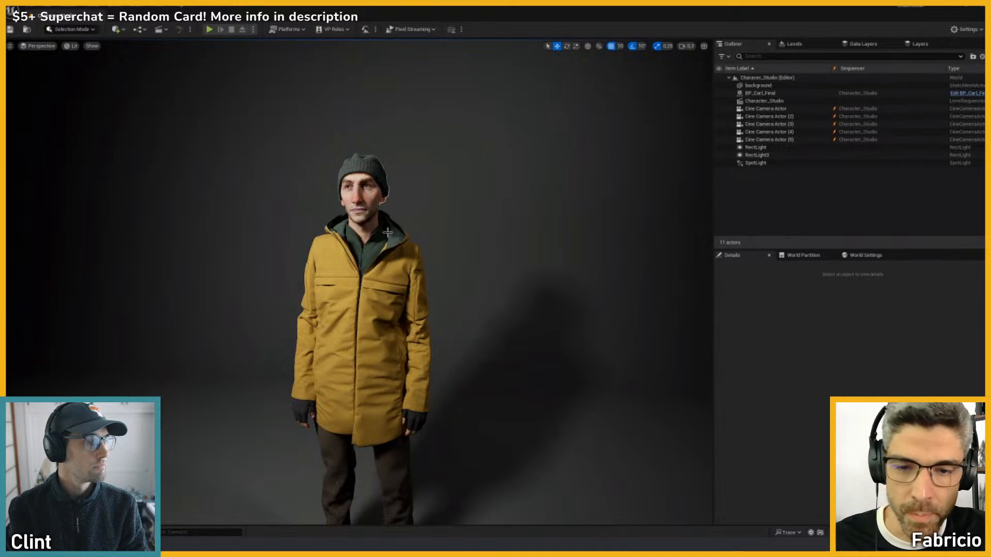
- Inspect the character's face, yellow jacket, gloves and trousers from several distances in the studio scene
key("w")
scroll(389, 233, "down", 1)
right_click_drag(387, 232, 397, 234)
key("s")
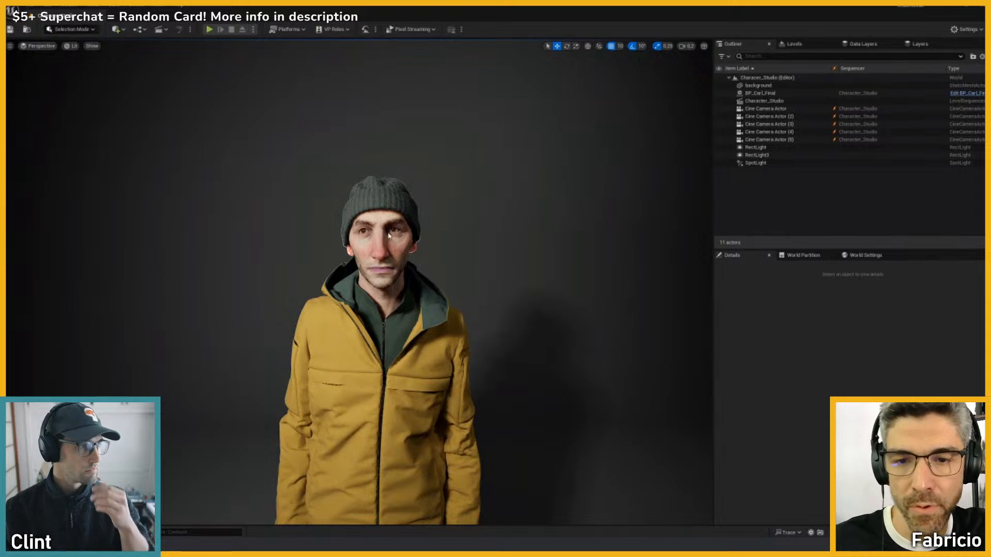
key("d")
right_click_drag(388, 233, 379, 229)
key("s")
key("w")
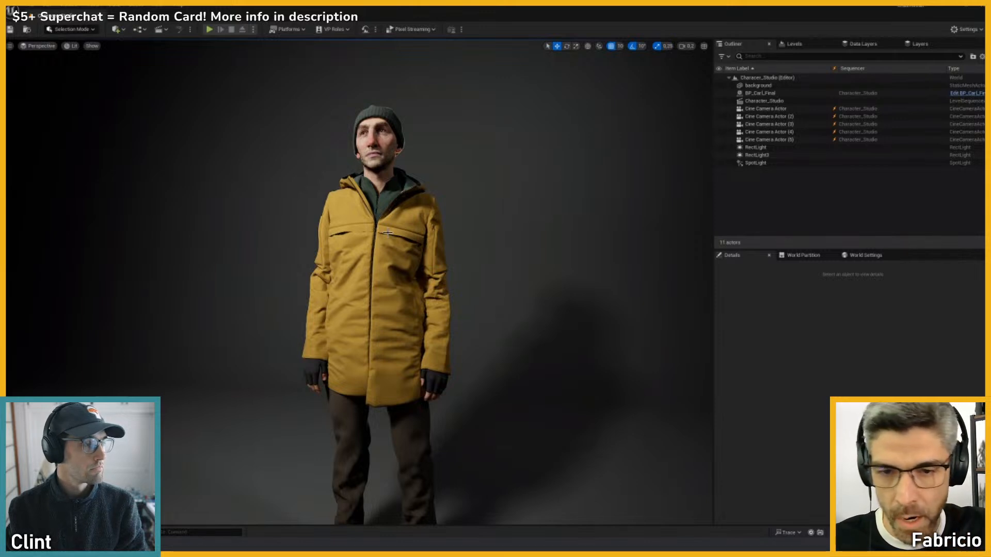
right_click_drag(390, 232, 380, 250)
key("q")
key("w")
key("w")
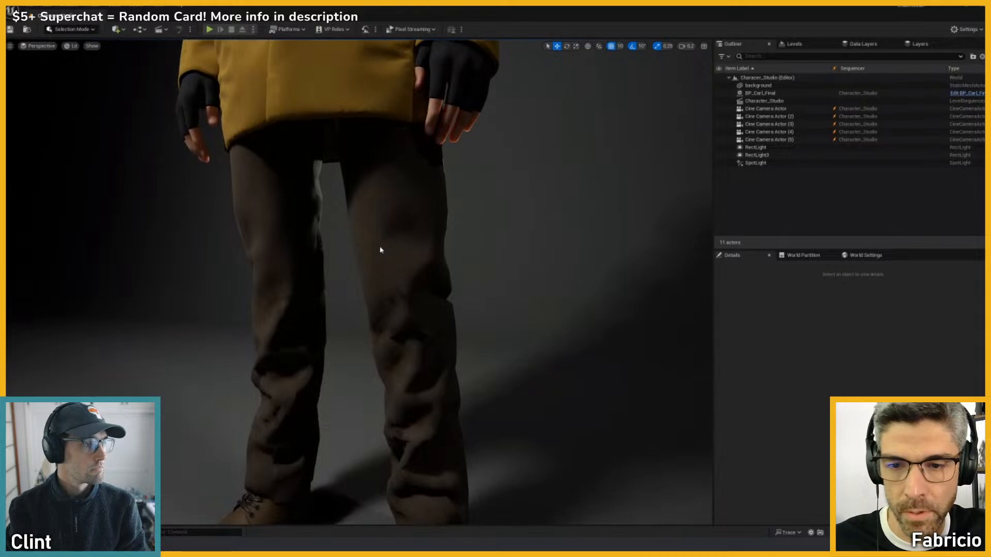
- Check the character's trouser mesh in wireframe and return to lit shading with the upper body framed
key("alt+3")
key("alt+2")
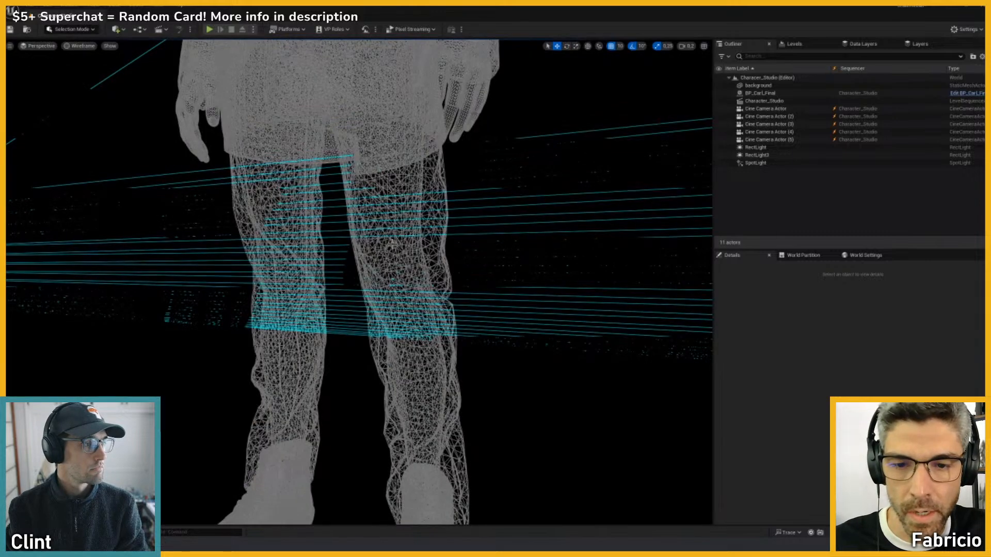
key("alt+4")
key("s")
mouse_move(394, 248)
right_mouse_down()
mouse_move(410, 253)
mouse_move(393, 244)
right_mouse_up()
key("w")
key("s")
key("e")
scroll(409, 253, "up", 1)
key("w")
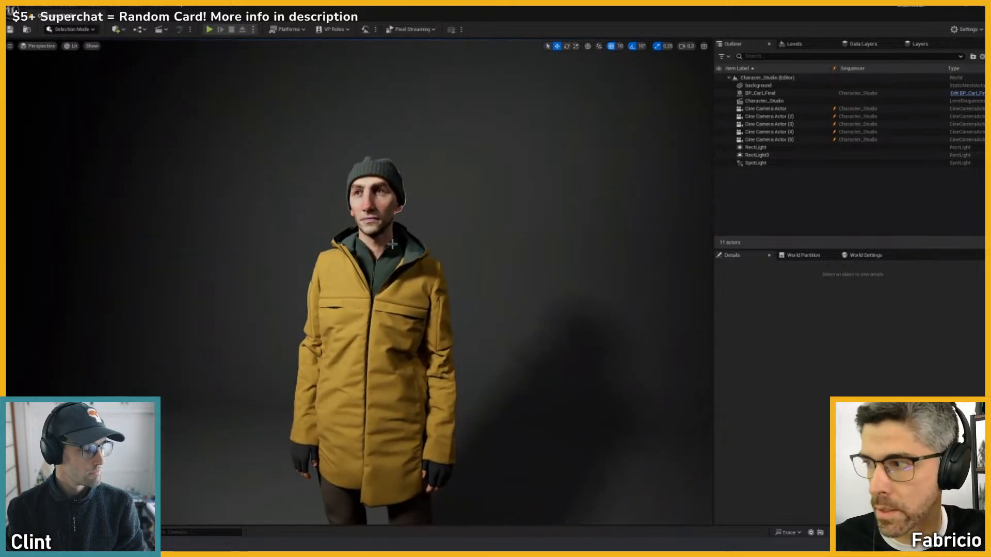
- Allow cinematic control in the perspective viewport with the character's head in view
mouse_move(393, 244)
right_mouse_down()
mouse_move(380, 234)
mouse_move(381, 243)
right_mouse_up()
key("w")
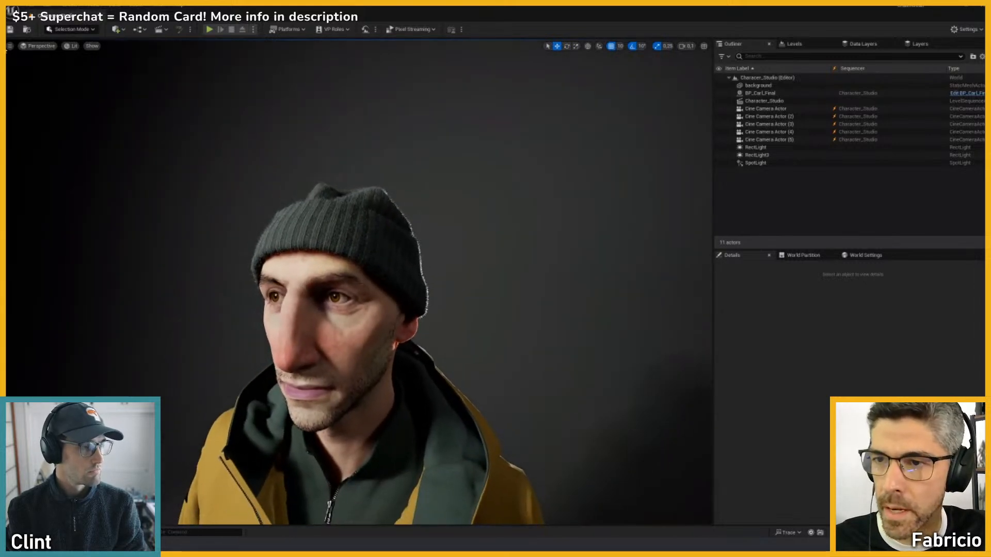
left_click(10, 46)
left_click(41, 168)
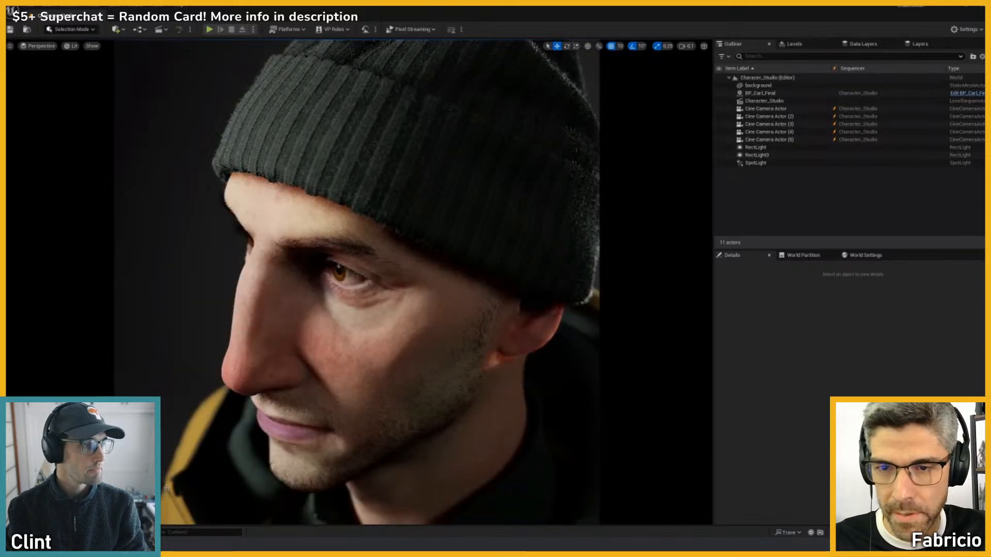
left_click(383, 265)
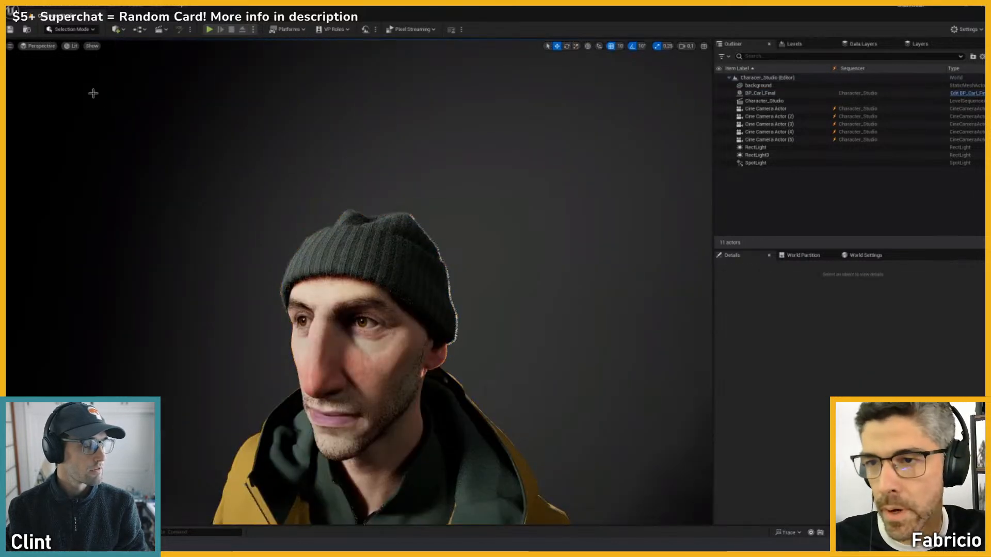
- Set the perspective viewport's horizontal field of view to 50
left_click(10, 46)
left_click(88, 137)
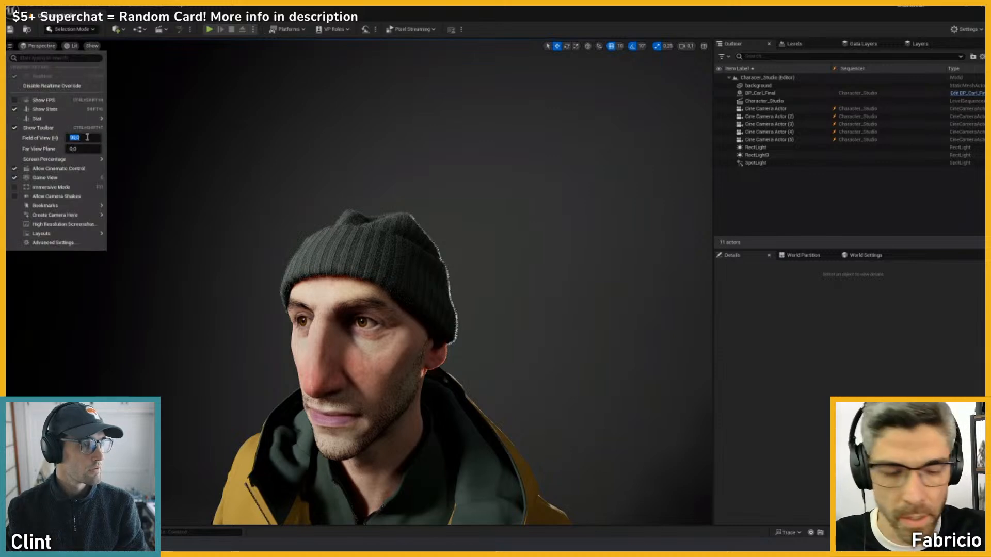
type("50")
key("Return")
left_click(459, 272)
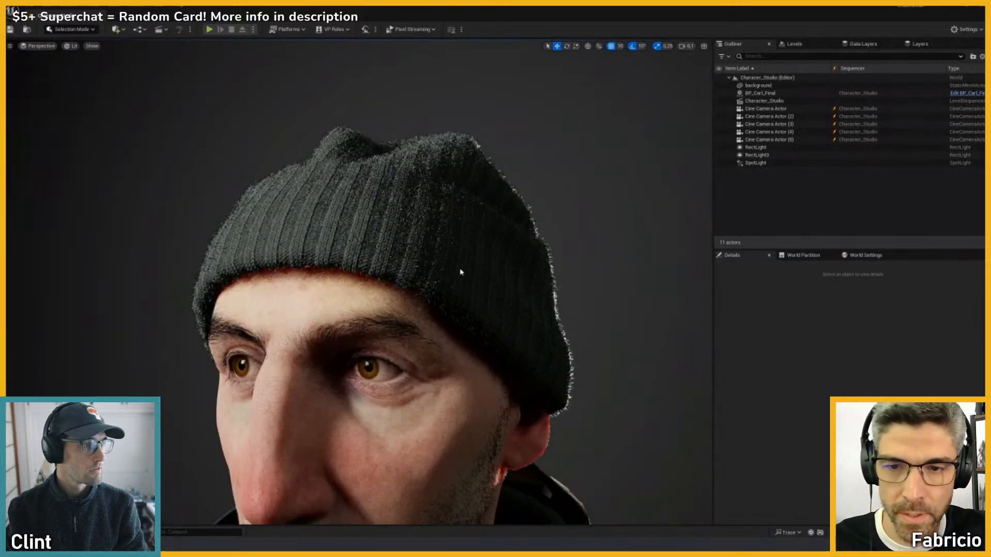
- Examine the knit and fuzz of the beanie from both sides of the character's head
mouse_move(460, 273)
right_mouse_down()
mouse_move(427, 250)
mouse_move(463, 254)
right_mouse_up()
scroll(463, 255, "up", 3)
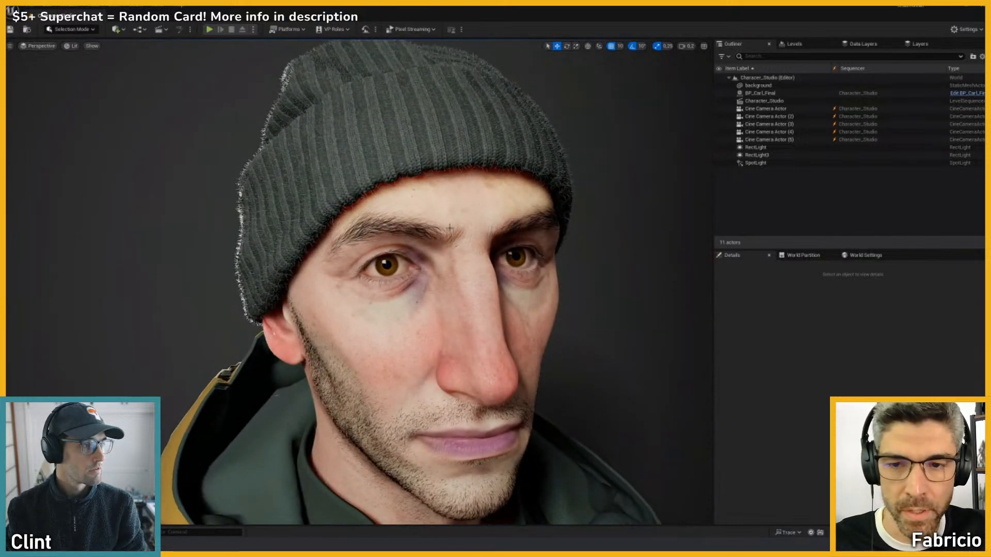
mouse_move(474, 196)
right_mouse_down()
mouse_move(462, 220)
mouse_move(469, 212)
right_mouse_up()
scroll(462, 220, "up", 6)
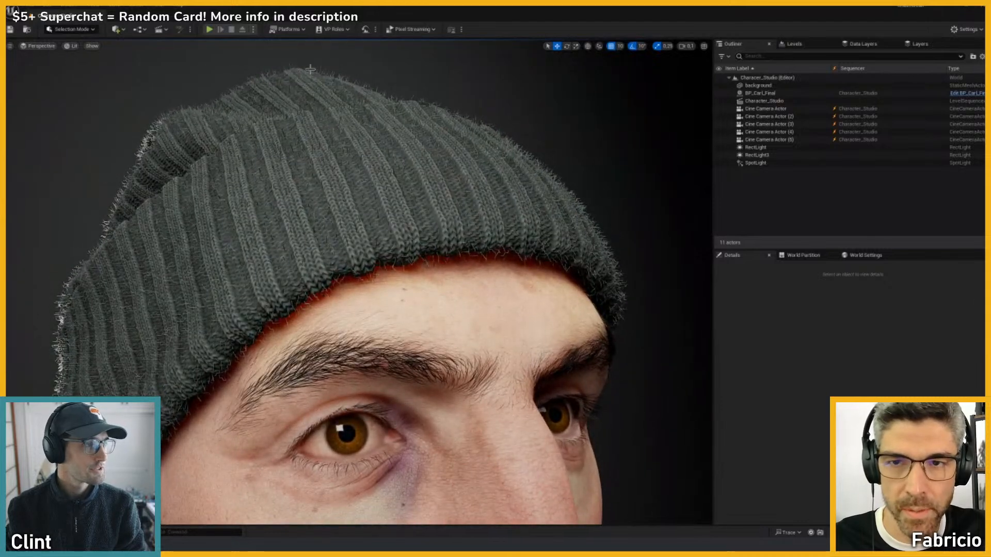
scroll(422, 227, "down", 8)
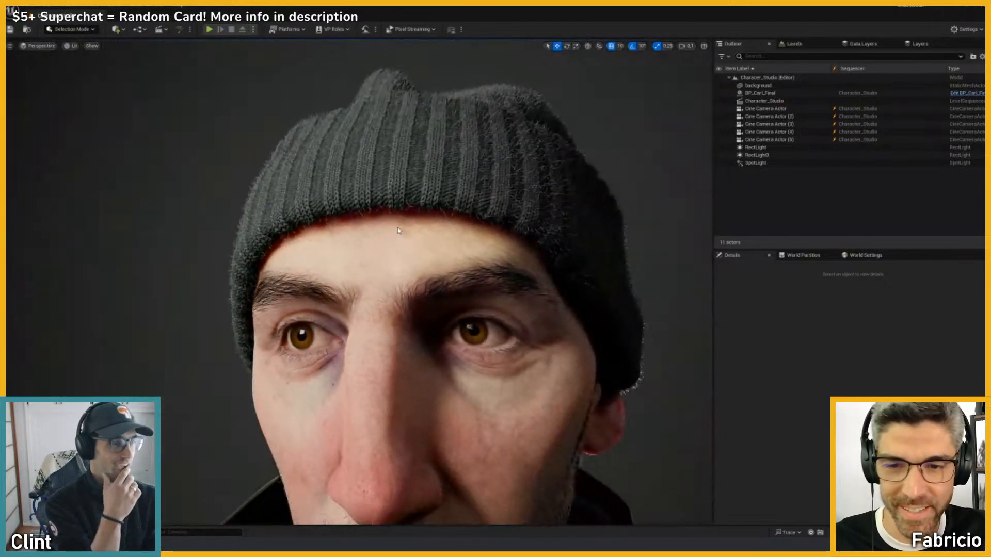
scroll(398, 230, "down", 2)
right_click_drag(398, 231, 394, 227)
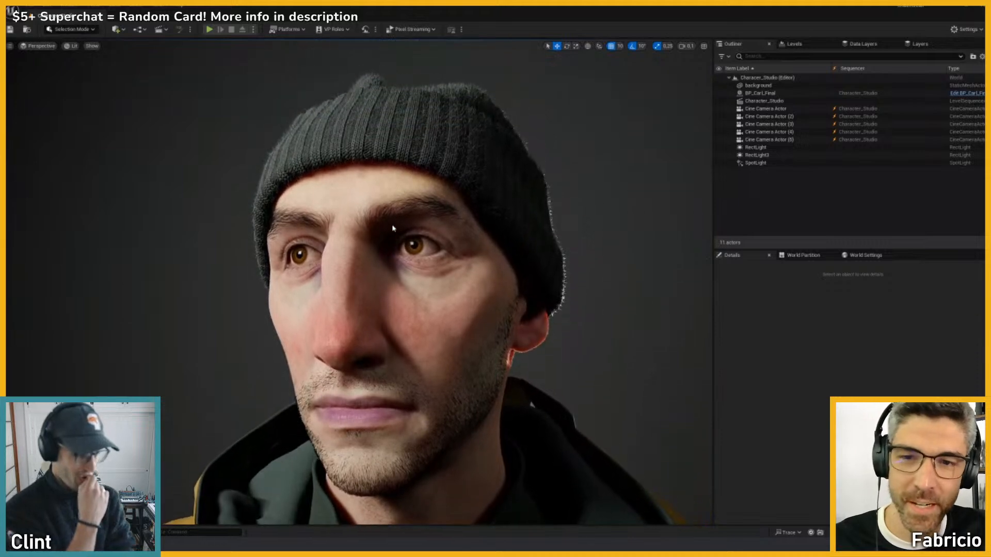
- Examine the character's eyes, skin pores, stubble and ear up close from different angles
scroll(393, 227, "up", 10)
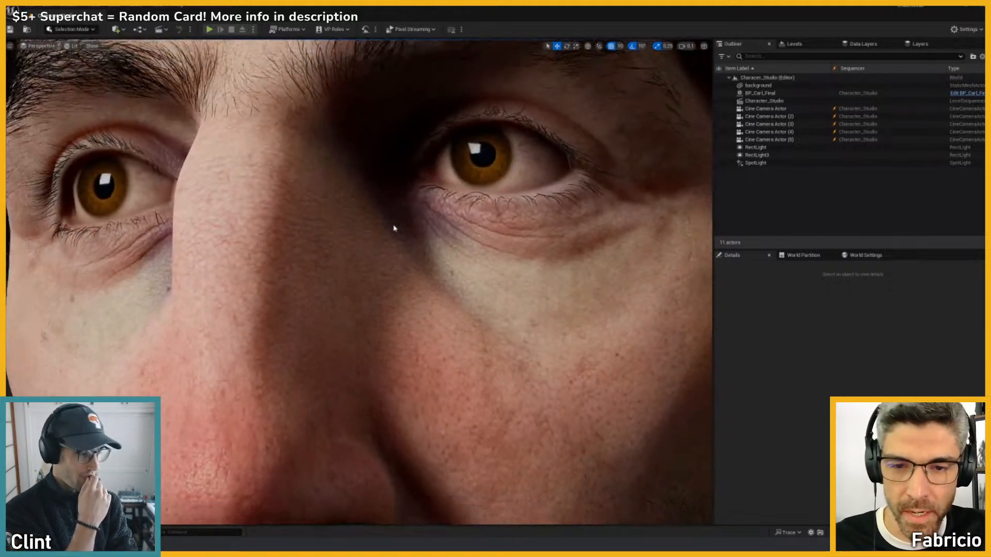
scroll(393, 228, "down", 3)
right_click_drag(394, 228, 389, 226)
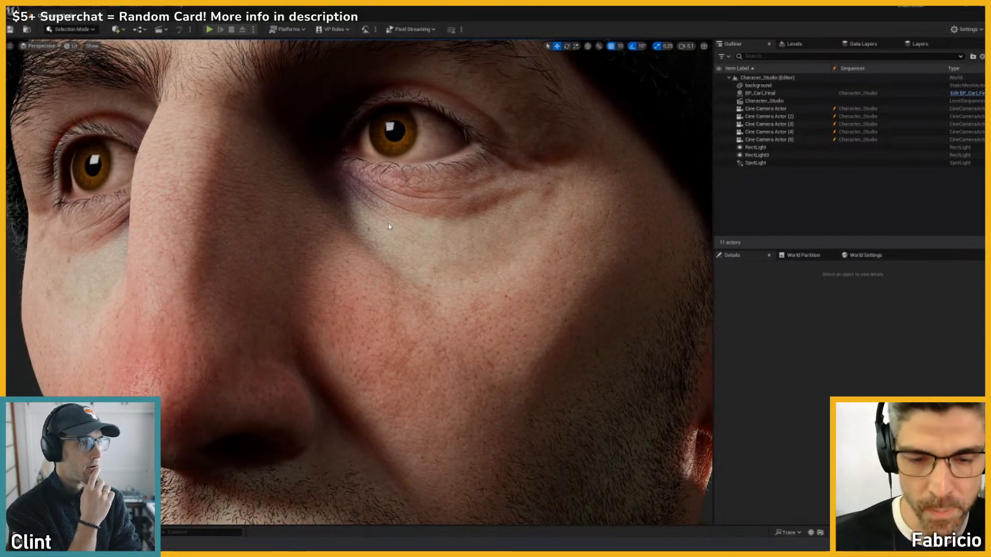
scroll(388, 224, "down", 8)
right_click_drag(448, 221, 447, 230)
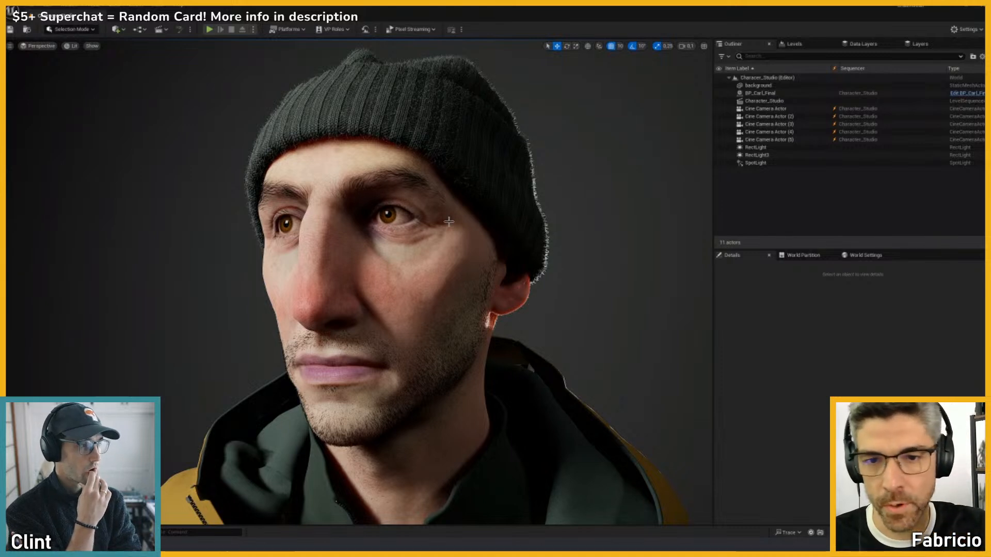
scroll(449, 222, "up", 5)
right_click_drag(443, 225, 446, 225)
scroll(443, 222, "down", 5)
scroll(447, 225, "up", 3)
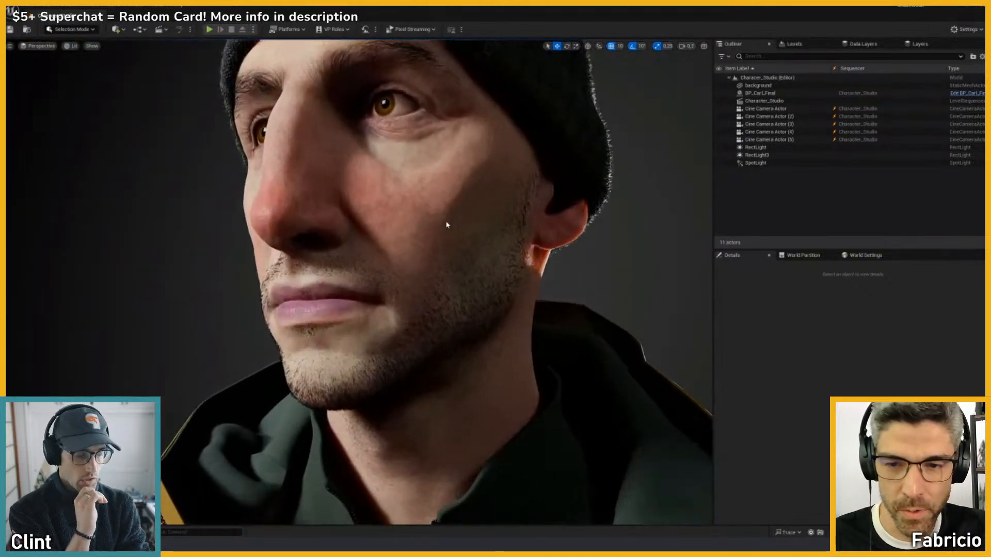
key("shift+c")
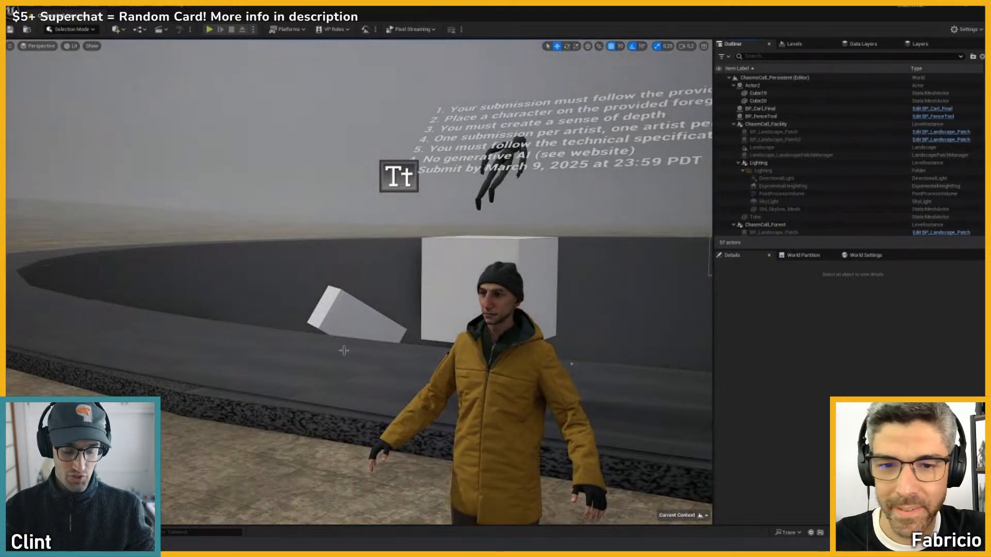
- Survey the chasm level around the character, the white cubes and the crater rim, and view the whole pit from afar
right_click_drag(343, 350, 354, 365)
key("s")
scroll(354, 365, "up", 3)
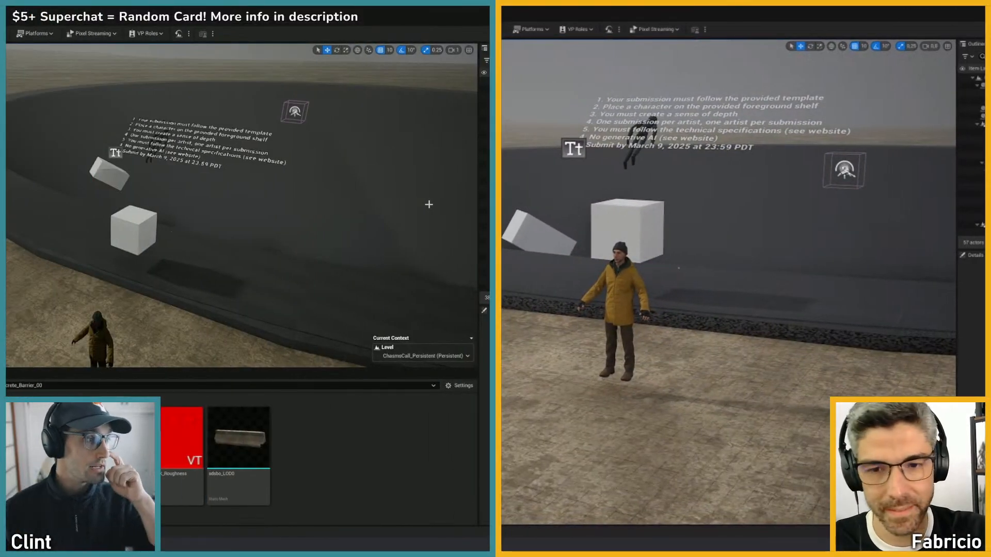
key("s")
right_click_drag(713, 301, 683, 296)
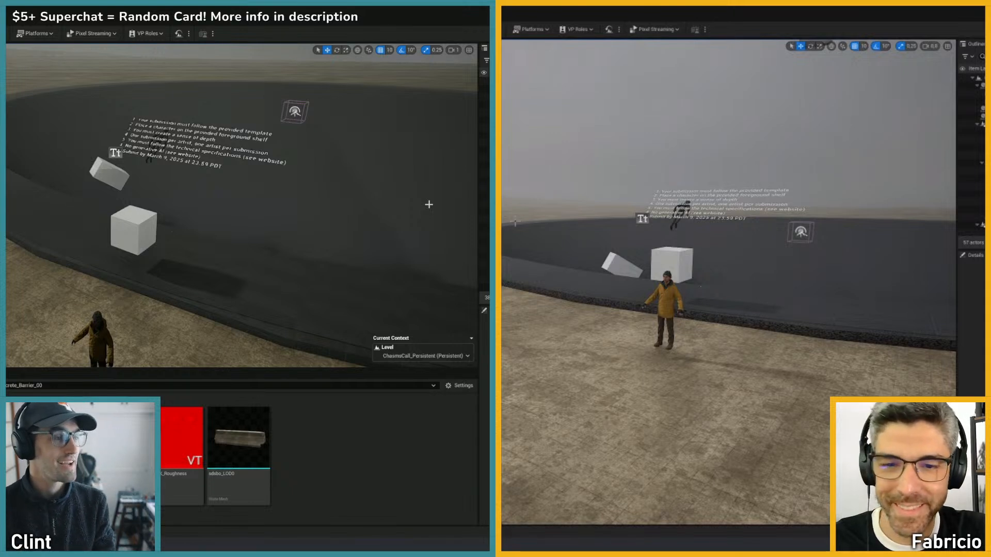
right_click_drag(515, 223, 487, 233)
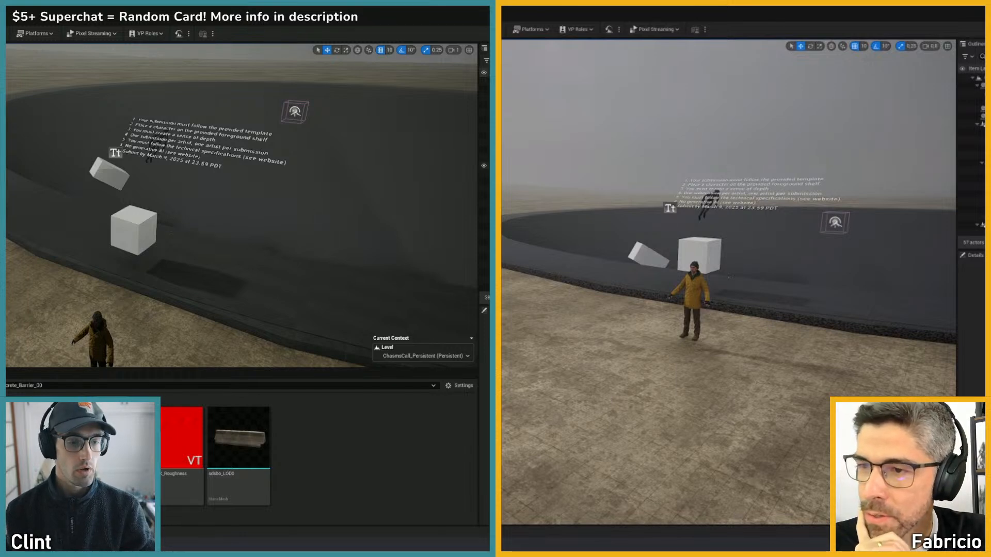
right_click_drag(689, 274, 622, 275)
key("s")
scroll(661, 281, "up", 1)
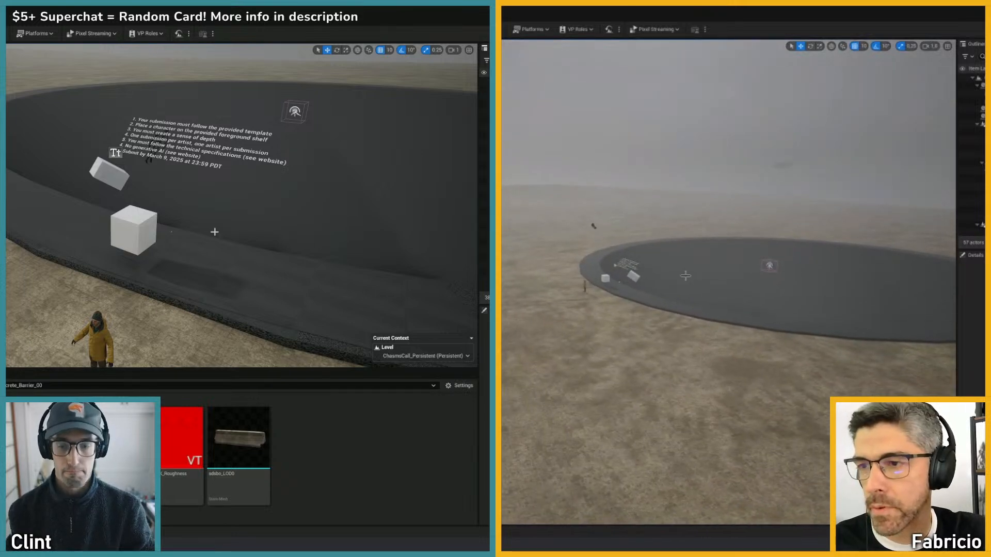
- View the character and the white cubes beside the chasm rim from a lower, side-on angle
key("s")
right_click_drag(214, 233, 204, 214)
key("a")
key("w")
key("d")
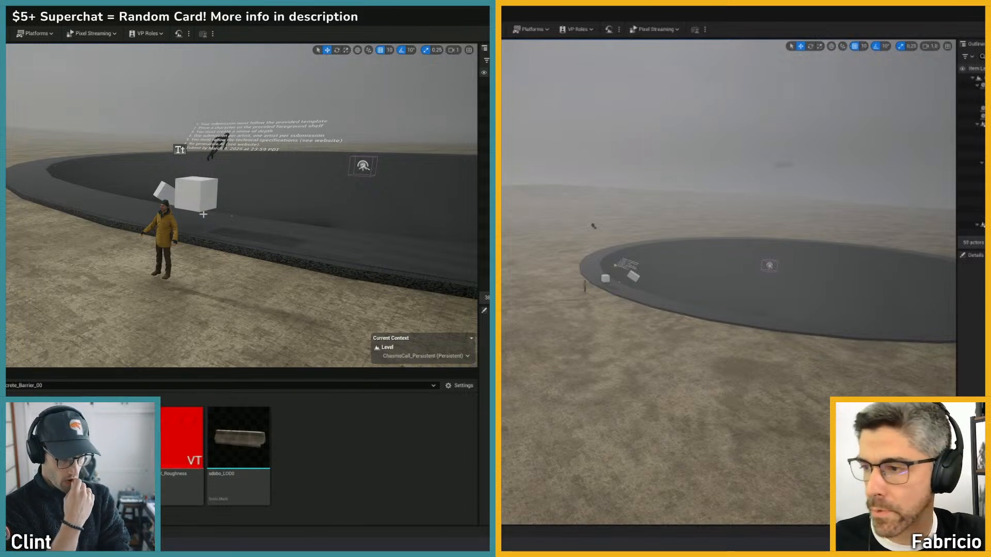
- Open CC_animatic_v1.mov from the Animatics folder in VLC and play it full screen
key("ctrl+shift+p")
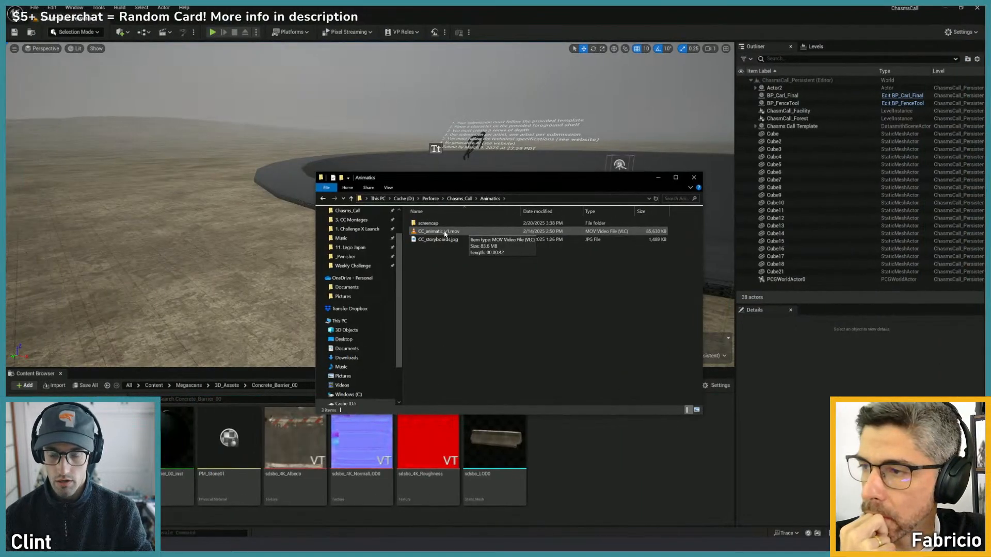
left_click_drag(475, 186, 444, 203)
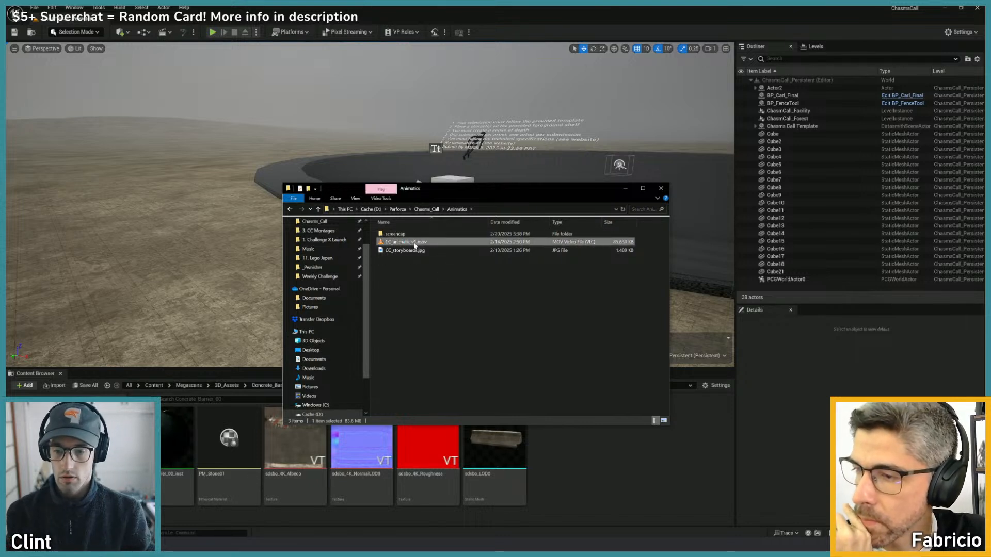
double_click(415, 242)
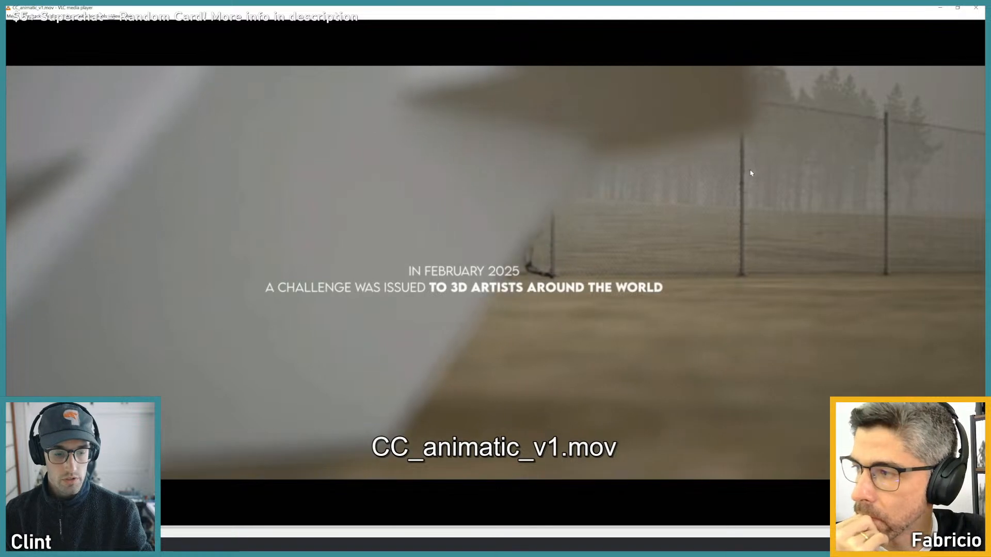
double_click(751, 172)
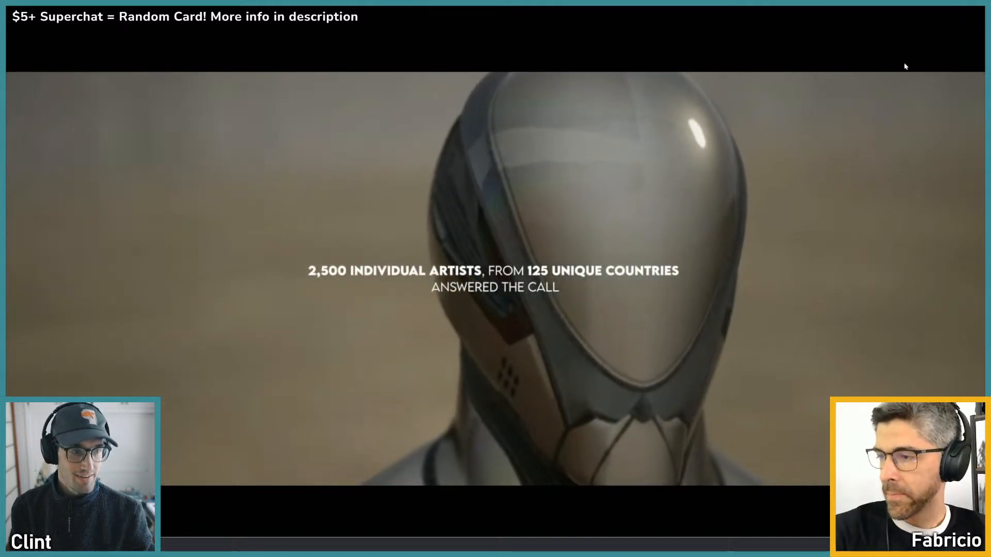
- Leave full-screen playback and close the video player and the Animatics folder window
double_click(882, 132)
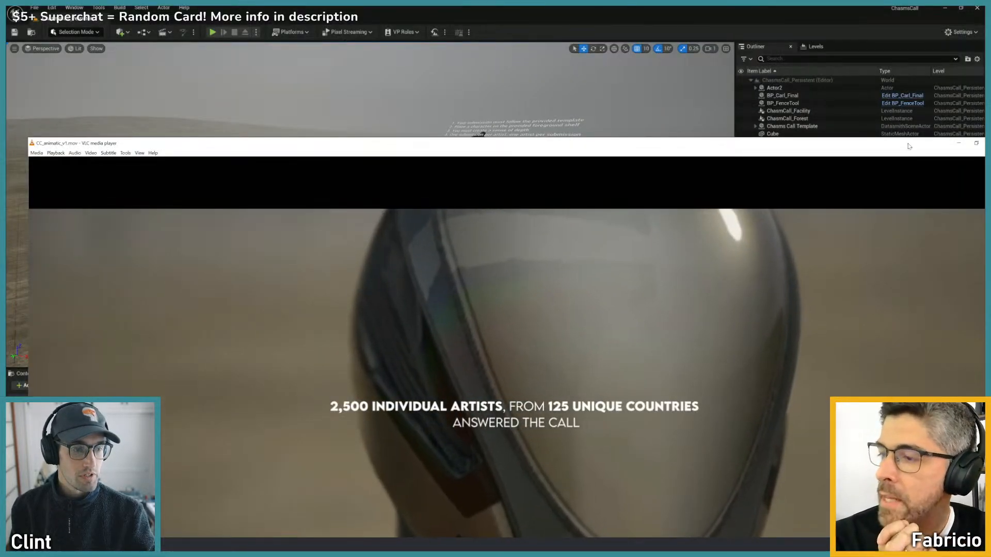
left_click_drag(909, 146, 883, 84)
left_click(943, 81)
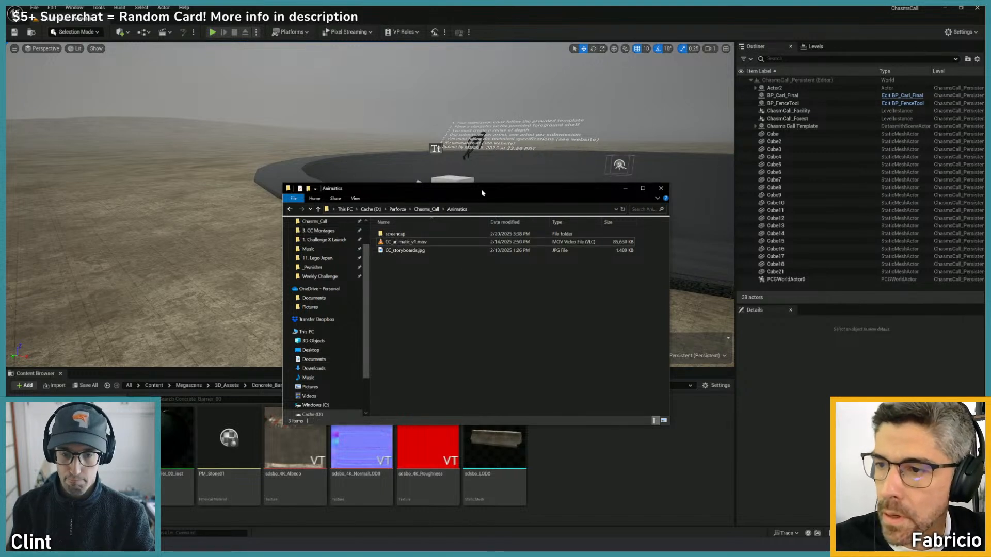
left_click_drag(482, 193, 504, 185)
left_click(682, 181)
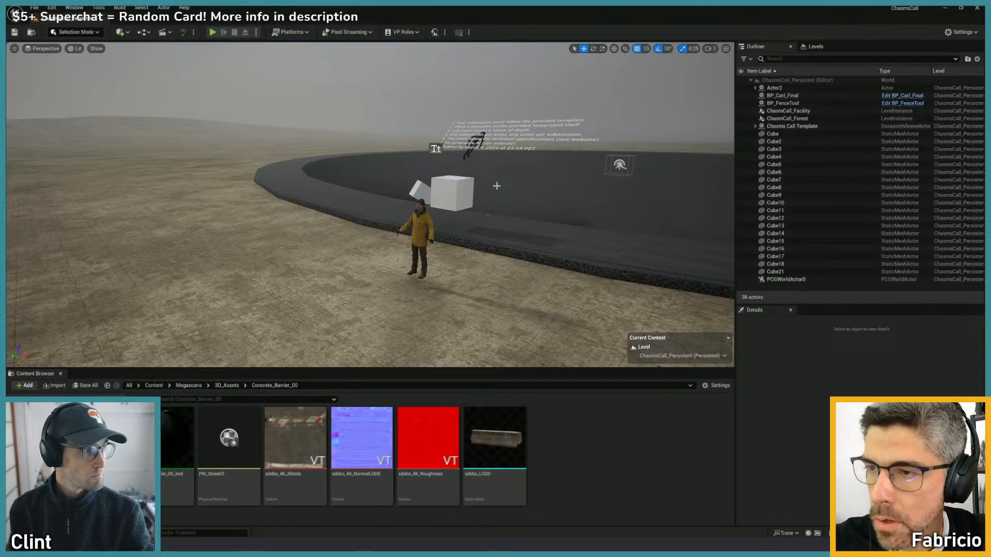
- Examine the whole chasm from above, looking down onto its floor
right_click_drag(495, 239, 526, 238)
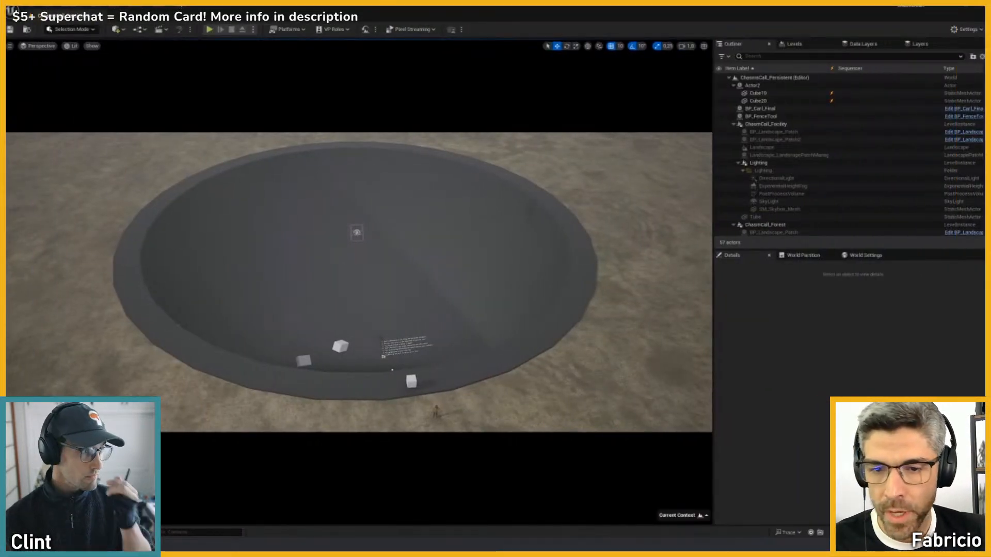
scroll(359, 282, "up", 3)
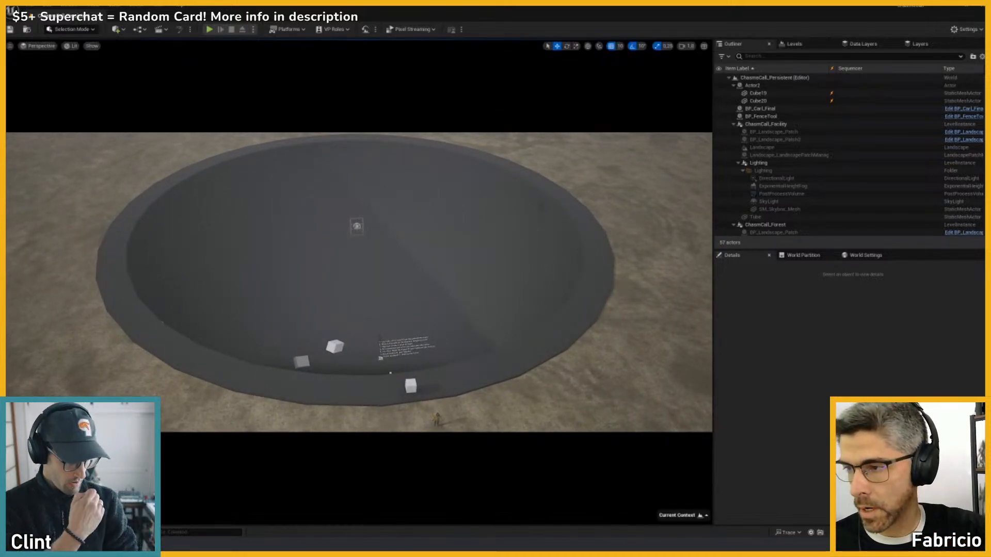
mouse_move(359, 282)
right_mouse_down()
mouse_move(359, 248)
mouse_move(359, 279)
right_mouse_up()
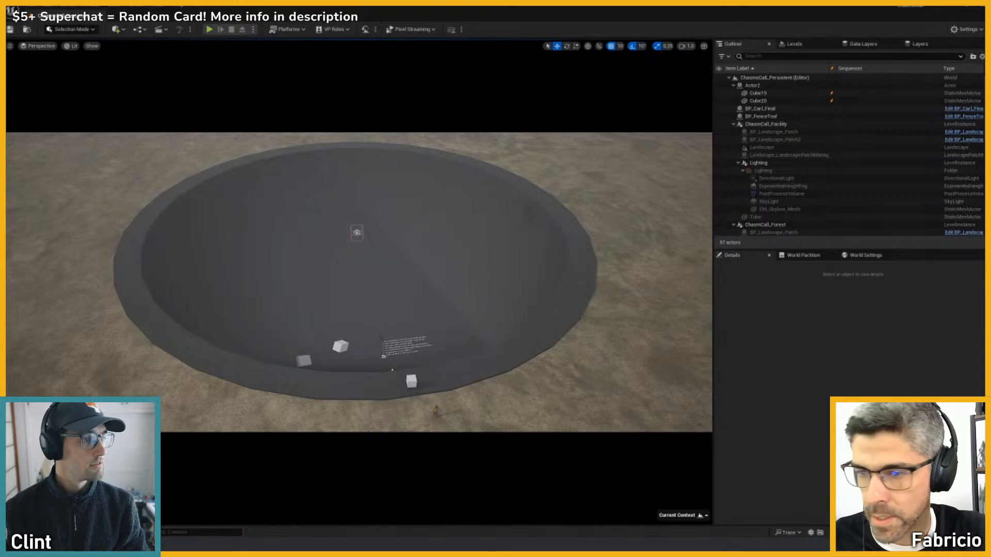
scroll(420, 265, "up", 3)
right_click_drag(393, 369, 521, 354)
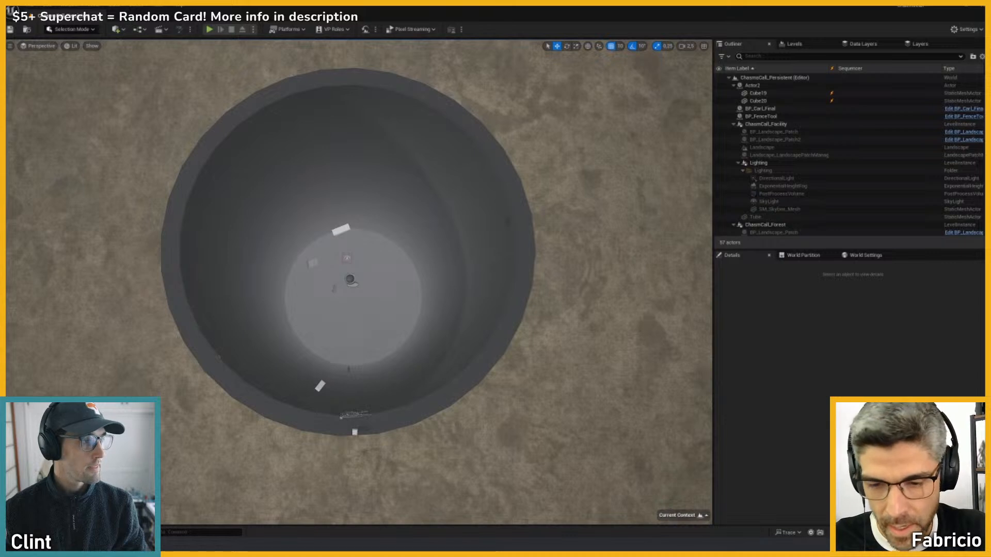
- Switch to EmberGen, open the recent Pit project and view its glowing smoke simulation
key("super")
left_click(441, 359)
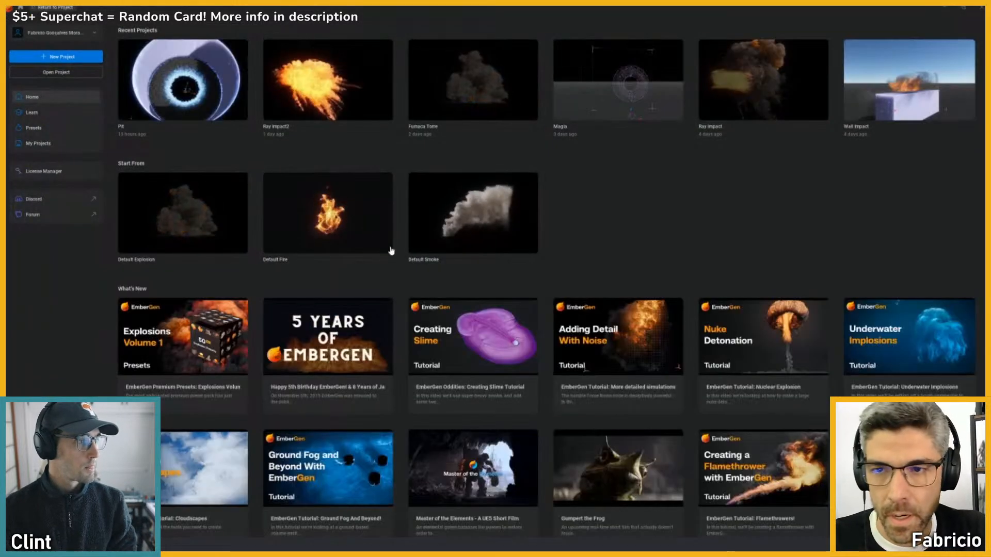
left_click(203, 100)
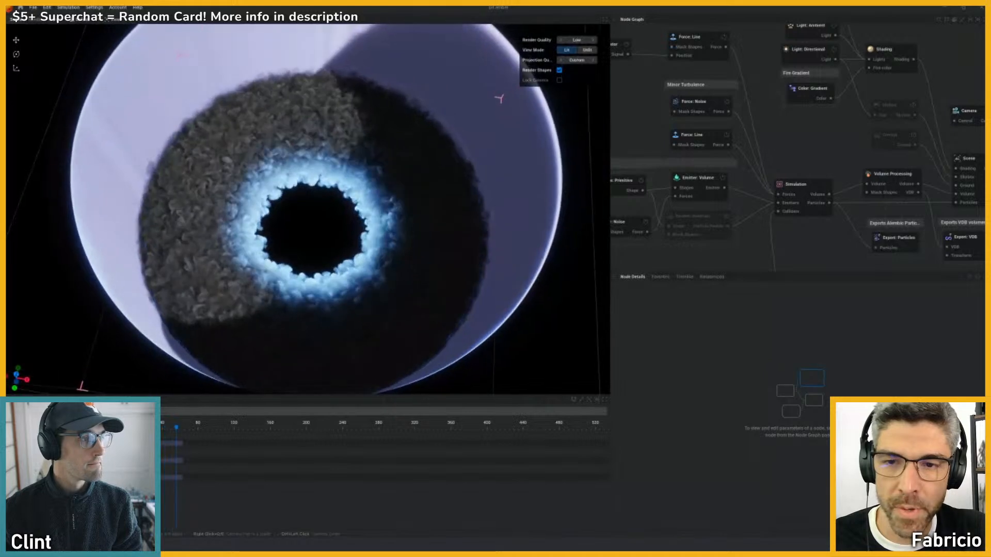
left_click_drag(302, 213, 293, 212)
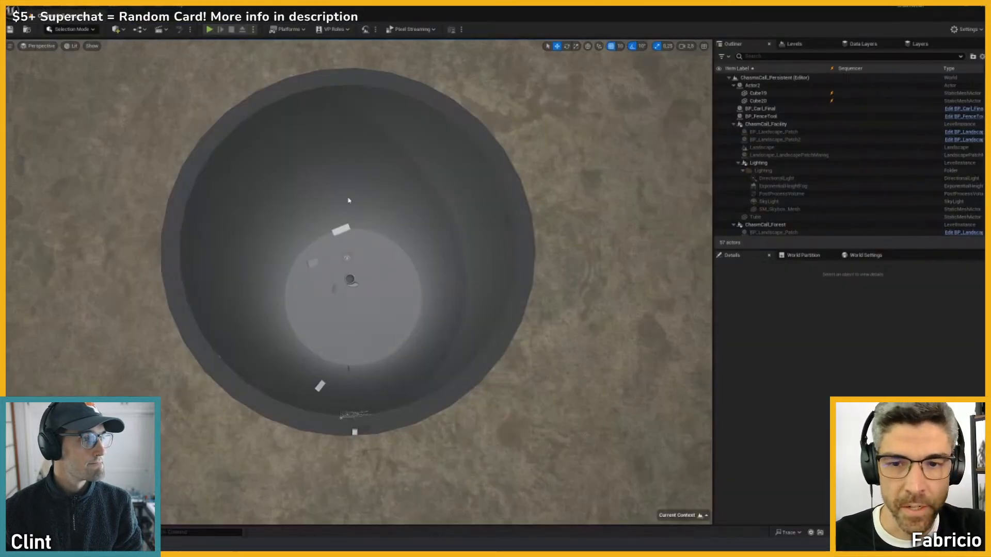
- Switch back to Unreal Editor and examine the chasm from above and close to the white cubes and rules text
mouse_move(349, 200)
right_mouse_down()
mouse_move(346, 309)
mouse_move(359, 159)
mouse_move(355, 191)
right_mouse_up()
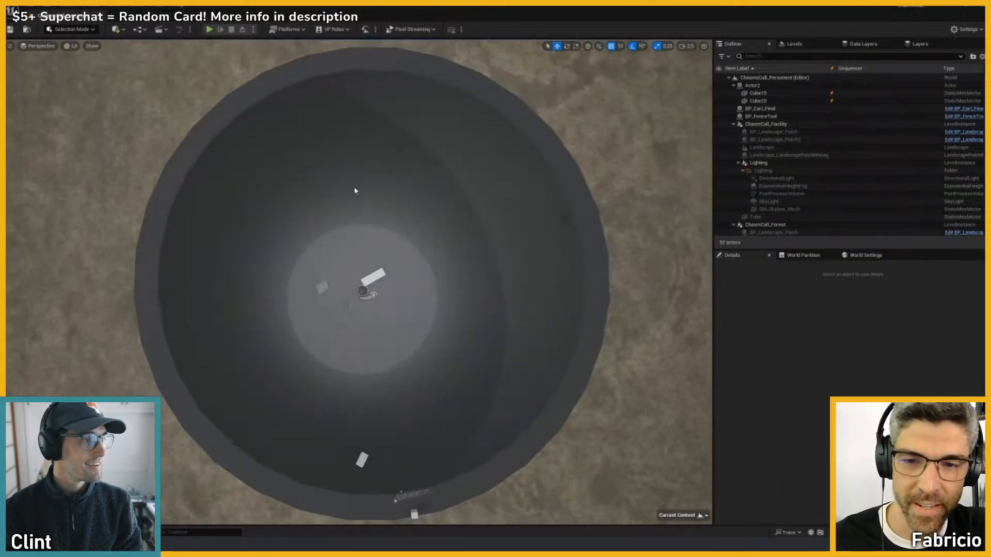
right_click_drag(376, 292, 362, 278)
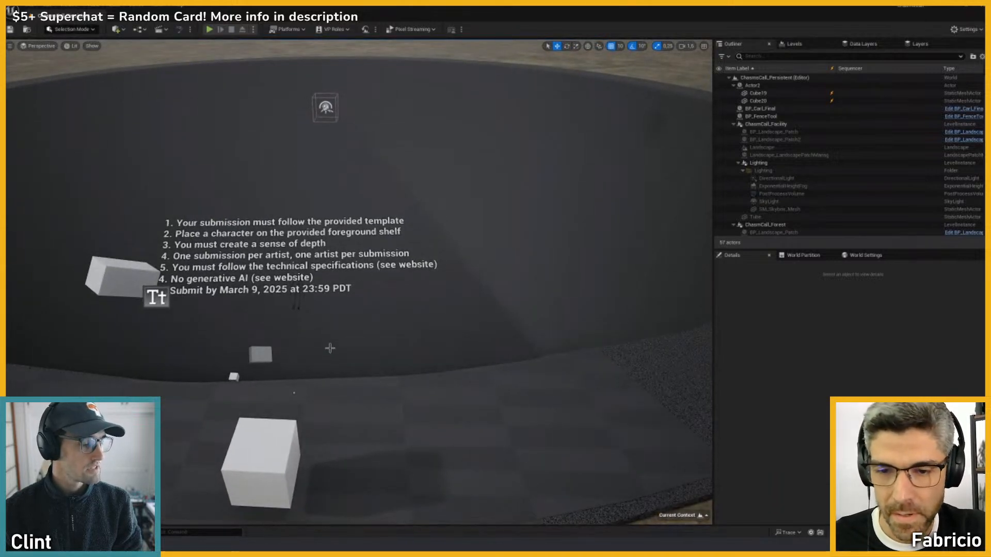
right_click_drag(295, 228, 305, 282)
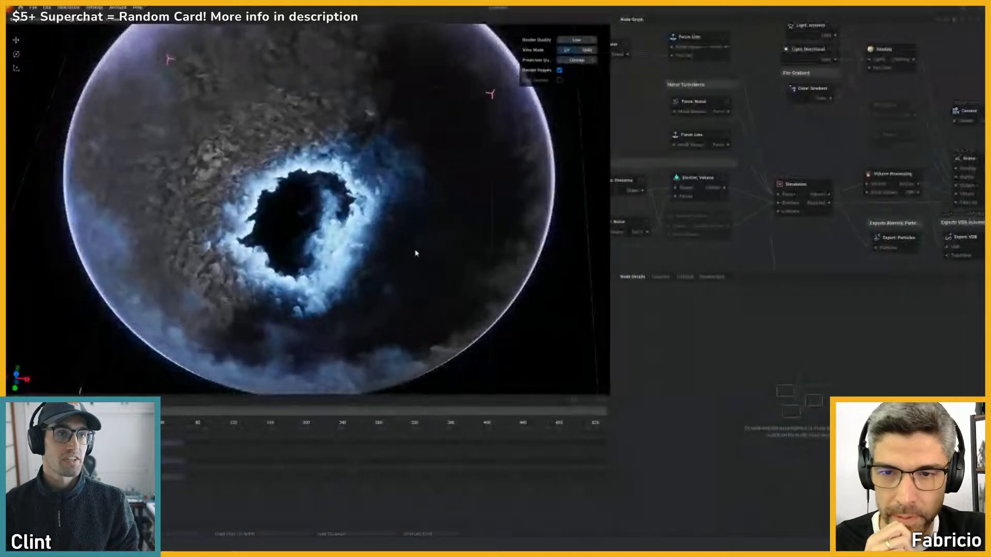
- View the running Pit smoke simulation in EmberGen from slightly different angles and close the program
mouse_move(384, 234)
right_mouse_down()
mouse_move(405, 149)
mouse_move(411, 178)
mouse_move(384, 234)
right_mouse_up()
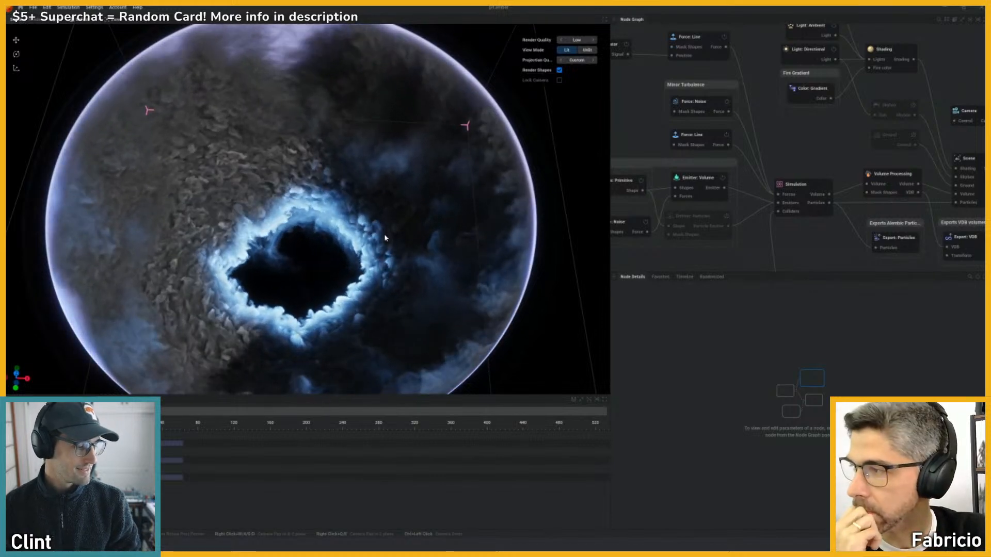
right_click_drag(384, 235, 385, 241)
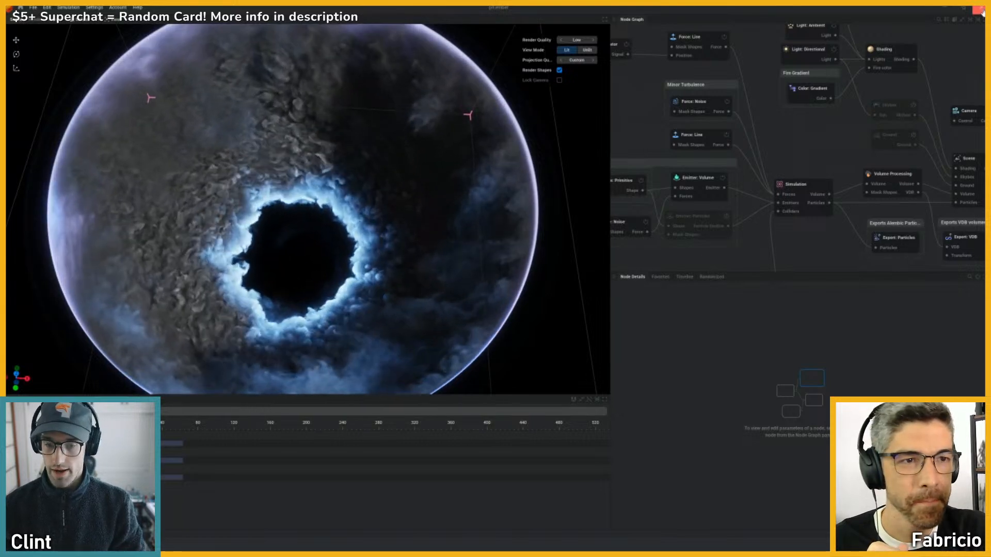
left_click(978, 9)
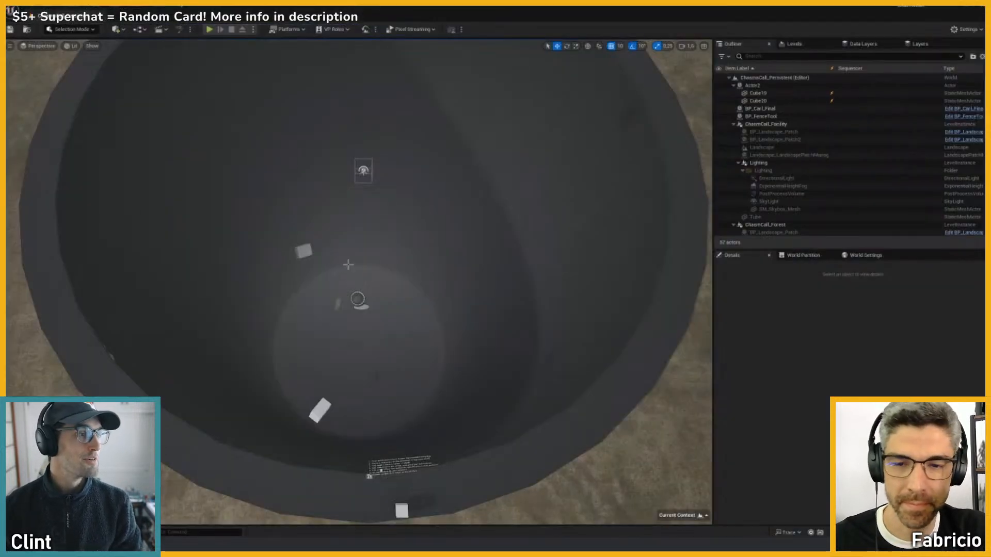
- Examine the character, white cubes and chasm rim from closer ground-level and elevated angles
right_click_drag(348, 265, 297, 234)
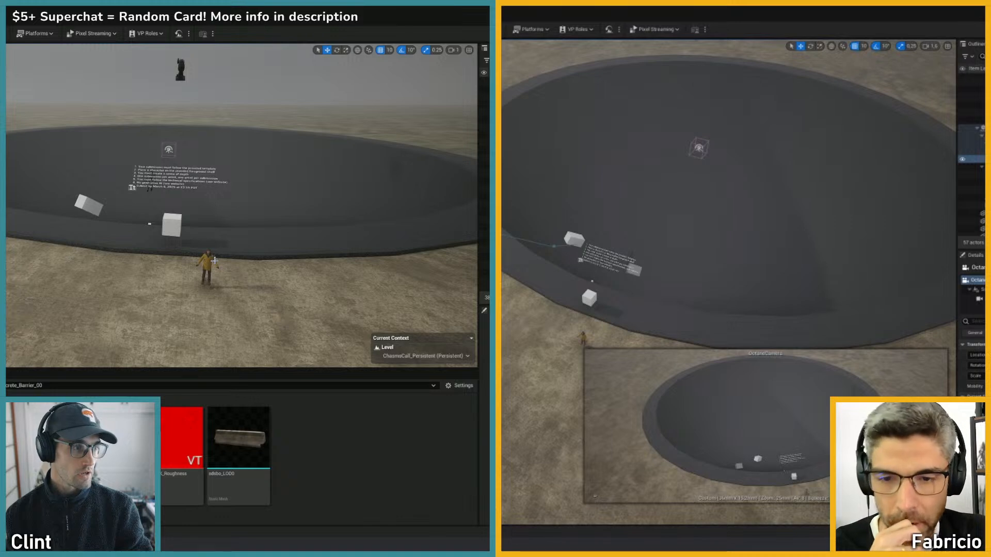
right_click_drag(506, 292, 503, 290)
key("Escape")
right_click_drag(610, 357, 609, 342)
right_click_drag(207, 262, 203, 261)
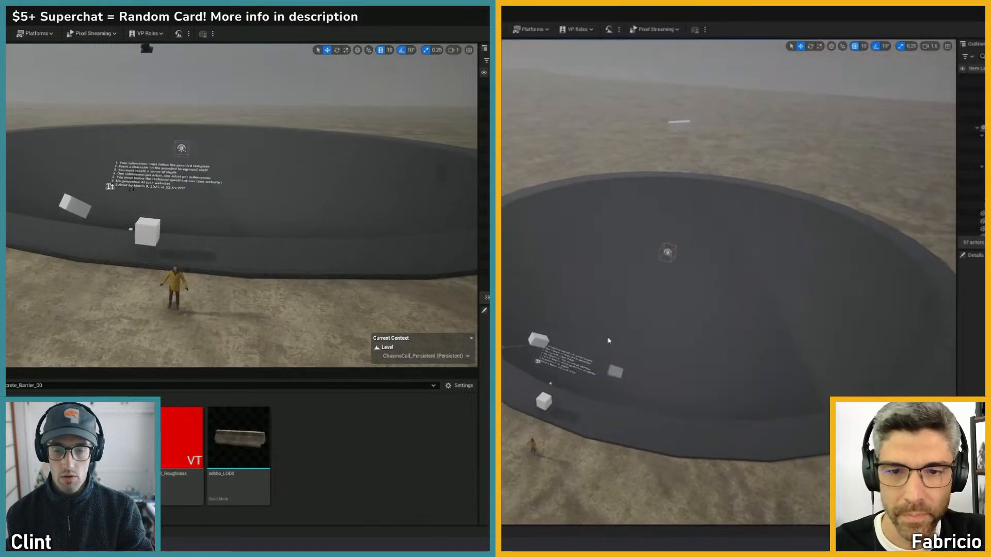
right_click_drag(609, 342, 611, 350)
scroll(610, 350, "down", 1)
right_click_drag(203, 261, 192, 258)
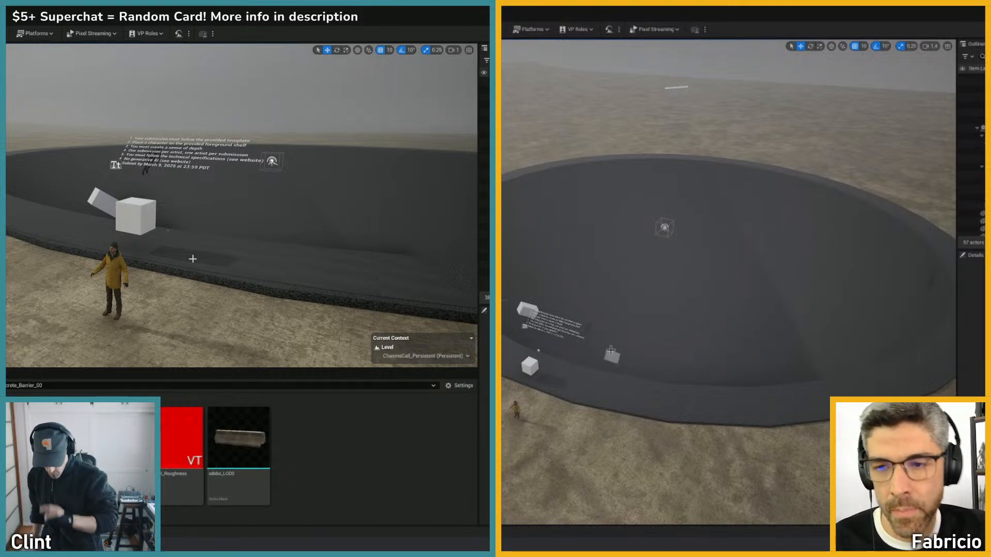
right_click_drag(554, 372, 545, 357)
scroll(546, 357, "down", 2)
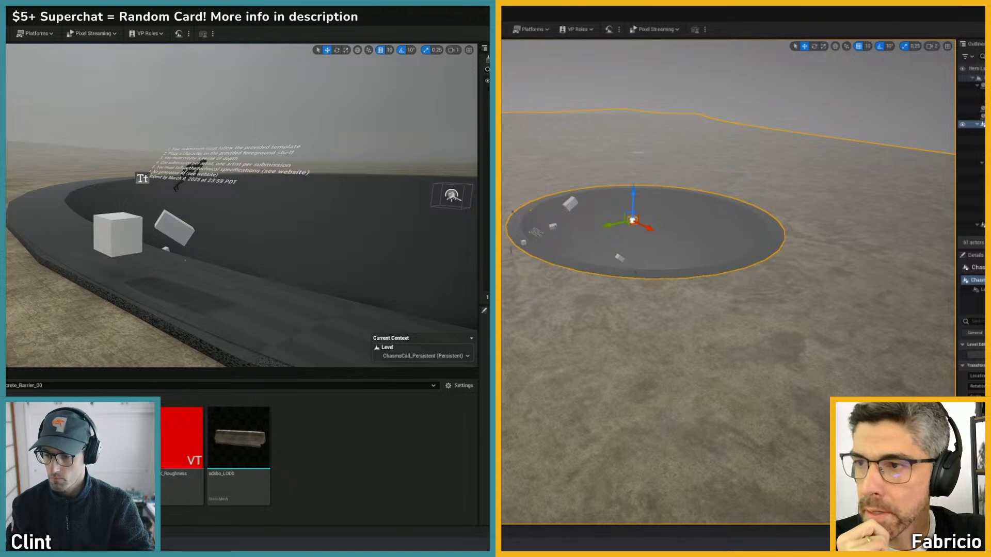
- Hide the Lighting level instance in ChasmCall_Facility, move the Content Browser aside and show the lighting again
left_click_drag(503, 31, 570, 31)
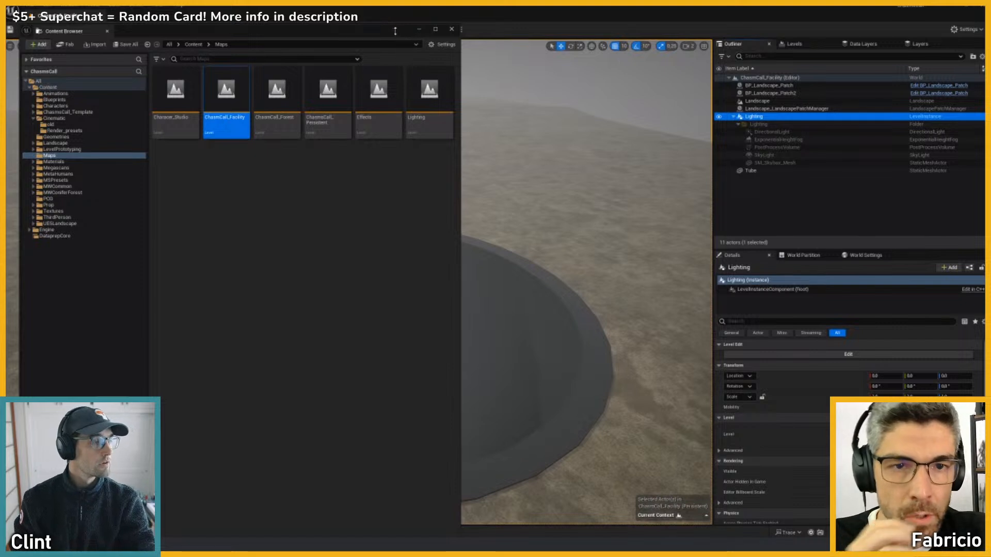
left_click(720, 117)
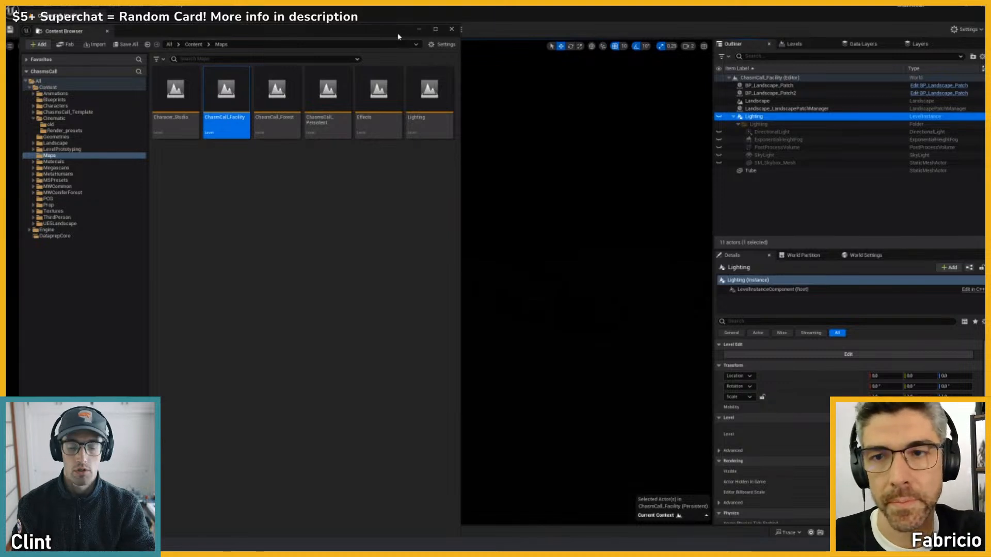
left_click_drag(398, 36, 0, 25)
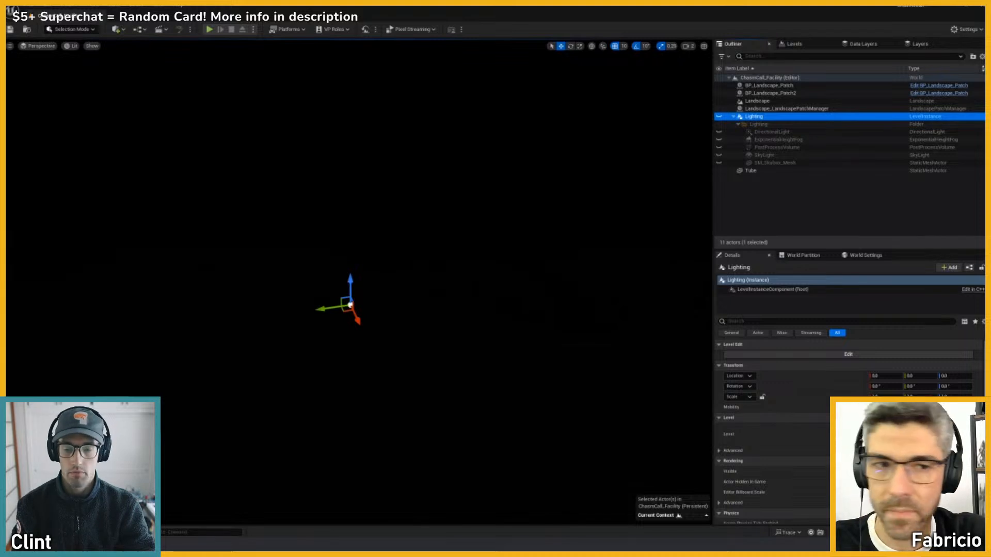
left_click(718, 116)
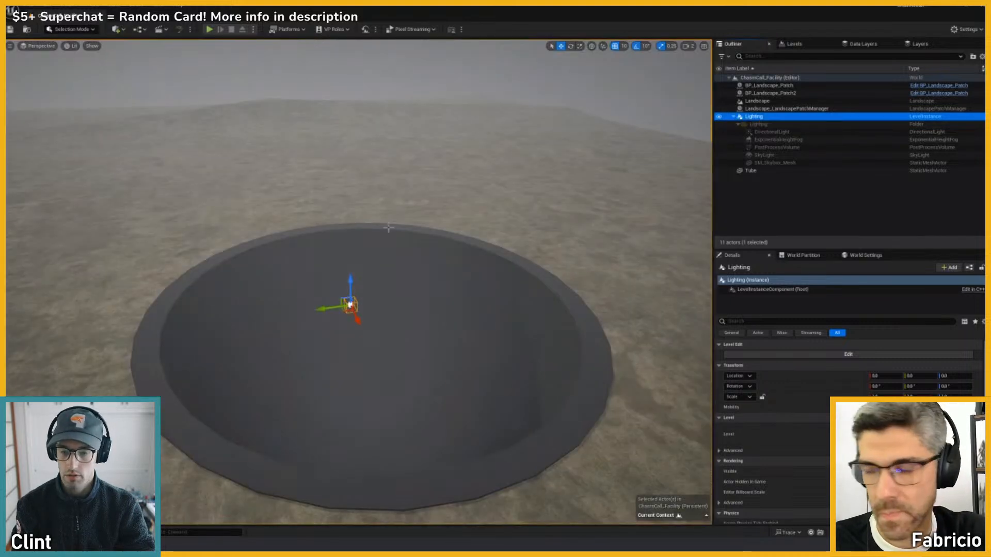
mouse_move(427, 232)
right_mouse_down()
mouse_move(410, 224)
mouse_move(417, 231)
right_mouse_up()
scroll(411, 224, "up", 1)
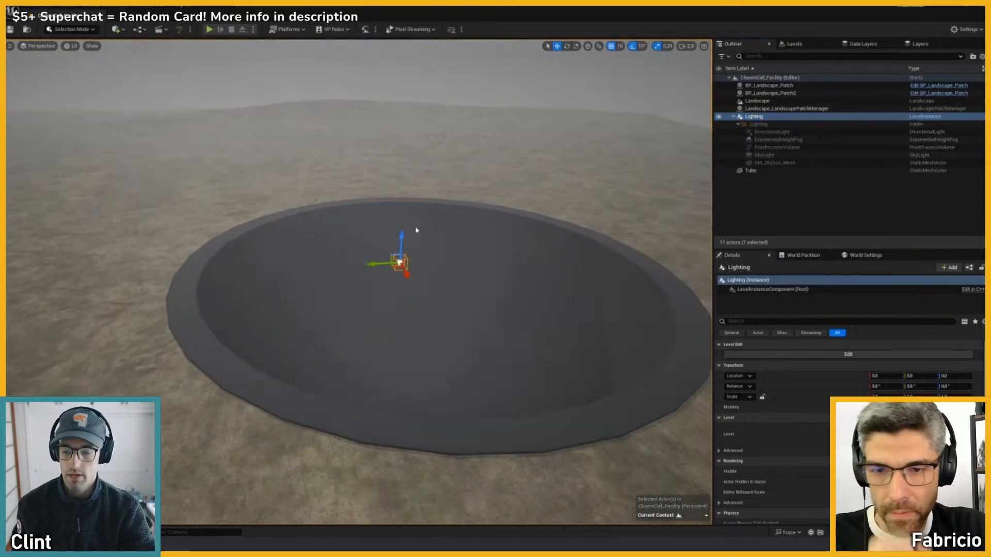
- Check the levels in the Maps folder, and toggle the Lighting level instance off and on repeatedly, leaving it visible
left_click_drag(0, 27, 245, 29)
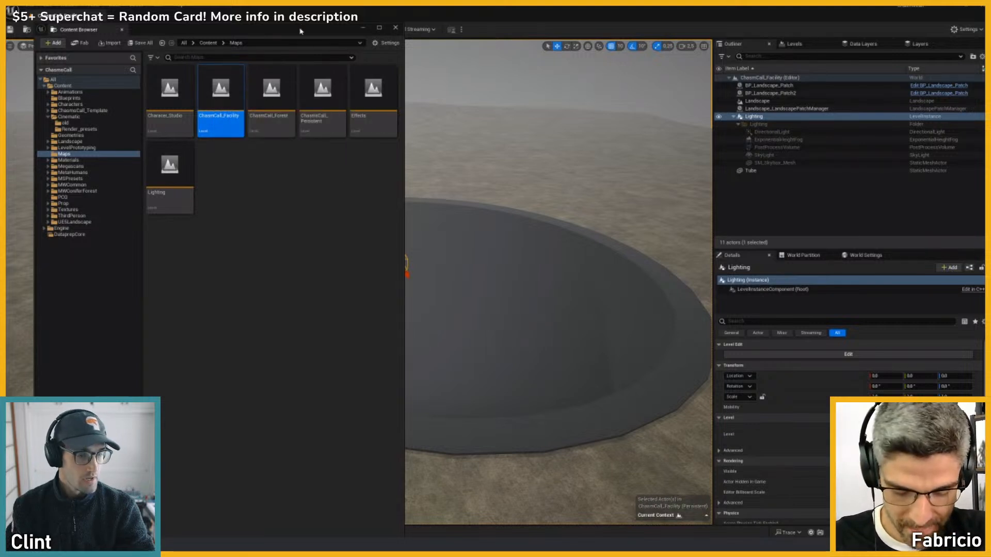
left_click_drag(292, 33, 0, 33)
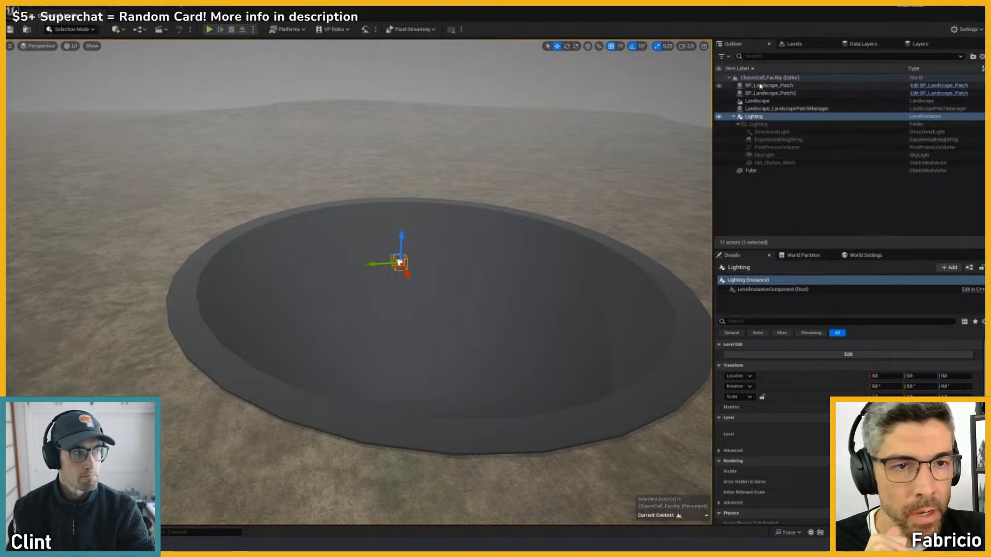
left_click(719, 117)
left_click(720, 118)
left_click(720, 117)
left_click(720, 117)
left_click(720, 118)
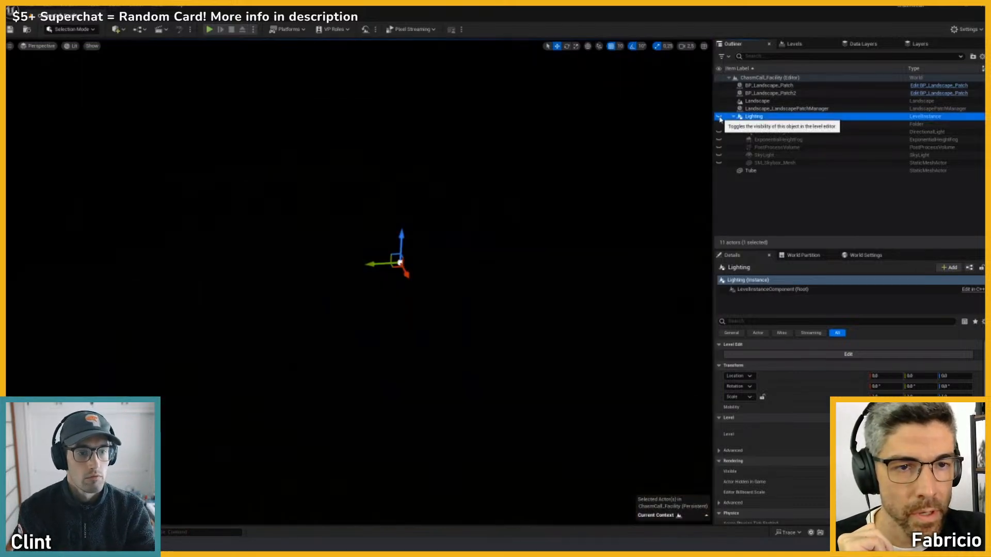
left_click(720, 117)
left_click(720, 118)
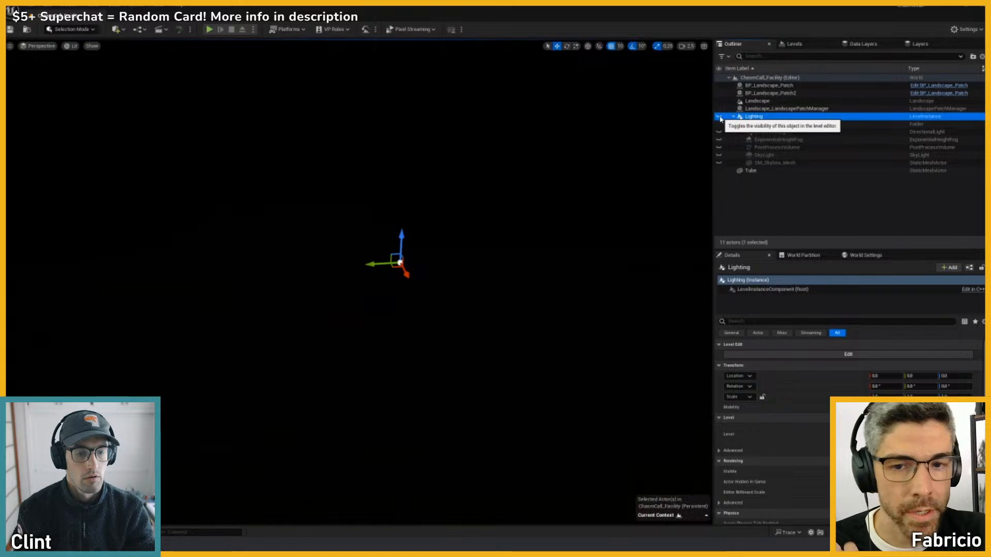
left_click(720, 117)
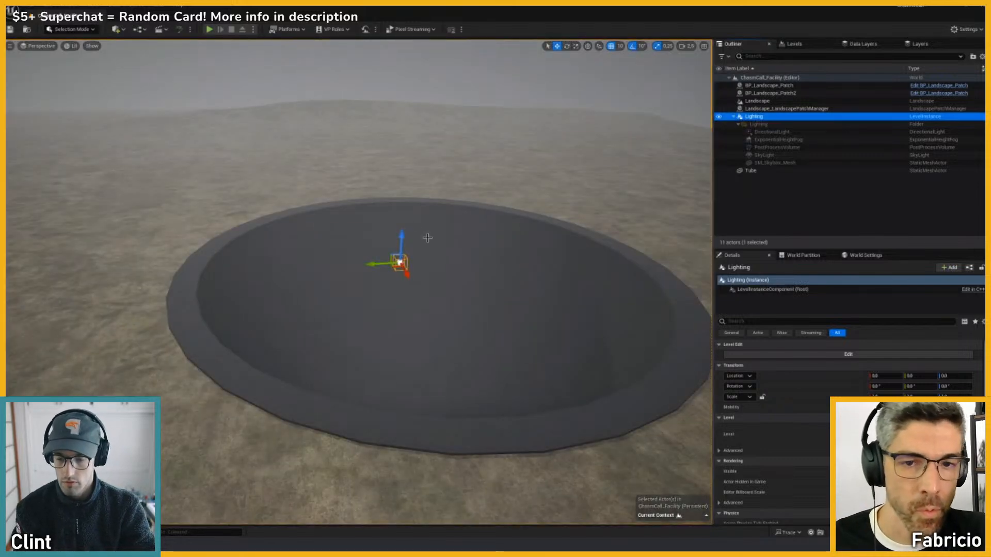
- Examine the chasm and the surrounding terrain from a distance in the ChasmCall_Persistent level
right_click_drag(427, 237, 369, 232)
key("f")
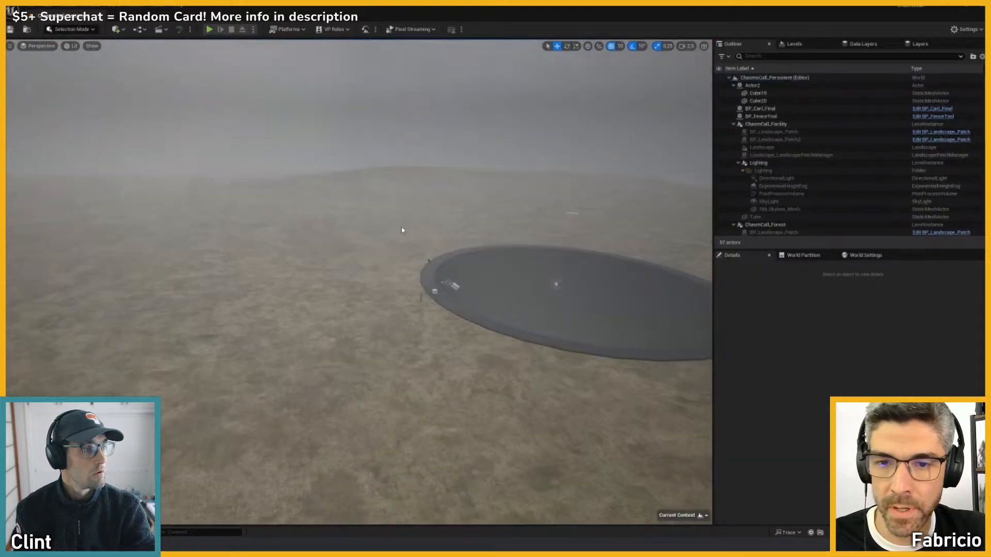
right_click_drag(402, 231, 440, 226)
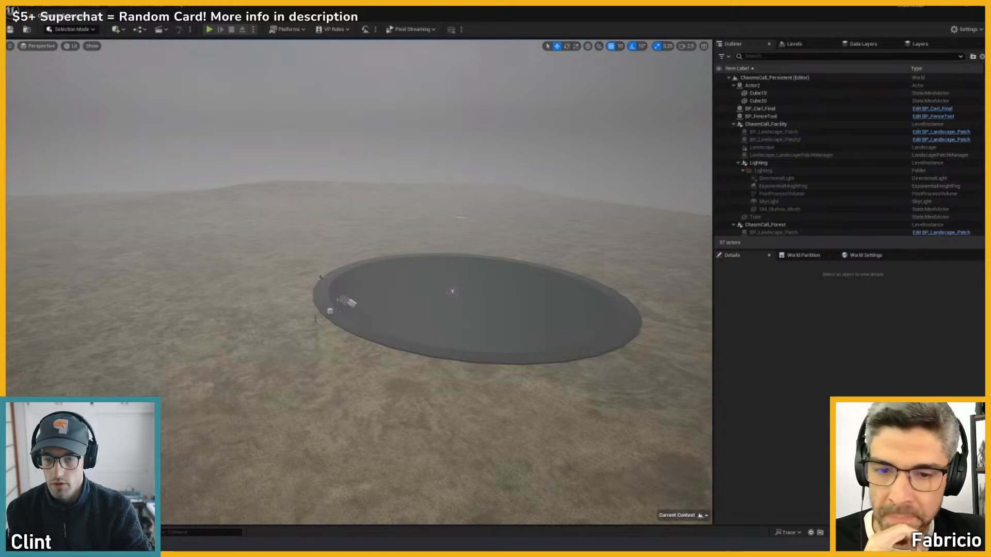
mouse_move(335, 347)
right_mouse_down()
mouse_move(355, 350)
mouse_move(335, 345)
right_mouse_up()
key("w")
scroll(352, 349, "down", 2)
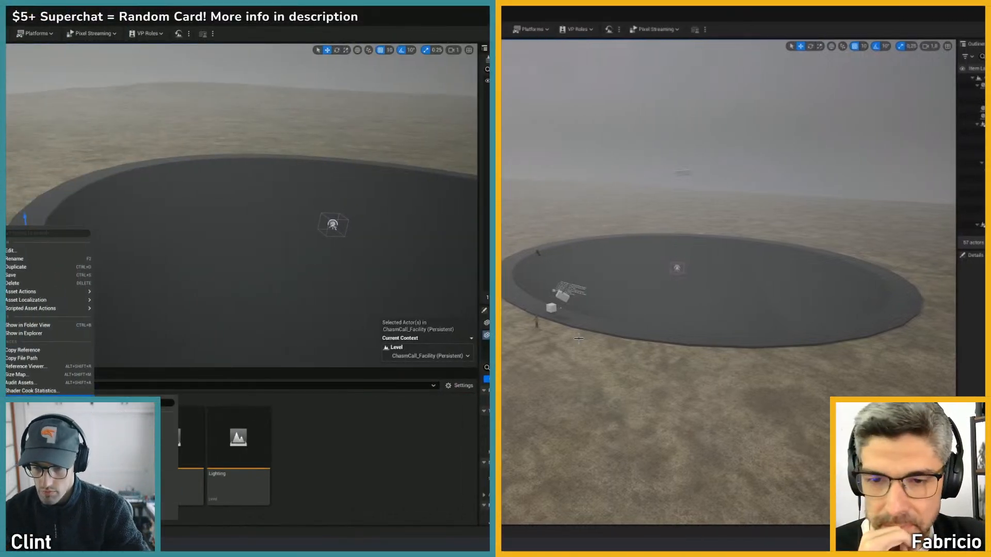
- Move the concrete barrier off the chasm rim onto the neighbouring terrain and lower it to the ground
left_click(172, 427)
right_click_drag(573, 324, 575, 326)
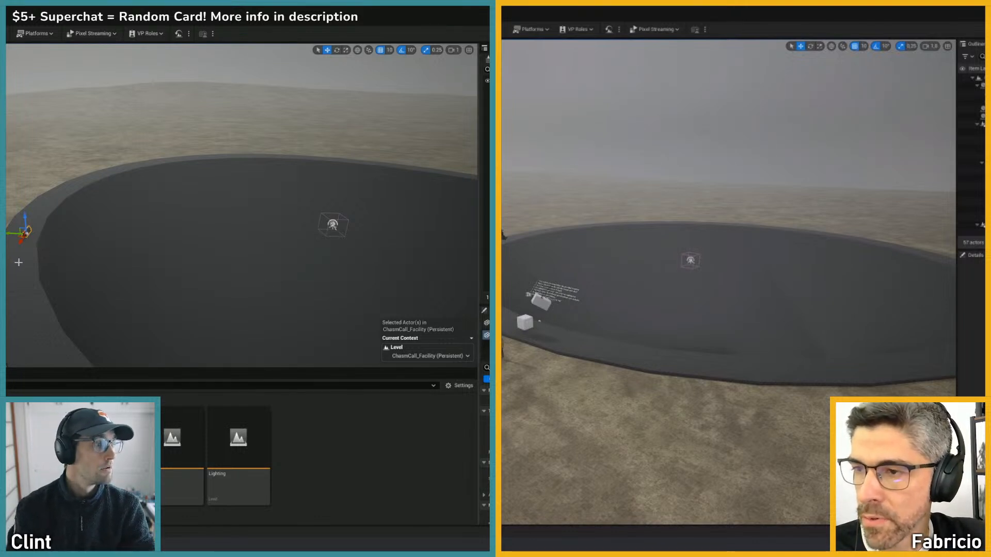
left_click(27, 236)
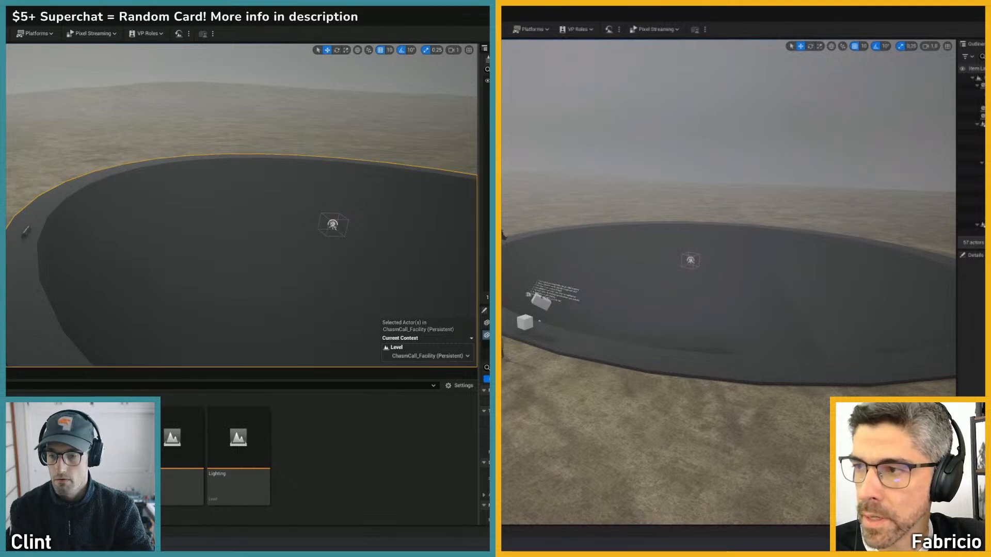
left_click(26, 233)
right_click_drag(57, 252, 6, 258)
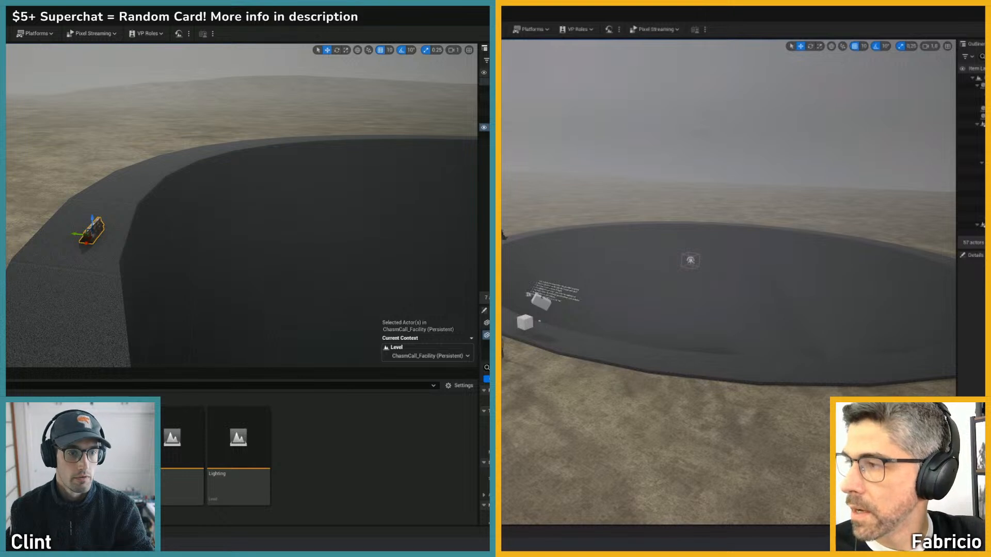
key("Escape")
left_click(484, 128)
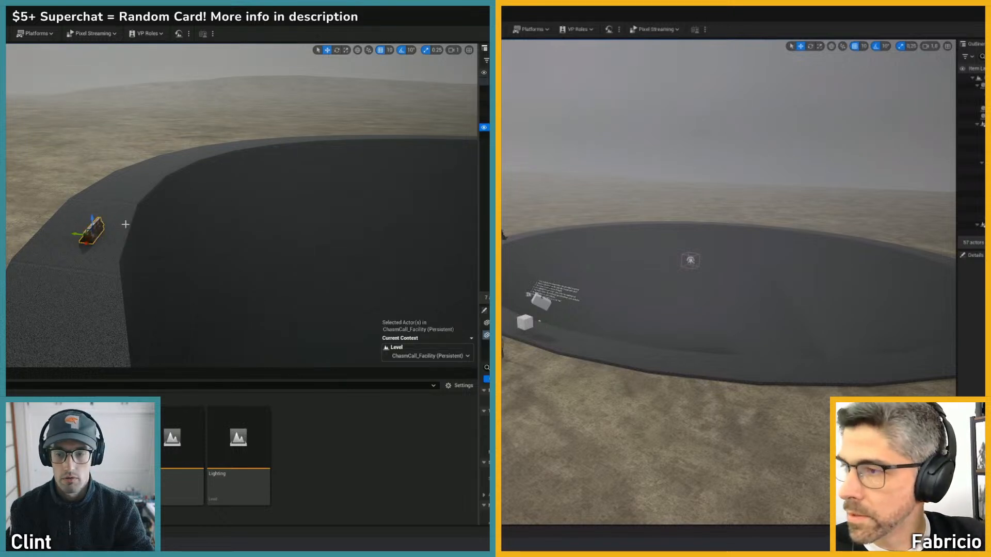
right_click_drag(126, 224, 194, 244)
left_click_drag(164, 221, 32, 194)
right_click_drag(88, 209, 120, 209)
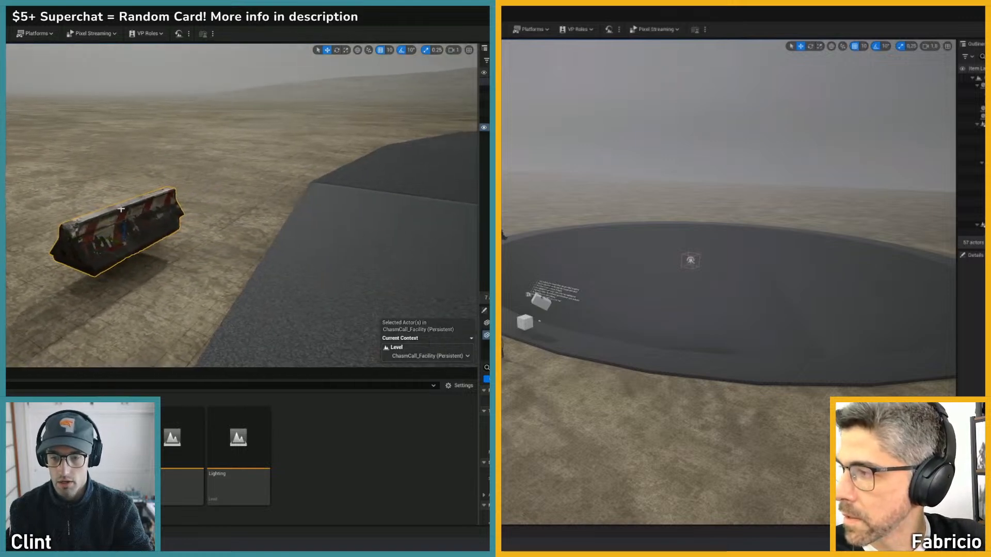
left_click_drag(121, 208, 124, 257)
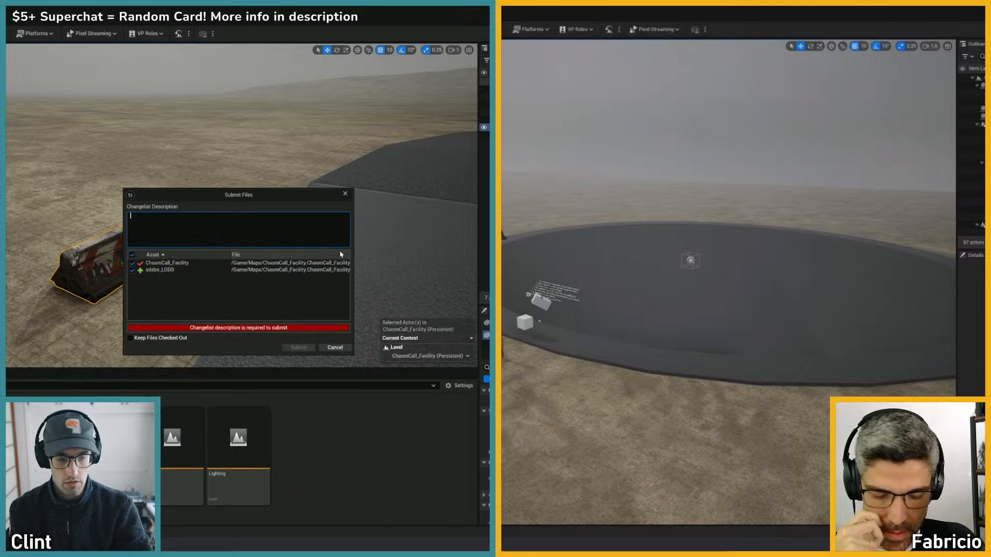
- Submit the ChasmCall_Facility level and the barrier mesh to revision control with the changelist description "added barrier"
type("added barrier")
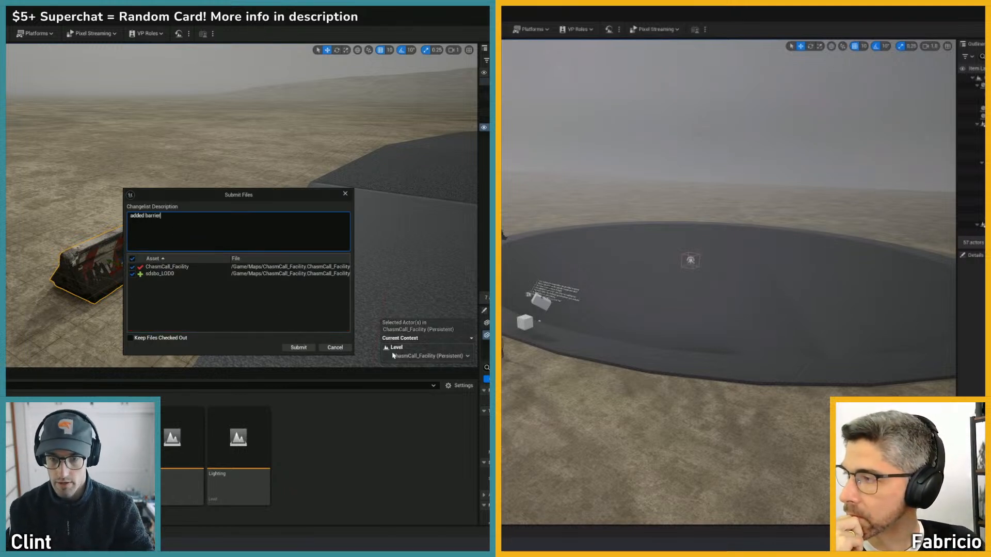
left_click(298, 348)
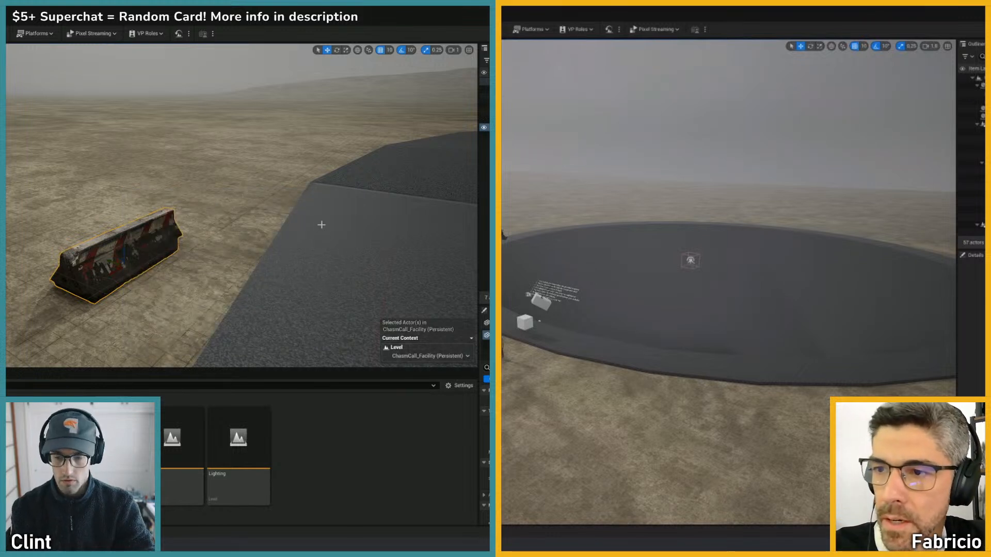
- Inspect the files in the default changelist in the View Changes window, widen the window and put it away
mouse_move(504, 32)
left_mouse_down()
mouse_move(529, 31)
mouse_move(504, 18)
left_mouse_up()
key("Escape")
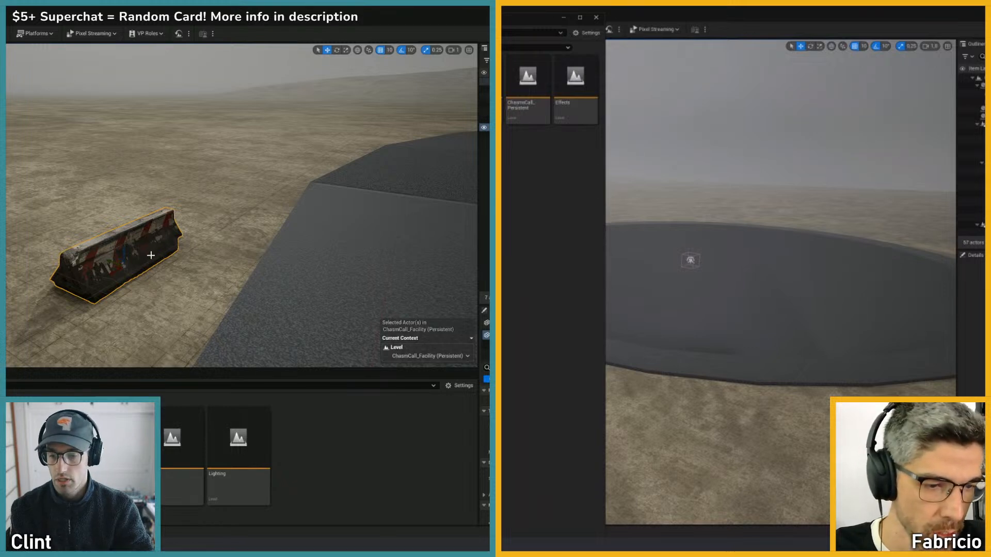
right_click_drag(151, 255, 188, 237)
key("s")
key("w")
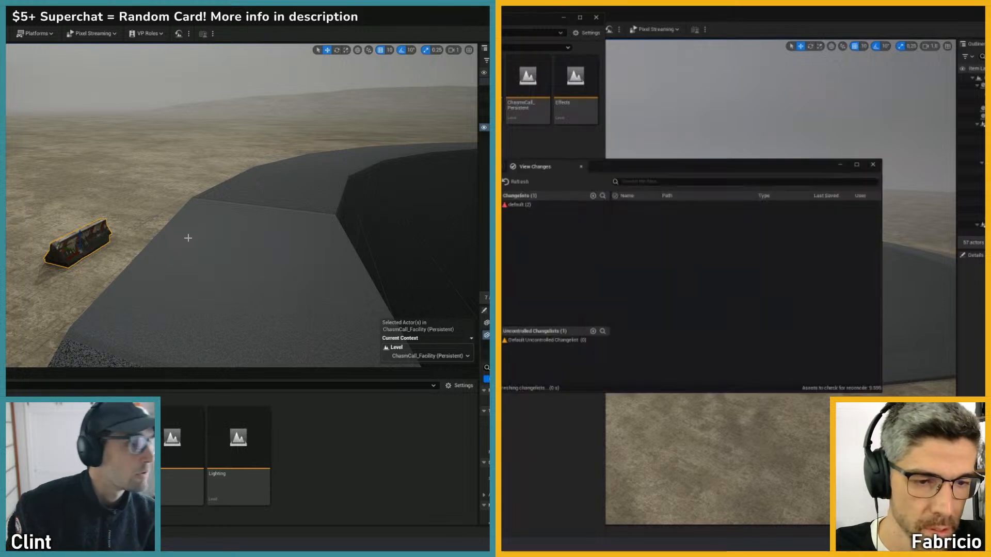
left_click(516, 204)
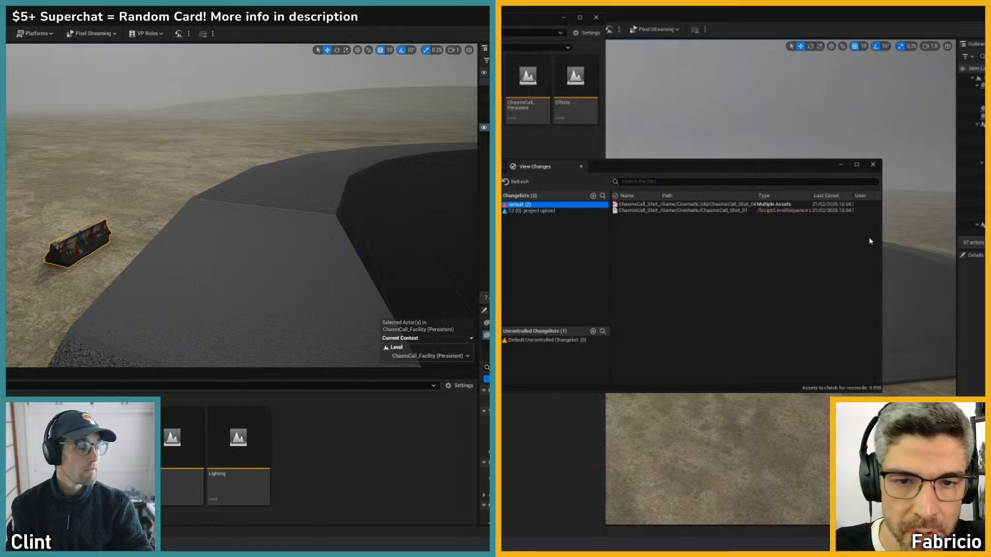
left_click_drag(881, 236, 983, 235)
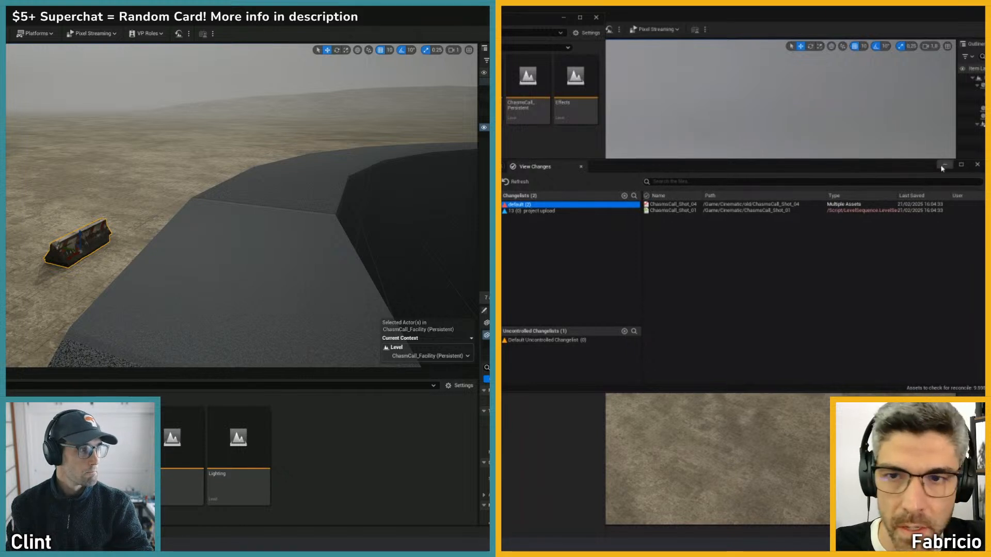
left_click(944, 165)
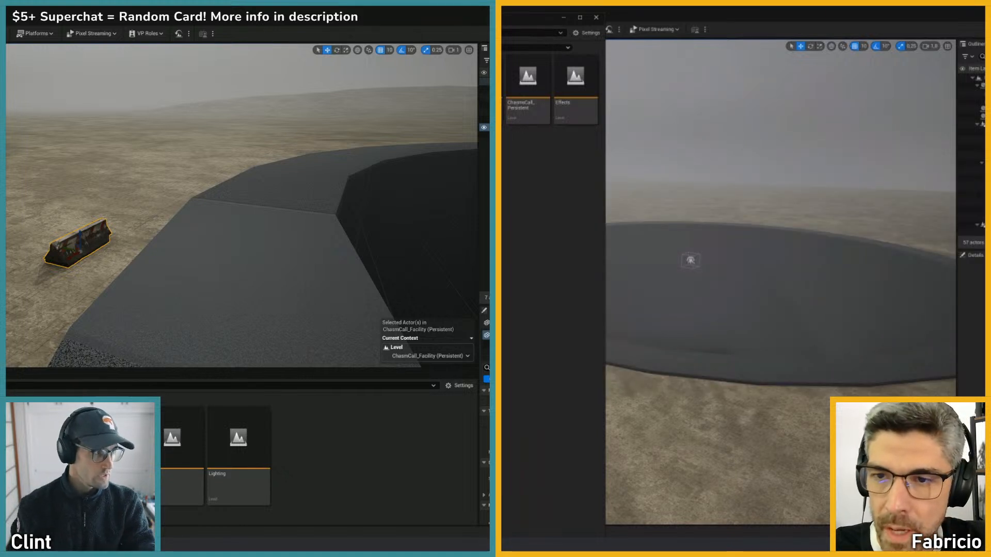
- Refresh the revision control status of the level in the Maps folder and bring up the pending changelists in Perforce P4V
right_click(503, 110)
mouse_move(159, 264)
right_mouse_down()
mouse_move(284, 222)
mouse_move(330, 258)
mouse_move(315, 235)
mouse_move(156, 278)
right_mouse_up()
mouse_move(521, 285)
left_click(594, 400)
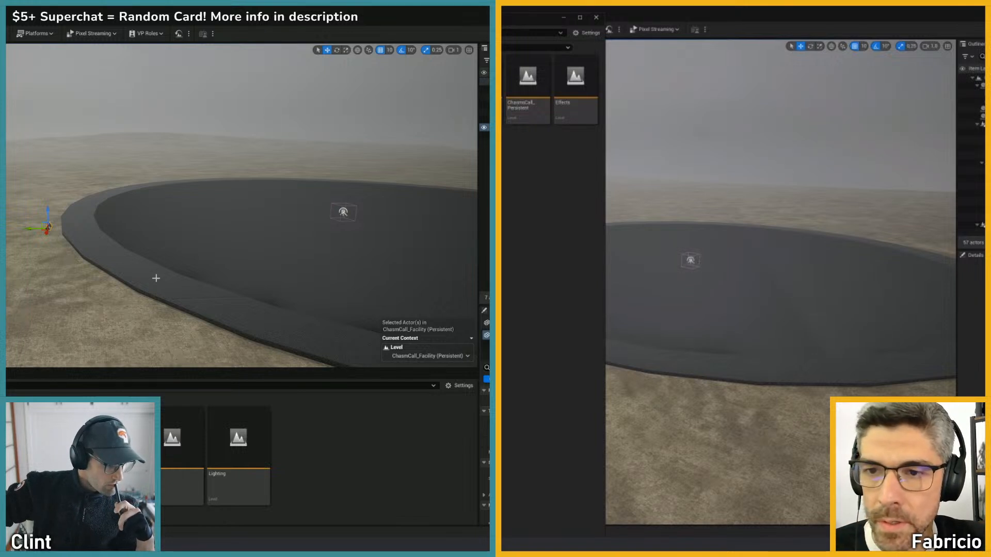
key("alt+Tab")
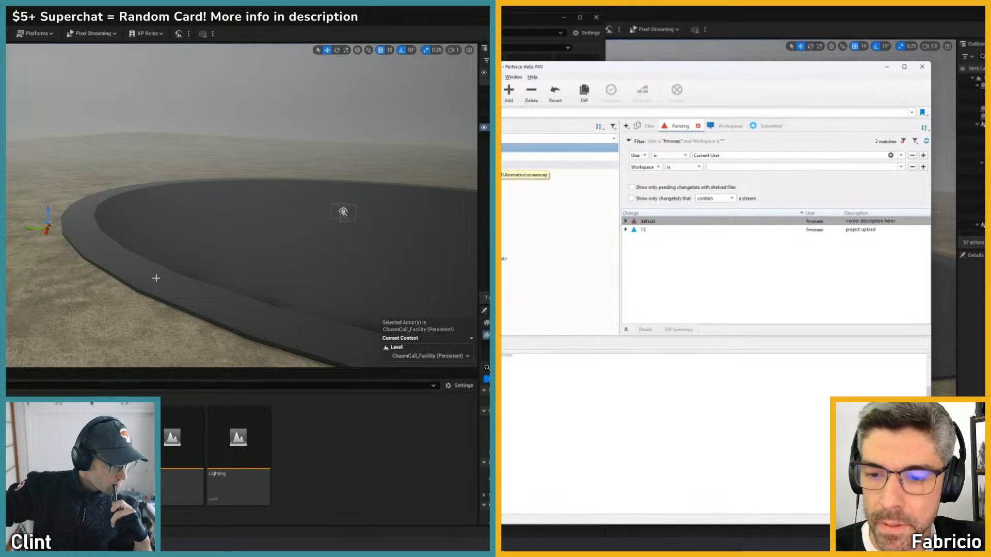
left_click_drag(715, 67, 690, 78)
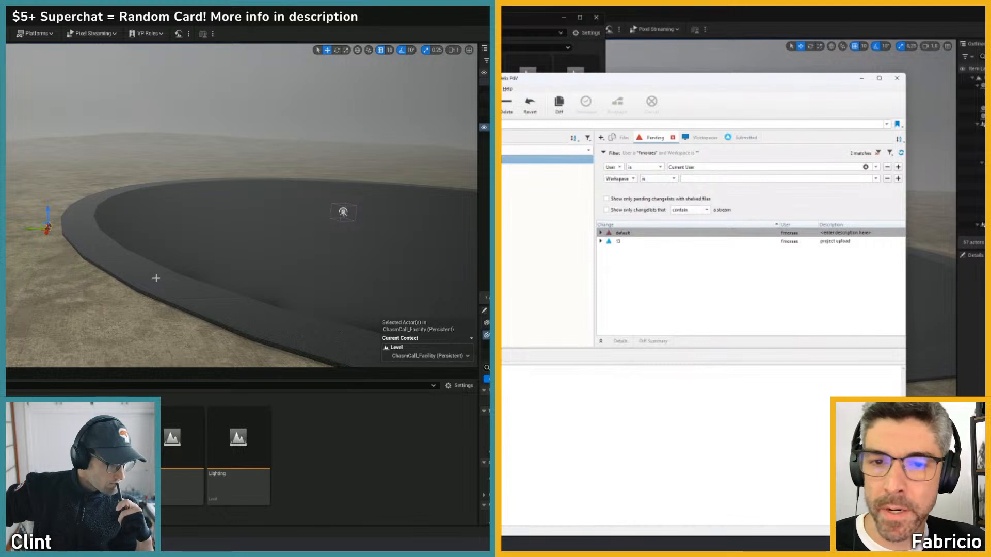
- Return to the Maps folder in Unreal Editor and refresh the level's revision control status twice more
left_click_drag(536, 17, 542, 15)
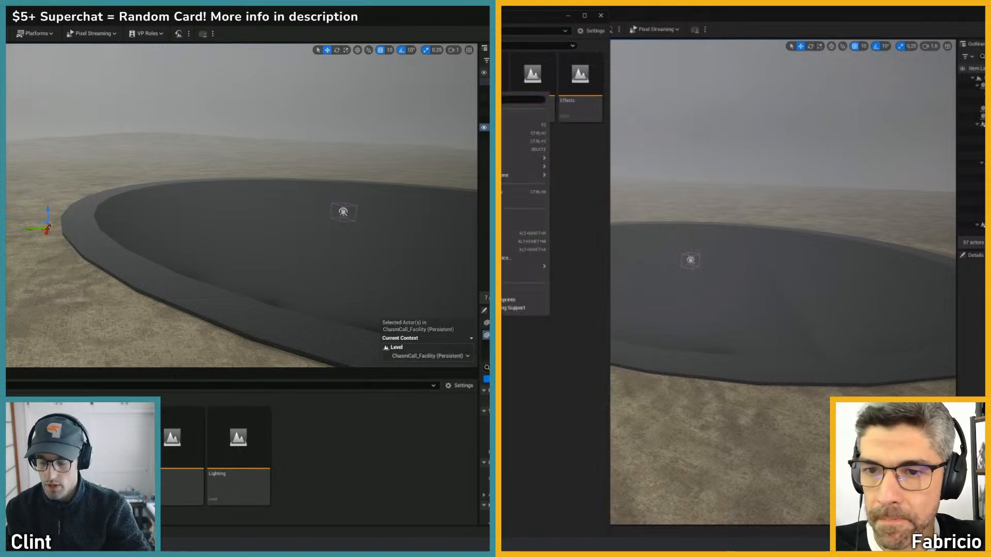
mouse_move(522, 266)
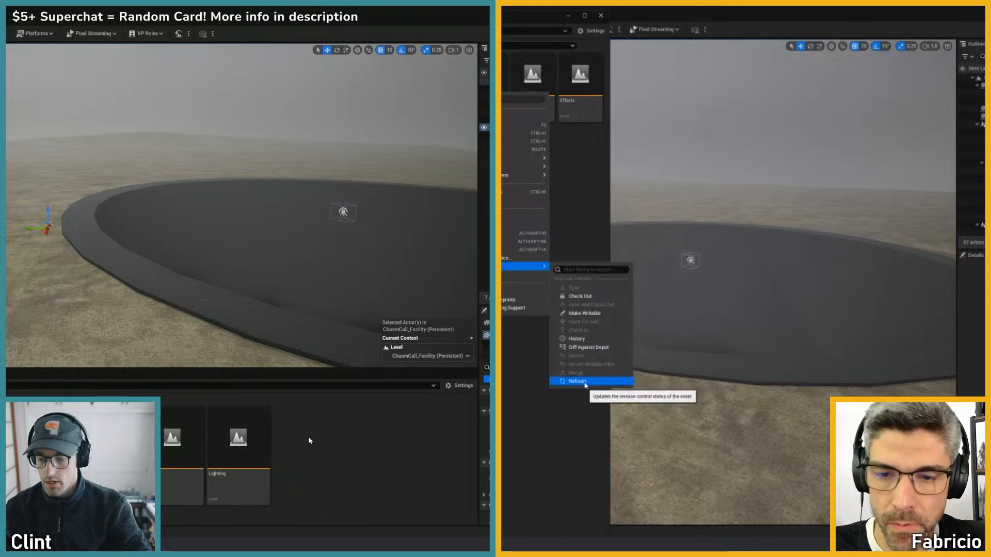
left_click(585, 382)
right_click_drag(82, 240, 8, 235)
key("w")
right_click(503, 77)
key("w")
mouse_move(516, 251)
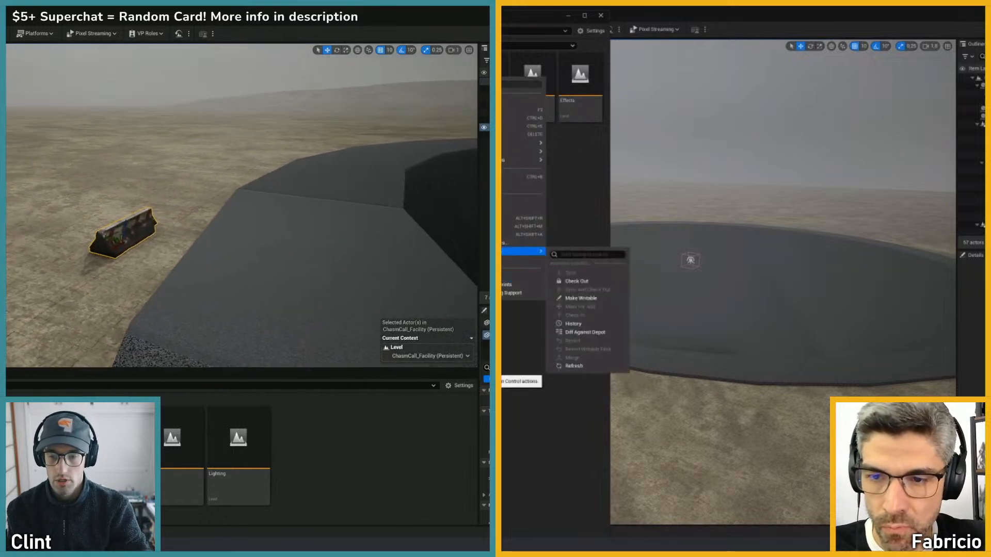
left_click(587, 366)
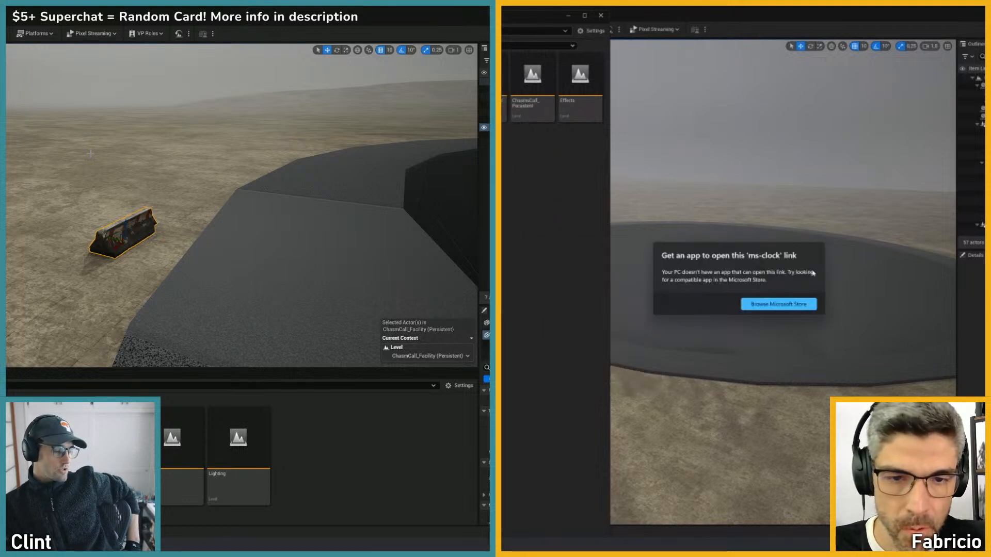
- Dismiss the ms-clock message, switch to Perforce P4V and check which files the pending default changelist contains
left_click(853, 241)
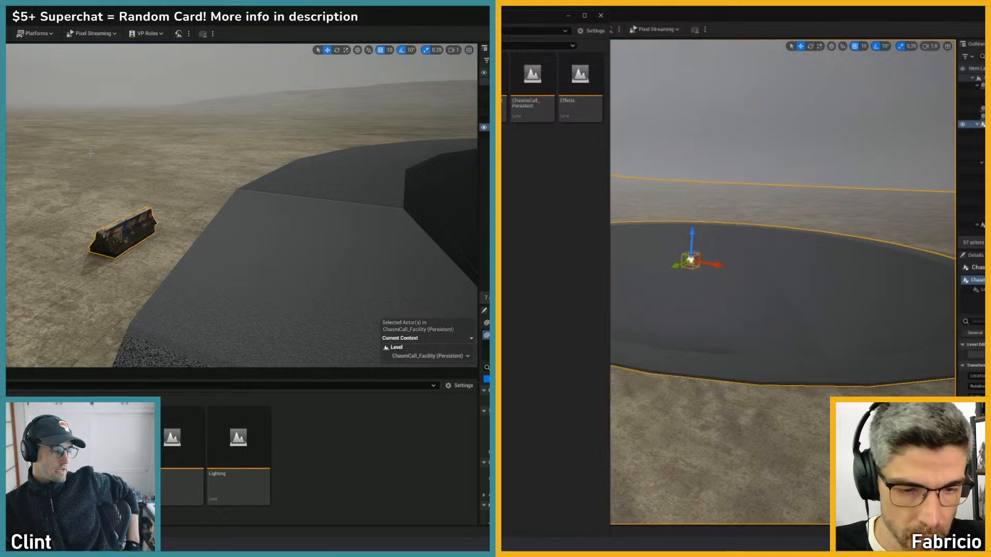
key("alt+Tab")
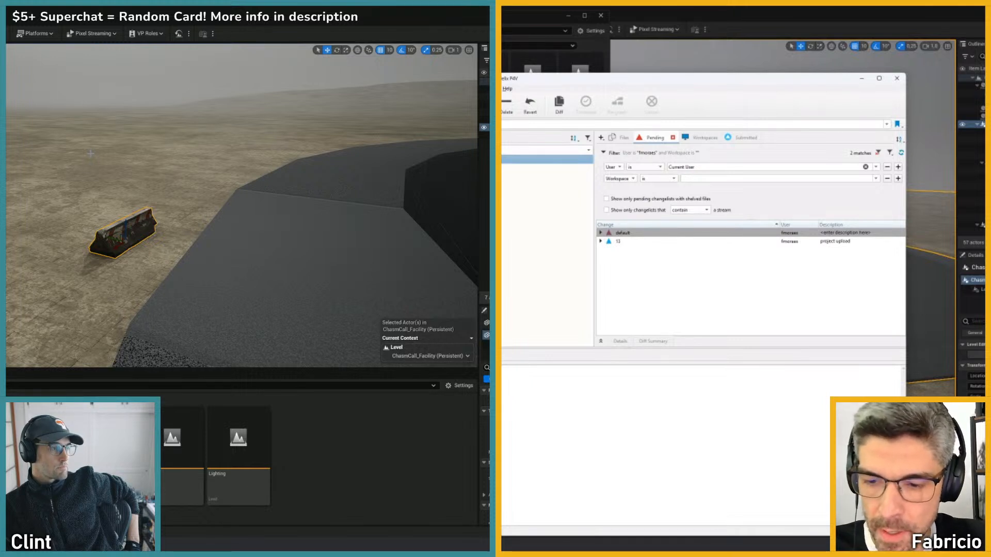
left_click(600, 233)
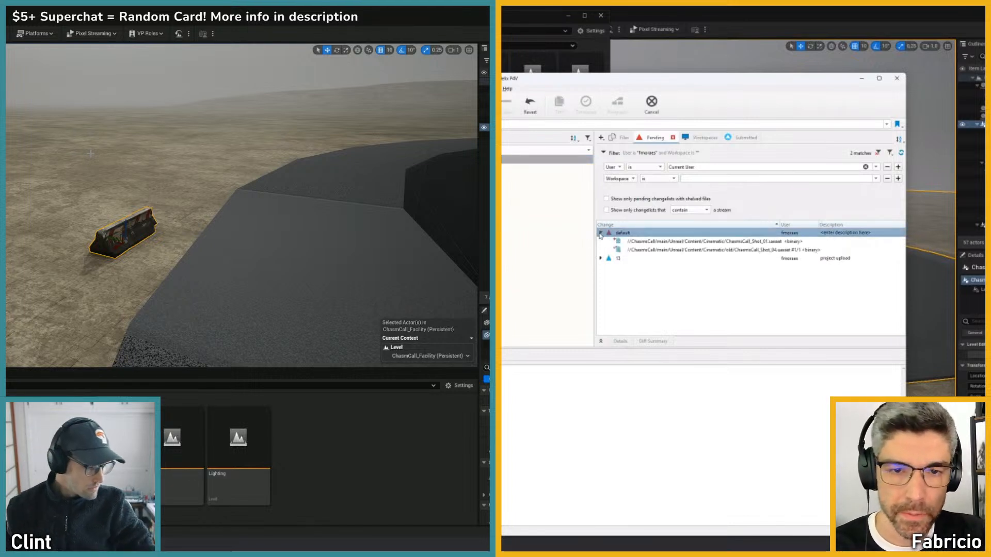
left_click(600, 233)
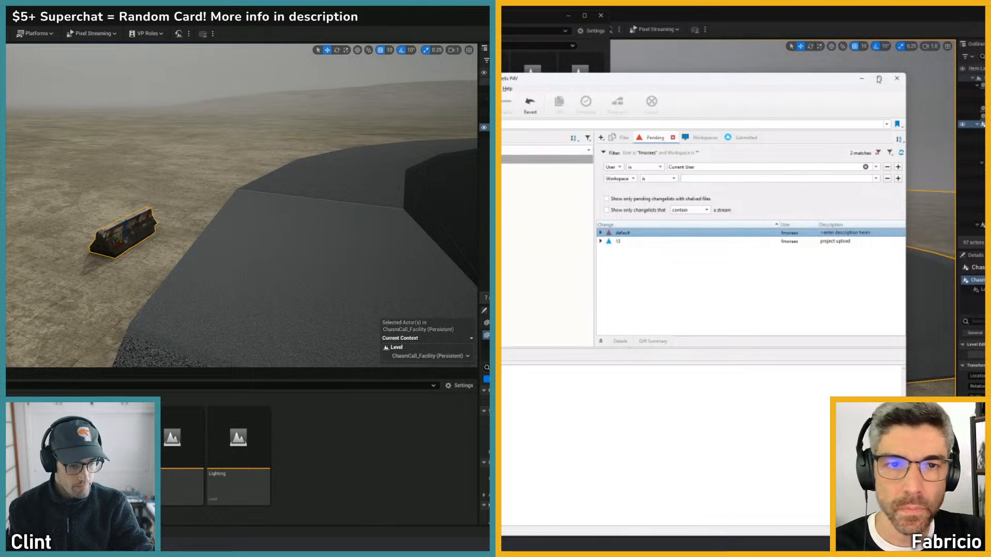
left_click(862, 78)
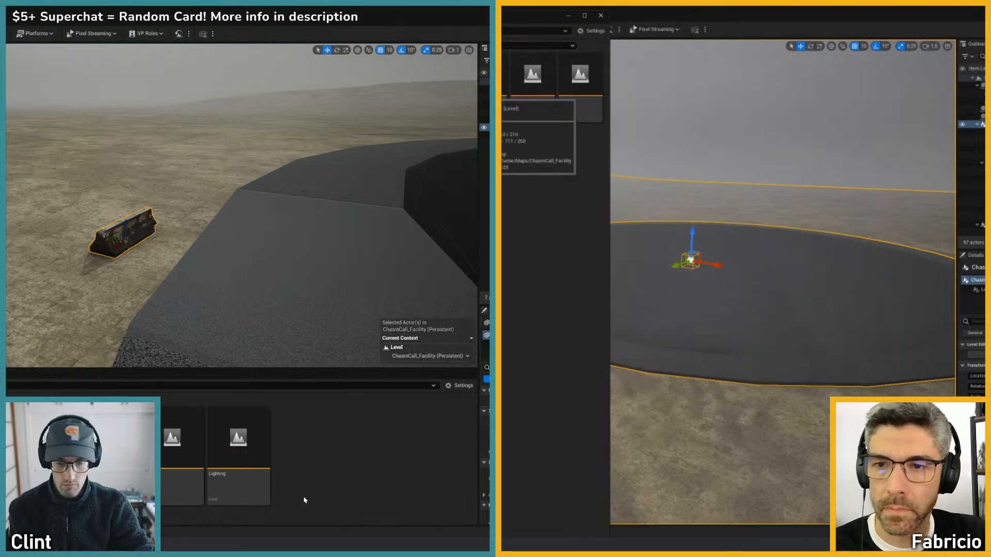
- Examine the yellow-jacketed character, the white blocks and the rules text around the chasm rim
left_click_drag(502, 21, 394, 21)
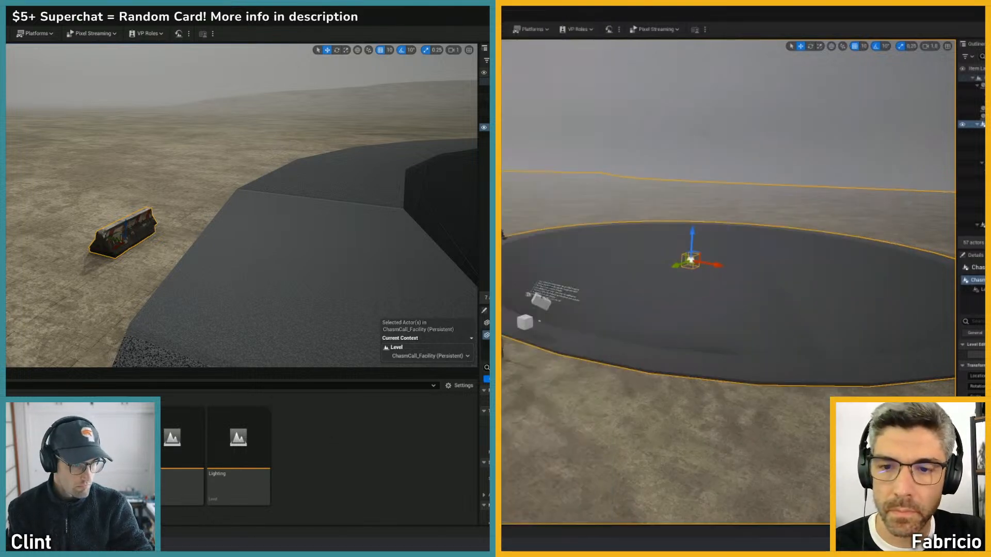
key("w")
right_click_drag(615, 283, 559, 300)
scroll(615, 284, "down", 2)
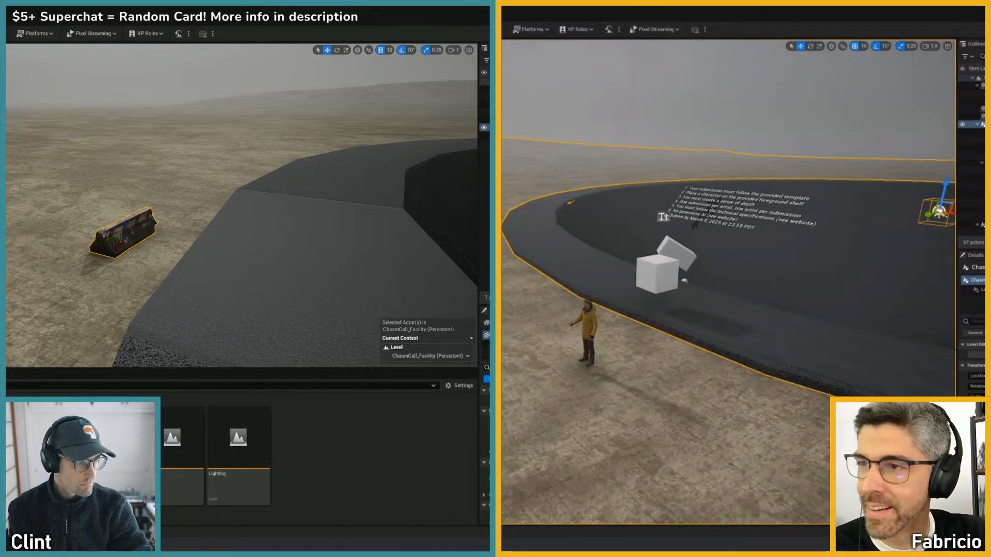
left_click_drag(394, 12, 502, 11)
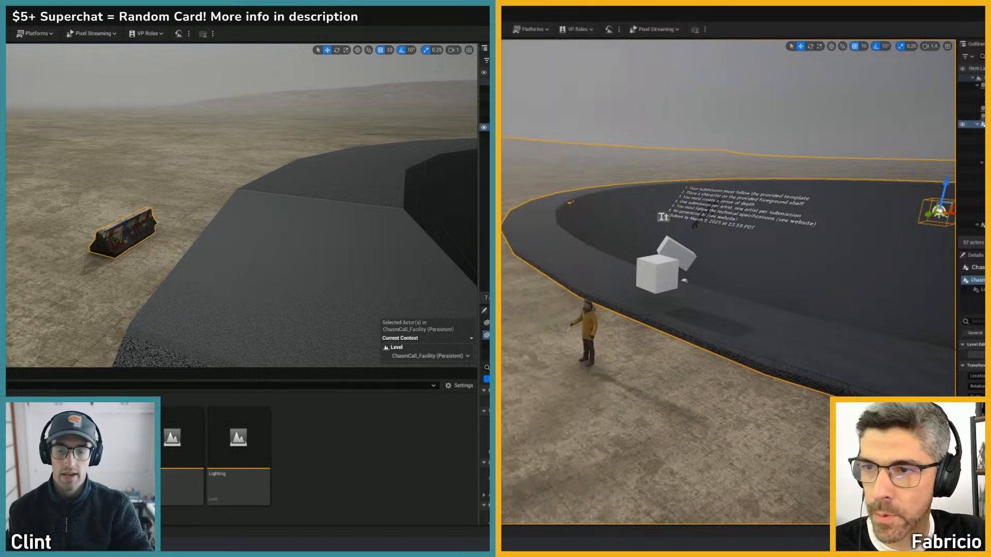
mouse_move(242, 206)
right_mouse_down()
mouse_move(268, 205)
mouse_move(258, 209)
mouse_move(268, 191)
mouse_move(253, 196)
right_mouse_up()
right_click_drag(660, 285, 632, 285)
right_click_drag(253, 196, 222, 228)
right_click_drag(659, 285, 646, 281)
- Delete the white cube above the chasm rim and the concrete barrier on the neighbouring terrain
left_click(646, 281)
right_click_drag(222, 227, 190, 262)
mouse_move(645, 281)
right_mouse_down()
mouse_move(653, 287)
mouse_move(639, 268)
mouse_move(655, 270)
right_mouse_up()
scroll(640, 268, "down", 1)
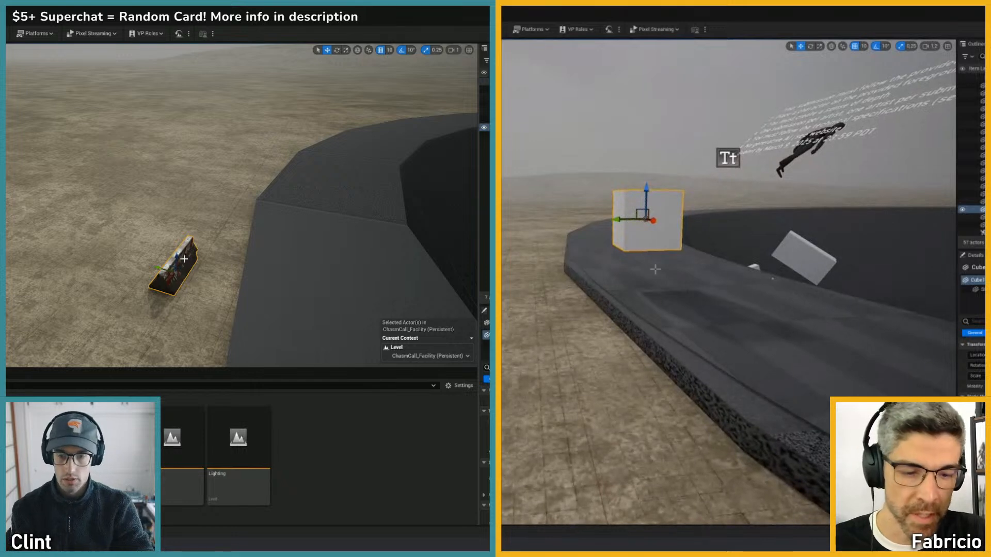
key("Delete")
key("Delete")
- Delete the floating rules text above the chasm and save the level
right_click_drag(193, 271, 227, 263)
right_click_drag(655, 269, 689, 263)
right_click_drag(228, 264, 258, 237)
right_click_drag(689, 263, 697, 222)
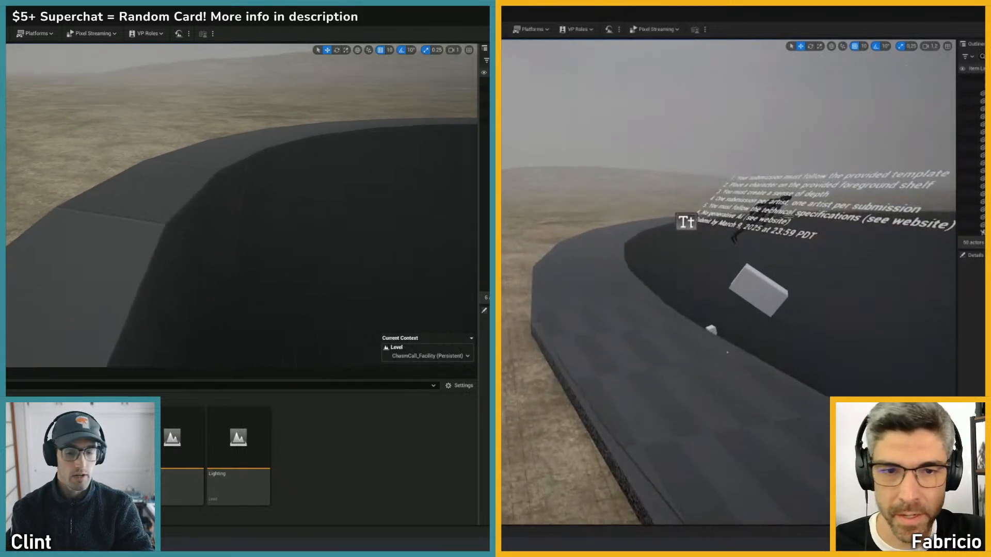
right_click_drag(258, 237, 226, 258)
left_click(693, 222)
key("Delete")
key("ctrl+s")
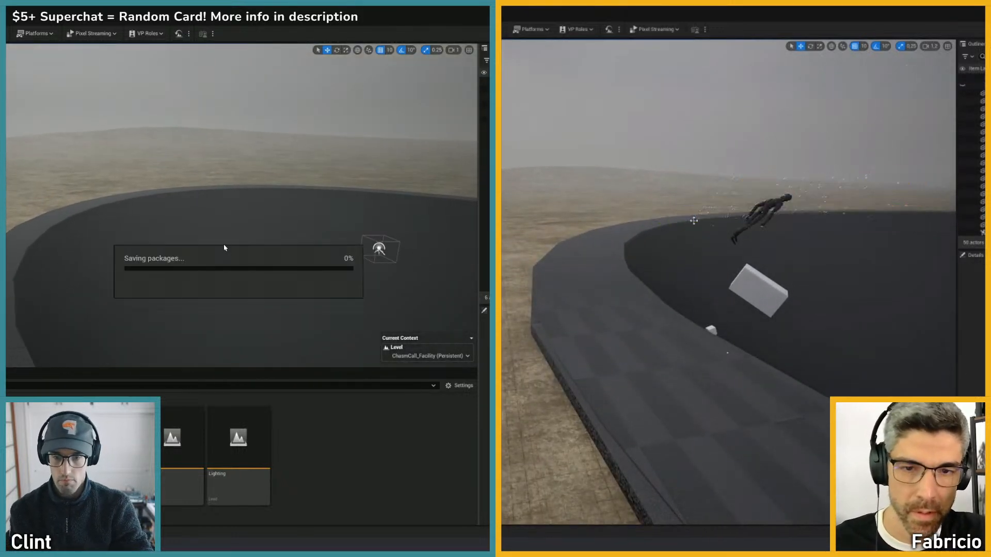
- Search the editor preferences for "source control"
right_click_drag(658, 222, 640, 227)
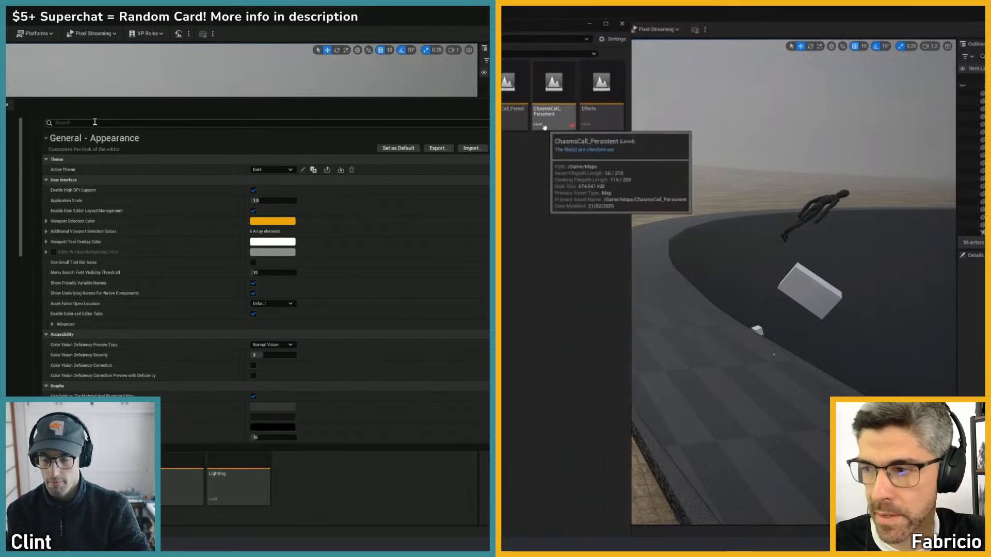
left_click(223, 124)
type("cou")
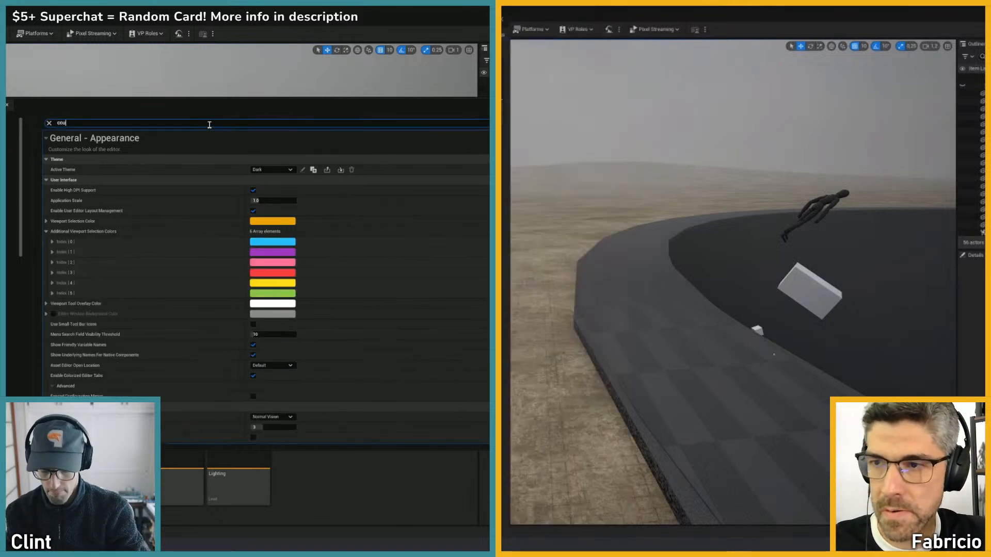
type("rce control")
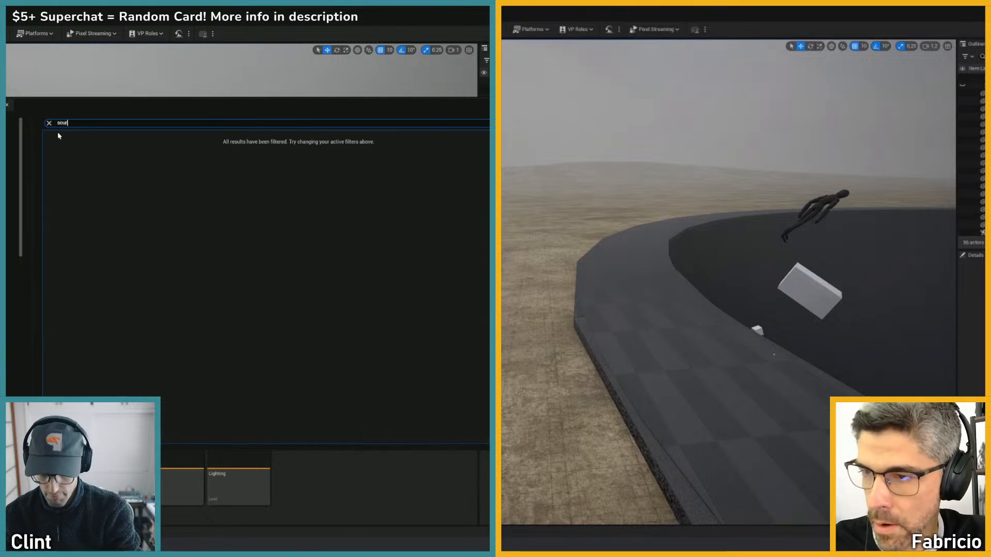
type("ce contr")
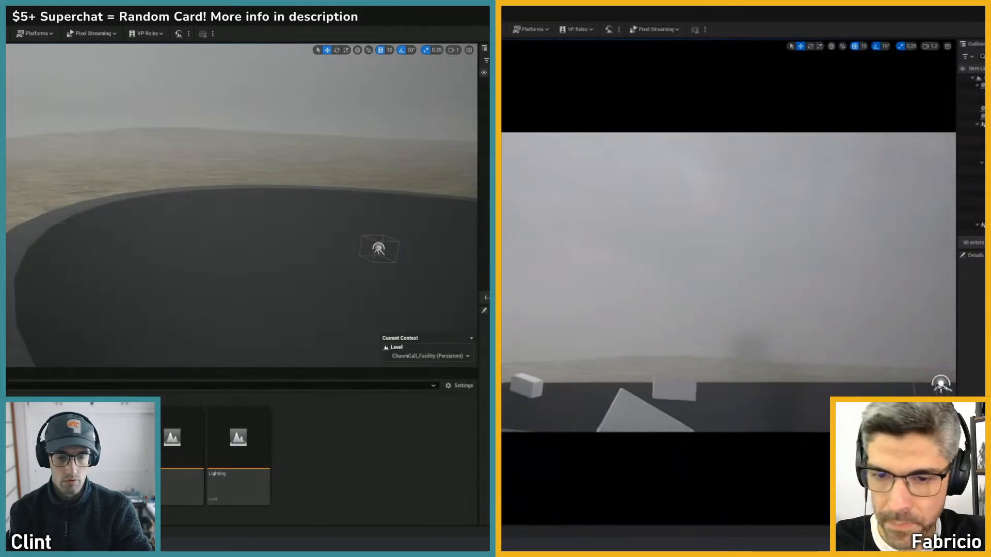
- Check out the level asset in the Maps folder from revision control
right_click_drag(200, 256, 26, 369)
right_click(20, 439)
mouse_move(76, 391)
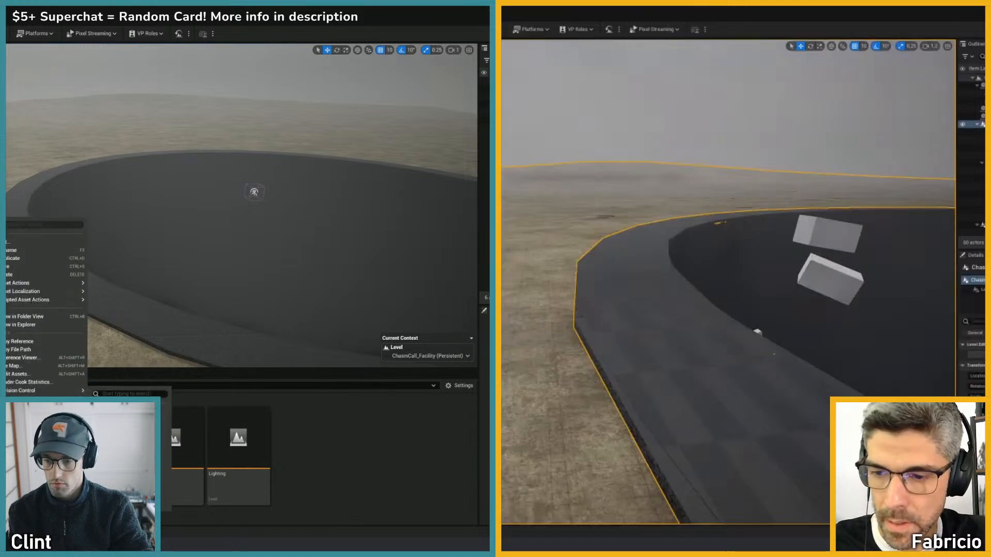
left_click(129, 421)
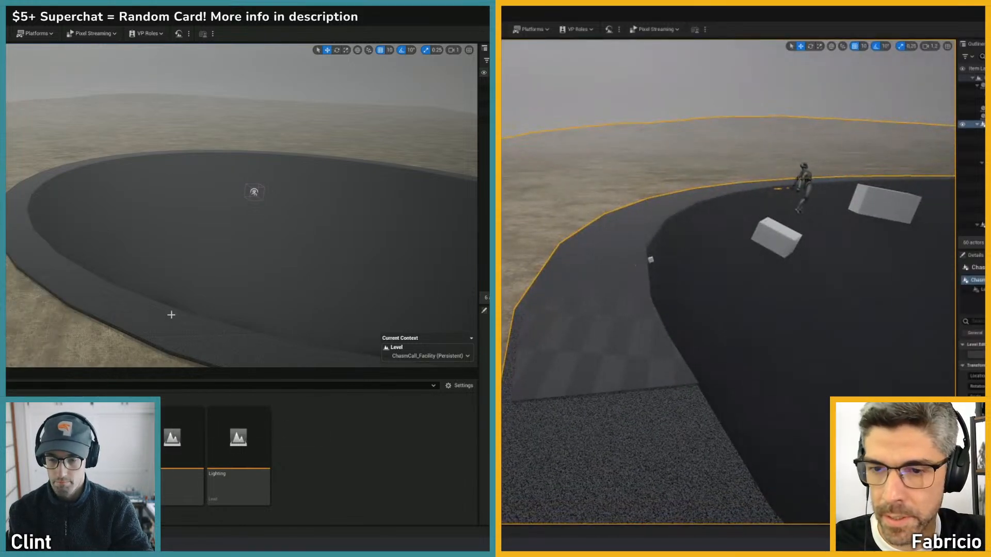
mouse_move(158, 250)
right_mouse_down()
mouse_move(164, 273)
mouse_move(160, 240)
right_mouse_up()
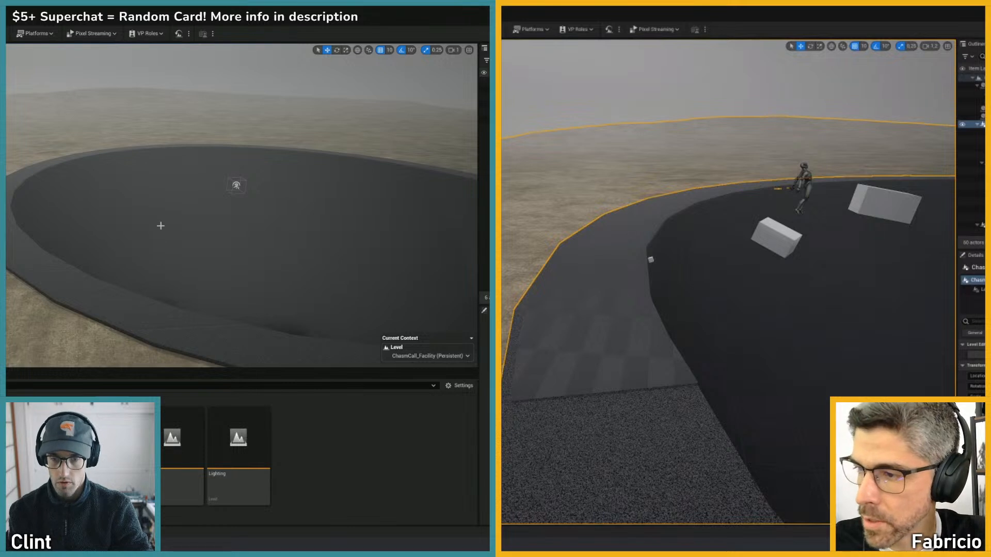
right_click_drag(297, 275, 398, 238)
key("s")
right_click_drag(312, 251, 316, 250)
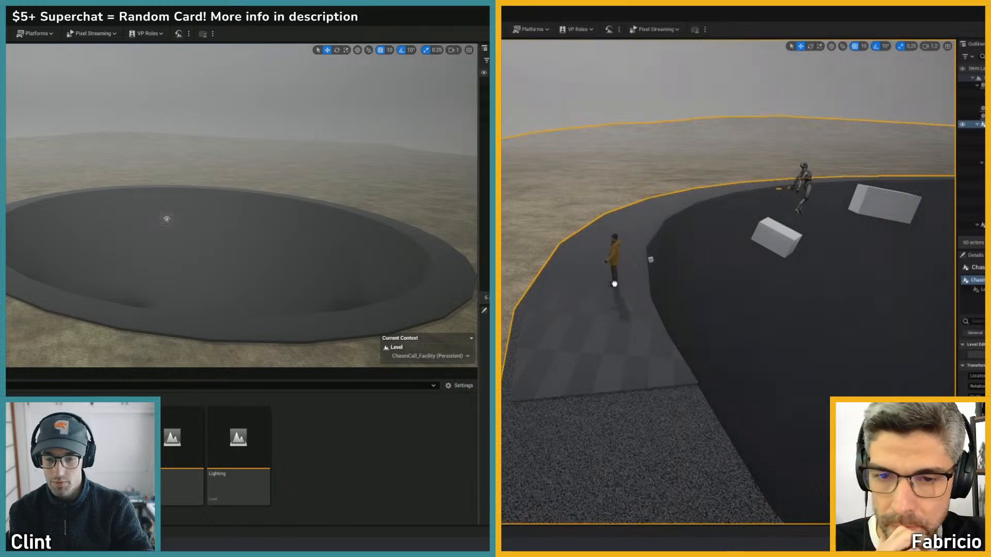
right_click_drag(123, 300, 166, 293)
right_click_drag(124, 225, 108, 167)
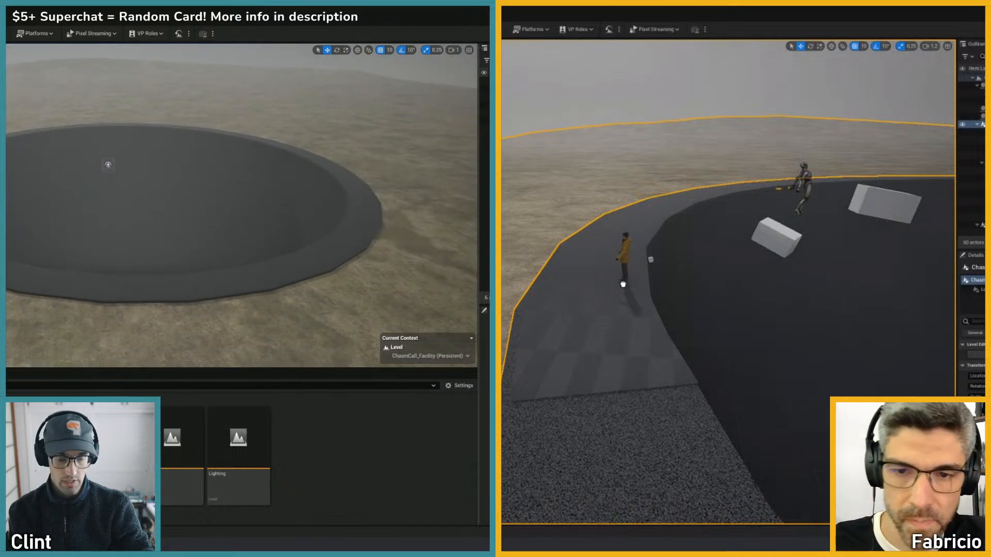
- Place the yellow-jacketed character on the chasm rim and adjust its rotation
left_click(624, 282)
right_click_drag(624, 281, 624, 268)
key("e")
mouse_move(119, 175)
right_mouse_down()
mouse_move(116, 191)
mouse_move(117, 164)
mouse_move(108, 176)
right_mouse_up()
left_click_drag(552, 308, 567, 285)
right_click_drag(108, 176, 132, 319)
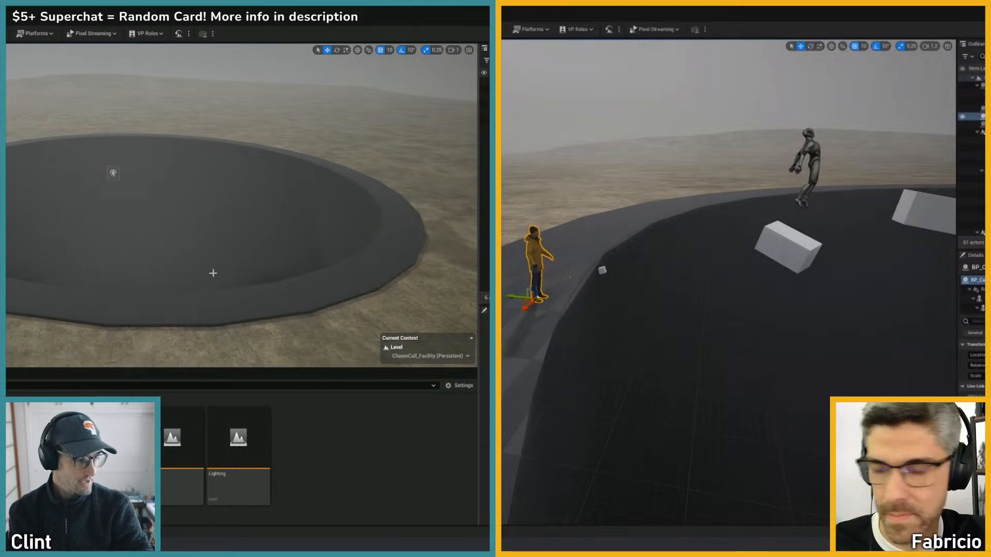
- Dock the shot_03 Sequencer beneath the viewport and shrink its height to give the viewport more room
left_click_drag(503, 159, 674, 223)
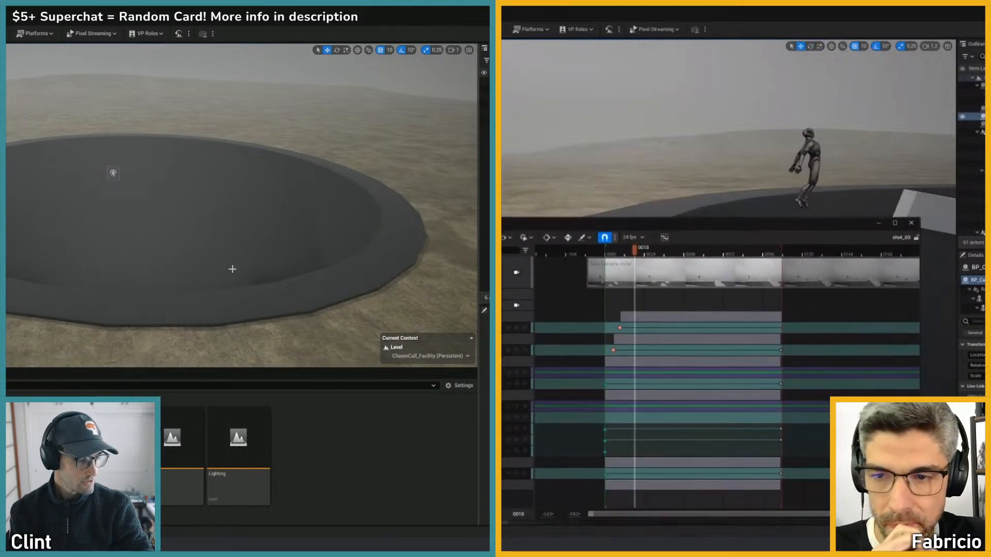
right_click_drag(201, 236, 207, 225)
left_click_drag(503, 223, 506, 289)
right_click_drag(207, 224, 204, 229)
left_click_drag(506, 289, 503, 270)
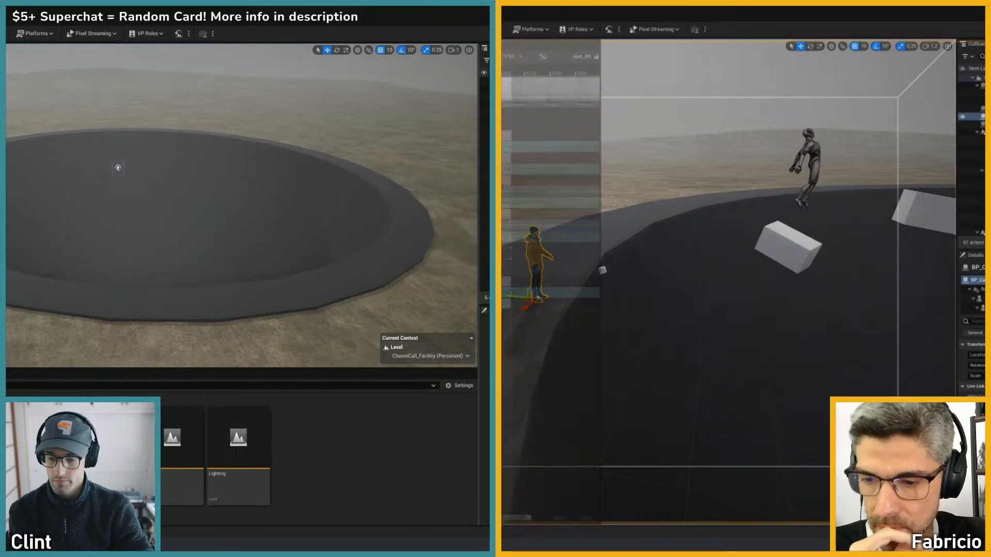
right_click_drag(205, 228, 185, 236)
left_click_drag(504, 270, 568, 485)
right_click_drag(185, 236, 180, 238)
left_click_drag(568, 485, 568, 485)
right_click_drag(180, 238, 256, 227)
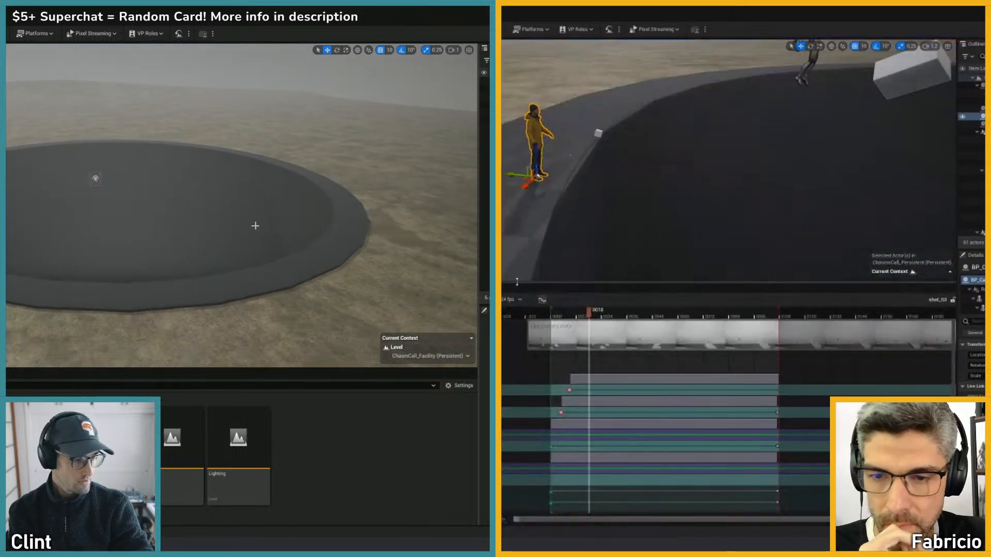
left_click_drag(582, 283, 583, 371)
right_click_drag(166, 287, 173, 285)
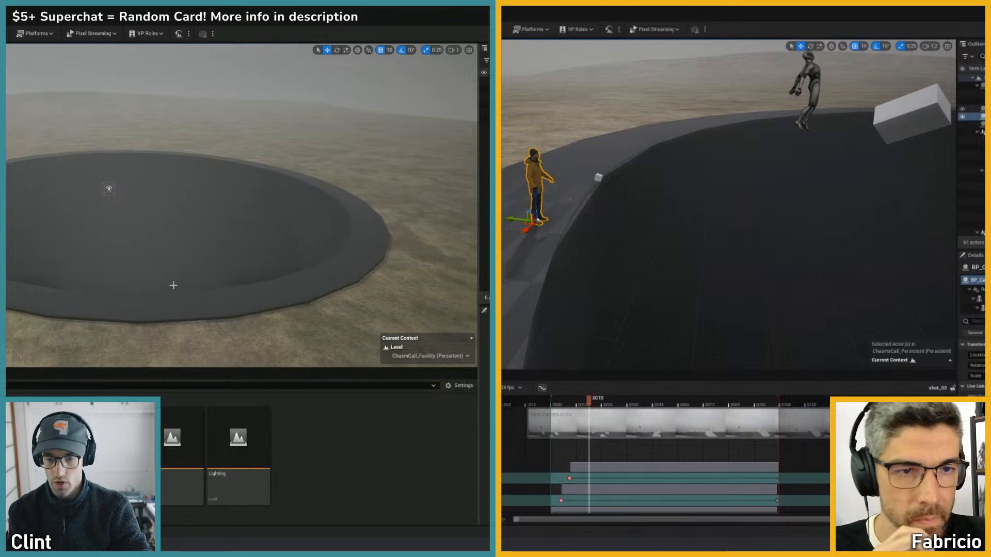
- Add the yellow-jacketed character to the shot_03 sequence and convert its binding to a spawnable
left_click_drag(808, 208, 508, 454)
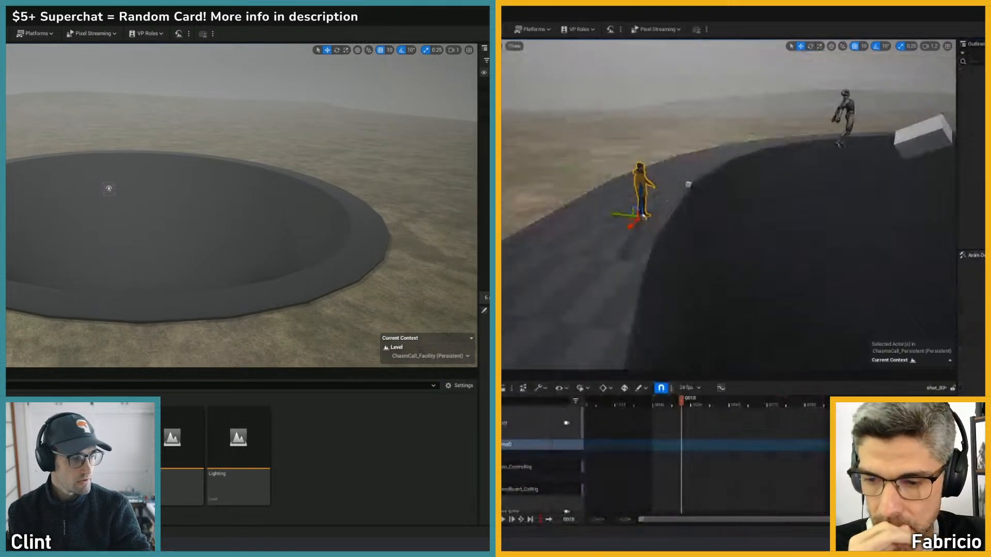
scroll(542, 453, "down", 2)
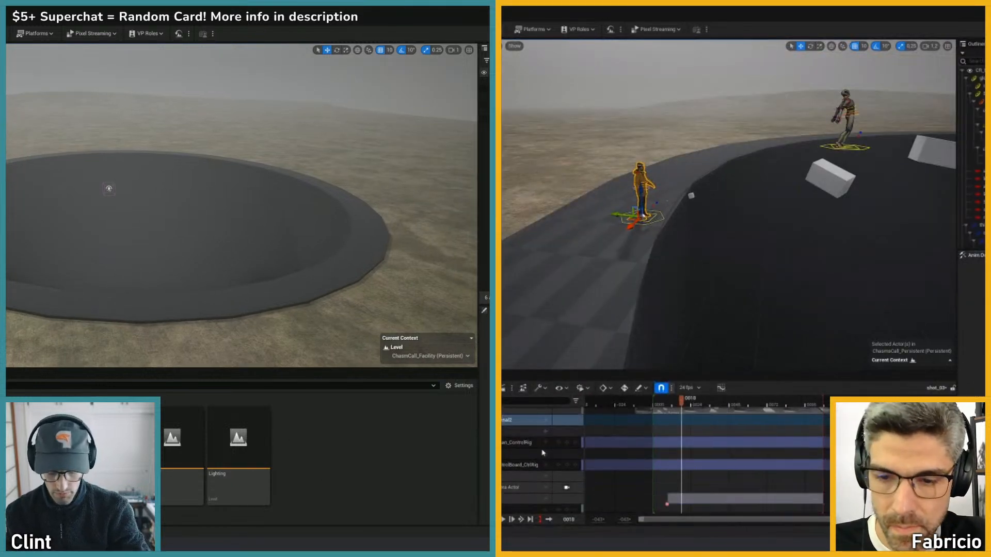
scroll(543, 452, "up", 2)
right_click(503, 445)
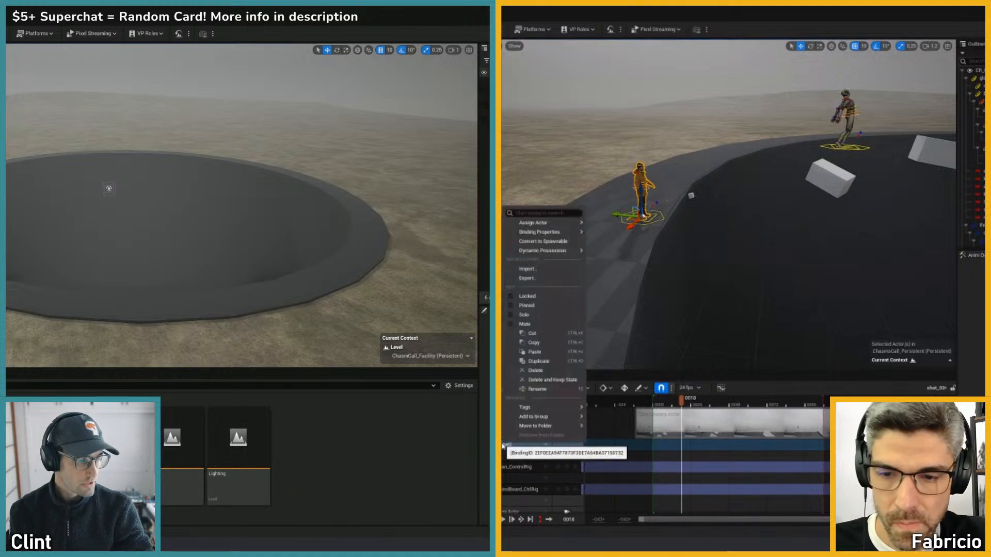
left_click(543, 242)
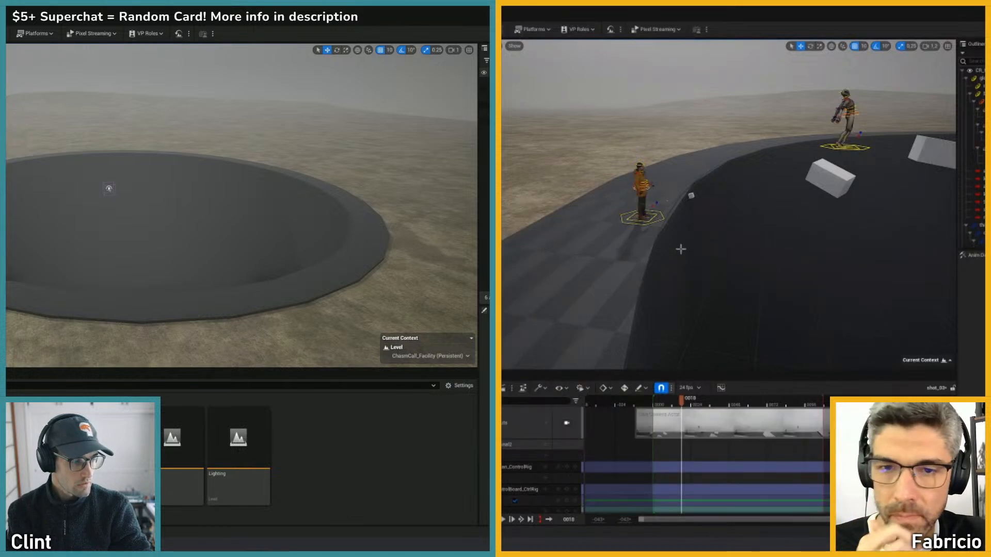
- Delete the yellow-jacketed character's control rig track from the shot_03 sequence and select its remaining track
right_click_drag(663, 190, 527, 190)
scroll(707, 222, "up", 4)
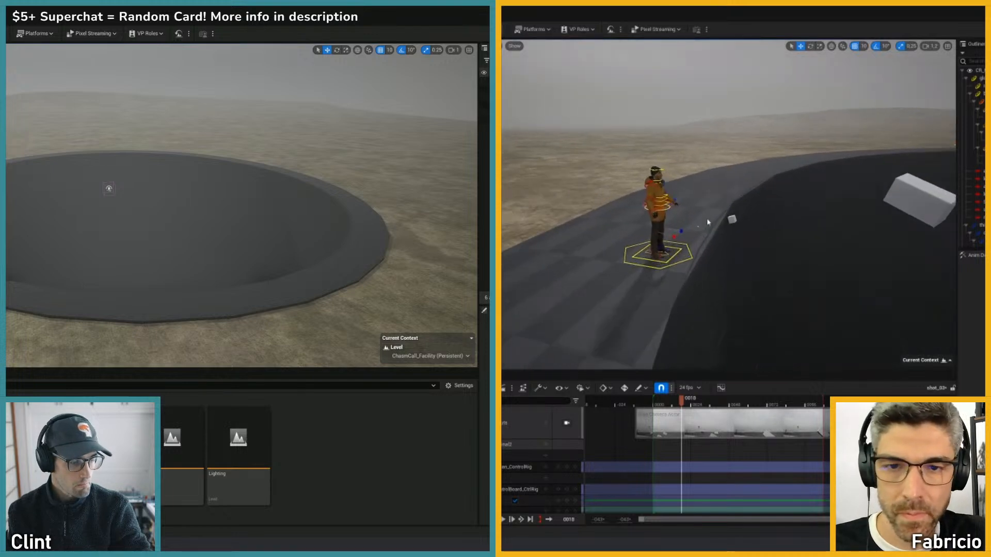
right_click_drag(708, 222, 697, 218)
left_click_drag(212, 209, 212, 7)
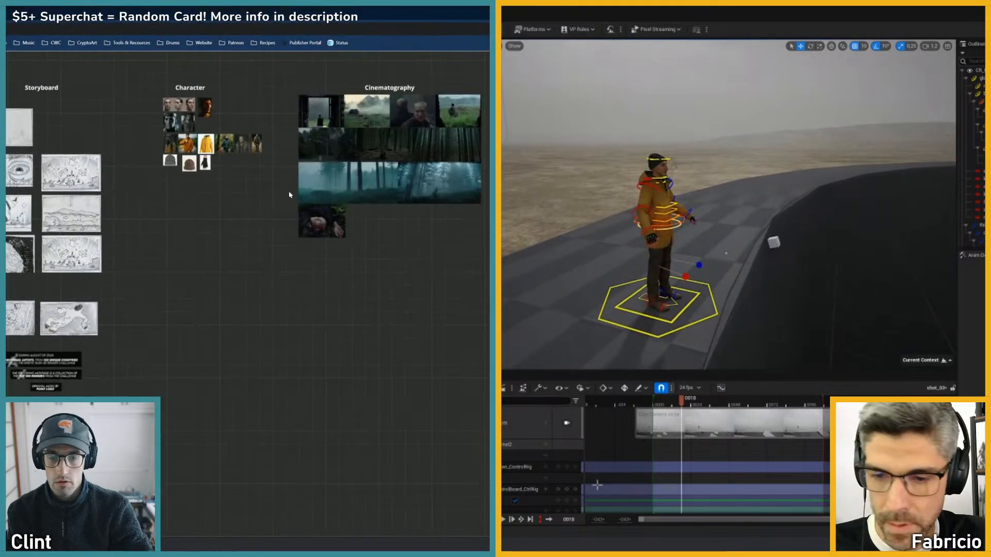
scroll(181, 257, "down", 5)
key("Delete")
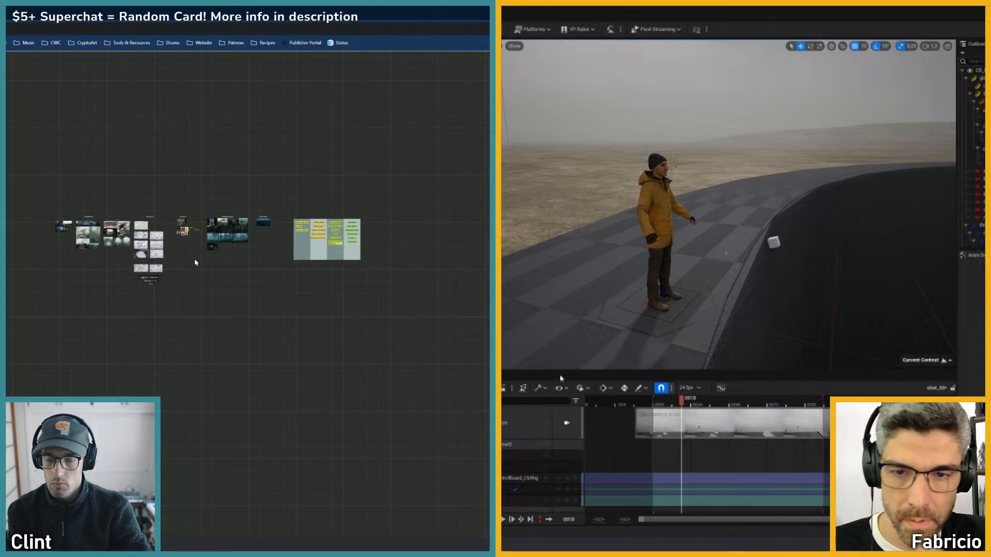
scroll(195, 261, "up", 5)
middle_click_drag(161, 248, 376, 273)
left_click(546, 457)
scroll(277, 212, "up", 5)
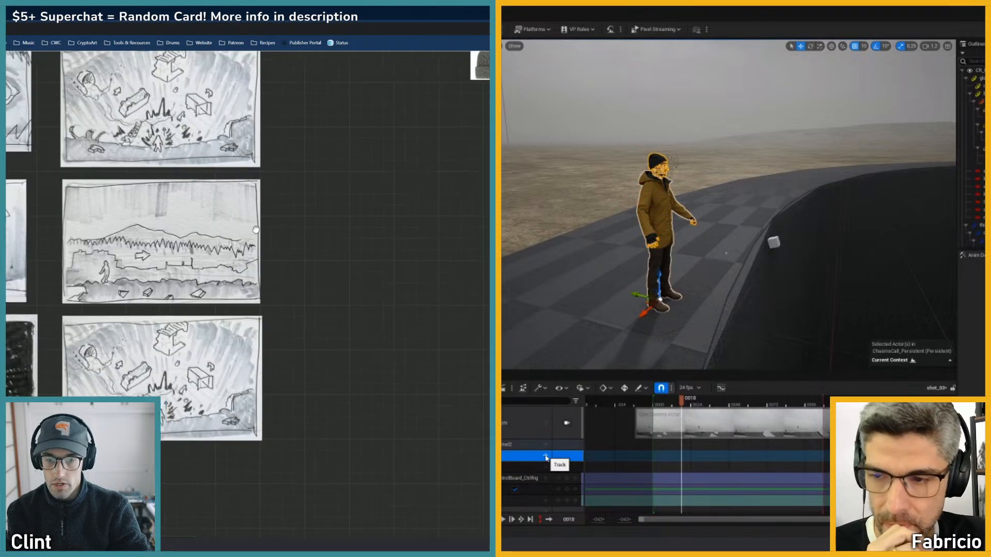
- Examine the storyboard drawings and the Environment references on the mood board, and view the character from behind at the chasm rim
middle_click_drag(257, 228, 405, 245)
scroll(201, 251, "down", 4)
middle_click_drag(19, 259, 303, 246)
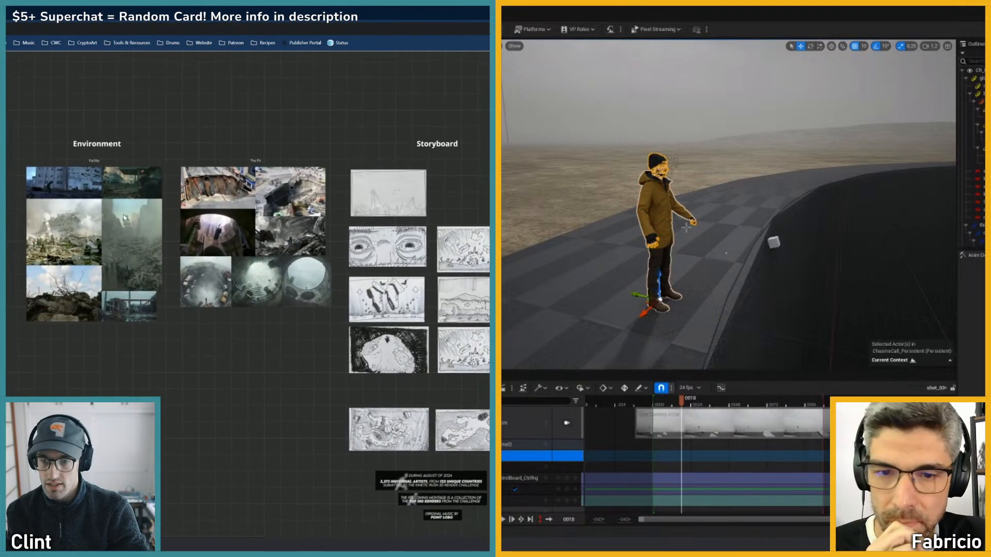
scroll(116, 232, "up", 4)
right_click_drag(728, 217, 805, 212)
middle_click_drag(111, 246, 221, 252)
right_click_drag(805, 211, 783, 194)
middle_click_drag(221, 252, 222, 245)
right_click_drag(783, 194, 659, 250)
- Undo the deletion of the character's control rig track
key("g")
key("g")
left_click(587, 408)
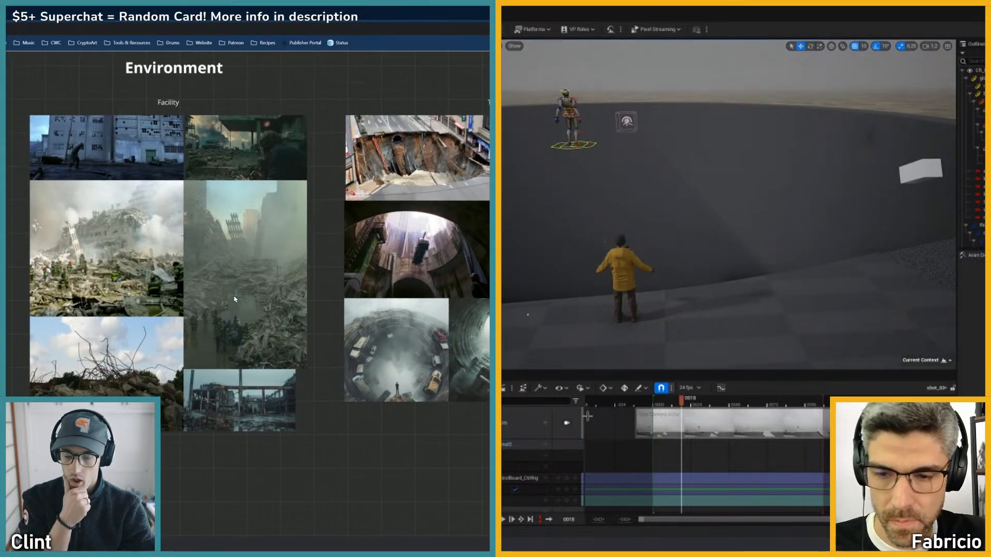
key("ctrl+z")
- Shift the yellow-jacketed character sideways along the rim with its global control and set the playhead to frame 0000
left_click(526, 467)
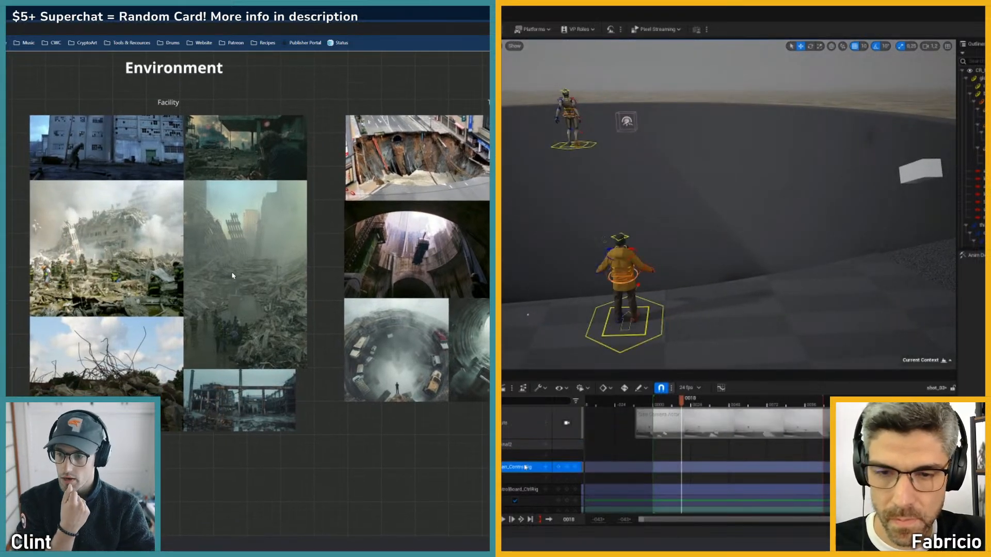
left_click(655, 338)
left_click_drag(649, 321, 561, 320)
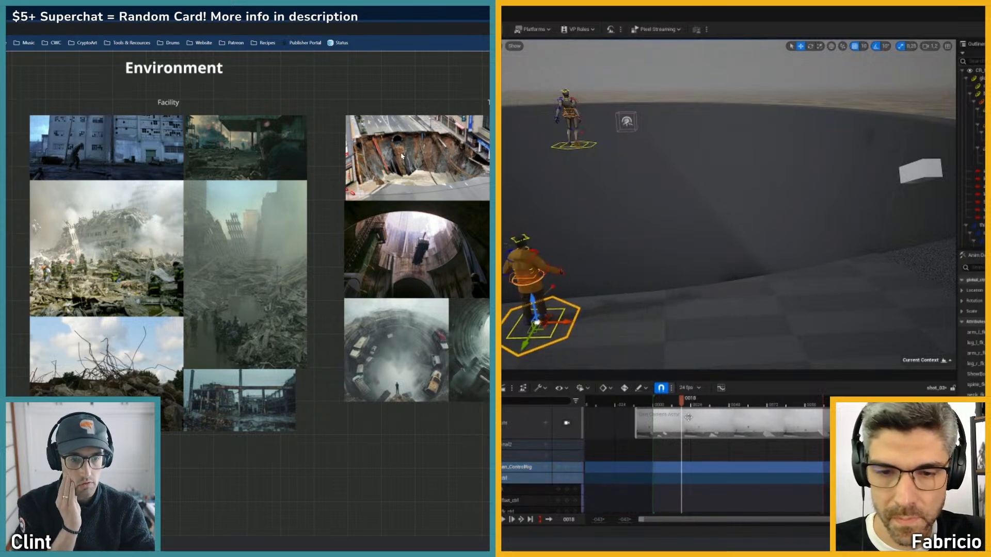
left_click_drag(683, 404, 653, 404)
mouse_move(623, 183)
left_mouse_down("alt")
mouse_move(514, 180)
mouse_move(612, 189)
left_mouse_up("alt")
- Review The Pit references and align the yellow-jacketed character with the mannequin floating over the chasm, with grid snapping off
scroll(421, 138, "up", 5)
middle_click_drag(416, 139, 223, 163)
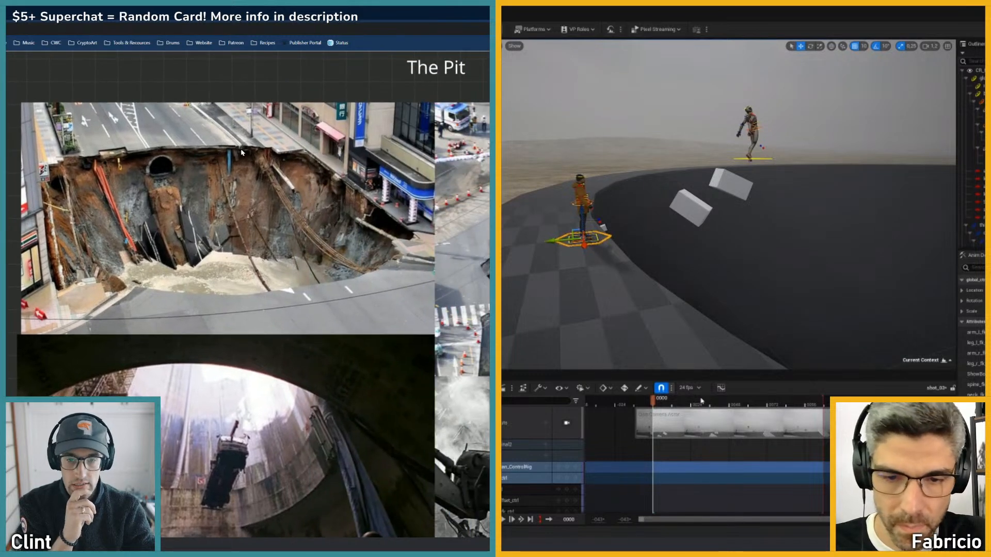
scroll(336, 213, "down", 3)
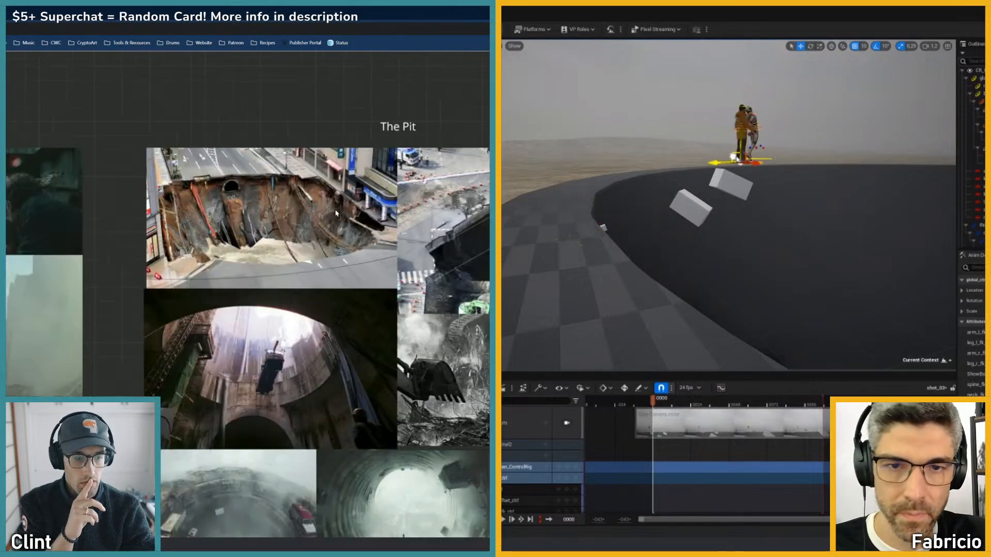
scroll(324, 223, "down", 3)
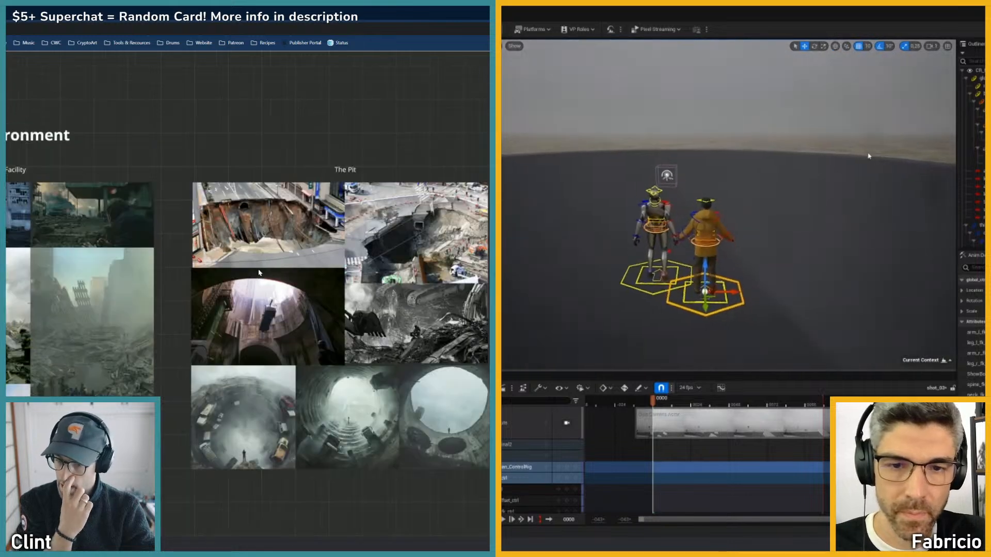
middle_click_drag(324, 223, 379, 215)
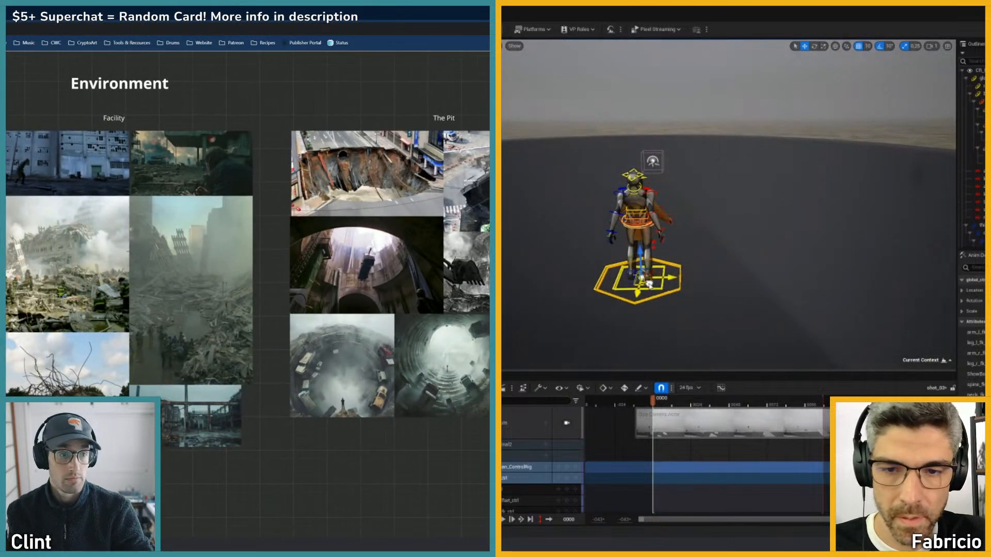
left_click_drag(674, 241, 547, 224, "alt")
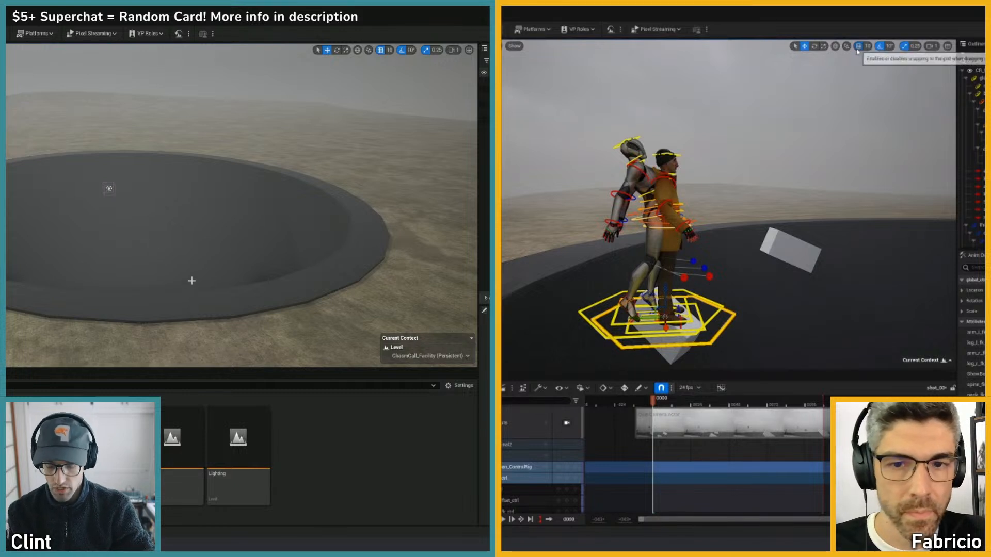
mouse_move(655, 310)
left_mouse_down()
mouse_move(639, 298)
mouse_move(649, 305)
left_mouse_up()
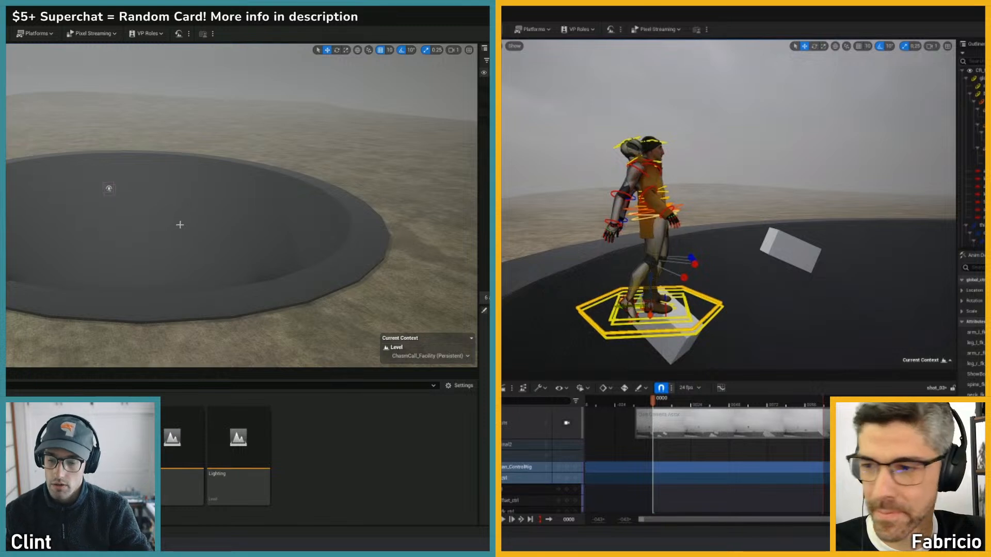
- Switch the left and right arms of the character's control rig from FK to IK
scroll(506, 465, "down", 4)
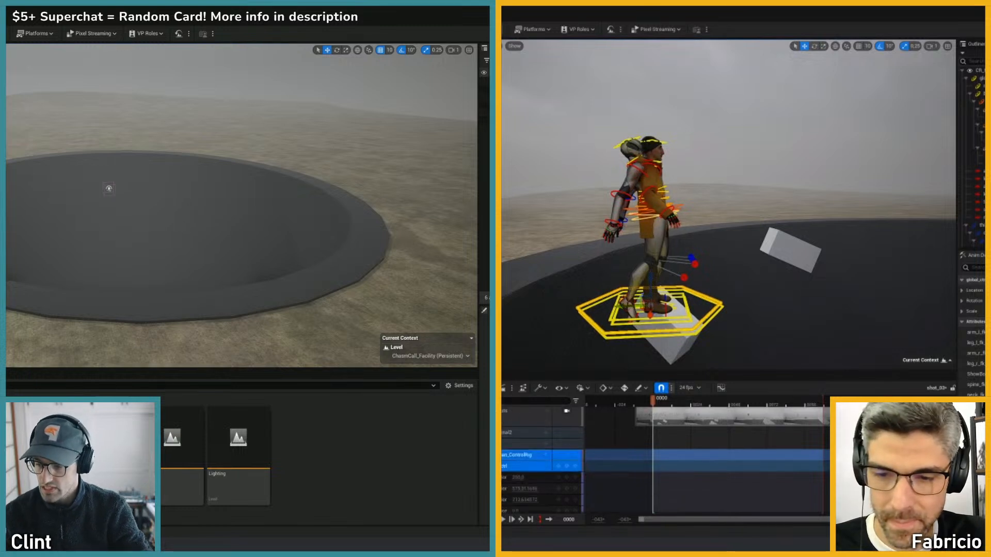
left_click(513, 490)
scroll(520, 475, "down", 2)
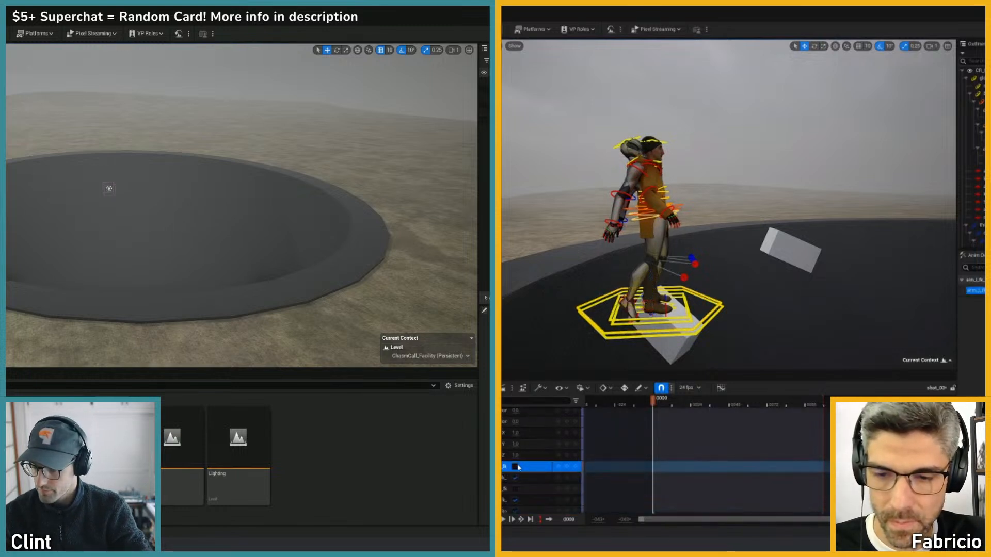
left_click(515, 466)
left_click(515, 489)
- Turn off rotation snapping and tilt the yellow-jacketed character's body control
mouse_move(669, 206)
left_mouse_down("alt")
mouse_move(717, 206)
mouse_move(669, 207)
left_mouse_up("alt")
left_click(669, 206)
right_click_drag(669, 207, 644, 124)
scroll(670, 207, "down", 1)
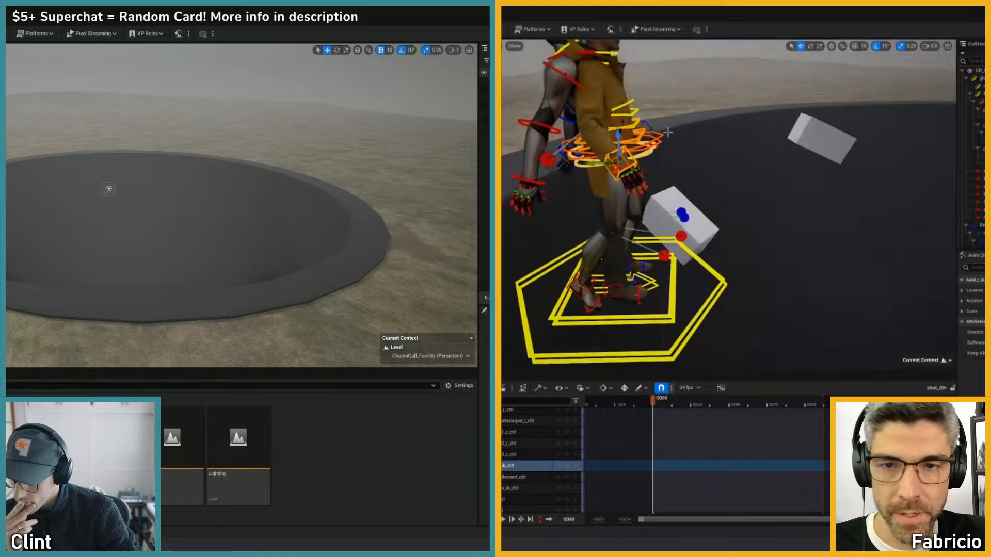
left_click(643, 117)
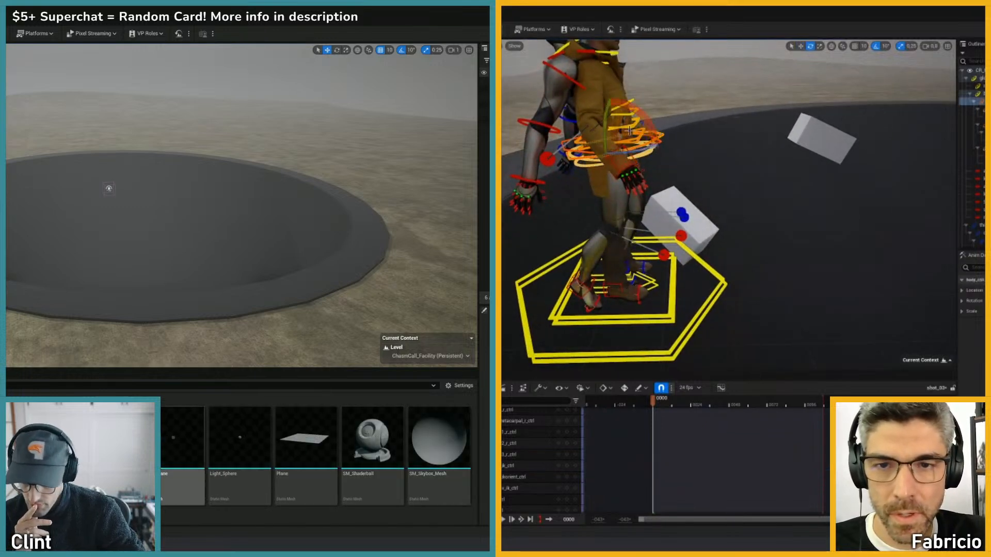
key("e")
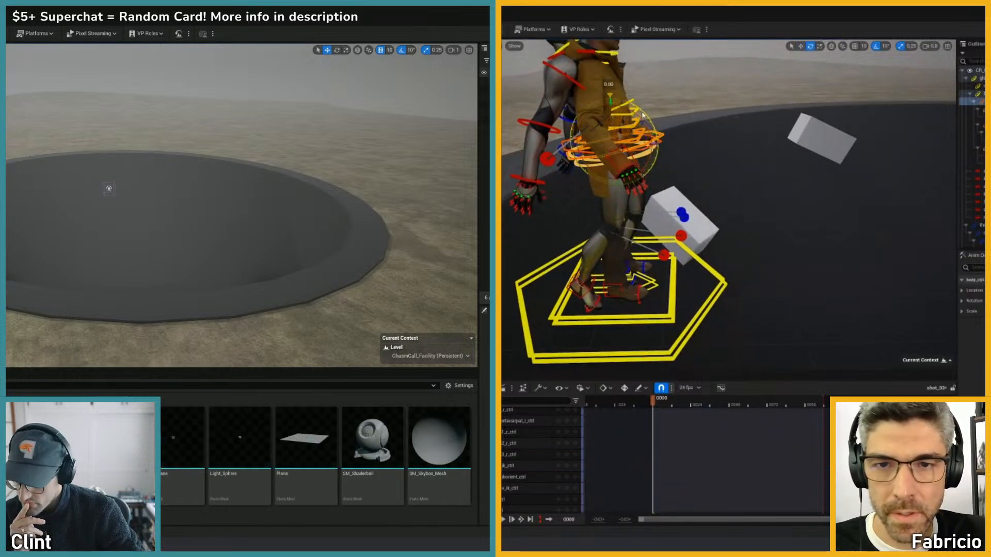
left_click(876, 48)
left_click(661, 141)
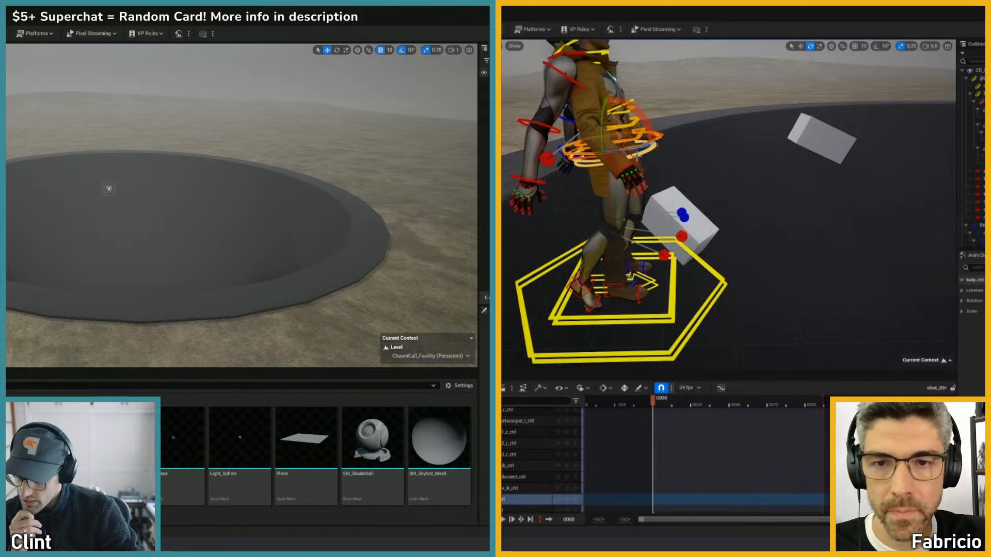
- Move the character's right hand IK control back behind the hip and rotate the hand
left_click(634, 157)
left_click(550, 175)
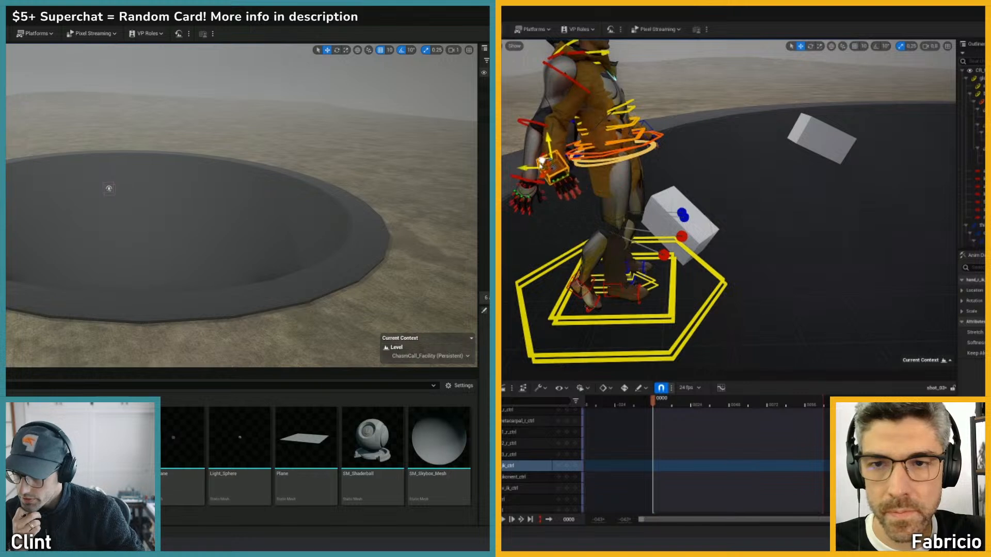
key("e")
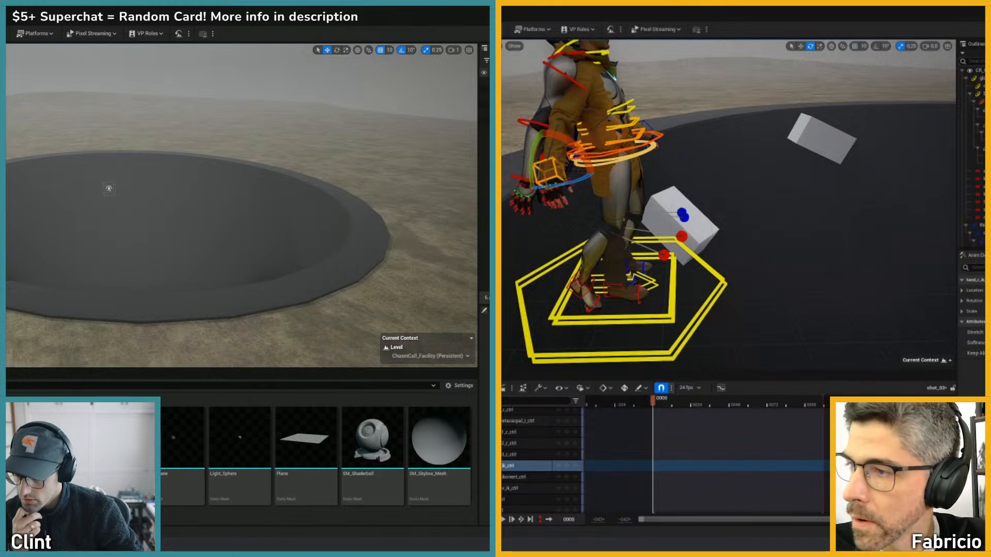
key("Escape")
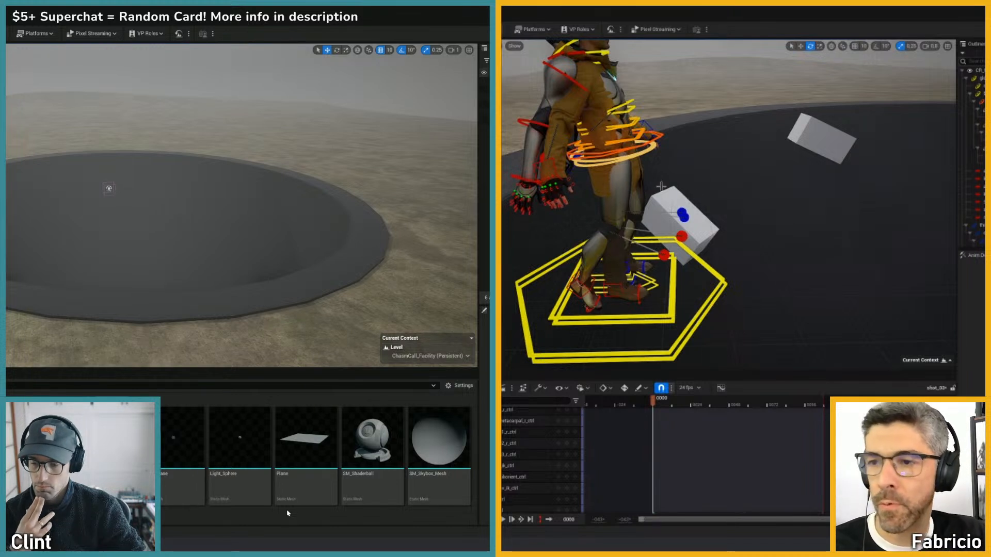
- Pull the character's right arm pole vector out behind the body at about elbow height
left_click_drag(644, 186, 785, 133, "alt")
left_click(630, 159)
key("w")
key("alt+2")
key("alt+3")
mouse_move(652, 123)
left_mouse_down("alt")
mouse_move(620, 150)
mouse_move(604, 110)
left_mouse_up("alt")
key("alt+4")
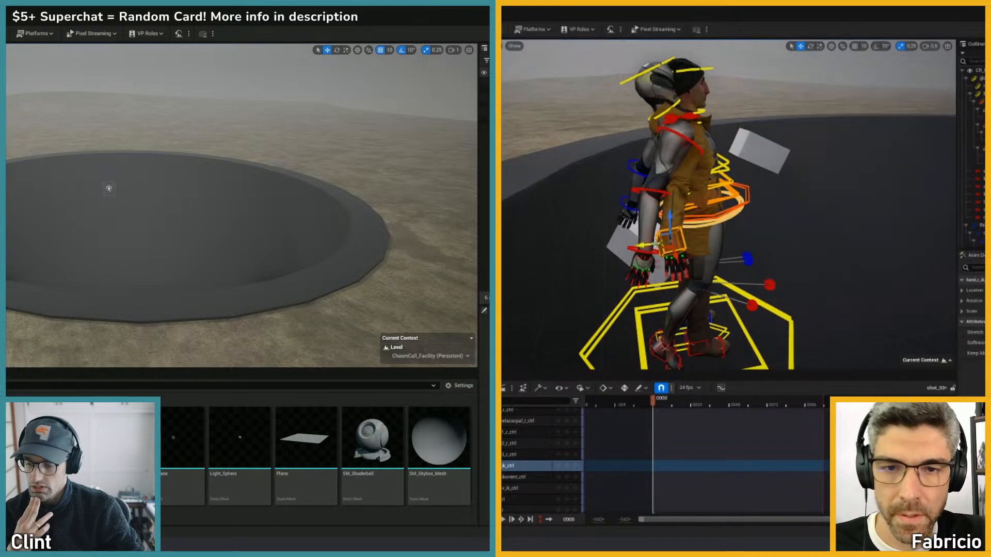
left_click_drag(655, 245, 541, 198)
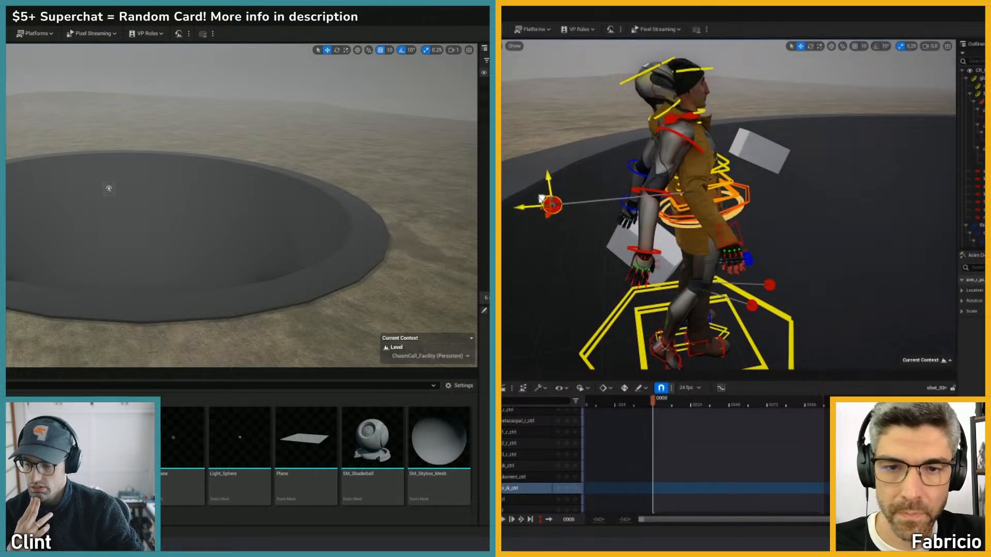
- Reposition the character's right hand IK control slightly behind the hip and inspect the pose from the opposite side
left_click(736, 223)
left_click_drag(719, 228, 652, 230)
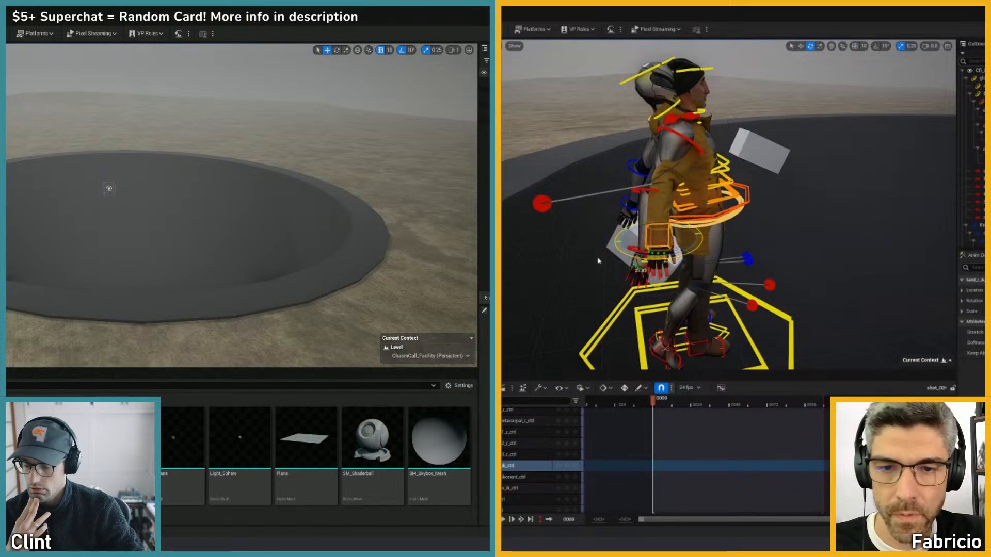
left_click_drag(597, 261, 952, 168)
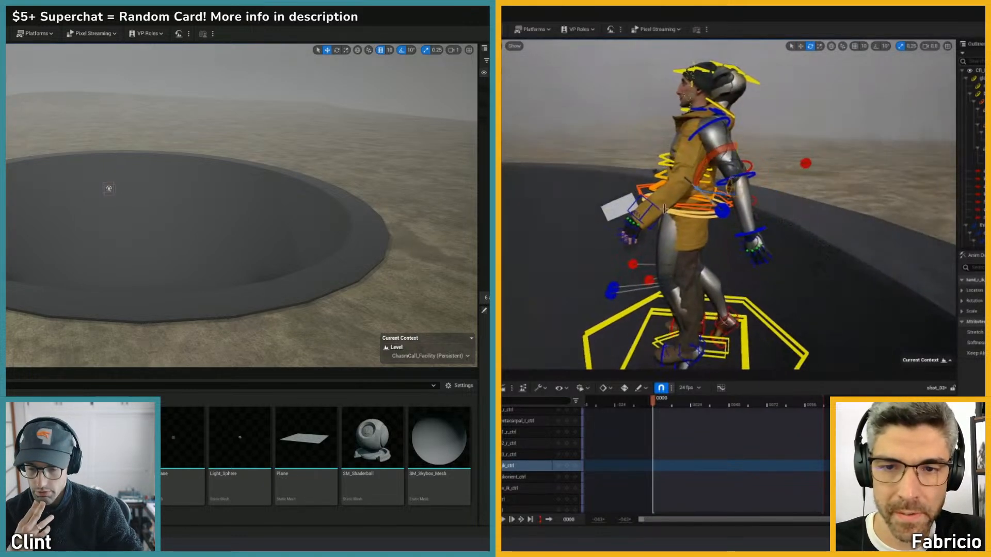
- Create a new folder inside the Geometries content folder
right_click(164, 516)
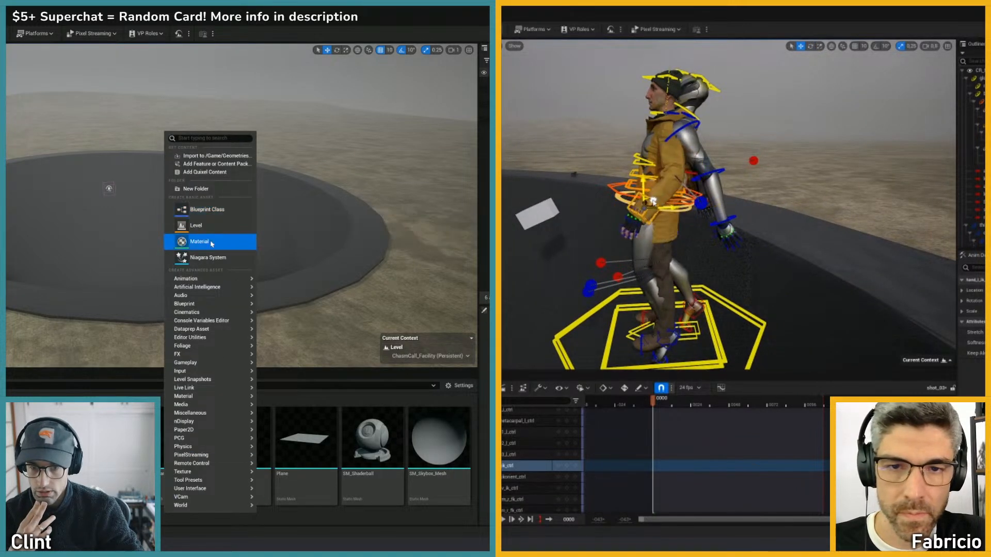
left_click(197, 189)
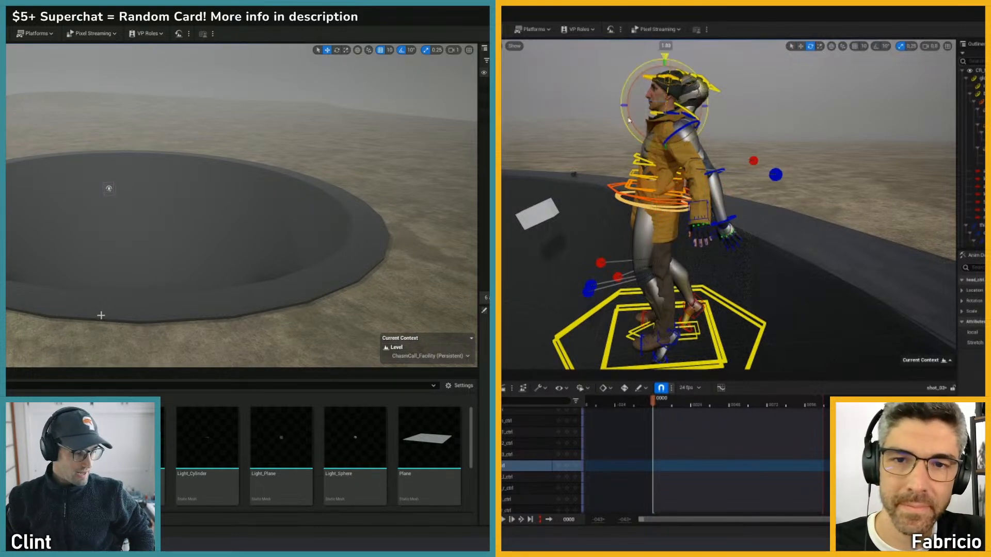
- Rotate the character's head control backward so the face looks up toward the sky
scroll(623, 105, "up", 3)
left_click_drag(623, 103, 633, 248)
middle_click_drag(633, 248, 633, 264, "alt")
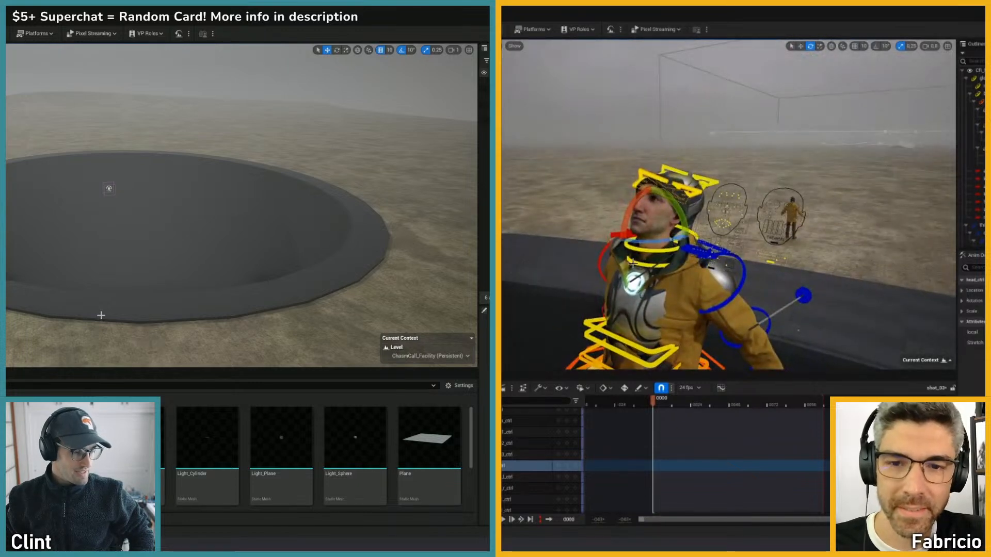
- Switch the viewport to game view and hide the mannequin overlapping the yellow-jacketed character
left_click(636, 267)
scroll(686, 272, "down", 5)
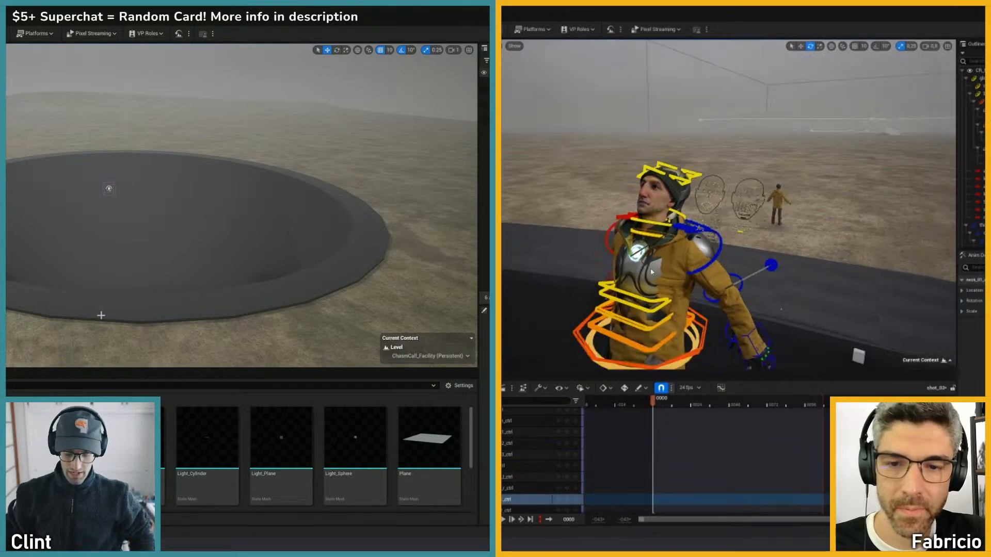
left_click_drag(686, 272, 769, 261, "alt")
key("g")
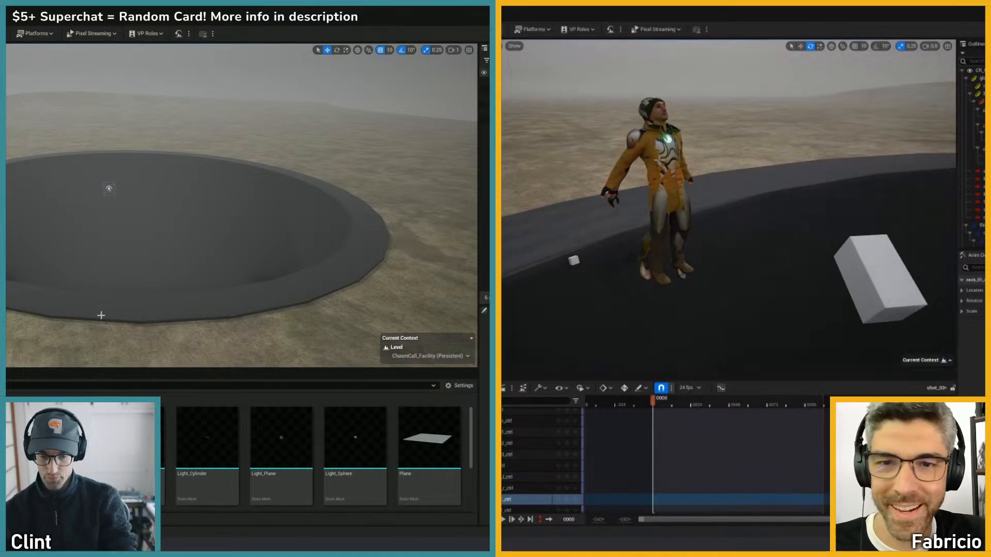
left_click(664, 165)
key("h")
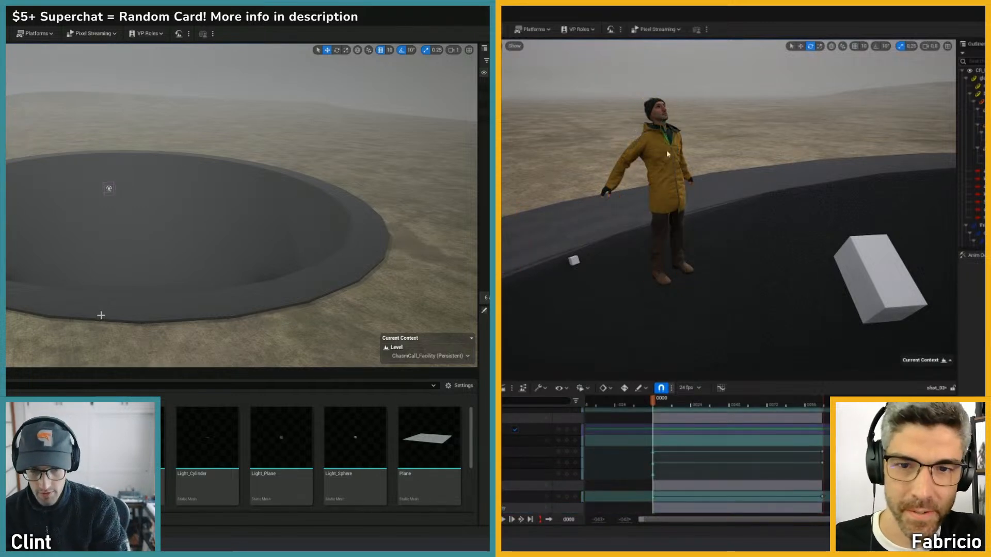
- Show the character's rig controls again and rotate the clavicle control to adjust the shoulder
left_click_drag(671, 150, 701, 140, "alt")
left_click(701, 140)
right_click_drag(701, 140, 658, 259)
left_click(652, 271)
left_click_drag(675, 279, 517, 269)
right_click_drag(517, 268, 712, 258)
left_click(711, 258)
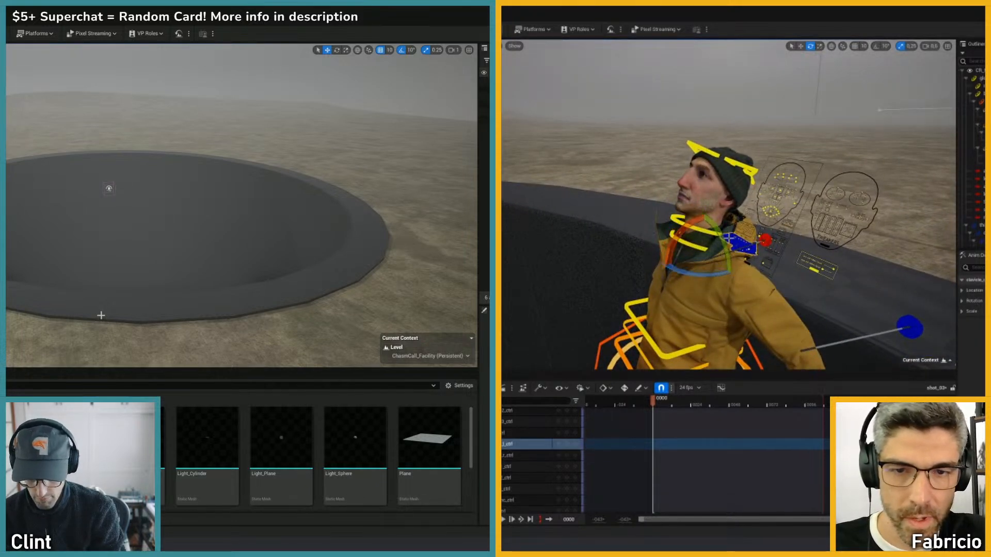
left_click_drag(707, 276, 733, 280)
right_click_drag(716, 280, 707, 262)
- Select all the meshes in the Geometries folder, and move the character's right foot IK control up and backward
left_click_drag(707, 262, 537, 269, "alt")
scroll(316, 454, "down", 1)
scroll(316, 454, "up", 1)
key("ctrl+a")
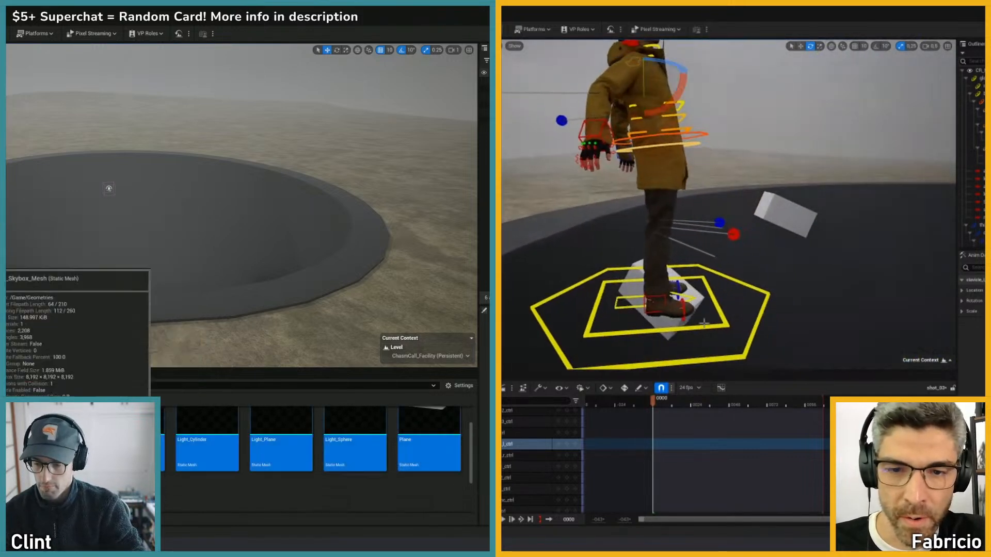
left_click(643, 296)
left_click(642, 297)
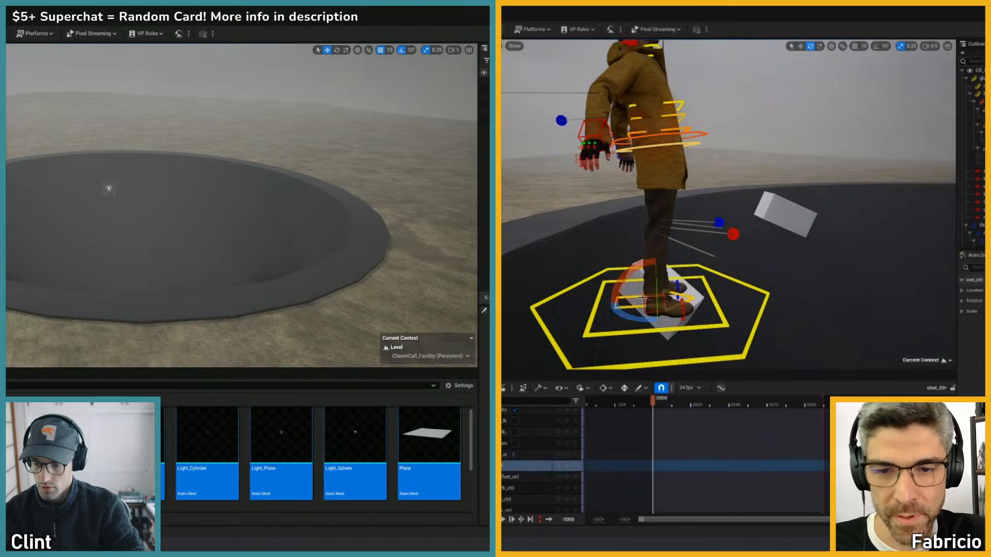
left_click(646, 310)
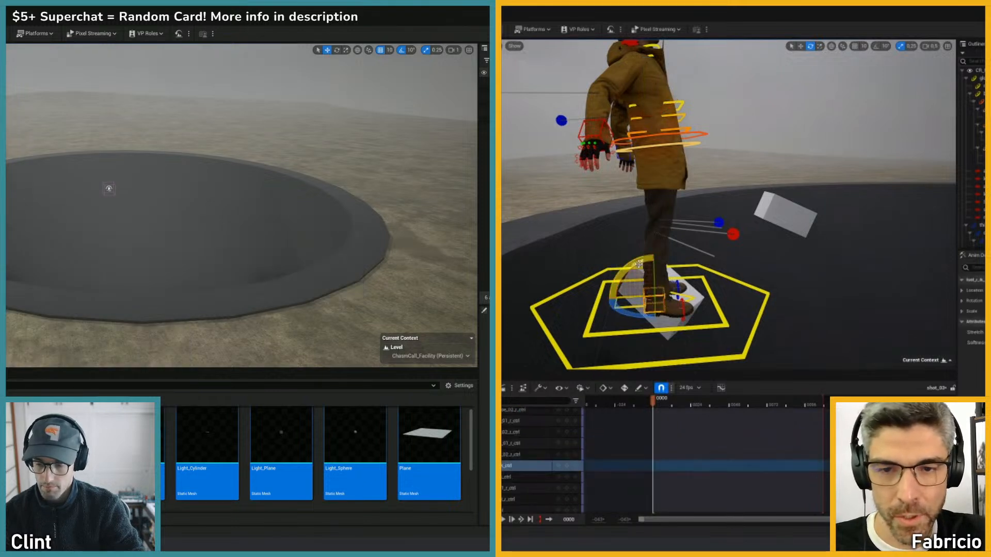
key("w")
left_click_drag(643, 292, 647, 262)
key("e")
- Rotate the character's left foot IK control and move it back and slightly up, near the right foot
left_click(644, 278)
key("w")
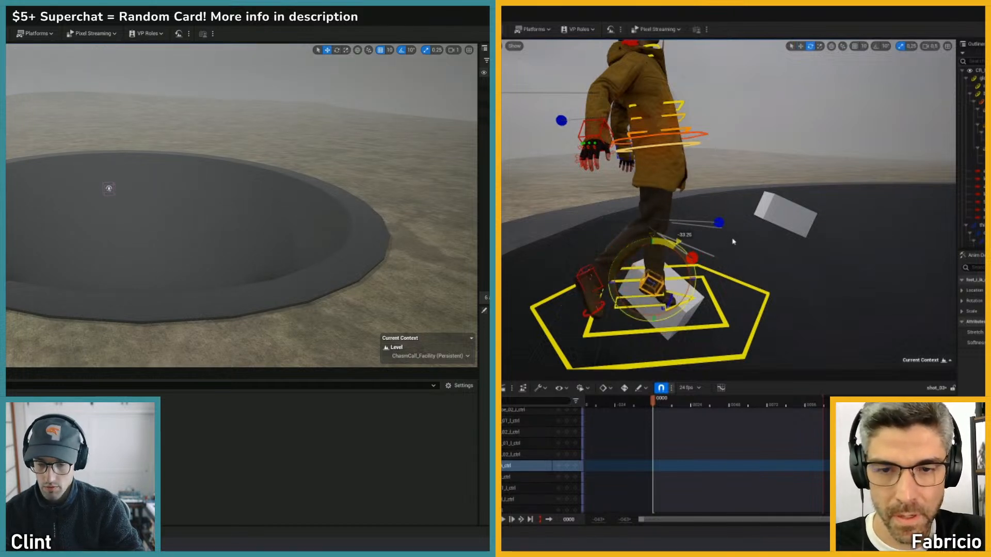
left_click_drag(645, 273, 620, 268)
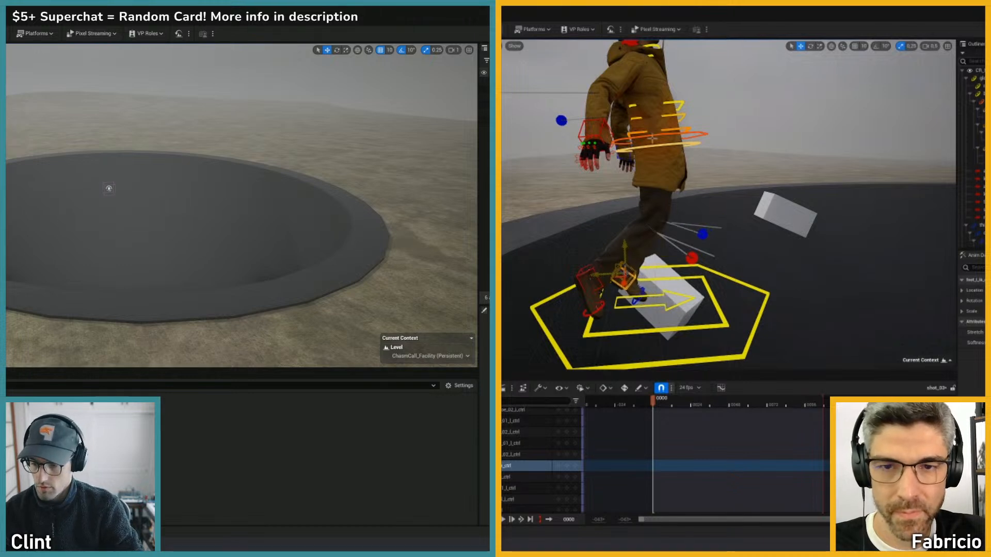
right_click_drag(653, 138, 671, 170)
- Open File Explorer, and bend the character's lower spine control backward to arch the torso
key("super+e")
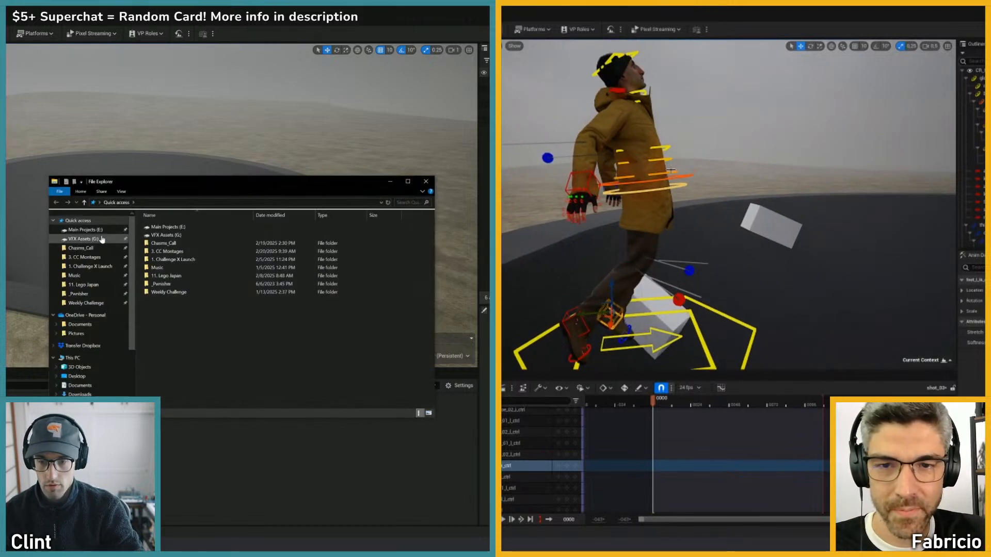
left_click(671, 171)
key("e")
left_click_drag(191, 180, 167, 186)
left_click_drag(615, 147, 590, 199)
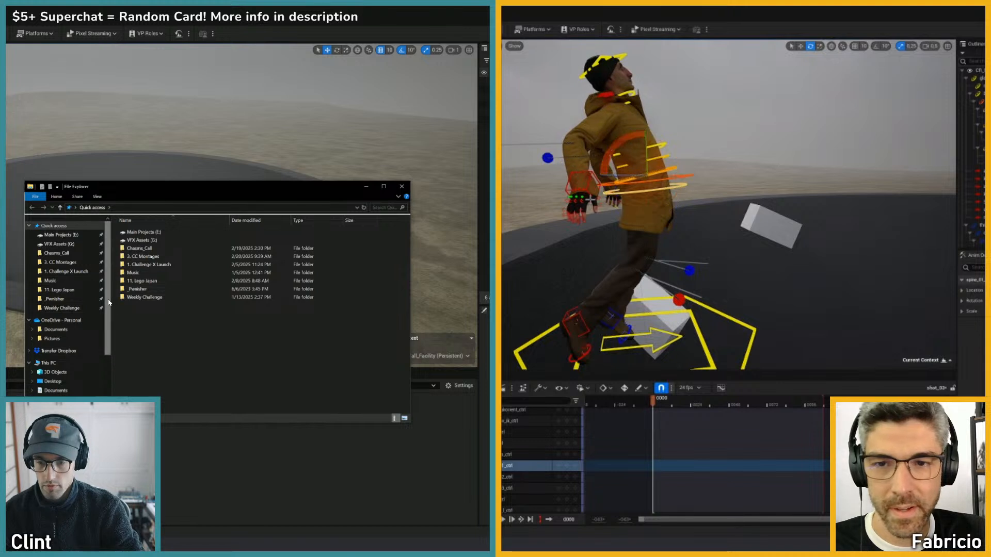
- Open the 3D Models folder on the VFX Assets drive, and select the character's right hand IK control for moving
left_click(578, 182)
key("w")
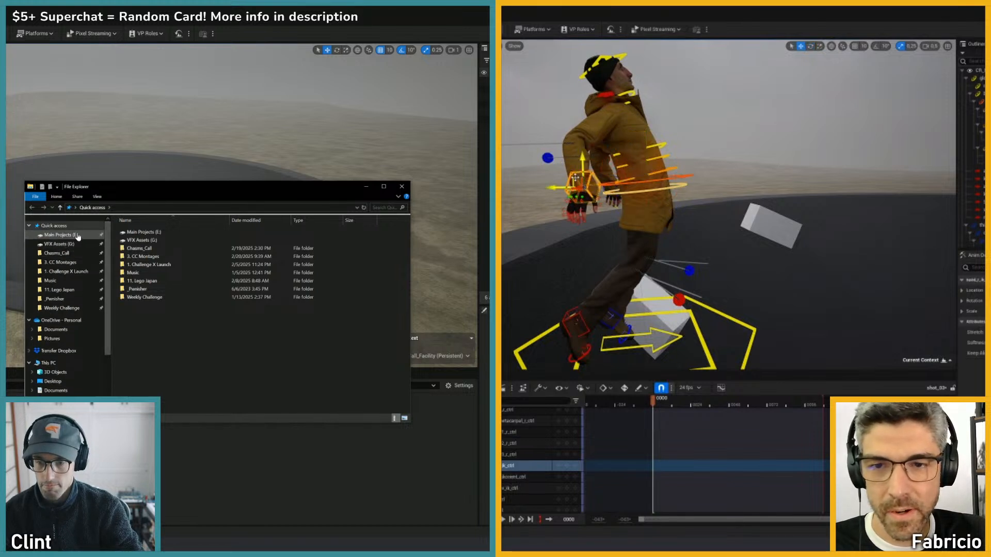
left_click(59, 243)
right_click_drag(599, 170, 636, 170)
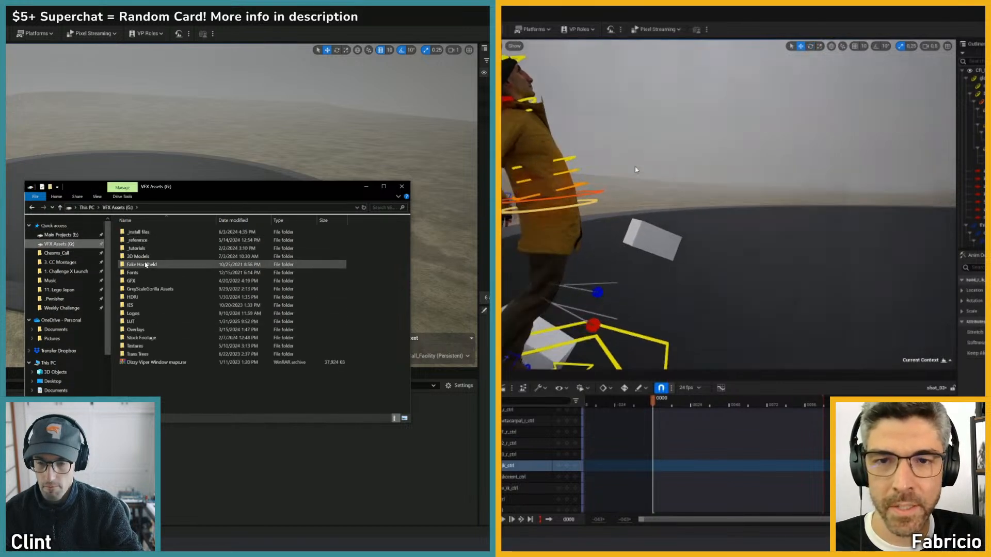
left_click_drag(636, 170, 760, 190, "alt")
double_click(142, 257)
left_click_drag(222, 190, 210, 192)
left_click_drag(760, 190, 663, 166, "alt")
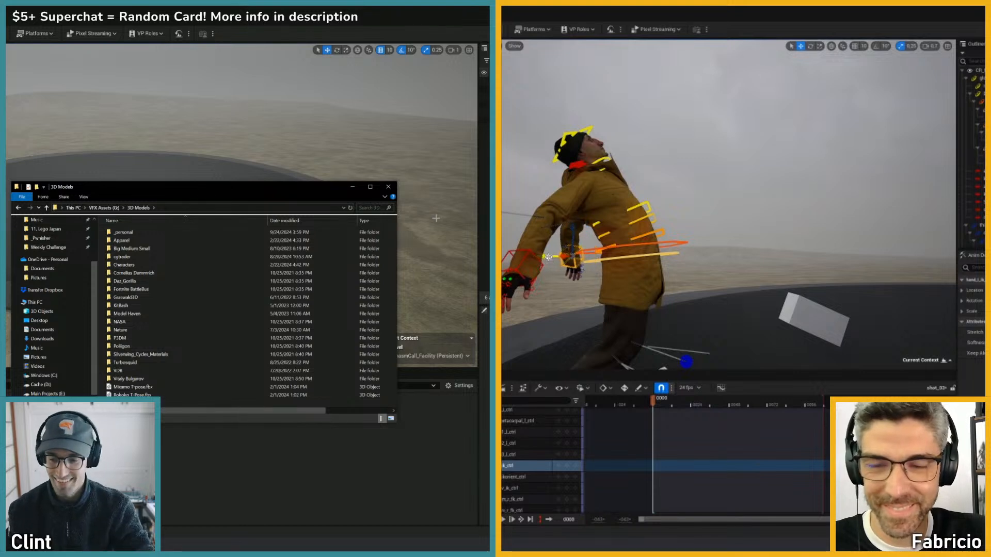
- Open the Photoscanned Destoyed Buildings folder inside the Turbosquid models folder
left_click_drag(202, 186, 308, 186)
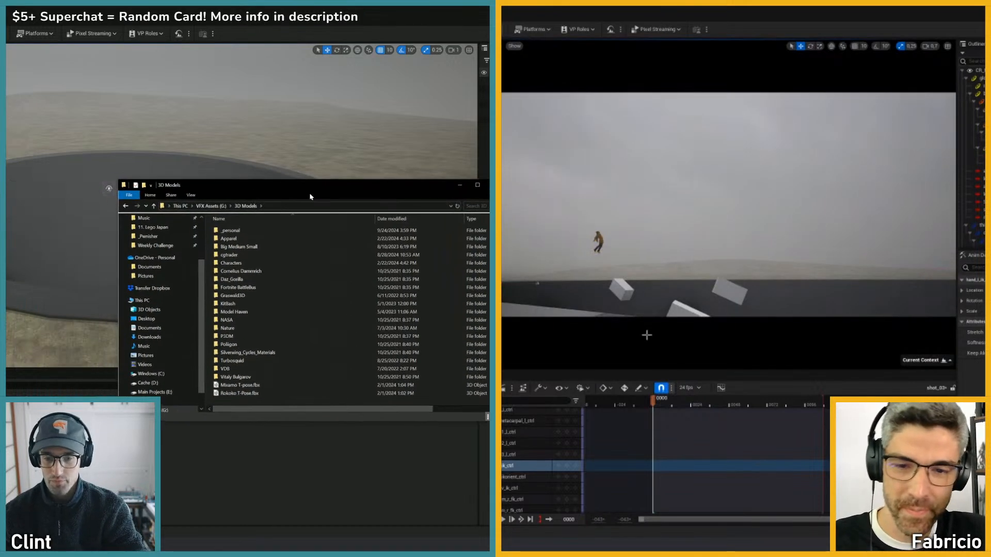
double_click(234, 361)
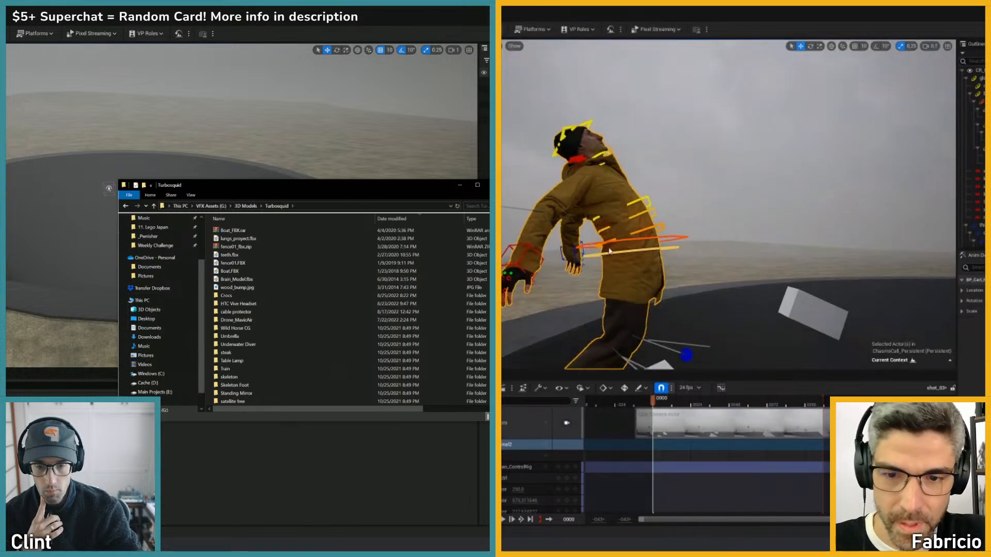
scroll(421, 262, "down", 1)
scroll(302, 343, "down", 3)
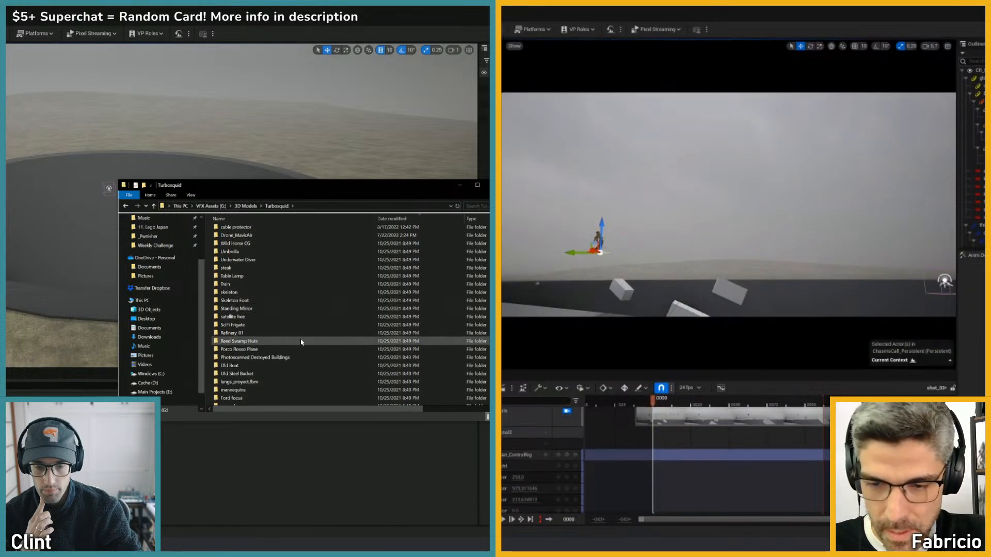
double_click(254, 357)
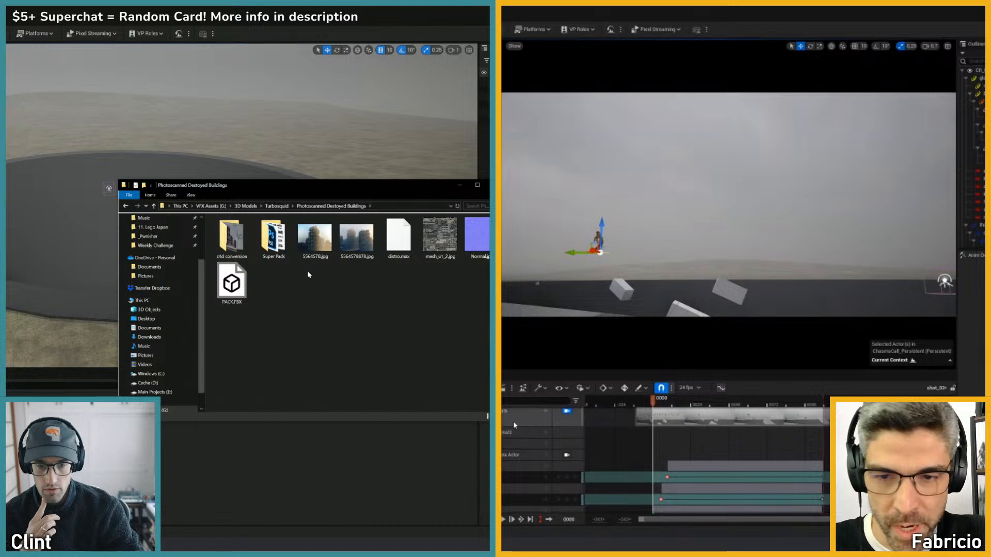
- Check the contents of the c4d conversion folder and its backup subfolder, and return to Photoscanned Destoyed Buildings
double_click(235, 237)
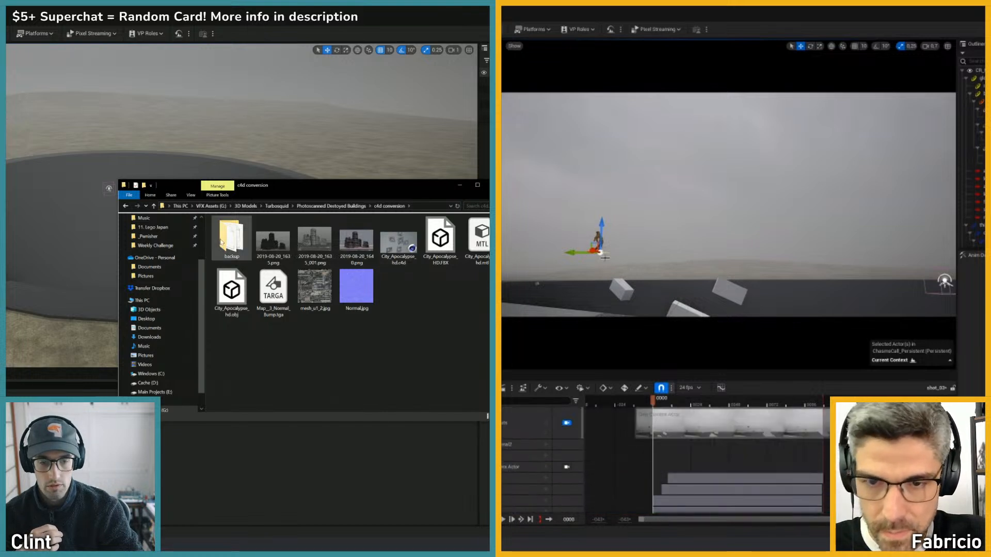
double_click(236, 238)
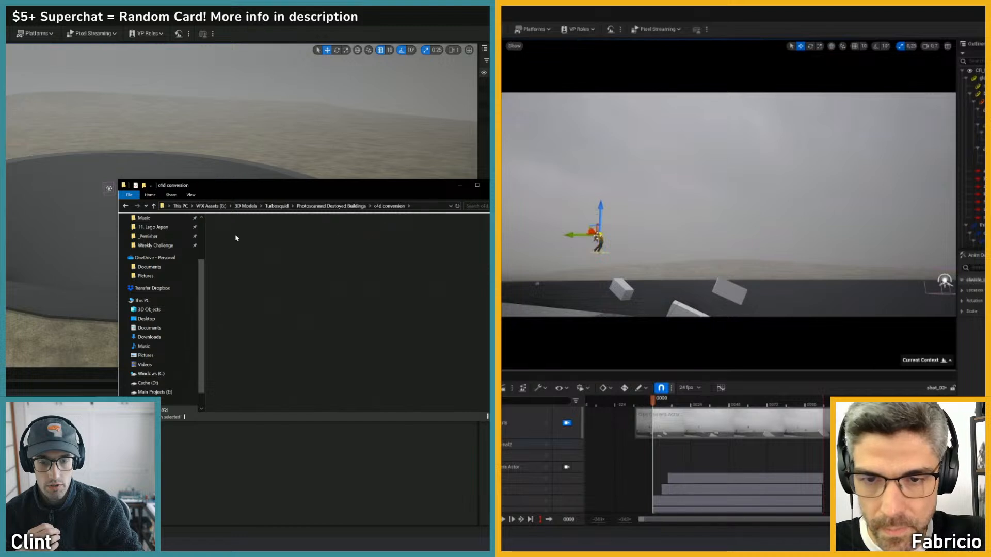
left_click(127, 208)
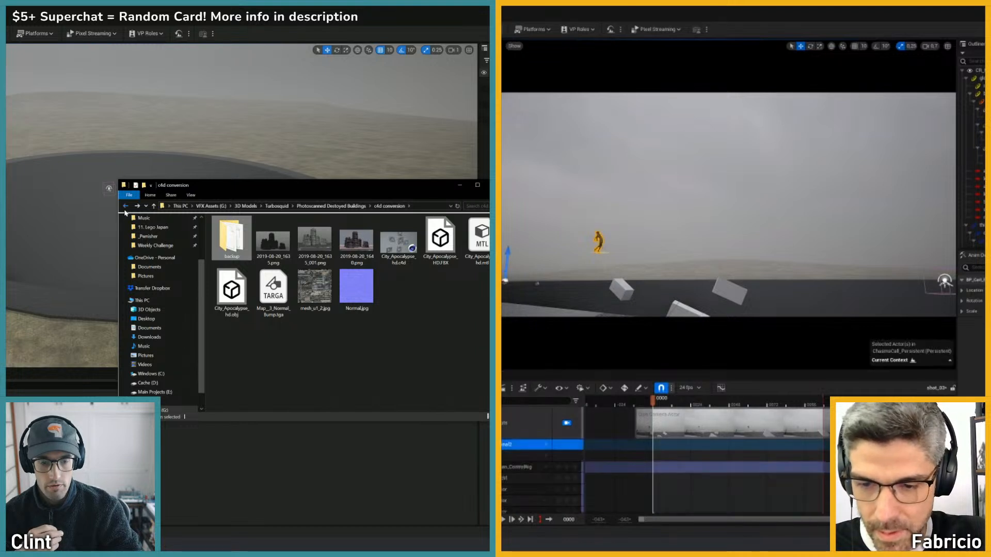
left_click(125, 209)
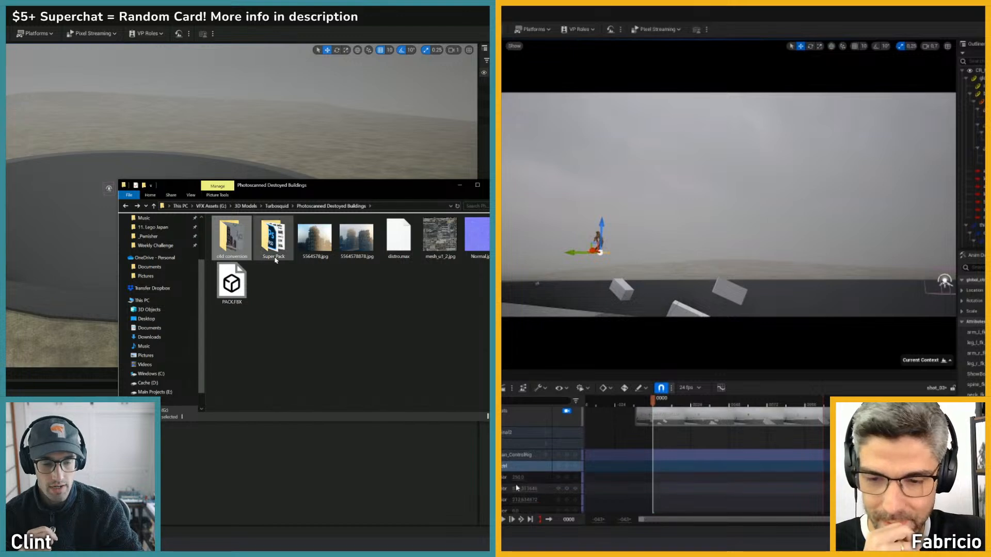
- Open the buildings folder inside Super Pack and select the file 1.FBX
left_click(272, 237)
double_click(272, 236)
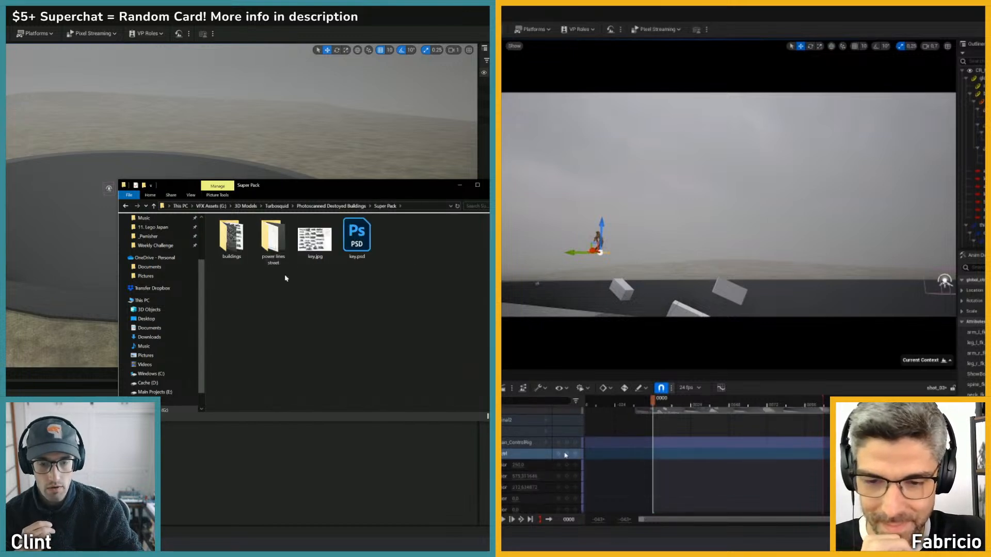
double_click(273, 239)
key("alt+Left")
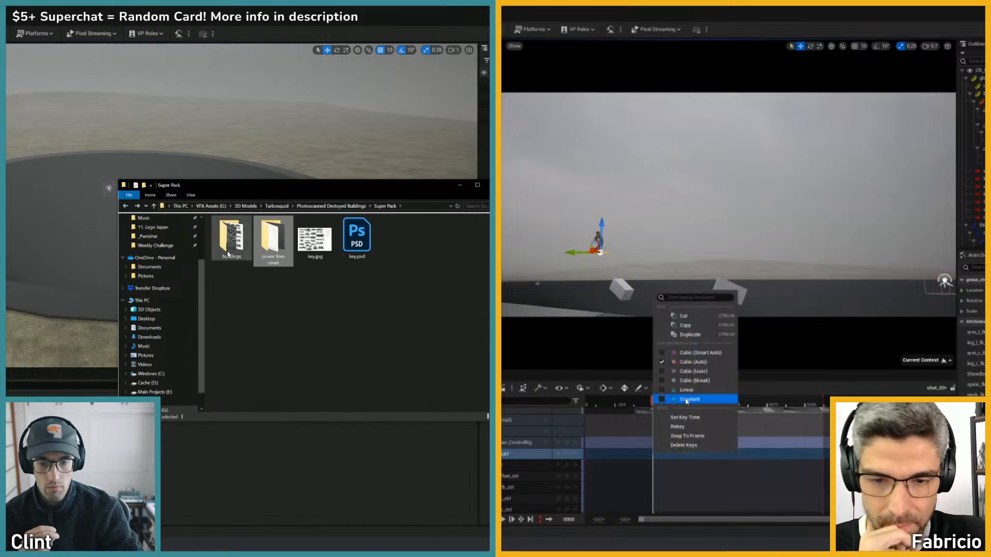
double_click(227, 254)
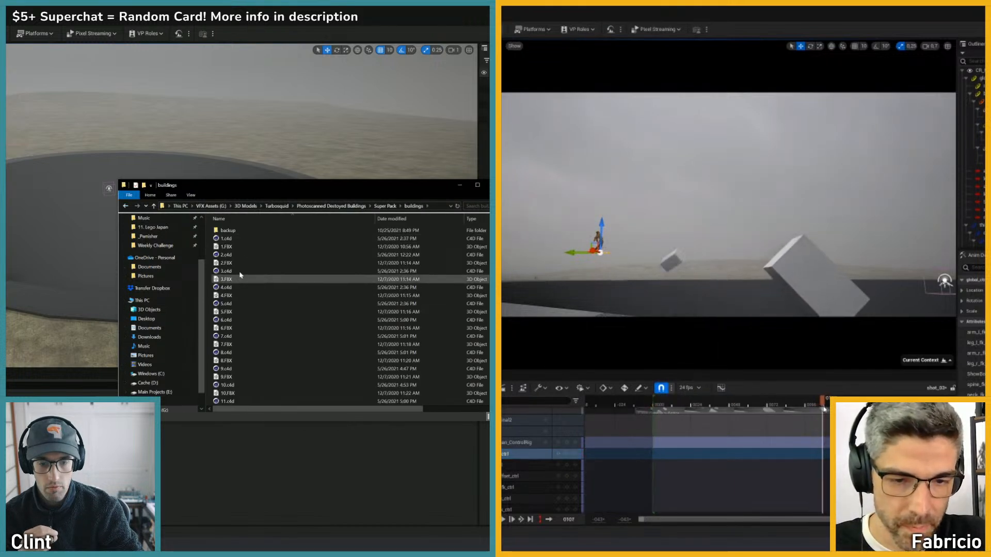
left_click(239, 247)
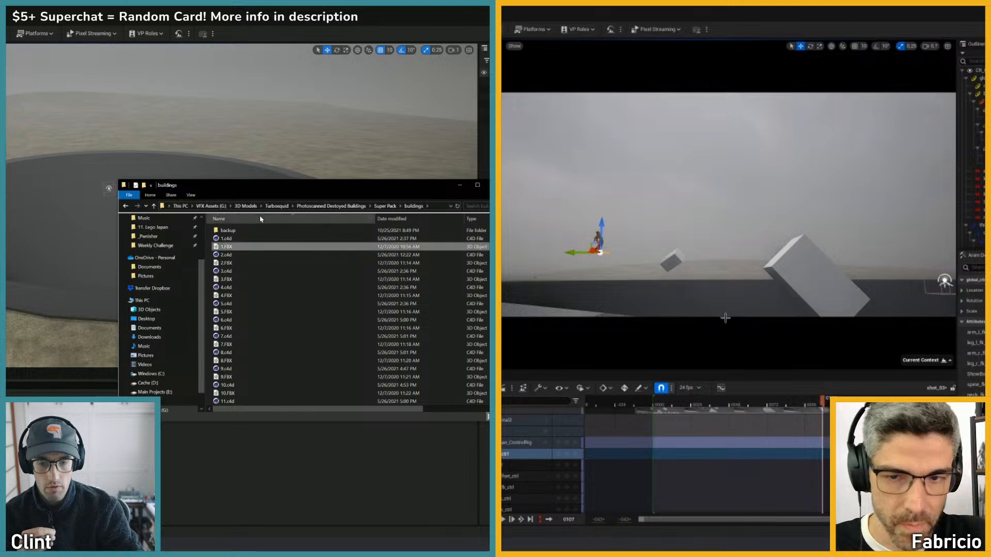
- Examine the full list of model and texture files in the buildings folder
left_click_drag(261, 185, 313, 124)
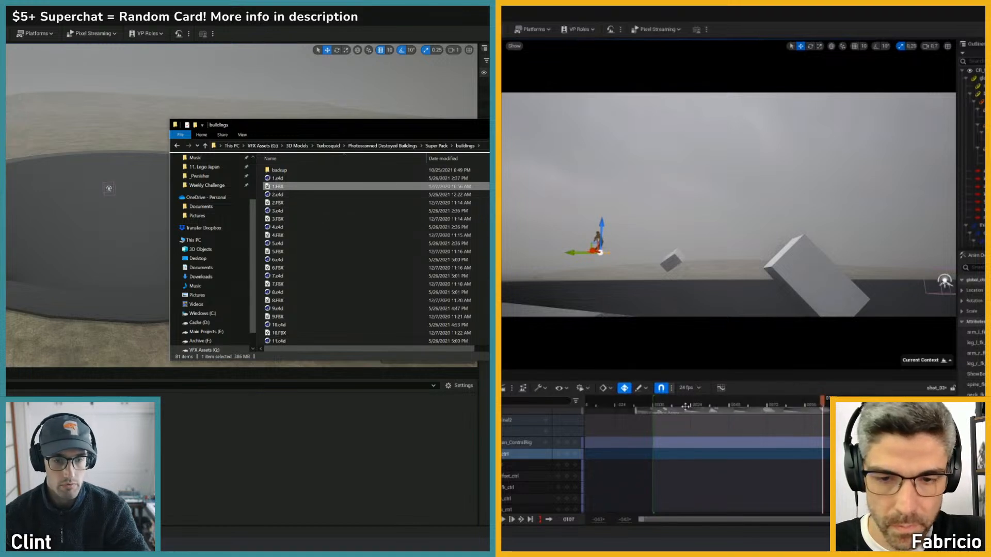
scroll(471, 181, "down", 15)
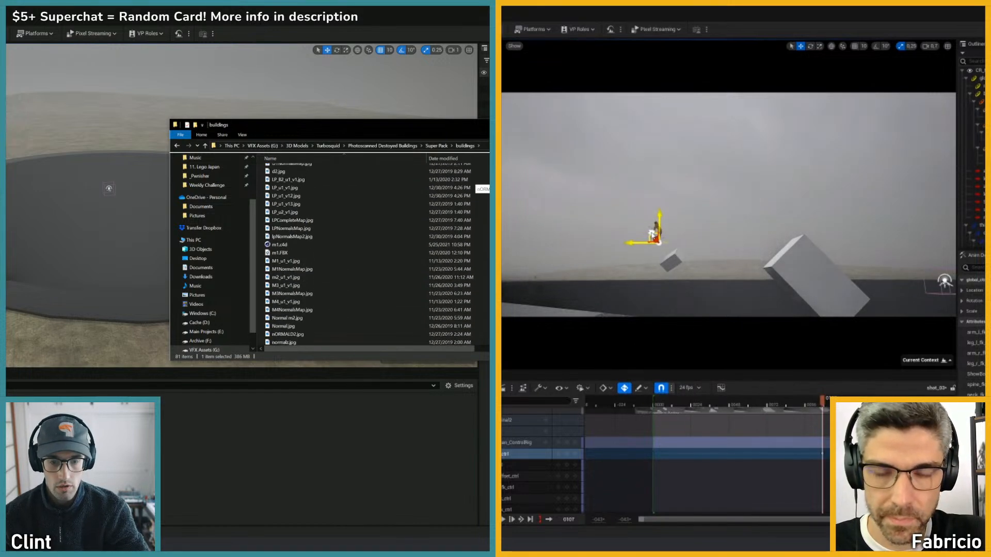
scroll(472, 184, "up", 4)
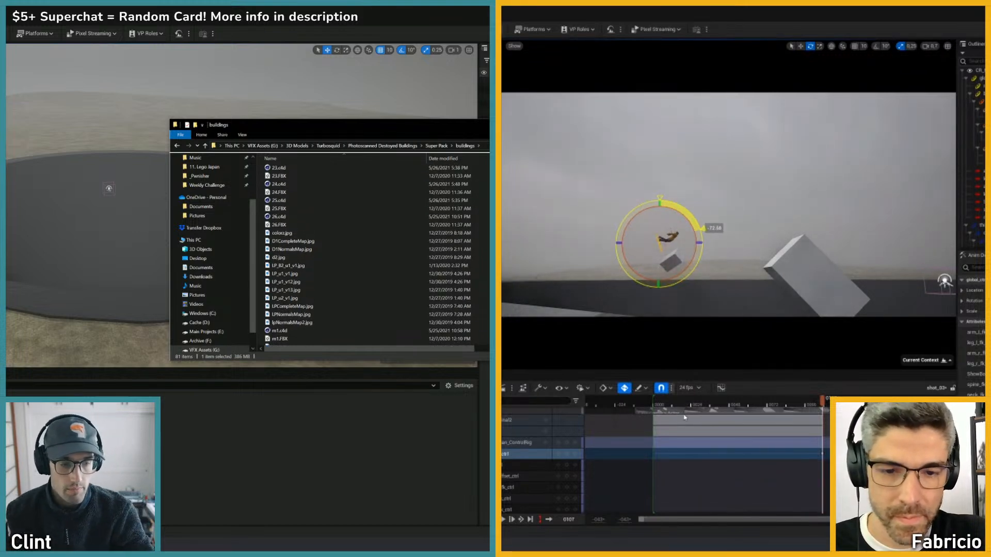
scroll(473, 287, "up", 13)
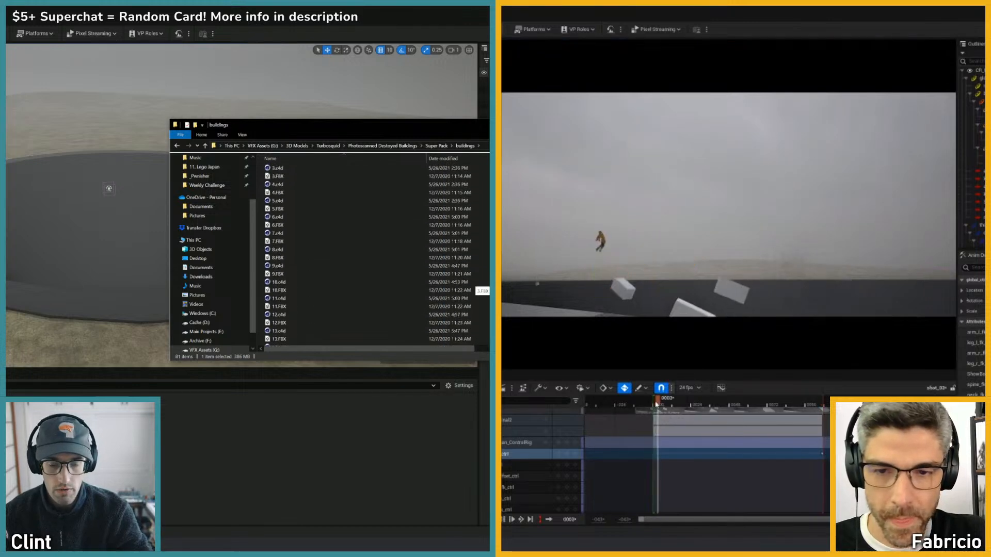
scroll(473, 287, "up", 2)
mouse_move(376, 127)
left_mouse_down()
mouse_move(387, 125)
mouse_move(363, 122)
left_mouse_up()
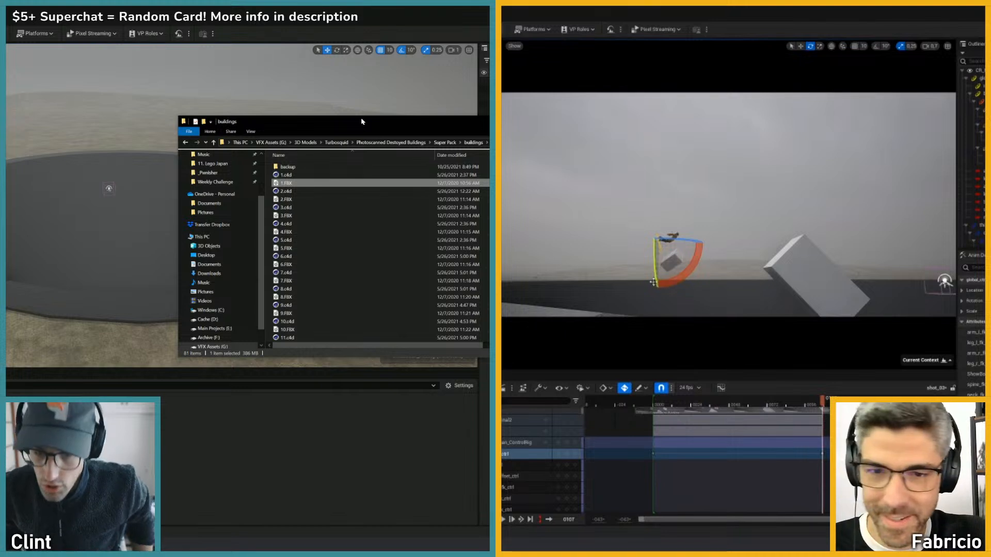
key("alt+Tab")
right_click(90, 454)
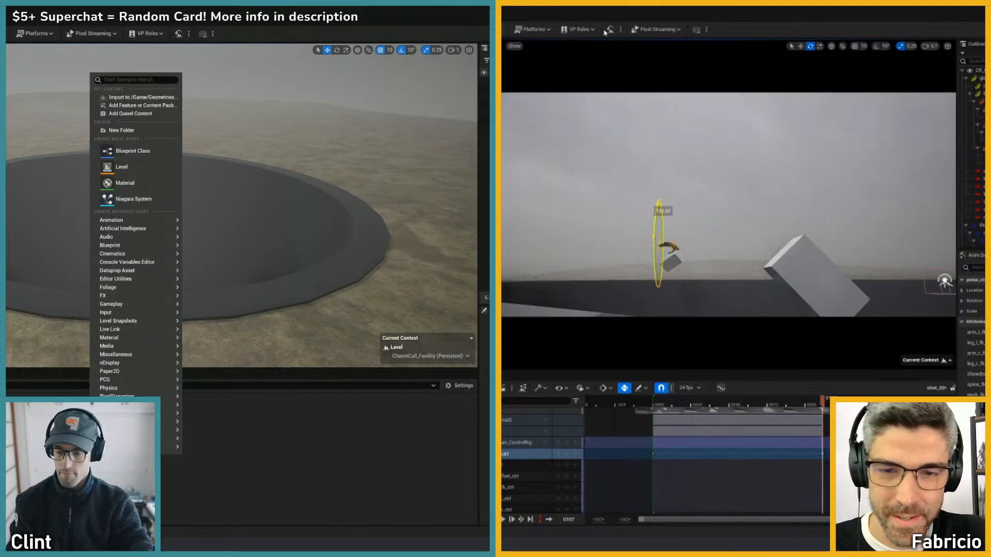
key("Escape")
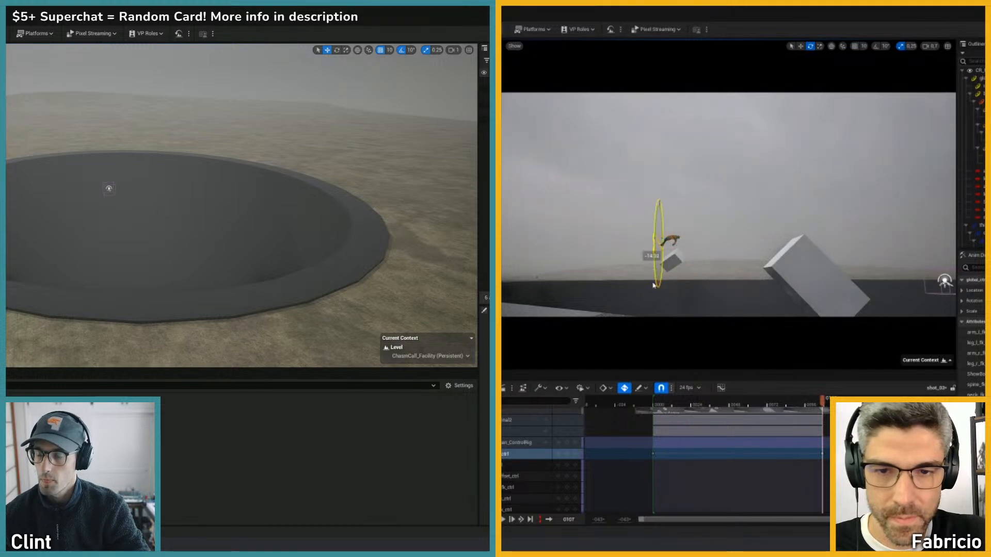
- Rotate the floating character's global control at frame 107 and play the shot back from its first frame
left_click_drag(681, 273, 686, 289)
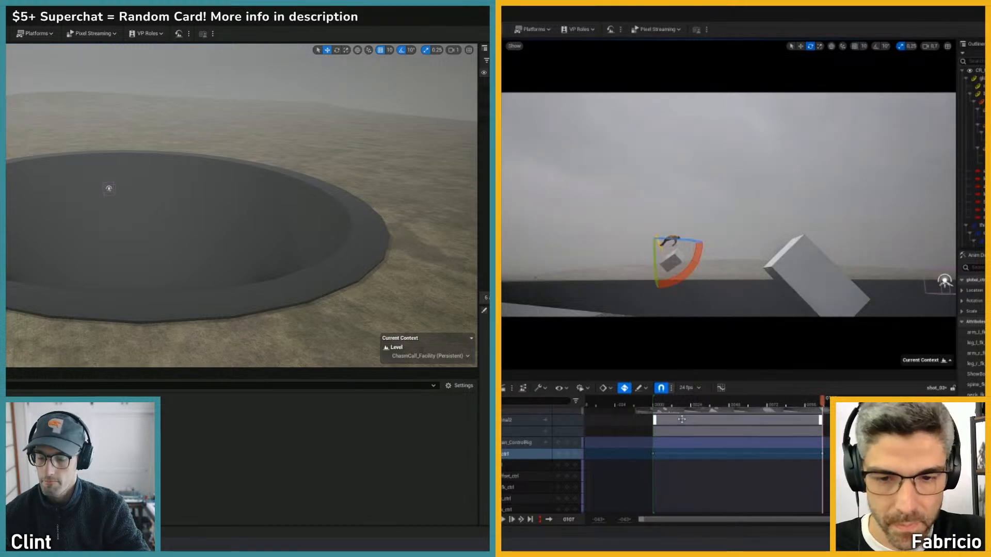
right_click(73, 443)
left_click_drag(733, 405, 654, 407)
key("space")
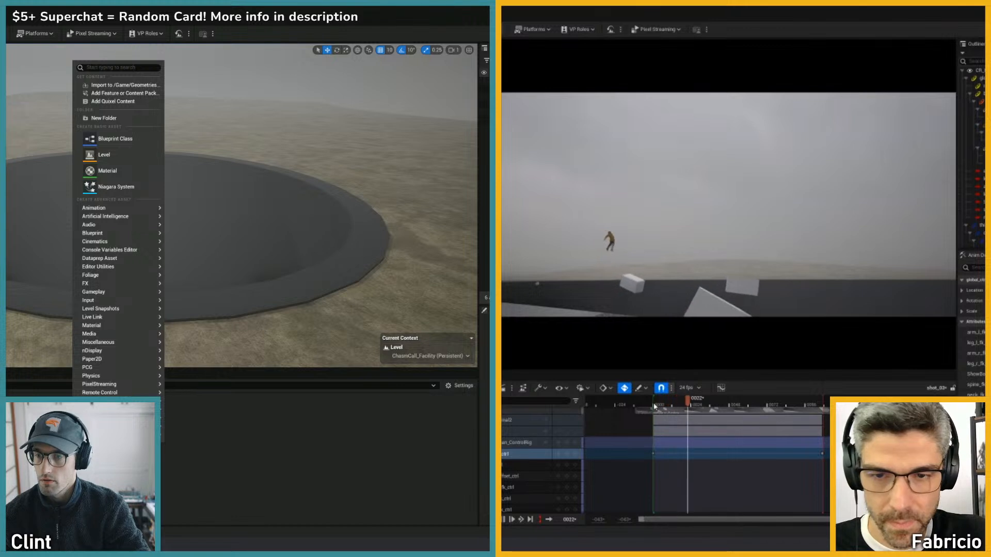
key("Escape")
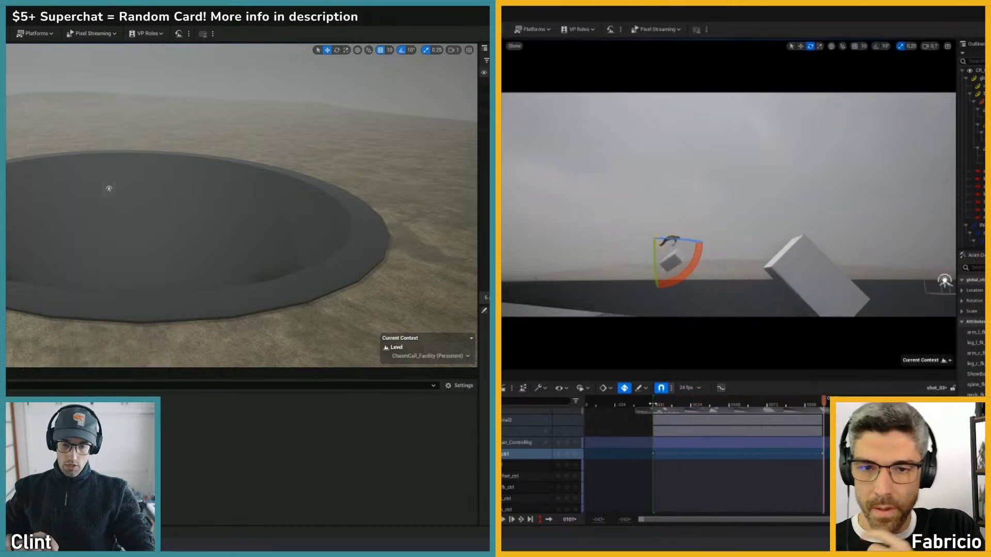
- Rotate the character's global_ctrl about two axes at frame 52 to key a mid-shot pose, and play the shot back from the start
left_click(734, 404)
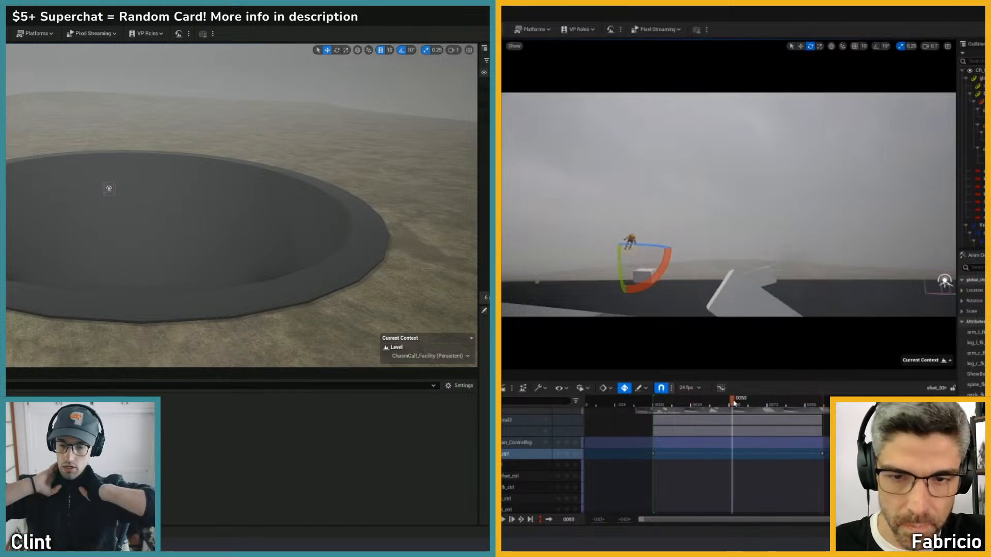
left_click_drag(652, 280, 655, 283)
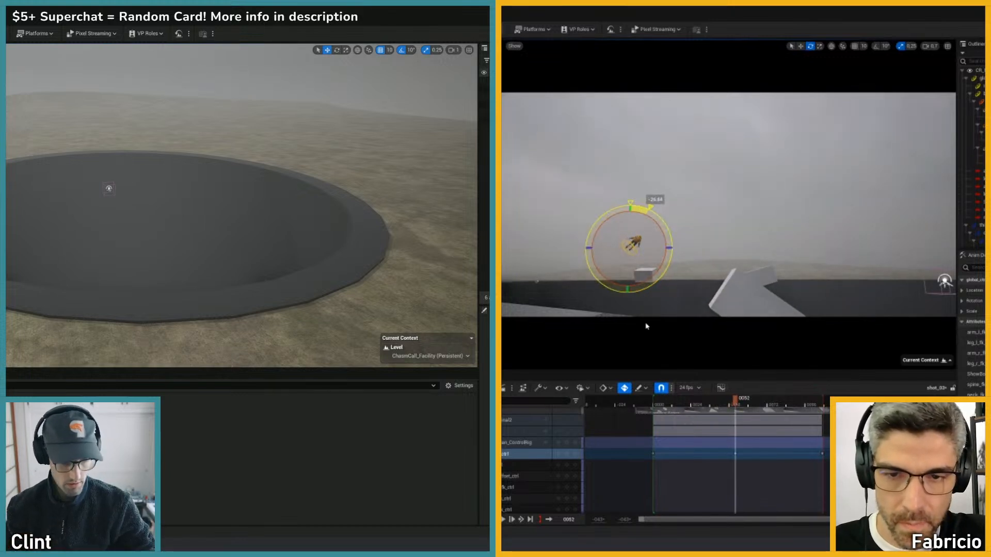
left_click_drag(647, 327, 631, 233)
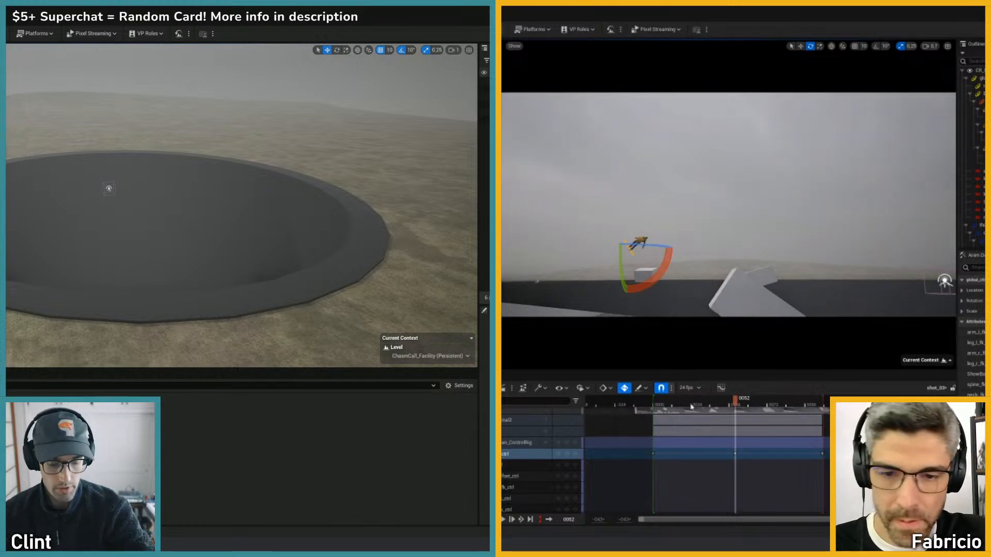
left_click_drag(666, 403, 653, 403)
key("space")
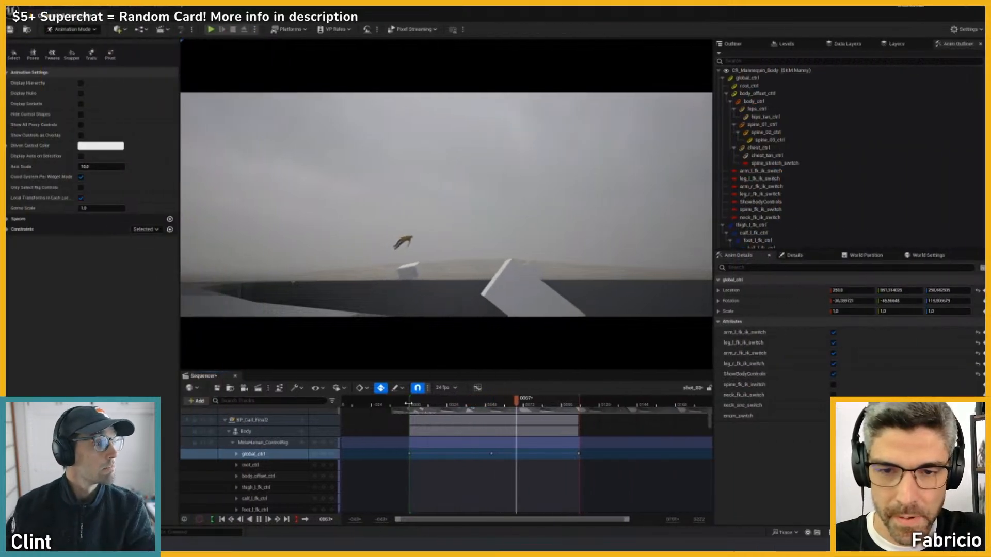
key("space")
- Refine the rotation of global_ctrl at the frame 107 key and play the shot back from its start
left_click(578, 453)
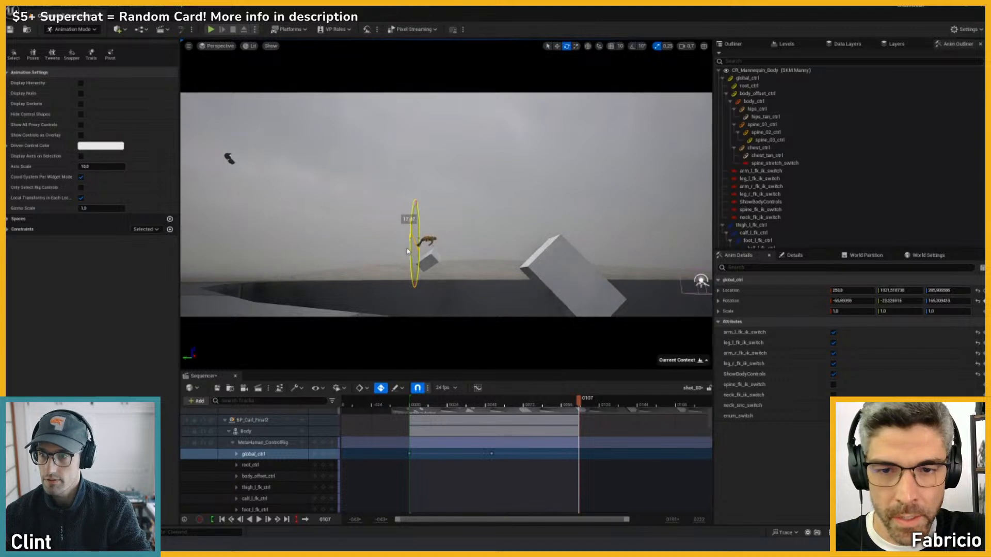
left_click_drag(431, 240, 453, 259)
left_click(411, 402)
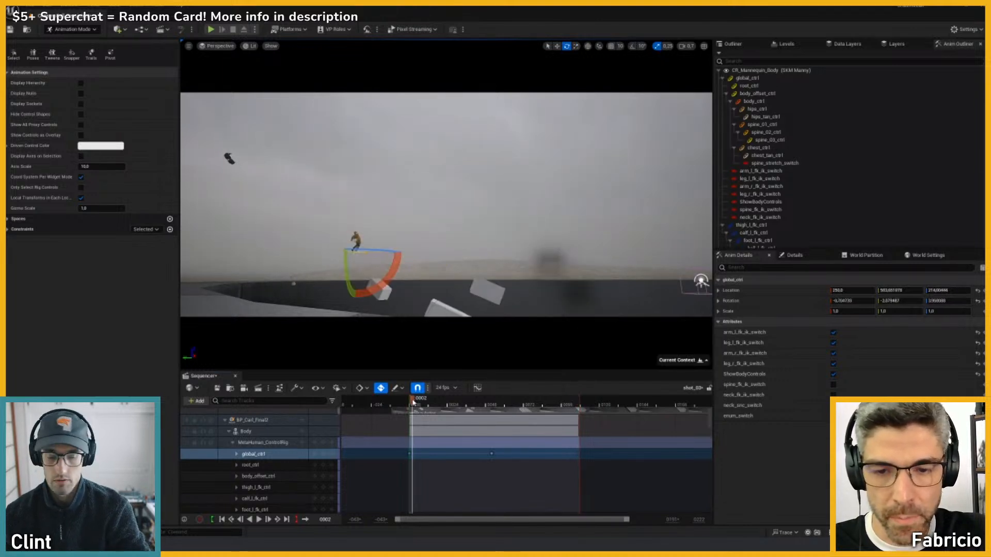
key("space")
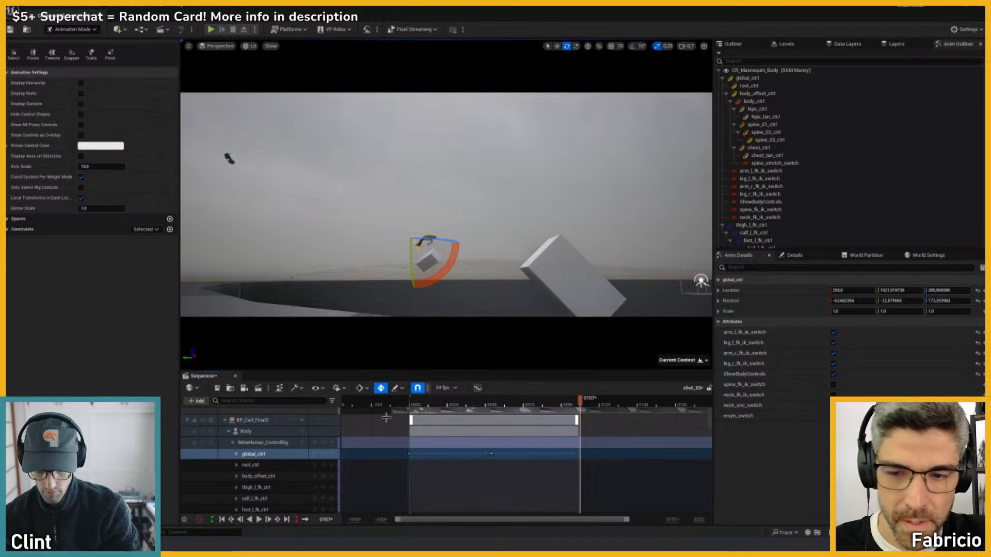
- Switch the viewport to the cinematic layout and turn on looped playback for the sequence
left_click(218, 48)
left_click(227, 175)
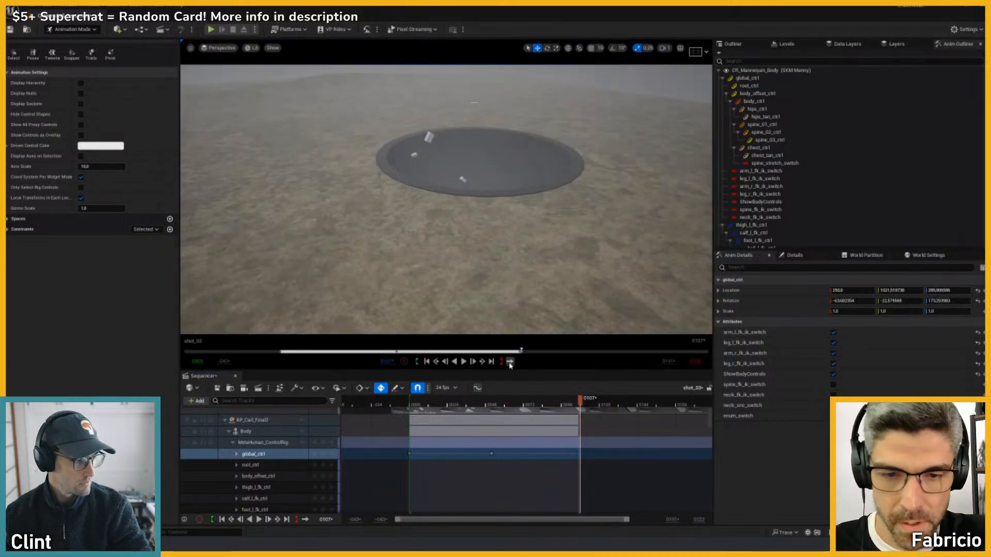
left_click(510, 362)
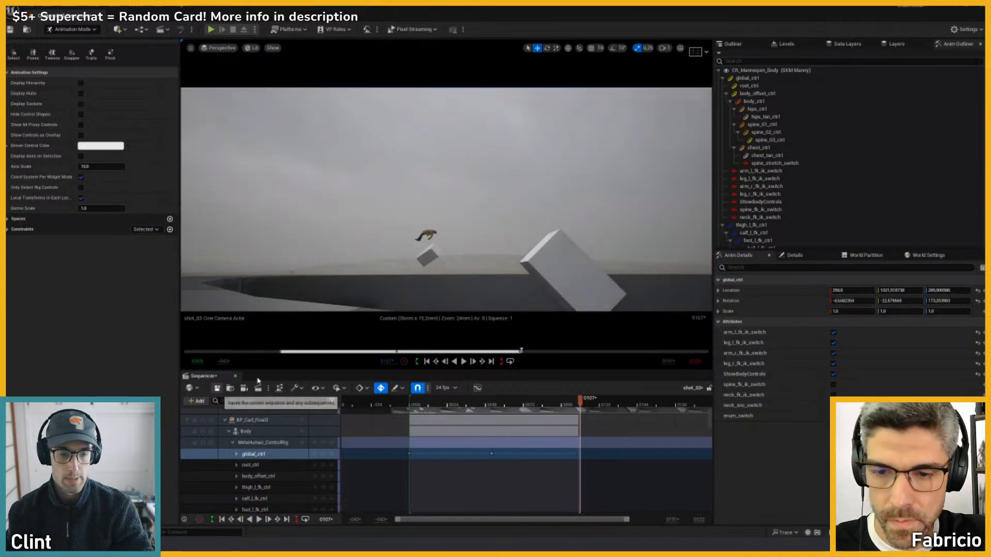
- Hide the grey mannequin at frame 12 and play the shot back from near its start
left_click(416, 400)
left_click_drag(415, 400, 428, 400)
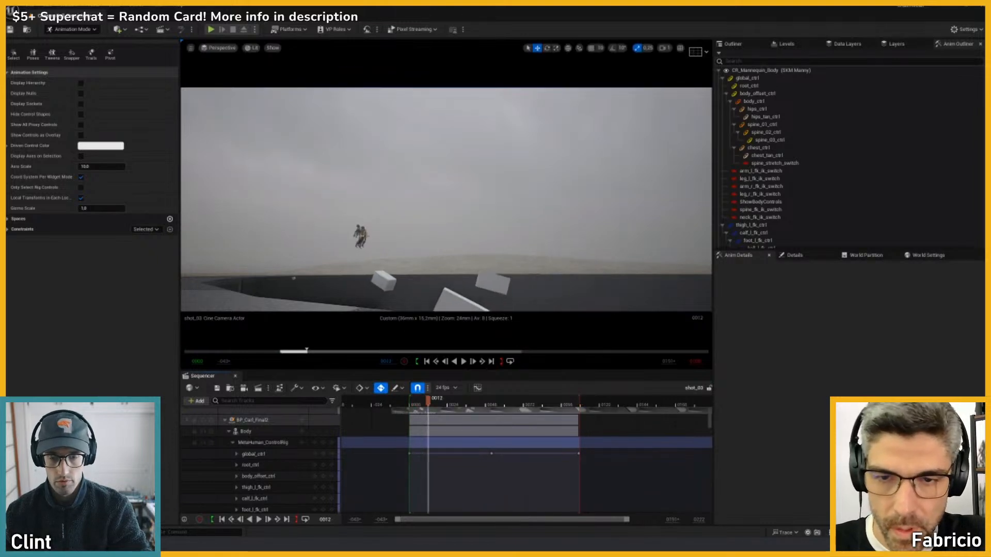
left_click(360, 234)
key("h")
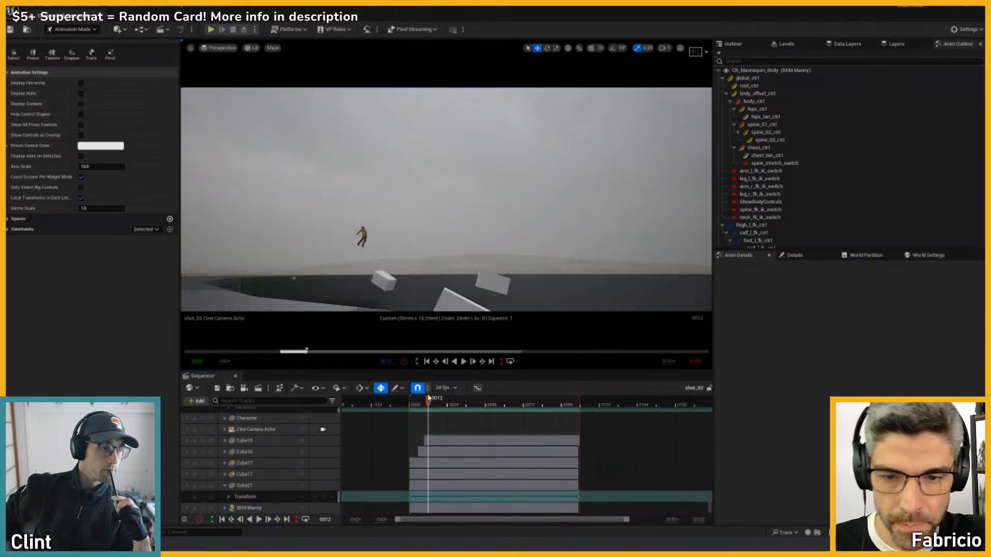
left_click_drag(428, 402, 412, 402)
key("space")
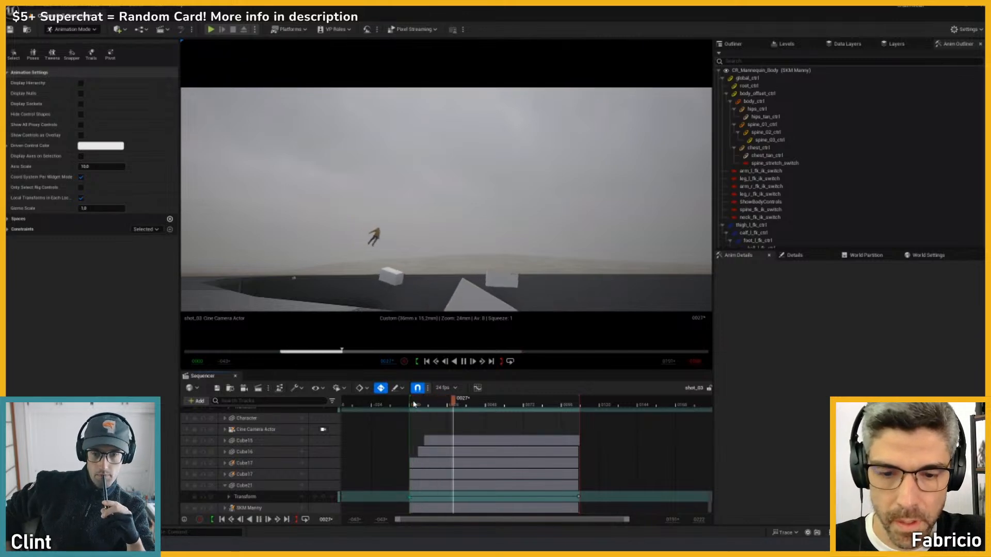
key("space")
- Go from the Mocap folder to the Chasms Call project's Animatics folder and open the CC_animatic_v1 video
mouse_move(513, 544)
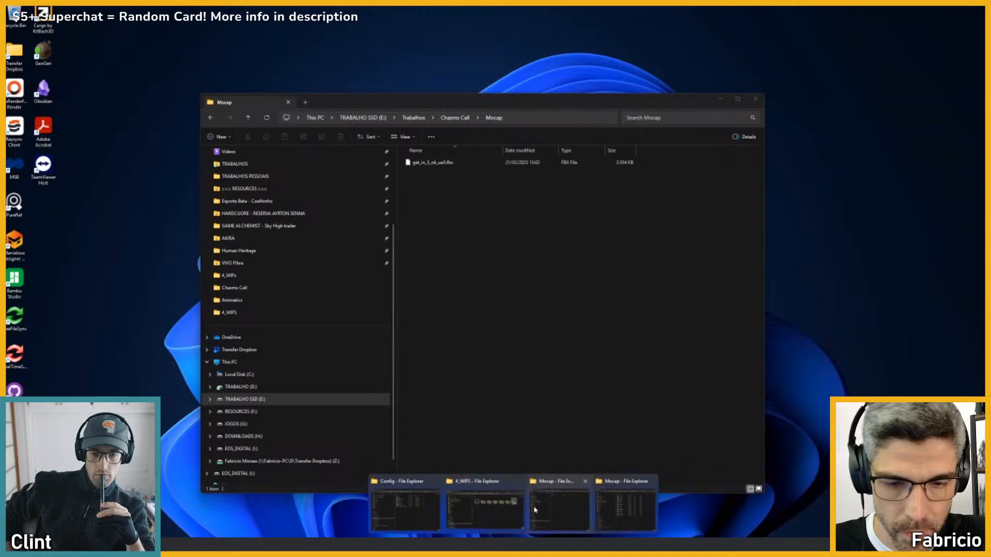
left_click(563, 509)
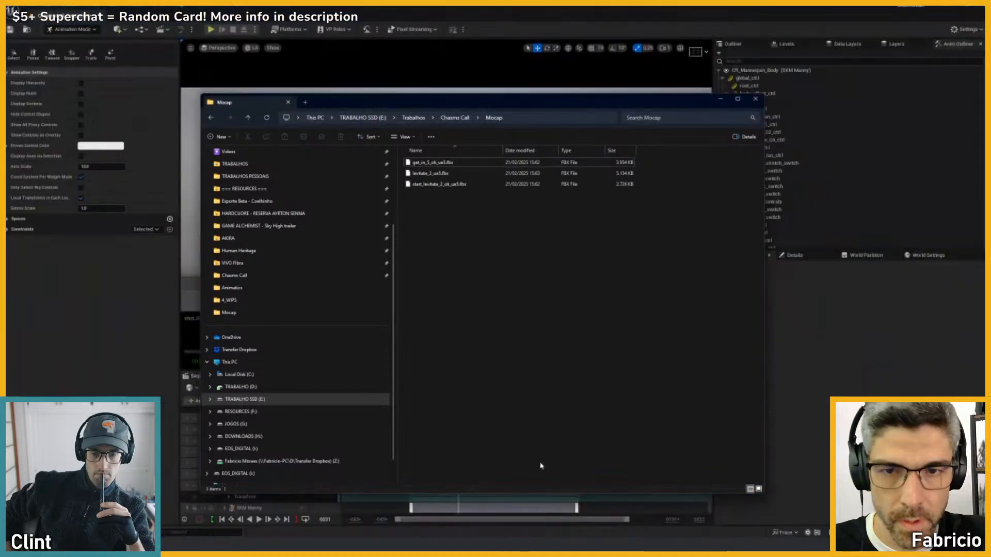
left_click_drag(476, 101, 431, 135)
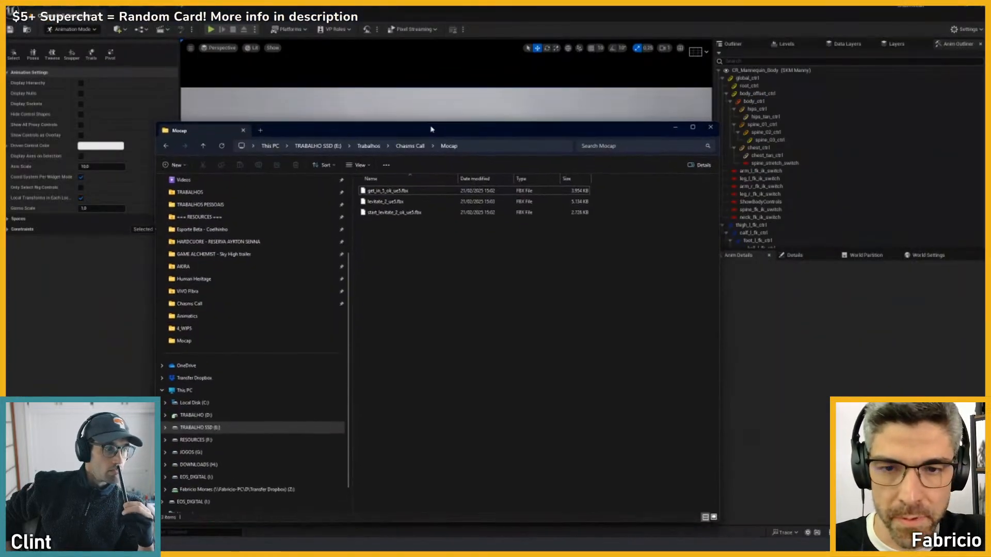
left_click(412, 152)
double_click(378, 197)
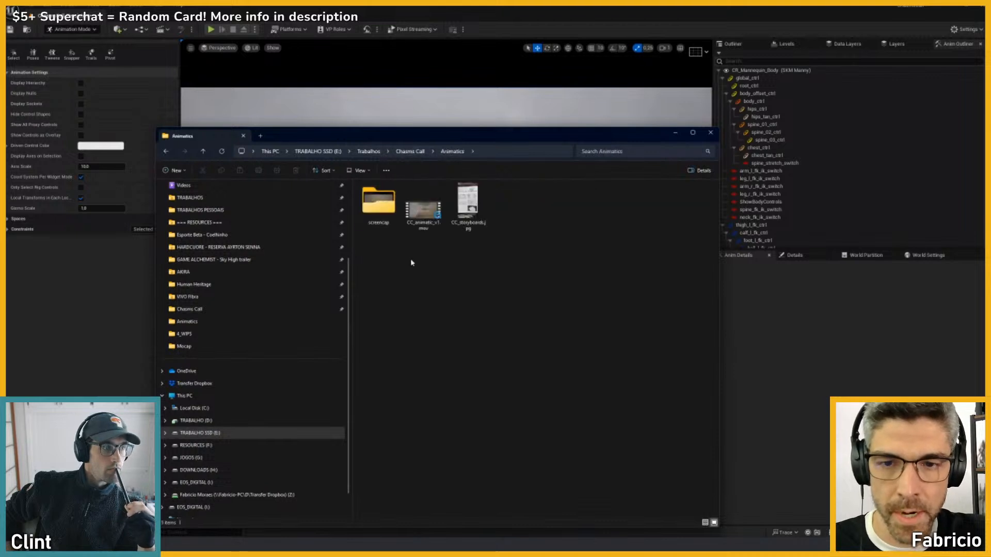
right_click(423, 214)
left_click(425, 206)
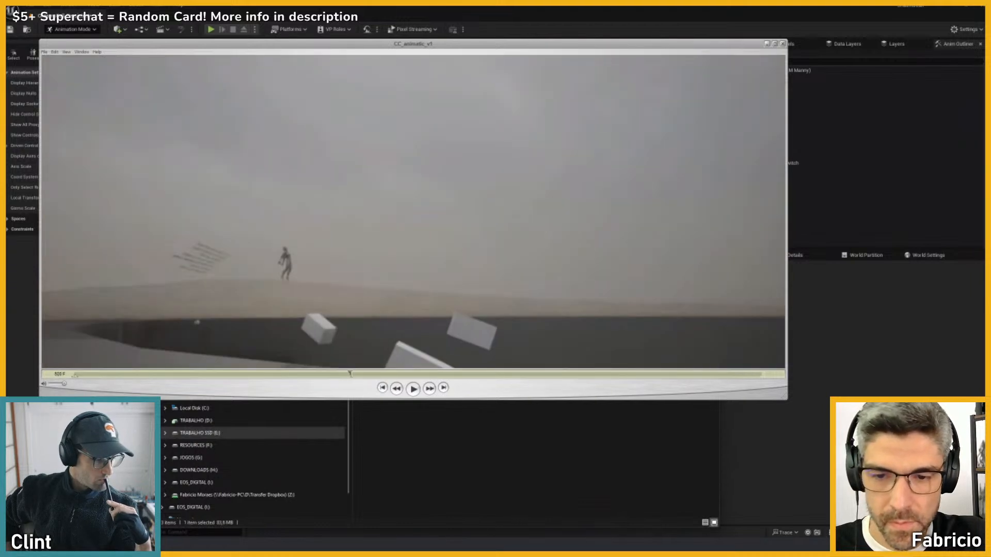
- Examine the animatic frame by frame around the end of the floating-character shot, and return to the Unreal Editor
left_click_drag(351, 374, 431, 373)
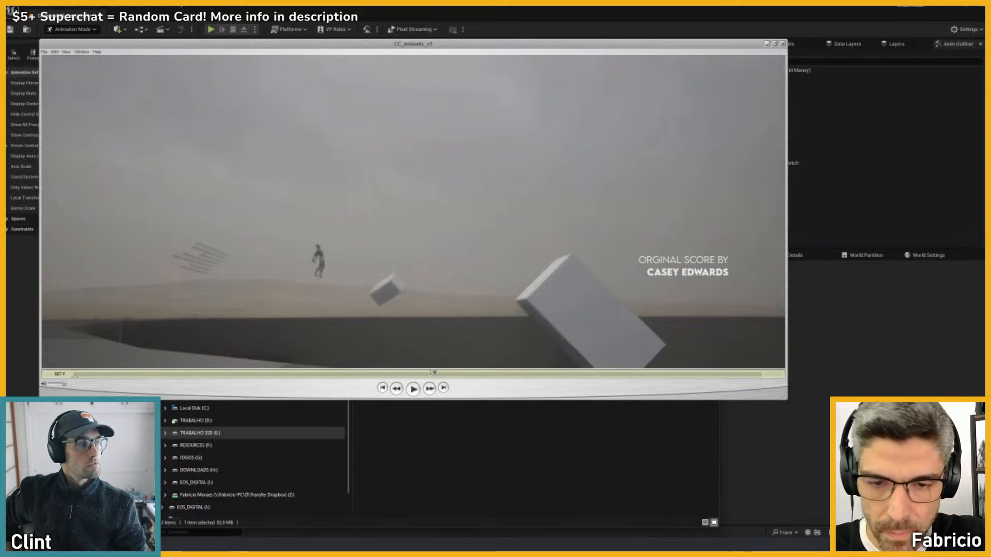
key("Right")
key("Right")
key("Right")
key("Left")
key("Left")
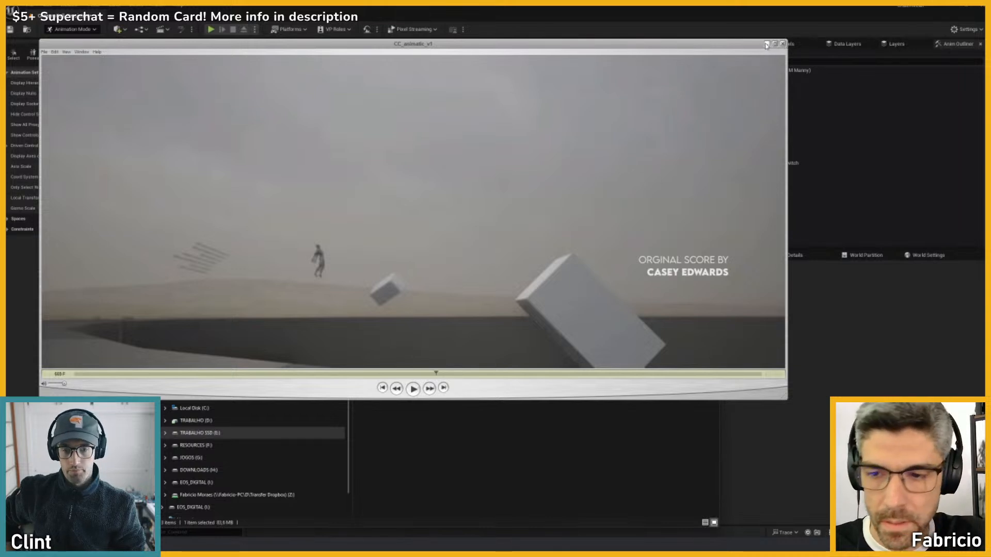
left_click(766, 44)
left_click(520, 6)
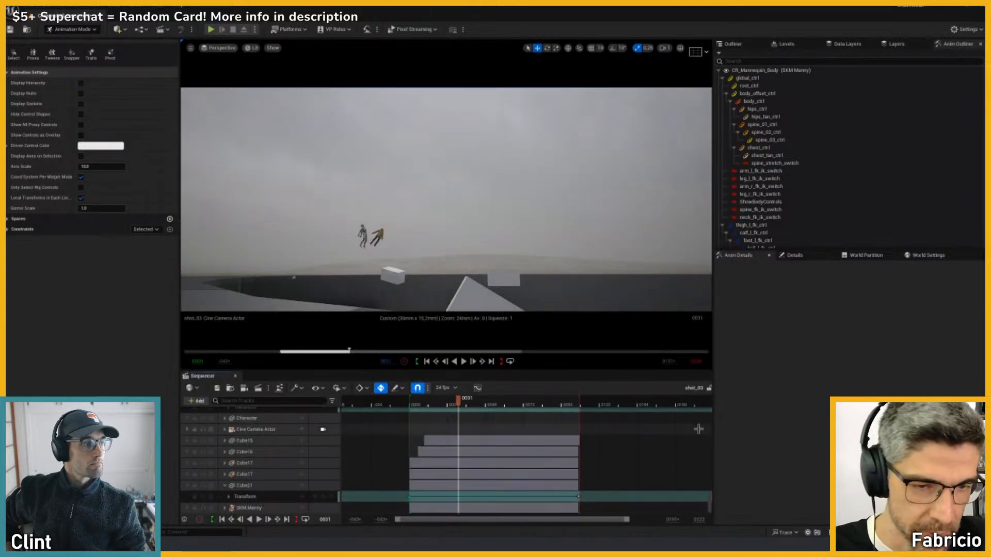
- Extend the playback range of shot_03 to end at about frame 170 and widen the visible timeline range
left_click(696, 362)
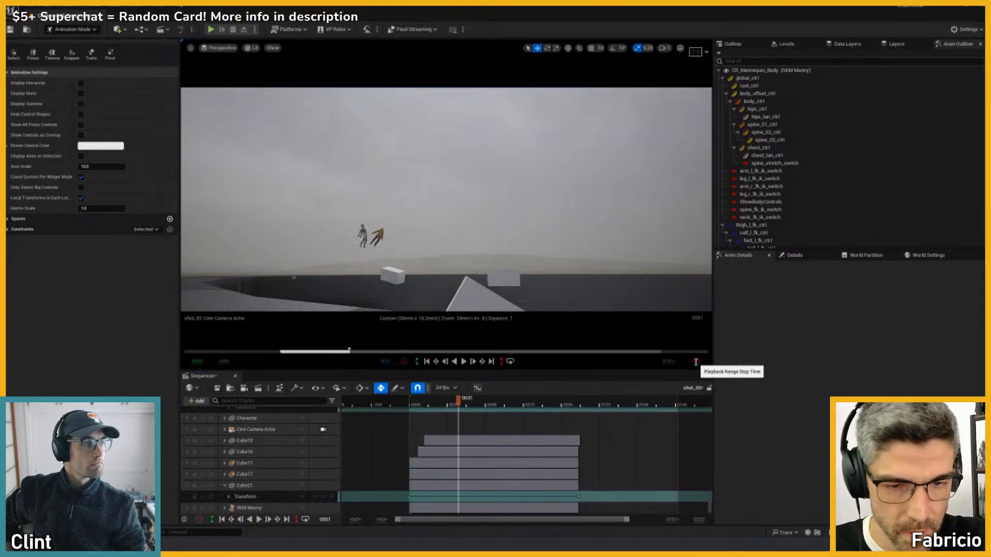
left_click_drag(628, 521, 658, 521)
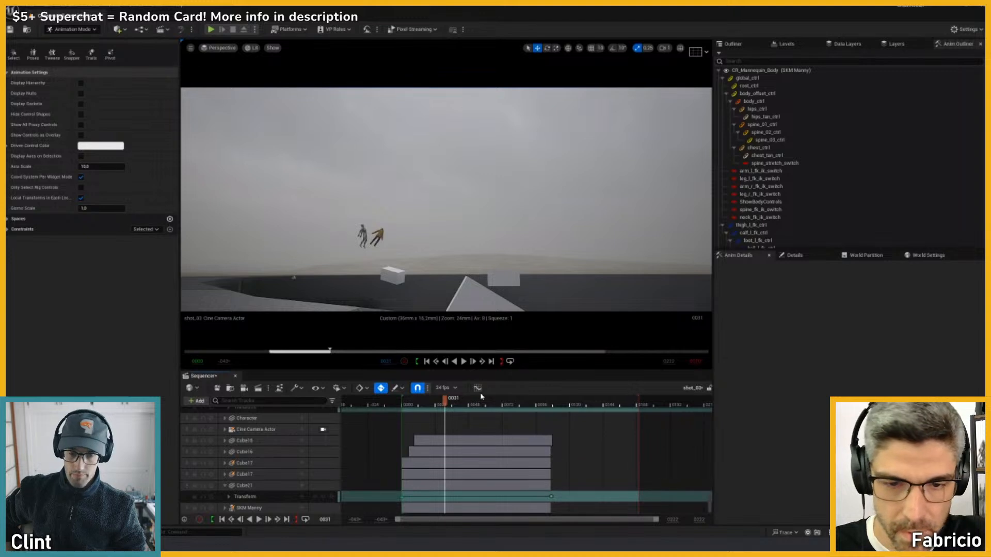
left_click_drag(444, 402, 584, 411)
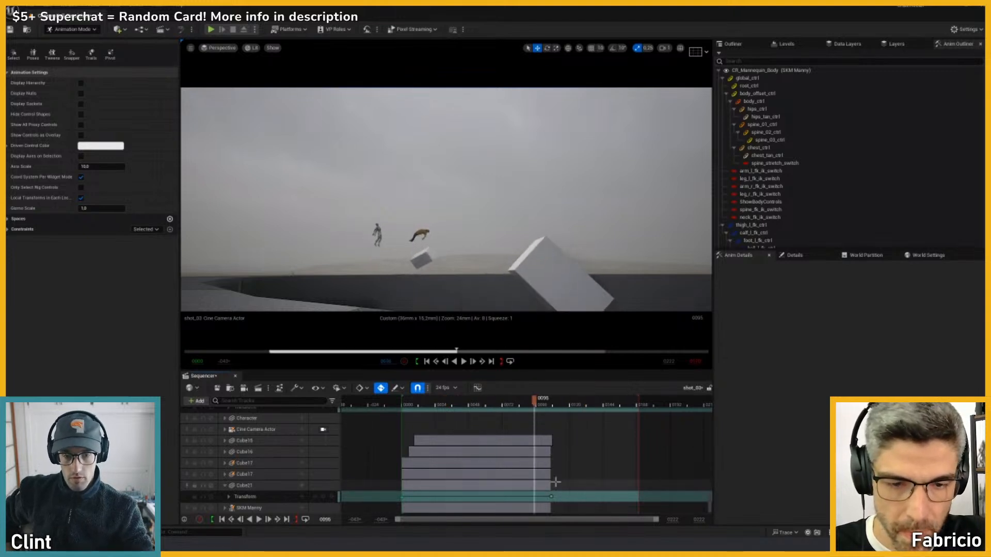
- Move Cube21's last transform key to the new playback end and extend the Cube15, Cube16 and upper Cube17 sections to it
left_click_drag(552, 497, 636, 500)
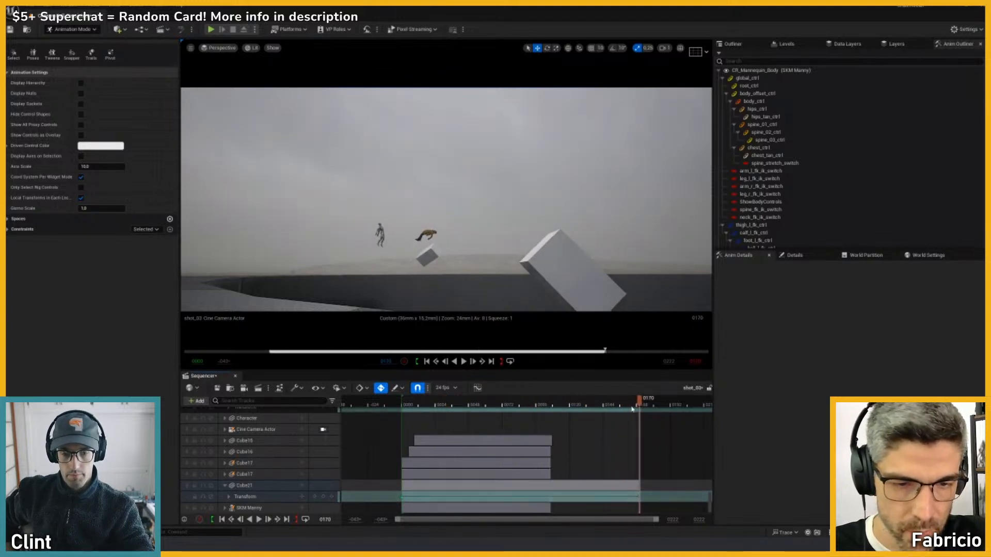
left_click_drag(640, 401, 458, 403)
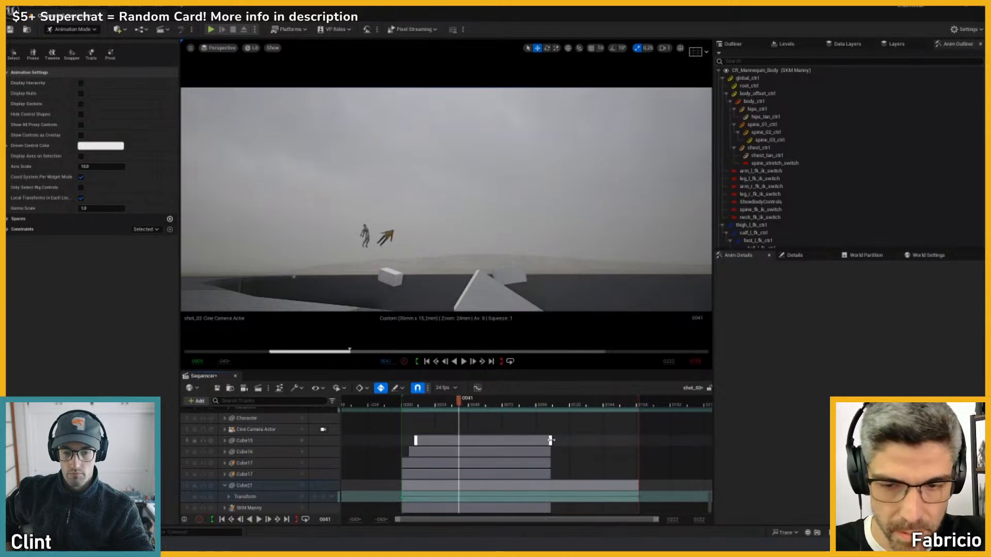
mouse_move(550, 440)
left_mouse_down()
mouse_move(664, 440)
mouse_move(639, 440)
left_mouse_up()
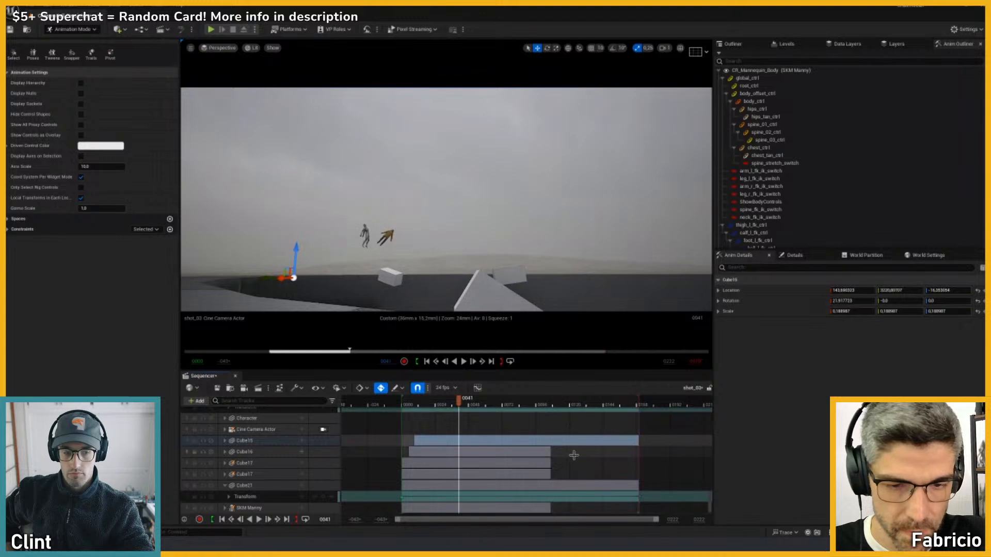
left_click_drag(552, 452, 639, 451)
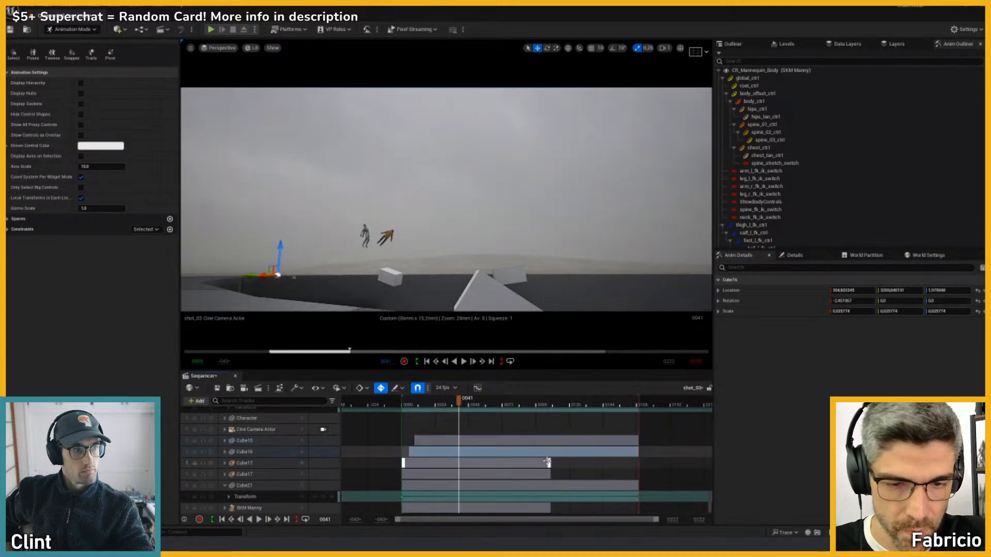
left_click_drag(548, 463, 643, 463)
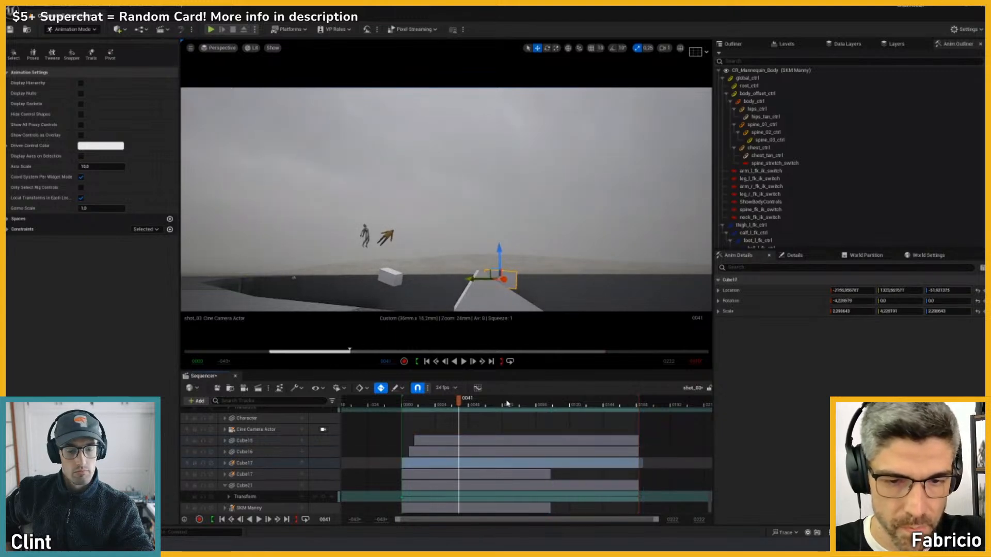
- Extend the lower Cube17 and SKM Manny sections to the playback end, and play shot_03 to check the motion
left_click_drag(472, 403, 457, 404)
key("space")
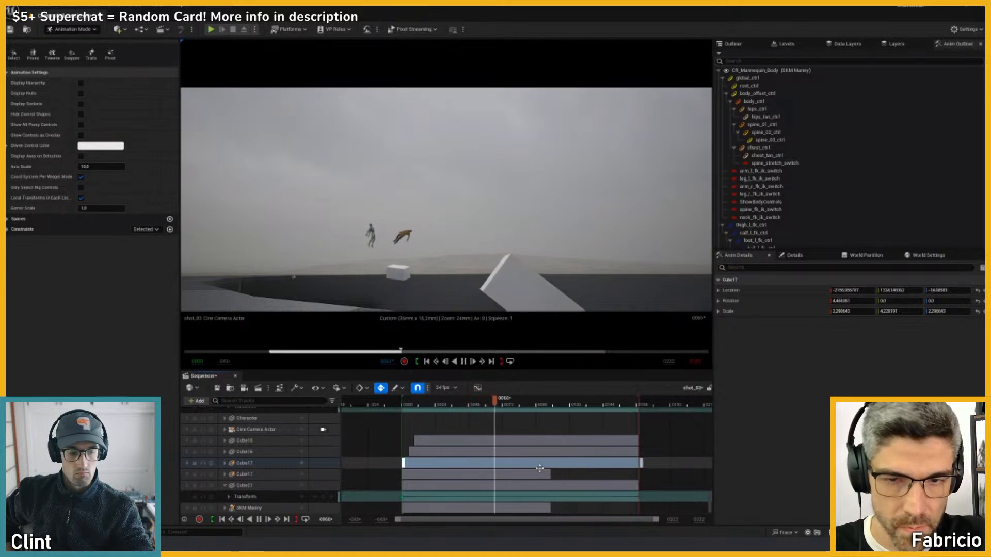
key("space")
left_click(547, 475)
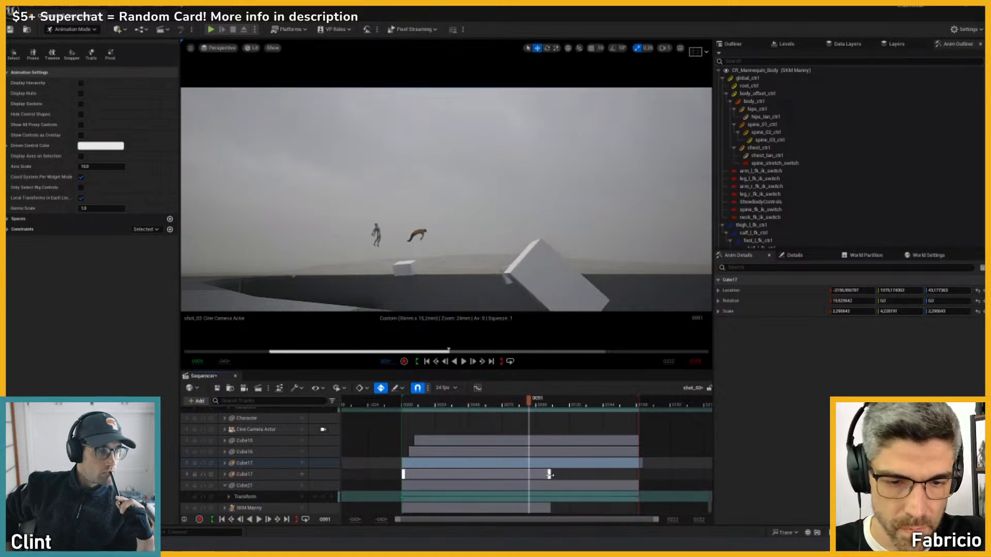
left_click_drag(550, 474, 639, 470)
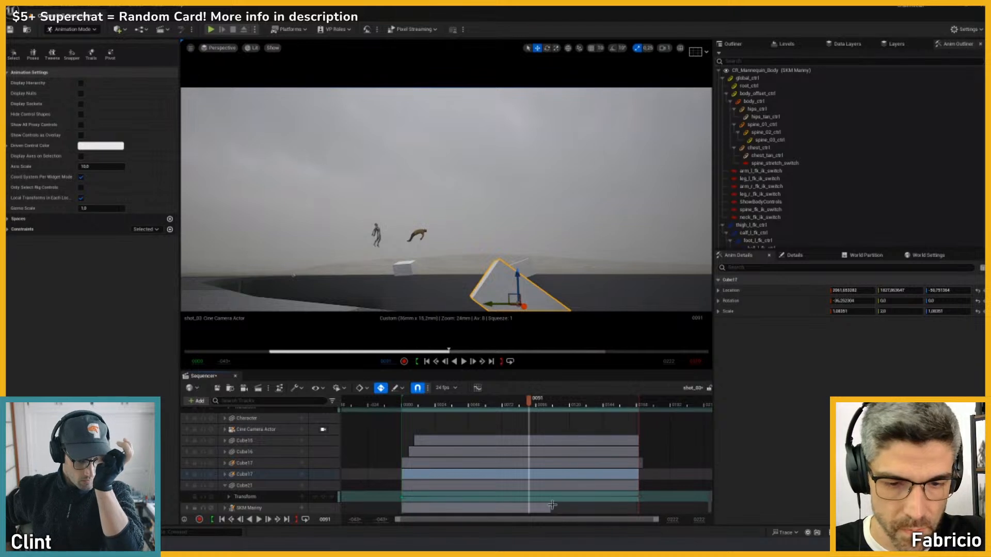
left_click_drag(549, 508, 638, 507)
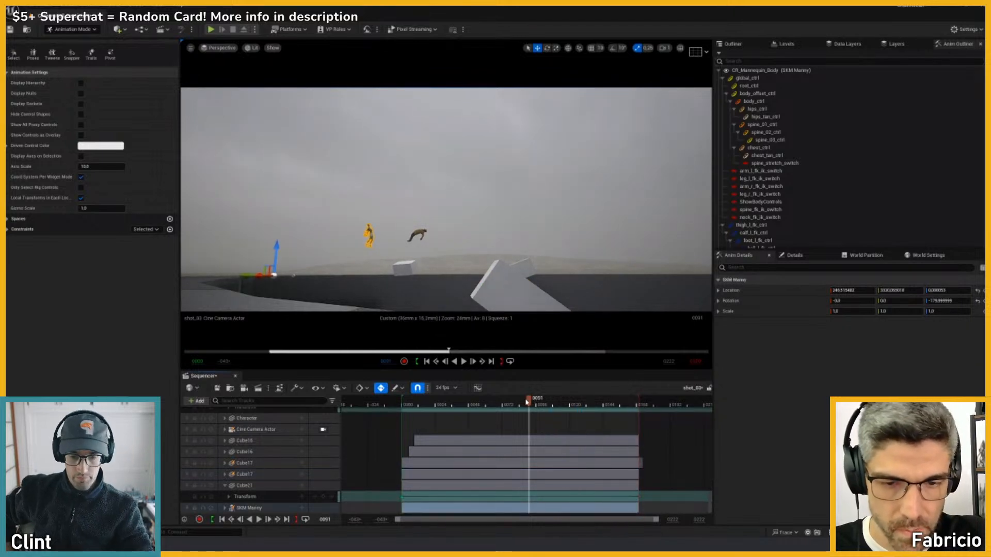
left_click_drag(526, 402, 409, 402)
key("space")
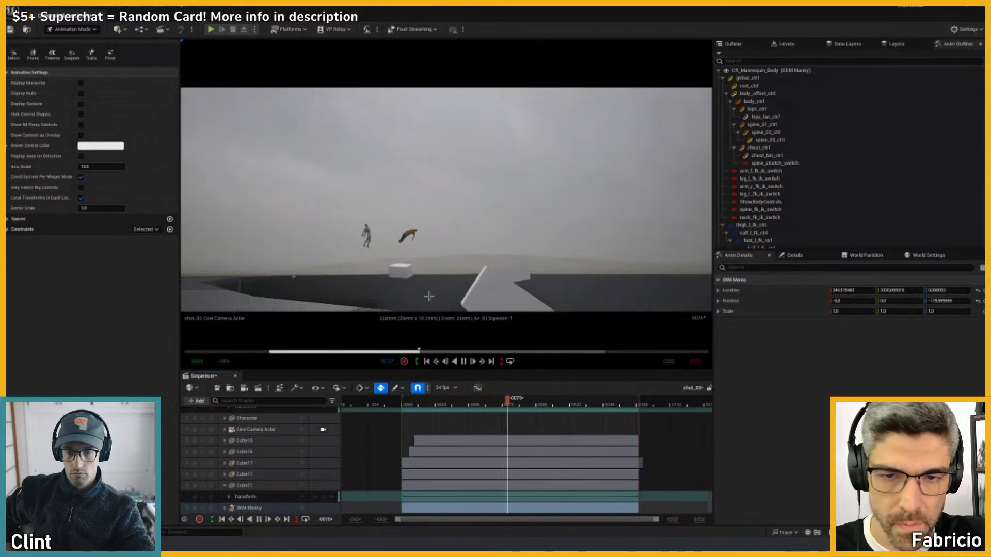
key("space")
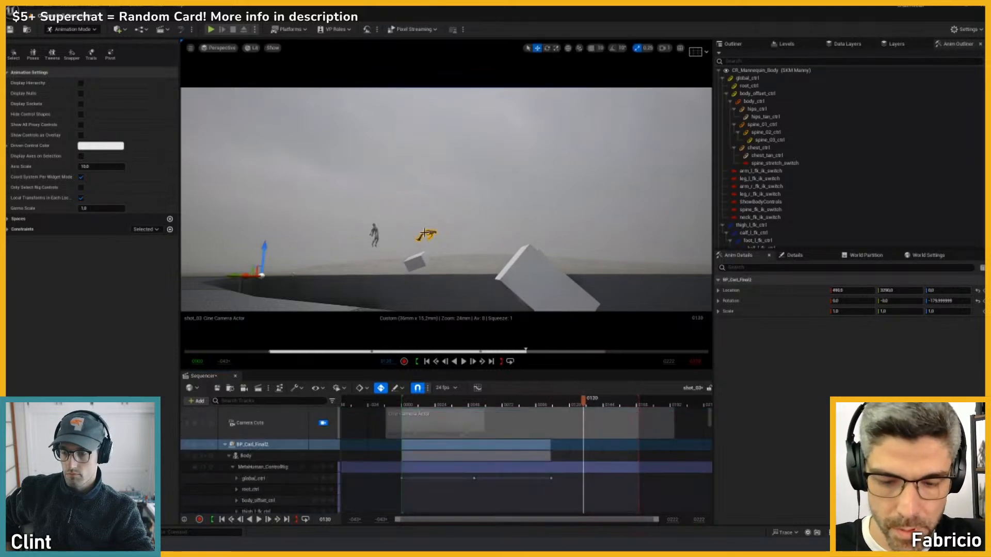
- Move the floating character's last global_ctrl key to the playback end and its middle key to frame 86, and save the sequence
left_click(416, 247)
left_click(412, 233)
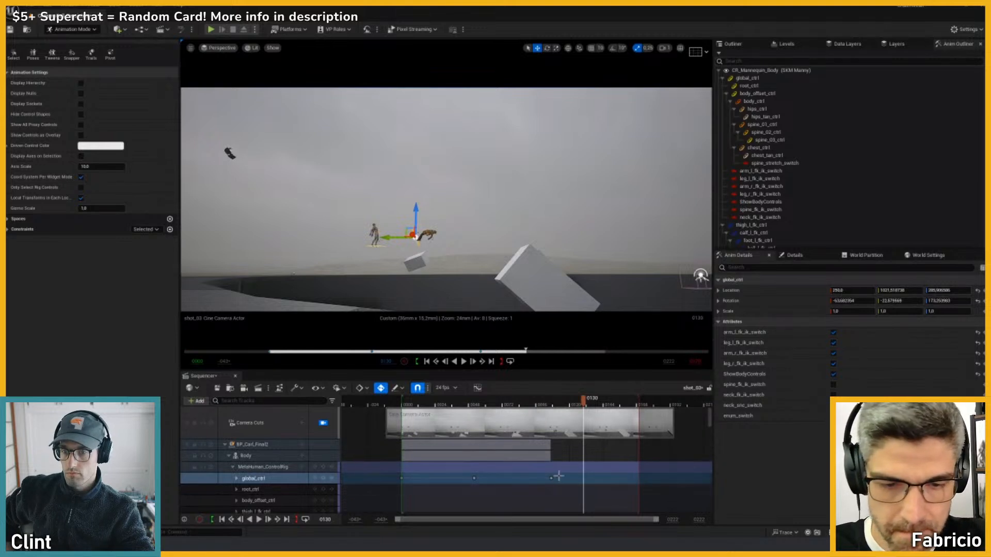
left_click_drag(551, 480, 640, 481)
left_click(474, 479)
left_click_drag(474, 479, 521, 481)
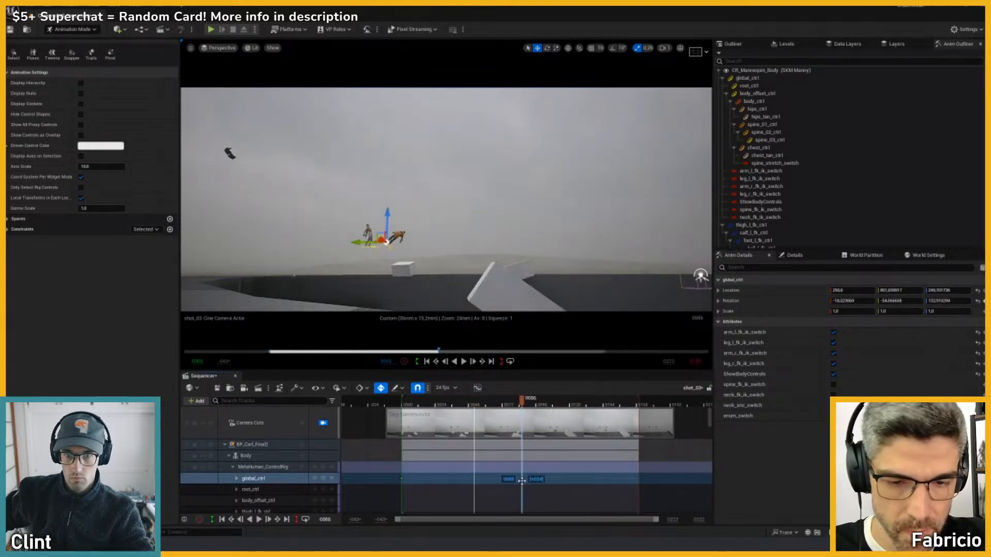
left_click_drag(504, 403, 464, 405)
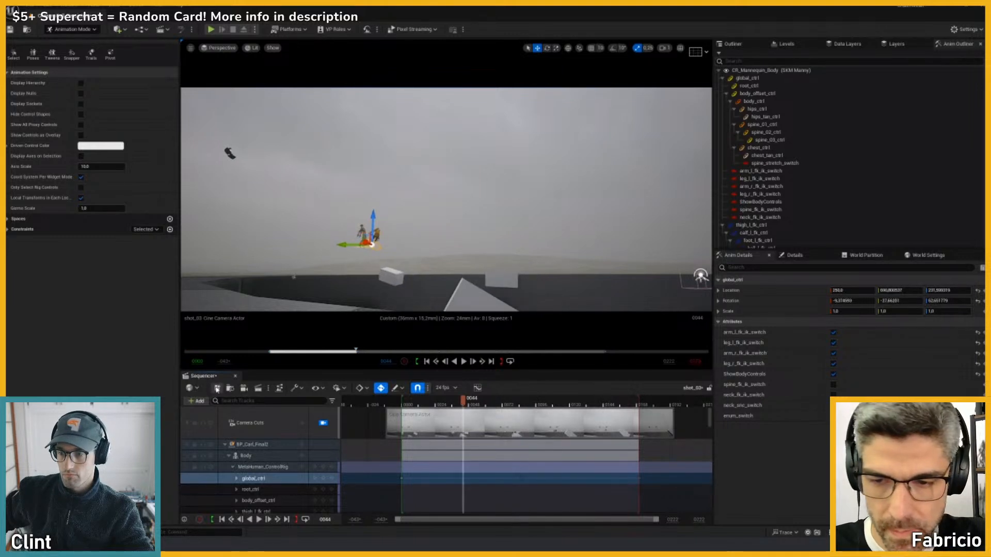
key("ctrl+s")
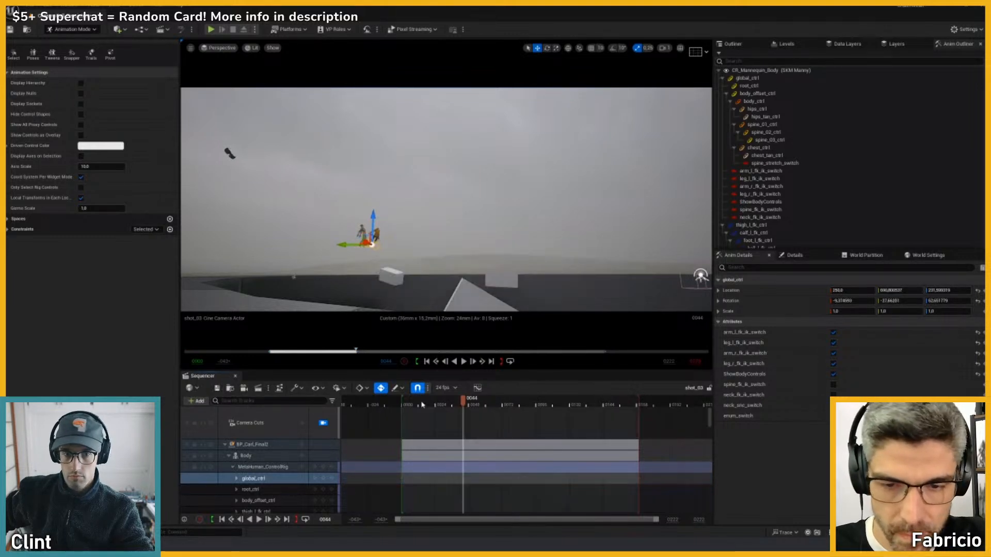
- Try to hide the grey SKM Manny mannequin in the viewport
left_click(407, 402)
key("space")
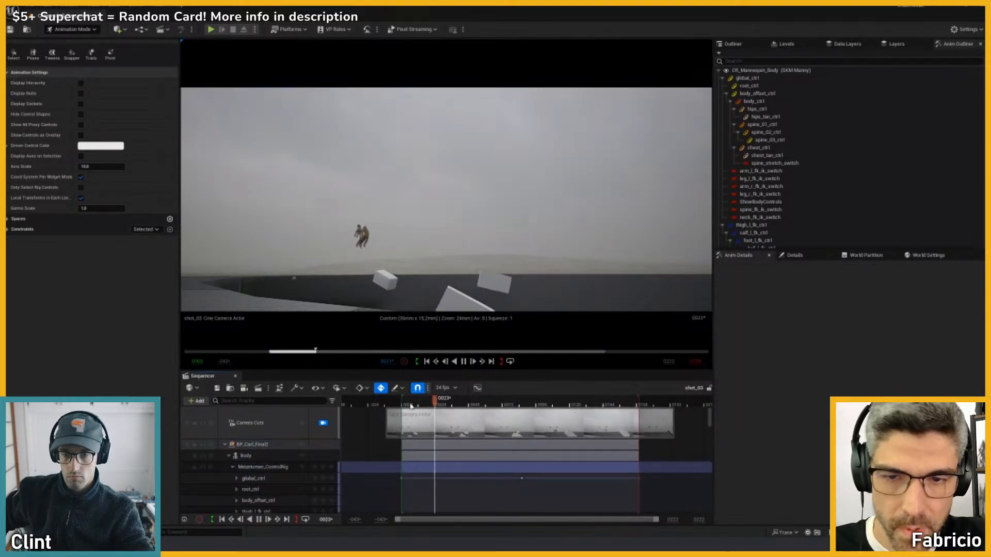
left_click(362, 236)
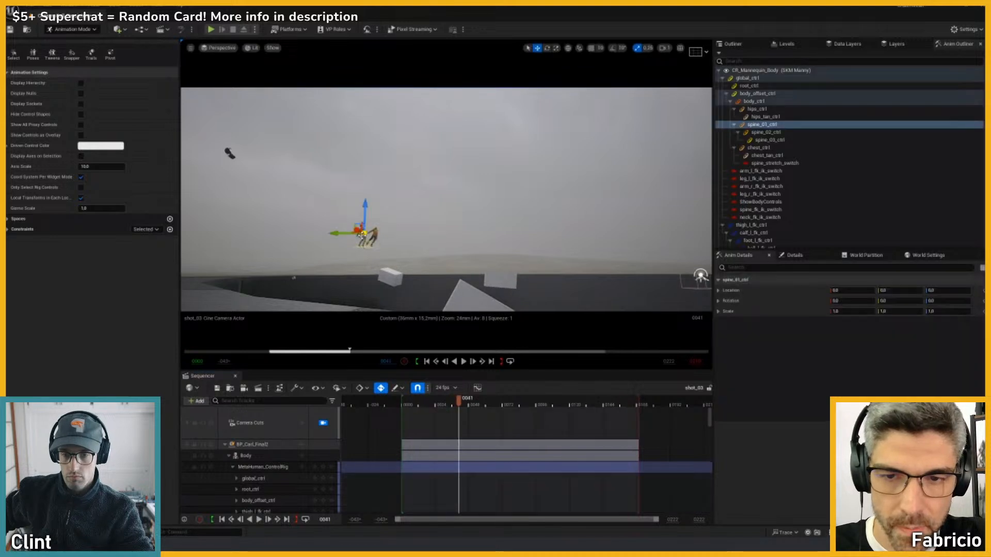
left_click(365, 246)
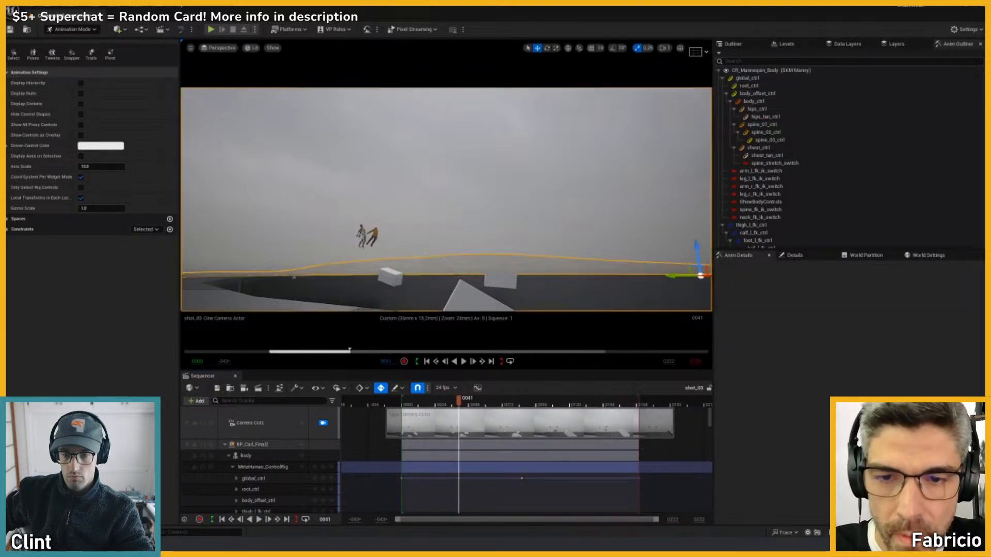
left_click(362, 237)
left_click(399, 312)
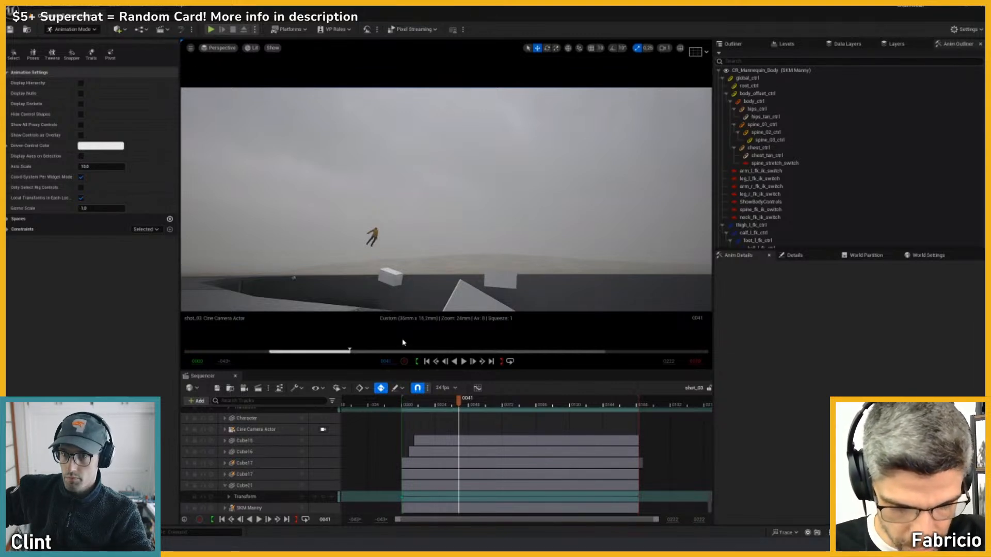
- Play shot_03 from near its start without the mannequin, and save the current level
left_click(410, 404)
key("space")
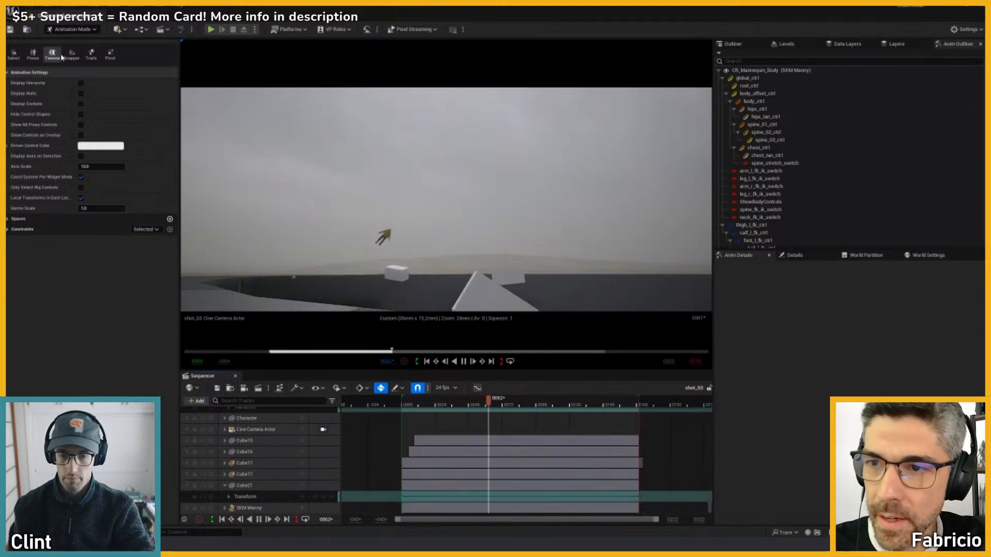
key("space")
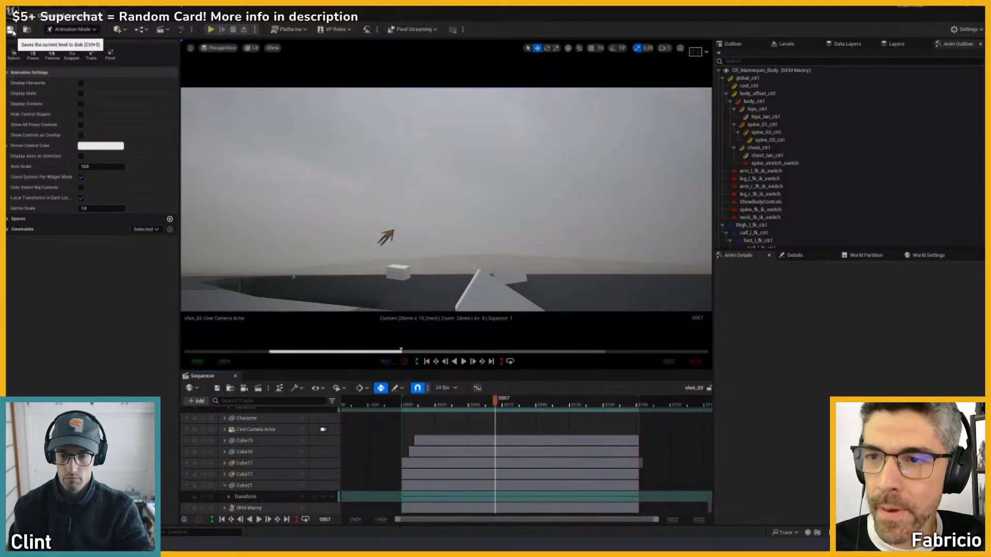
left_click(14, 39)
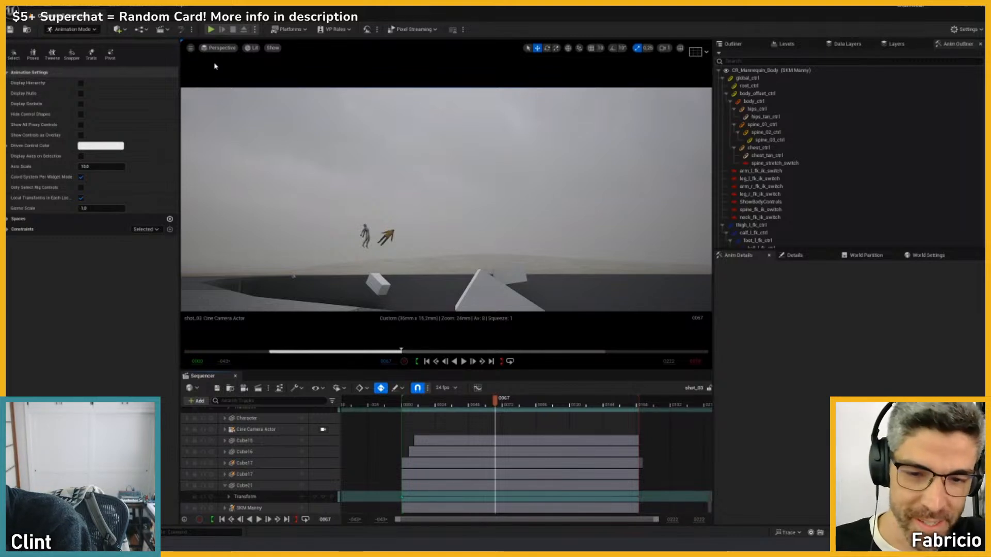
- Turn off the Spawned state on the SKM Manny track so the mannequin is removed from shot_03
left_click_drag(428, 402, 411, 402)
key("space")
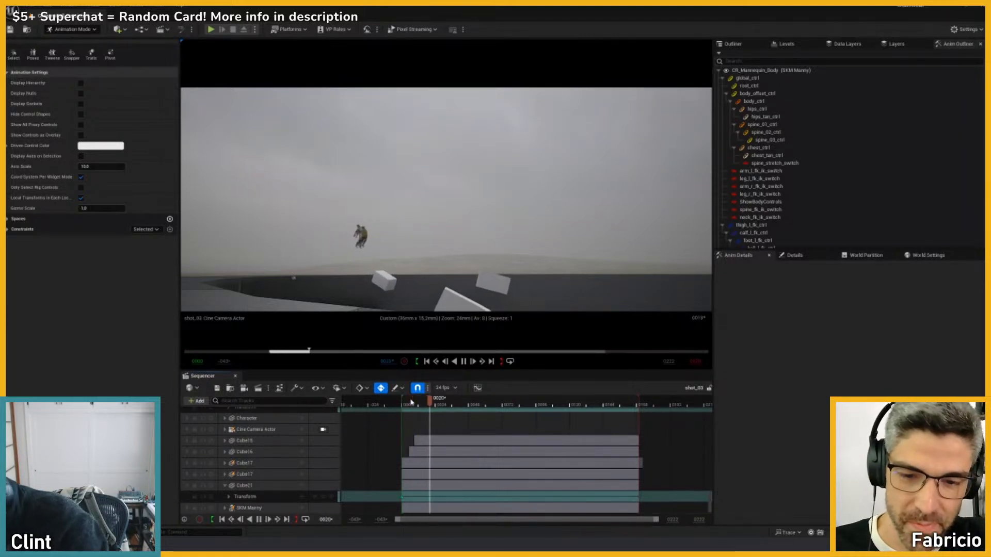
key("space")
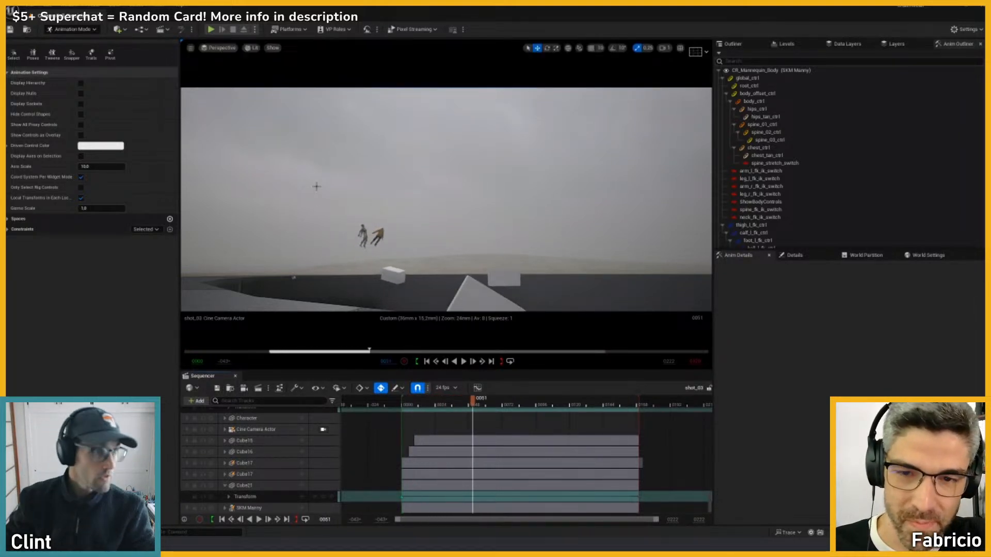
left_click(366, 240)
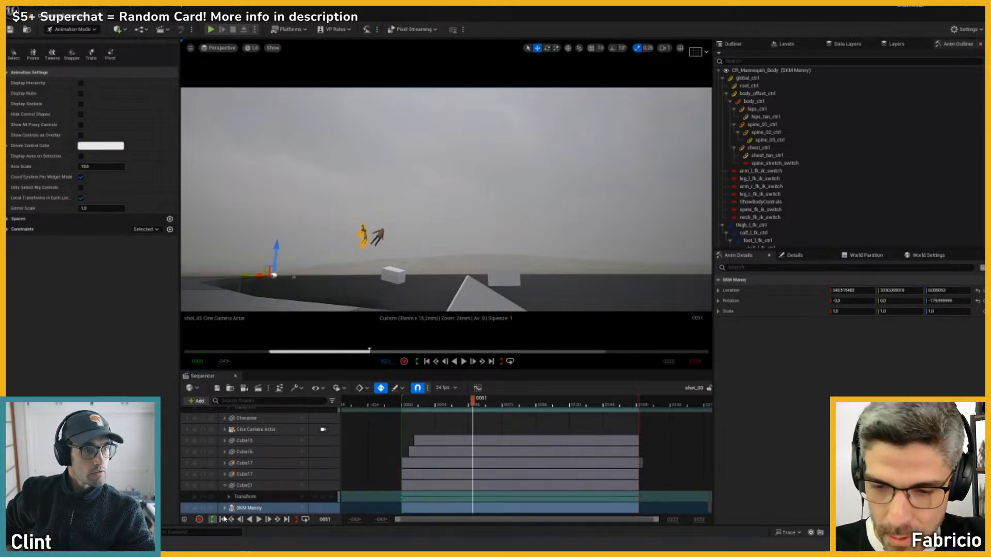
scroll(258, 485, "down", 2)
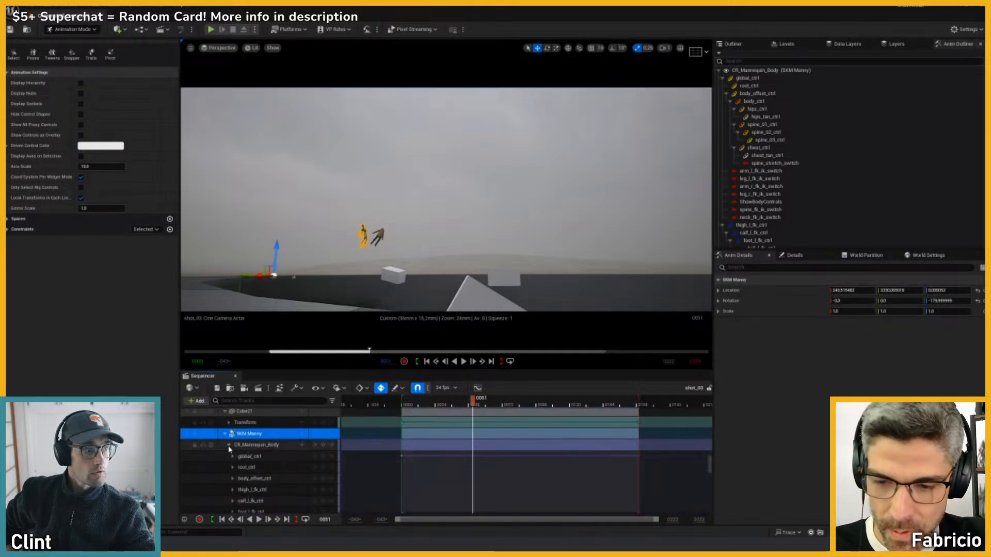
left_click(228, 446)
left_click(272, 497)
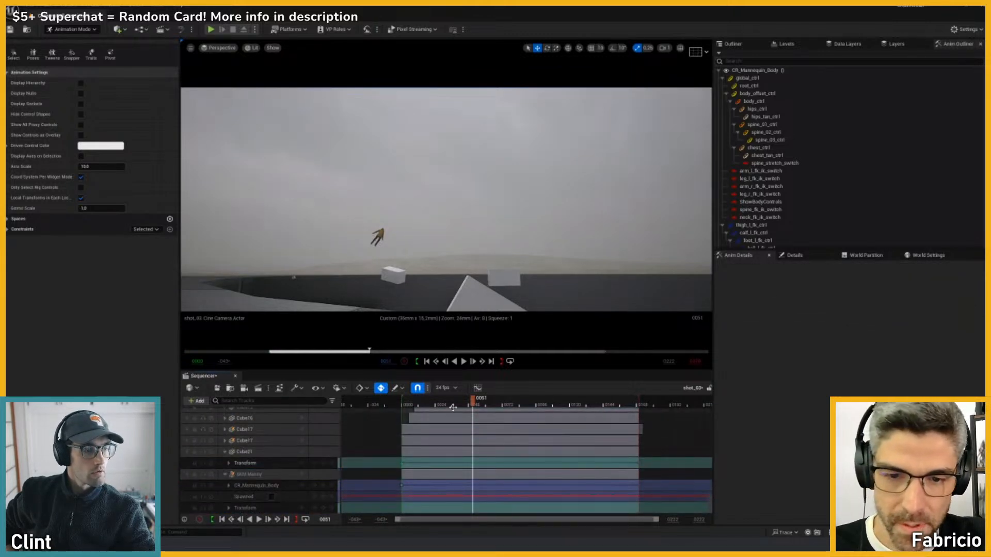
- Play shot_03 again to review the floating character and cubes, and save the level
left_click_drag(451, 406, 423, 406)
key("space")
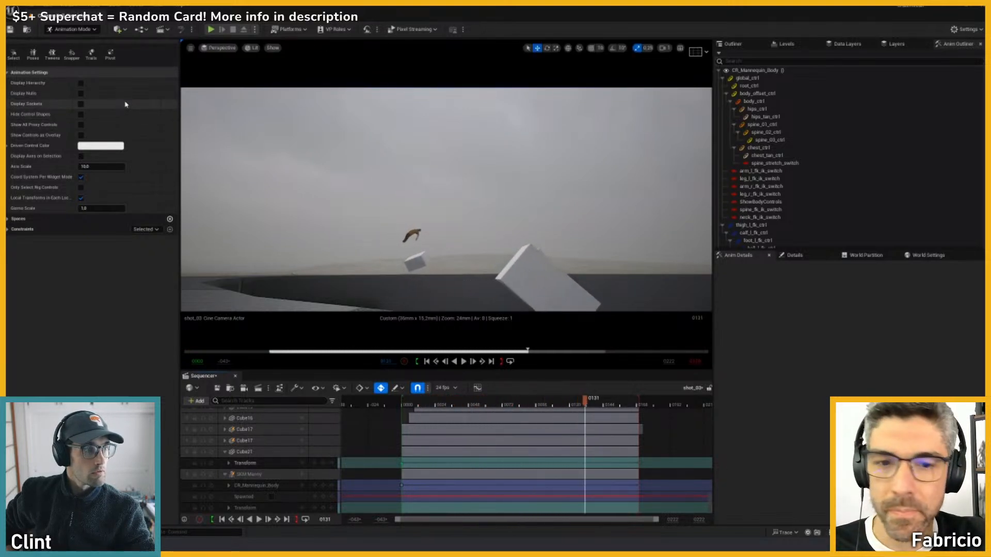
key("space")
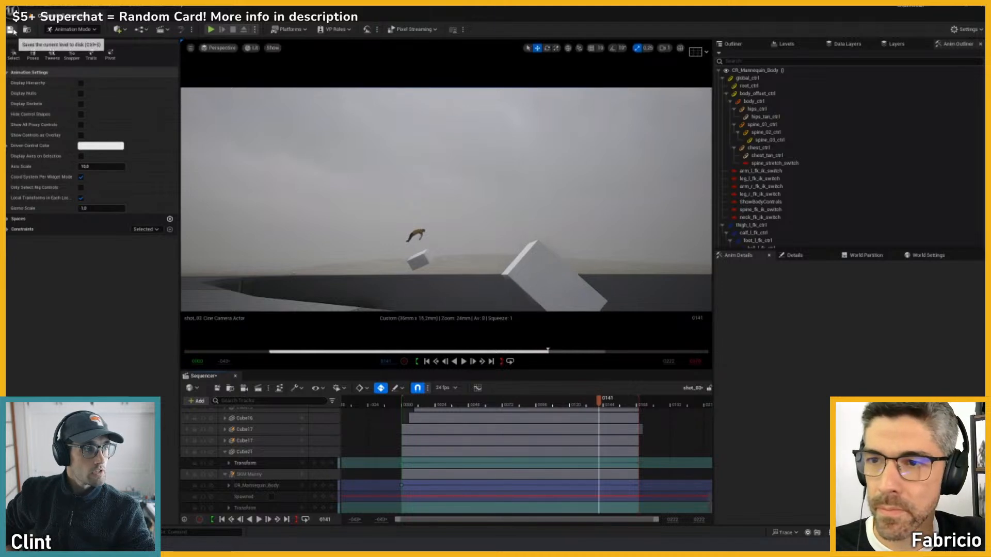
left_click(16, 32)
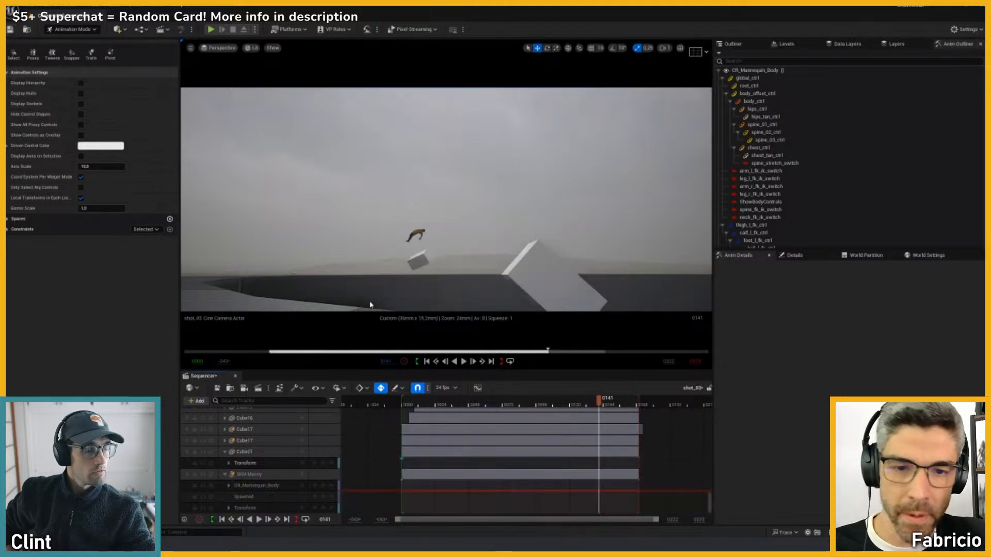
left_click_drag(476, 353, 294, 360)
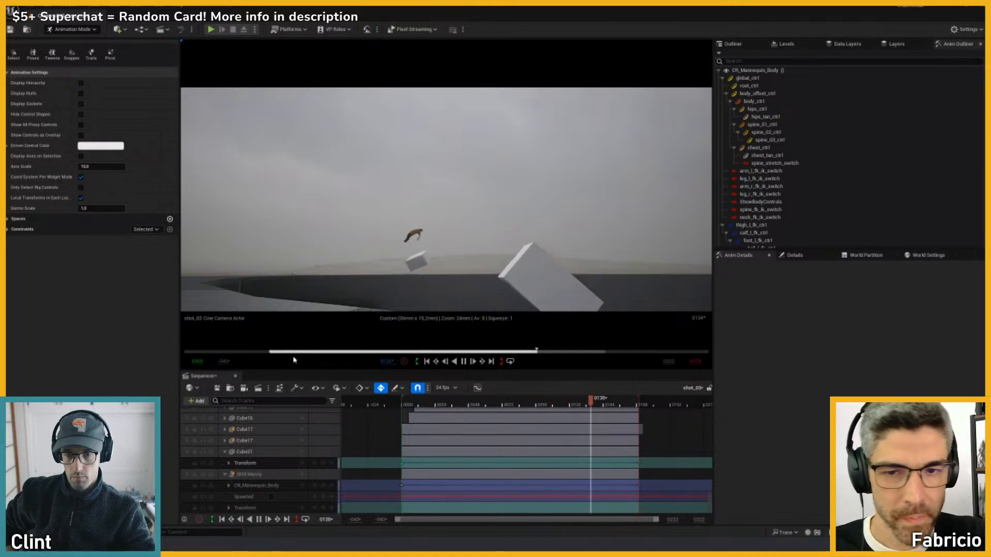
key("space")
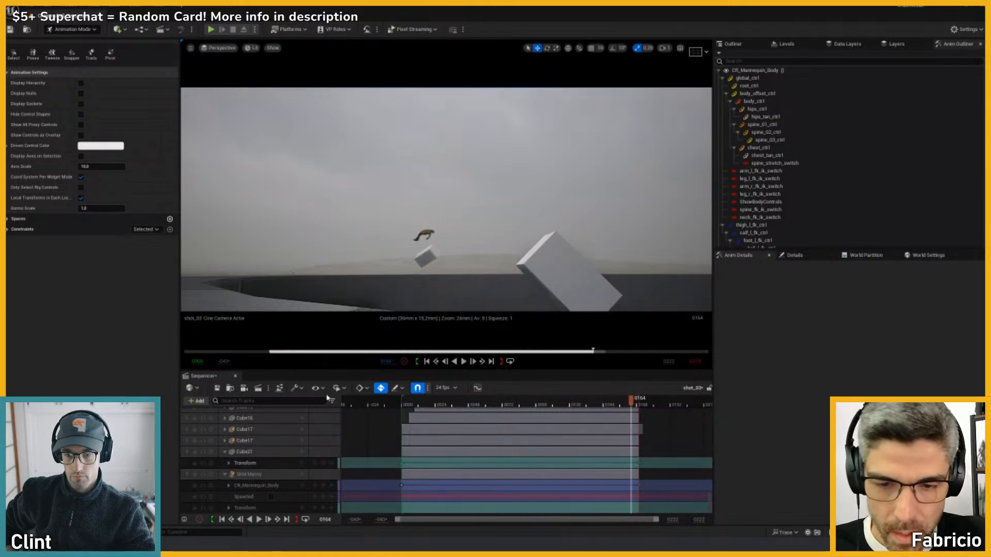
left_click(29, 10)
left_click(52, 106)
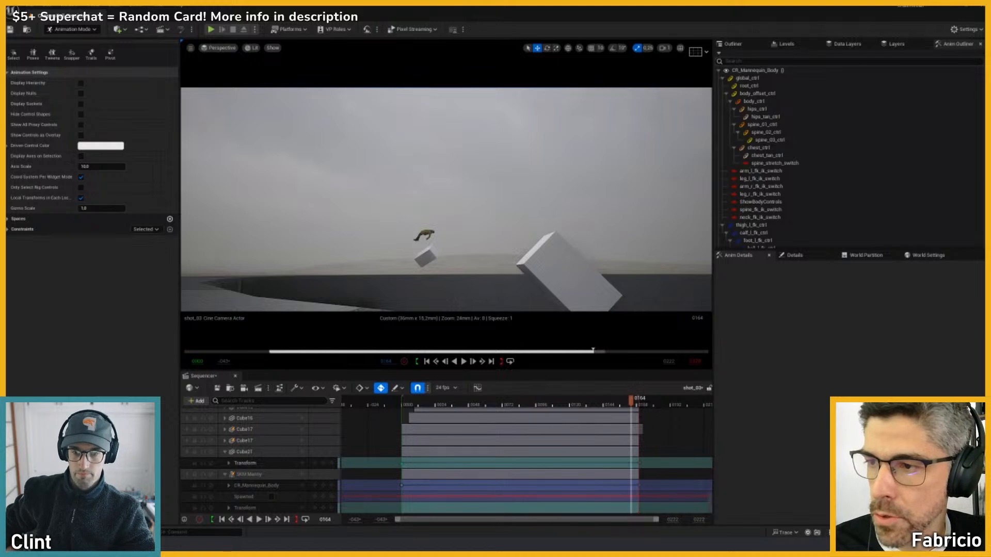
- Return to the CC_animatic_v1 video and examine frame by frame where the intro animation credit shot ends
mouse_move(675, 543)
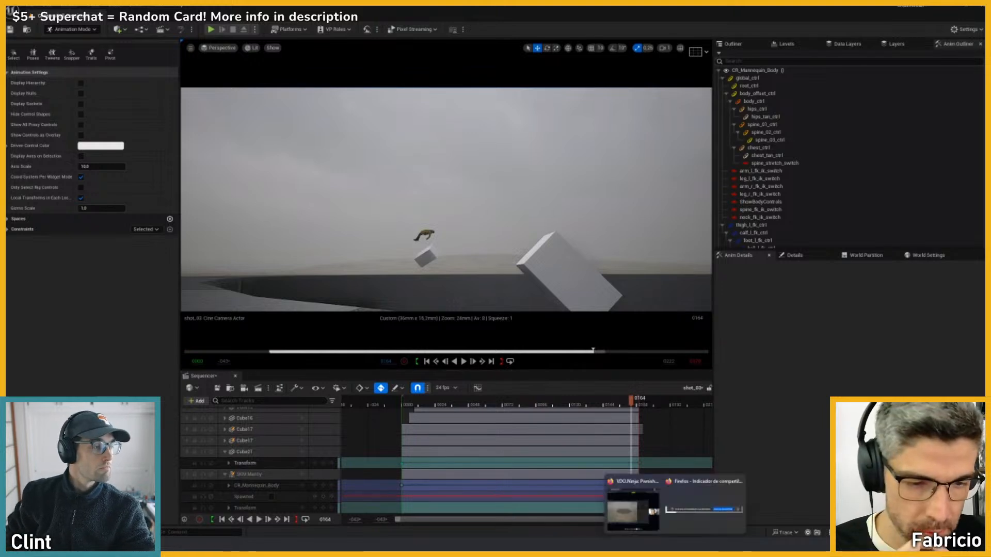
left_click(636, 509)
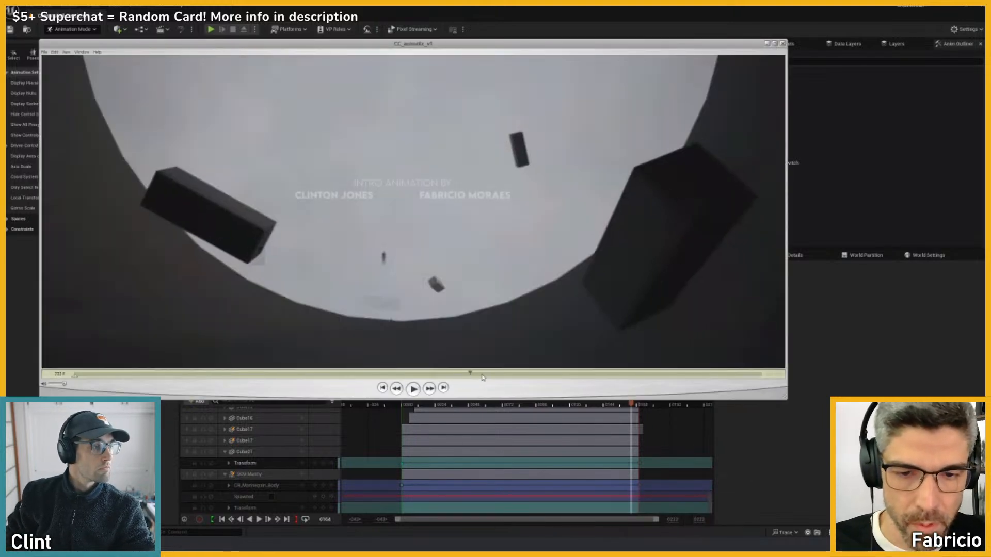
left_click(525, 374)
left_click(572, 374)
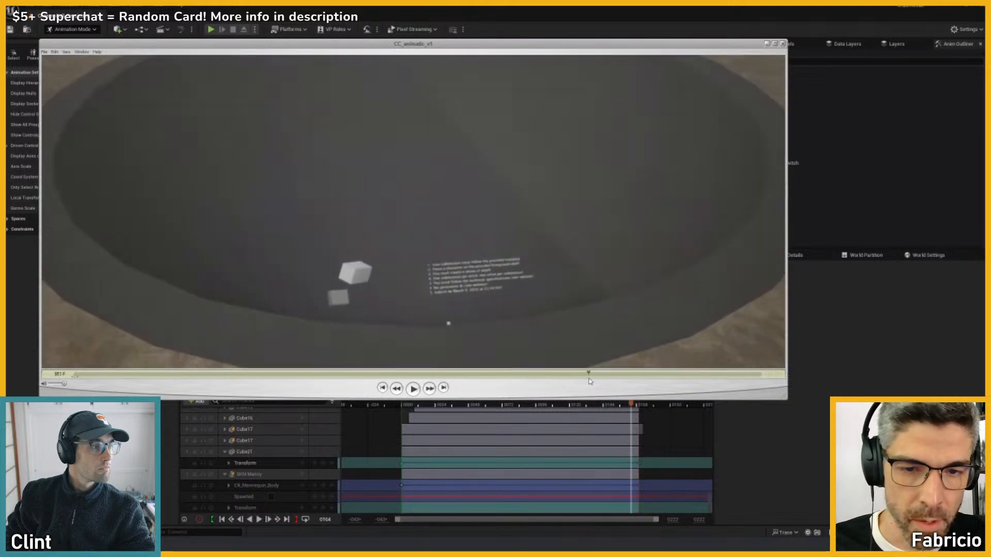
left_click_drag(572, 375, 571, 374)
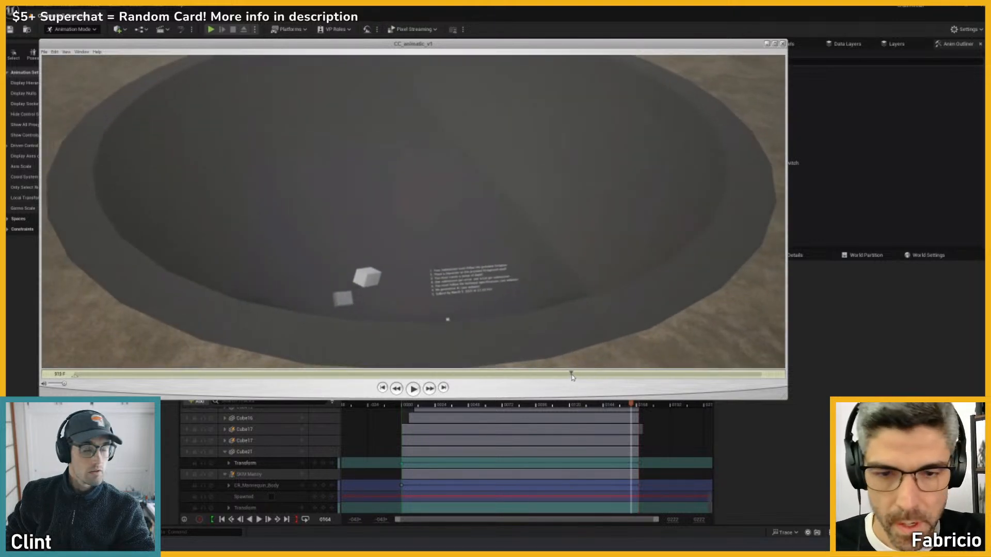
key("Left")
key("Left")
key("Left")
key("Left")
key("Left")
key("Left")
key("Left")
key("Left")
key("Left")
key("Left")
key("Left")
key("Left")
key("Left")
key("Left")
key("Left")
key("Left")
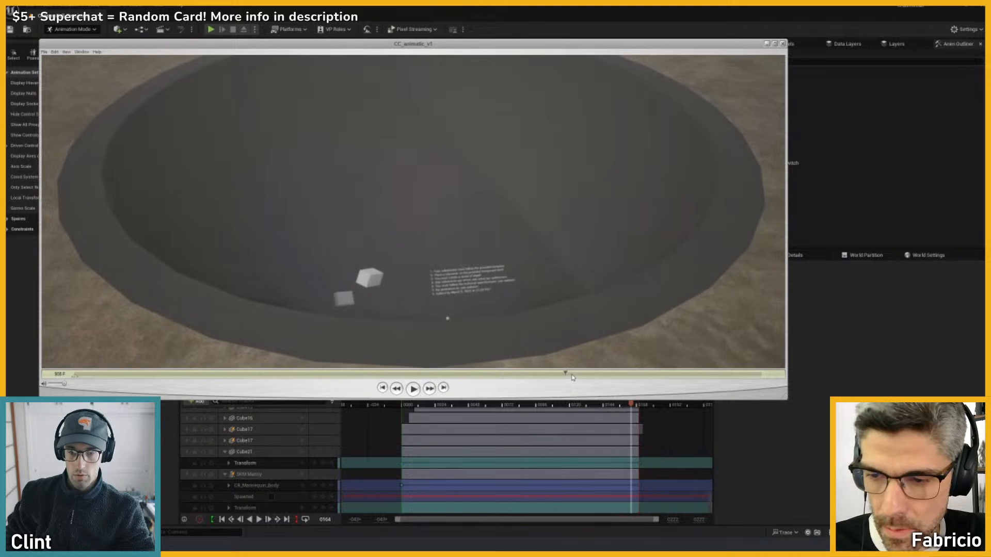
key("Left")
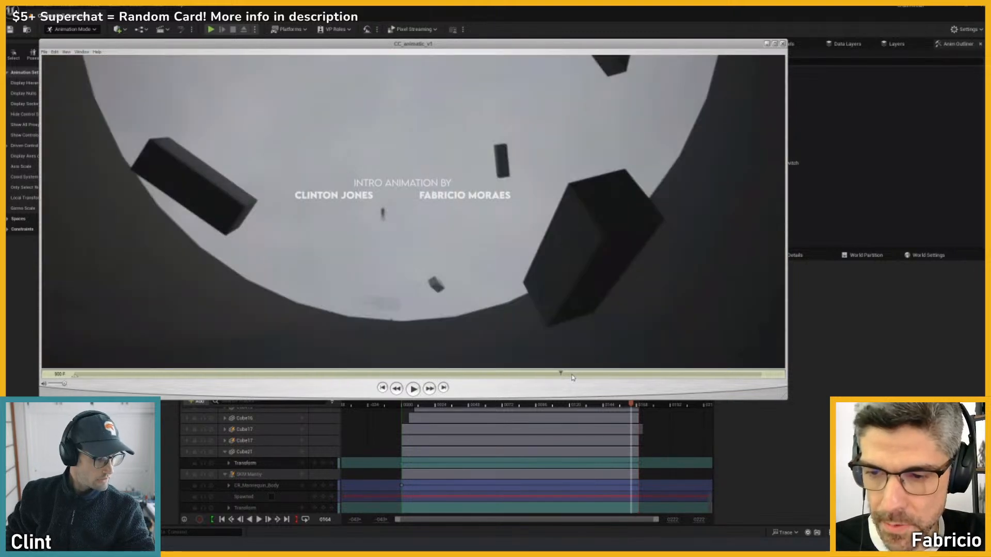
key("Right")
key("Left")
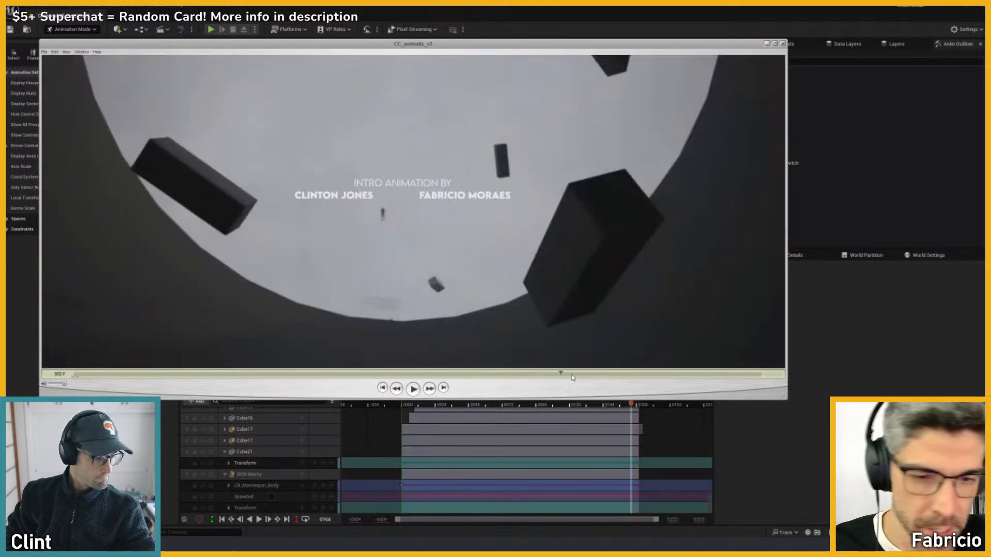
- Examine the last frames of the CC_animatic_v1 video to find where it ends, and return to the Unreal editor
left_click(782, 377)
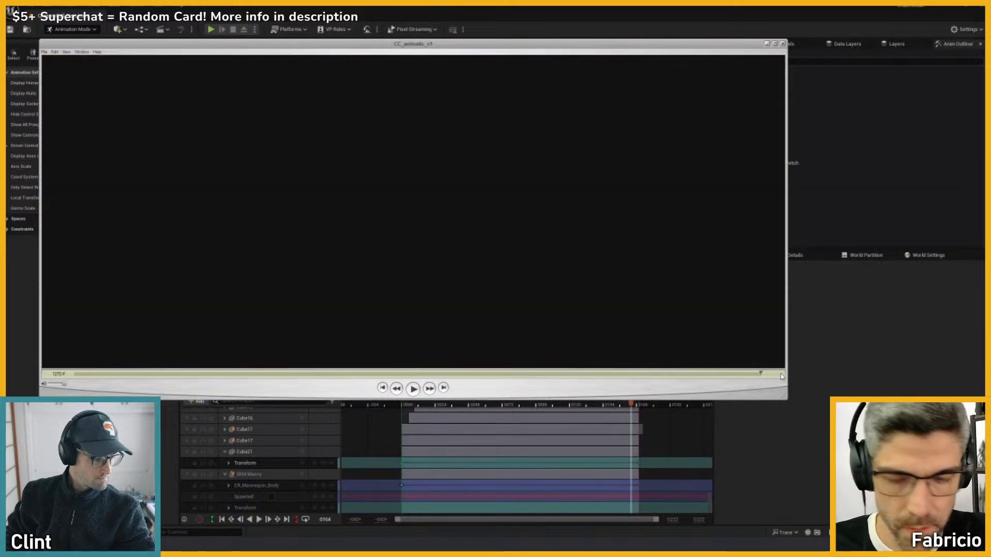
key("Left")
key("Right")
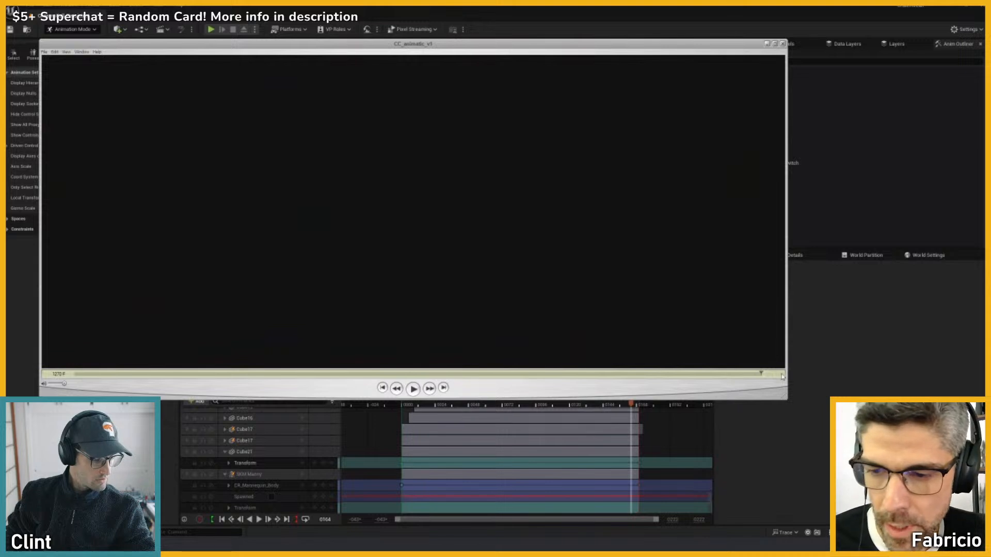
left_click(767, 44)
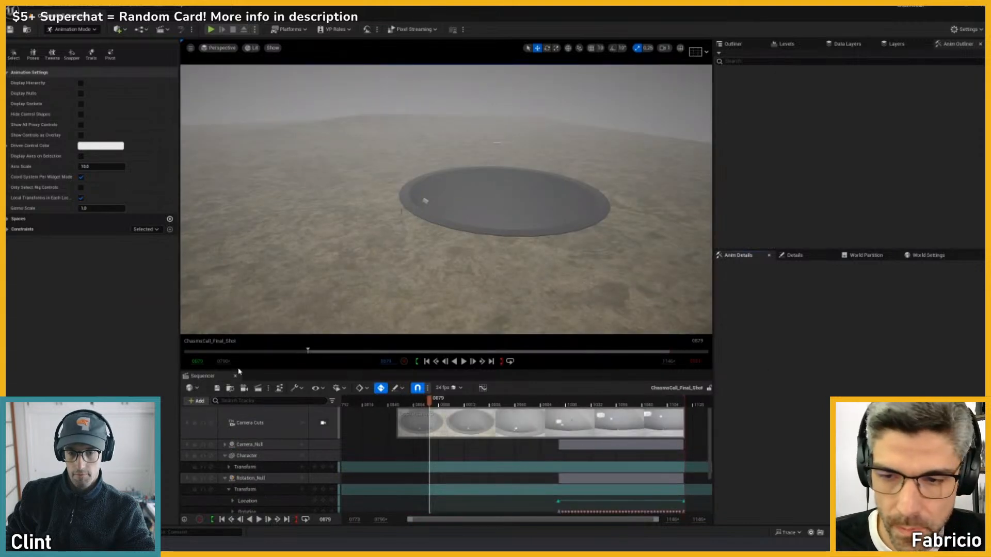
- Lock the viewport to the Camera Cuts in ChasmsCall_Final_Shot and place the playhead at frame 0879, the playback start
left_click_drag(436, 404, 507, 402)
left_click(323, 423)
left_click(430, 403)
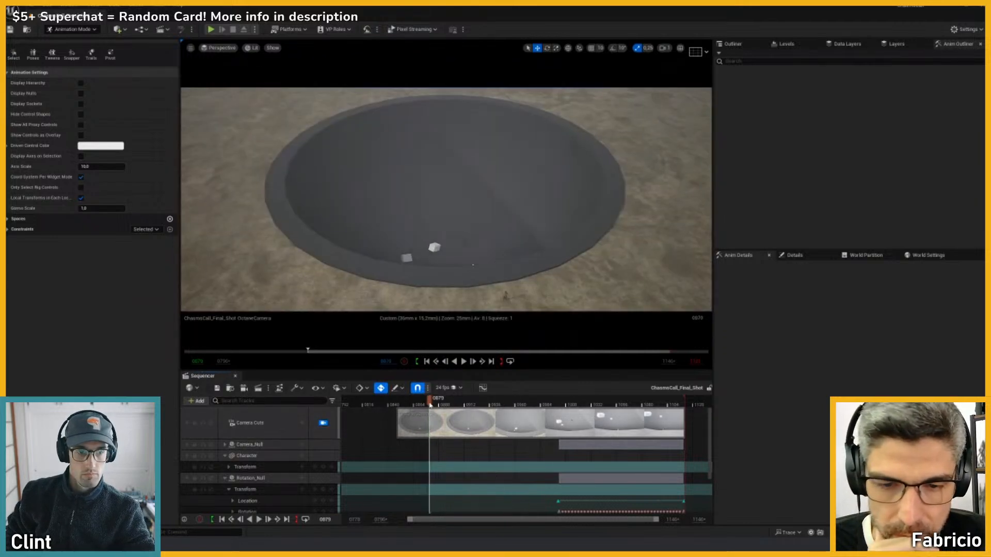
left_click_drag(429, 405, 431, 404)
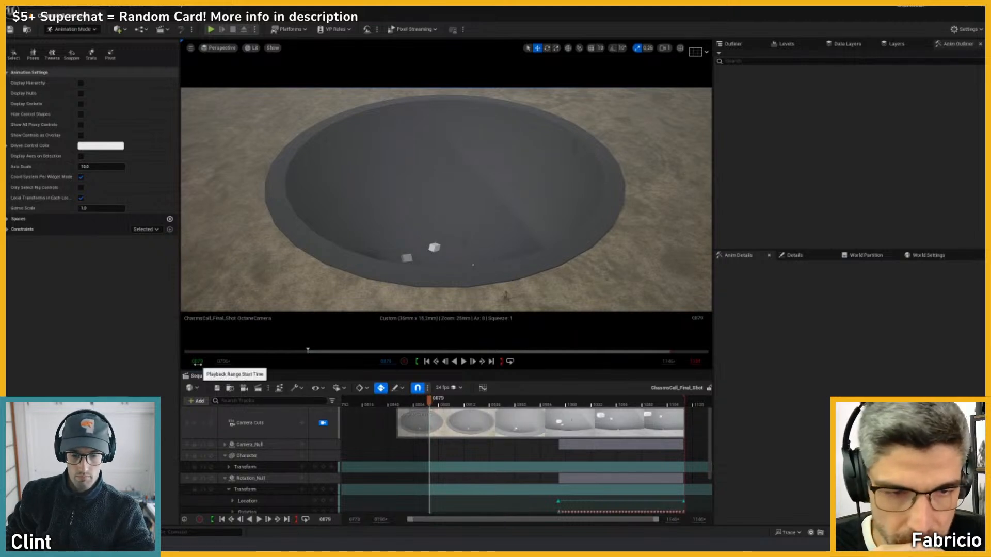
- Set the playback range end of ChasmsCall_Final_Shot to frame 1249
left_click(198, 362)
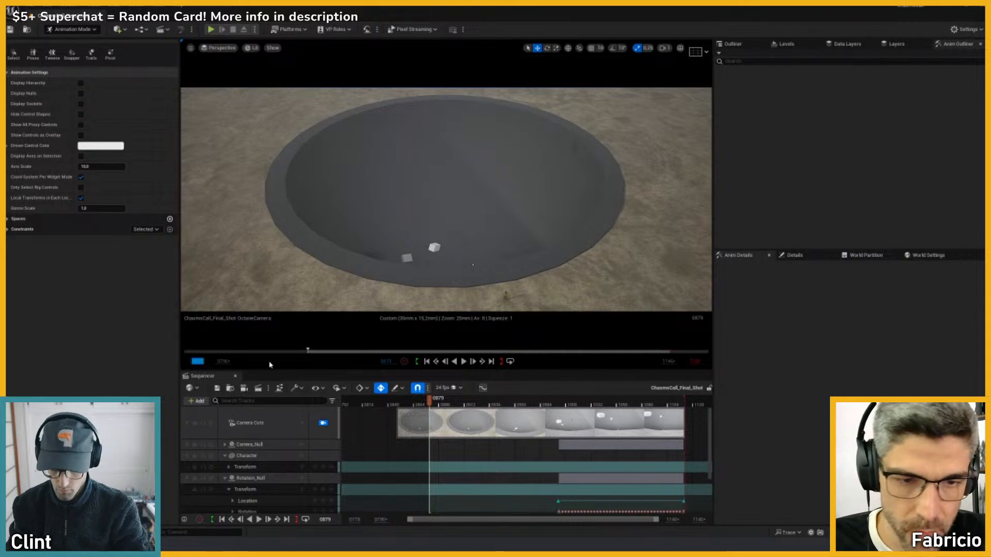
left_click(698, 362)
key("Return")
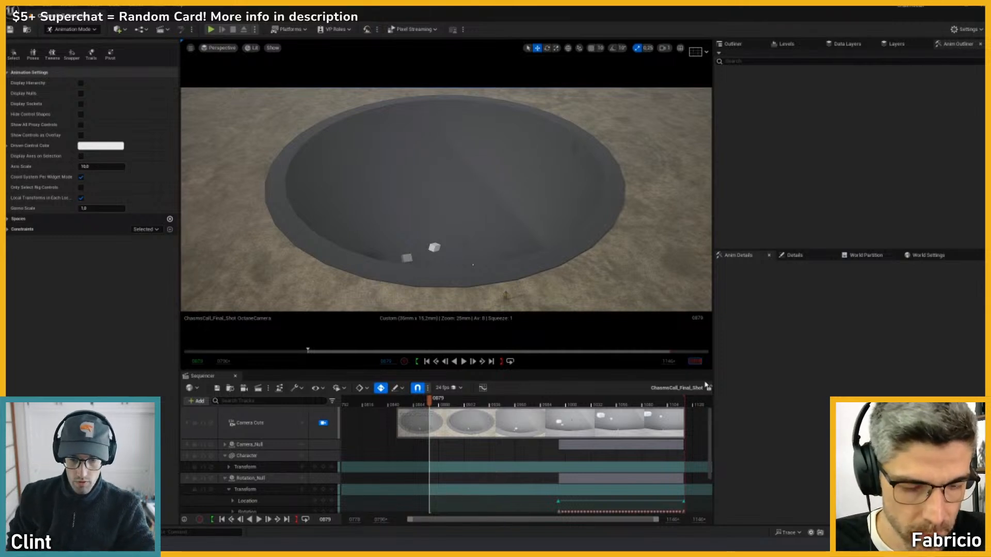
type("1249")
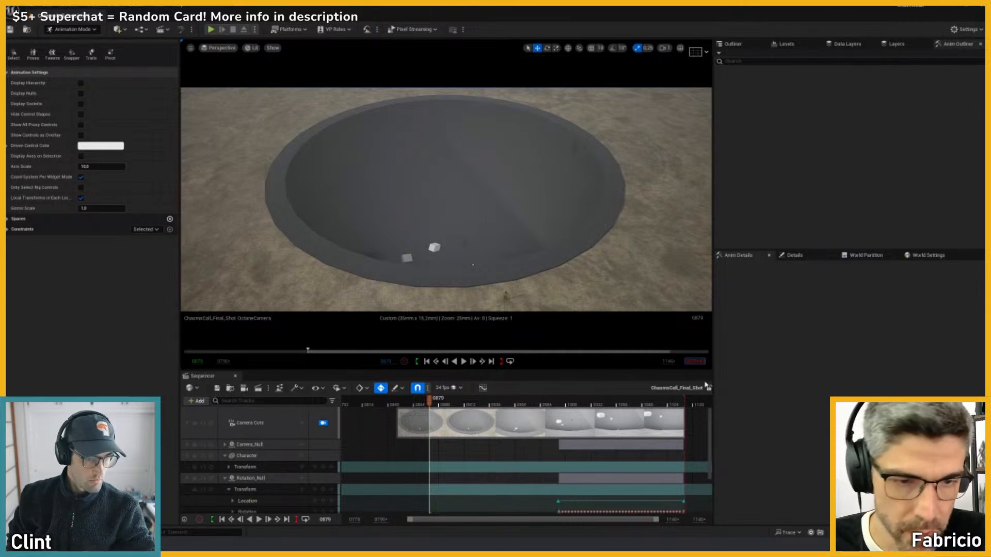
key("Return")
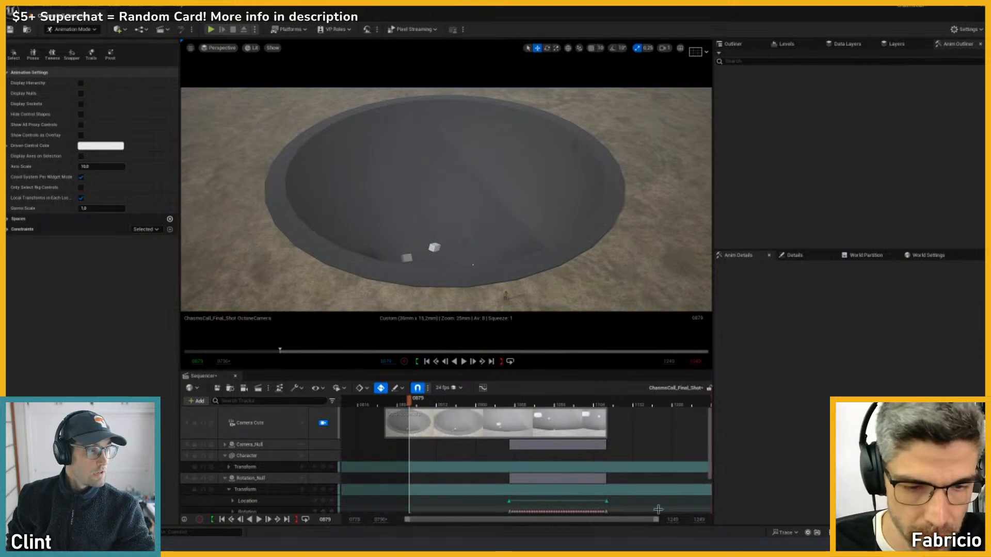
- Widen the Sequencer's working range, extend the Camera Cuts section's end just past the playback end, and save
left_click_drag(699, 520, 737, 520)
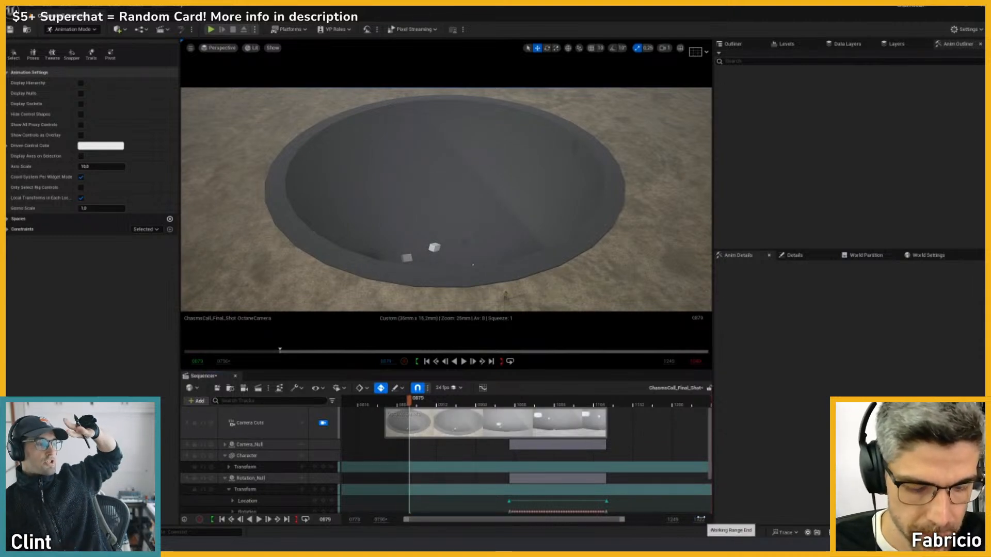
left_click_drag(624, 520, 705, 524)
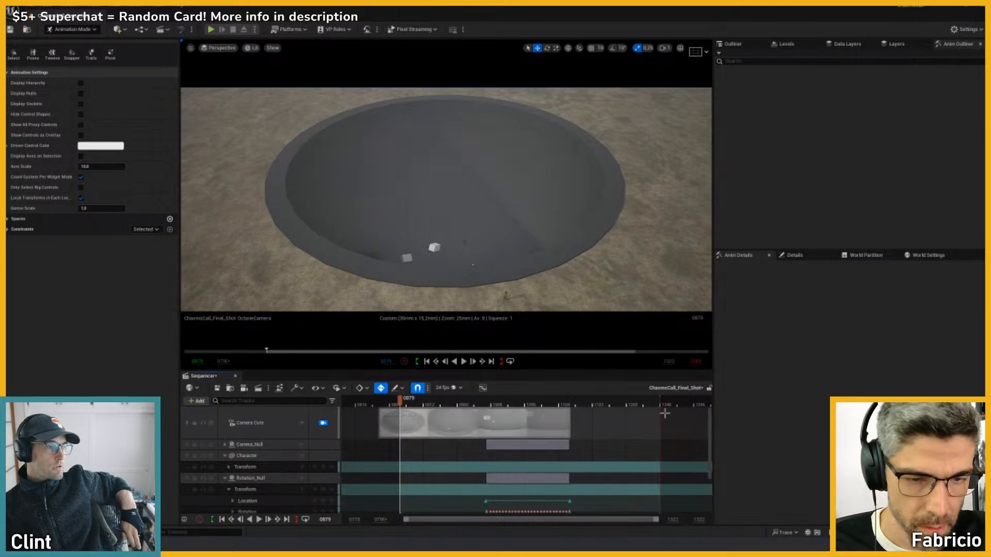
left_click_drag(572, 421, 674, 421)
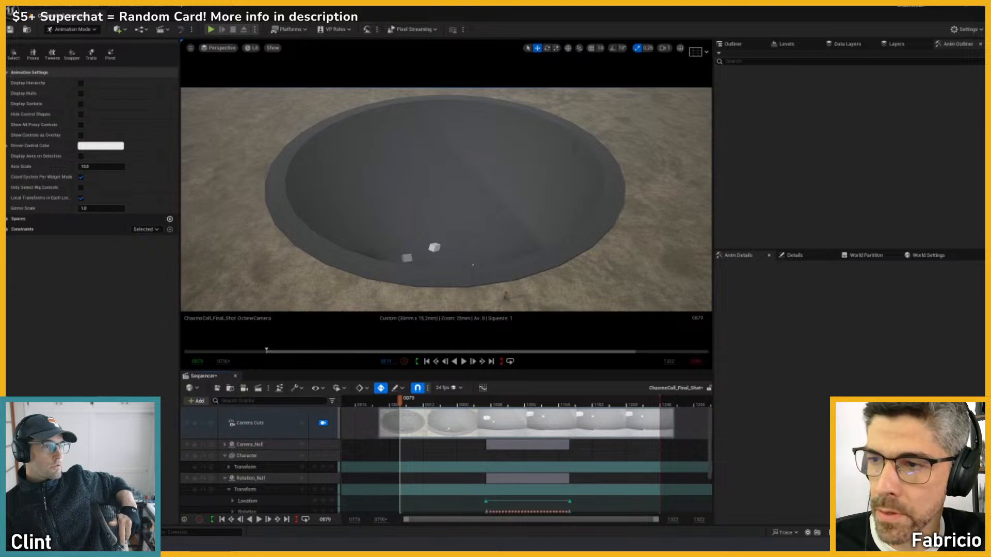
key("ctrl+s")
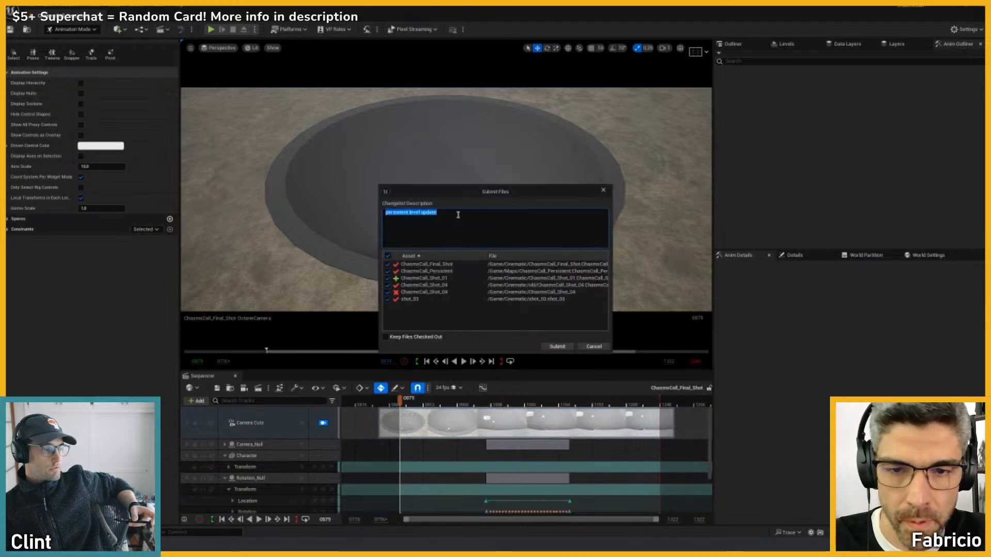
- Submit the changed cinematic and map files to revision control with the changelist description "cinematic update"
type("cinematic")
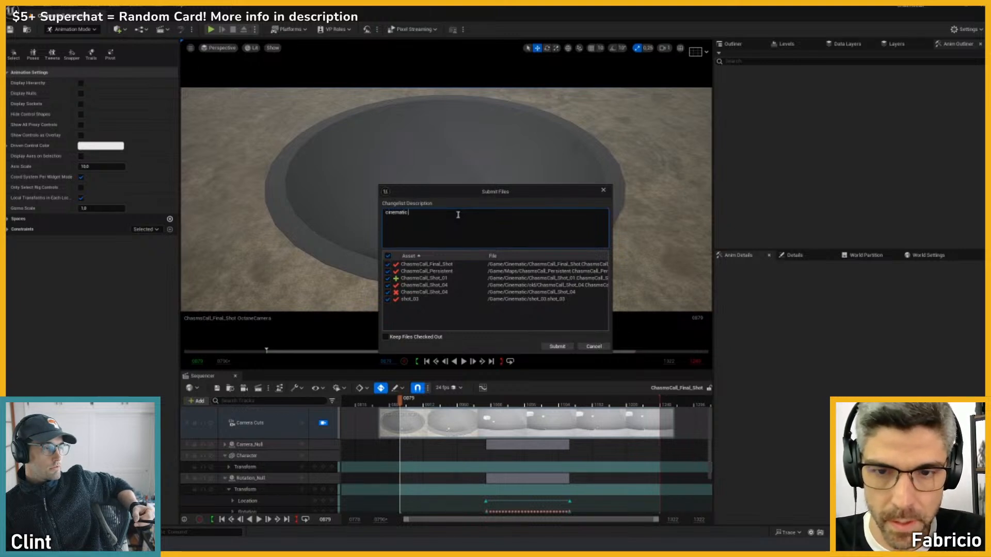
type(" update")
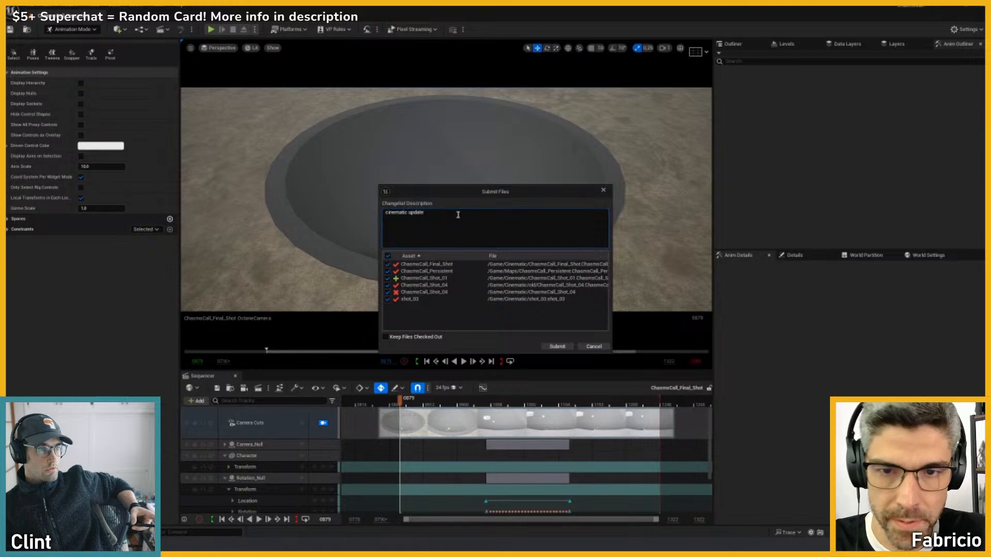
left_click(556, 346)
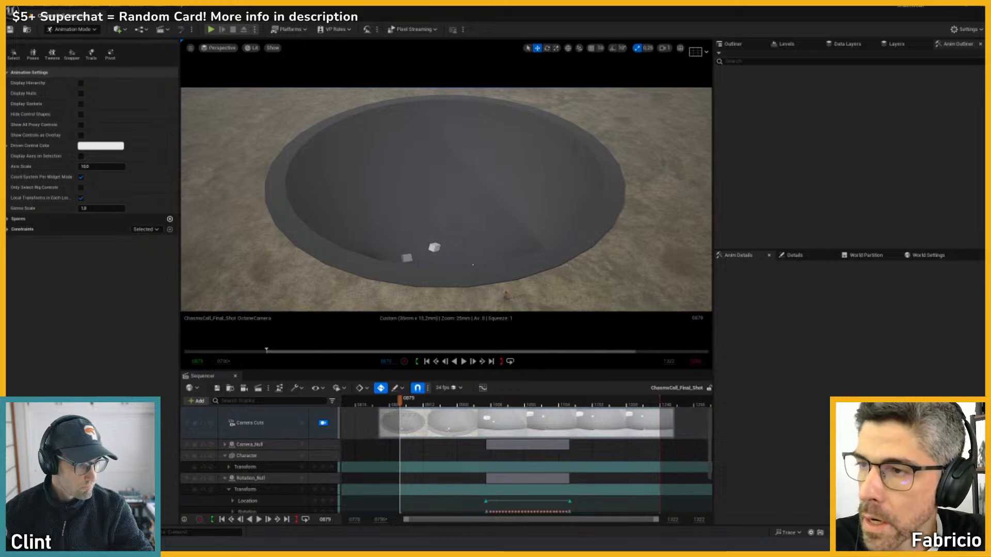
- Refresh the revision control status of the ChasmCall_Facility level in the Maps folder and move the Content Browser aside
key("alt+Tab")
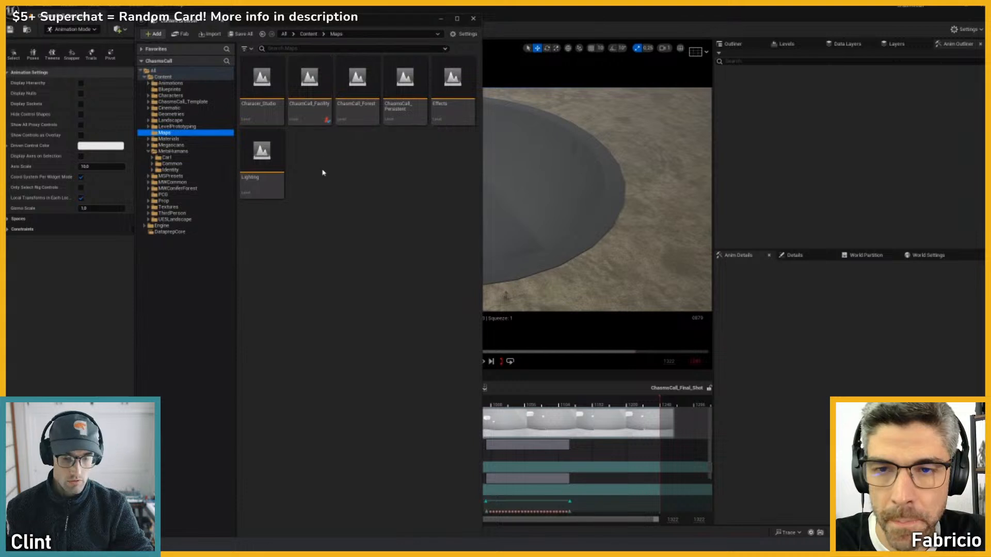
left_click_drag(364, 25, 990, 27)
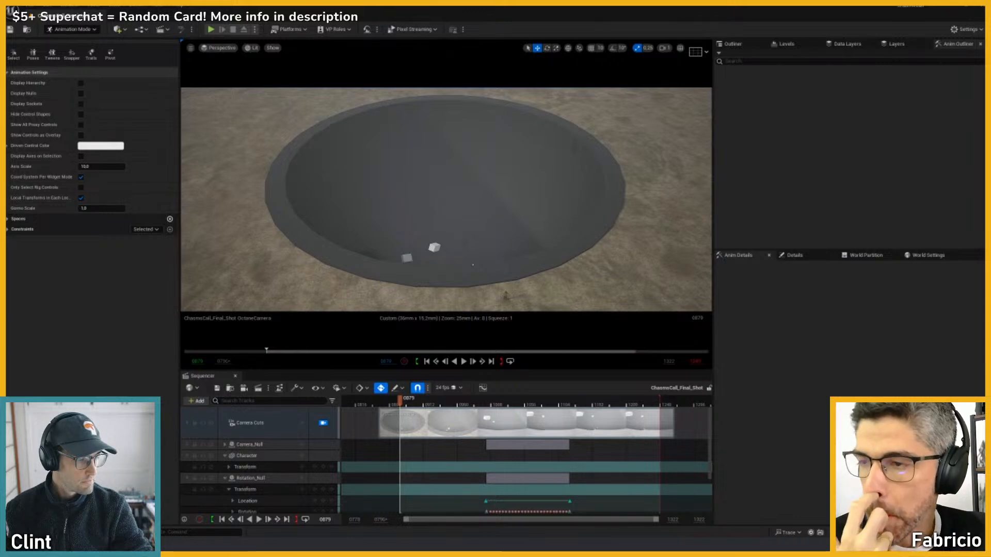
left_click_drag(428, 46, 398, 39)
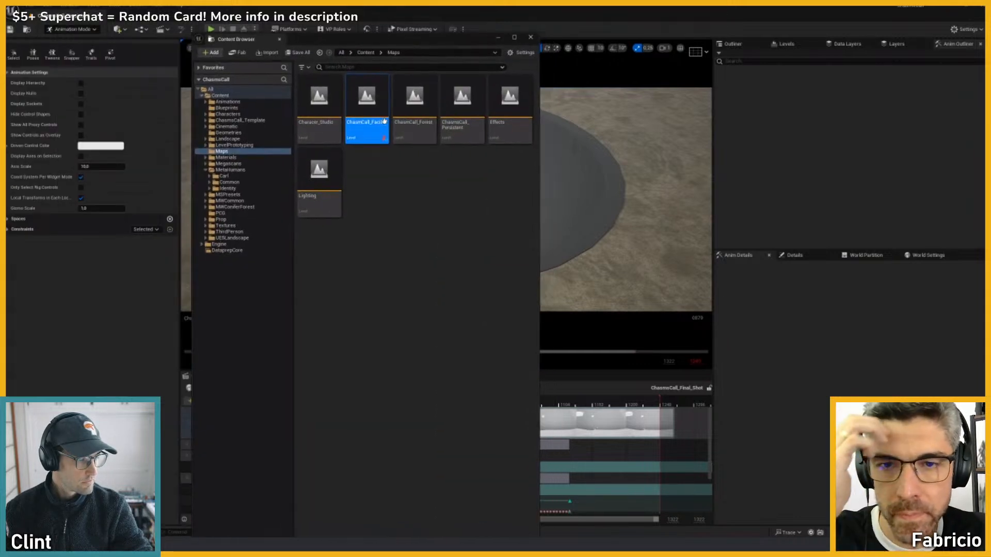
right_click(381, 121)
mouse_move(433, 295)
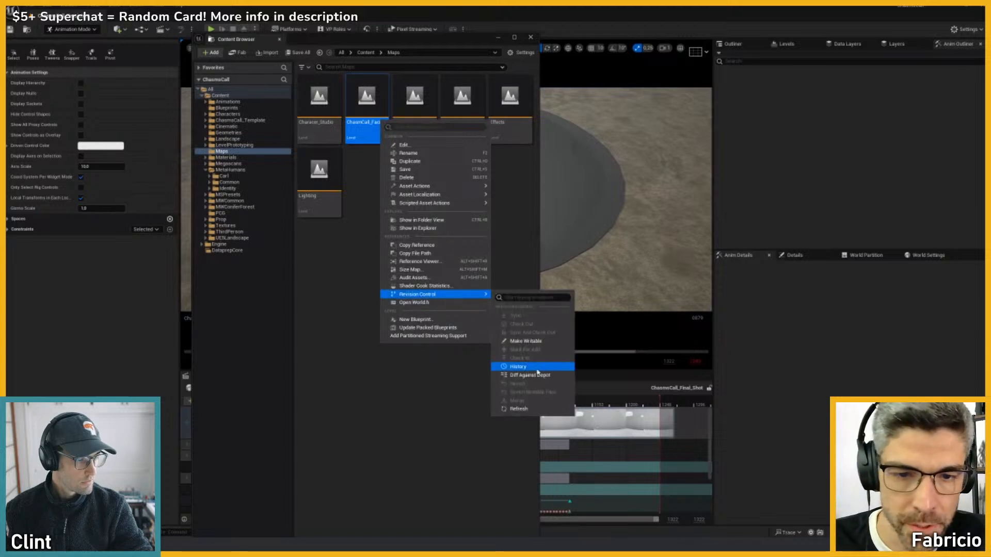
left_click(518, 410)
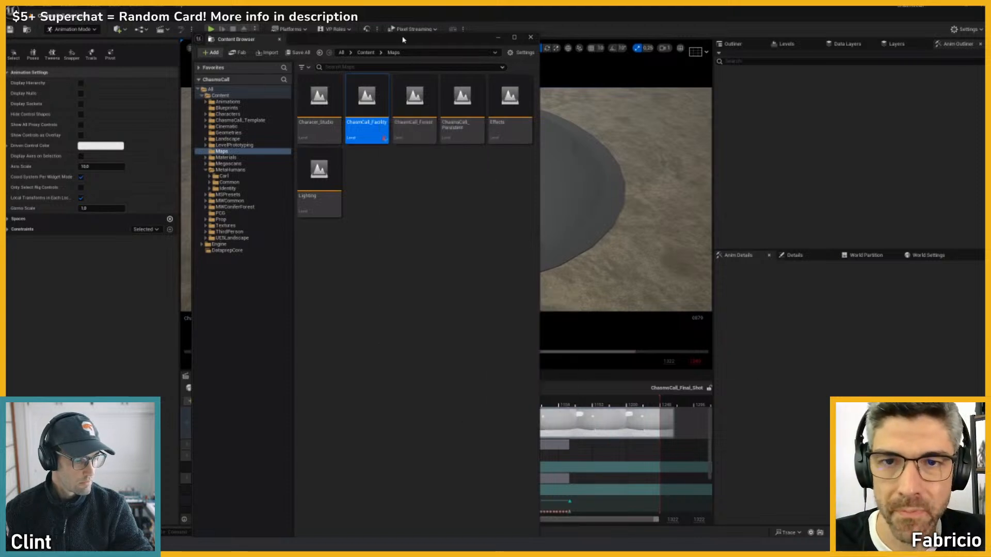
left_click_drag(403, 40, 386, 41)
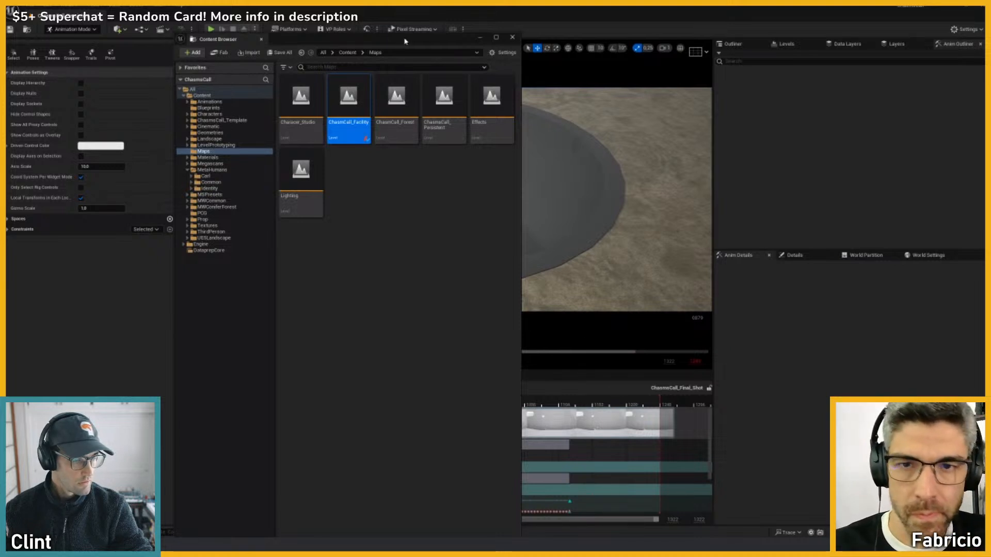
left_click_drag(414, 40, 0, 41)
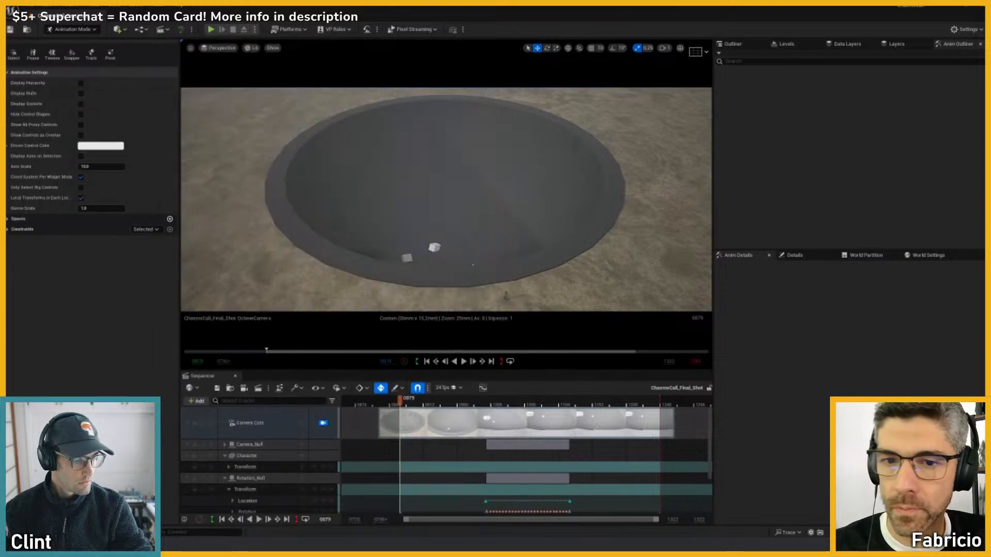
- Scrub through ChasmsCall_Final_Shot to review the camera's movement into the chasm
mouse_move(420, 404)
left_mouse_down()
mouse_move(472, 406)
mouse_move(408, 411)
left_mouse_up()
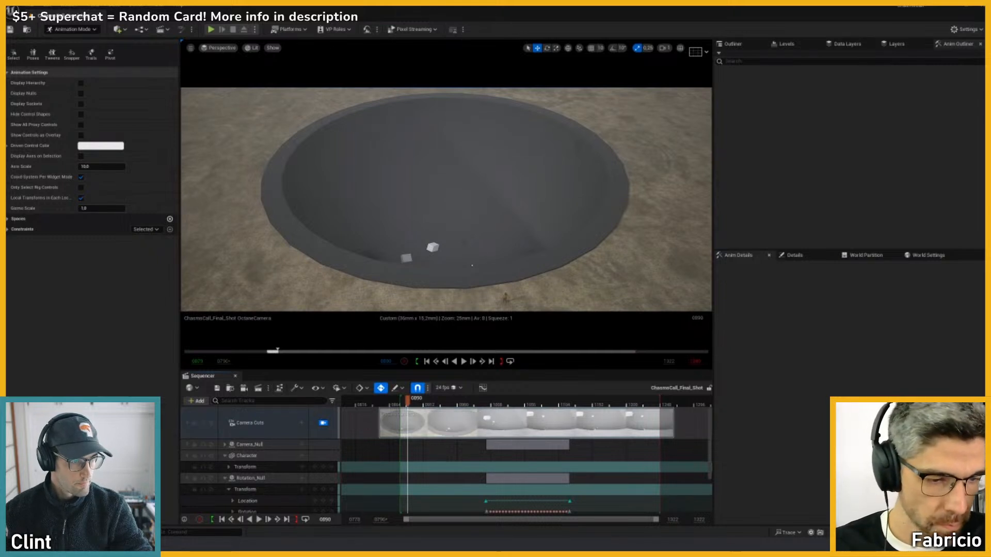
left_click_drag(433, 407, 522, 420)
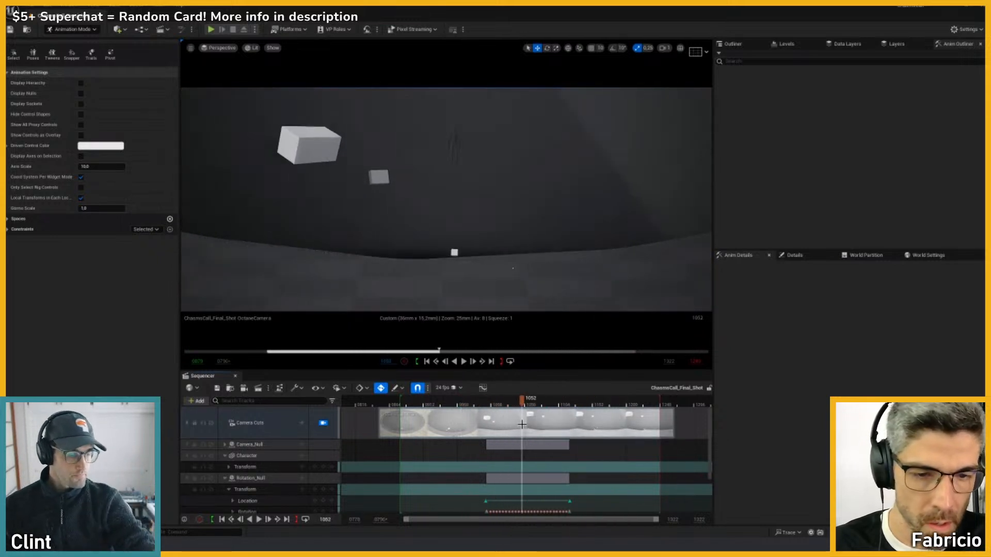
left_click_drag(672, 421, 474, 410)
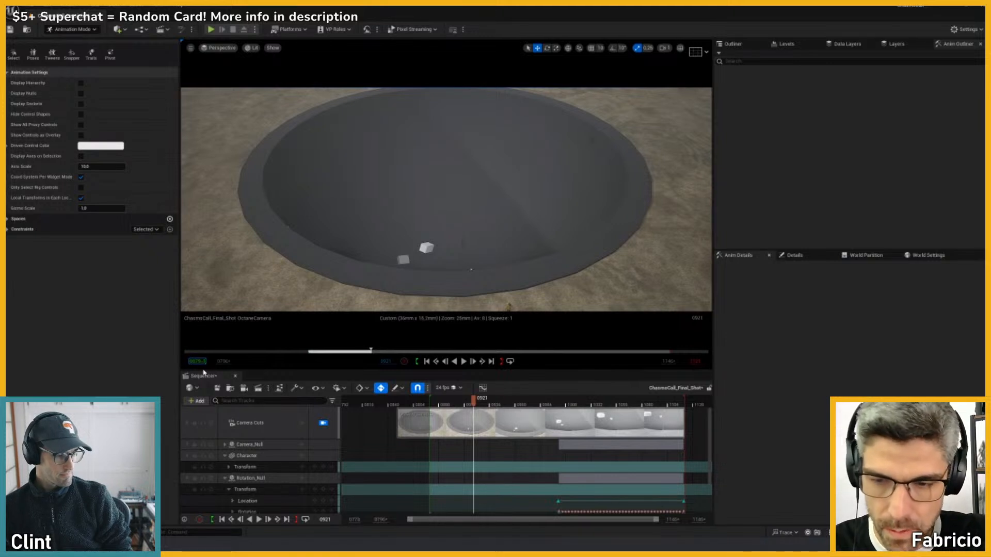
- Set the playback range start to frame 0509, and extend the Camera Cuts section and working range back beyond it
type("70")
key("Return")
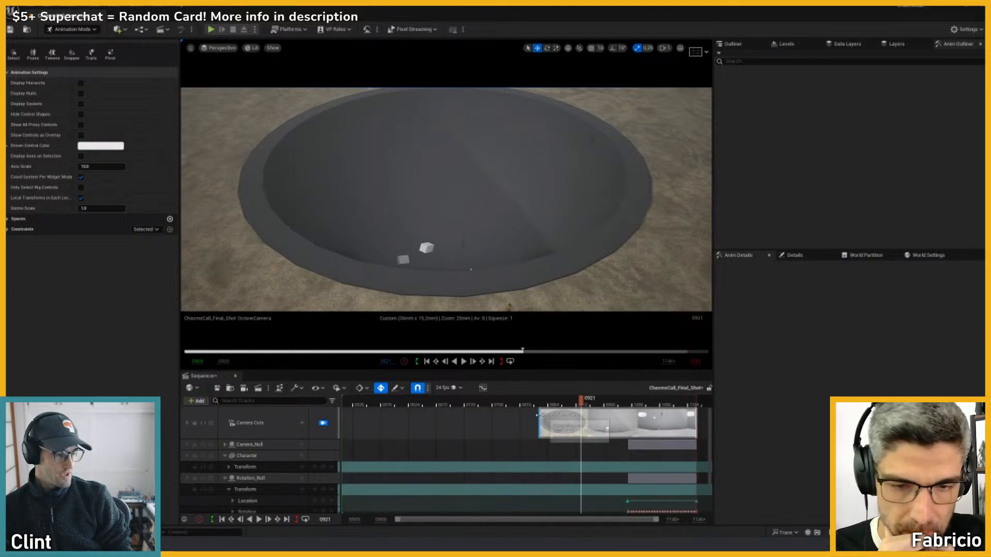
left_click_drag(540, 423, 335, 419)
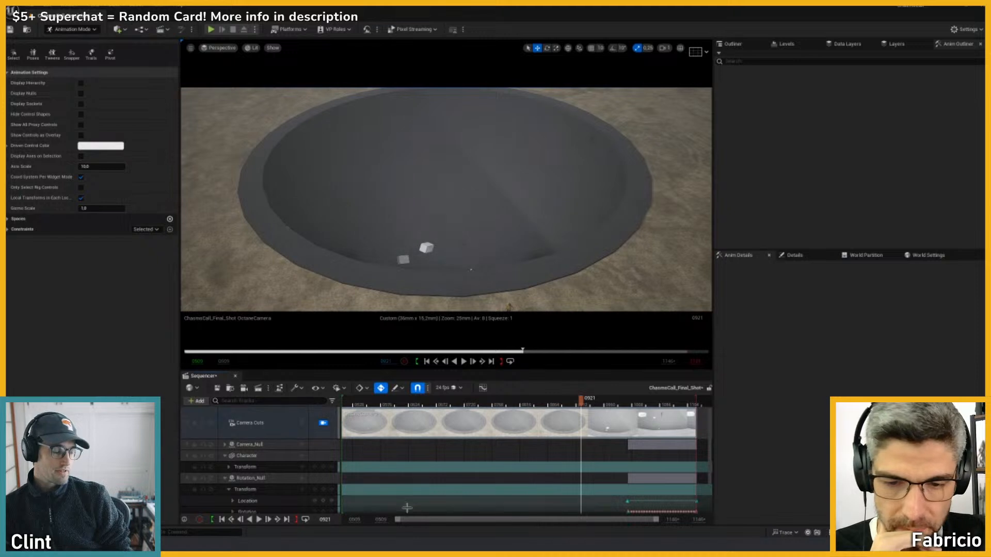
left_click_drag(355, 519, 341, 520)
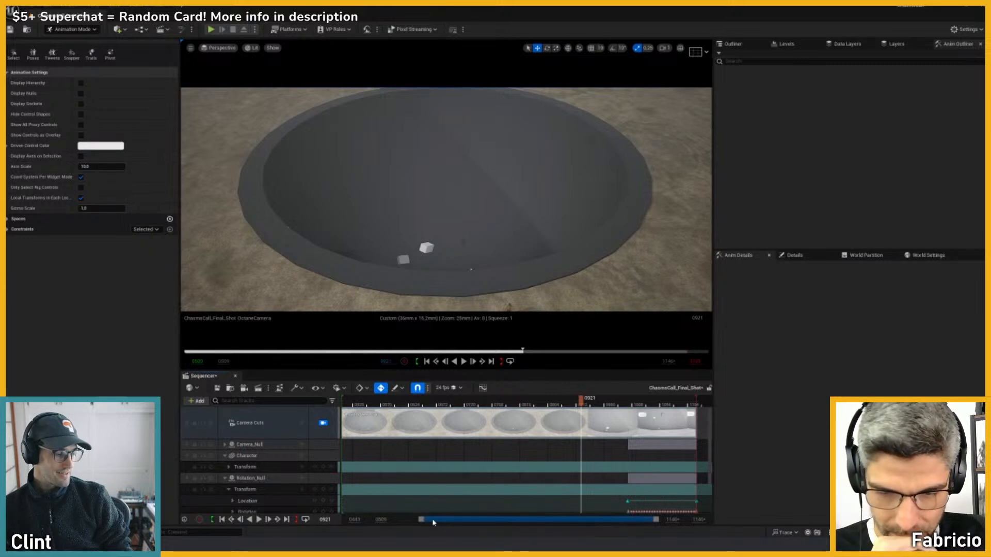
left_click_drag(433, 522, 374, 525)
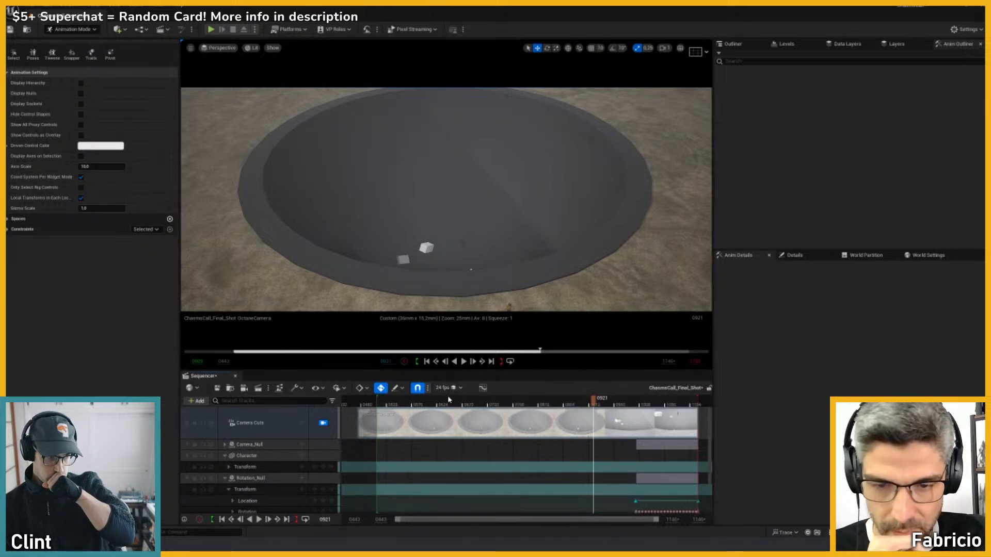
- Play the final shot from its new start and scrub to frame 0602 to review the camera move
mouse_move(397, 404)
left_mouse_down()
mouse_move(432, 406)
mouse_move(380, 406)
left_mouse_up()
key("space")
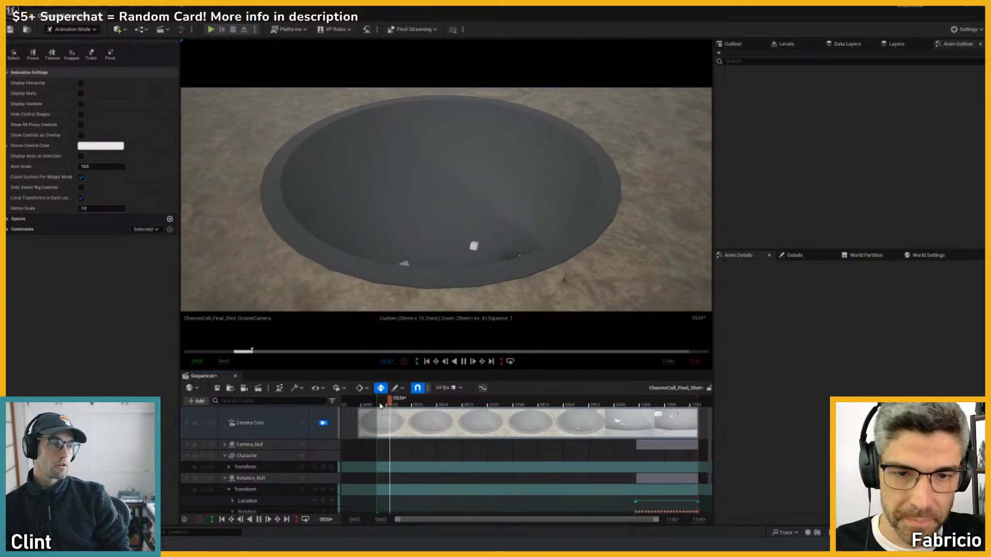
key("space")
left_click_drag(418, 403, 425, 404)
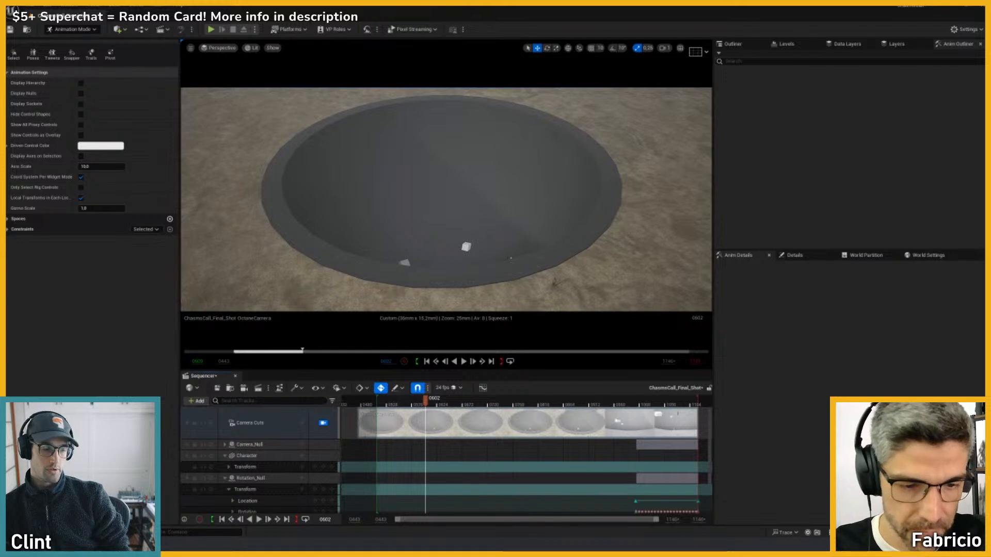
- Switch to the CC_animatic_v1 video and examine frame by frame where the intro animation credit shot cuts to the following shot
key("alt+Tab")
mouse_move(578, 374)
left_mouse_down()
mouse_move(539, 381)
mouse_move(562, 383)
left_mouse_up()
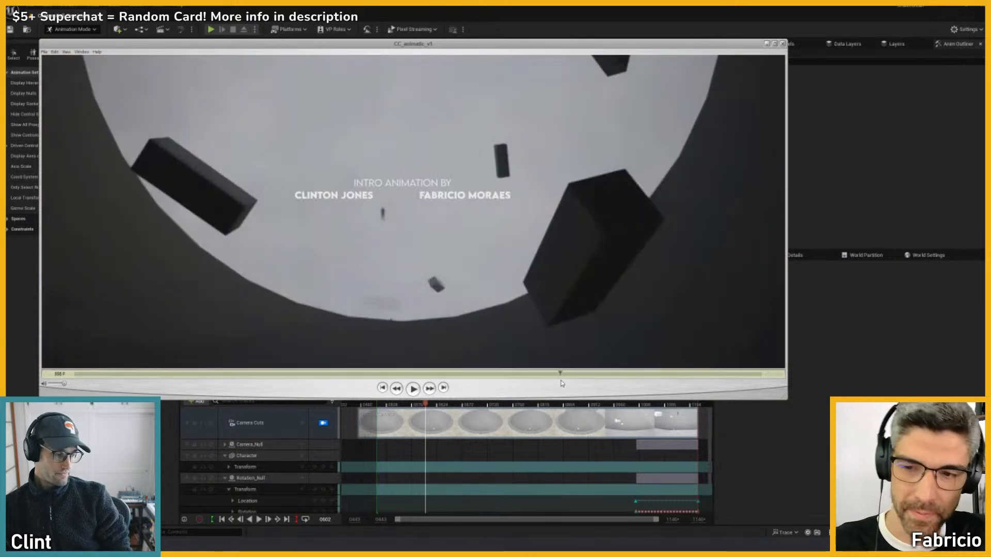
key("Right")
key("Left")
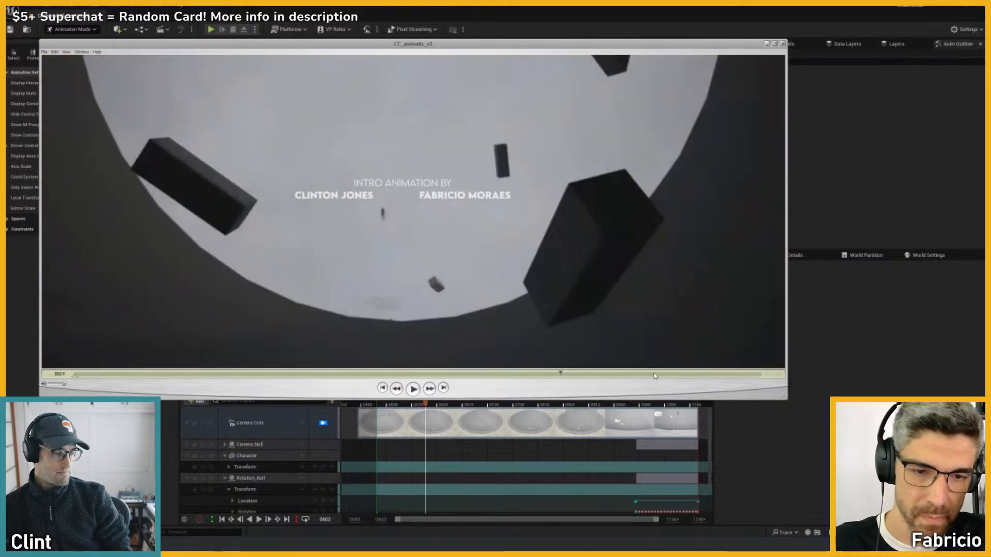
left_click_drag(657, 376, 562, 381)
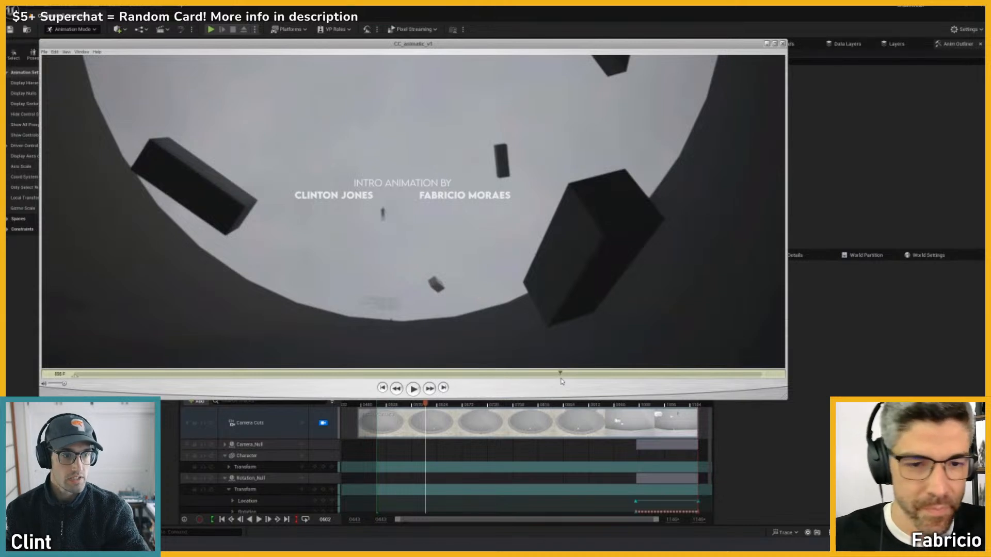
- Switch back to the Unreal Editor and scrub ChasmsCall_Final_Shot to compare its opening camera frames, stopping at frame 0702
left_click(768, 45)
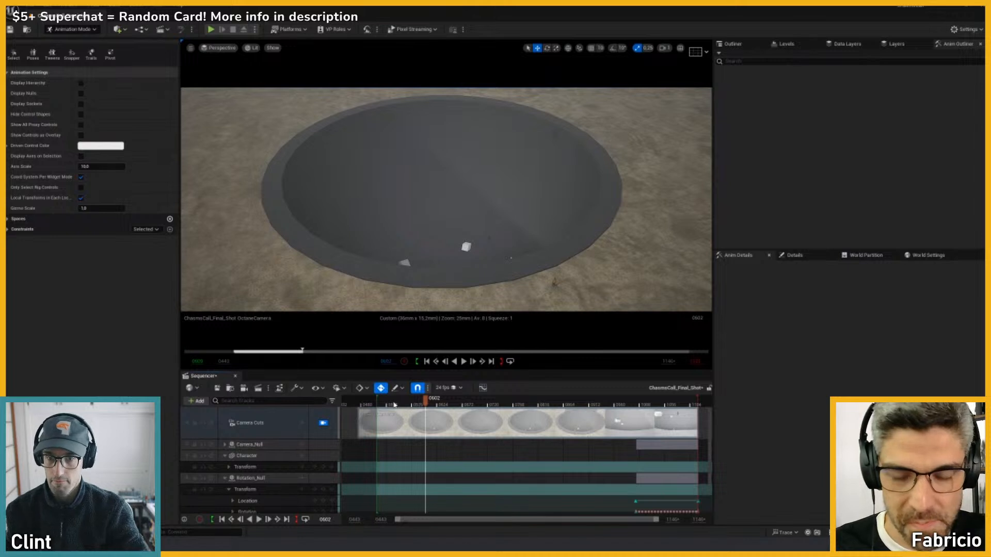
left_click_drag(394, 405, 388, 406)
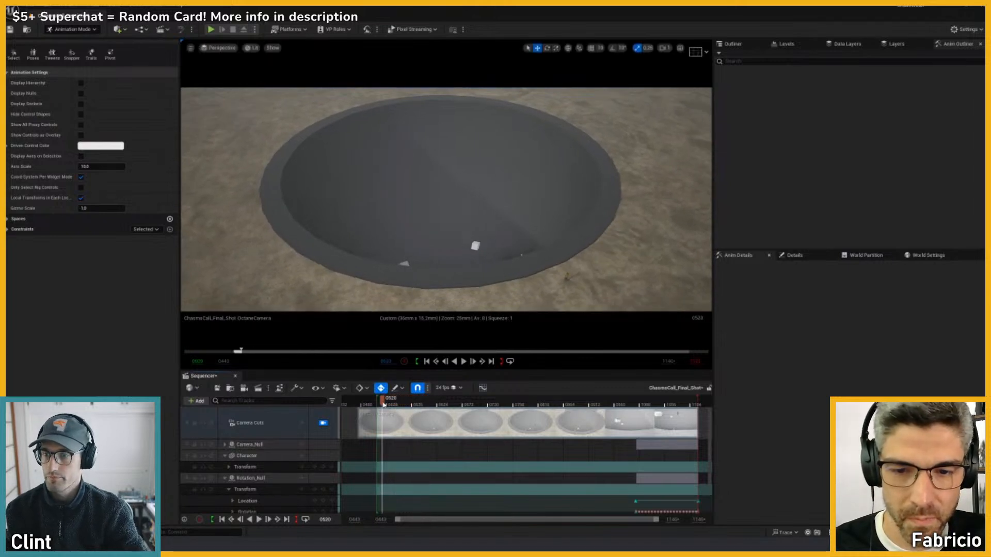
left_click(636, 401)
left_click_drag(636, 401, 533, 407)
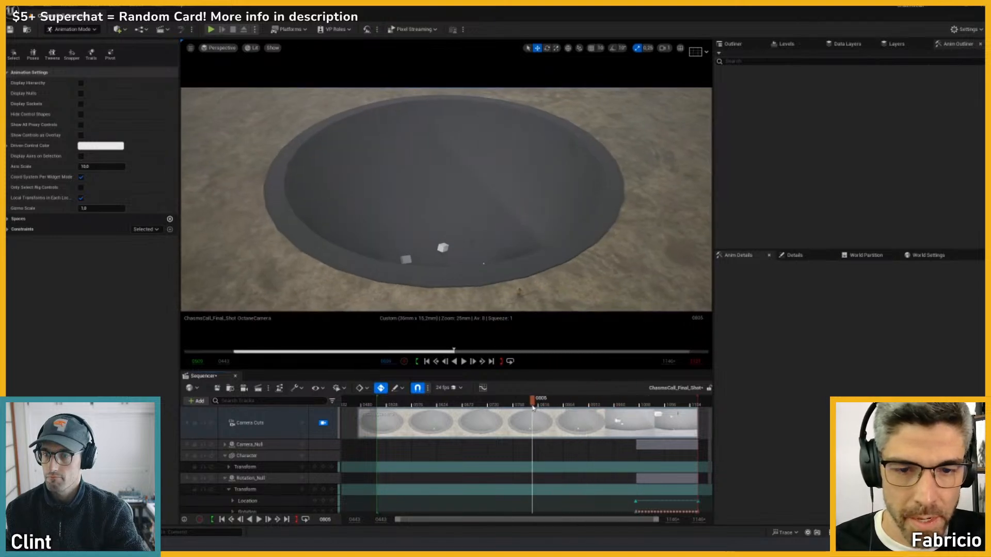
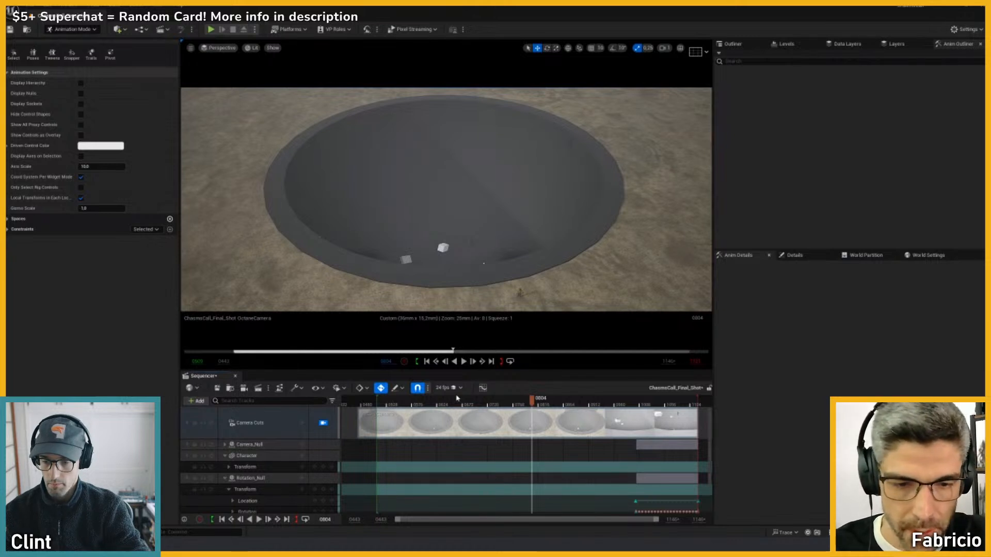
left_click_drag(532, 400, 478, 401)
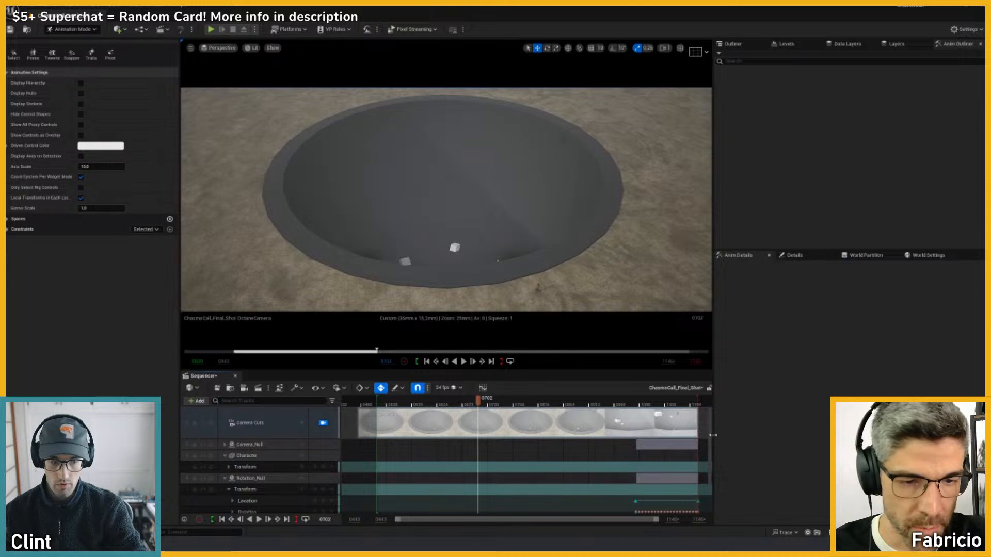
- Move the first Transform key of OctaneCamera back to the start of the playback range at frame 0509
scroll(568, 475, "down", 3)
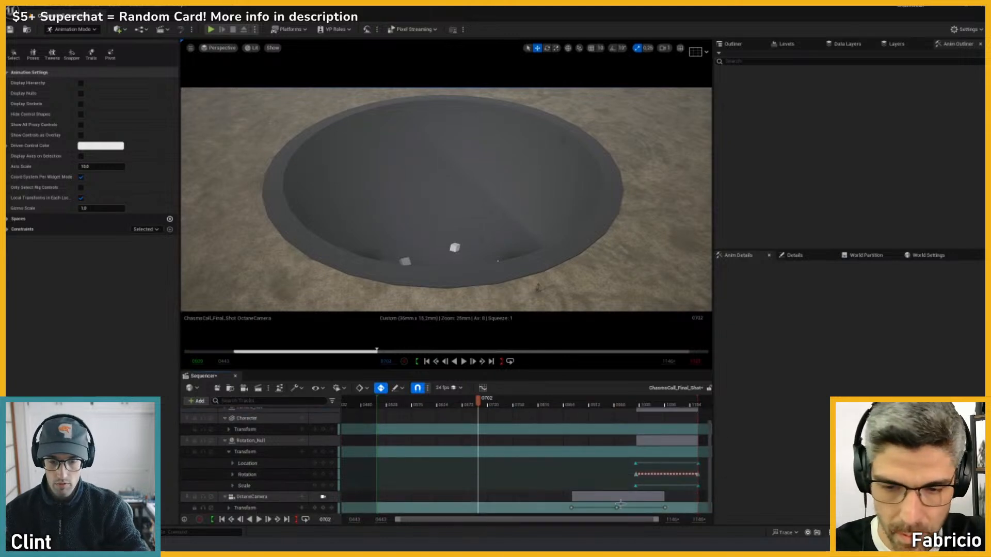
left_click(616, 401)
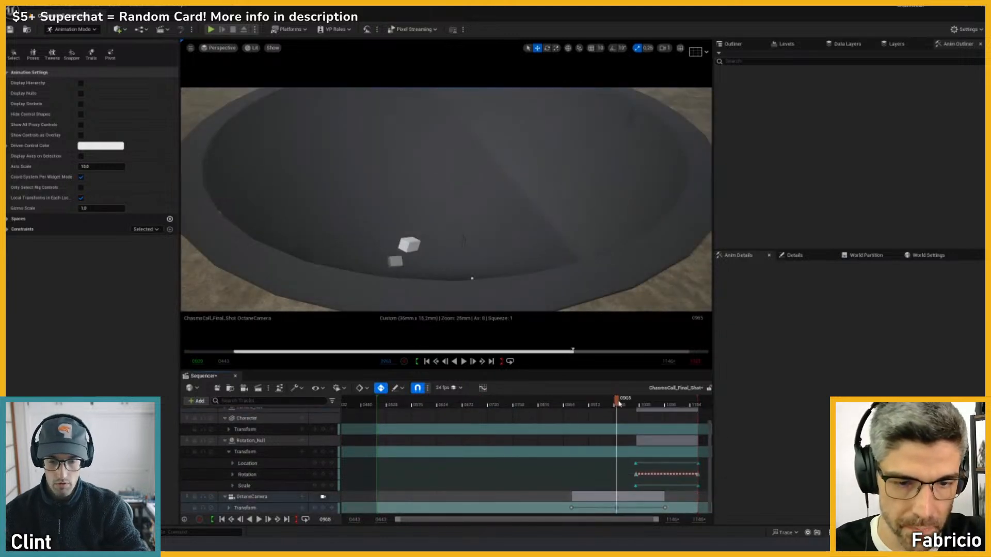
mouse_move(619, 403)
left_mouse_down()
mouse_move(662, 404)
mouse_move(605, 406)
left_mouse_up()
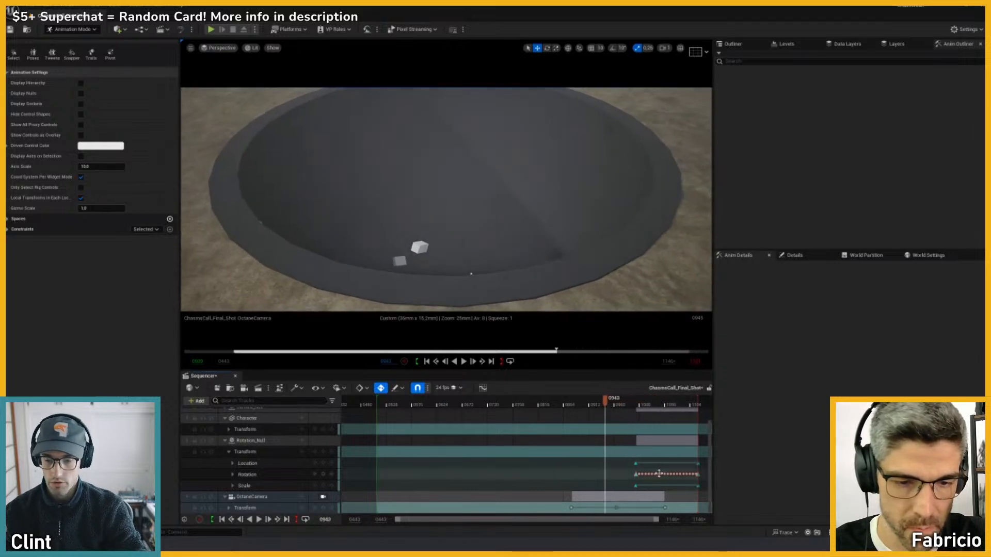
left_click_drag(573, 508, 381, 501)
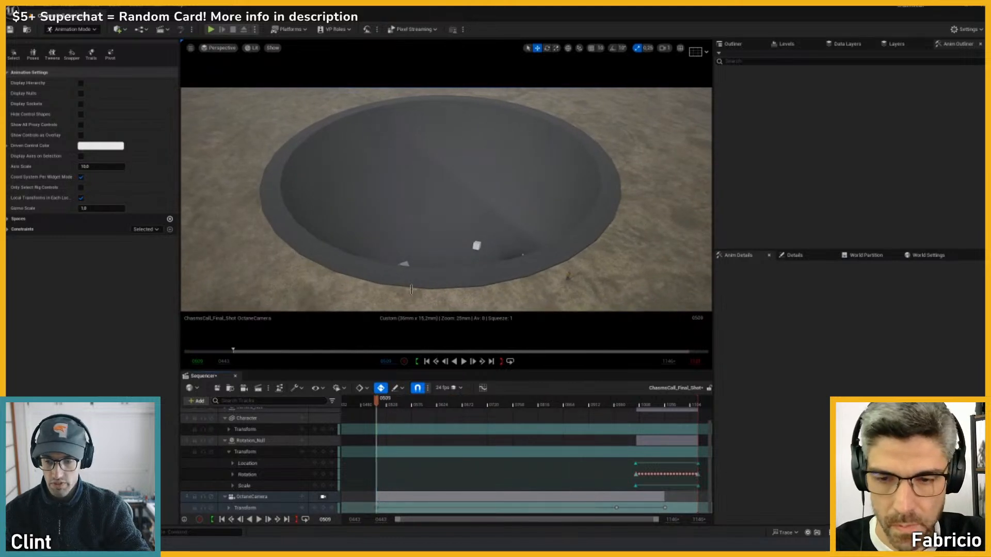
- Leave the camera view, select OctaneCamera beside the chasm and tilt it down toward the ground
key("shift+c")
right_click_drag(458, 174, 385, 161)
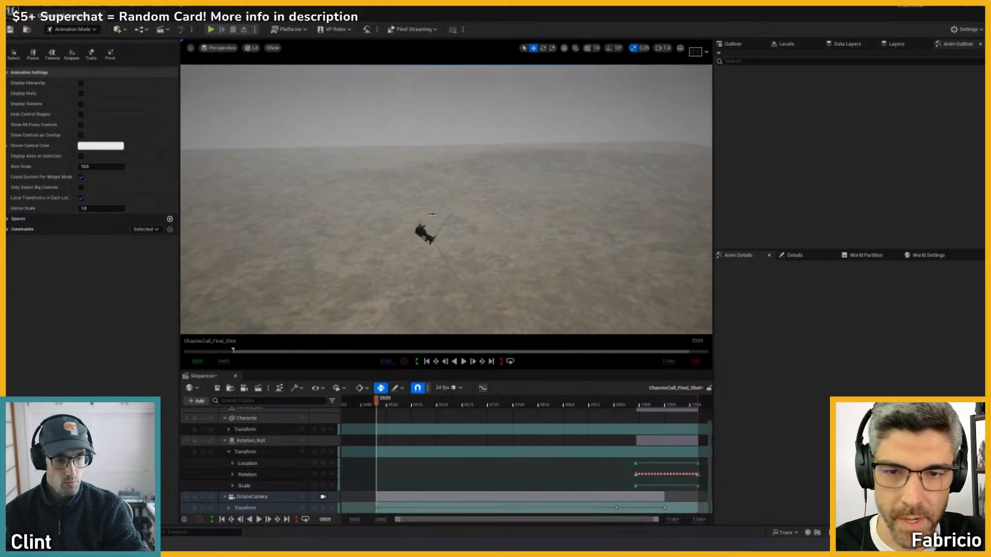
left_click(421, 231)
right_click_drag(513, 224, 535, 228)
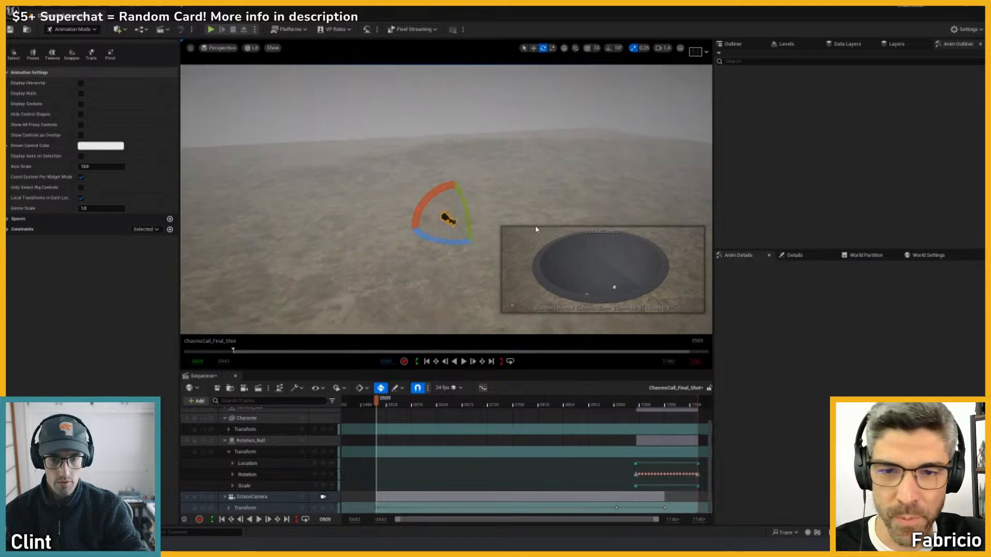
mouse_move(537, 148)
right_mouse_down()
mouse_move(575, 155)
mouse_move(531, 145)
right_mouse_up()
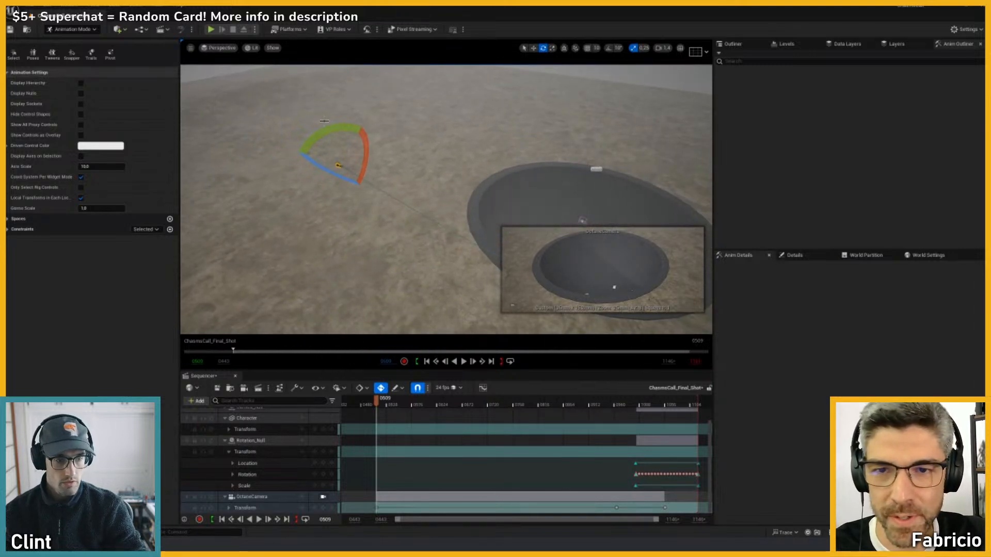
mouse_move(328, 127)
left_mouse_down()
mouse_move(381, 126)
mouse_move(332, 129)
mouse_move(345, 127)
left_mouse_up()
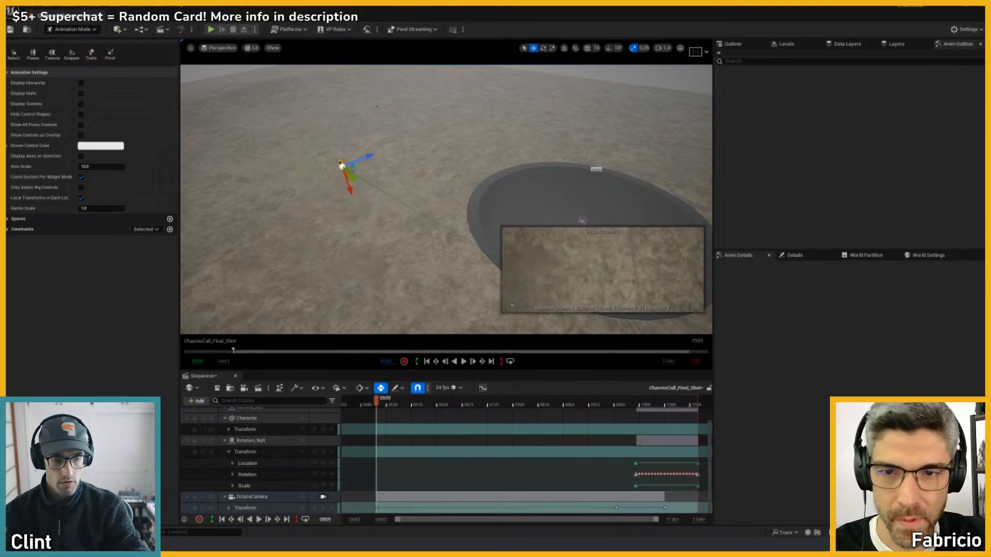
- Move OctaneCamera over and high above the chasm and adjust its tilt so it looks down into the shaft
left_click_drag(361, 158, 573, 75)
right_click_drag(556, 116, 518, 122)
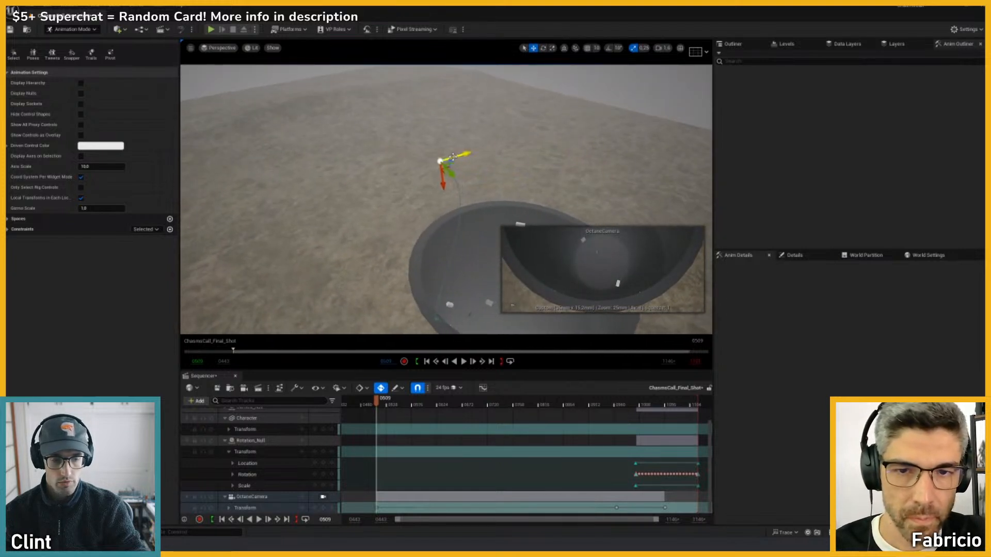
left_click_drag(452, 157, 474, 104)
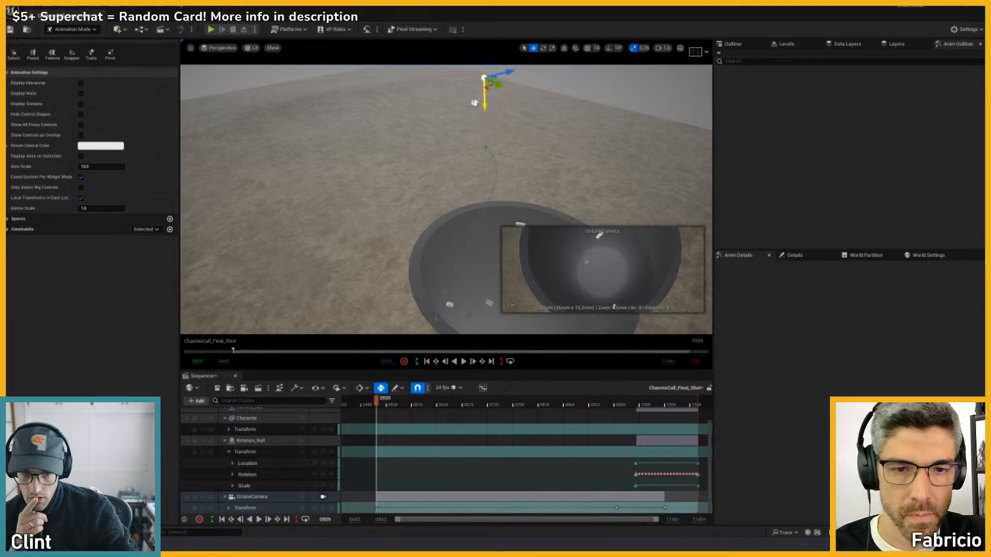
mouse_move(486, 130)
right_mouse_down()
mouse_move(482, 122)
mouse_move(501, 143)
right_mouse_up()
left_click_drag(453, 176, 448, 126)
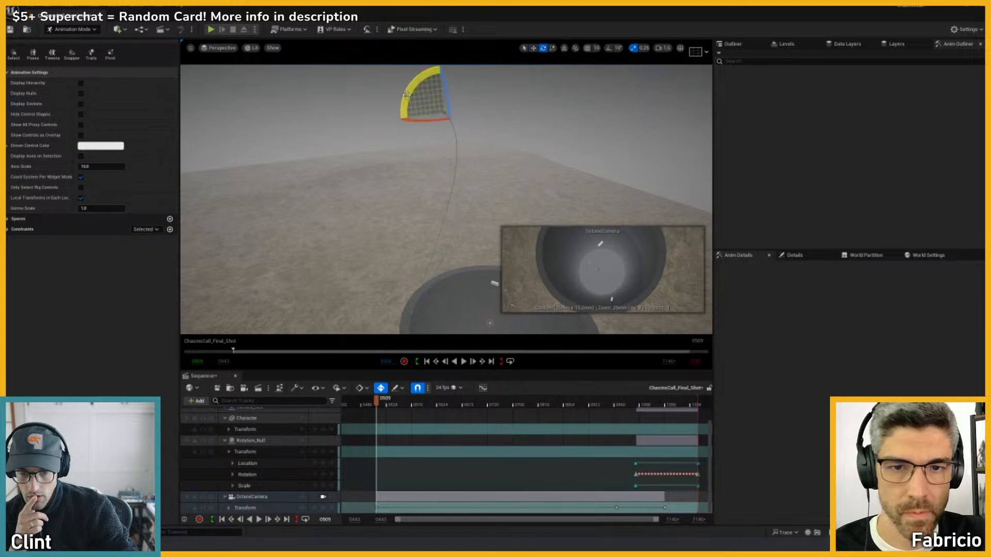
left_click_drag(407, 95, 405, 101)
right_click_drag(450, 117, 454, 138)
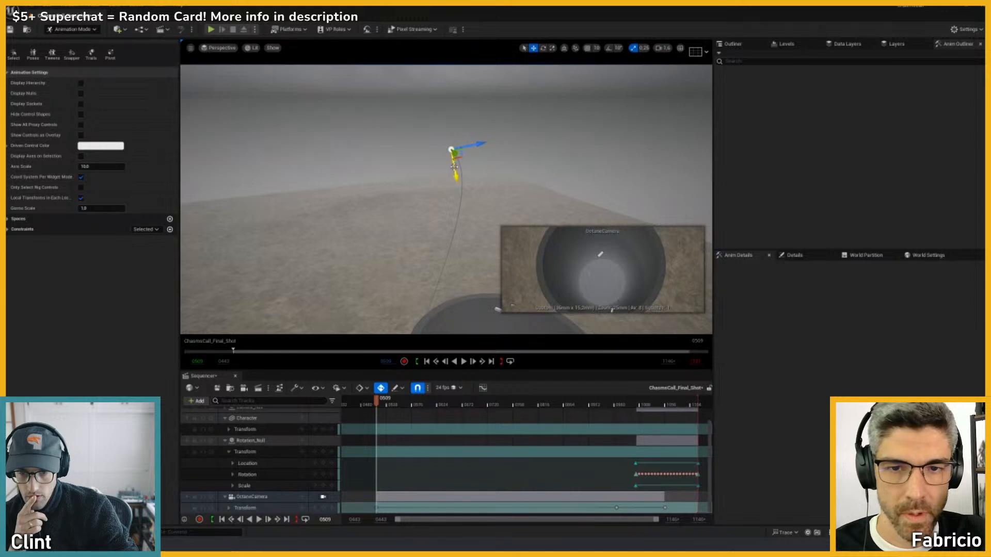
left_click_drag(454, 167, 445, 141)
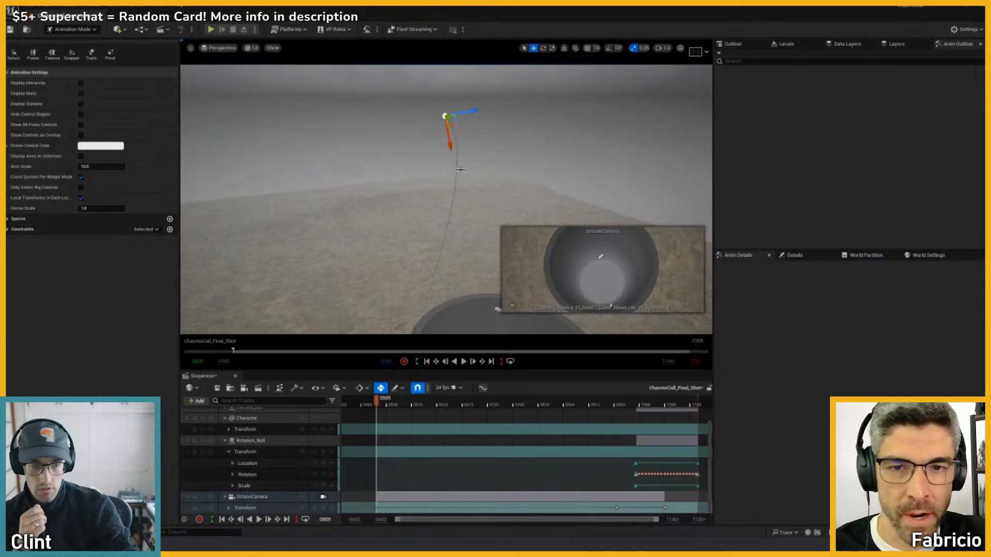
right_click_drag(457, 151, 455, 152)
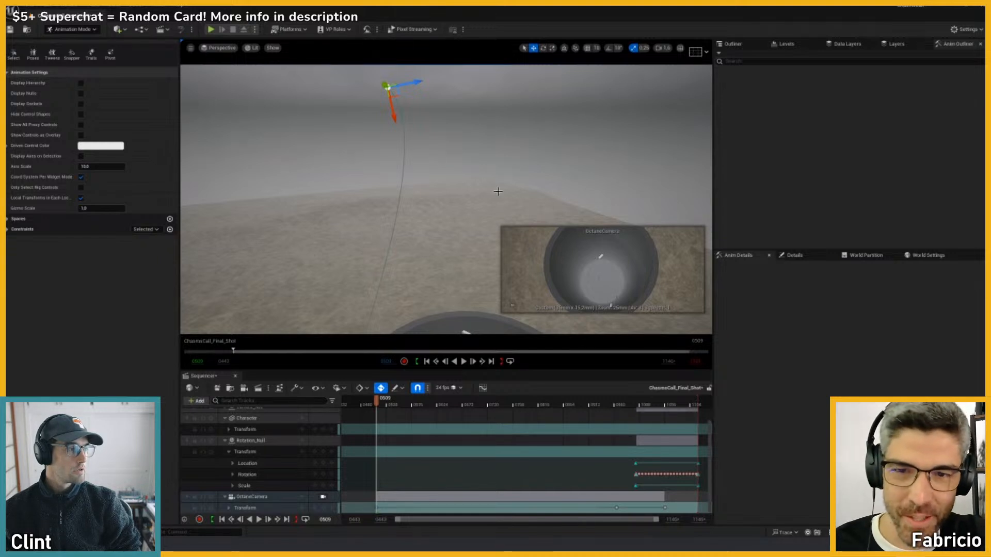
- Play the final shot through OctaneCamera from frame 0509 to check the new opening move, pausing at frame 0736
key("shift+c")
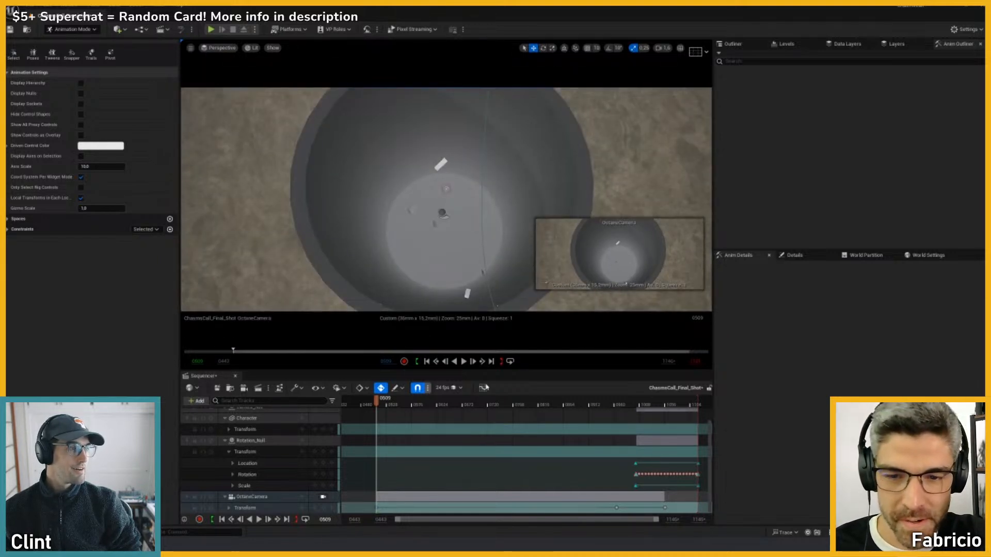
left_click(464, 362)
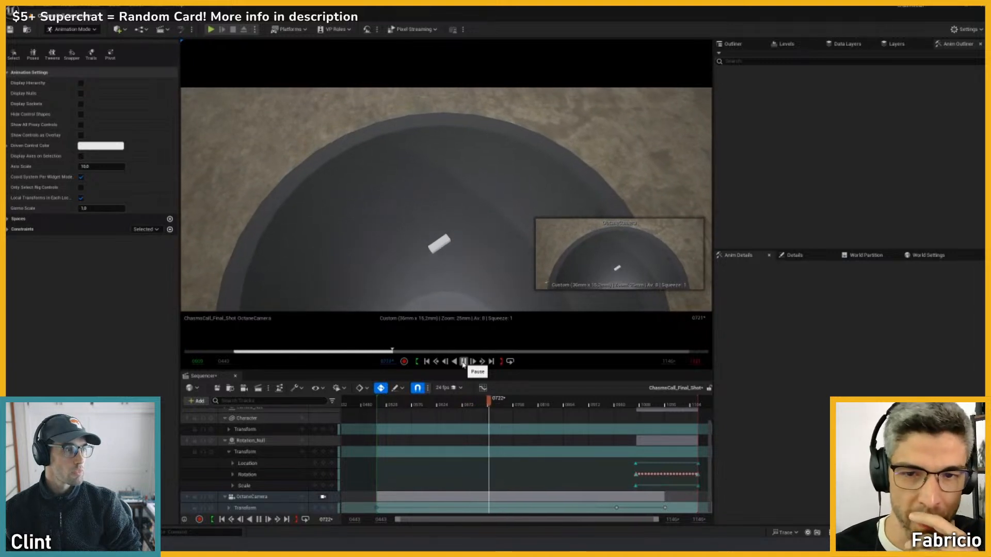
left_click(463, 362)
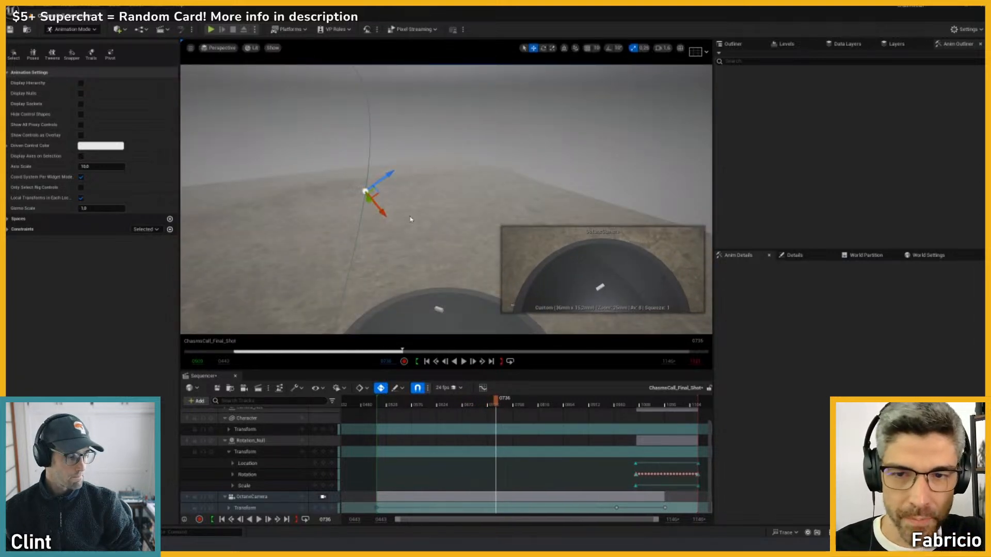
- Scrub and play the final shot up to frame 0819 from outside the camera to examine its trajectory over the chasm
right_click_drag(411, 219, 419, 237)
key("s")
scroll(419, 237, "up", 1)
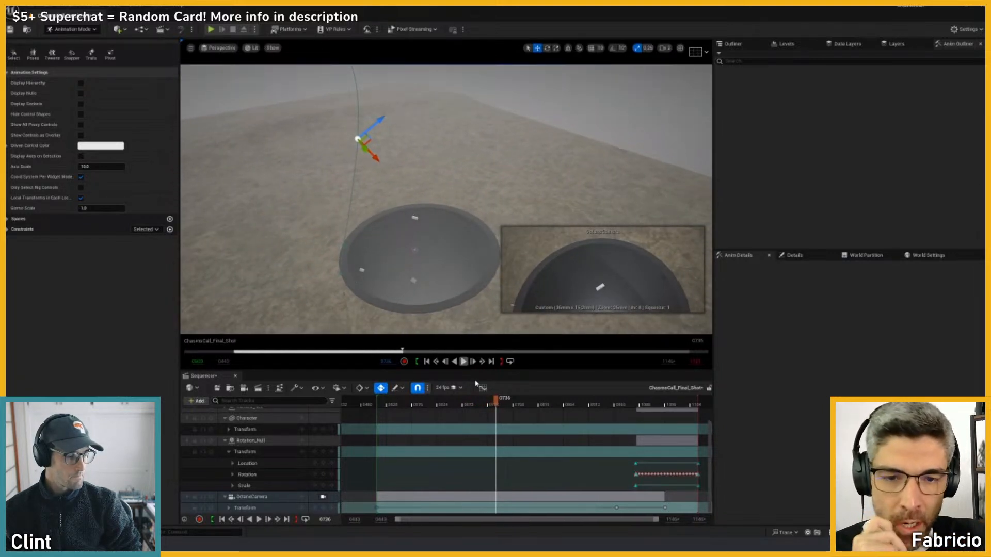
mouse_move(495, 401)
left_mouse_down()
mouse_move(482, 402)
mouse_move(502, 404)
left_mouse_up()
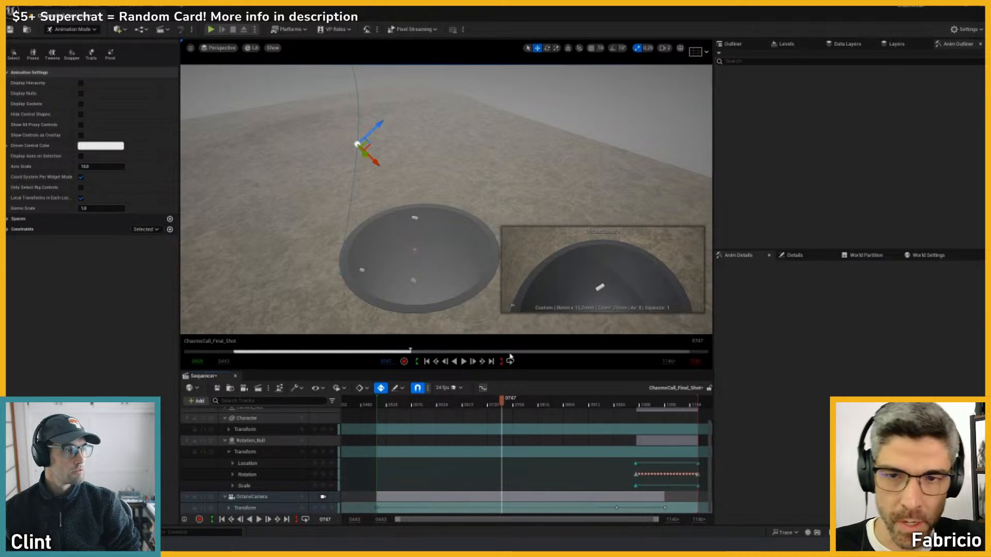
left_click_drag(505, 404, 394, 406)
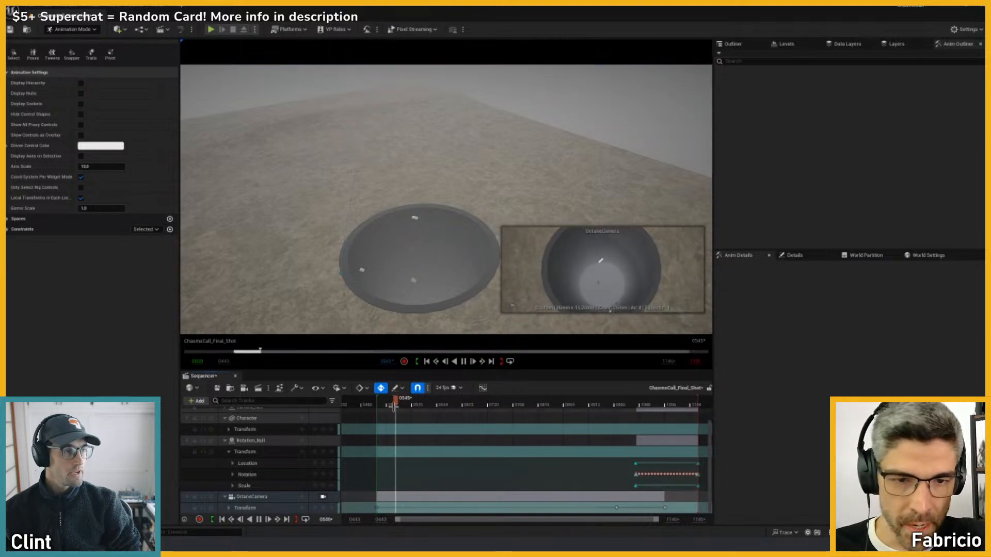
left_click_drag(486, 405, 507, 406)
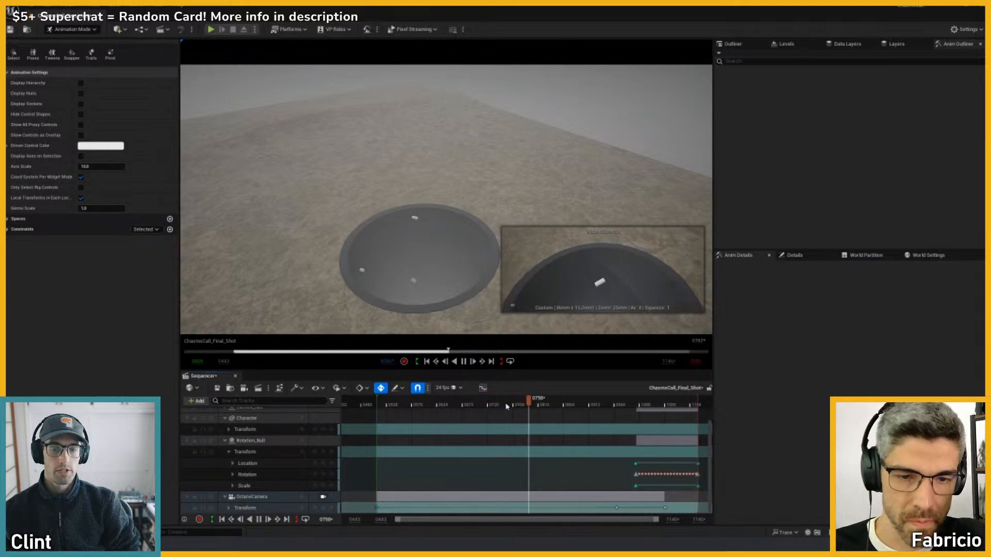
key("space")
- Replay the shot from near its start and scrub to frame 0779, examining the whole camera path down to the chasm
left_click_drag(420, 200, 412, 171, "alt")
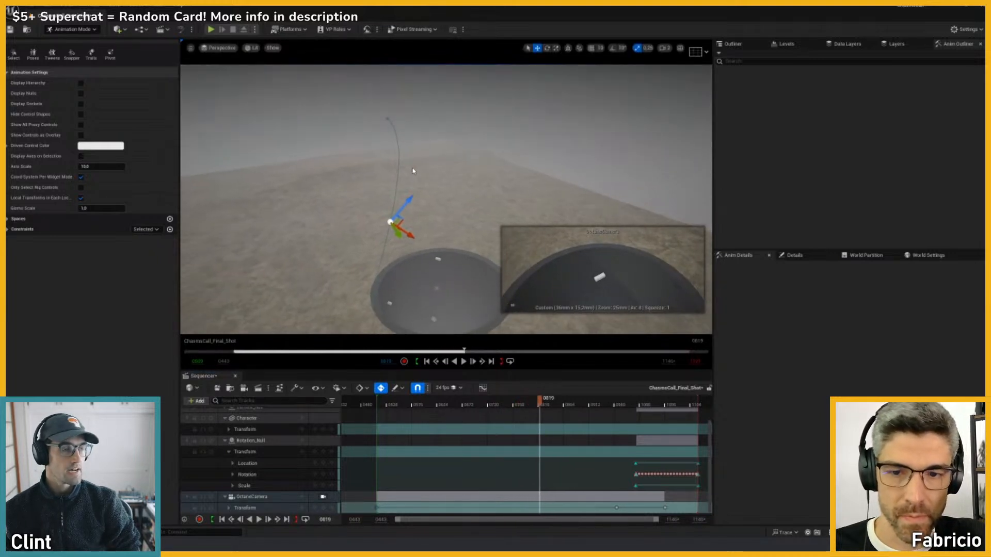
left_click(387, 404)
key("space")
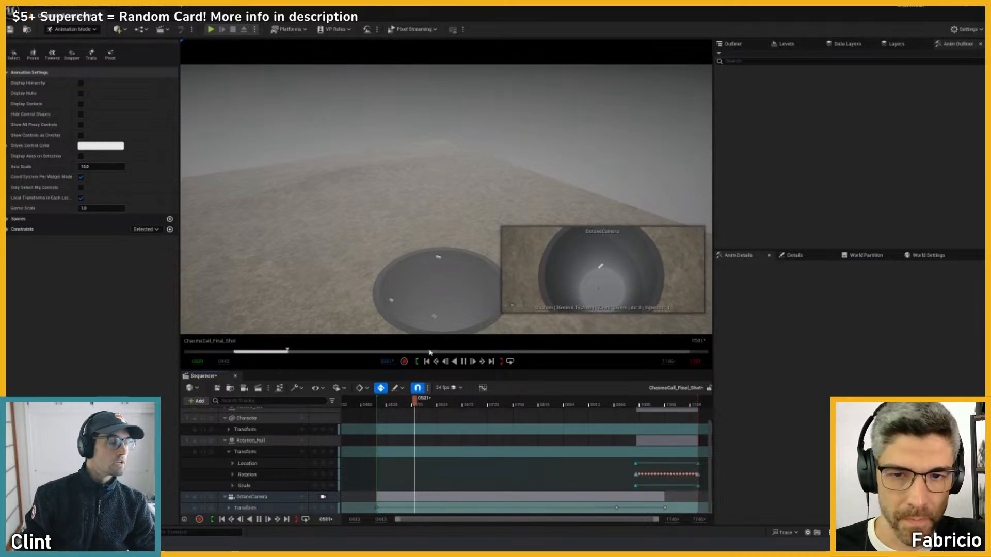
key("space")
left_click_drag(447, 404, 628, 406)
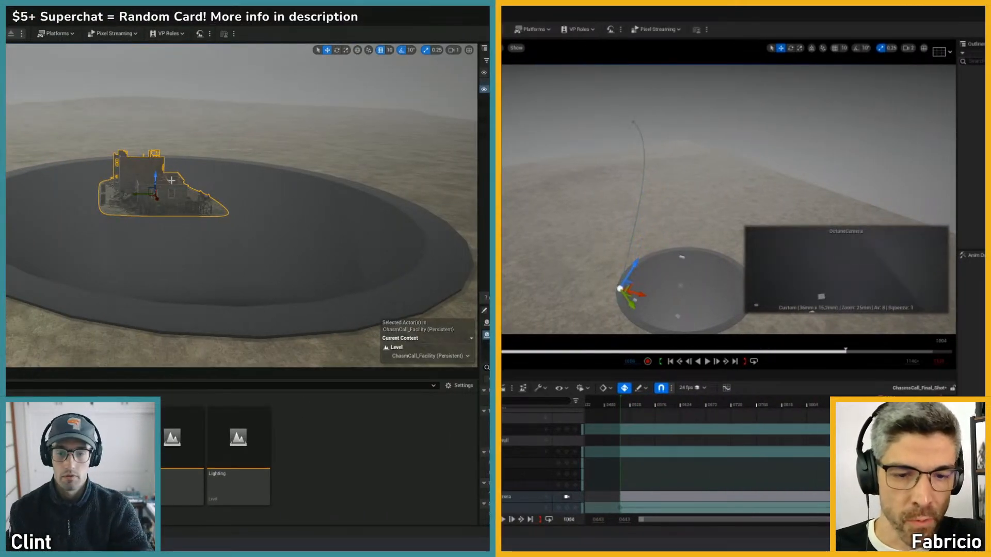
left_click_drag(880, 405, 762, 411)
- Play the CC_animatic_v1 video for reference and, in the other editor session, inspect the ruined building above the chasm up close
key("alt+Tab")
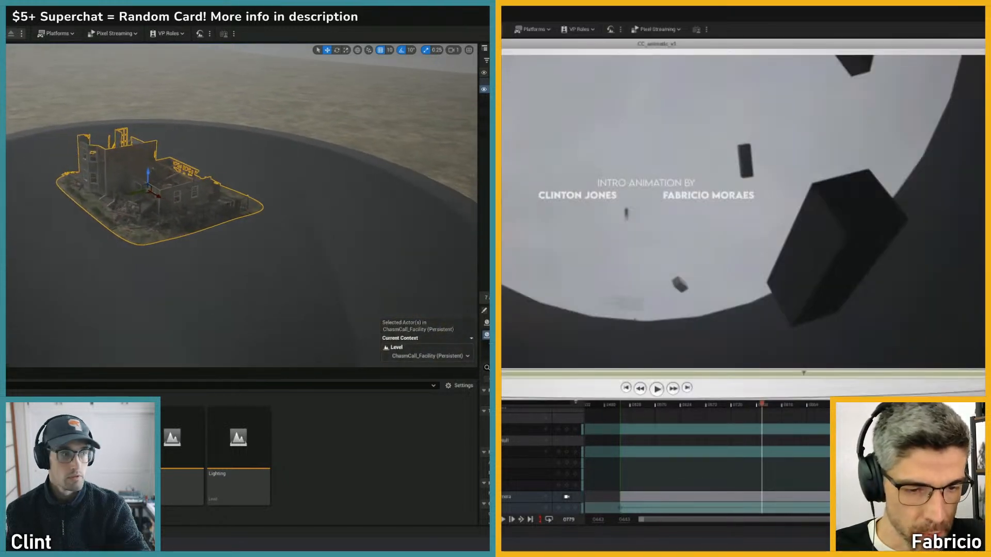
right_click_drag(156, 187, 135, 155)
key("w")
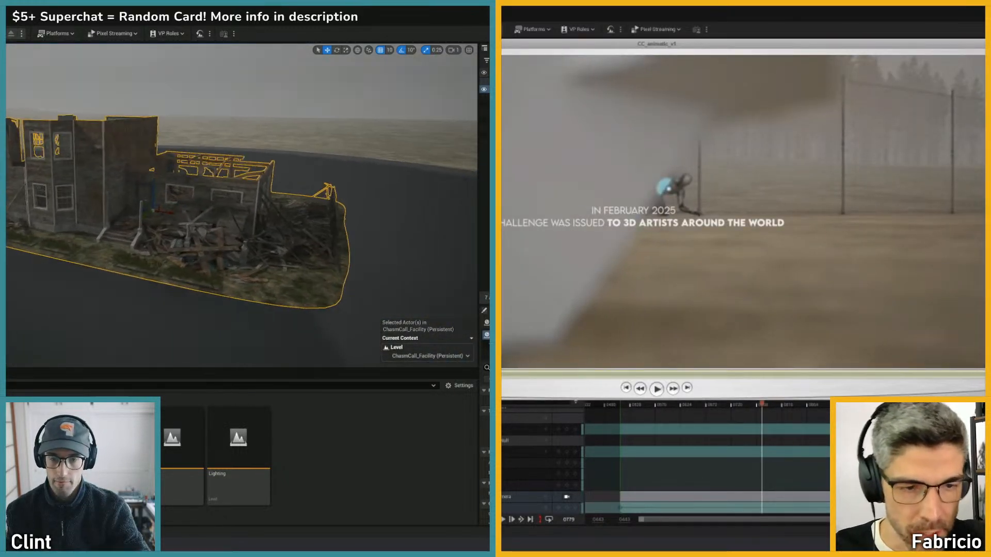
key("w")
right_click_drag(230, 263, 231, 202)
right_click_drag(211, 275, 186, 228)
key("s")
key("space")
key("w")
- Set the viewport camera speed to 3 and move the ruined building toward the far rim of the chasm
left_click(455, 50)
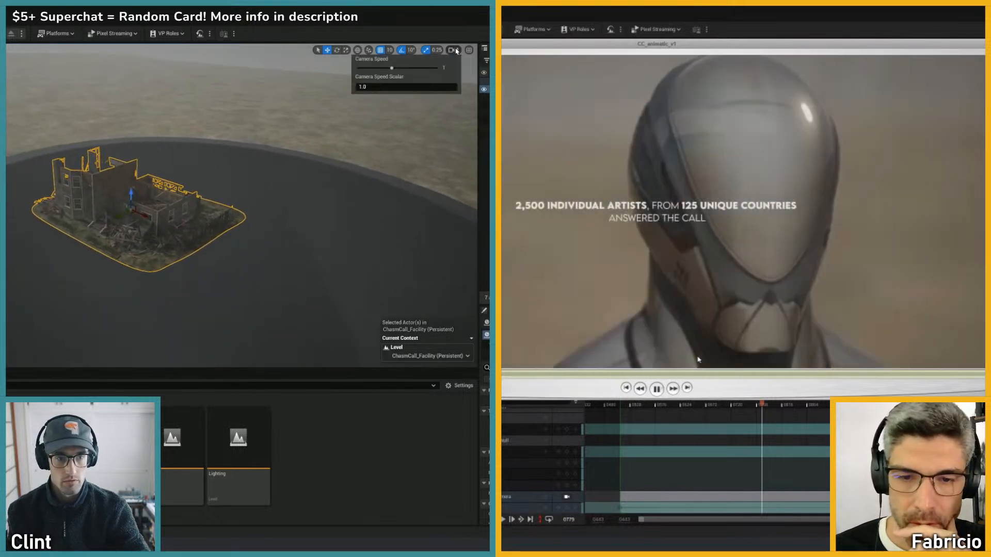
key("space")
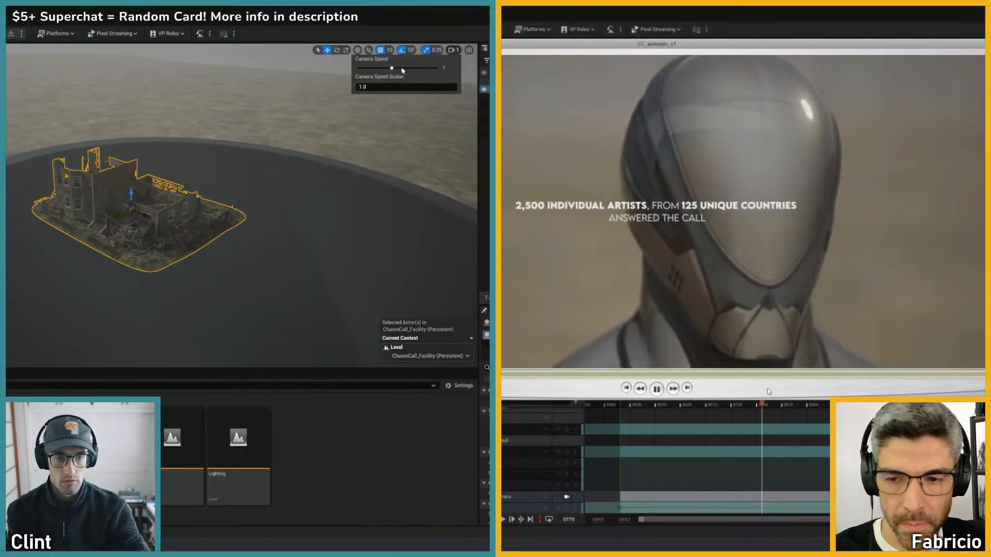
left_click(402, 69)
left_click(157, 229)
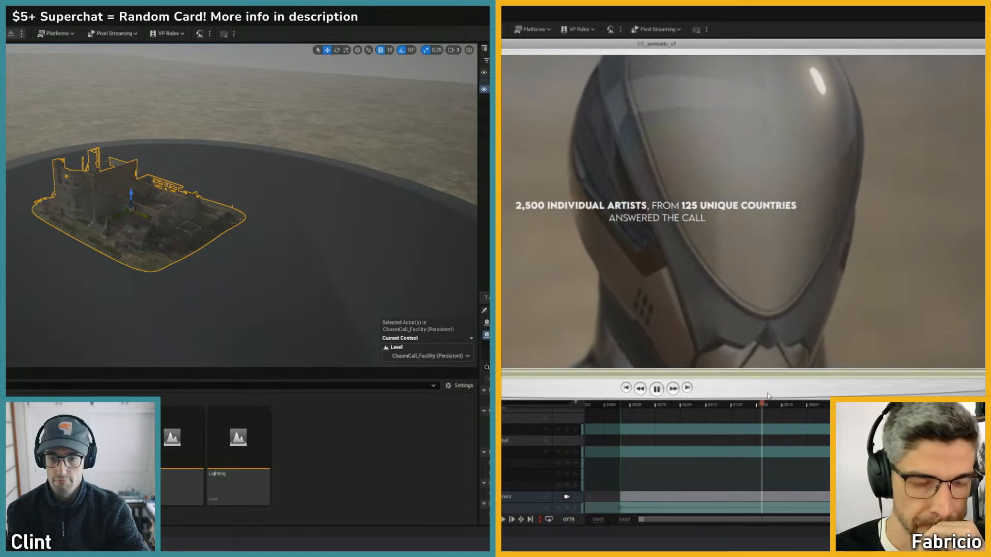
left_click_drag(143, 215, 10, 154)
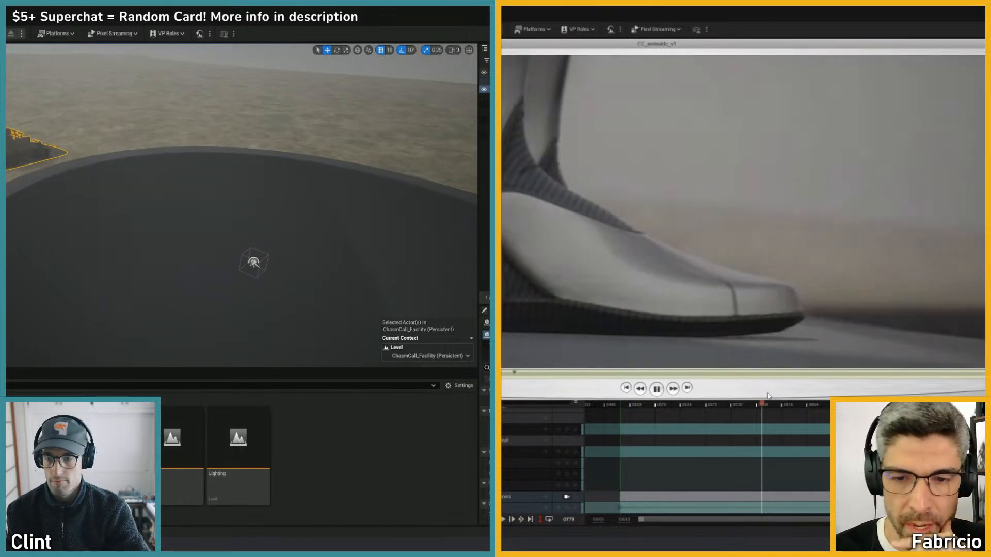
right_click_drag(97, 174, 57, 171)
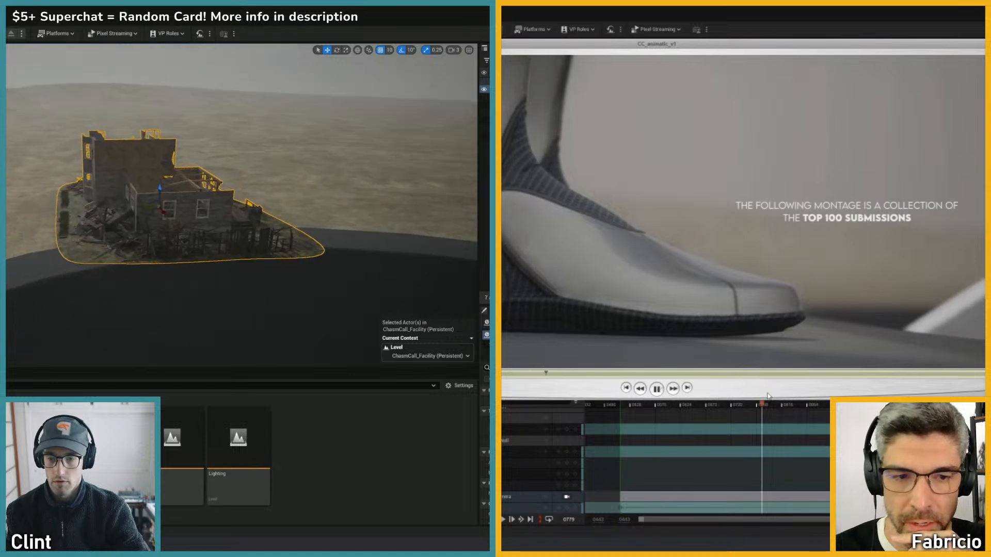
- Rotate the ruined building, reposition it at the chasm's far edge, and view its placement from the opposite side
key("e")
left_click_drag(166, 218, 190, 206)
right_click_drag(190, 206, 242, 165)
key("r")
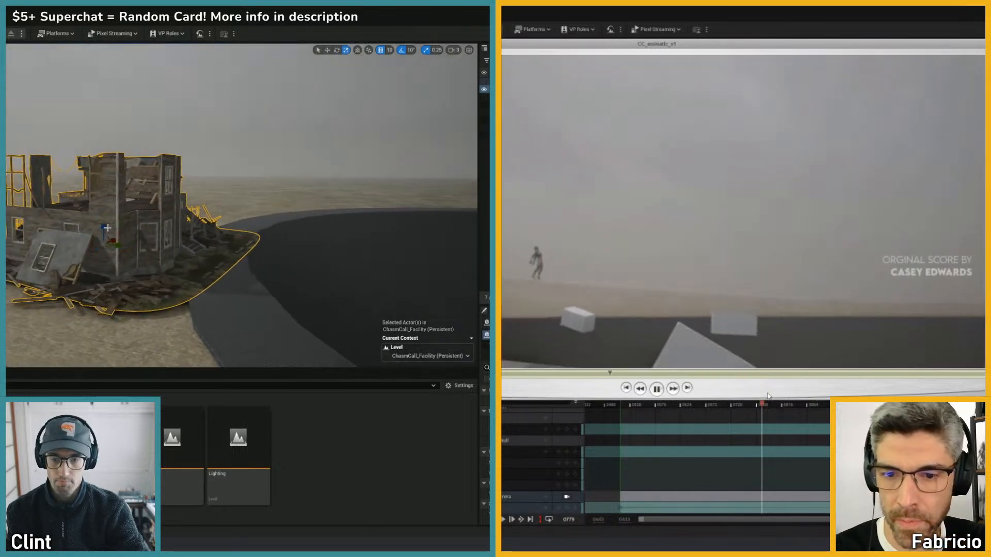
key("w")
left_click_drag(119, 250, 53, 226)
right_click_drag(53, 226, 190, 201)
left_click_drag(191, 201, 190, 207)
right_click_drag(213, 208, 224, 154)
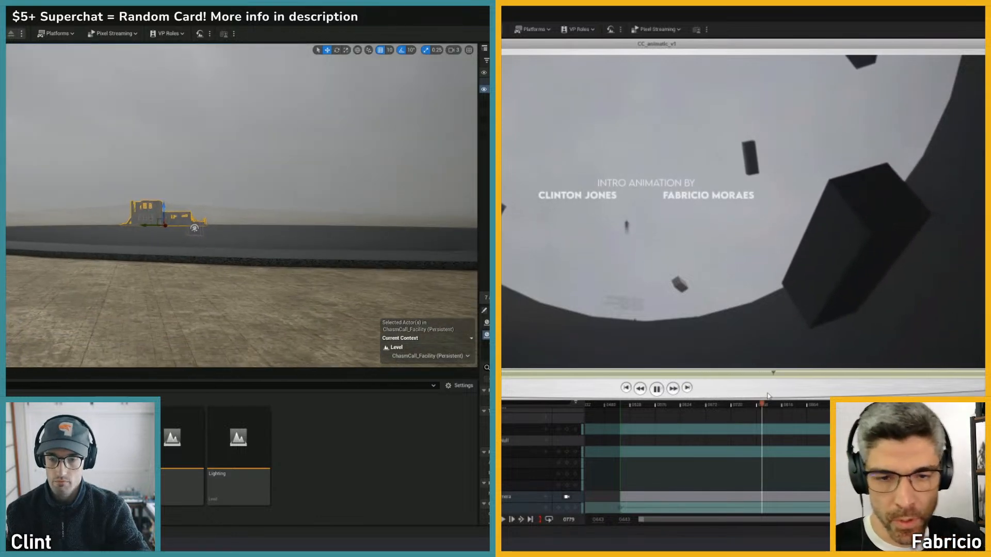
mouse_move(232, 192)
right_mouse_down()
mouse_move(231, 180)
mouse_move(232, 192)
right_mouse_up()
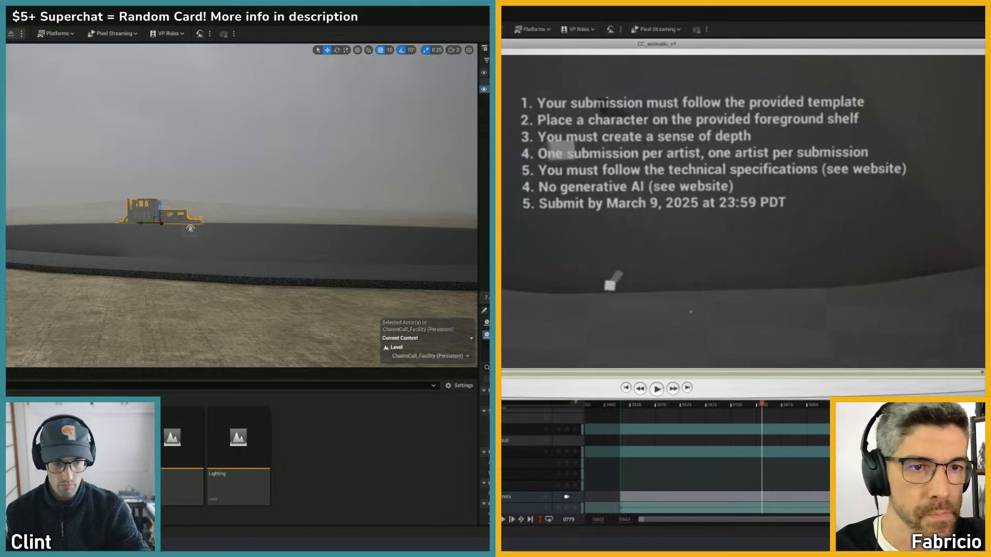
- Switch back from the animatic video to the Unreal editor and play the final shot from near its start
key("alt+Tab")
left_click_drag(756, 402, 633, 405)
key("Escape")
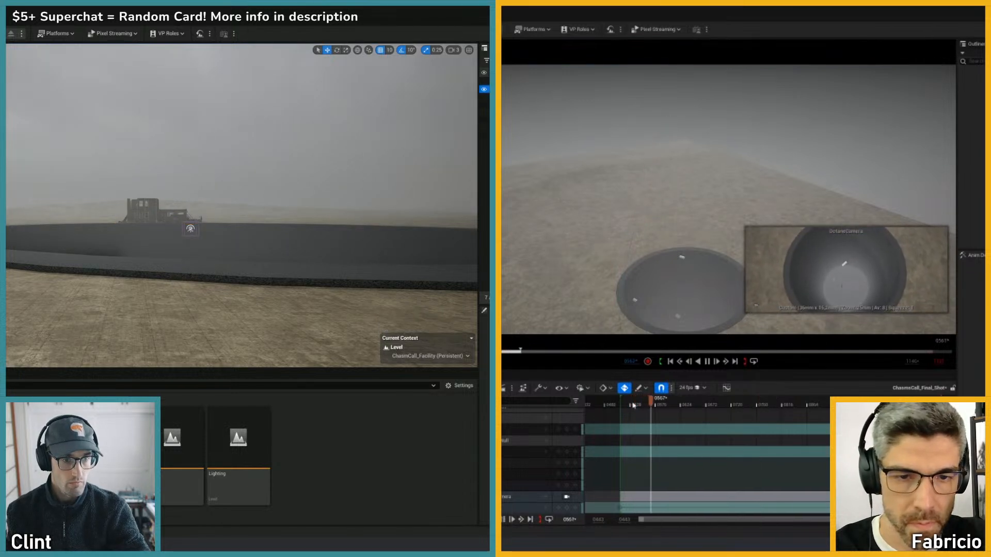
key("ctrl+z")
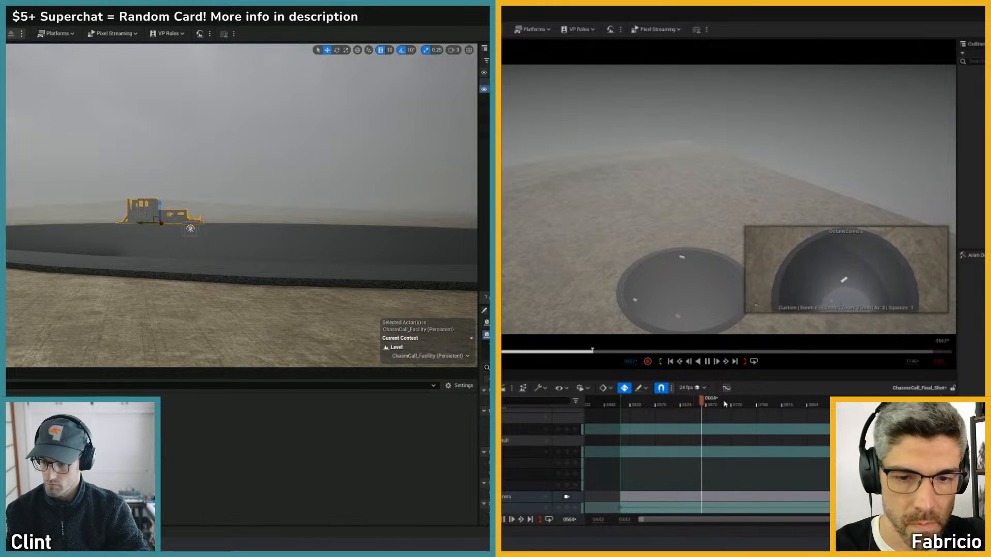
key("space")
- Adjust the OctaneCamera's rotation at frame 0673 and scrub through the descent up to frame 1051 to check it
left_click_drag(725, 405, 705, 404)
key("e")
left_click_drag(472, 440, 471, 465)
left_click_drag(610, 150, 613, 147)
left_click_drag(471, 465, 471, 464)
left_click_drag(612, 147, 614, 145)
left_click_drag(471, 465, 468, 458)
left_click_drag(614, 145, 616, 142)
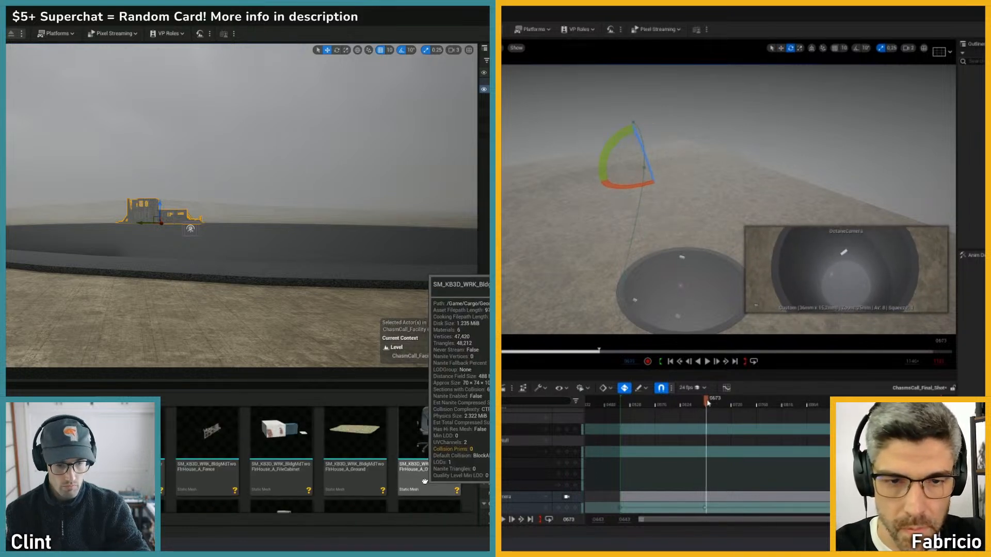
left_click_drag(708, 404, 857, 406)
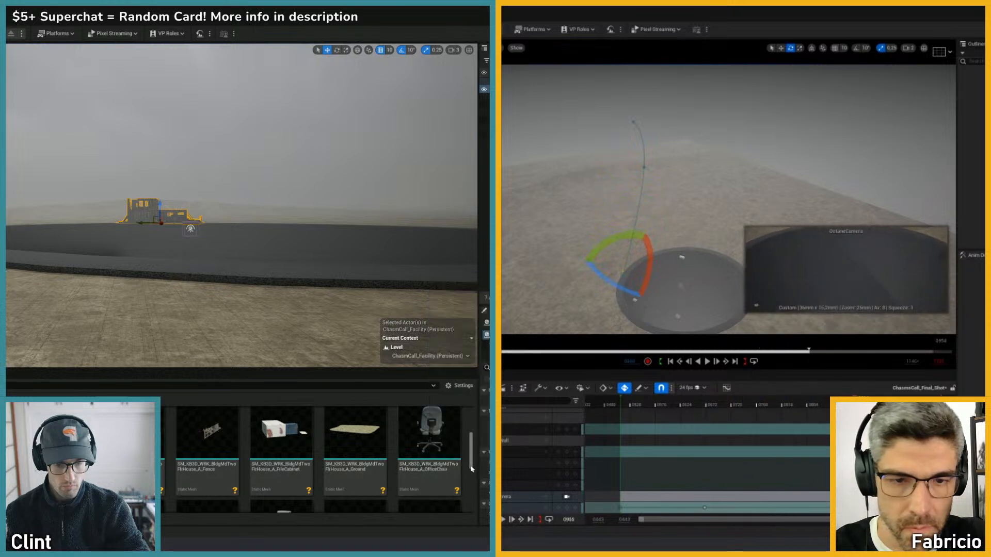
scroll(470, 464, "down", 1)
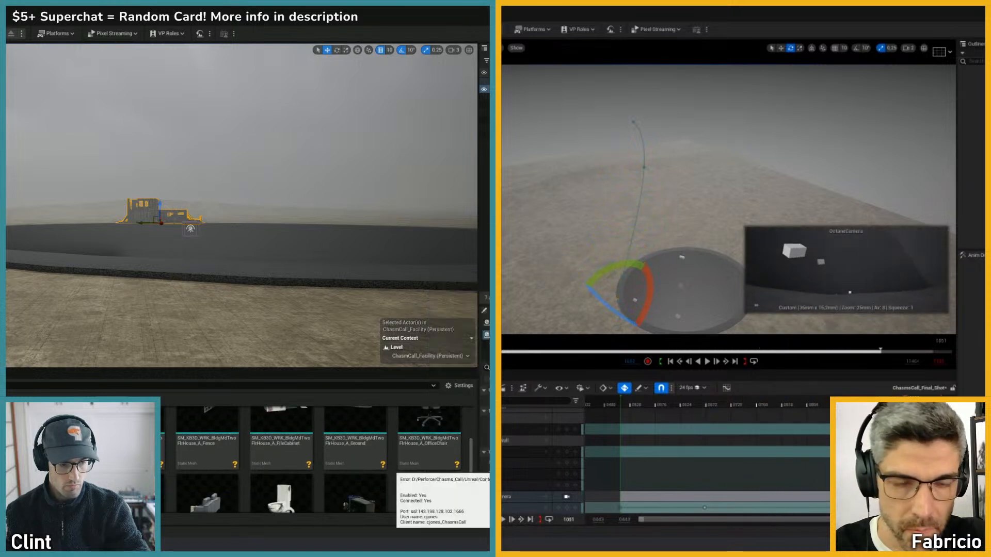
left_click_drag(755, 397, 679, 398)
- Submit the changed files with the description "submitting KB3d test", keeping the files checked out
type("submitting KB3")
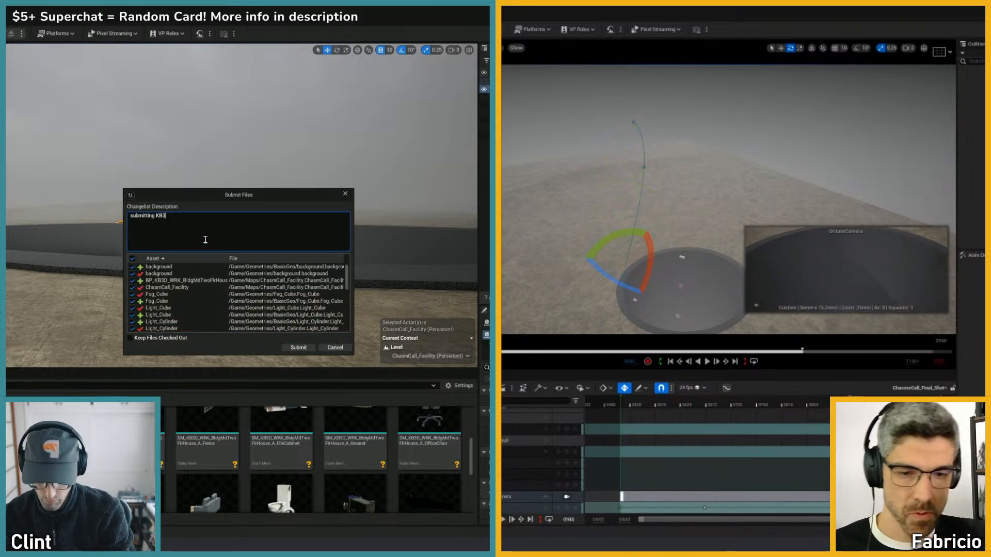
type("d test")
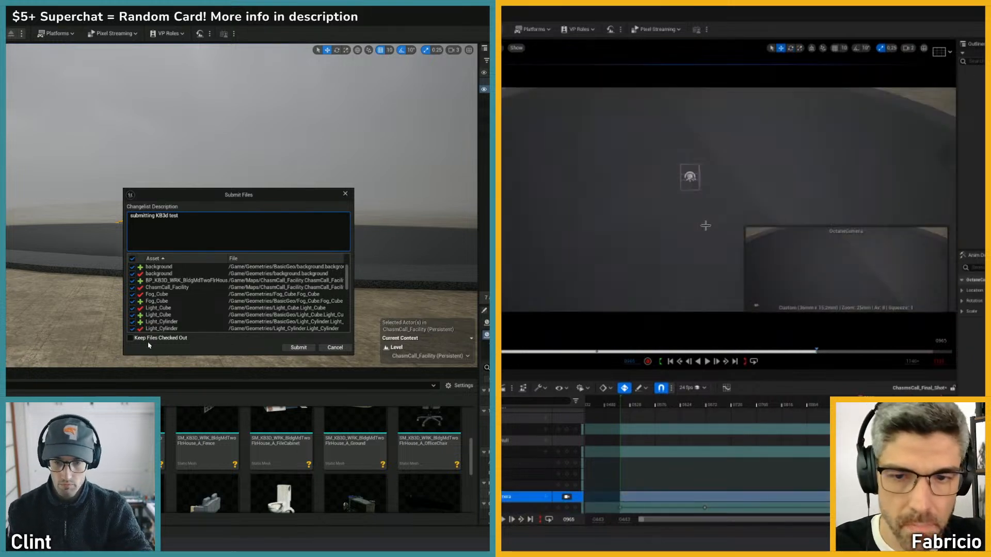
left_click(131, 339)
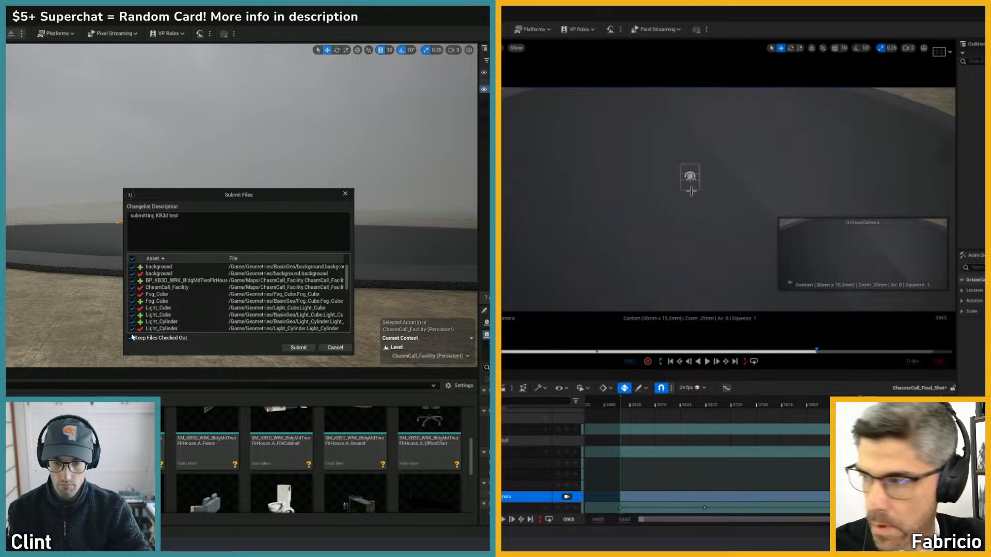
left_click(297, 348)
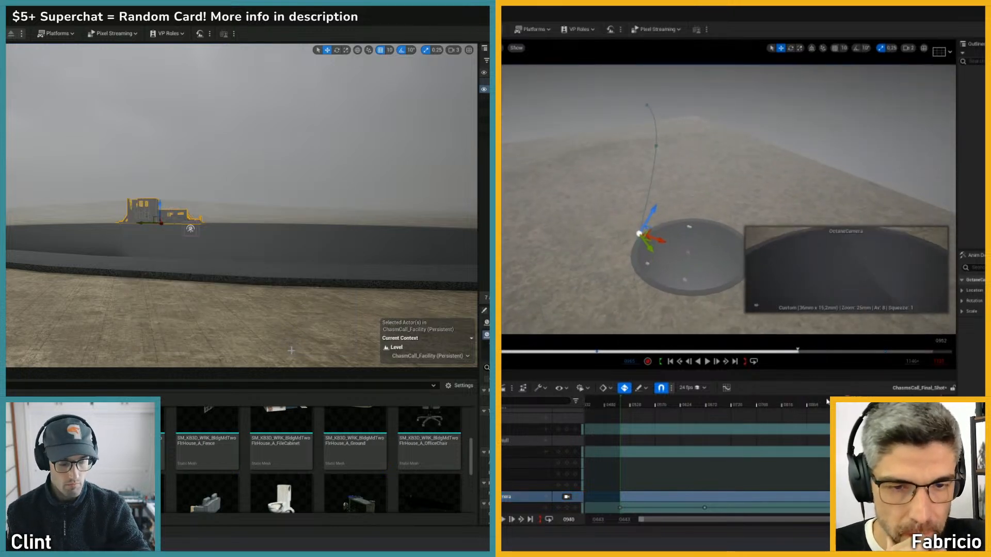
- Examine the ruined building's silhouette and distance from several viewpoints across the chasm
right_click_drag(116, 262, 182, 254)
key("s")
key("d")
key("w")
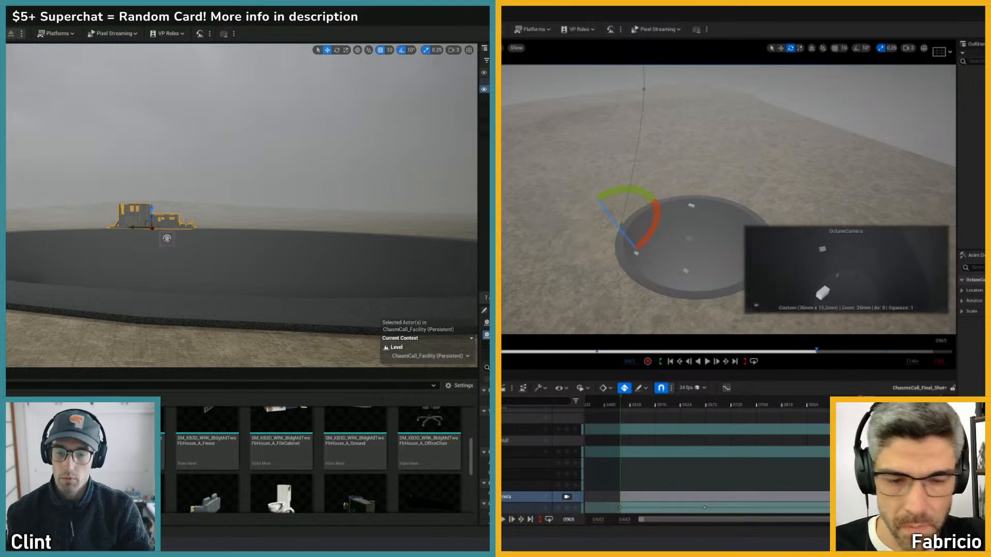
right_click_drag(164, 283, 119, 213)
key("w")
key("s")
key("d")
key("q")
- Play the final shot through OctaneCamera from near its start and pause at frame 0948
left_click_drag(743, 403, 635, 407)
right_click_drag(119, 213, 84, 209)
key("space")
right_click_drag(337, 233, 337, 233)
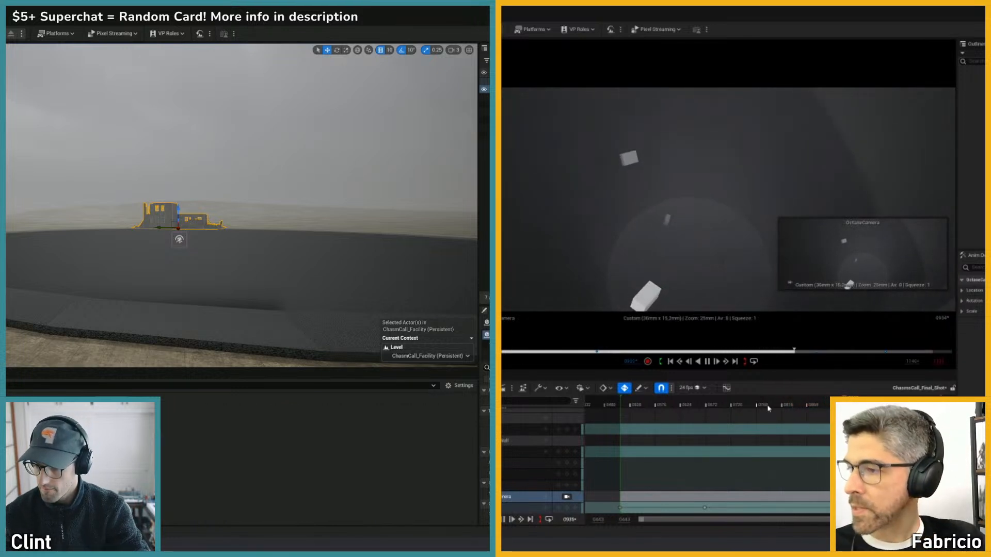
key("space")
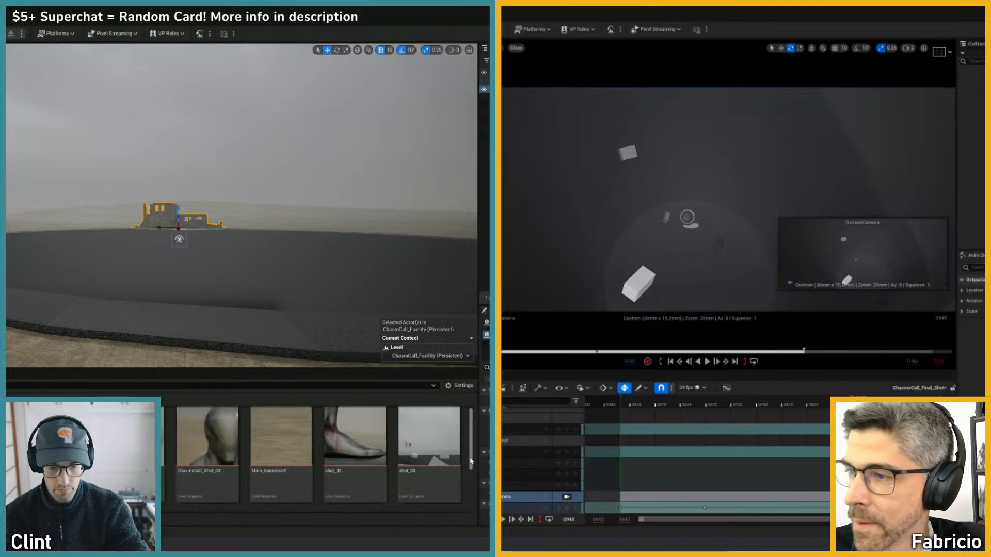
- Open the shot_03 level sequence and frame the ruined building through the shot's camera
scroll(474, 460, "down", 1)
scroll(473, 461, "down", 1)
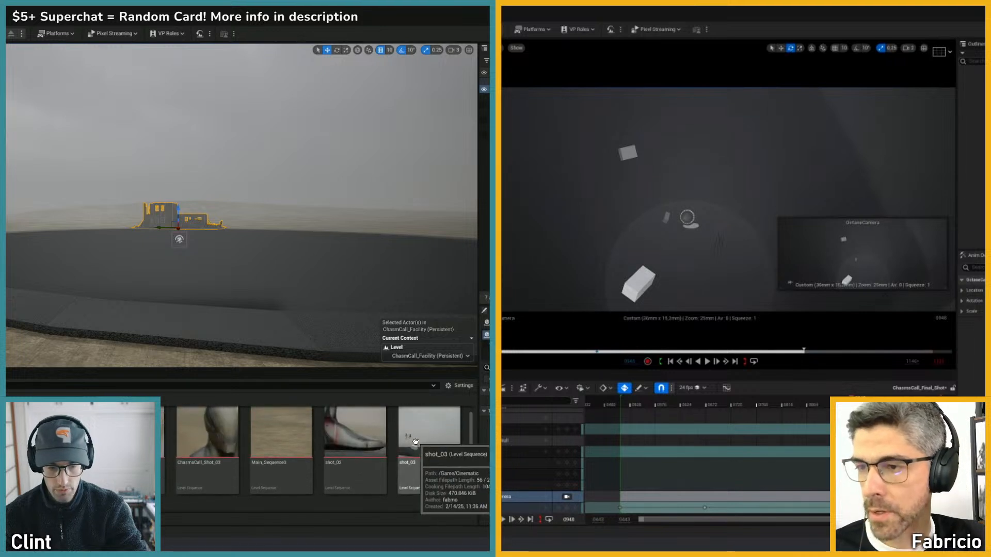
double_click(425, 436)
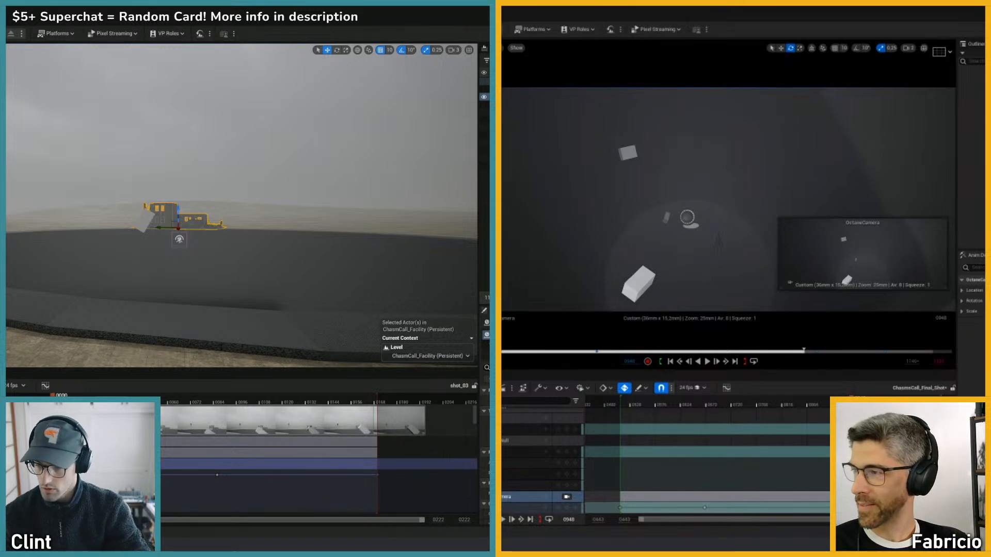
key("shift+c")
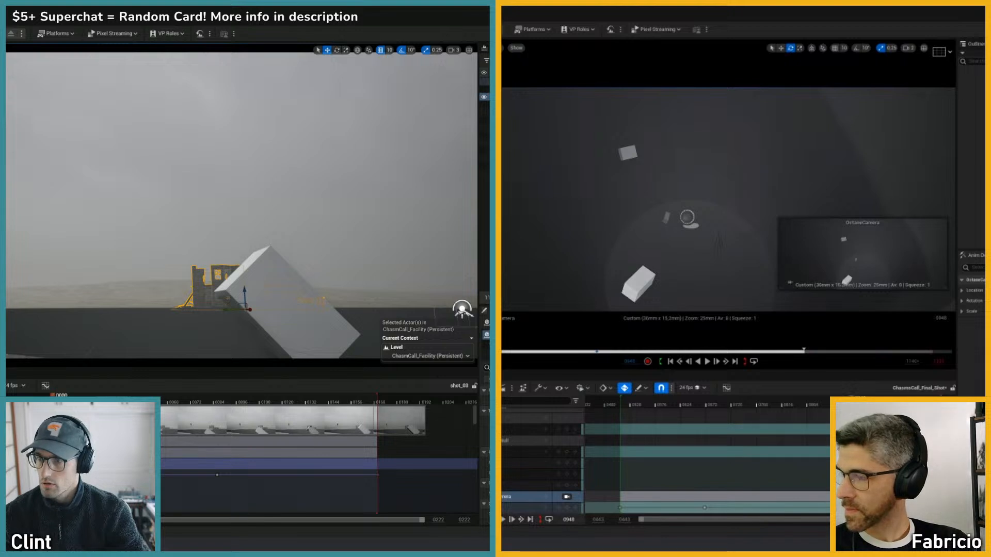
left_click(26, 175)
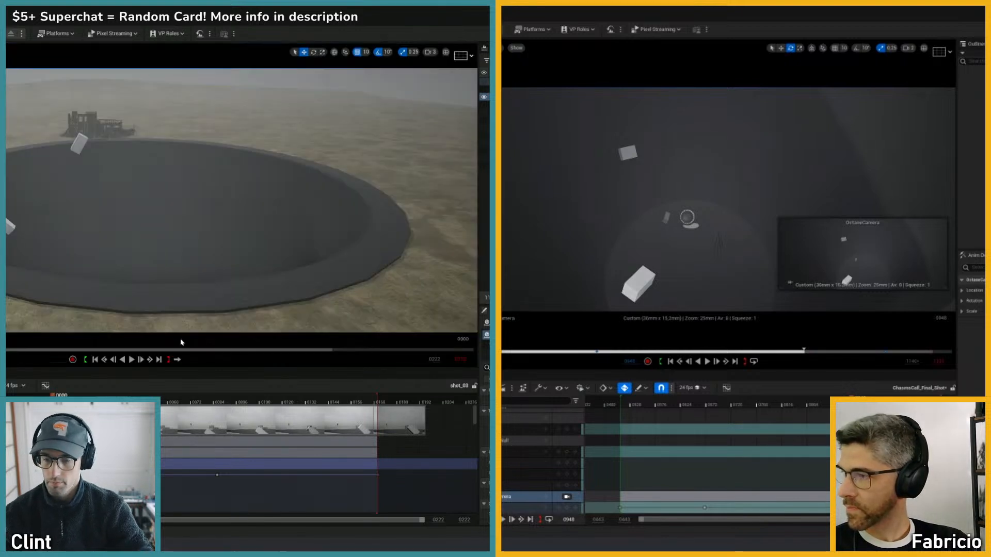
key("shift+c")
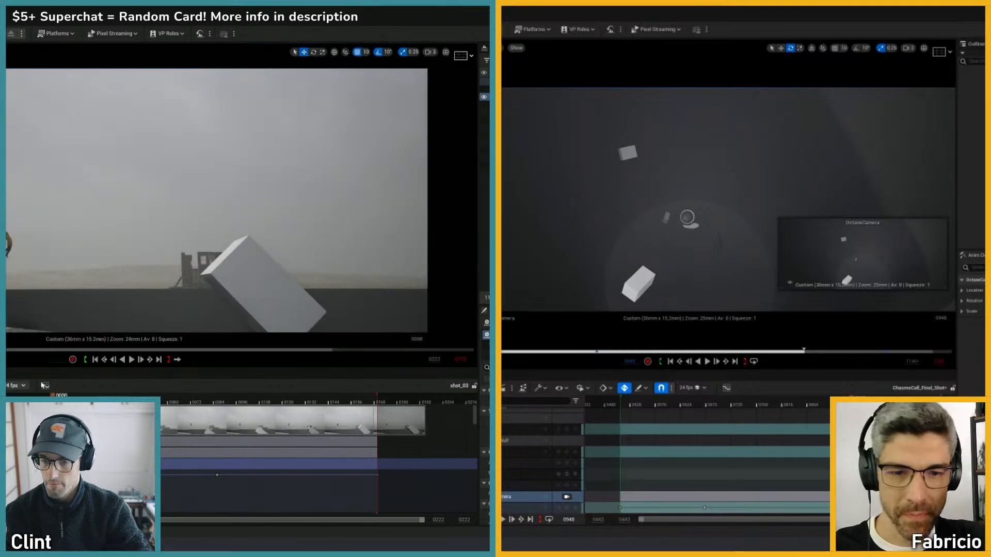
- Replay the final shot to examine the descent past the floating blocks, pausing at frame 0951
left_click_drag(850, 402, 624, 422)
key("space")
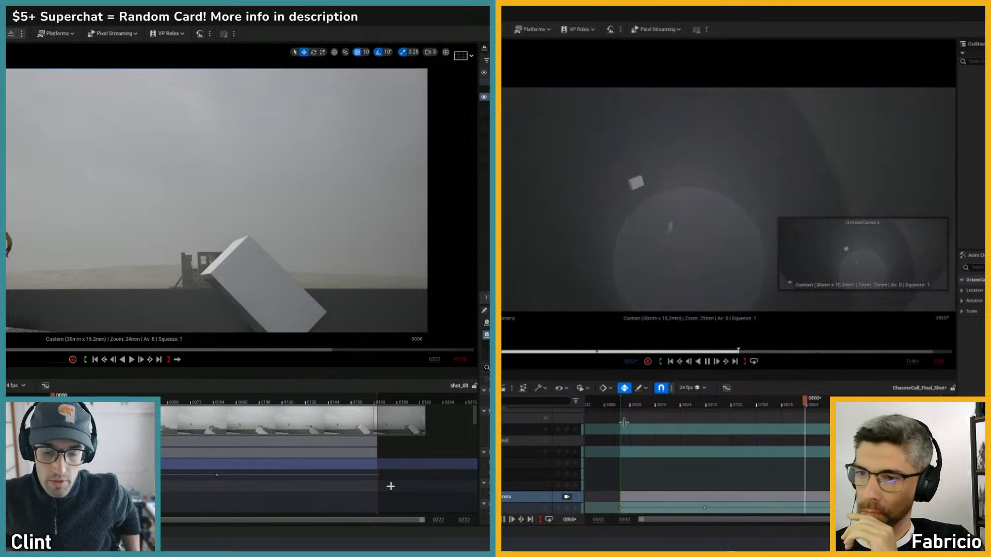
key("space")
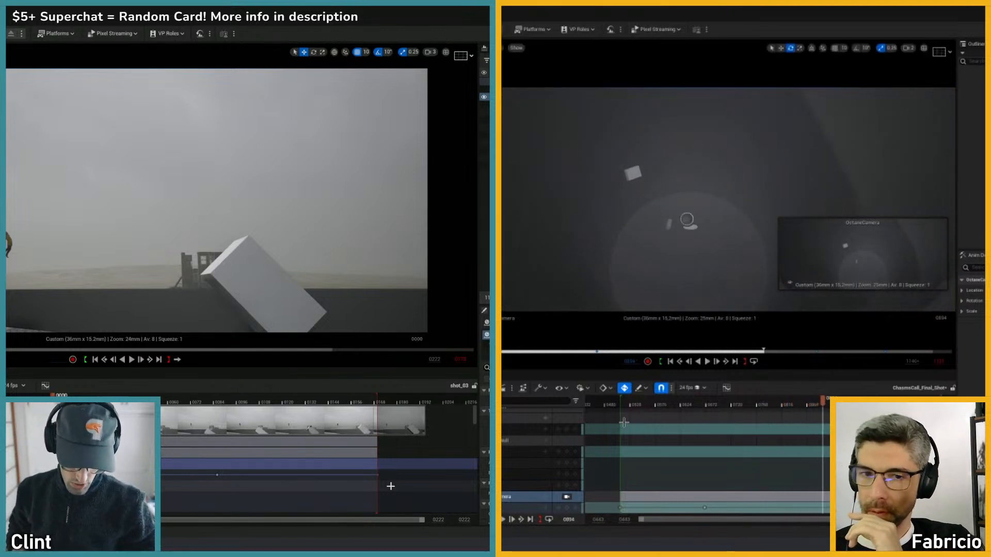
key("space")
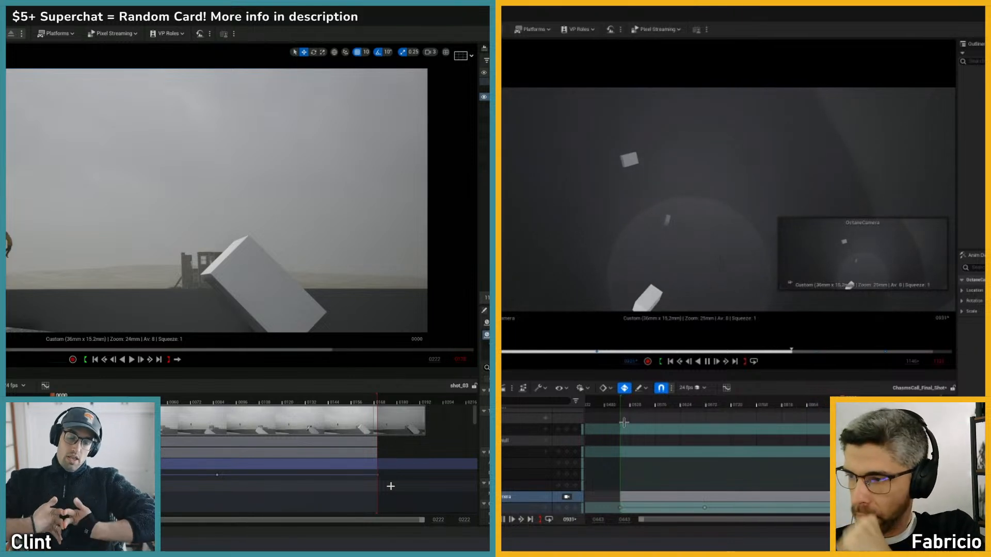
key("space")
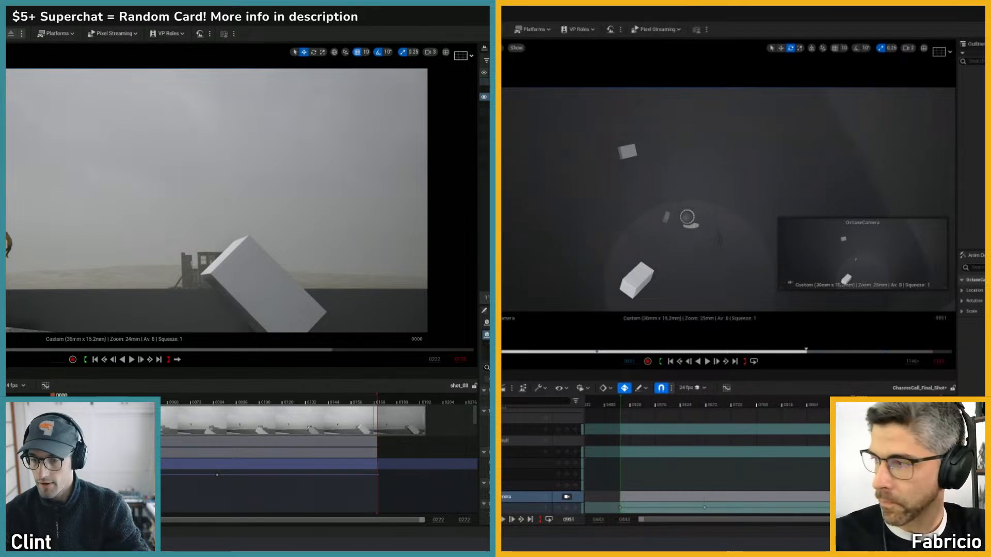
- Replay the final shot's opening twice from near its start, pausing at frame 0654 to examine the framing
left_click_drag(686, 401, 640, 404)
key("space")
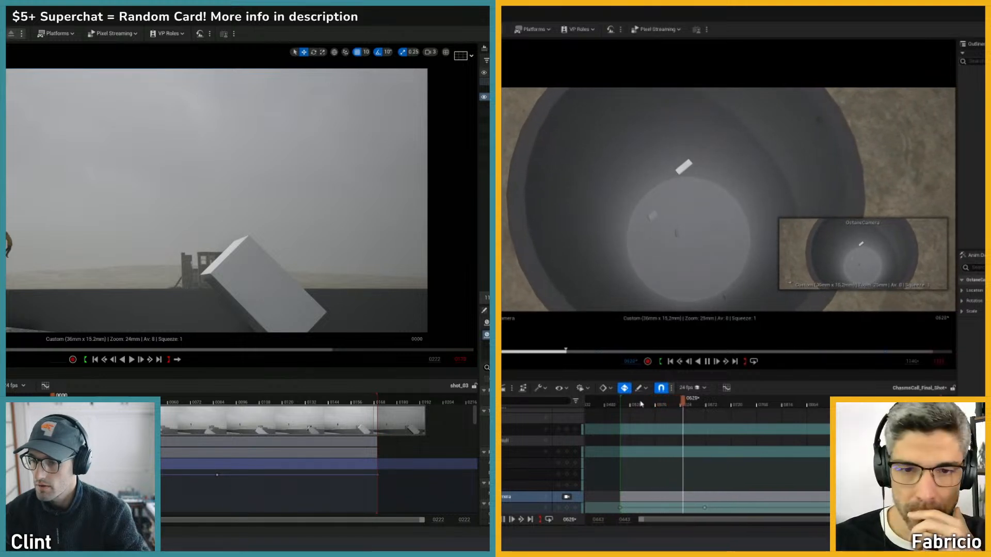
left_click(8, 221)
key("space")
key("Escape")
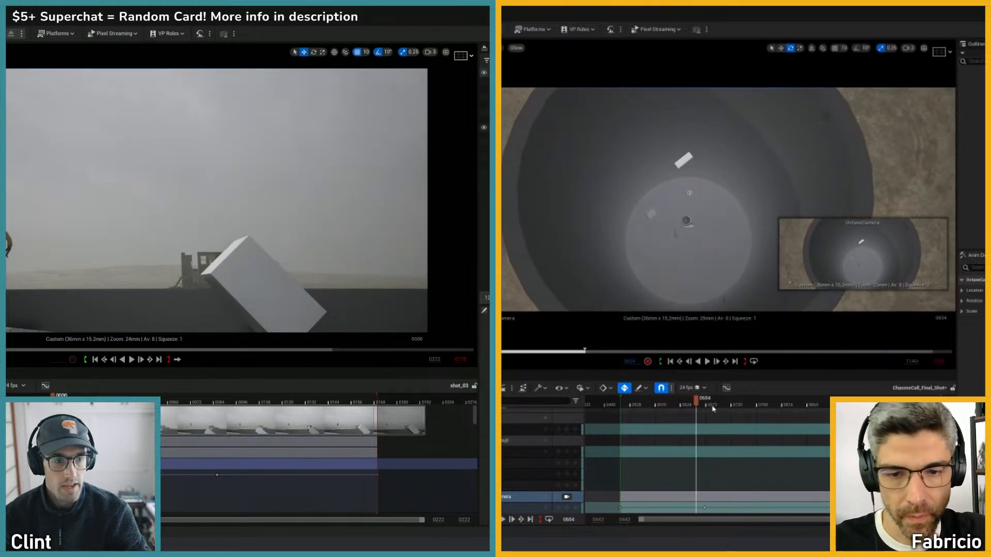
left_click_drag(706, 403, 632, 430)
key("space")
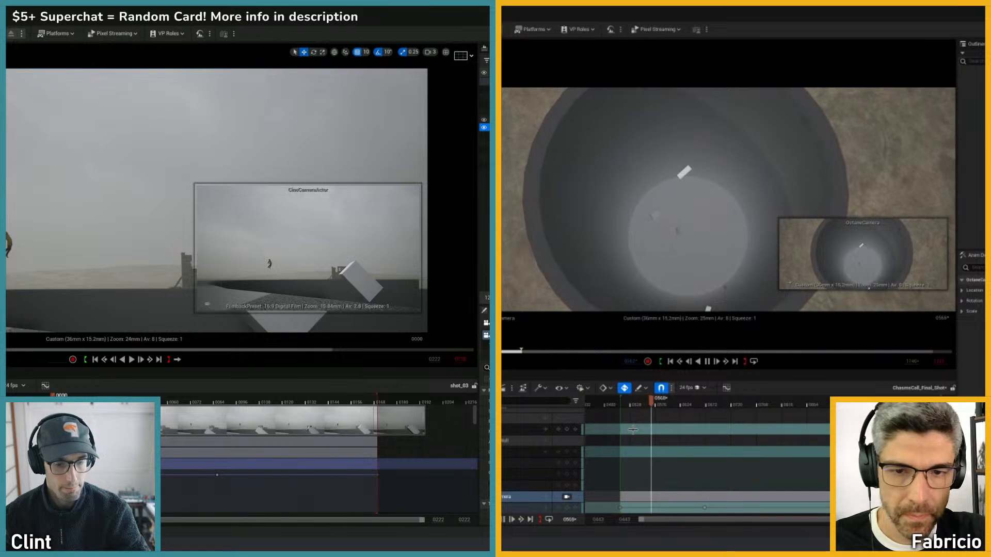
- Select the falling character at frame 0541, toggle its gizmo's coordinate space, and enable the Grid (2x2) composition overlay
left_click_drag(656, 404, 636, 405)
left_click(725, 284)
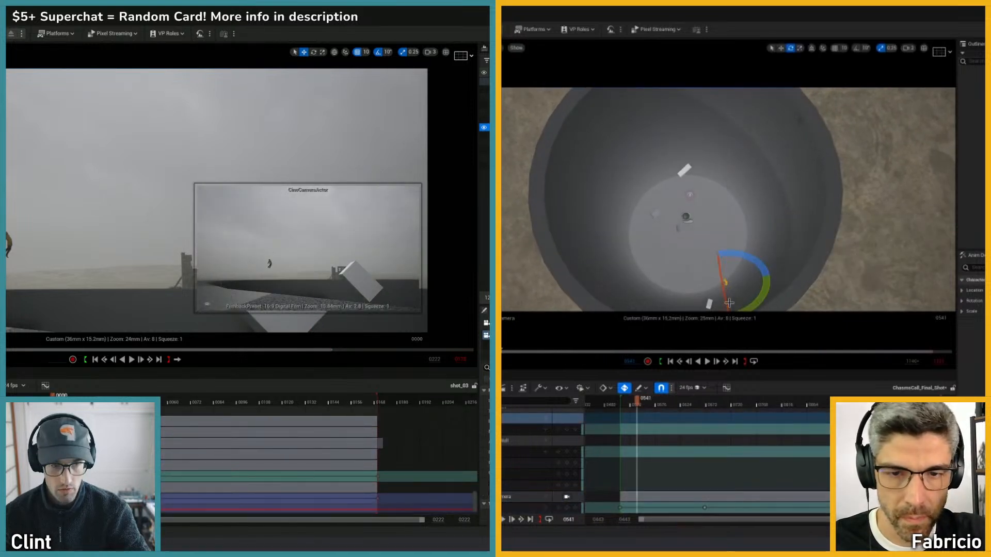
left_click(811, 48)
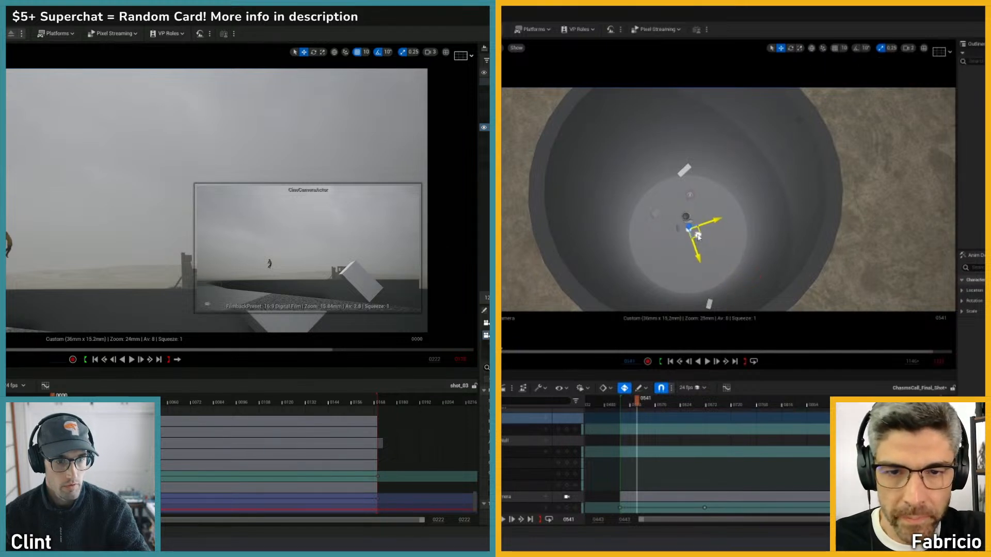
left_click(938, 53)
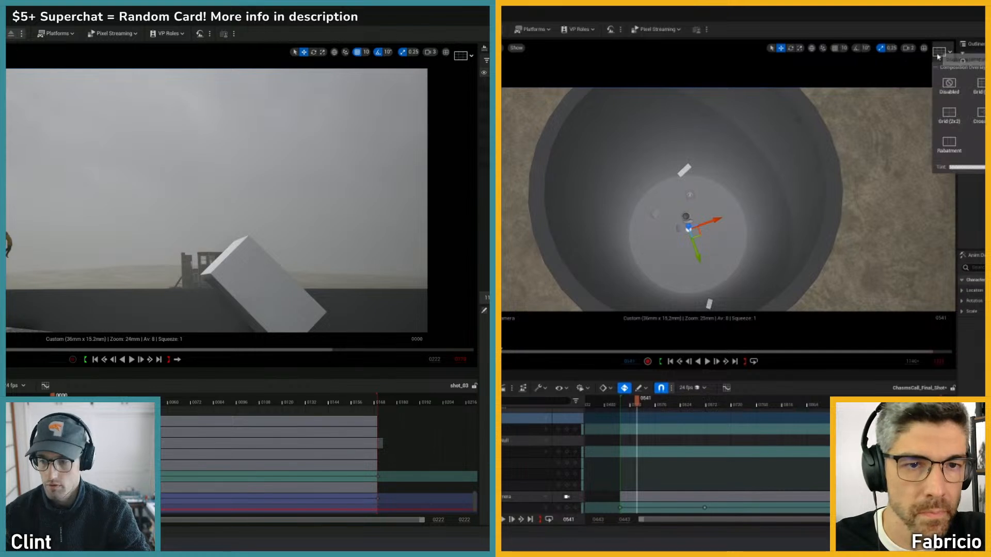
left_click(950, 114)
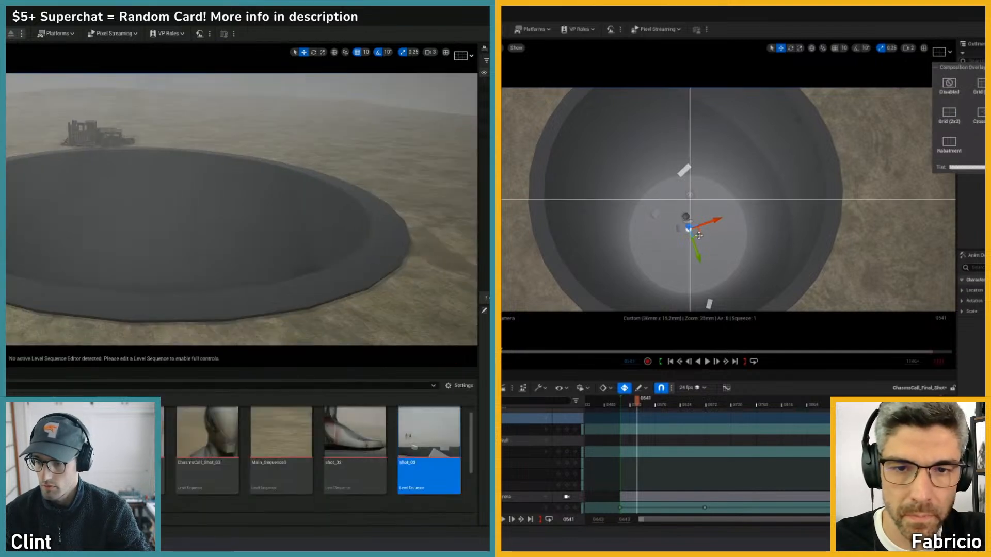
- Move the falling character closer to the frame's centre at frame 0541, check the fall to frame 0905, and undo the last change
left_click_drag(700, 235, 699, 228)
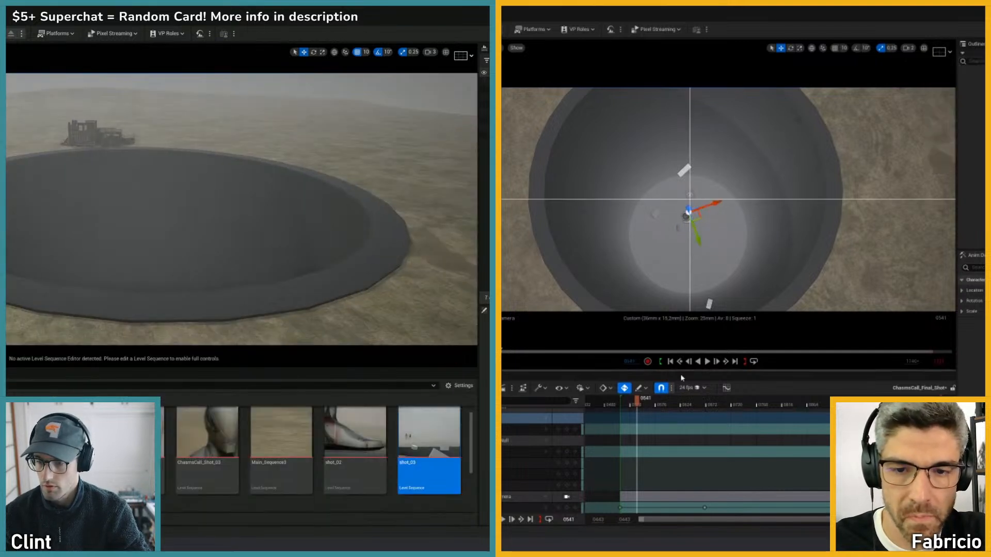
key("space")
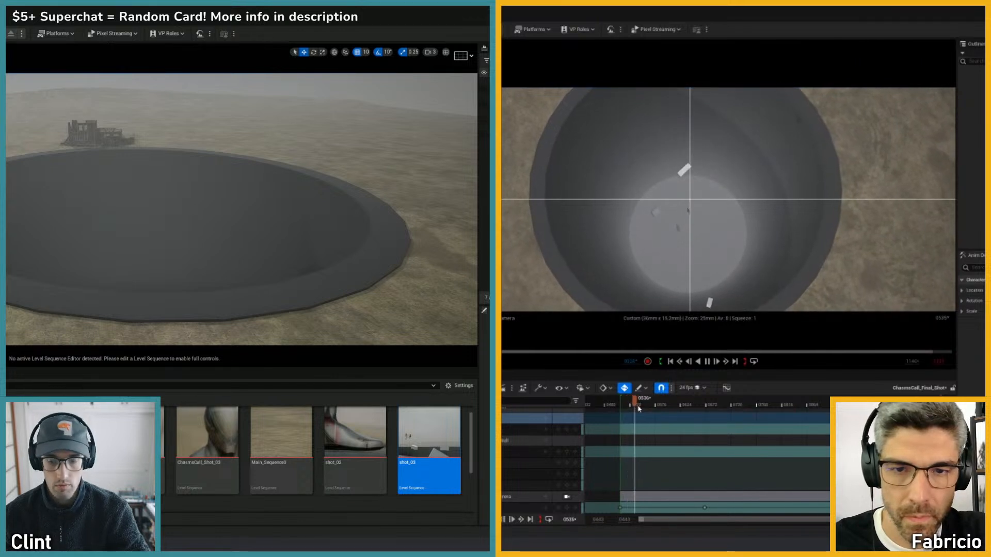
left_click_drag(646, 406, 822, 409)
key("ctrl+z")
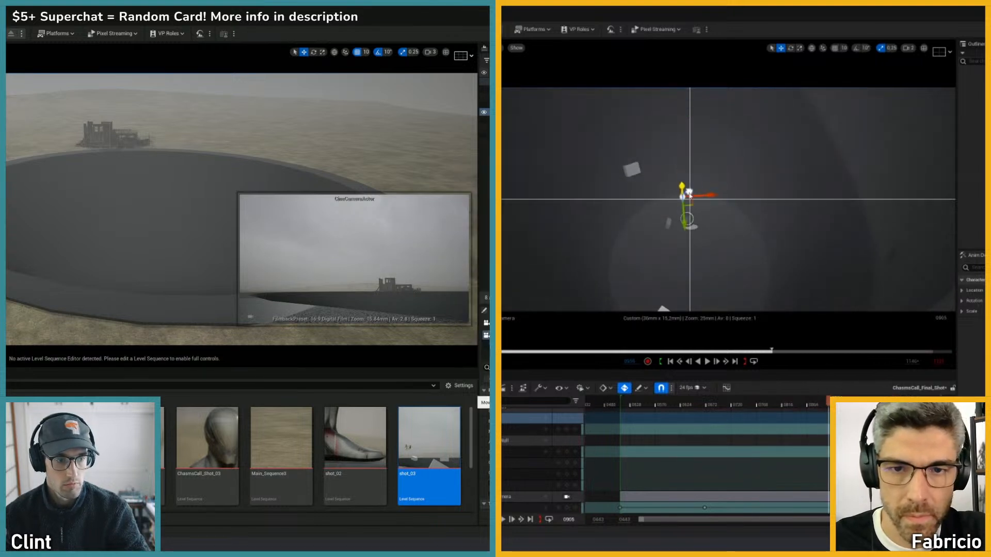
- Move the character toward the crosshair at frame 905 and review its motion between frames 520 and 1079
left_click_drag(689, 194, 689, 198)
left_click_drag(828, 405, 910, 406)
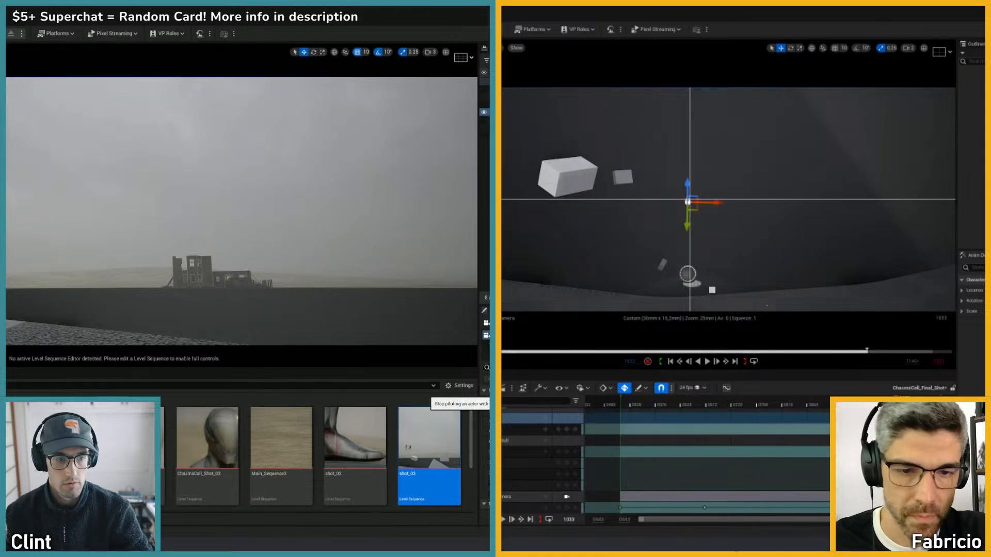
left_click(794, 401)
left_click_drag(794, 401, 628, 407)
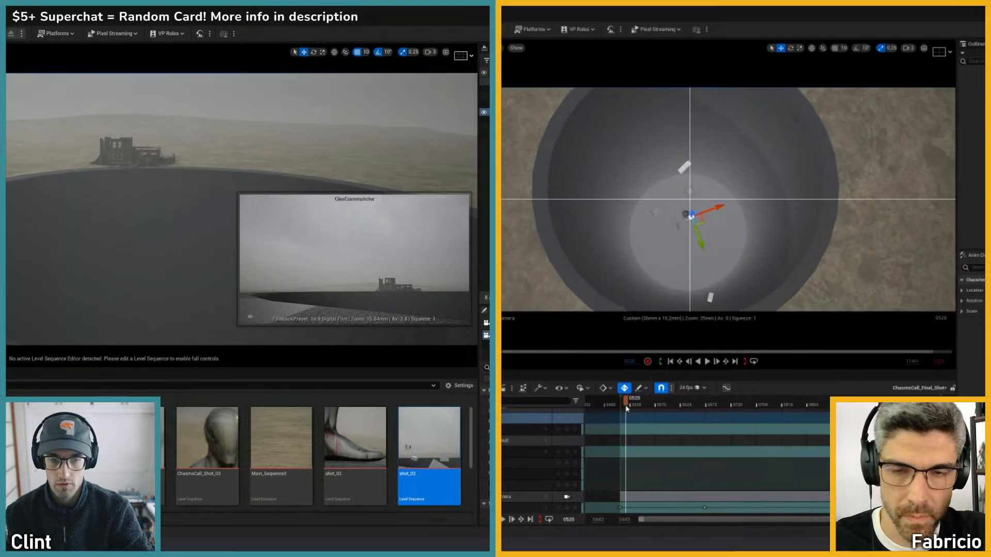
key("space")
key("space")
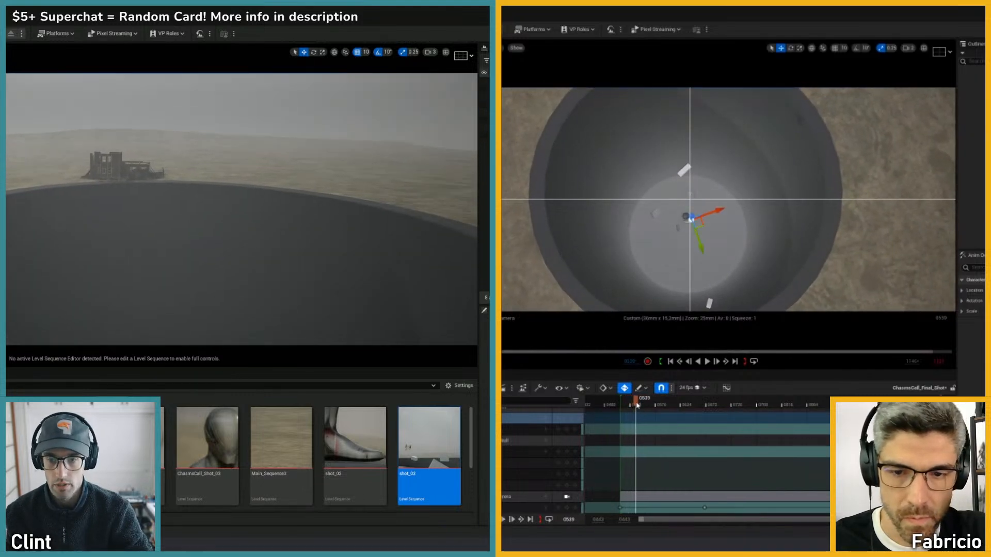
left_click_drag(637, 405, 917, 411)
right_click_drag(254, 232, 254, 237)
mouse_move(918, 411)
left_mouse_down()
mouse_move(927, 411)
mouse_move(905, 412)
mouse_move(930, 412)
mouse_move(921, 412)
left_mouse_up()
- Switch to the 3D model library and enlarge its window to fill the screen
mouse_move(269, 541)
left_click(246, 517)
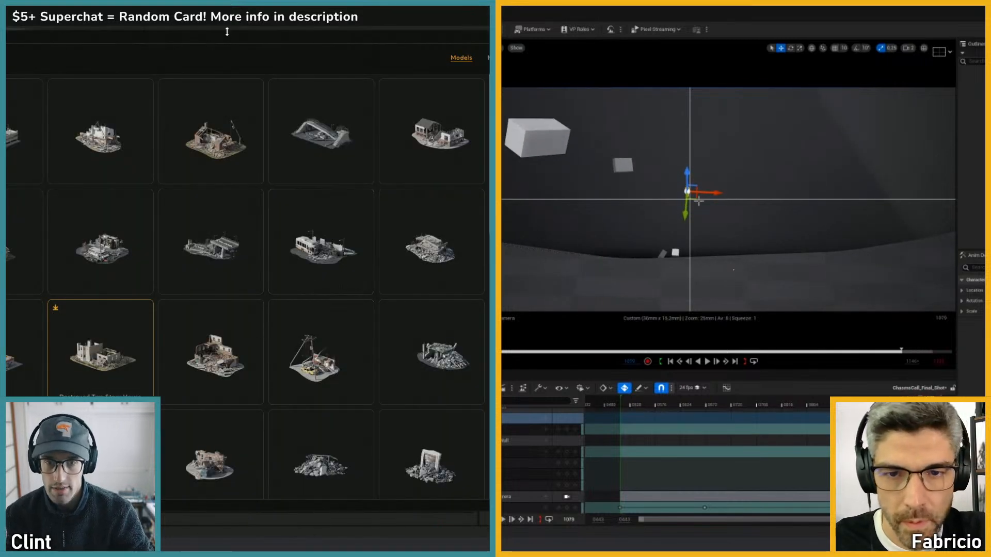
left_click_drag(217, 45, 212, 6)
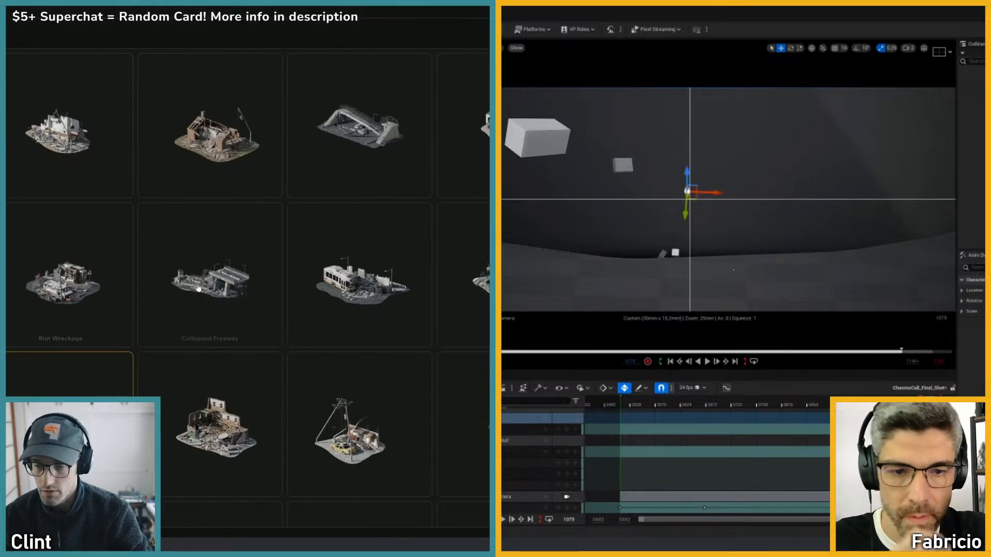
- Align the character with the camera crosshair at frame 1043 and with its vertical line at frame 519
left_click_drag(921, 408, 893, 382)
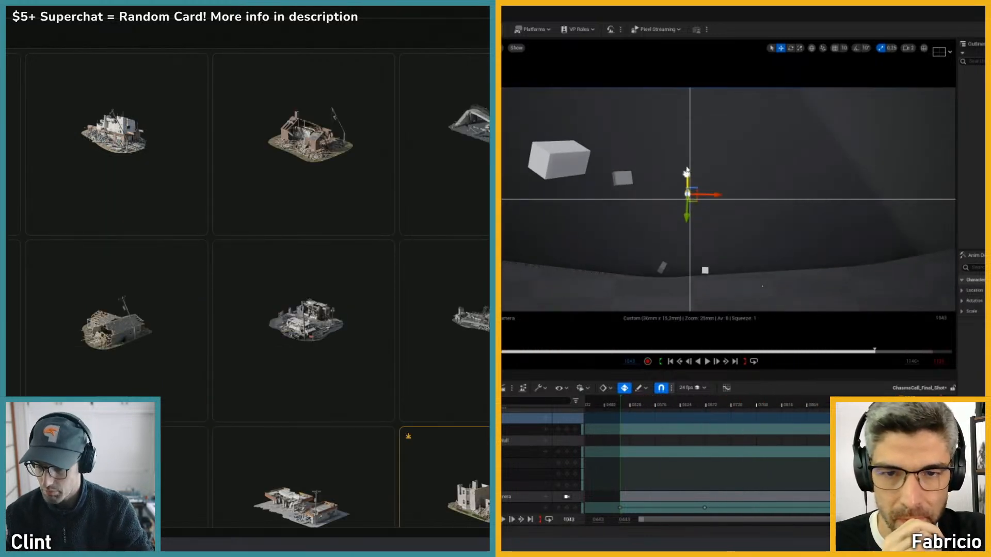
left_click_drag(690, 154, 691, 183)
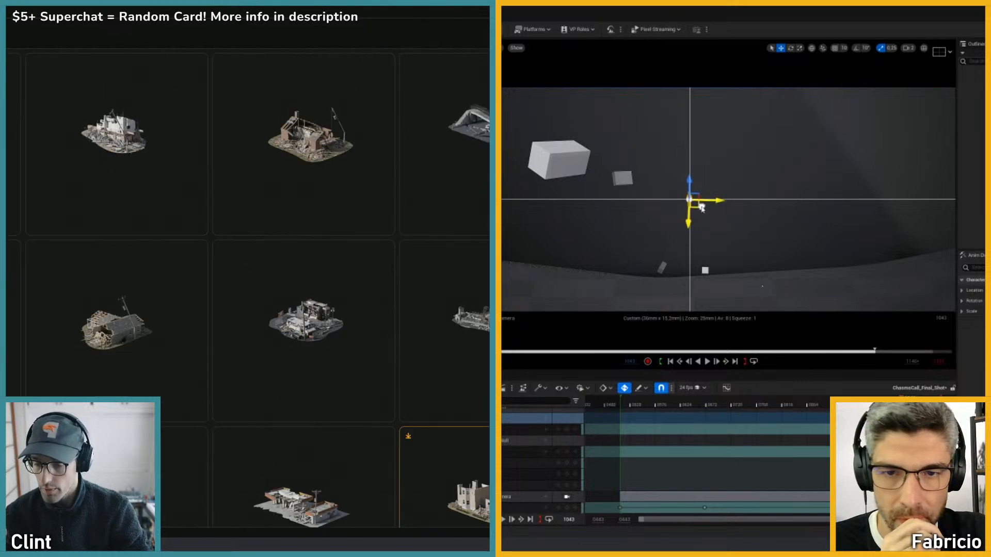
left_click_drag(902, 406, 731, 411)
scroll(248, 288, "down", 6)
left_click_drag(645, 417, 626, 417)
scroll(247, 288, "up", 7)
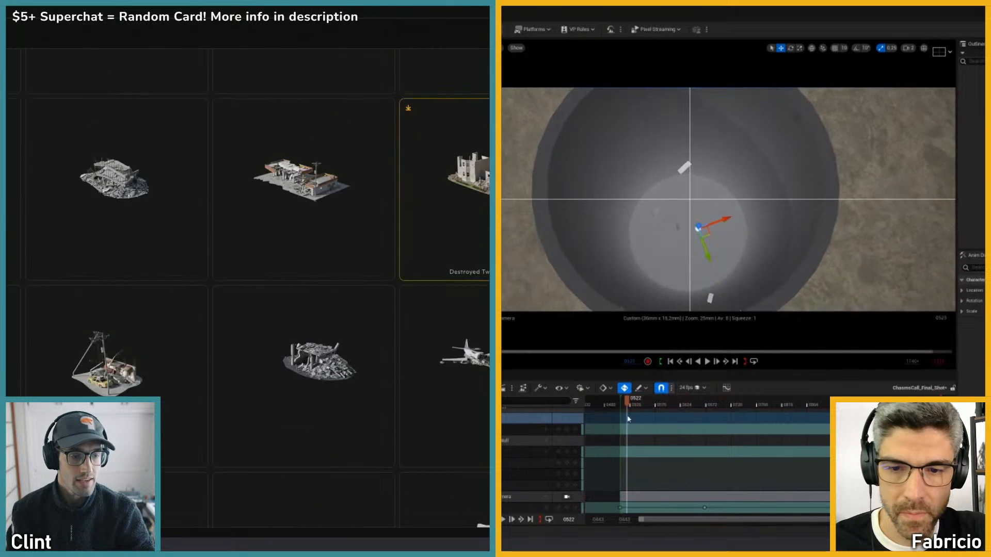
scroll(247, 288, "down", 1)
scroll(248, 288, "down", 3)
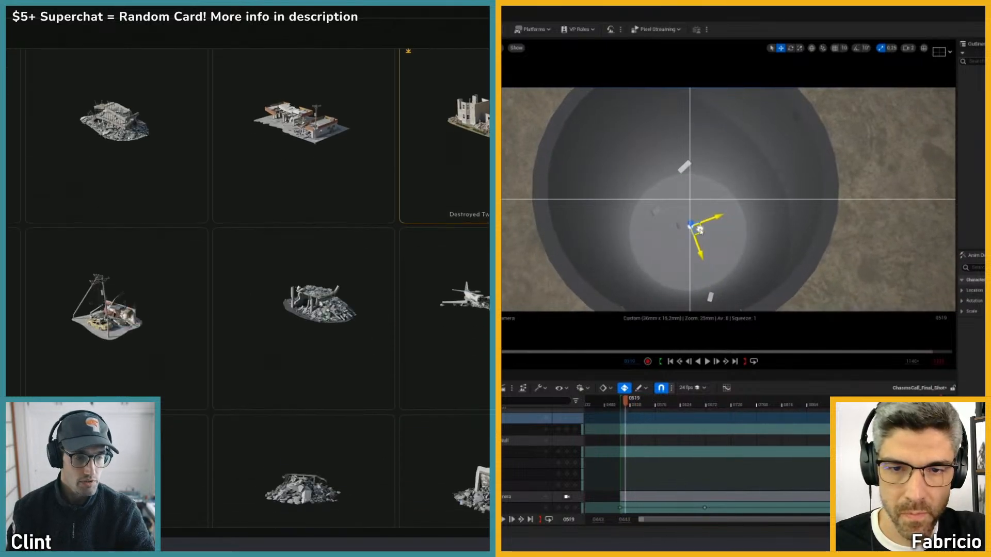
scroll(247, 288, "up", 4)
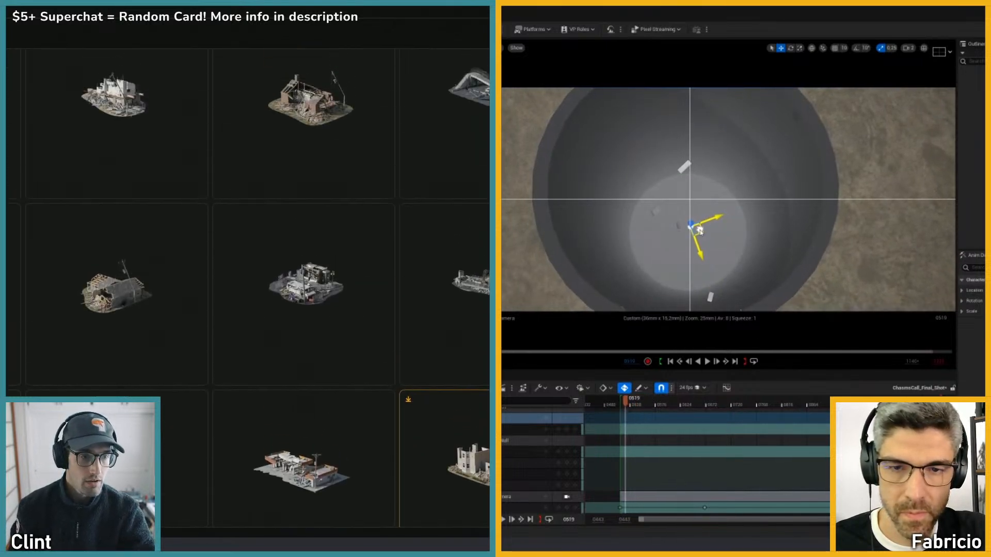
- Adjust the character's position at frames 1036 and 1096 so it lines up with the camera crosshair
left_click_drag(641, 403, 906, 416)
scroll(247, 288, "down", 10)
scroll(248, 288, "down", 7)
scroll(248, 288, "up", 1)
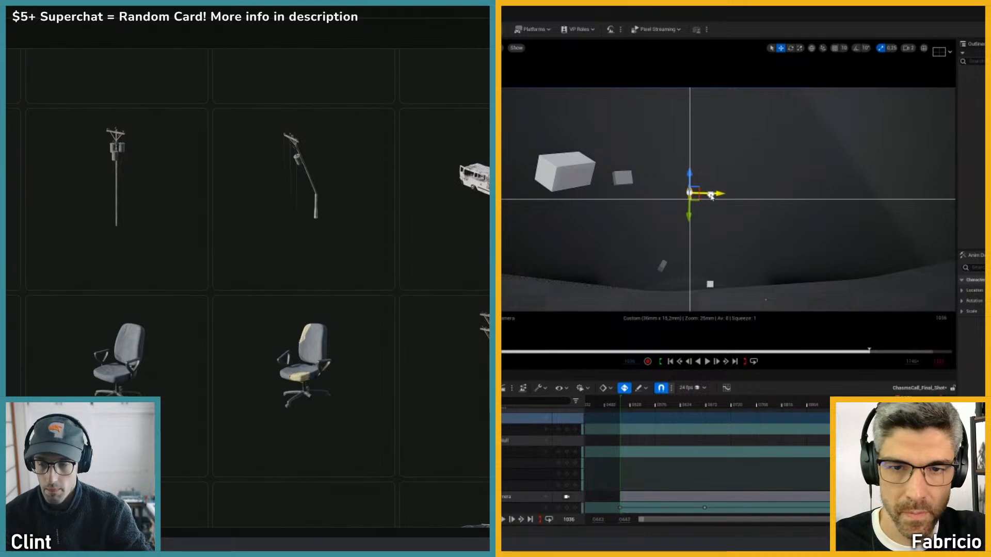
scroll(247, 289, "down", 6)
left_click_drag(898, 405, 928, 405)
scroll(247, 288, "down", 6)
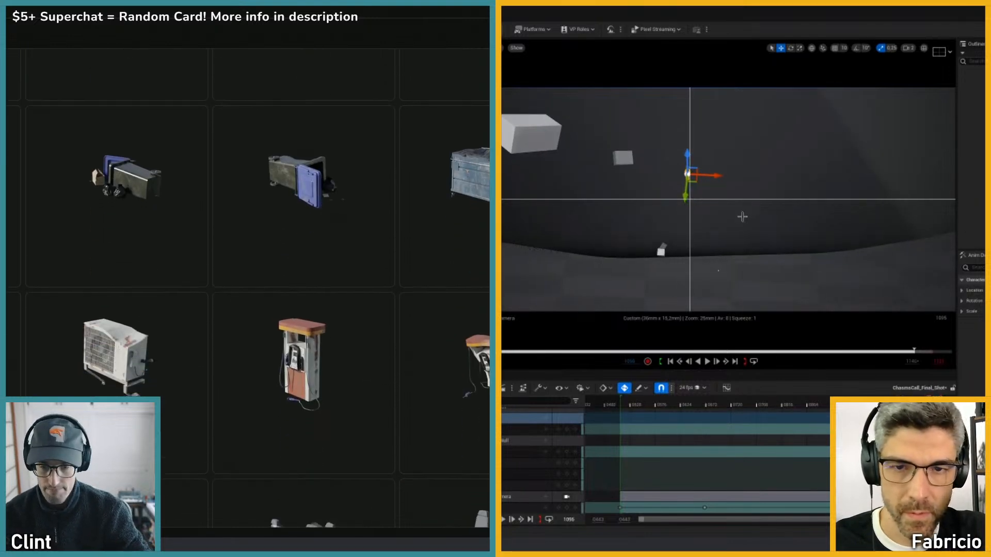
scroll(247, 288, "down", 8)
left_click_drag(697, 193, 699, 202)
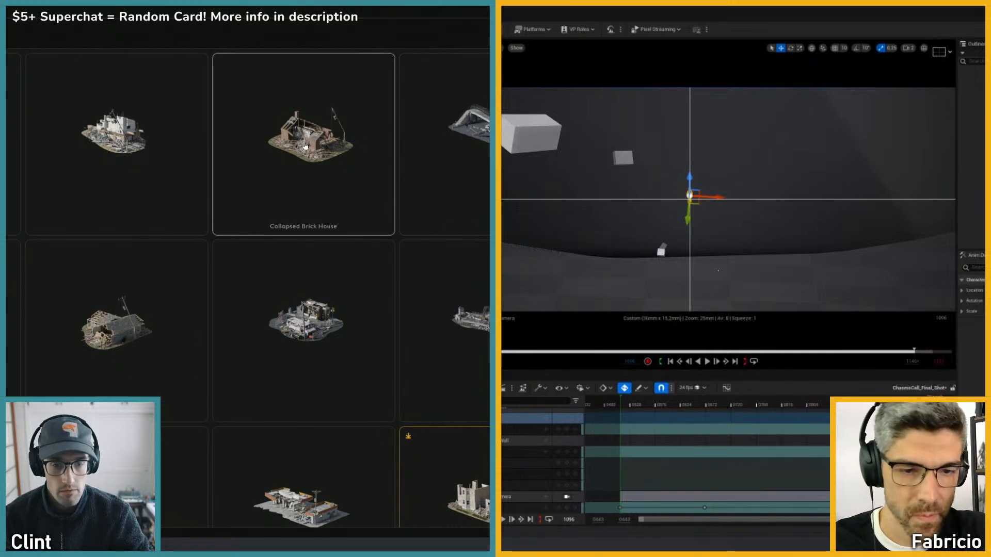
- Play the shot from frame 1023 to check the character's motion, and return the playhead to frame 600
left_click_drag(930, 405, 890, 405)
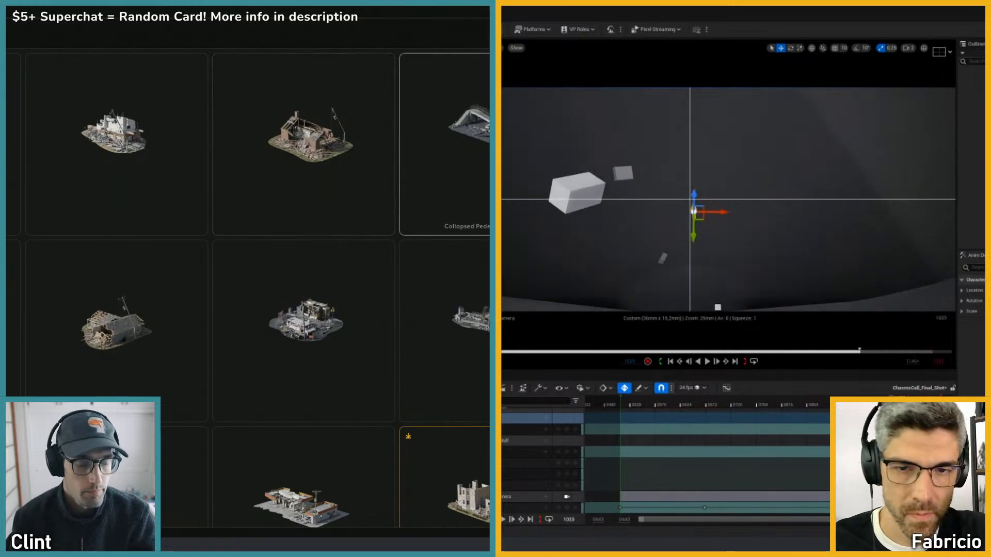
key("space")
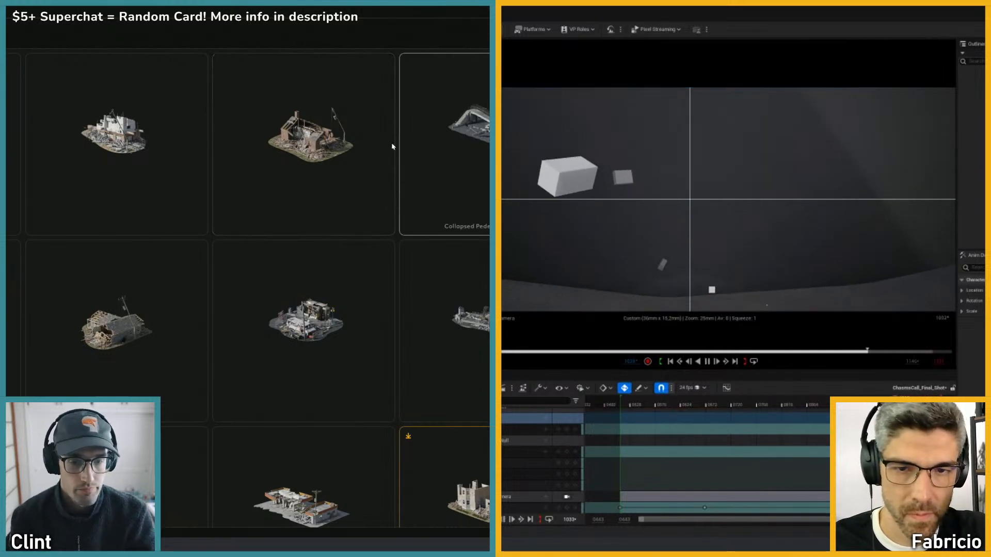
key("space")
left_click_drag(928, 405, 668, 405)
- Download the Collapsed Office and Collapsed Clinic models from the library
left_click(128, 149)
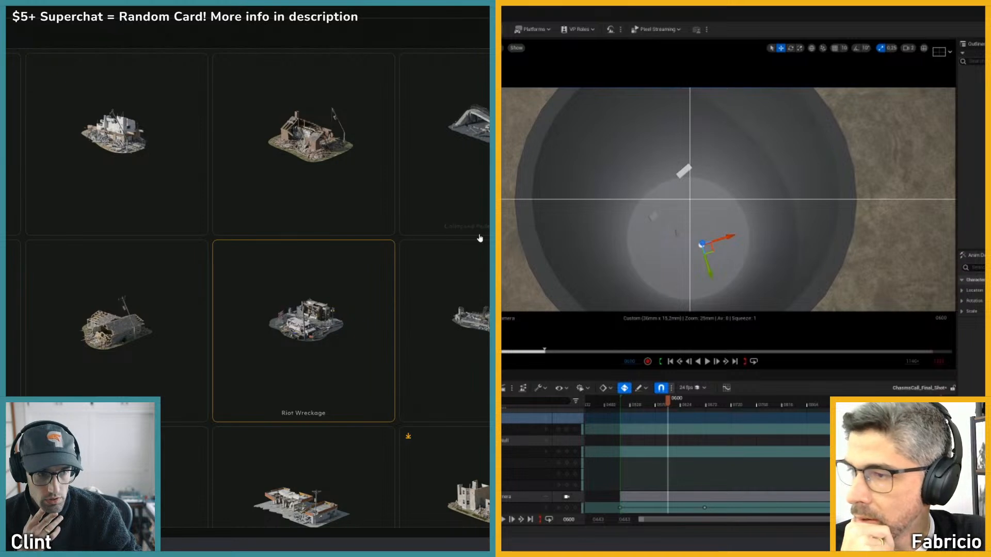
scroll(479, 238, "down", 5)
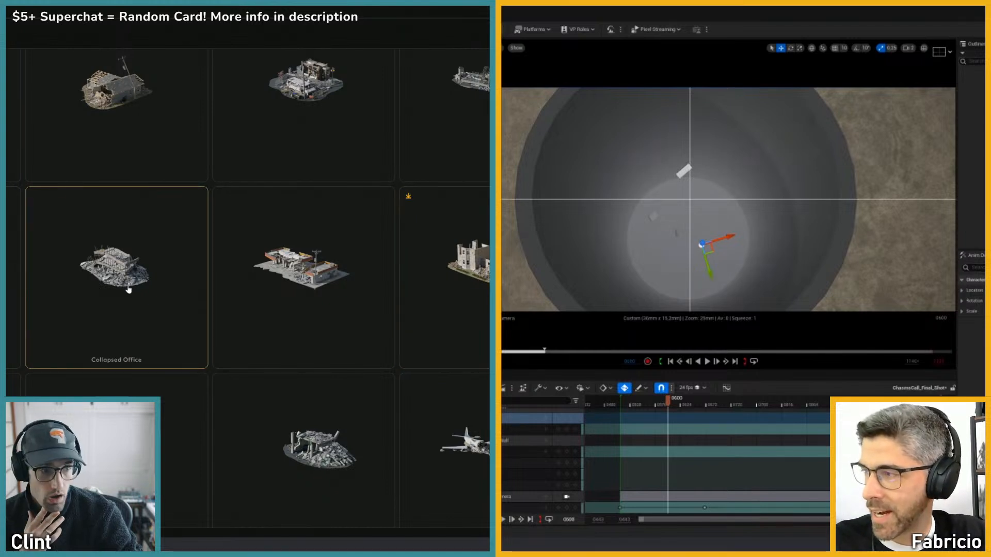
scroll(129, 290, "down", 1)
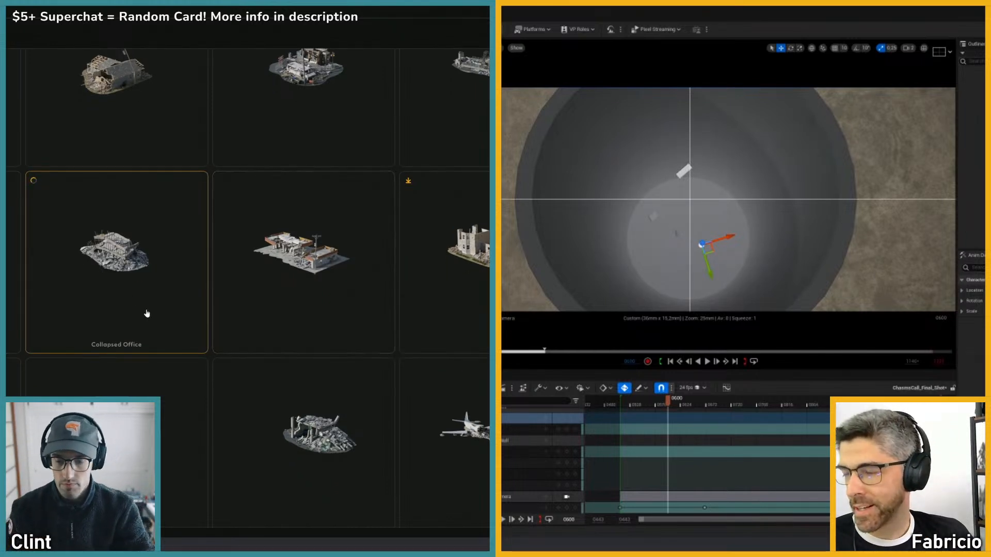
scroll(124, 345, "down", 3)
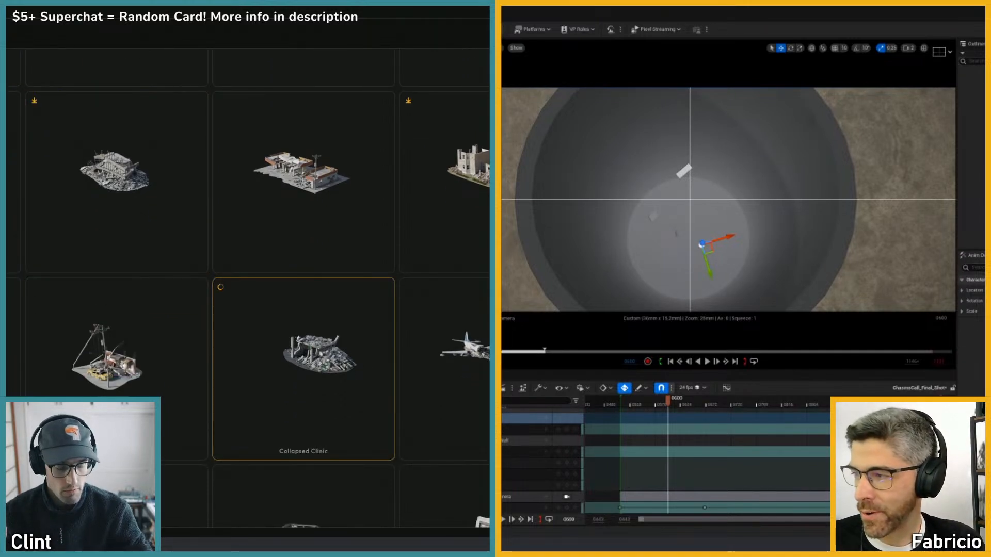
scroll(463, 389, "down", 2)
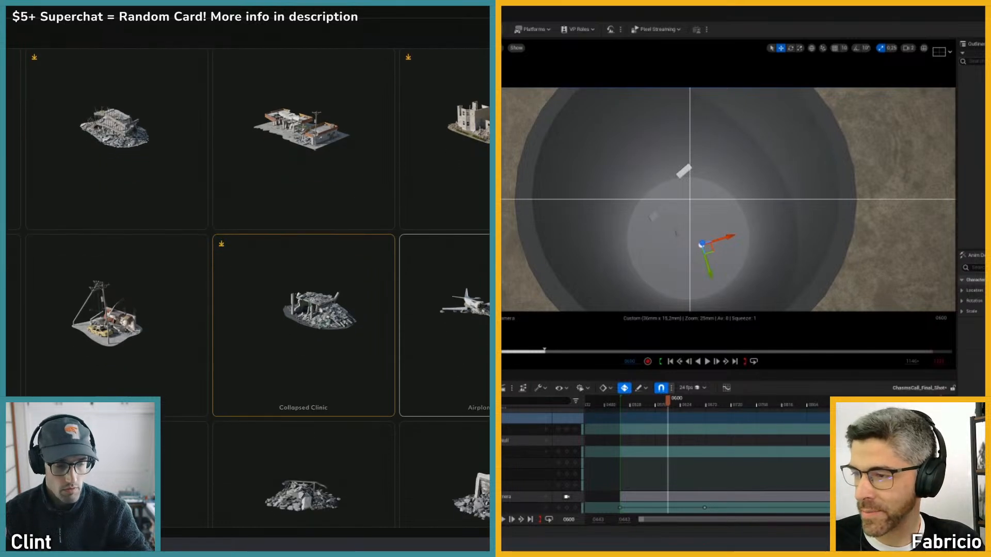
- Download the Collapsed Steel Truss and Concrete Wreckage models from the library
scroll(464, 347, "down", 3)
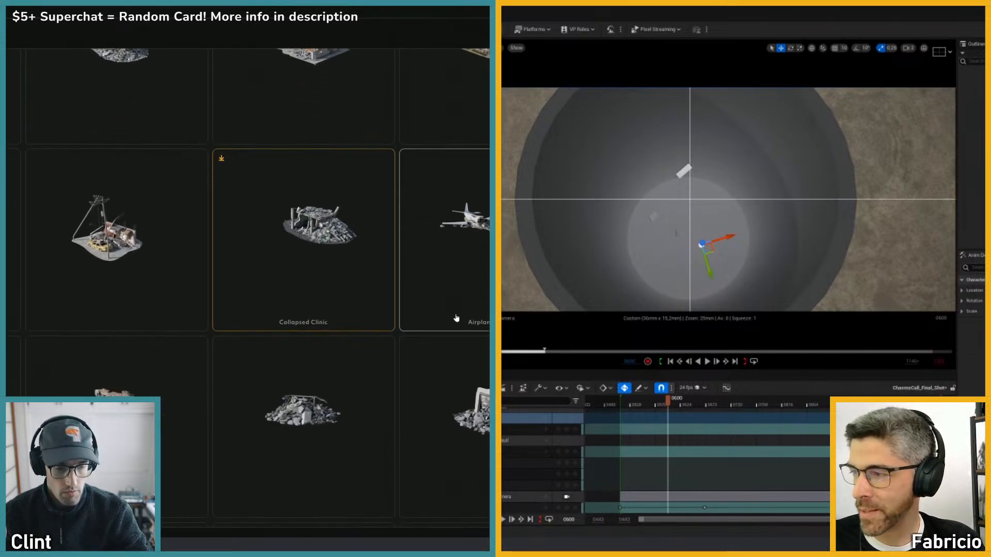
scroll(447, 389, "down", 2)
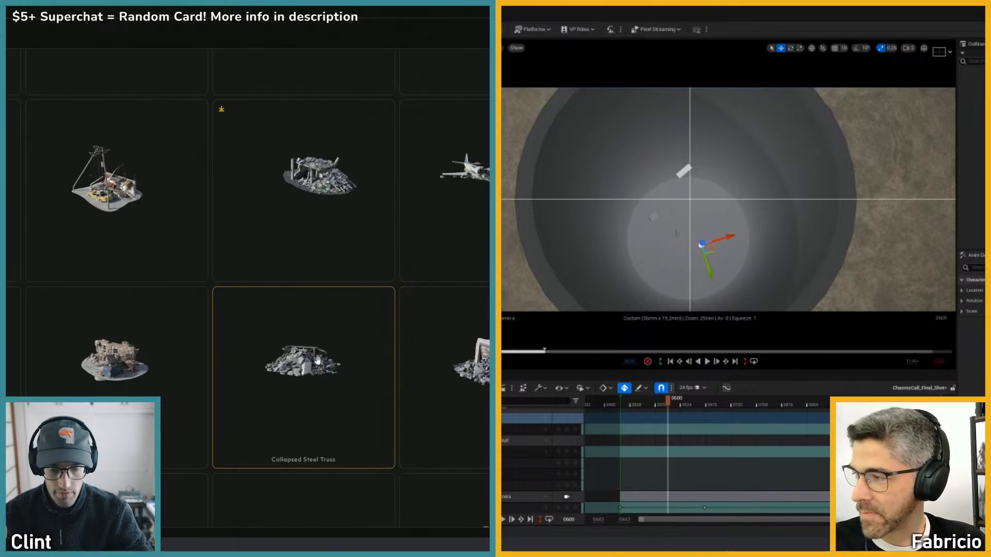
scroll(317, 359, "down", 1)
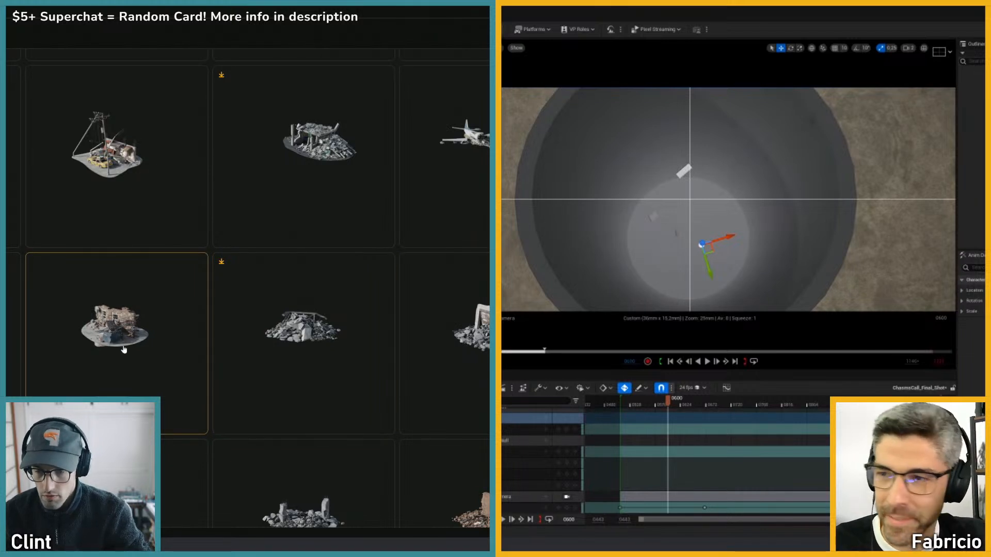
scroll(123, 350, "down", 1)
scroll(248, 284, "down", 4)
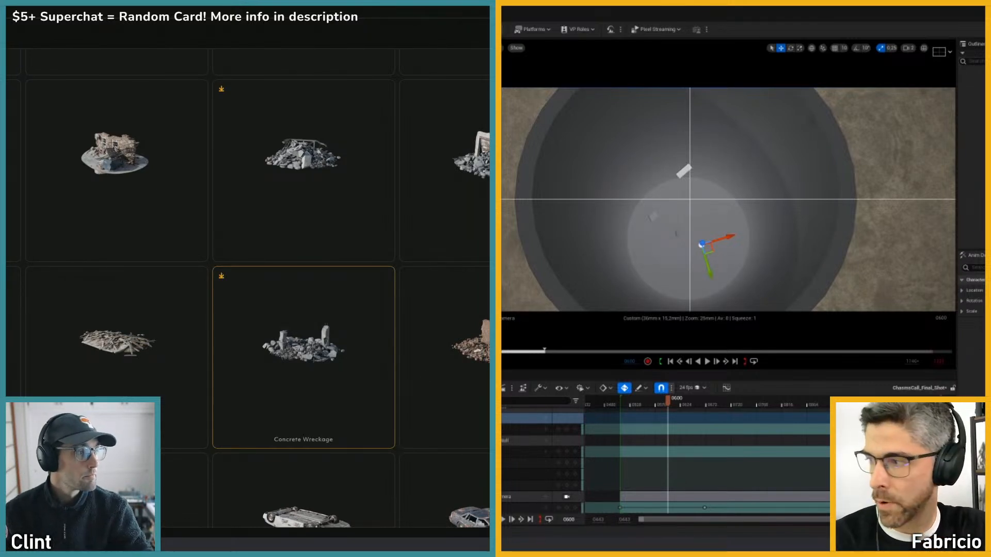
scroll(352, 432, "down", 2)
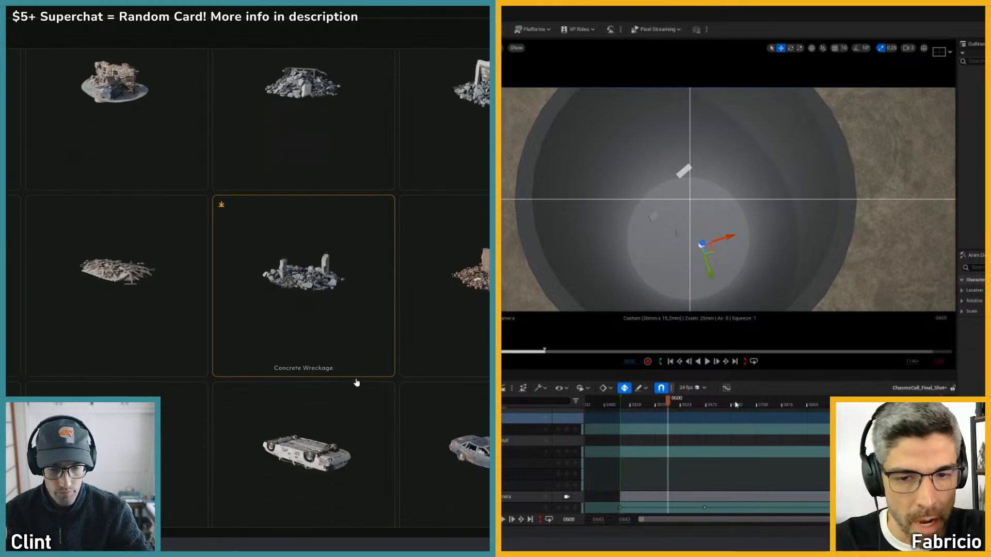
- Download the Destroyed Utility Pole model from the library
scroll(233, 464, "down", 5)
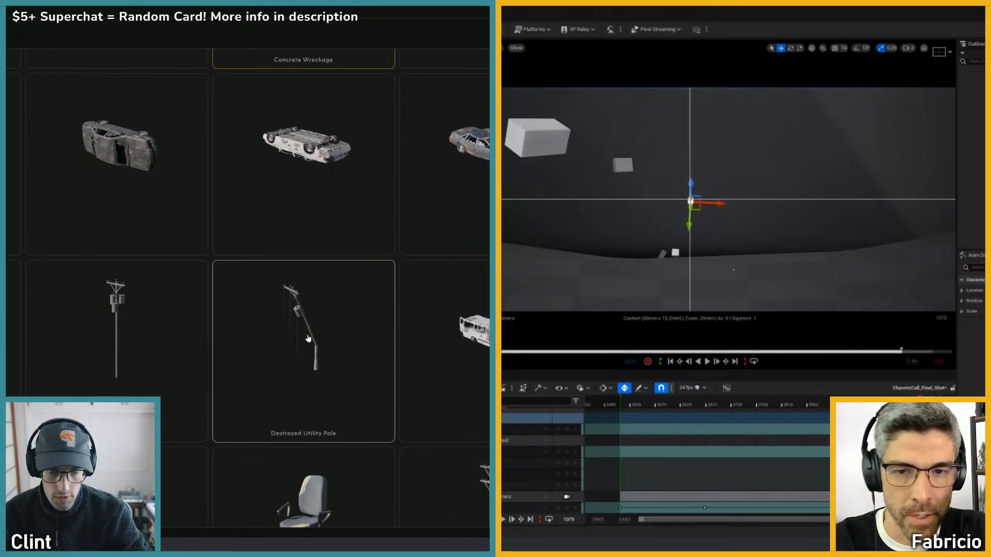
left_click(308, 340)
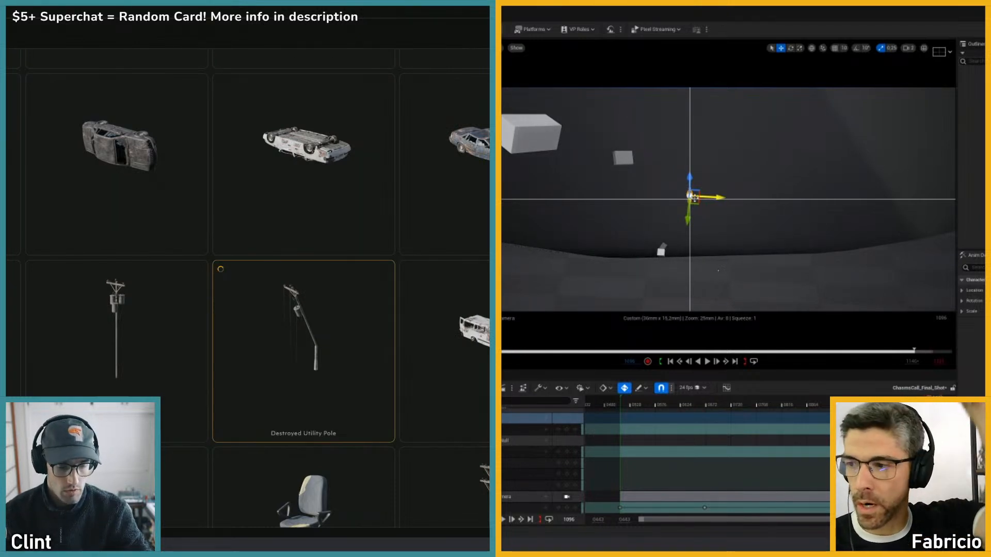
scroll(207, 403, "down", 5)
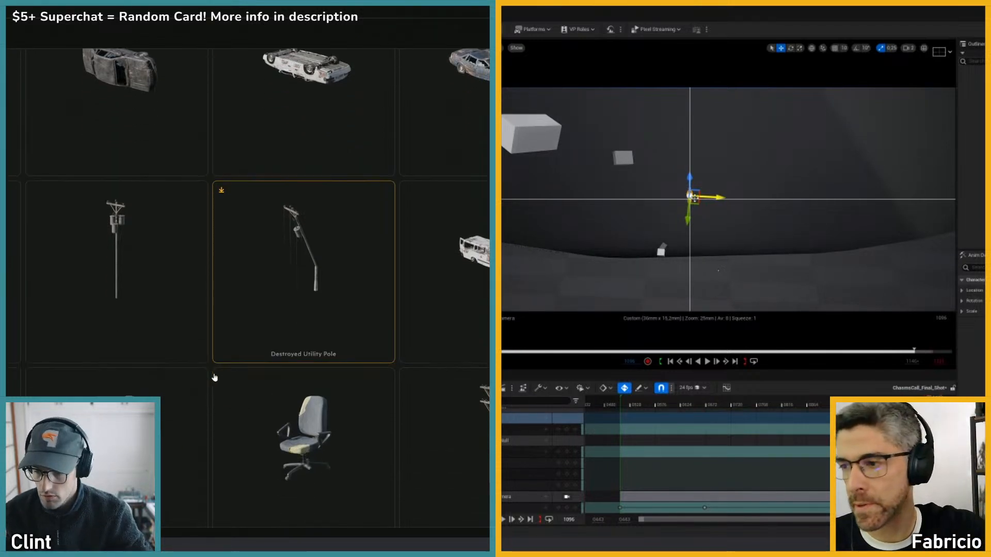
- Browse the library's smaller wreckage props, from chairs and gas pumps to pallets, shopping carts and concrete barriers
scroll(413, 362, "down", 2)
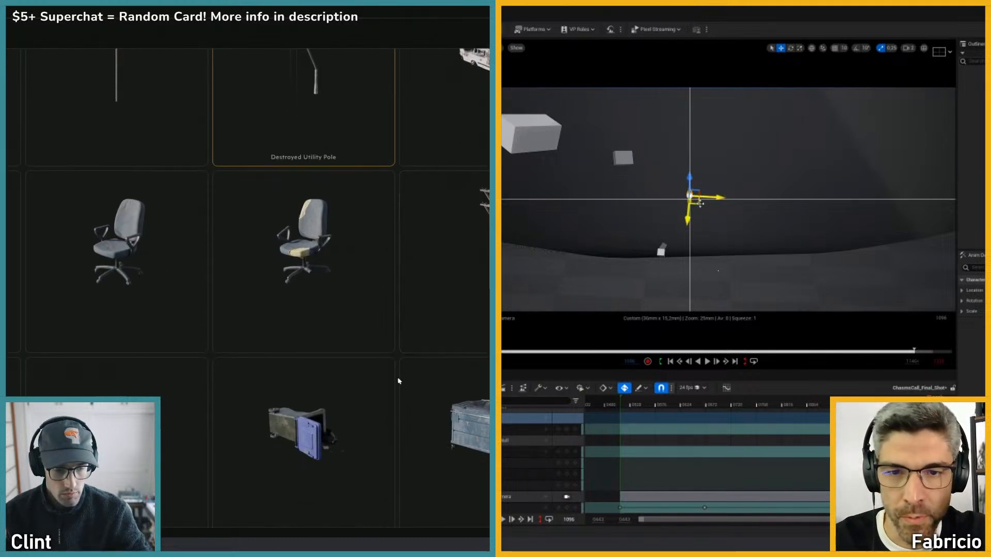
scroll(310, 382, "down", 2)
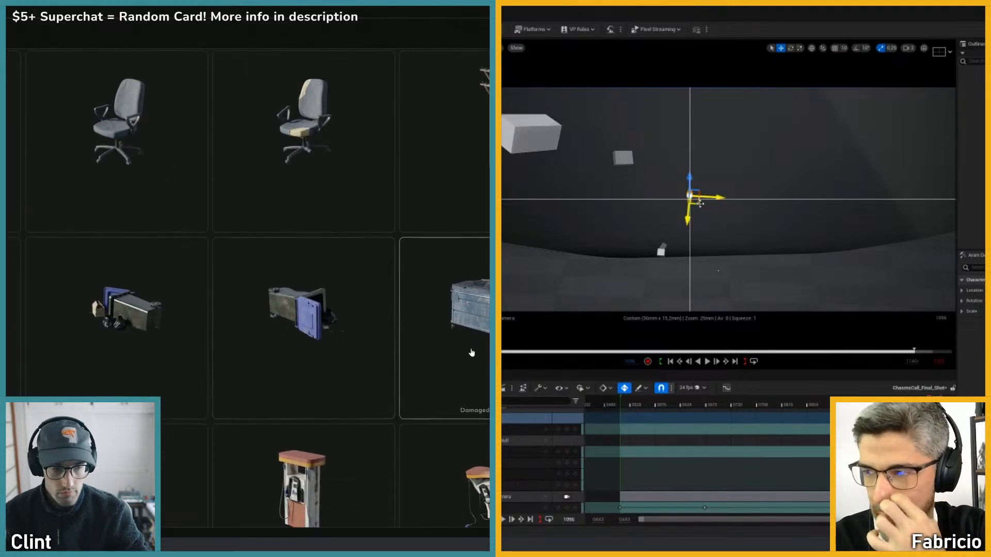
scroll(73, 332, "down", 8)
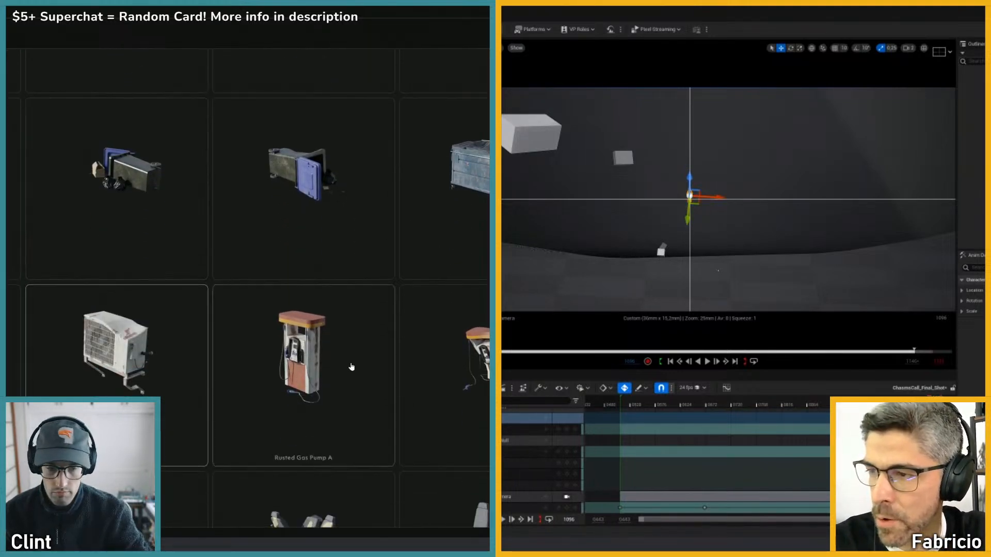
left_click(702, 210)
scroll(289, 416, "down", 4)
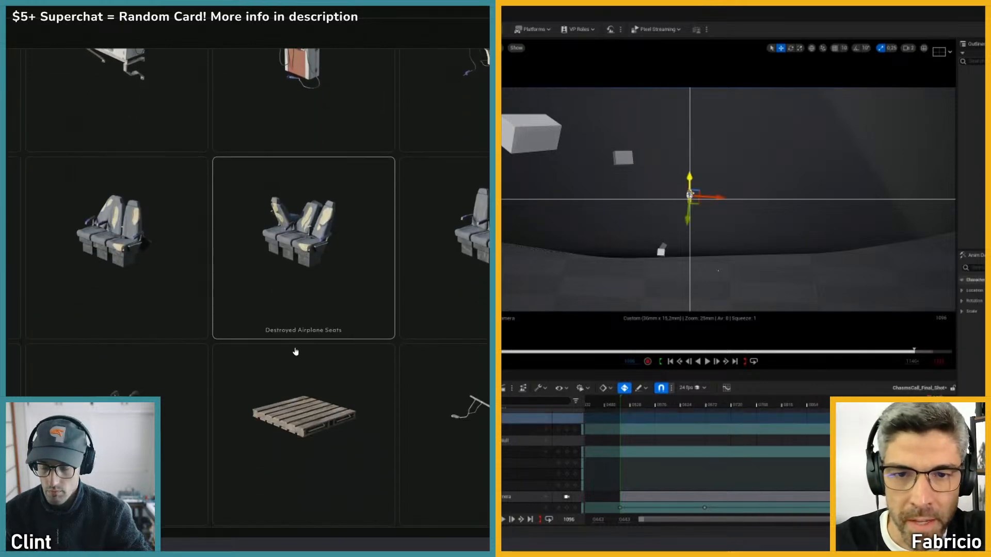
scroll(299, 354, "down", 3)
scroll(288, 403, "down", 5)
left_click(690, 196)
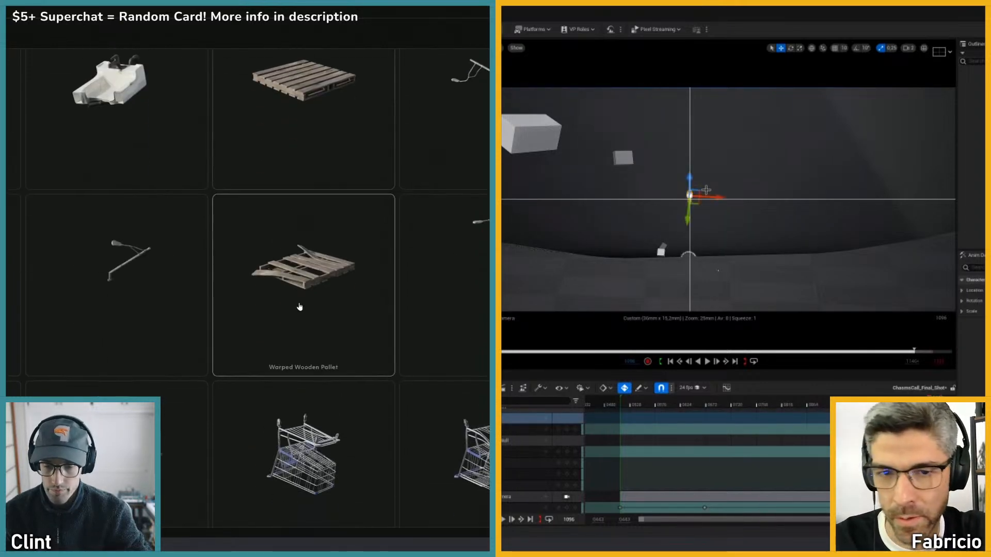
scroll(294, 385, "down", 5)
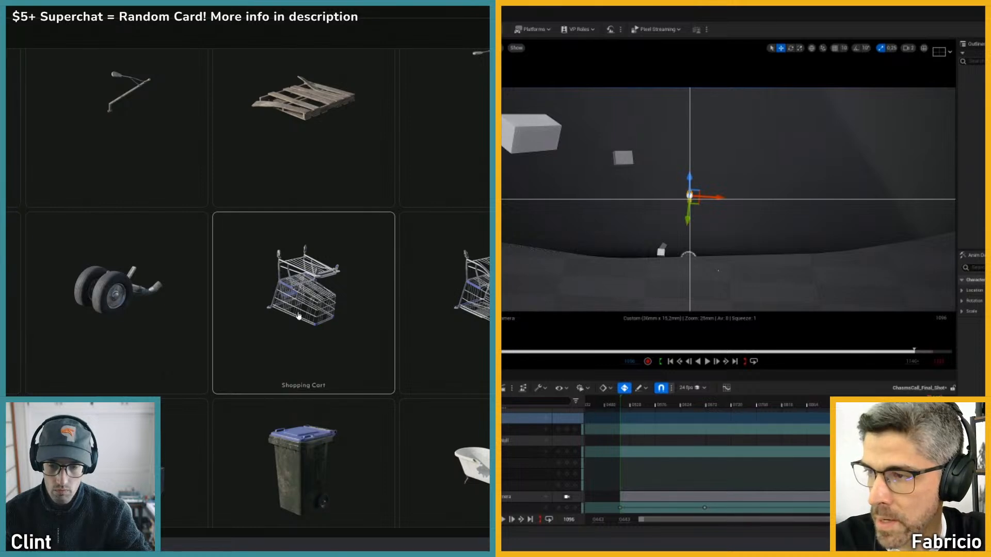
scroll(310, 289, "down", 8)
scroll(307, 330, "down", 6)
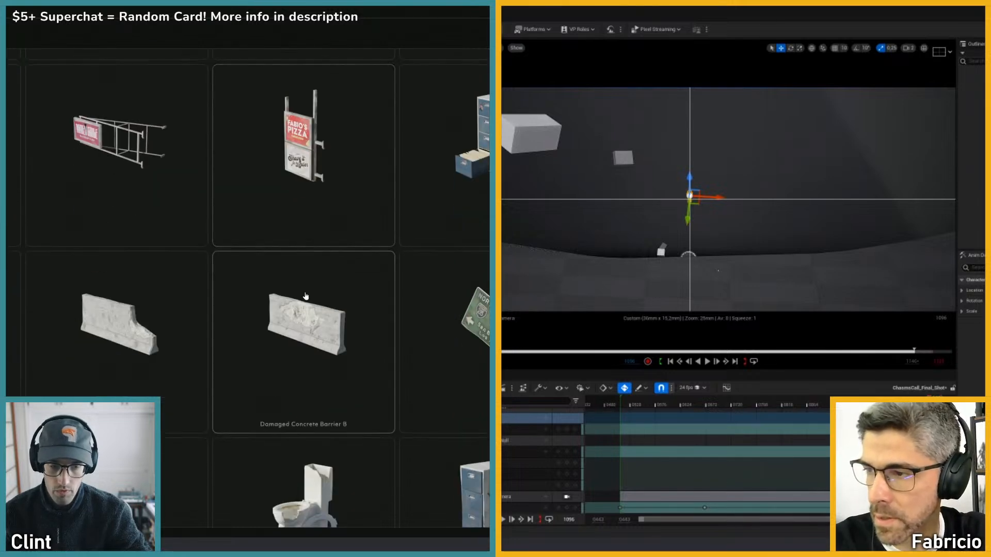
- Convert the BP_Carl_Final spawnable in the shot's sequence to a possessable
scroll(315, 307, "down", 5)
scroll(315, 308, "down", 2)
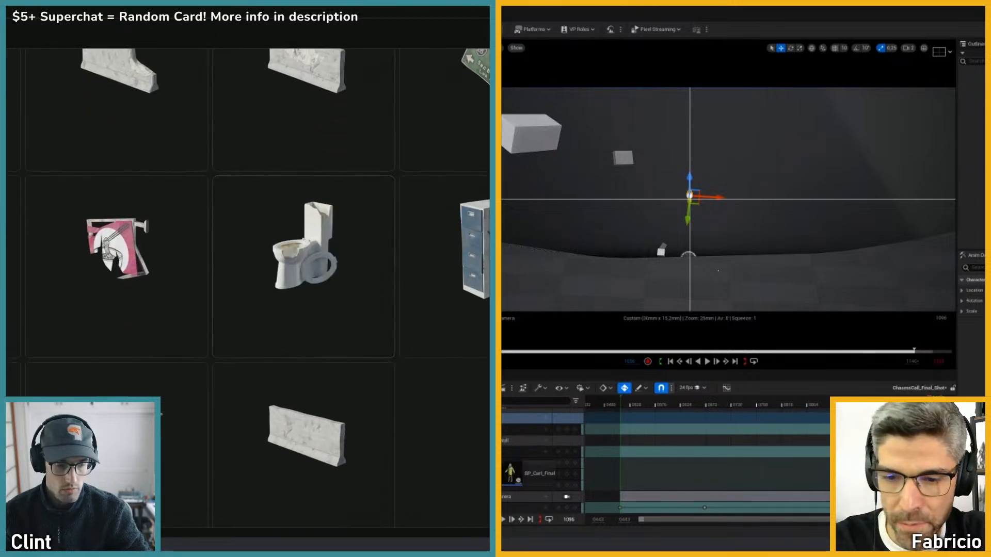
scroll(309, 290, "up", 15)
scroll(502, 459, "up", 5)
left_click(502, 447)
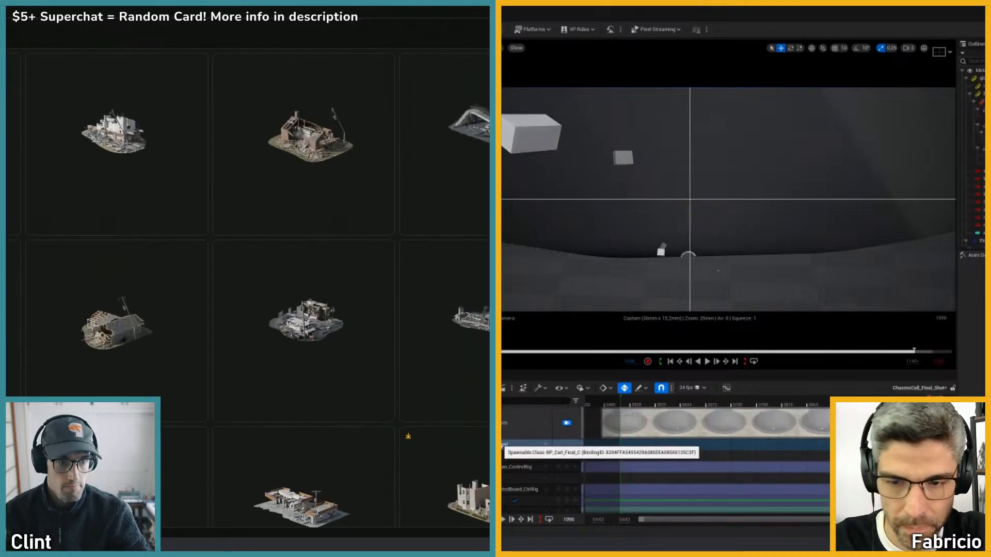
right_click(503, 446)
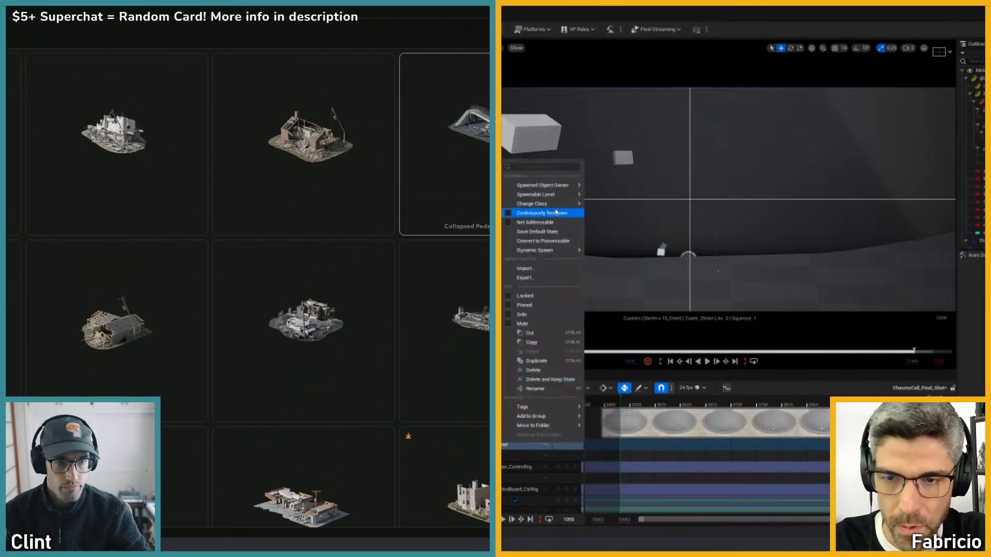
mouse_move(547, 197)
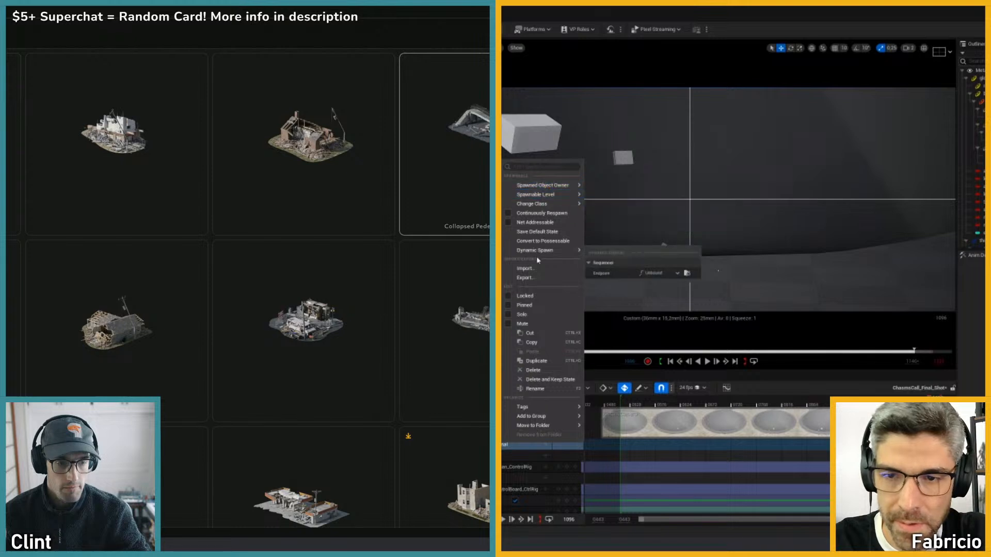
left_click(539, 242)
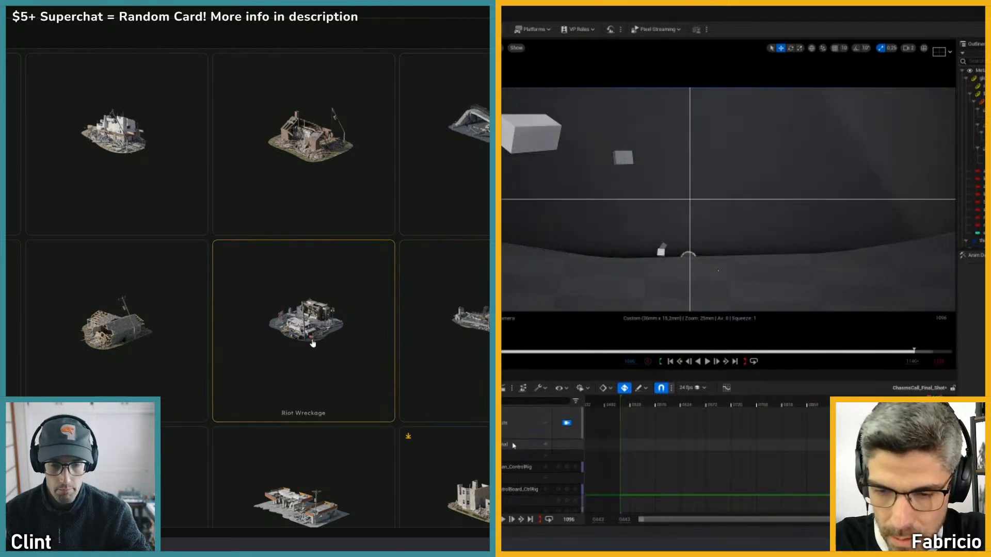
- Leave the shot camera and frame BP_Carl_Final up close, and return the model library to its kit overview
scroll(314, 342, "down", 3)
key("shift+c")
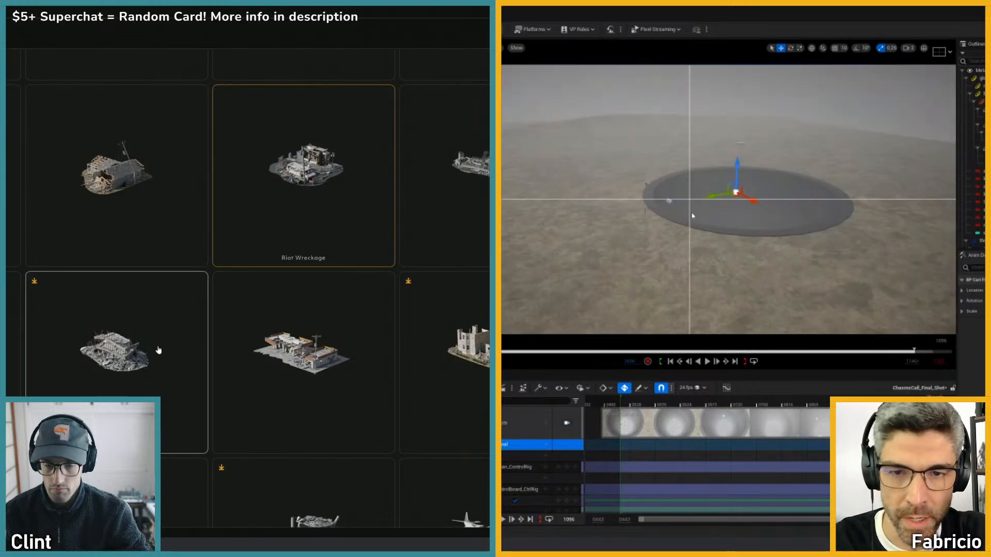
right_click_drag(692, 216, 672, 213)
scroll(126, 349, "down", 1)
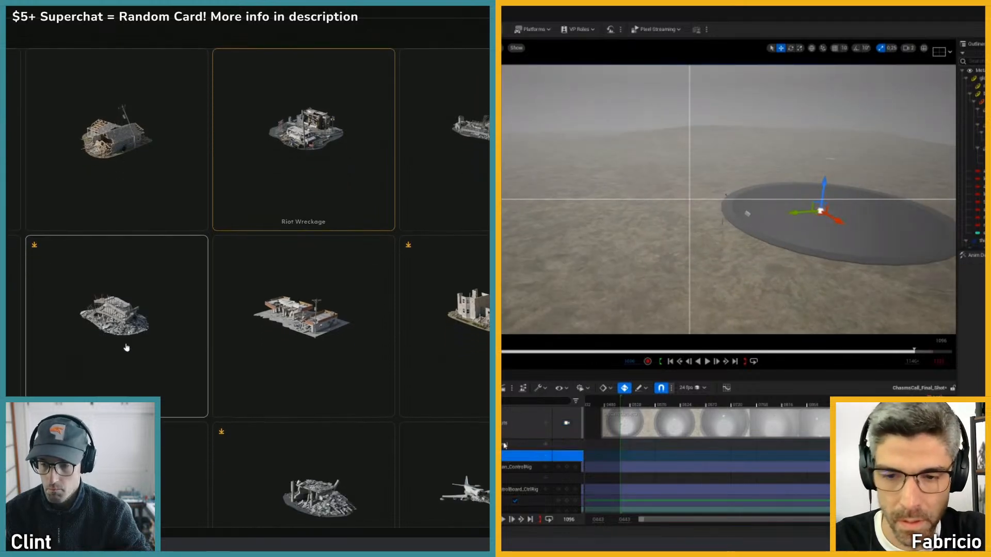
scroll(126, 350, "up", 4)
right_click_drag(725, 243, 692, 244)
key("f")
key("alt+Left")
scroll(713, 246, "down", 5)
scroll(712, 245, "up", 2)
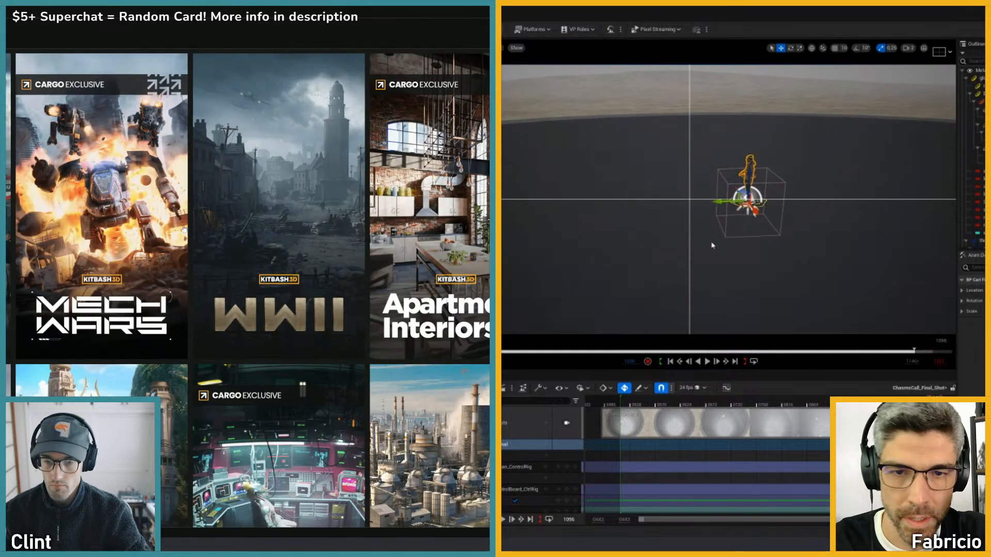
- Rotate the character's global control by about -90° so the body lies horizontally
left_click(736, 204)
left_click(737, 204)
key("e")
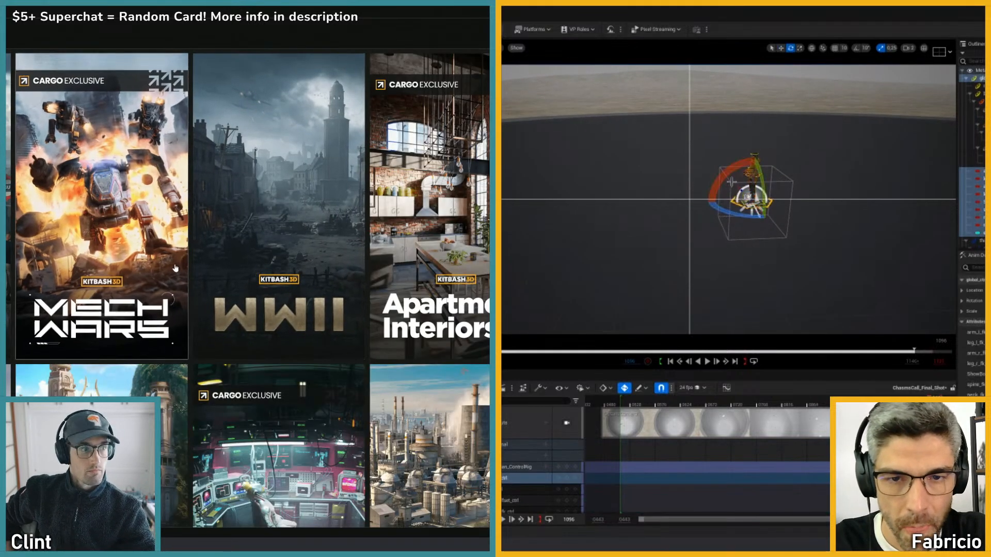
left_click_drag(733, 175, 932, 158)
scroll(172, 267, "down", 1)
scroll(172, 267, "down", 3)
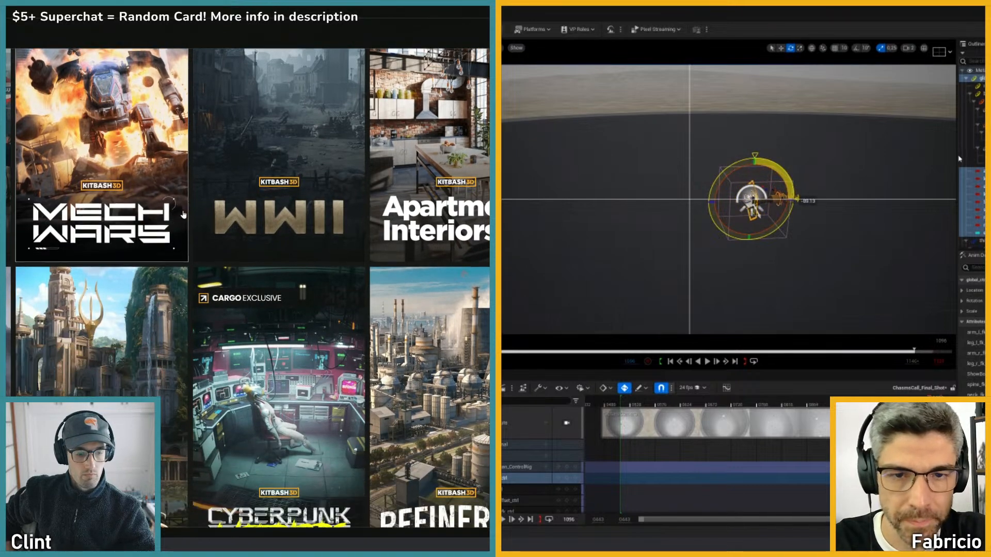
key("w")
- Move the rotated character's global control across the chasm, closer to the line of falling blocks
scroll(155, 303, "down", 1)
key("shift+c")
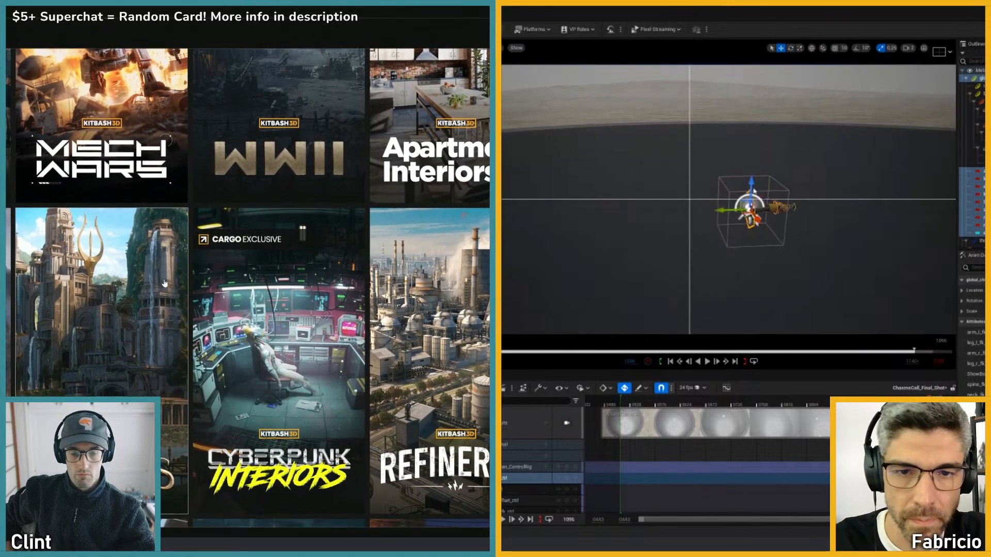
right_click_drag(756, 203, 758, 232)
scroll(165, 280, "down", 1)
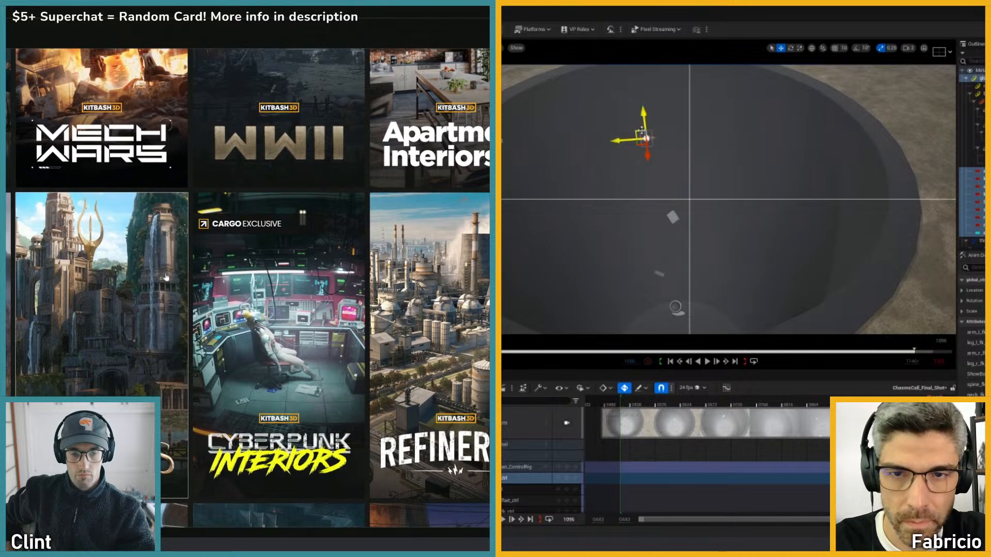
left_click_drag(640, 133, 676, 212)
scroll(170, 271, "down", 1)
right_click_drag(761, 181, 708, 194)
scroll(710, 194, "up", 4)
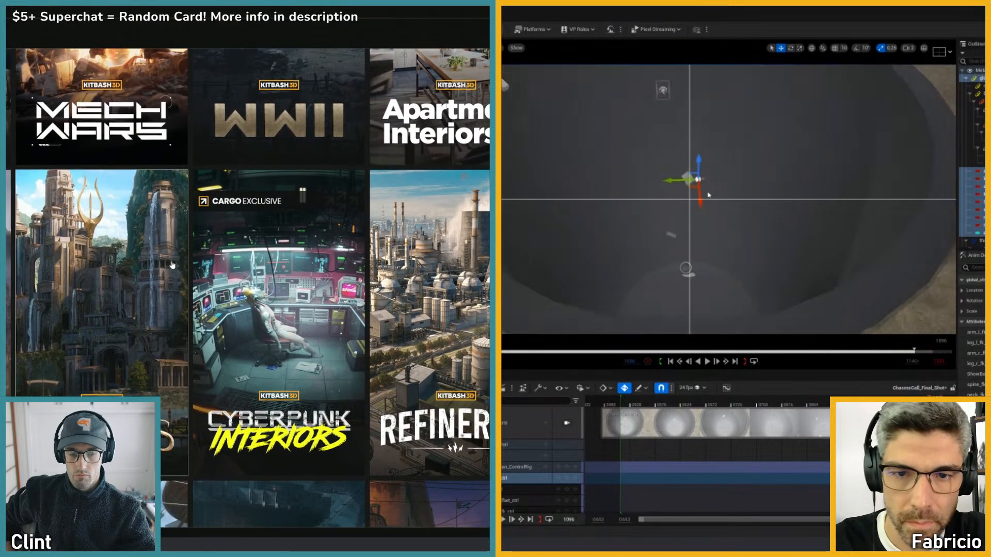
- Open the Refinery kit in the library, and lower the character to the crosshair centre in the shot camera's view
left_click(469, 328)
key("shift+c")
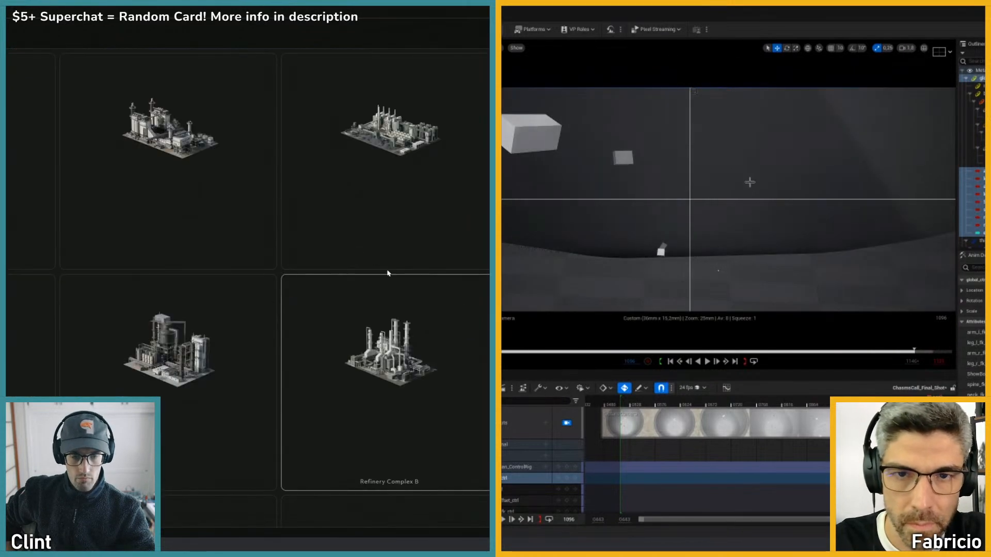
left_click_drag(702, 98, 702, 215)
key("shift+c")
scroll(209, 342, "down", 1)
right_click_drag(713, 206, 712, 203)
key("f")
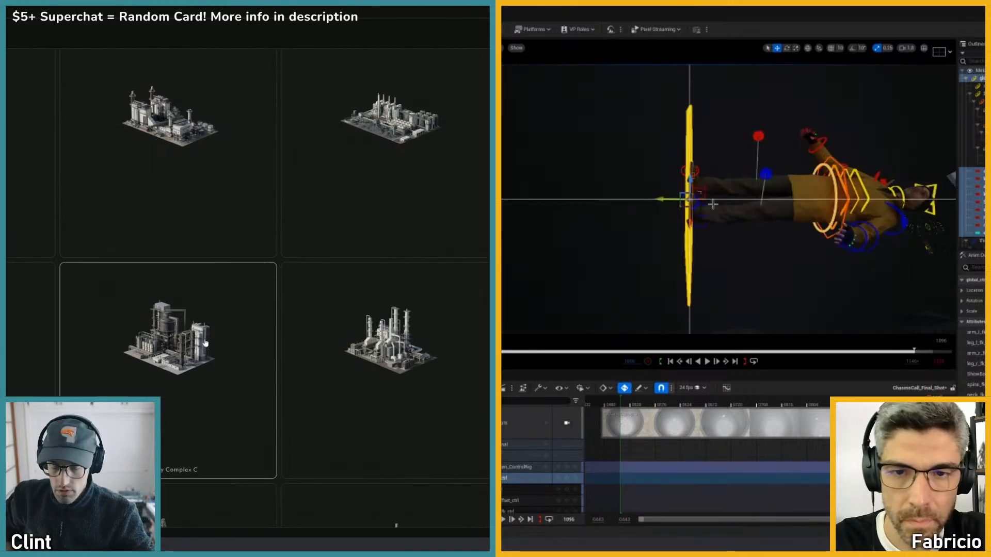
scroll(716, 207, "down", 5)
middle_click_drag(722, 210, 722, 209)
right_click_drag(721, 210, 717, 206)
scroll(718, 208, "down", 2)
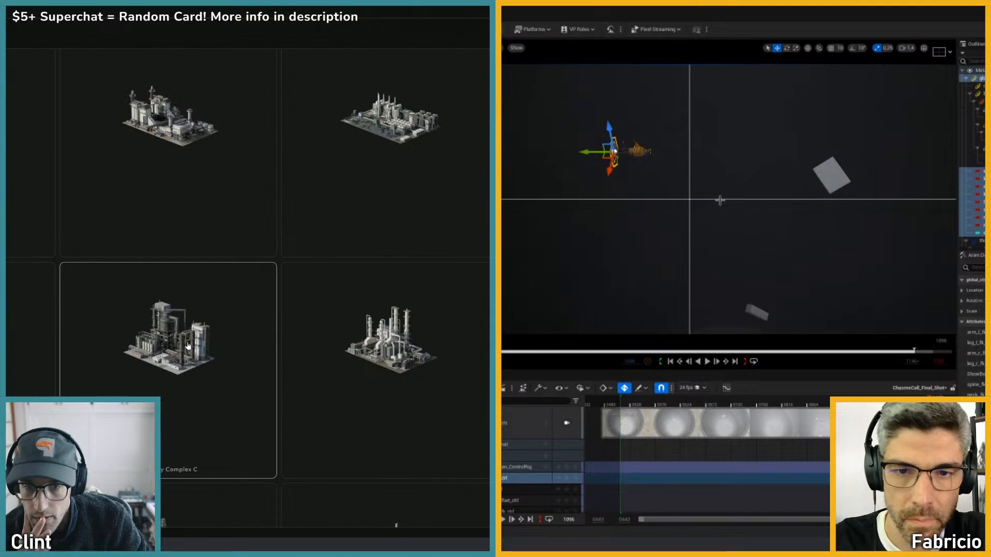
- Download the Refinery Complex C model and disable the composition overlay in the shot camera's view
left_click(188, 346)
key("shift+c")
key("g")
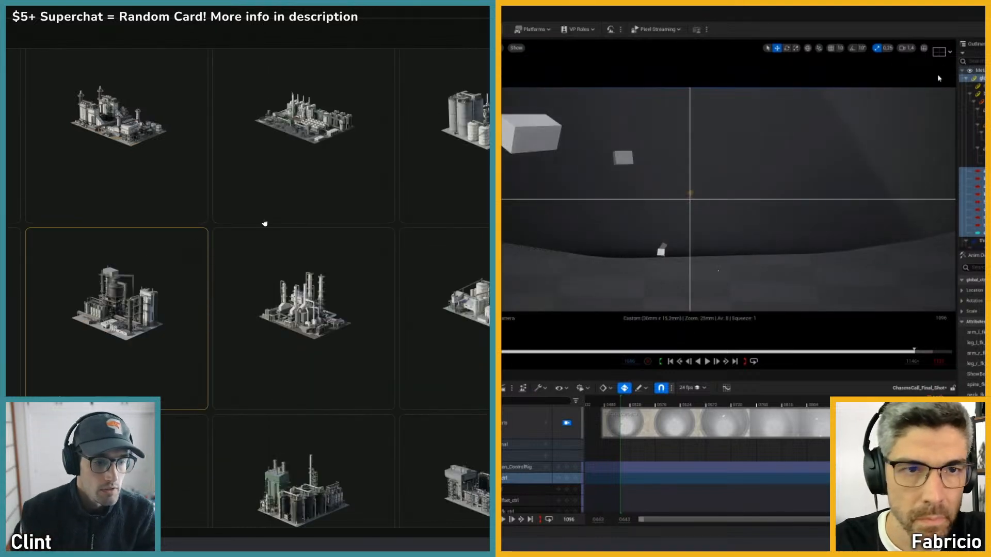
left_click(941, 52)
left_click(949, 83)
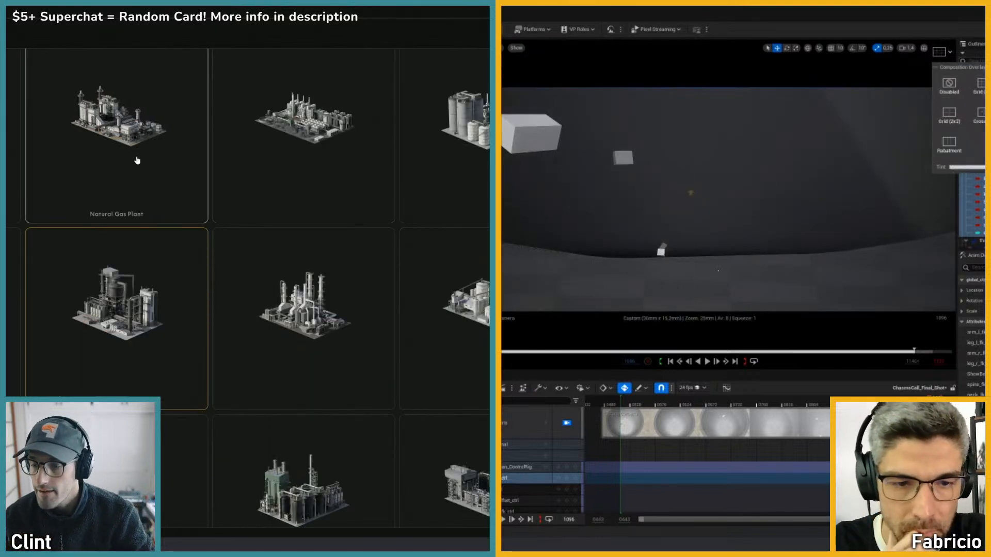
- At frame 0522, shift the character's global control to a new spot over the chasm floor, checking it through the shot camera
left_click_drag(929, 401, 626, 410)
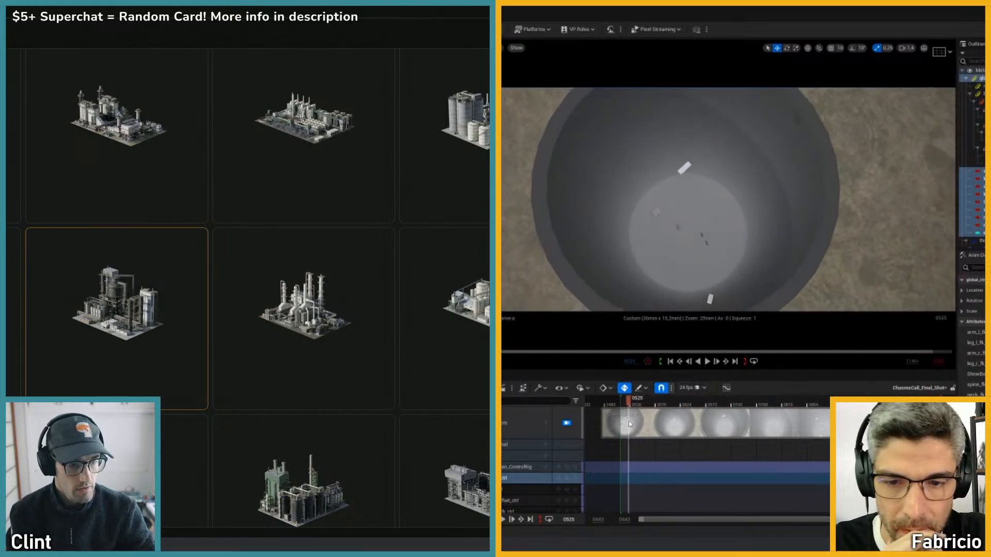
left_click(704, 240)
key("shift+c")
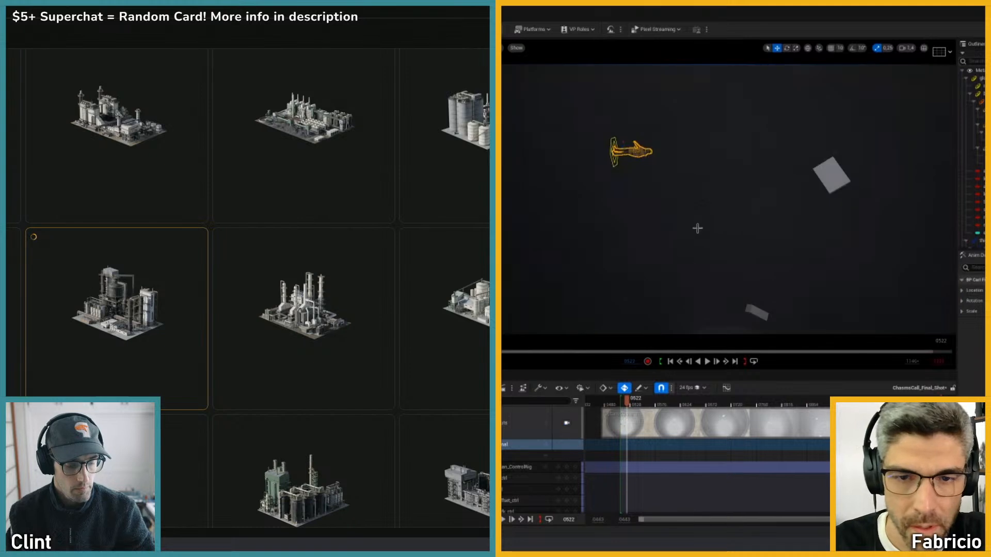
key("f")
left_click(613, 193)
scroll(299, 372, "down", 2)
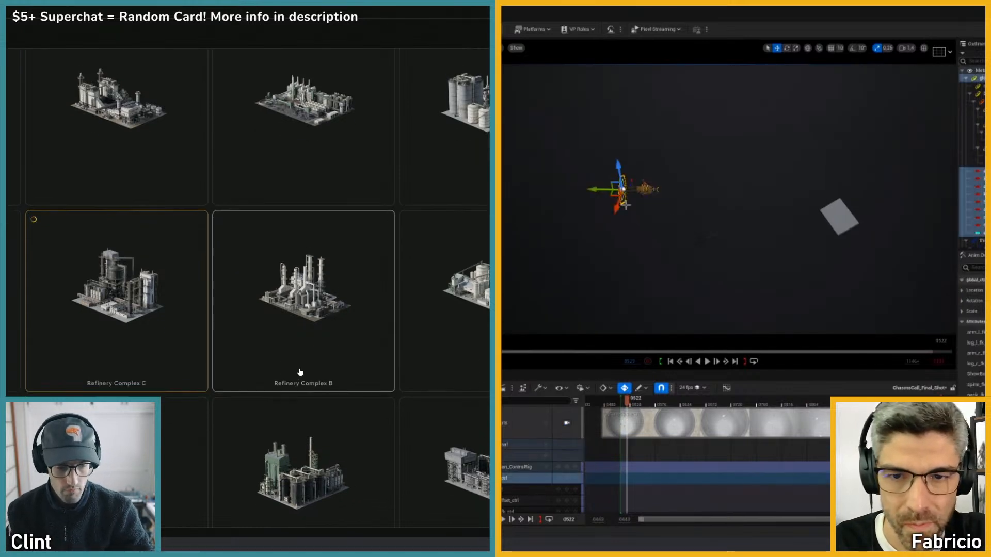
key("shift+c")
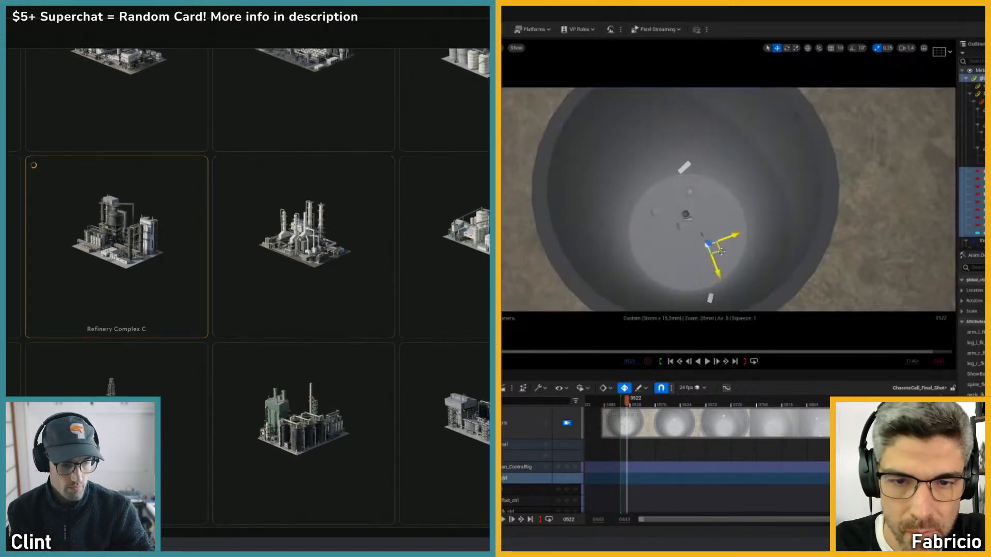
key("shift+c")
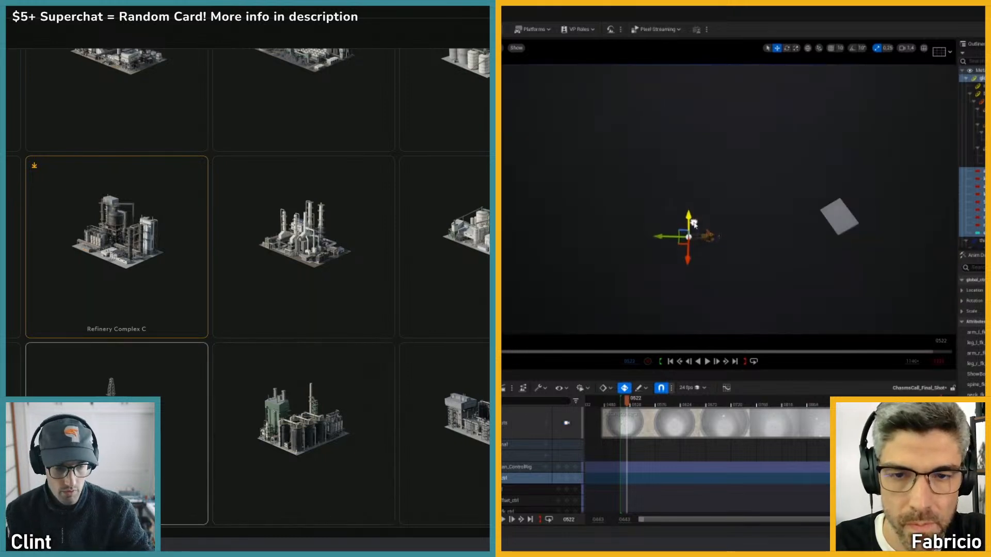
scroll(298, 371, "down", 1)
key("shift+c")
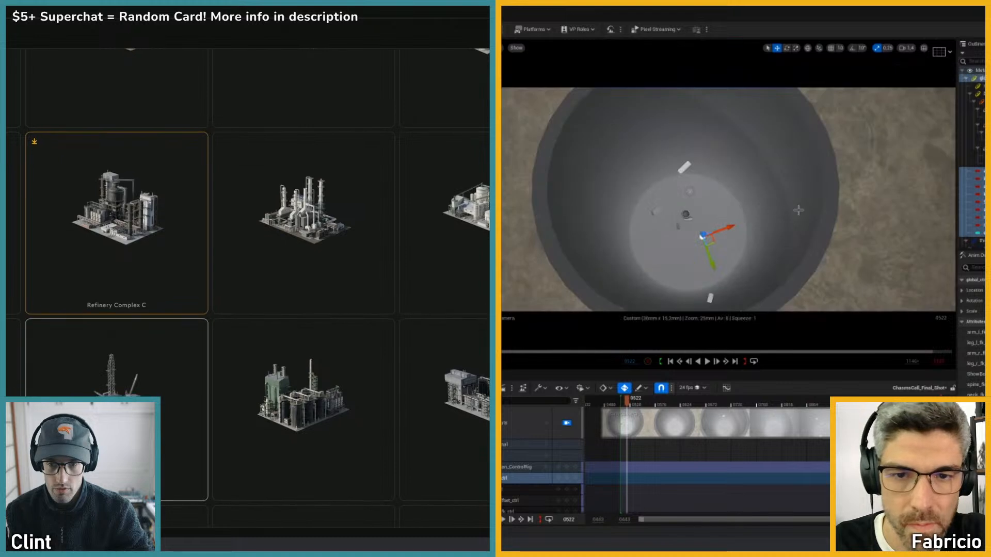
- Play the final shot from its beginning through the shot camera with the editor gizmos hidden
scroll(169, 367, "down", 3)
key("g")
left_click(624, 402)
key("space")
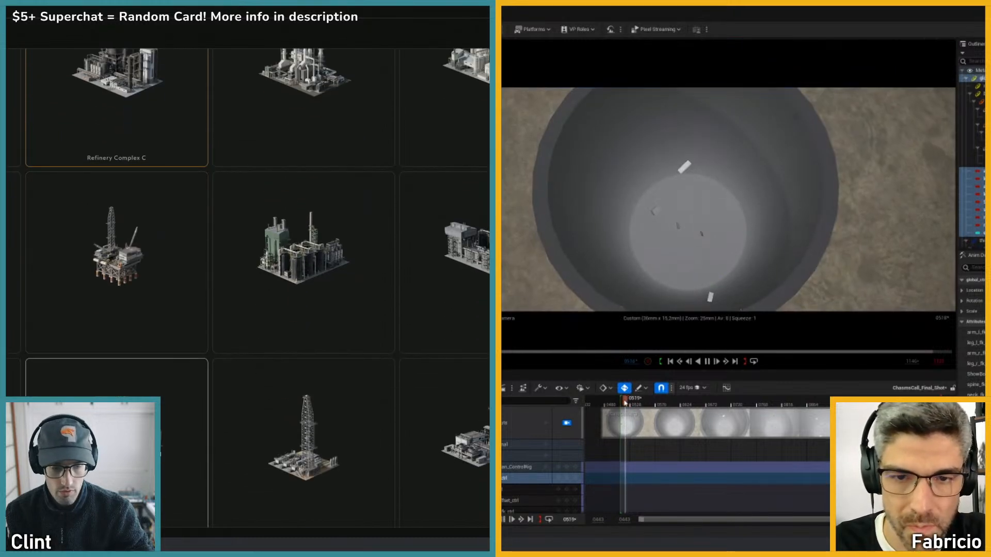
- Browse the Refinery kit's industrial buildings and download the Refinery Tower model
scroll(161, 439, "down", 3)
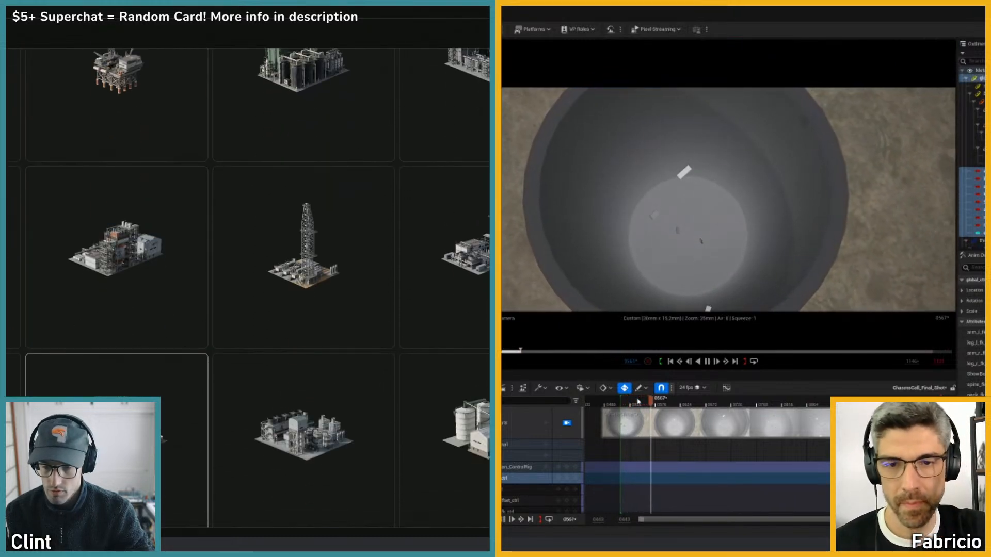
scroll(169, 336, "down", 3)
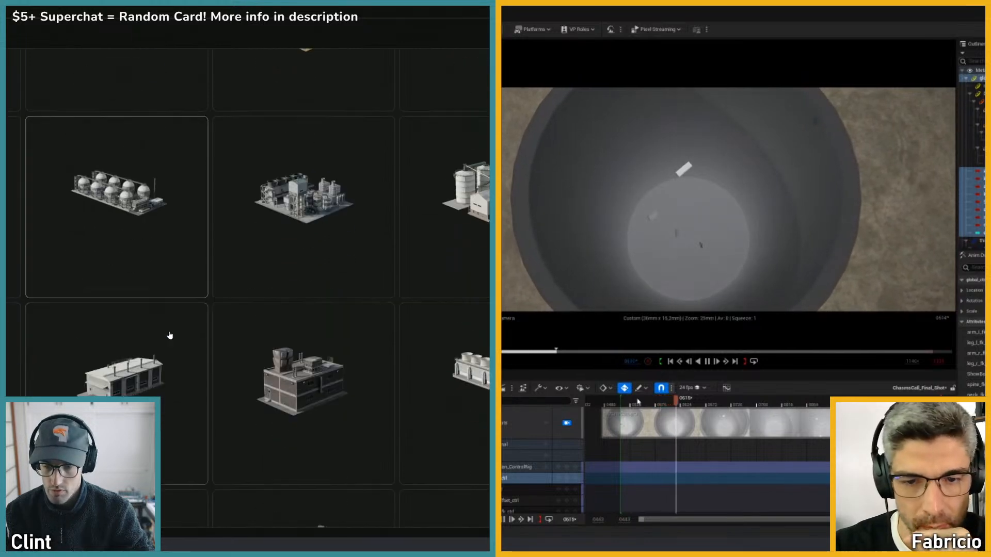
scroll(165, 355, "down", 3)
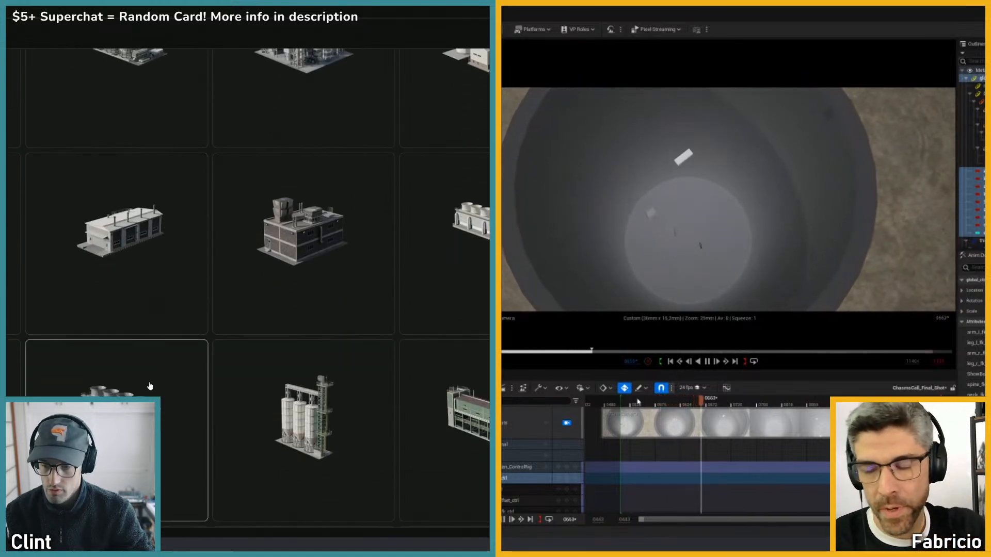
scroll(155, 377, "down", 3)
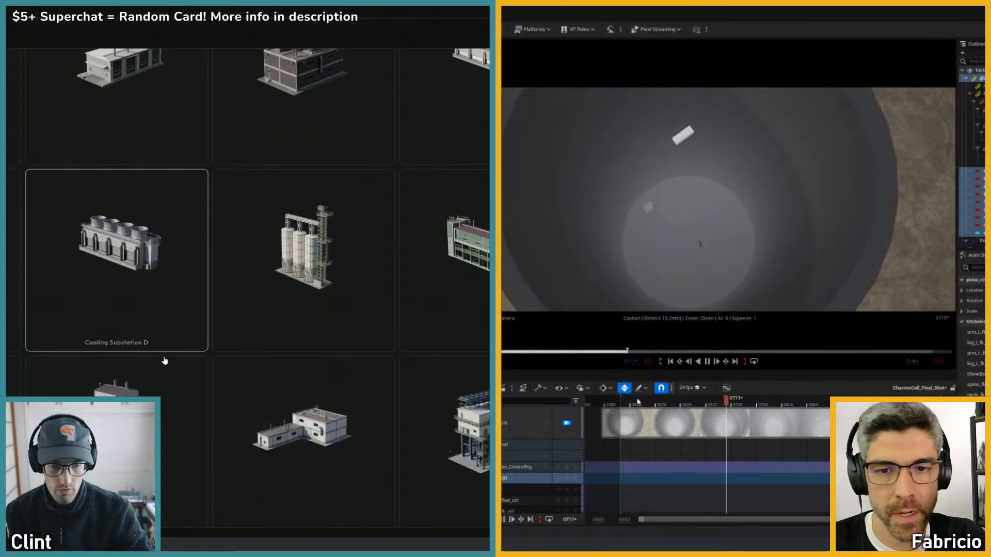
scroll(165, 360, "down", 1)
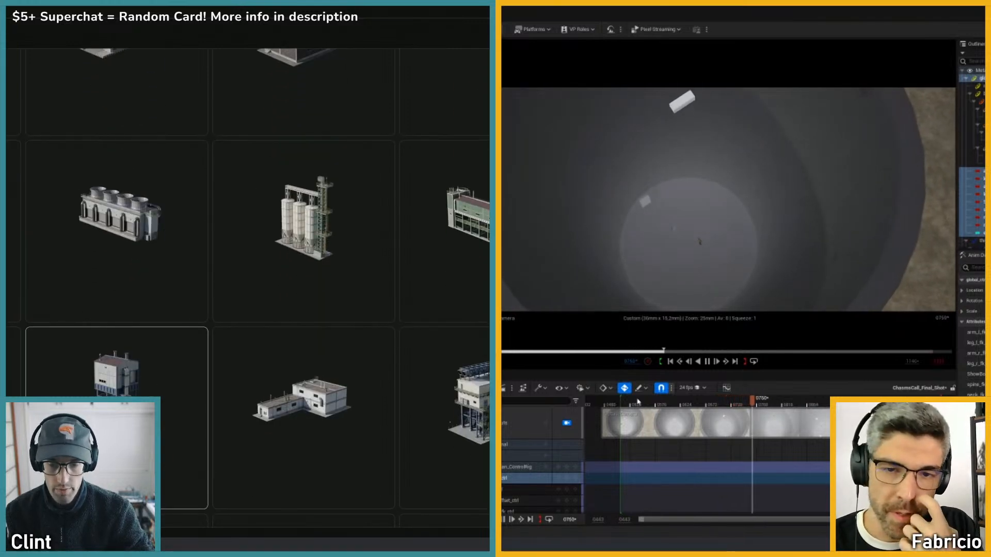
scroll(112, 226, "down", 4)
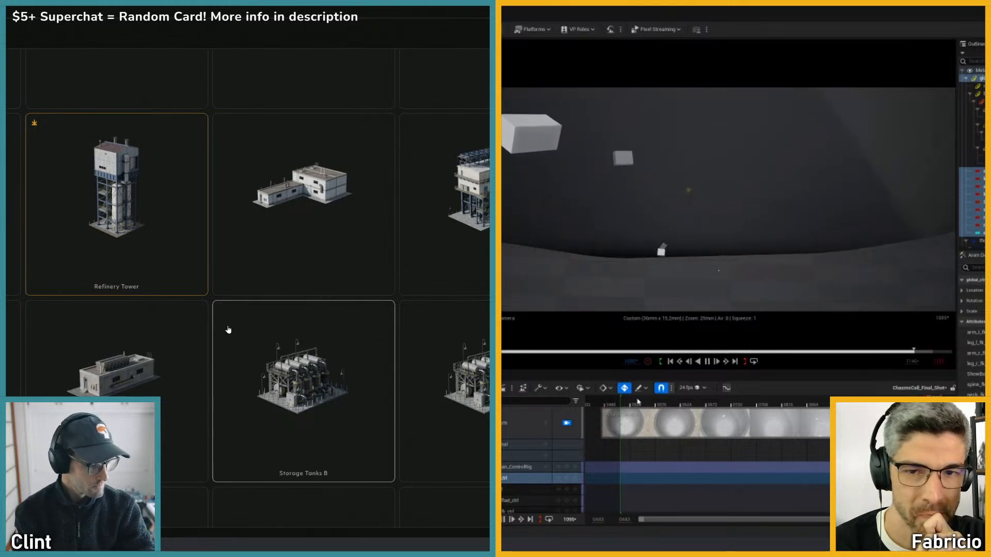
scroll(151, 340, "down", 5)
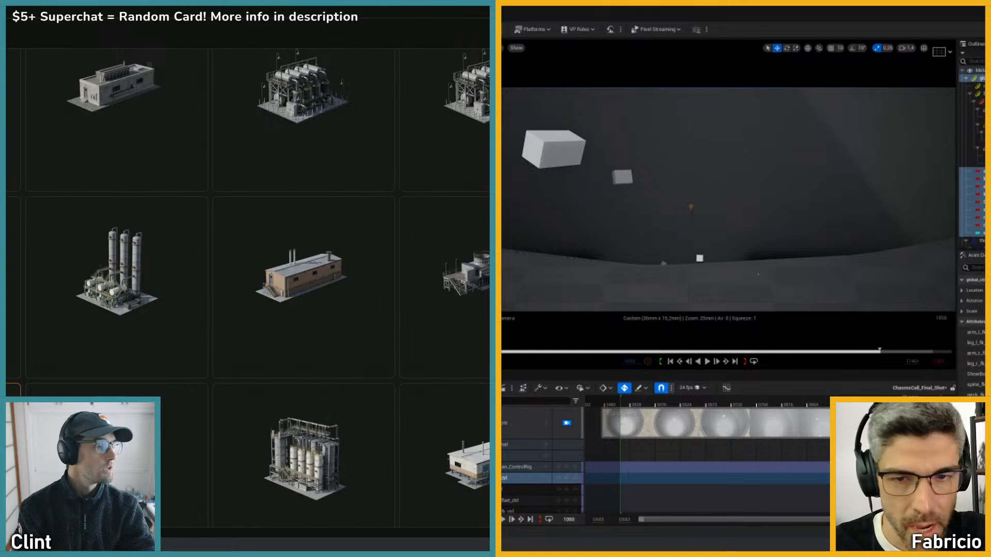
- Select the falling character's parent object at frame 1062, clear the selection, and show the shot full screen
left_click(700, 217)
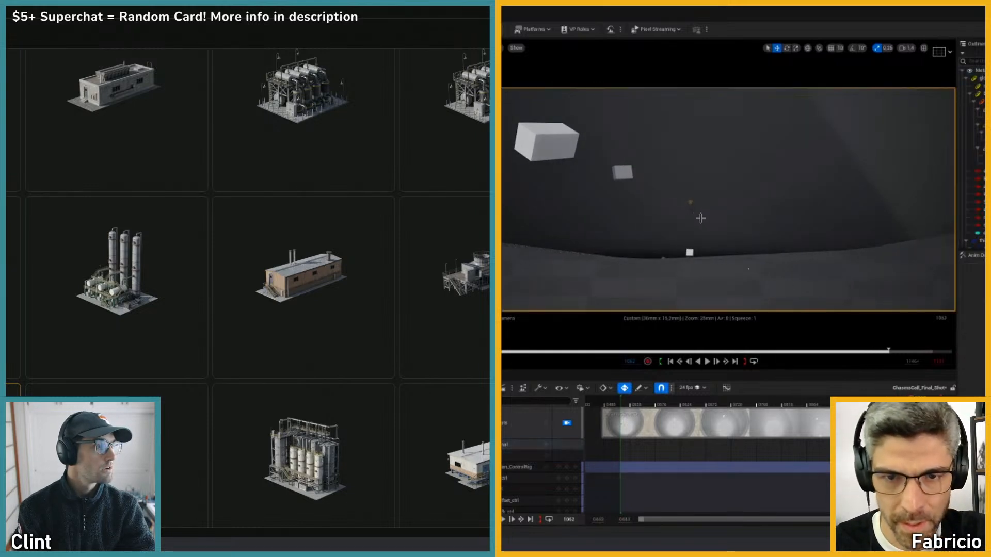
left_click(692, 208)
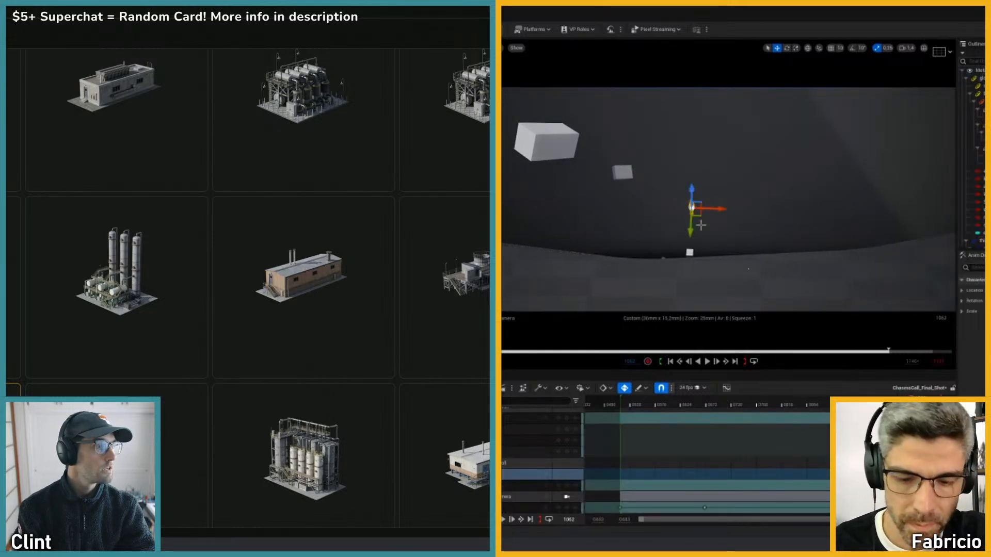
left_click(768, 243)
key("F11")
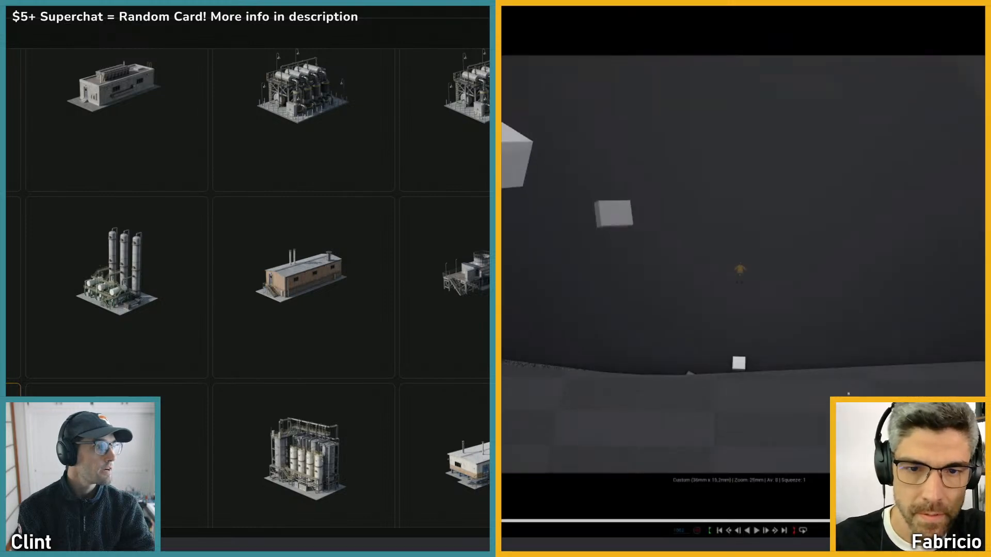
- Browse the rest of the Refinery kit's models and download the Crane model
scroll(173, 389, "down", 5)
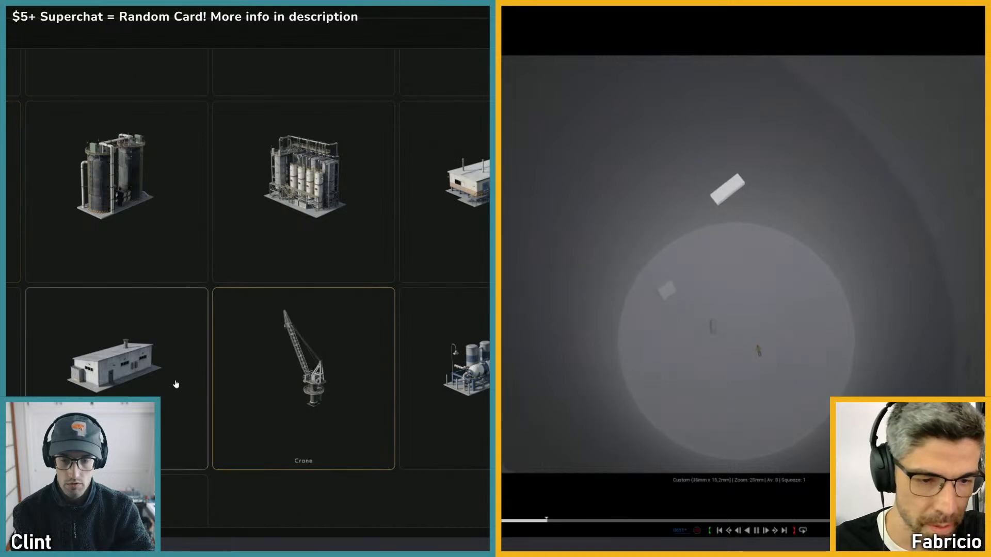
scroll(195, 308, "down", 3)
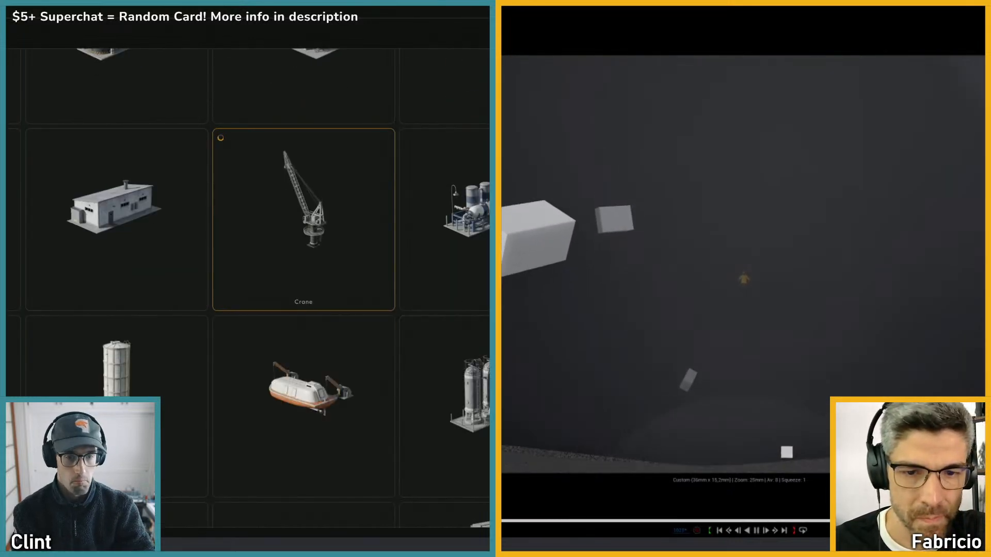
scroll(295, 325, "down", 3)
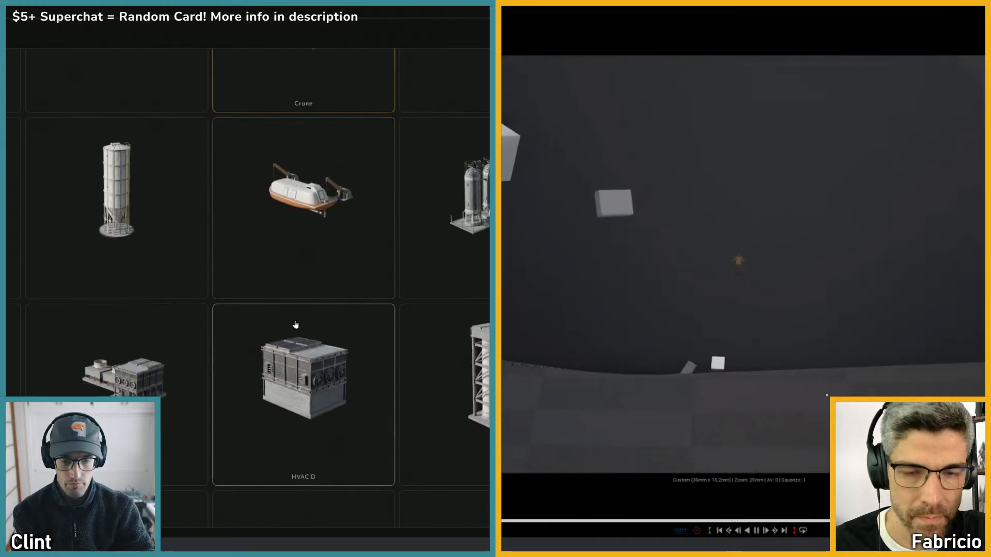
scroll(294, 326, "down", 3)
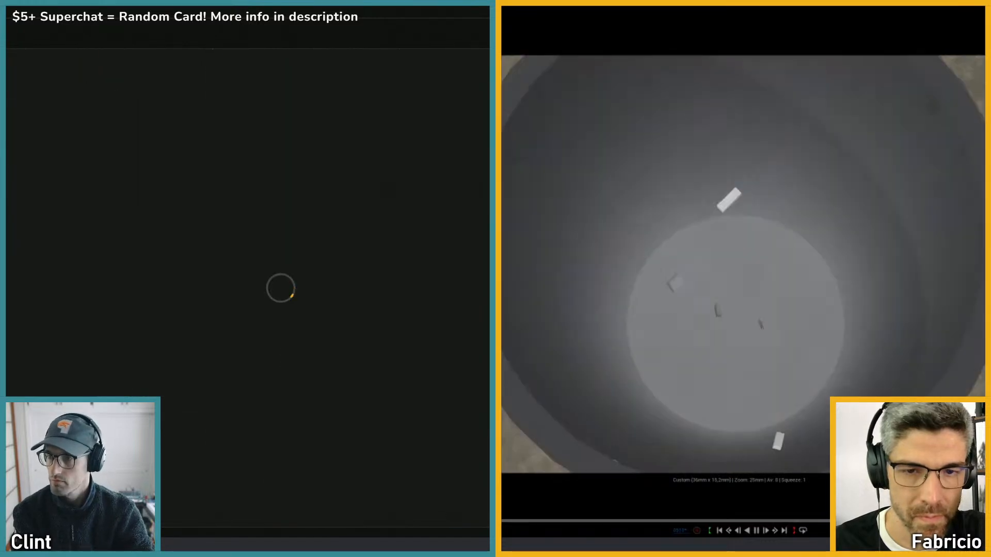
- Examine the KitBash3D catalogue for usable environment kits, from Mech Wars and Atlantis through Construction Zone to Cyberpunk and Neo NYC
scroll(83, 335, "down", 1)
scroll(83, 335, "down", 4)
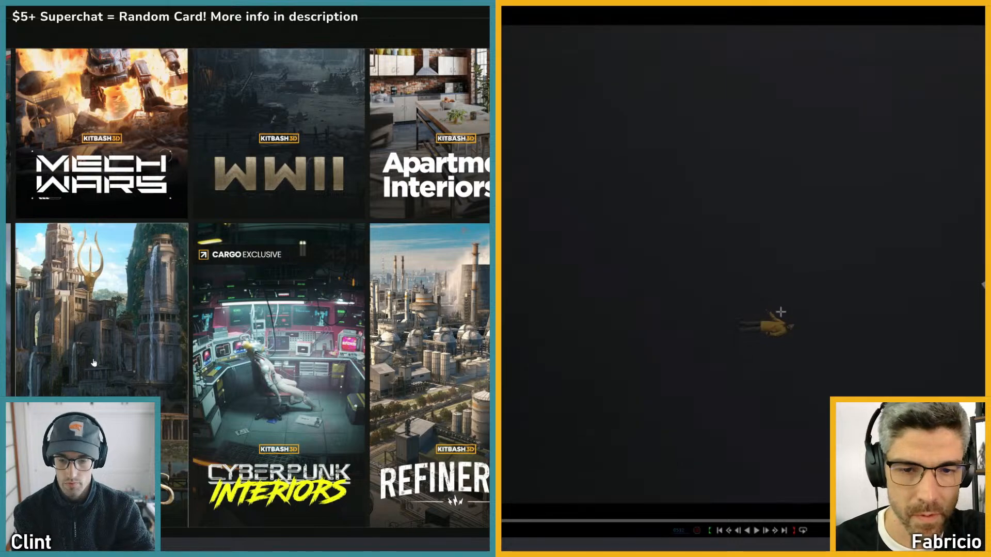
scroll(109, 286, "down", 6)
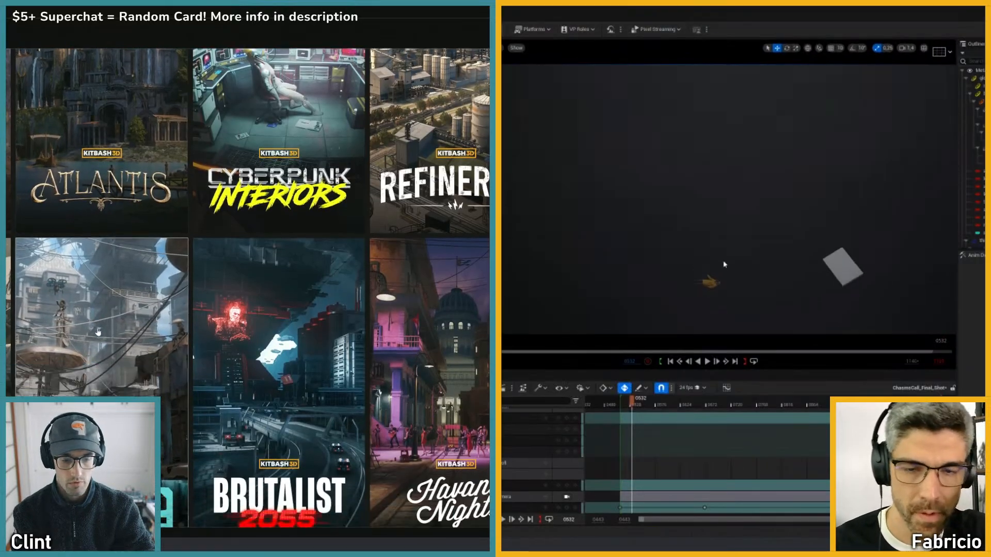
scroll(91, 357, "down", 1)
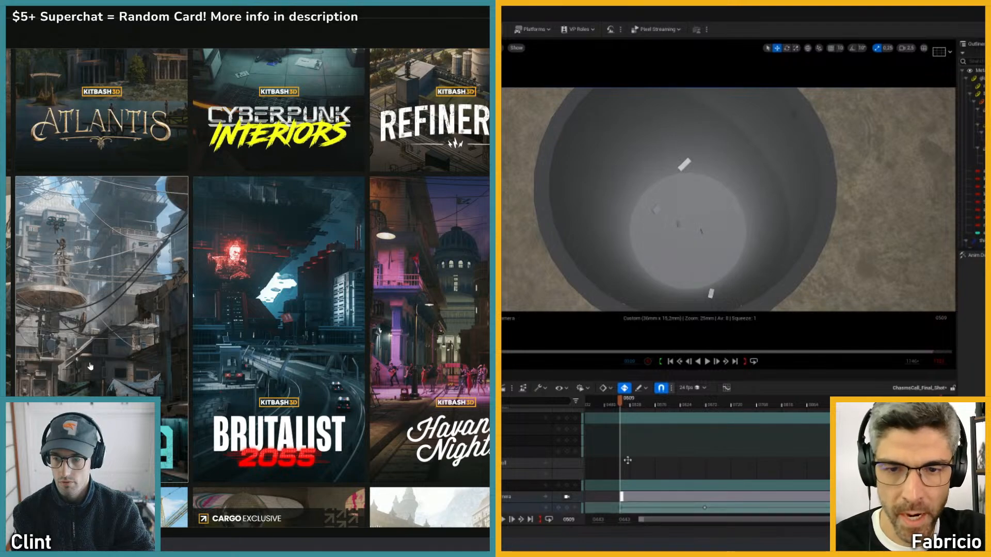
scroll(85, 338, "down", 7)
scroll(81, 269, "down", 1)
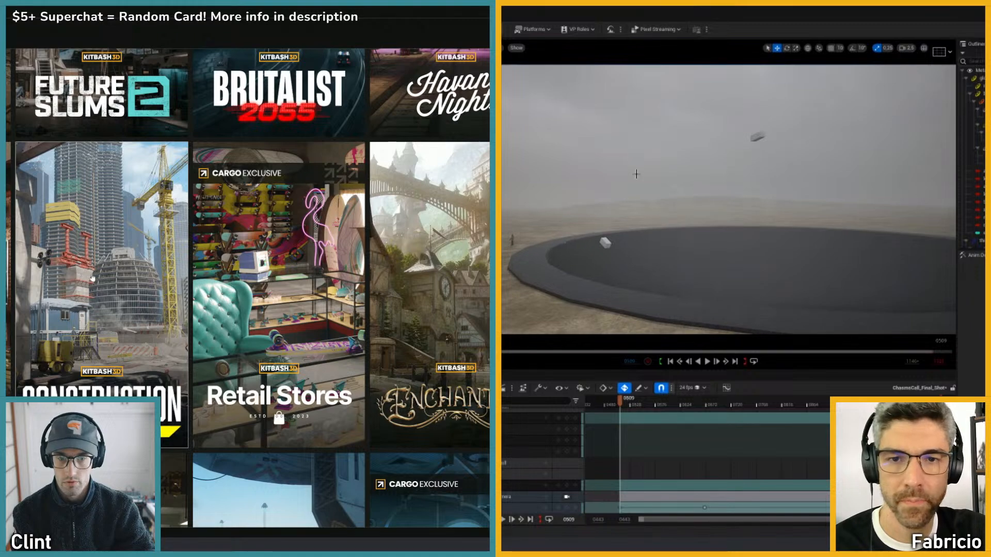
scroll(117, 159, "down", 6)
scroll(103, 206, "down", 1)
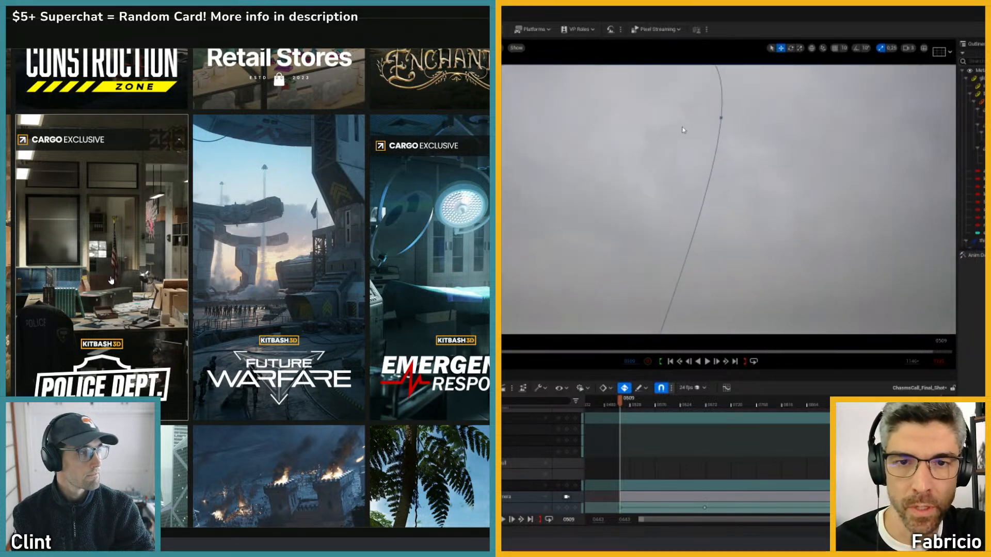
scroll(101, 309, "down", 5)
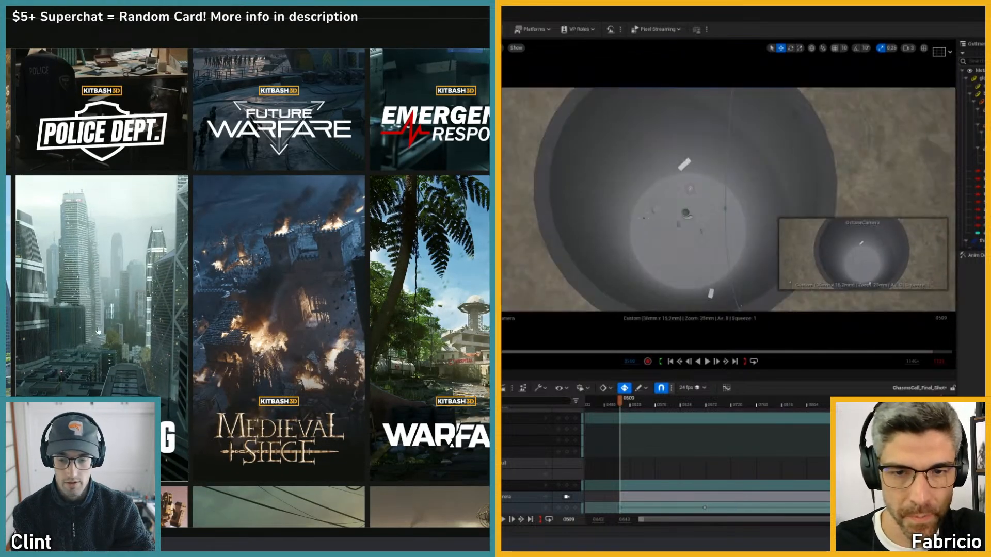
scroll(96, 331, "down", 1)
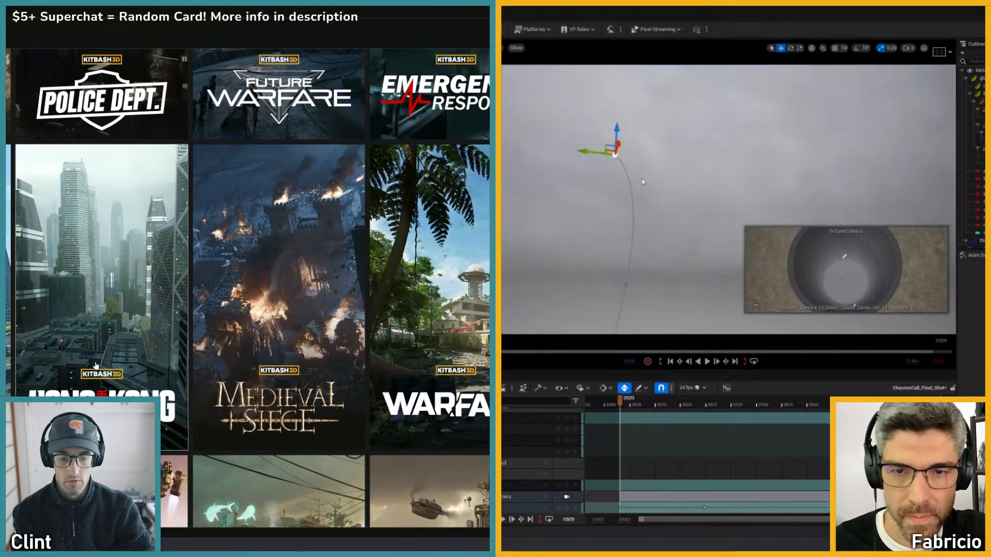
scroll(96, 332, "down", 5)
scroll(97, 331, "down", 1)
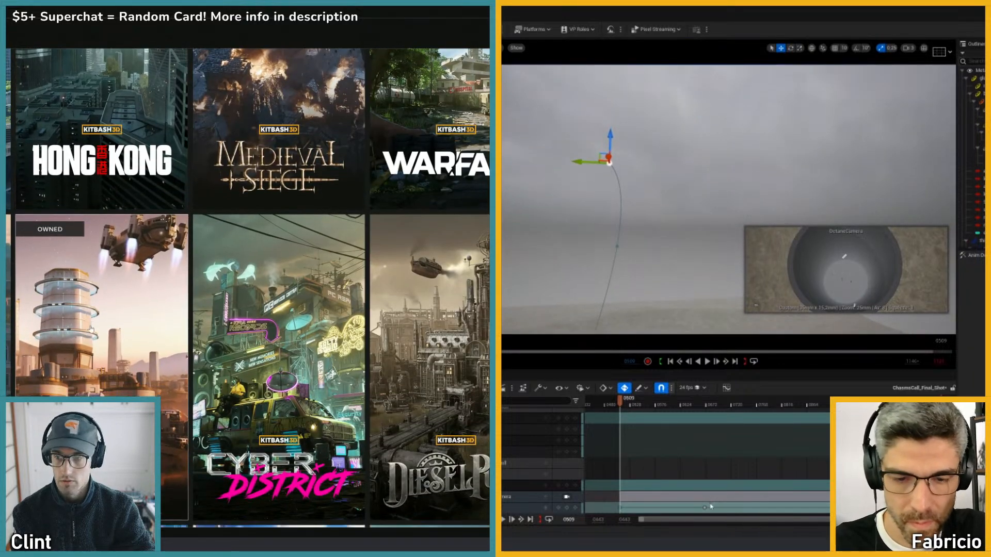
scroll(91, 351, "up", 2)
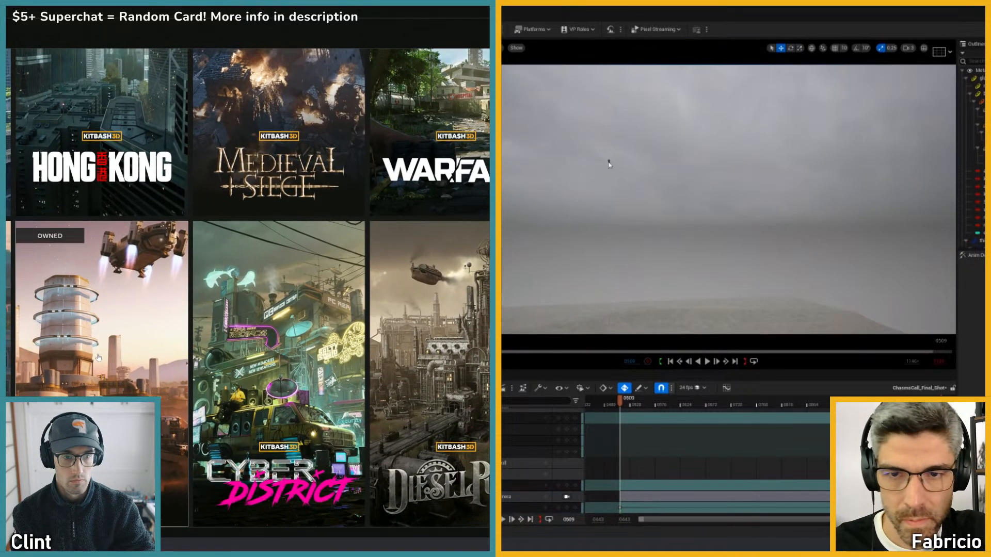
scroll(84, 361, "down", 4)
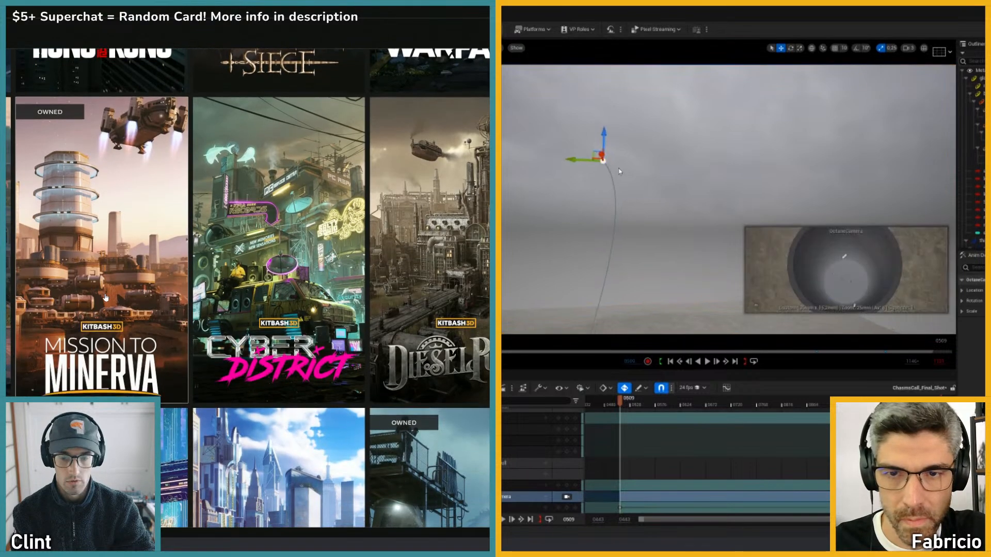
scroll(84, 361, "down", 5)
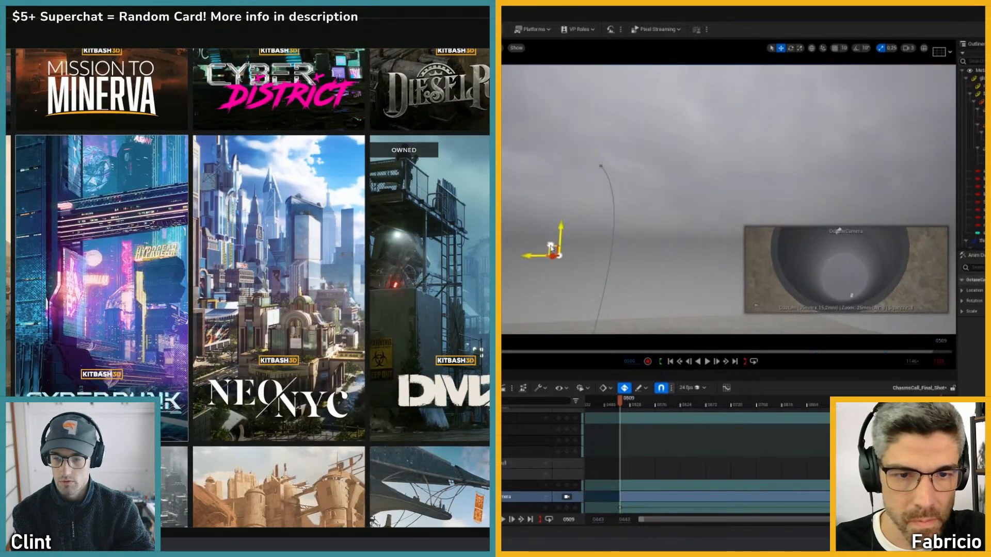
- At frame 0509, undo the last camera move, reposition the shot camera along its local axes, tilt it, and check the view through it
key("ctrl+z")
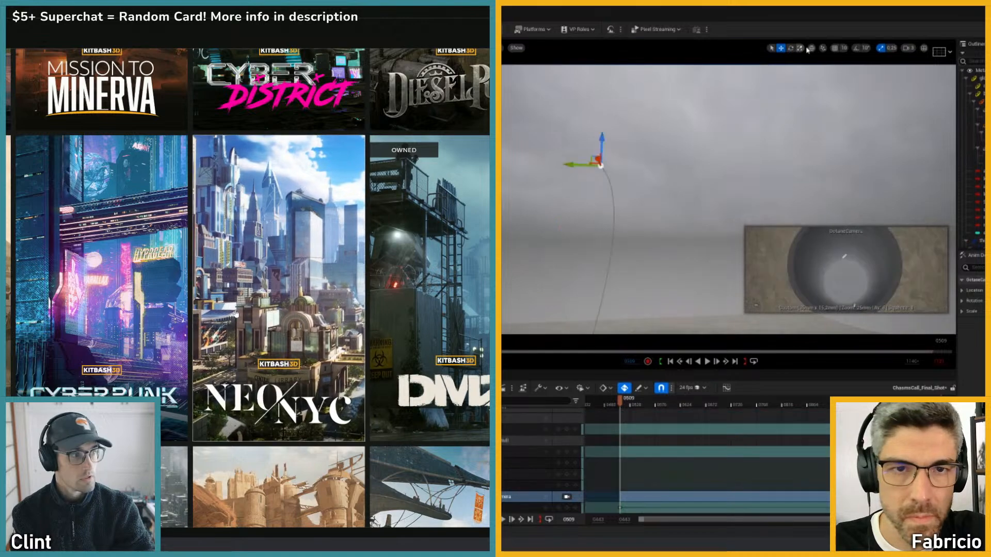
scroll(119, 310, "down", 5)
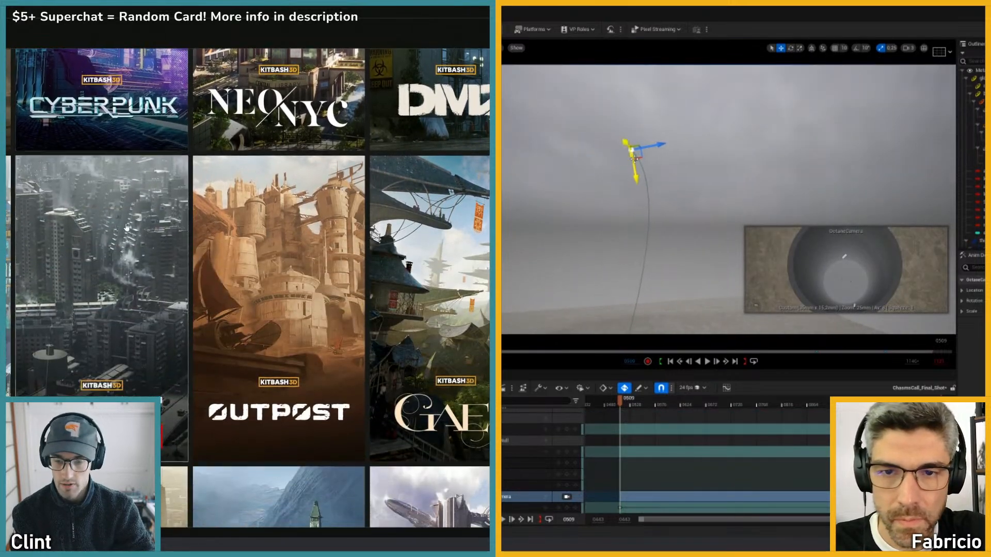
left_click_drag(639, 155, 591, 284)
scroll(111, 338, "down", 6)
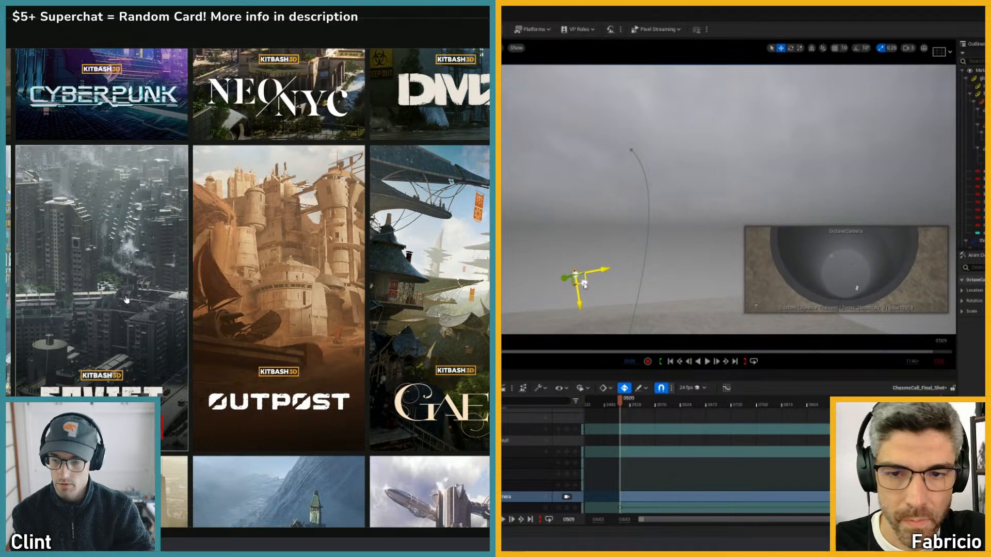
key("e")
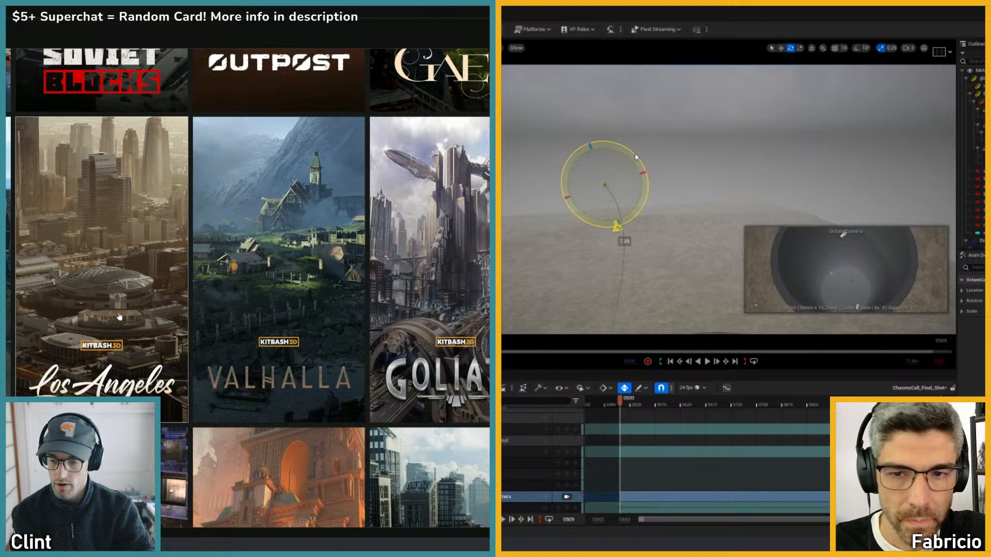
key("shift+c")
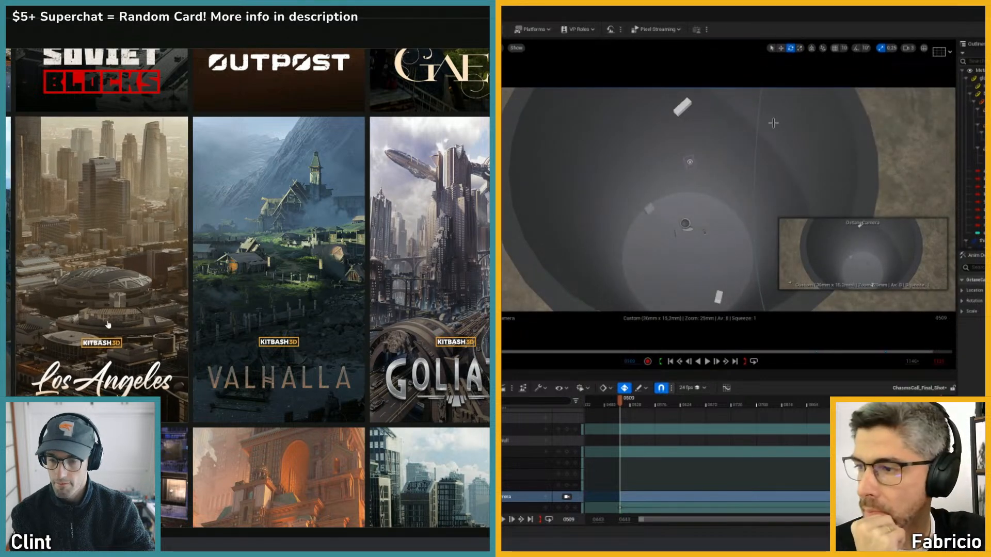
- Overlay the 2x2 composition grid on the shot camera view and browse the kit catalogue from Los Angeles to Wasteland
scroll(178, 339, "down", 5)
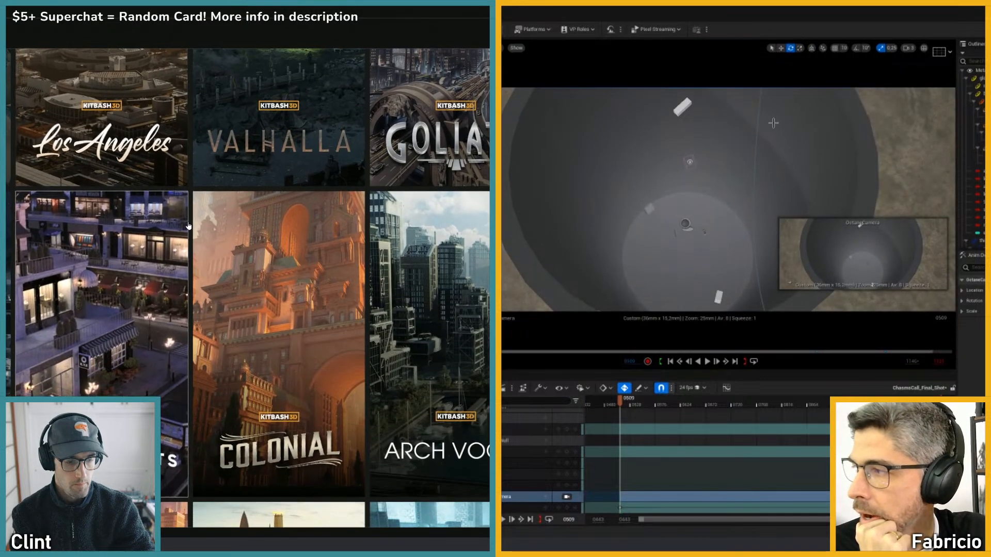
scroll(139, 323, "down", 6)
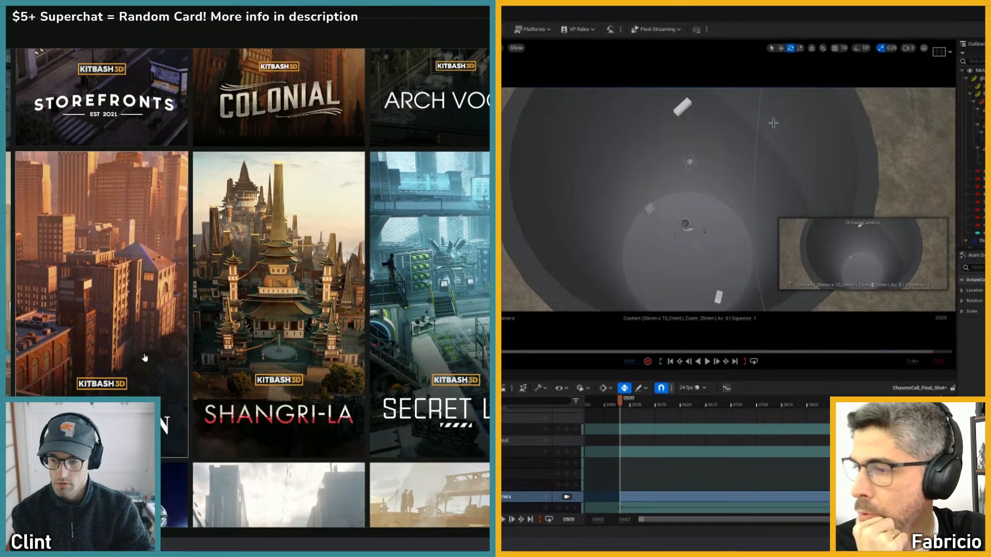
scroll(154, 371, "down", 5)
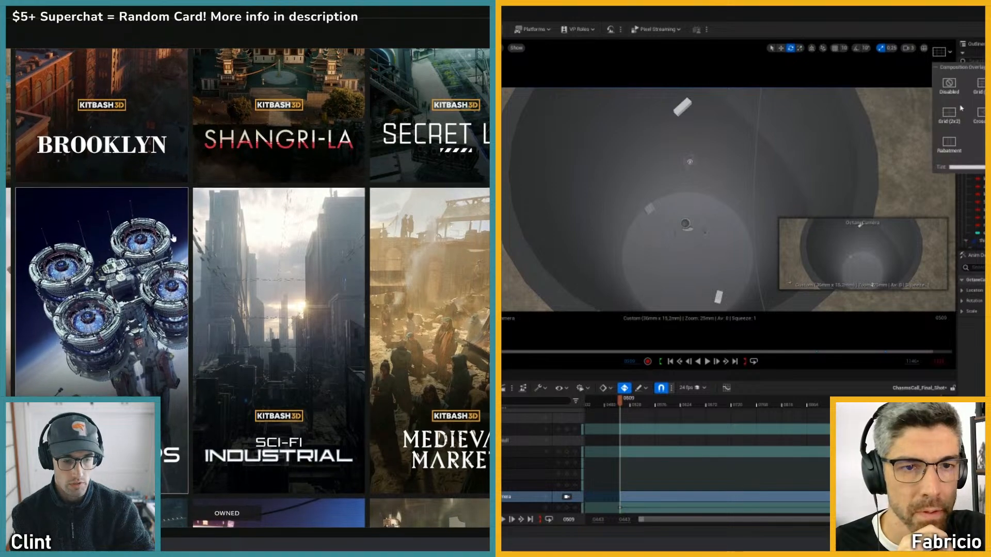
scroll(174, 235, "down", 6)
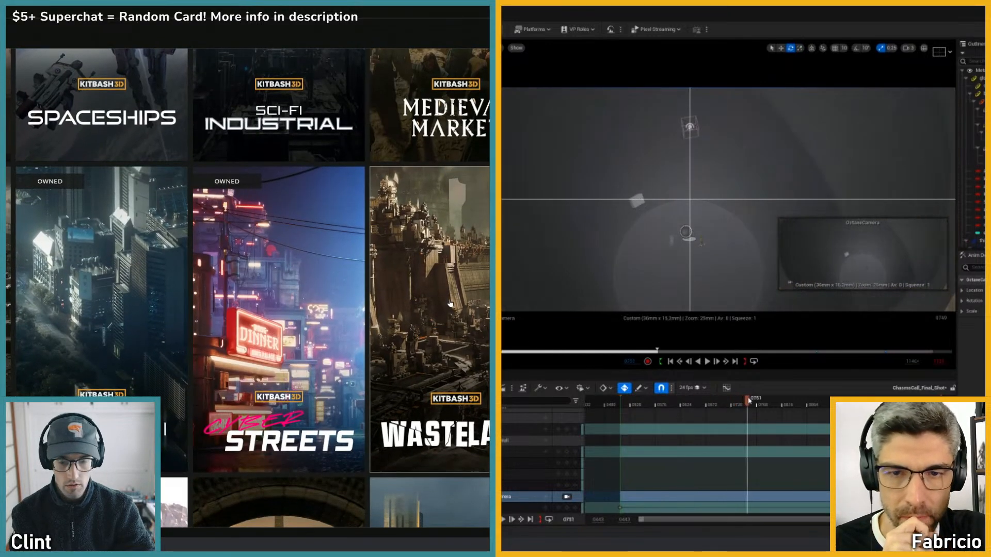
- Play the shot from frame 0509 against the composition grid, and open the kit containing the destroyed buildings
left_click_drag(670, 403, 621, 400)
key("space")
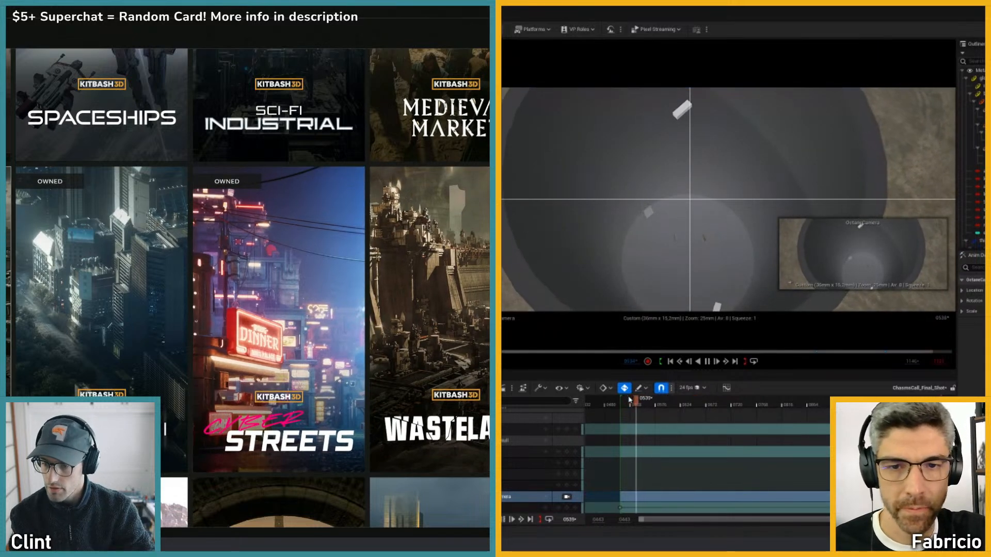
left_click(8, 292)
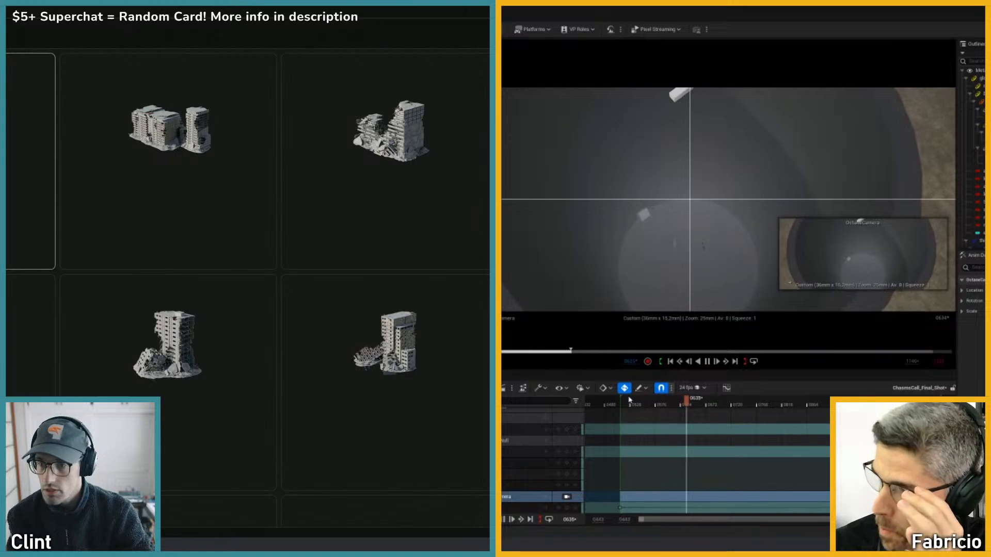
key("space")
scroll(61, 312, "down", 5)
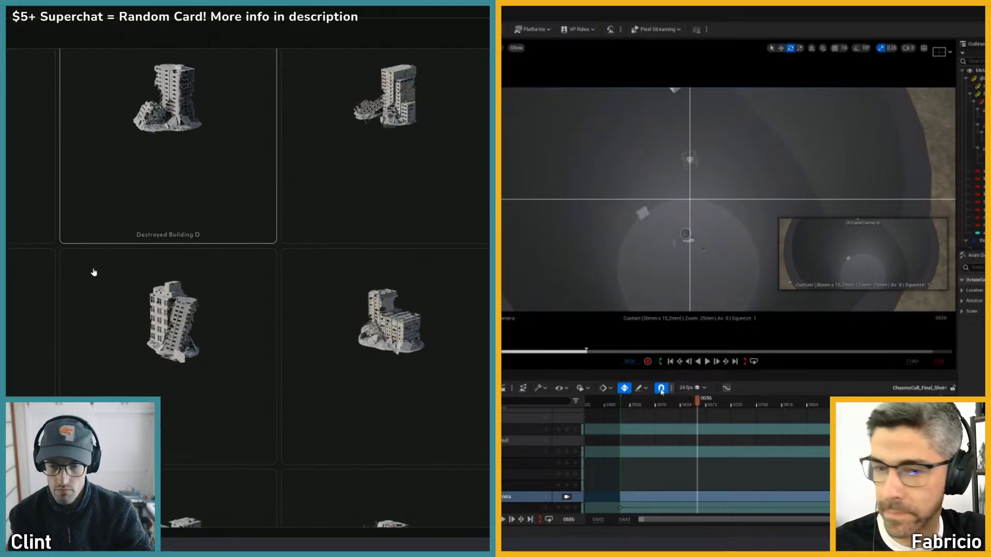
left_click_drag(649, 403, 622, 403)
key("space")
- Browse further through the destroyed-building models and replay the shot's opening from its first frame
scroll(294, 331, "down", 4)
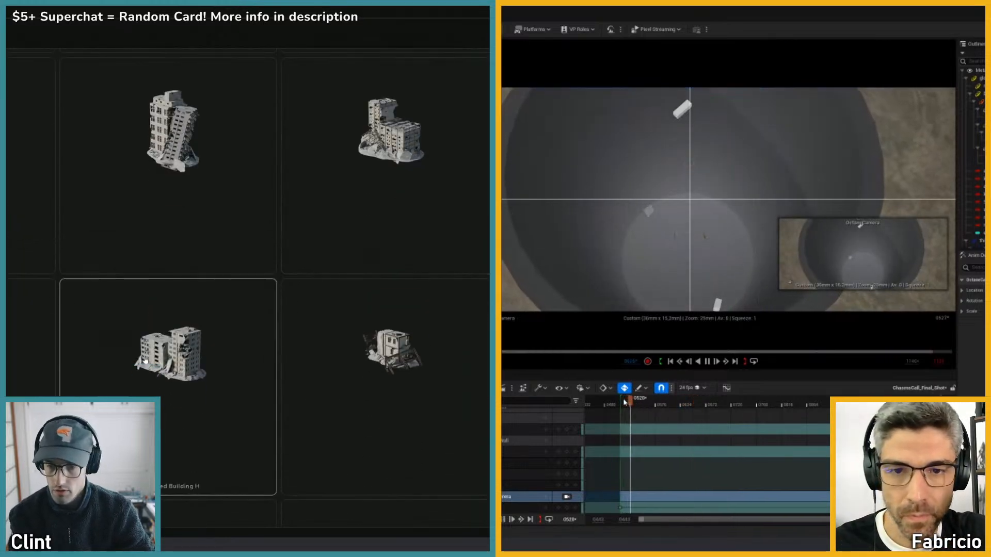
scroll(189, 379, "down", 5)
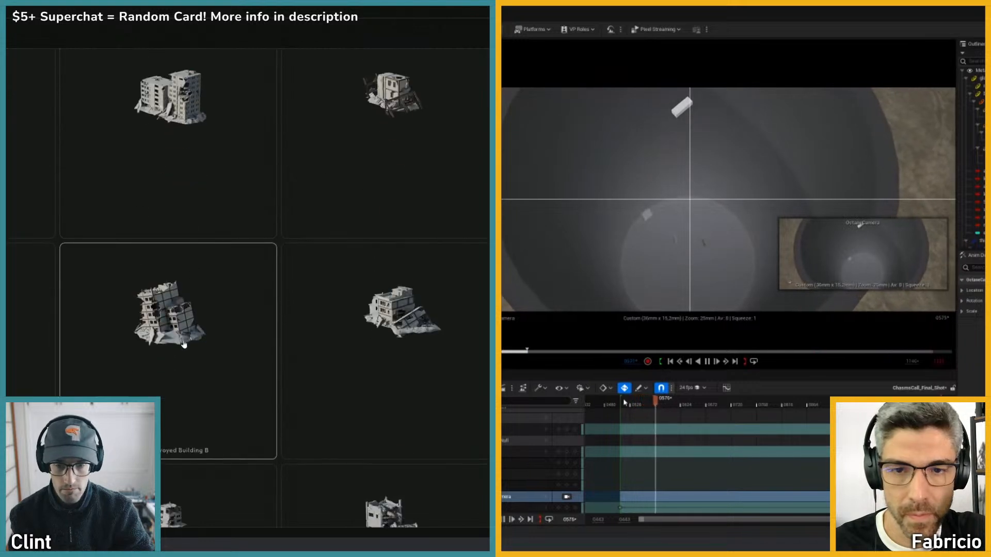
left_click_drag(636, 405, 623, 404)
key("space")
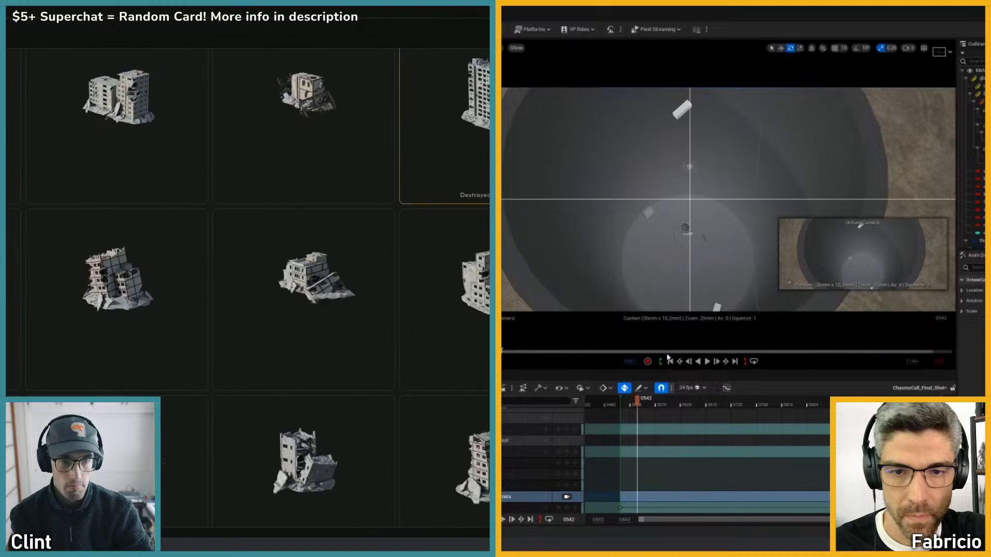
- Move the shot camera's keyframe earlier on the timeline and play the shot from frame 0965, while browsing the small destroyed buildings
left_click_drag(652, 403, 860, 407)
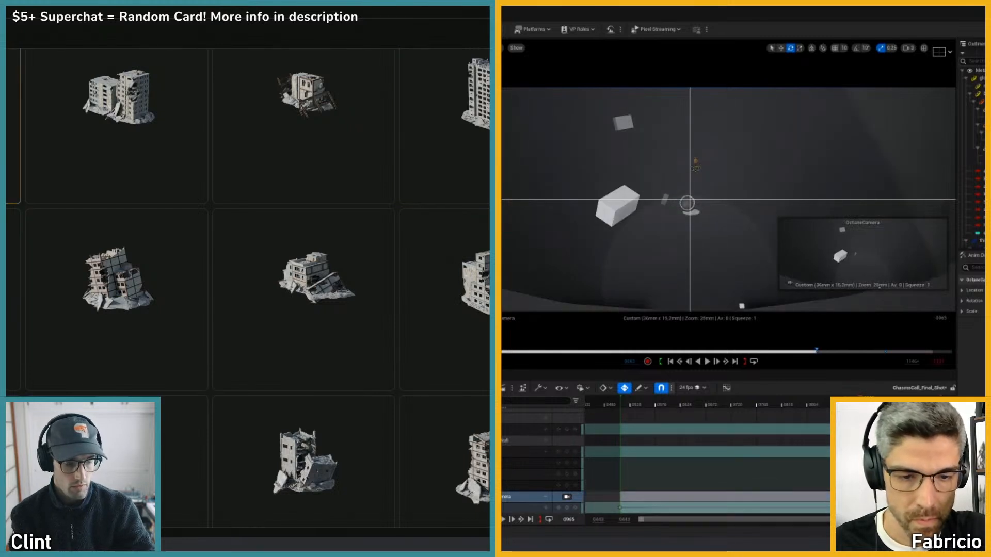
left_click_drag(955, 507, 826, 507)
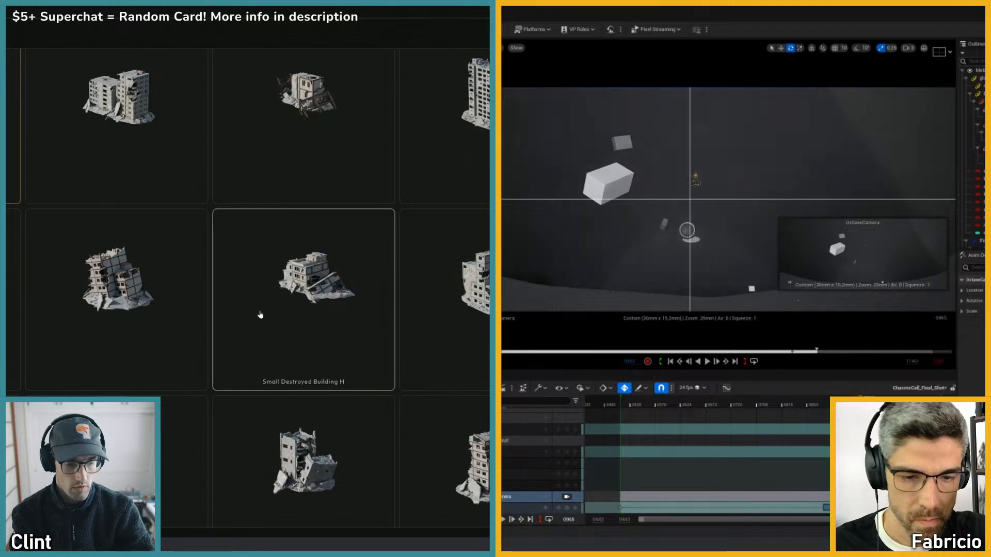
scroll(267, 332, "down", 5)
key("space")
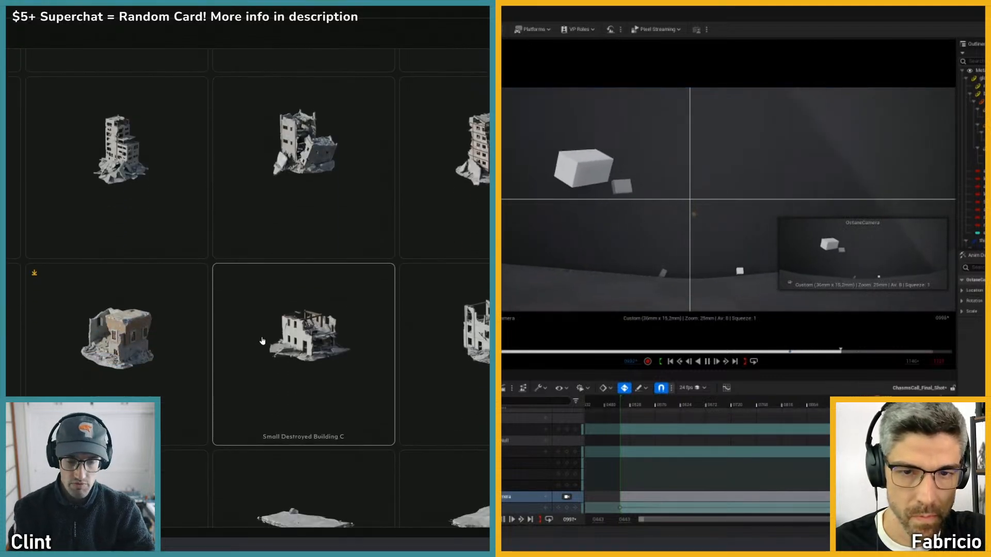
scroll(269, 356, "down", 2)
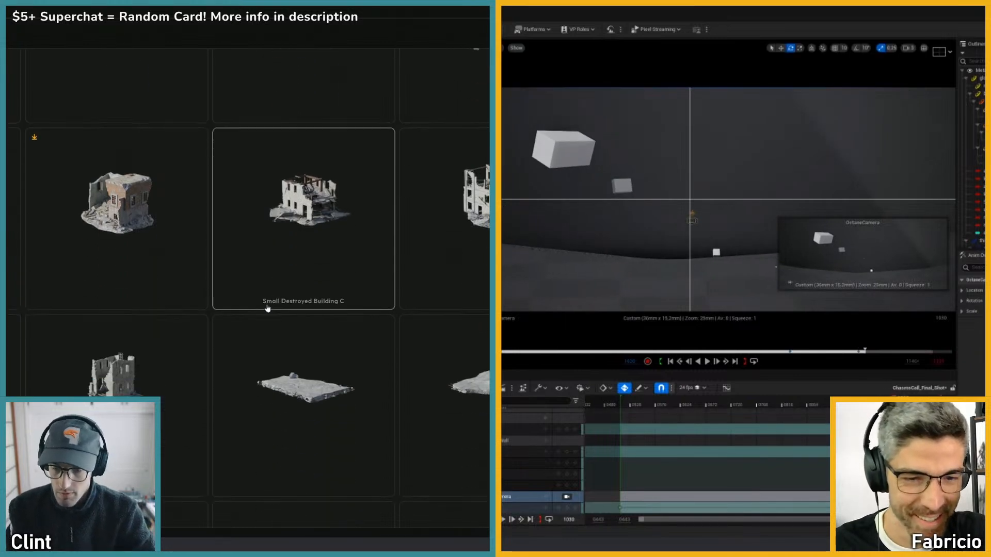
key("space")
scroll(258, 317, "down", 1)
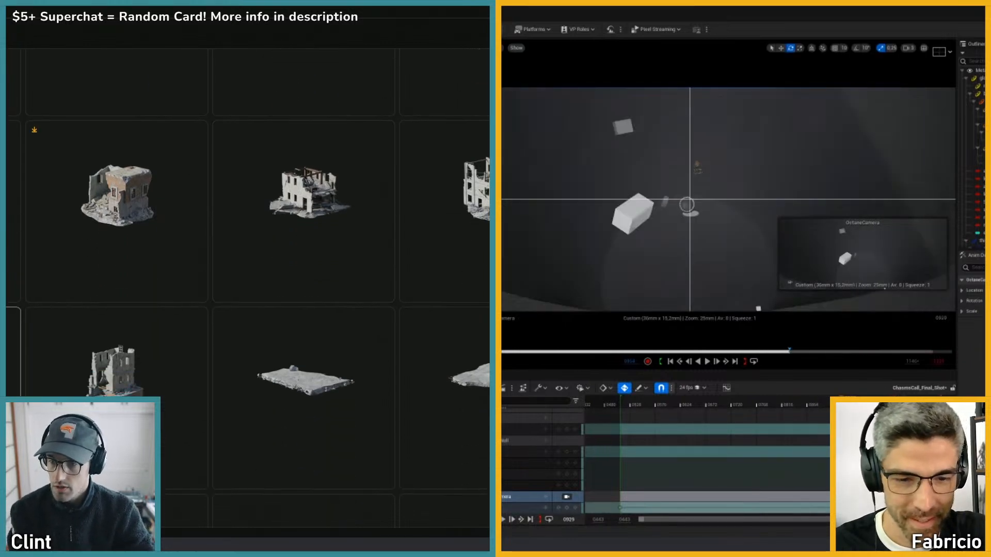
- Shift the shot camera's keyframe earlier on the timeline, and browse the destroyed-building kit down to the concrete slabs and satellite dish
left_click_drag(841, 507, 811, 508)
left_click(824, 499)
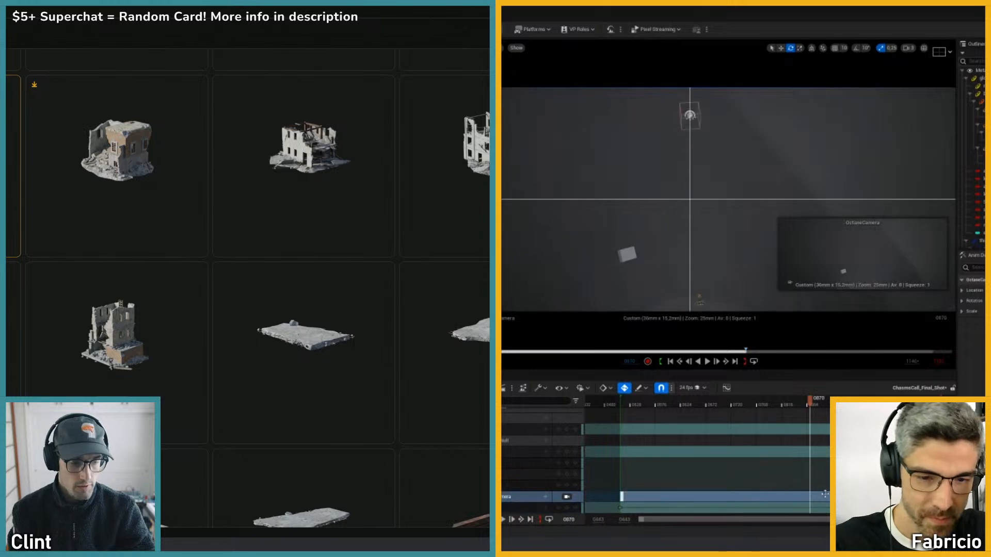
scroll(361, 420, "down", 4)
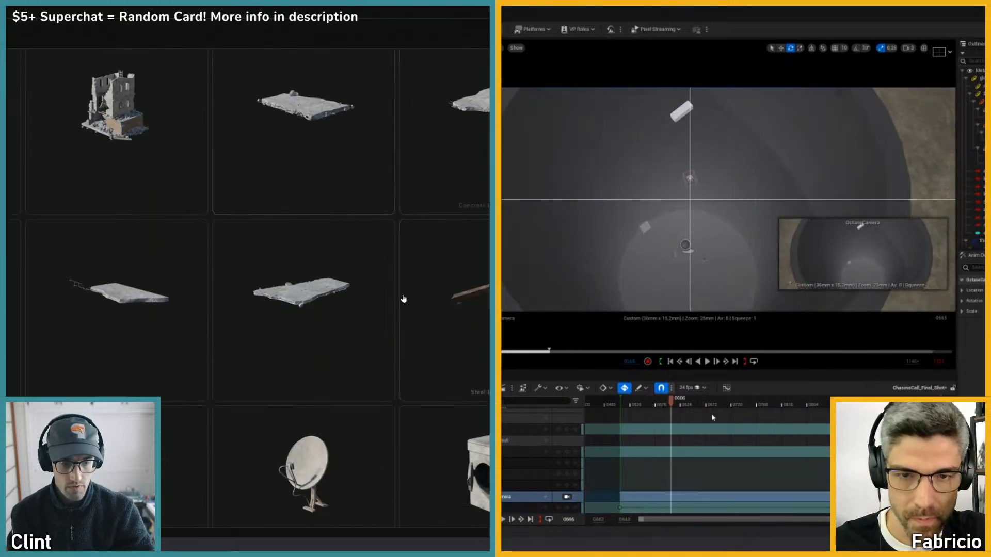
scroll(261, 270, "down", 1)
- At frame 0806, look through the shot camera and rotate it to reframe the falling character against the composition grid
left_click_drag(869, 428, 775, 426)
scroll(288, 376, "up", 6)
scroll(299, 289, "up", 3)
left_click(567, 497)
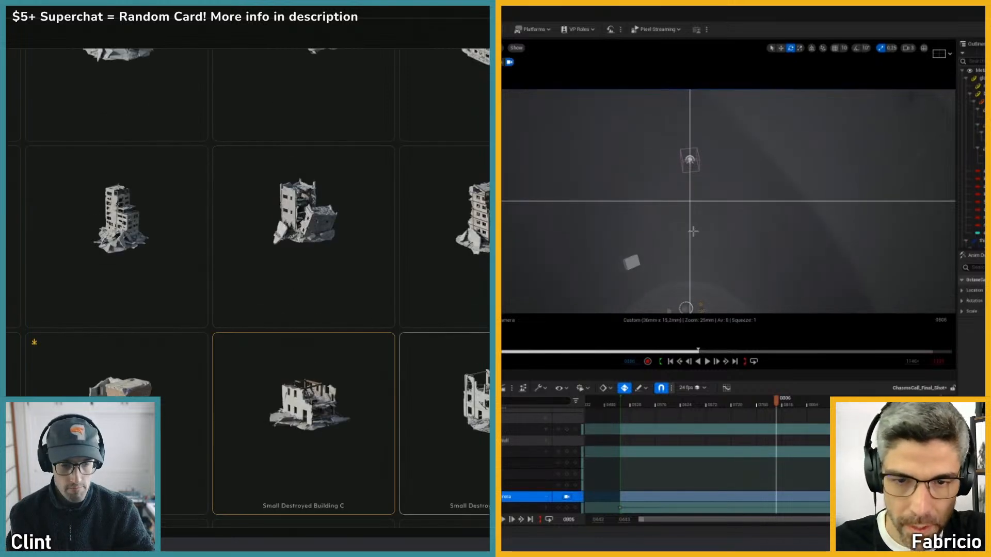
right_click_drag(697, 248, 699, 254)
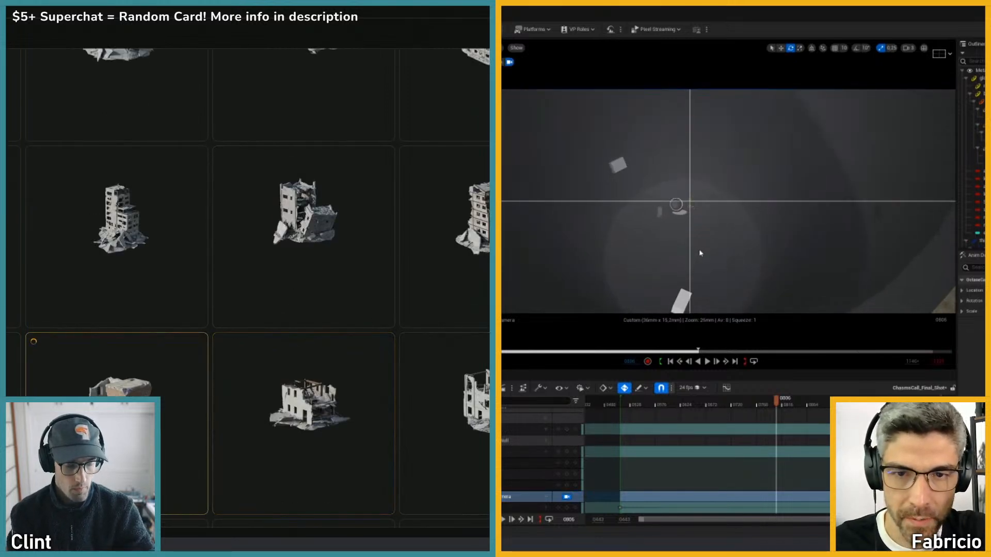
- Play the reframed shot from frames 0602 and 0523, and browse back up to the larger destroyed buildings
left_click_drag(769, 405, 669, 406)
key("space")
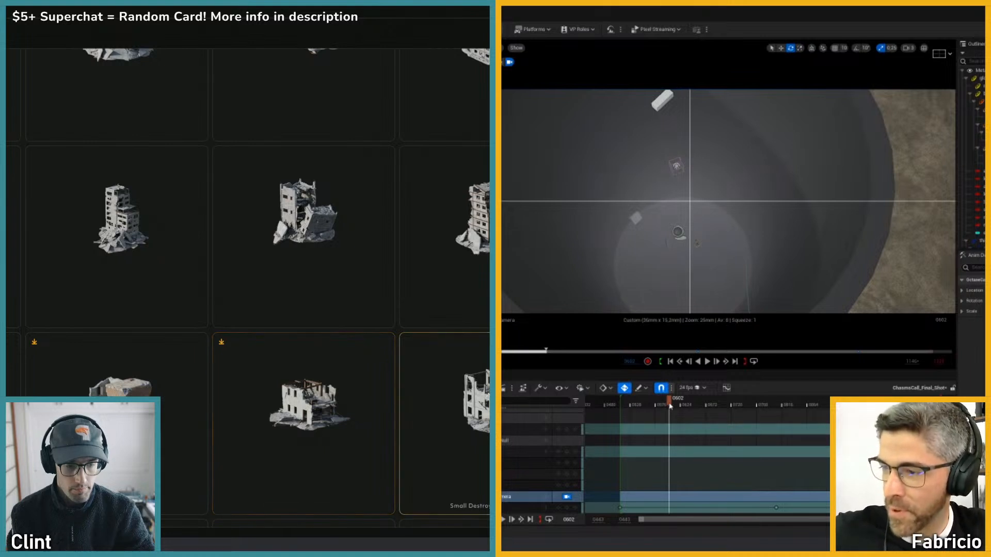
scroll(372, 250, "up", 2)
left_click_drag(671, 406, 628, 415)
scroll(260, 249, "up", 1)
scroll(263, 277, "up", 2)
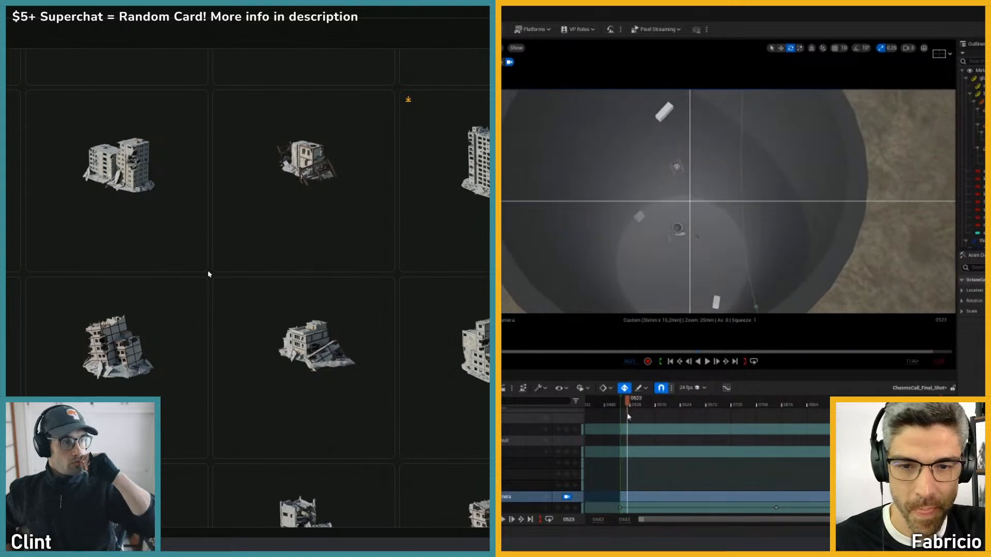
key("space")
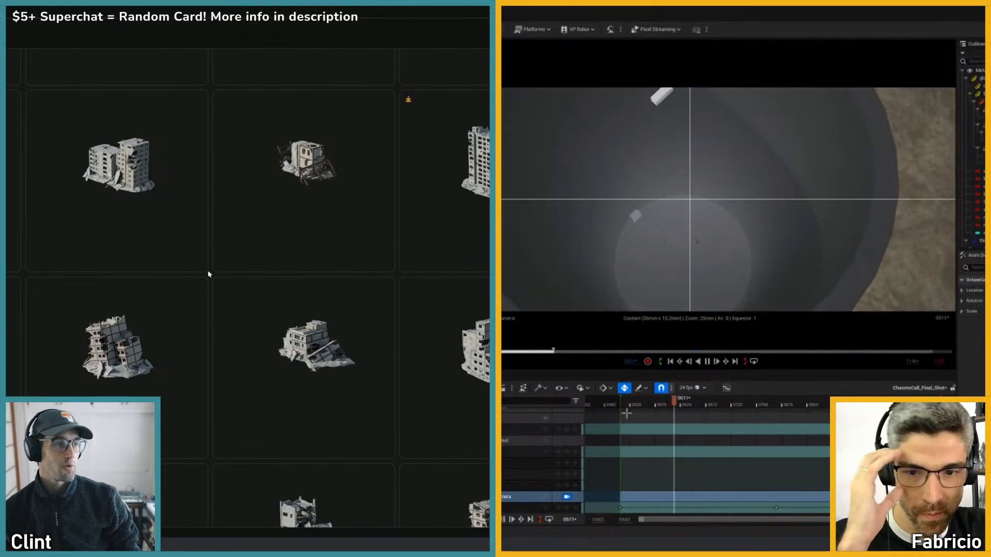
key("space")
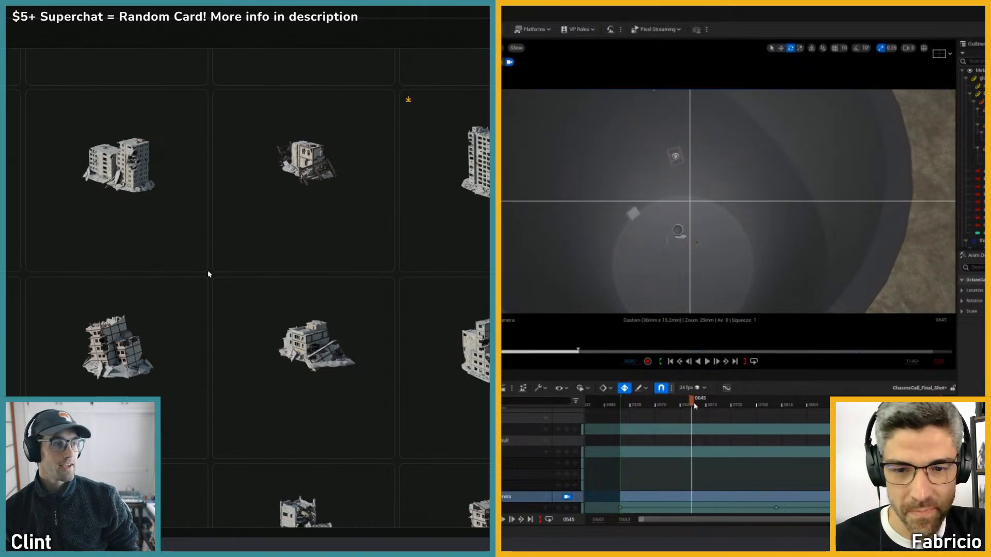
- Scrub the shot to frame 0777 and replay its opening to review the camera move against the grid
left_click_drag(697, 406, 760, 416)
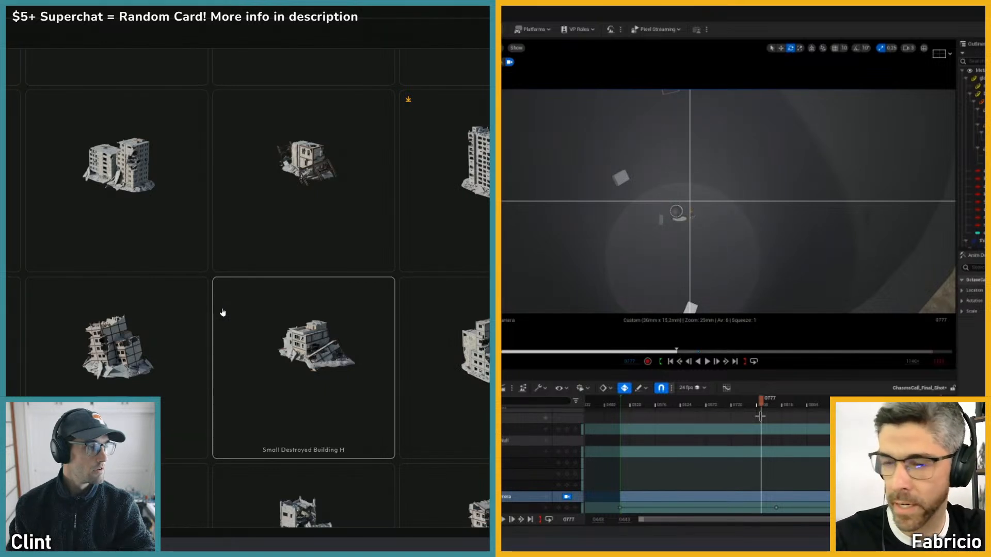
left_click_drag(757, 406, 627, 421)
key("space")
key("space")
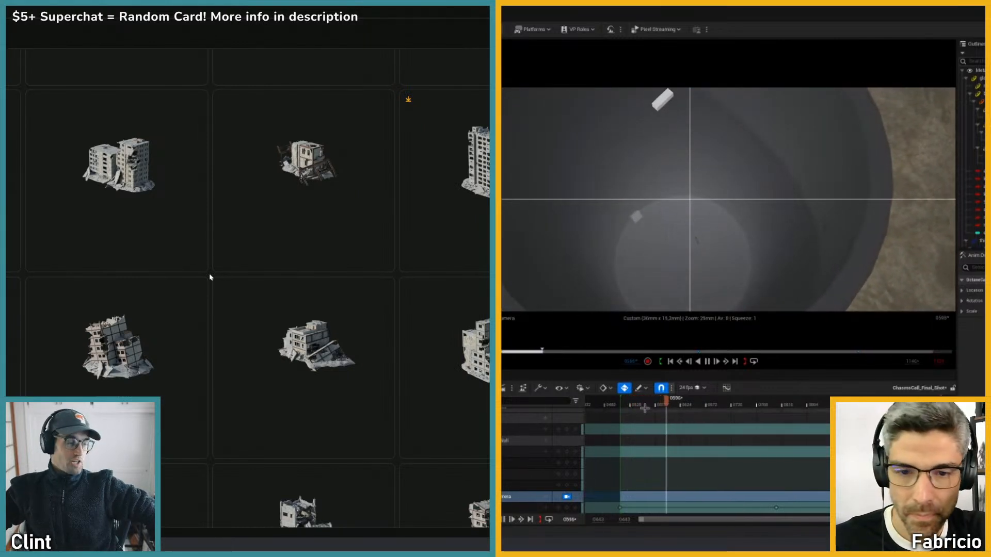
left_click_drag(680, 403, 651, 402)
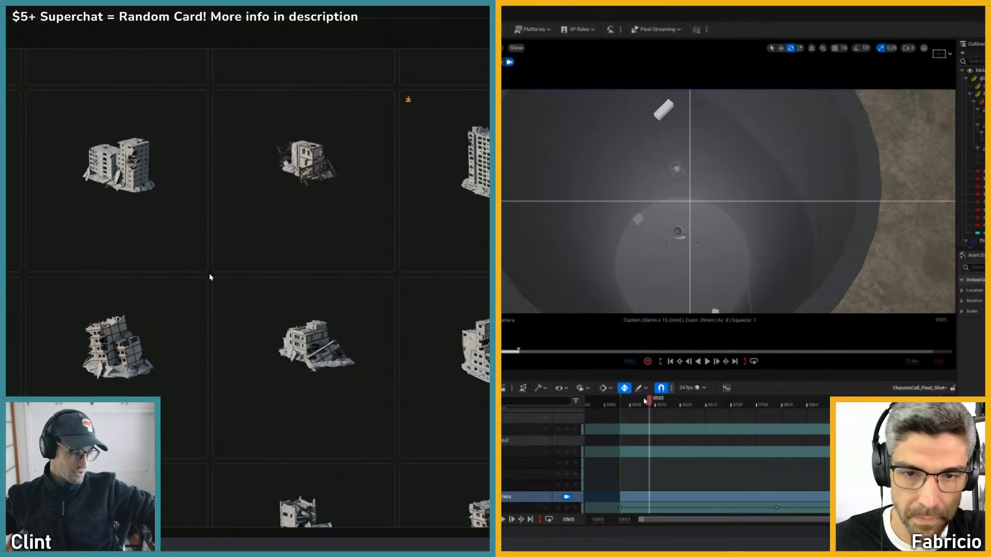
mouse_move(645, 401)
left_mouse_down()
mouse_move(907, 406)
mouse_move(634, 407)
mouse_move(755, 413)
mouse_move(641, 413)
left_mouse_up()
key("space")
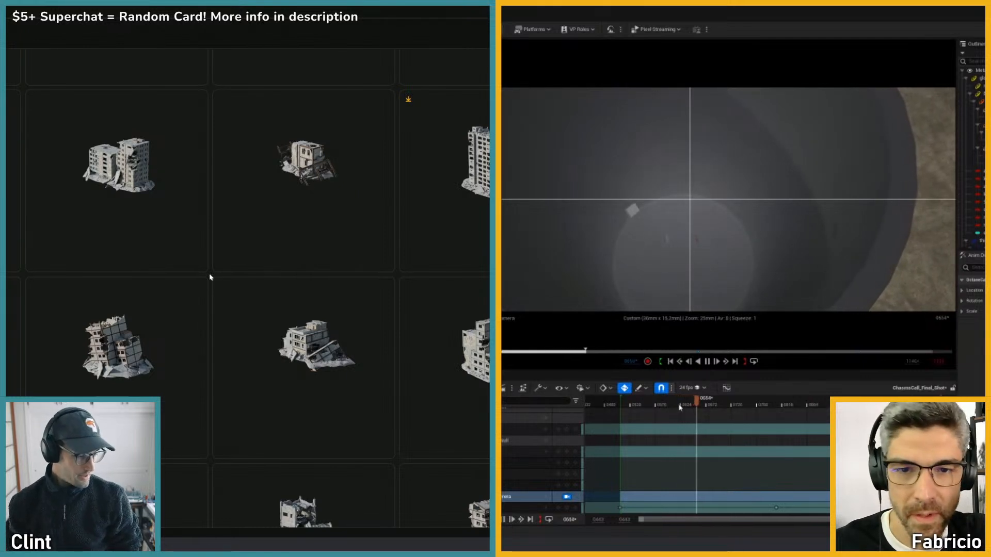
- Add a keyframe to the shot camera at frame 0661
mouse_move(710, 406)
left_mouse_down()
mouse_move(772, 406)
mouse_move(715, 409)
left_mouse_up()
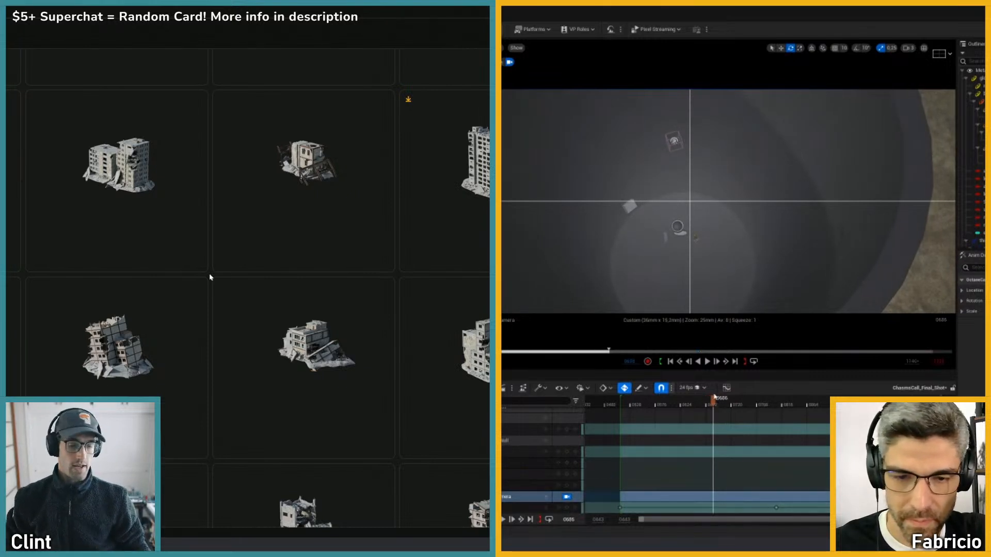
left_click_drag(714, 405, 700, 406)
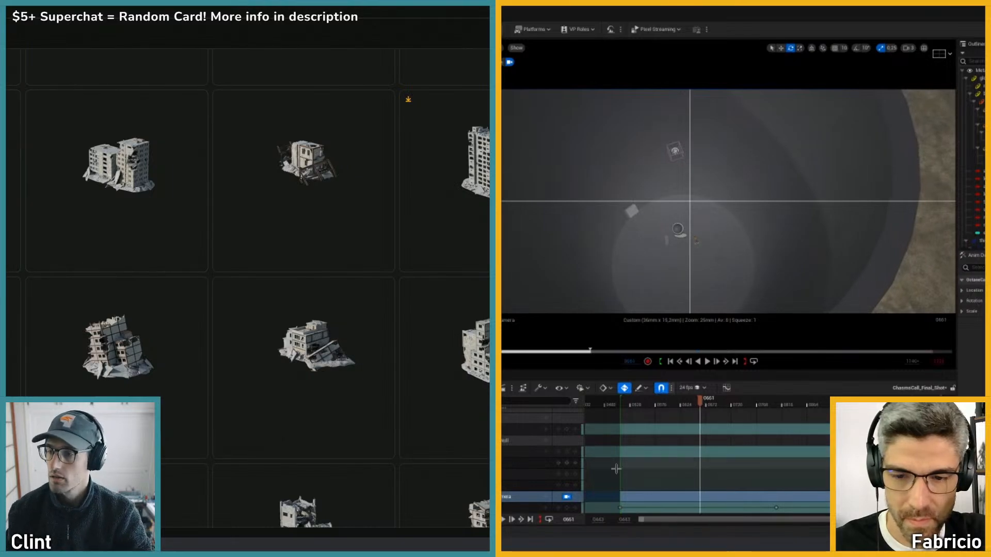
left_click(567, 508)
- Browse the kit catalogue from Cyberpunk down to Sci-Fi Industrial, and scrub the shot back to frame 0800
scroll(205, 344, "down", 15)
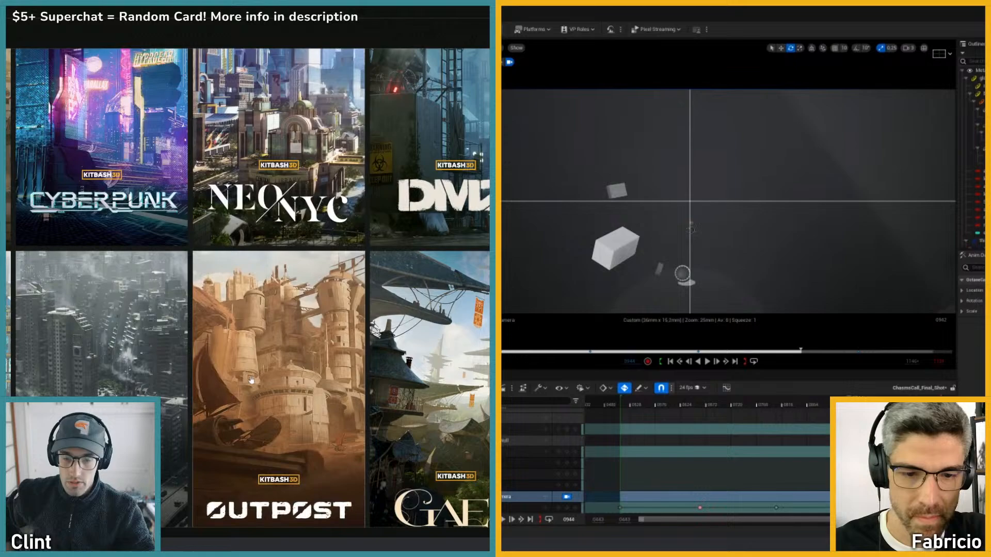
scroll(251, 380, "down", 7)
left_click_drag(849, 418, 772, 413)
scroll(252, 371, "down", 7)
scroll(273, 377, "down", 5)
scroll(284, 268, "down", 5)
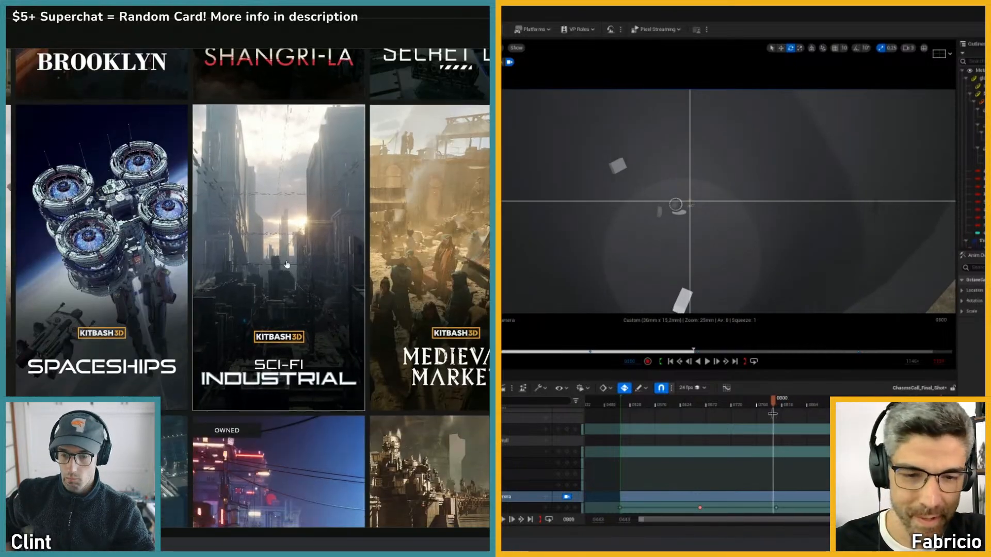
- Undo the removal of the camera keyframe at frame 0806, and open the kit containing the destroyed office buildings
scroll(287, 264, "down", 9)
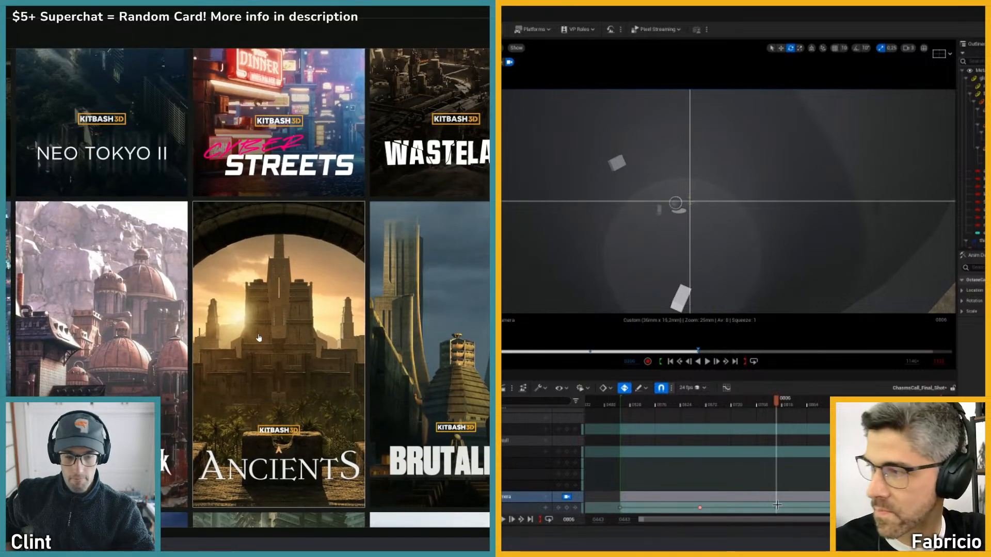
scroll(260, 339, "down", 5)
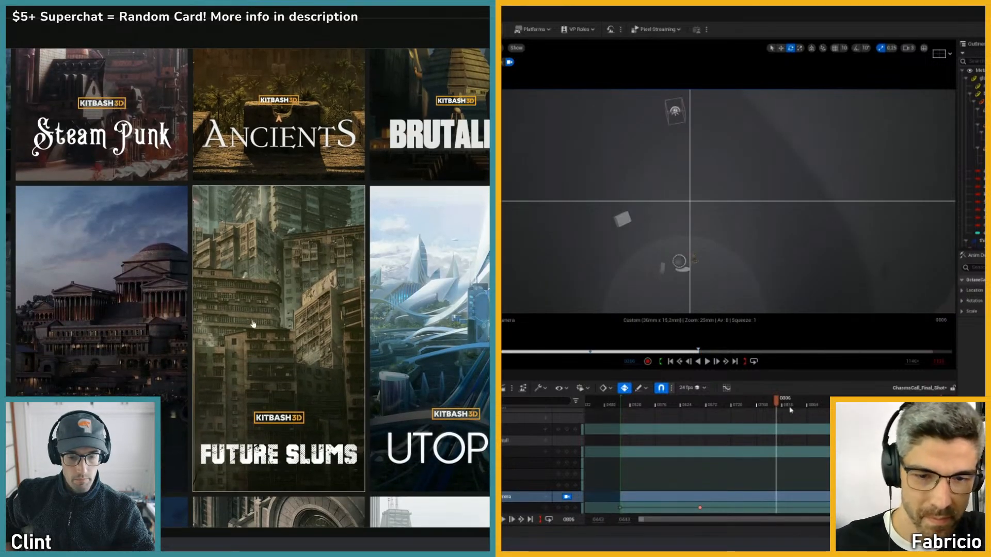
key("ctrl+z")
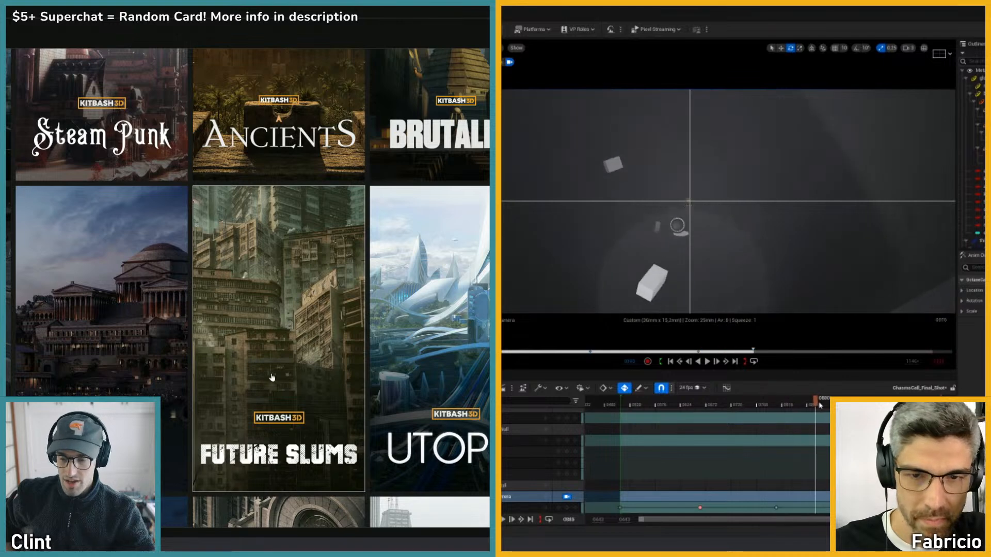
scroll(289, 326, "down", 5)
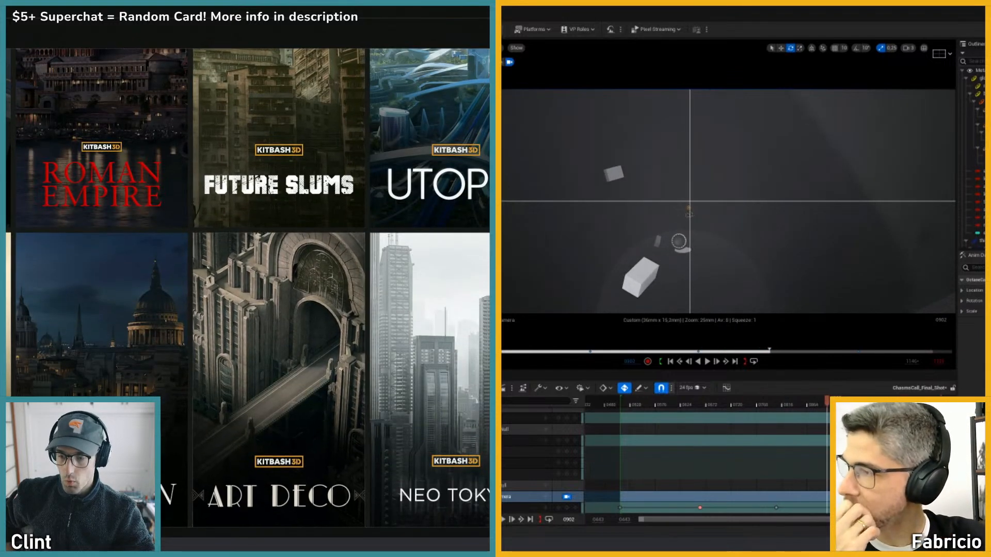
left_click(273, 292)
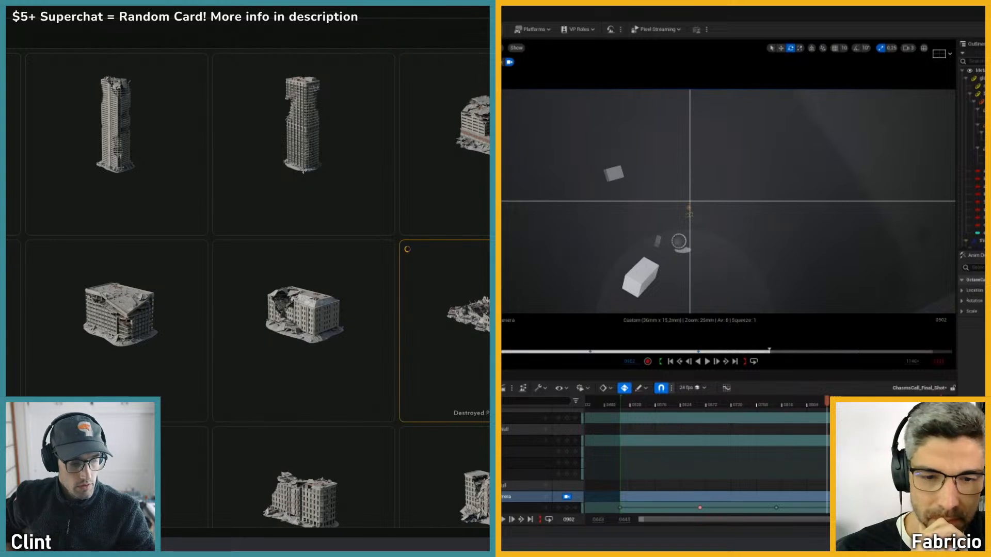
- Browse the destroyed office buildings and towers down to the collapsed buildings and rubble
scroll(193, 349, "down", 2)
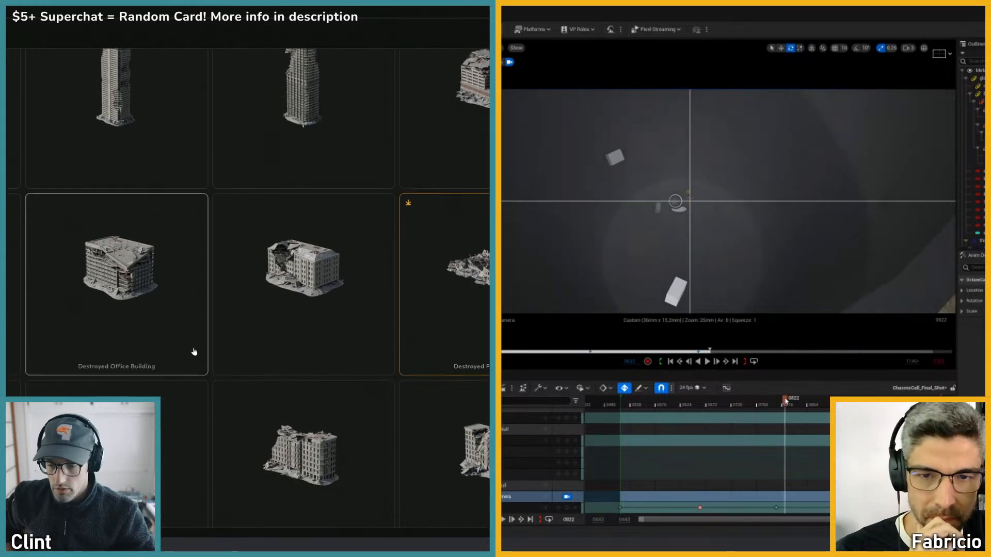
scroll(178, 415, "down", 3)
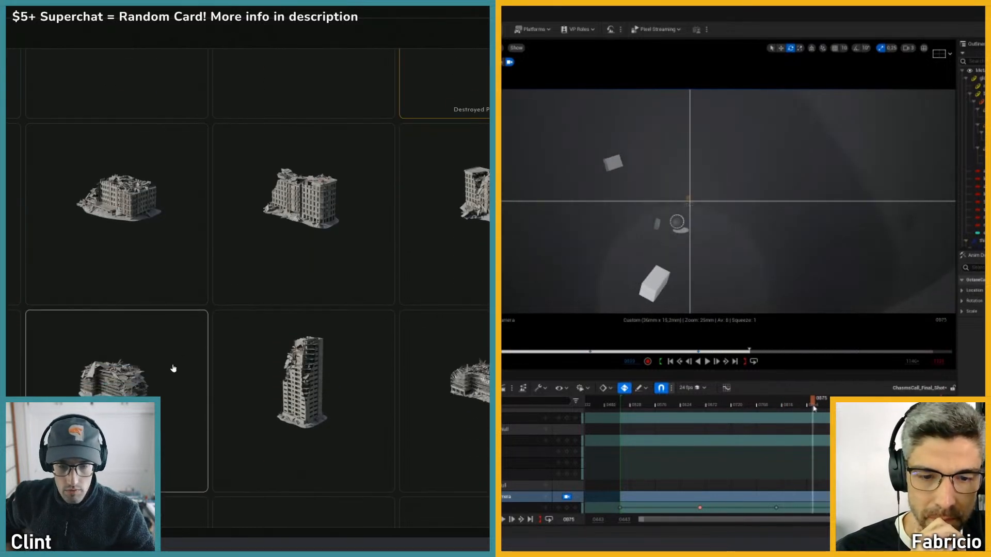
scroll(173, 393, "down", 2)
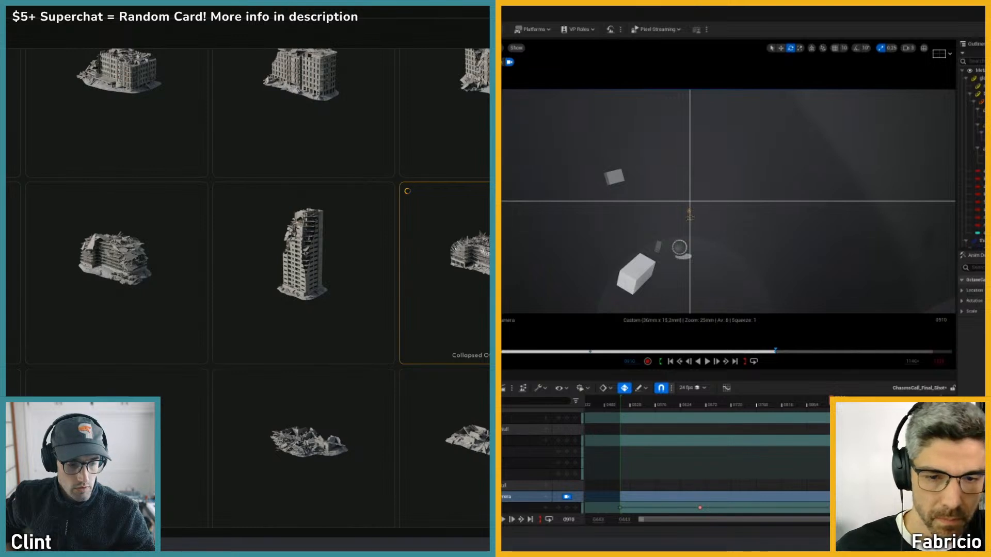
- Move the camera keyframe at frame 0661 later and the following keyframe earlier, and play the shot to check the timing
left_click_drag(831, 402, 756, 404)
left_click(700, 508)
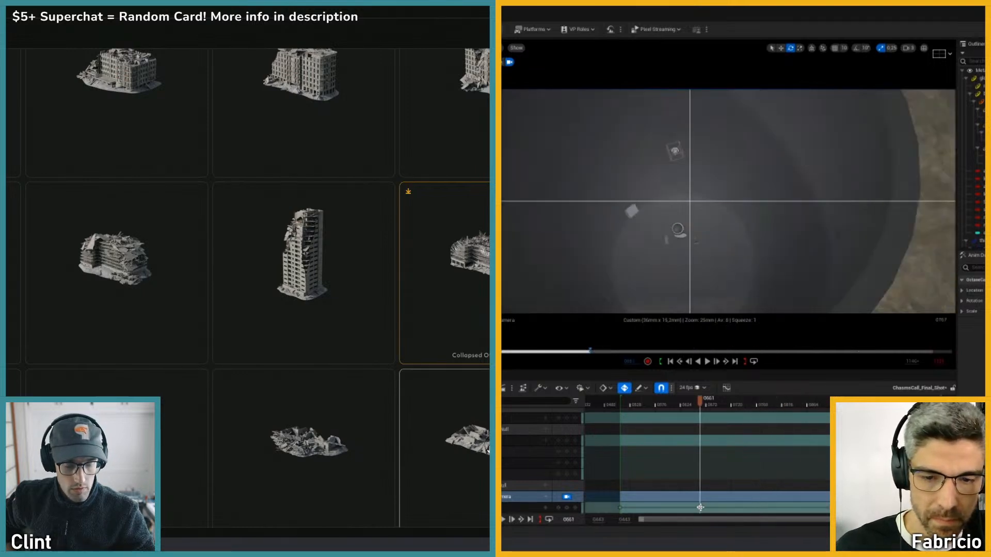
left_click_drag(700, 507, 755, 508)
left_click_drag(828, 508, 798, 508)
left_click_drag(755, 405, 674, 405)
key("space")
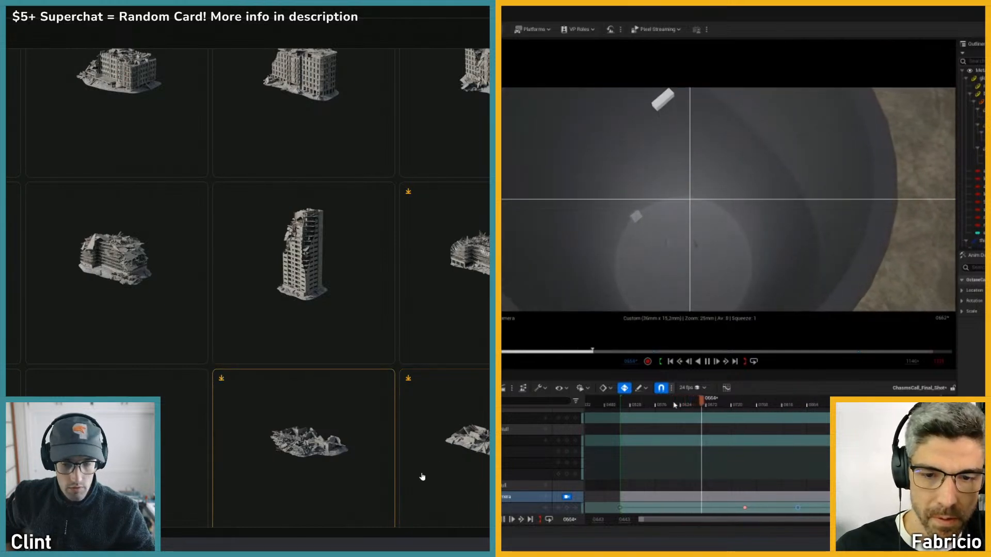
- Browse the rubble pile models, scrub the shot to frame 0917, and delete the second of the two retimed camera keyframes
scroll(234, 389, "down", 5)
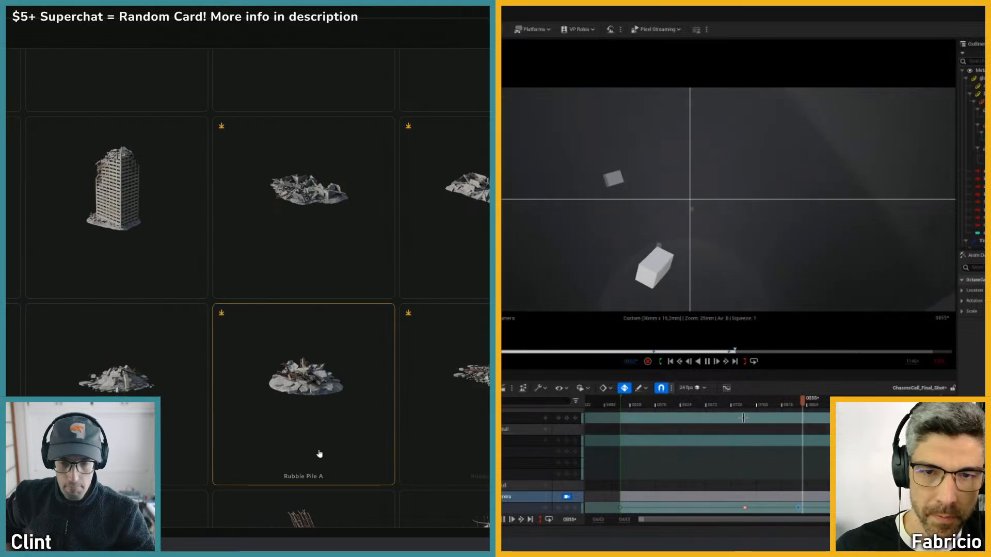
scroll(258, 403, "down", 4)
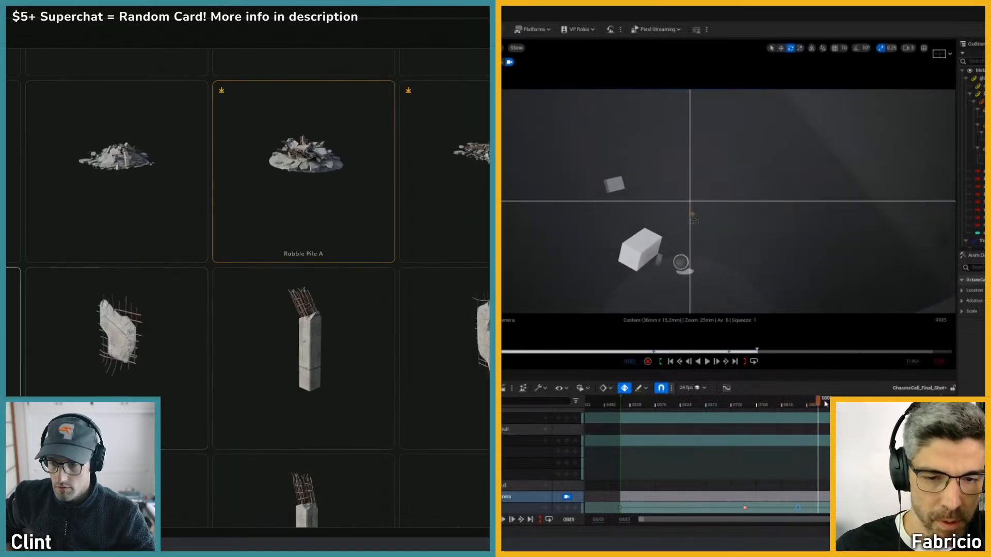
left_click_drag(825, 403, 835, 404)
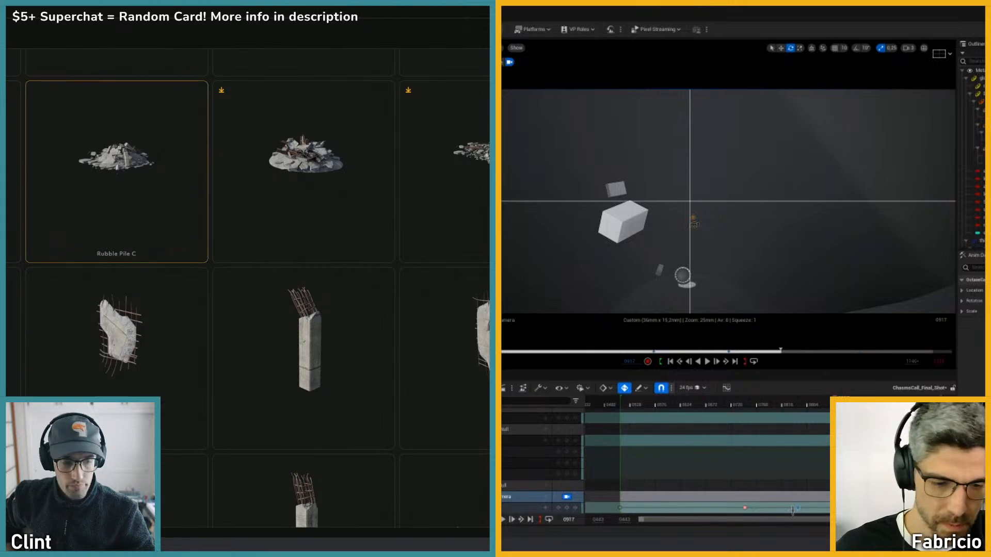
key("Delete")
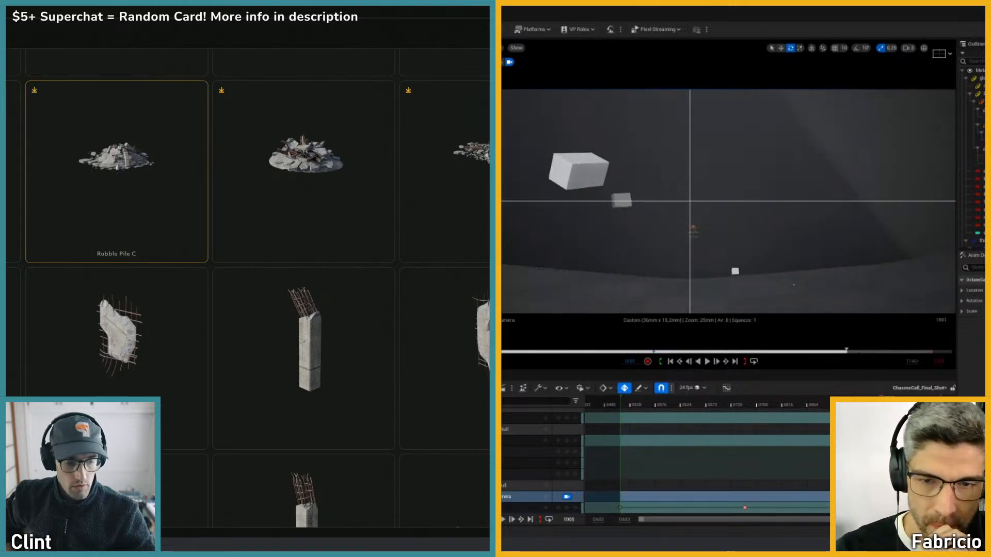
- Move the shot camera's remaining middle keyframe to frame 0869 and replay the shot, while browsing the concrete pillars and bridges
scroll(128, 243, "down", 5)
scroll(118, 365, "down", 3)
key("space")
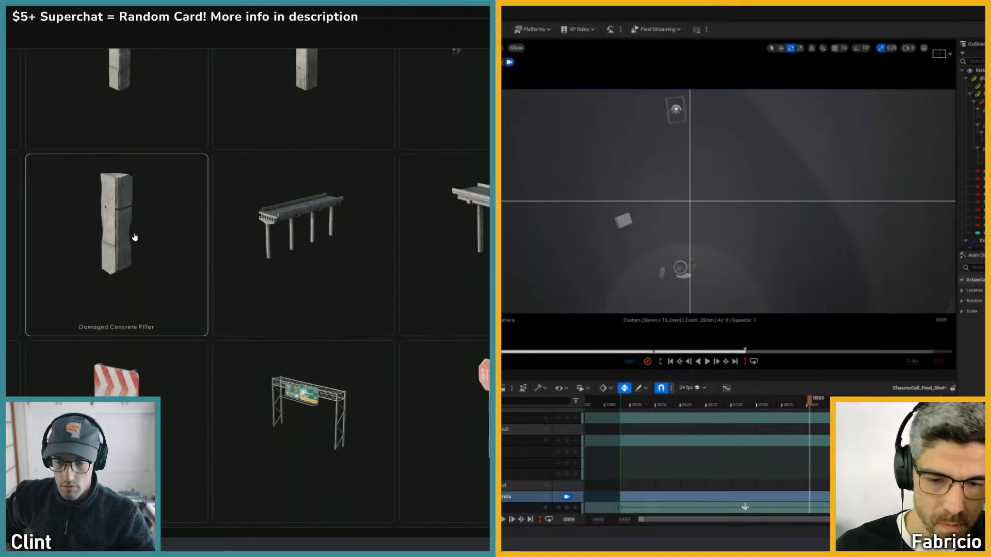
left_click_drag(745, 508, 809, 508)
left_click_drag(814, 407, 782, 408)
key("space")
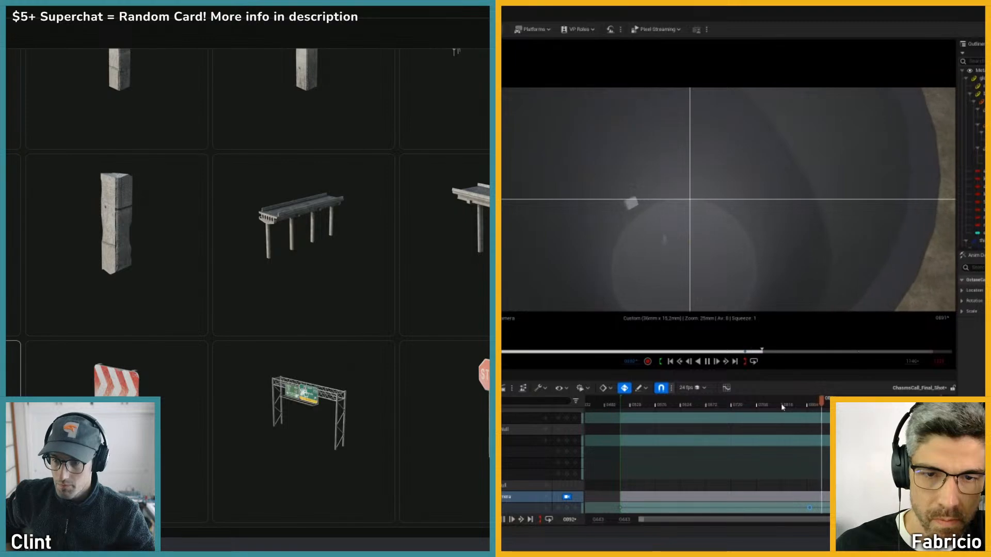
- Browse the kit catalogue from Mech Wars down to Art Deco, and play the shot through to frame 1073
scroll(423, 393, "up", 2)
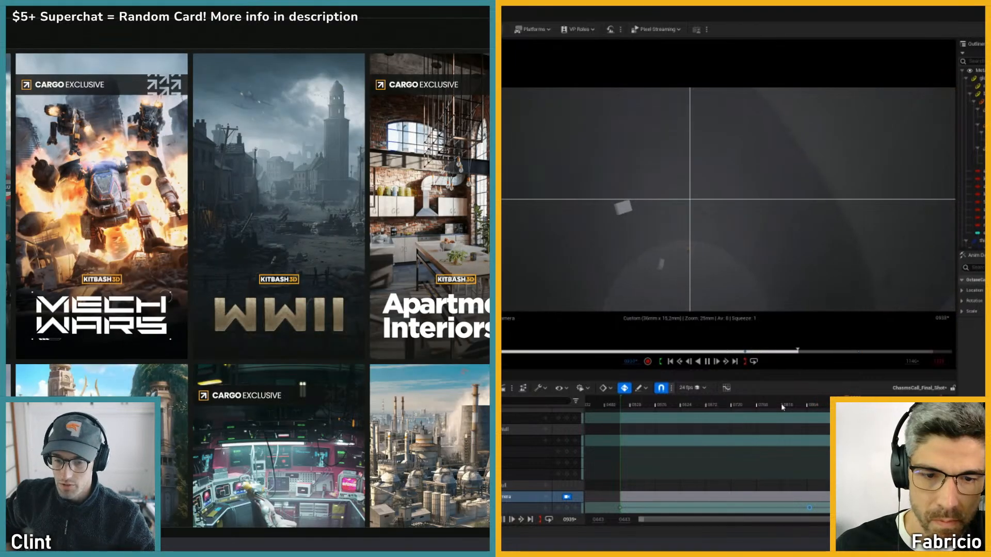
scroll(248, 288, "down", 12)
scroll(248, 288, "down", 10)
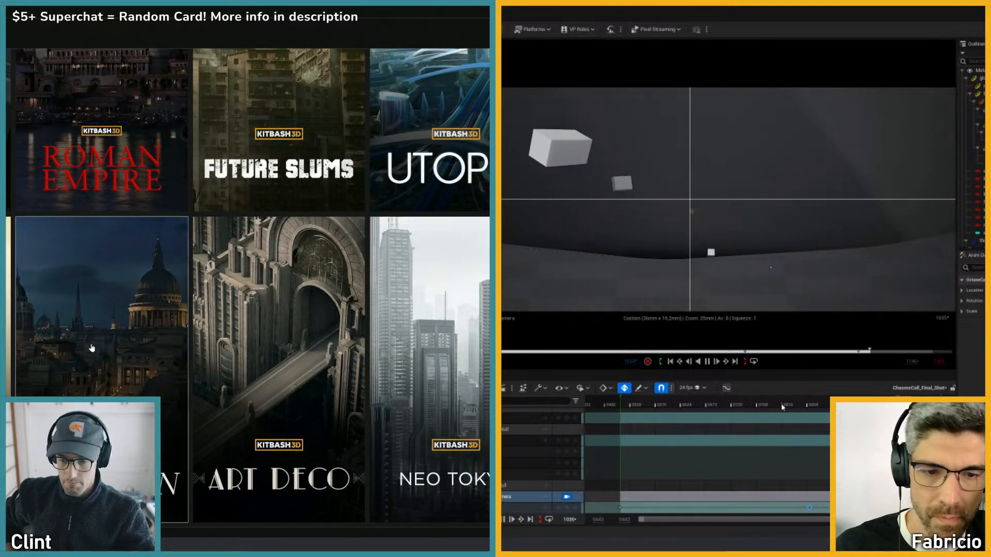
scroll(82, 321, "up", 3)
key("space")
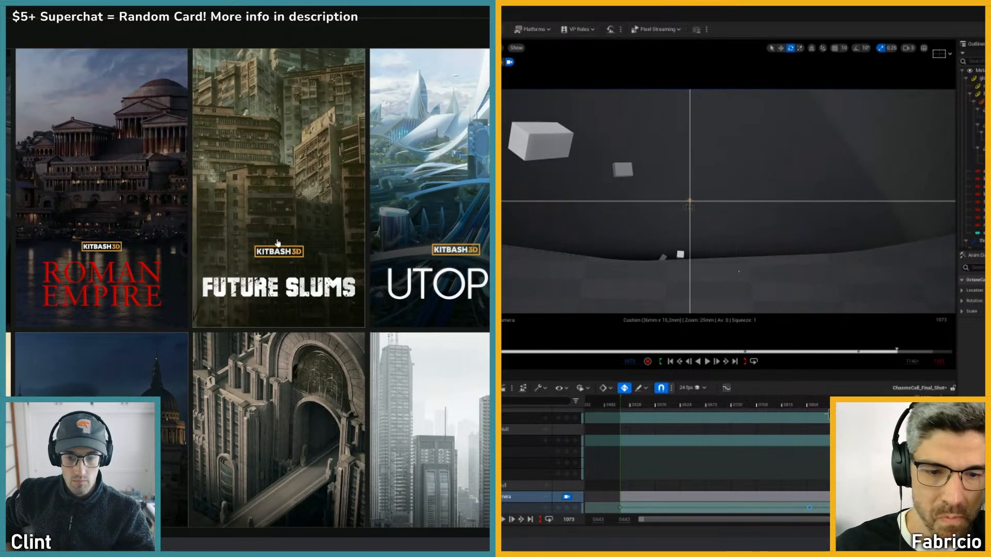
- Open the Future Slums kit, browse its models from the tower apartments down to the AC units, and save the shot sequence
left_click(274, 243)
scroll(176, 361, "down", 4)
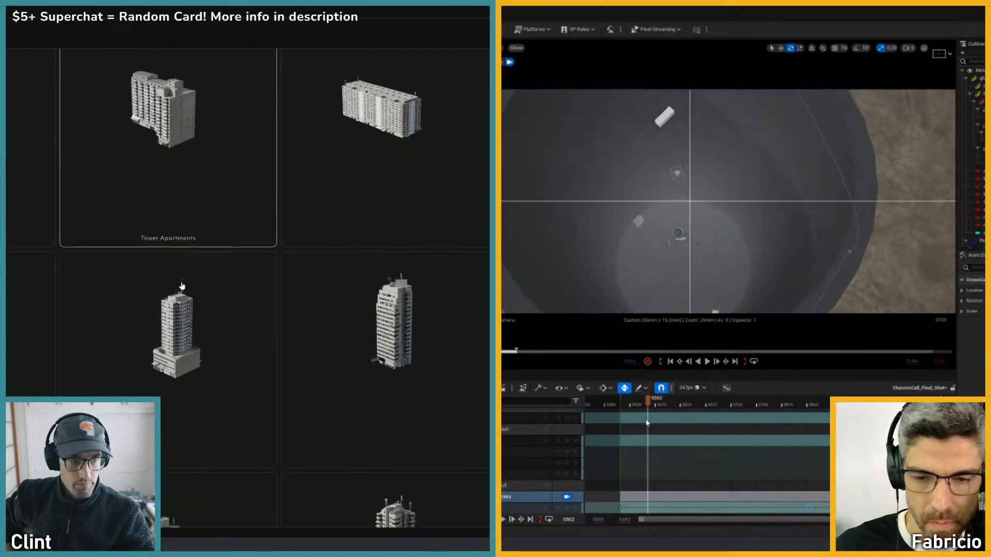
scroll(177, 380, "down", 10)
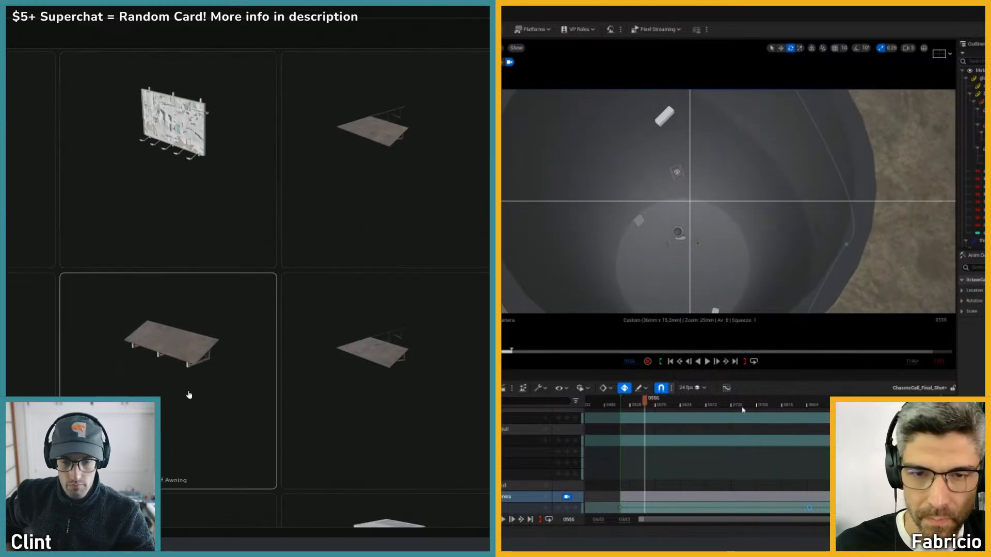
key("ctrl+s")
scroll(191, 248, "down", 5)
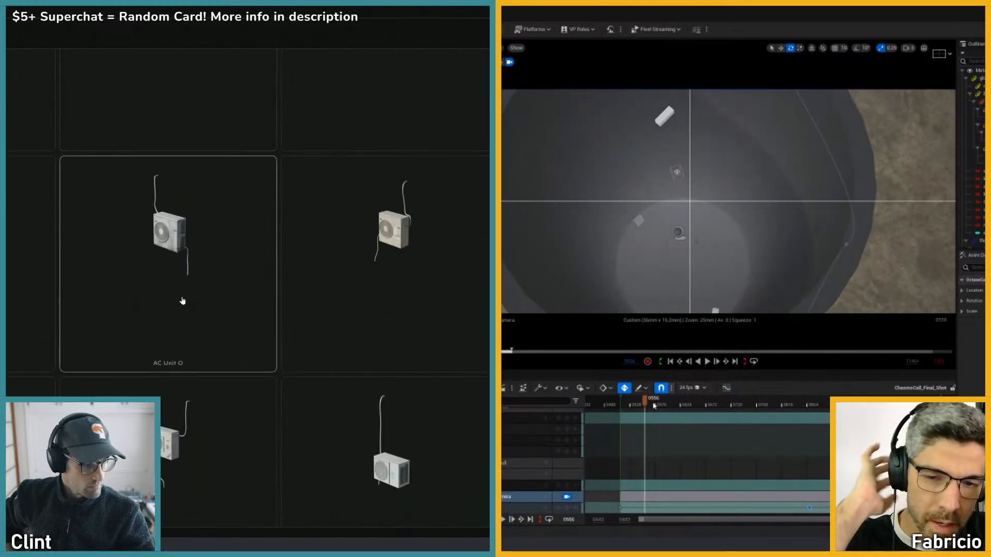
- Disable the crosshair composition overlay in the shot viewport while browsing the remaining AC units in the kit
left_click_drag(643, 402, 636, 401)
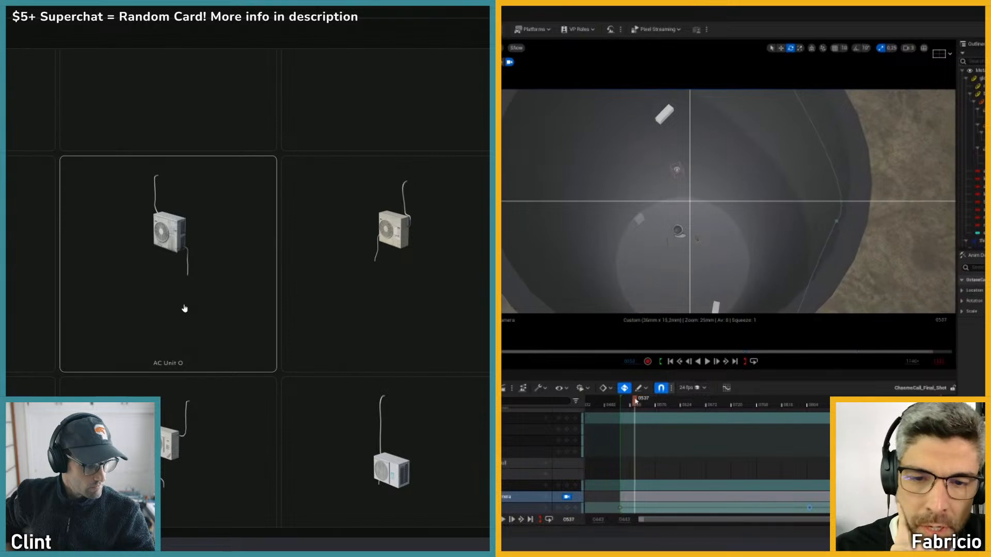
left_click(938, 56)
scroll(199, 310, "down", 5)
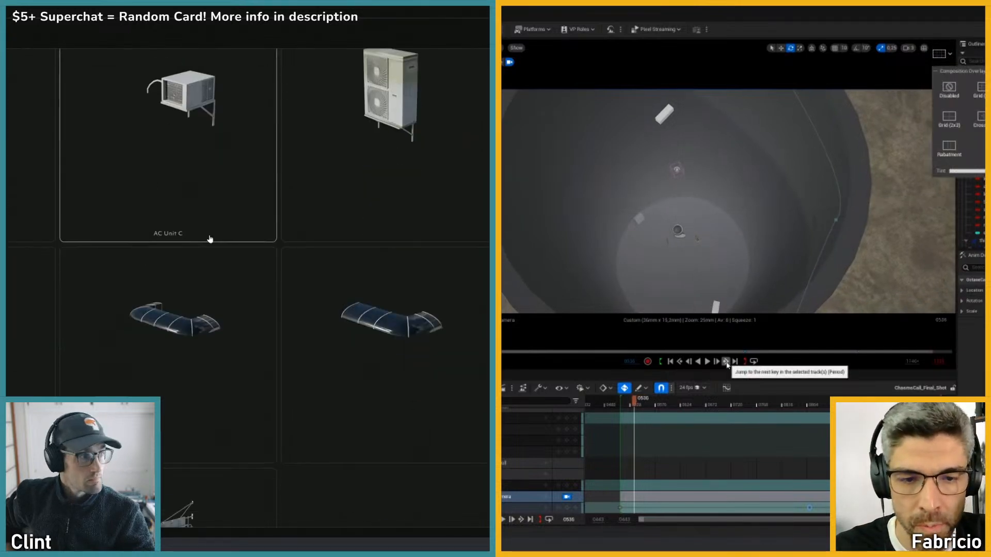
scroll(201, 245, "down", 1)
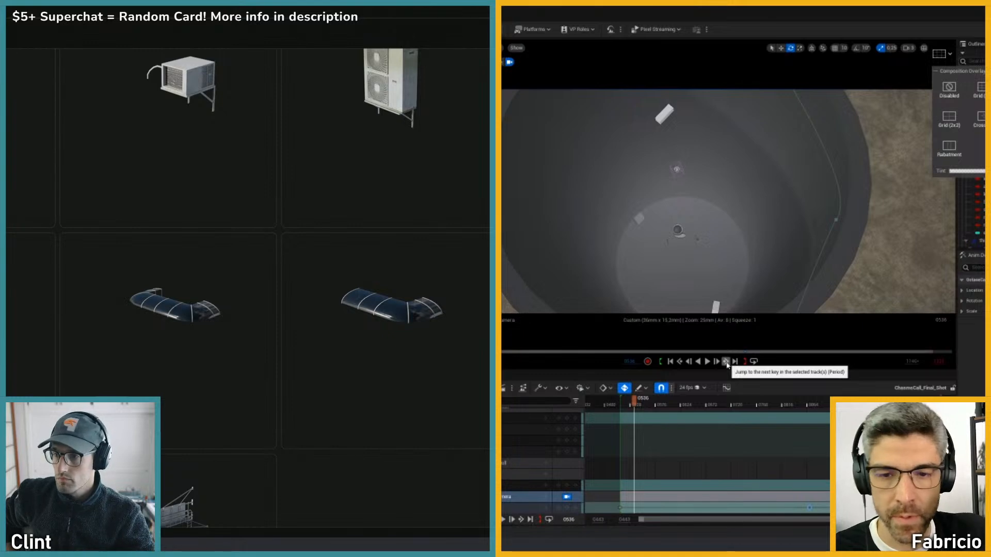
- Scrub the shot back to frame 0525 and play it in short passes up to frame 0599 to check the opening timing
left_click_drag(634, 402, 629, 402)
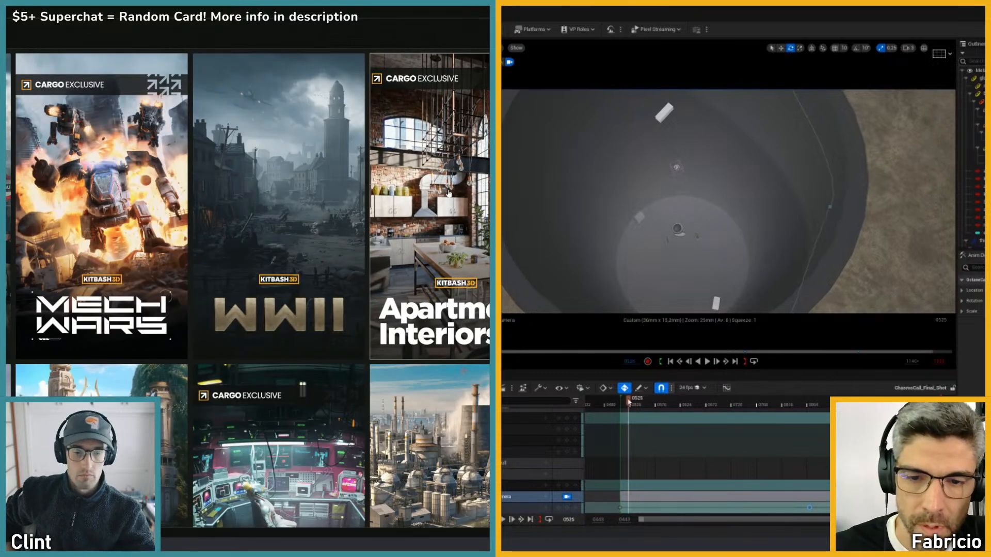
key("space")
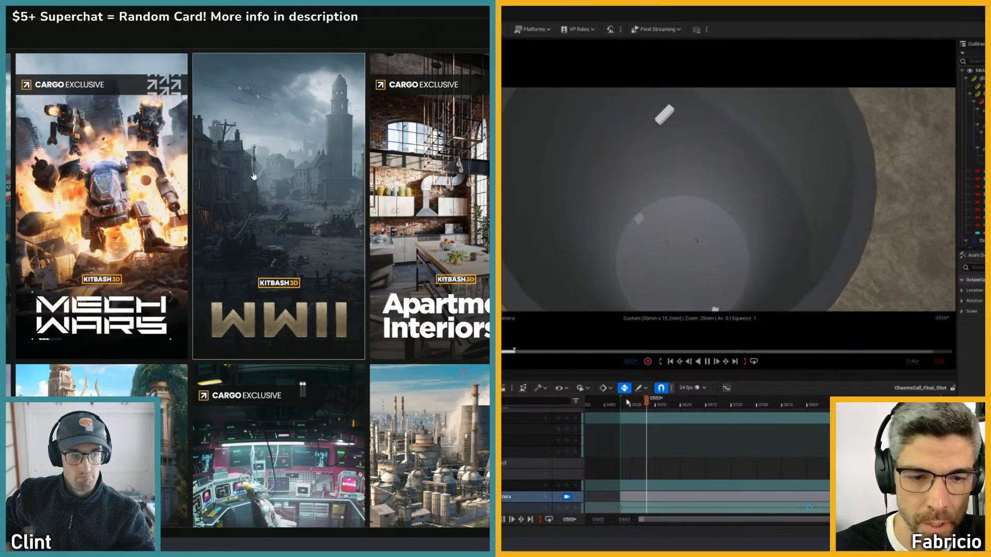
key("space")
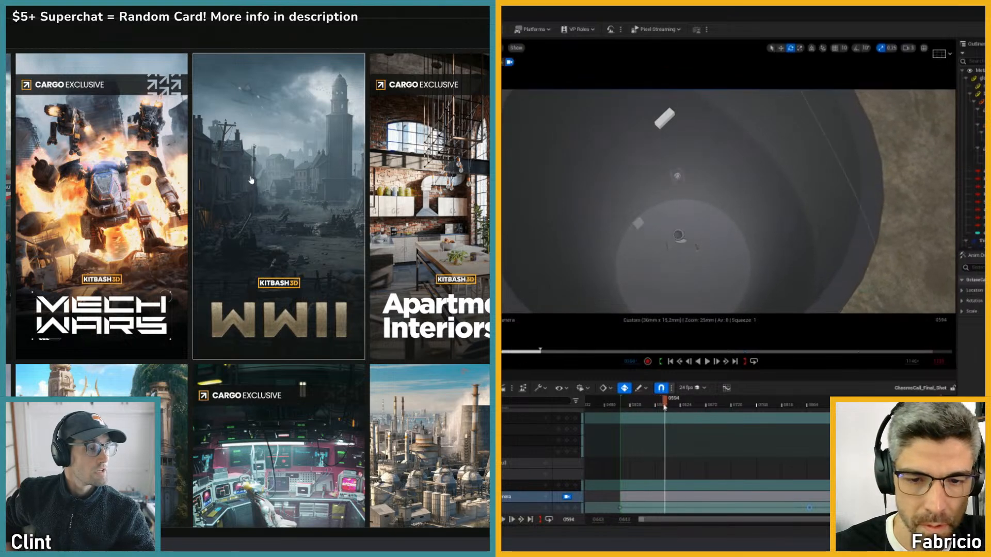
mouse_move(665, 406)
left_mouse_down()
mouse_move(743, 404)
mouse_move(663, 403)
left_mouse_up()
key("space")
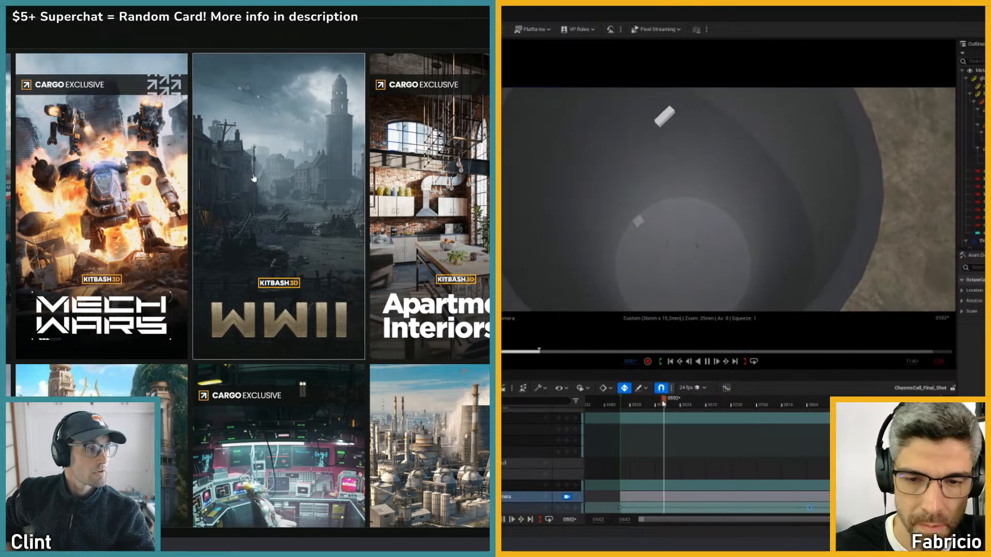
key("space")
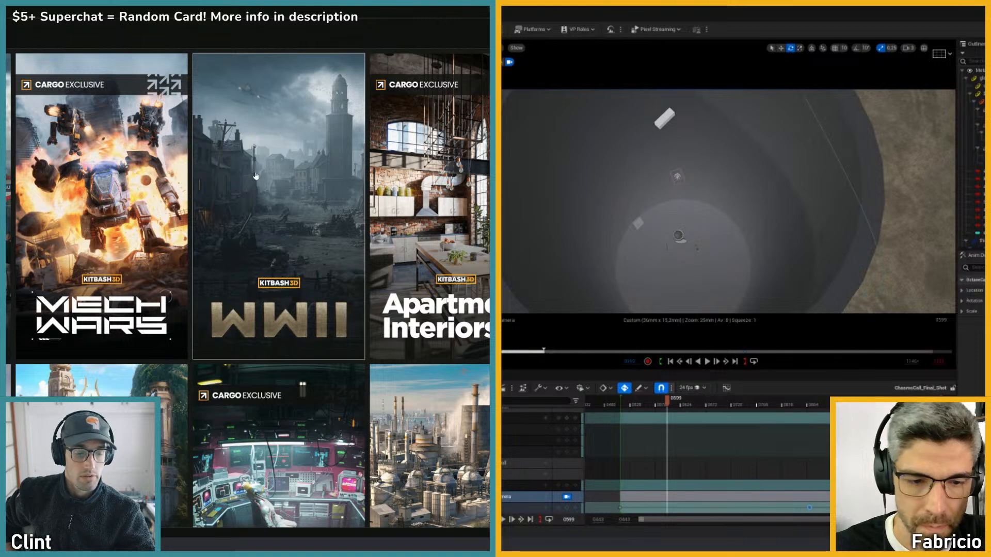
- Bring up the CC_animatic_v1 video and check its frame rate in the file's detailed properties
key("alt+Tab")
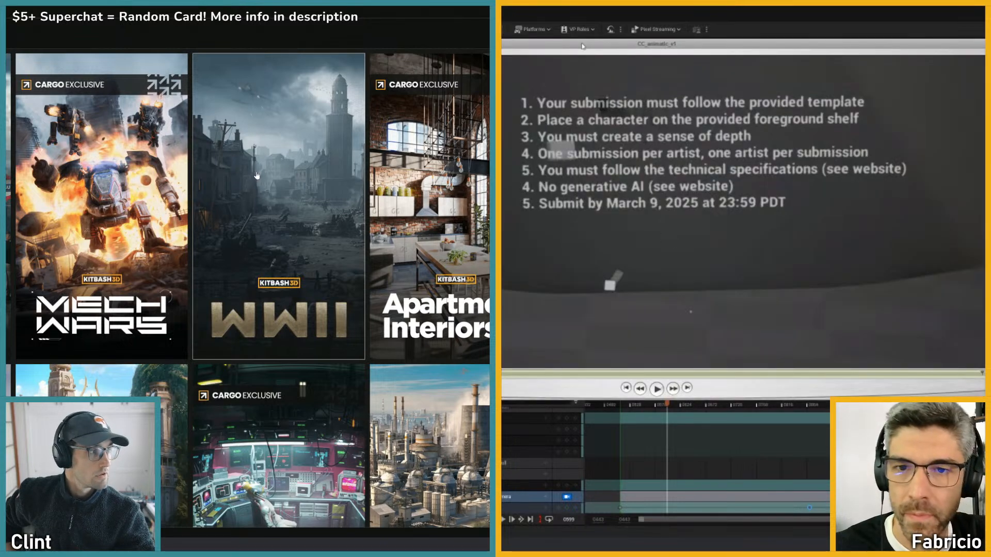
left_click_drag(582, 46, 512, 67)
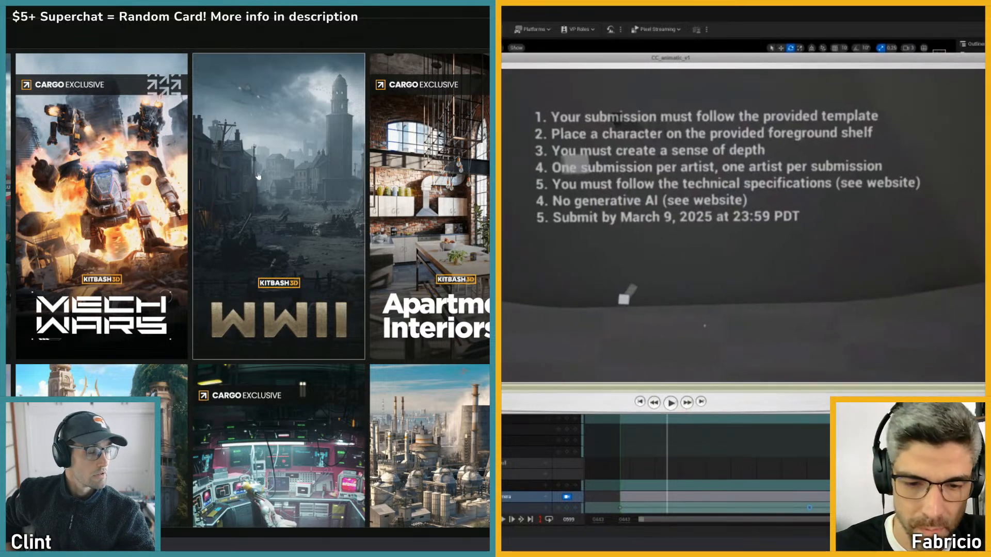
mouse_move(740, 548)
left_click(783, 522)
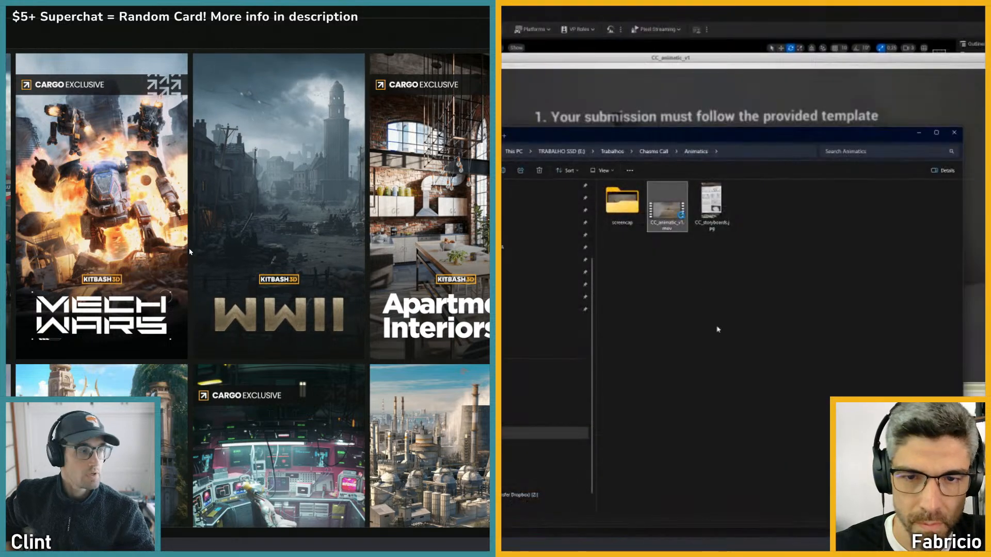
right_click(672, 215)
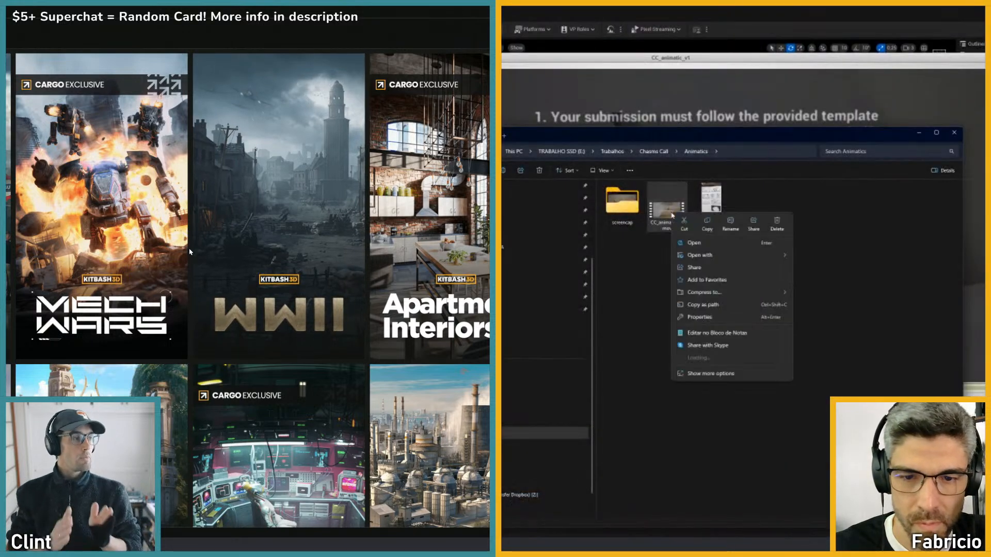
left_click(705, 317)
left_click(760, 232)
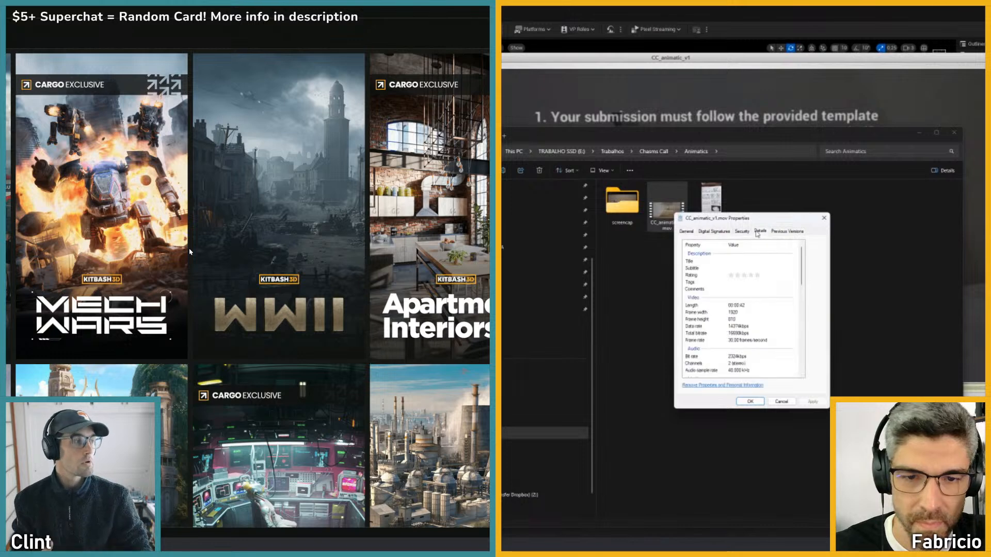
scroll(746, 359, "down", 2)
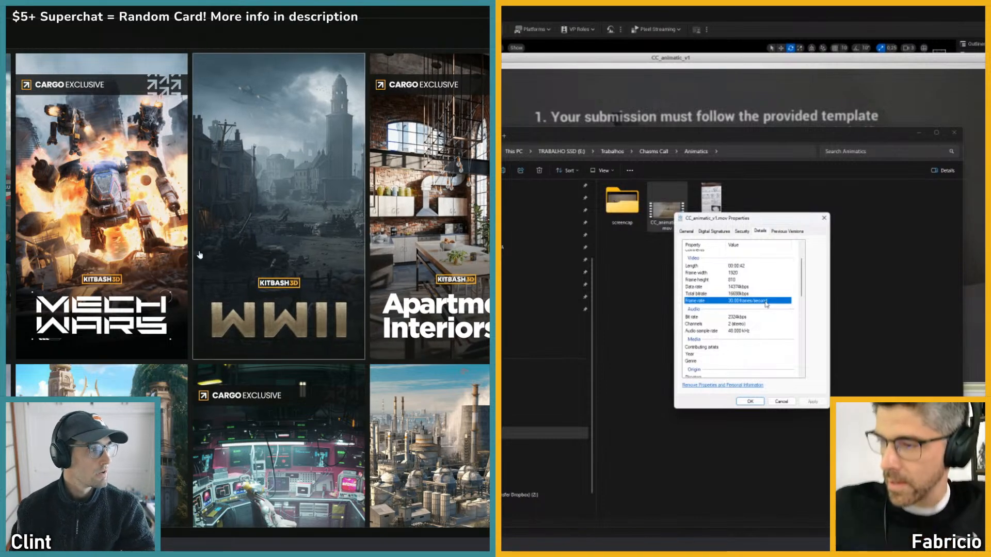
- Browse the kit catalogue from Mech Wars down to Future Warfare, and close the animatic's file properties
scroll(128, 268, "down", 3)
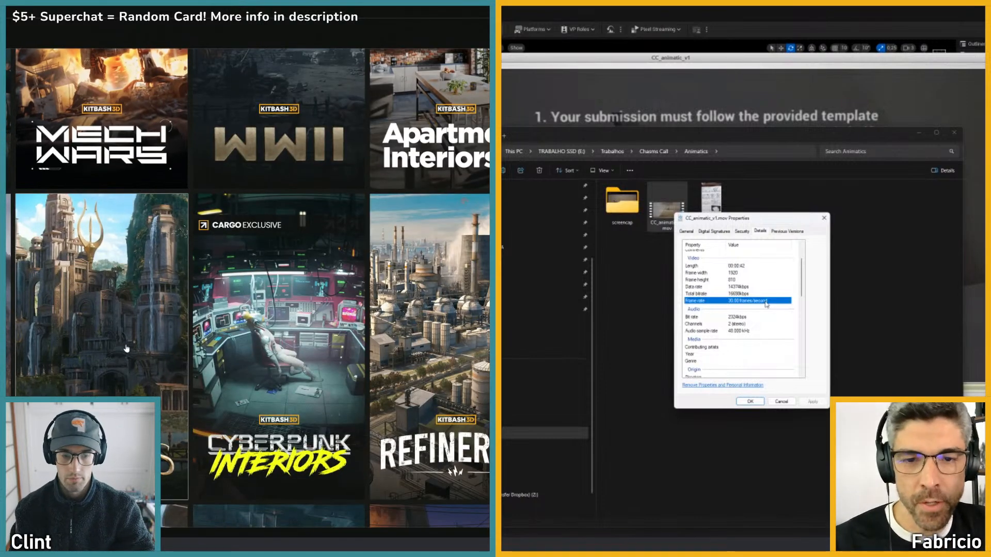
scroll(126, 349, "down", 4)
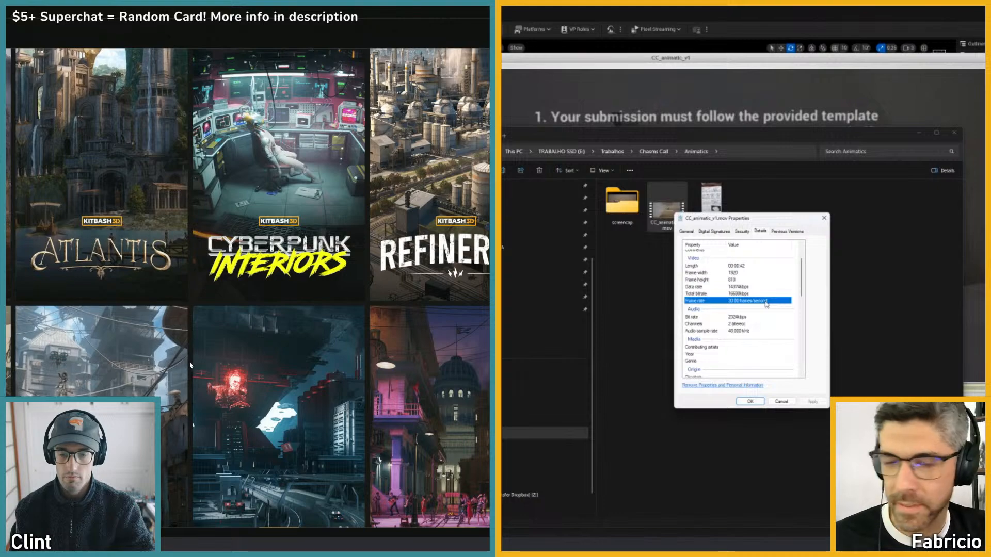
scroll(190, 366, "down", 5)
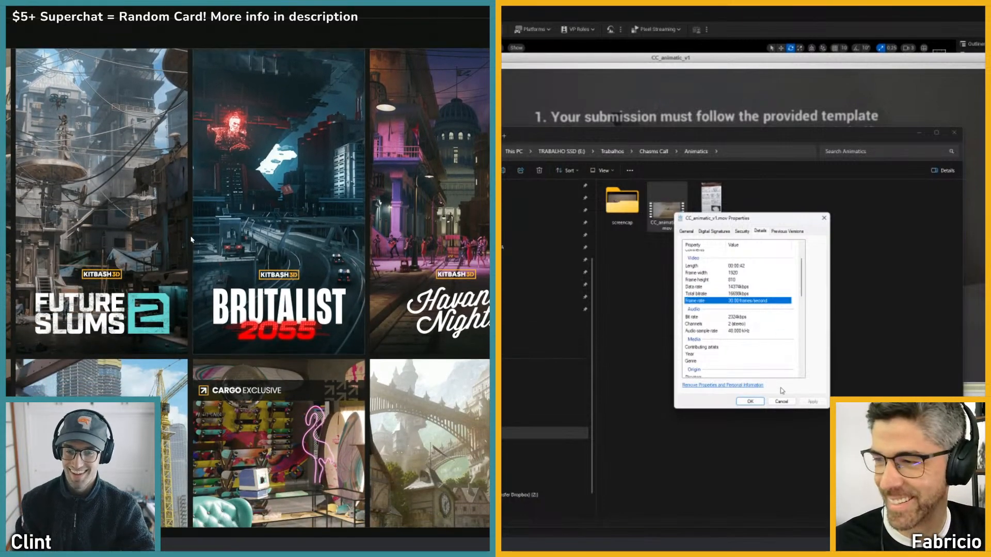
scroll(187, 268, "up", 2)
left_click(781, 401)
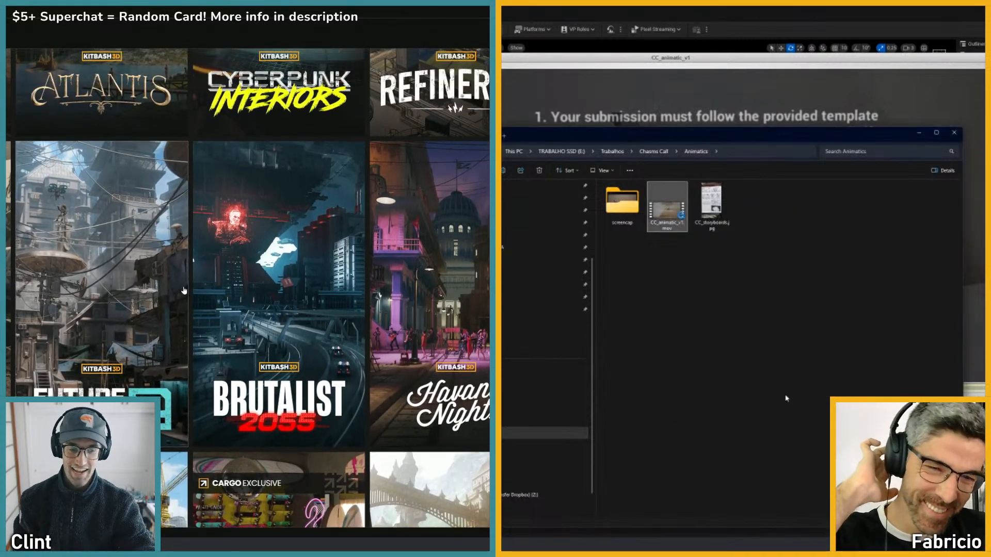
scroll(189, 453, "down", 10)
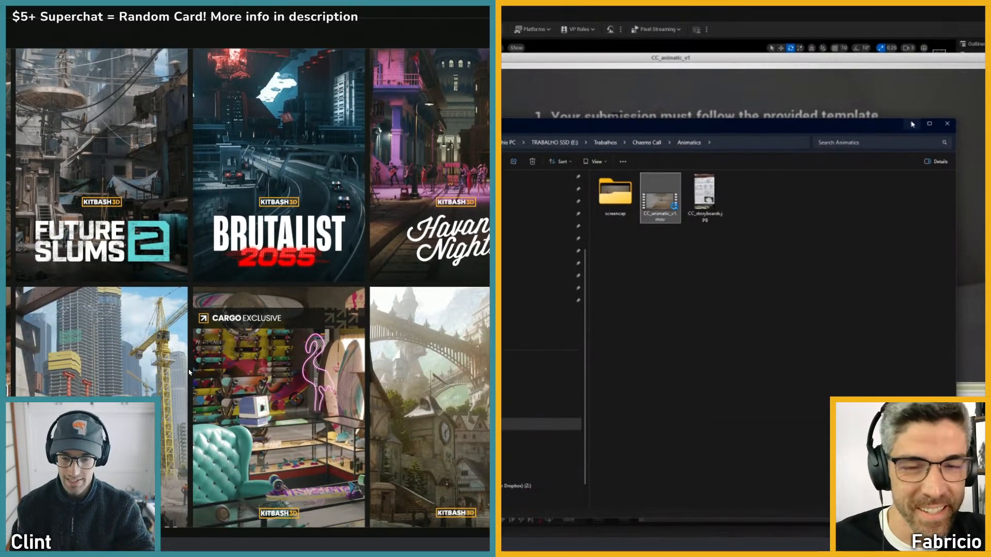
scroll(190, 363, "down", 3)
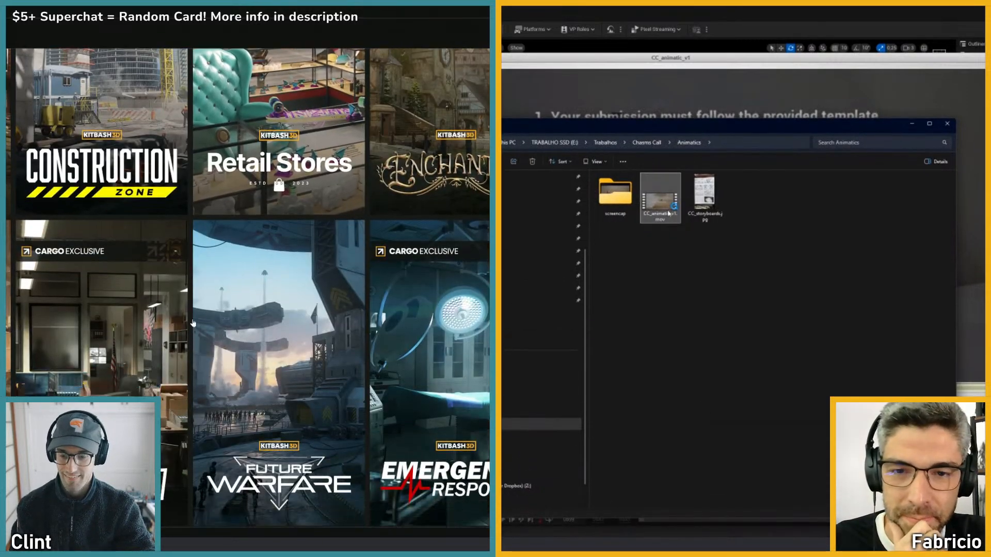
- Move the shot sequence's playback start to frame 0689 while browsing the tent and wind-turbine station models
scroll(190, 397, "down", 10)
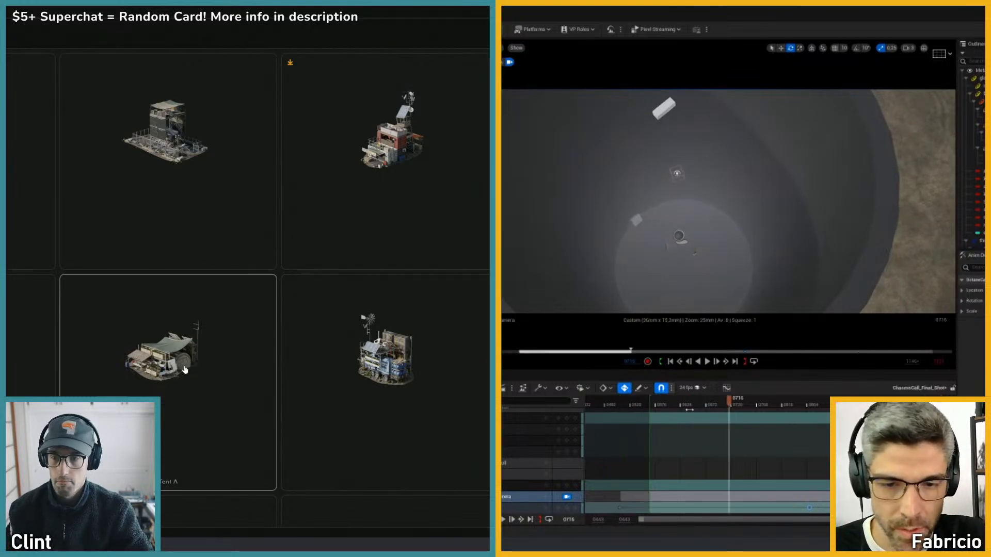
scroll(181, 366, "down", 5)
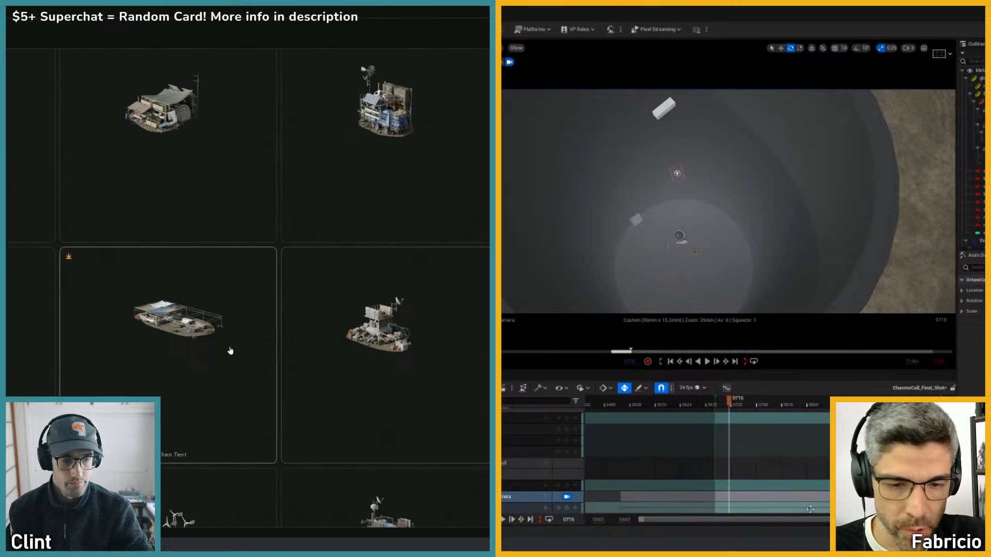
scroll(231, 336, "down", 4)
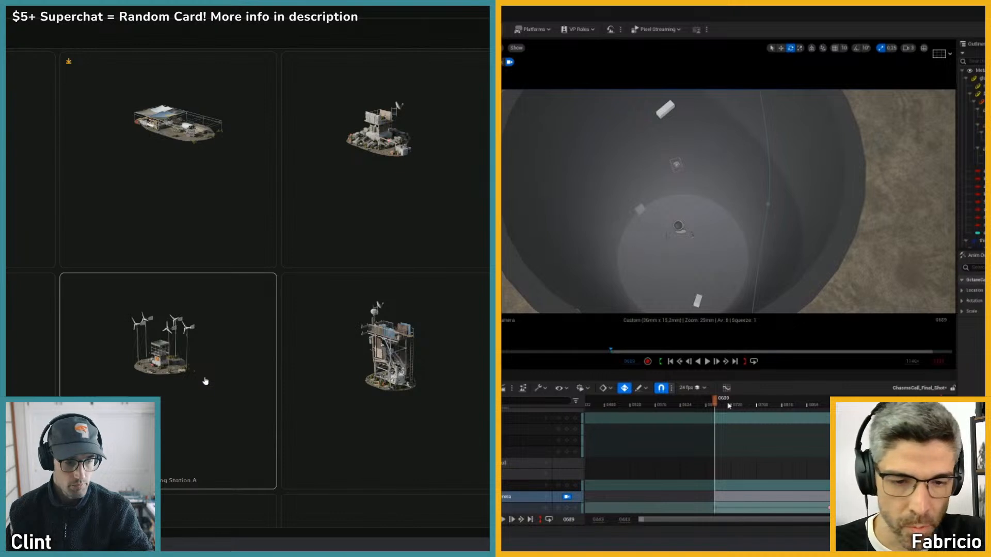
- Play the shot from frame 0689 to frame 1112 while browsing the models from Mobile Watchtower A down to Trash Fence A
key("space")
left_click(445, 322)
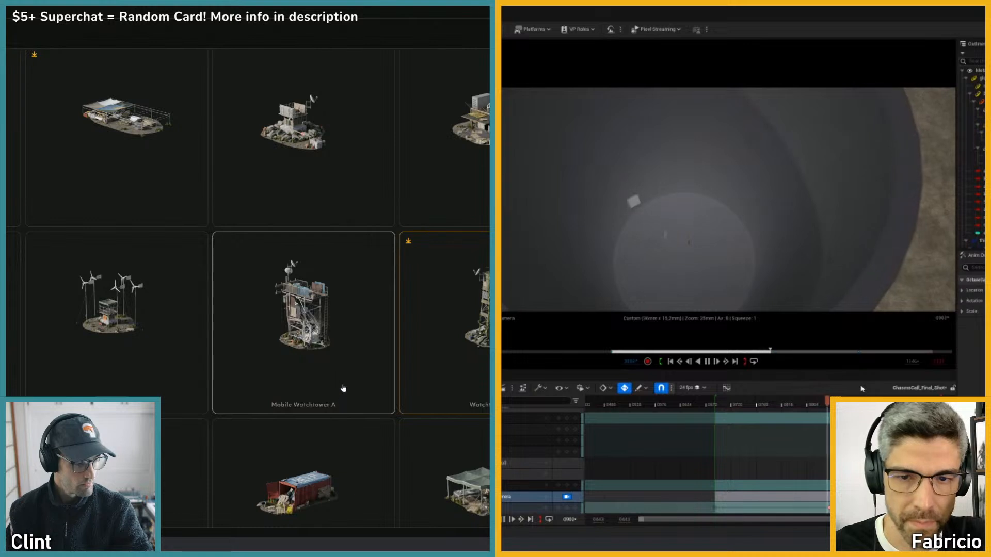
scroll(344, 389, "down", 6)
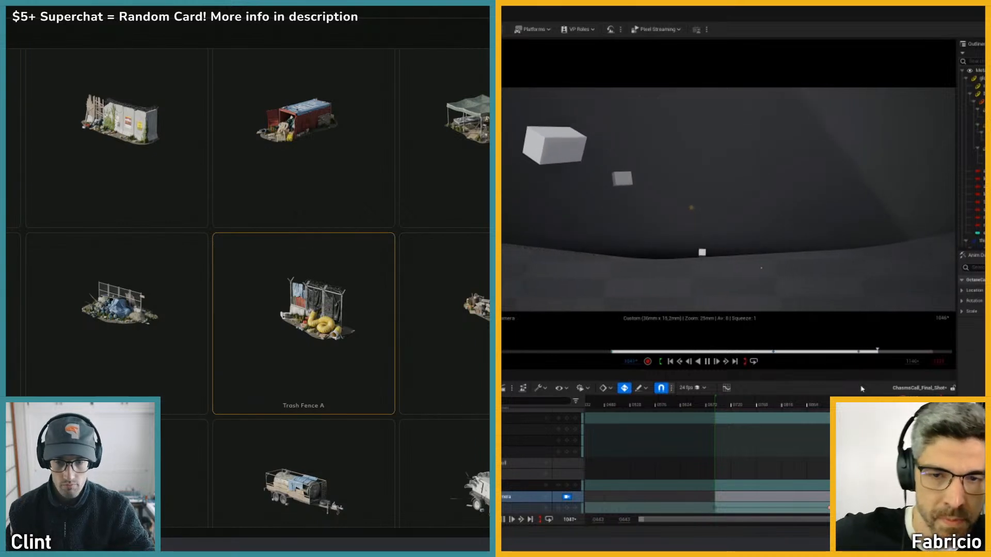
scroll(410, 362, "down", 1)
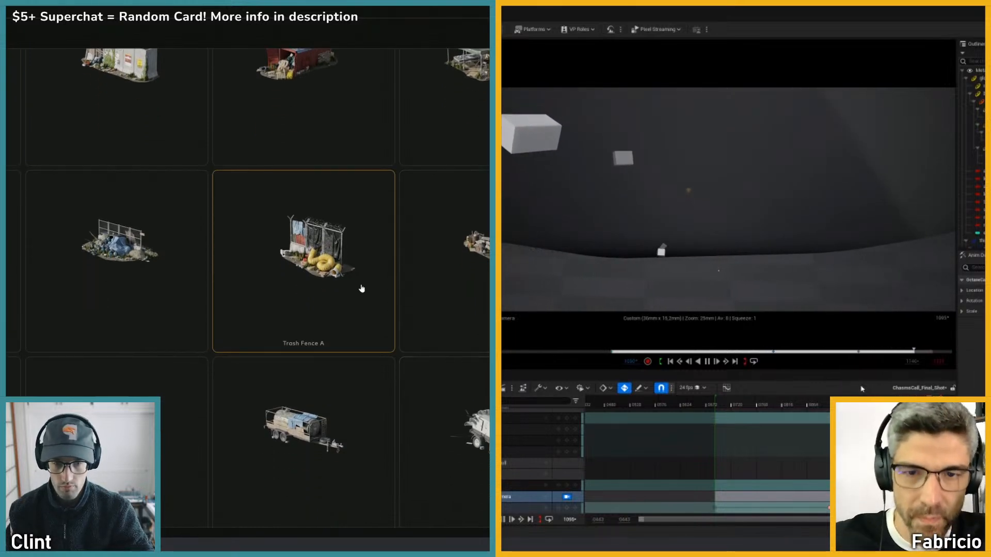
key("space")
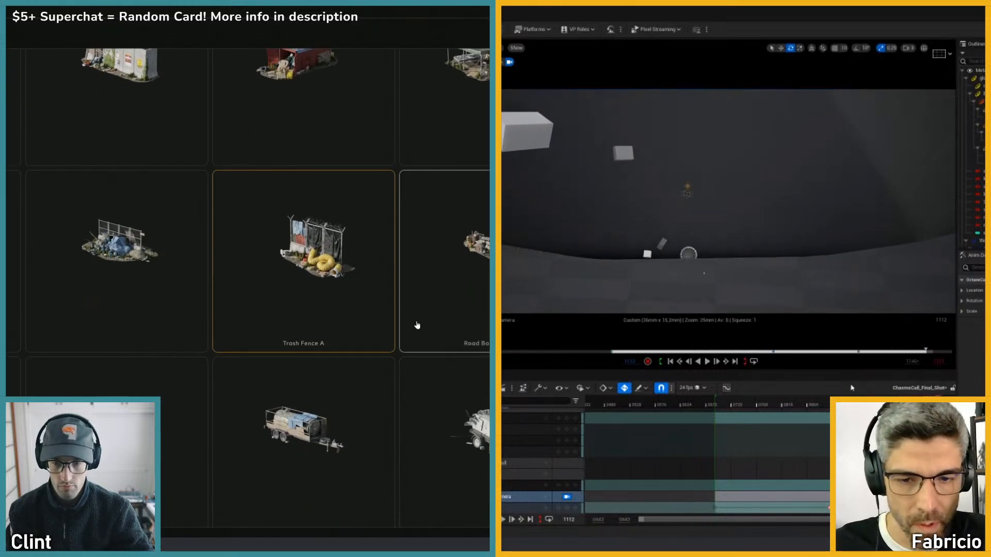
- Scrub the shot to frame 0732 and browse the kit's props from the Electronic Street Sign down to Trash Can A
left_click(734, 405)
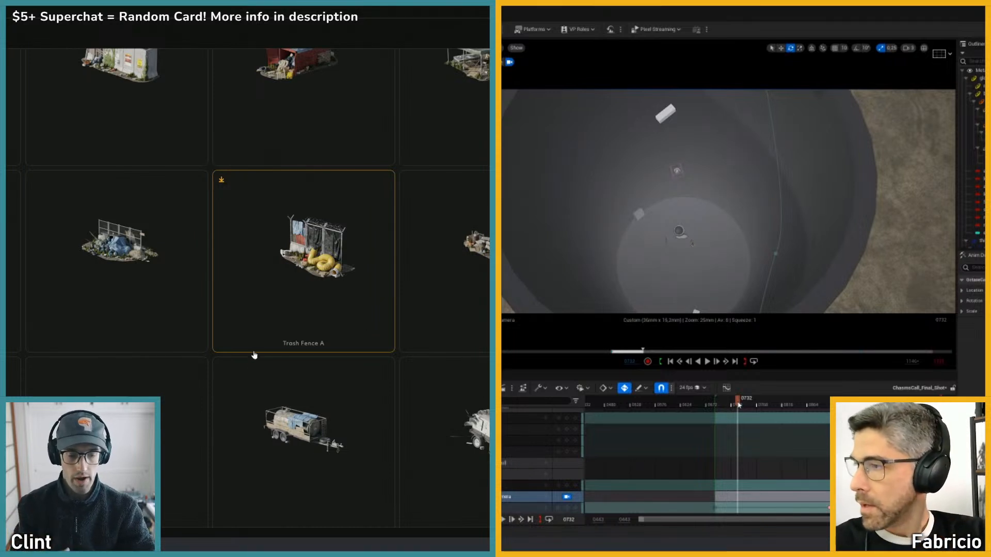
scroll(250, 330, "down", 5)
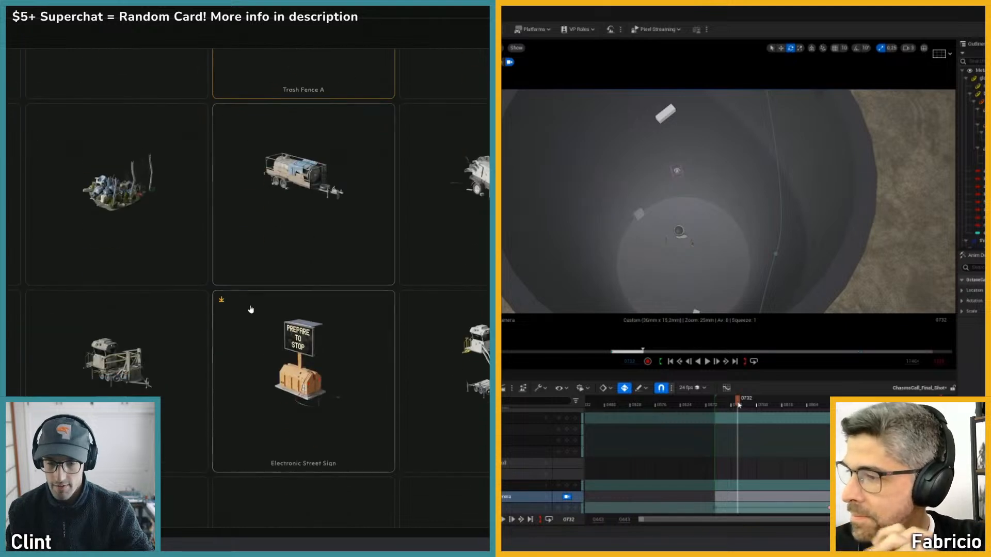
scroll(236, 360, "down", 9)
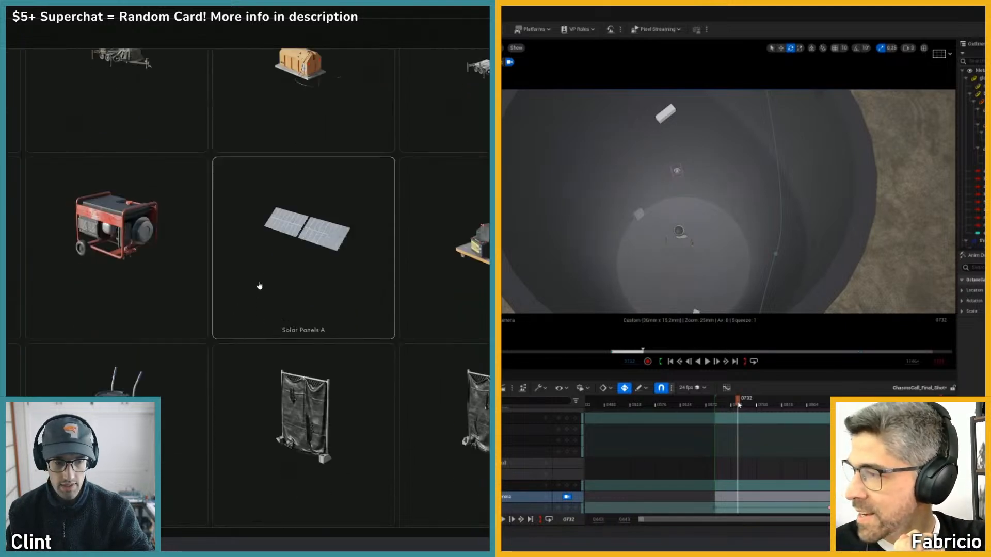
scroll(254, 362, "down", 5)
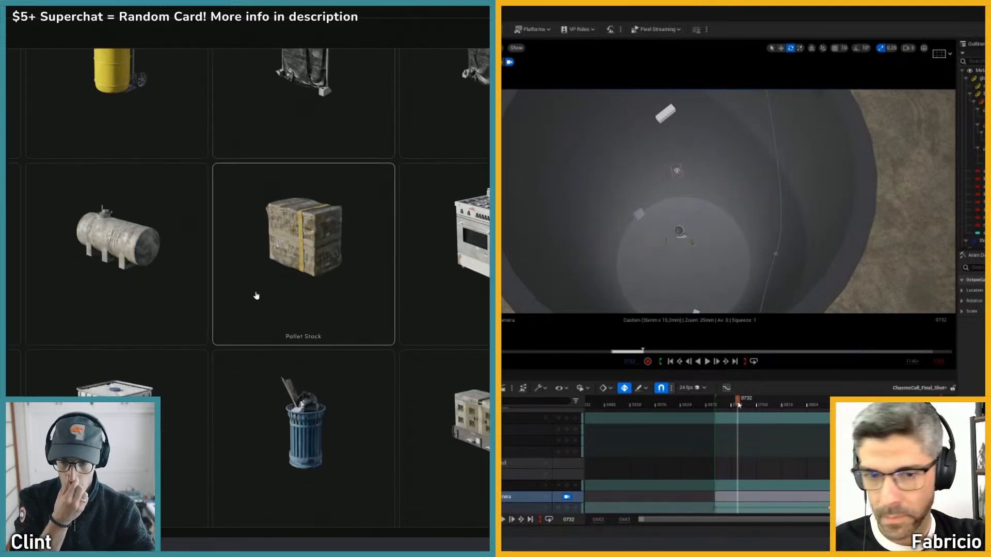
scroll(252, 341, "down", 4)
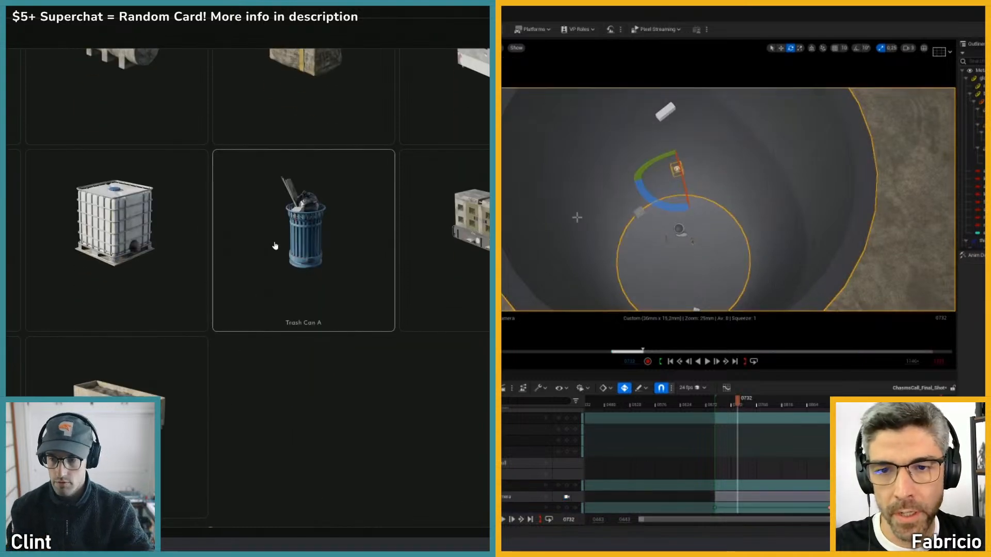
- Browse the kit's props from Trash Can A through the wooden barricades and Planter A to Sign A
scroll(280, 342, "up", 8)
scroll(284, 180, "down", 6)
scroll(284, 181, "down", 8)
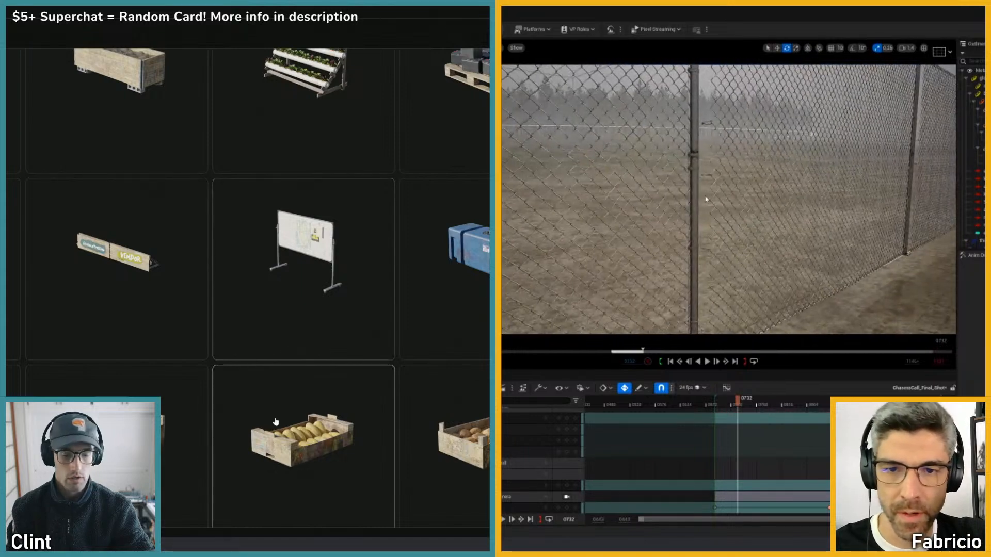
scroll(268, 353, "down", 5)
scroll(268, 362, "down", 4)
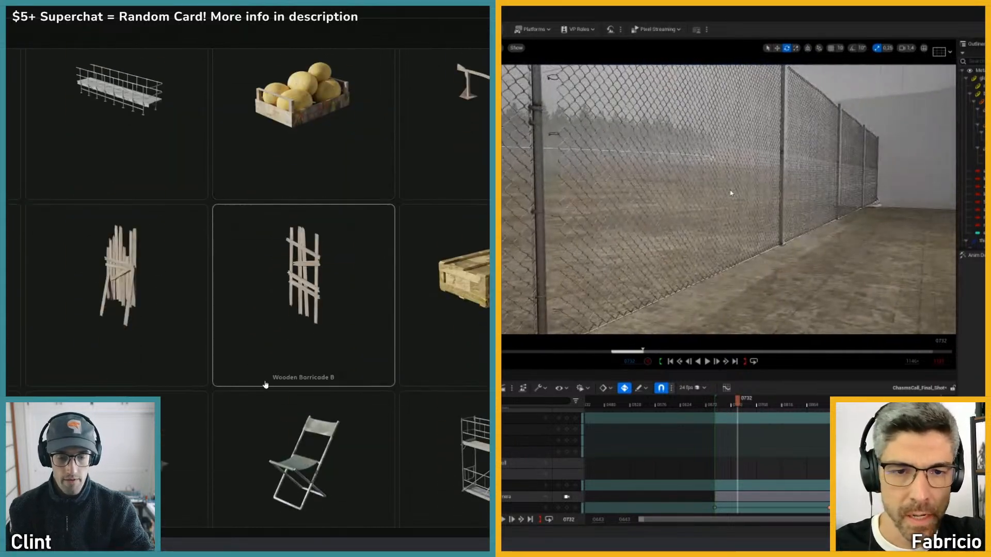
scroll(278, 340, "down", 7)
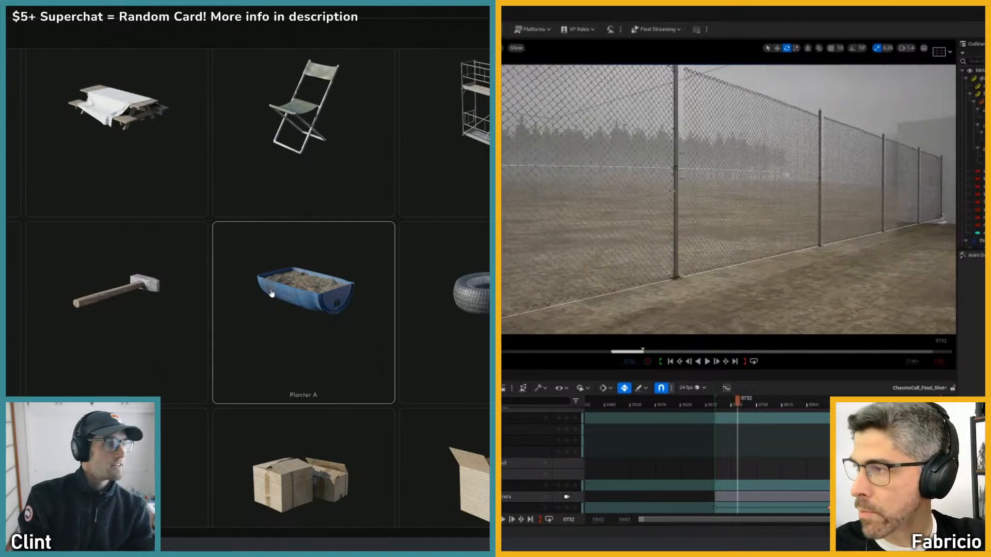
scroll(212, 256, "down", 1)
scroll(212, 289, "down", 6)
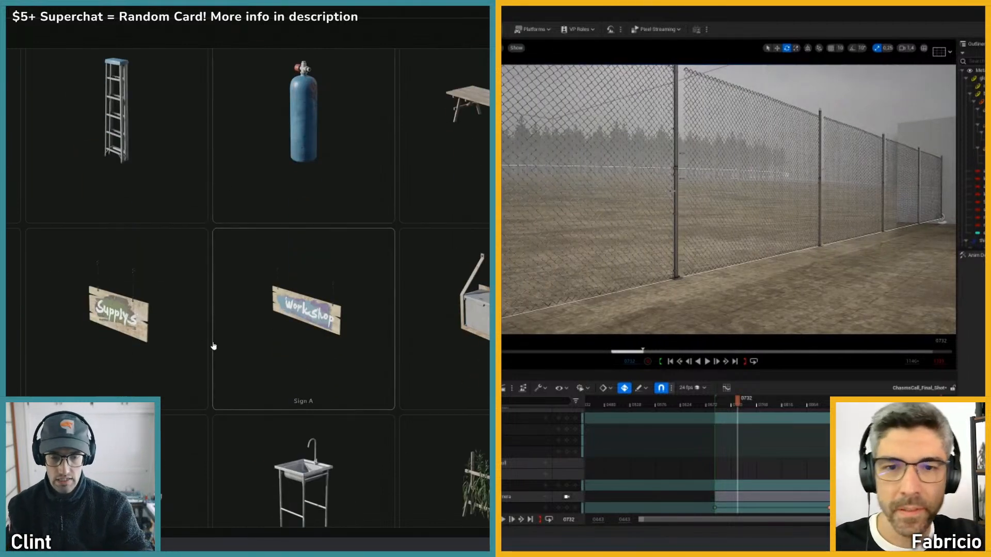
- Browse the remaining props from the shelving racks through Hook Ladder A and Trash Bags B to Lettuce E, and return to the plastic crates
scroll(199, 247, "down", 3)
scroll(179, 317, "down", 10)
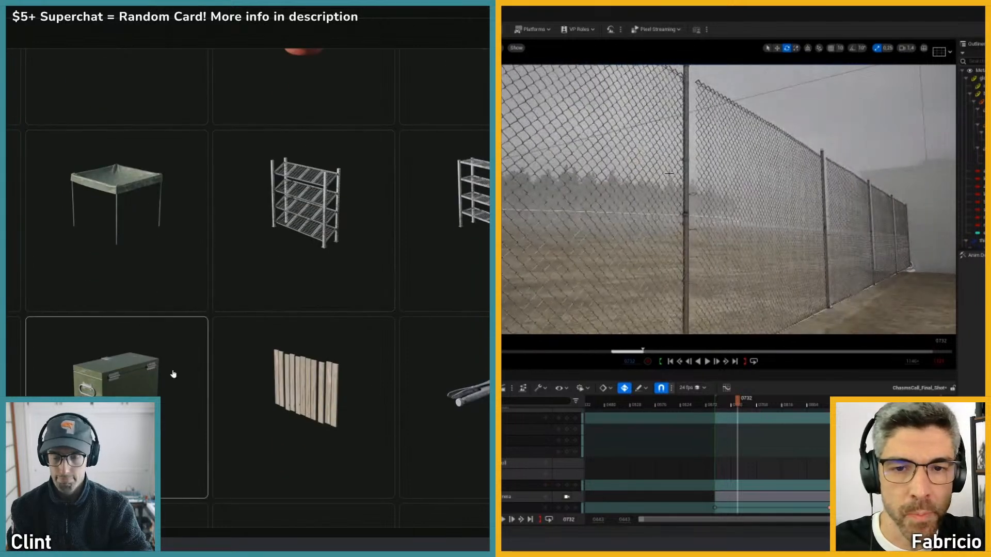
scroll(172, 374, "down", 5)
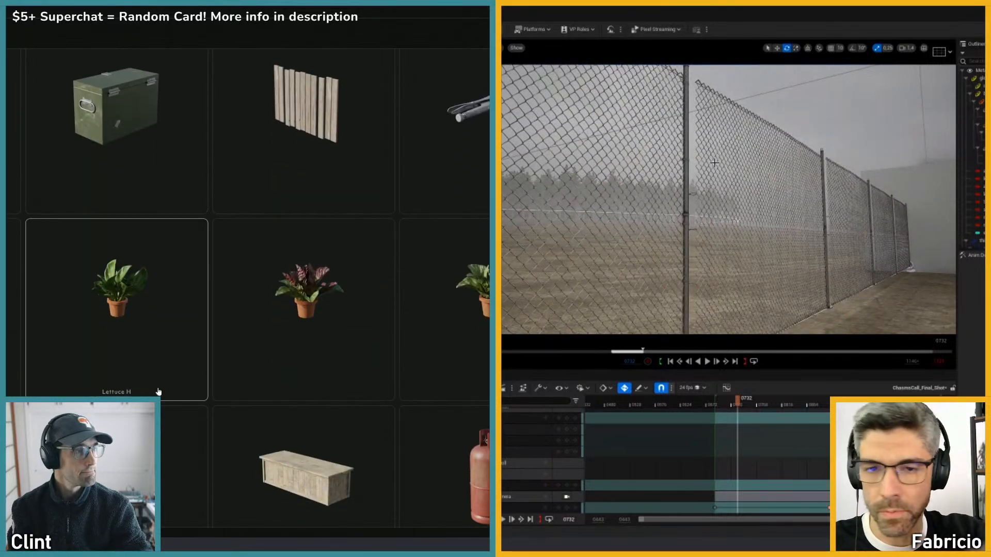
scroll(157, 383, "down", 7)
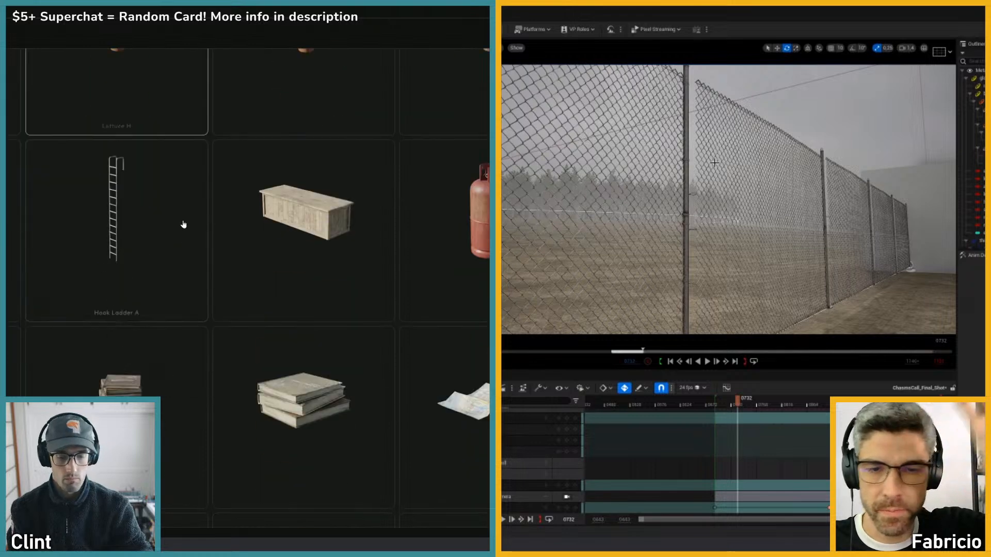
scroll(155, 335, "down", 3)
scroll(155, 286, "down", 12)
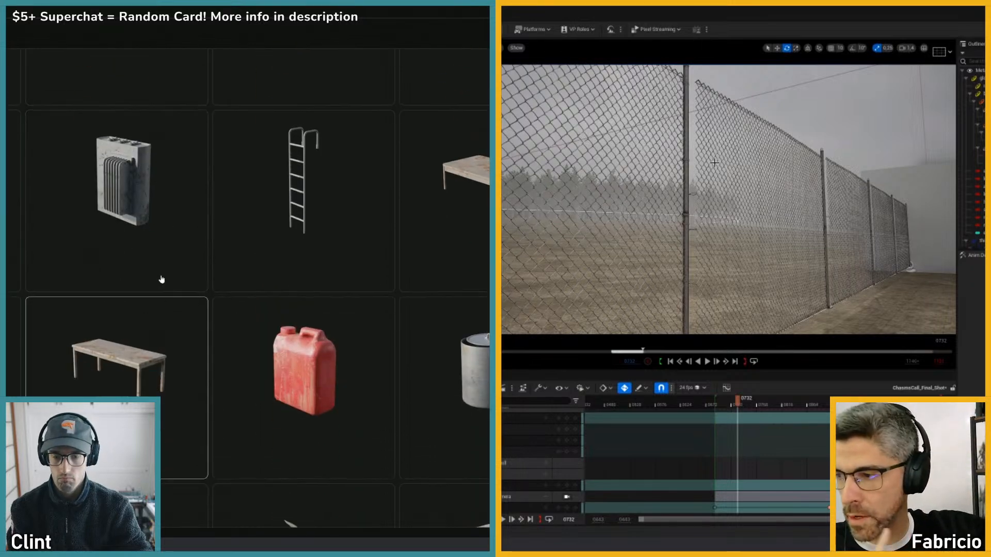
scroll(166, 349, "down", 15)
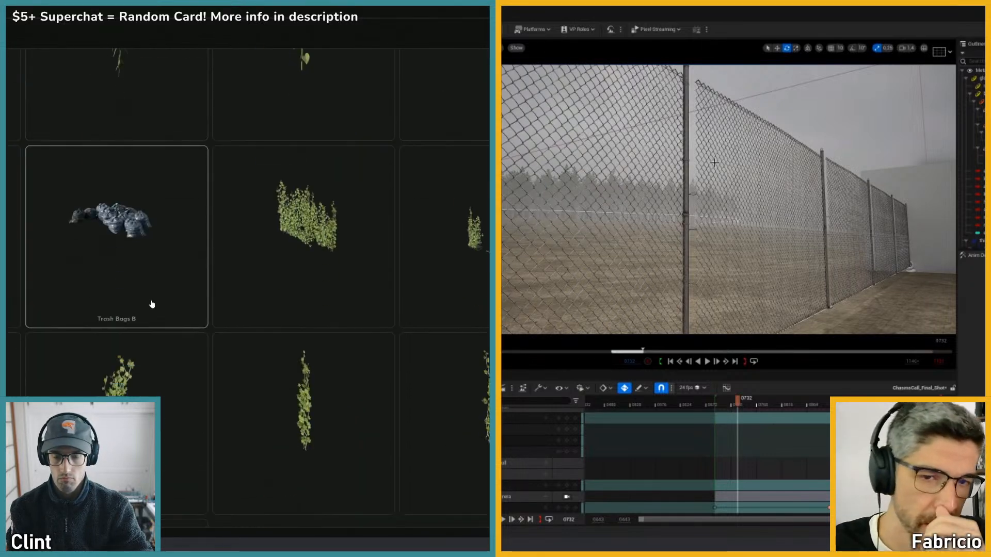
scroll(199, 377, "down", 10)
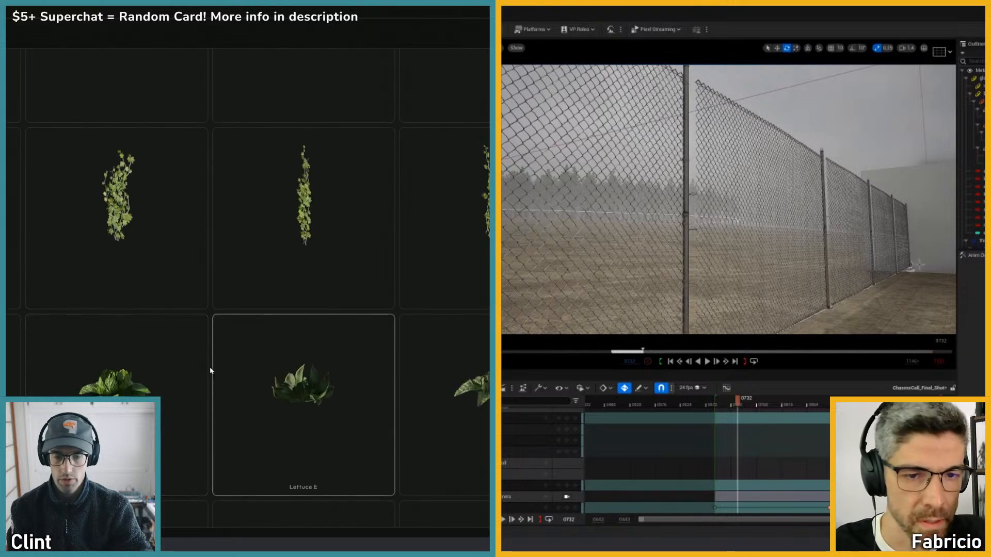
scroll(195, 274, "up", 20)
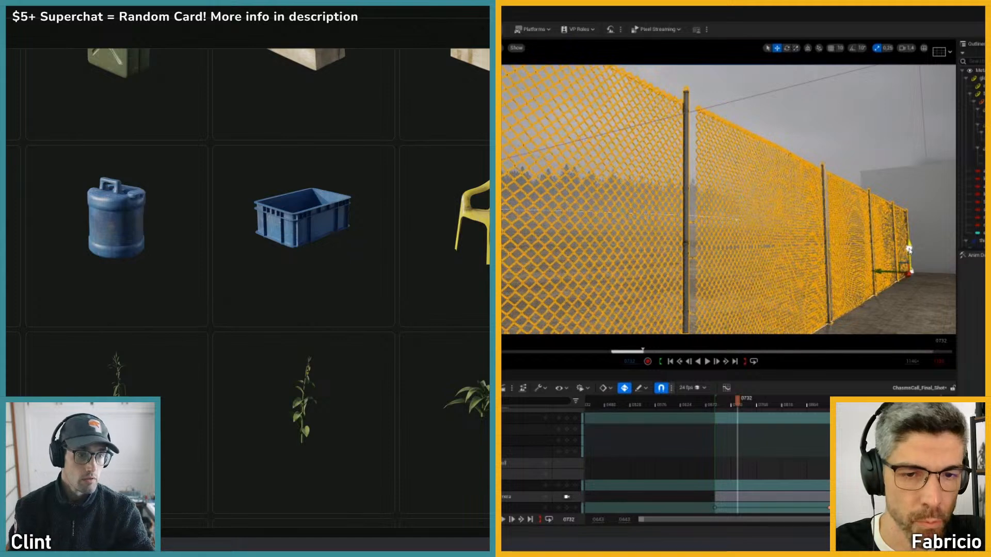
- Deselect the chain-link fence and return to the shot camera view at frame 0713
key("Escape")
right_click_drag(812, 238, 812, 238)
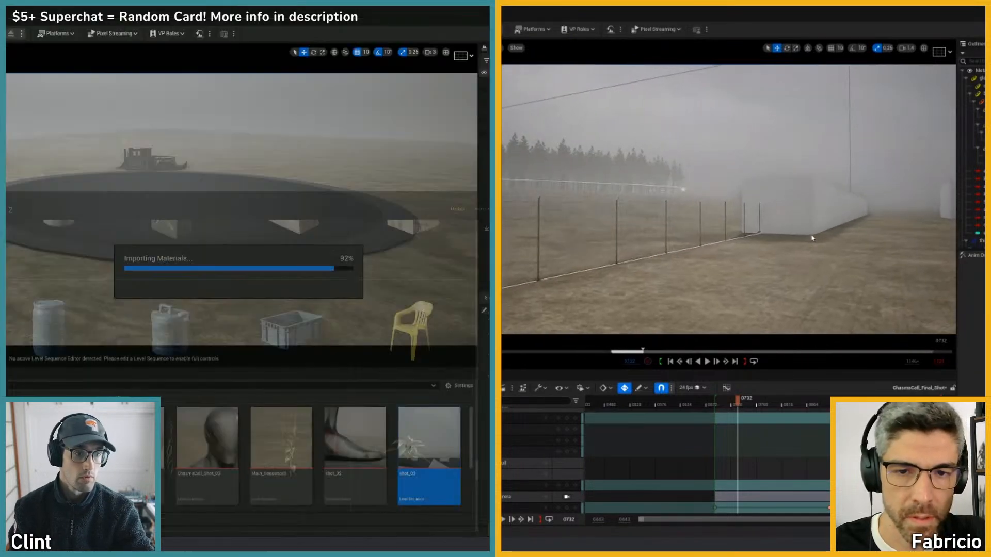
key("shift+c")
key("space")
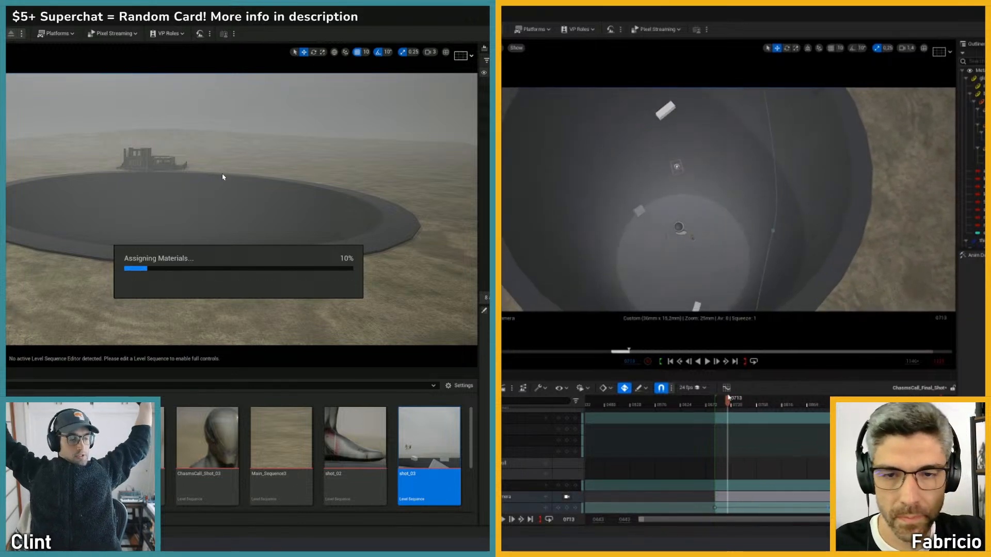
- Reposition the point light near the chasm's centre in the shot camera view and in a close free view
left_click(798, 220)
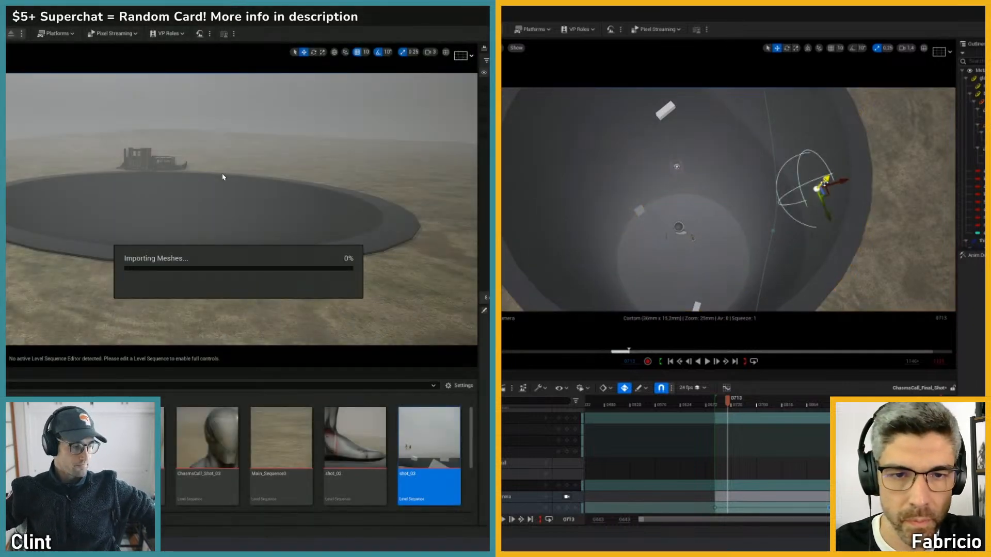
left_click(680, 228)
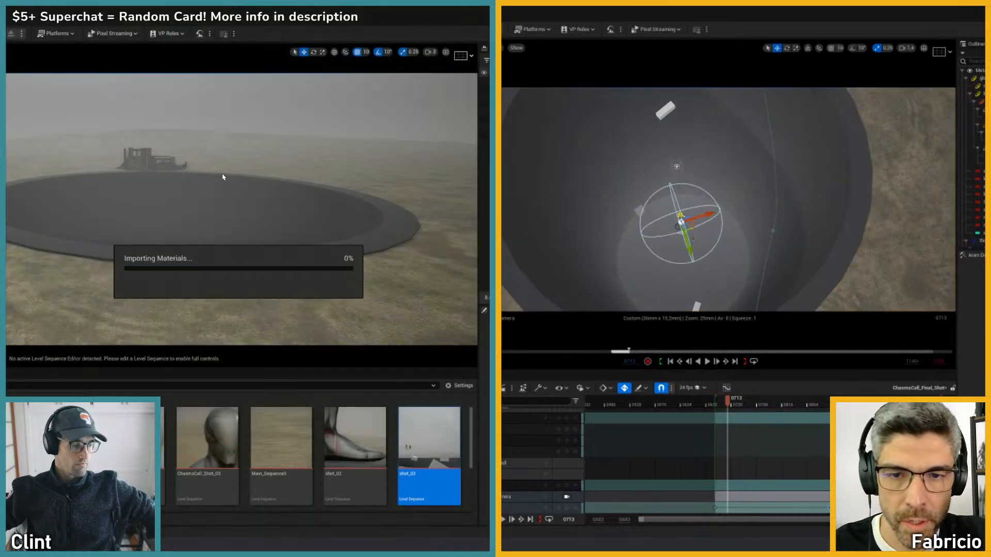
left_click_drag(683, 229, 687, 252)
key("shift+c")
mouse_move(704, 195)
right_mouse_down()
mouse_move(752, 202)
mouse_move(715, 207)
mouse_move(721, 281)
mouse_move(698, 207)
right_mouse_up()
key("f")
scroll(722, 273, "up", 1)
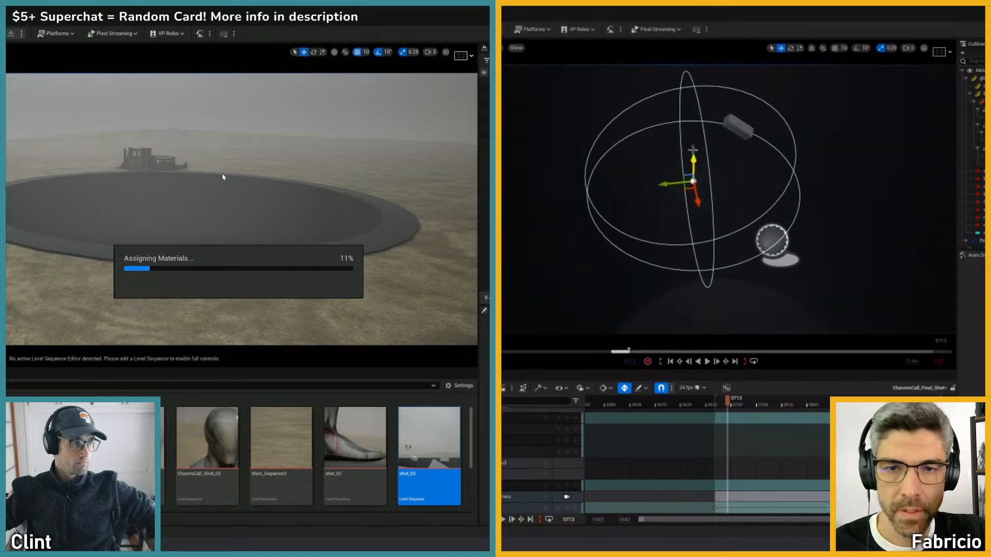
left_click_drag(692, 180, 708, 209)
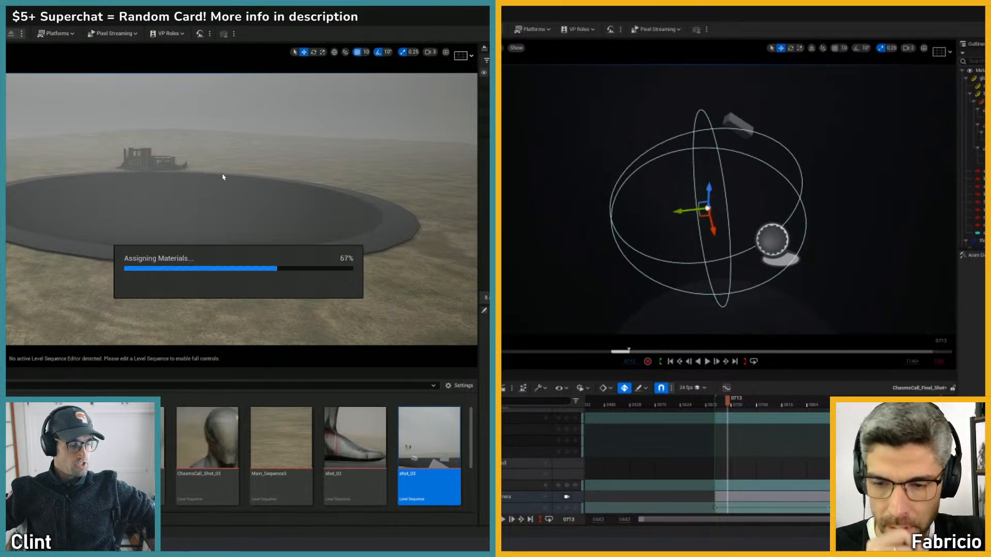
- Select the chasm's point light and its track in the shot sequence, and return to the shot camera view
scroll(515, 476, "up", 3)
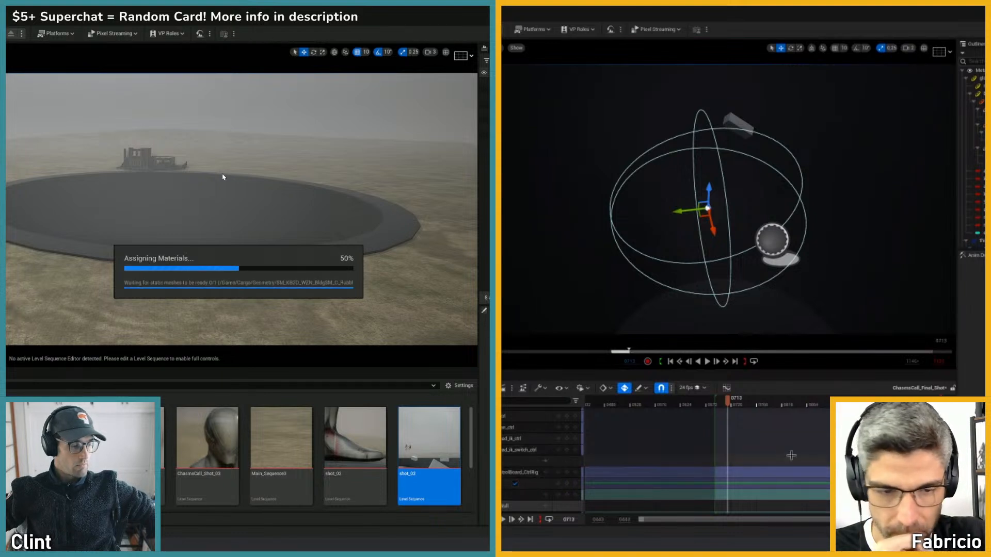
scroll(547, 417, "up", 5)
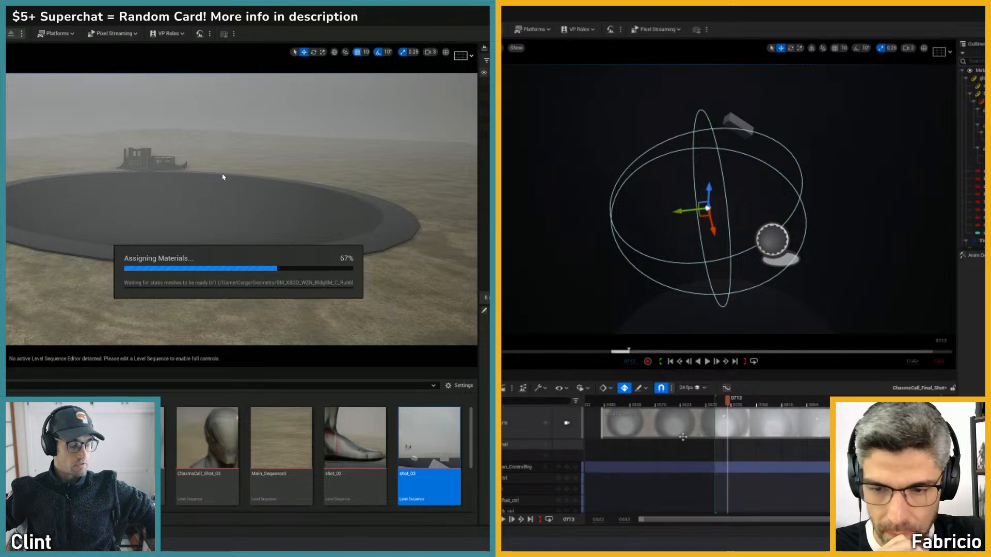
key("f")
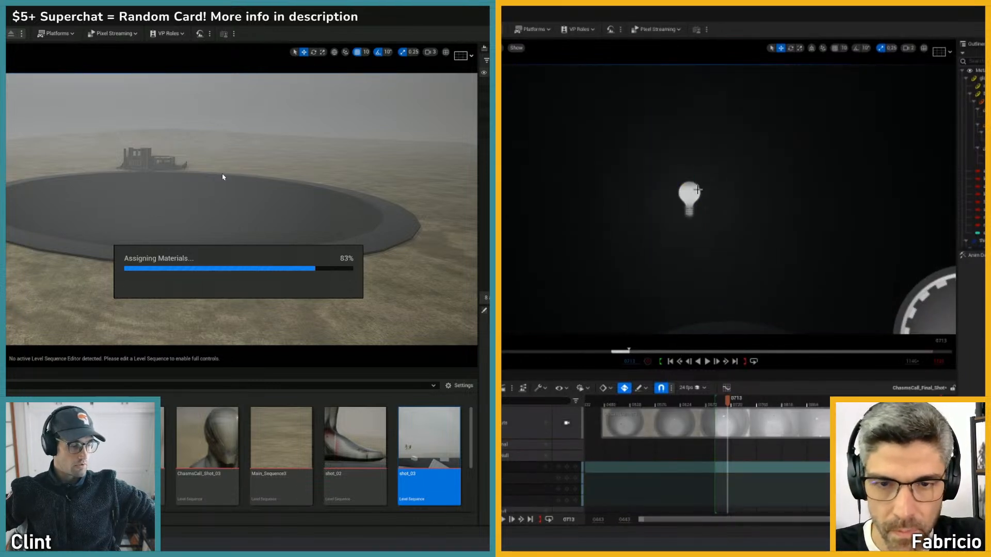
left_click(696, 191)
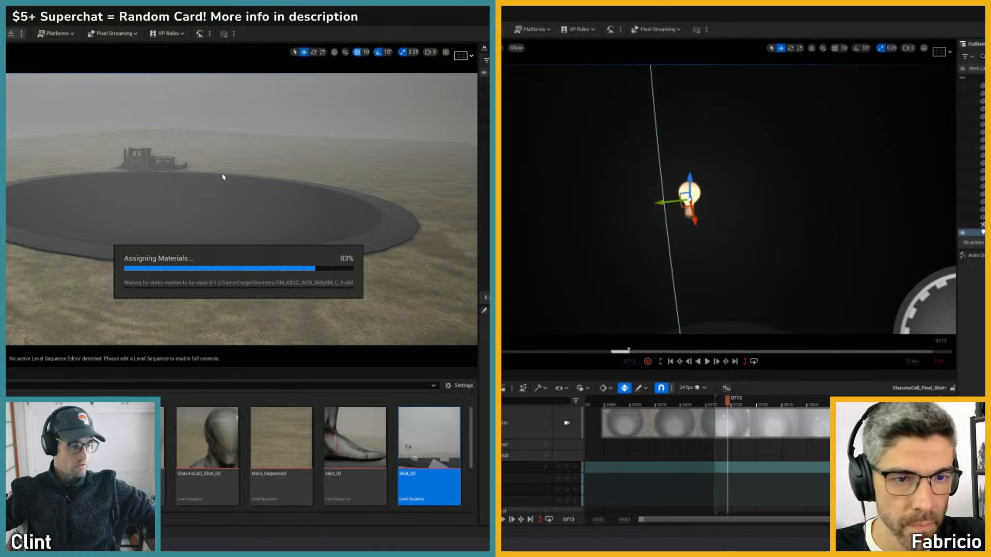
scroll(665, 459, "down", 3)
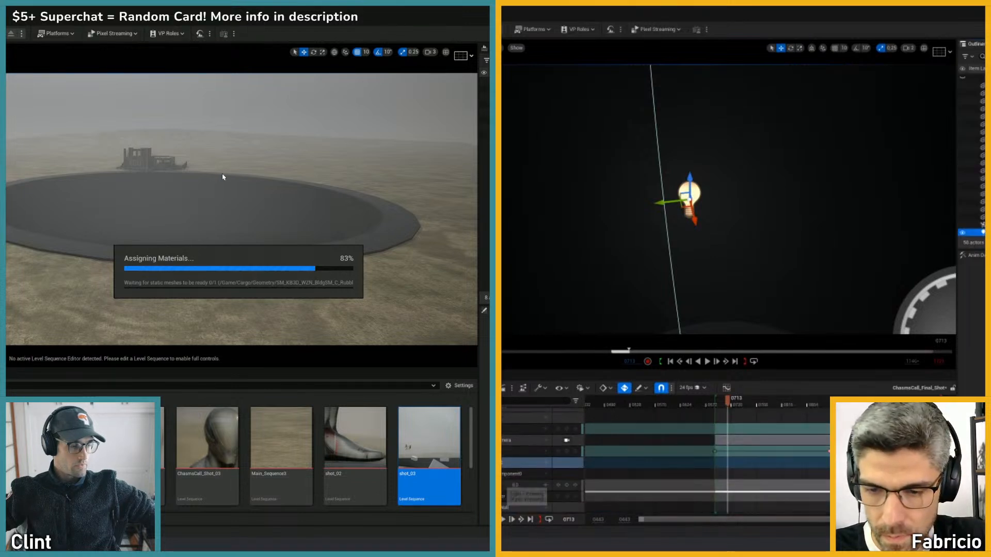
right_click(517, 463)
left_click(530, 264)
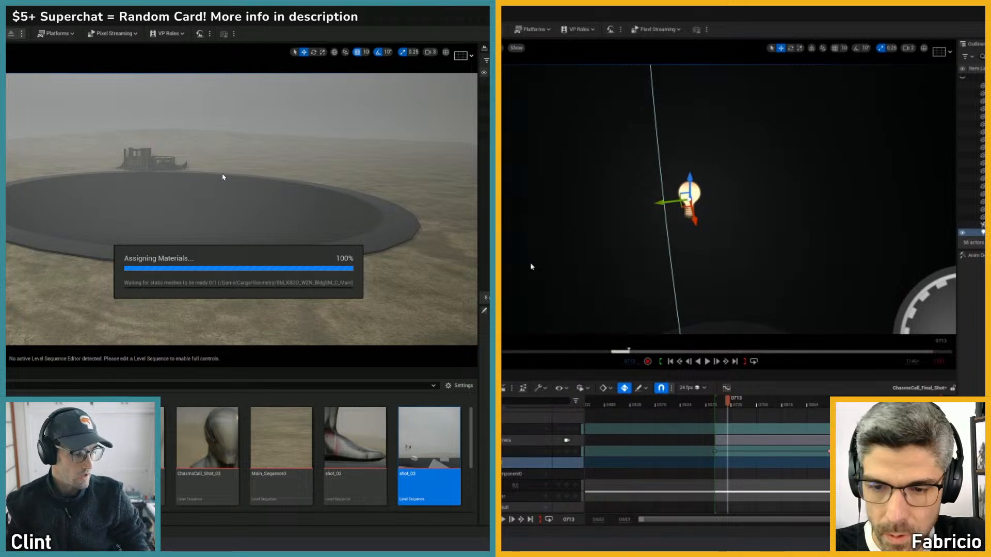
left_click(516, 463)
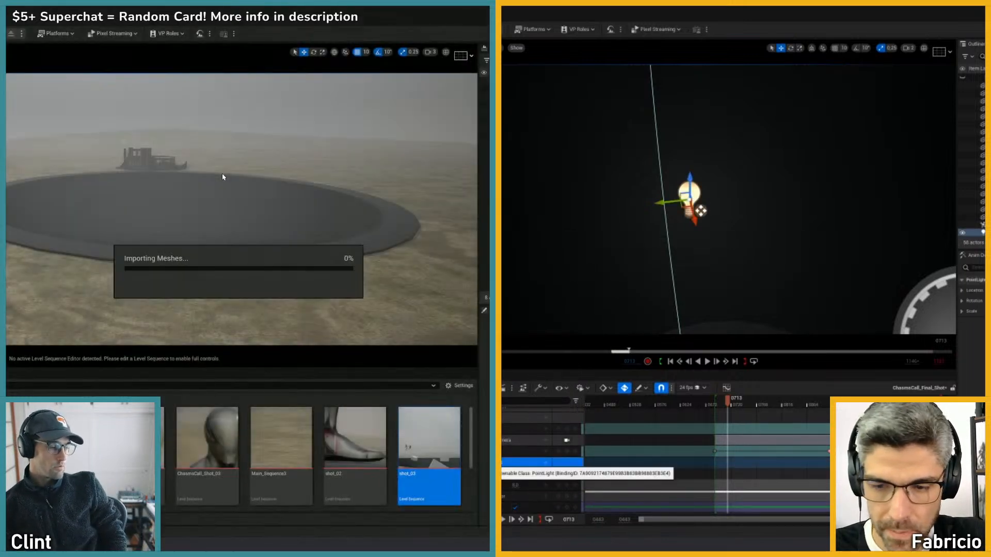
scroll(690, 243, "down", 4)
key("shift+c")
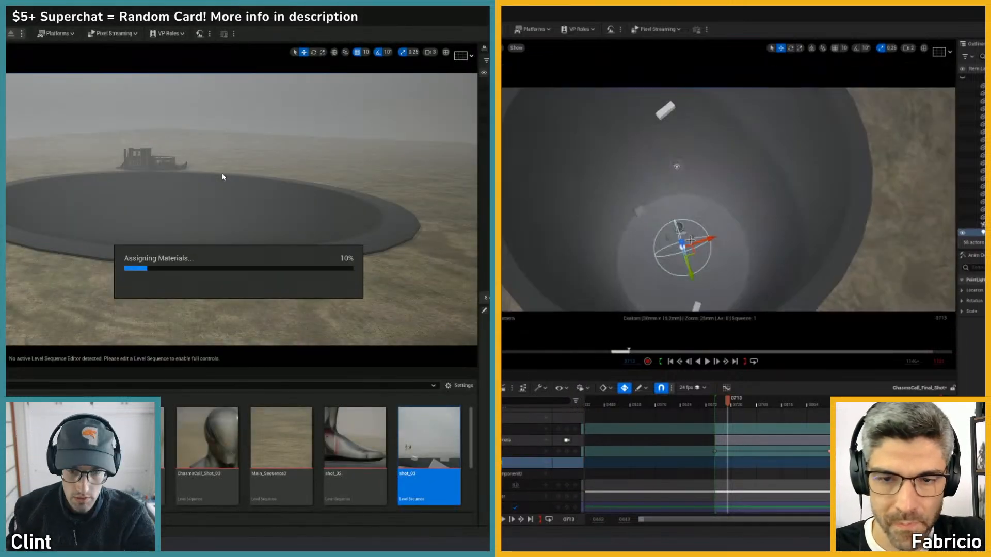
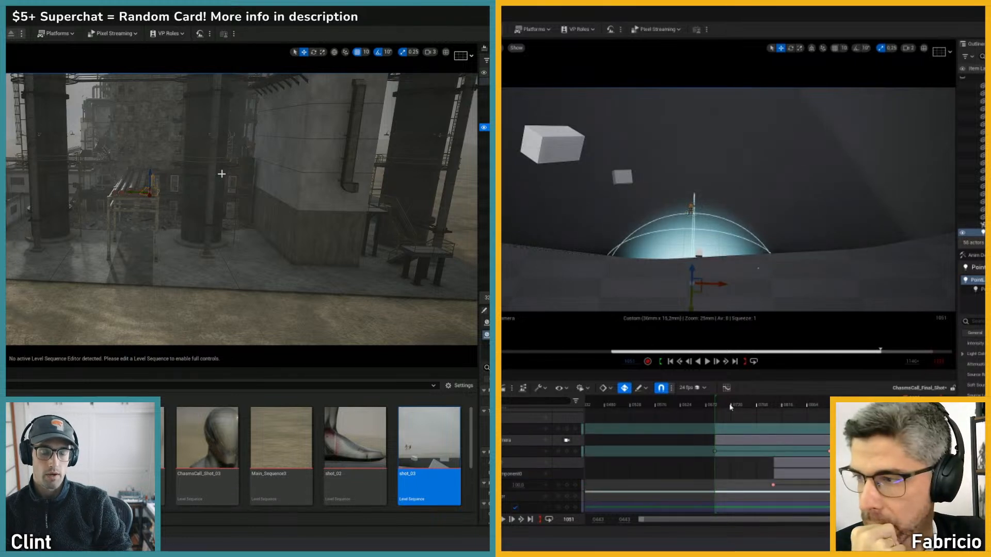
- Scrub the shot to frame 0698 and move the industrial plant building off the chasm
left_click_drag(730, 407, 721, 404)
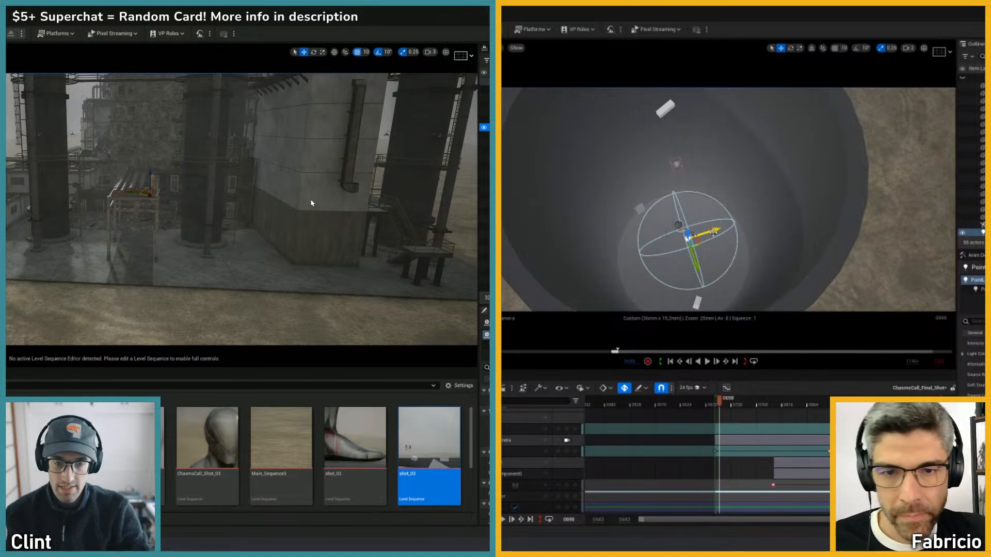
left_click(316, 233)
mouse_move(290, 243)
right_mouse_down()
mouse_move(315, 242)
mouse_move(279, 242)
mouse_move(310, 242)
mouse_move(291, 242)
right_mouse_up()
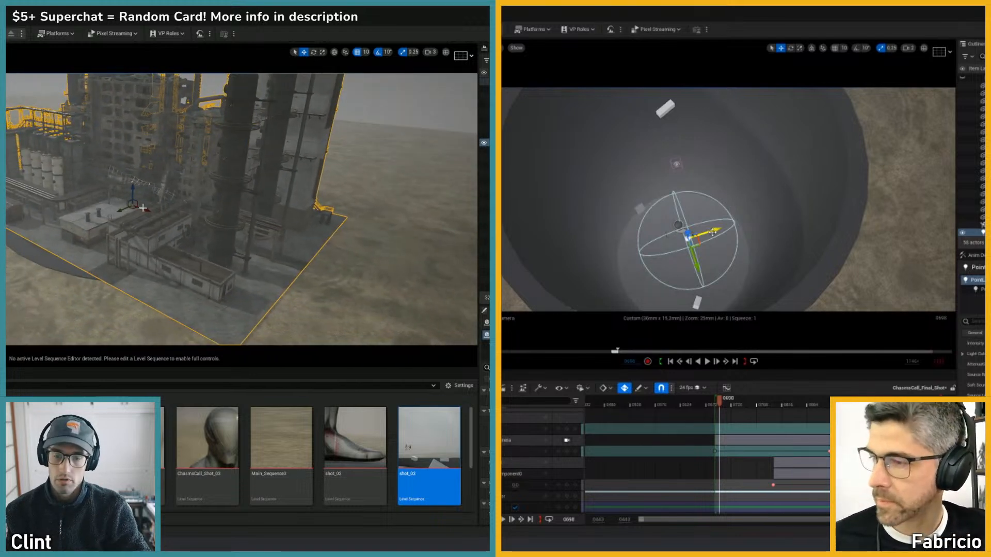
left_click_drag(145, 209, 10, 159)
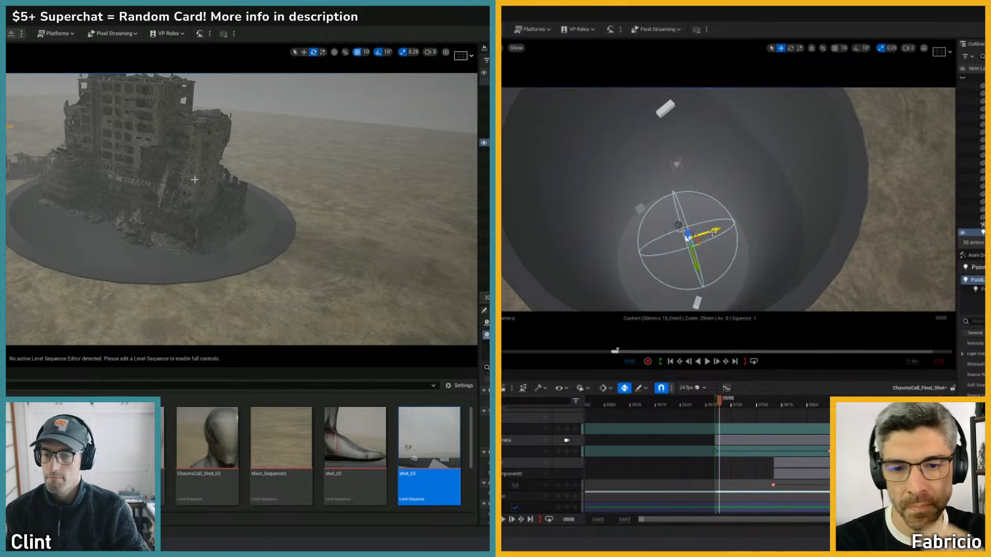
- Move the collapsed apartment block off the chasm and adjust its placement behind it, playing the shot from frame 0697
left_click(184, 165)
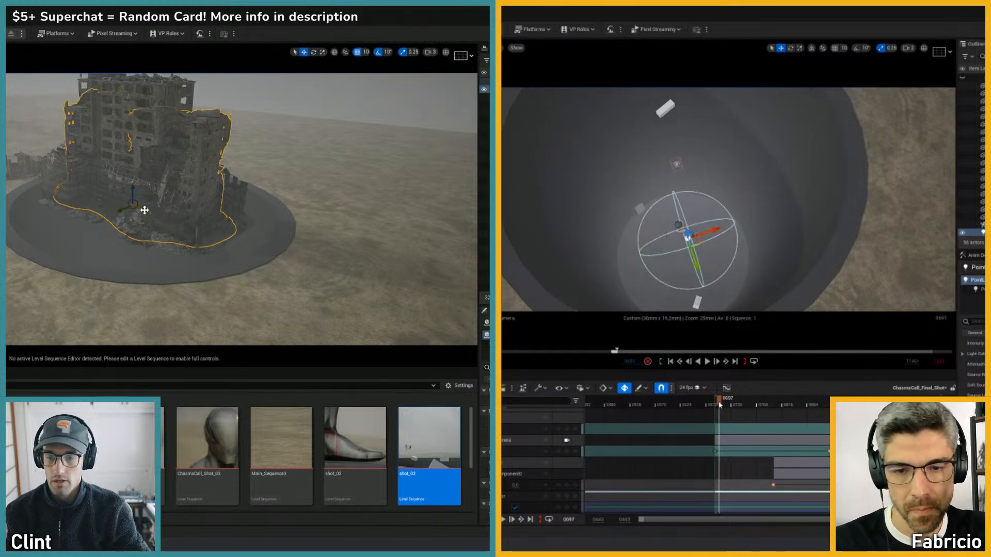
left_click_drag(145, 210, 10, 155)
key("space")
key("e")
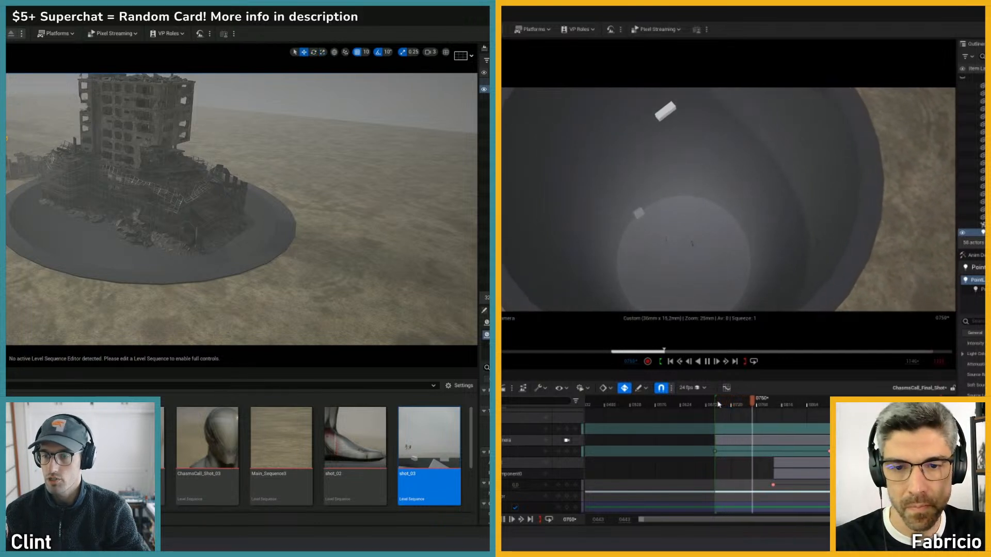
left_click_drag(7, 139, 65, 116)
- Rotate the tall ruined tower block and move it off the chasm
left_click(126, 150)
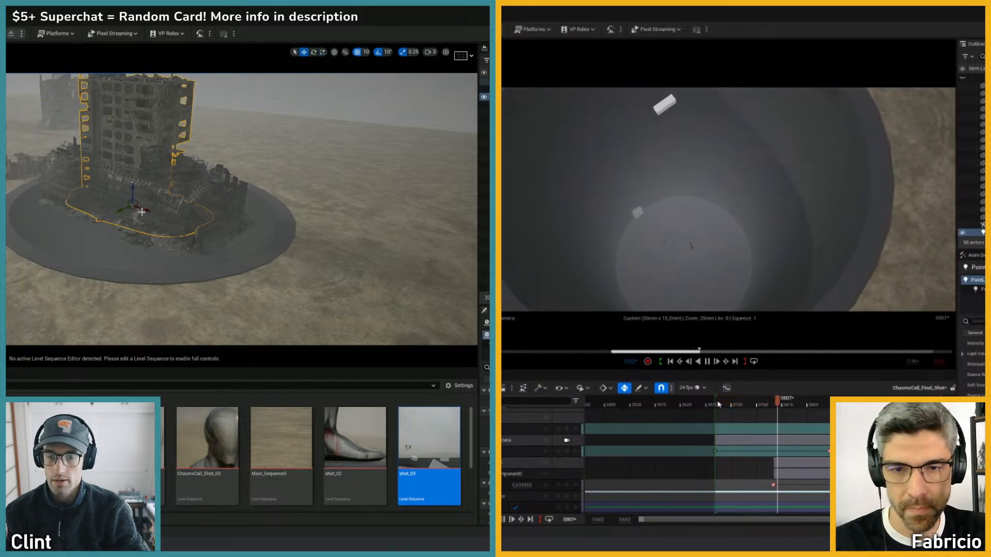
key("e")
left_click_drag(142, 211, 194, 184)
key("r")
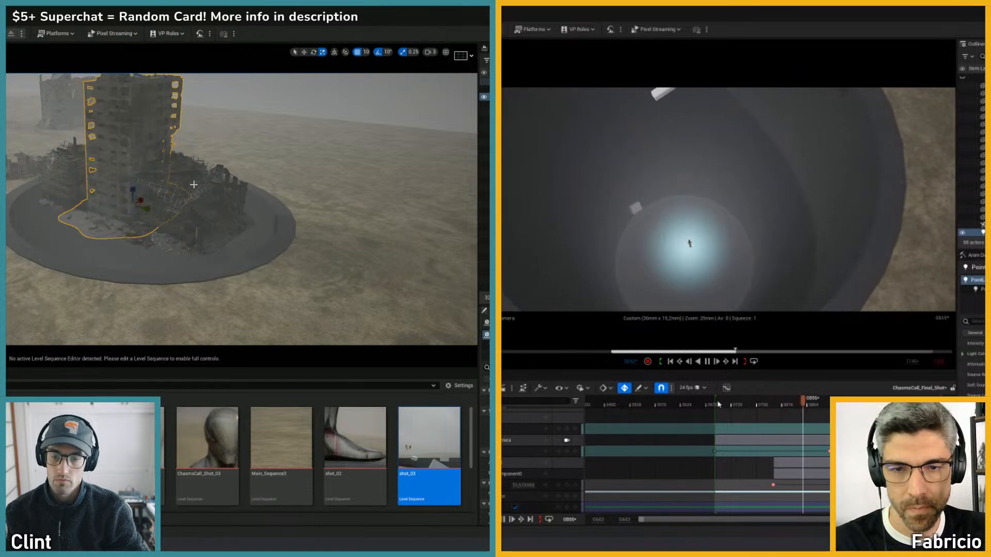
key("w")
left_click_drag(133, 208, 10, 178)
- Rotate the large rubble pile on the chasm by 90 degrees
mouse_move(242, 209)
right_mouse_down()
mouse_move(155, 209)
mouse_move(234, 195)
right_mouse_up()
left_click(318, 218)
right_click_drag(318, 217, 154, 223)
key("e")
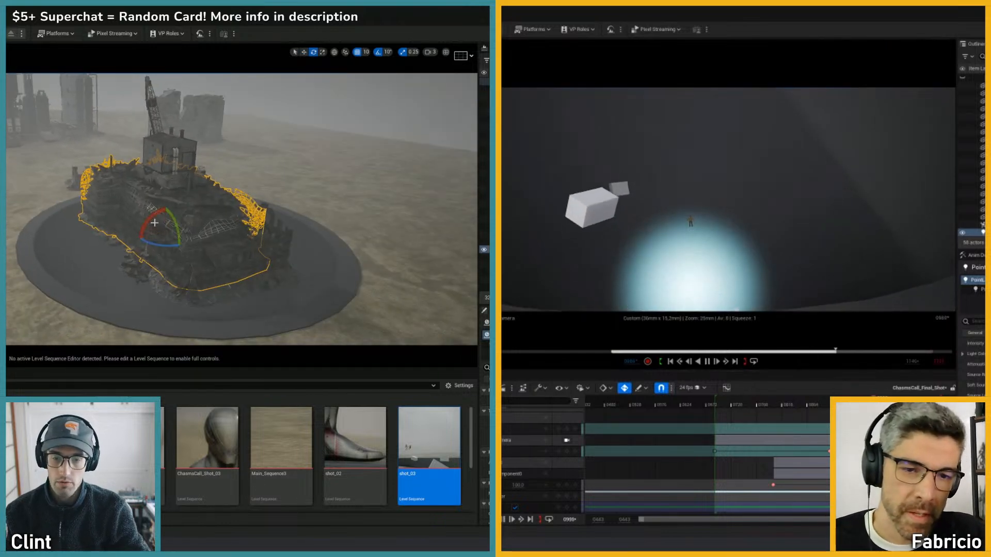
left_click_drag(157, 244, 111, 244)
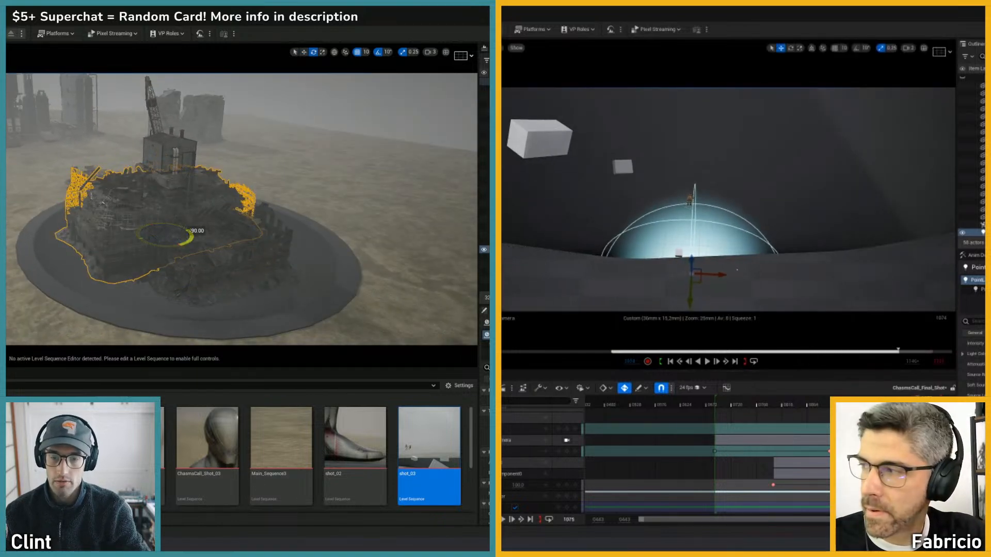
- Scrub the shot to frame 0725 and move the large rubble pile off the chasm
left_click_drag(867, 405, 735, 405)
key("w")
left_click_drag(158, 237, 0, 263)
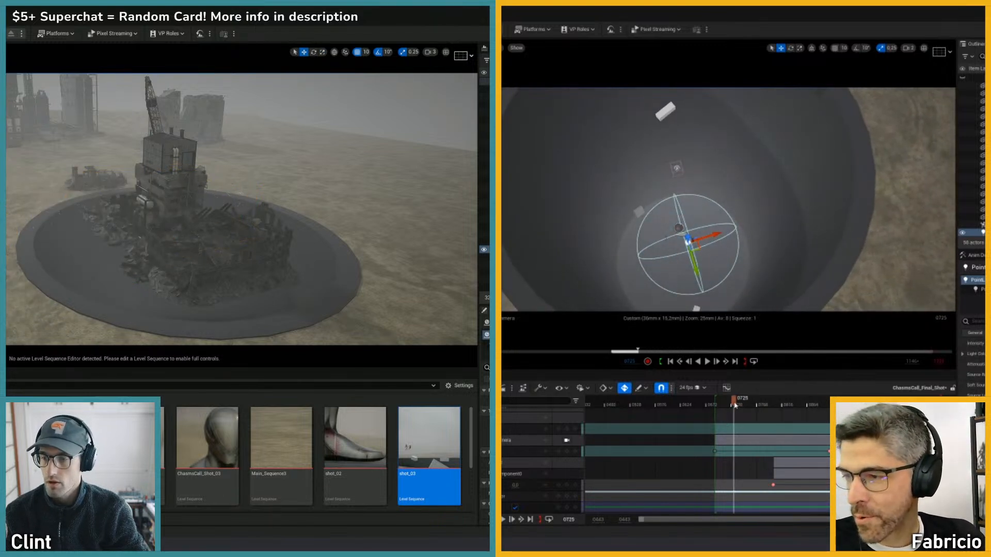
- Rotate the wide rubble pile with broken walls and move it behind the chasm, replaying the shot from near its start
left_click(215, 246)
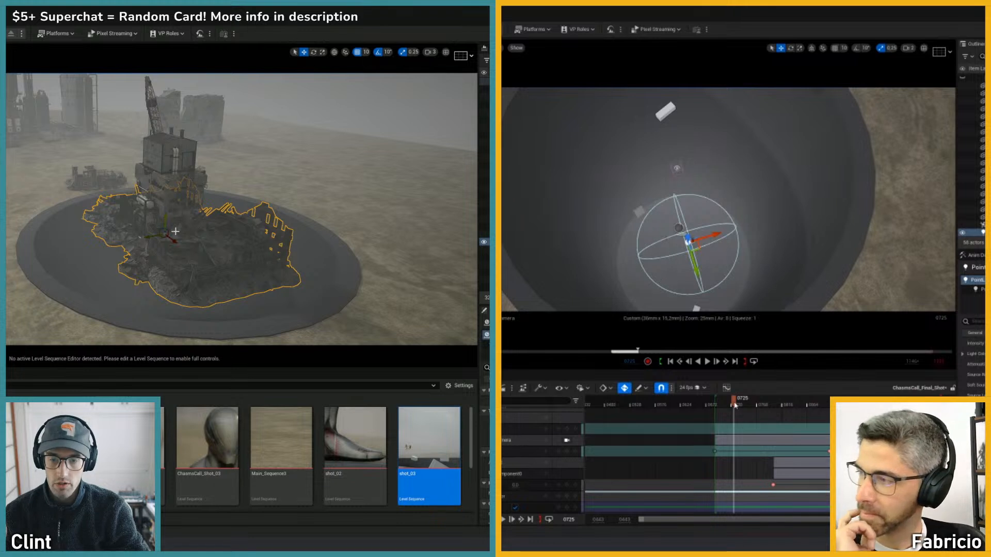
mouse_move(181, 246)
left_mouse_down()
mouse_move(193, 236)
mouse_move(187, 229)
left_mouse_up()
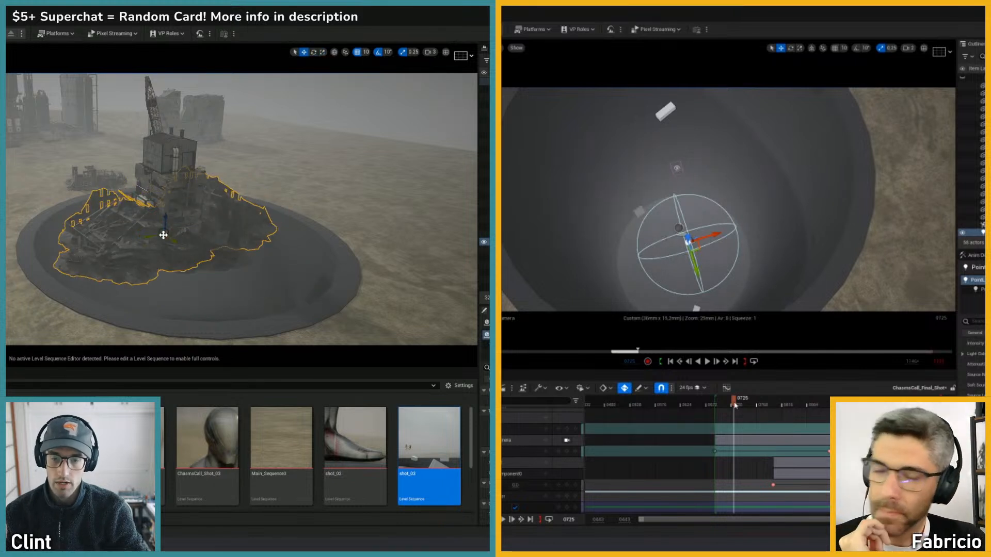
left_click_drag(163, 237, 20, 166)
left_click_drag(734, 405, 728, 402)
left_click_drag(21, 166, 44, 155)
left_click_drag(728, 402, 722, 400)
key("space")
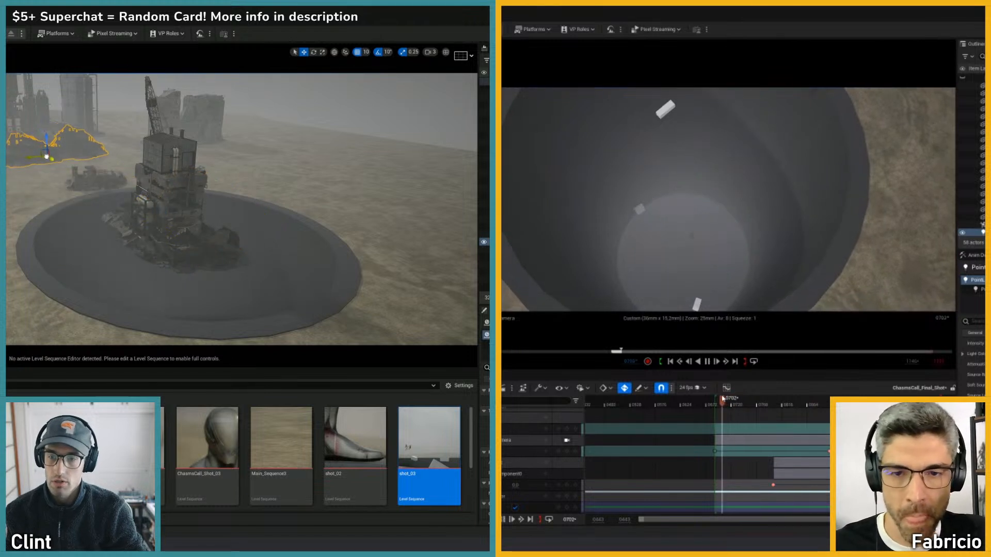
left_click_drag(44, 155, 54, 155)
- Rotate the ruined block building around the tank tower and move it off the chasm
left_click(176, 240)
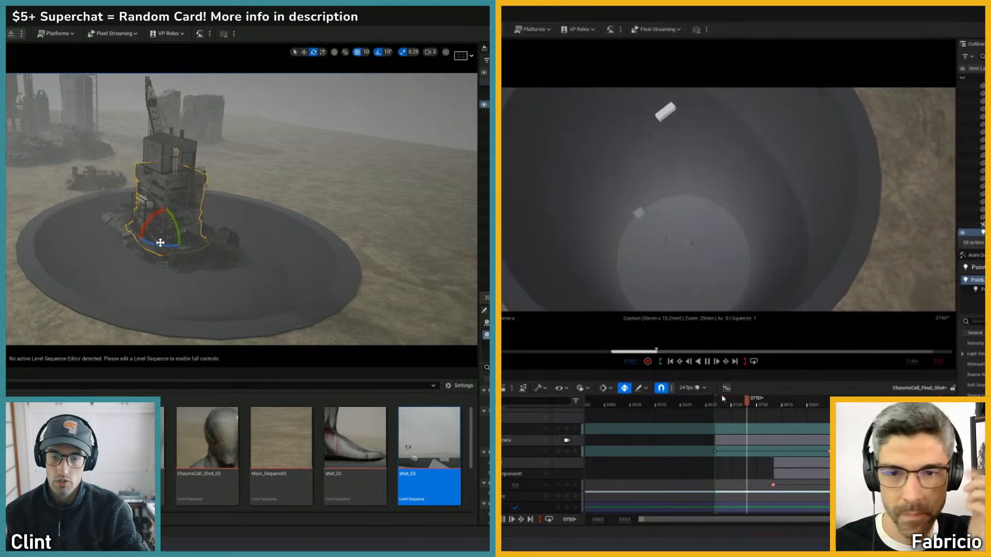
left_click_drag(160, 242, 180, 222)
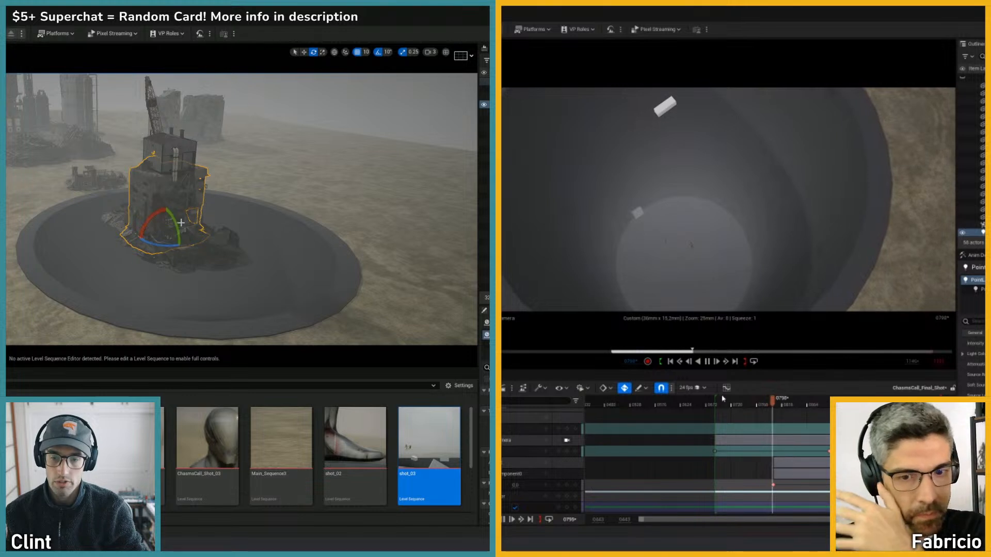
key("w")
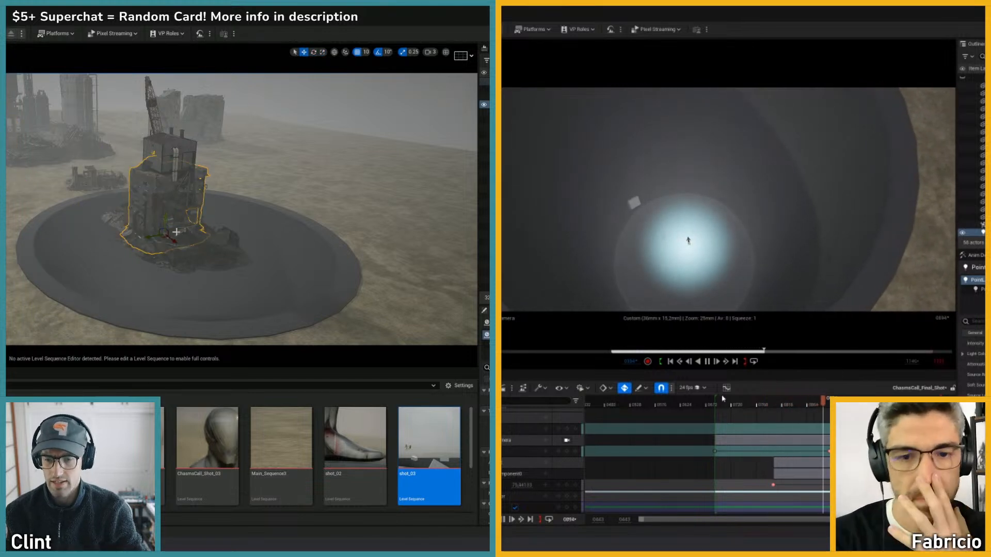
left_click_drag(175, 241, 18, 175)
key("ctrl+z")
- Rotate the long low rubble mound and move it onto the ground behind the chasm
key("e")
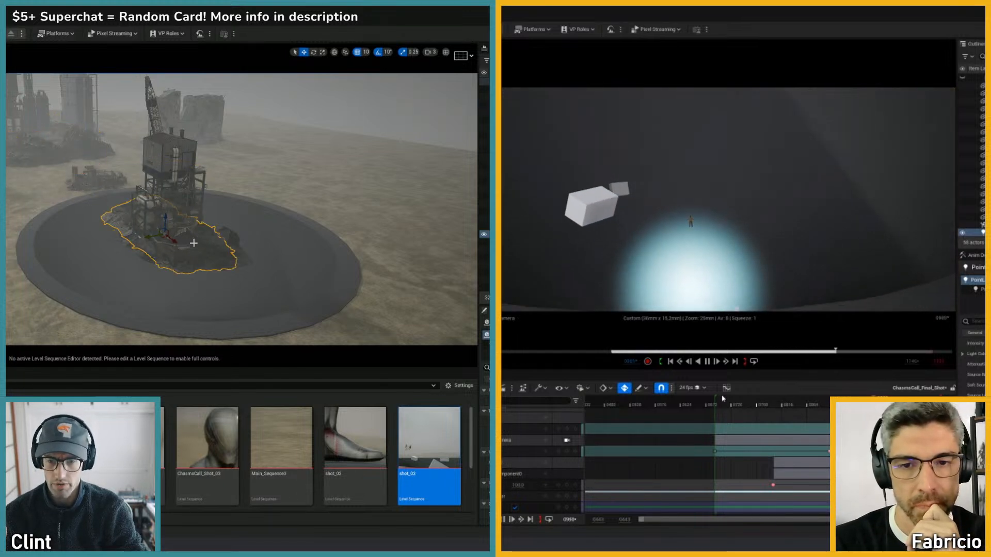
left_click_drag(167, 244, 204, 155)
key("r")
key("w")
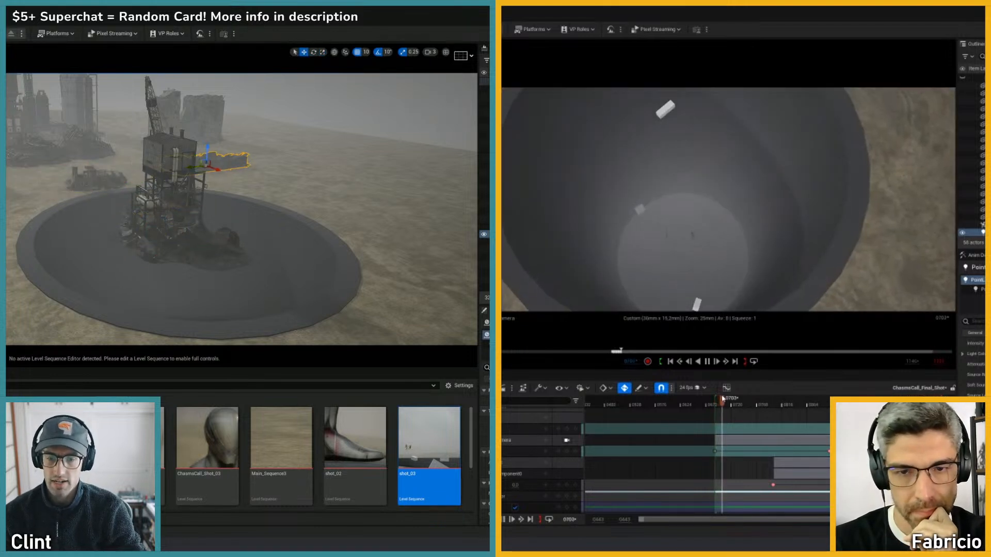
- Rotate the small debris mound under the tank tower and move it off the chasm beside the other ruins
left_click(179, 244)
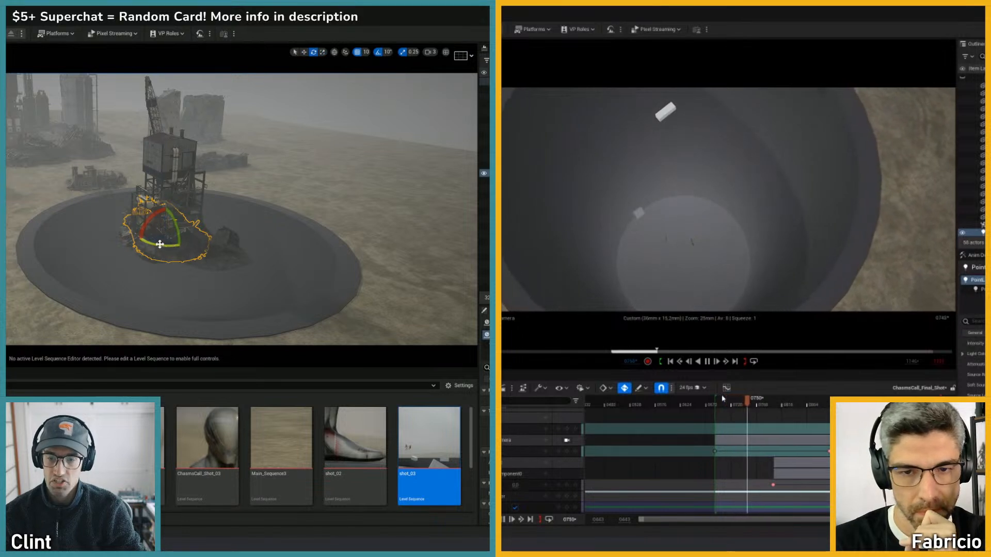
left_click_drag(160, 244, 18, 190)
key("w")
left_click(94, 180)
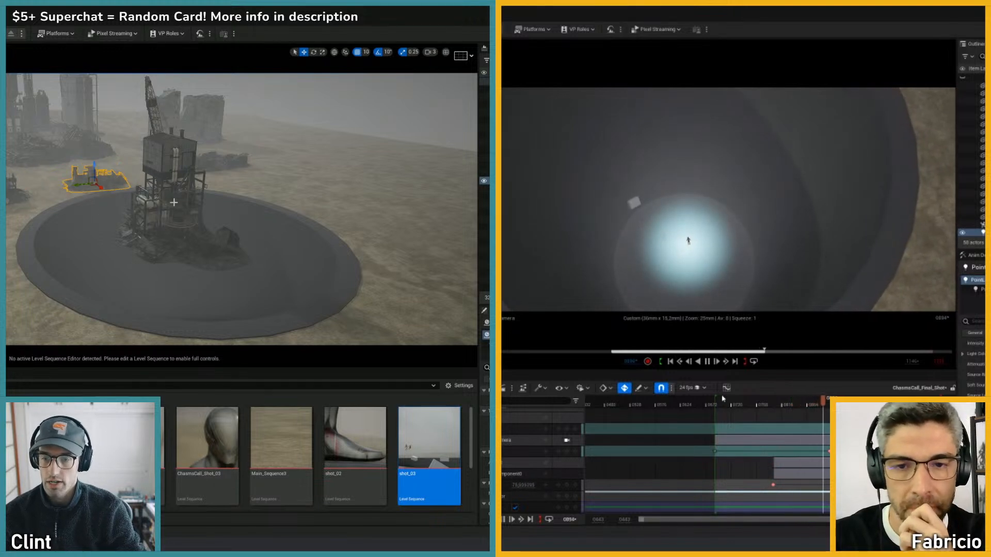
- Rotate the tall yellow crane, move it to the chasm's edge and delete it from the scene
left_click(174, 202)
key("e")
key("space")
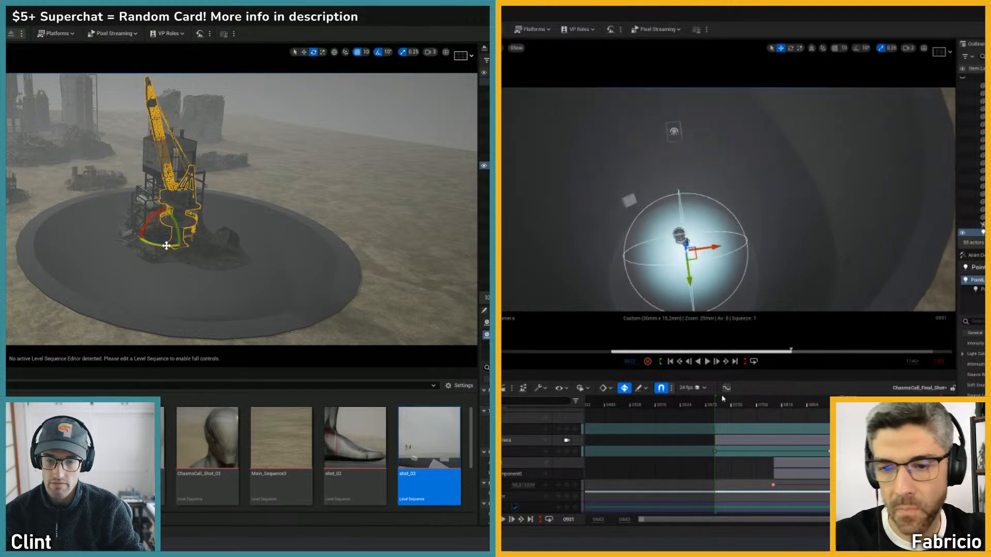
left_click_drag(166, 246, 99, 199)
key("ctrl+s")
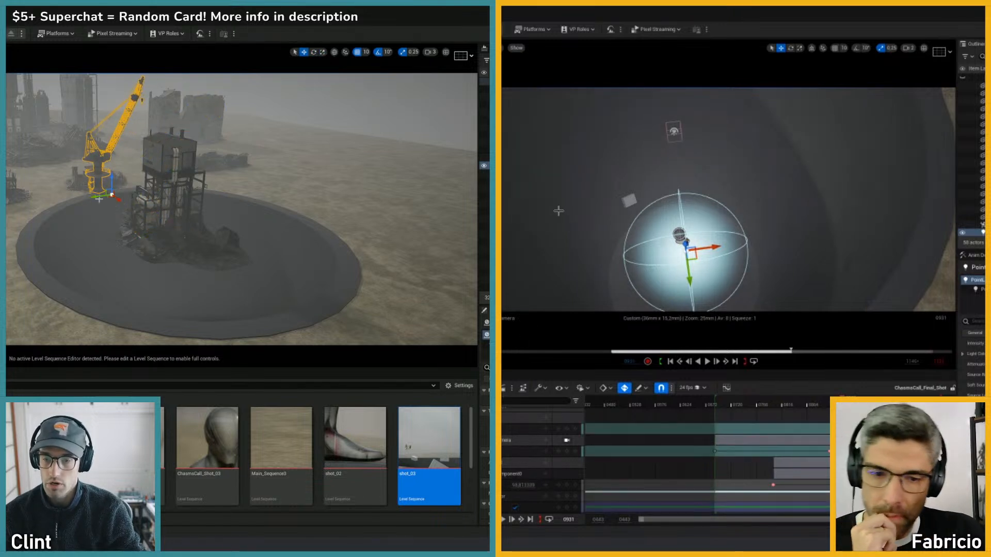
key("Delete")
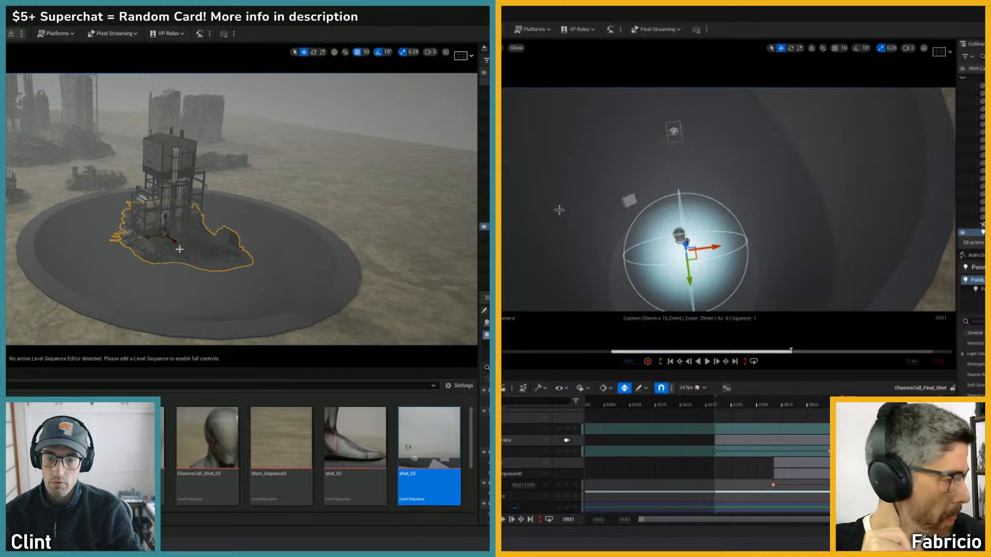
- Move the remaining rubble mound, the steel scaffold structure and the raised tank tower off the chasm
left_click_drag(163, 236, 252, 146)
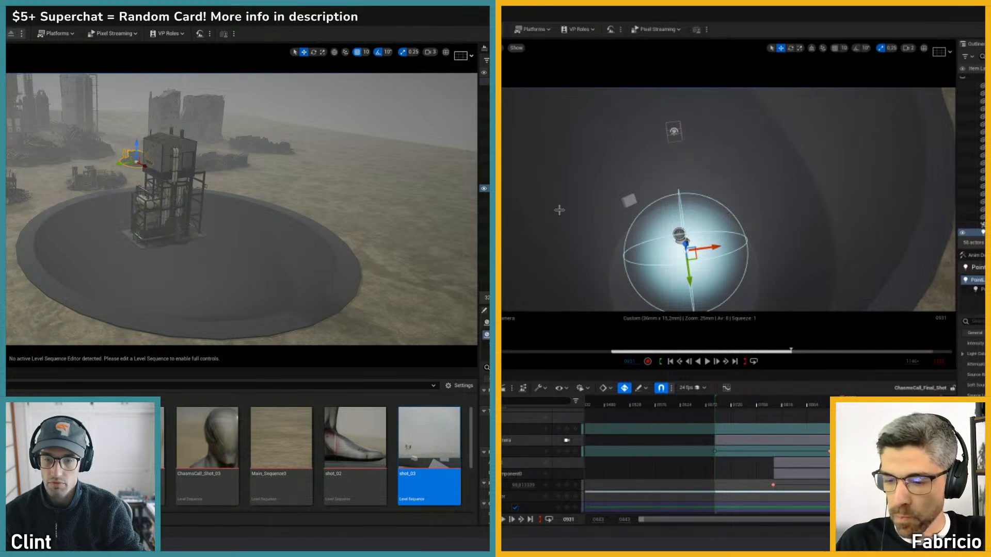
left_click(159, 237)
left_click_drag(162, 237, 16, 222)
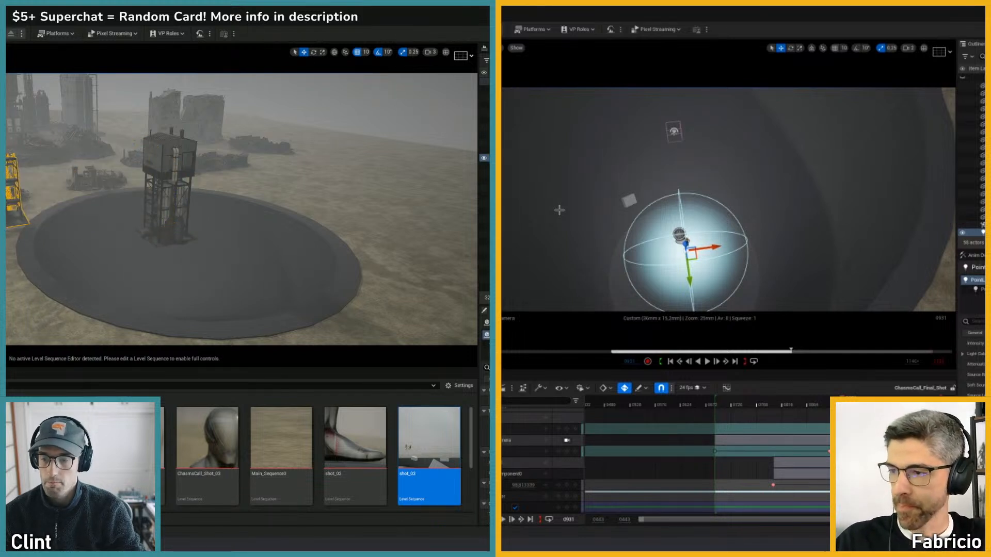
key("ctrl+z")
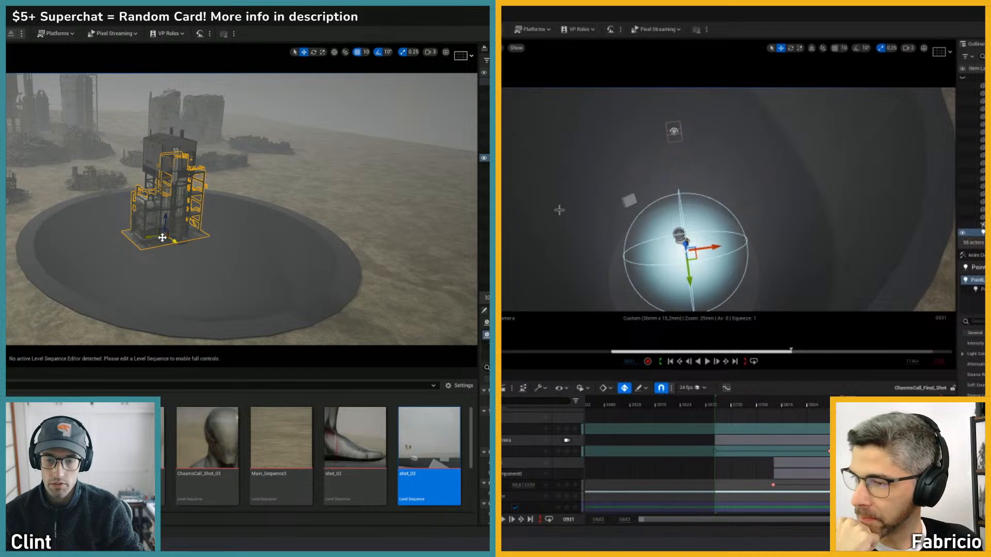
key("ctrl+y")
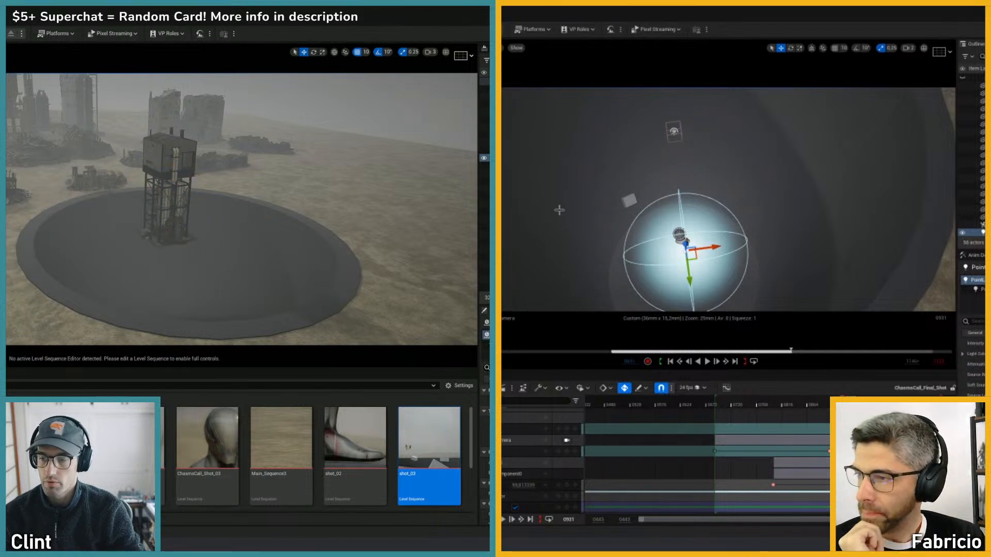
left_click(169, 244)
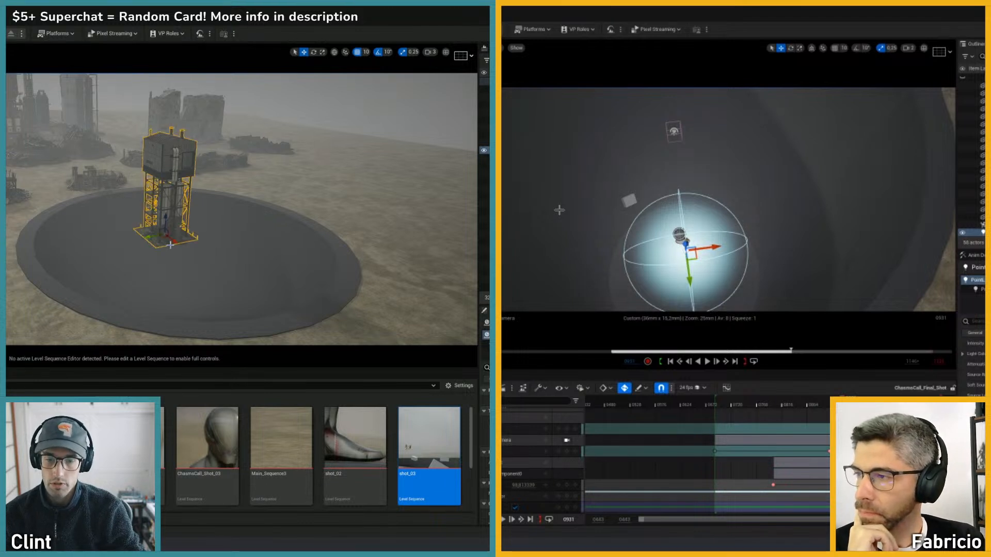
left_click_drag(161, 238, 11, 230)
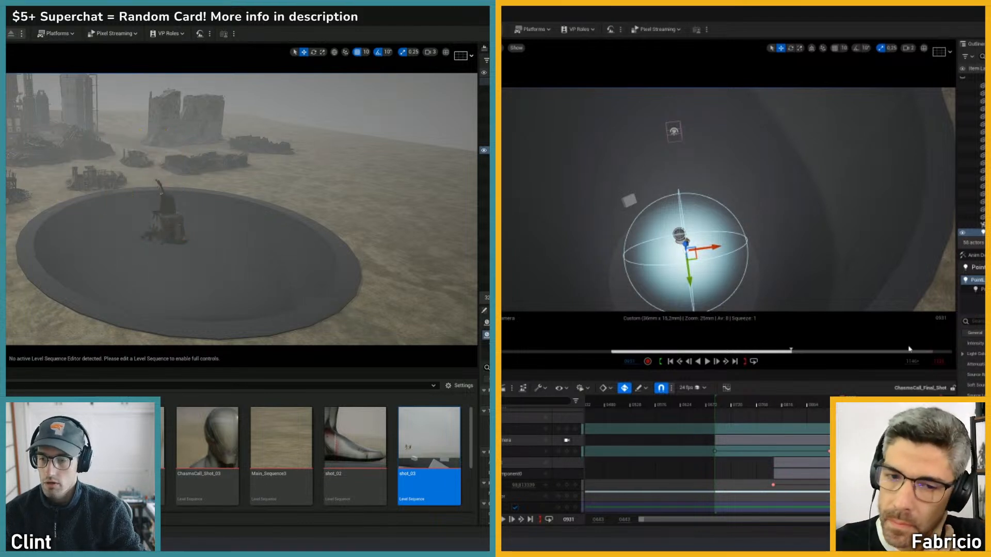
- Play the final shot from frame 0703 and select the foreground ground piece in the camera view
left_click(725, 404)
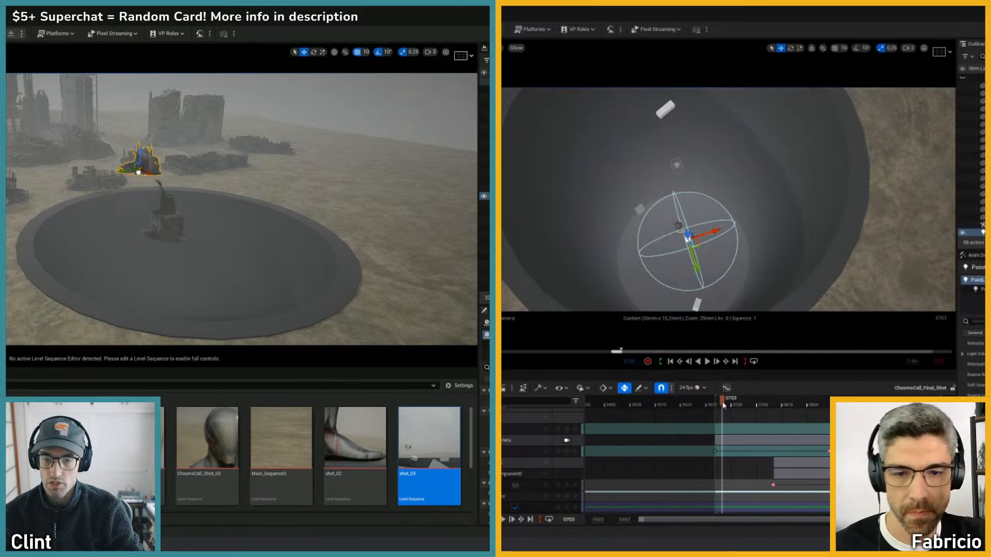
key("space")
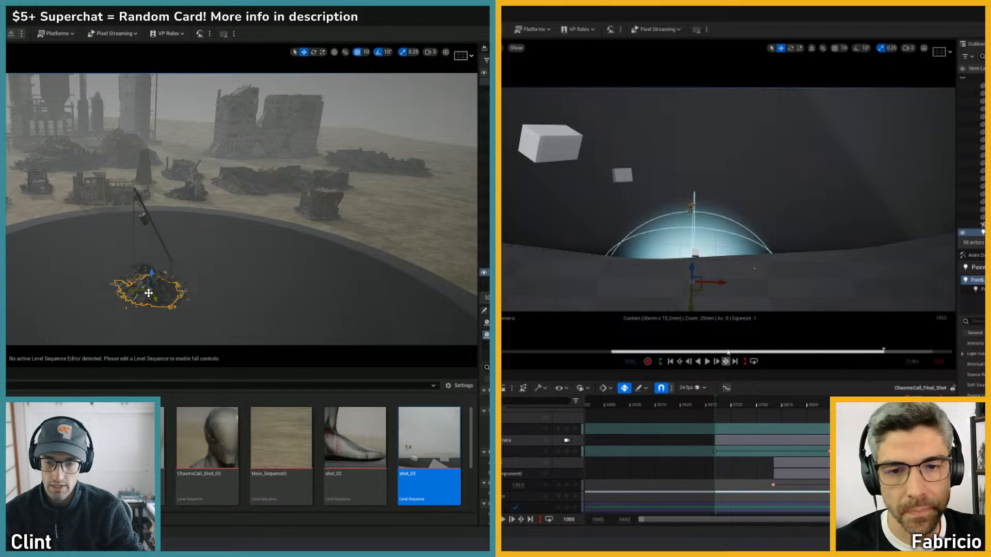
left_click(740, 281)
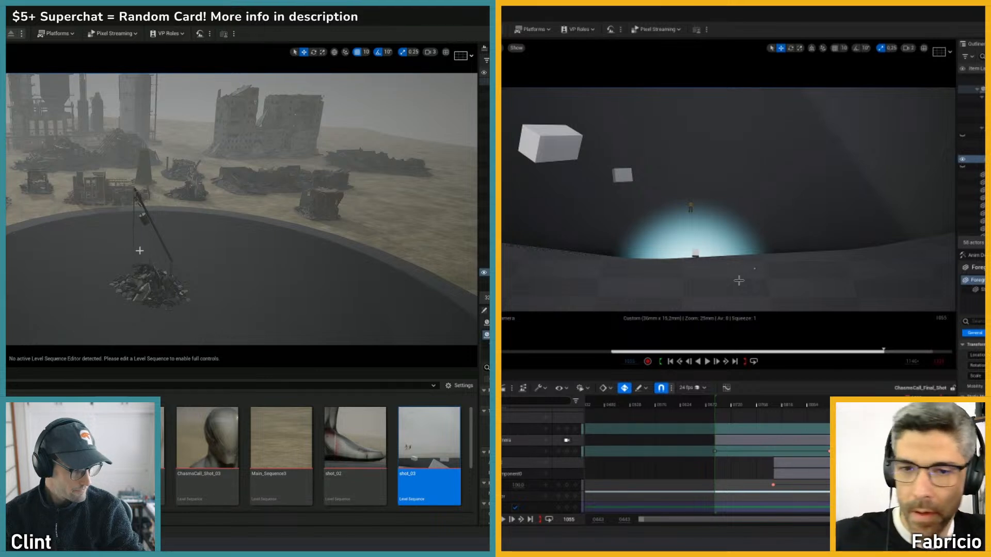
- Move the dark debris pile and the leaning crane off the chasm onto the surrounding ground
right_click_drag(149, 261, 181, 254)
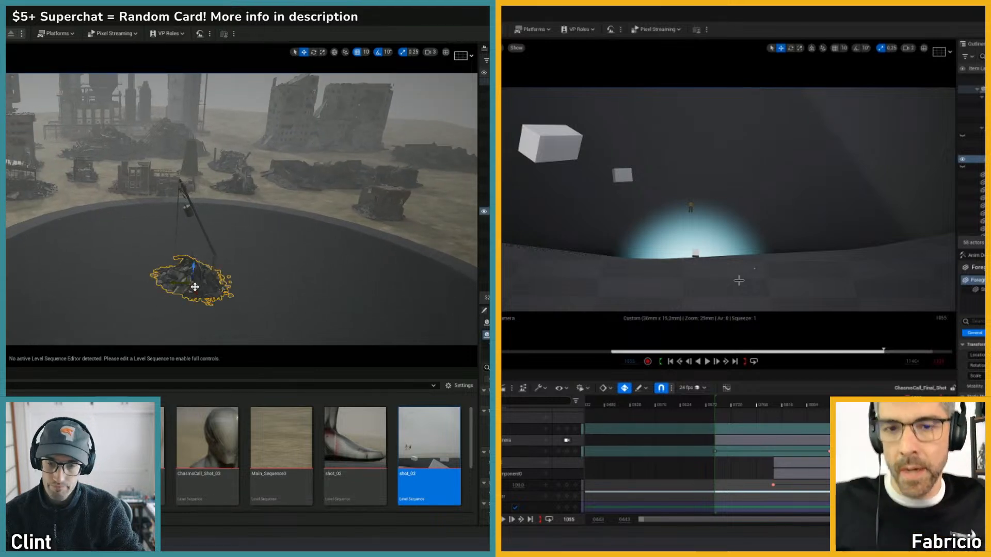
left_click_drag(187, 285, 10, 242)
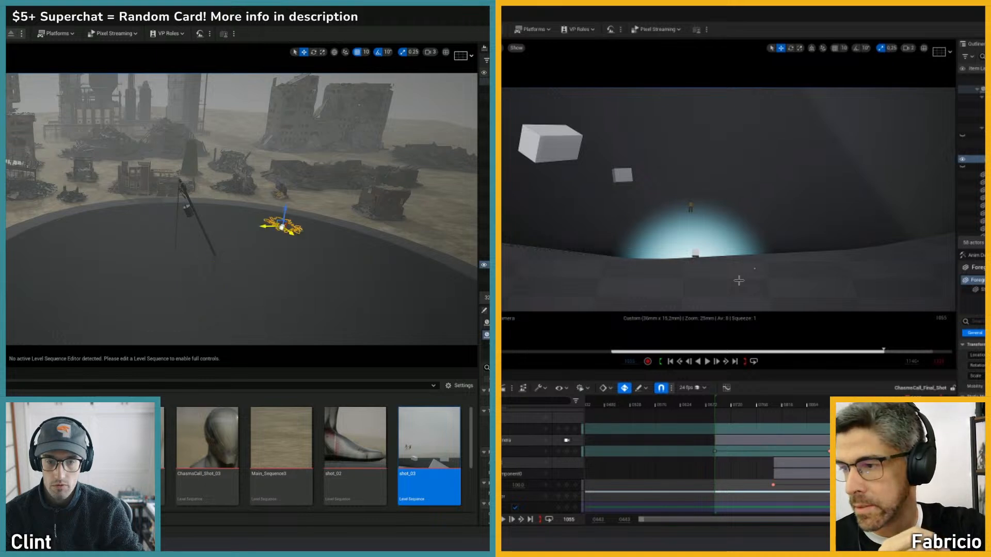
left_click(209, 283)
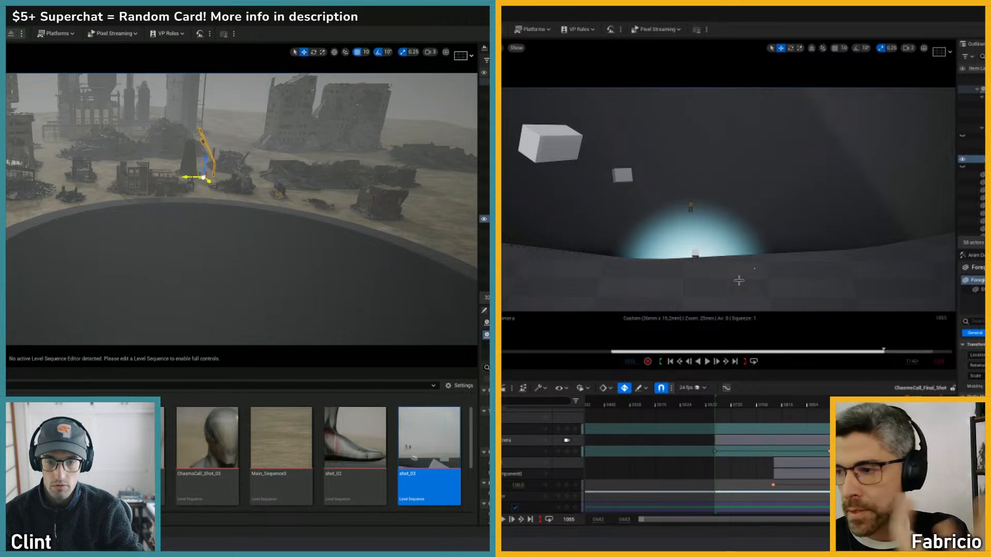
- Move the round debris pile in the sand closer to the chasm's outer rim
left_click(336, 216)
right_click_drag(336, 215, 291, 110)
key("w")
right_click_drag(141, 232, 106, 258)
left_click(54, 279)
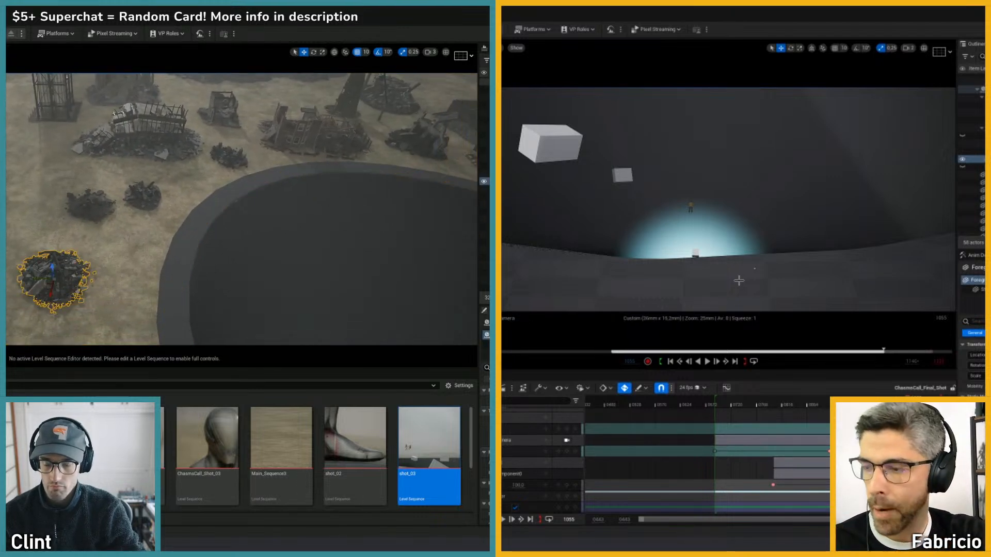
left_click_drag(39, 278, 131, 282)
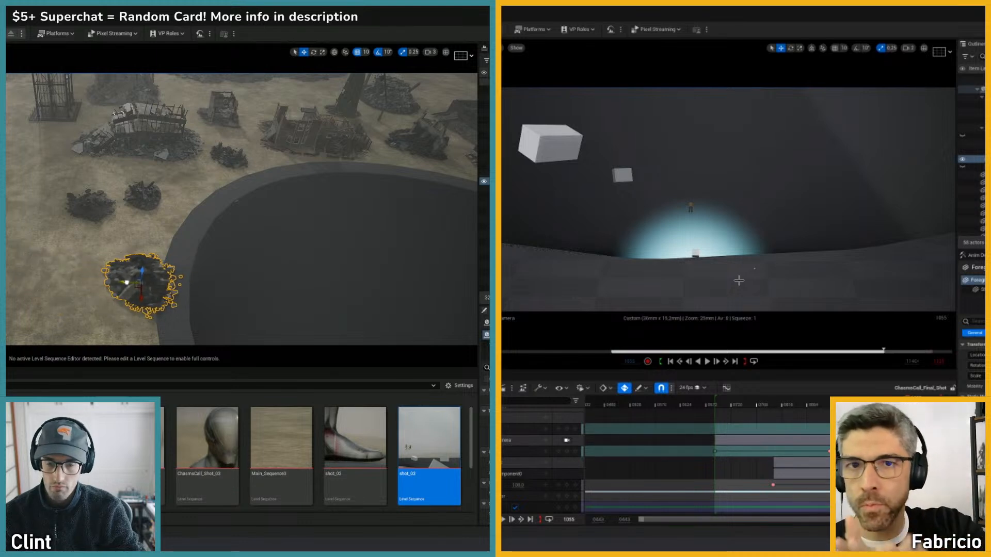
right_click_drag(242, 209, 216, 209)
right_click_drag(241, 209, 310, 217)
right_click_drag(188, 238, 208, 249)
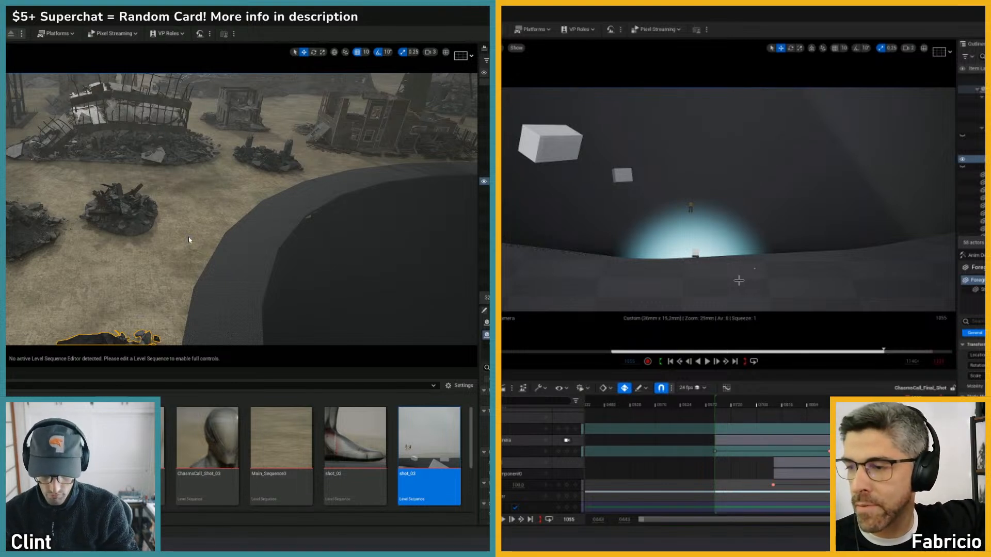
- Switch to Paint with a blank canvas for sketching notes
key("super")
type("paint")
key("Return")
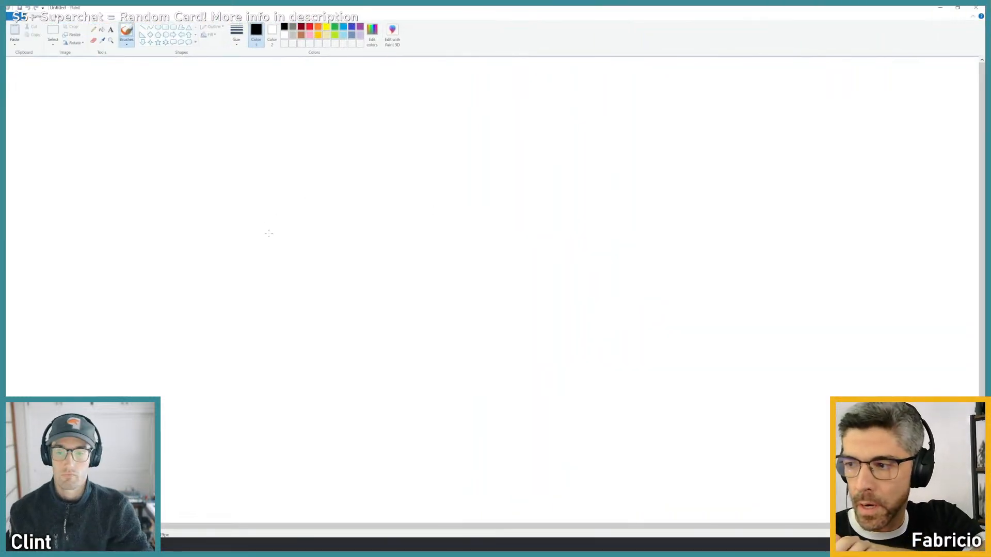
left_click_drag(26, 222, 50, 251)
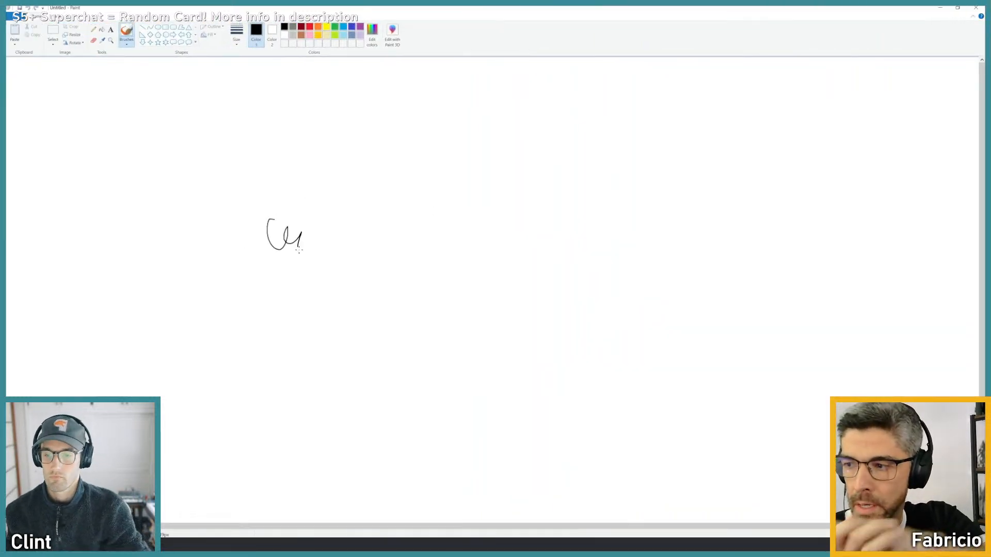
key("ctrl+z")
mouse_move(152, 138)
left_mouse_down()
mouse_move(153, 151)
mouse_move(174, 155)
left_mouse_up()
key("ctrl+z")
key("ctrl+z")
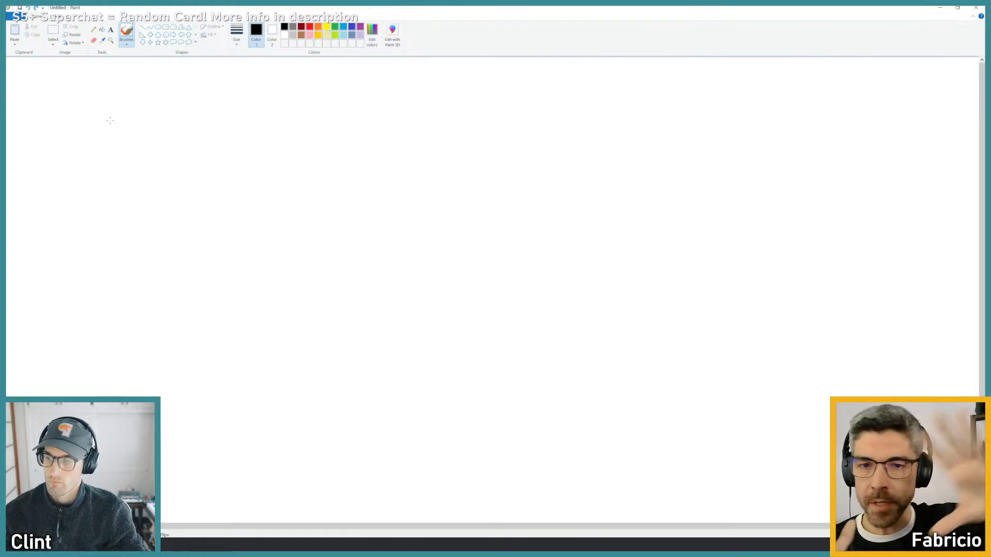
- Handwrite the headings "ENV" and "CHAR" with the black brush in a row near the canvas's upper edge
mouse_move(93, 125)
left_mouse_down()
mouse_move(91, 106)
mouse_move(103, 115)
left_mouse_up()
left_click_drag(92, 126, 155, 106)
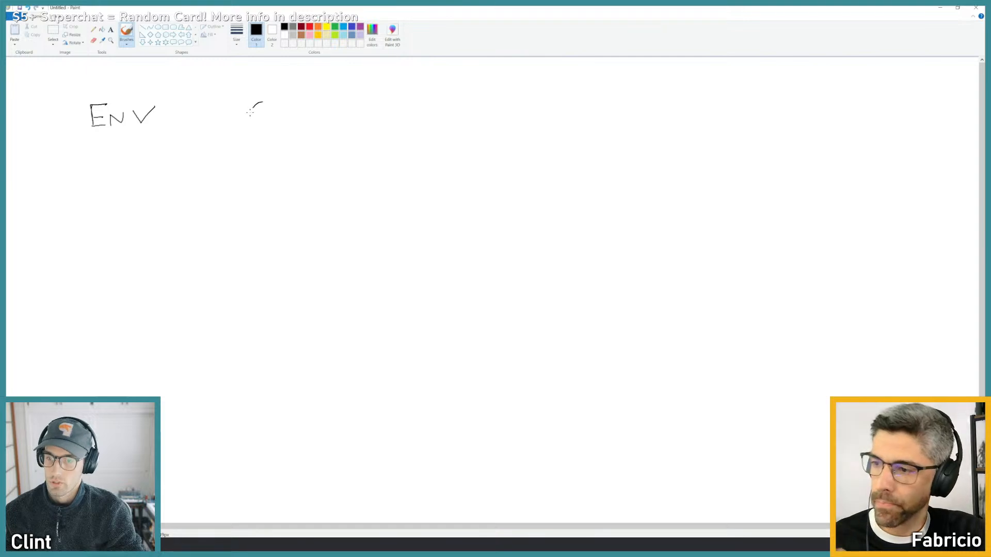
left_click_drag(249, 113, 266, 123)
mouse_move(272, 111)
left_mouse_down()
mouse_move(272, 124)
mouse_move(282, 117)
left_mouse_up()
mouse_move(292, 123)
left_mouse_down()
mouse_move(302, 101)
mouse_move(309, 120)
left_mouse_up()
left_click_drag(289, 114, 339, 116)
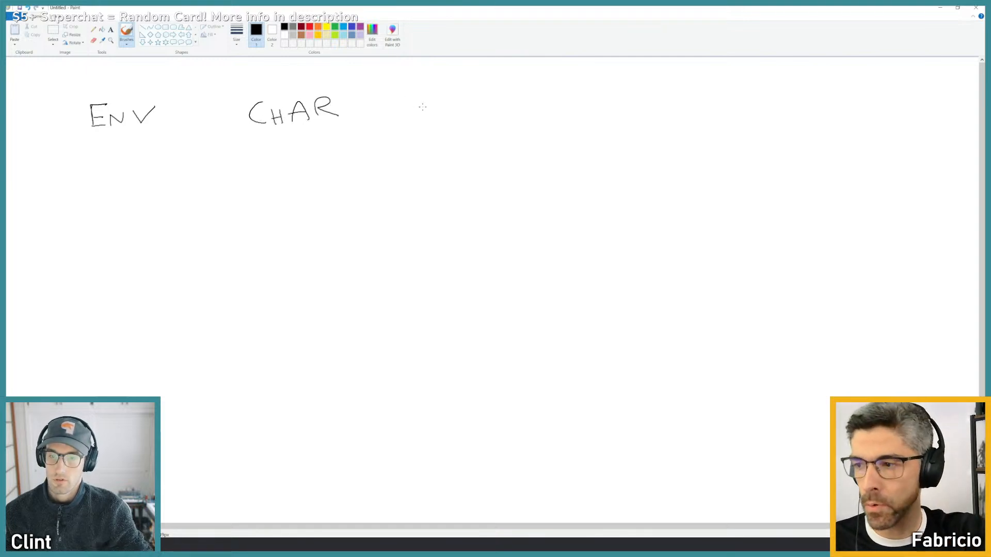
- Handwrite the headings "LIGHTS" and "ANIMATION" in the same row after "CHAR"
left_click_drag(414, 98, 432, 115)
mouse_move(450, 97)
left_mouse_down()
mouse_move(449, 113)
mouse_move(463, 113)
left_mouse_up()
mouse_move(467, 94)
left_mouse_down()
mouse_move(468, 112)
mouse_move(478, 112)
left_mouse_up()
mouse_move(469, 97)
left_mouse_down()
mouse_move(484, 95)
mouse_move(487, 115)
mouse_move(501, 95)
left_mouse_up()
mouse_move(593, 116)
left_mouse_down()
mouse_move(597, 94)
mouse_move(605, 113)
left_mouse_up()
left_click_drag(589, 109, 611, 97)
mouse_move(610, 97)
left_mouse_down()
mouse_move(624, 94)
mouse_move(633, 113)
mouse_move(684, 110)
left_mouse_up()
mouse_move(676, 98)
left_mouse_down()
mouse_move(700, 95)
mouse_move(700, 110)
left_mouse_up()
mouse_move(707, 99)
left_mouse_down()
mouse_move(712, 107)
mouse_move(708, 98)
left_mouse_up()
mouse_move(722, 109)
left_mouse_down()
mouse_move(723, 94)
mouse_move(748, 88)
left_mouse_up()
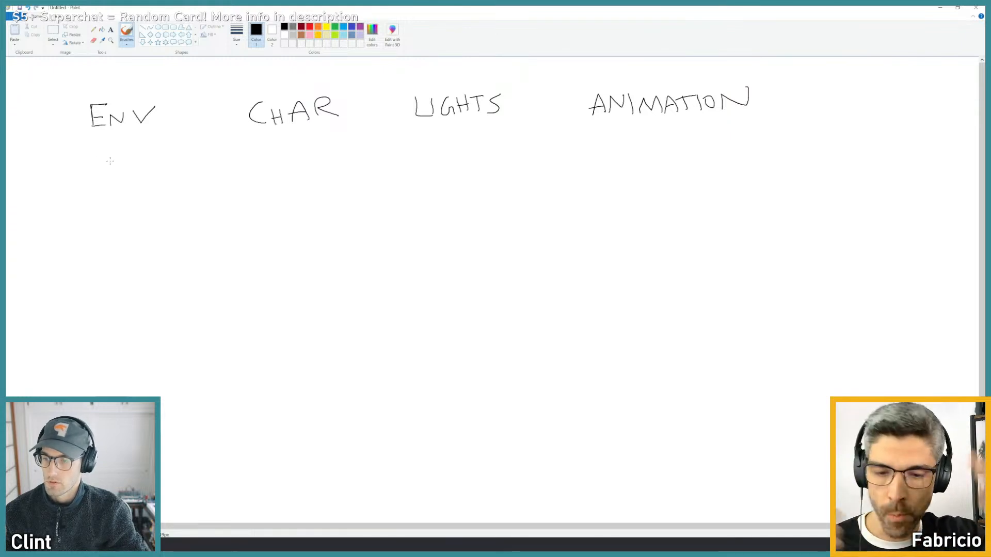
- Draw a tall empty vertical bar beneath each of the headings ENV, CHAR, LIGHTS and ANIMATION
left_click_drag(98, 146, 94, 398)
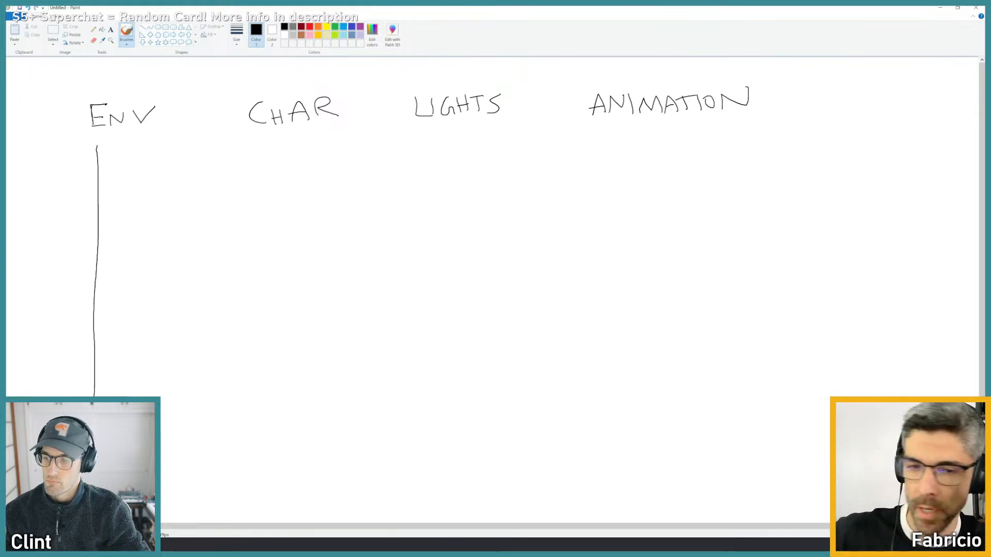
mouse_move(98, 147)
left_mouse_down()
mouse_move(140, 148)
mouse_move(135, 398)
left_mouse_up()
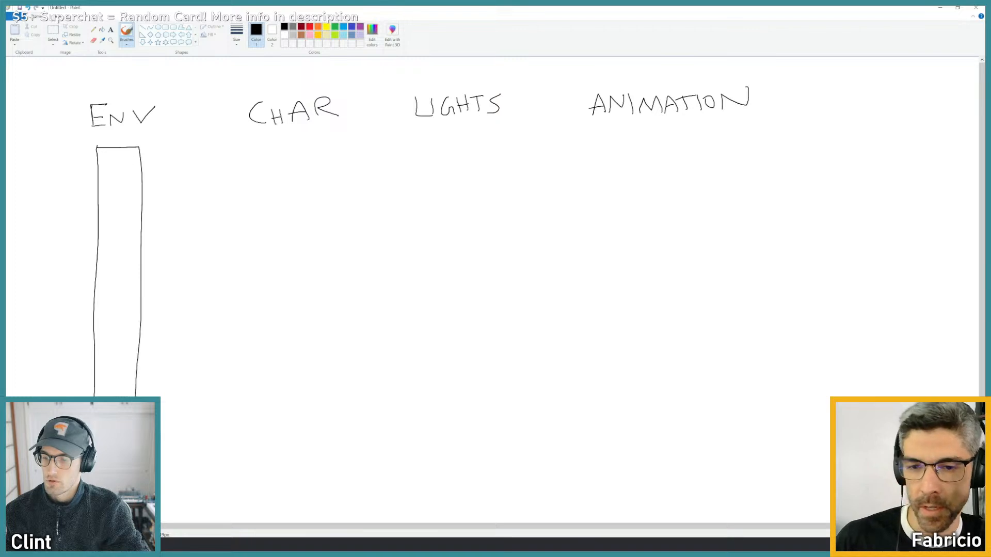
mouse_move(268, 146)
left_mouse_down()
mouse_move(251, 420)
mouse_move(289, 457)
mouse_move(304, 258)
mouse_move(288, 135)
mouse_move(265, 138)
left_mouse_up()
mouse_move(425, 147)
left_mouse_down()
mouse_move(420, 444)
mouse_move(476, 448)
mouse_move(474, 161)
mouse_move(426, 145)
left_mouse_up()
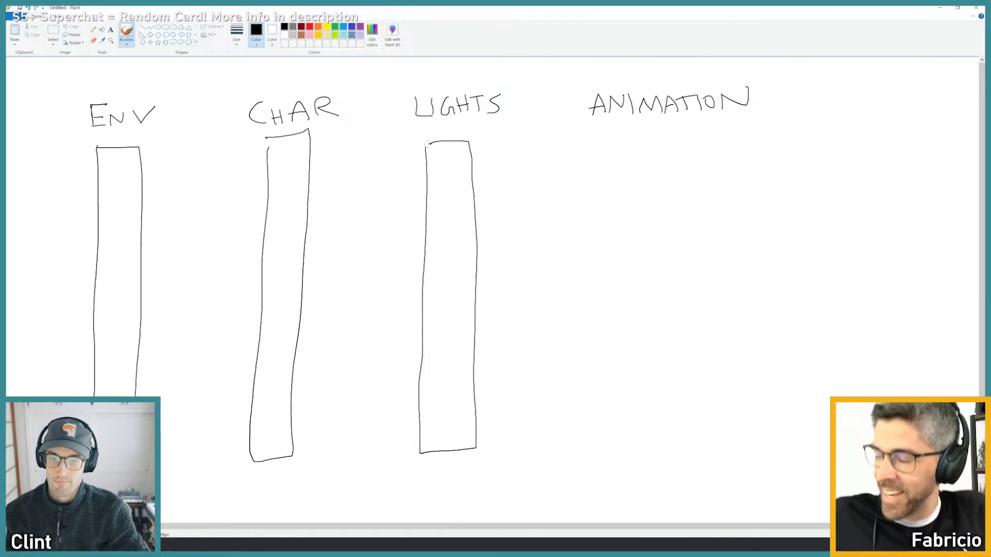
mouse_move(644, 145)
left_mouse_down()
mouse_move(637, 443)
mouse_move(686, 452)
mouse_move(678, 206)
mouse_move(641, 145)
left_mouse_up()
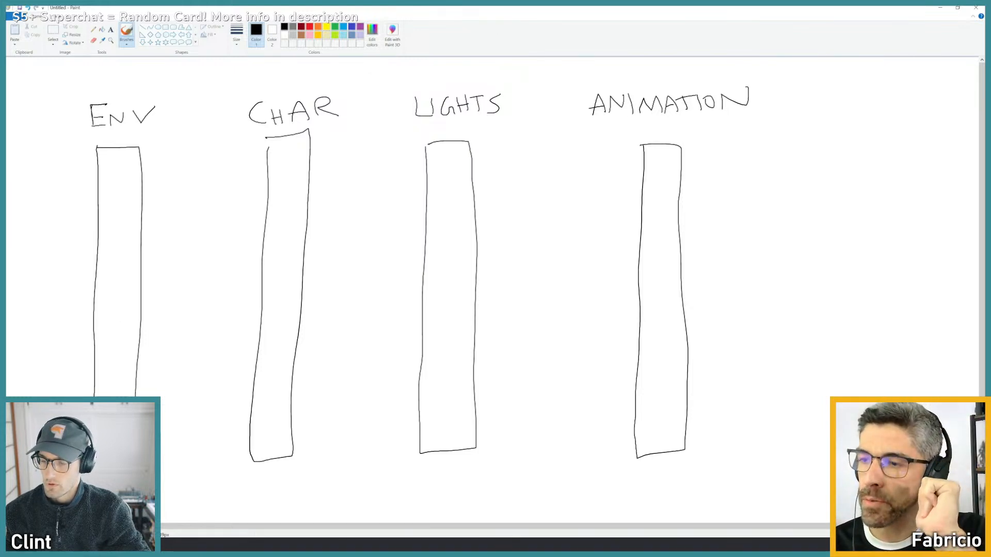
- Handwrite the week labels "WK2", "WK3" and "WK4" in ascending order beside the ENV bar
mouse_move(18, 358)
left_mouse_down()
mouse_move(23, 371)
mouse_move(31, 358)
mouse_move(52, 370)
left_mouse_up()
mouse_move(17, 295)
left_mouse_down()
mouse_move(23, 308)
mouse_move(32, 297)
mouse_move(55, 301)
mouse_move(48, 308)
left_mouse_up()
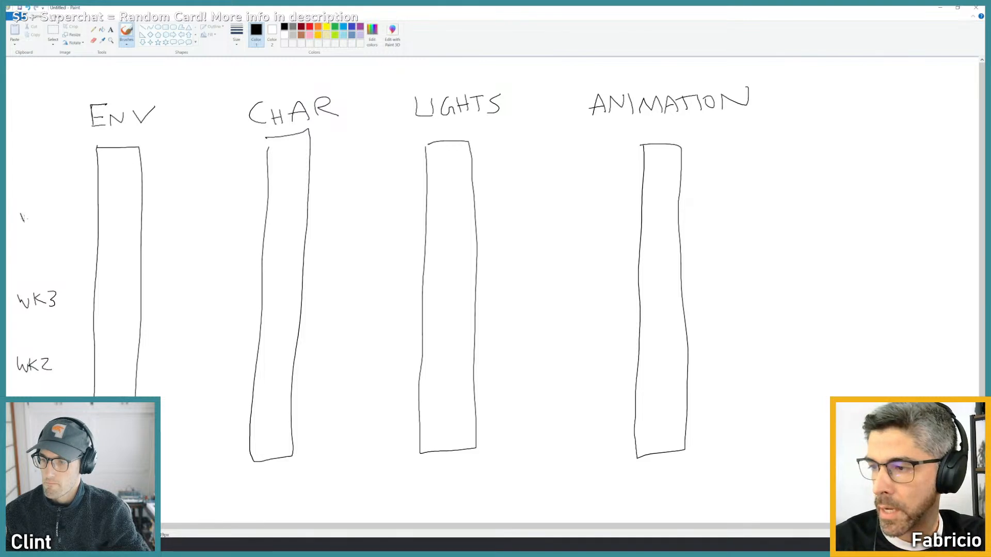
mouse_move(25, 221)
left_mouse_down()
mouse_move(34, 212)
mouse_move(39, 225)
left_mouse_up()
left_click_drag(49, 212, 41, 217)
left_click_drag(41, 218, 63, 216)
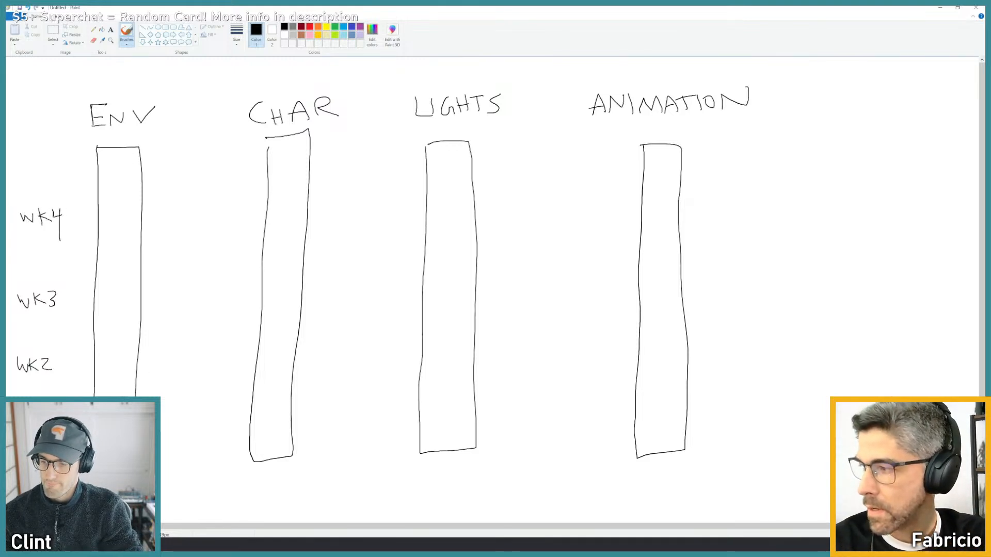
- Draw a horizontal dashed line across the lower ends of the bars, below the WK2 level
left_click_drag(344, 420, 367, 419)
left_click_drag(394, 415, 413, 414)
left_click_drag(437, 413, 602, 417)
left_click_drag(625, 419, 652, 419)
left_click_drag(681, 418, 816, 415)
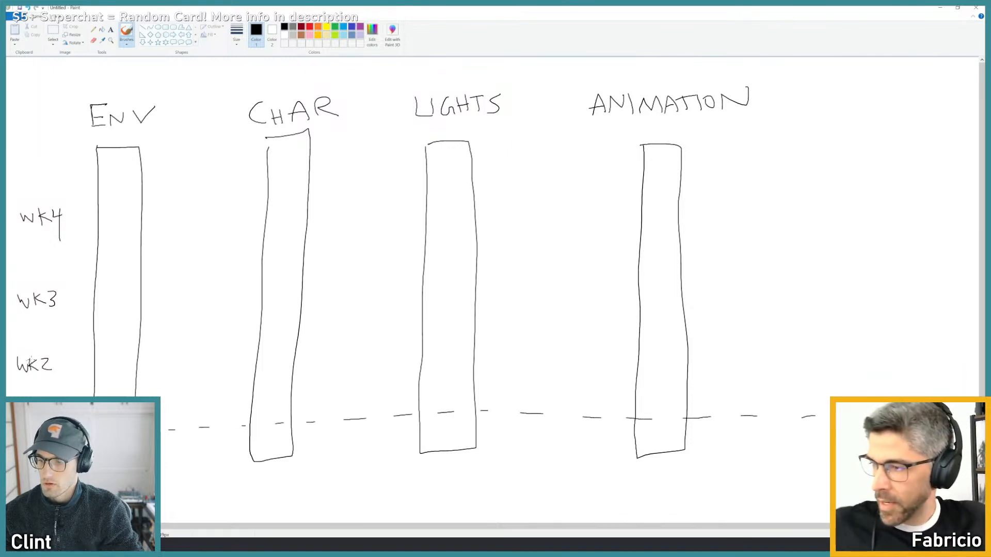
- Draw a horizontal dashed line from the WK2 label across all four bars
left_click_drag(167, 356, 176, 356)
left_click_drag(211, 355, 223, 355)
left_click_drag(264, 353, 327, 352)
left_click_drag(373, 350, 398, 350)
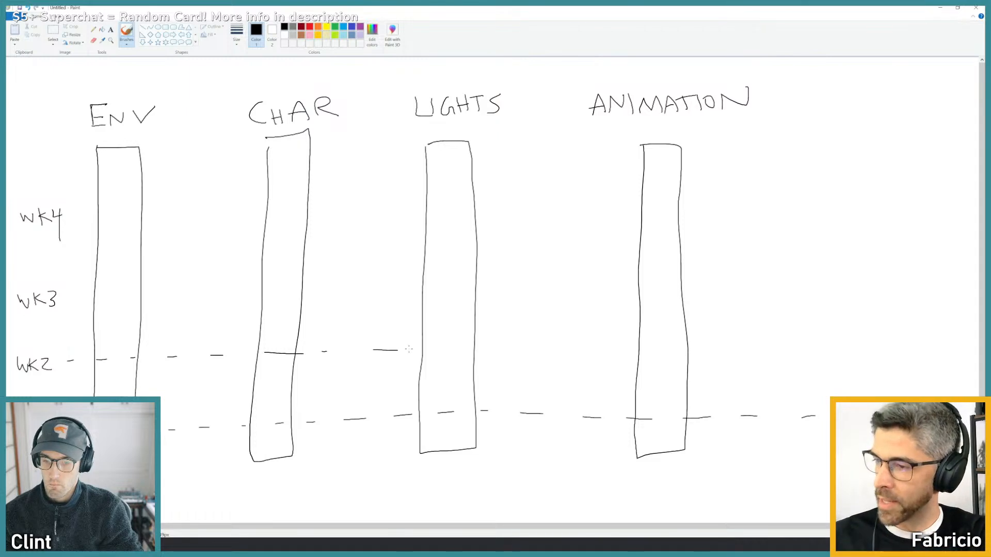
left_click_drag(552, 343, 577, 344)
left_click_drag(612, 342, 622, 341)
left_click_drag(634, 341, 739, 342)
left_click_drag(760, 340, 782, 340)
left_click_drag(816, 340, 832, 341)
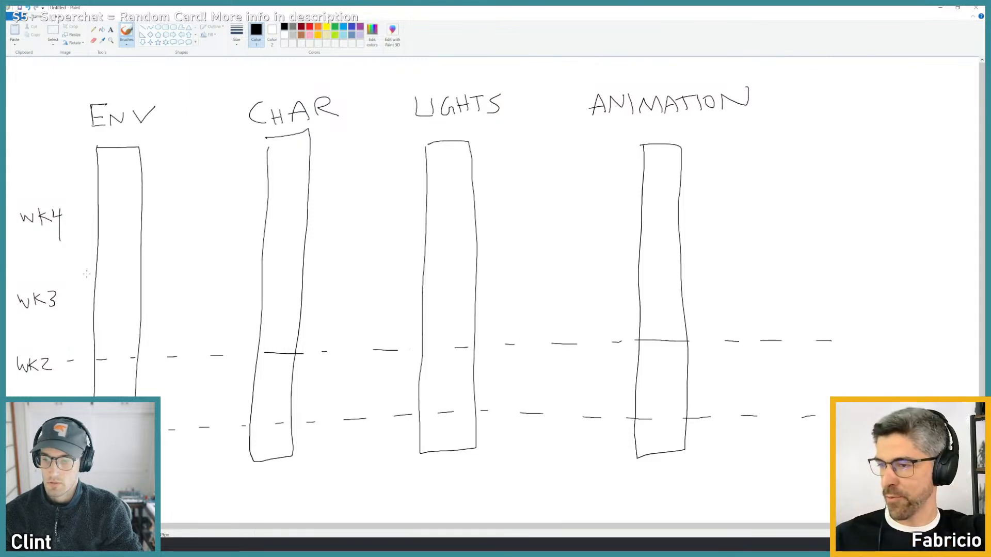
- Draw a horizontal dashed line from the WK3 label across all four bars
left_click_drag(102, 287, 116, 286)
left_click_drag(145, 285, 211, 281)
left_click_drag(240, 281, 262, 282)
left_click_drag(333, 284, 361, 286)
left_click_drag(397, 287, 428, 287)
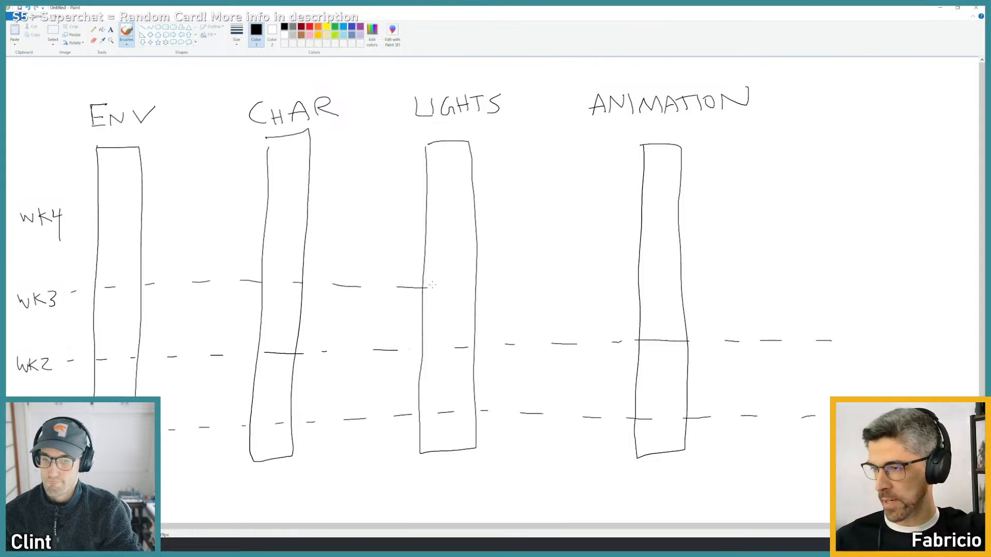
left_click_drag(520, 283, 556, 284)
left_click_drag(568, 281, 586, 281)
left_click_drag(649, 280, 690, 281)
left_click_drag(723, 275, 737, 275)
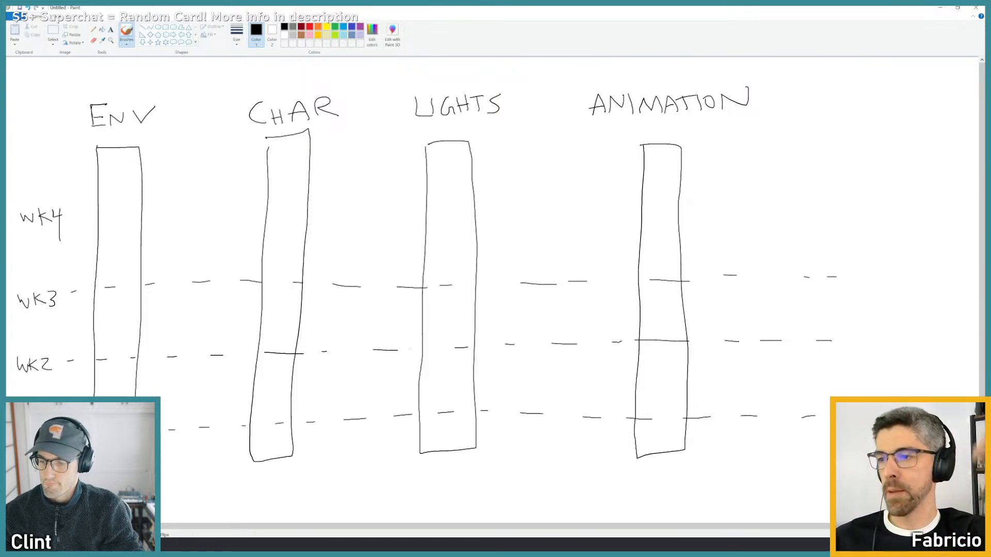
- Shade the lowest sections of the CHAR, LIGHTS and ANIMATION bars, and extend CHAR and ANIMATION up to the WK2 line
mouse_move(257, 428)
left_mouse_down()
mouse_move(288, 451)
mouse_move(255, 428)
left_mouse_up()
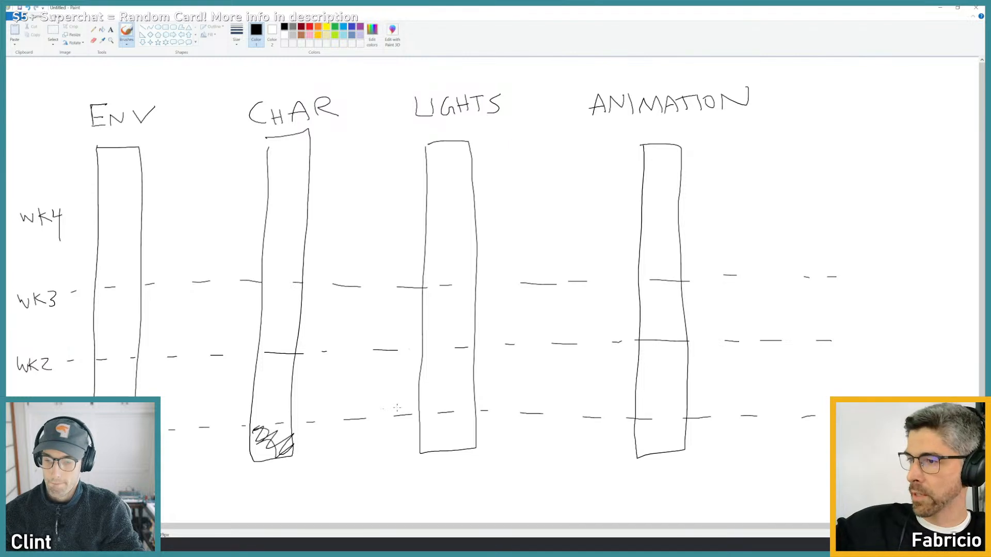
mouse_move(437, 416)
left_mouse_down()
mouse_move(423, 436)
mouse_move(461, 420)
mouse_move(474, 436)
left_mouse_up()
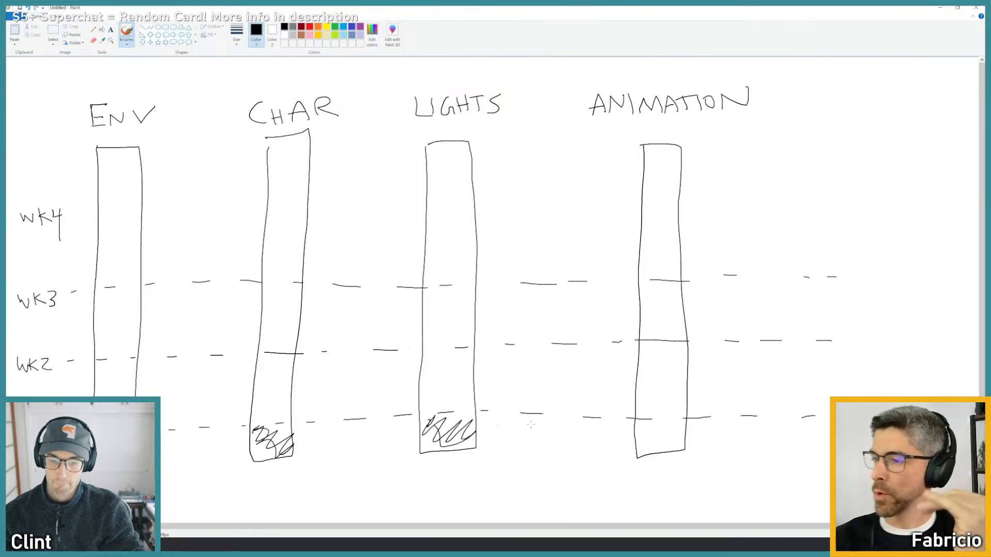
mouse_move(638, 423)
left_mouse_down()
mouse_move(663, 439)
mouse_move(687, 429)
mouse_move(640, 437)
left_mouse_up()
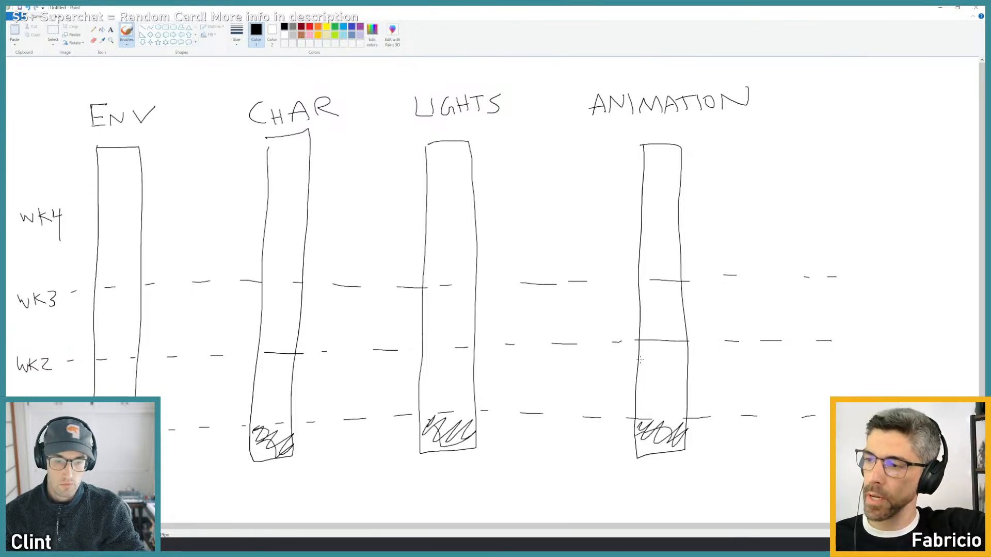
mouse_move(641, 359)
left_mouse_down()
mouse_move(648, 346)
mouse_move(686, 398)
mouse_move(666, 395)
left_mouse_up()
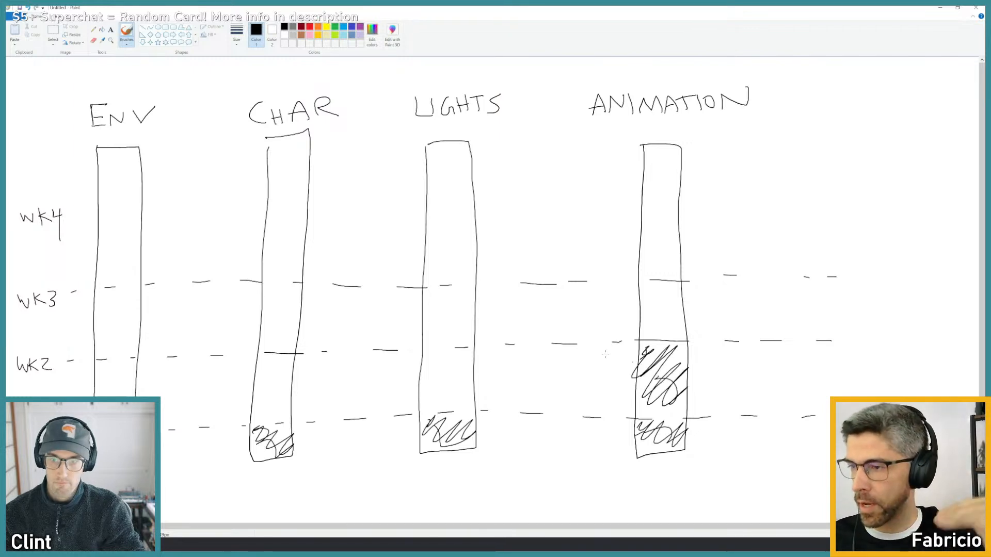
mouse_move(248, 358)
left_mouse_down()
mouse_move(261, 358)
mouse_move(279, 385)
mouse_move(289, 409)
mouse_move(282, 418)
left_mouse_up()
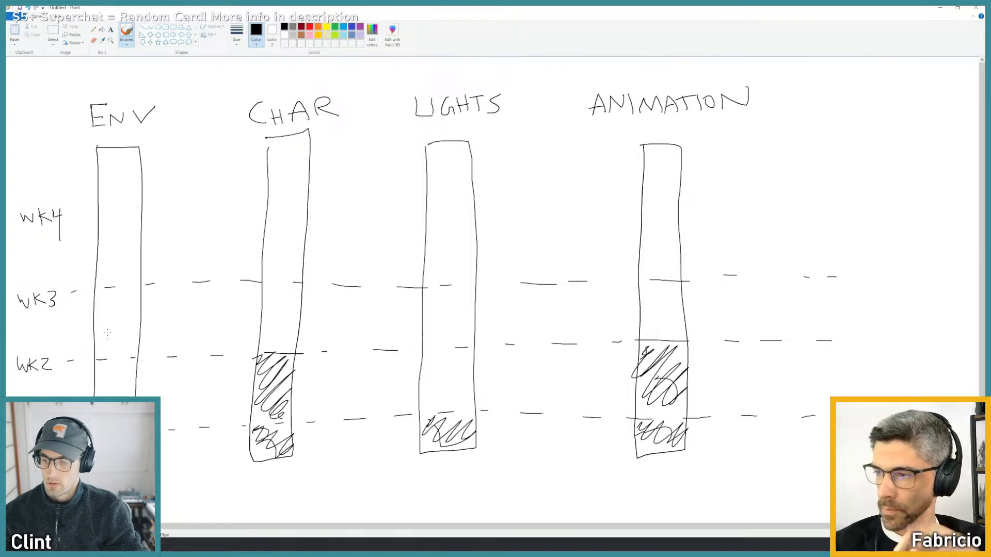
- Shade all four bars up to the WK3 line and extend the ENV and CHAR shading to the bars' upper ends
mouse_move(99, 296)
left_mouse_down()
mouse_move(116, 289)
mouse_move(126, 324)
mouse_move(100, 375)
mouse_move(121, 393)
mouse_move(114, 408)
left_mouse_up()
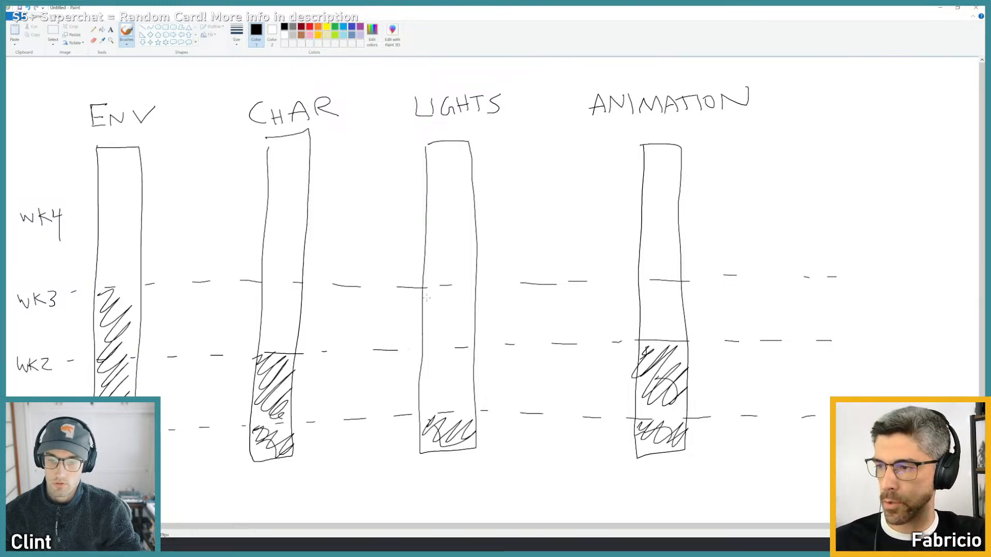
mouse_move(429, 287)
left_mouse_down()
mouse_move(459, 322)
mouse_move(454, 364)
mouse_move(482, 402)
left_mouse_up()
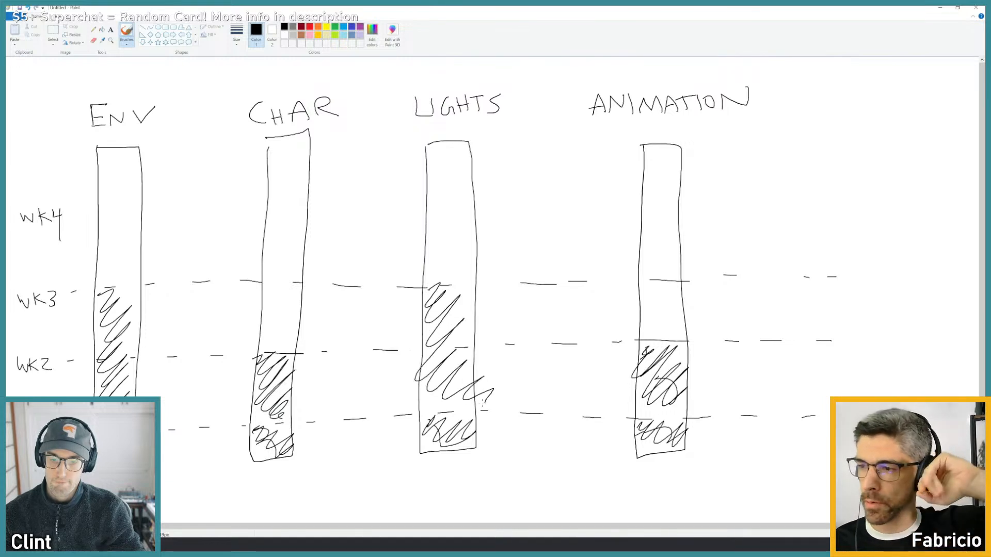
mouse_move(272, 287)
left_mouse_down()
mouse_move(287, 305)
mouse_move(292, 340)
mouse_move(281, 350)
left_mouse_up()
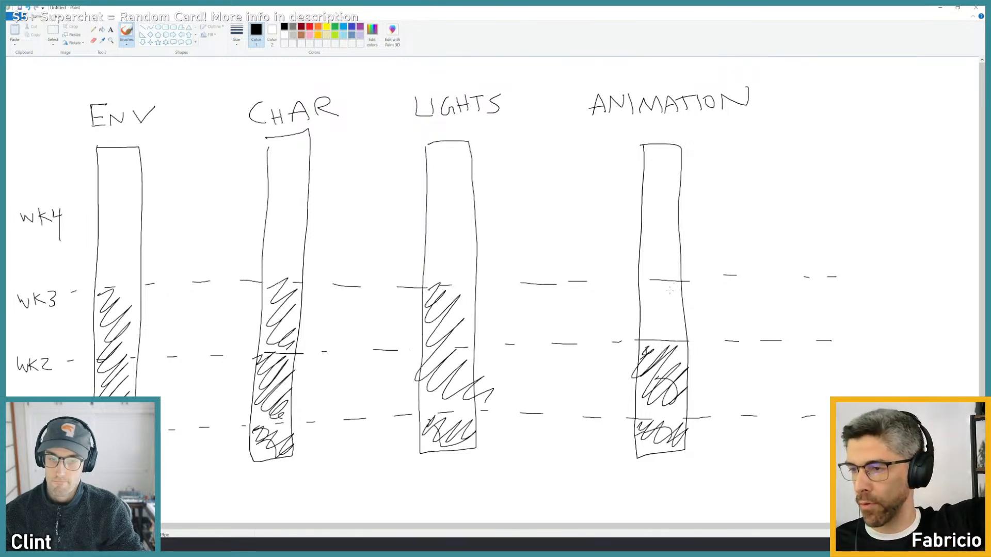
mouse_move(647, 288)
left_mouse_down()
mouse_move(684, 333)
mouse_move(674, 338)
left_mouse_up()
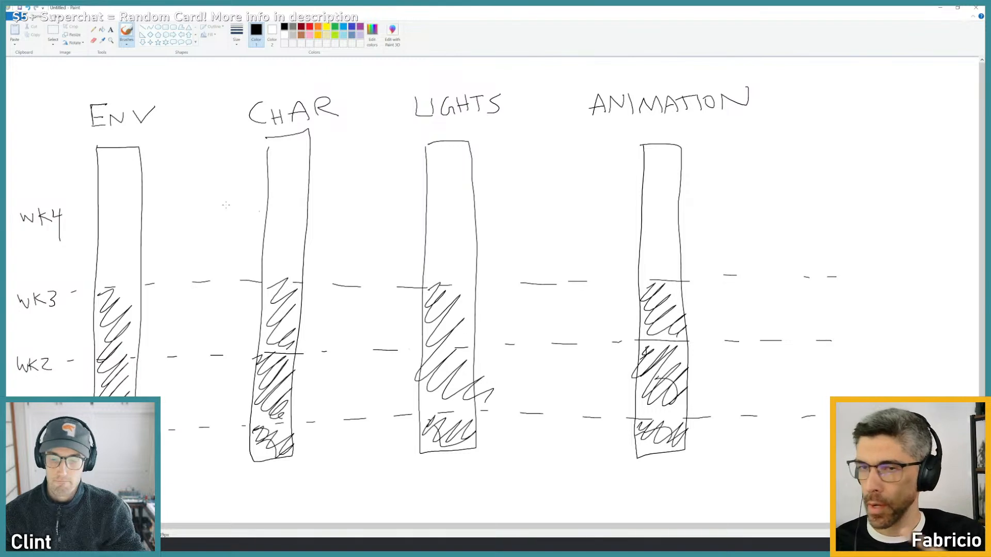
mouse_move(95, 151)
left_mouse_down()
mouse_move(124, 162)
mouse_move(121, 289)
left_mouse_up()
left_click_drag(285, 137, 292, 270)
- Undo all the shading strokes, back to empty bars with the dashed week lines
key("ctrl+z")
key("ctrl+z")
key("ctrl+z")
key("ctrl+z")
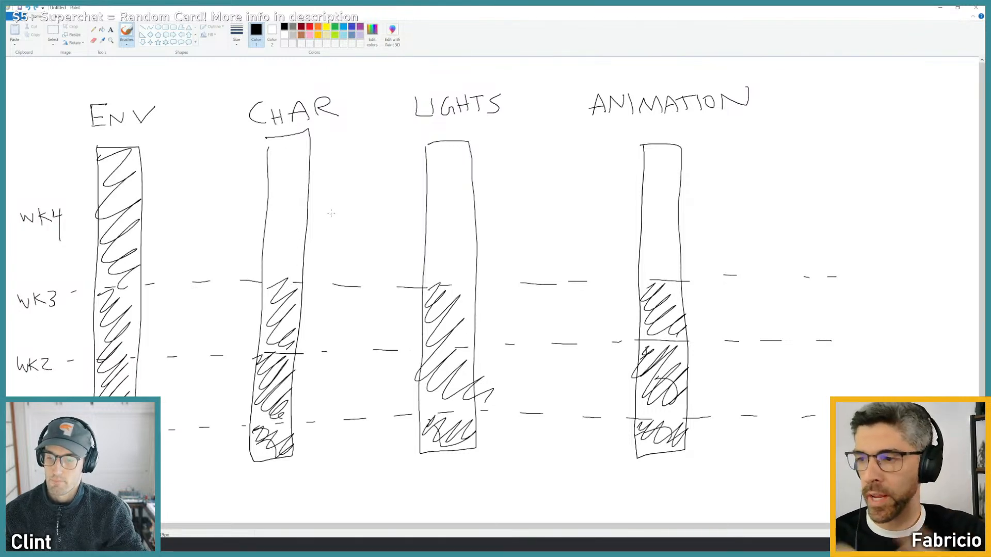
key("ctrl+z")
key("ctrl+z")
key("ctrl+z")
key("ctrl+z")
key("ctrl+z")
key("ctrl+z")
key("ctrl+z")
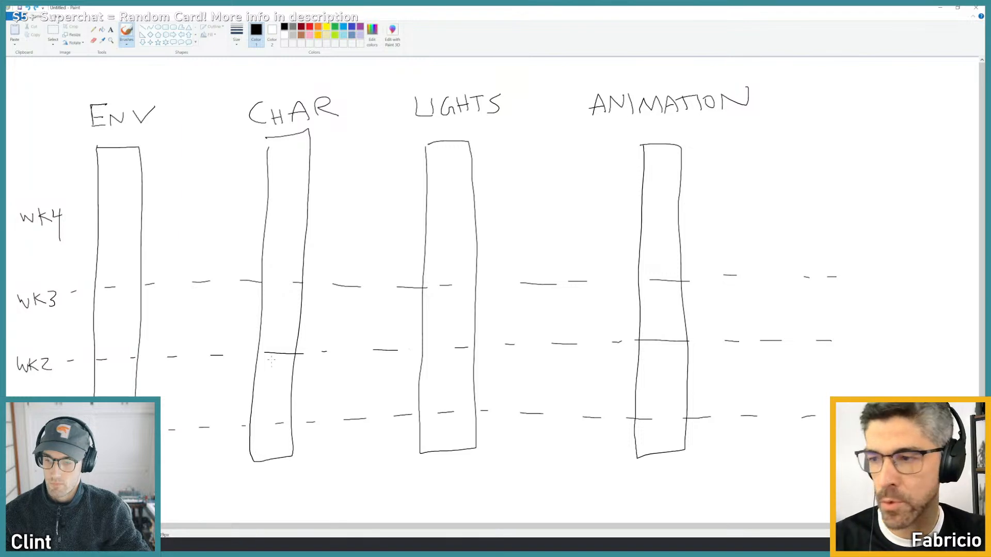
- Try shading the CHAR bar's upper part and then its part below the WK2 line, undoing each attempt
mouse_move(272, 147)
left_mouse_down()
mouse_move(264, 206)
mouse_move(278, 245)
left_mouse_up()
key("ctrl+z")
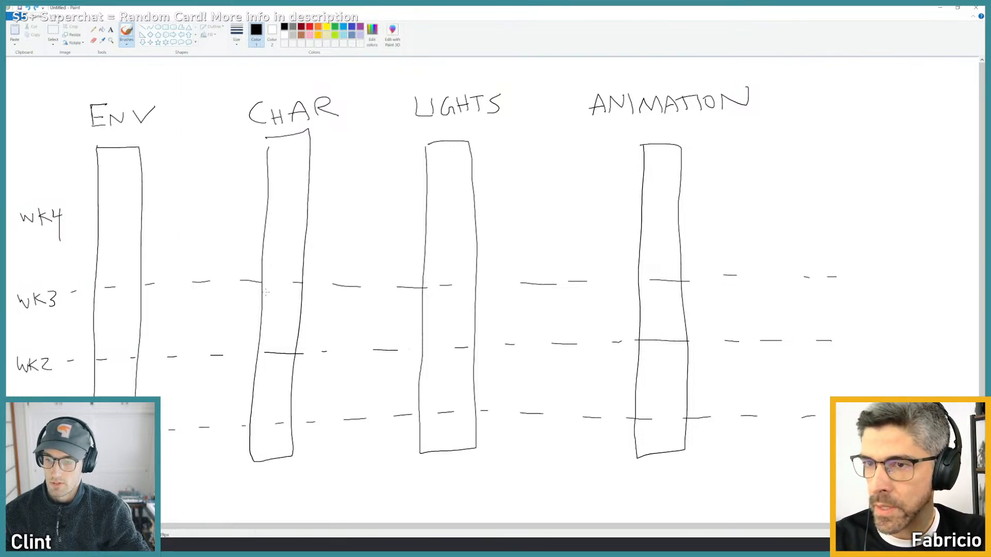
mouse_move(266, 363)
left_mouse_down()
mouse_move(279, 406)
mouse_move(273, 439)
mouse_move(287, 458)
mouse_move(261, 460)
left_mouse_up()
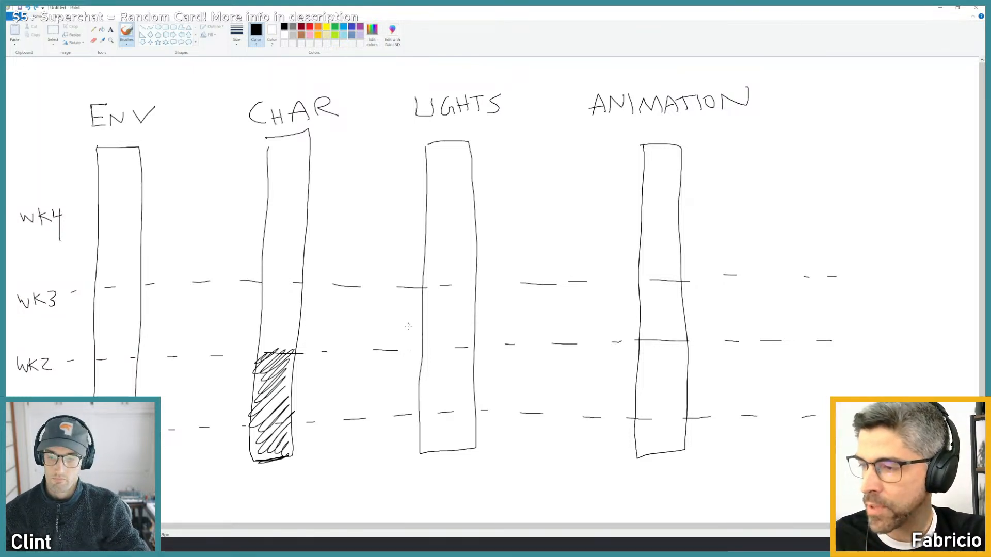
key("ctrl+z")
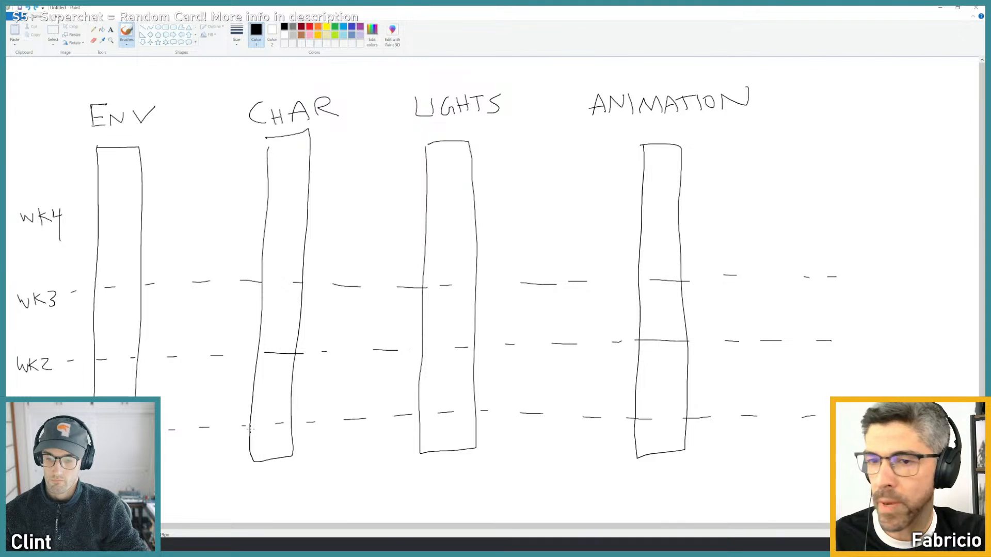
- Shade the lowest section of the CHAR bar and draw a dashed line from the WK4 label across all bars
mouse_move(251, 428)
left_mouse_down()
mouse_move(252, 439)
mouse_move(285, 431)
mouse_move(294, 457)
left_mouse_up()
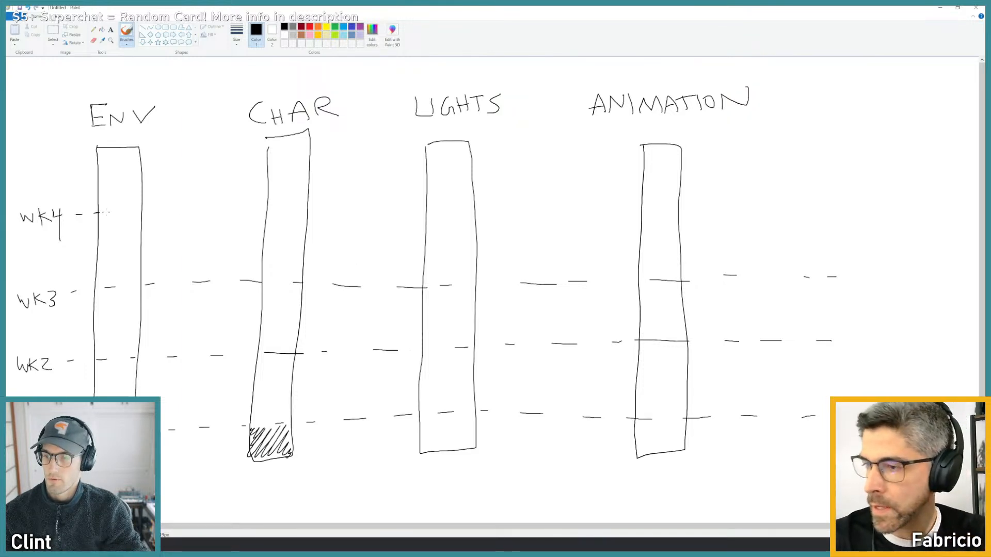
left_click_drag(195, 209, 203, 209)
left_click_drag(233, 208, 246, 208)
left_click_drag(272, 206, 280, 206)
left_click_drag(450, 209, 469, 209)
left_click_drag(508, 209, 536, 209)
left_click_drag(563, 209, 586, 210)
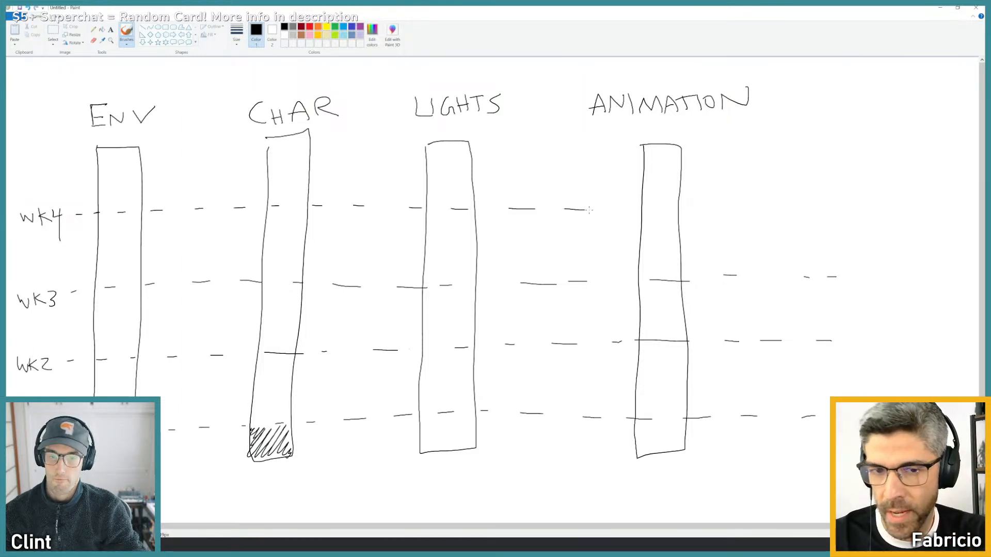
left_click_drag(736, 208, 764, 209)
left_click_drag(793, 209, 805, 210)
left_click_drag(836, 212, 865, 219)
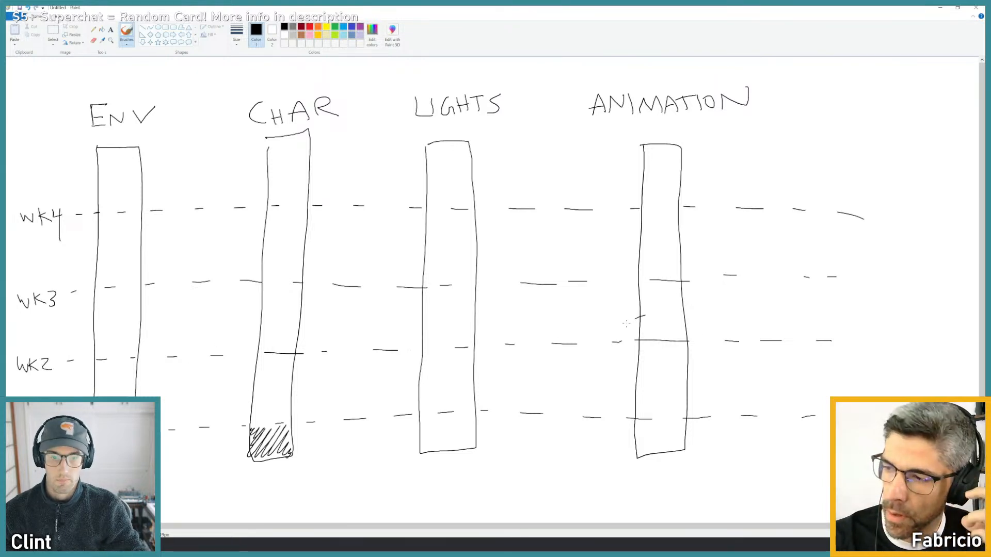
left_click_drag(626, 323, 602, 343)
key("ctrl+z")
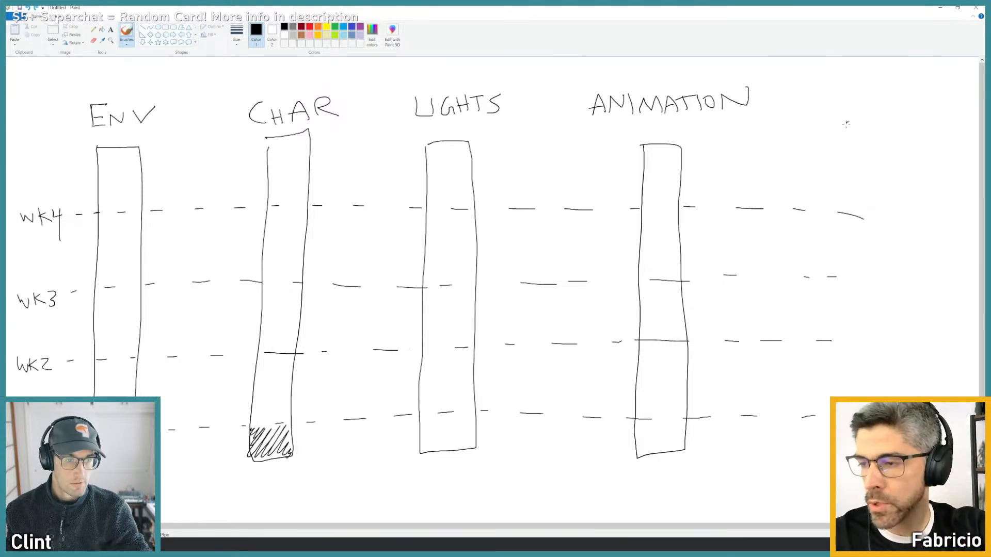
- Handwrite the heading "PERFORCE" after "ANIMATION" in the heading row
left_click_drag(813, 81, 813, 104)
mouse_move(814, 82)
left_mouse_down()
mouse_move(816, 94)
mouse_move(847, 85)
left_mouse_up()
left_click_drag(847, 84, 861, 103)
mouse_move(867, 84)
left_mouse_down()
mouse_move(866, 104)
mouse_move(878, 81)
left_mouse_up()
left_click_drag(867, 94, 884, 93)
mouse_move(899, 102)
left_mouse_down()
mouse_move(905, 88)
mouse_move(898, 97)
left_mouse_up()
mouse_move(901, 97)
left_mouse_down()
mouse_move(941, 106)
mouse_move(951, 96)
left_mouse_up()
left_click_drag(942, 105, 954, 105)
- Draw a tall bar beneath the PERFORCE heading and shade it up to the WK4 line
left_click_drag(841, 147, 852, 397)
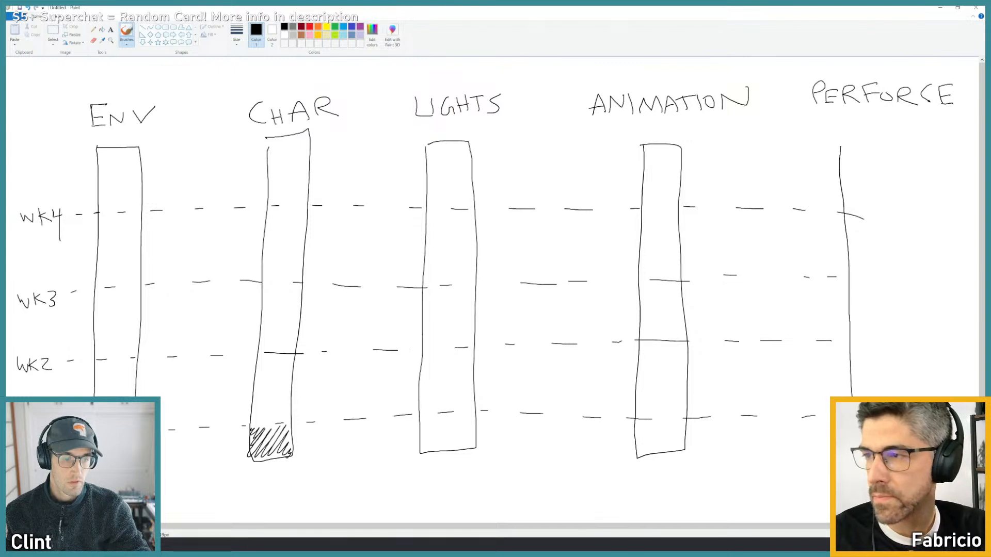
mouse_move(917, 403)
left_mouse_down()
mouse_move(899, 165)
mouse_move(851, 149)
left_mouse_up()
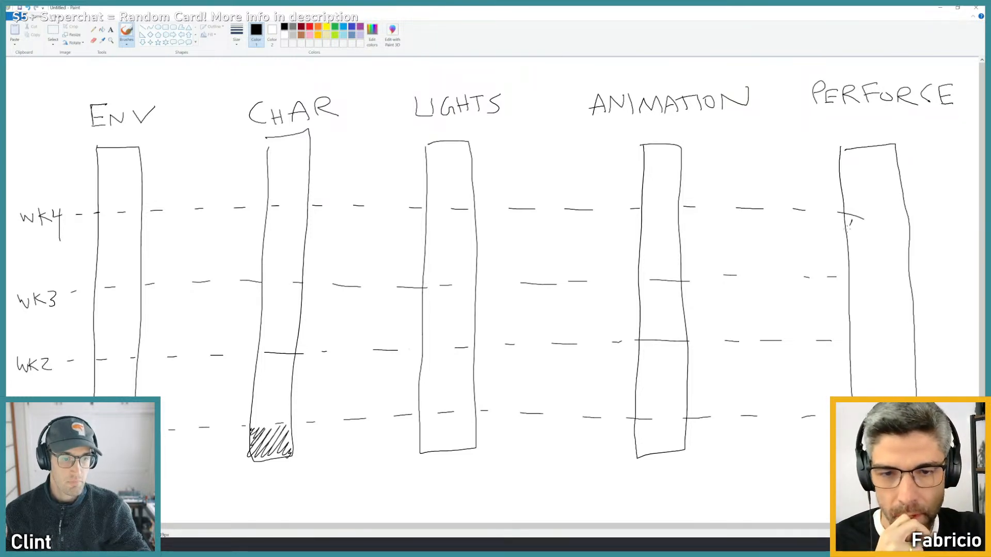
mouse_move(848, 225)
left_mouse_down()
mouse_move(891, 268)
mouse_move(913, 357)
mouse_move(872, 282)
mouse_move(857, 214)
mouse_move(897, 211)
left_mouse_up()
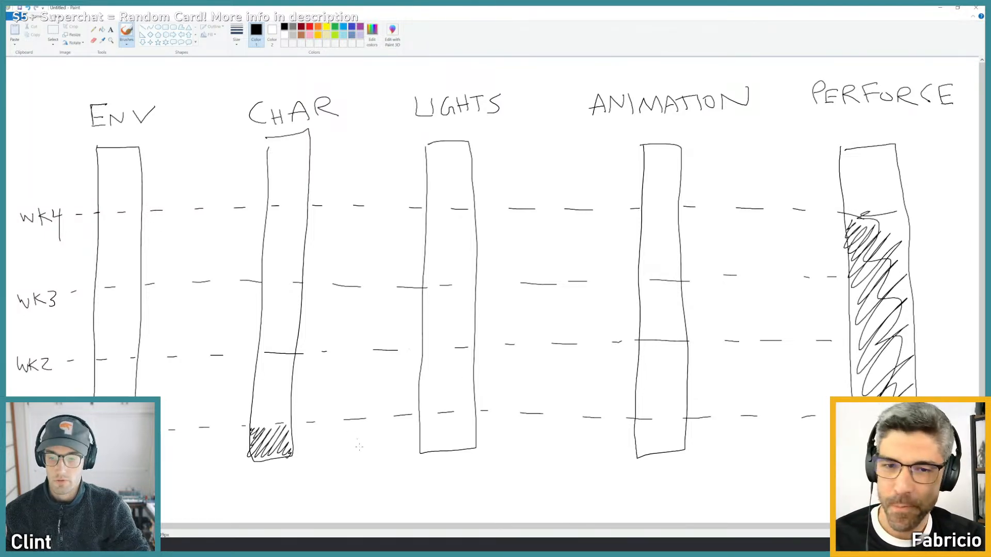
- Extend the CHAR bar's shading up to the WK3 line and outline its unshaded upper part with a double box
mouse_move(262, 356)
left_mouse_down()
mouse_move(256, 369)
mouse_move(279, 382)
mouse_move(277, 419)
mouse_move(281, 356)
mouse_move(262, 362)
left_mouse_up()
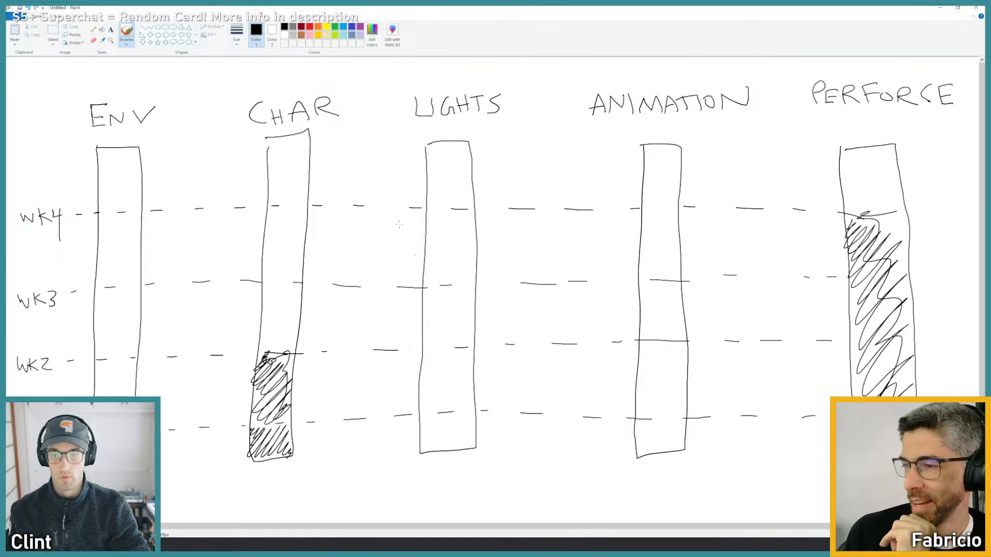
left_click_drag(279, 84, 190, 158)
key("ctrl+z")
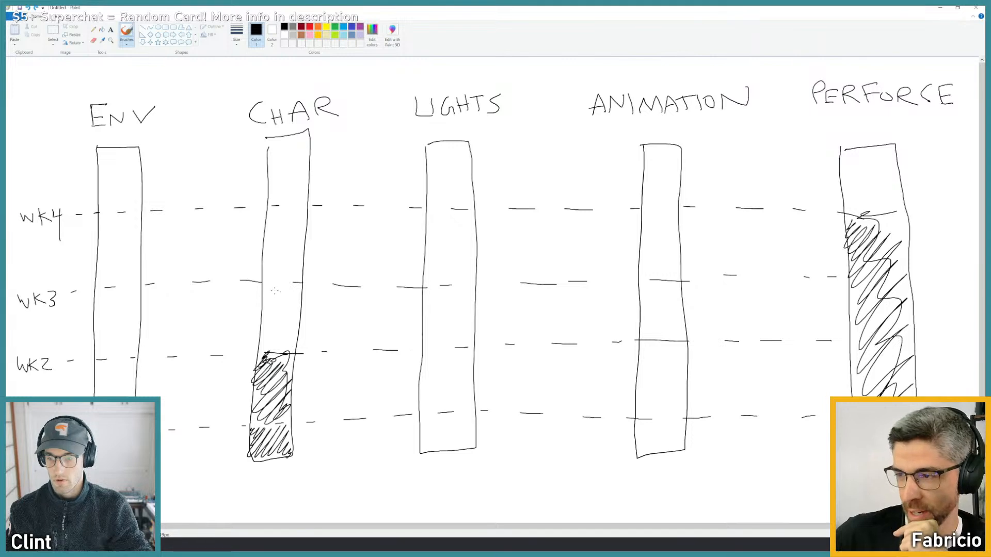
mouse_move(264, 287)
left_mouse_down()
mouse_move(283, 300)
mouse_move(279, 325)
mouse_move(297, 316)
mouse_move(289, 346)
mouse_move(266, 328)
mouse_move(299, 283)
mouse_move(299, 343)
left_mouse_up()
mouse_move(317, 281)
left_mouse_down()
mouse_move(245, 281)
mouse_move(260, 138)
mouse_move(330, 301)
mouse_move(241, 196)
mouse_move(346, 137)
mouse_move(323, 291)
left_mouse_up()
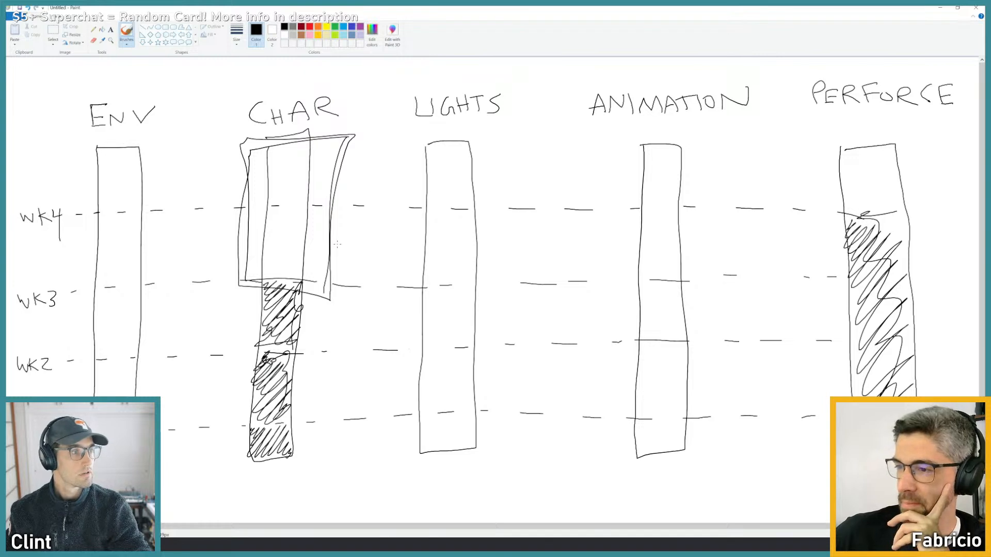
- Undo the double box drawn around the upper part of the CHAR bar
key("ctrl+z")
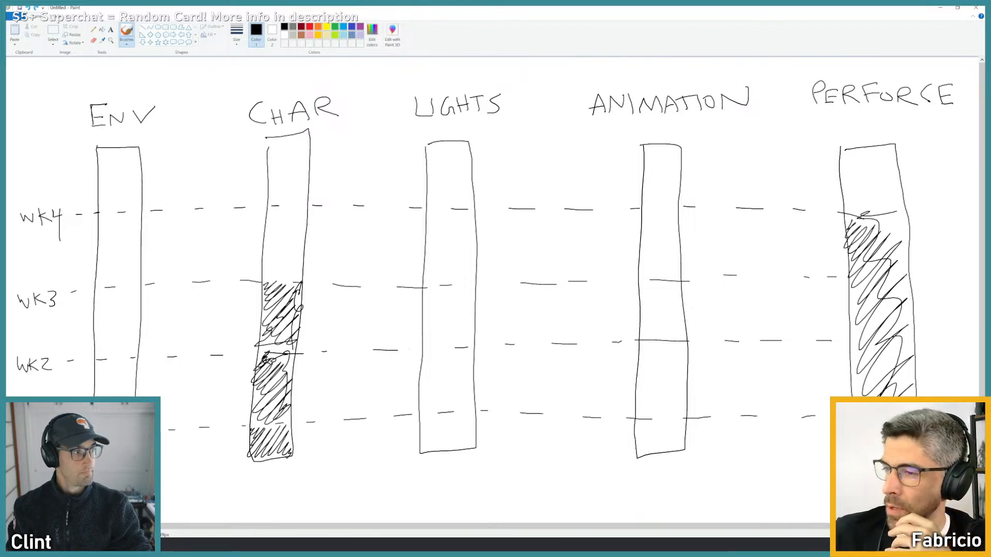
mouse_move(545, 546)
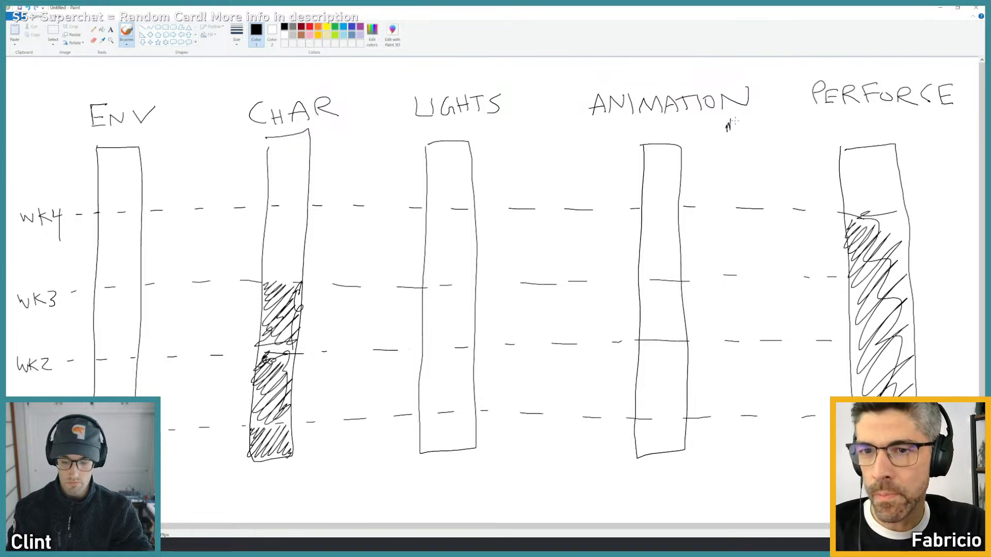
- Add a bar headed "BLOCKOUT" between the ANIMATION and PERFORCE bars and shade it up to the WK4 line
left_click_drag(719, 122, 718, 141)
mouse_move(718, 122)
left_mouse_down()
mouse_move(730, 124)
mouse_move(721, 140)
mouse_move(741, 138)
mouse_move(809, 115)
left_mouse_up()
mouse_move(735, 148)
left_mouse_down()
mouse_move(754, 438)
mouse_move(806, 454)
mouse_move(789, 138)
mouse_move(728, 146)
left_mouse_up()
mouse_move(791, 435)
left_mouse_down()
mouse_move(774, 431)
mouse_move(748, 367)
mouse_move(748, 240)
mouse_move(779, 152)
mouse_move(790, 232)
mouse_move(800, 233)
left_mouse_up()
key("ctrl+z")
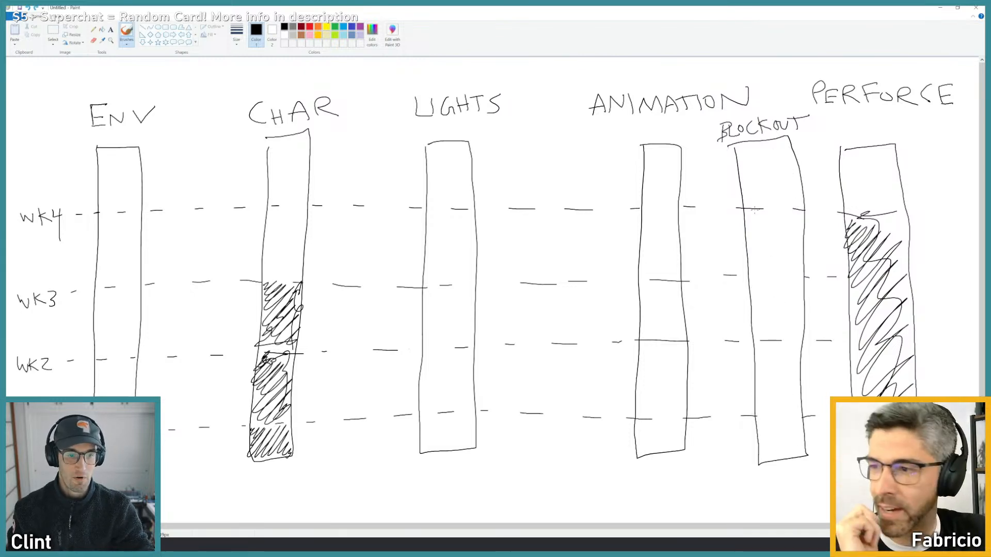
mouse_move(744, 210)
left_mouse_down()
mouse_move(777, 254)
mouse_move(764, 289)
mouse_move(789, 401)
mouse_move(790, 444)
mouse_move(764, 462)
mouse_move(759, 344)
mouse_move(774, 269)
mouse_move(756, 211)
left_mouse_up()
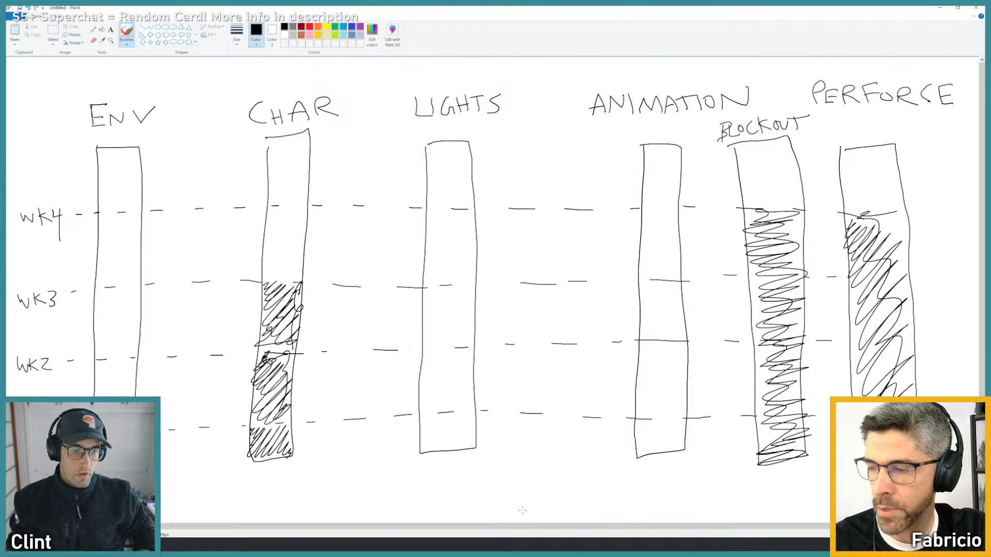
mouse_move(728, 243)
left_mouse_down()
mouse_move(743, 304)
mouse_move(715, 309)
left_mouse_up()
key("ctrl+z")
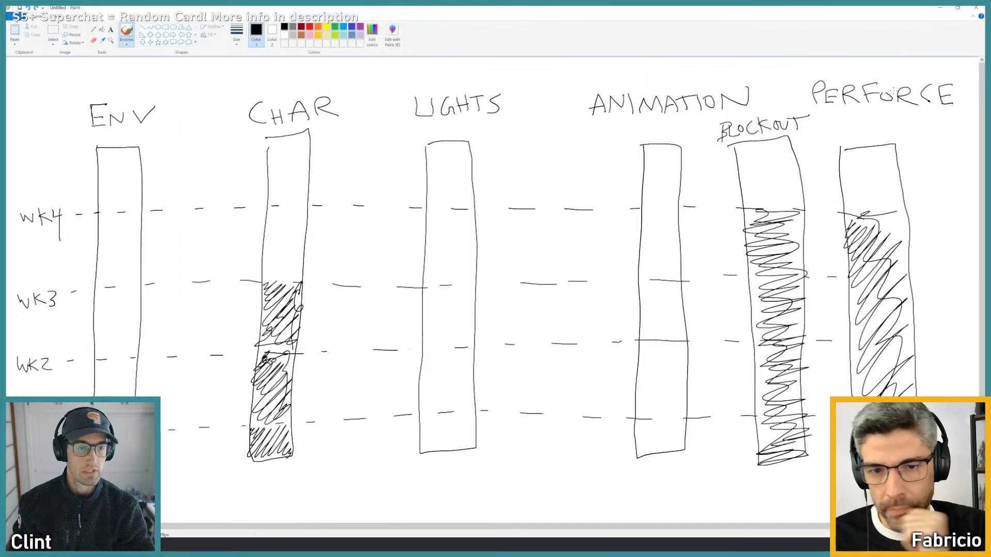
mouse_move(886, 72)
left_mouse_down()
mouse_move(914, 77)
mouse_move(880, 154)
mouse_move(893, 139)
left_mouse_up()
key("ctrl+z")
mouse_move(277, 276)
left_mouse_down()
mouse_move(330, 361)
mouse_move(232, 343)
left_mouse_up()
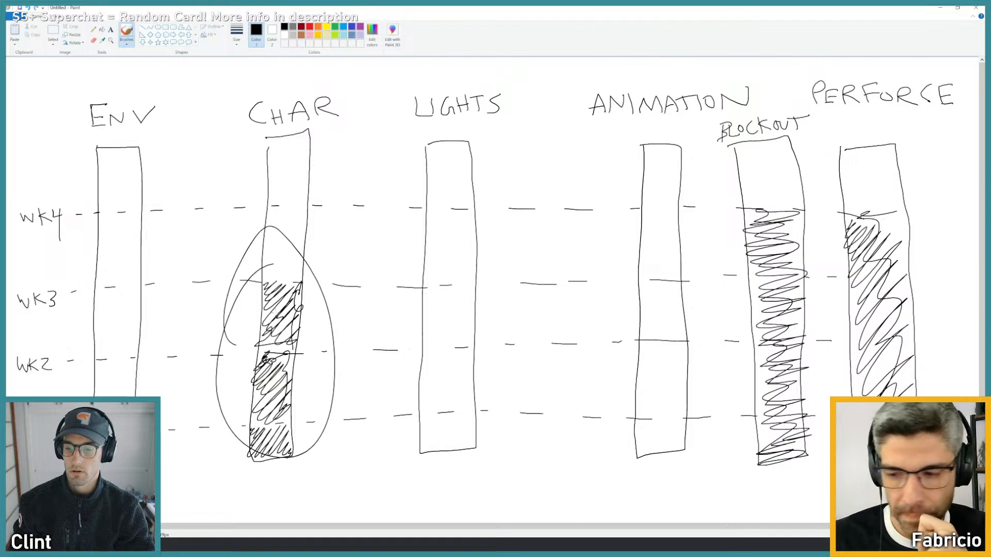
key("ctrl+z")
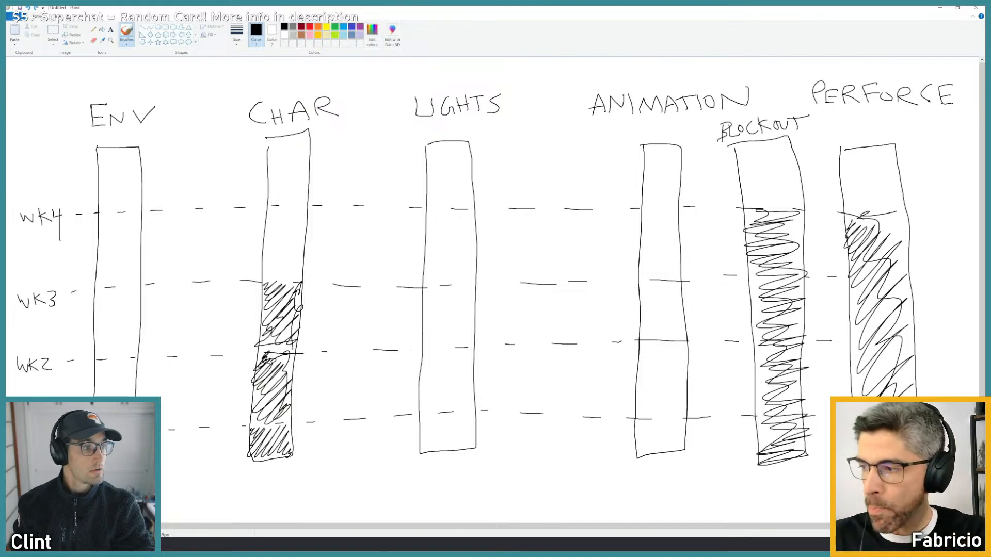
- Shade the ENV bar up to the WK2 line and draw a stroke in the lowest section of the LIGHTS bar
mouse_move(104, 380)
left_mouse_down()
mouse_move(129, 363)
mouse_move(104, 353)
mouse_move(93, 361)
mouse_move(118, 379)
left_mouse_up()
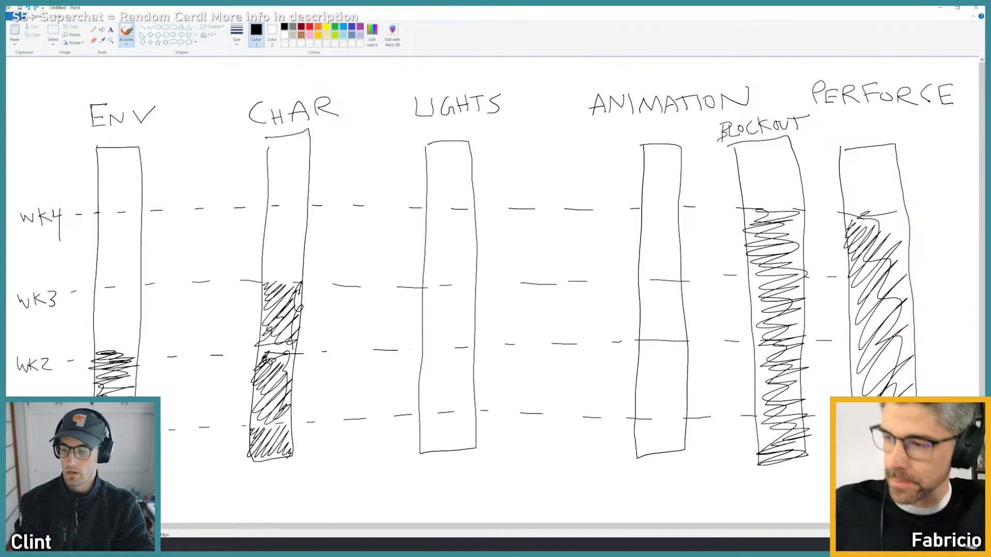
mouse_move(106, 360)
left_mouse_down()
mouse_move(106, 346)
mouse_move(143, 356)
left_mouse_up()
mouse_move(449, 455)
left_mouse_down()
mouse_move(421, 415)
mouse_move(433, 420)
mouse_move(439, 438)
mouse_move(473, 415)
mouse_move(467, 436)
mouse_move(436, 428)
mouse_move(454, 418)
left_mouse_up()
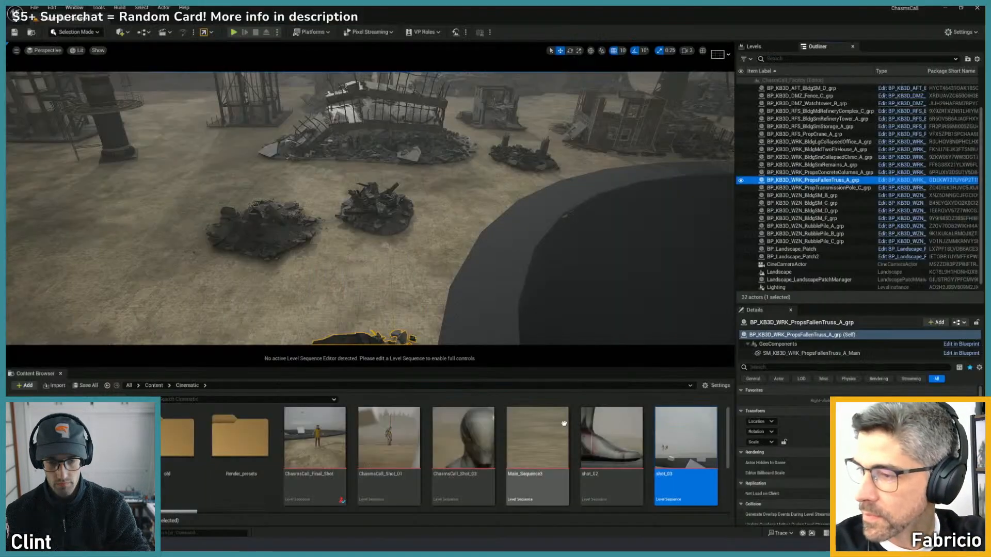
- Switch to Unreal Editor, frame the ruined skyline across the chasm and save the level
mouse_move(369, 206)
right_mouse_down()
mouse_move(335, 212)
mouse_move(335, 129)
right_mouse_up()
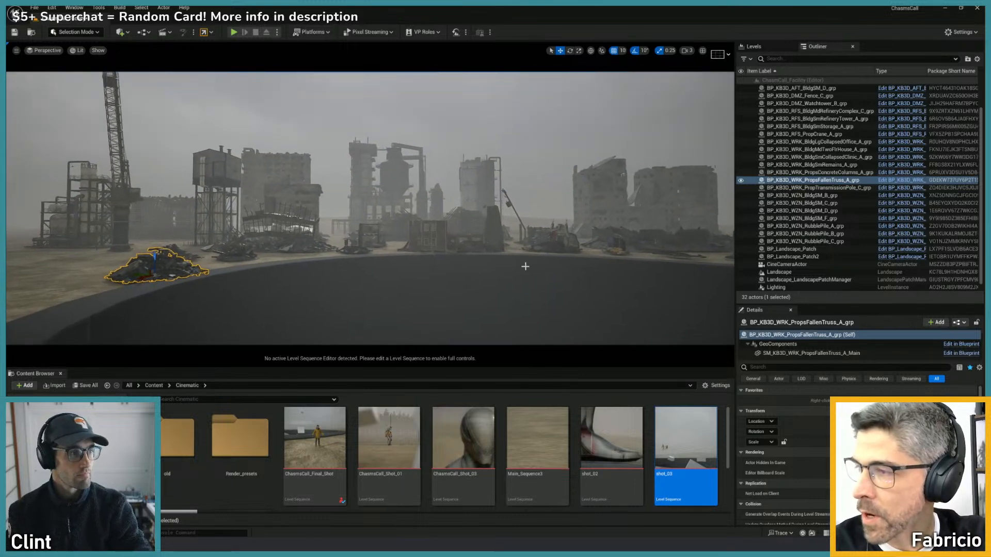
right_click_drag(418, 262, 376, 242)
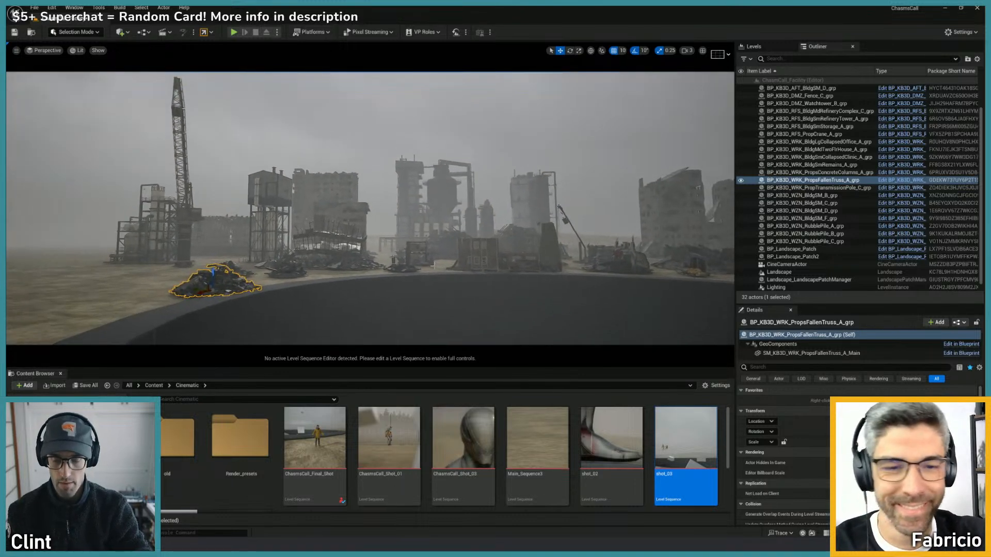
key("ctrl+s")
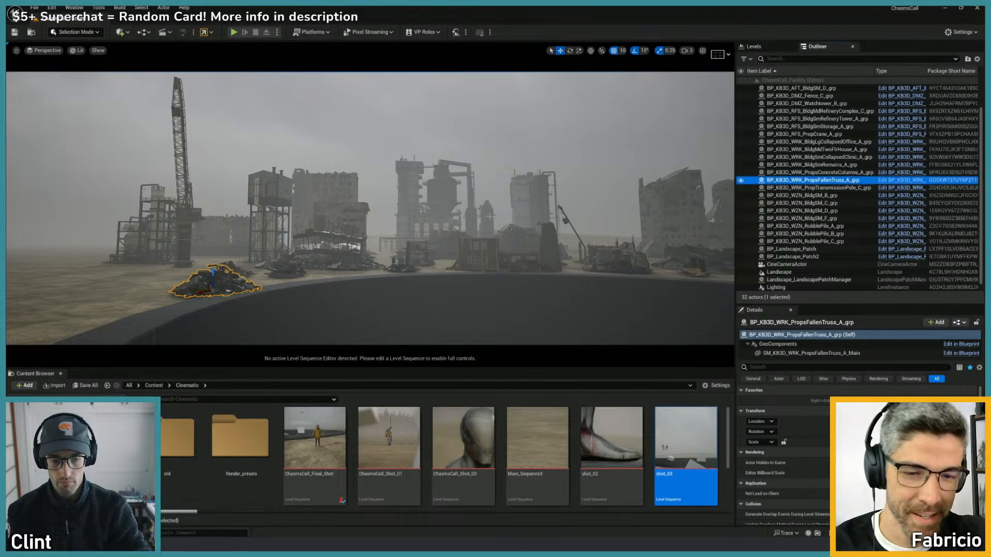
- Move the RubblePile_A debris to the chasm rim, right next to the fallen truss pile
right_click_drag(500, 268, 390, 308)
key("s")
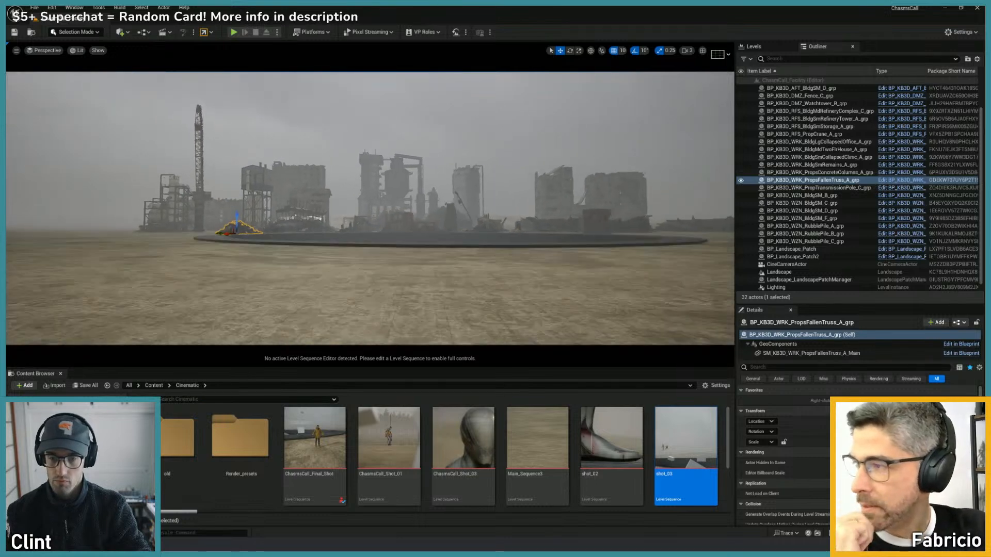
key("w")
key("q")
key("e")
key("w")
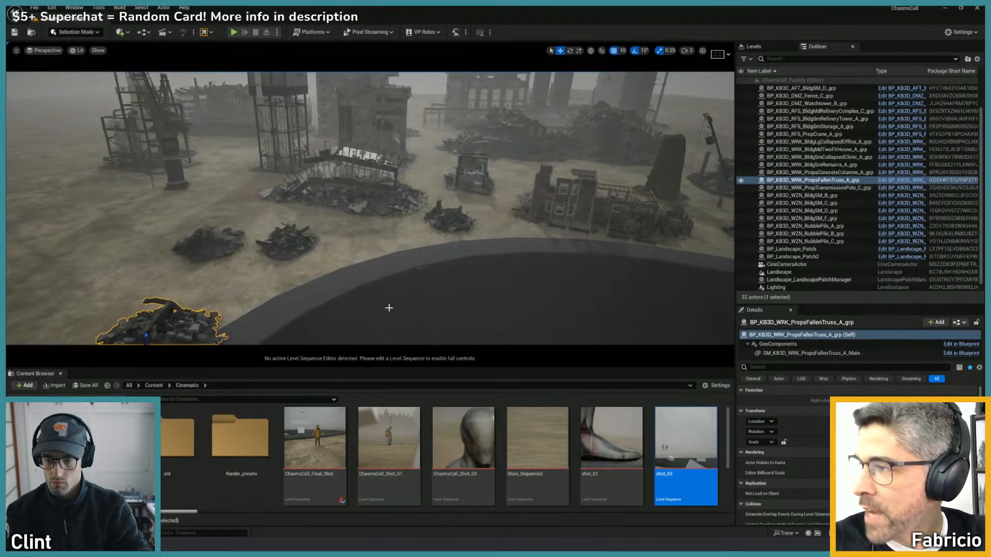
left_click(290, 243)
right_click_drag(290, 243, 362, 227)
key("w")
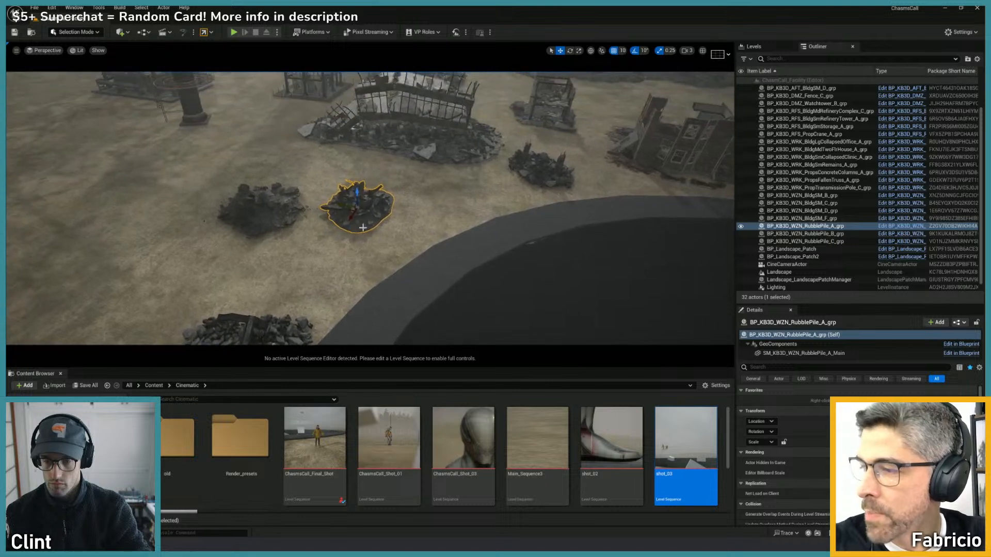
left_click_drag(363, 228, 310, 283)
- Place RubblePile_C and the concrete columns pile along the chasm rim, continuing the row after RubblePile_A
left_click(279, 215)
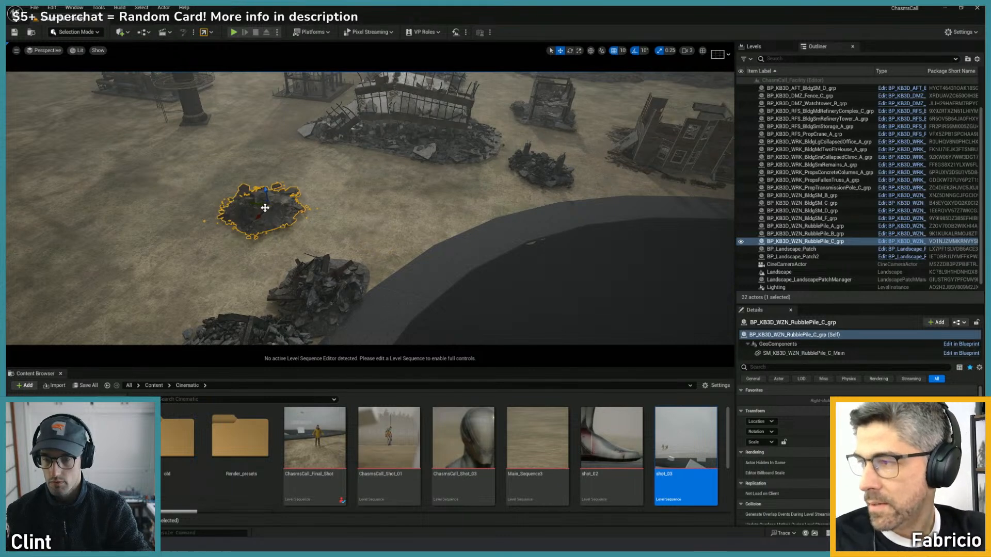
left_click_drag(260, 208, 477, 178, "shift")
left_click(431, 152)
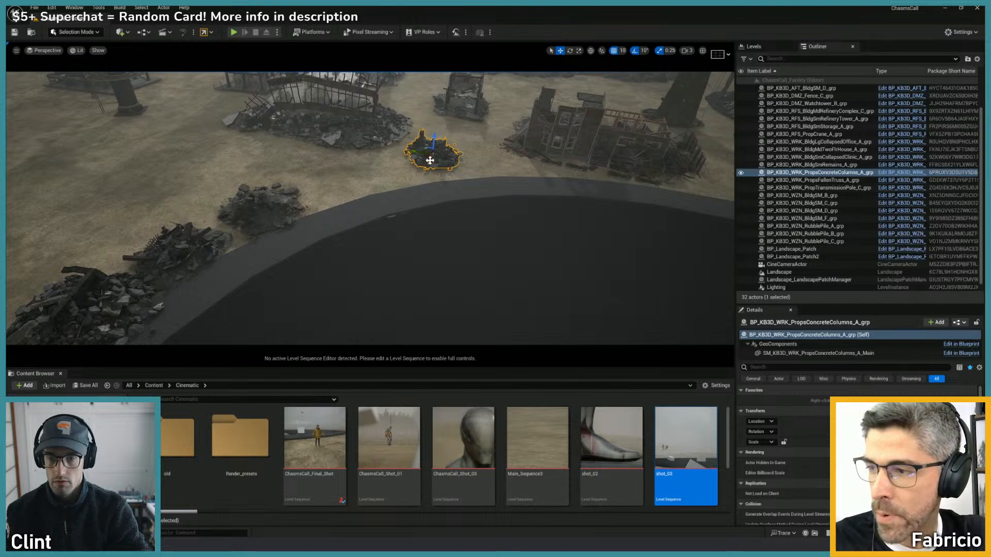
left_click_drag(427, 155, 323, 190)
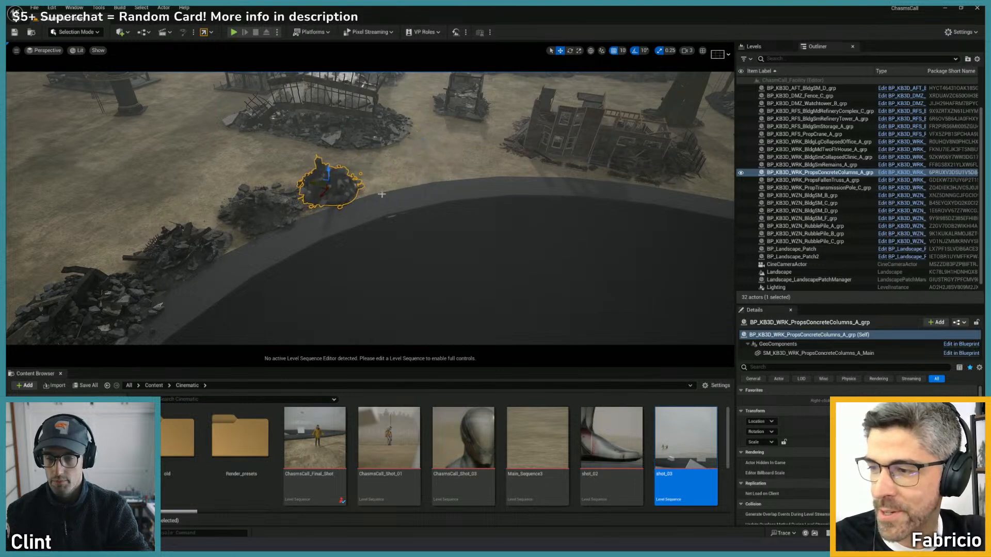
- Nudge RubblePile_C and the concrete columns pile closer together so the rim debris forms one continuous row
right_click_drag(380, 192, 365, 222)
left_click(400, 186)
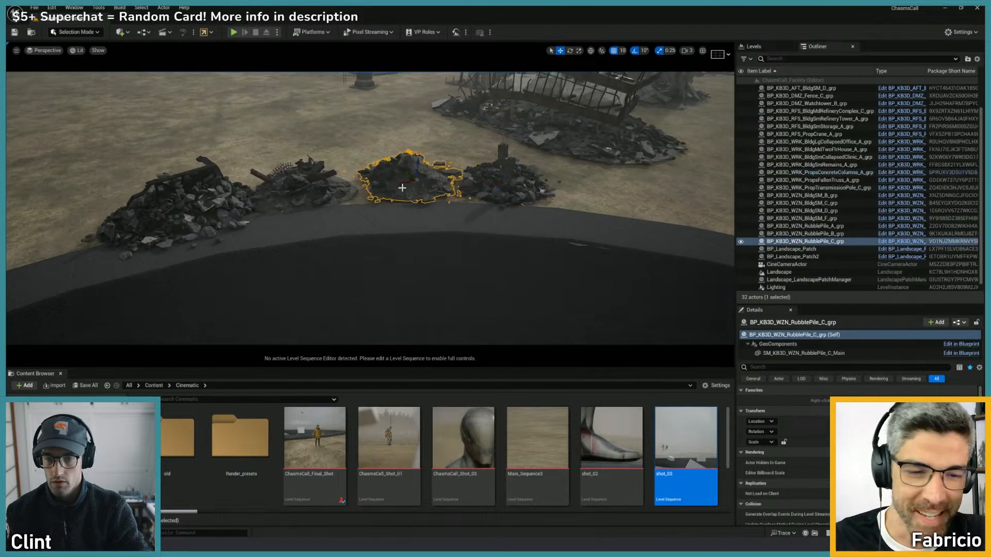
left_click_drag(400, 183, 381, 187)
left_click(492, 181)
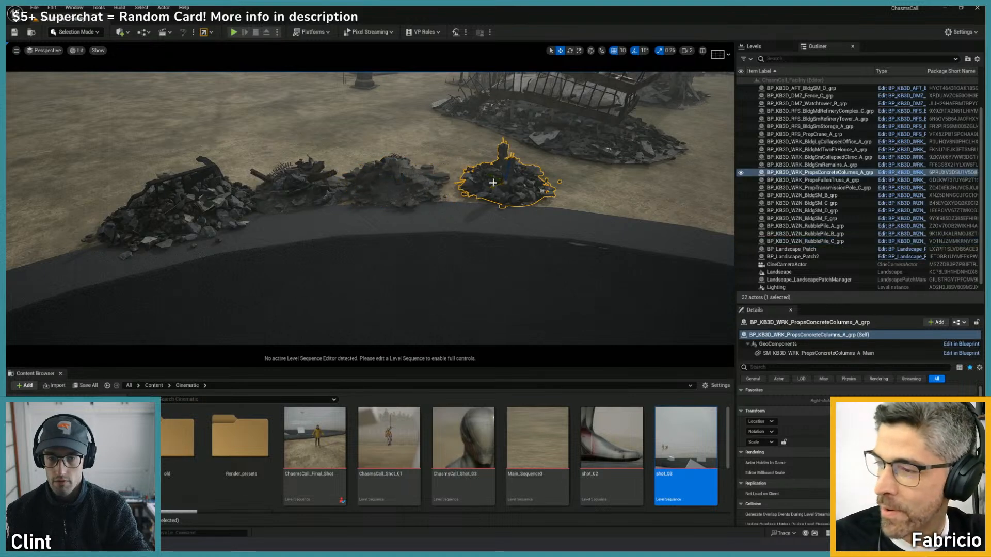
left_click_drag(491, 182, 472, 190)
left_click(455, 217)
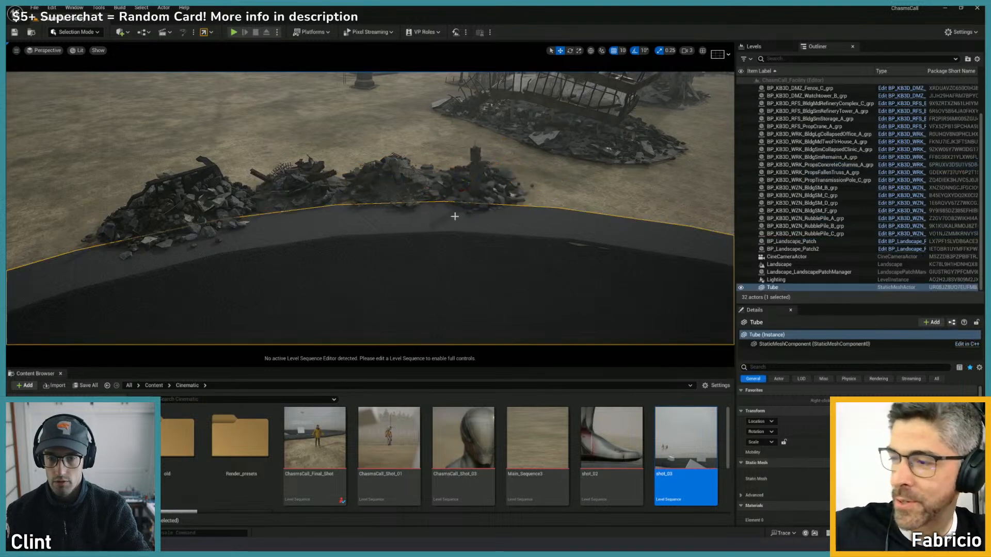
- Move the collapsed office building toward the chasm rim, close to the two-floor house
right_click_drag(457, 237, 503, 191)
key("s")
key("d")
key("w")
left_click(372, 211)
left_click(442, 189)
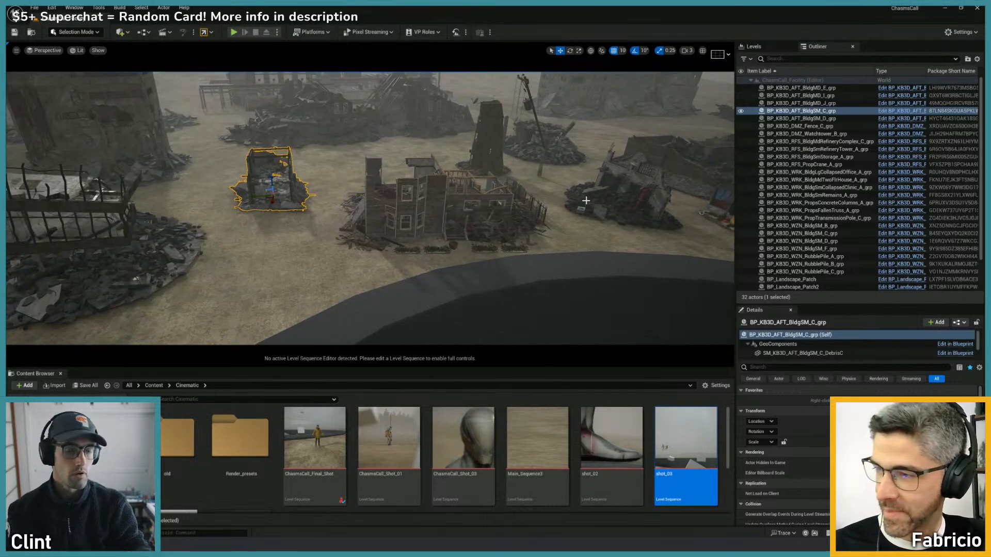
right_click_drag(459, 221, 392, 212)
left_click(445, 213)
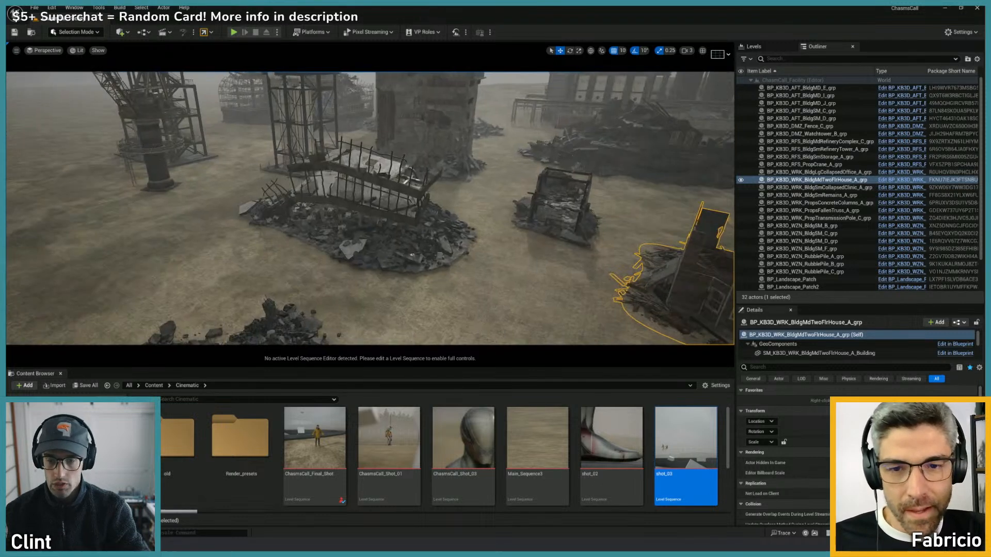
left_click(412, 255)
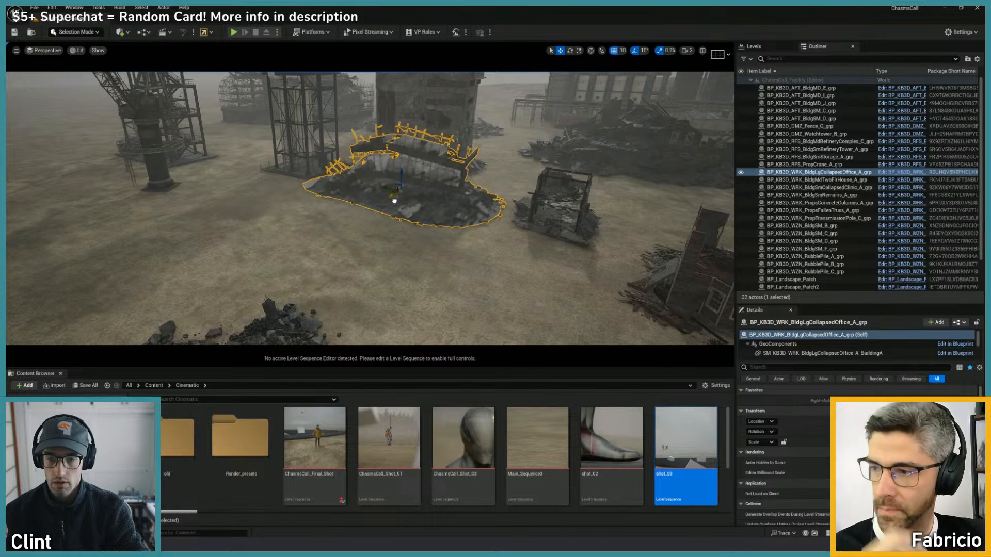
left_click_drag(435, 200, 472, 204)
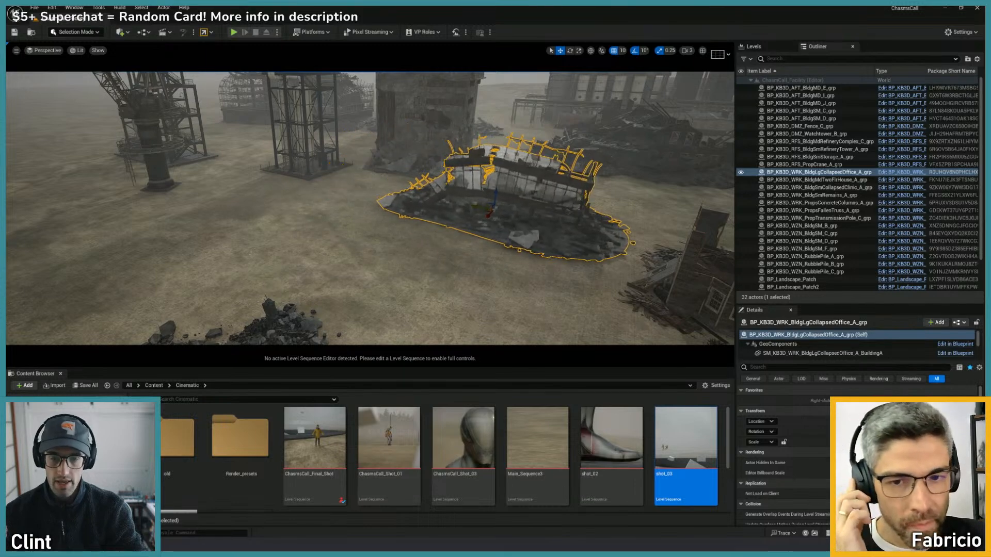
right_click_drag(471, 203, 509, 258)
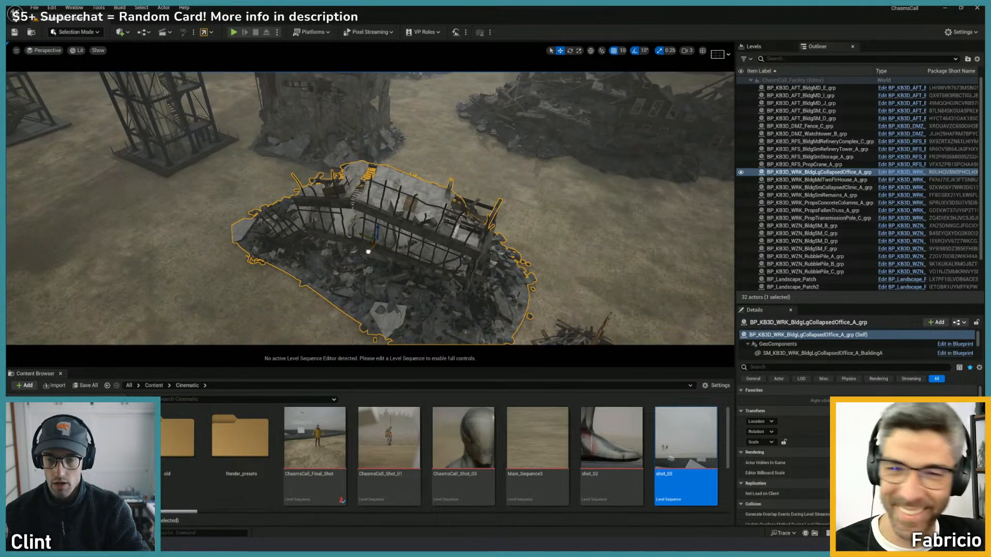
left_click_drag(368, 251, 319, 307)
- Pull the large BldgSM_D ruin forward so it sits directly behind the collapsed office and the two-floor house
left_click(443, 263)
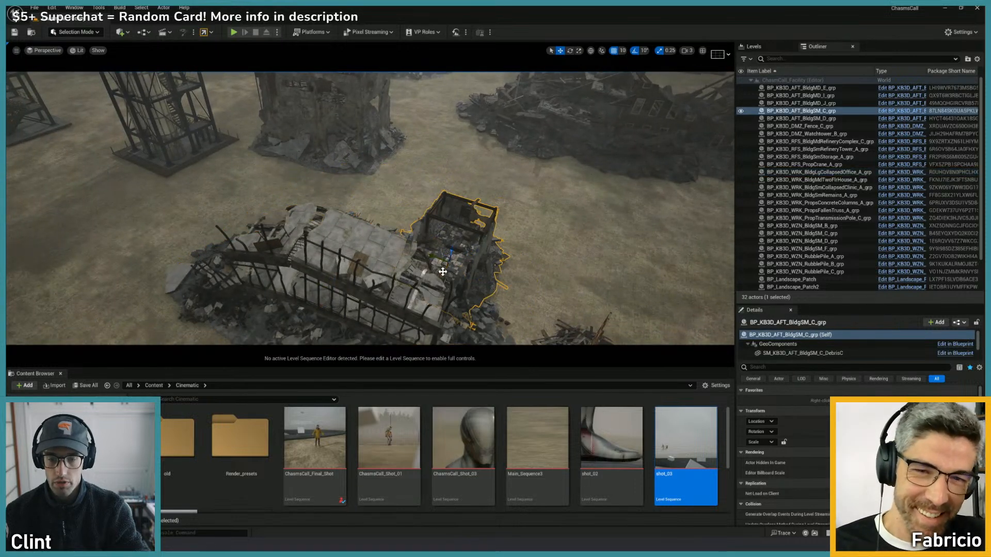
right_click_drag(440, 294, 429, 221)
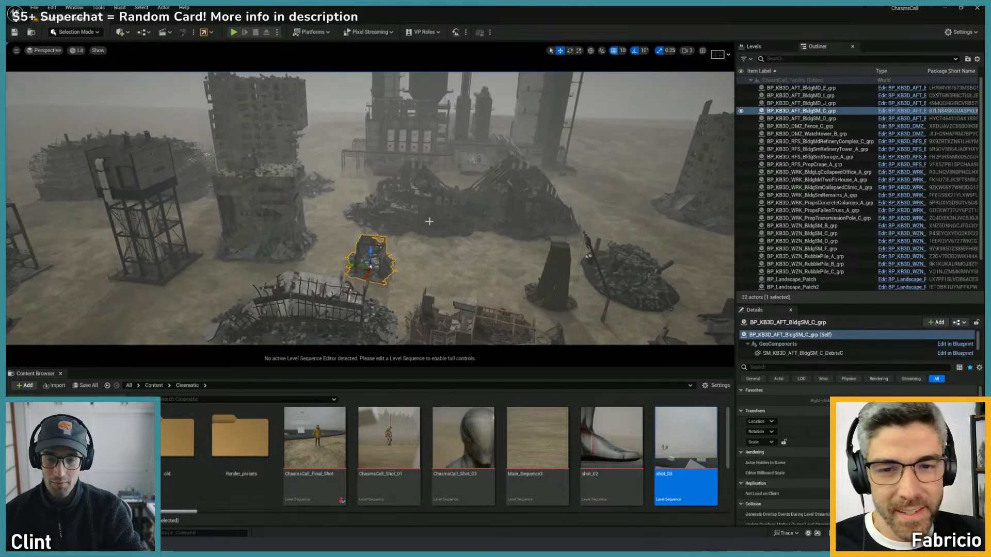
left_click(430, 222)
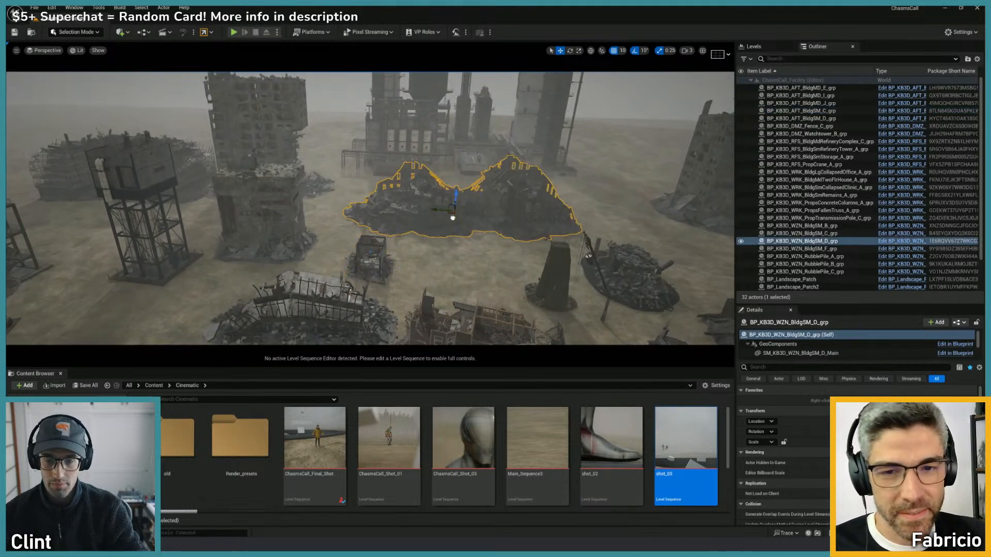
left_click_drag(453, 218, 447, 294)
right_click_drag(447, 294, 382, 289)
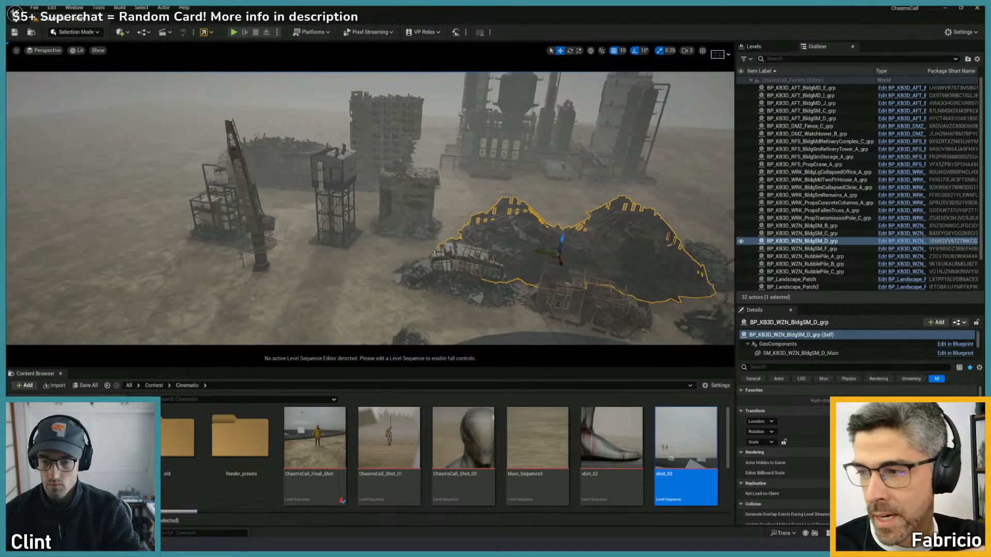
- Move the small ruined block near the water tower out to the open ground beyond the crane
scroll(421, 226, "down", 2)
left_click(422, 226)
left_click_drag(395, 229, 149, 170)
- Push the refinery complex and the tall ruined building BldgMD_I into the far background
left_click(517, 163)
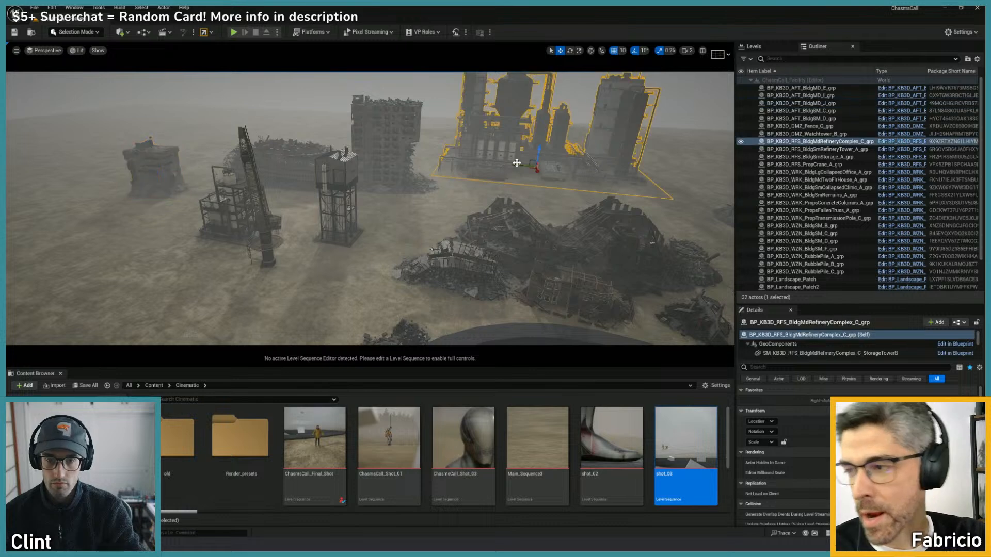
right_click_drag(517, 163, 453, 165)
left_click_drag(453, 164, 283, 108)
left_click(313, 172)
right_click_drag(313, 172, 356, 191)
left_click_drag(347, 225, 541, 120)
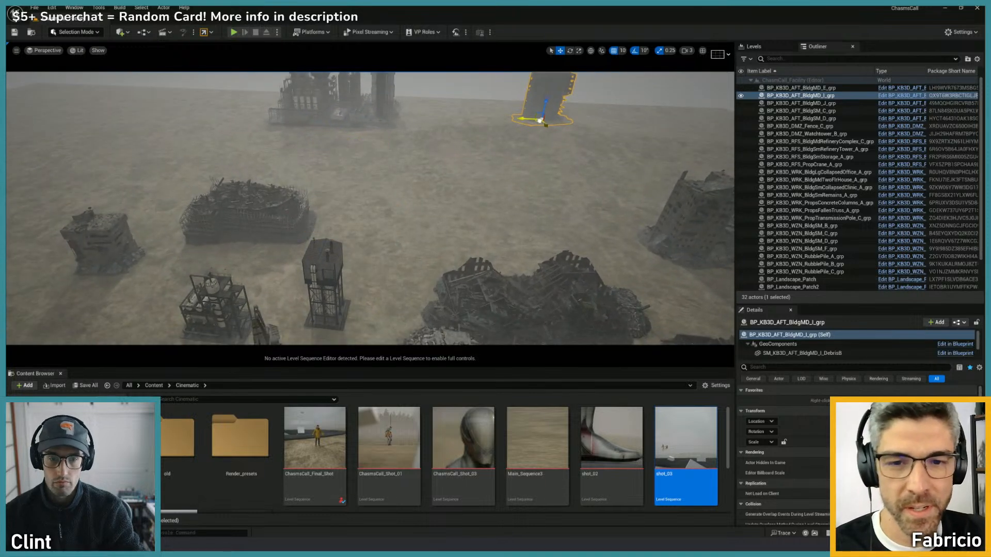
- Move the BldgMD_E ruin into the far background near BldgMD_I and select the large BldgSM_D ruin
left_click(704, 241)
key("f")
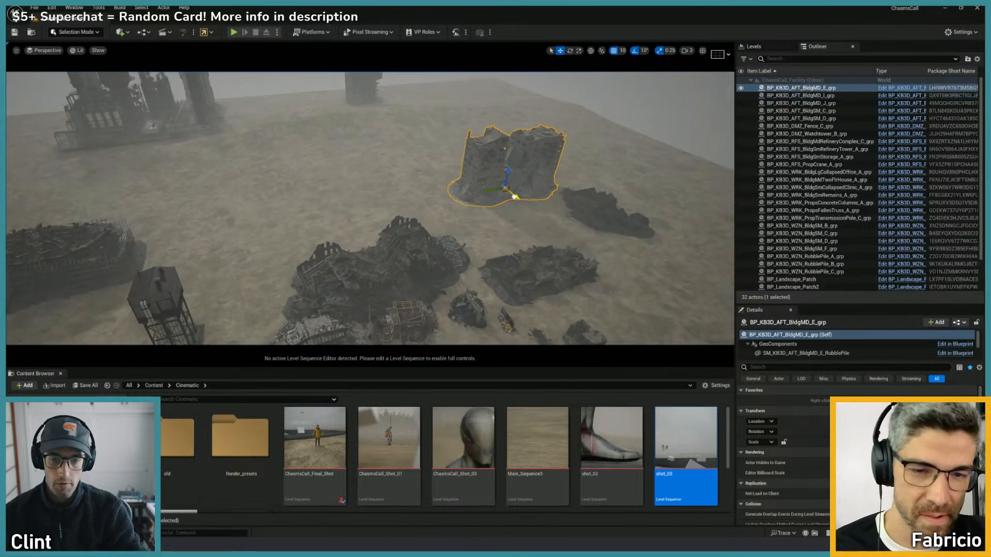
left_click_drag(515, 197, 417, 96)
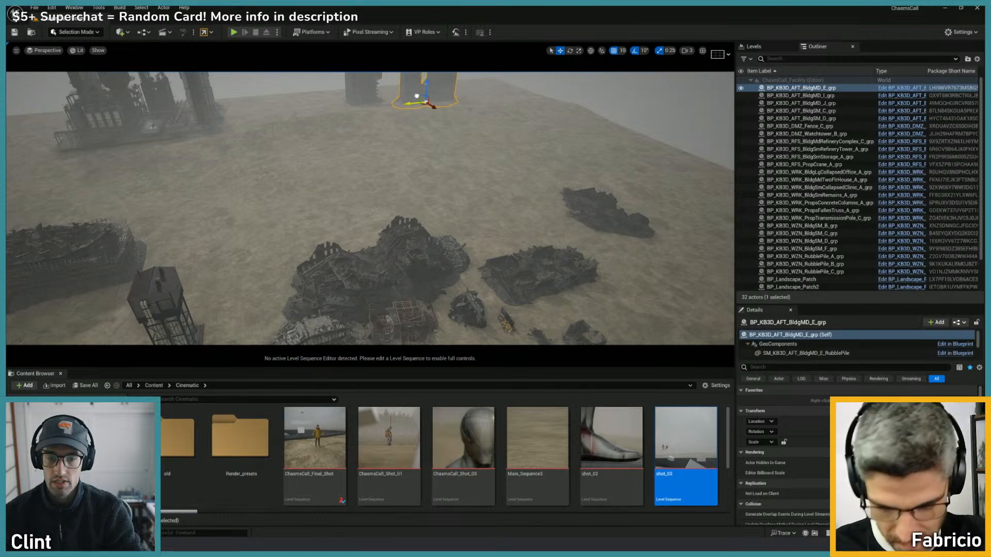
right_click_drag(416, 96, 351, 118)
left_click(545, 234)
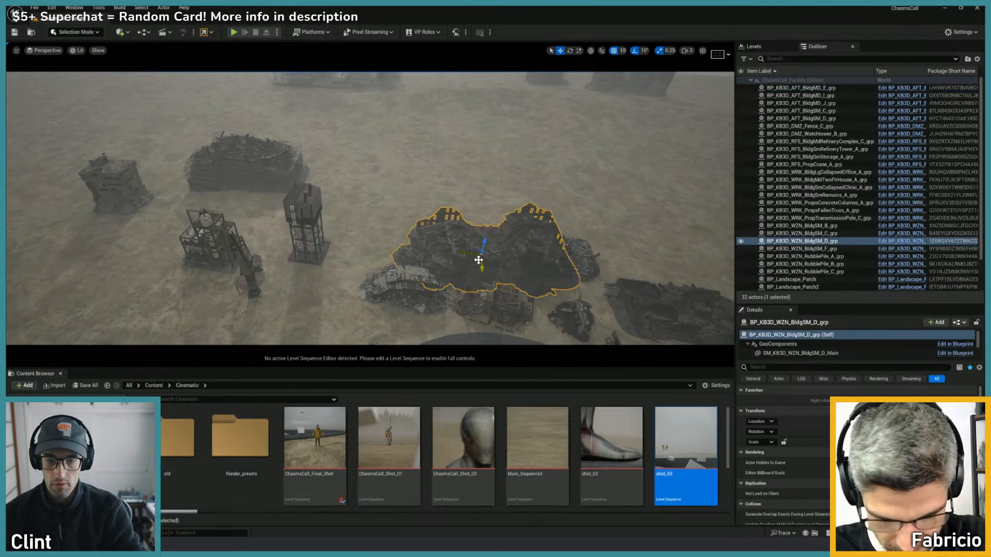
- Push the large BldgSM_D ruin back into the midground and shift the BldgSM_F ruin closer to it
left_click_drag(479, 260, 570, 169)
left_click(259, 177)
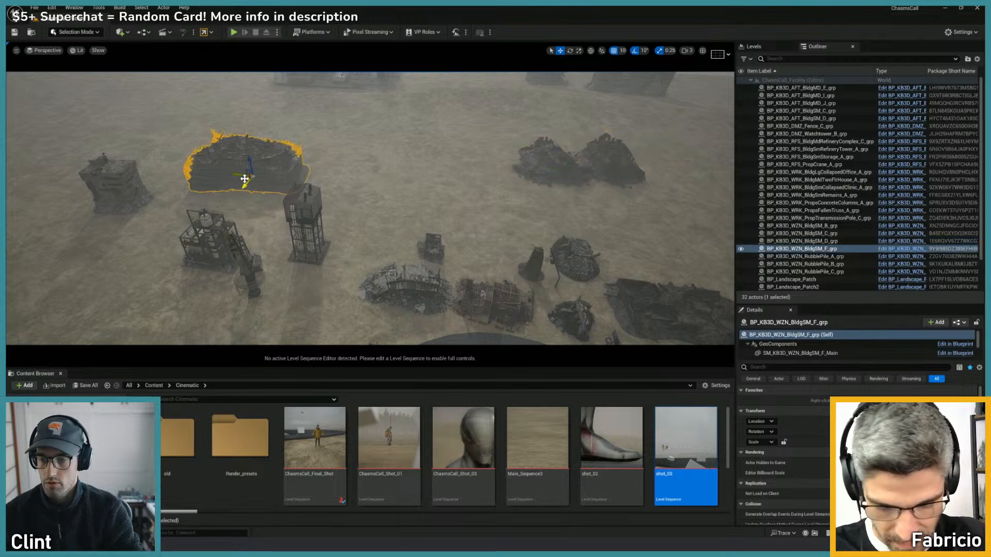
left_click_drag(243, 166, 403, 157)
- Move the isolated BldgMD_J ruin in beside the crane, behind the refinery storage structure
left_click(111, 187)
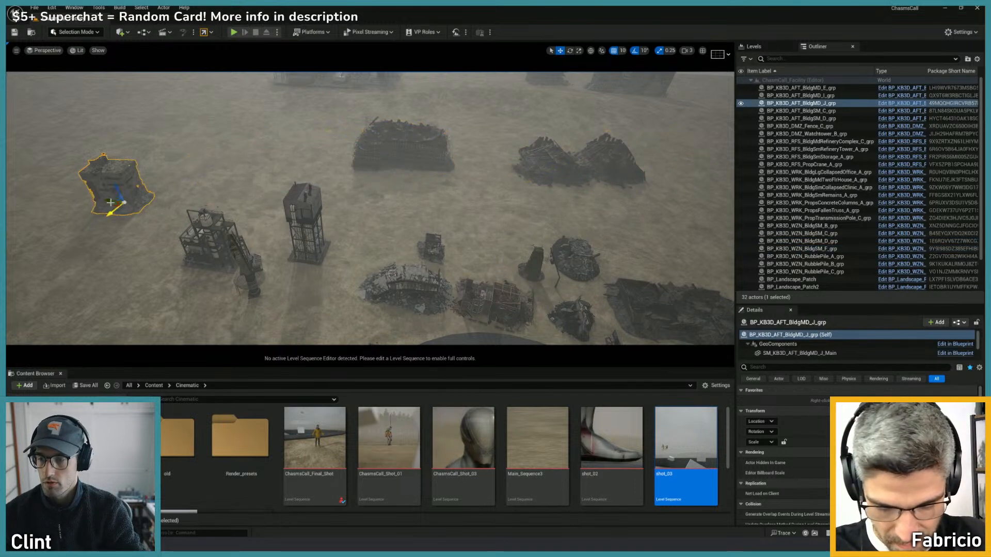
left_click_drag(113, 209, 223, 216)
key("s")
right_click_drag(223, 215, 223, 173)
right_click_drag(328, 211, 325, 211)
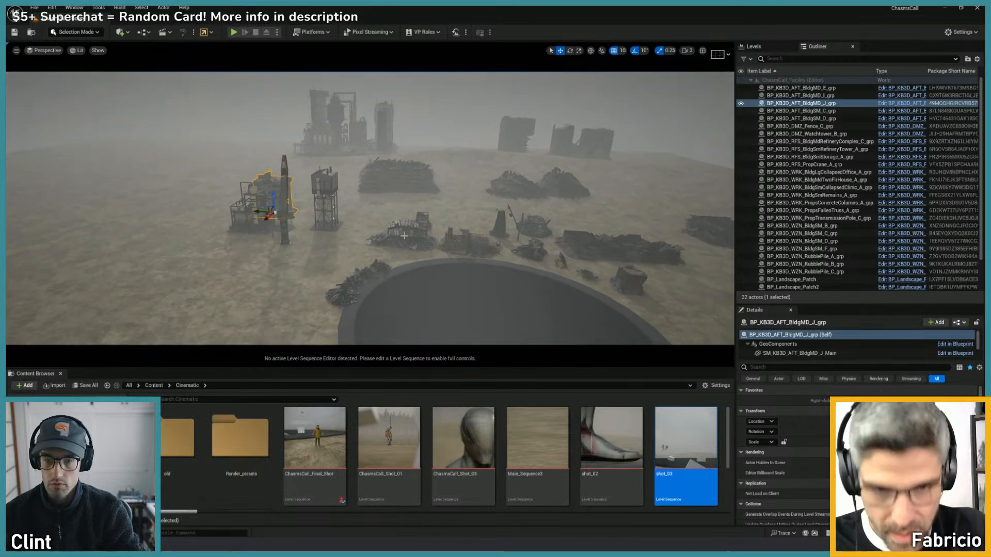
- Examine the layering of the ruins from a low viewpoint across the chasm
key("d")
right_click_drag(404, 235, 421, 196)
key("s")
key("q")
key("w")
key("q")
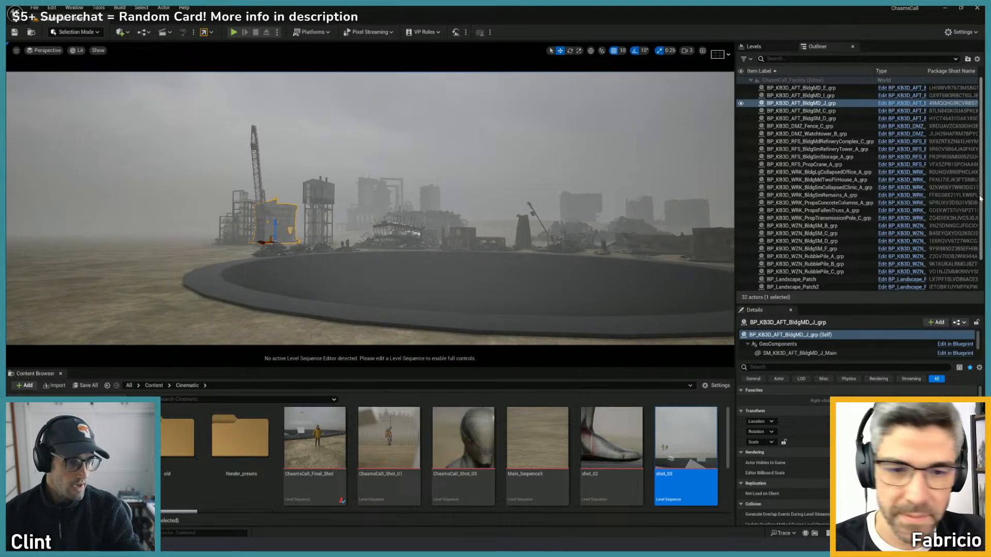
left_click_drag(981, 198, 981, 142)
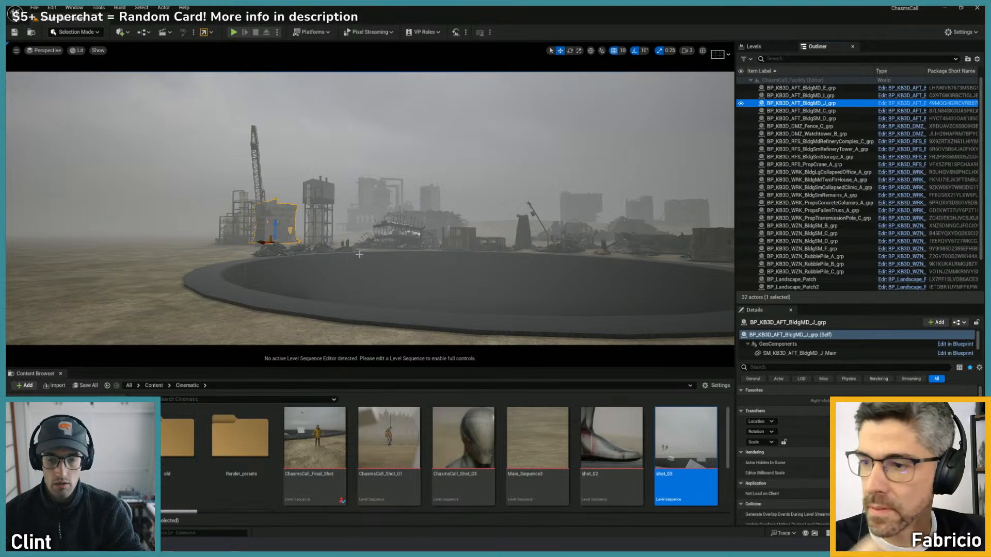
right_click_drag(361, 299, 393, 317)
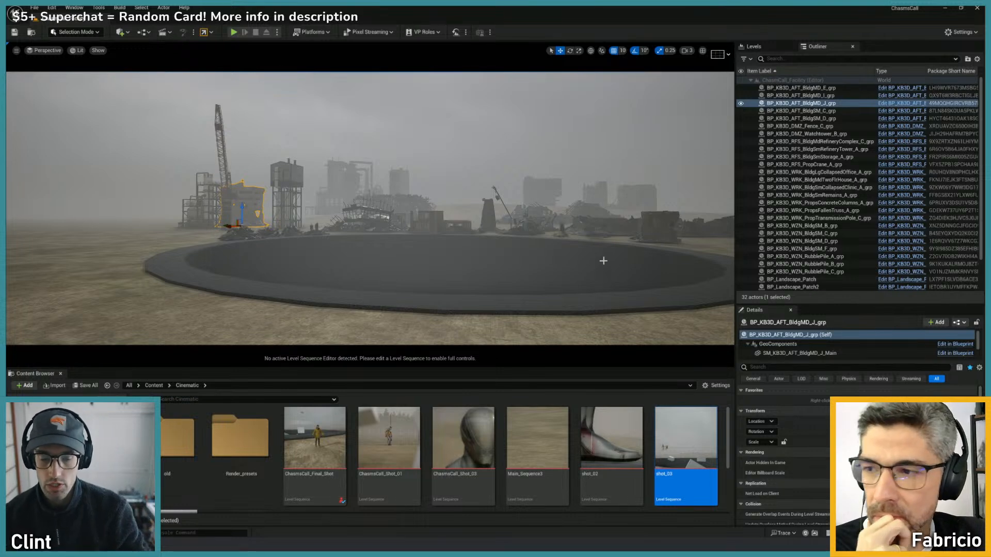
- Move the two-floor house off the chasm rim, back and sideways into the open midground
right_click_drag(491, 259, 534, 296)
key("w")
key("e")
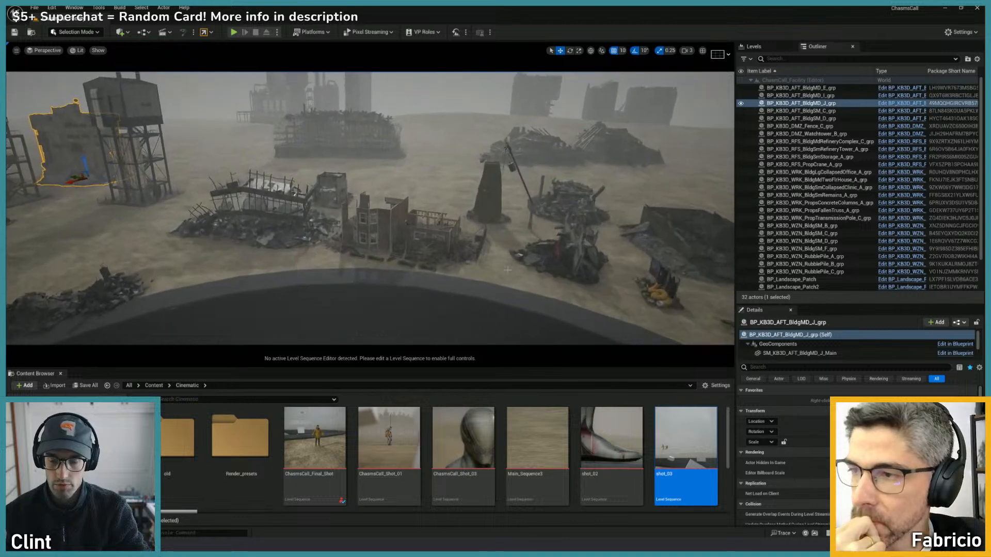
left_click(460, 251)
key("w")
right_click_drag(460, 251, 404, 289)
key("e")
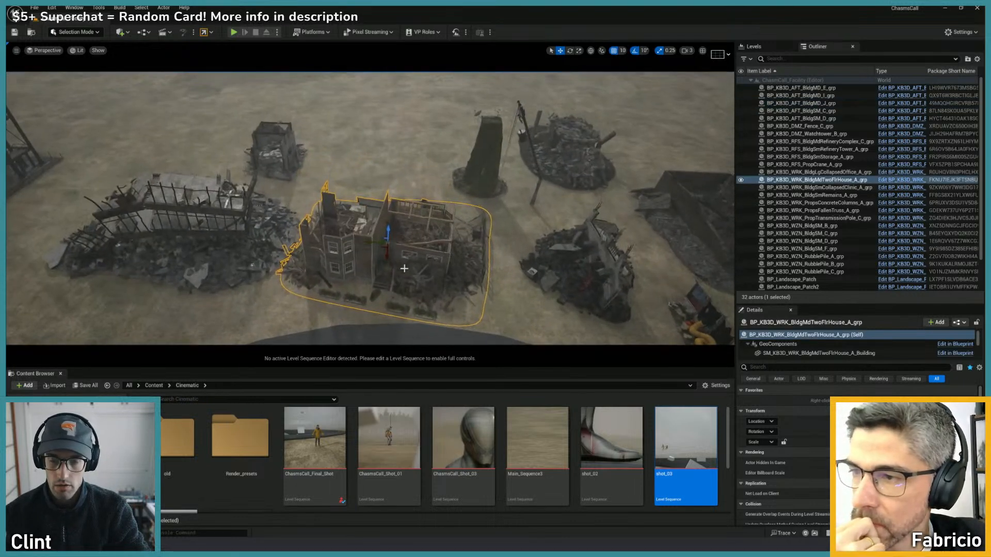
left_click_drag(387, 257, 407, 82)
right_click_drag(408, 82, 408, 42)
key("w")
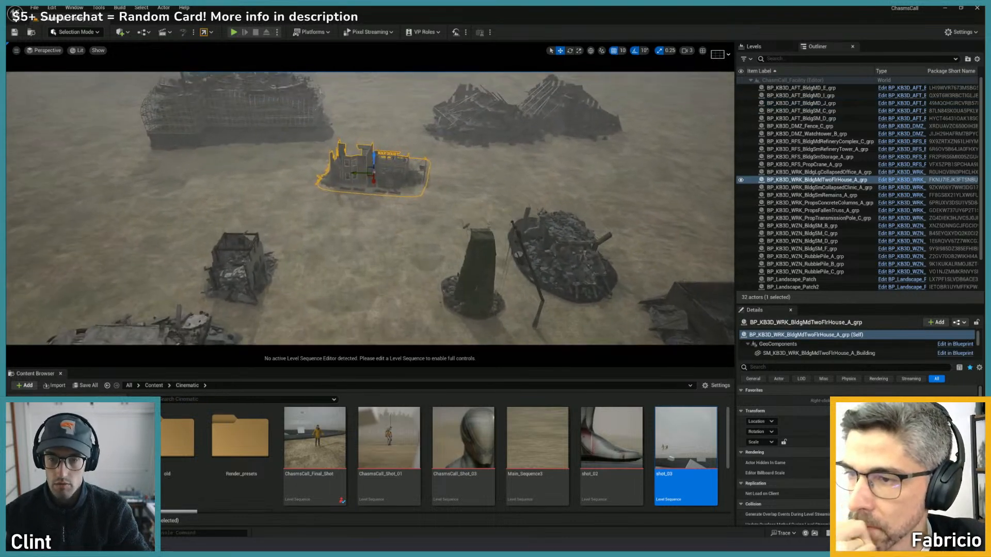
left_click_drag(360, 172, 641, 176)
- Move the ruined Watchtower_B over beside the relocated two-floor house
right_click_drag(493, 251, 420, 235)
left_click(420, 235)
key("e")
left_click_drag(420, 236, 689, 206)
key("r")
key("w")
right_click_drag(689, 205, 733, 199)
mouse_move(532, 177)
right_mouse_down()
mouse_move(555, 192)
mouse_move(537, 155)
mouse_move(532, 176)
right_mouse_up()
key("e")
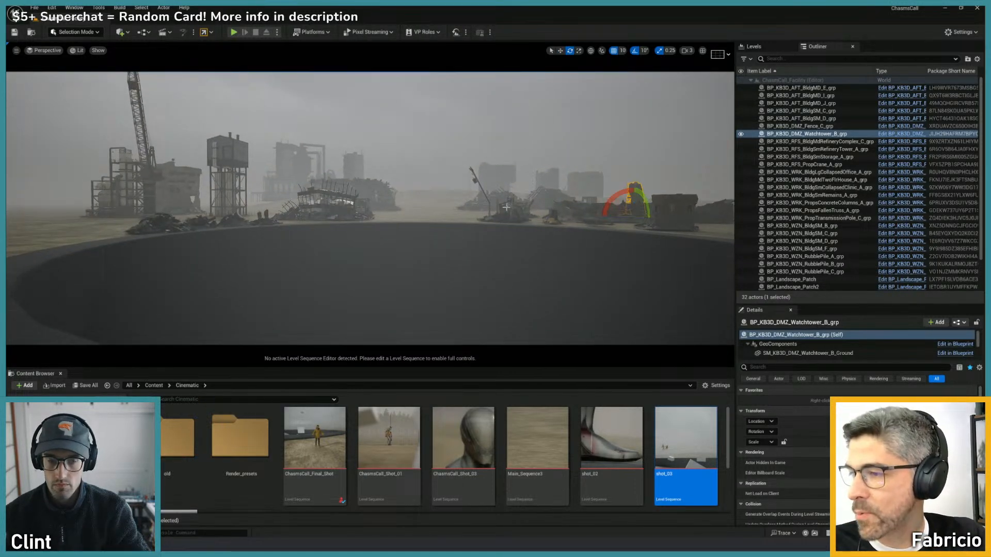
- Shift the BldgSM_C ruin outward to extend the distant rubble ridge and place the BldgSM_F ruin behind that ridge
right_click_drag(506, 207, 496, 223)
left_click(495, 226)
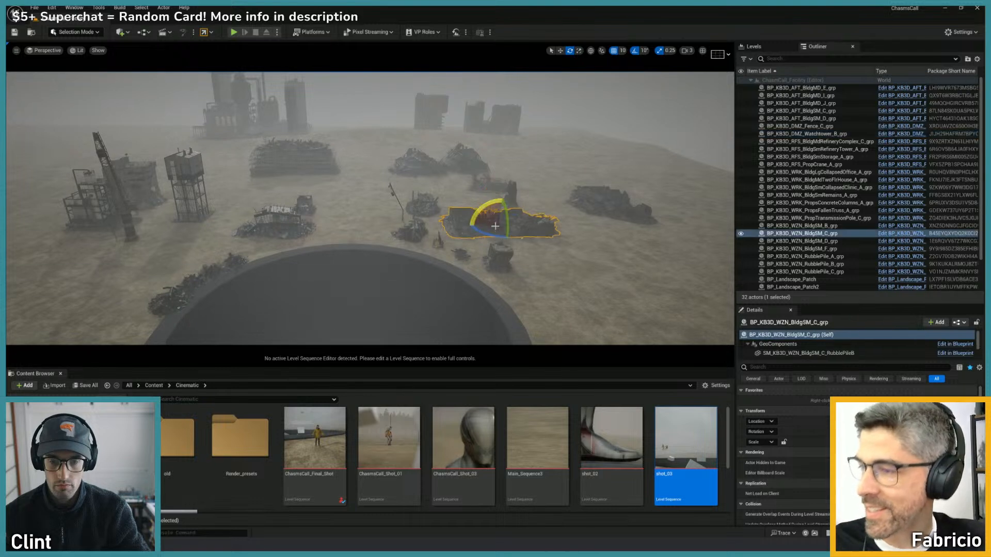
key("w")
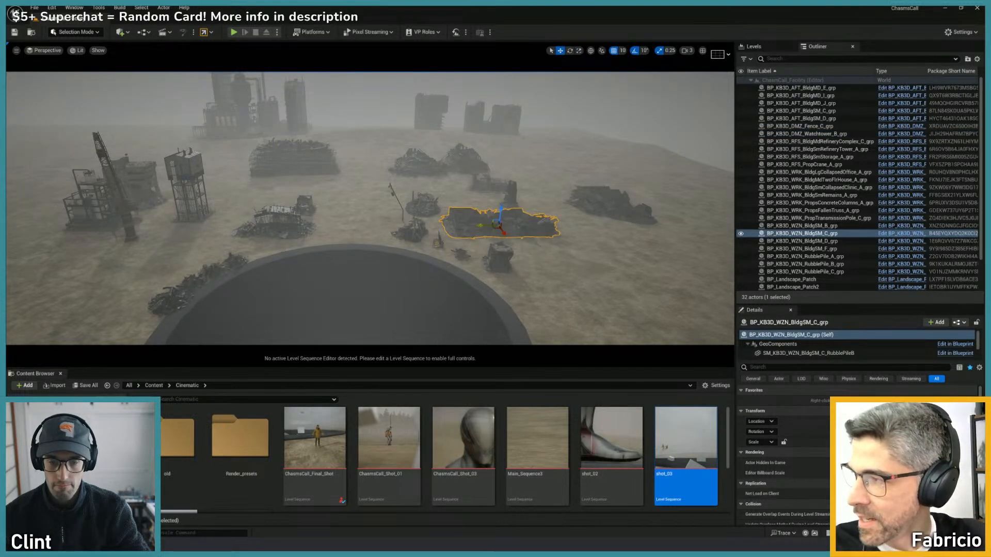
left_click_drag(495, 227, 687, 222)
left_click(282, 169)
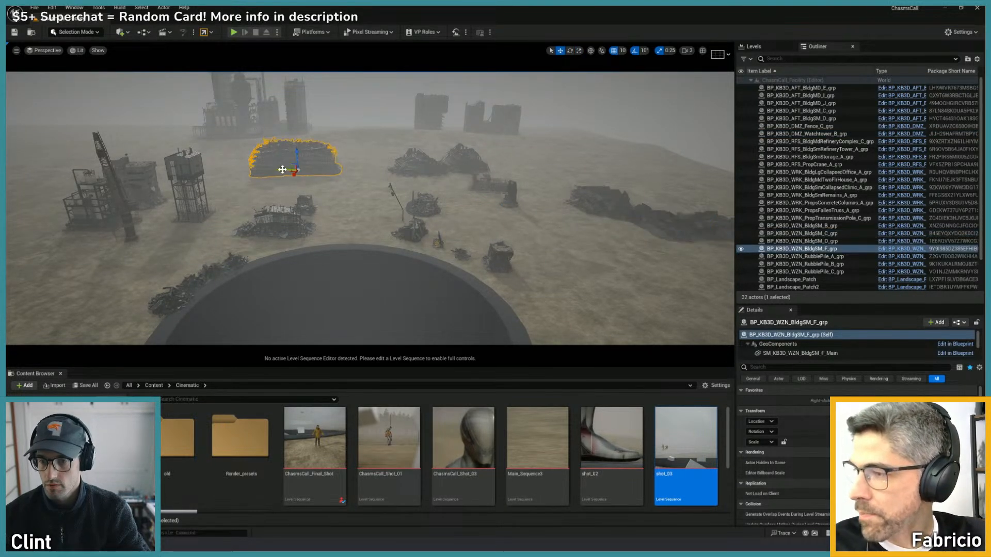
left_click_drag(282, 169, 591, 167)
- Move the refinery water tower to the outer side of the refinery storage structure, away from the crane
left_click(192, 203)
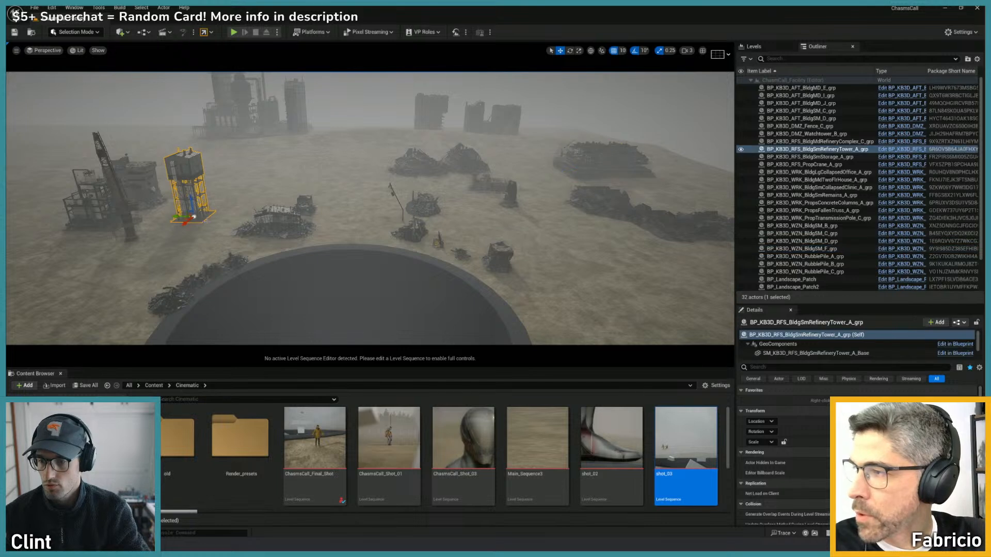
left_click_drag(179, 216, 29, 217)
right_click_drag(107, 216, 24, 203)
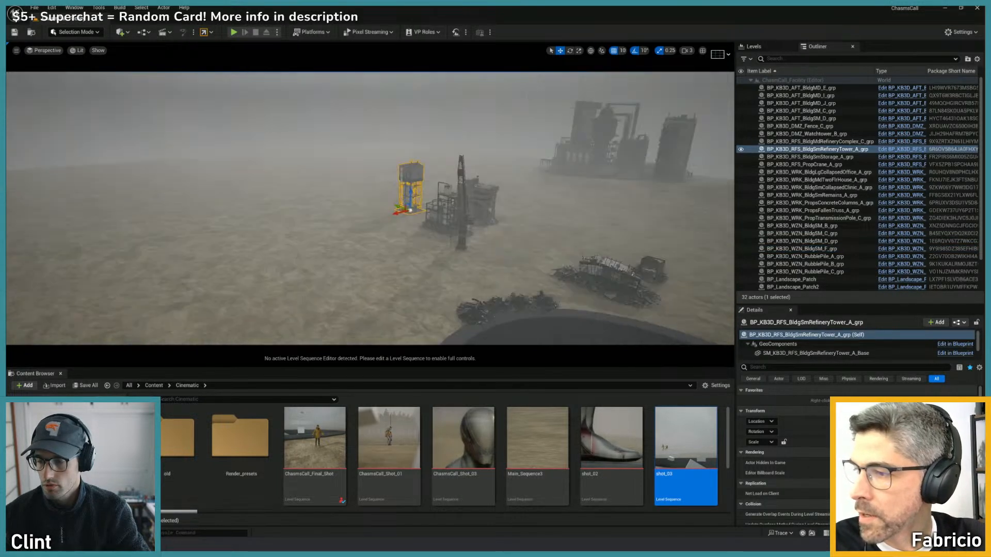
right_click_drag(155, 205, 268, 205)
key("w")
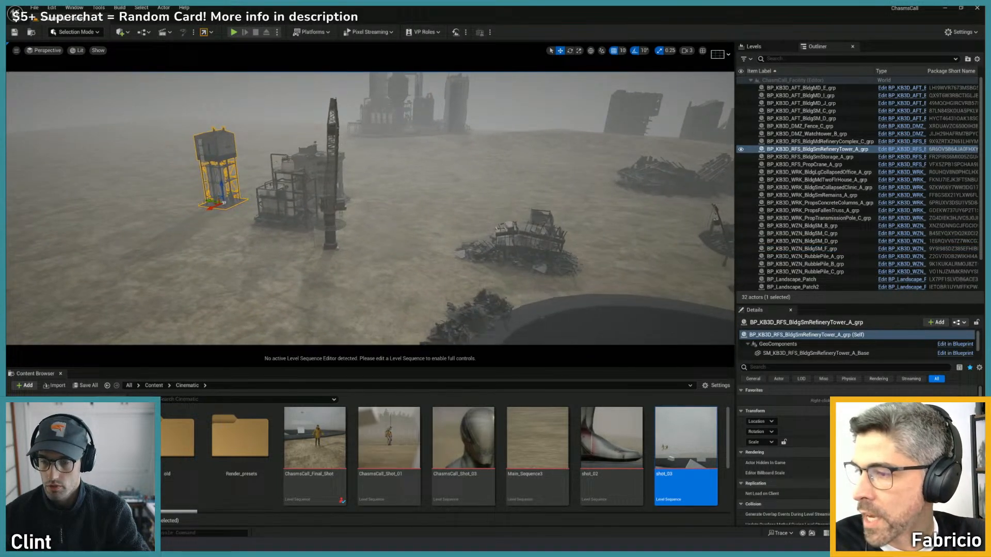
- Place the refinery storage structure on the outer side of the water tower and nudge the BldgMD_J ruin back between tower and crane
left_click(269, 206)
left_click_drag(272, 218, 140, 201)
left_click(312, 188)
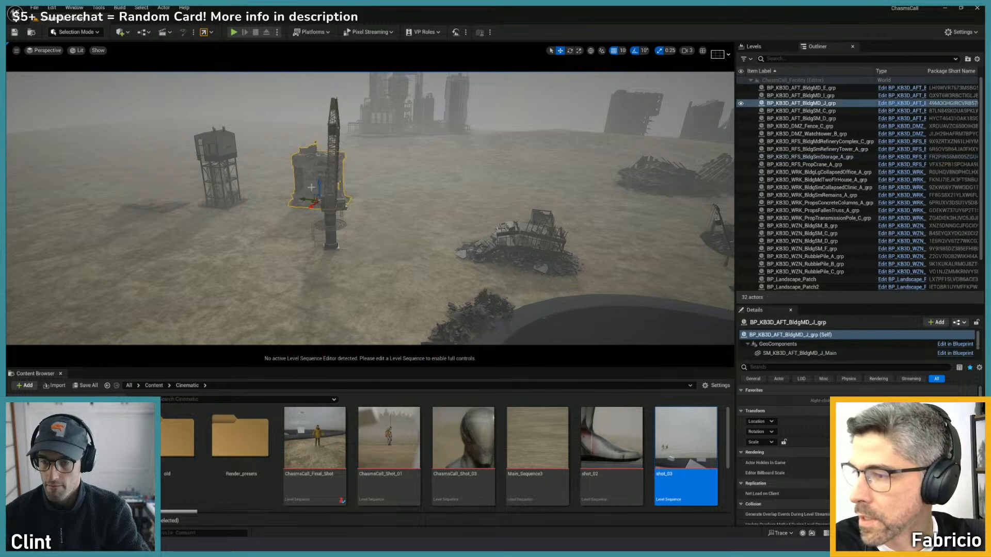
mouse_move(311, 188)
left_mouse_down()
mouse_move(263, 189)
mouse_move(261, 199)
mouse_move(295, 183)
left_mouse_up()
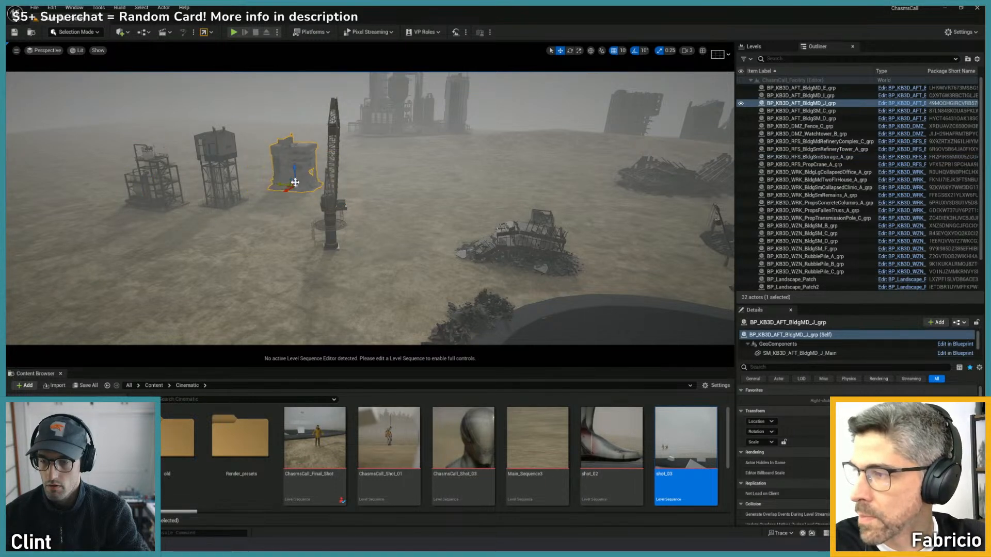
- Pilot the CineCameraActor to frame the shot through its lens
right_click_drag(295, 182, 356, 160)
key("s")
scroll(818, 147, "down", 2)
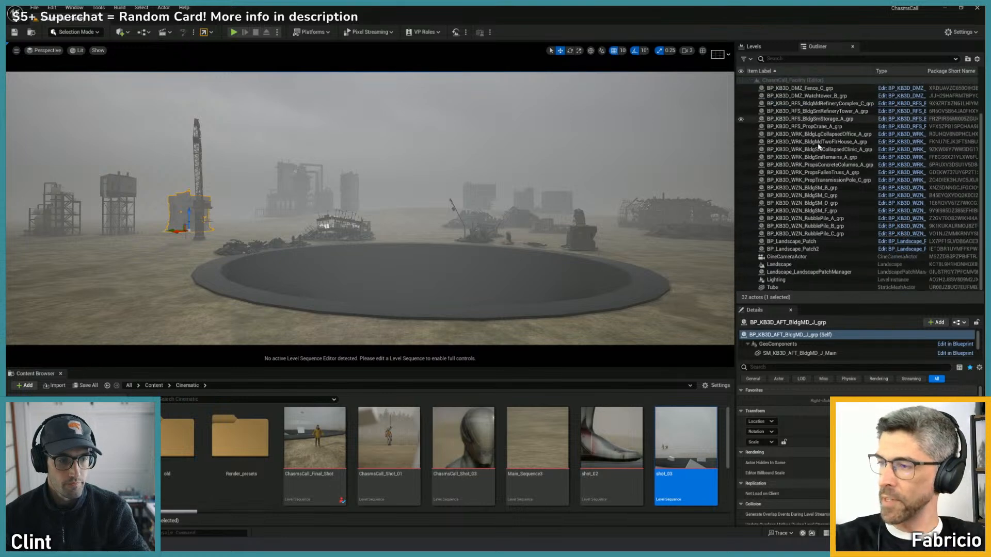
right_click(786, 257)
mouse_move(820, 306)
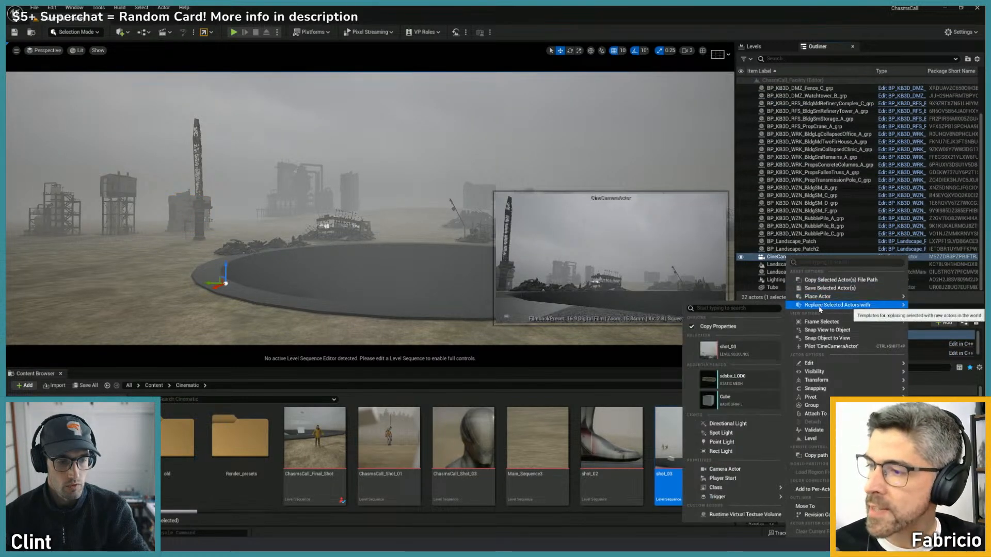
left_click(831, 346)
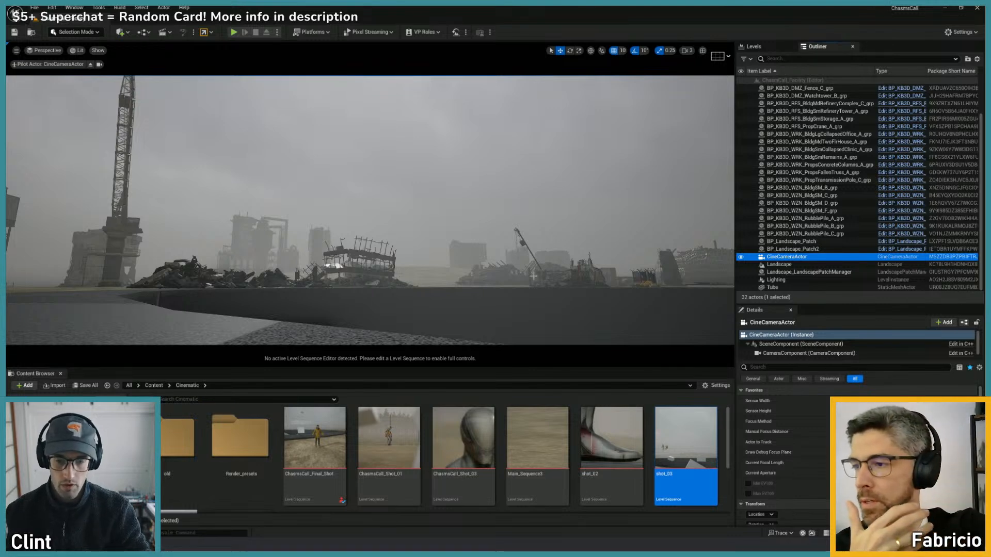
- Raise and pull back the piloted CineCameraActor until the chasm opening and the layered ruins fill the frame
right_click_drag(370, 210, 370, 245)
key("e")
key("s")
key("q")
key("w")
key("e")
key("s")
key("q")
key("d")
key("e")
right_click_drag(468, 274, 454, 274)
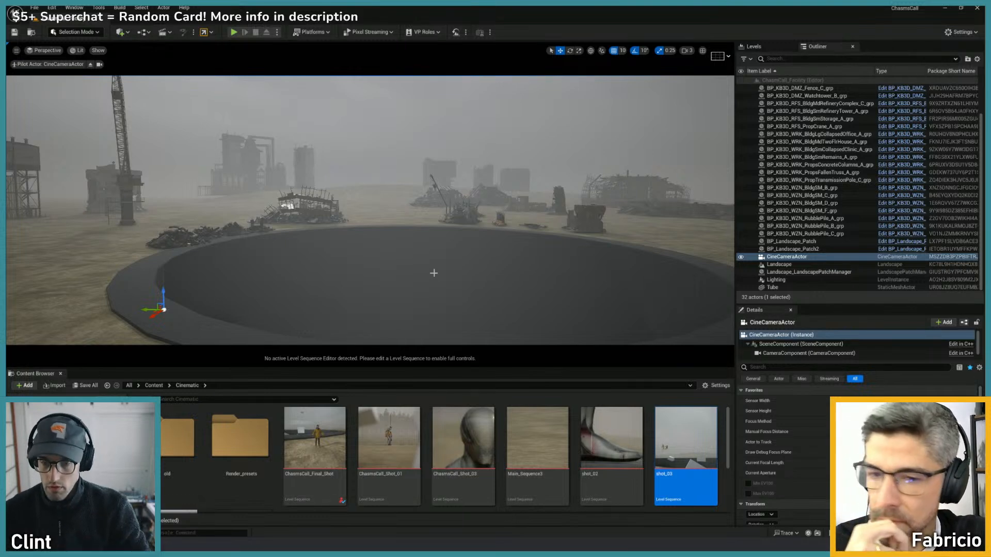
right_click_drag(433, 273, 442, 269)
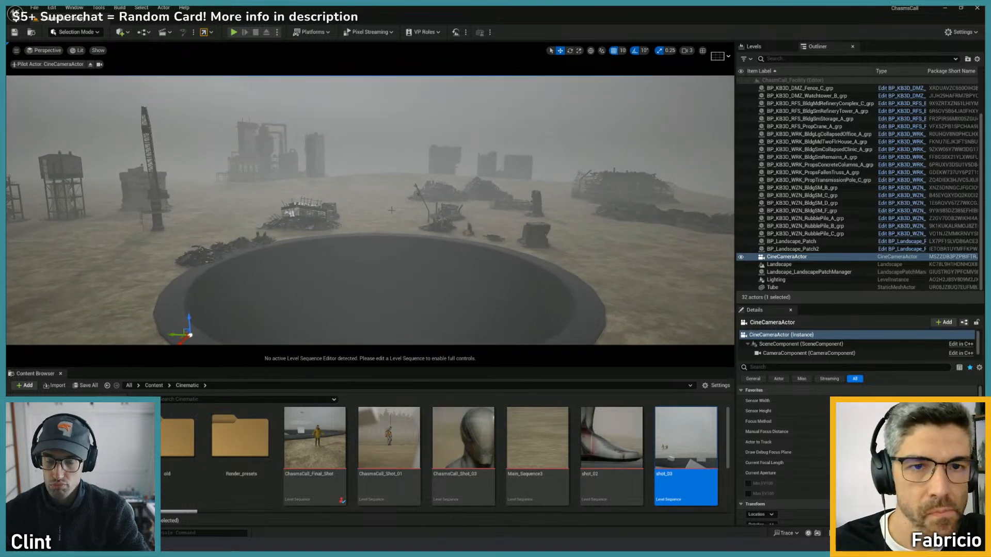
right_click_drag(399, 217, 399, 218)
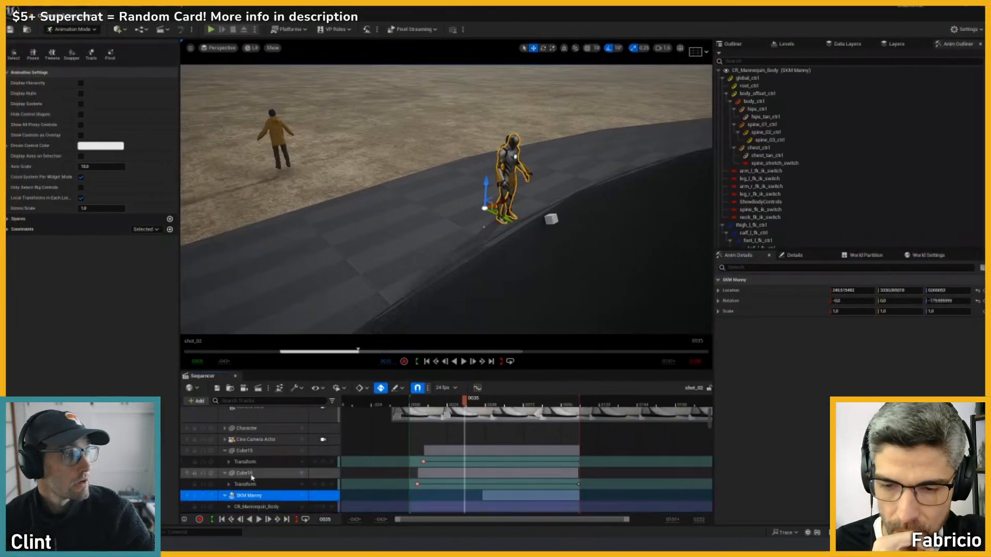
- Collapse the CR_Mannequin_Body control tracks in the shot_02 sequence and clear the SKM Manny selection
left_click(229, 445)
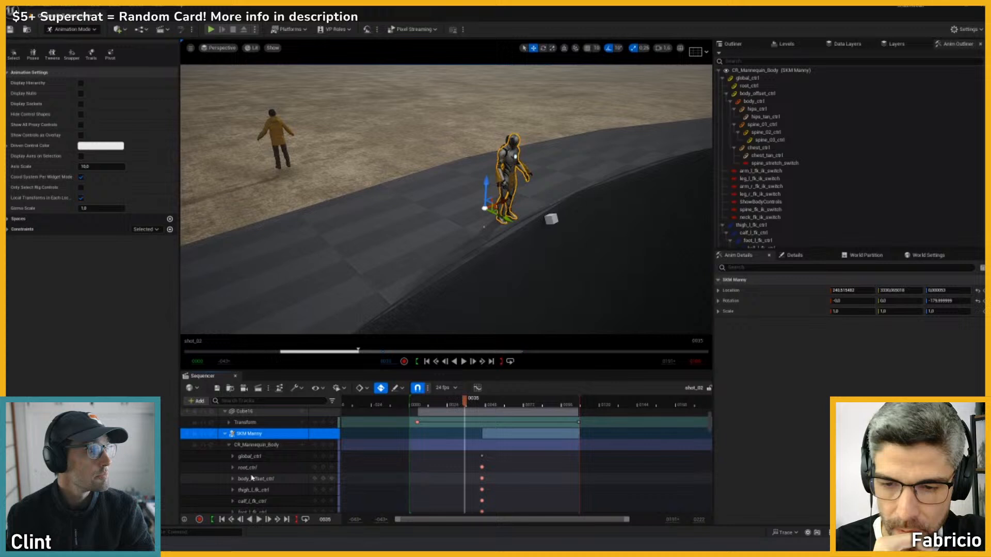
left_click(232, 449)
left_click(494, 249)
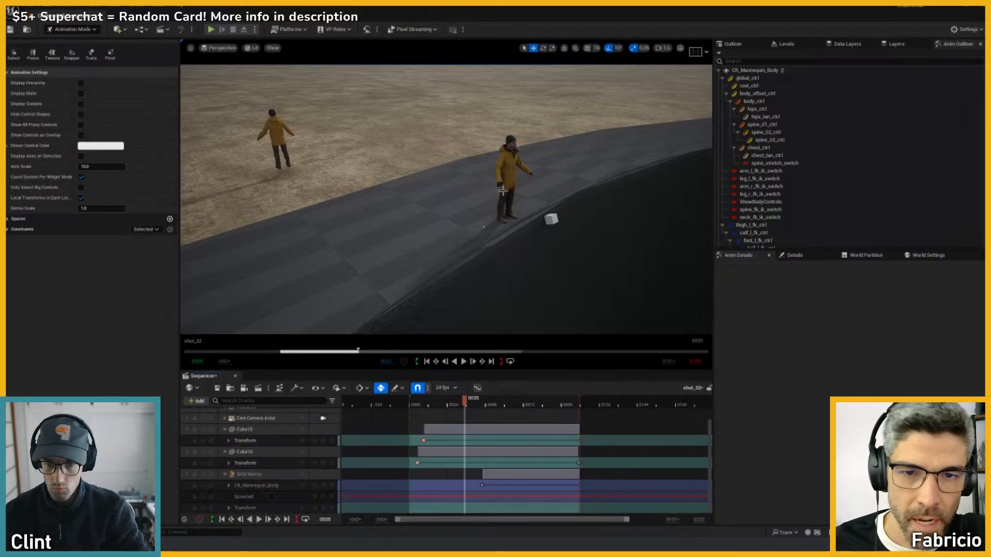
- View shot_02 through its cine camera and raise the character slightly so the boot's sole clears the rim surface
key("shift+c")
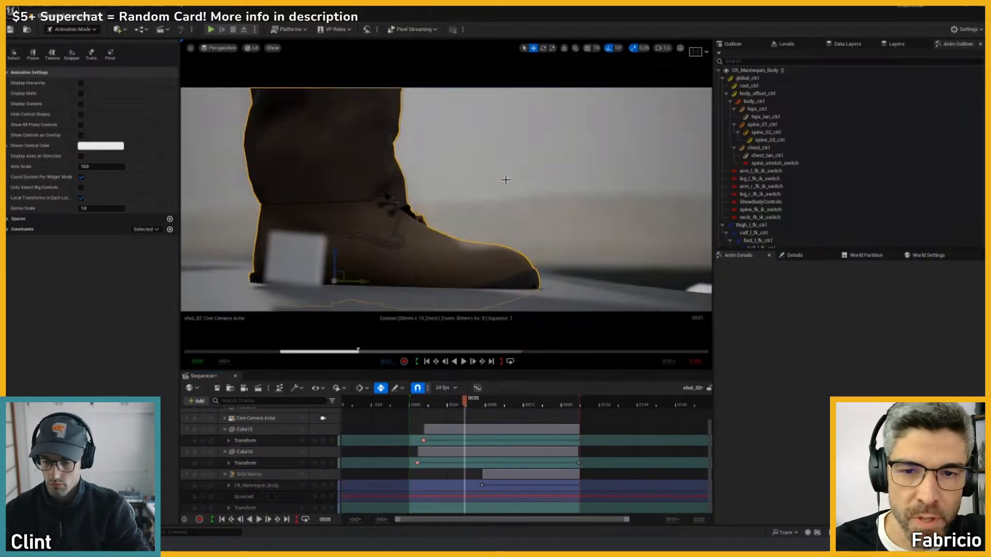
left_click_drag(342, 272, 350, 252)
left_click(439, 225)
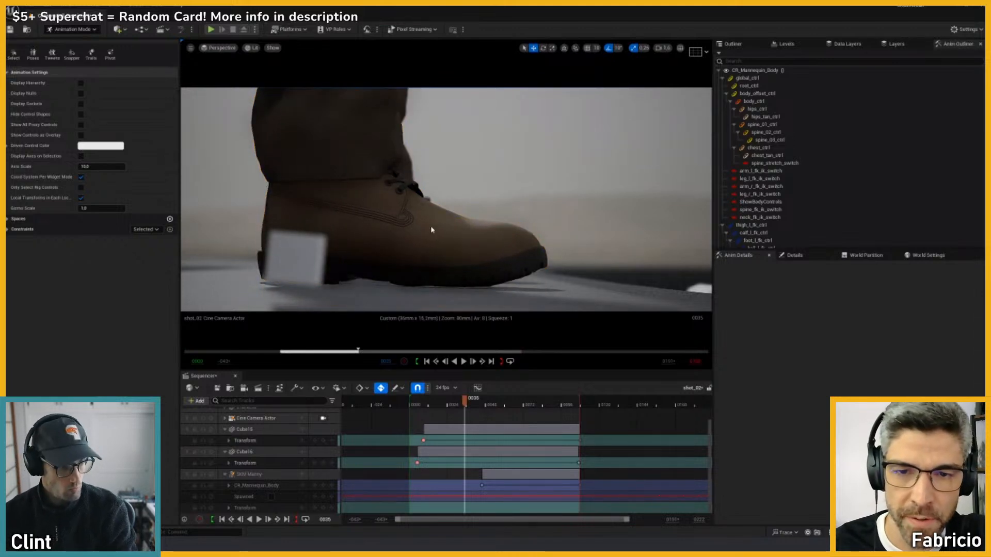
- Leave the shot camera view to see the whole character in perspective, and collapse the Cube15 track in the sequence
key("g")
key("shift+c")
key("w")
right_click_drag(515, 201, 516, 200)
scroll(516, 200, "down", 1)
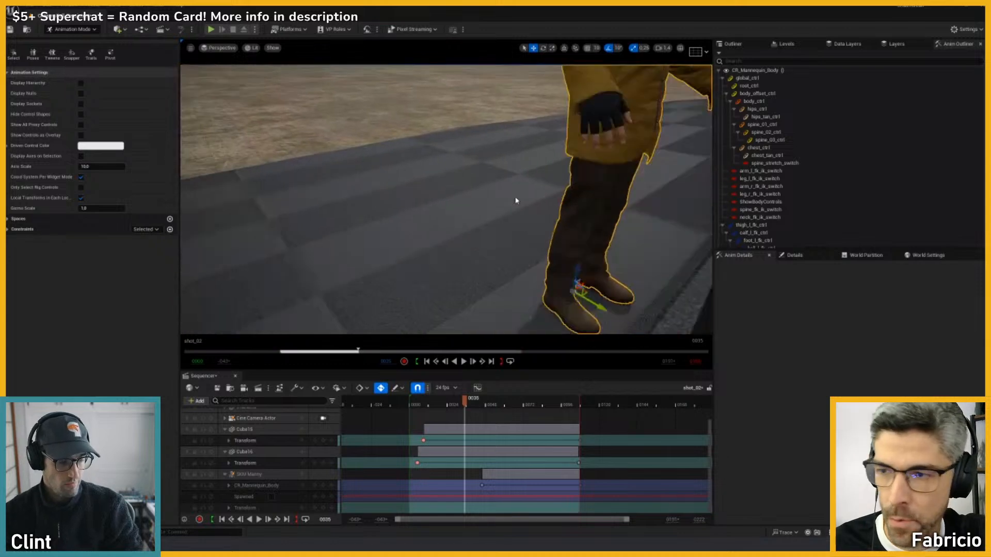
scroll(516, 201, "down", 3)
scroll(313, 442, "up", 3)
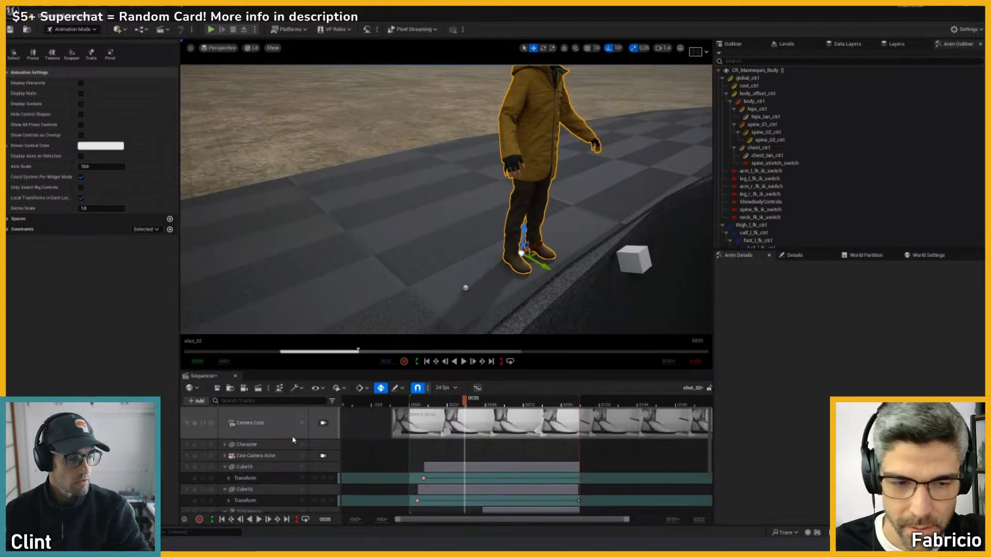
left_click(225, 468)
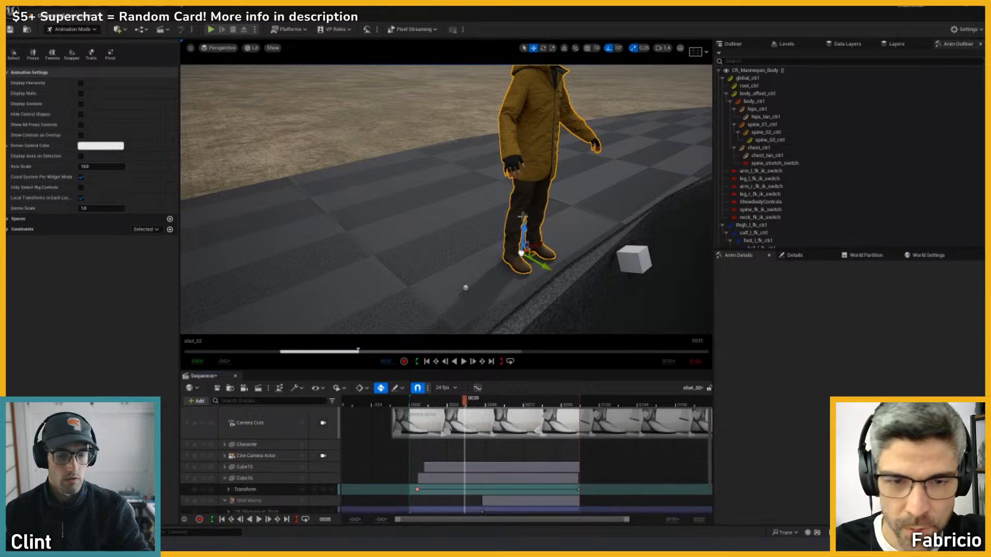
- Check the CR_Mannequin_Body controls of SKM Manny, and collapse the Cube16 and SKM Manny tracks
scroll(247, 482, "down", 2)
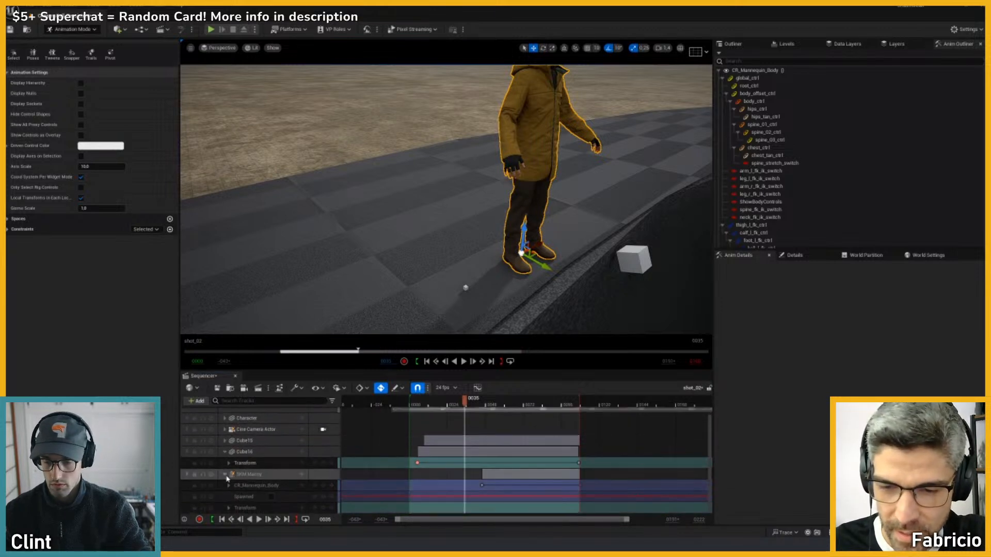
left_click(230, 487)
scroll(243, 477, "down", 2)
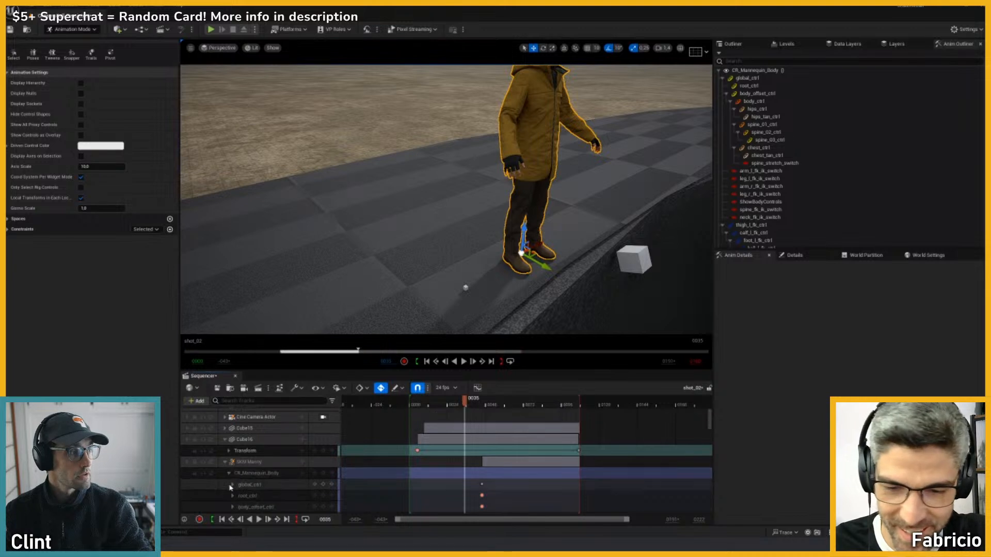
left_click(237, 463)
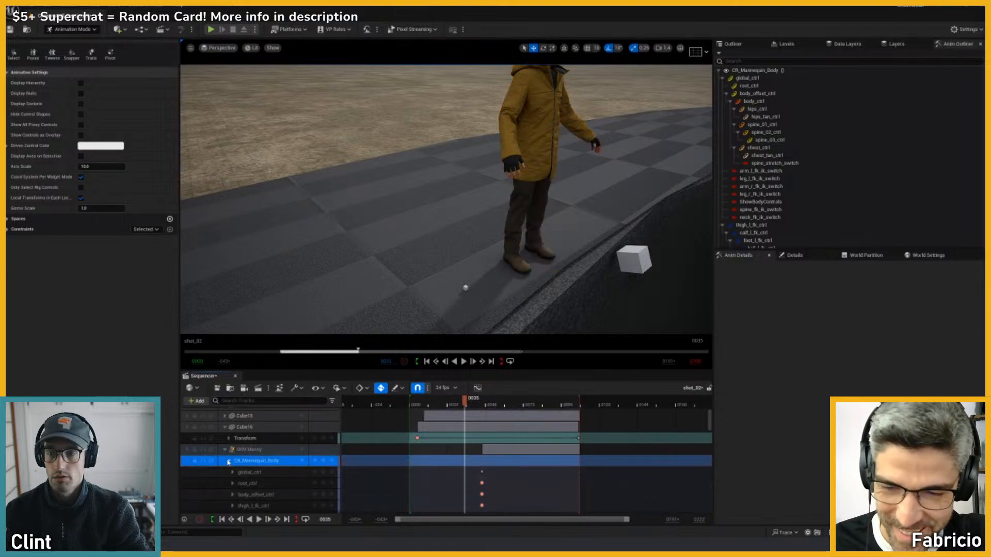
left_click(228, 461)
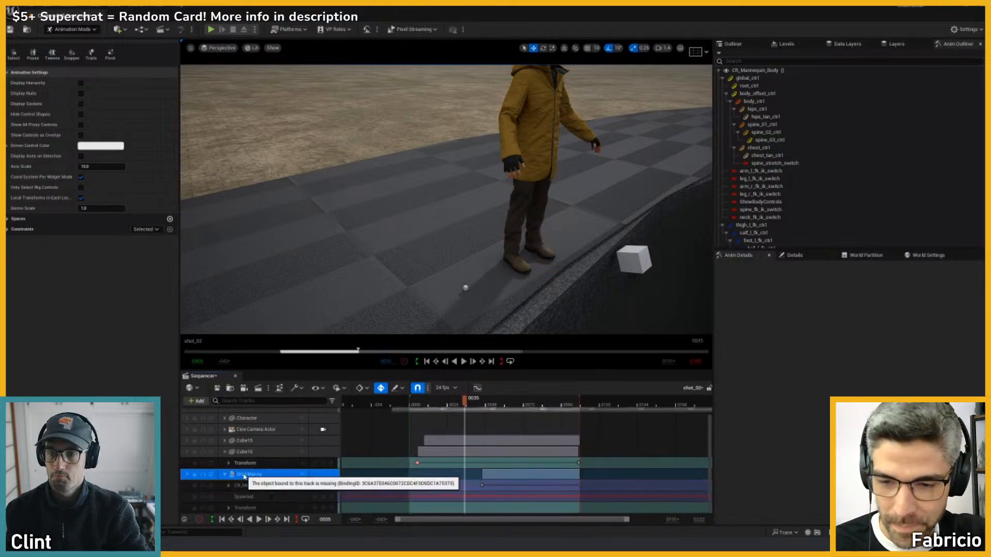
left_click(526, 194)
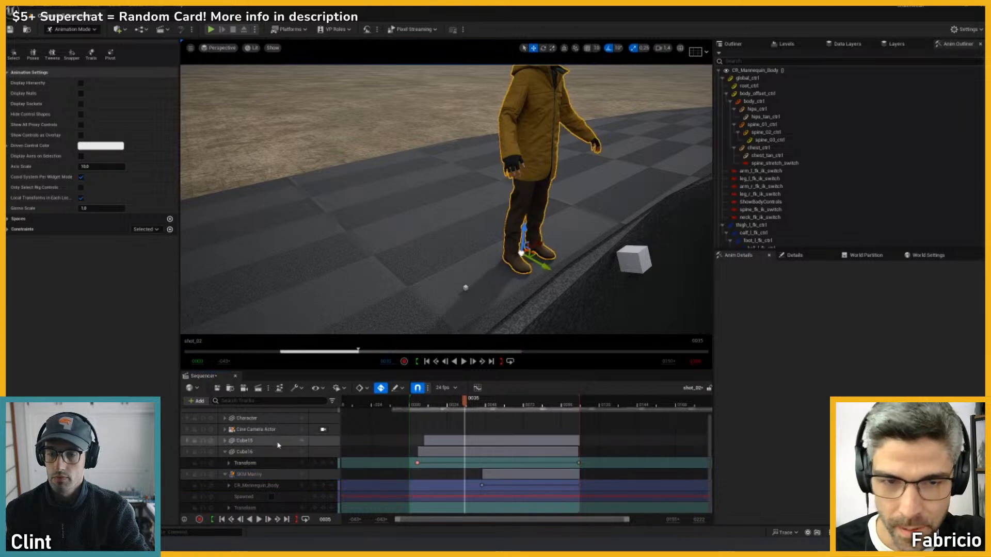
scroll(233, 442, "up", 2)
left_click(224, 478)
left_click(225, 490)
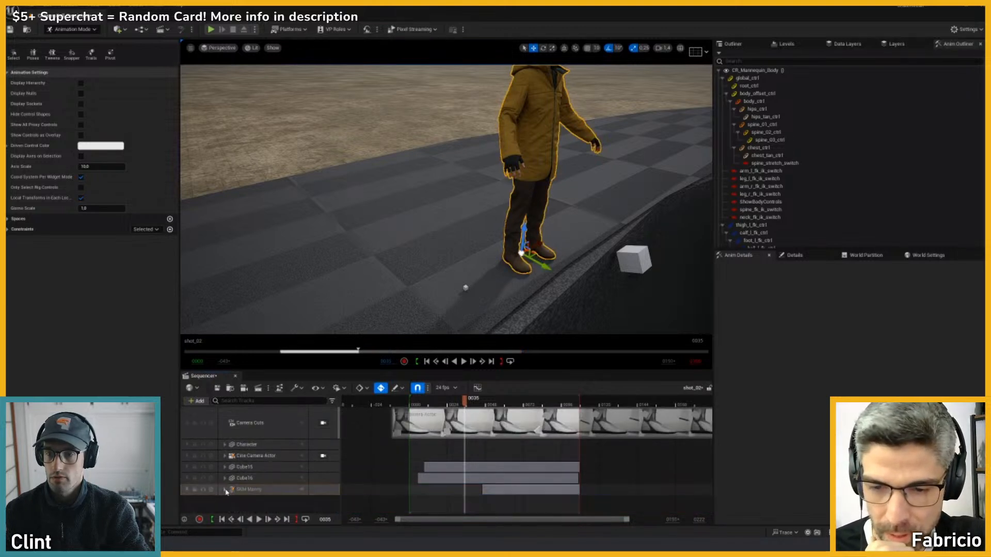
- Add the BP_Carl_Final2 actor to the shot_02 sequence and convert it to a spawnable
left_click(761, 47)
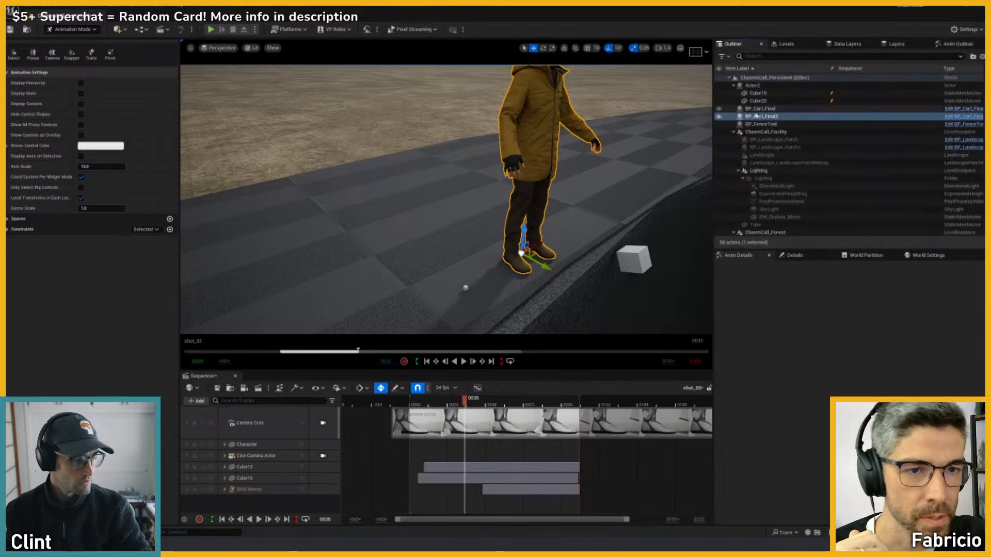
left_click_drag(757, 119, 258, 422)
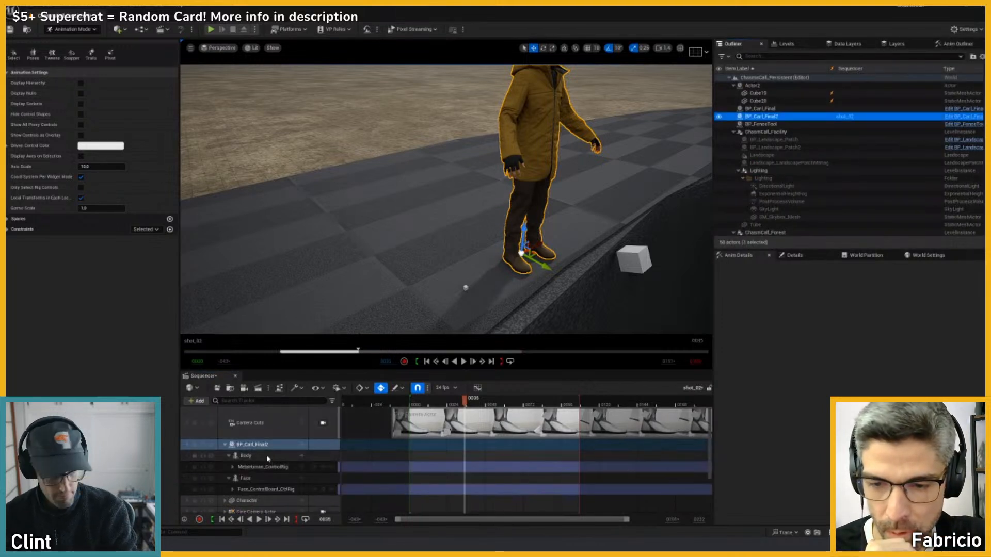
right_click(254, 444)
left_click(303, 245)
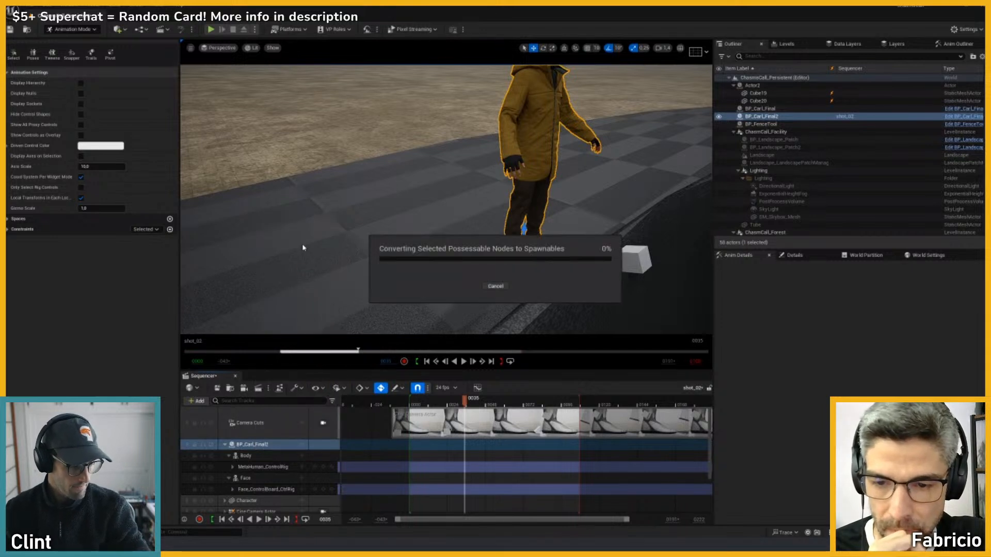
- Replace the MetaHuman_ControlRig track on BP_Carl_Final2's Body with the start_levitate_2_ok_ue5_Anim_retarget animation
left_click(259, 467)
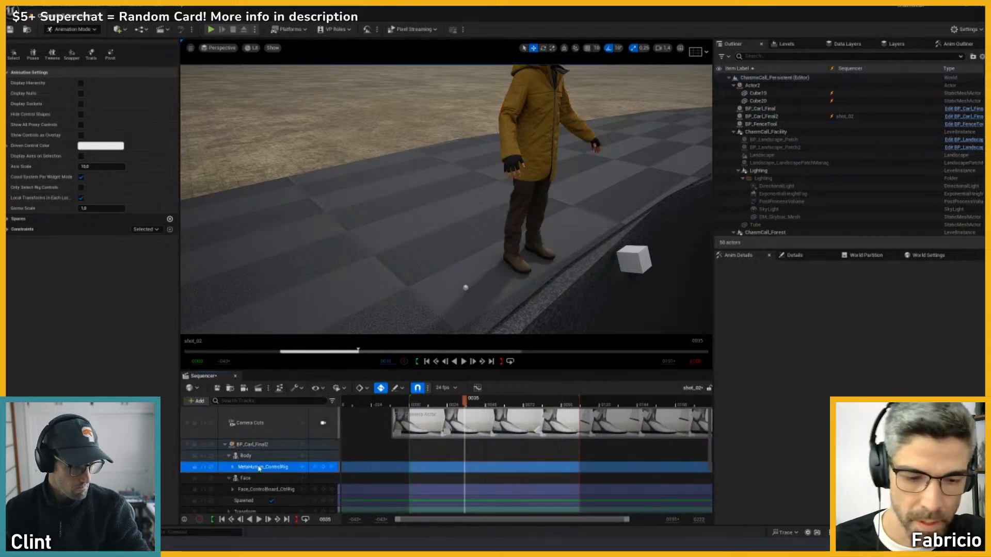
key("Delete")
left_click(292, 458)
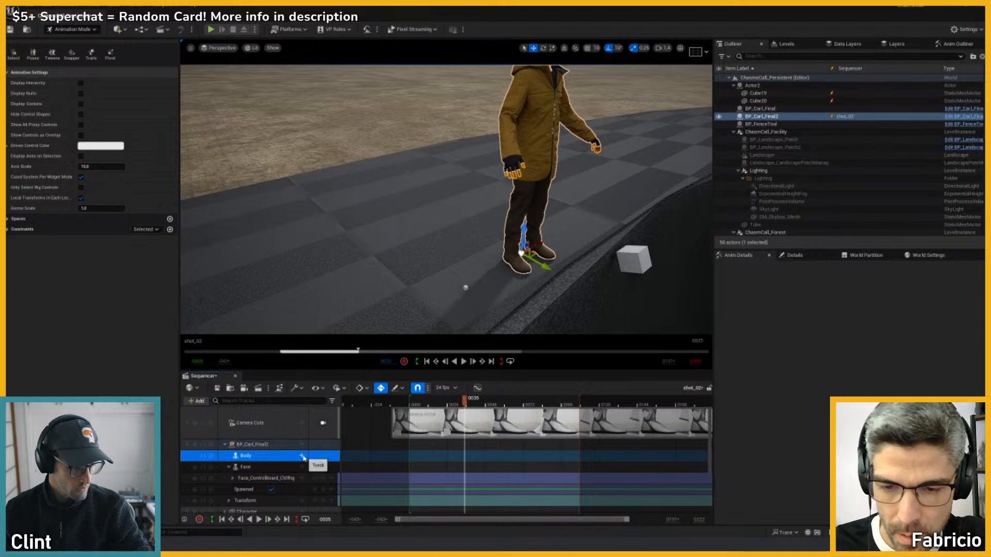
left_click(302, 456)
mouse_move(356, 86)
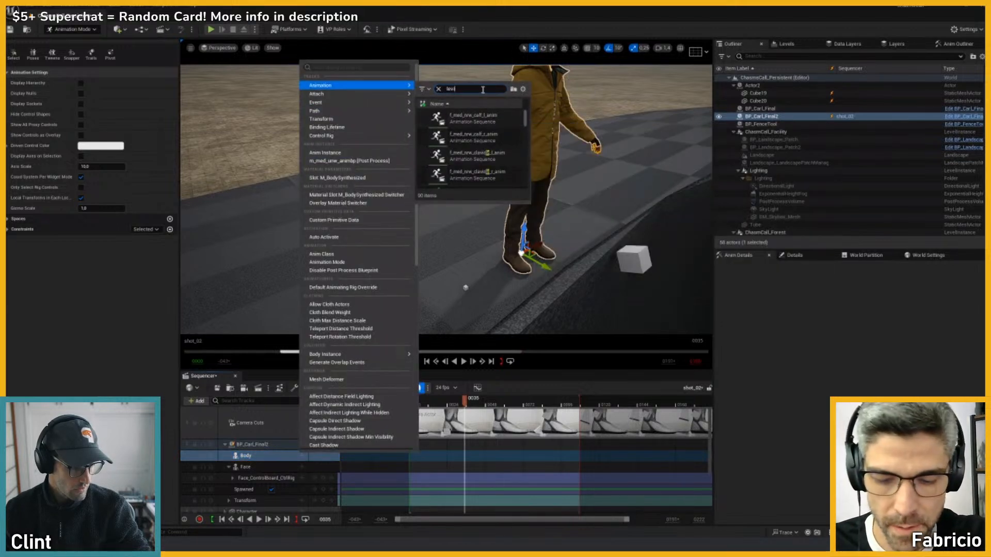
type("levitate")
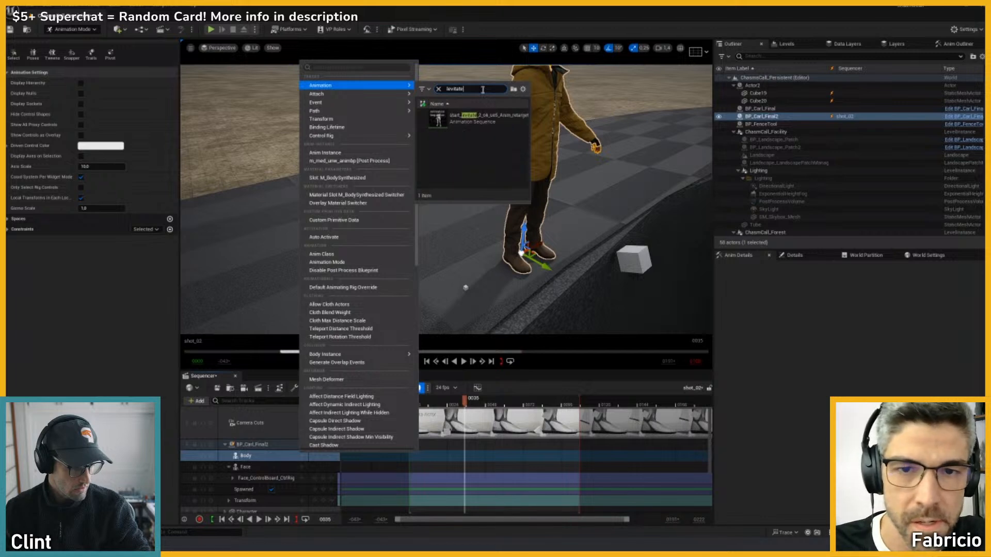
left_click(475, 118)
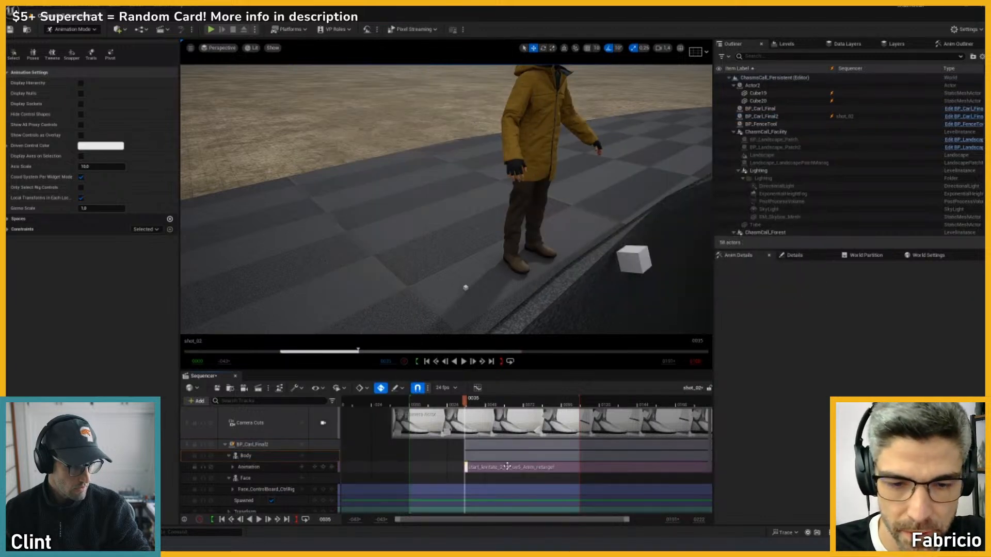
- Shift the levitate animation section earlier in the timeline and check frame 23 through the shot camera
left_click_drag(509, 467, 455, 467)
mouse_move(464, 401)
left_mouse_down()
mouse_move(418, 400)
mouse_move(445, 400)
left_mouse_up()
key("shift+c")
scroll(273, 472, "down", 3)
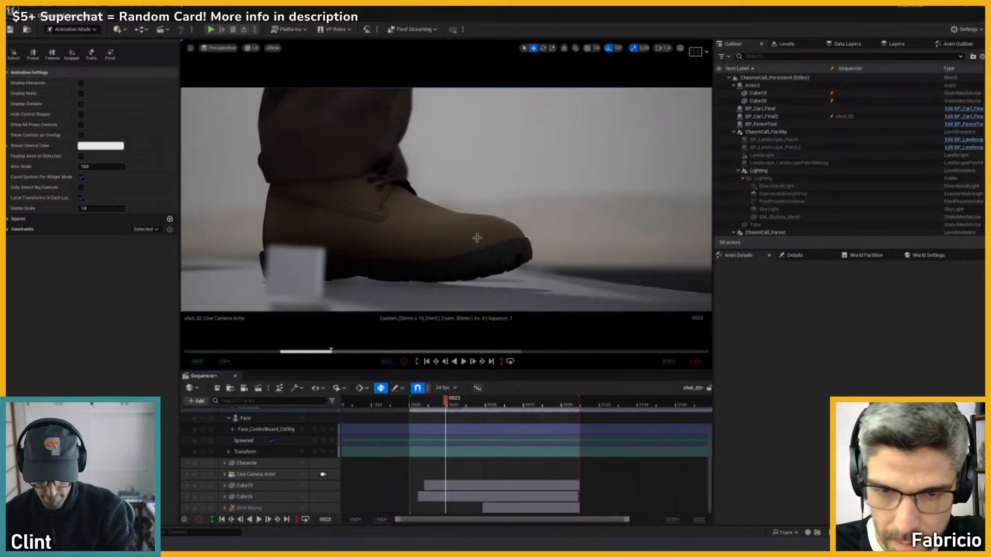
- Return to the perspective view, enable Spawned for SKM Manny, and move the playhead to frame 46 for pose reference
key("shift+c")
left_click(521, 248)
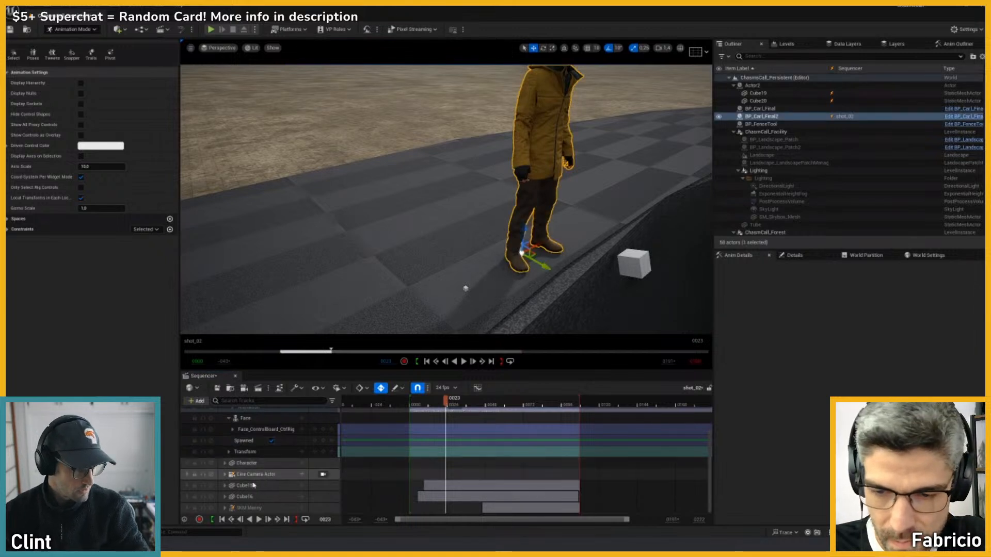
left_click(249, 507)
left_click(225, 508)
scroll(257, 486, "down", 2)
left_click(272, 496)
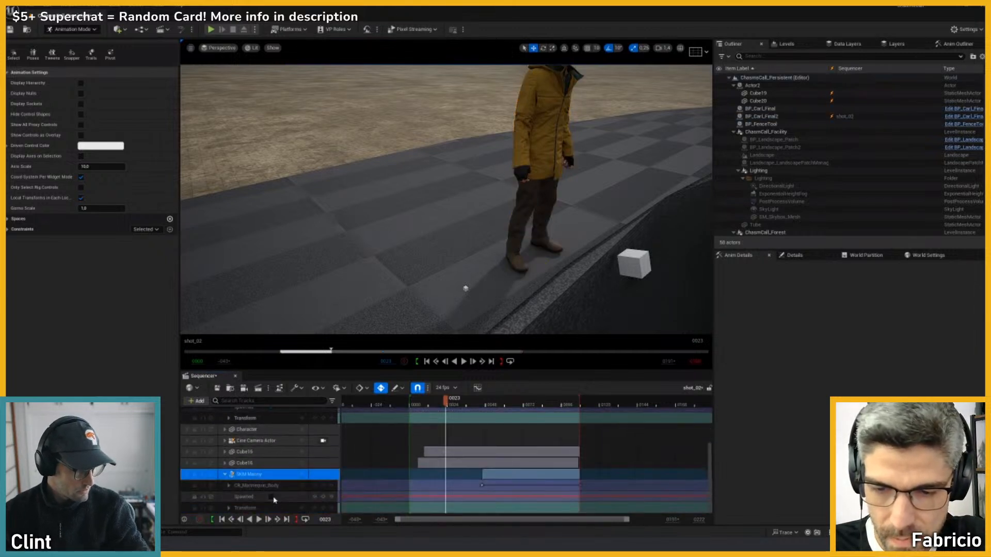
left_click_drag(453, 405, 484, 410)
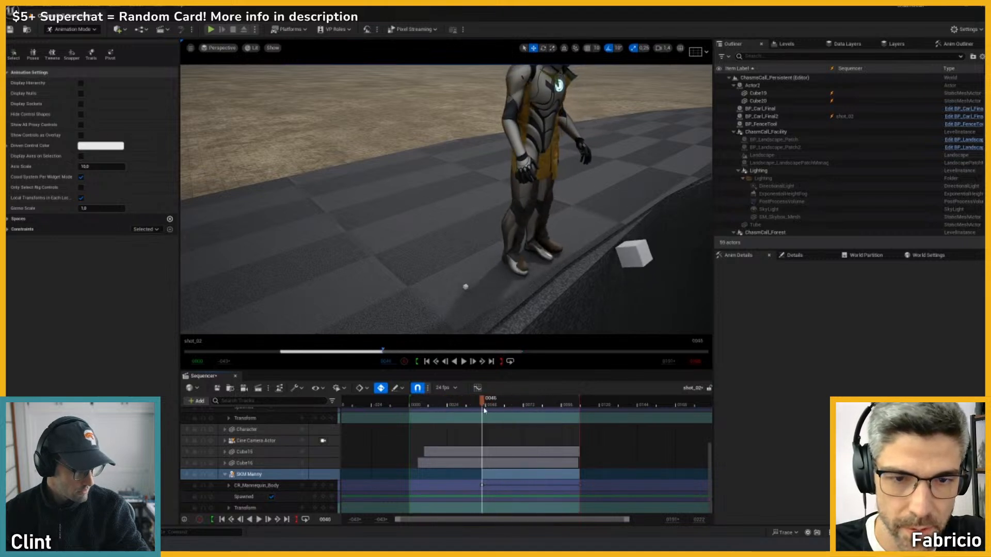
- Slide BP_Carl_Final2's levitate animation section earlier, to start at frame -176, comparing its pose with SKM Manny at frame 46
left_click(543, 223)
left_click_drag(516, 464, 433, 460)
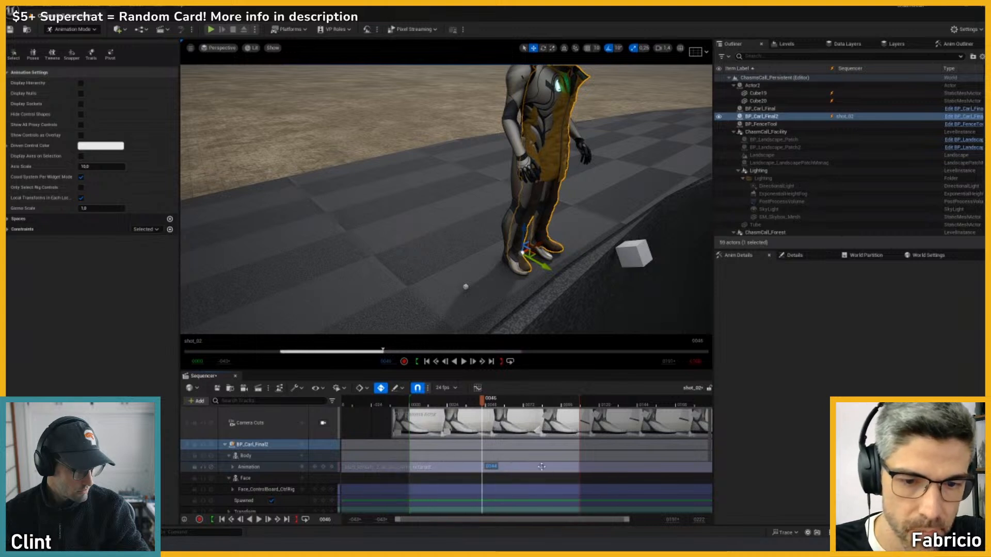
left_click_drag(541, 467, 422, 462)
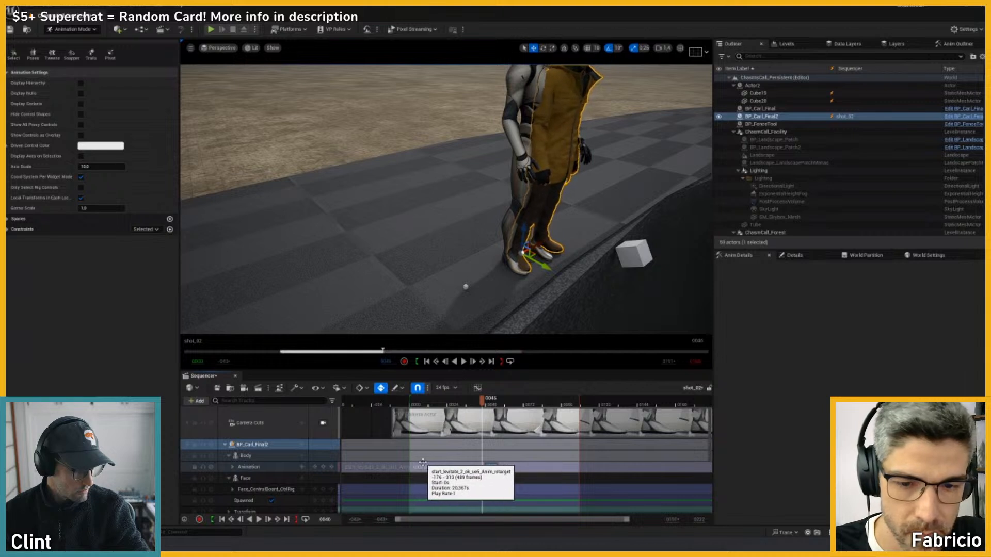
- Undo the spawning of SKM Manny, and lower BP_Carl_Final2 in the shot camera view until the boot meets the ground
left_click(508, 212)
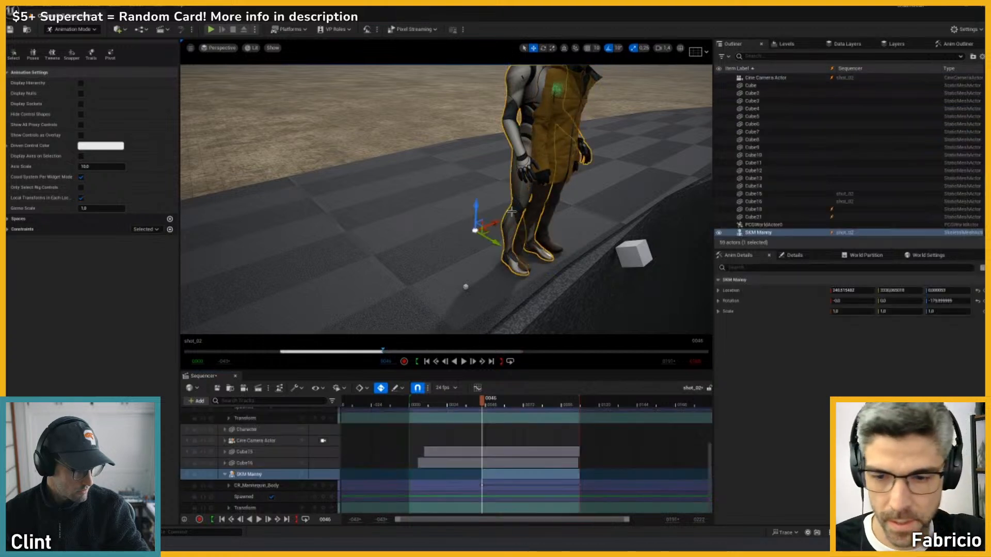
key("ctrl+z")
key("shift+c")
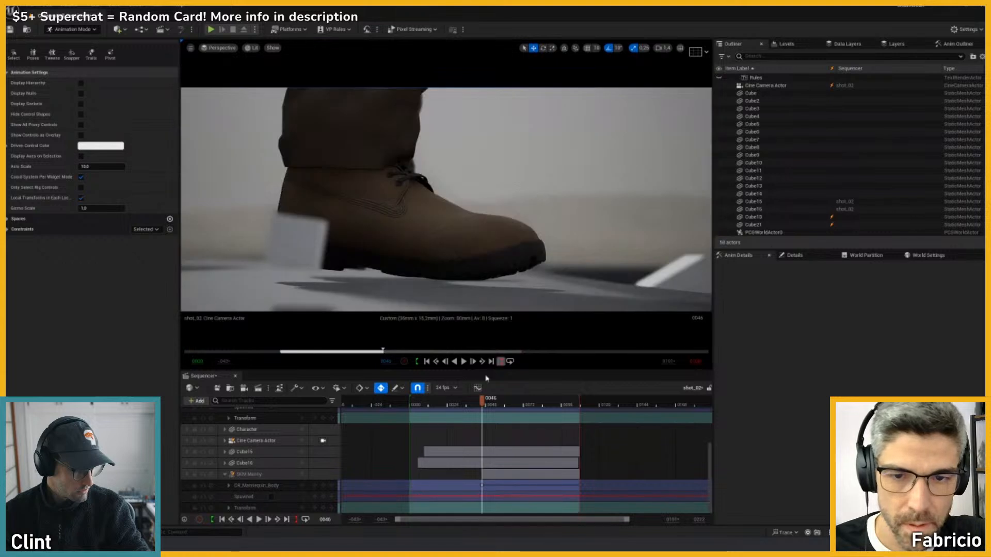
left_click(440, 222)
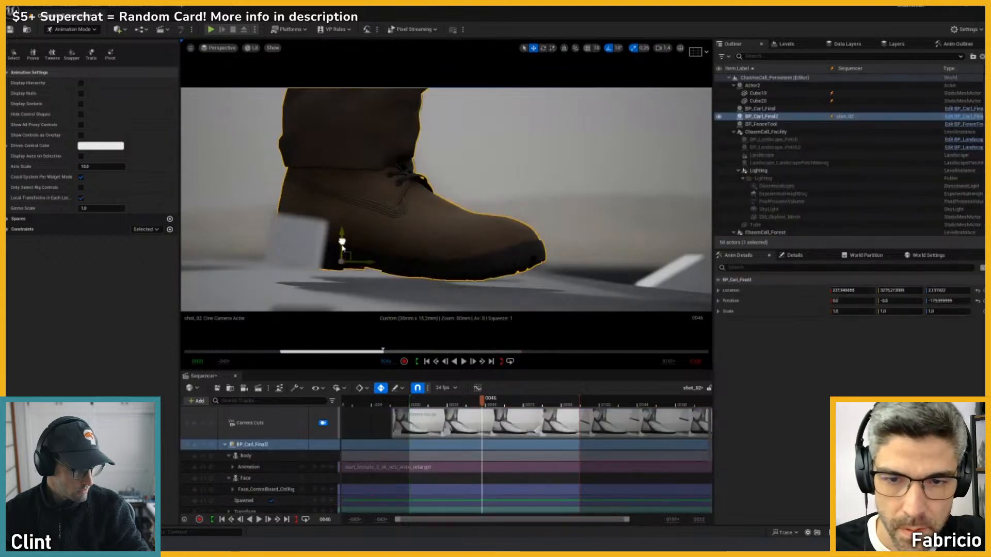
left_click_drag(343, 247, 342, 258)
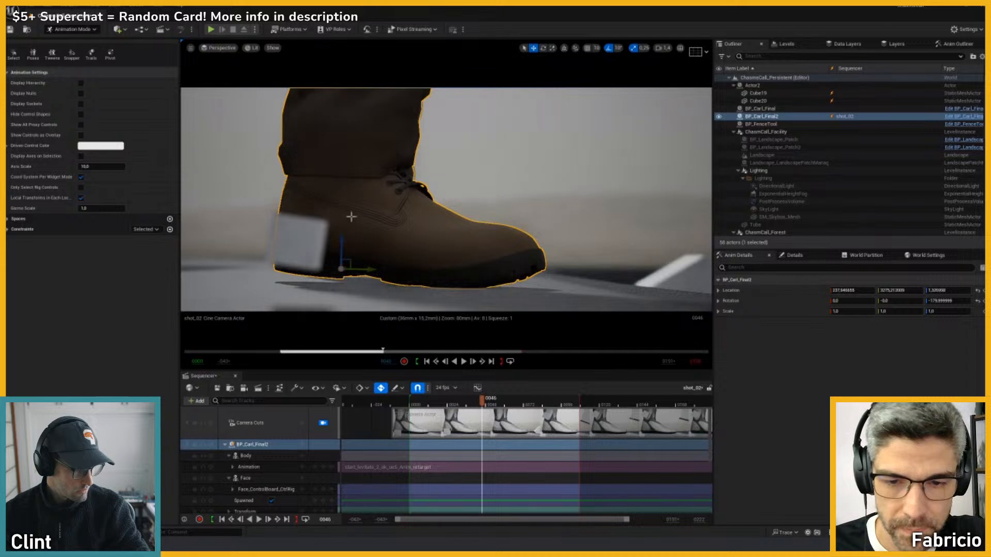
- Play the shot from its beginning twice through the camera to review the boot's movement
left_click(413, 403)
key("space")
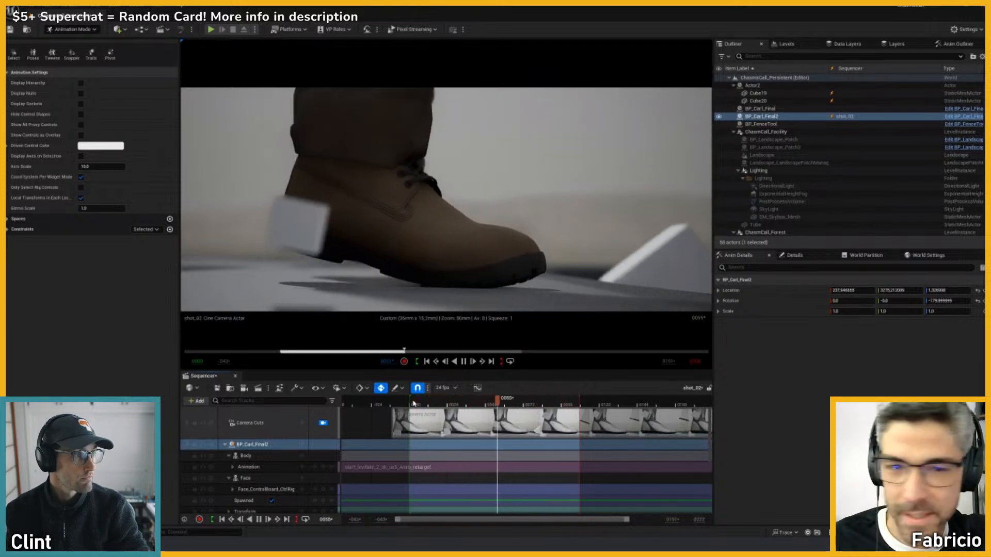
key("space")
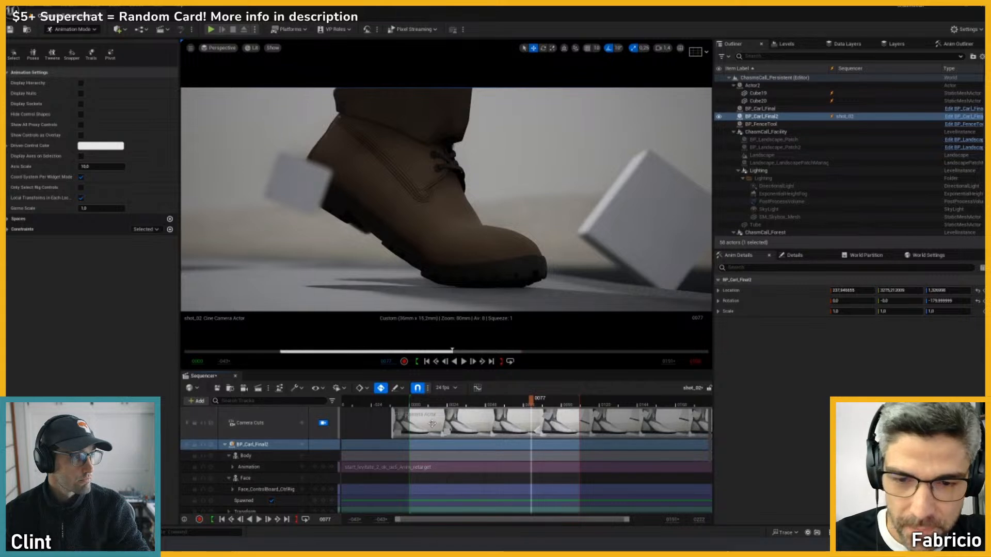
left_click(415, 404)
key("space")
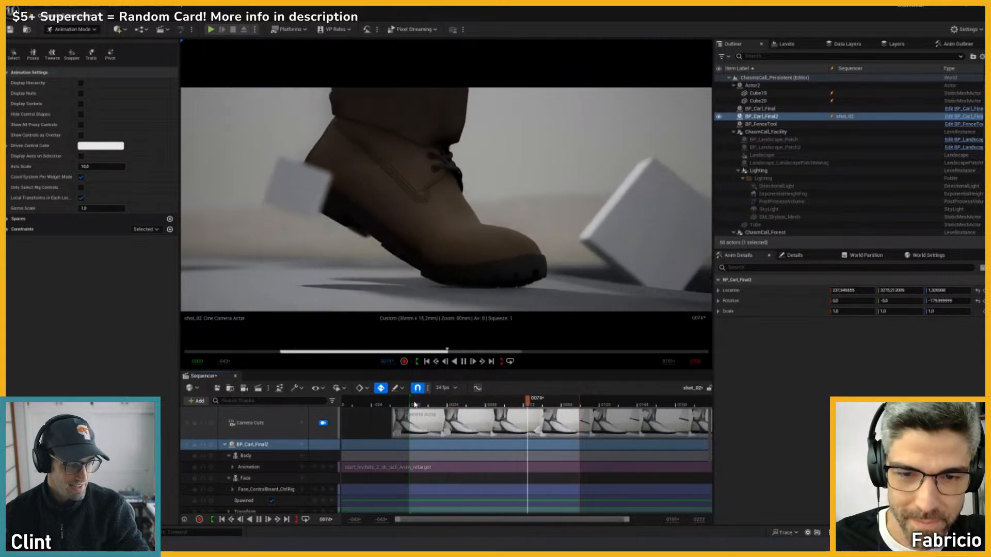
key("space")
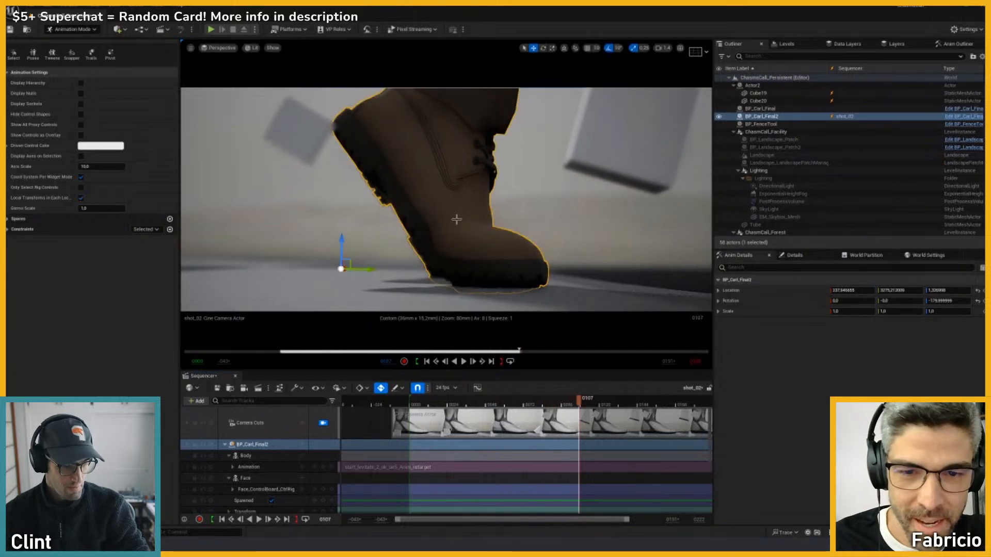
- Move to frame 78 and view the whole character in wireframe outside the shot camera
left_click_drag(564, 399, 533, 385)
key("shift+c")
right_click_drag(500, 226, 474, 243)
scroll(473, 253, "up", 3)
scroll(477, 252, "down", 2)
key("alt+2")
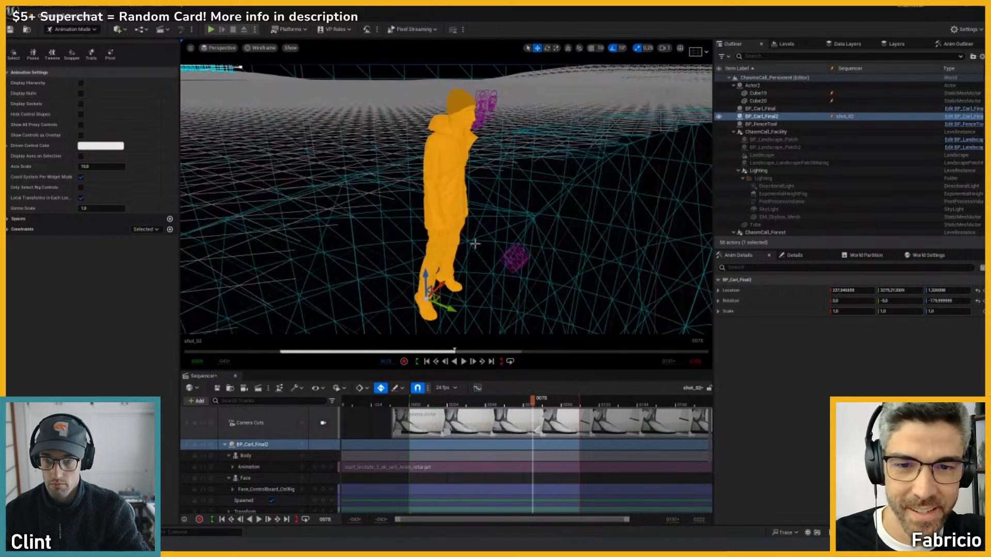
key("alt+3")
key("alt+2")
left_click(268, 466)
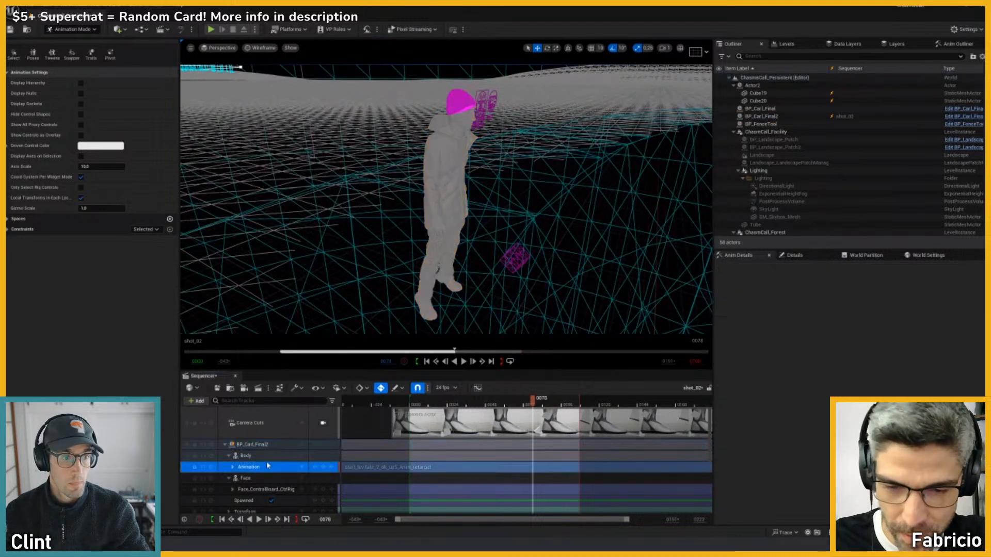
left_click_drag(531, 402, 524, 403)
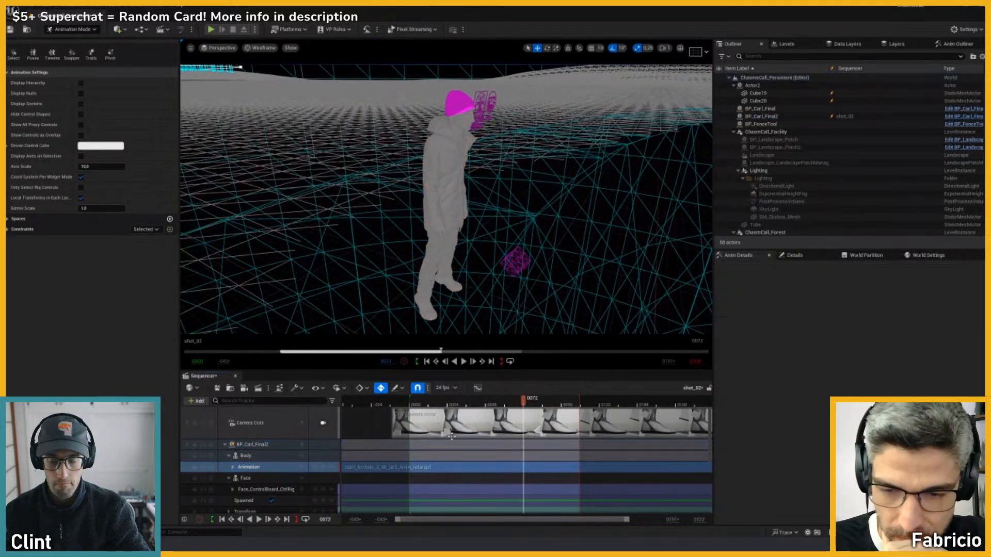
left_click(302, 468)
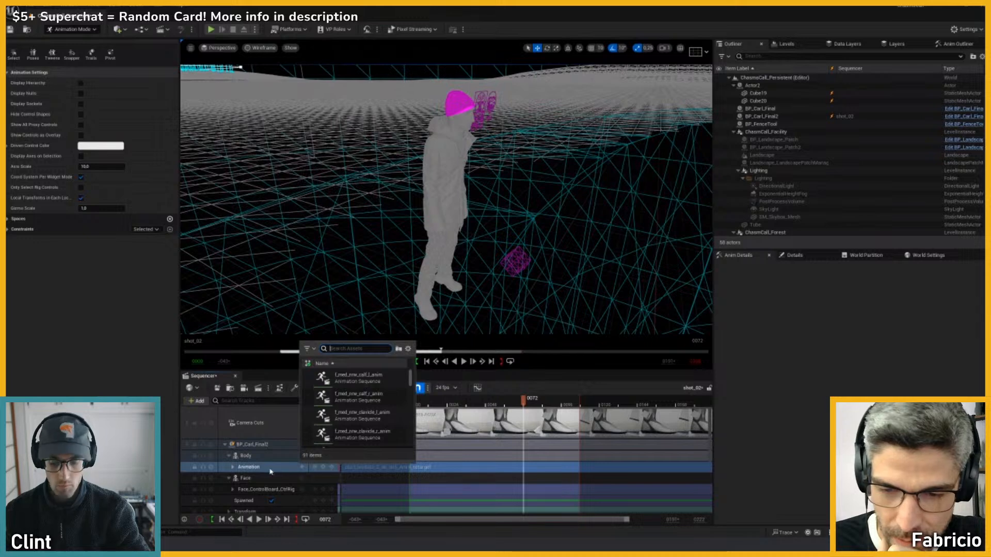
left_click(270, 471)
- Add a layered MetaHuman_ControlRig to the Body track of BP_Carl_Final2
left_click(310, 459)
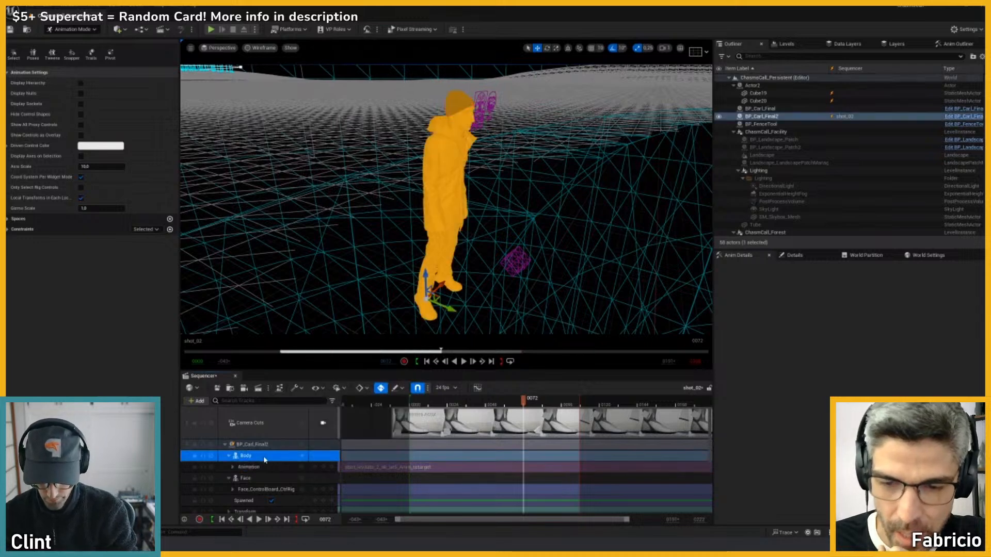
left_click(302, 456)
mouse_move(353, 138)
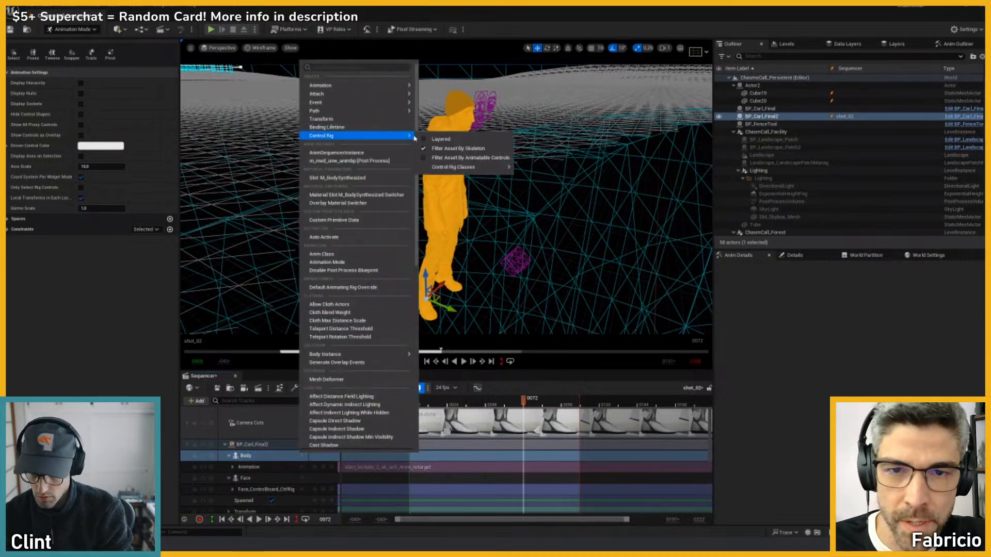
mouse_move(464, 166)
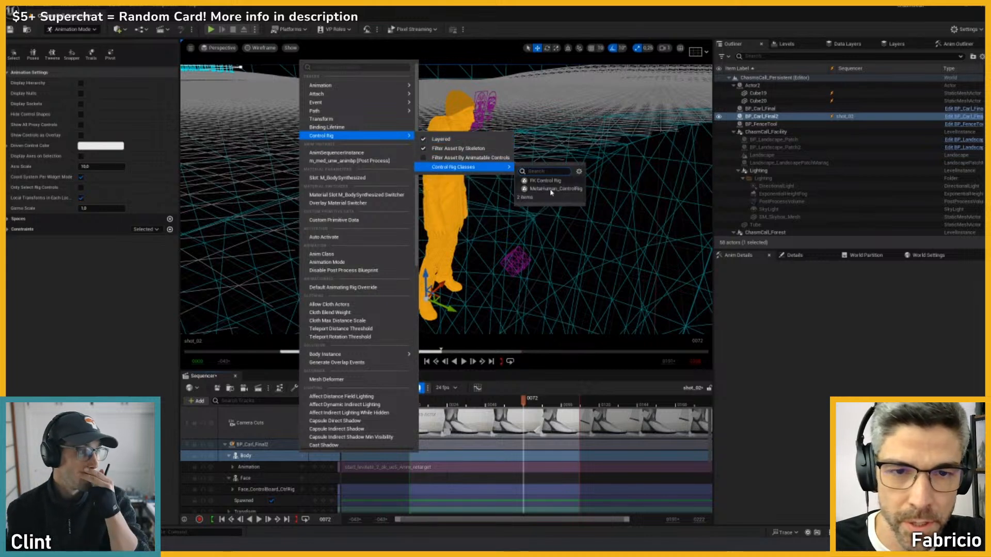
left_click(551, 194)
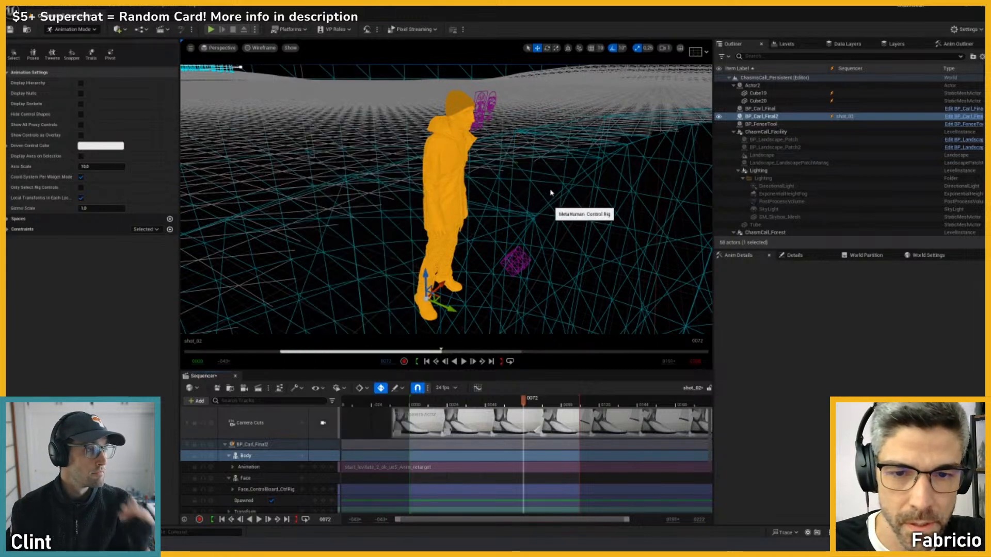
- Key the body rig's global_ctrl at frame 62
left_click(501, 332)
left_click_drag(529, 403, 507, 403)
scroll(258, 513, "down", 2)
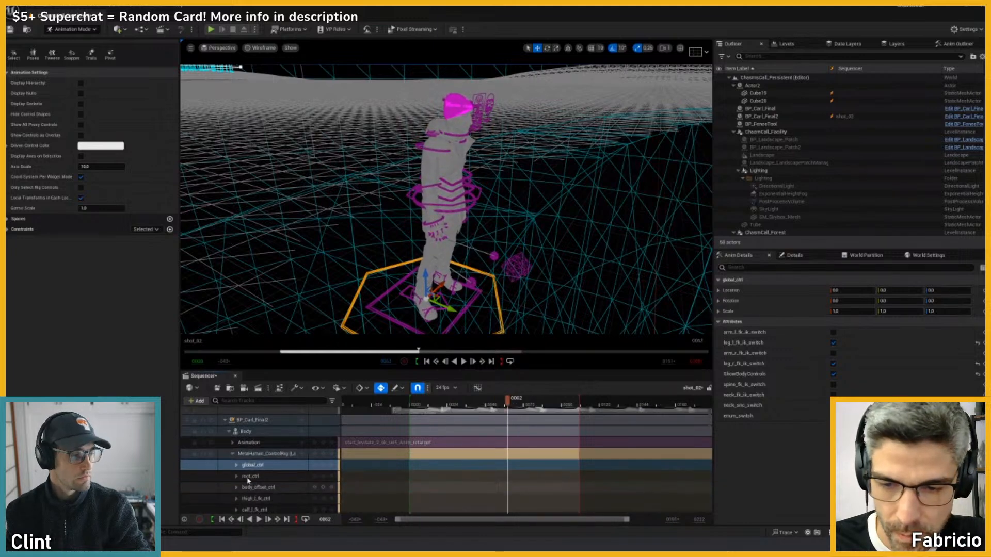
left_click(237, 465)
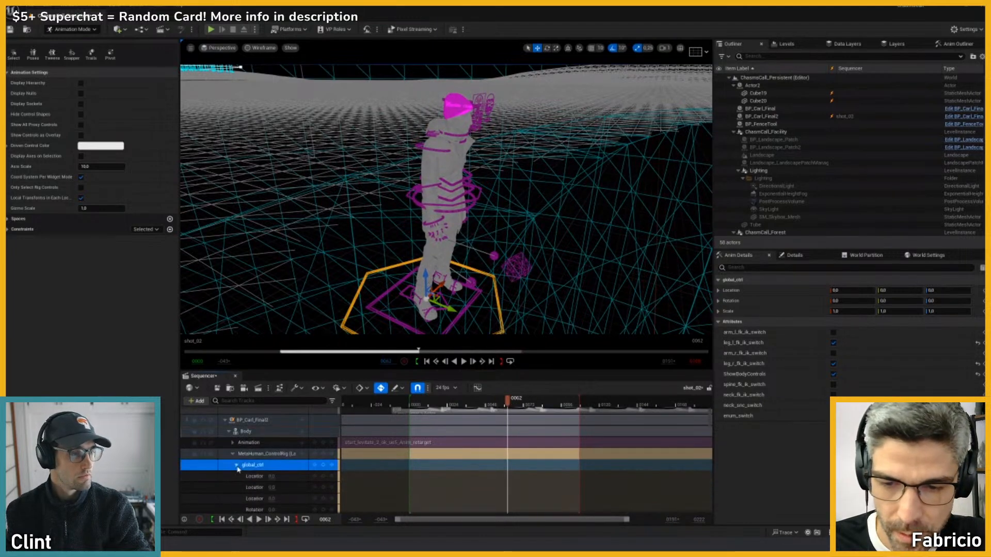
left_click(324, 466)
- At frame 107, raise global_ctrl in the lit shot camera view until the boots lift high off the ground, and make its key linear
left_click_drag(509, 404, 580, 410)
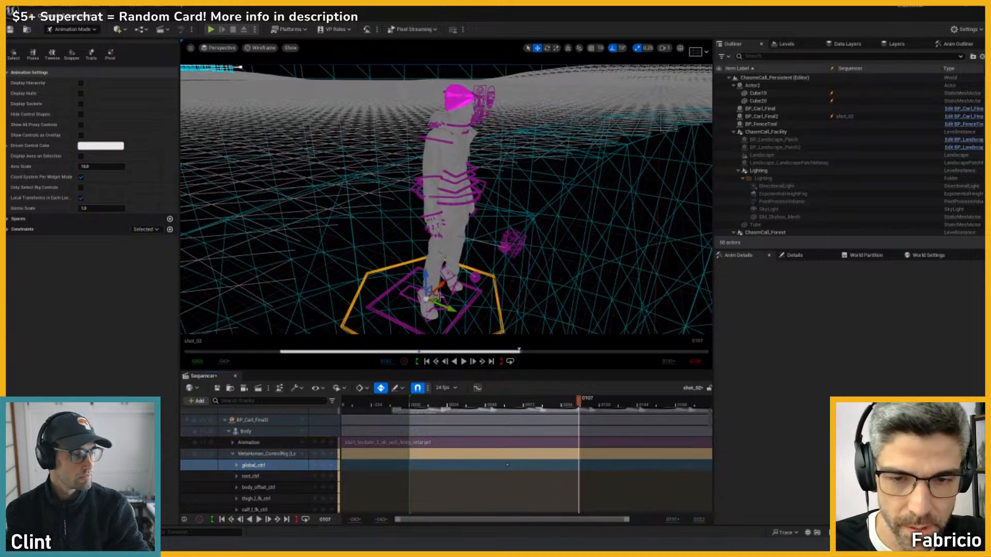
key("shift+c")
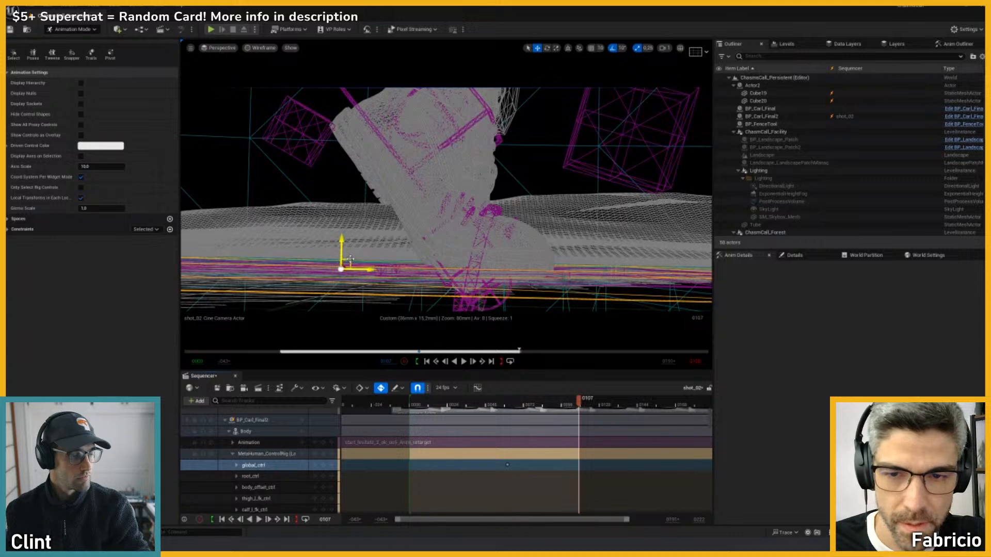
key("alt+4")
left_click_drag(351, 259, 458, 122)
left_click(450, 165)
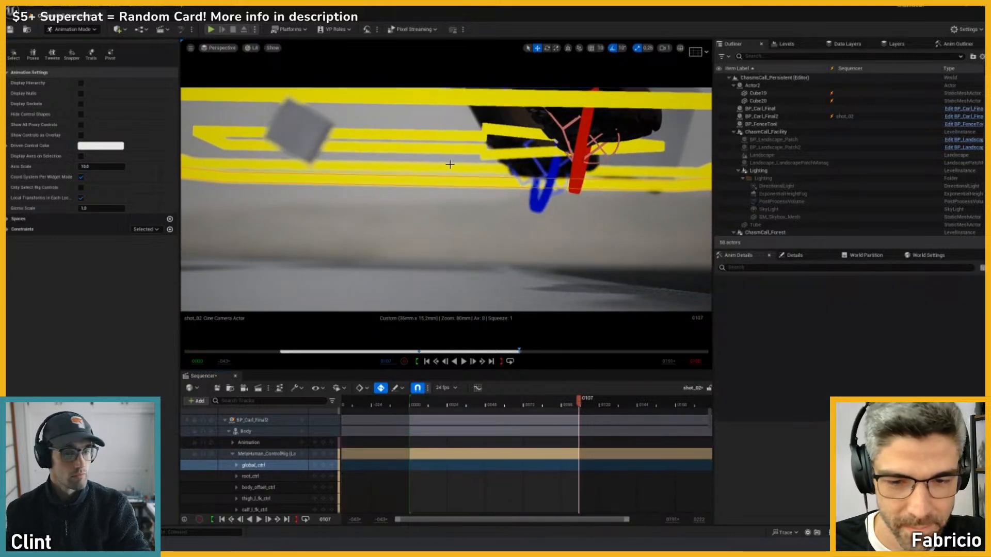
right_click(579, 466)
left_click(611, 402)
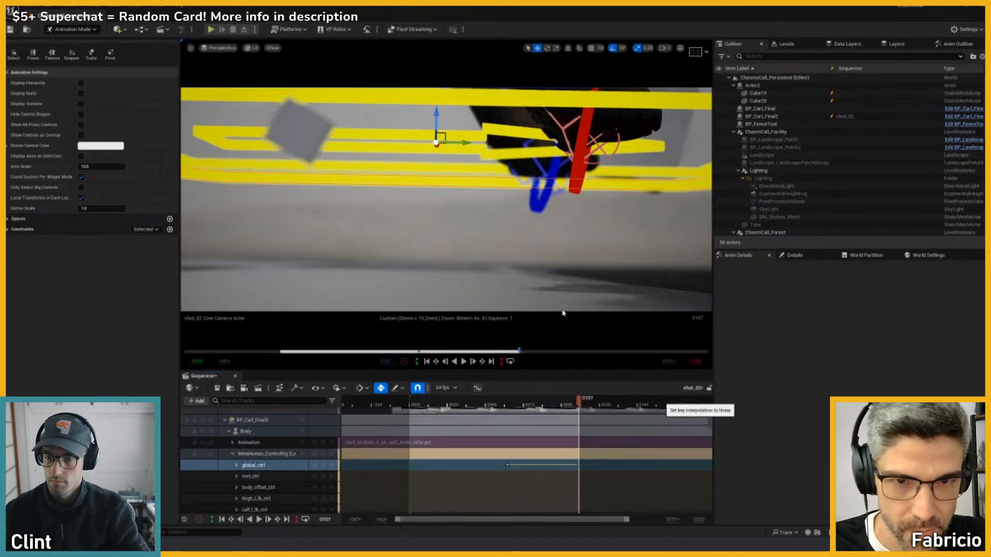
- Play the shot through the camera with the rig controls hidden to review the boot's lift
left_click(538, 202)
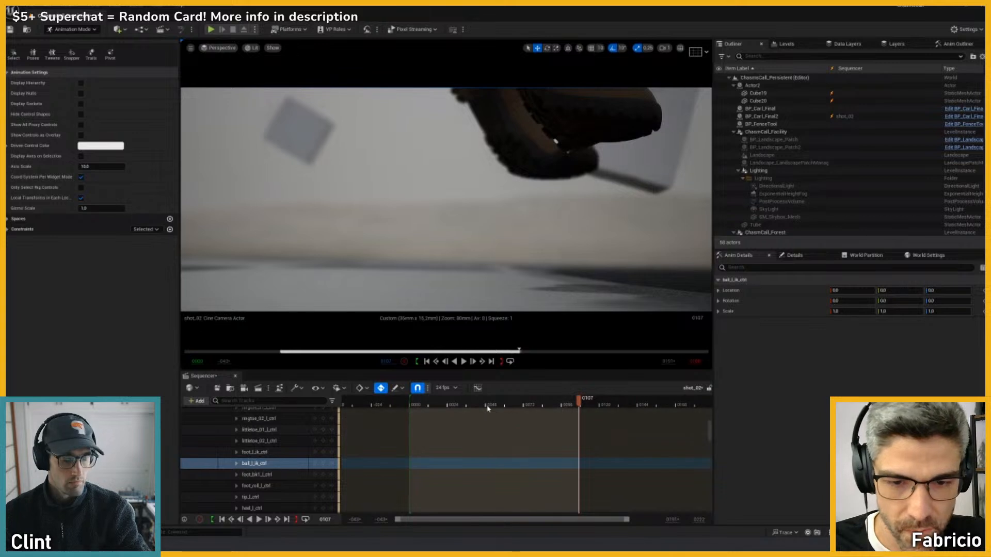
left_click(453, 404)
key("space")
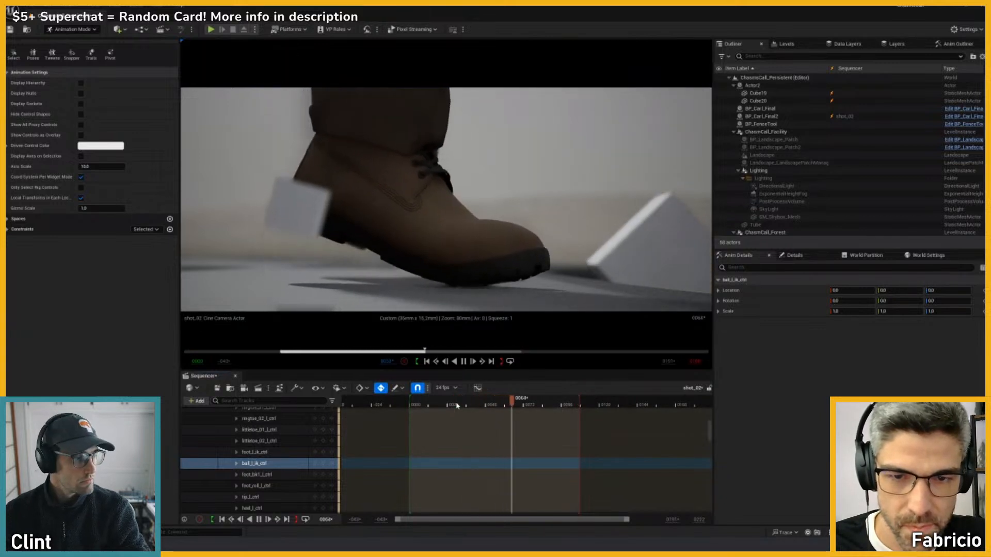
key("space")
- Show the rig controls again and slide global_ctrl's key from frame 107 to frame 137, returning to the shot camera at frame 61
left_click(579, 404)
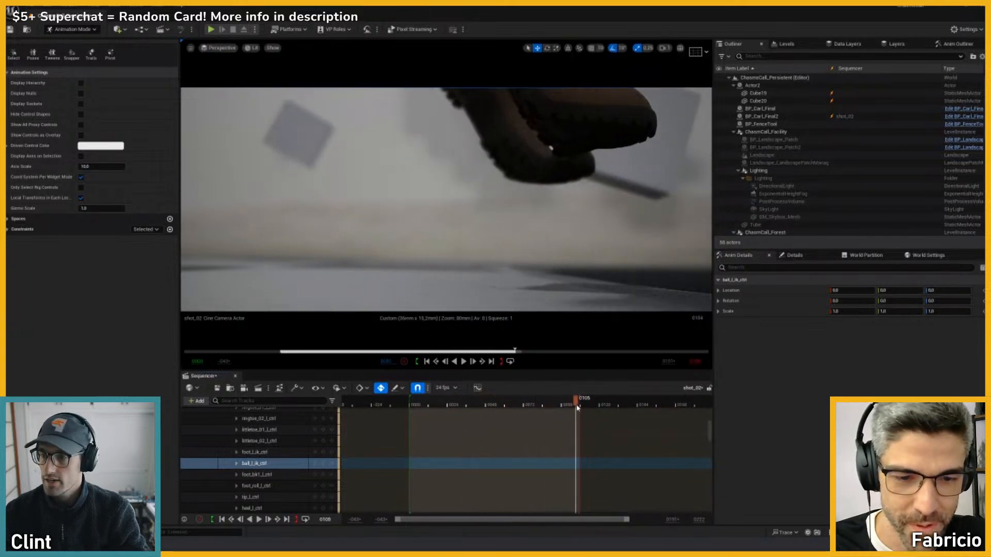
right_click_drag(478, 226, 455, 227)
key("g")
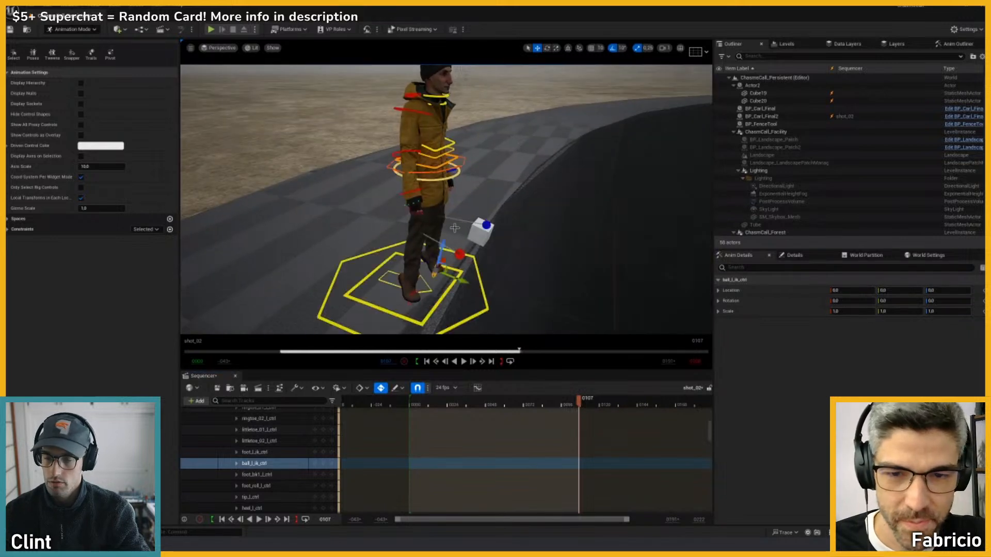
left_click(485, 293)
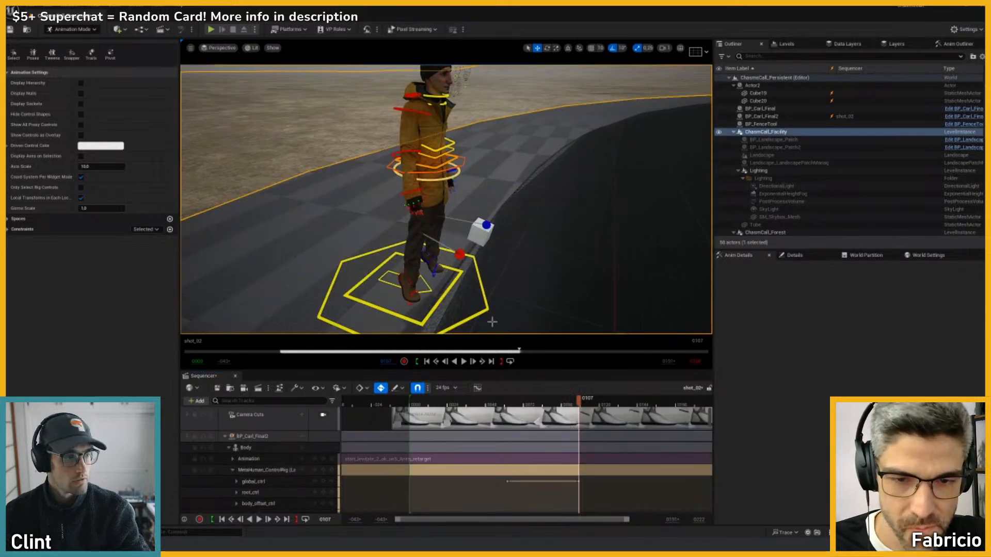
left_click(577, 481)
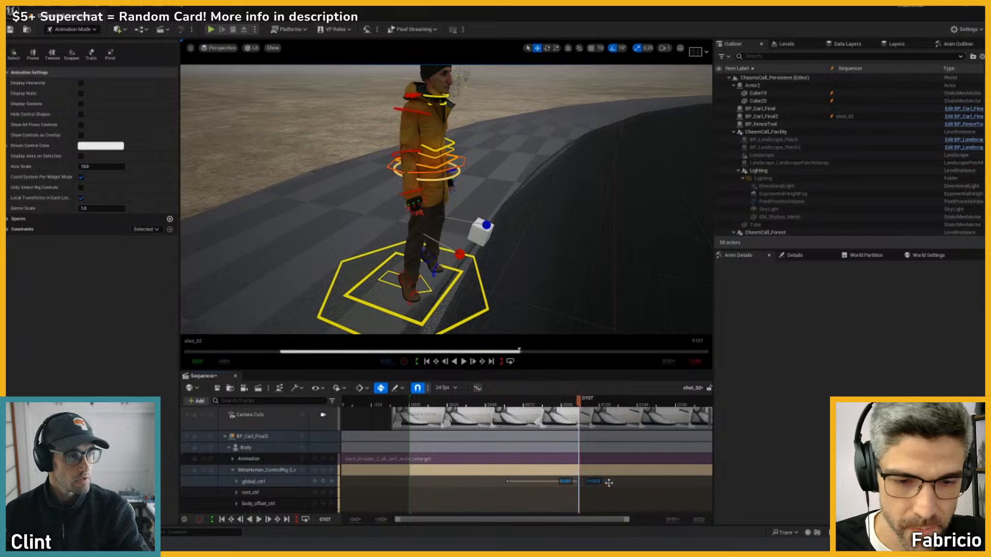
left_click_drag(609, 483, 626, 486)
key("shift+c")
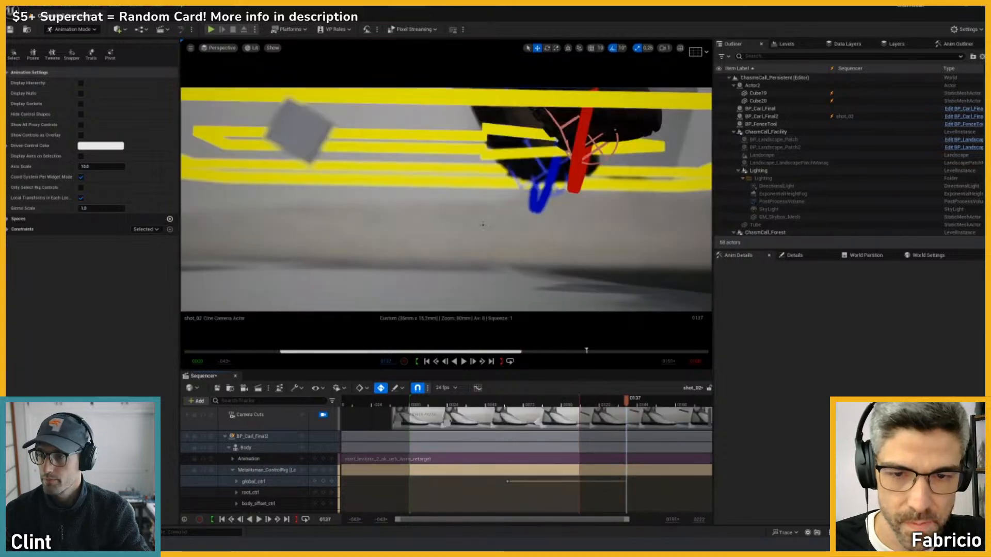
left_click_drag(531, 405, 506, 405)
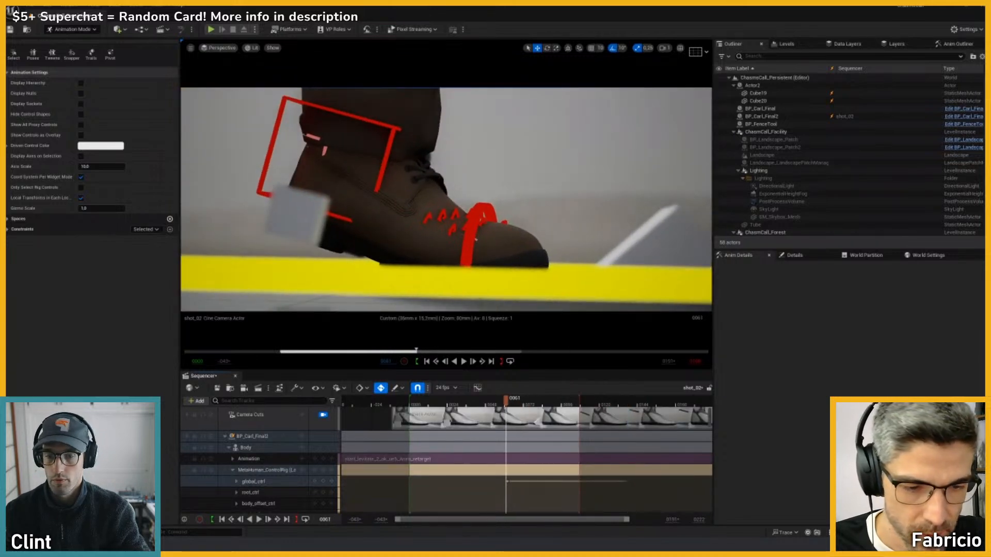
- Switch to the CC_animatic_v1 reference video, check the close-up of the lifting boot, and put the video away
key("alt+Tab")
left_click(333, 395)
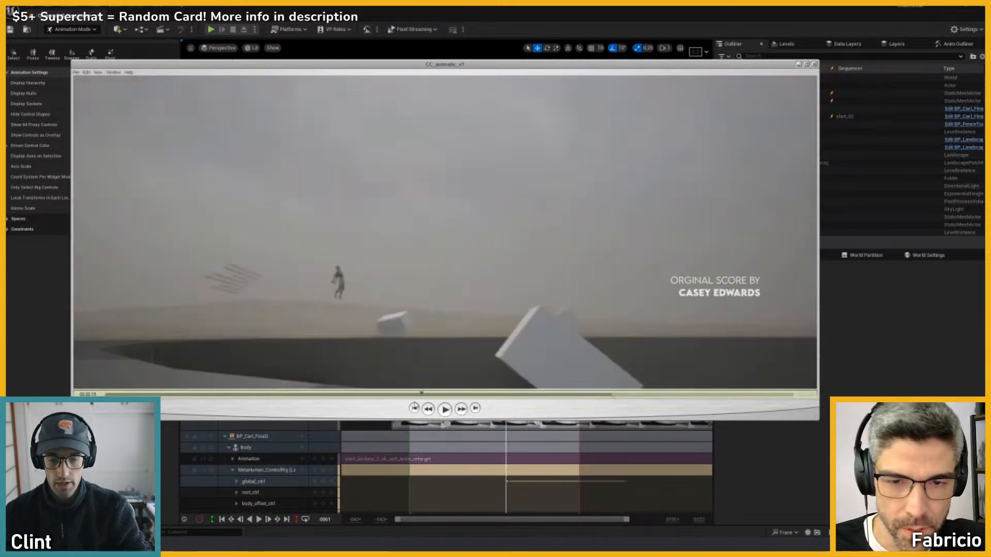
left_click(307, 396)
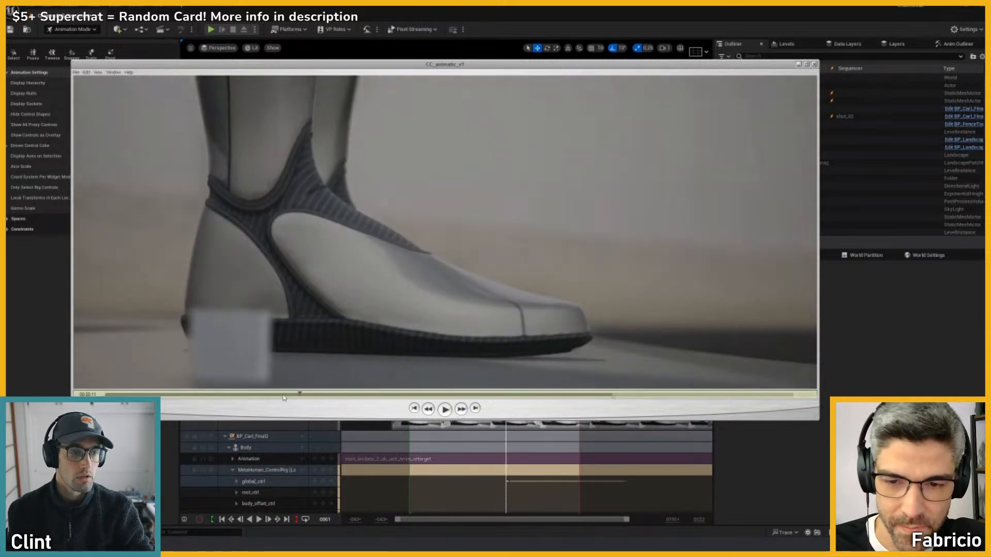
left_click(283, 395)
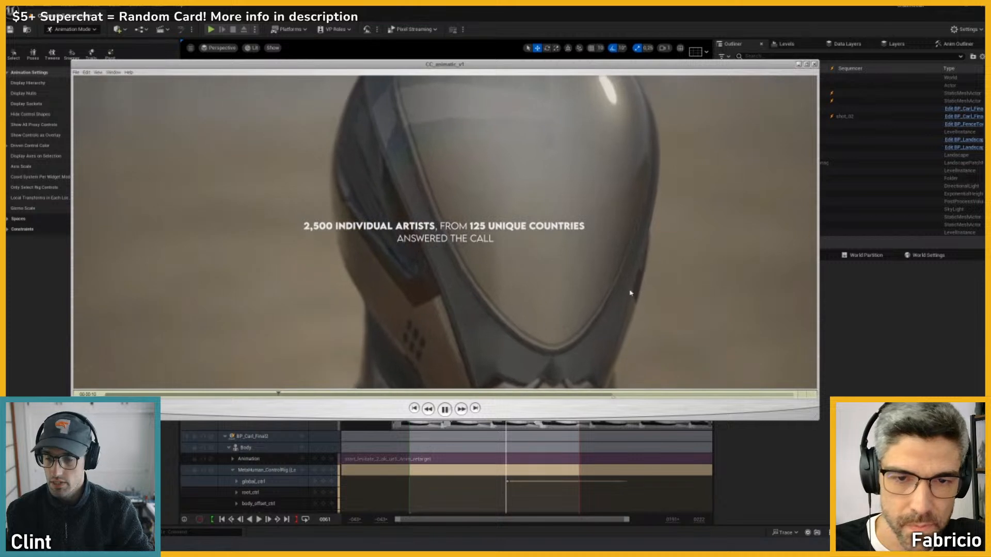
left_click(799, 64)
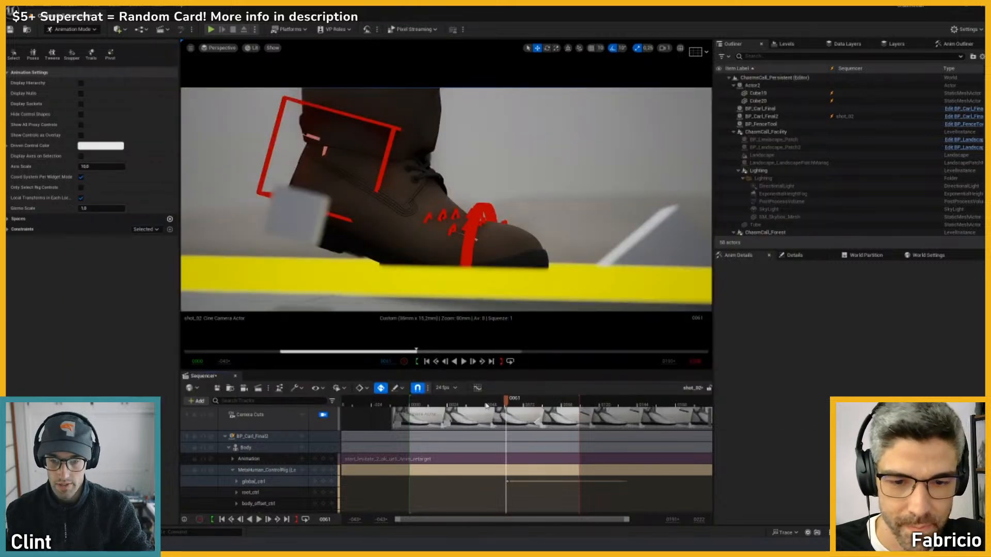
- Play the shot from near its beginning to review the slower lift, return to frame 61, and save the sequence
left_click(431, 405)
key("space")
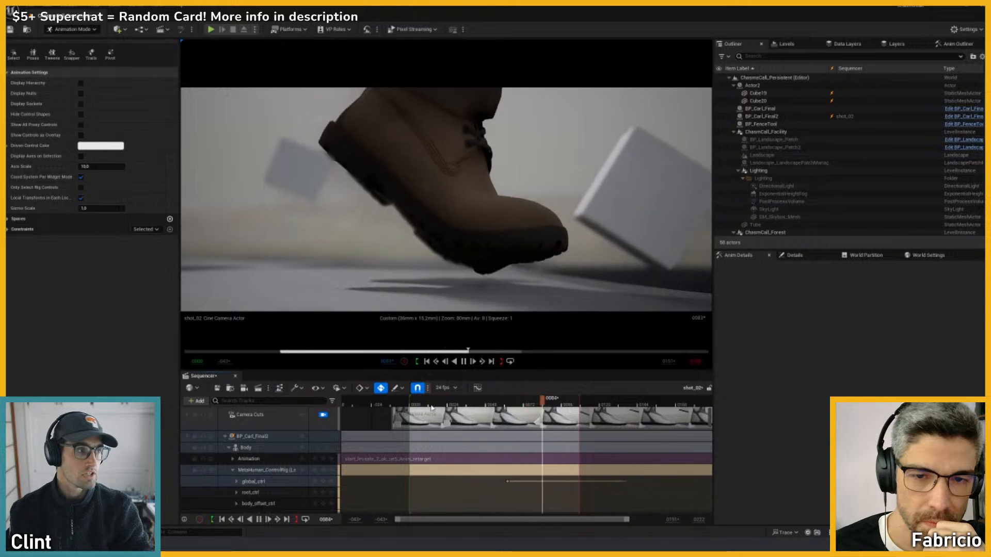
key("space")
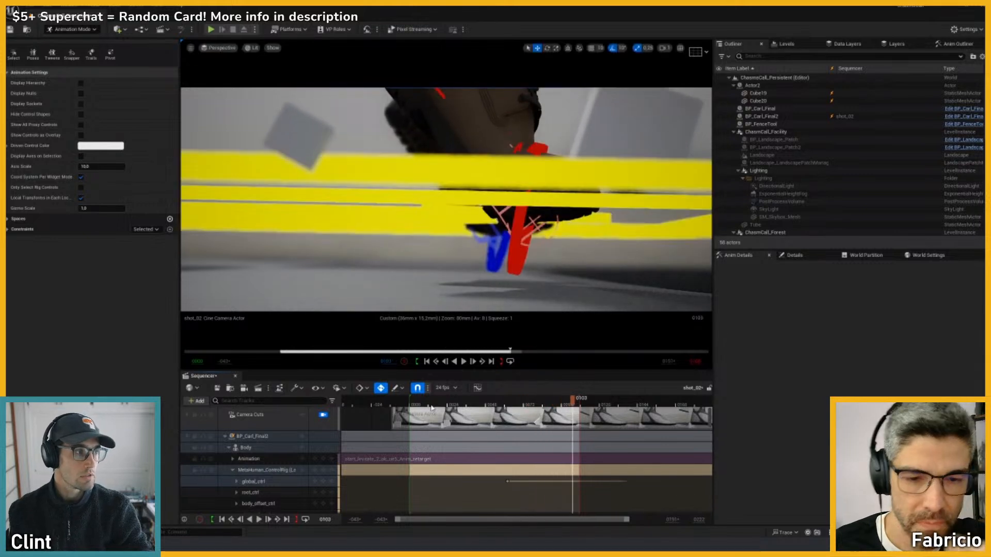
left_click(513, 403)
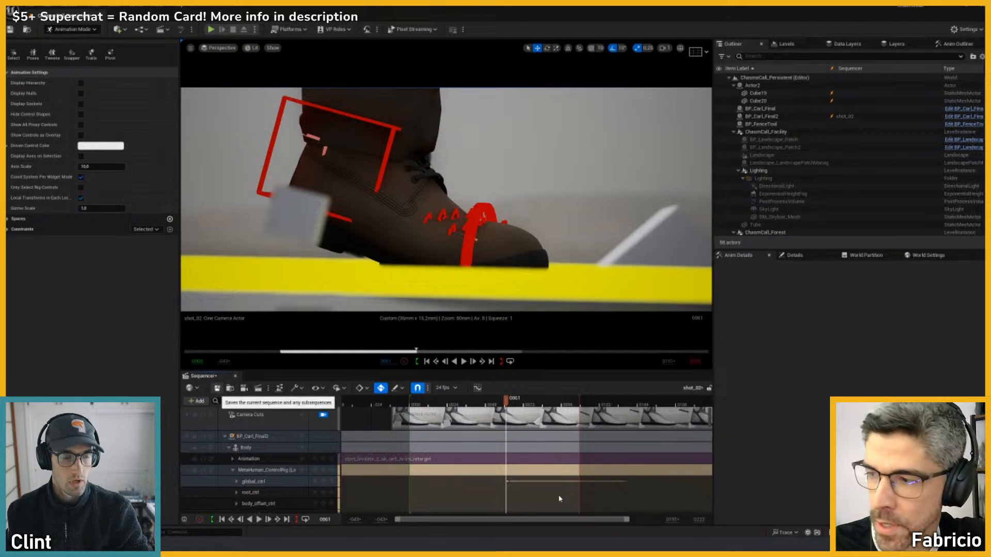
key("ctrl+s")
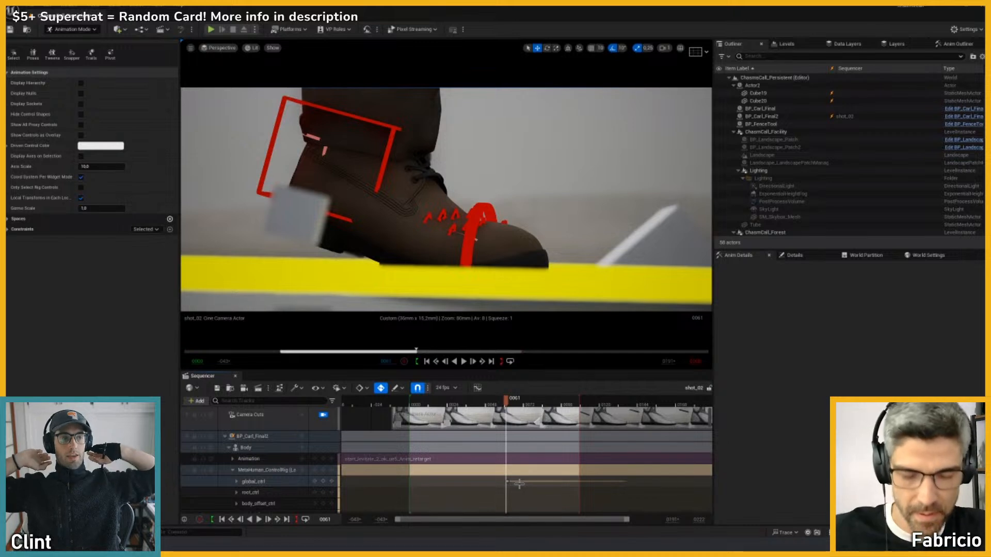
- Key the right foot's ball_r_ik_ctrl at frame 62
key("Right")
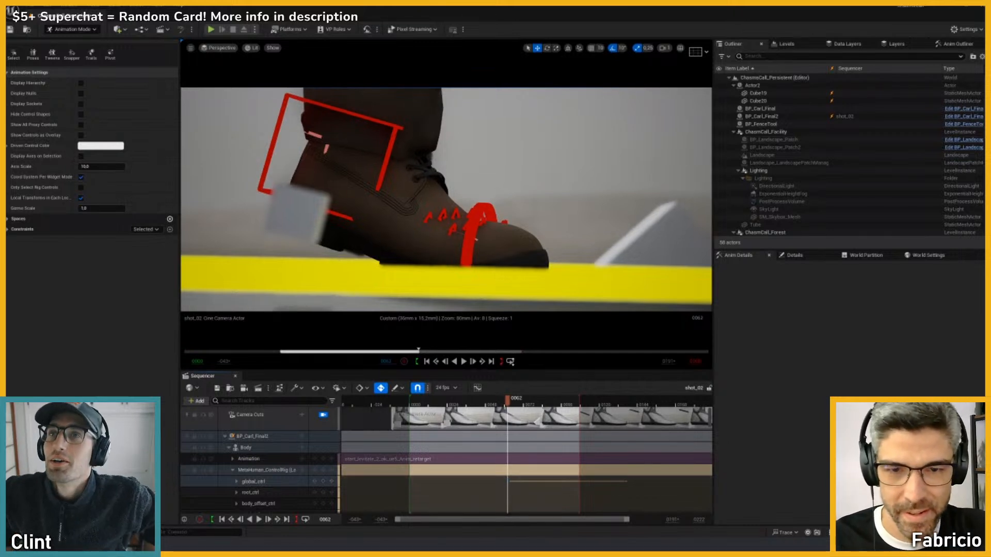
left_click(464, 254)
key("e")
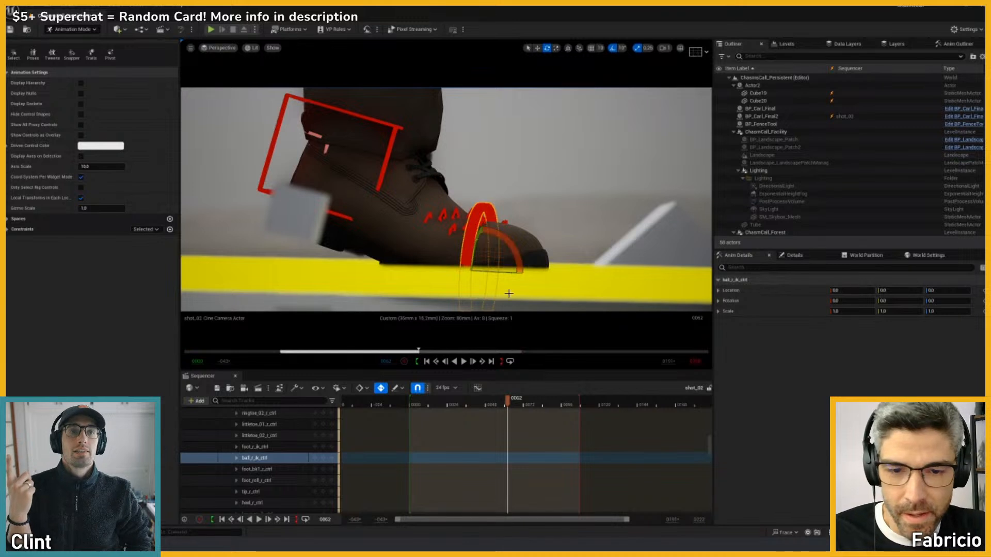
left_click(323, 459)
- At frame 107, rotate ball_r_ik_ctrl so the right boot's toe tilts downward, and make its key linear
left_click(580, 405)
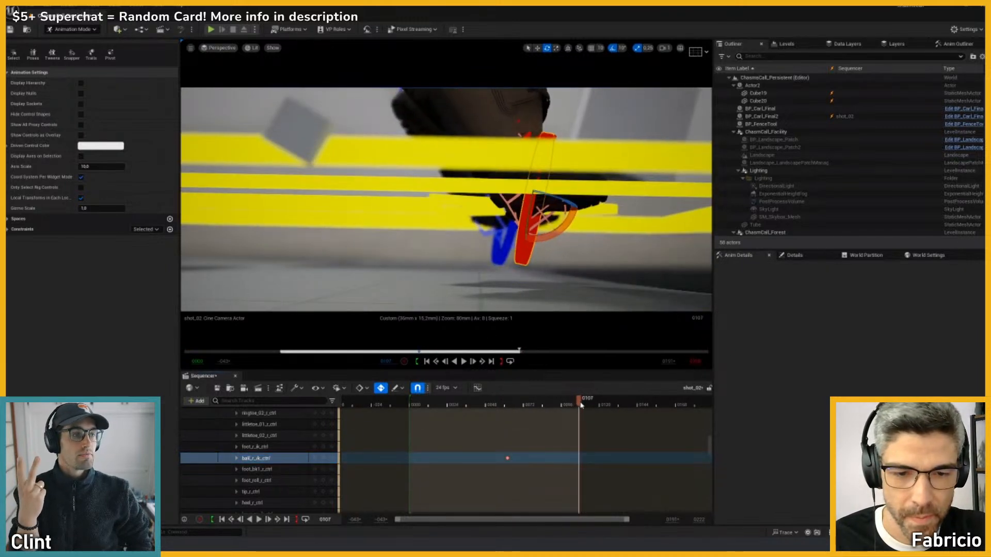
left_click_drag(553, 232, 547, 304)
left_click(548, 304)
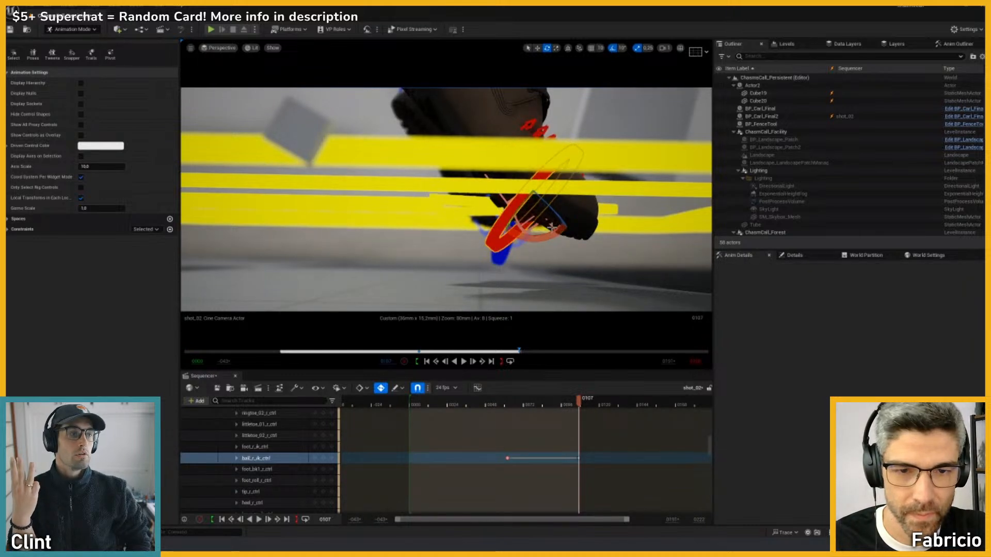
right_click(579, 457)
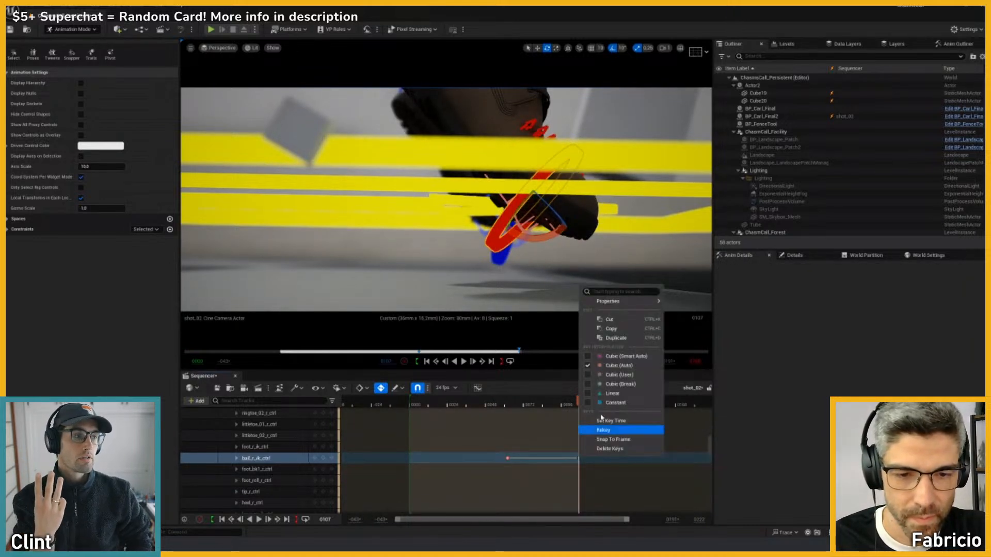
left_click(612, 394)
- Key the left foot's ball_l_ik_ctrl at frame 62
left_click(501, 264)
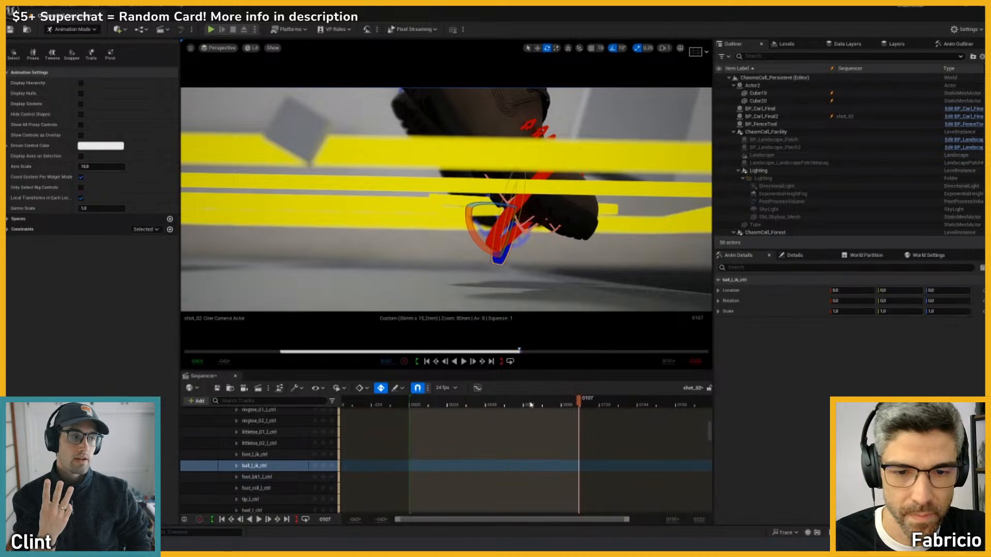
left_click(499, 232)
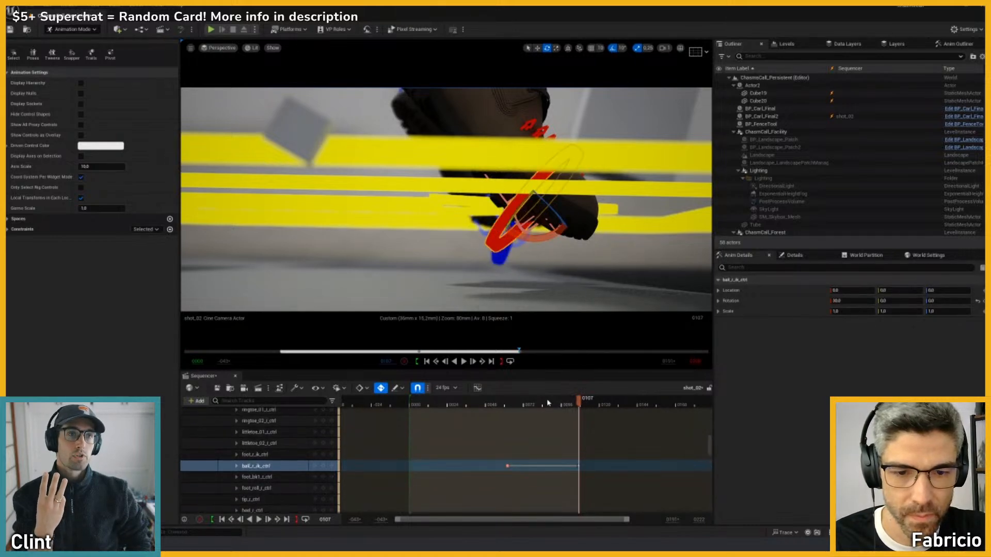
left_click(507, 466)
key("shift+c")
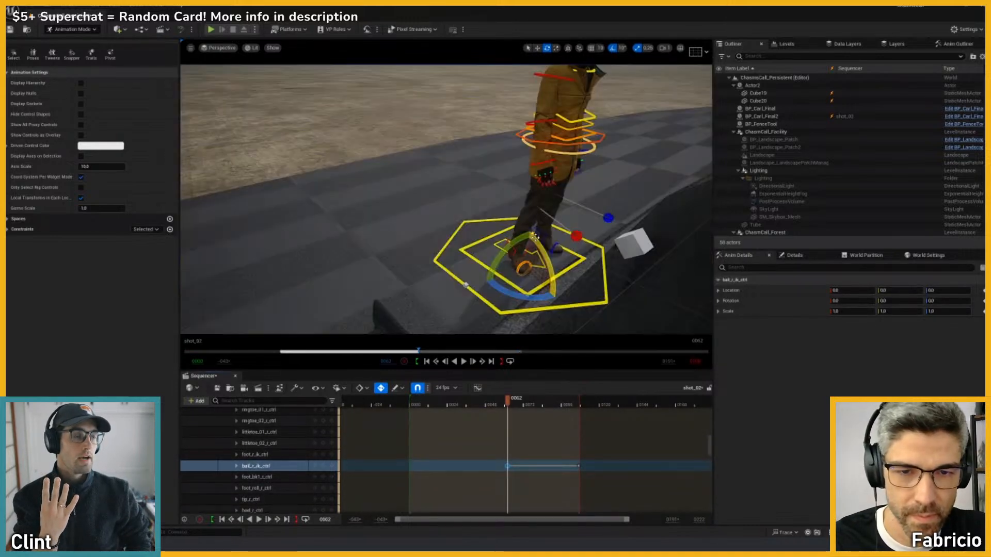
right_click_drag(555, 241, 658, 248)
left_click(424, 235)
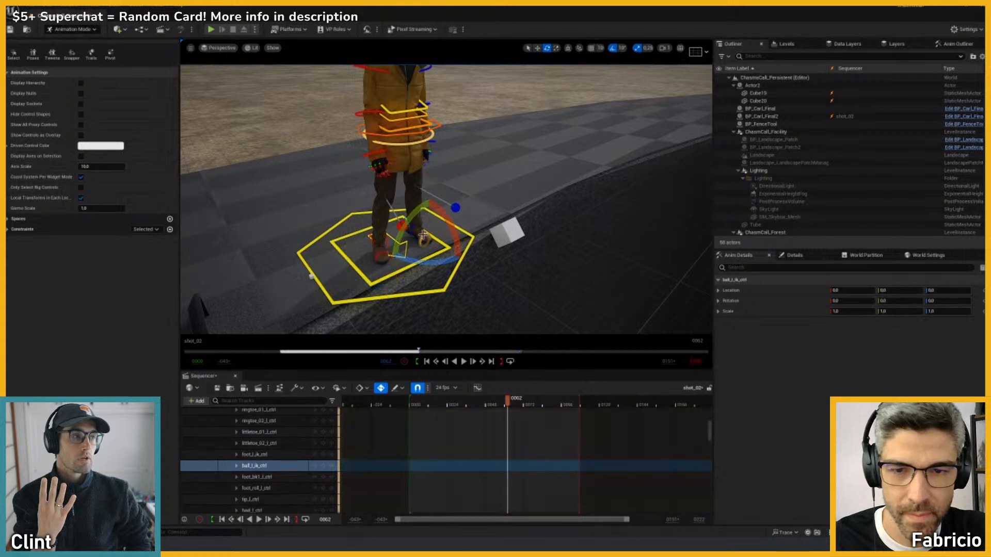
key("shift+c")
left_click(323, 467)
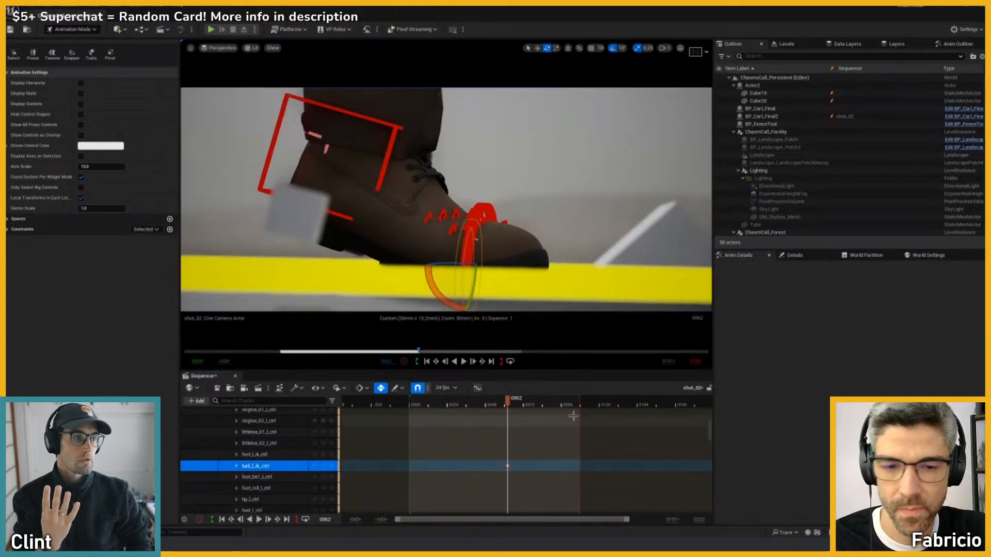
- At frame 107, rotate ball_l_ik_ctrl so the left boot's toe tilts downward, and make its key linear
left_click(577, 405)
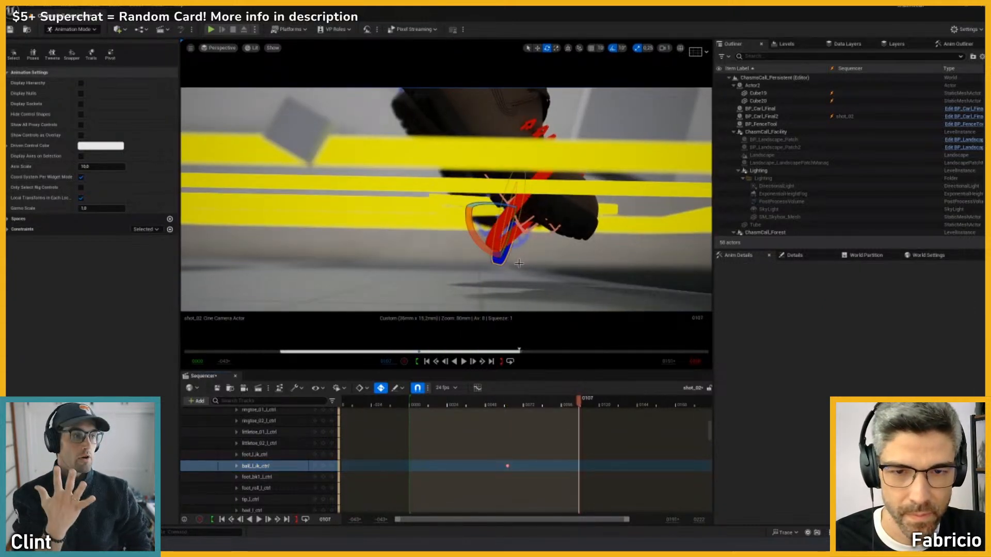
left_click_drag(489, 251, 461, 238)
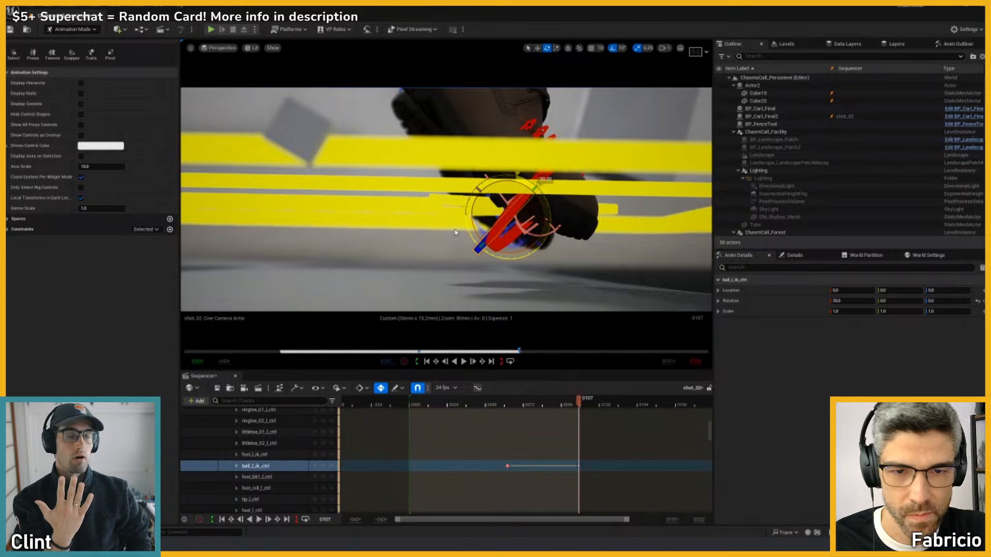
left_click(455, 233)
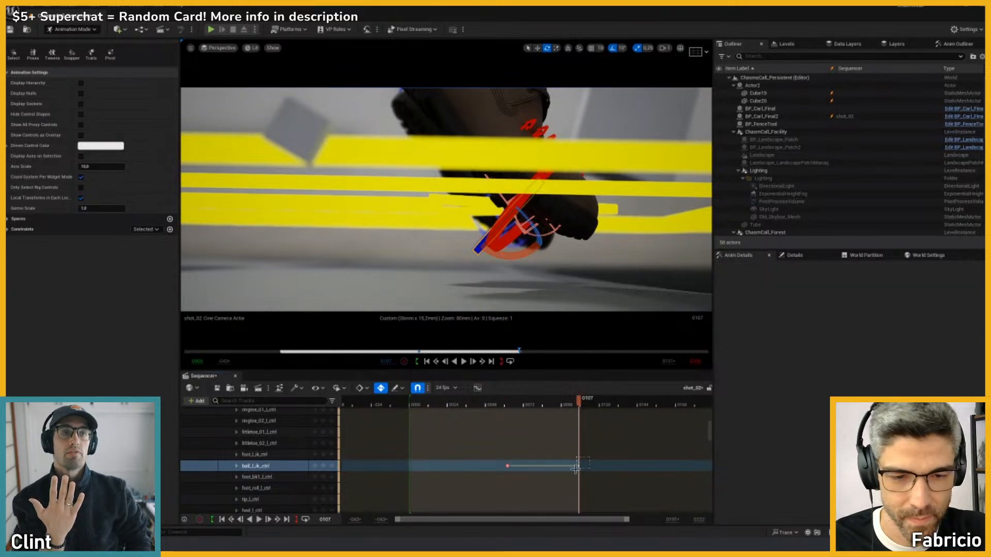
right_click(578, 465)
left_click(607, 403)
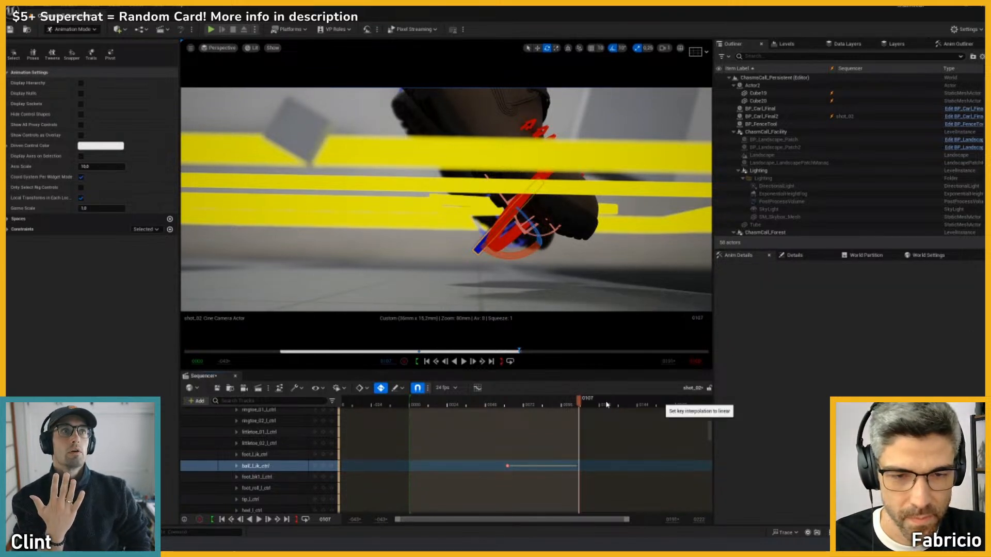
left_click(473, 251)
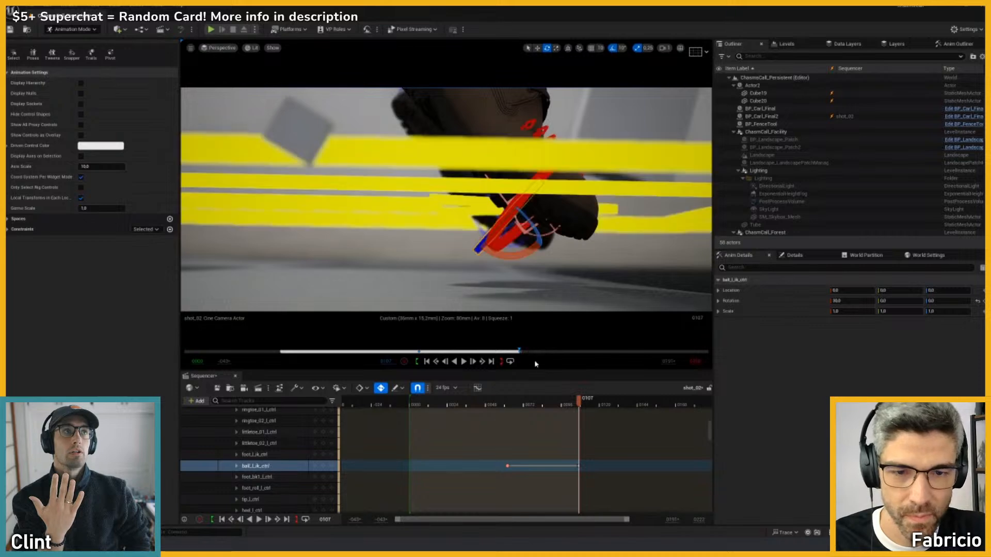
- Leave the shot camera and examine the left boot's toe bend at frame 107 from close up
key("shift+c")
right_click_drag(535, 254, 492, 241)
scroll(405, 234, "down", 2)
scroll(340, 222, "down", 4)
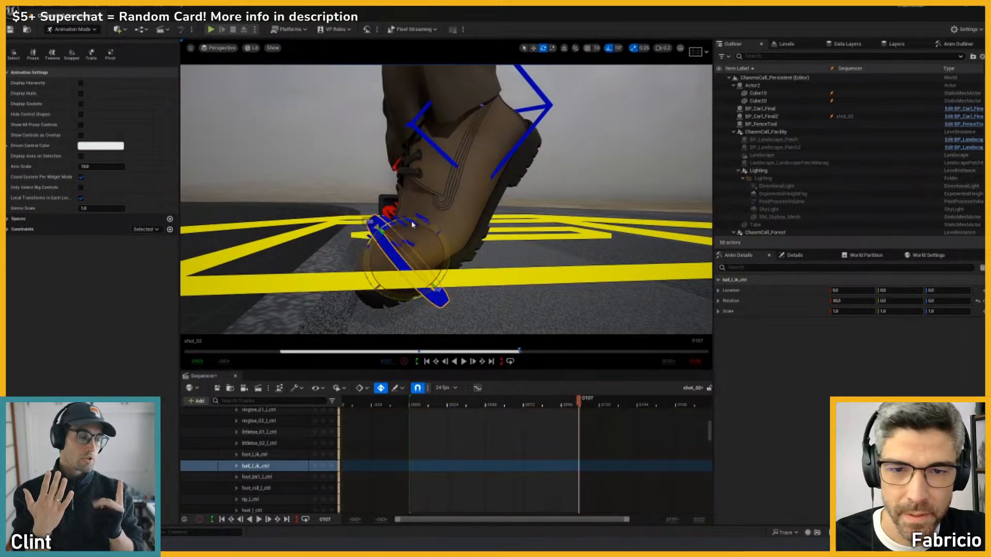
right_click_drag(477, 249, 493, 252)
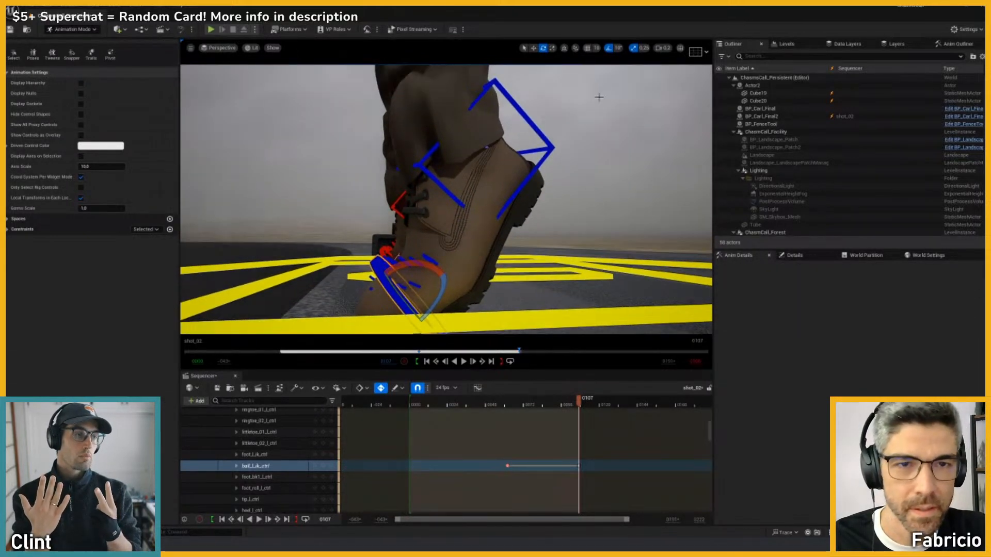
- Turn off rotation snapping, try a slight rotation of the right foot's ball_r_ik_ctrl, undo it, and return to the shot camera
left_click(610, 49)
right_click_drag(497, 206, 477, 220)
scroll(425, 241, "down", 1)
scroll(491, 230, "up", 1)
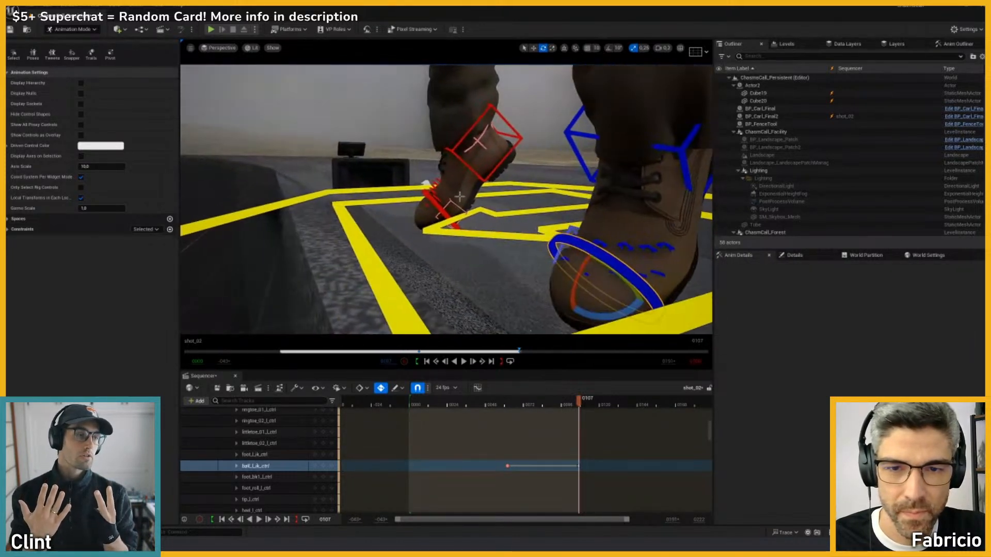
left_click(438, 207)
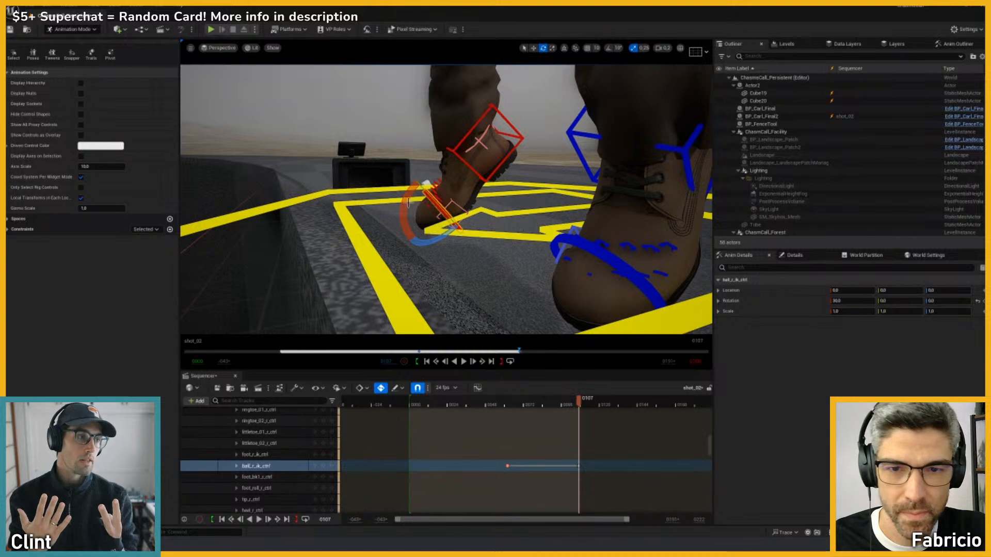
left_click_drag(402, 203, 401, 205)
key("ctrl+z")
key("shift+c")
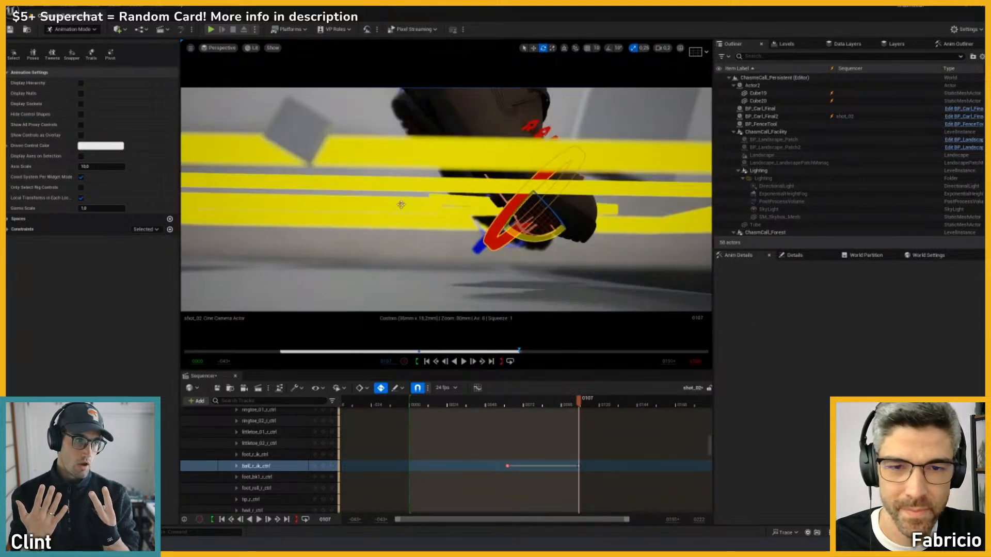
- Play part of the shot with the rig controls hidden, stop at frame 42, and save the sequence
key("g")
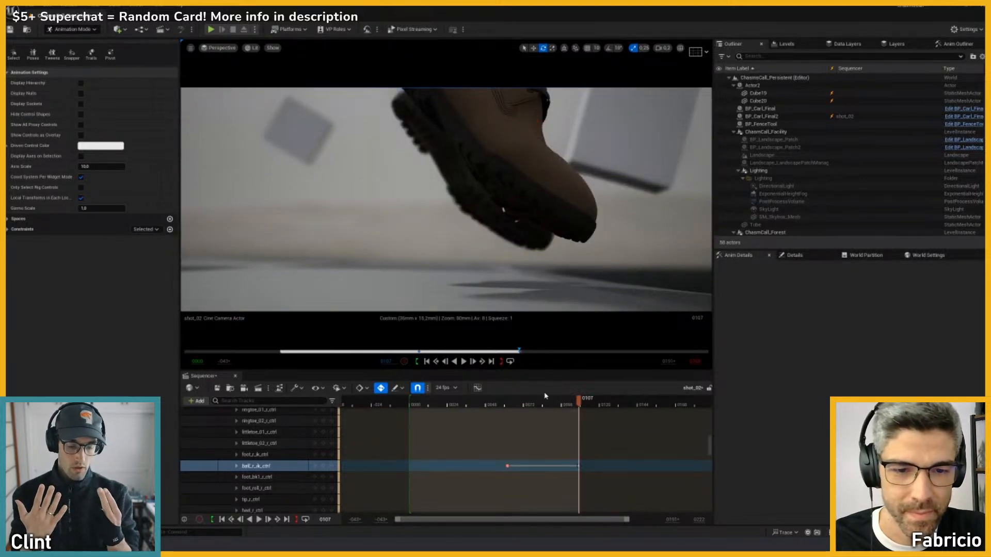
left_click_drag(544, 396, 458, 405)
key("space")
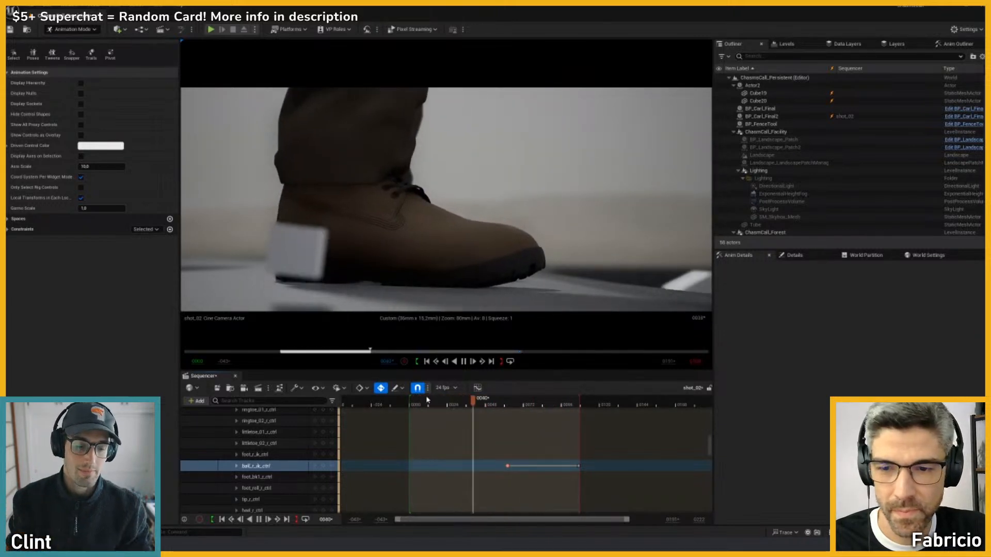
key("space")
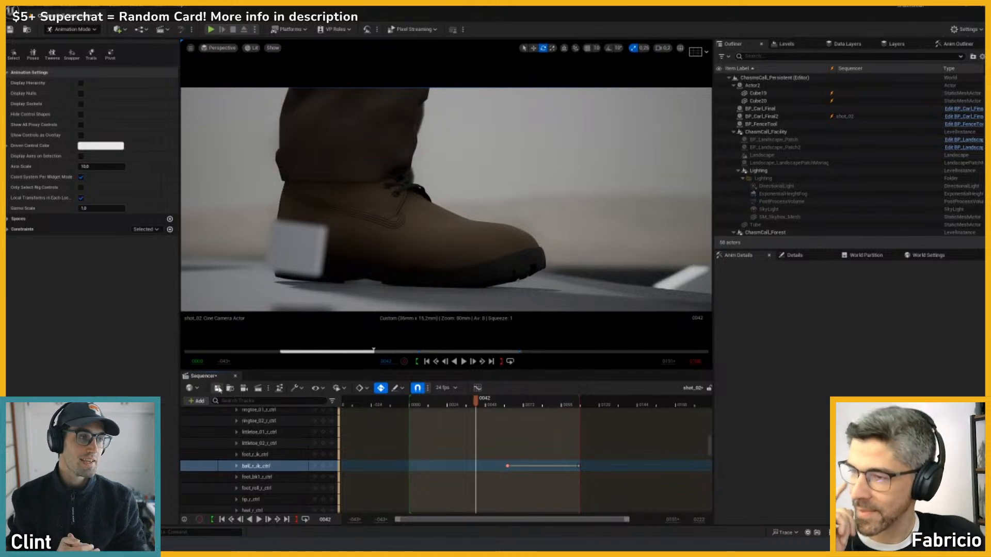
left_click(218, 388)
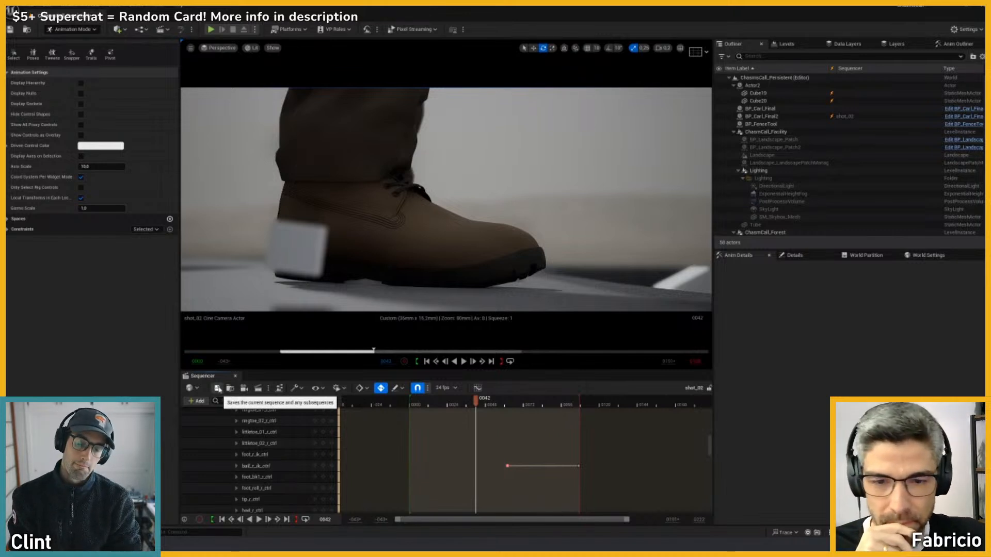
- Replay the shot twice from near its beginning to review the boots' lift and tilt, and stop at frame 73
left_click(416, 405)
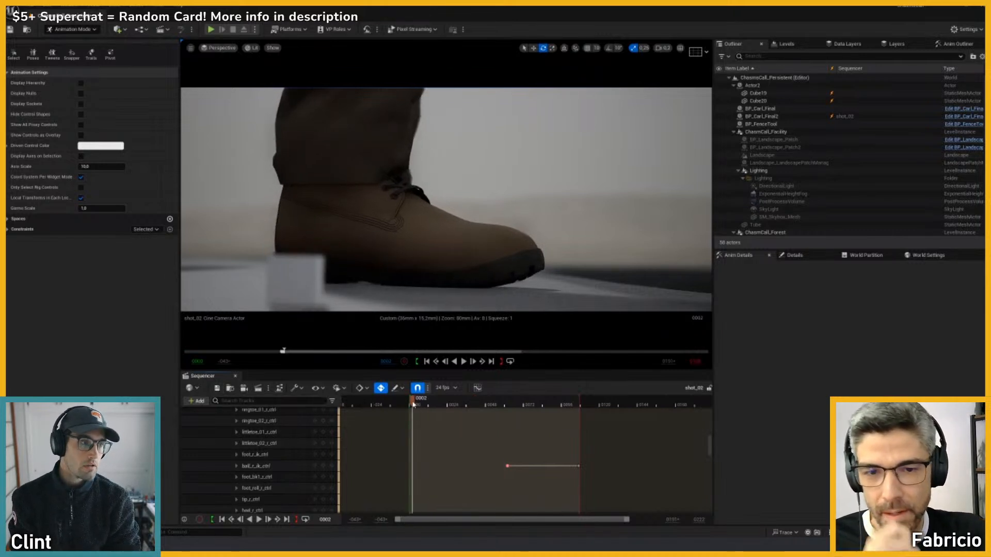
key("space")
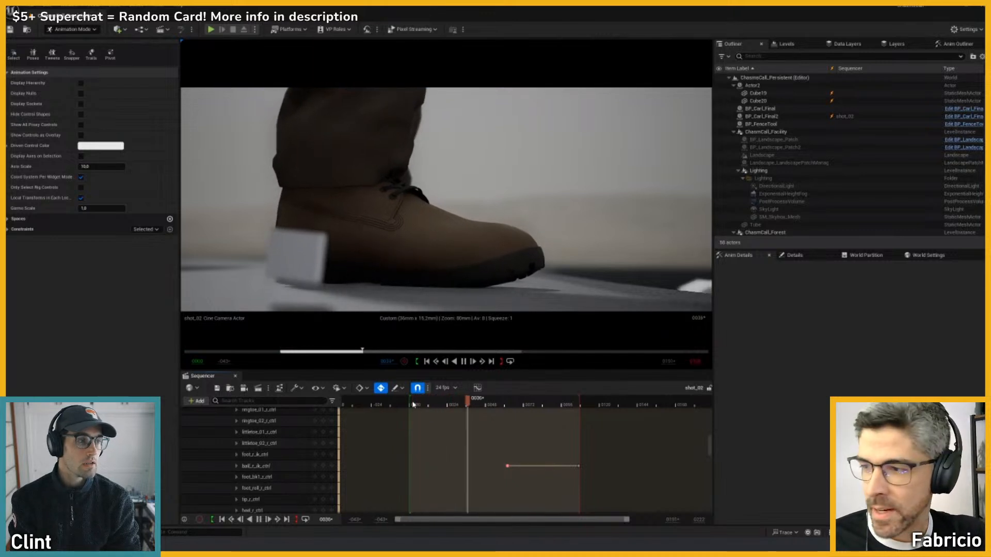
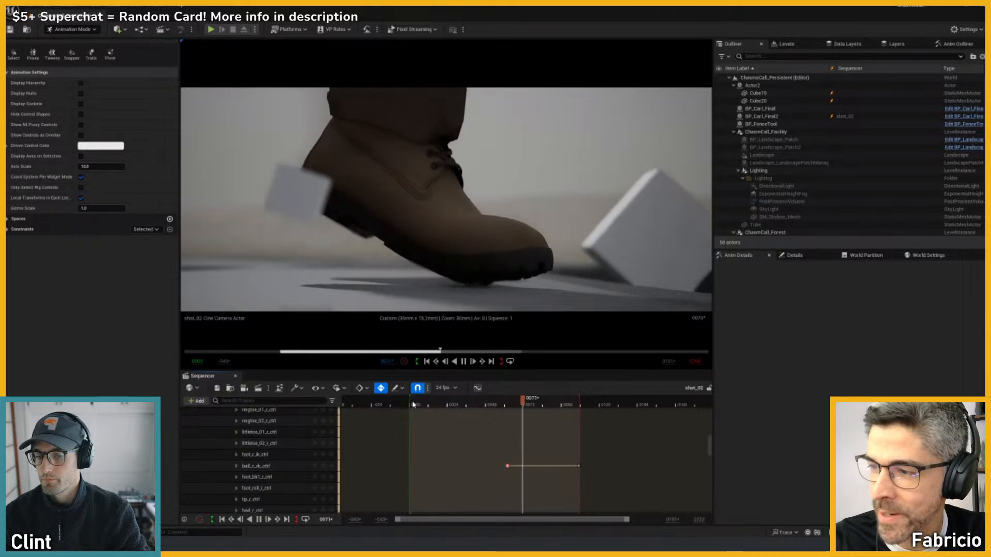
key("space")
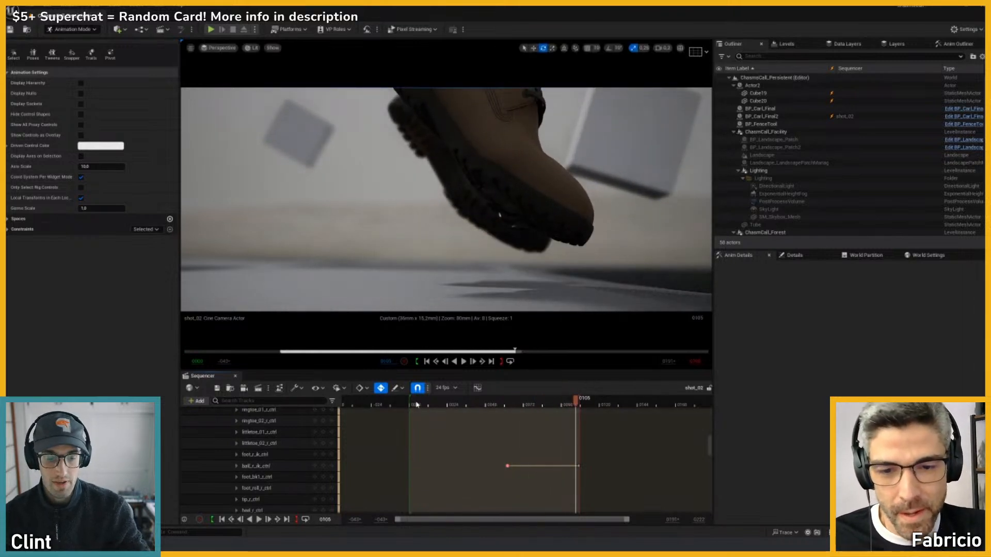
left_click(416, 406)
key("space")
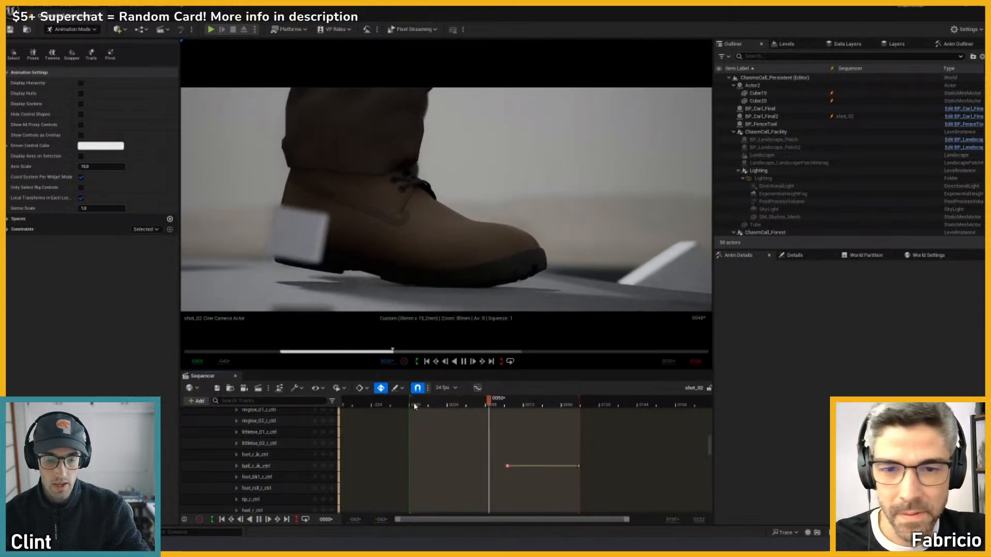
key("space")
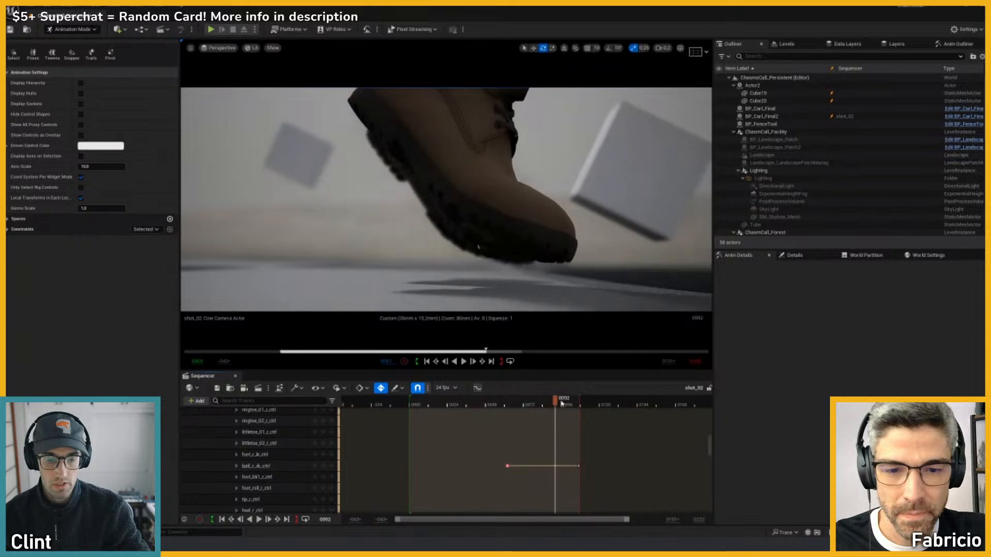
mouse_move(531, 406)
left_mouse_down()
mouse_move(513, 406)
mouse_move(537, 406)
mouse_move(526, 408)
left_mouse_up()
- Show BP_Carl_Final2's rig controls outside the shot camera, enlarge the Sequencer, and collapse the MetaHuman_ControlRig track
left_click(429, 223)
key("shift+c")
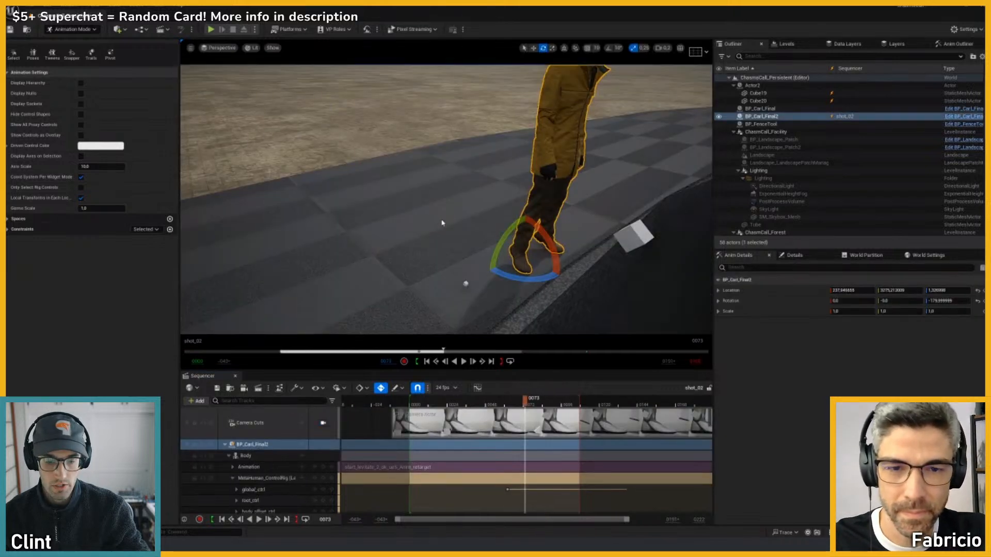
right_click_drag(429, 223, 512, 239)
key("g")
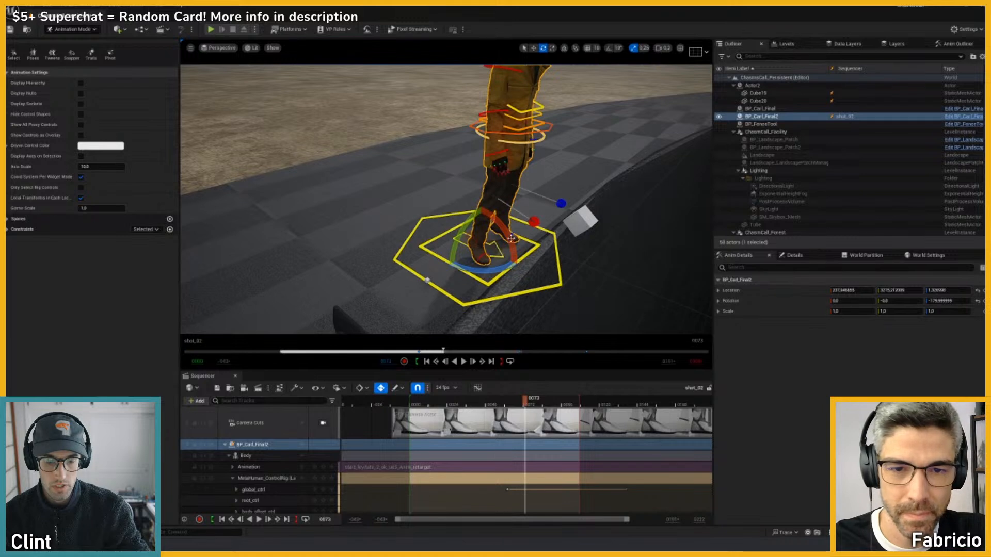
left_click(559, 263)
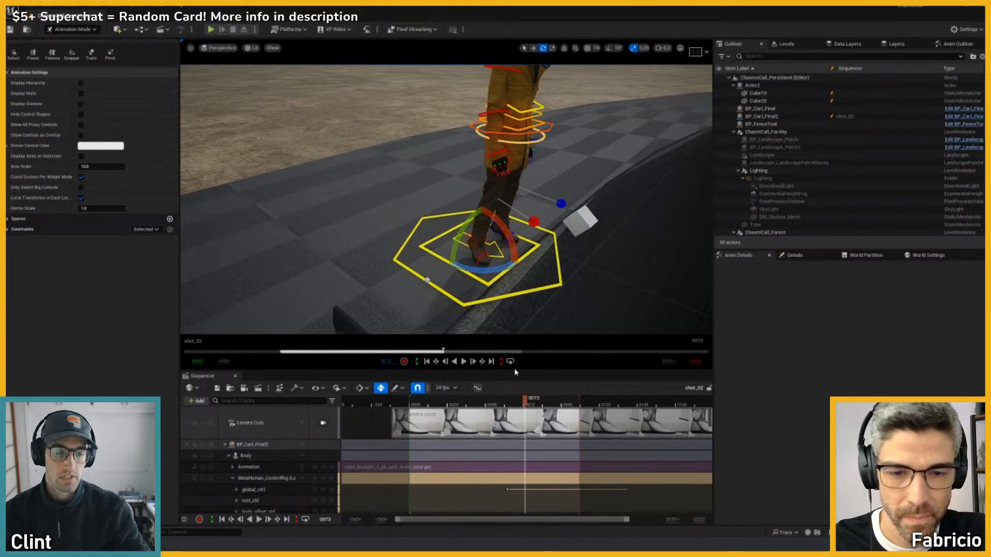
left_click_drag(515, 371, 512, 286)
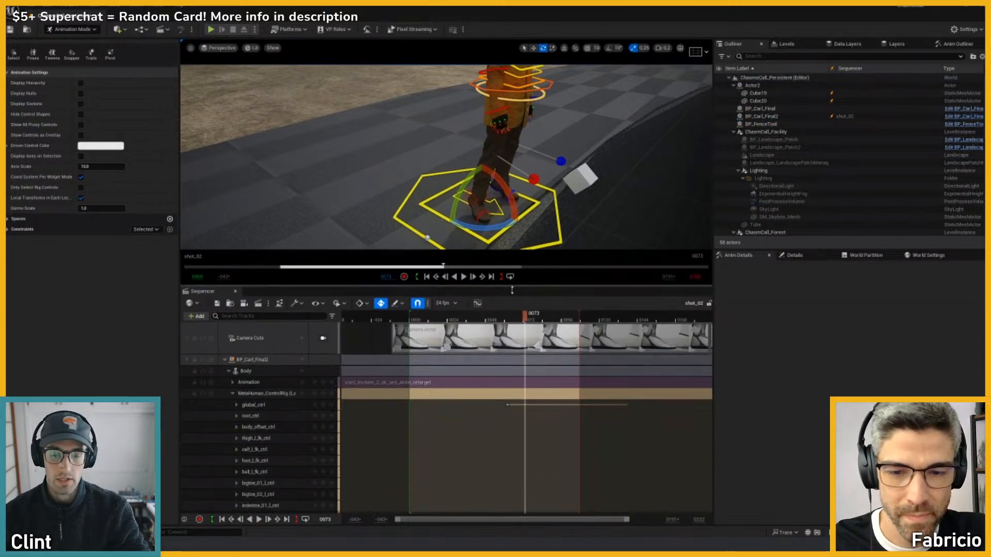
left_click(233, 394)
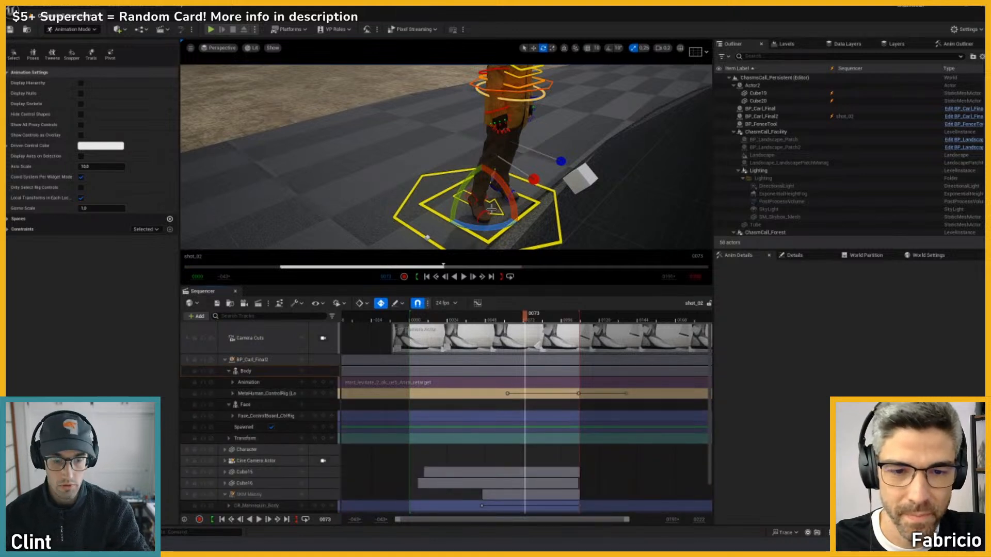
- Select global_ctrl together with ball_r_ik_ctrl and ball_l_ik_ctrl, and collapse the MetaHuman_ControlRig track again
right_click_drag(491, 209, 493, 214)
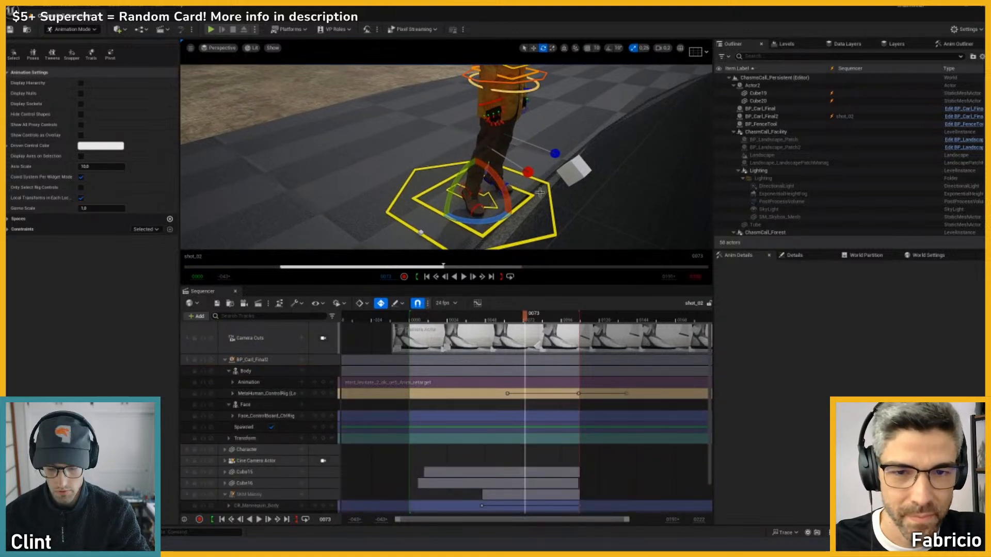
scroll(540, 192, "up", 3)
left_click(602, 219)
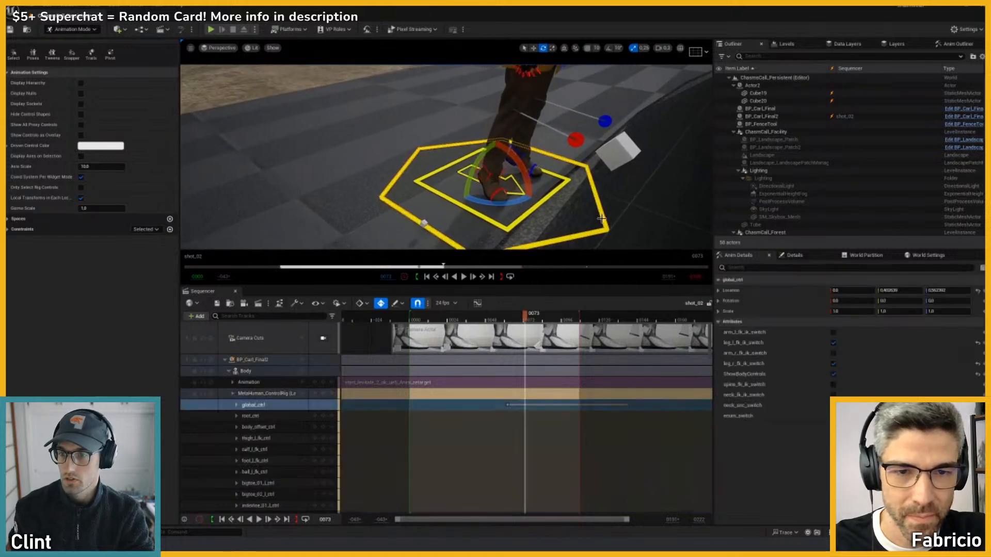
left_click(498, 192, "shift")
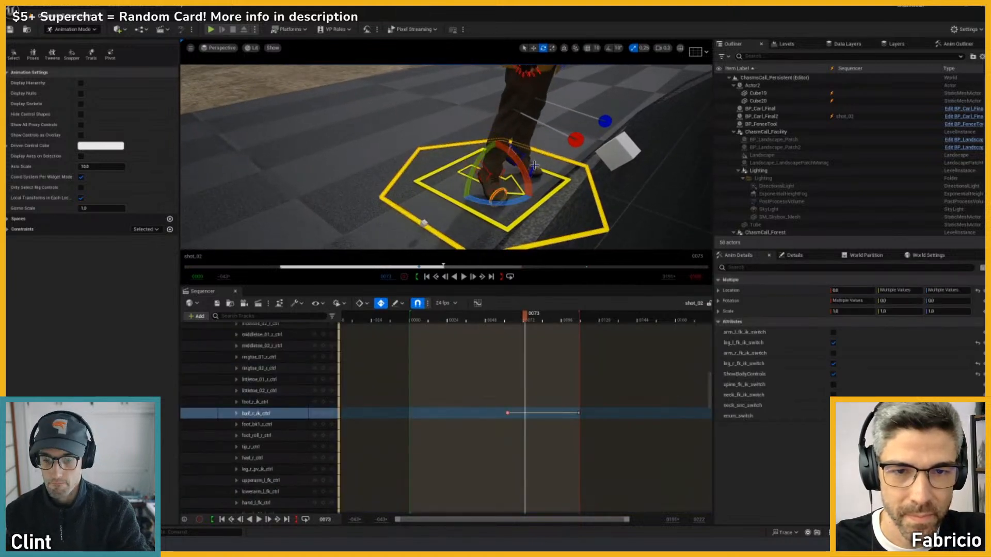
left_click(534, 165, "shift")
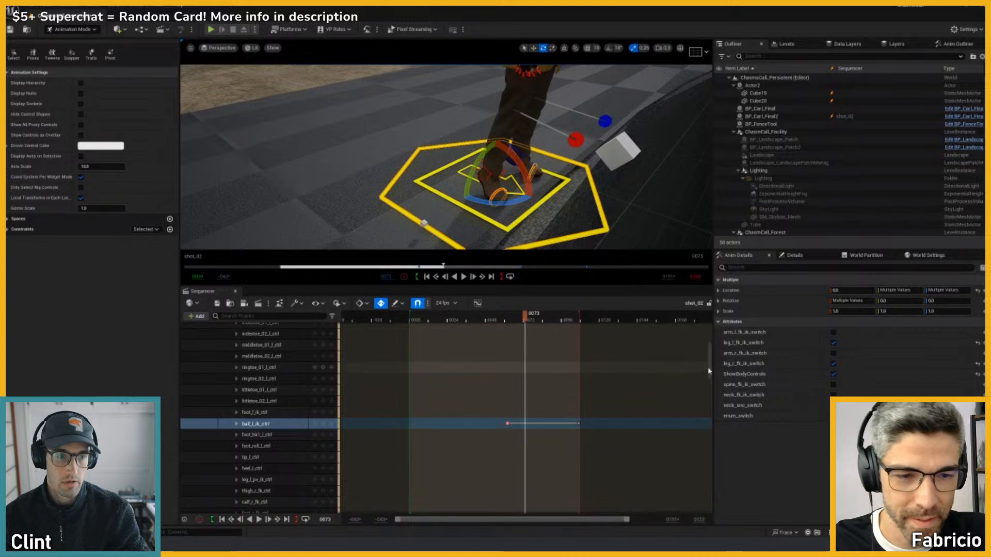
scroll(710, 345, "up", 10)
left_click(233, 394)
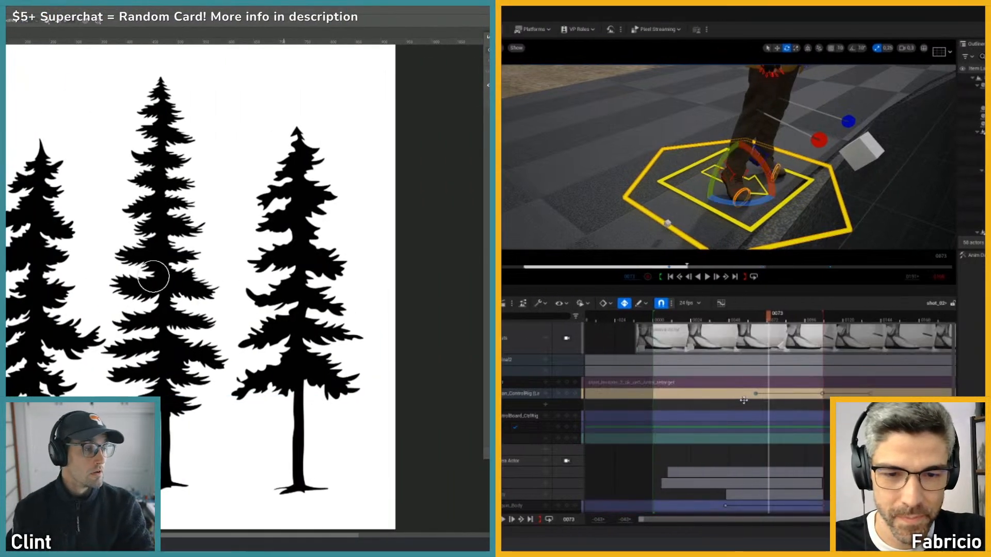
- Look through the shot camera with the rig controls hidden, play the shot to frame 104, and return to frame 1
right_click_drag(746, 183, 798, 170)
key("shift+c")
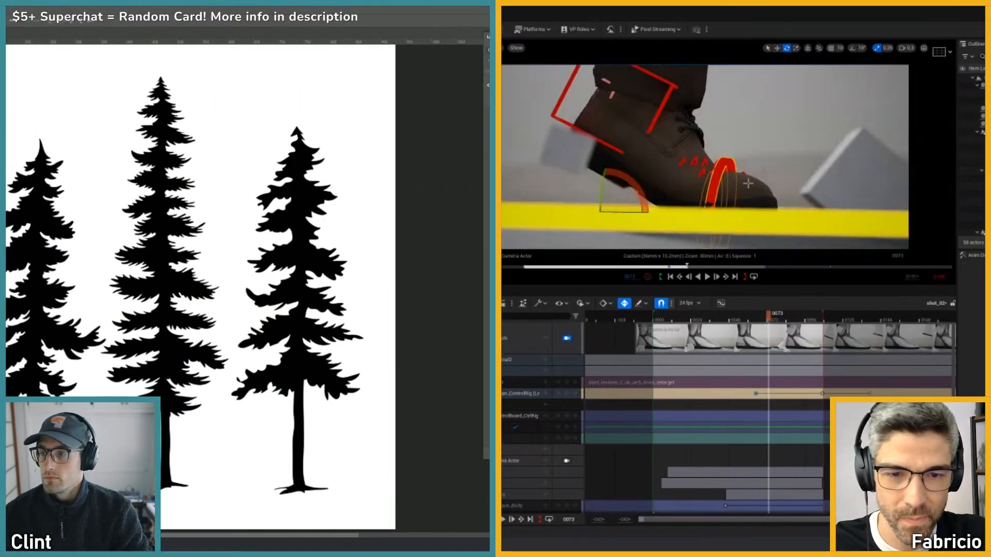
key("g")
left_click(674, 321)
key("space")
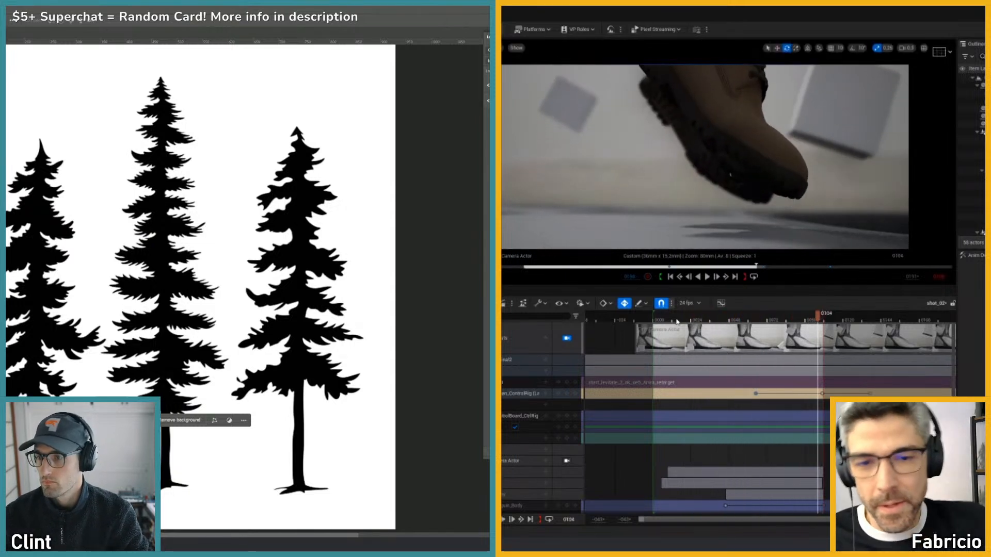
left_click(659, 316)
- Select the black tree silhouettes in Photoshop with Color Range at fuzziness 30, and replay the Unreal shot to frame 45
left_click(45, 214)
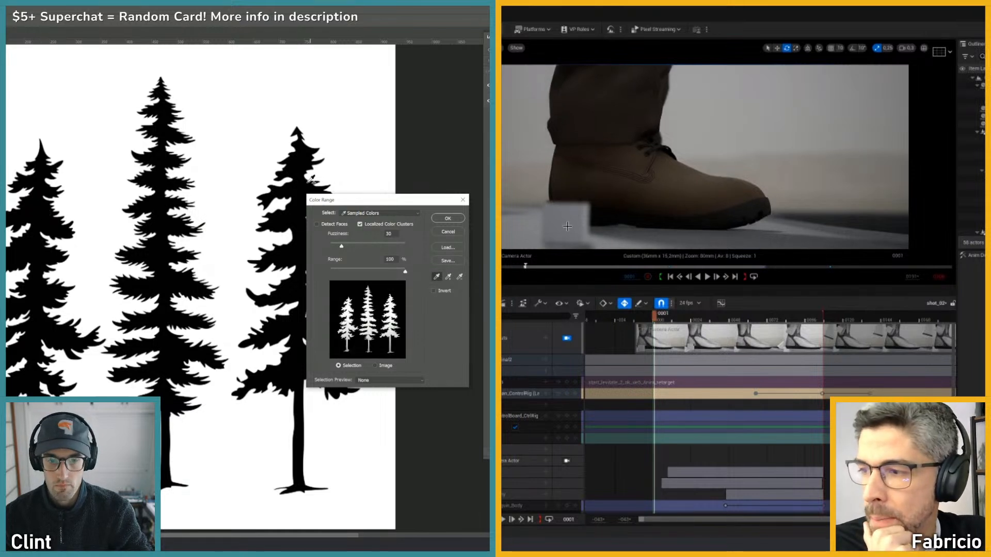
left_click_drag(401, 206, 449, 201)
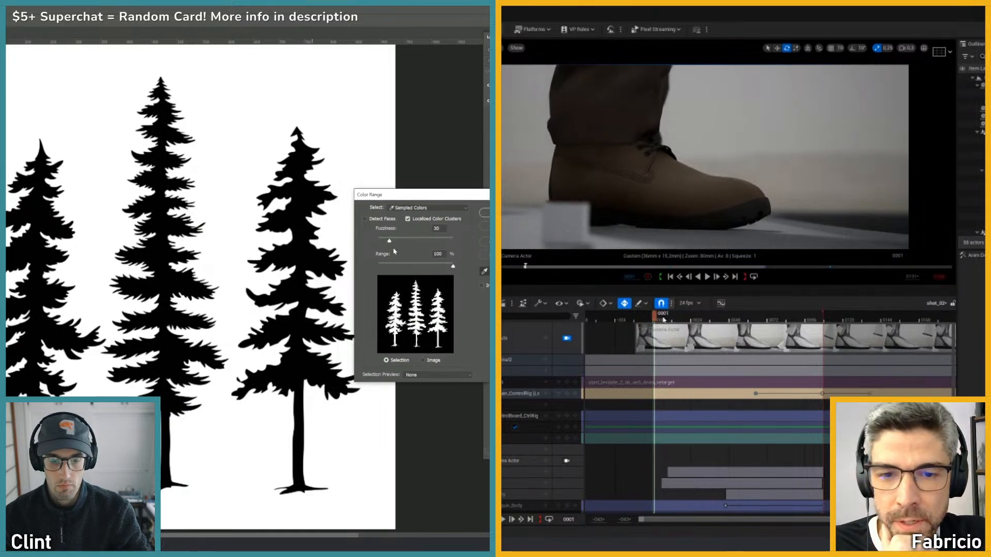
left_click(670, 319)
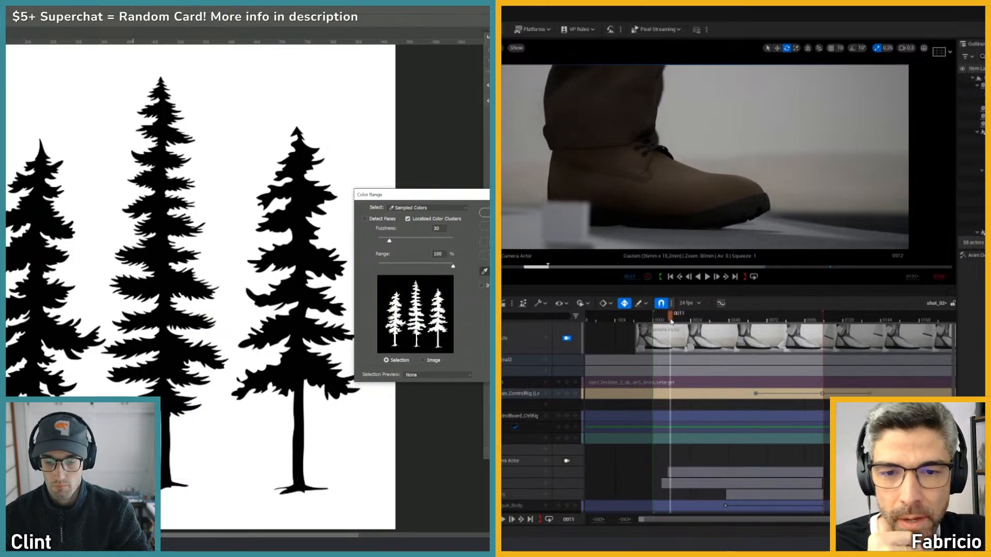
left_click_drag(662, 319, 655, 318)
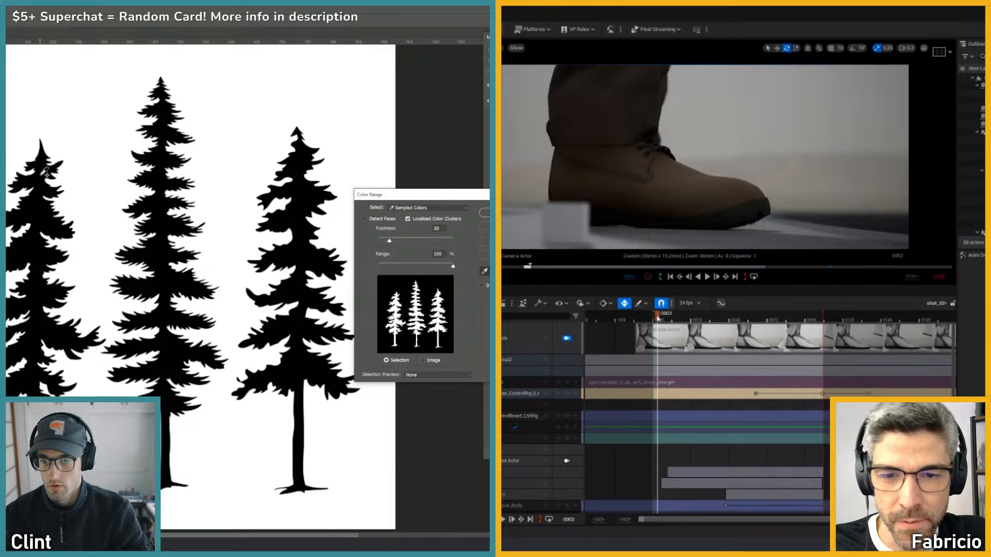
key("space")
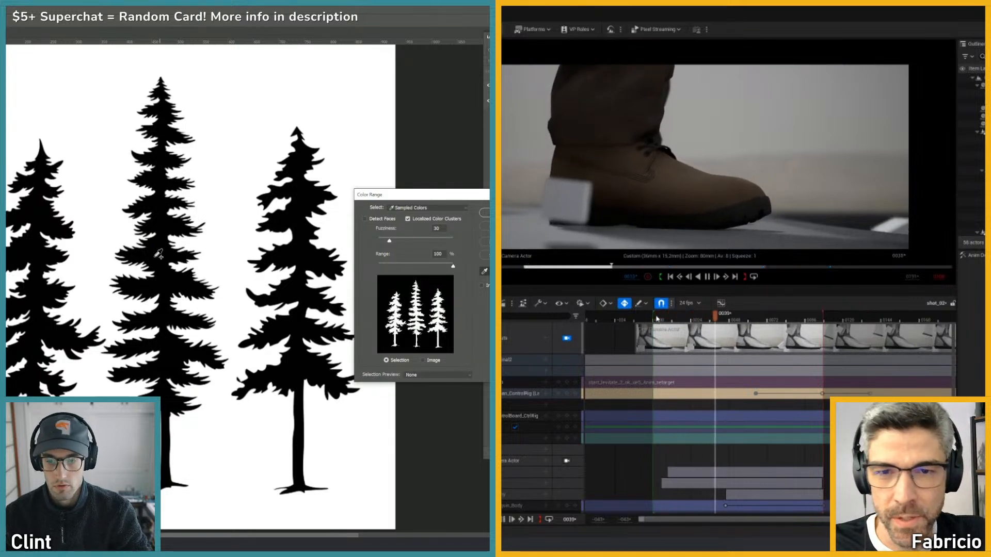
key("space")
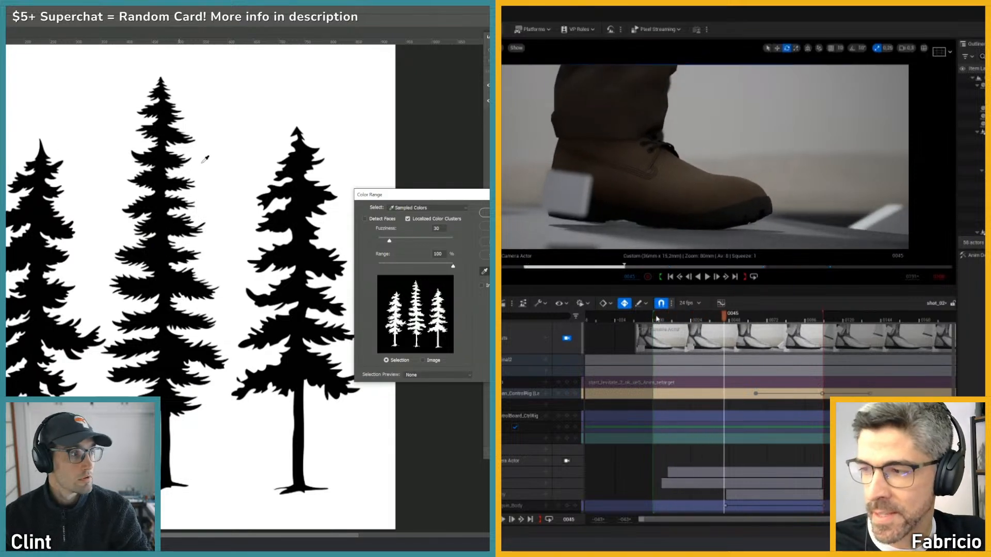
key("Return")
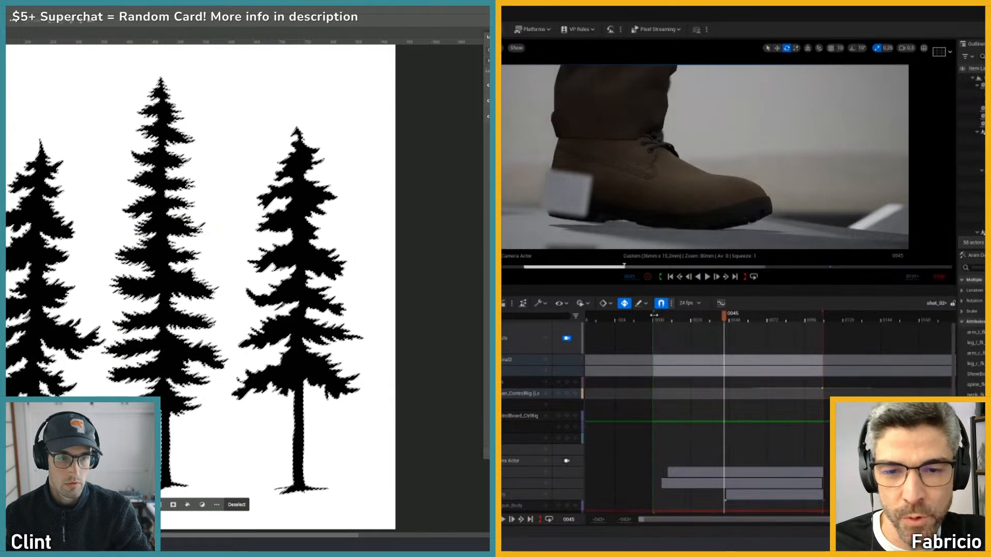
- Replay the Unreal shot from near its start to frame 77, and fill the selected tree silhouettes with Foreground Color in Photoshop
left_click(661, 320)
key("space")
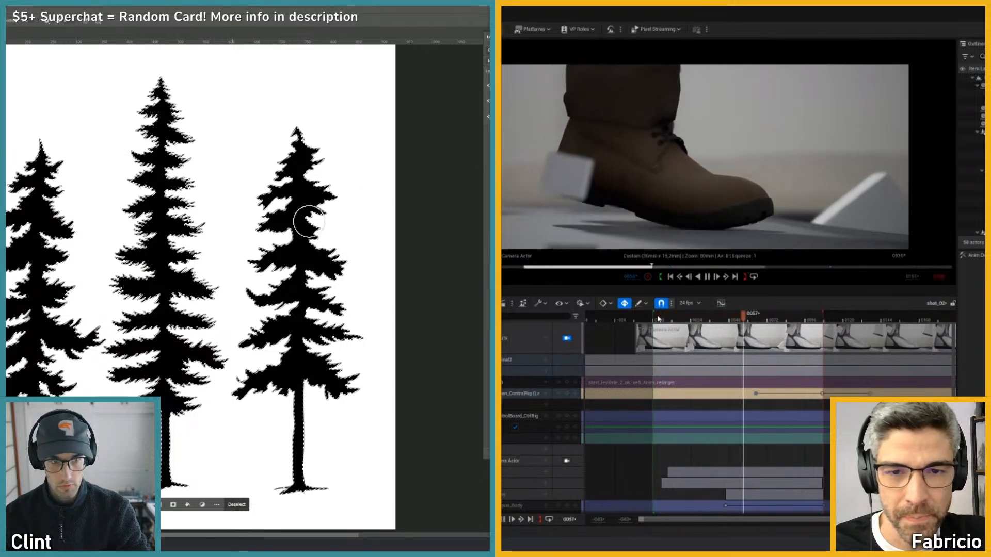
key("shift+F5")
left_click(242, 152)
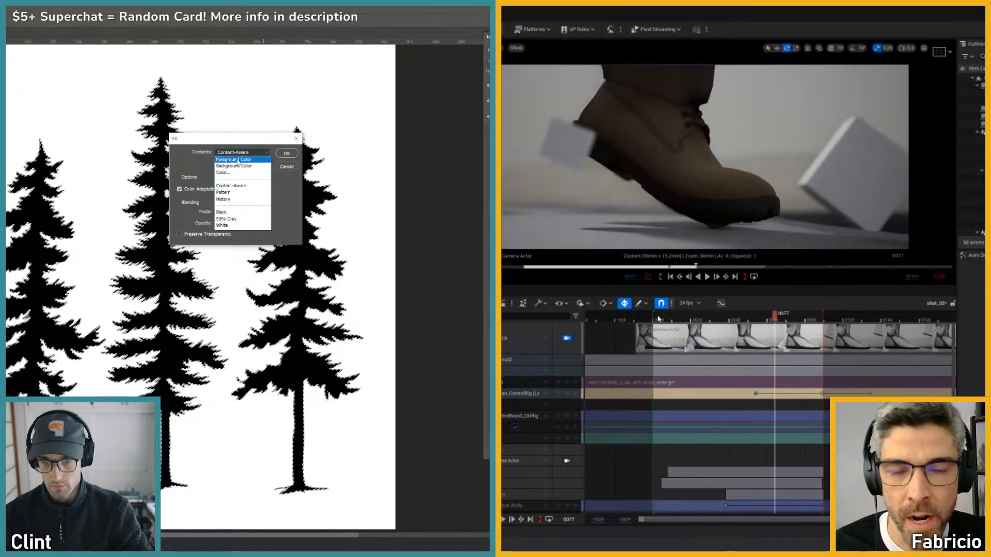
left_click(240, 160)
left_click(285, 153)
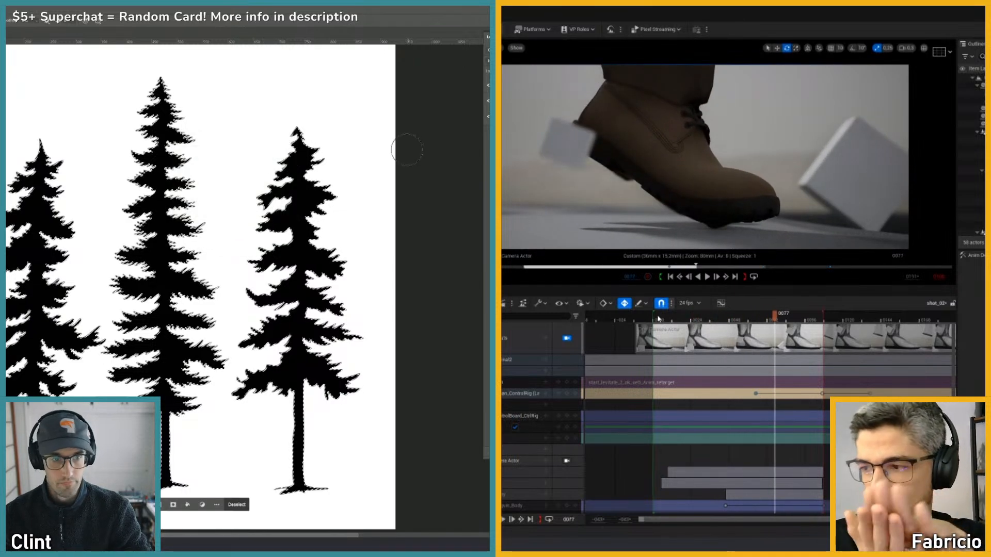
- Isolate the filled tree layer and duplicate it twice in Photoshop, replaying the Unreal shot to frame 58
left_click(488, 85, "alt")
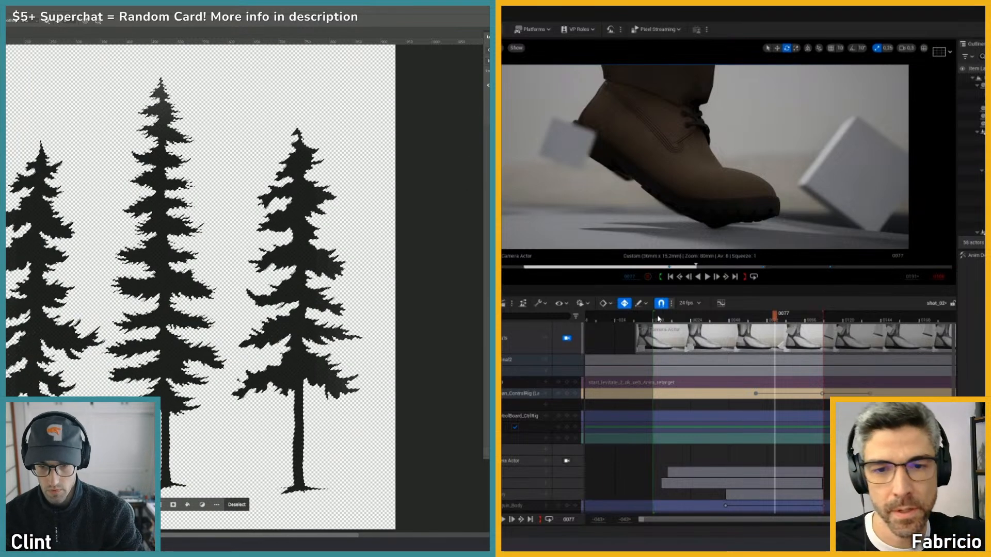
left_click(658, 318)
key("ctrl+j")
key("ctrl+j")
key("space")
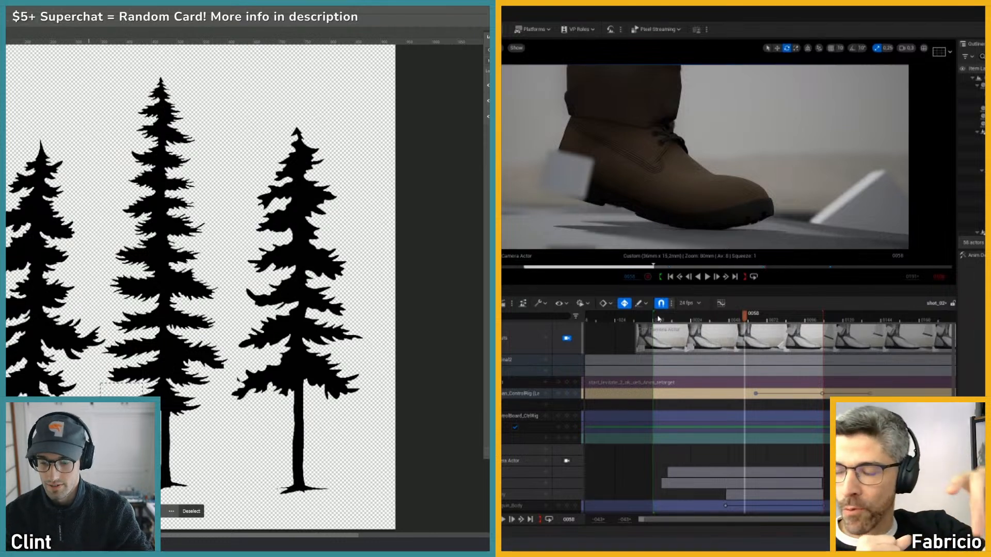
- Lasso the middle and right trees, remove them from one layer copy so it holds only the left tree, and deselect
key("ctrl+d")
mouse_move(97, 391)
left_mouse_down()
mouse_move(110, 345)
mouse_move(105, 201)
mouse_move(232, 70)
mouse_move(381, 371)
mouse_move(231, 523)
left_mouse_up()
left_click_drag(163, 516, 98, 391)
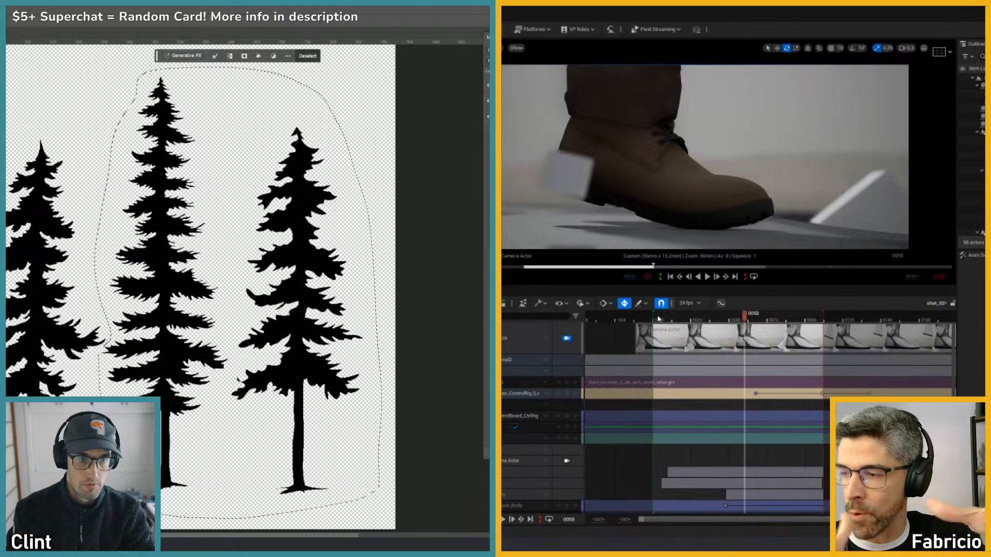
key("ctrl+d")
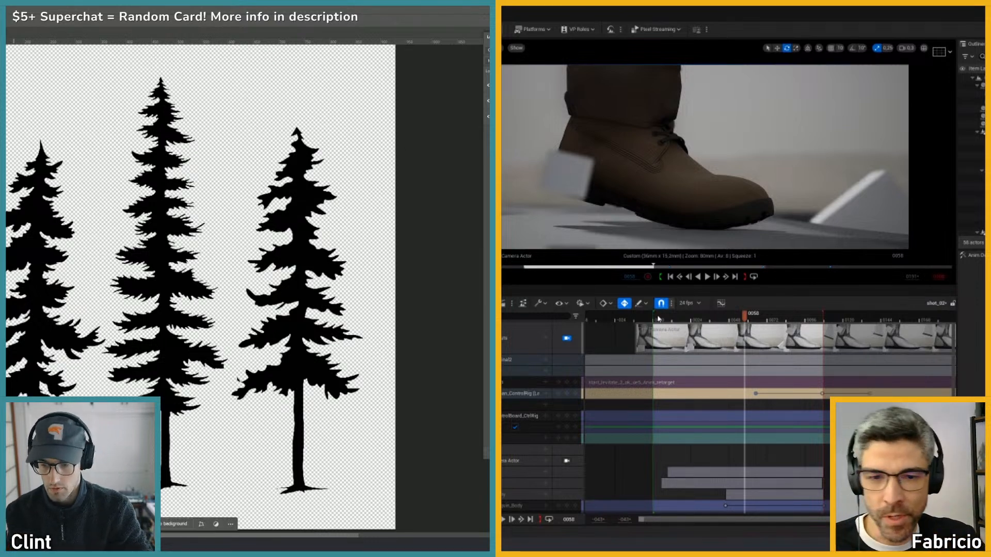
- Lasso the two outer trees on one copy and the left and middle trees on another to separate them, while restarting shot playback
mouse_move(7, 124)
left_mouse_down()
mouse_move(97, 257)
mouse_move(109, 338)
mouse_move(78, 424)
left_mouse_up()
left_click(662, 315)
key("space")
mouse_move(259, 509)
left_mouse_down()
mouse_move(230, 408)
mouse_move(253, 140)
mouse_move(347, 124)
mouse_move(379, 324)
mouse_move(361, 491)
mouse_move(341, 506)
left_mouse_up()
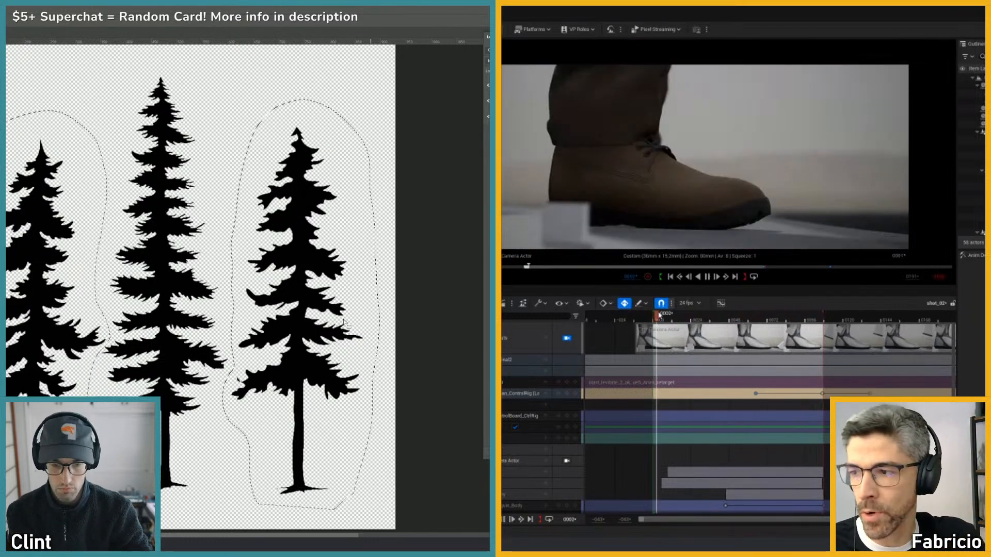
left_click(219, 407)
mouse_move(220, 407)
left_mouse_down()
mouse_move(237, 377)
mouse_move(206, 93)
mouse_move(7, 133)
left_mouse_up()
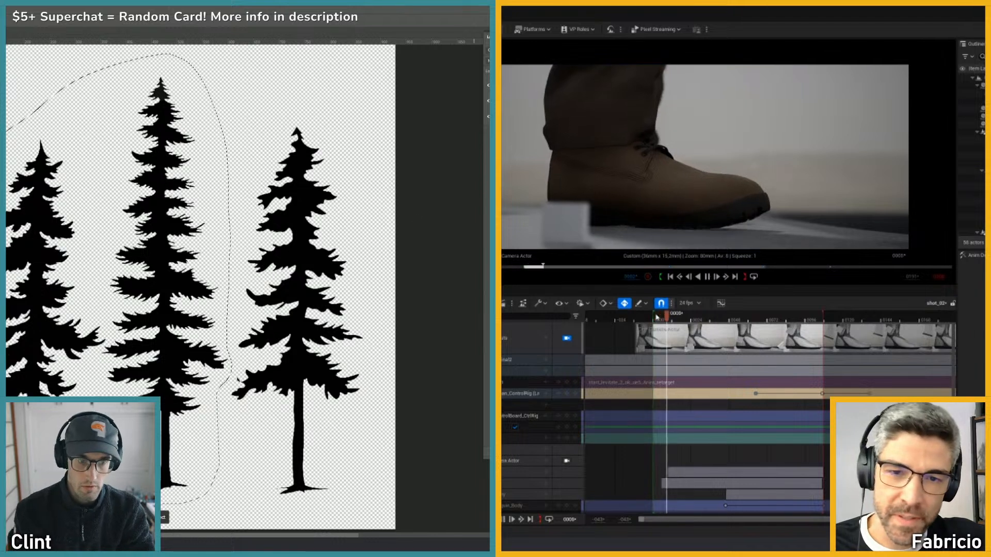
- Clear the lasso selection around the trees, and replay the Unreal shot from frame 4, stopping at frame 50
key("space")
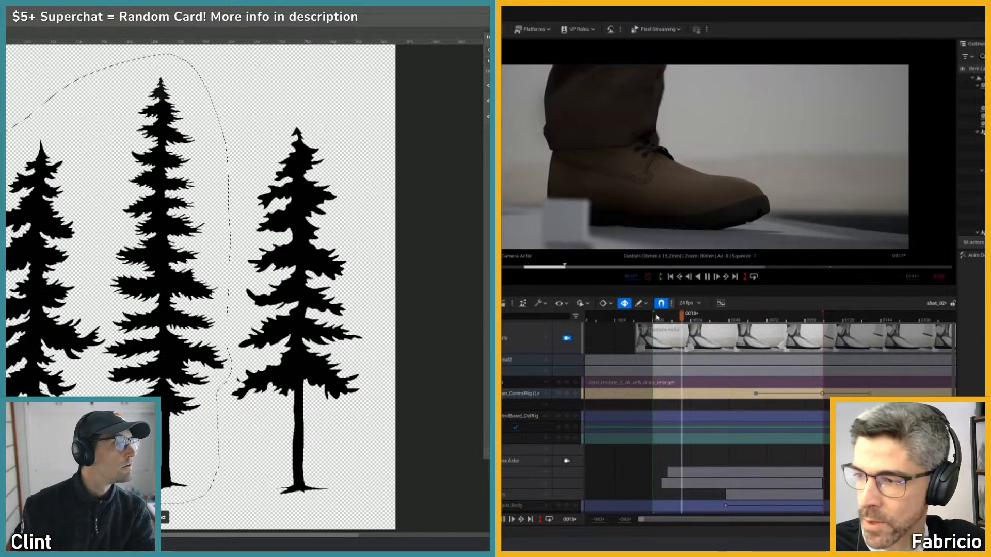
key("space")
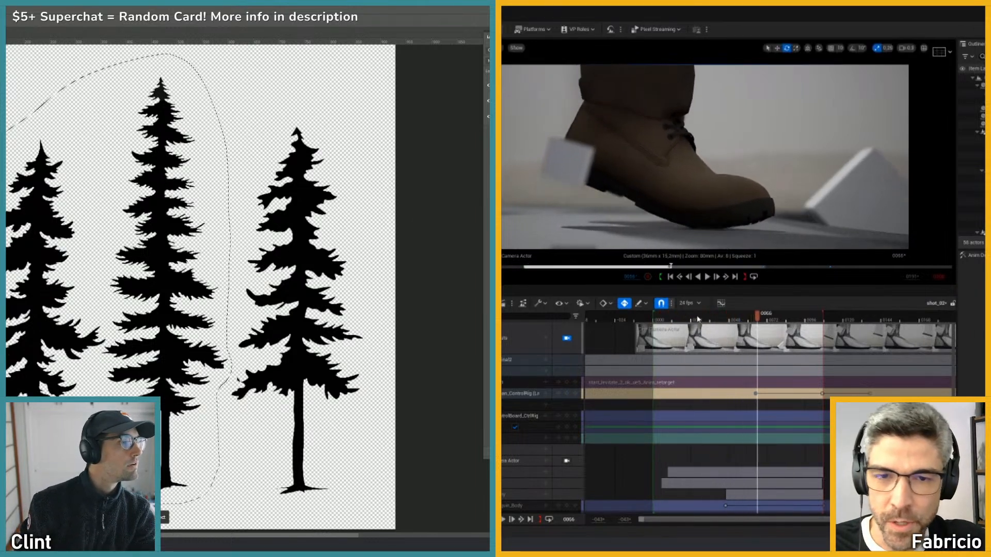
left_click_drag(755, 316, 659, 322)
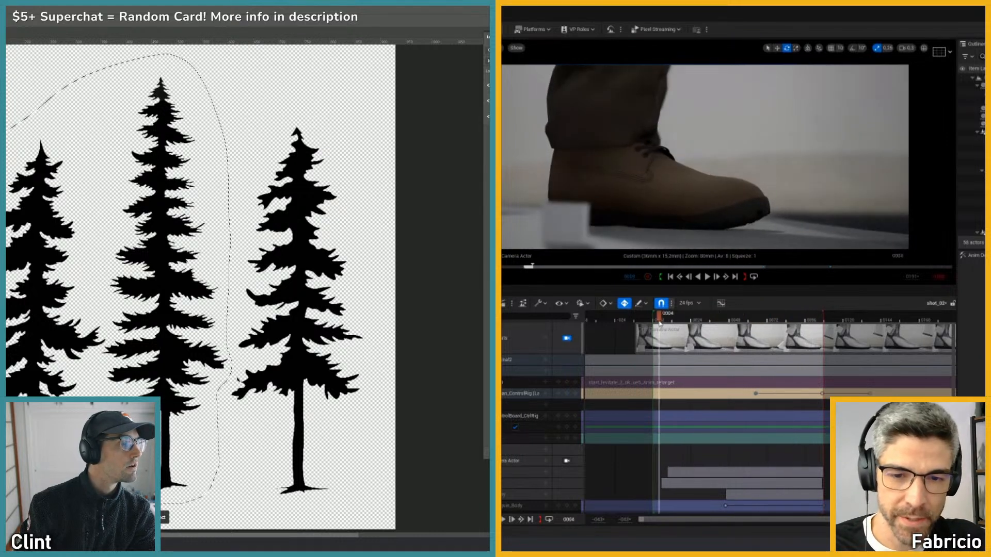
key("space")
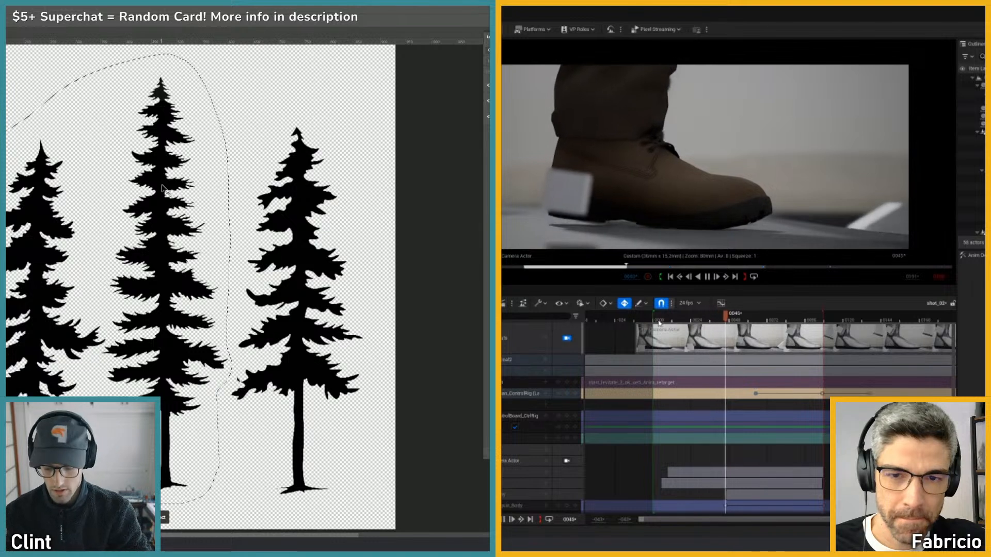
key("ctrl+d")
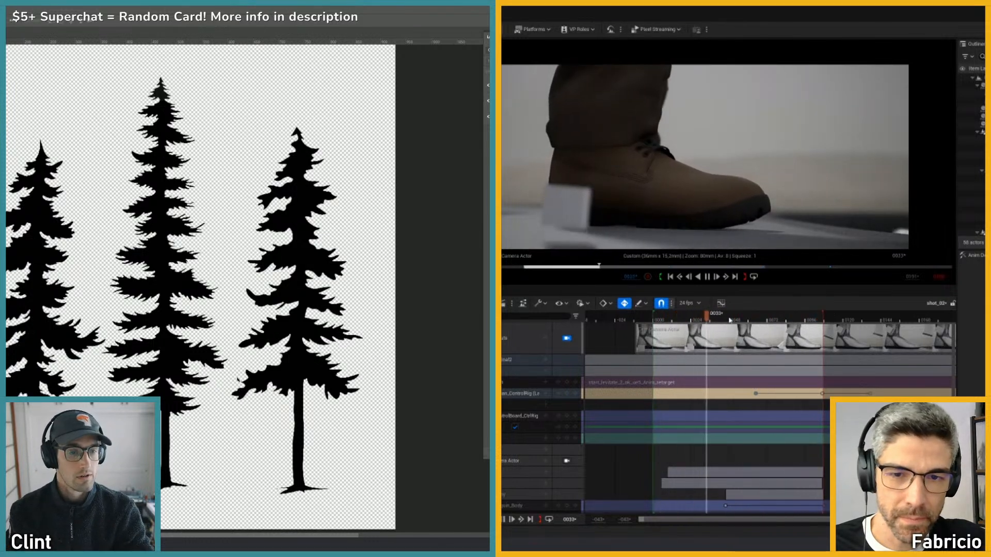
key("space")
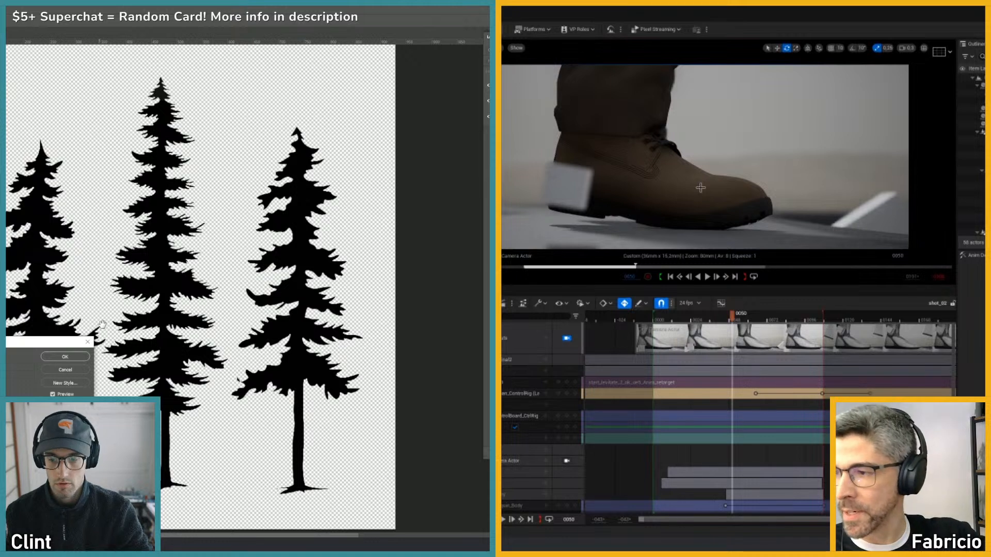
- Close the layer style settings, display only the right tree, and move it to the center of the canvas
left_click(87, 342)
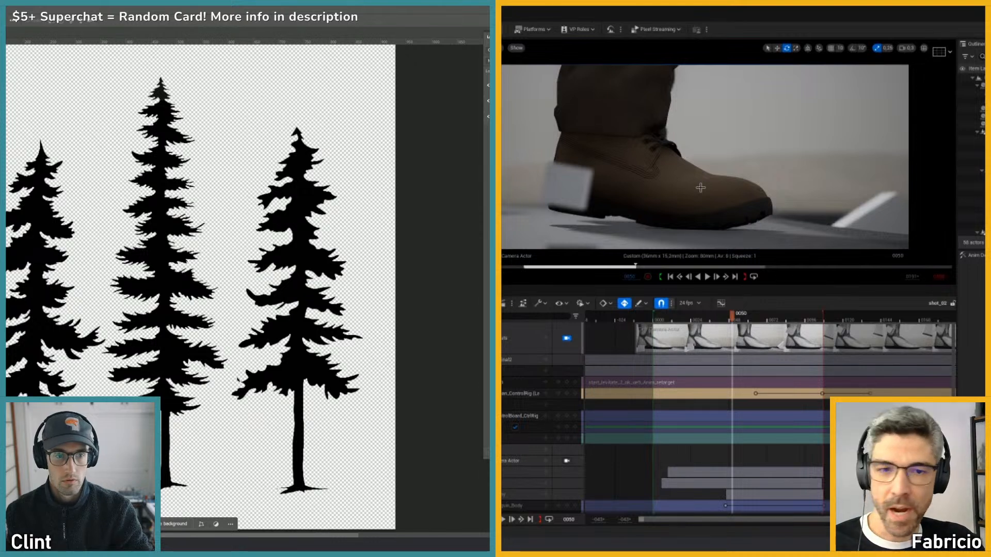
key("Delete")
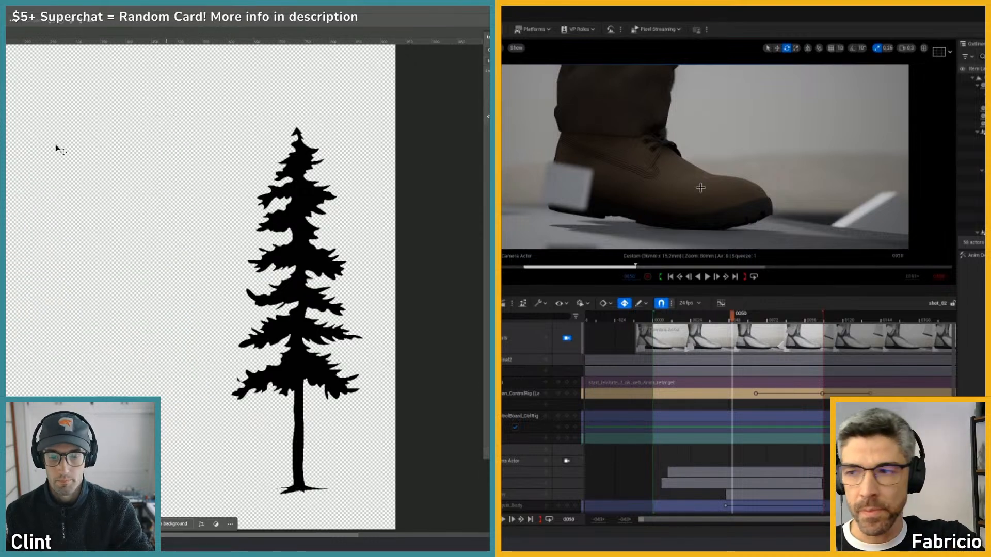
left_click(189, 207, "alt")
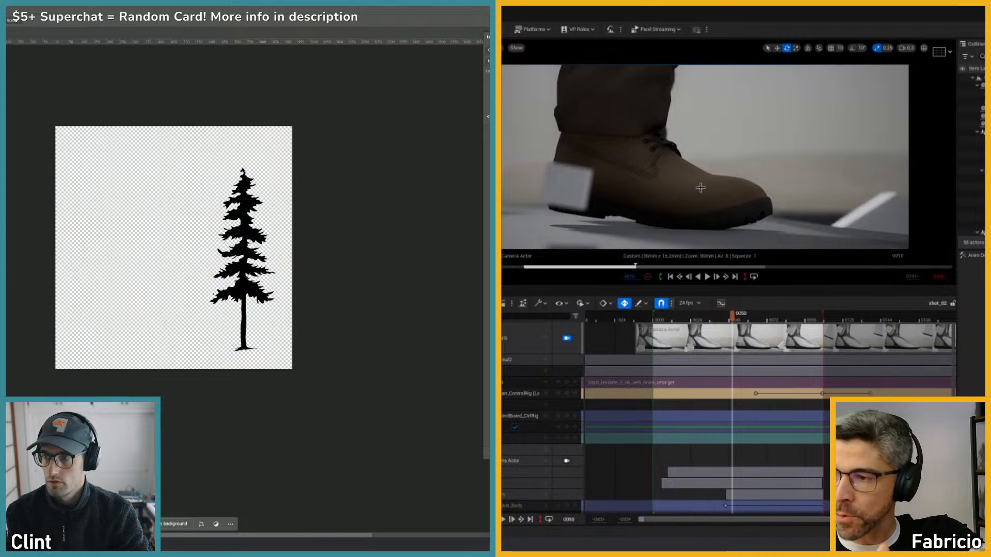
left_click_drag(245, 249, 177, 236)
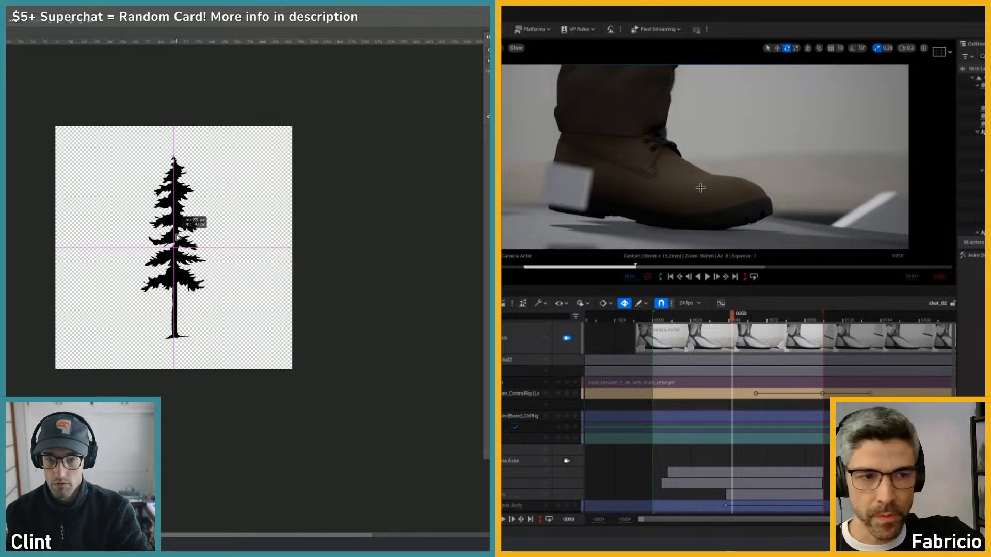
- Show the tall middle tree's layer, move the tree close to the canvas center, and hide its layer
left_click(488, 101)
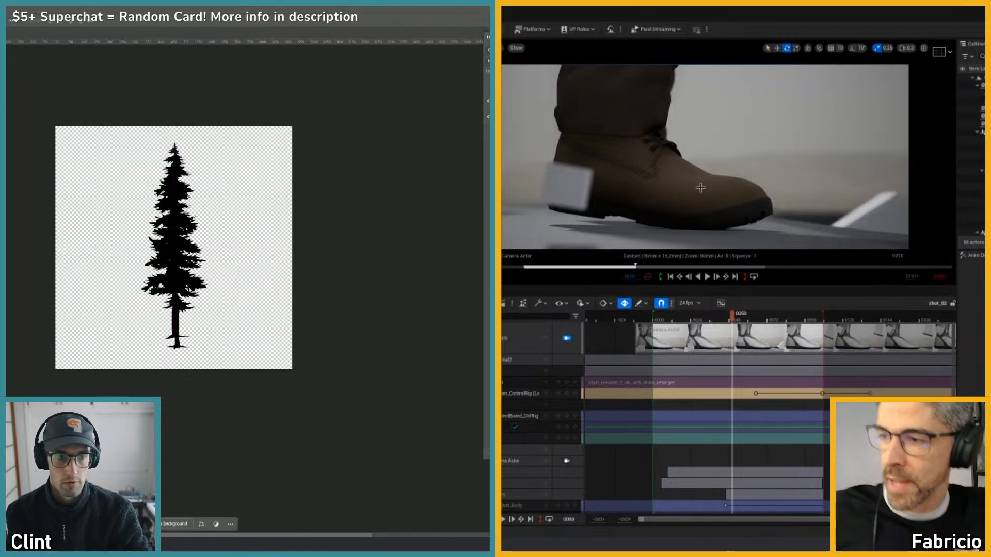
left_click_drag(174, 251, 172, 245)
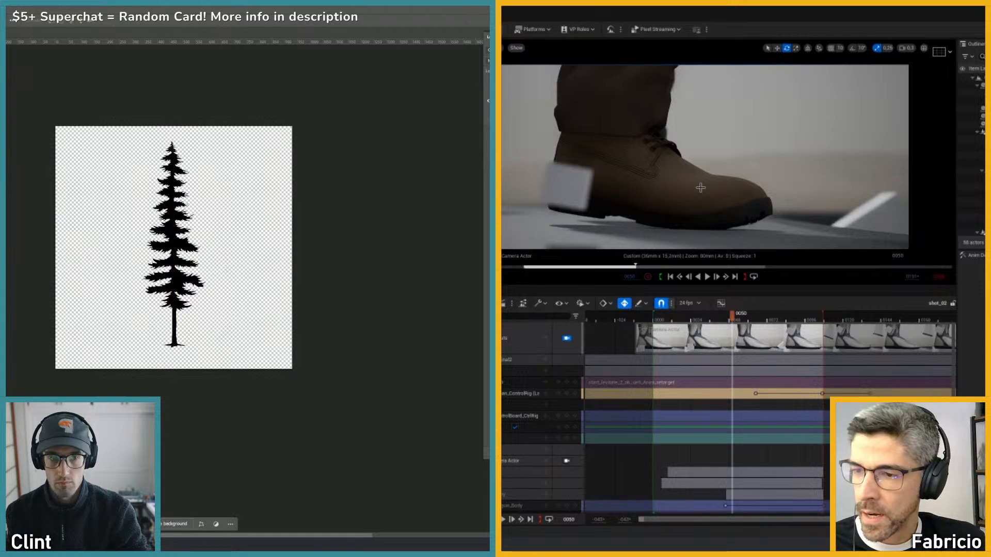
left_click(487, 103)
- Show the left tree's layer, move the tree to the canvas centerline with its base on the lower edge, and hide it
left_click(488, 85)
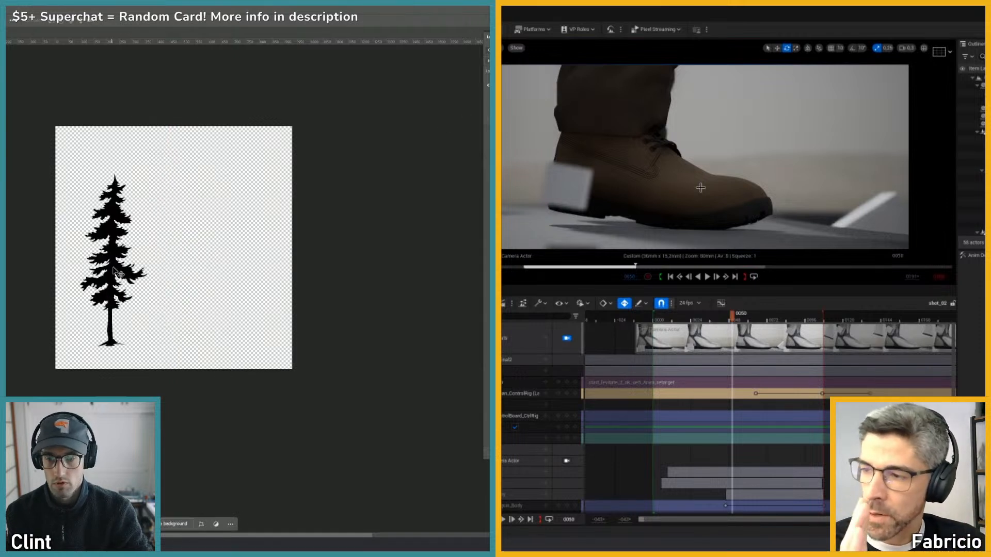
left_click_drag(118, 273, 172, 295)
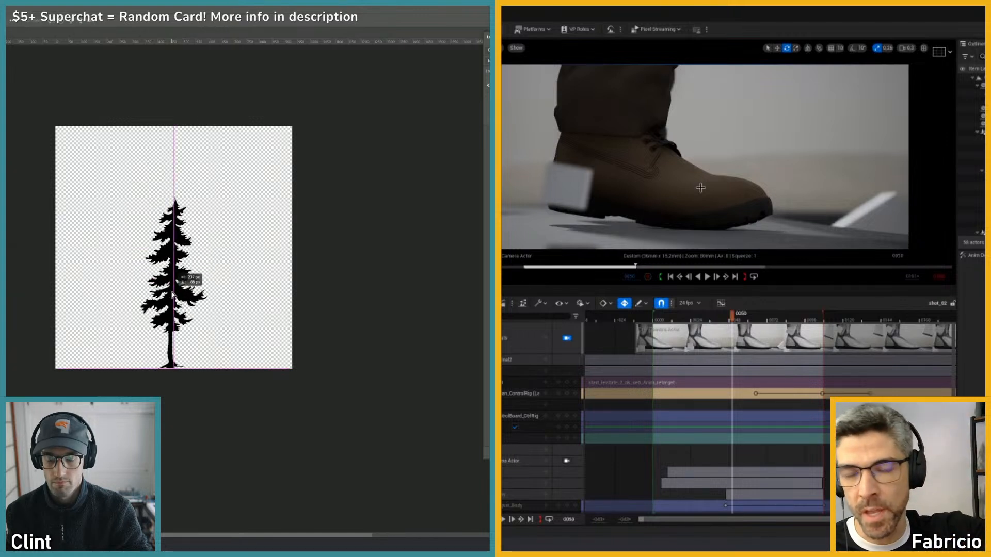
left_click(487, 85)
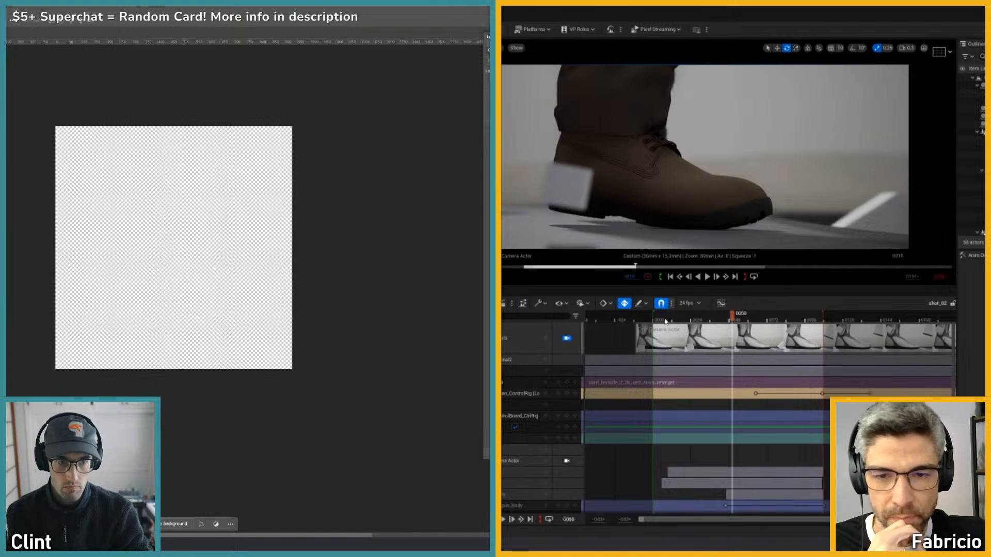
- Show the tall tree and move it down onto the canvas's lower edge, while scrubbing the Unreal shot to frame 9
left_click(488, 100)
left_click(659, 317)
left_click_drag(176, 289, 176, 301)
left_click_drag(657, 317, 663, 317)
left_click_drag(176, 301, 177, 311)
left_click_drag(663, 316, 669, 316)
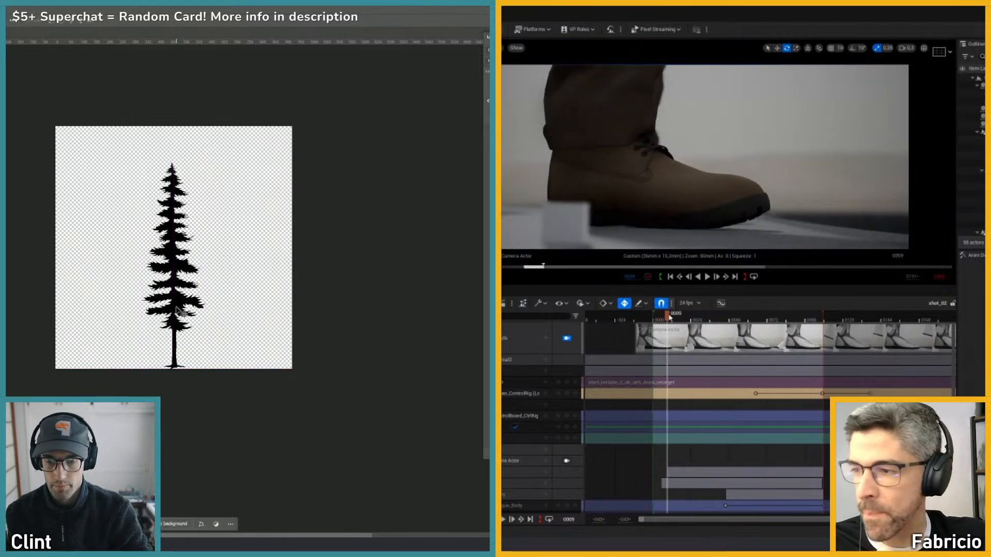
- Show only the right tree, move it down onto the canvas's lower edge, and display all three trees, while scrubbing shot_02 to frame 3
left_click(488, 101)
left_click(488, 116)
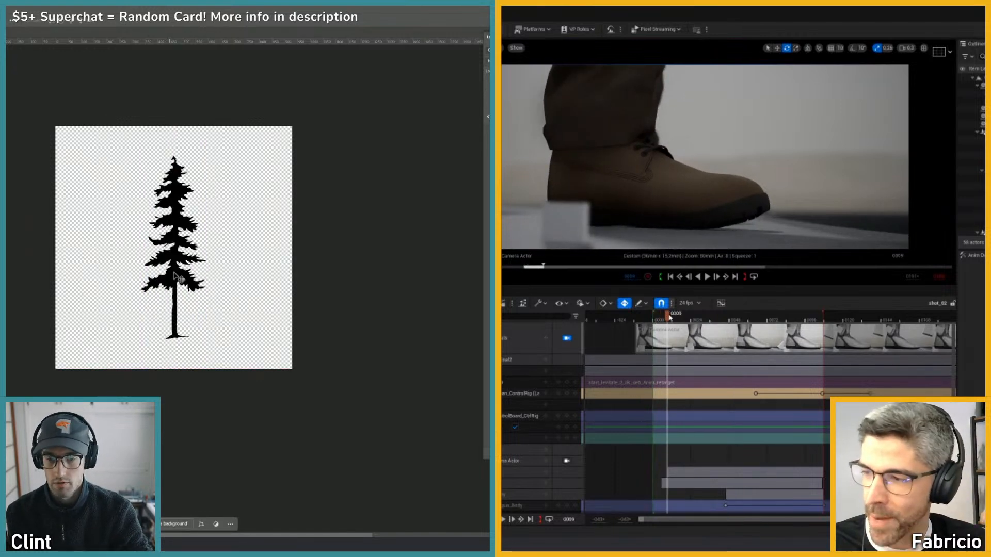
left_click_drag(178, 278, 197, 308)
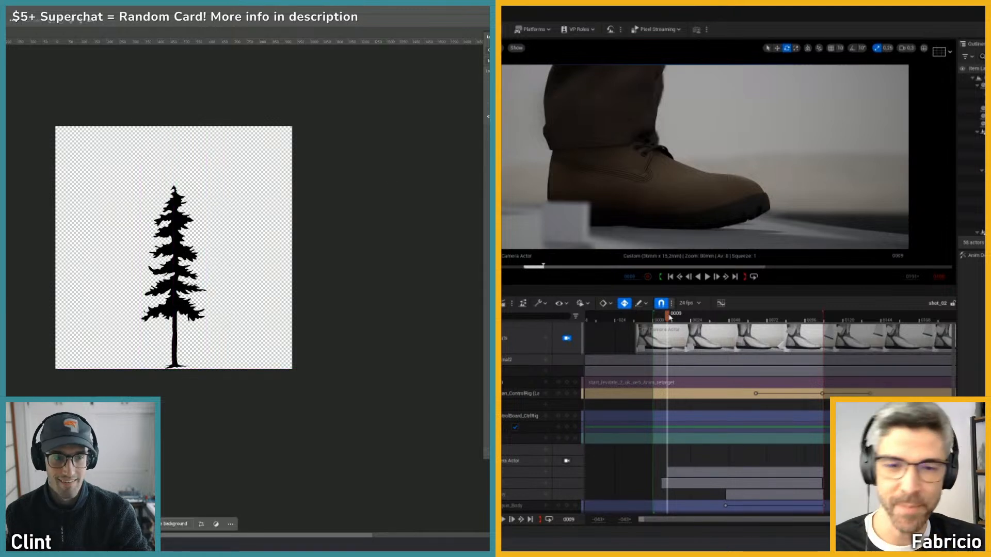
left_click_drag(664, 316, 659, 317)
left_click(487, 101)
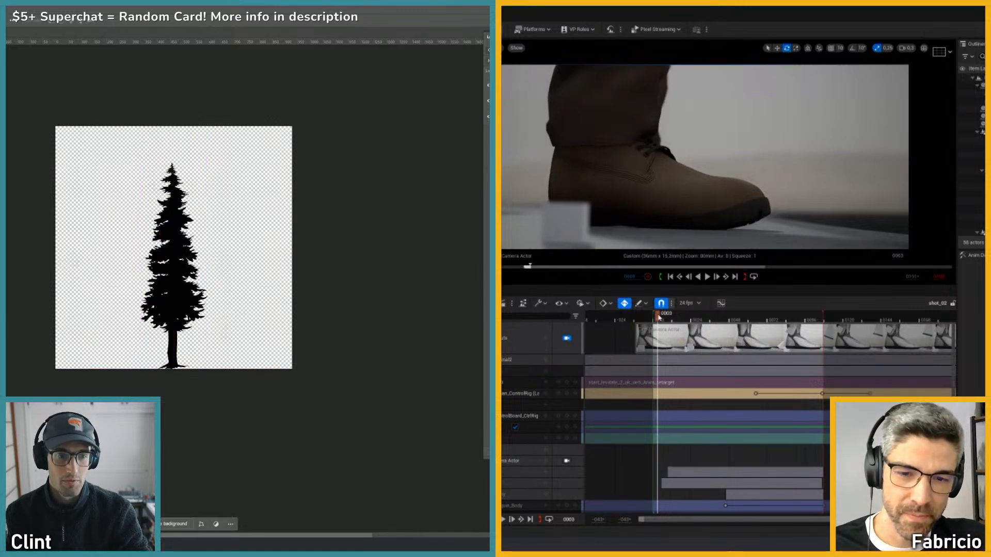
- Play and scrub shot_02 to review the foot and floating cubes, and trim the Photoshop canvas tightly around the three trees
key("space")
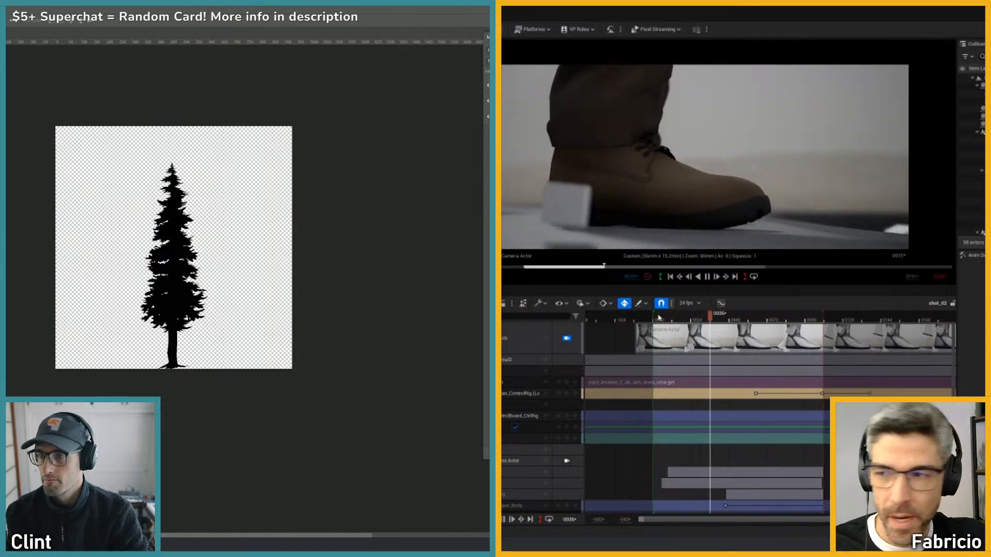
key("space")
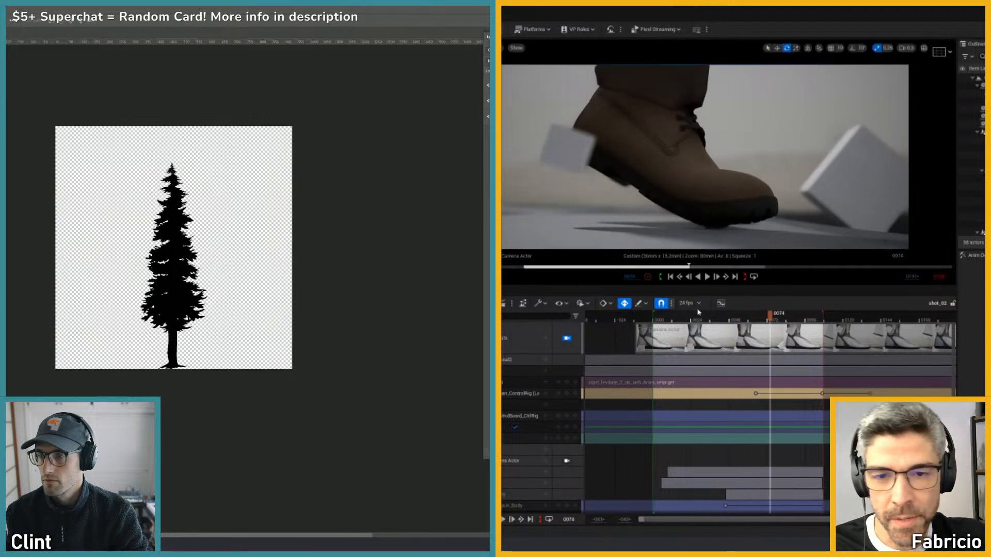
left_click_drag(703, 319, 712, 321)
left_click(274, 168)
key("space")
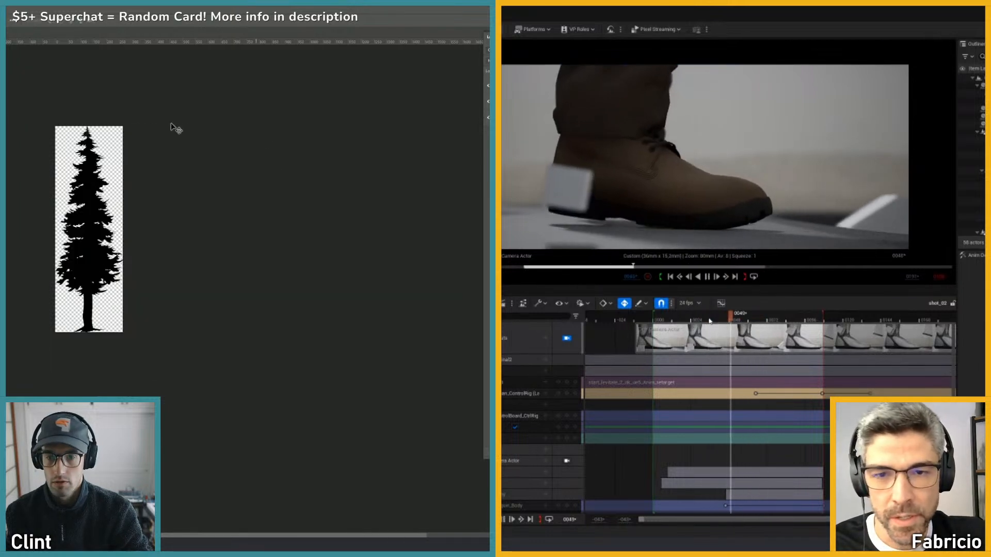
- Hide all trees and enlarge the trimmed canvas, then compare the right and tall trees overlaid before hiding both again
left_click_drag(76, 220, 172, 236)
left_click(488, 135)
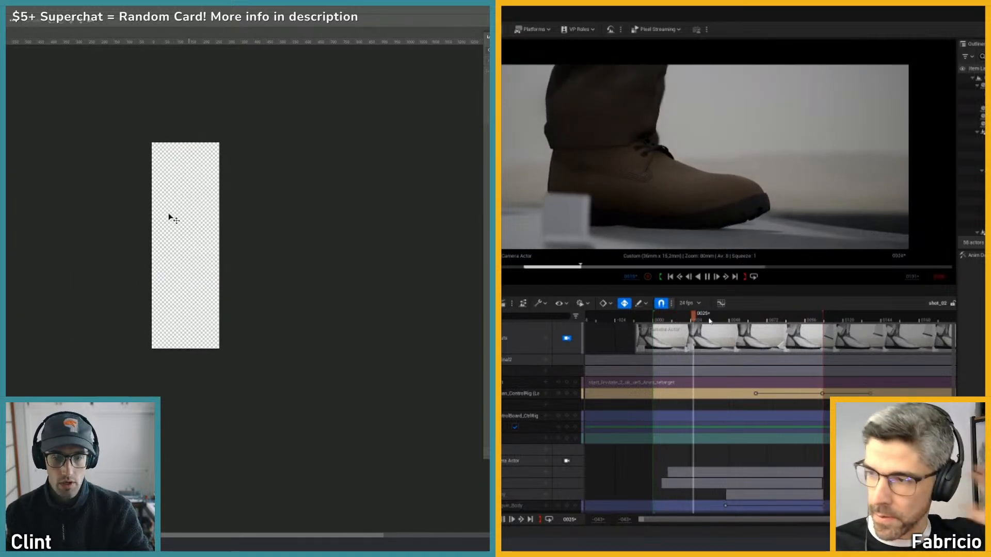
key("z")
left_click(185, 238)
left_click(195, 230, "alt")
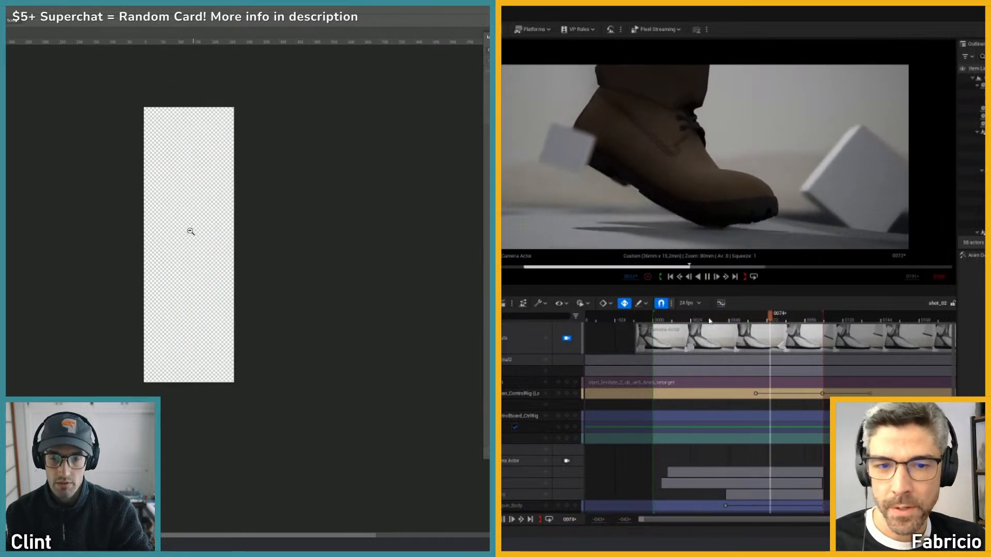
left_click(185, 244)
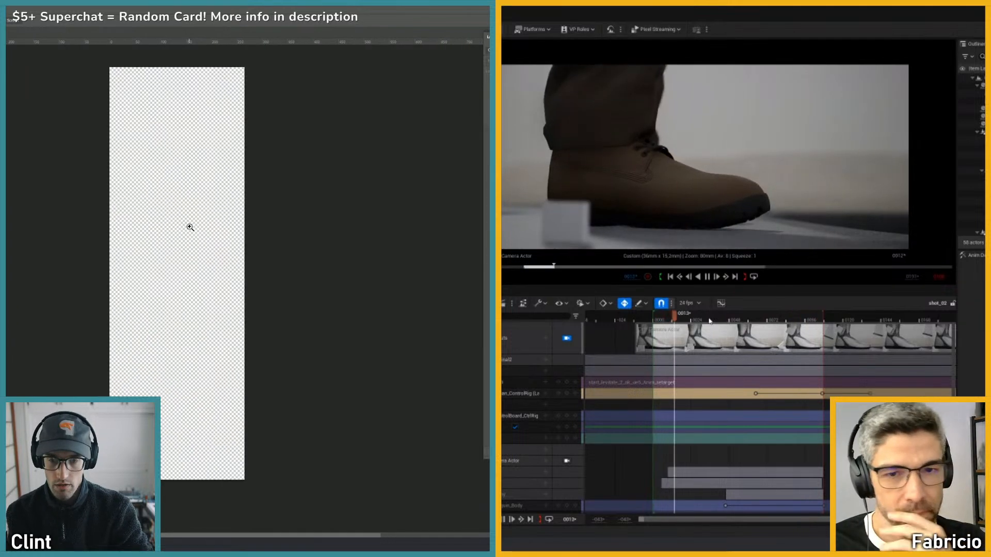
left_click_drag(188, 225, 182, 228)
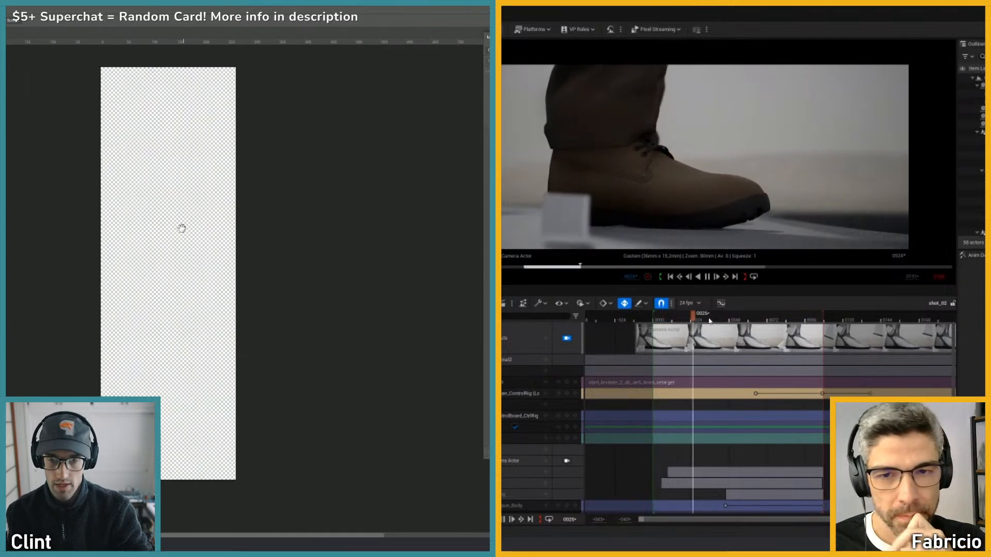
left_click(488, 118)
left_click(488, 106)
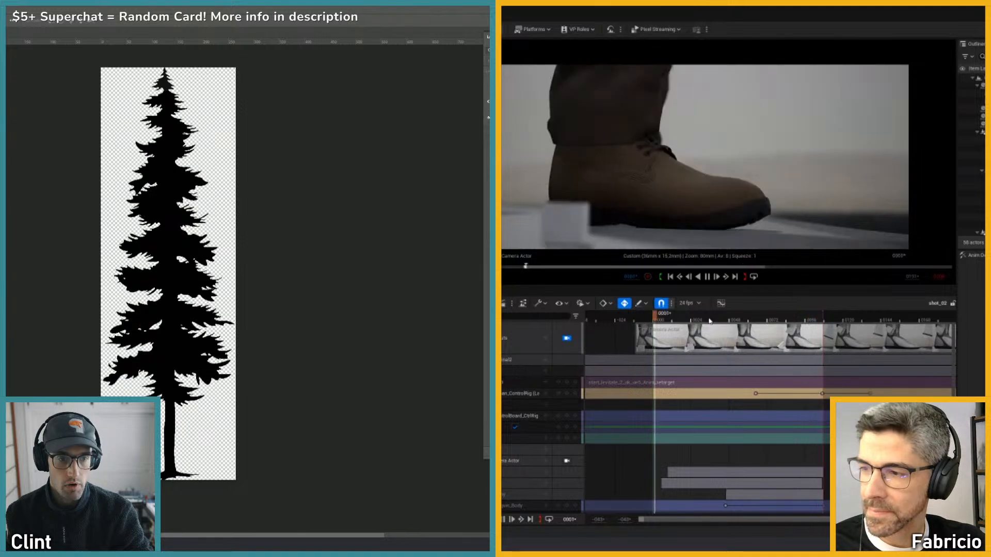
left_click(488, 106)
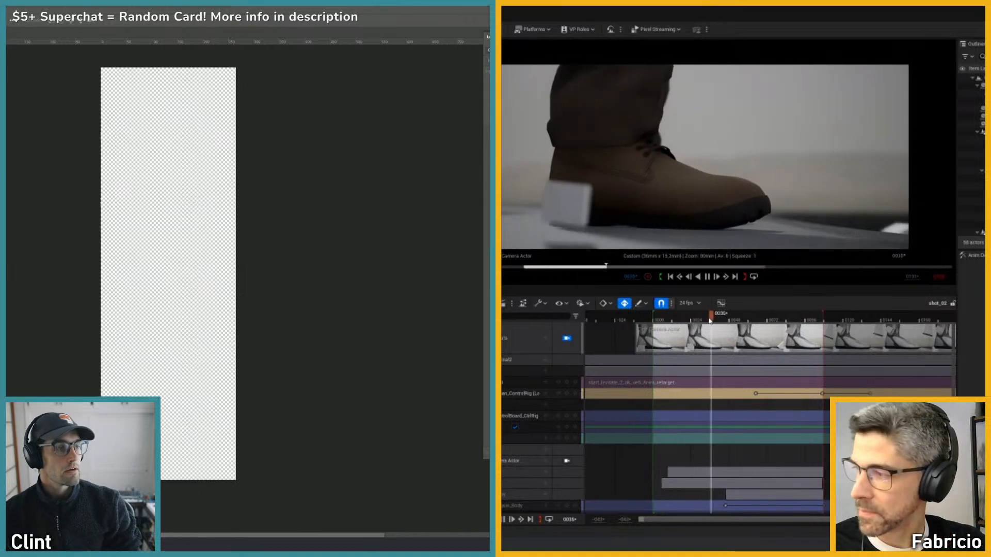
- Open ChasmsCall_Shot_01 through its shot camera at frame 30, extend the playback end to about frame 108, and collapse the mannequin's control tracks
key("space")
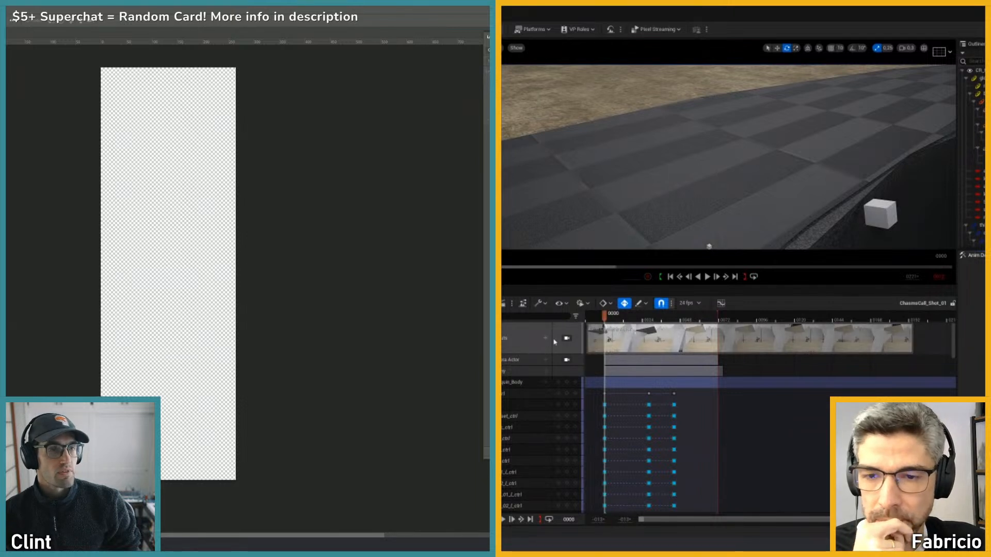
left_click(566, 339)
left_click_drag(605, 316, 657, 323)
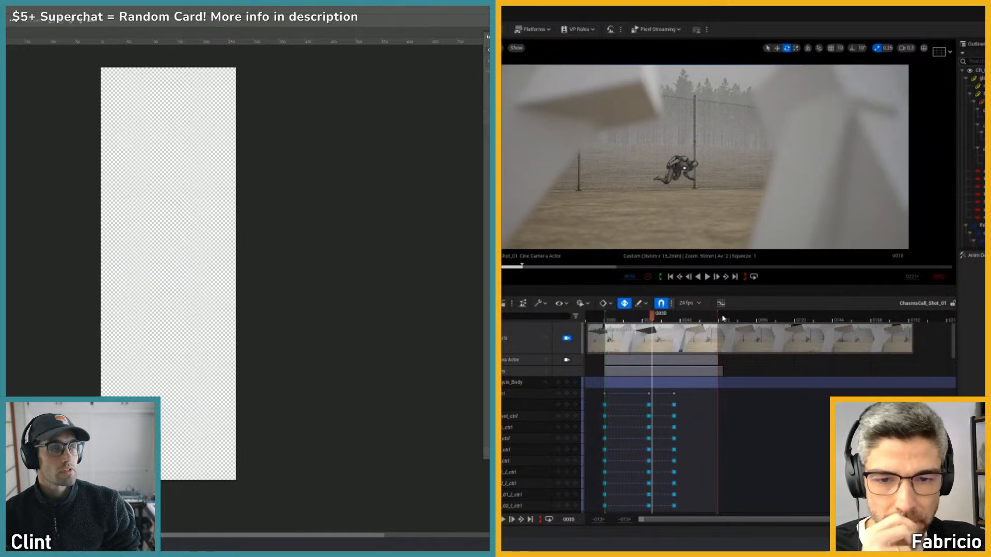
mouse_move(718, 314)
left_mouse_down()
mouse_move(804, 317)
mouse_move(782, 319)
left_mouse_up()
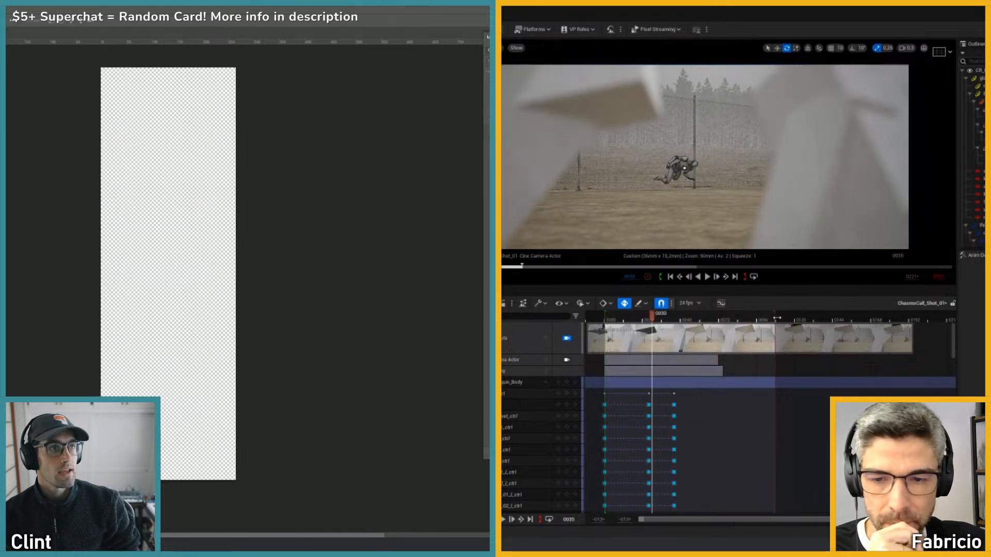
left_click(504, 372)
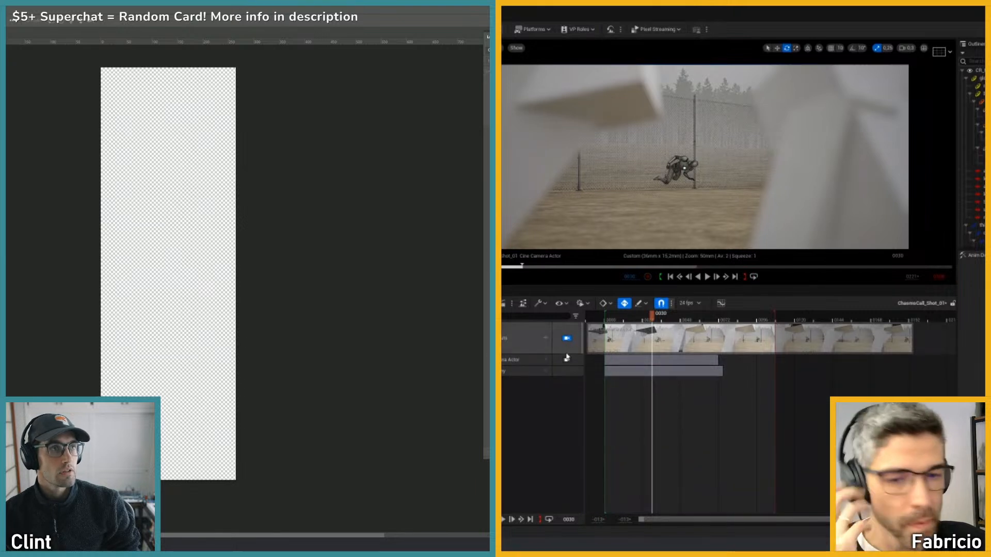
- Watch the CC_animatic_v1 reference video and pause it on the close-up of the mannequin's head
key("alt+Tab")
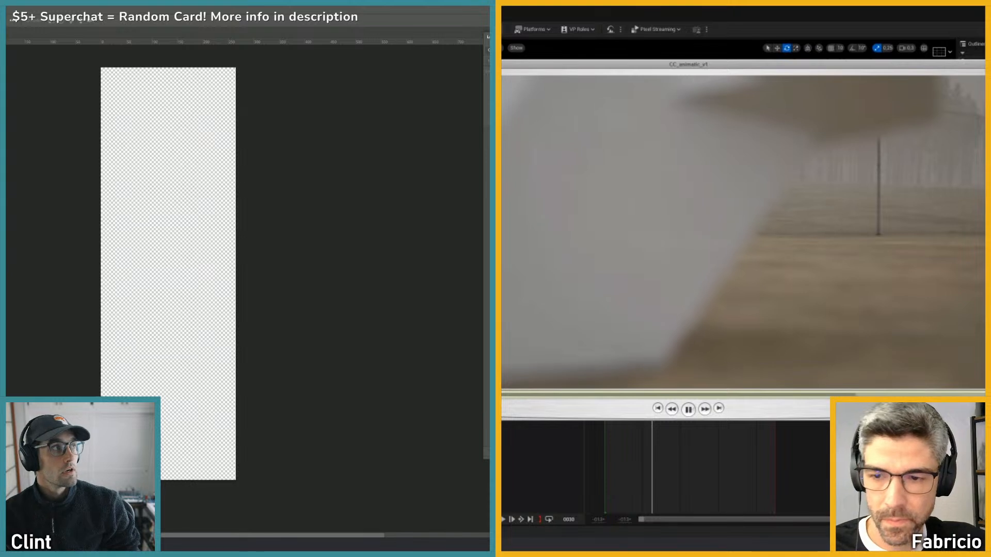
key("space")
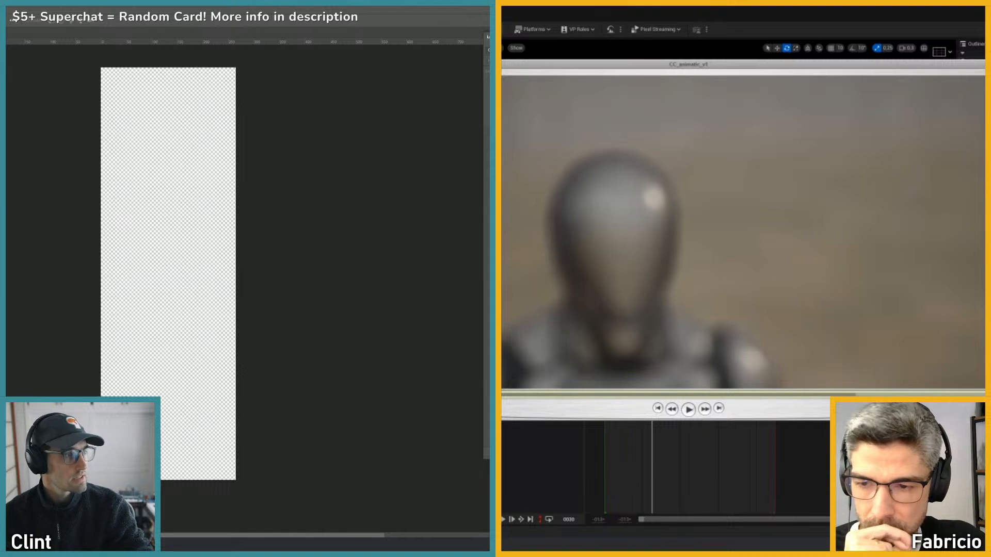
- Toggle the three tree layers to compare the silhouettes together and one by one, leaving only the left tree displayed
left_click(487, 122)
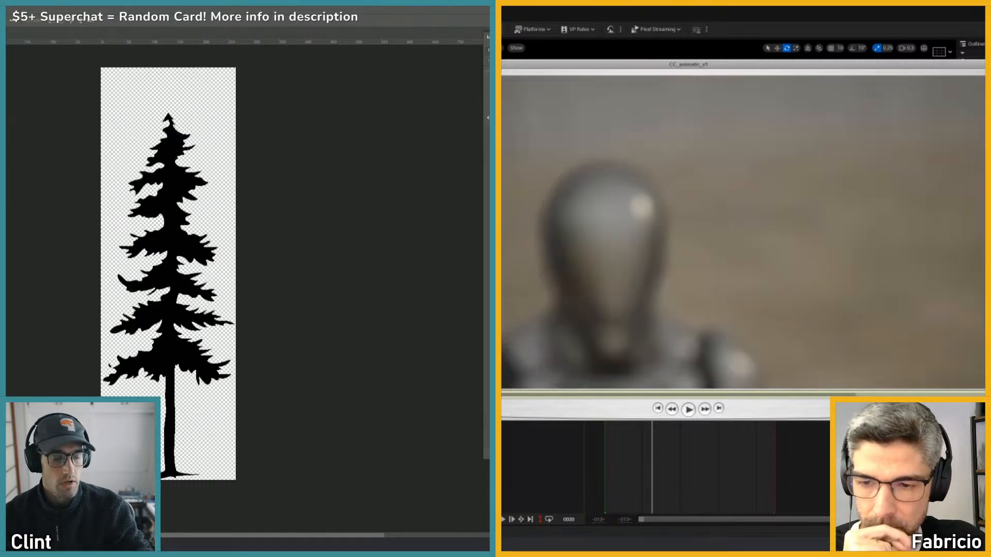
left_click(488, 102)
left_click(488, 86)
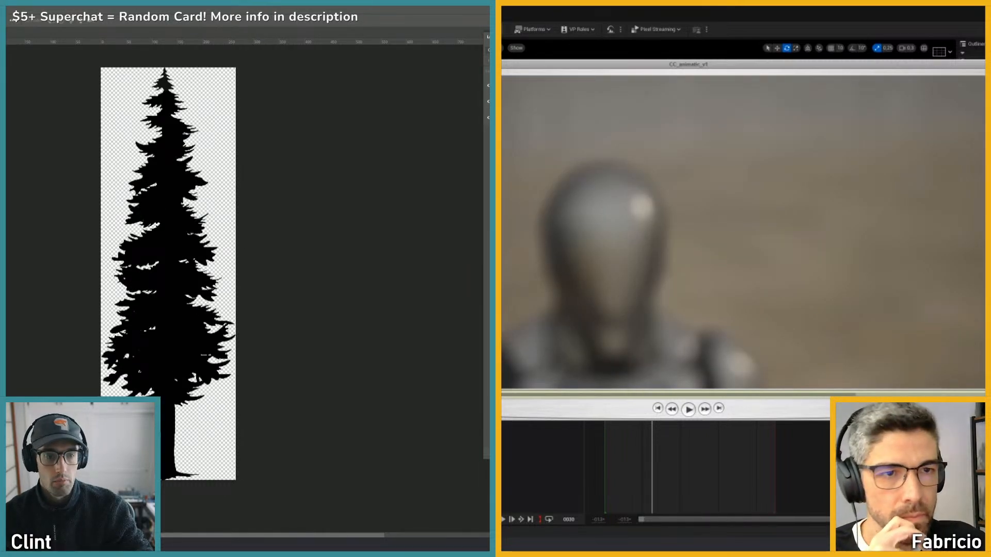
left_click_drag(487, 101, 488, 86)
left_click(488, 117)
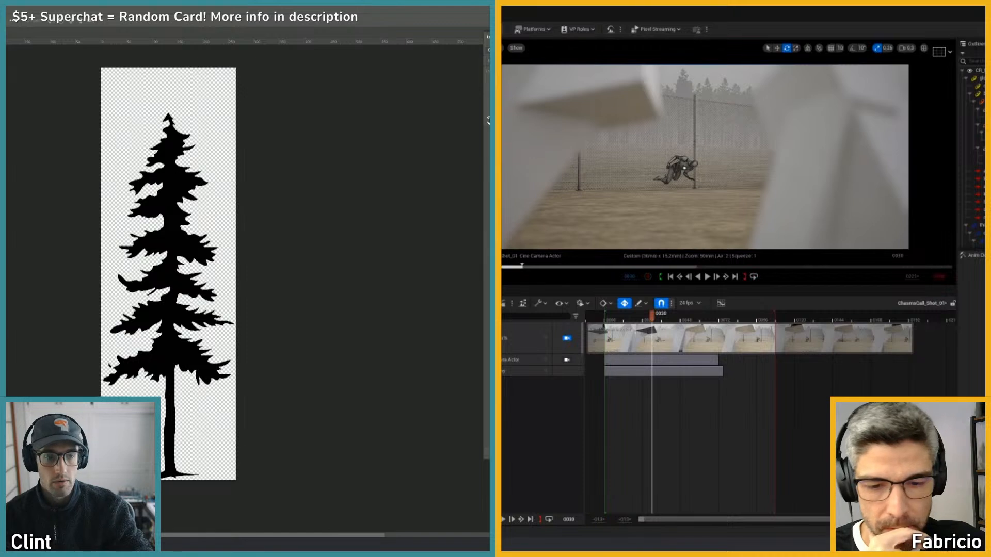
left_click(488, 120)
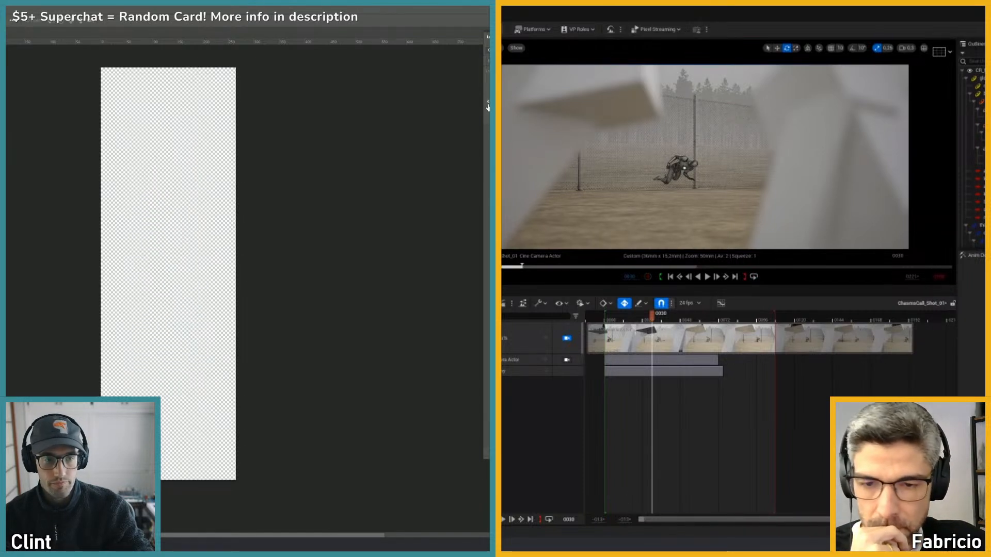
left_click(488, 106)
left_click(488, 106)
left_click(489, 90)
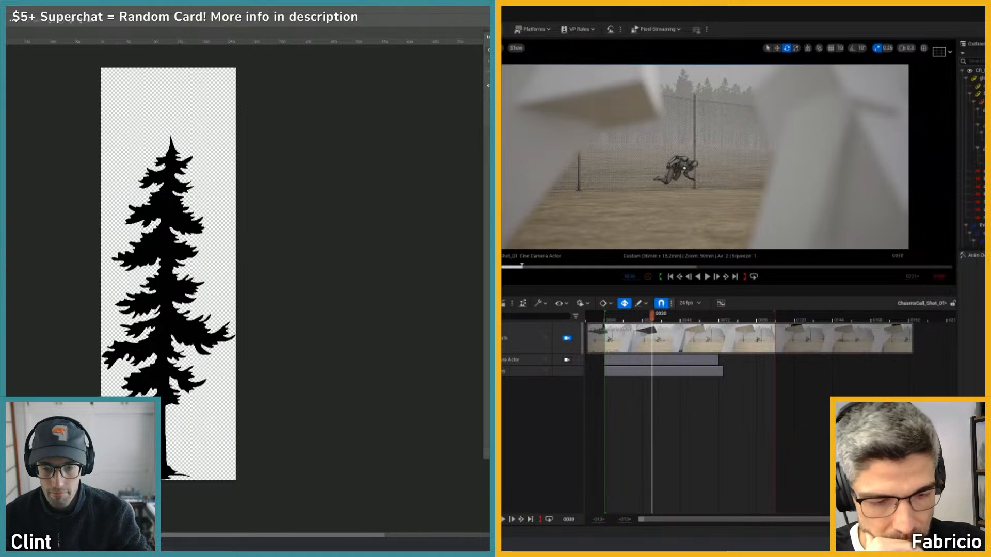
- Enlarge the left tree and reduce the brush size for fine edge work
scroll(163, 323, "up", 2, "alt")
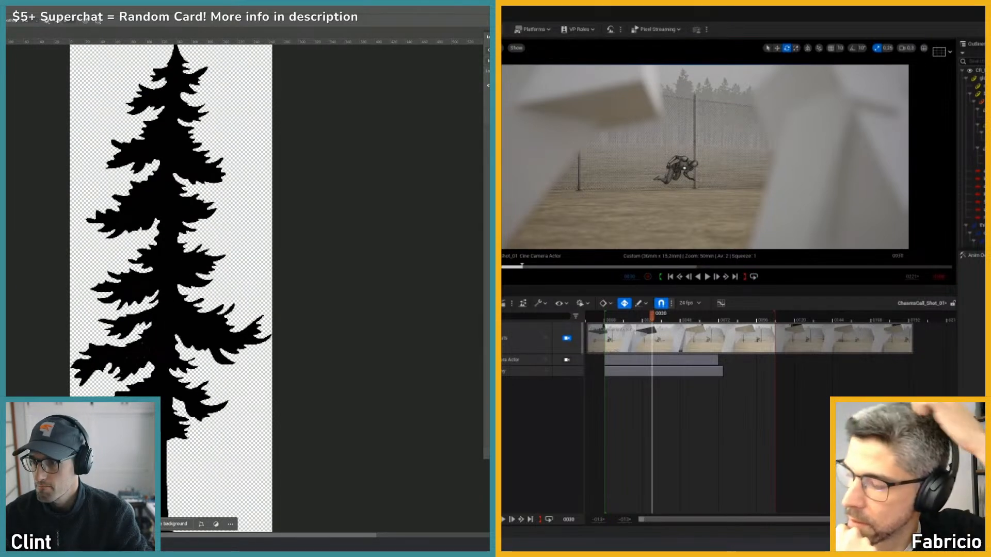
key("bracketleft")
key("bracketleft")
key("bracketleft")
key("bracketleft")
key("bracketleft")
key("bracketleft")
key("bracketleft")
key("bracketleft")
key("bracketleft")
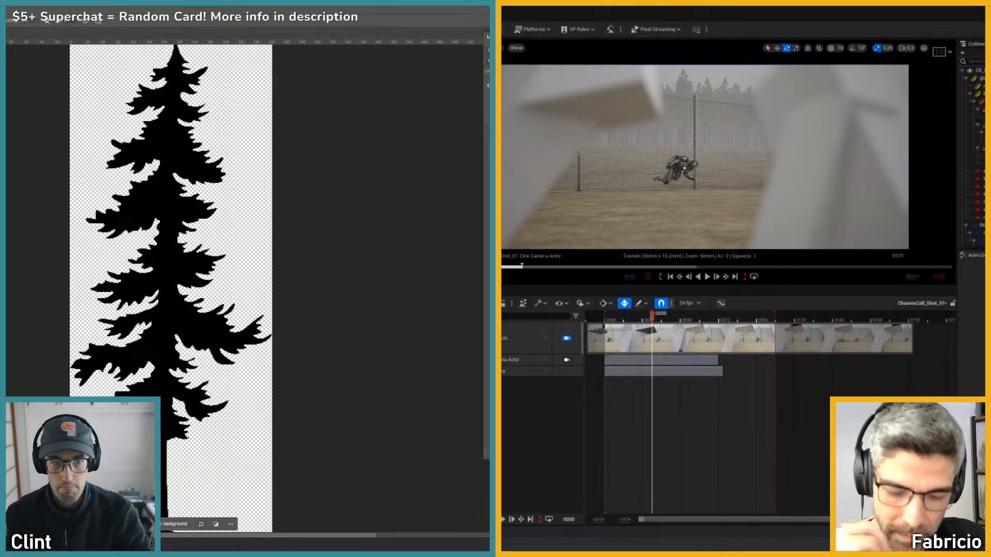
- Display the tall tree and the right tree one at a time, and inspect their branch edges close up
left_click(487, 86)
left_click(487, 101)
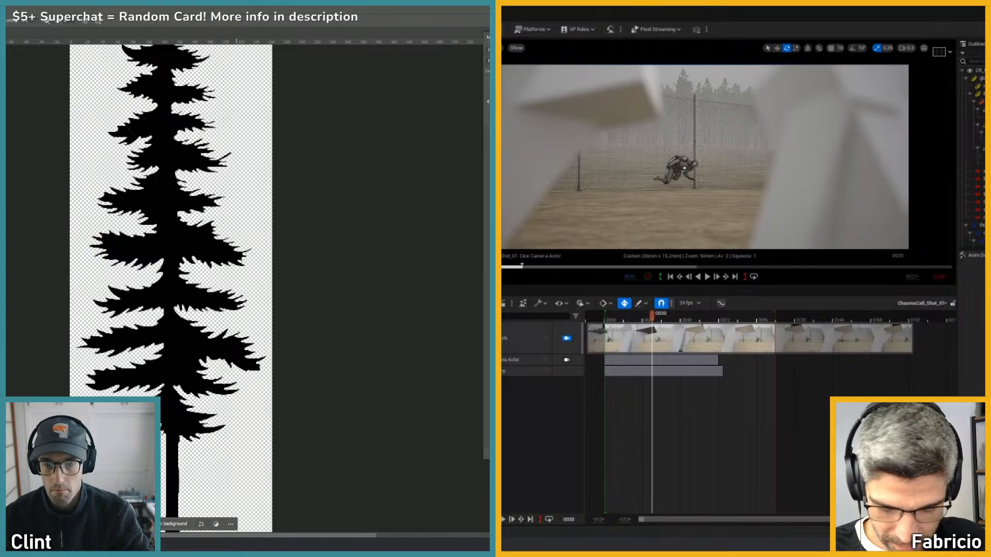
left_click_drag(145, 127, 147, 144)
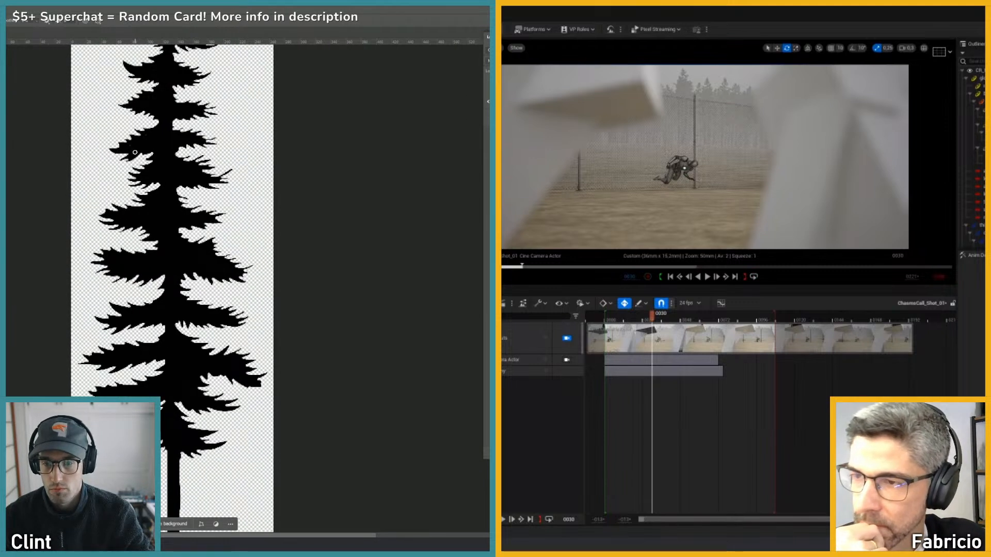
left_click(488, 105)
left_click(488, 117)
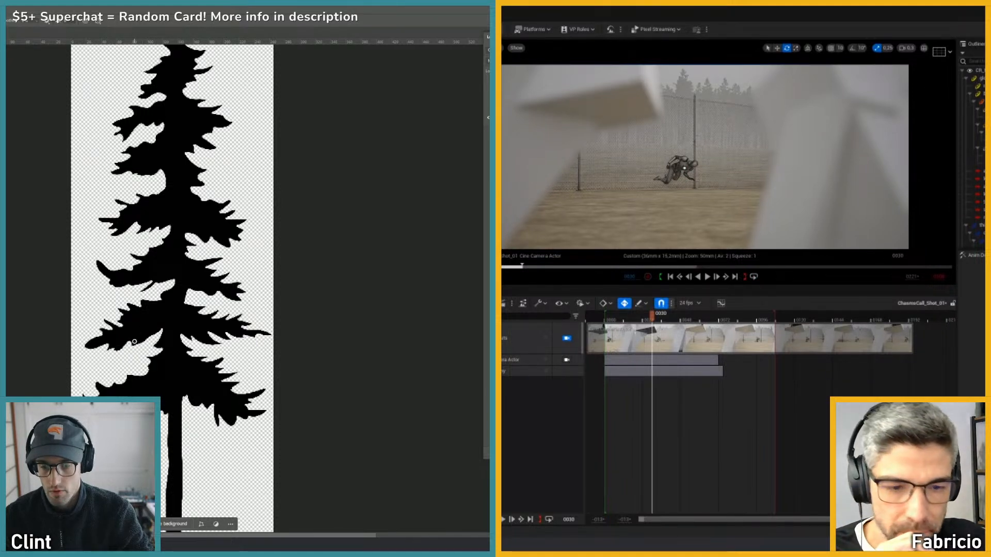
left_click_drag(173, 215, 168, 170)
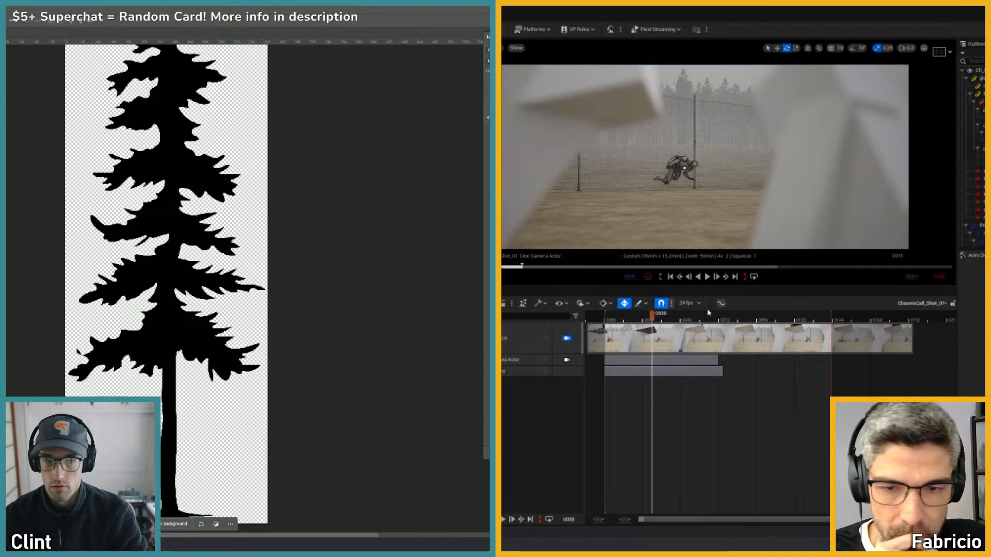
- Display all three trees on the full canvas, and scrub the Unreal shot to frame 125
scroll(168, 242, "down", 2, "alt")
left_click_drag(168, 241, 170, 267)
left_click_drag(649, 316, 805, 319)
left_click_drag(486, 102, 486, 86)
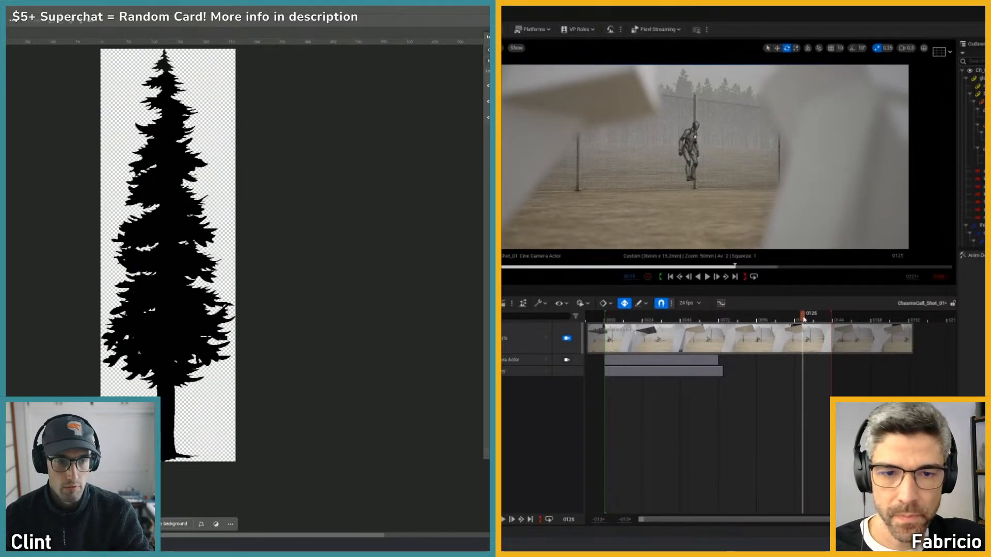
- Review the shot at frame 53 and move the camera's last keyframe to frame 144
left_click_drag(806, 319, 689, 320)
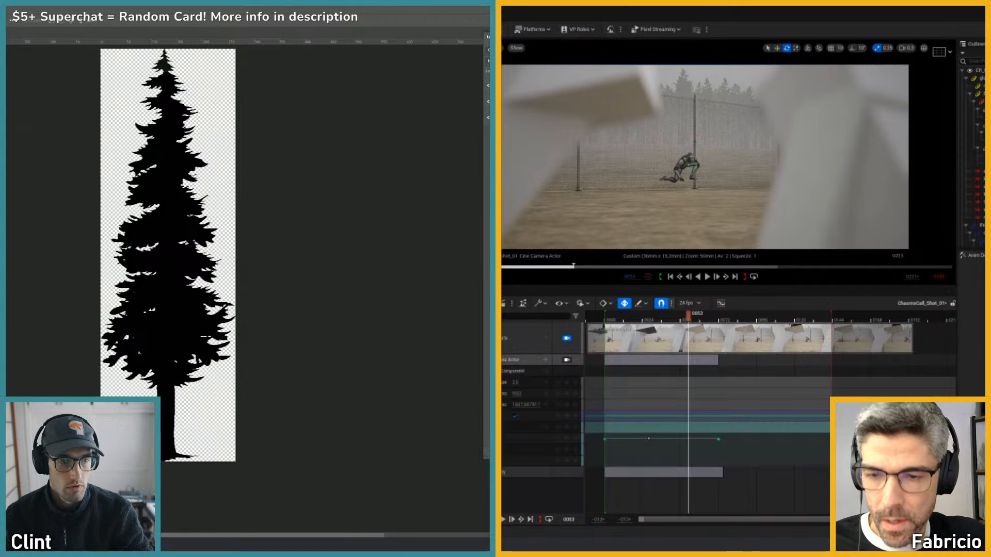
left_click_drag(718, 440, 828, 446)
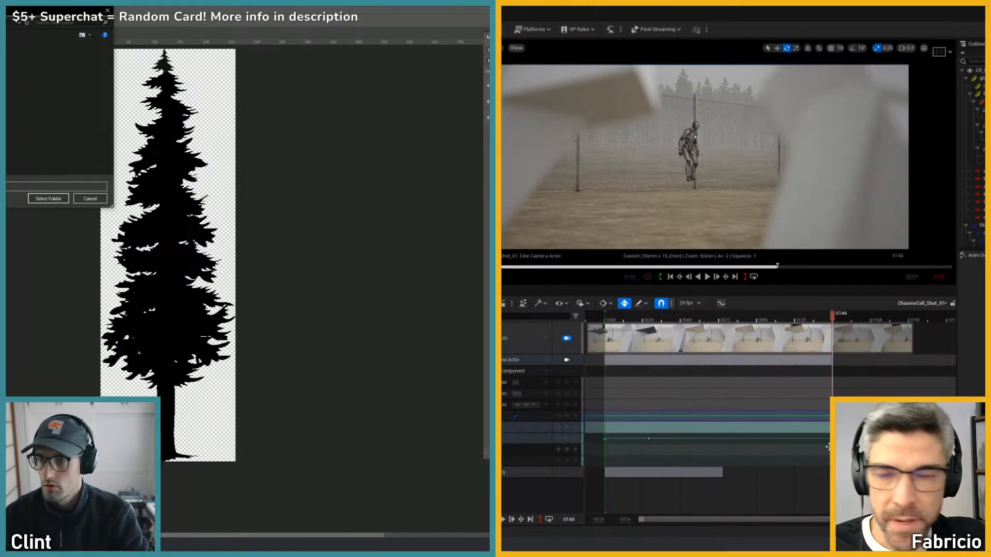
left_click(88, 198)
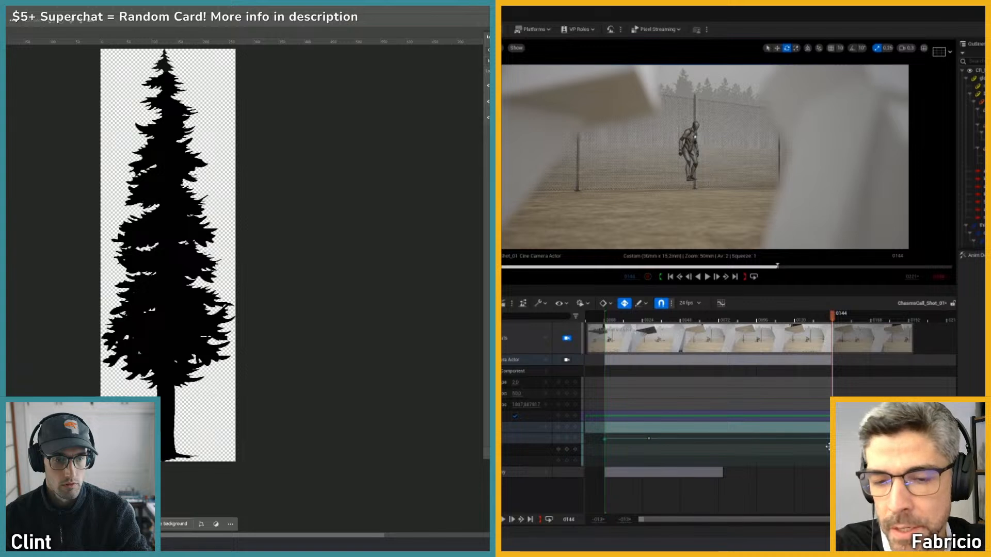
left_click(99, 198)
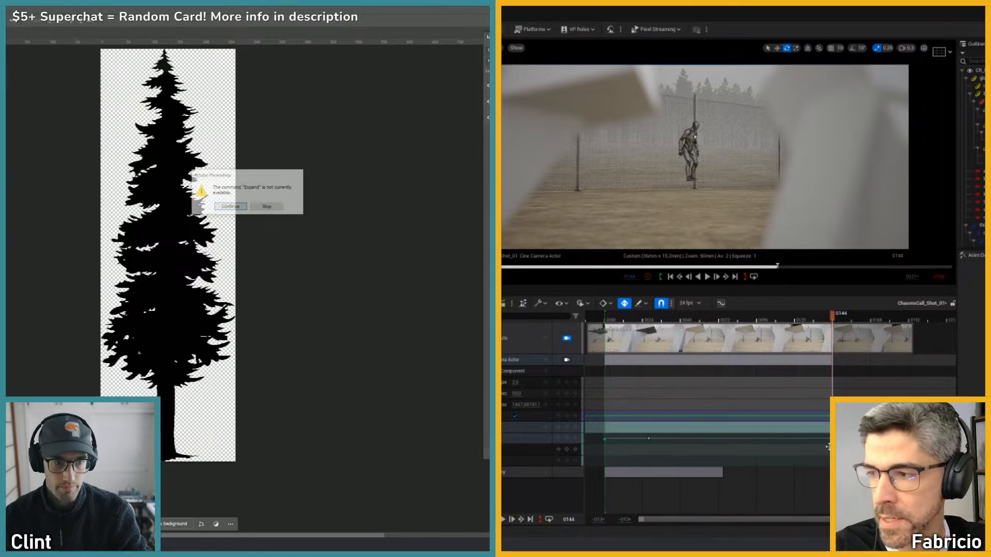
left_click(267, 207)
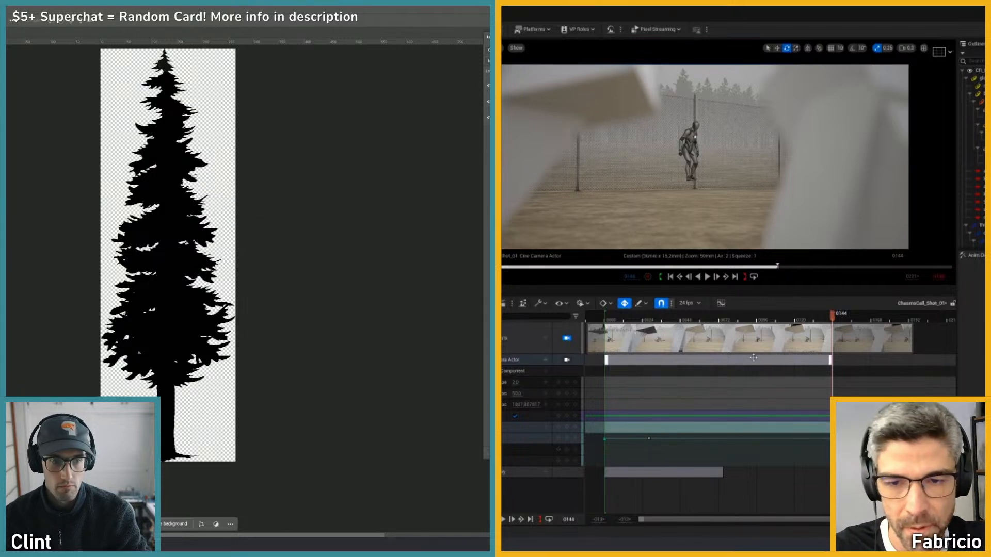
- Review the start of the Unreal shot and, at frame 4, place the yellow-jacketed character beside the fence over the mannequin
left_click_drag(646, 319, 606, 319)
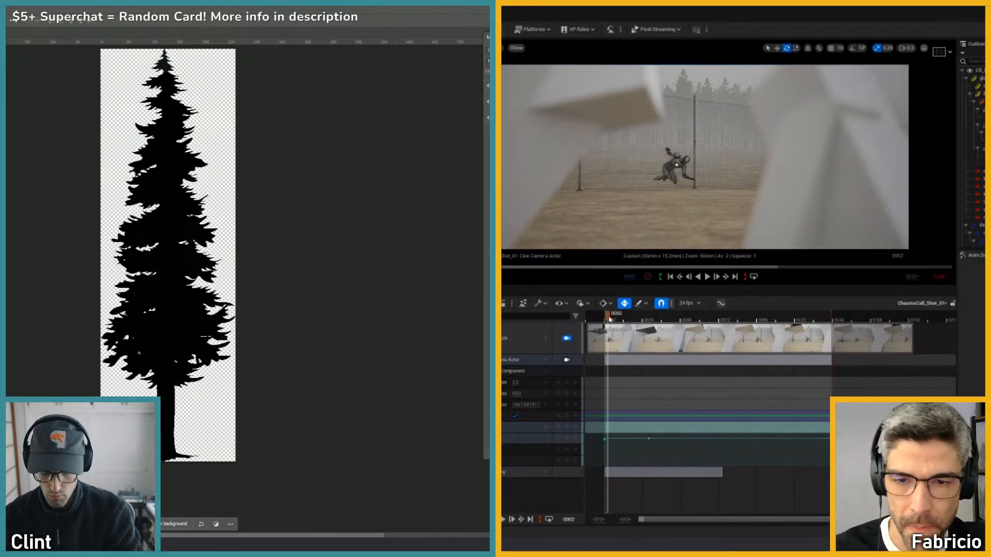
key("space")
left_click(612, 318)
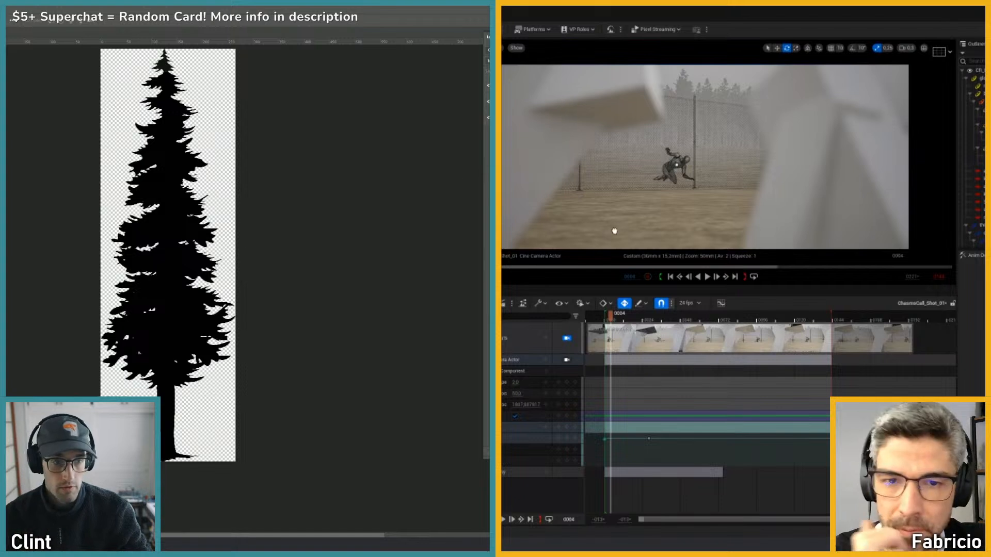
left_click_drag(615, 230, 675, 192)
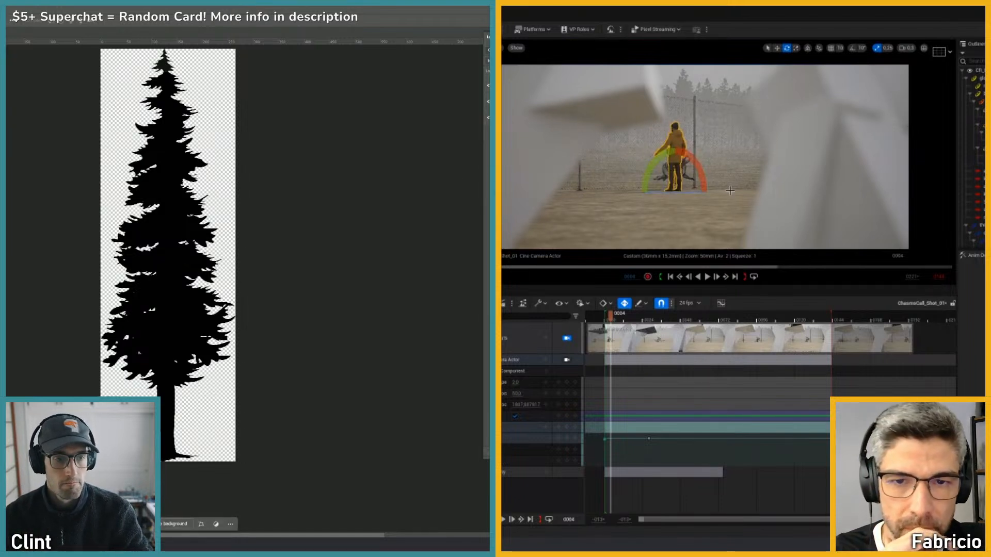
- Add the placed character to ChasmsCall_Shot_01 with its control rig tracks, and reselect it in the shot
left_click(966, 45)
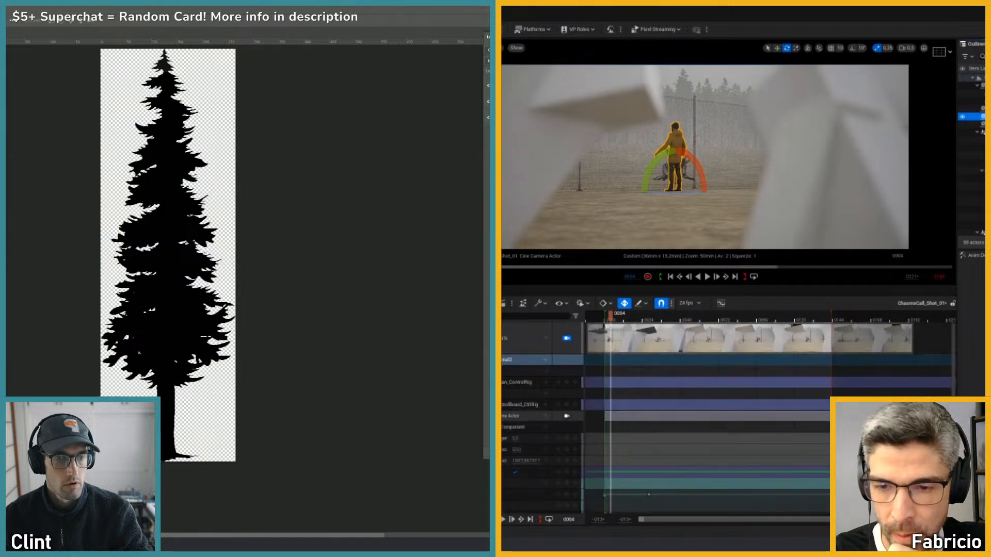
right_click(521, 360)
left_click(530, 159)
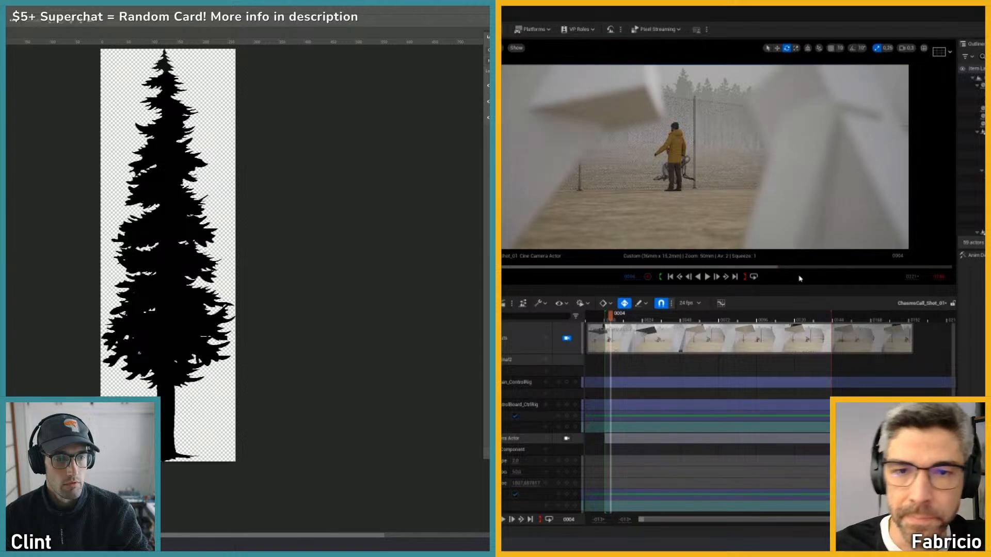
left_click(674, 158)
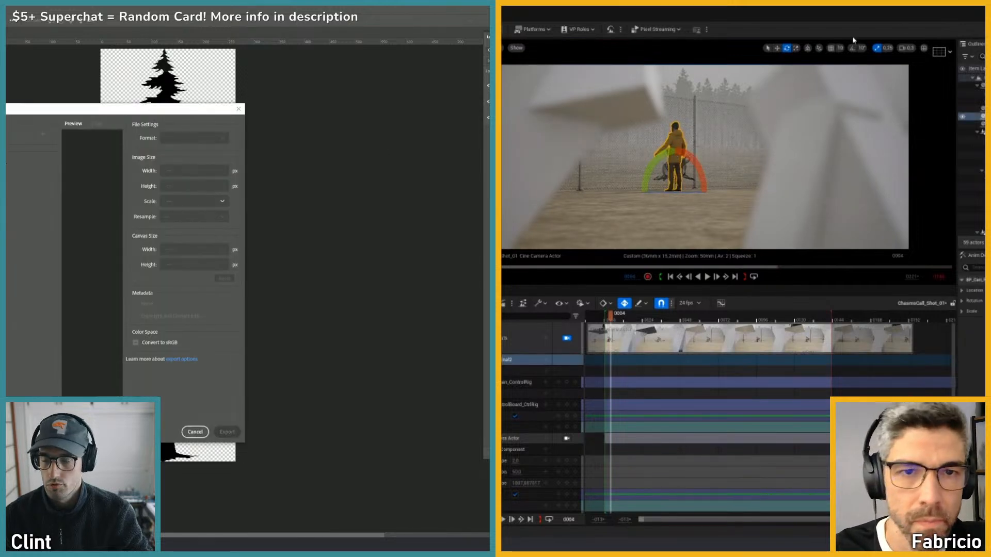
- Rotate the yellow-jacketed character and frame it up close outside the shot camera
left_click_drag(675, 194, 887, 175)
key("shift+c")
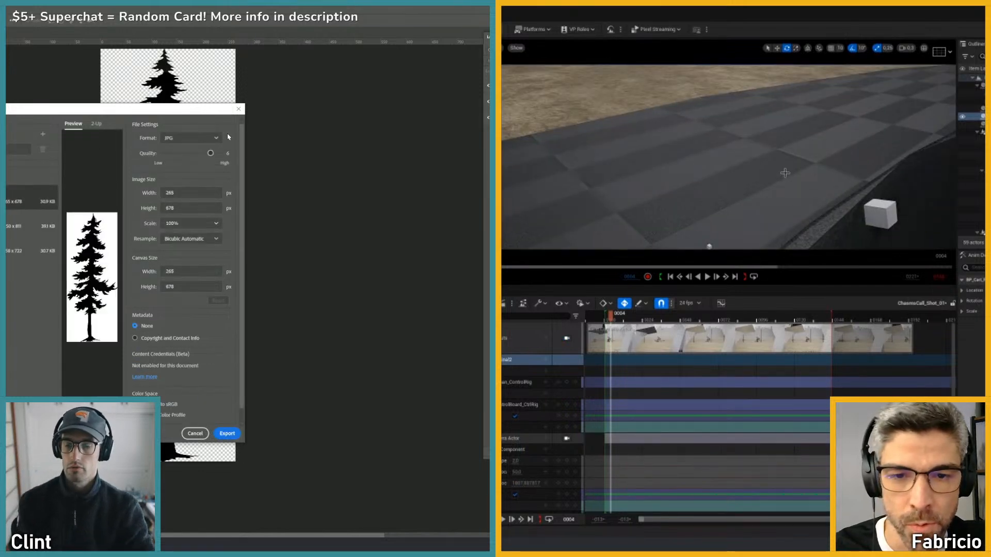
key("f")
right_click_drag(759, 162, 743, 154)
scroll(743, 154, "up", 2)
- Set the tree images' JPG export quality to 7, start the export, and prepare to move the character in Unreal
left_click_drag(211, 154, 243, 156)
right_click_drag(743, 153, 694, 191)
key("w")
left_click(227, 434)
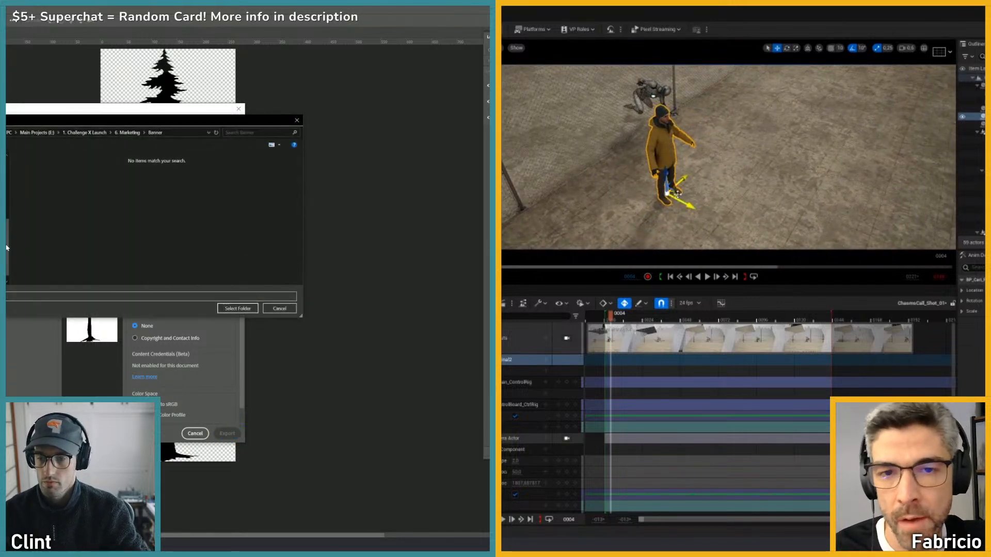
- Move the yellow-jacketed character onto the mannequin by the fence, and open the Chasms_Call folder for the tree export
left_click_drag(677, 194, 668, 142)
left_click_drag(7, 248, 7, 187)
left_click(6, 181)
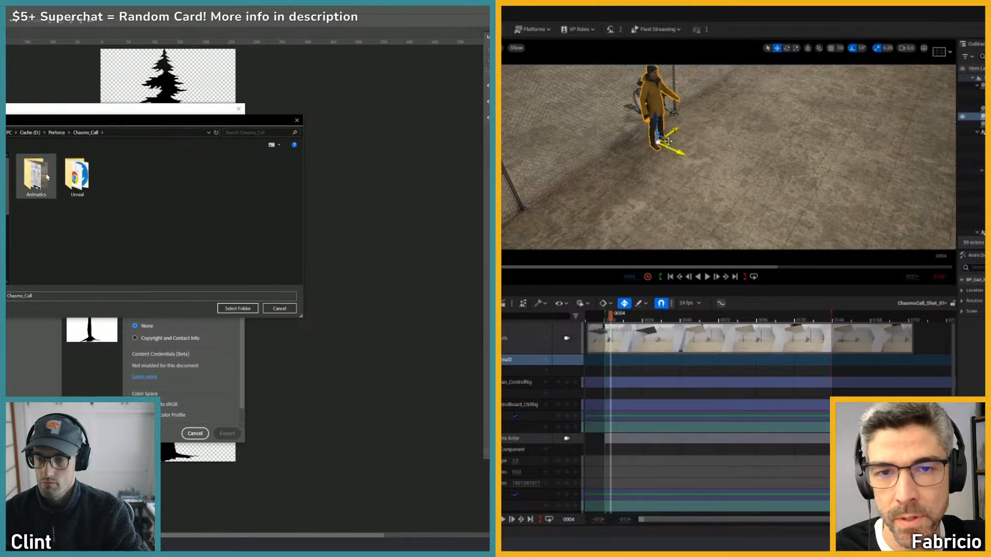
left_click_drag(668, 141, 656, 111)
- Create a folder named Assets inside Chasms_Call and open it
left_click_drag(122, 122, 154, 179)
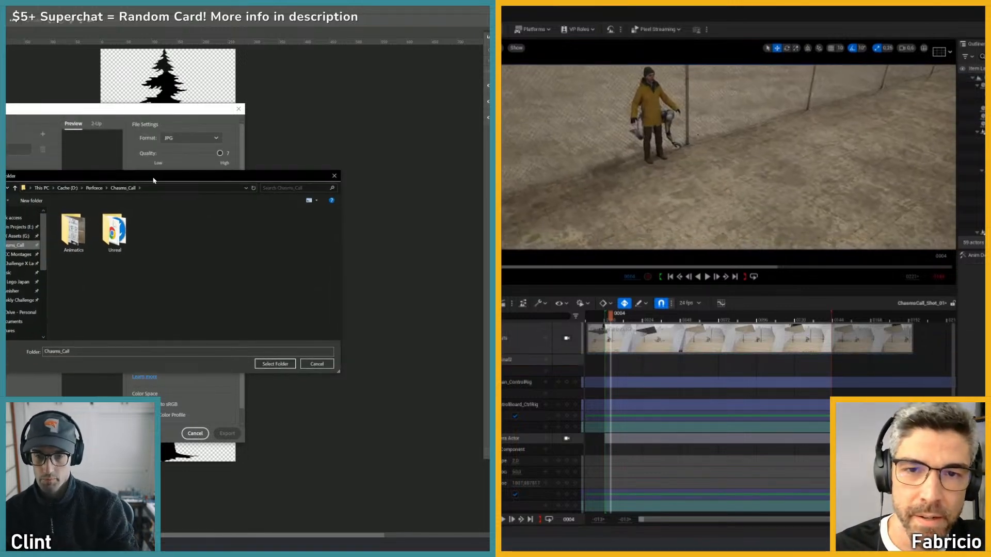
key("ctrl+shift+n")
right_click_drag(659, 135, 649, 154)
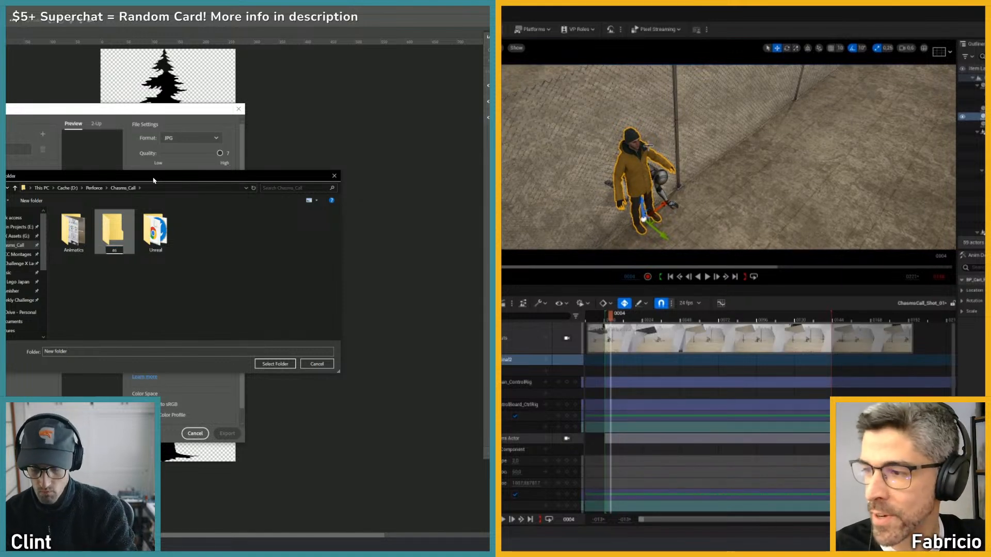
type("Assets")
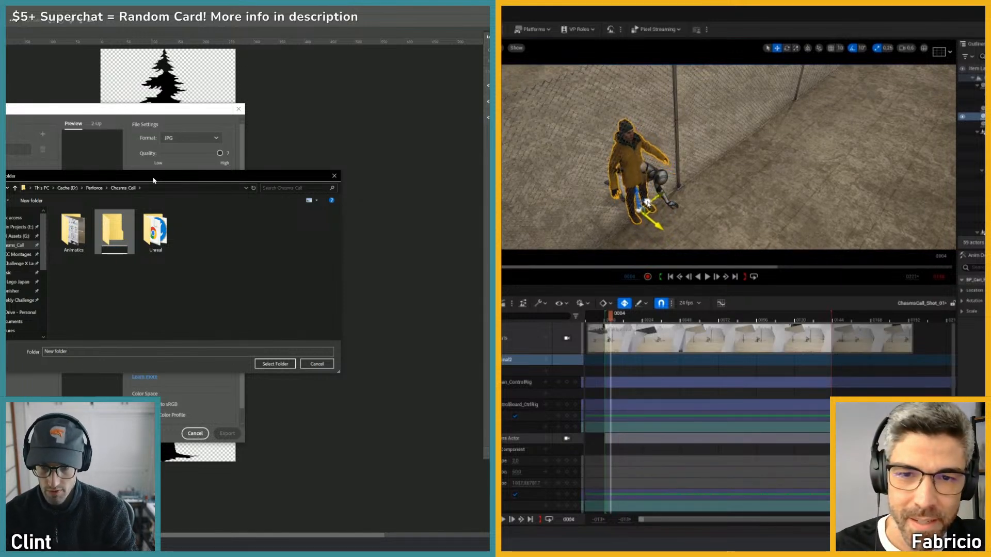
key("Return")
key("Return")
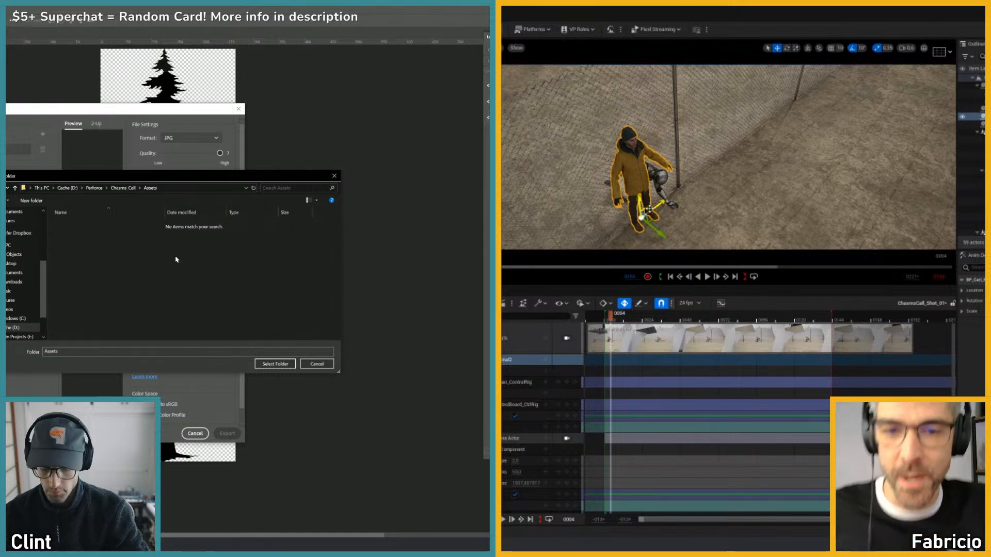
- Create a TreeCards folder inside Assets, open it as the export destination, and select the character's body track in Unreal
key("ctrl+shift+n")
type("tr")
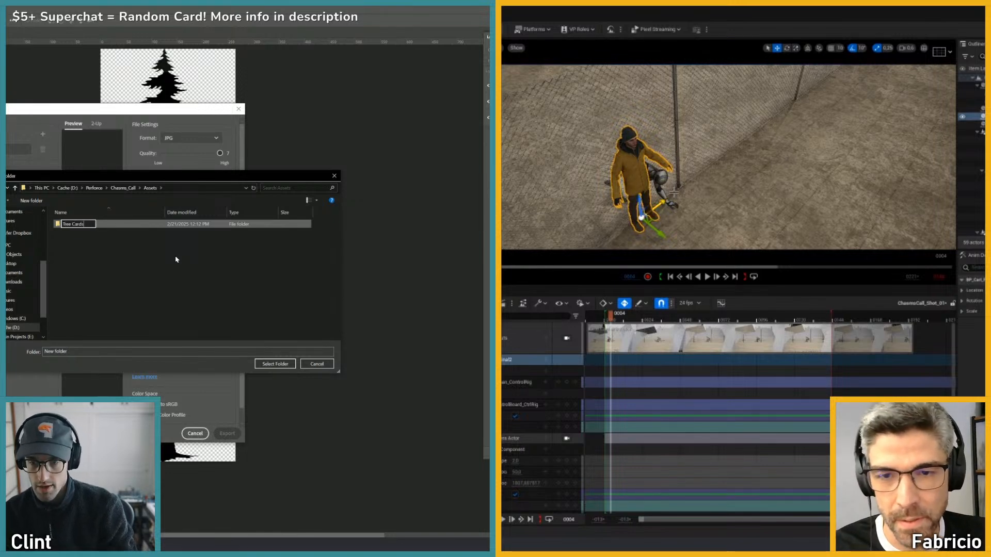
key("BackSpace")
key("BackSpace")
key("BackSpace")
key("BackSpace")
key("BackSpace")
key("BackSpace")
key("BackSpace")
key("BackSpace")
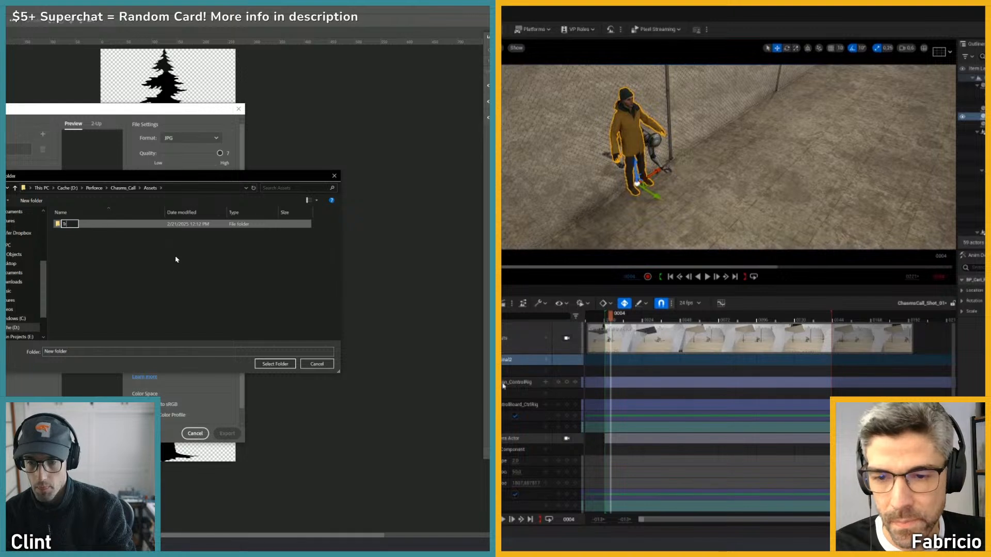
type("eeC")
left_click(548, 372)
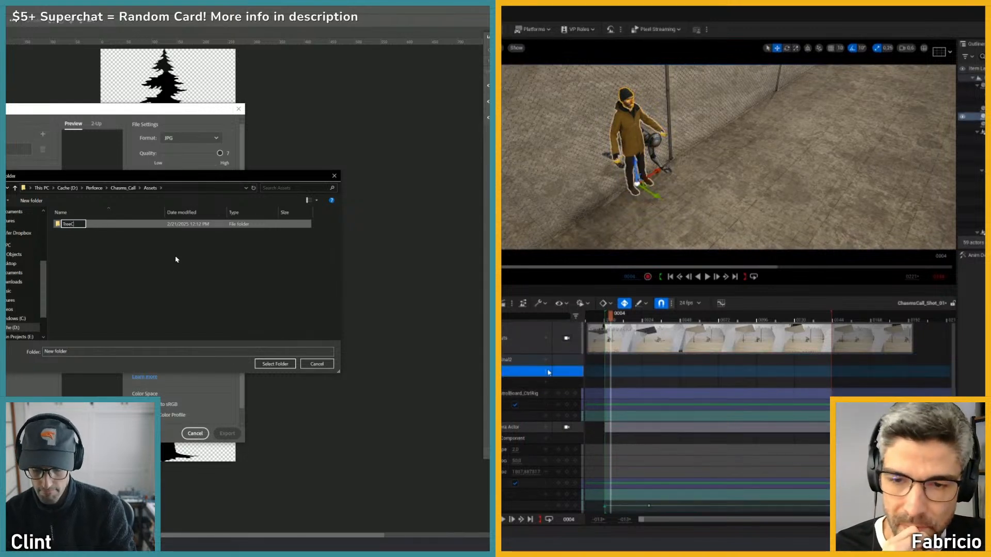
type("ards")
left_click(549, 372)
key("Return")
key("Return")
- Export the trees into TreeCards, and add the get_in_5_ok_ue5_Anim_retarget animation to the character with its section shifted earlier
mouse_move(608, 173)
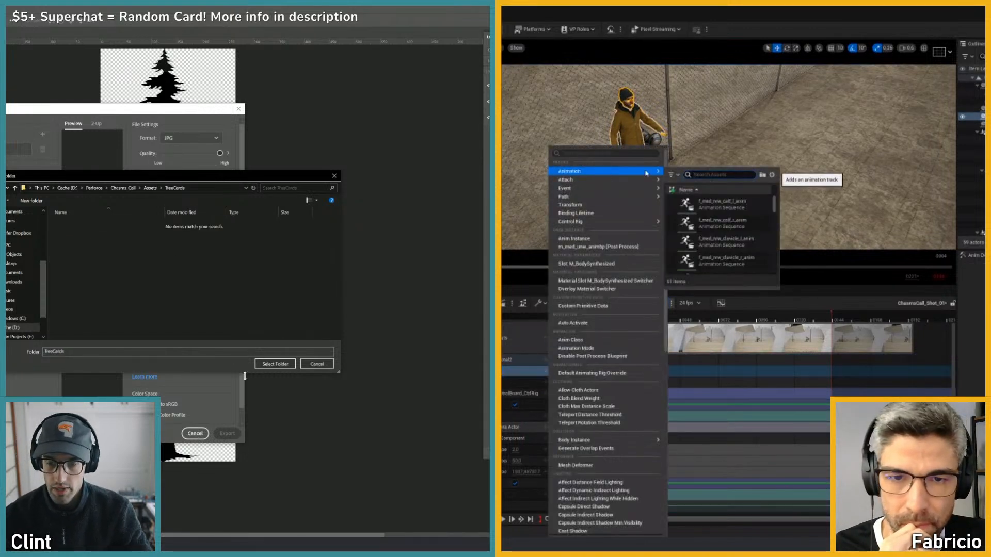
left_click(275, 365)
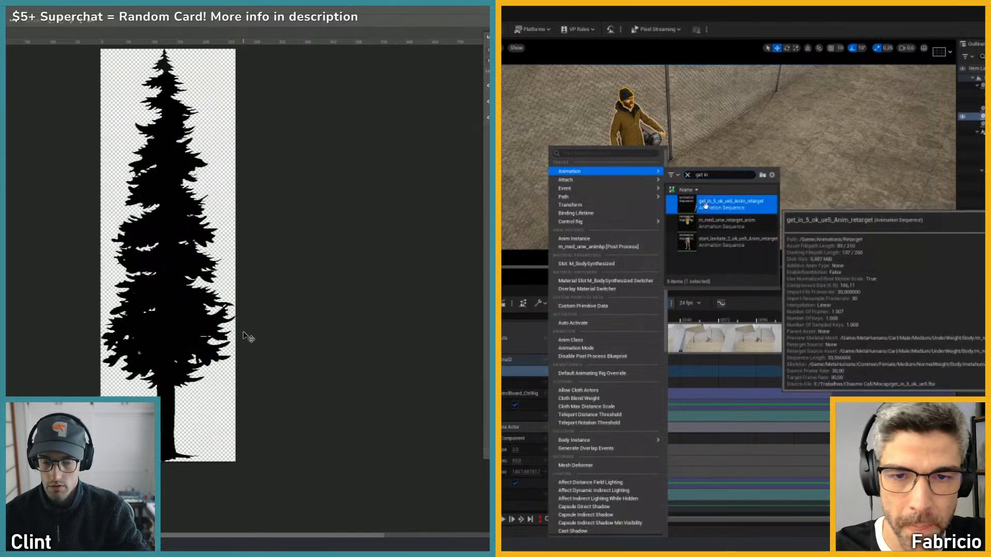
left_click(705, 204)
left_click_drag(683, 382, 600, 383)
- Move the animated character along the fence so its body lines up with the crouching mannequin
right_click_drag(695, 117, 659, 191)
left_click(710, 179)
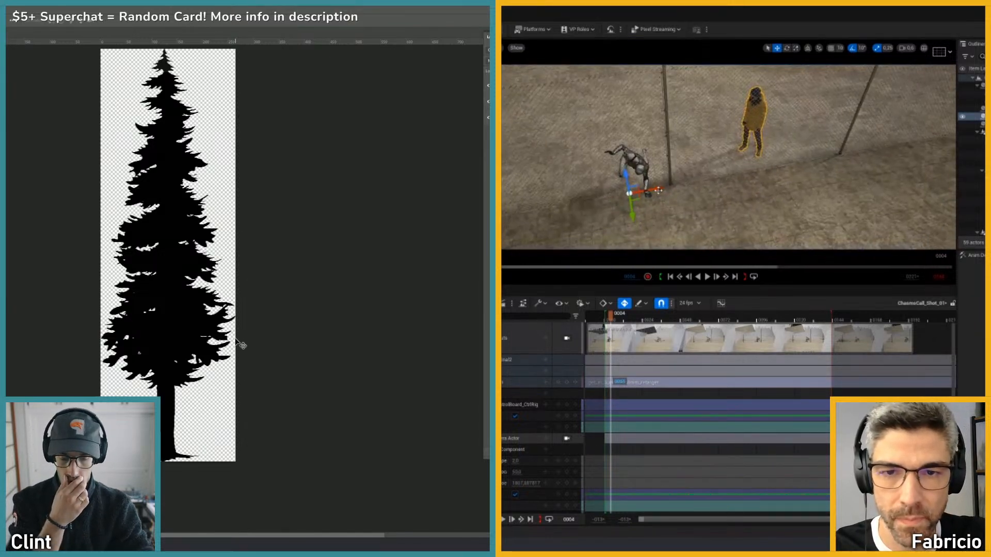
left_click_drag(658, 190, 545, 209)
right_click_drag(715, 170, 639, 197)
left_click_drag(631, 195, 577, 201)
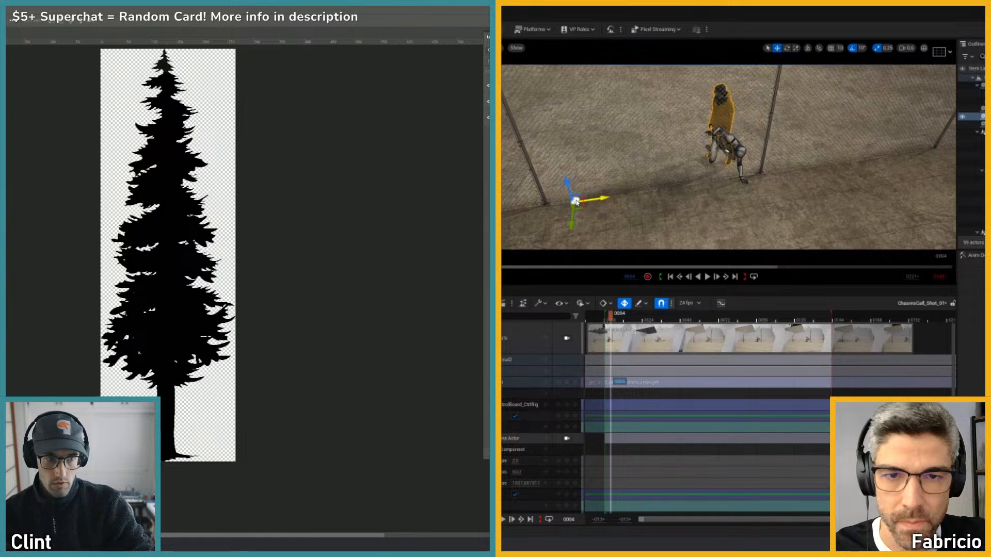
- Check the character's pose and position against the mannequin at frame 38 through the shot camera, and view the progress chart
left_click_drag(625, 322, 674, 354)
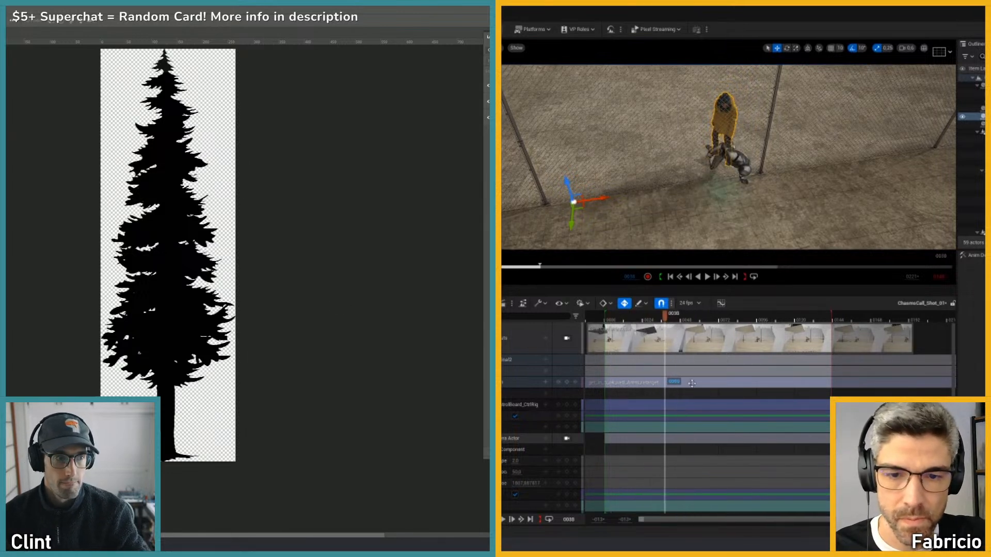
key("alt+Tab")
right_click_drag(747, 248, 778, 222)
key("shift+c")
key("alt+Tab")
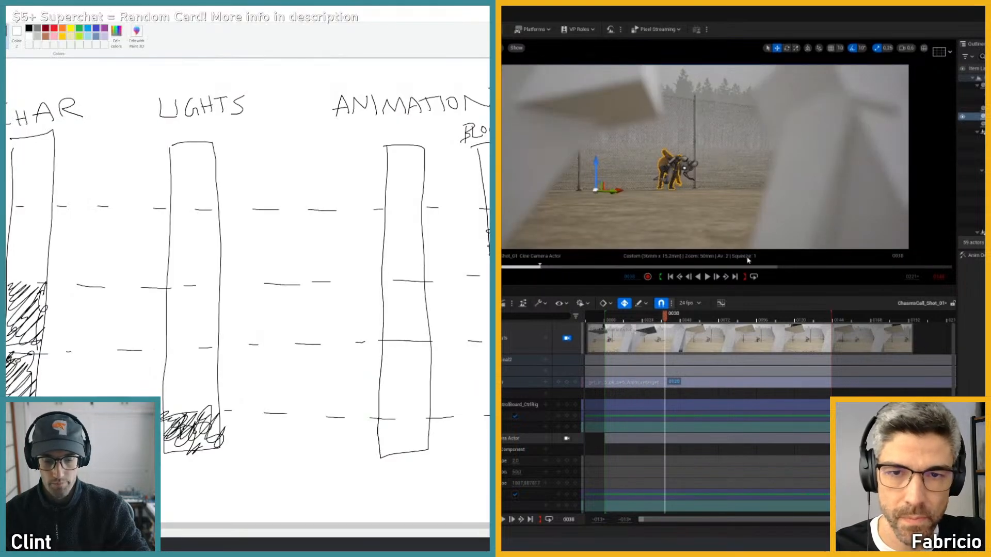
key("alt+Tab")
- Compare the character with the mannequin at frame 118 from a free view and through the shot camera
mouse_move(666, 320)
left_mouse_down()
mouse_move(800, 321)
mouse_move(791, 321)
left_mouse_up()
key("alt+Tab")
key("shift+c")
key("alt+F4")
mouse_move(752, 227)
right_mouse_down()
mouse_move(764, 183)
mouse_move(785, 192)
mouse_move(674, 206)
right_mouse_up()
left_click(249, 276)
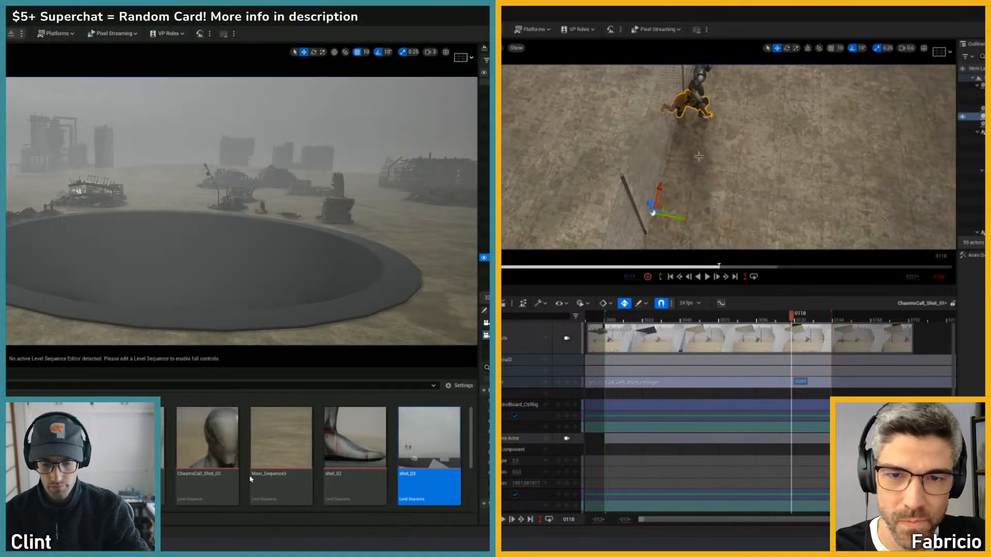
right_click_drag(700, 146, 728, 118)
key("shift+c")
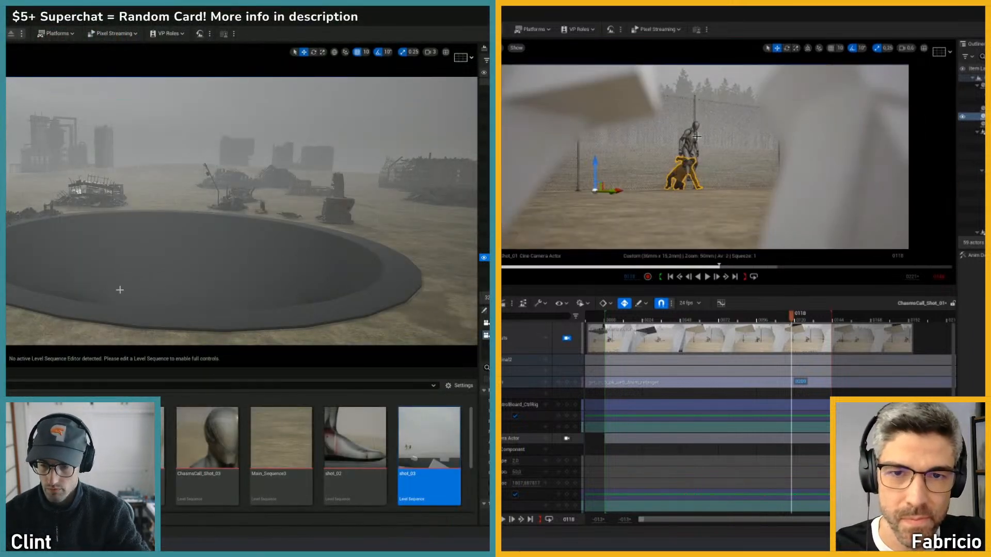
- Hide the mannequin in the shot so only the yellow-jacketed character is displayed
left_click(691, 145)
right_click_drag(119, 289, 115, 309)
key("h")
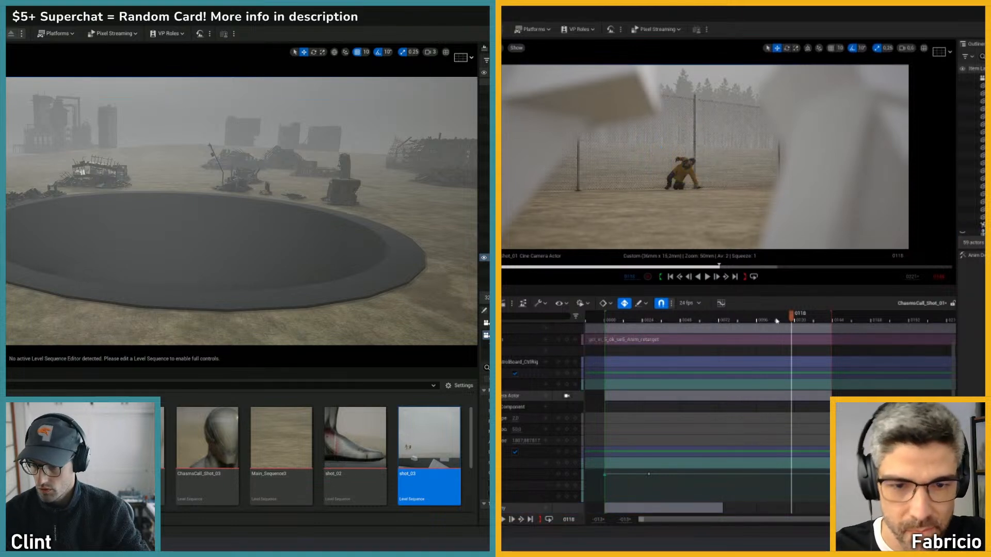
- Play the shot from its beginning to review the character's animation, and browse the project's material assets
left_click_drag(776, 321, 606, 324)
key("space")
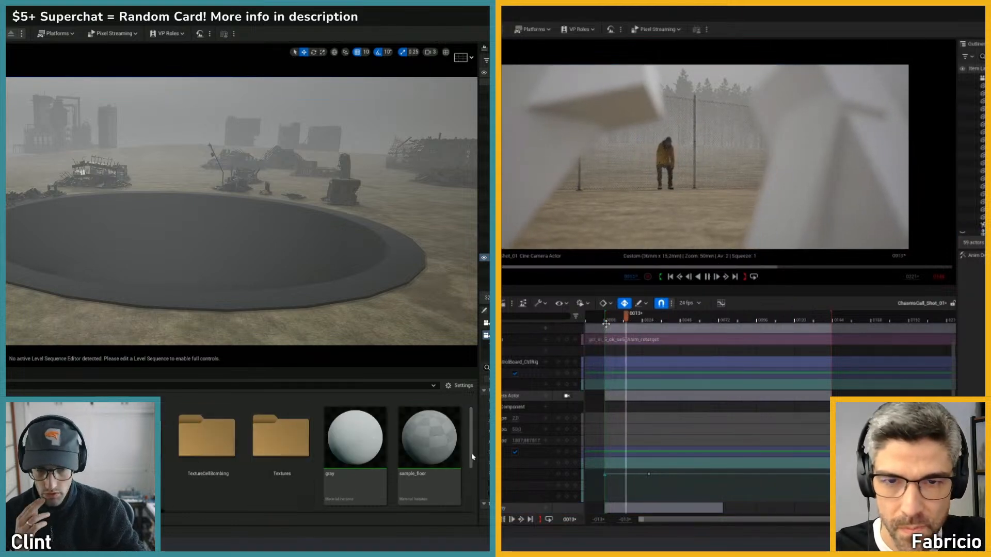
left_click_drag(471, 449, 470, 479)
key("space")
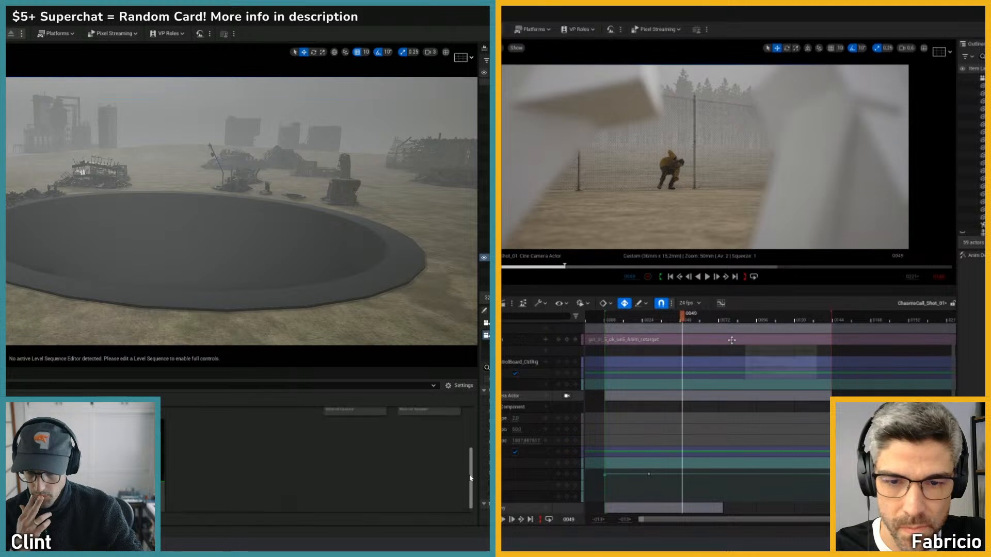
left_click(609, 320)
key("space")
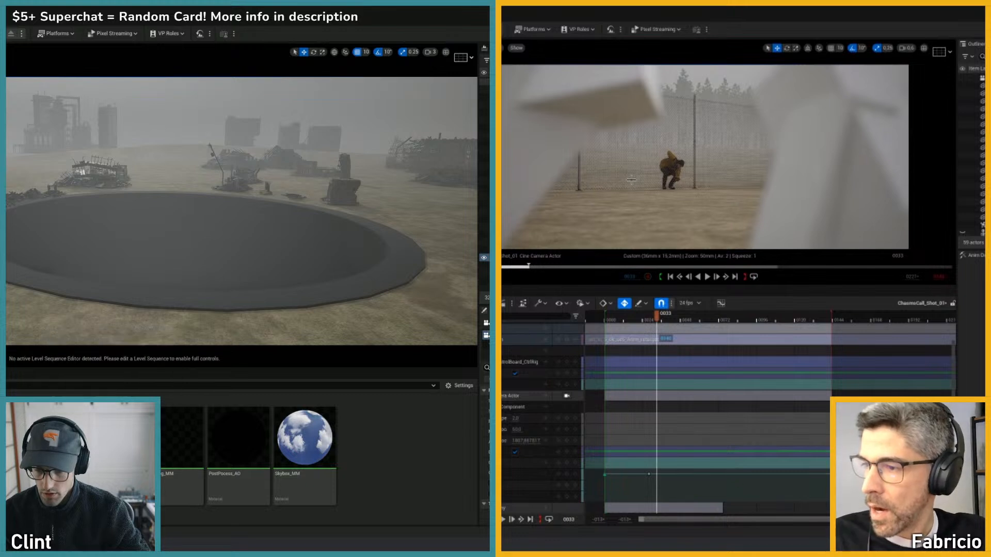
- Open the FM_MasterMaterial graph from the Master materials folder
left_click(258, 445)
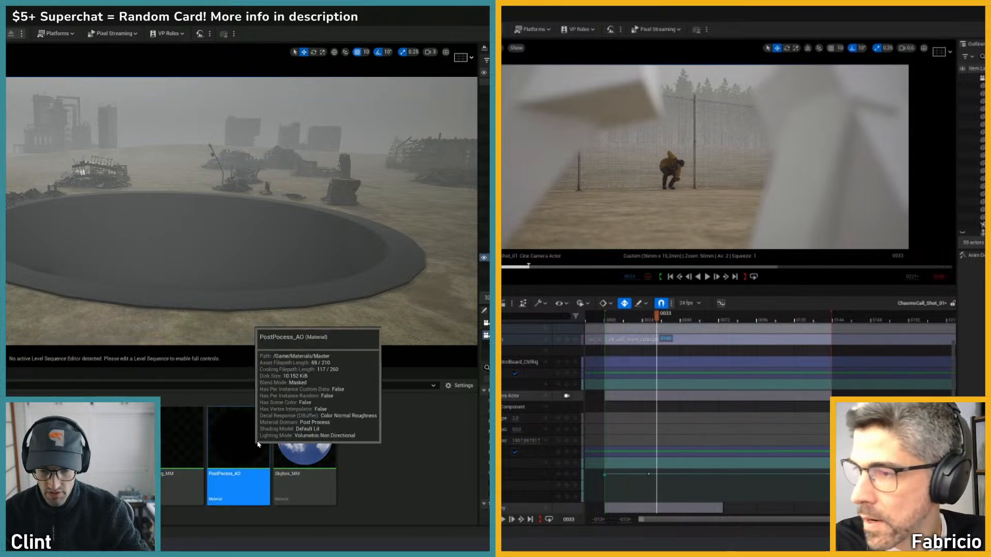
left_click(305, 455)
key("Escape")
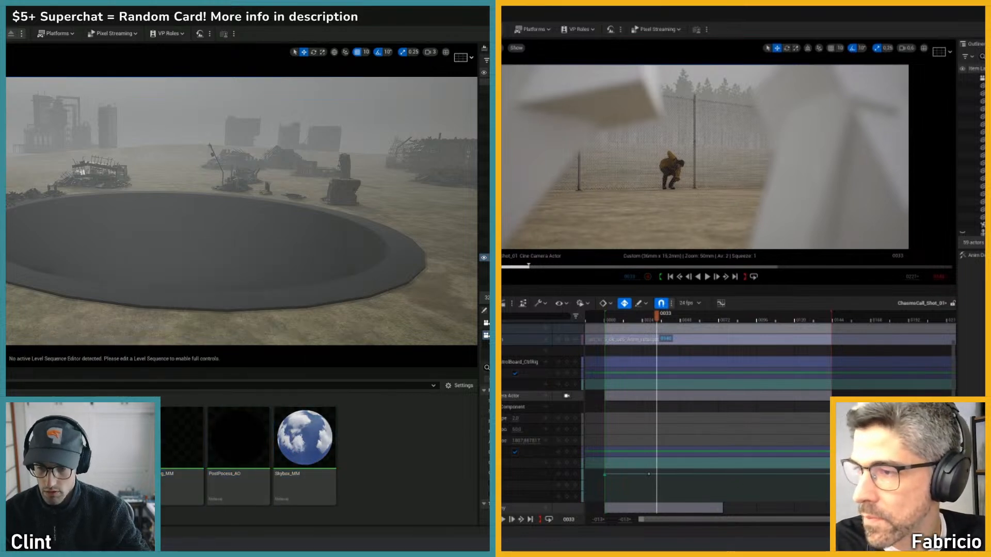
key("alt+Tab")
- Examine FM_MasterMaterial's node groups, including Fresnel, Metallic and Roughness, and return to the level
right_click_drag(382, 150, 201, 357)
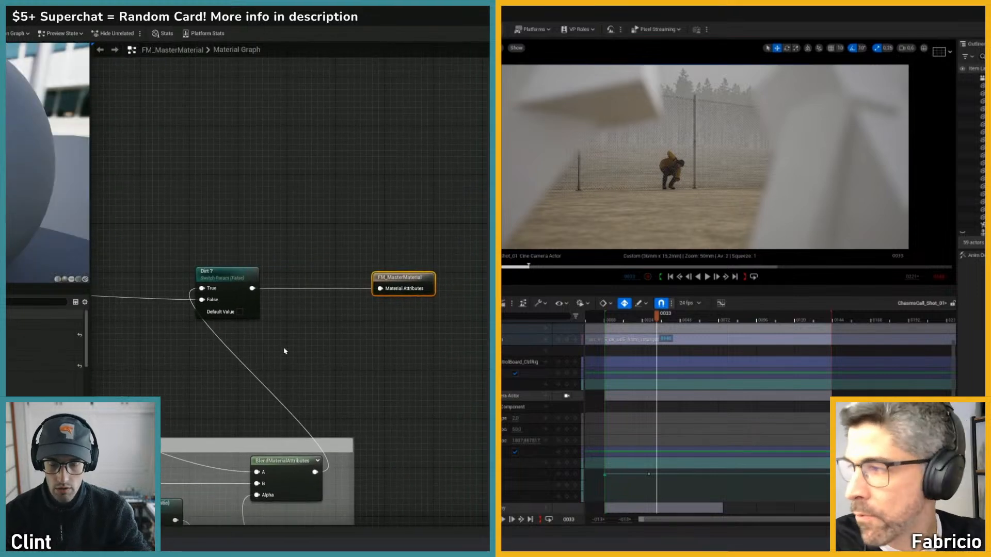
scroll(285, 352, "down", 10)
right_click_drag(306, 312, 399, 278)
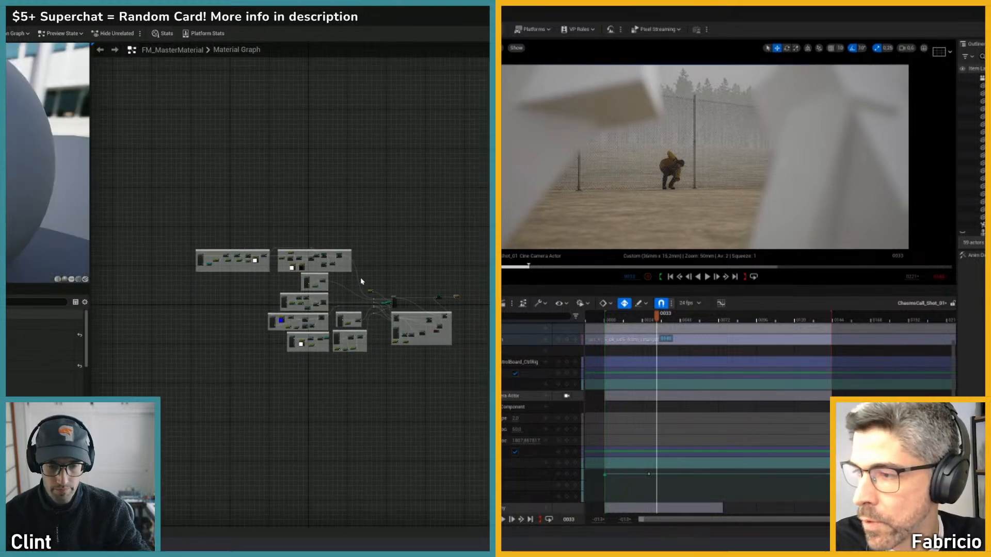
scroll(295, 308, "up", 10)
scroll(360, 296, "up", 6)
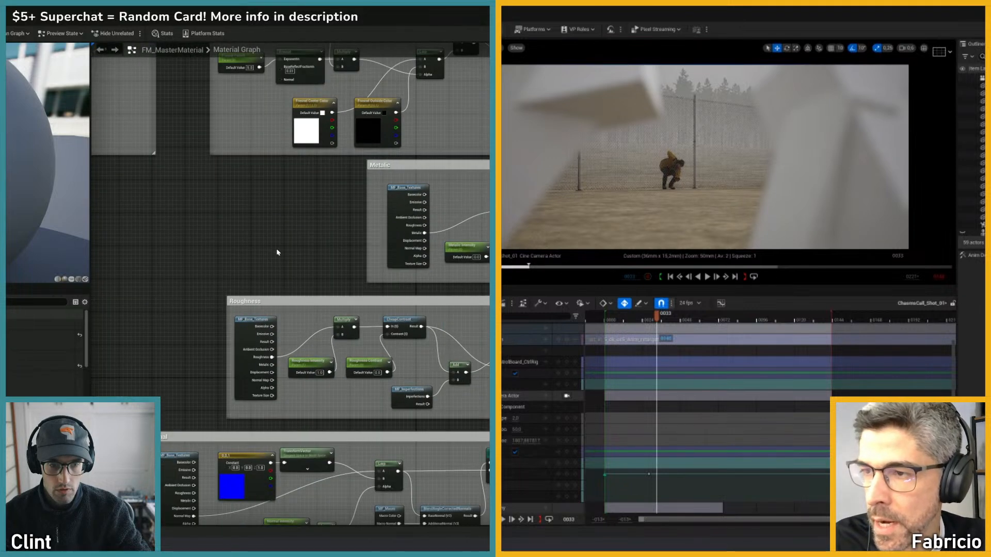
scroll(284, 255, "down", 1)
right_click_drag(283, 254, 296, 345)
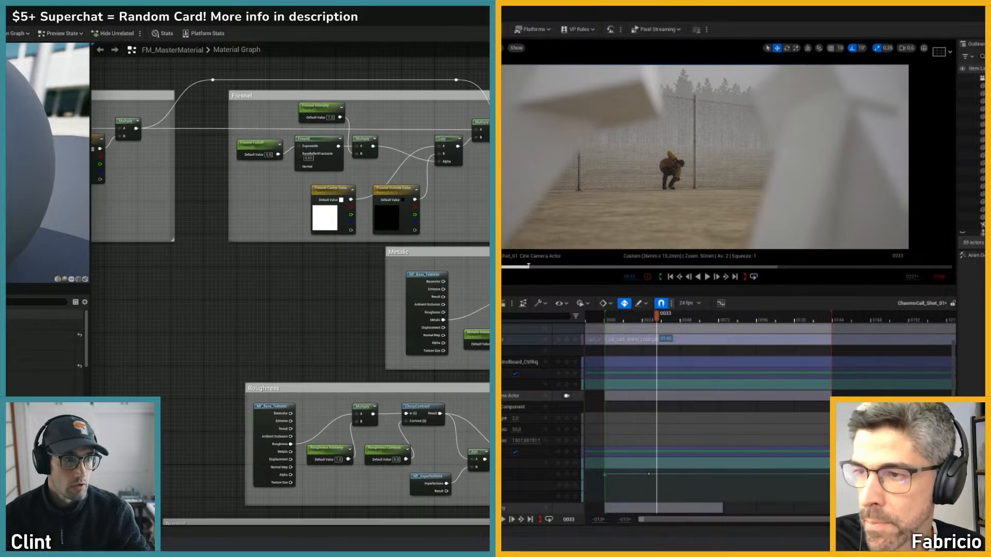
key("alt+Tab")
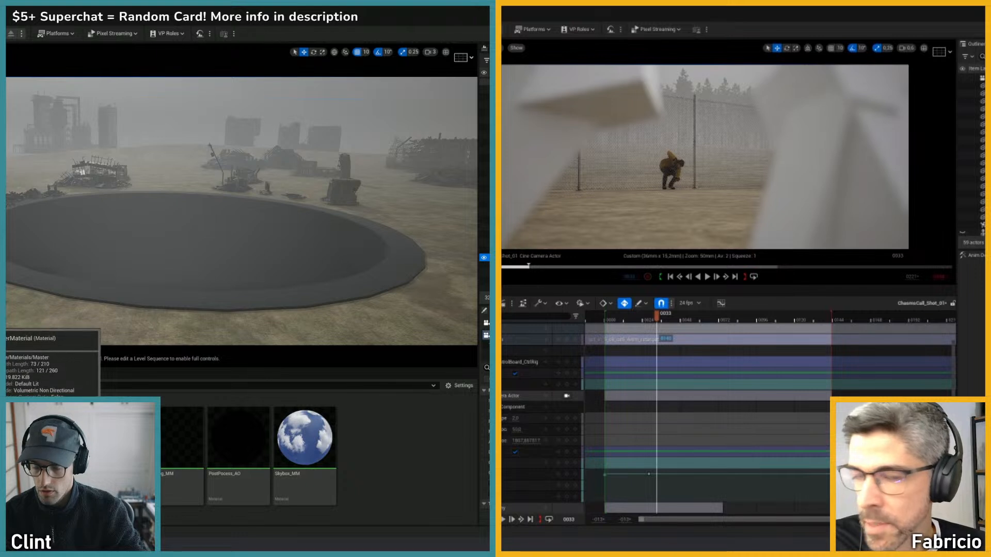
- Create a material instance of FM_MasterMaterial and name it TreeCard_Inst
right_click(7, 434)
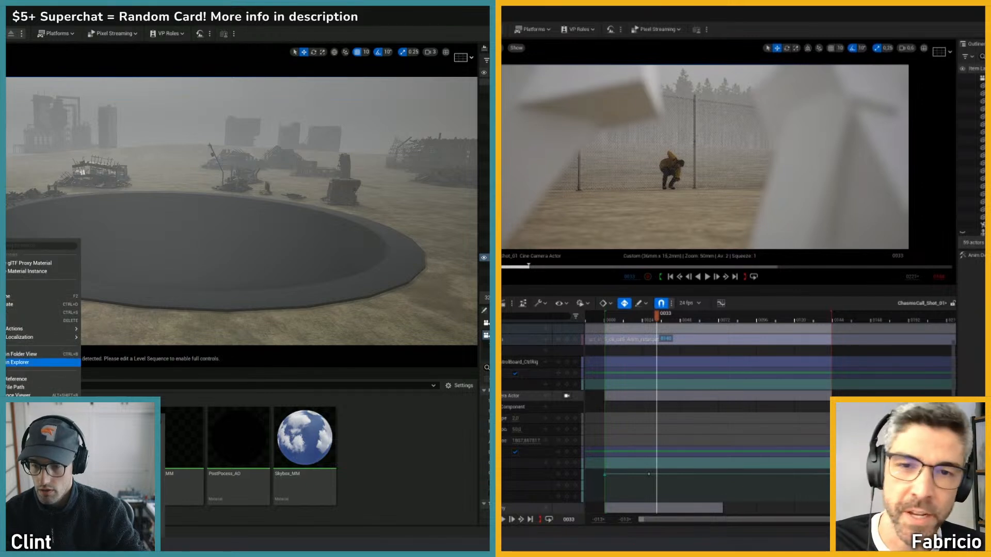
left_click(22, 272)
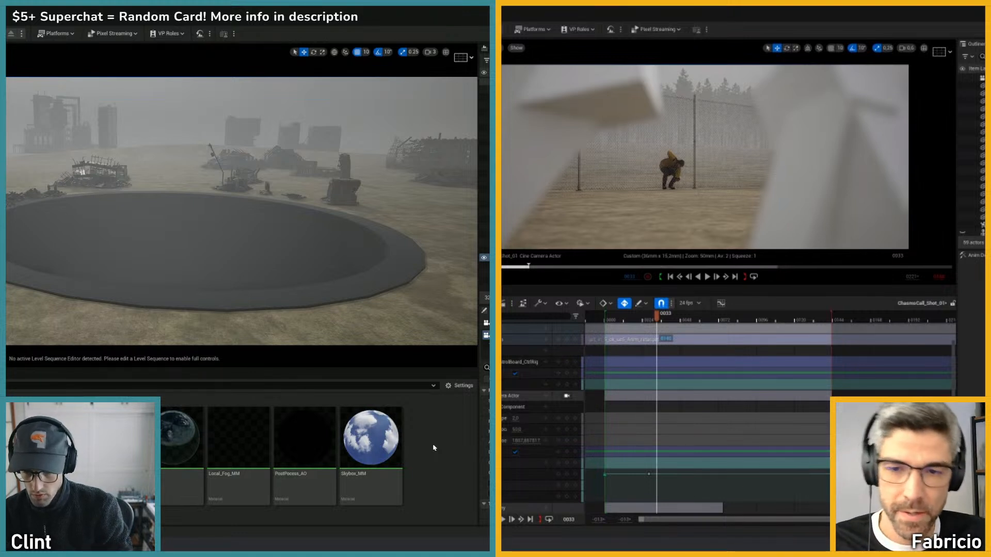
left_click_drag(658, 316, 773, 316)
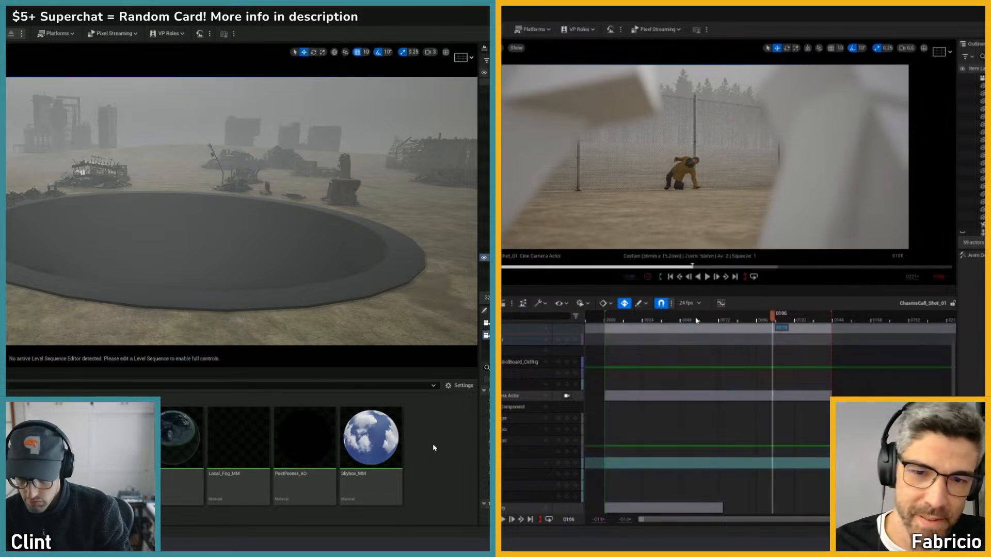
- Replay the opening of ChasmsCall_Shot_01 against the CC_animatic_v1 video, and move TreeCard_Inst into the Materials folder
left_click(618, 317)
key("space")
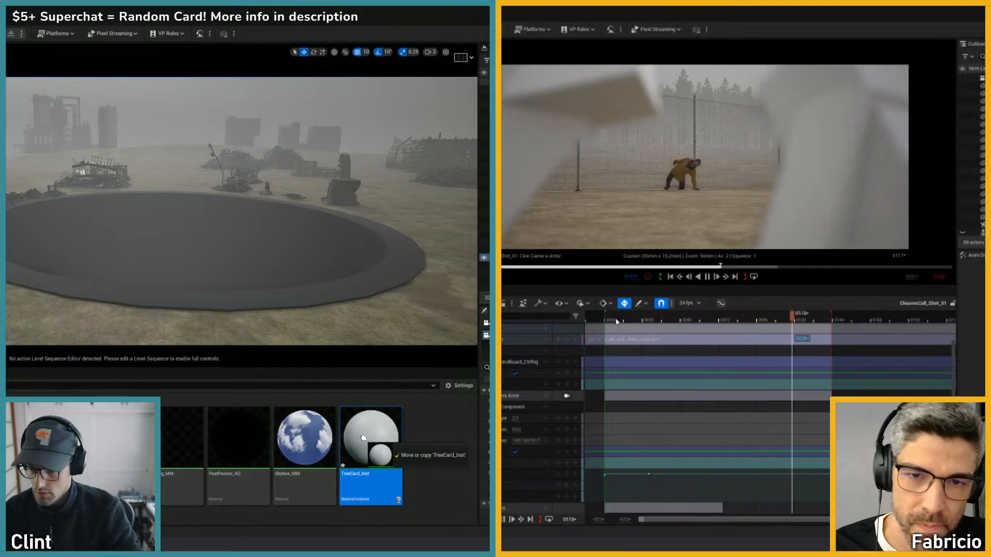
key("space")
left_click_drag(747, 315, 628, 320)
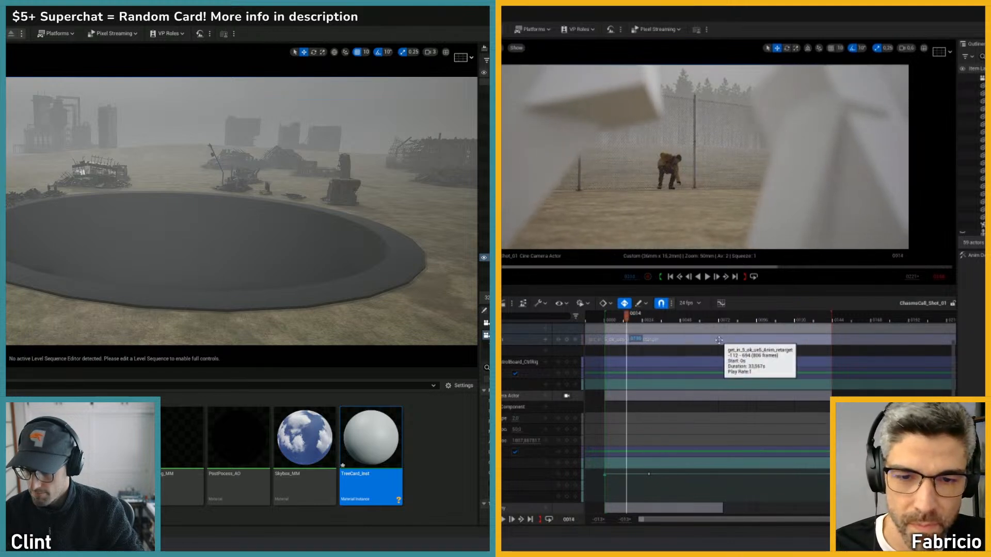
left_click(613, 320)
left_click_drag(613, 320, 606, 320)
key("space")
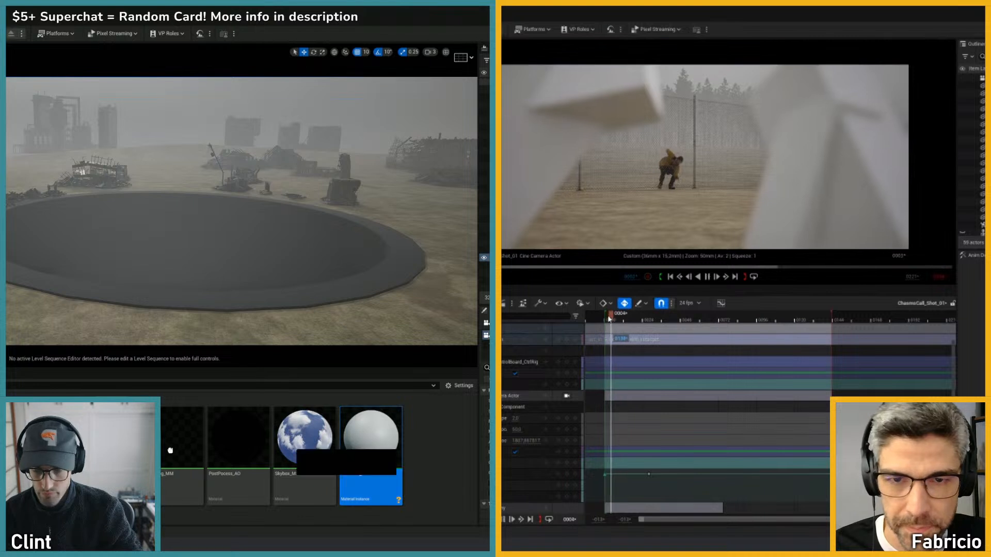
key("space")
key("alt+Tab")
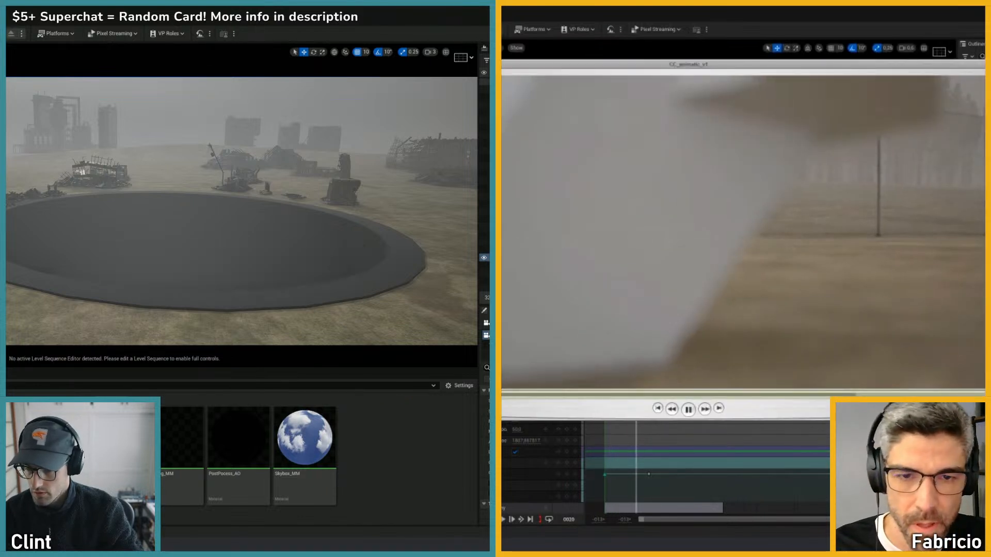
- Return to the Materials folder to find TreeCard_Inst, and scrub the shot to frame 76
key("alt+Left")
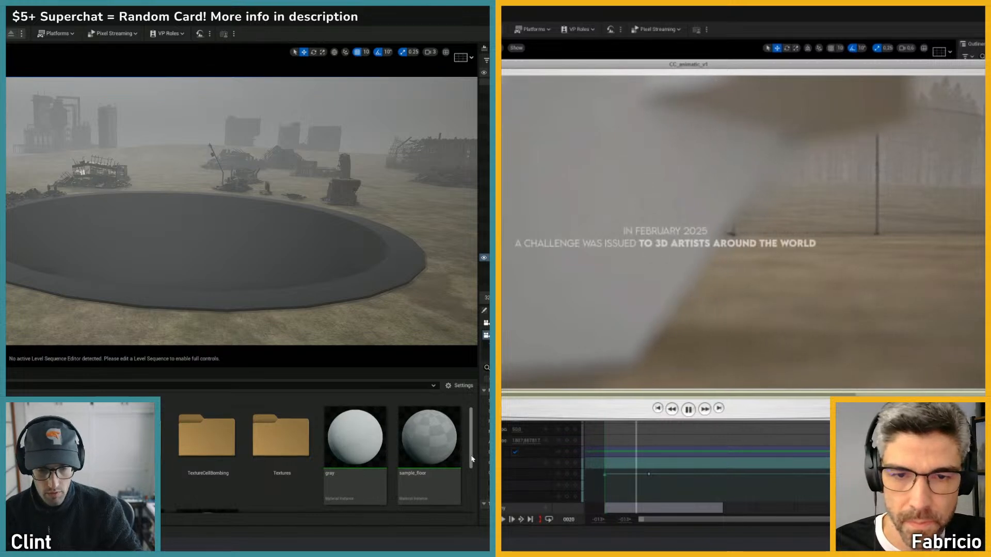
mouse_move(471, 458)
left_mouse_down()
mouse_move(481, 499)
mouse_move(470, 442)
mouse_move(471, 475)
left_mouse_up()
left_click_drag(637, 316, 629, 316)
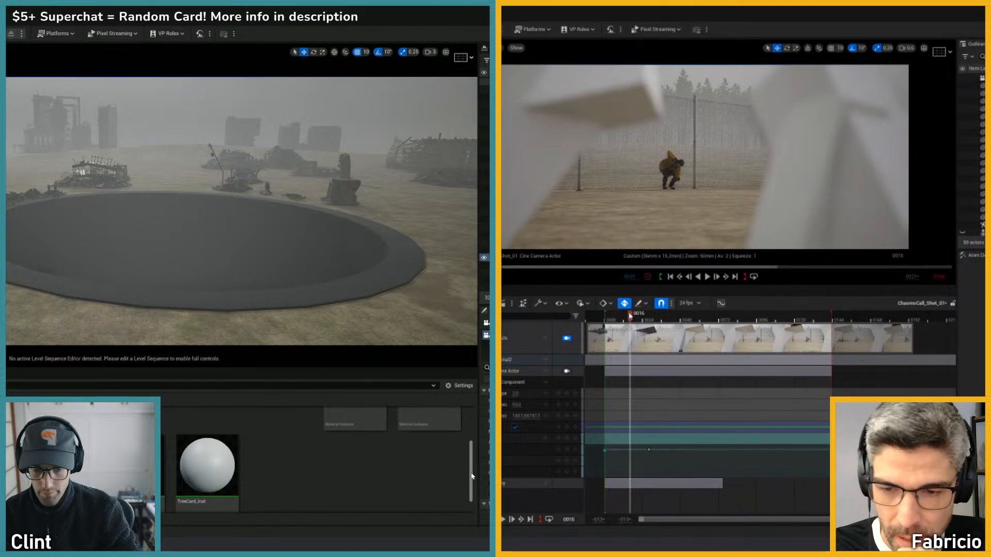
left_click_drag(471, 476, 471, 477)
left_click_drag(630, 315, 725, 321)
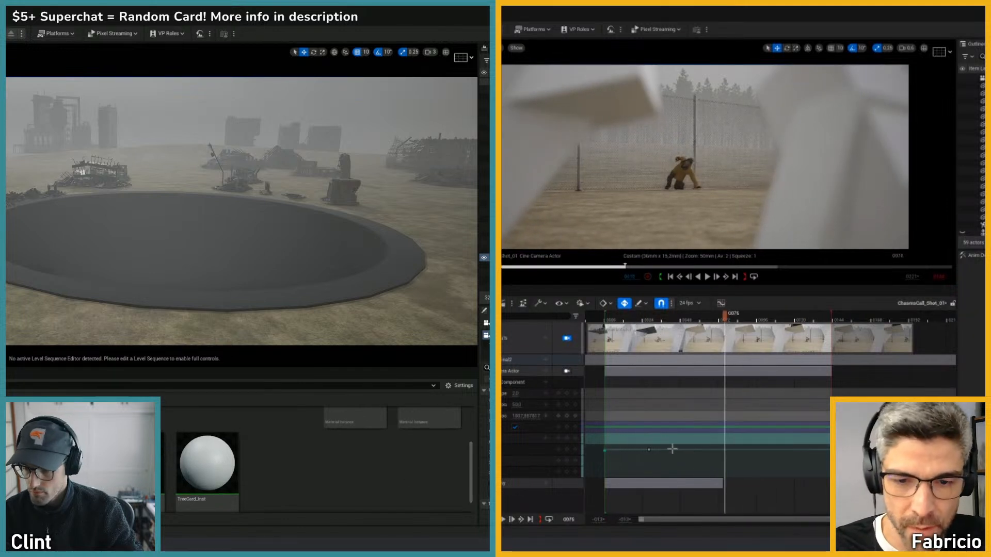
- Remove the camera's keyframe near frame 28 and return the shot to frame 0 with its camera key selected
left_click_drag(658, 460, 644, 447)
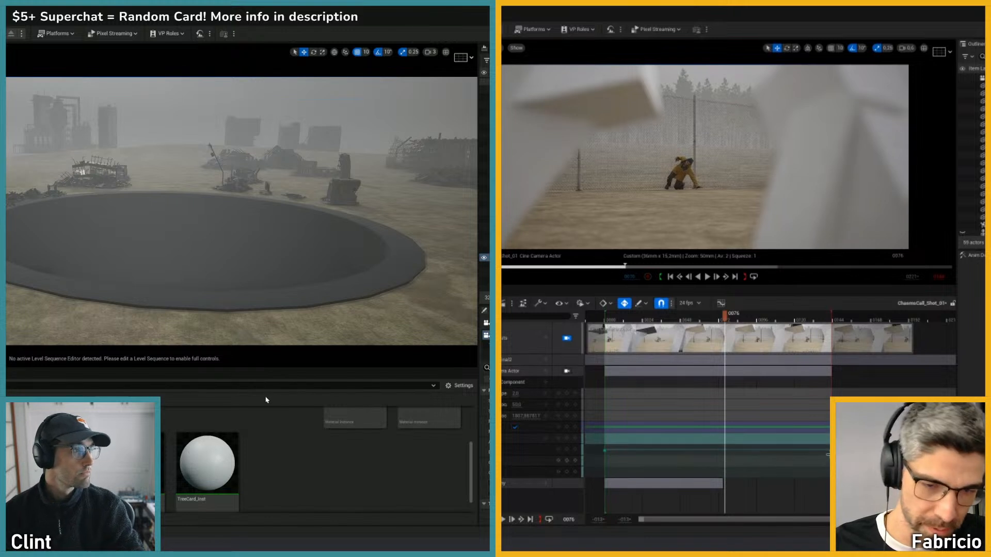
left_click(830, 450)
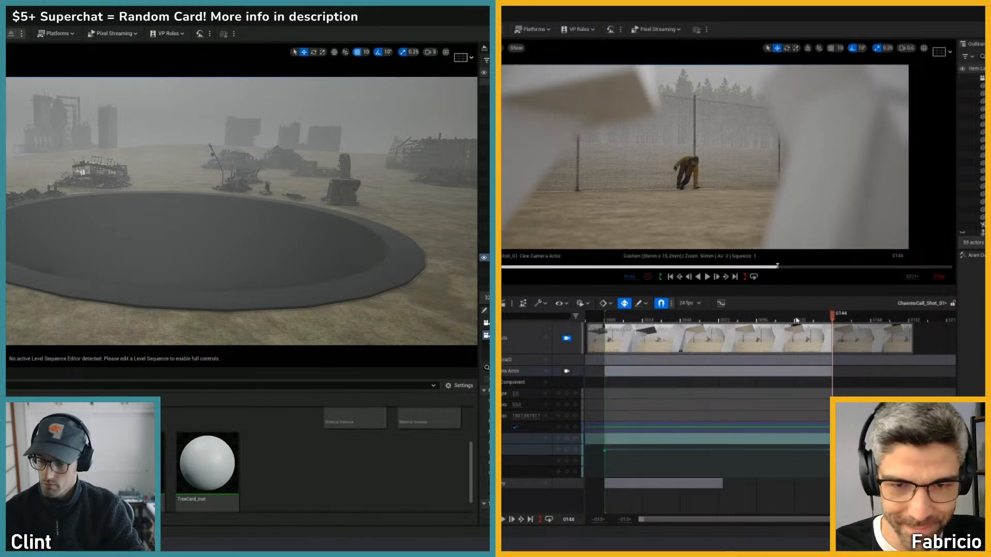
left_click_drag(796, 320, 633, 320)
left_click(605, 450)
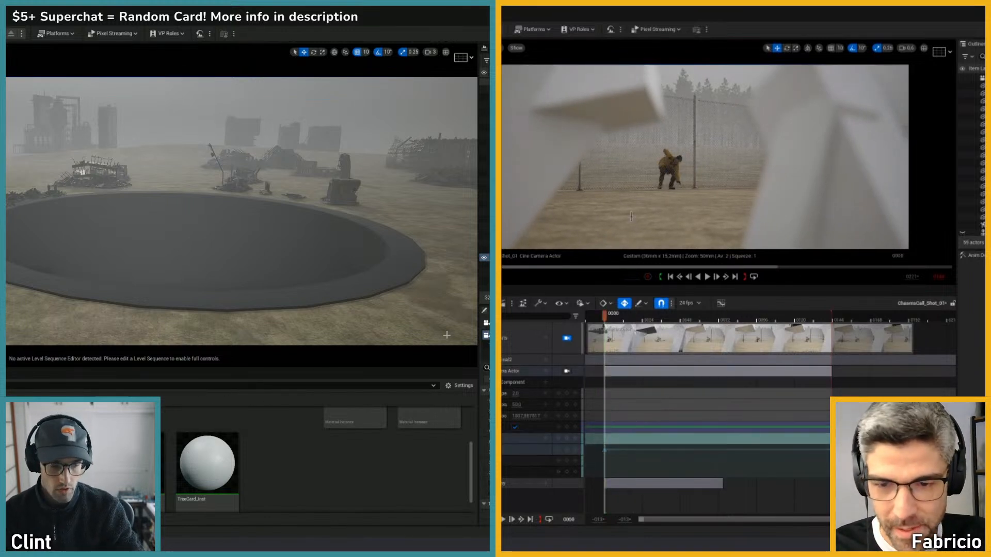
- Pilot the shot camera at frame 0 and reframe it with the foreground slab covering the character by the fence
left_click(566, 372)
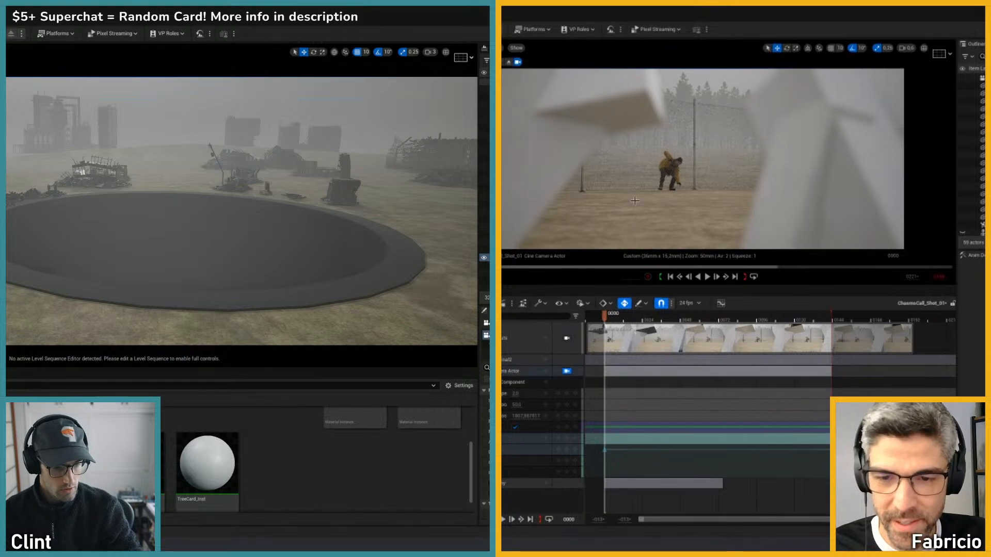
right_click_drag(638, 197, 636, 200)
scroll(638, 199, "down", 2)
scroll(637, 201, "down", 1)
scroll(637, 201, "down", 1)
- Enter the changelist description "Added KB3D Geo, Starting to build TreeCards" and open the camera's curves in the Curve Editor
type("Added ")
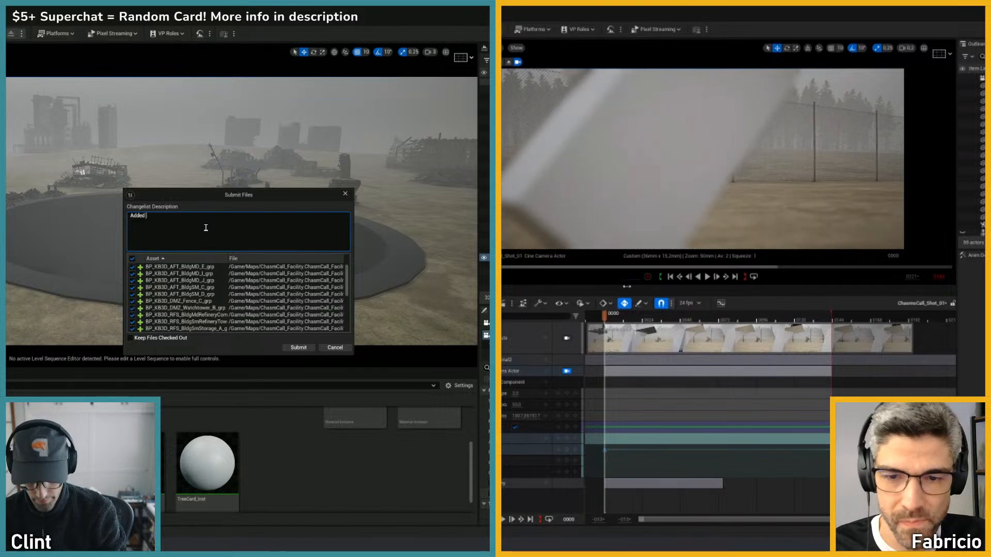
type("KB3D")
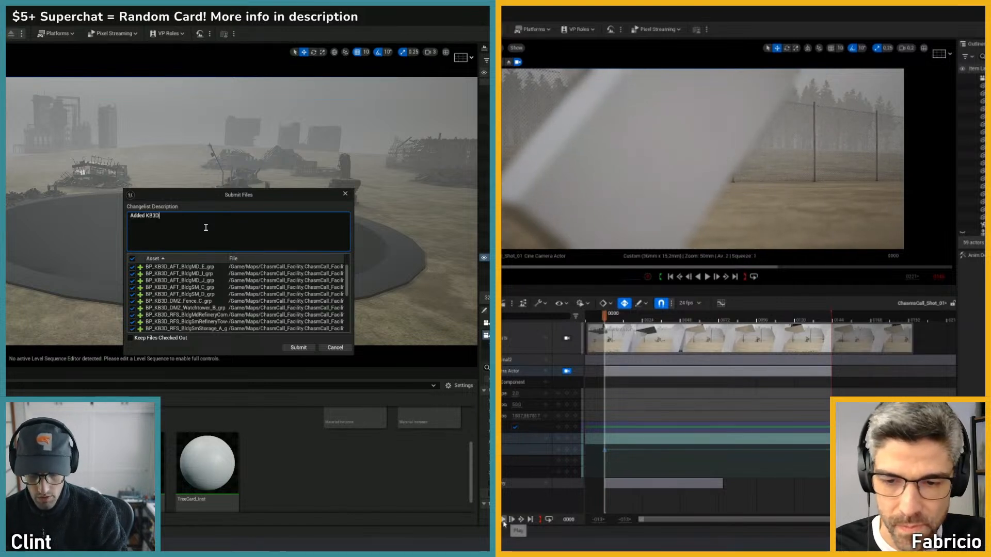
left_click(503, 520)
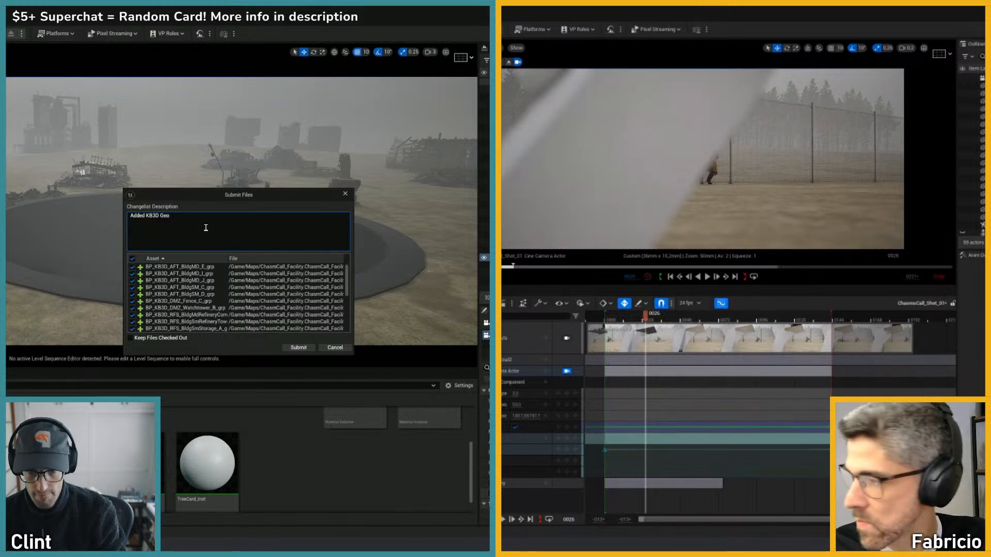
left_click_drag(706, 106, 648, 147)
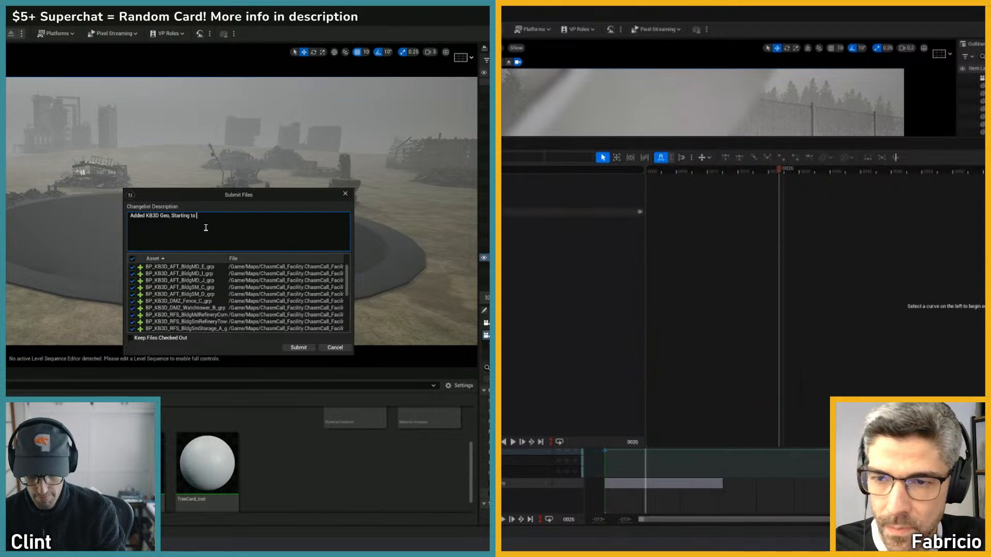
type("TreeCards")
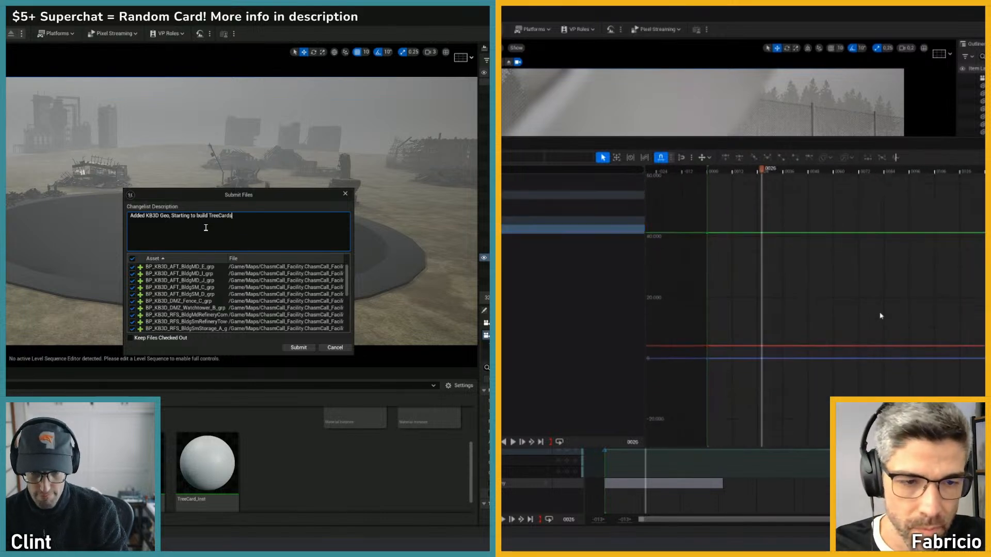
- Select the camera's frame 0 curve keys and submit the described changelist
right_click_drag(881, 316, 877, 307)
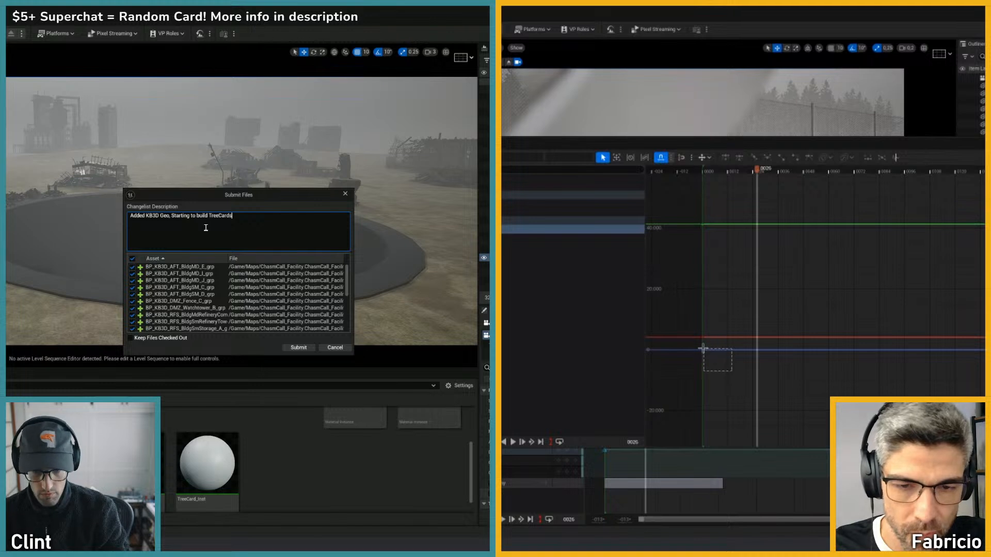
left_click_drag(703, 349, 702, 350)
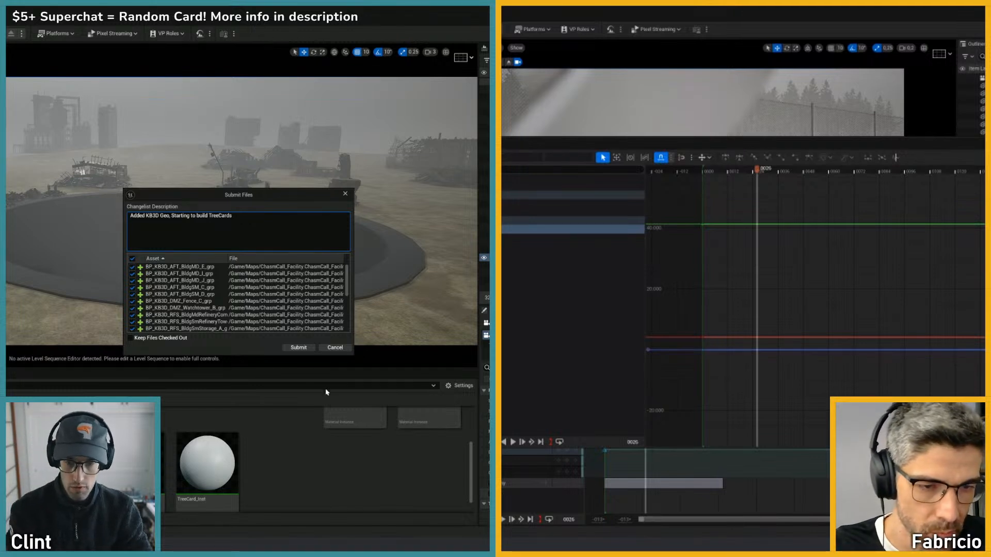
left_click(298, 348)
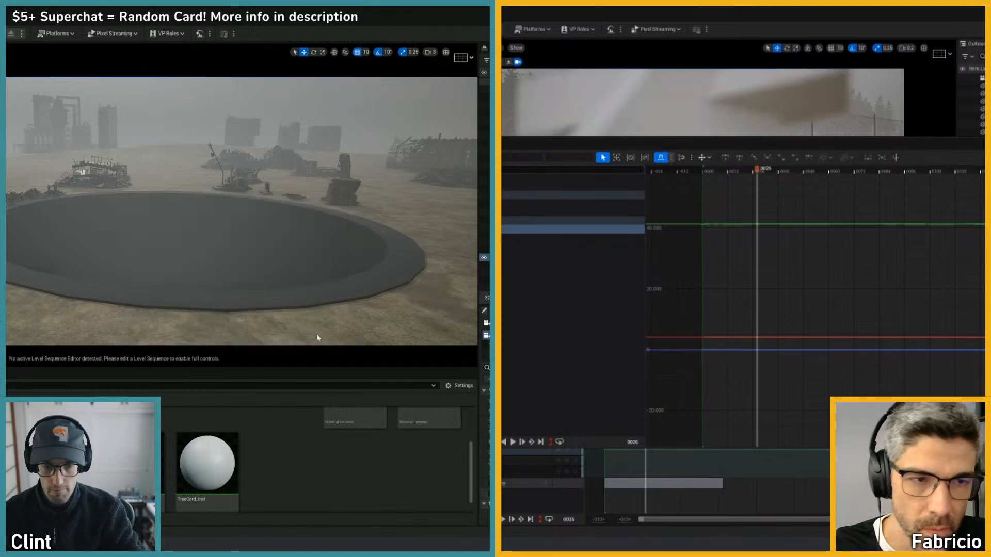
- Move the Curve Editor out of the way, replay the shot's opening and stop at frame 9
left_click_drag(743, 143, 599, 184)
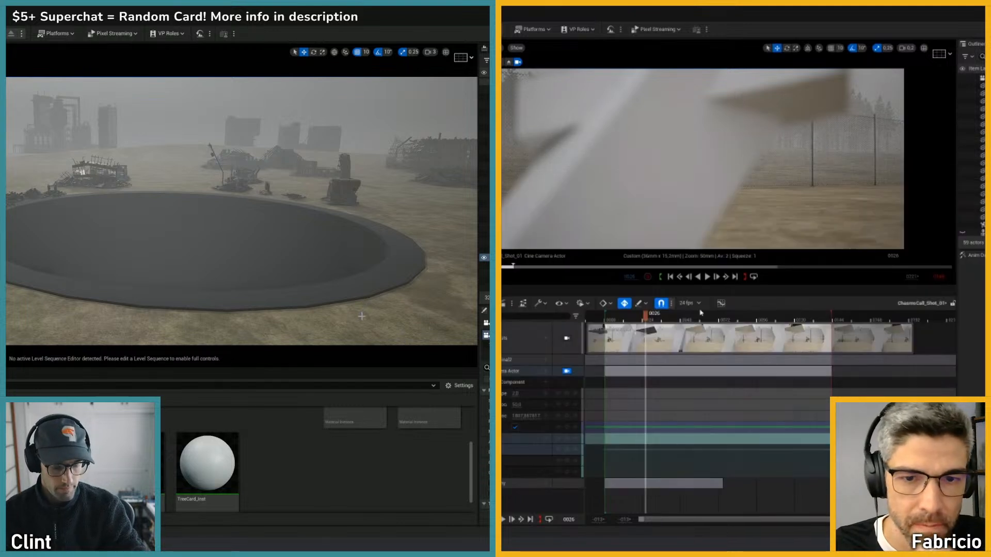
left_click_drag(614, 319, 606, 319)
key("space")
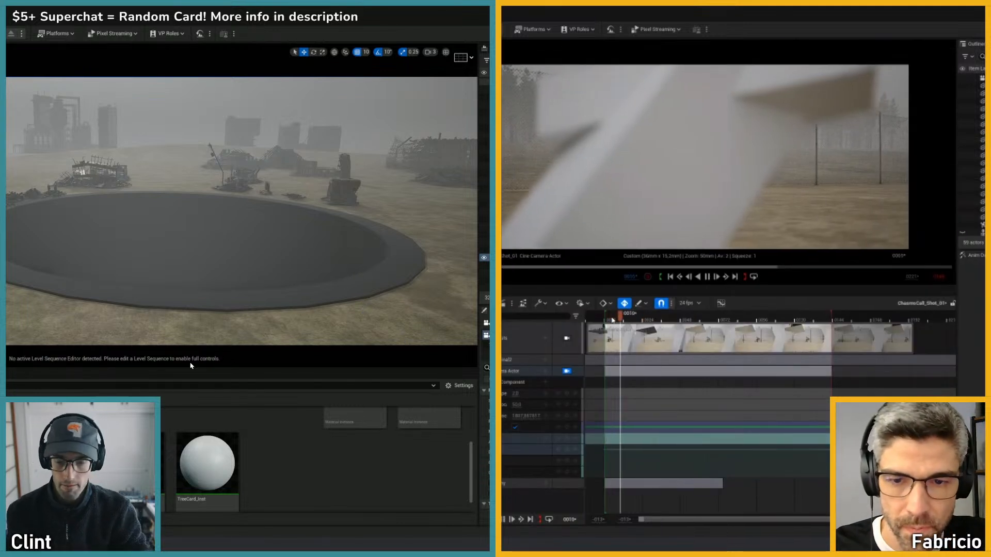
right_click_drag(130, 272, 117, 294)
key("space")
left_click_drag(637, 315, 618, 317)
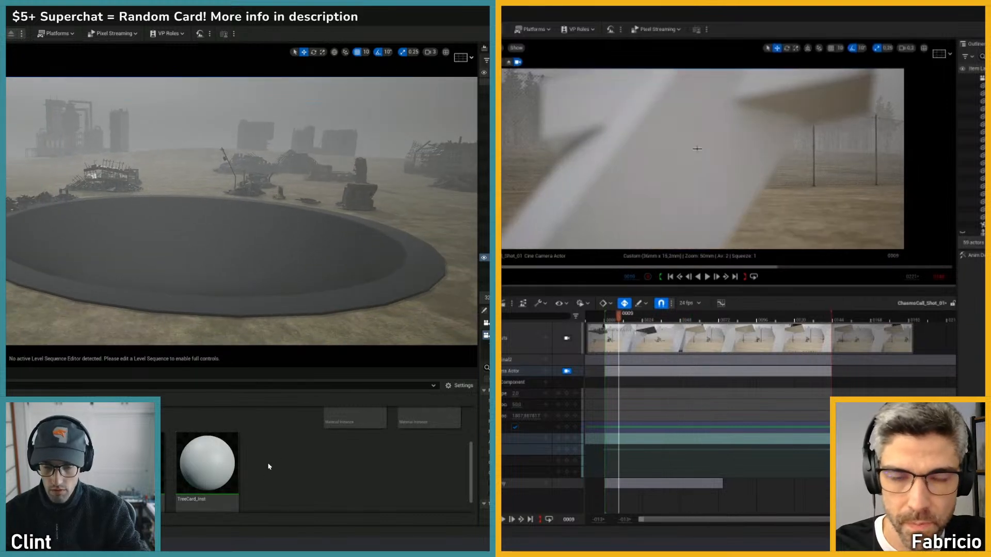
- Leave the camera view, select the cine camera in the level and view it from the side with the slabs and character
scroll(269, 467, "down", 2)
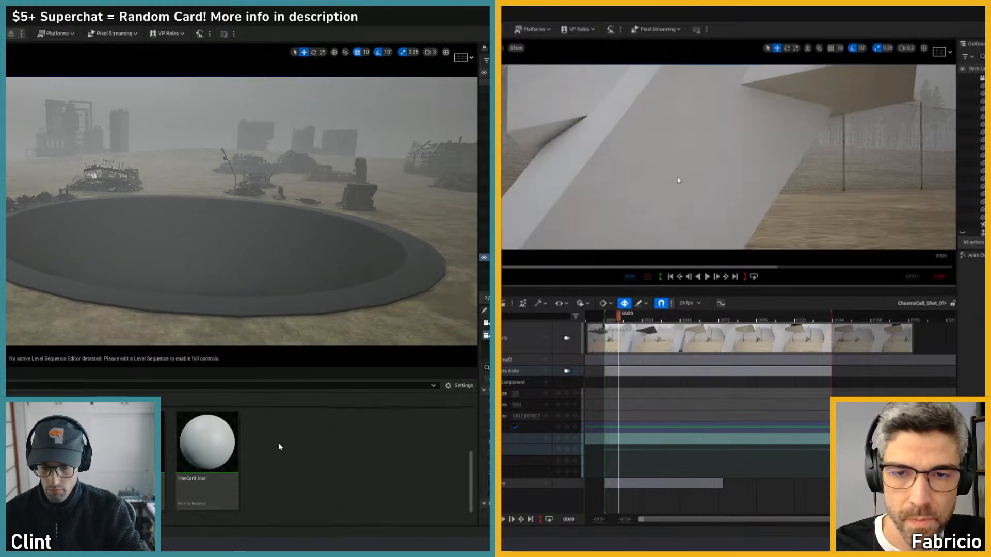
scroll(276, 452, "up", 1)
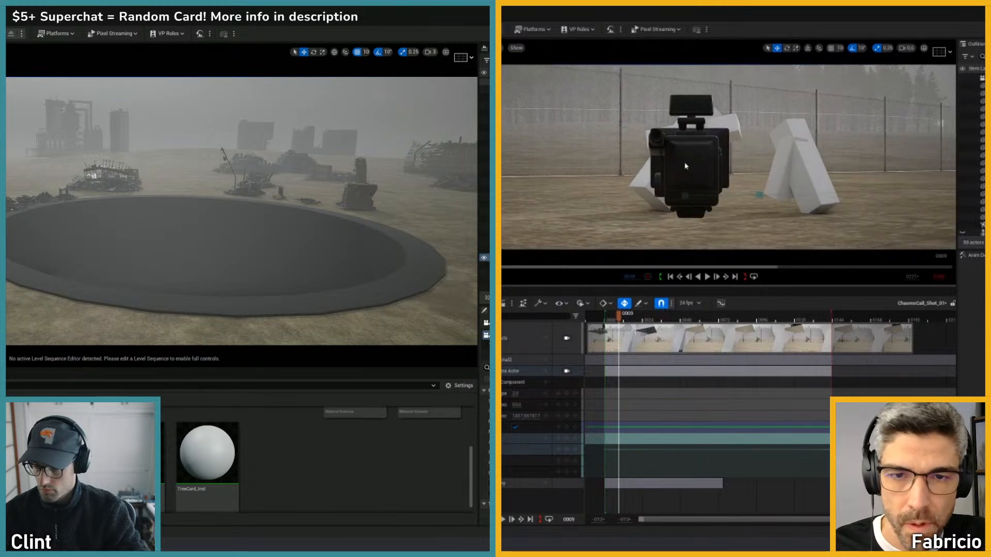
left_click(686, 166)
left_click_drag(686, 165, 587, 165, "alt")
- Open the Textures folder inside the Materials folder
right_click(287, 478)
left_click(249, 453)
scroll(263, 466, "up", 3)
scroll(263, 467, "up", 2)
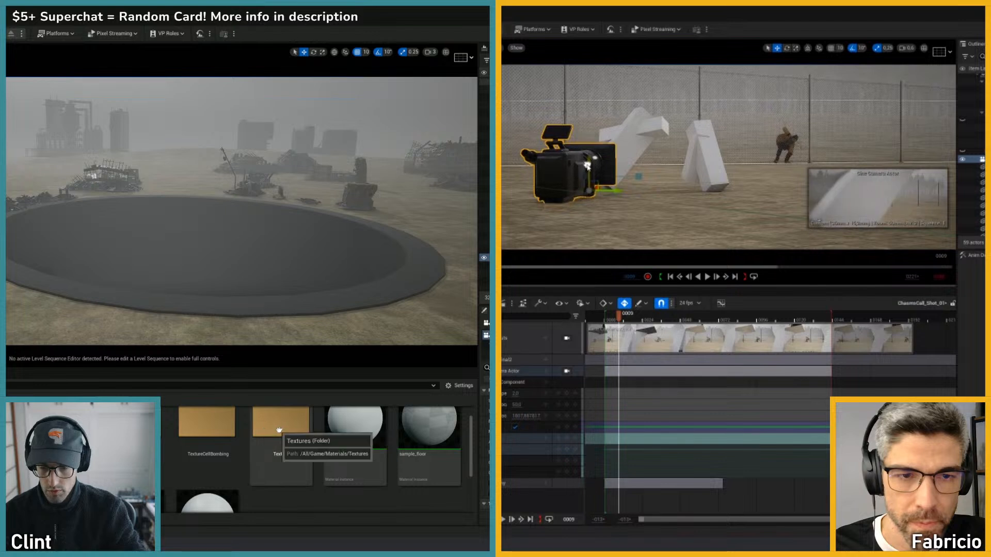
double_click(278, 430)
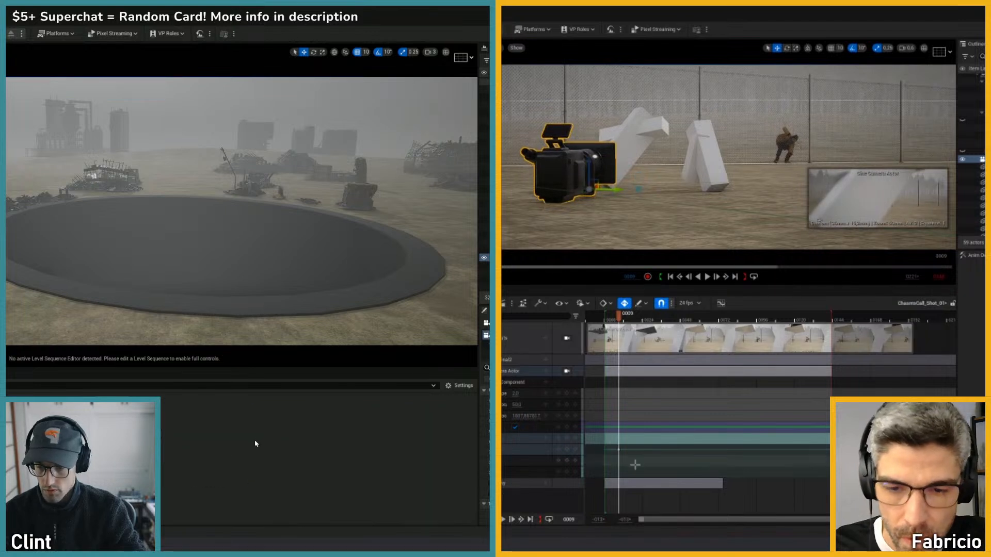
- Set the shot to frame 48, look through the selected cine camera, and return to the Materials folder
left_click(625, 453)
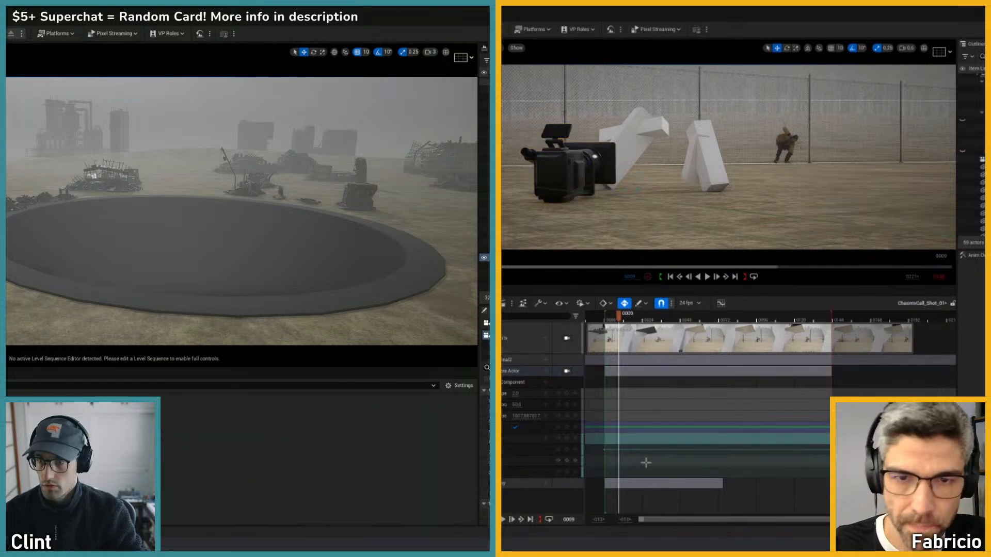
left_click_drag(614, 319, 680, 319)
left_click(603, 164)
key("alt+Left")
scroll(259, 434, "down", 3)
key("shift+c")
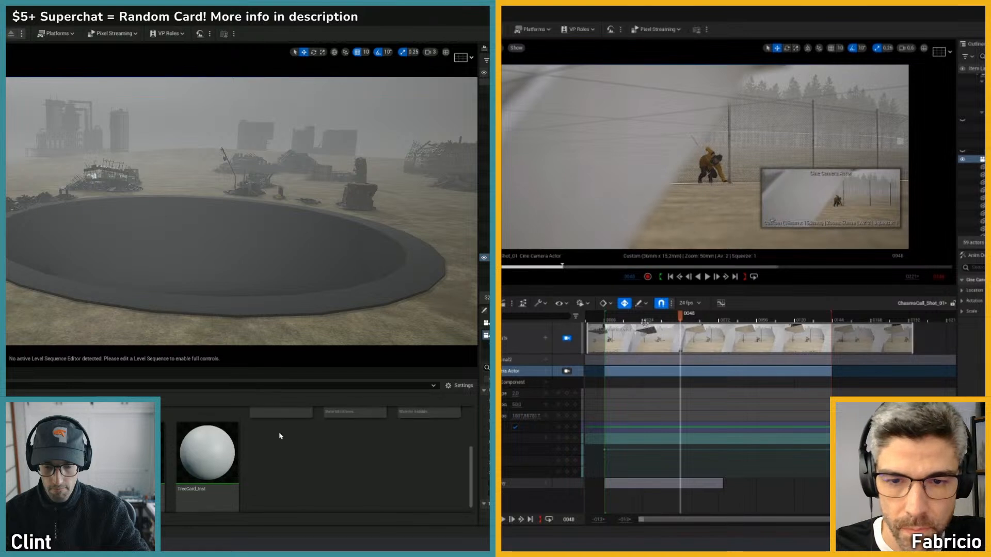
- Play the shot from its beginning through the camera and compare its framing with the CC_animatic_v1 video
scroll(258, 439, "up", 2)
left_click(613, 320)
key("space")
scroll(243, 438, "down", 2)
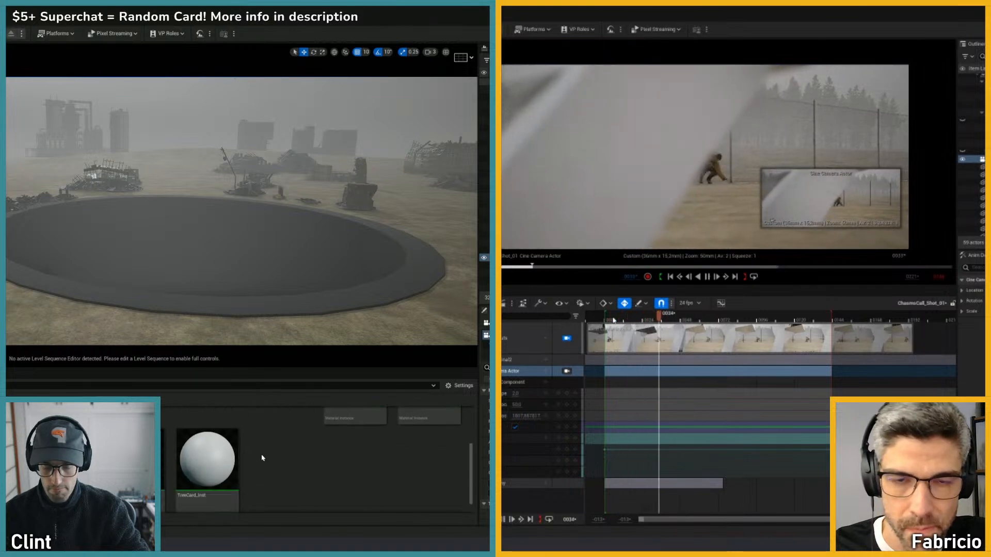
scroll(266, 442, "down", 1)
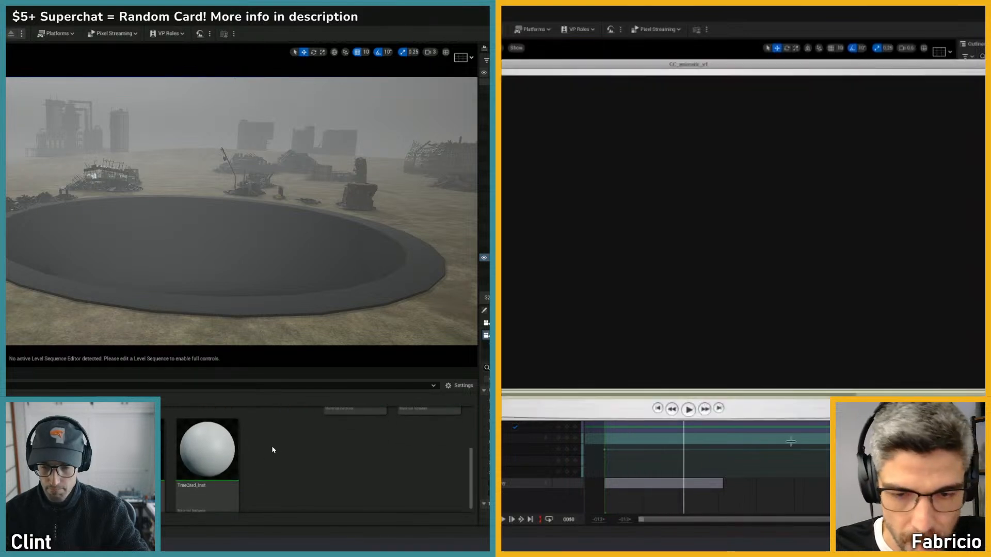
- Create a new folder named TreeCards inside the Materials folder
right_click(287, 463)
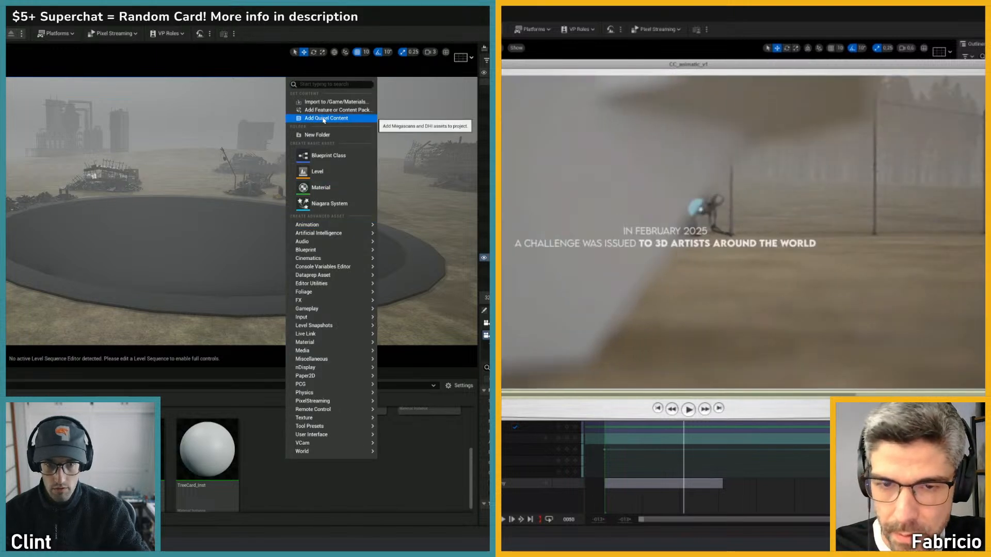
left_click(316, 135)
type("T")
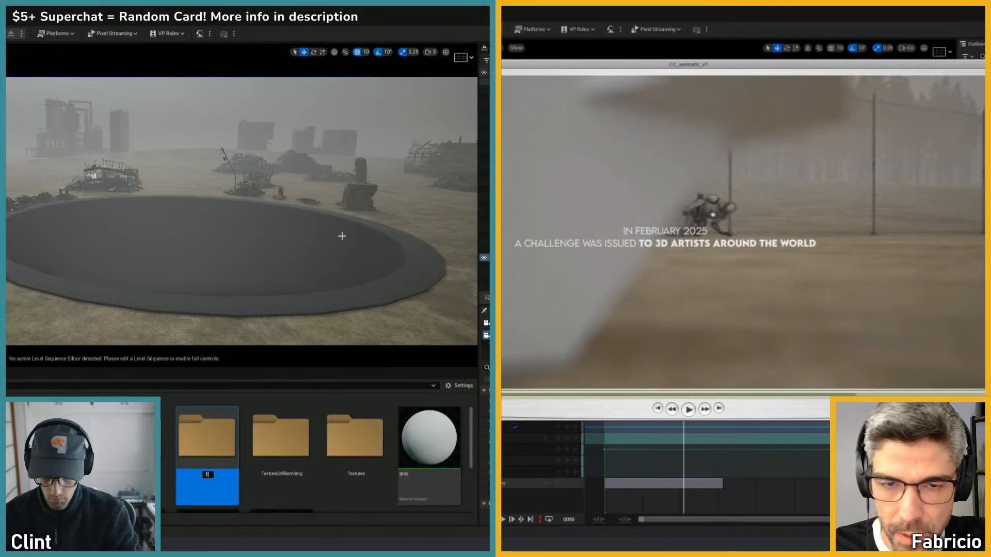
type("reeCards")
key("Return")
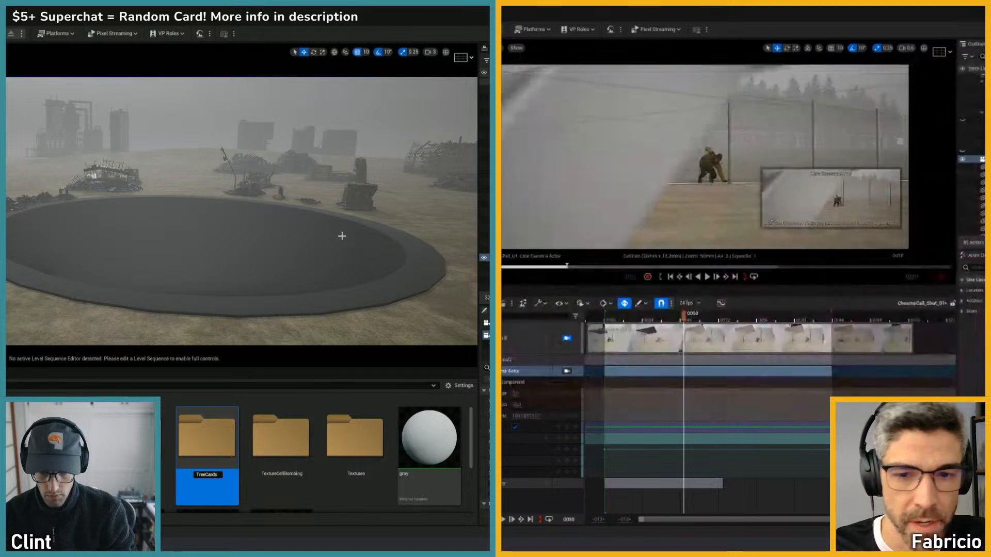
- Move the TreeCard_Inst material instance into the TreeCards folder
scroll(275, 479, "down", 3)
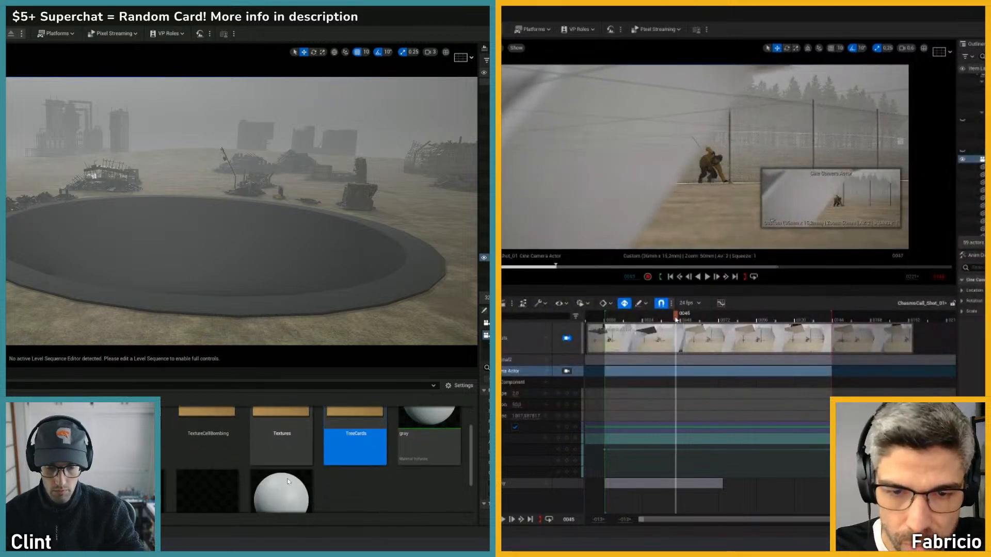
left_click_drag(279, 476, 343, 432)
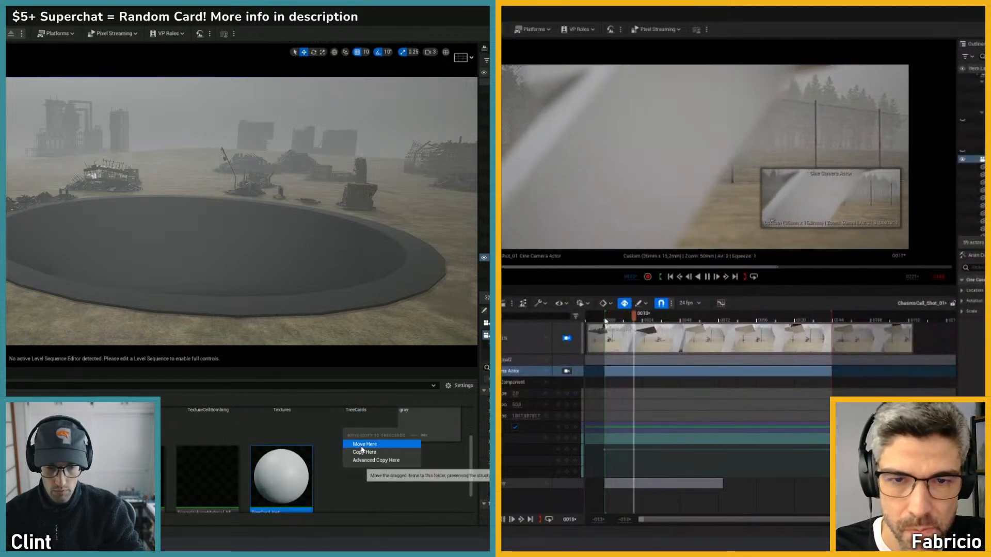
left_click(356, 442)
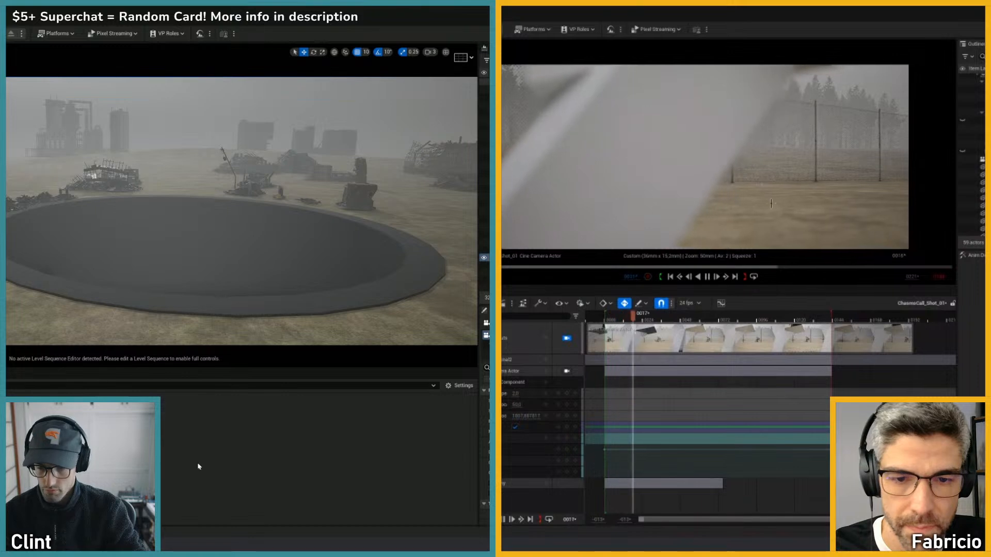
- Import treecard1.jpg, treecard2.jpg and treecard3.jpg from Chasms_Call's Assets\TreeCards directory on disk into the TreeCards content folder
key("space")
key("super+e")
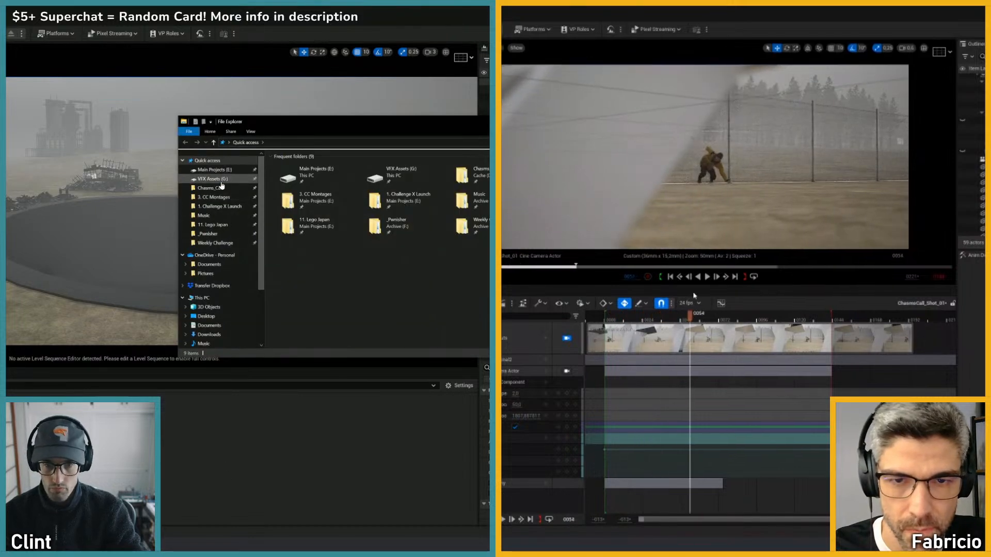
left_click(210, 188)
double_click(333, 178)
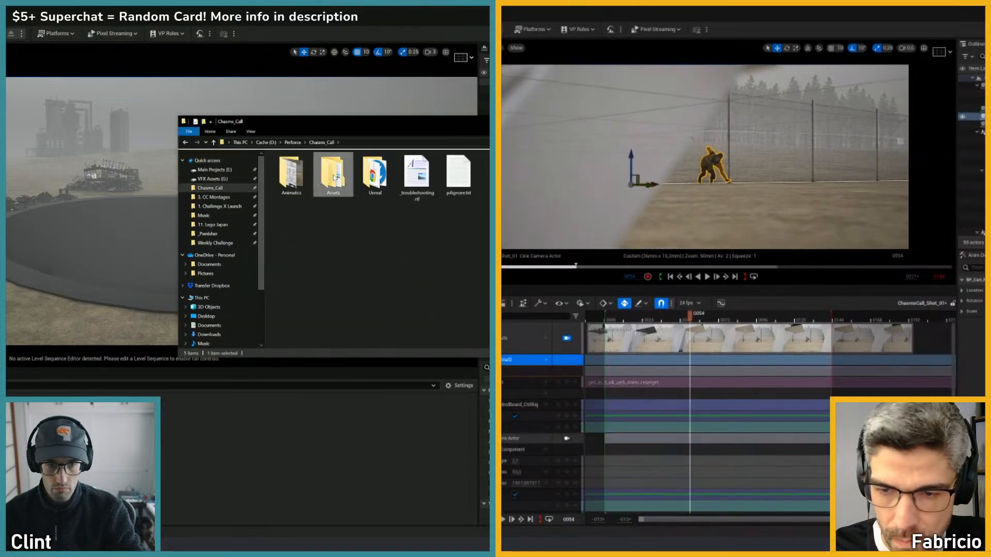
left_click_drag(309, 125, 396, 302)
double_click(388, 282)
key("ctrl+a")
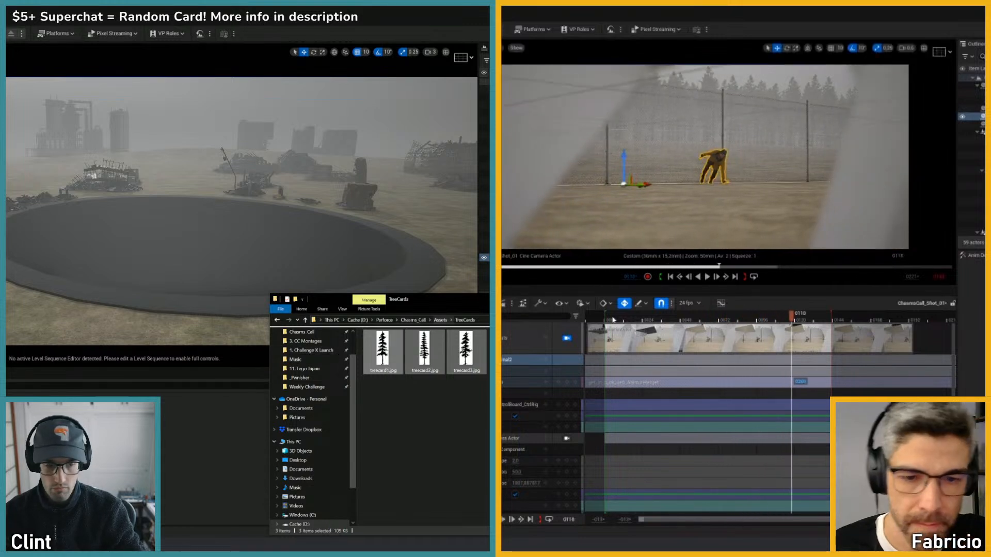
left_click(191, 460)
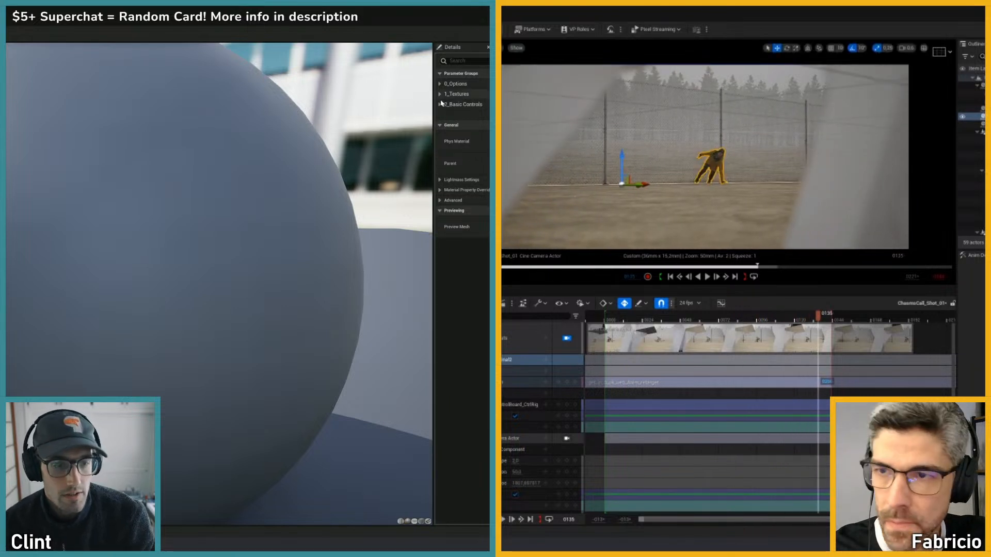
- Examine the 1_Textures and 2_Basic Controls parameters of TreeCard_Inst and check the tree silhouette in the image editor
left_click(441, 94)
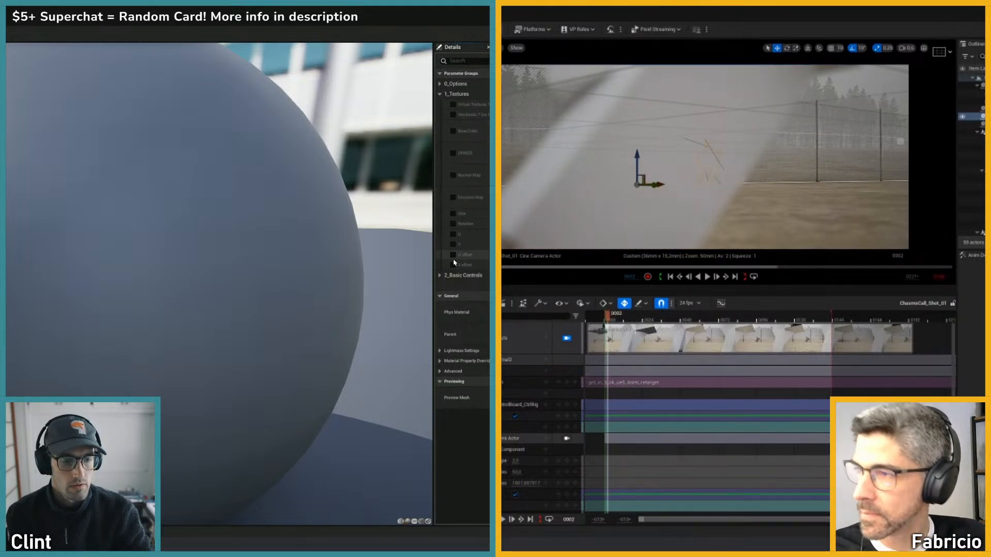
left_click(440, 276)
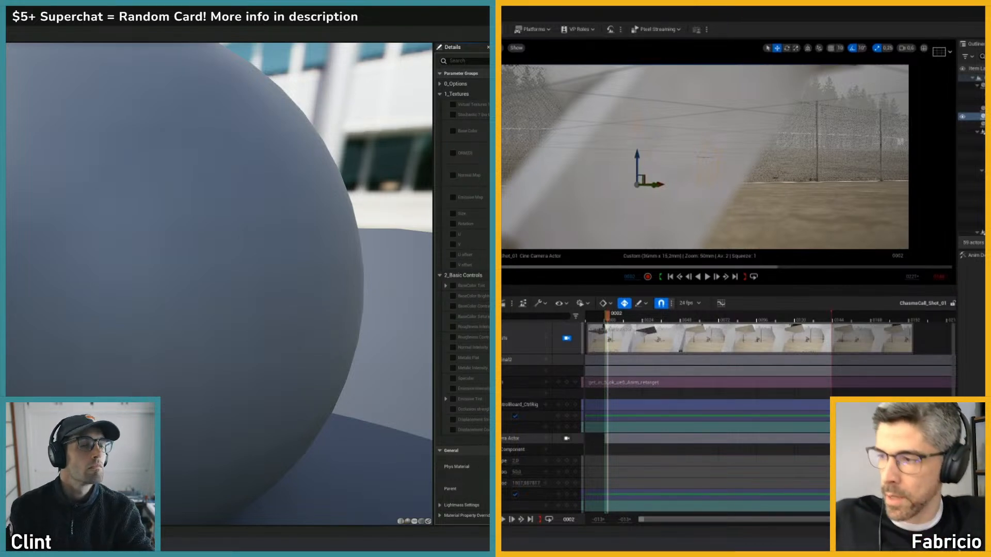
key("alt+Tab")
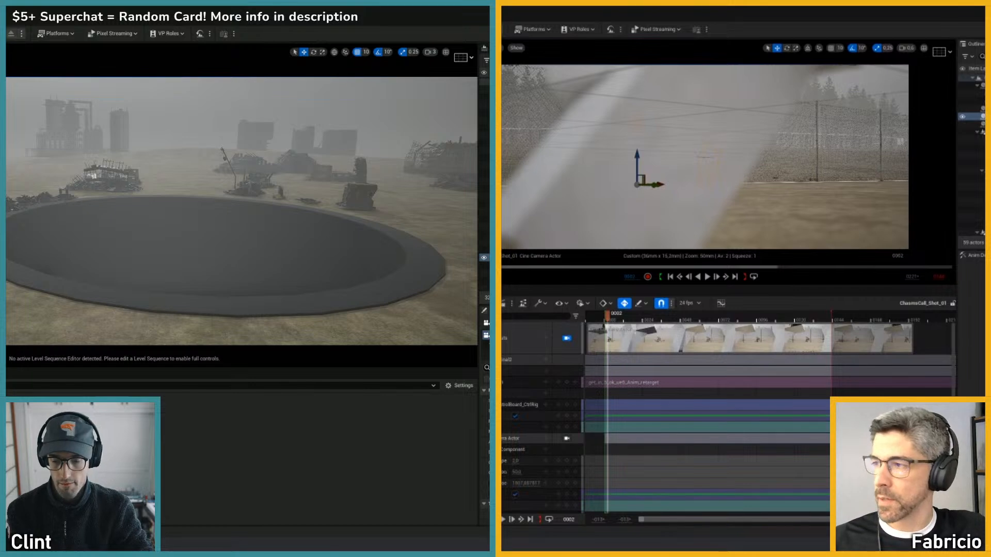
key("alt+Tab")
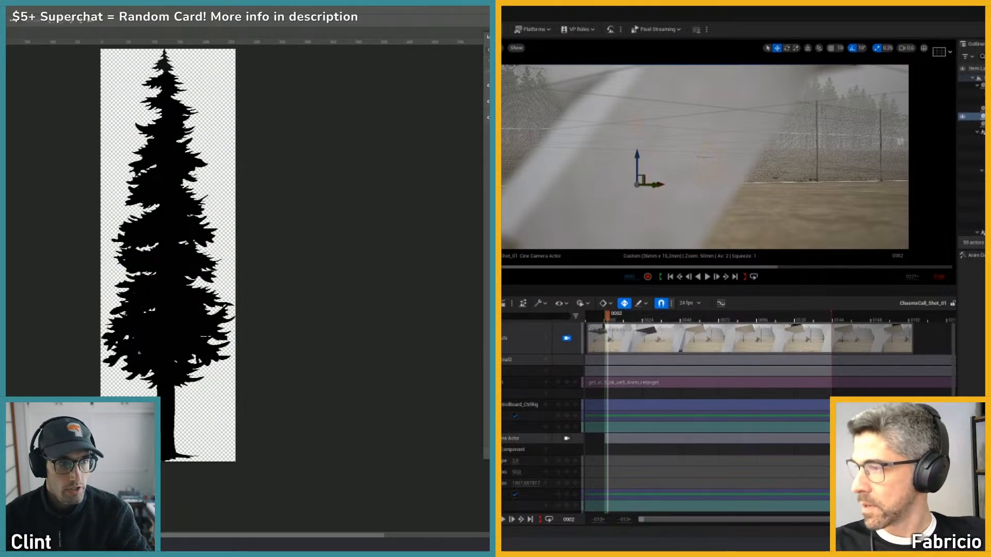
key("alt+Tab")
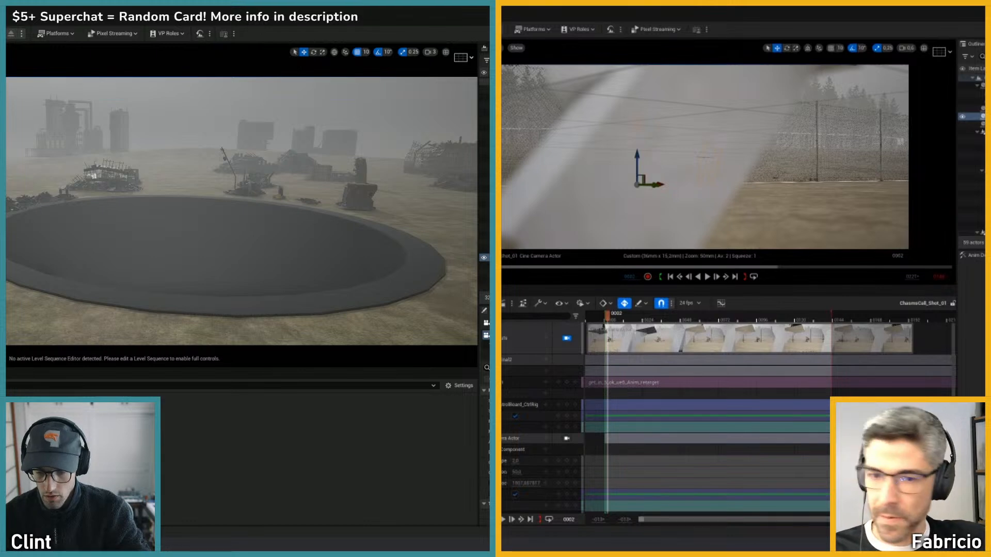
key("alt+Tab")
key("alt+Tab")
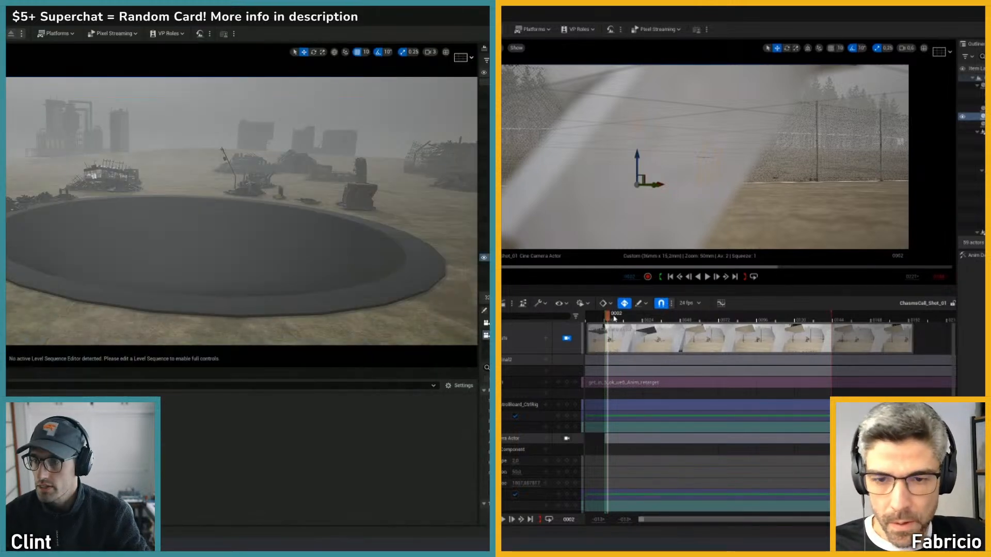
- Place a plane on the ground near the large pit, accepting placement in the level that is not checked out
key("space")
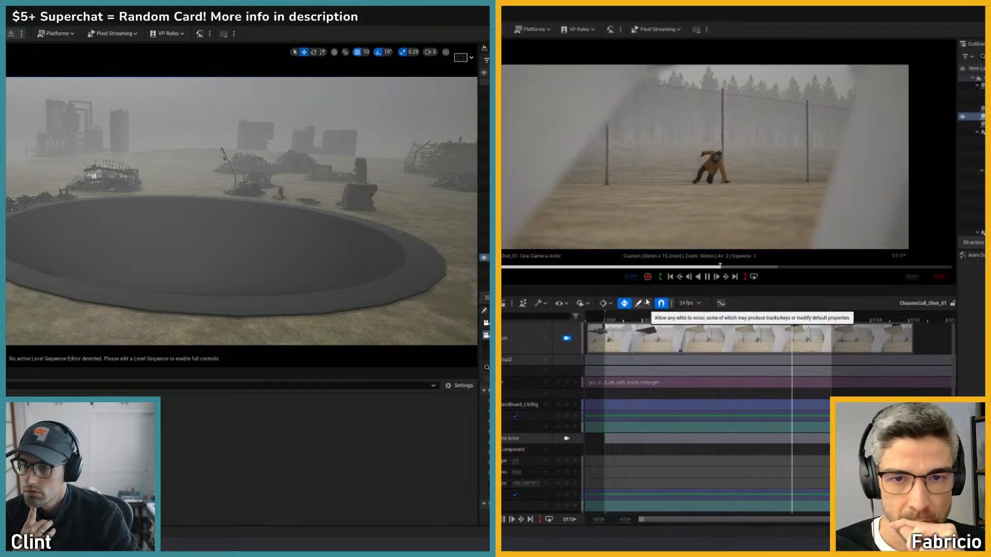
key("space")
left_click_drag(6, 180, 109, 161)
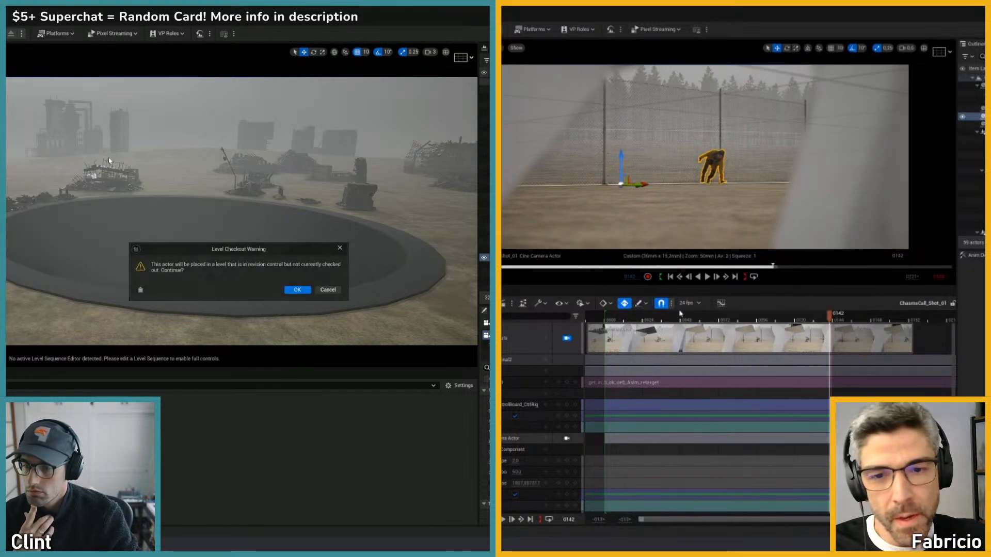
left_click(297, 290)
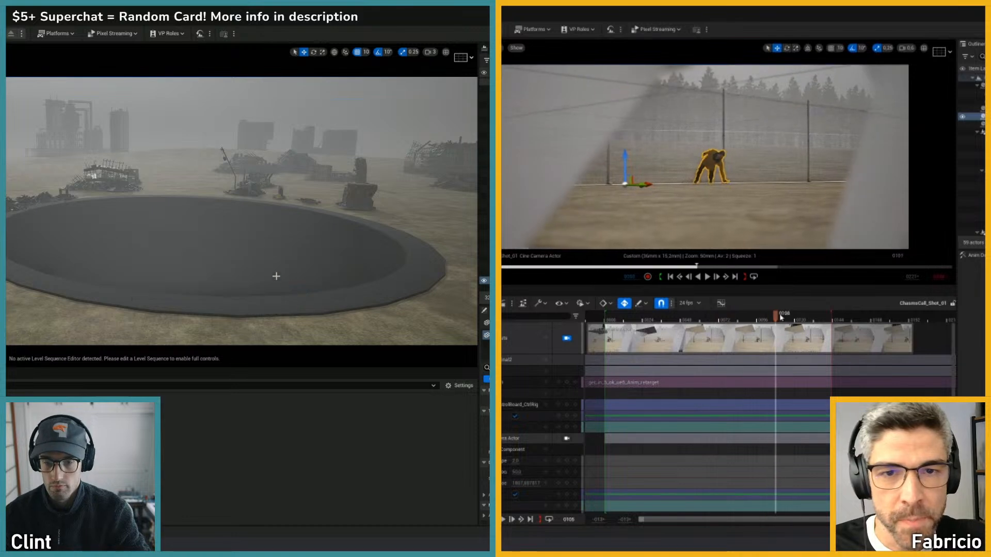
left_click_drag(761, 314, 755, 314)
right_click_drag(202, 220, 269, 201)
- Switch to the browser's reference board and examine the foggy forest images up close
mouse_move(765, 546)
left_click(765, 505)
left_click(508, 60)
middle_click_drag(785, 199, 768, 188)
right_click_drag(268, 202, 279, 206)
middle_click_drag(583, 198, 846, 194)
scroll(707, 216, "up", 10)
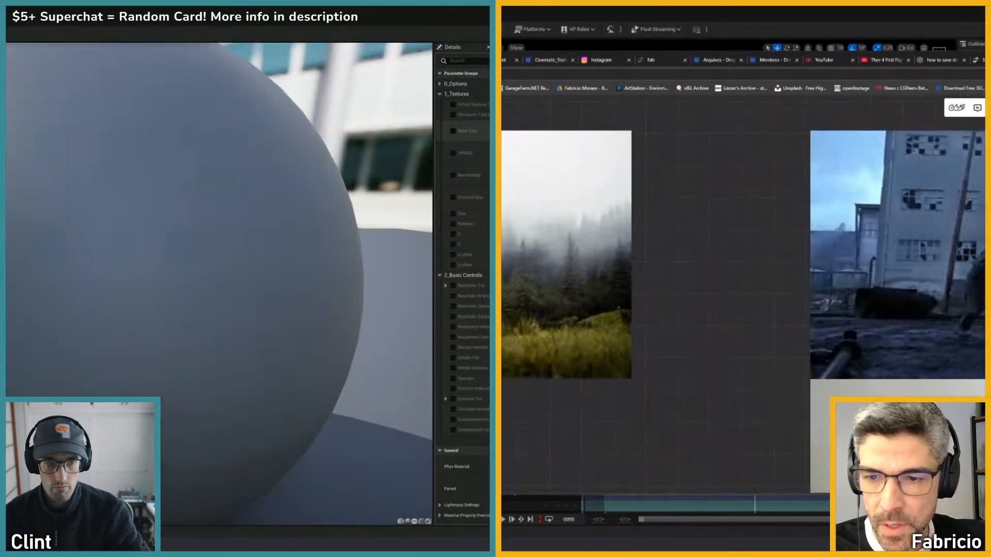
middle_click_drag(504, 281, 774, 259)
scroll(750, 261, "up", 2)
- Float the TreeCard_Inst editor over the level beside the plane and enlarge it to show its preview and texture parameters
left_click_drag(365, 17, 351, 201)
scroll(773, 250, "up", 1)
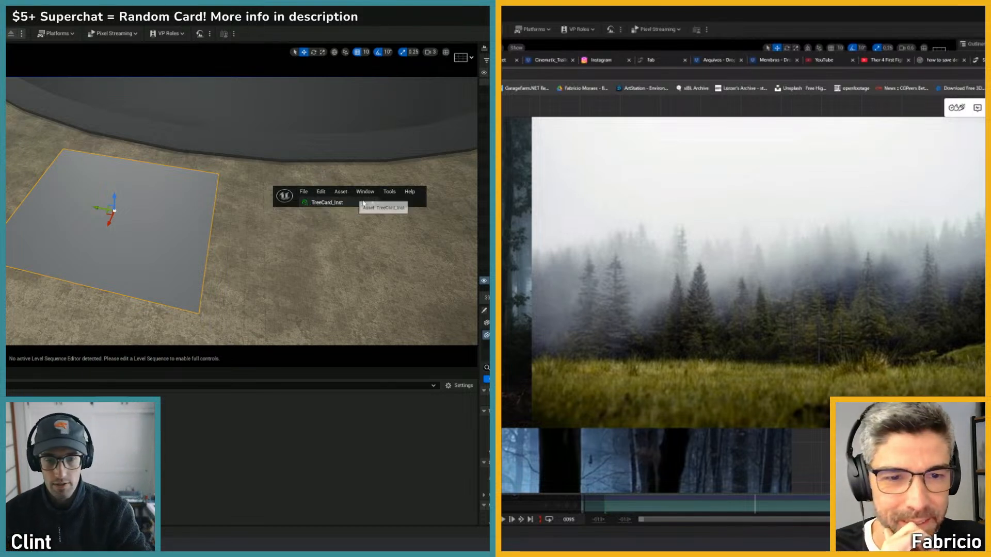
left_click_drag(406, 206, 396, 401)
left_click_drag(426, 333, 489, 334)
left_click_drag(735, 321, 641, 322)
left_click_drag(448, 200, 363, 141)
key("space")
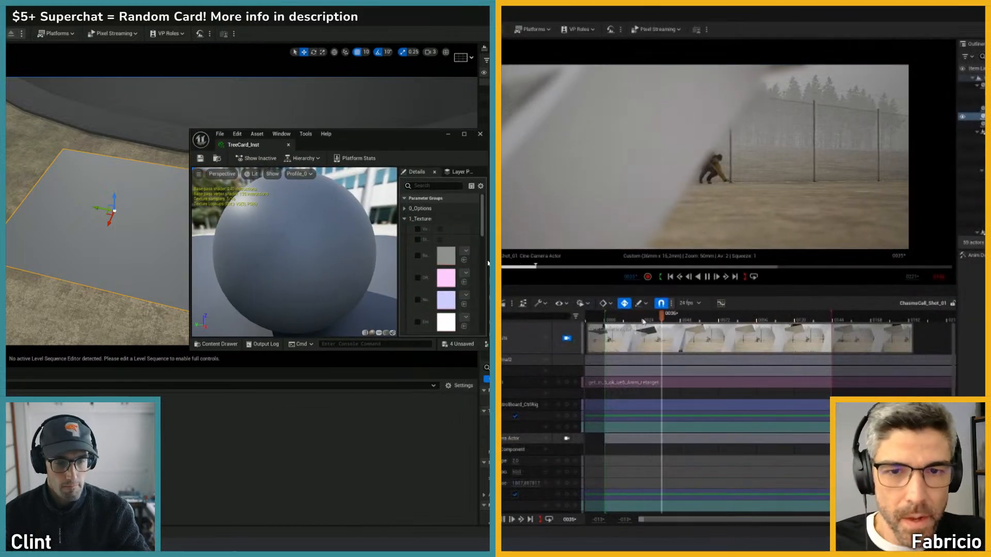
left_click_drag(487, 262, 490, 262)
left_click_drag(489, 144, 383, 111)
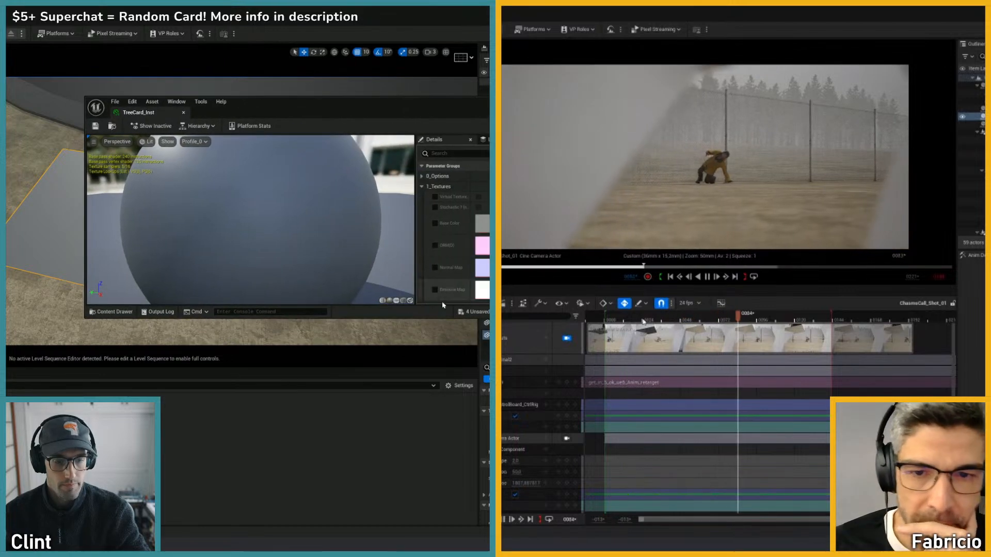
left_click_drag(427, 319, 433, 422)
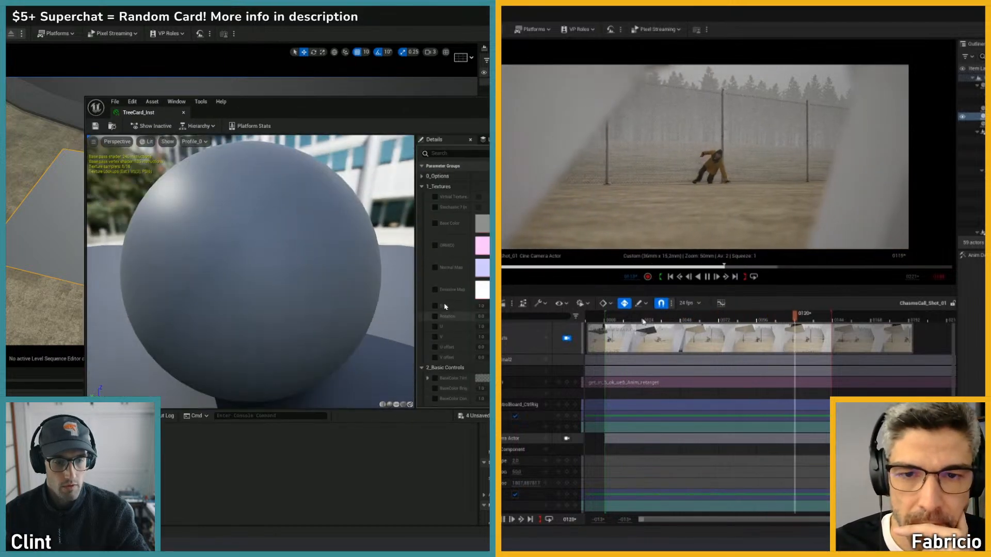
- Enable the Base Color parameter of TreeCard_Inst and assign the treecard1 texture to it
left_click(436, 223)
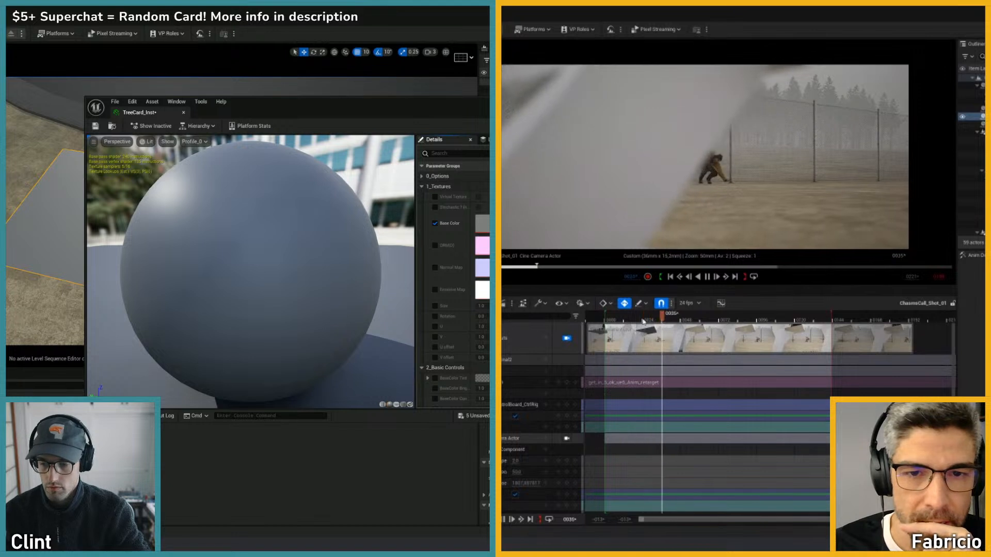
left_click_drag(361, 256, 486, 224)
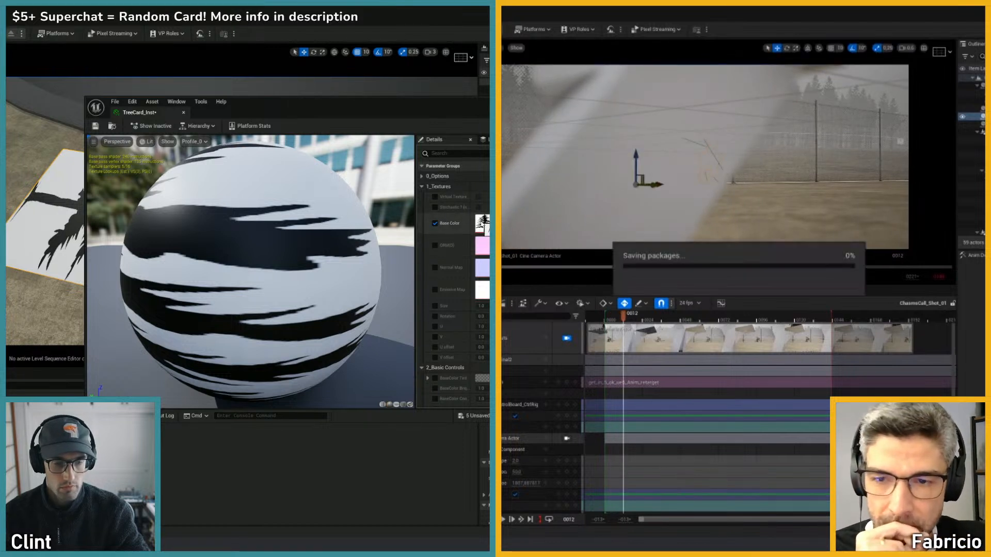
left_click_drag(621, 318, 705, 318)
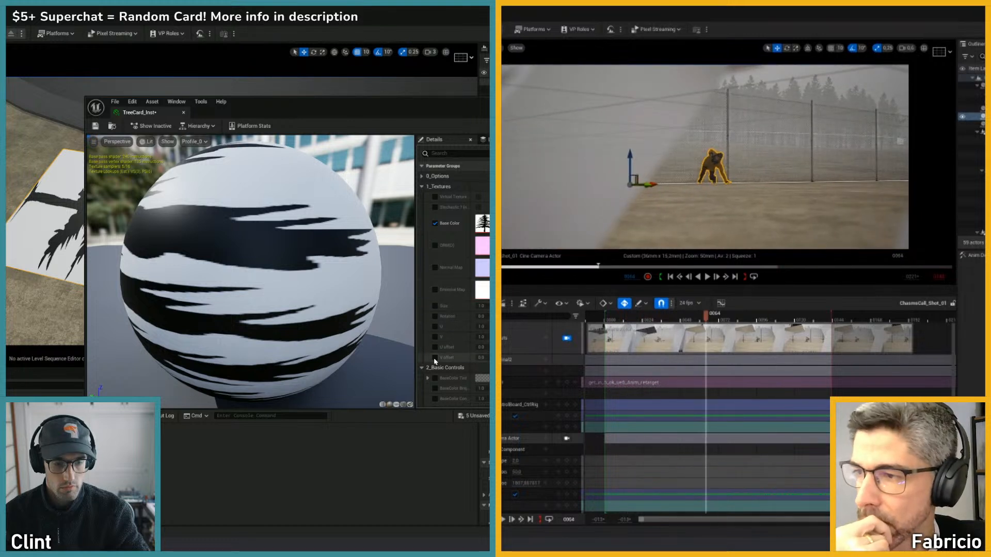
- Open TreeCard_Inst's treecard1 base color texture for inspection, and view Main_Sequence3 through its camera cuts
scroll(453, 360, "down", 5)
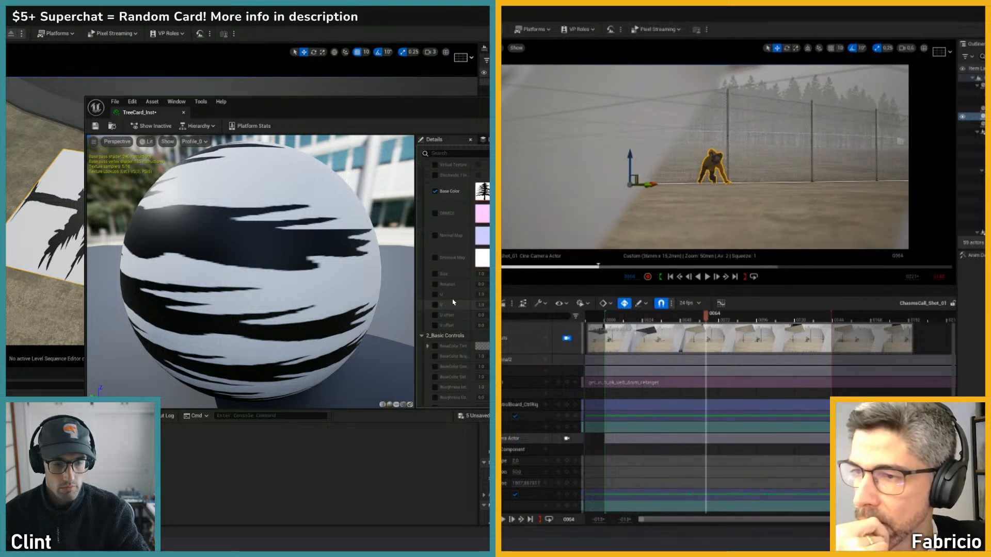
scroll(456, 327, "down", 3)
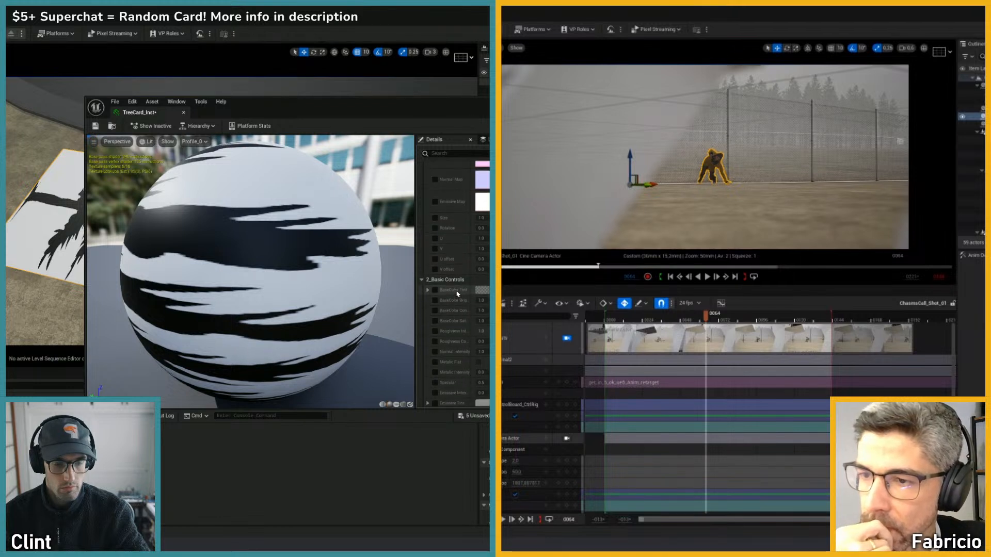
scroll(454, 323, "down", 2)
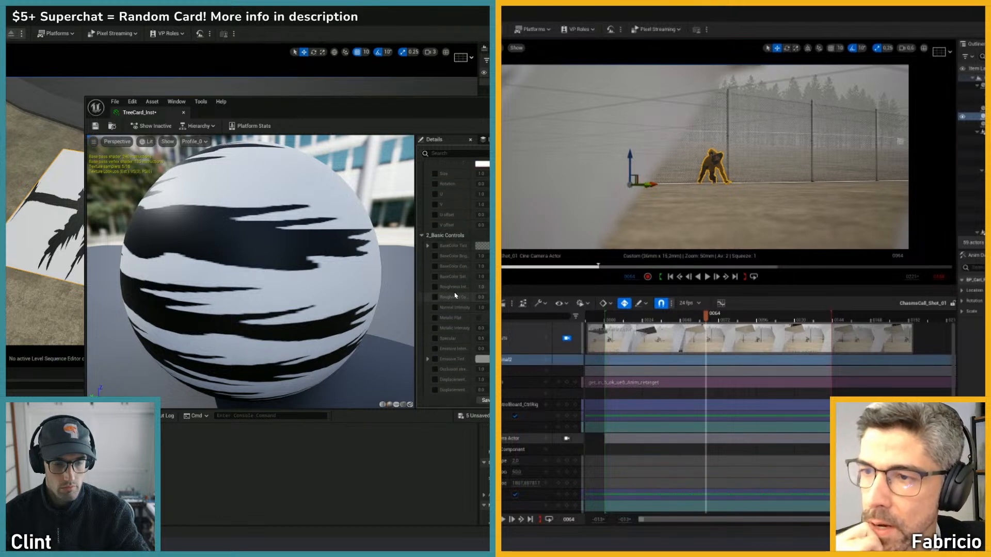
scroll(455, 338, "down", 6)
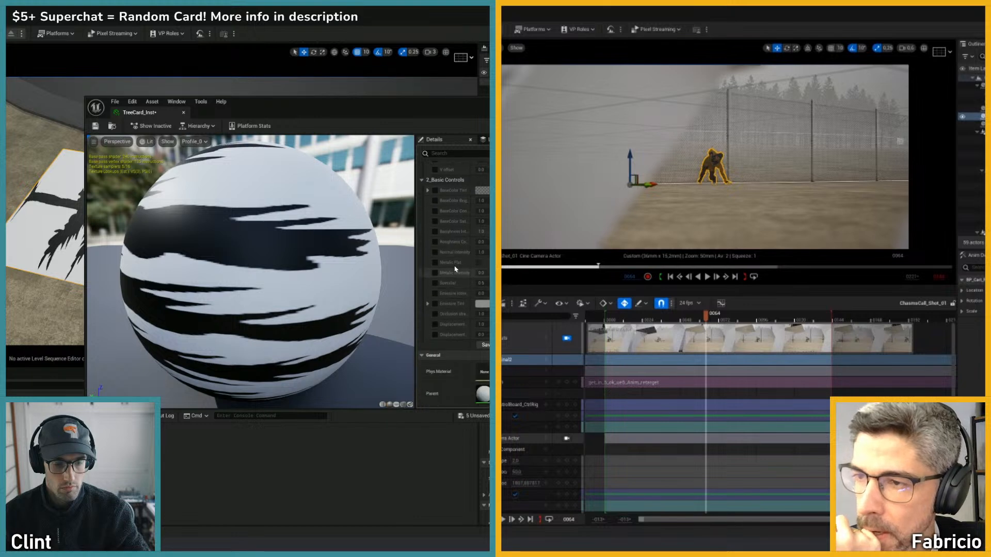
scroll(453, 315, "up", 8)
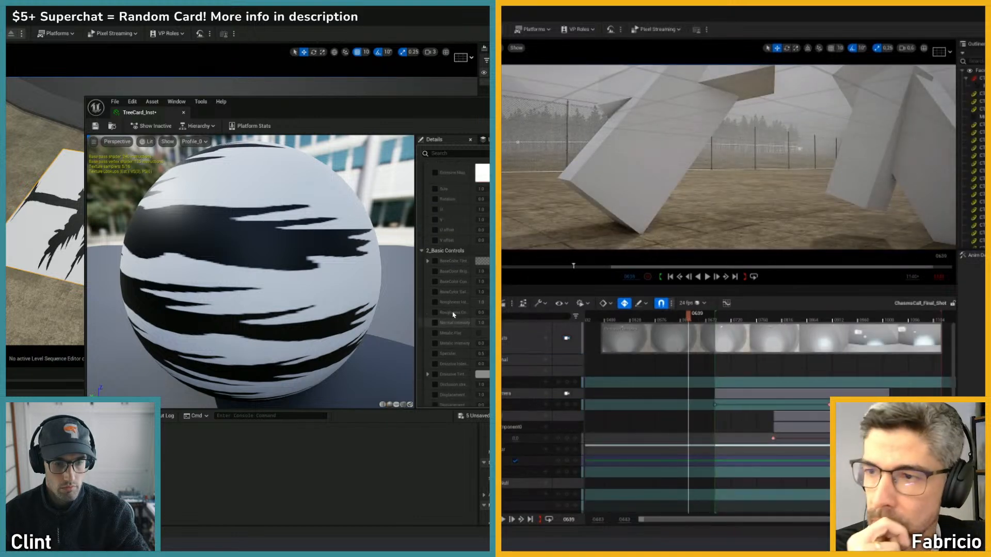
scroll(453, 300, "up", 3)
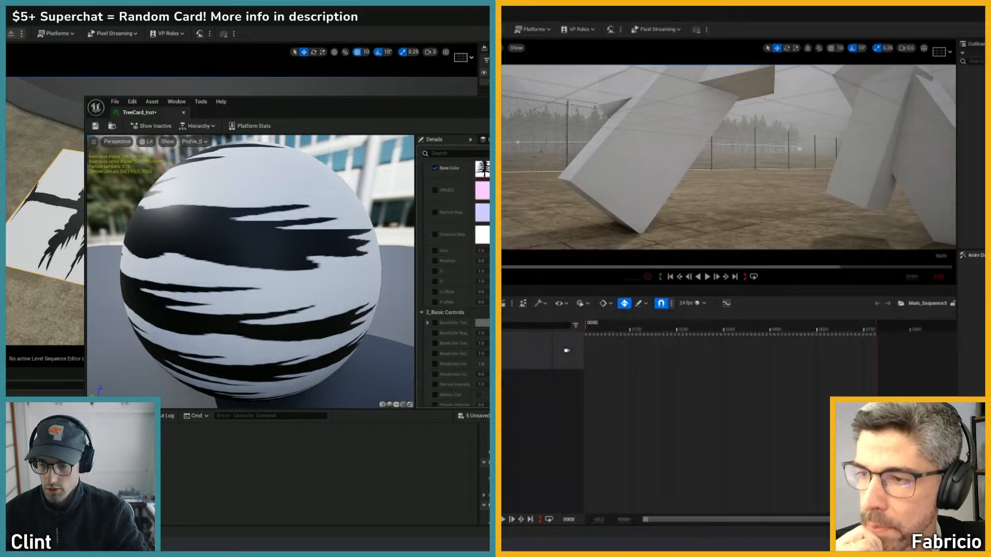
double_click(482, 169)
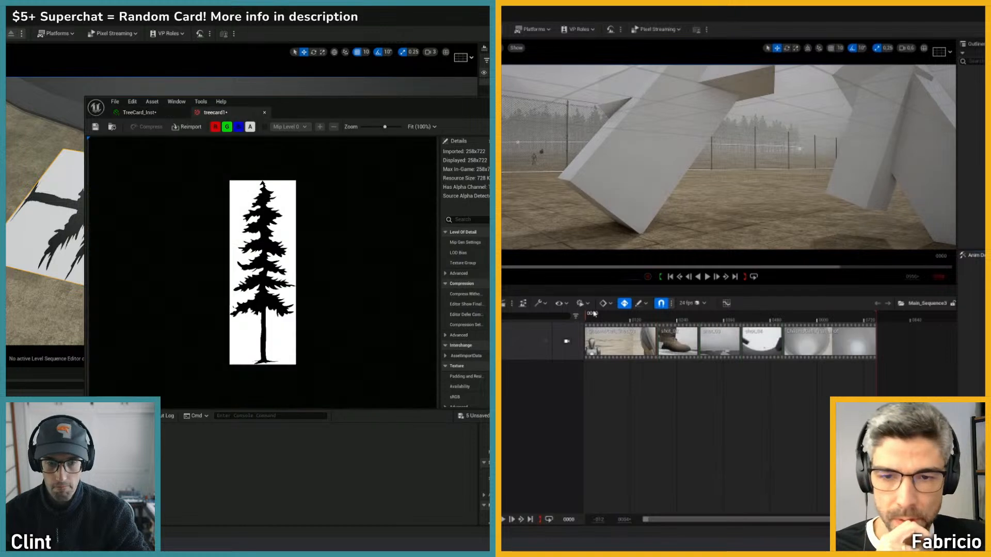
left_click(567, 341)
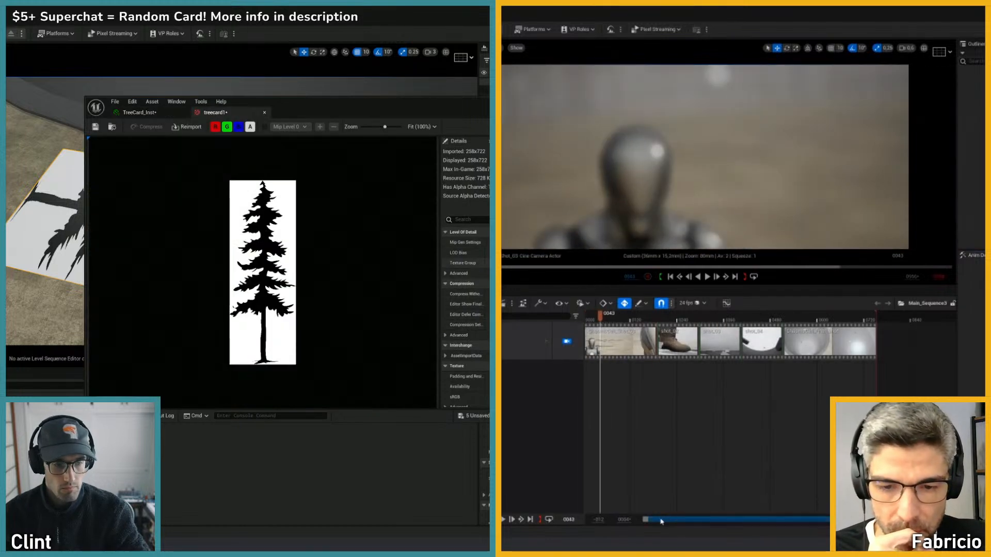
- Compare the Main_Sequence3 close-up with the CC_animatic_v1 video, and look through the treecard1 texture's settings
left_click_drag(661, 522, 667, 523)
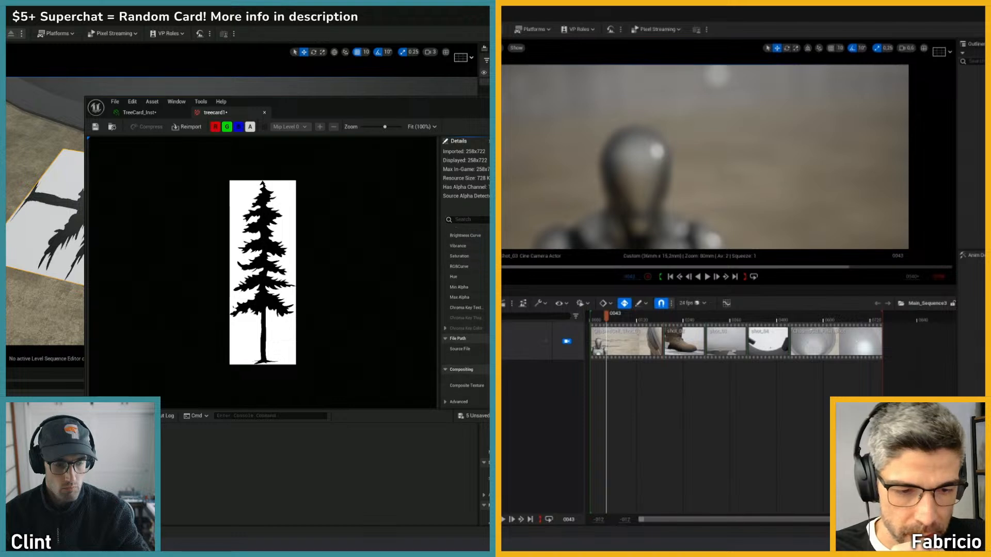
key("alt+Tab")
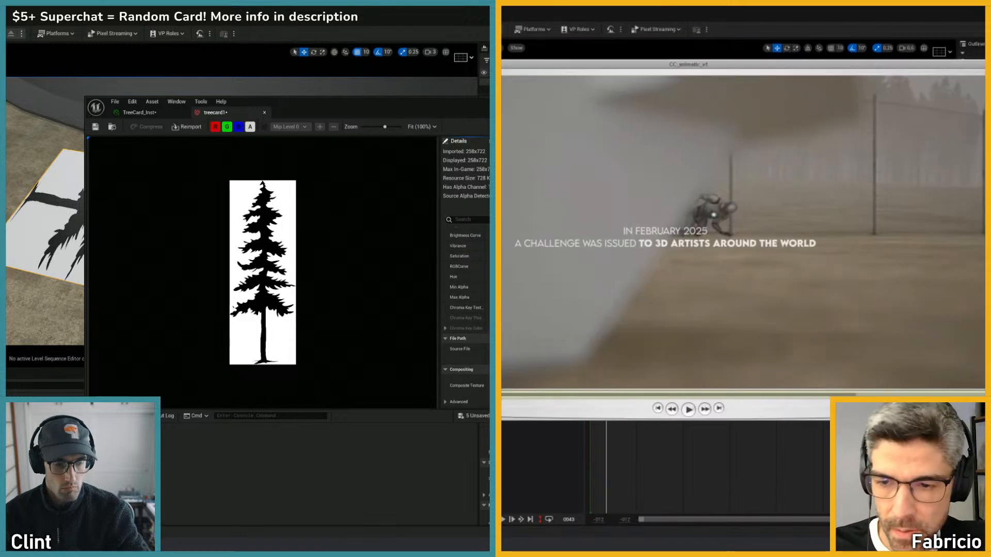
scroll(465, 310, "up", 10)
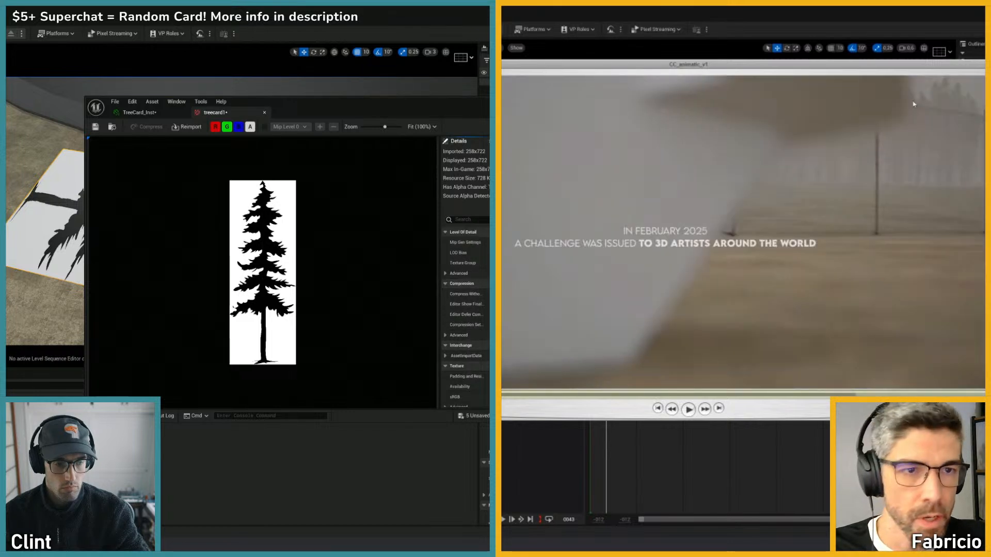
key("alt+Tab")
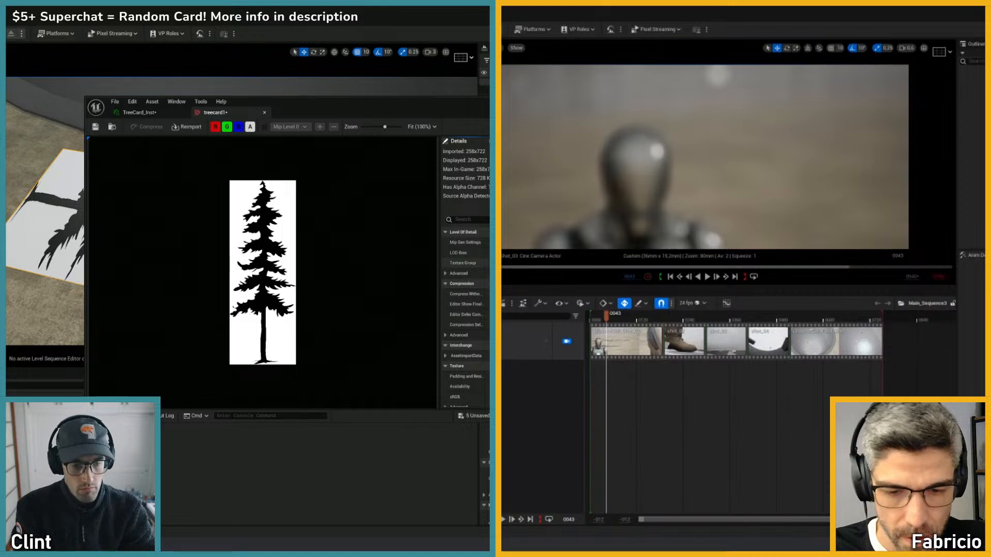
scroll(464, 310, "down", 5)
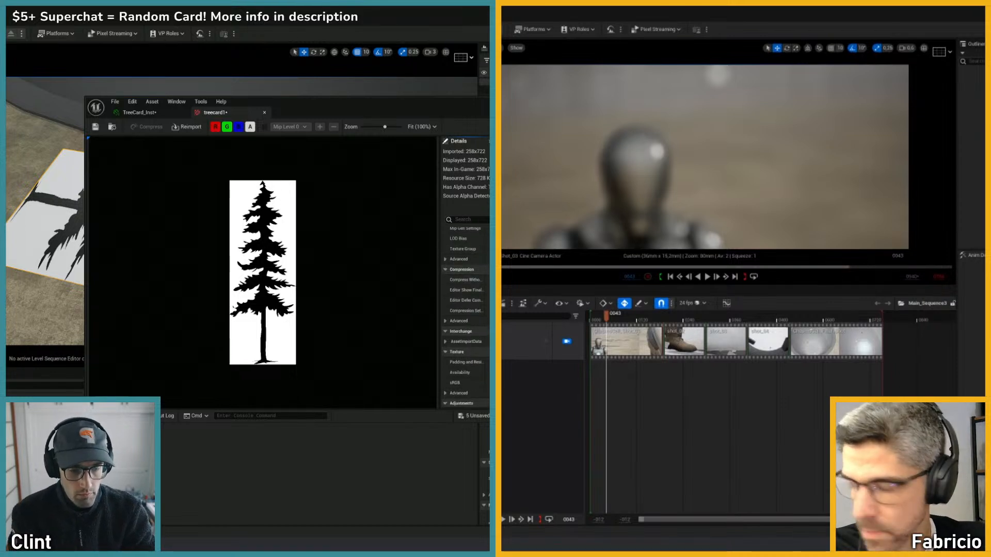
scroll(465, 310, "up", 2)
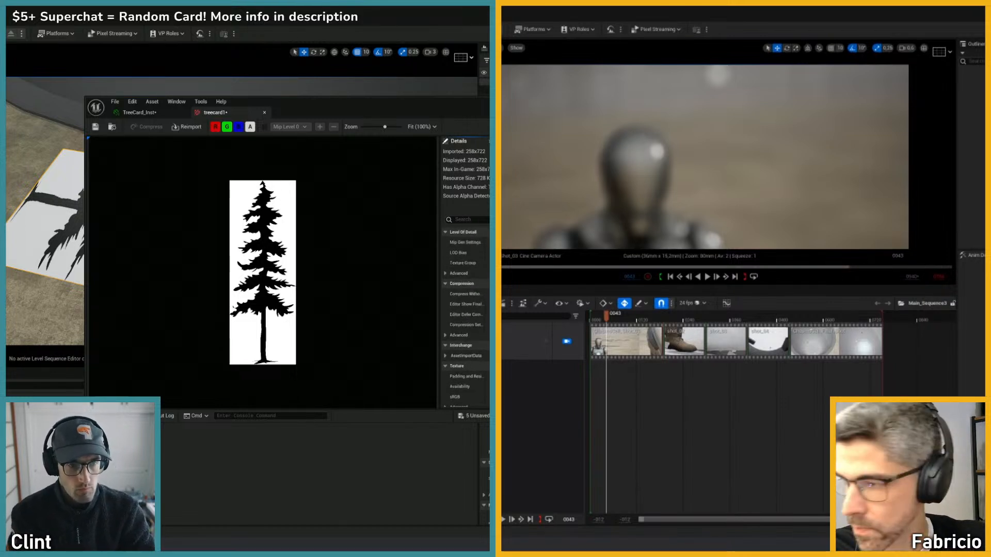
- Return to TreeCard_Inst and toggle its Base Color parameter off and back on to check the preview
left_click(152, 112)
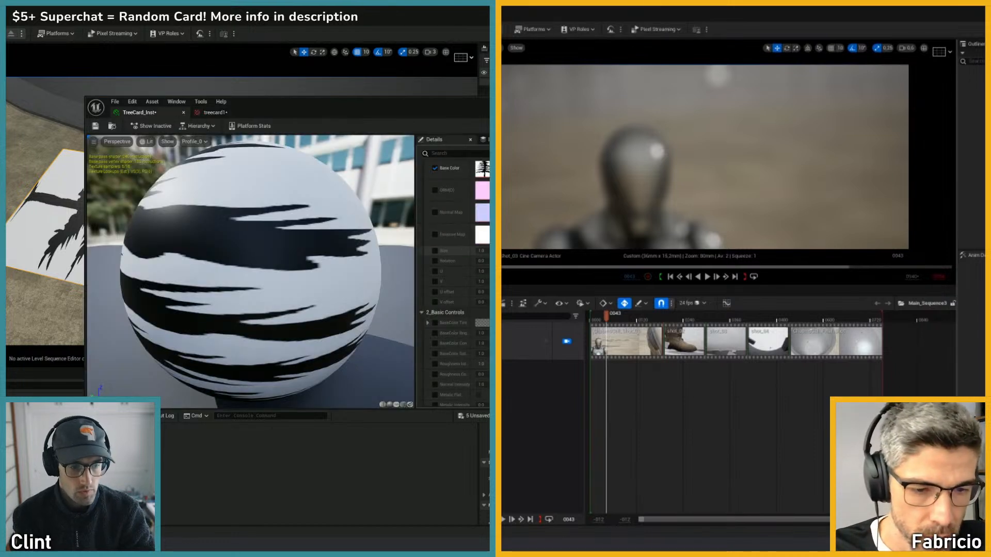
scroll(455, 273, "up", 2)
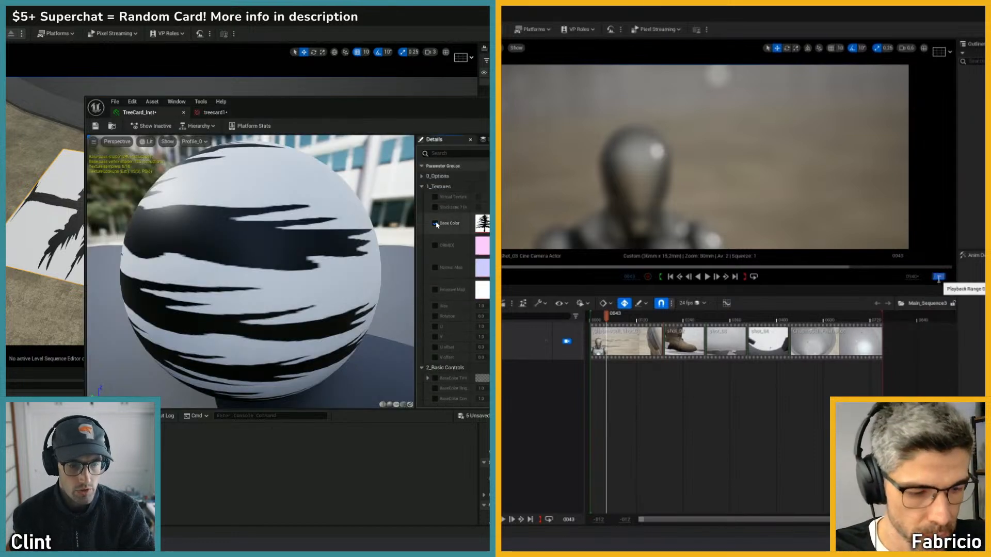
left_click(435, 224)
left_click(436, 224)
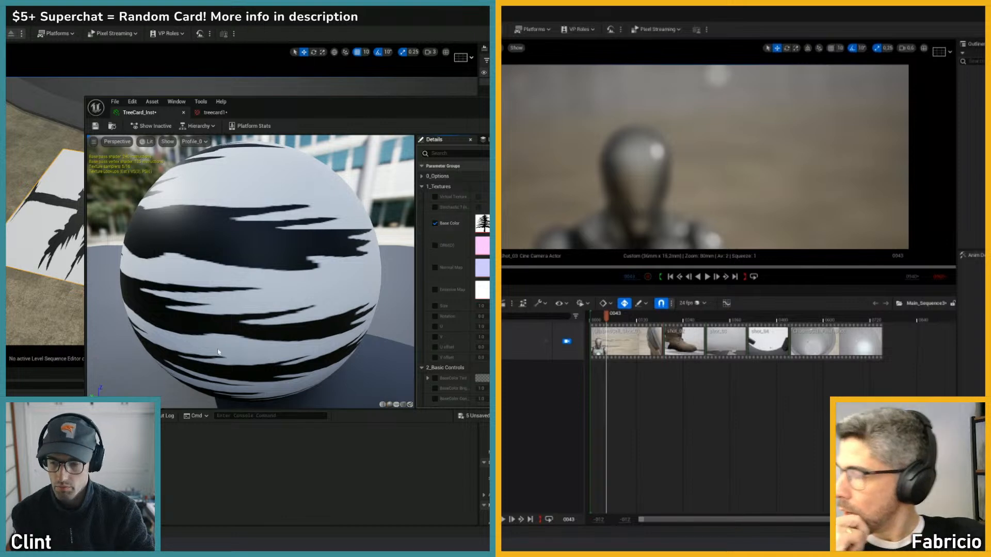
- Bring up the TreeCards folder in File Explorer, deselect its files and reposition it over the material editor
left_click(311, 538)
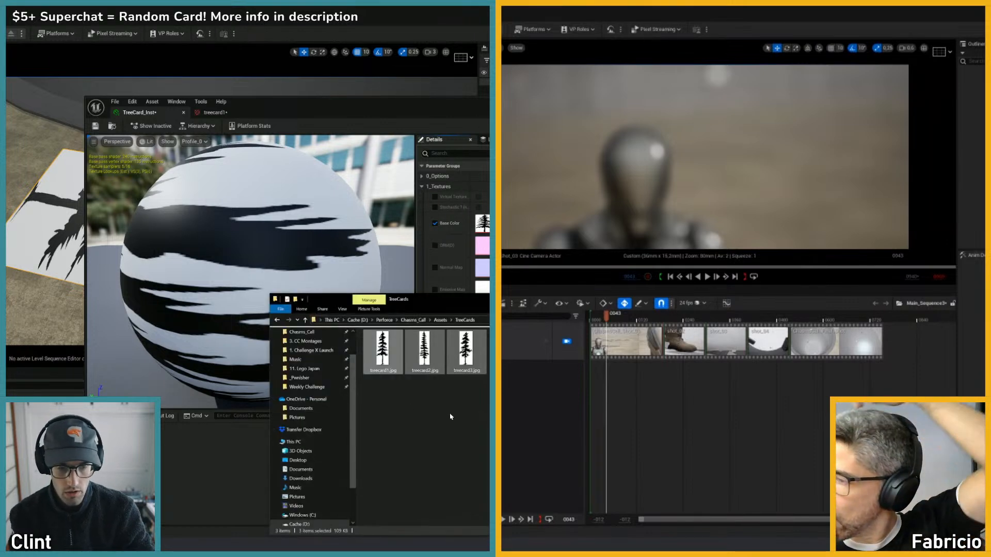
left_click(450, 417)
left_click_drag(458, 299, 335, 257)
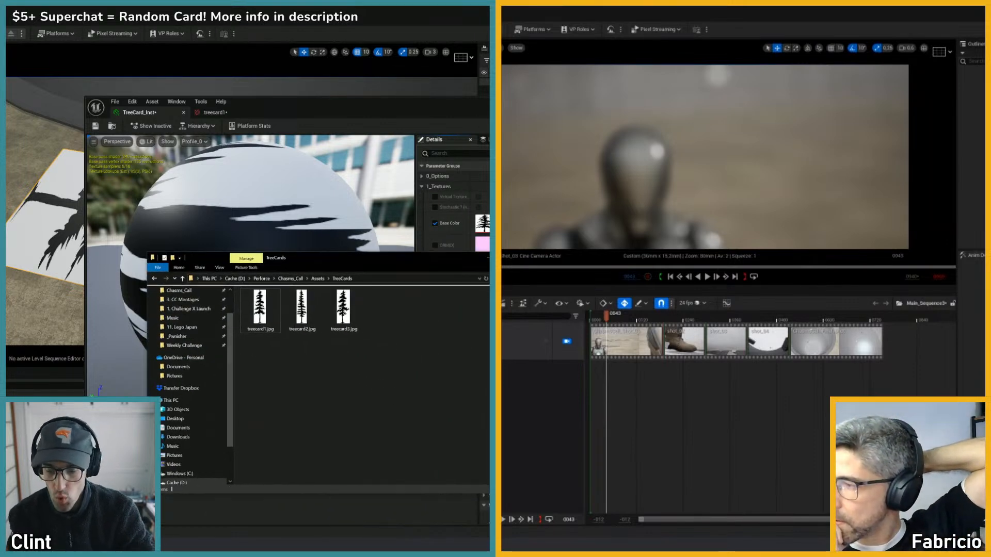
- Switch to the image editor with the tree artwork, start its export and set the first tree card to PNG with transparency
key("alt+Tab")
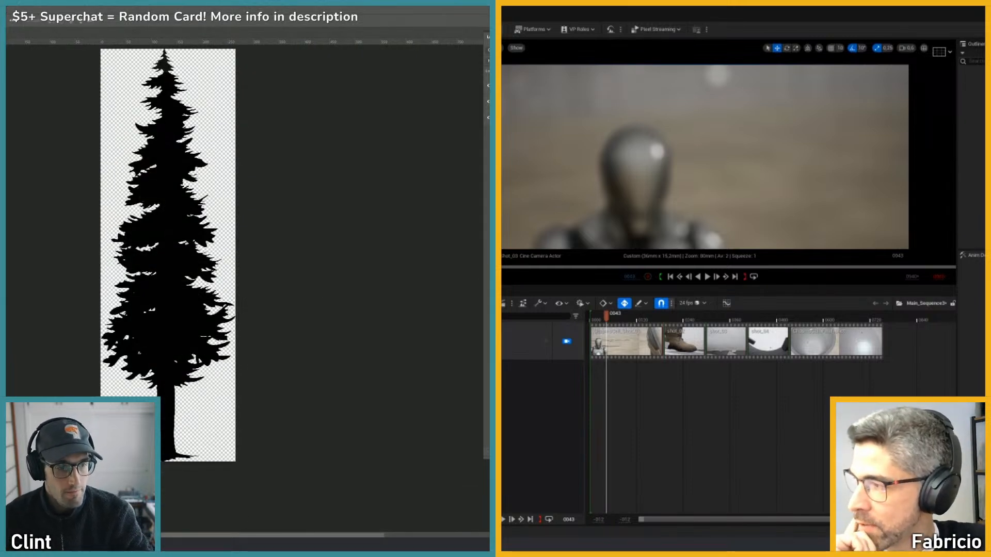
key("ctrl+alt+shift+w")
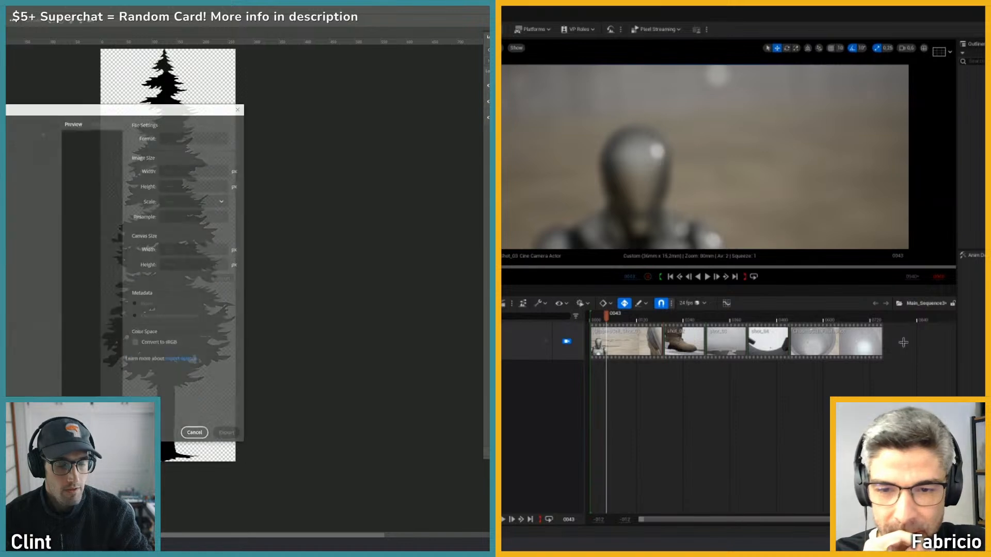
left_click(189, 138)
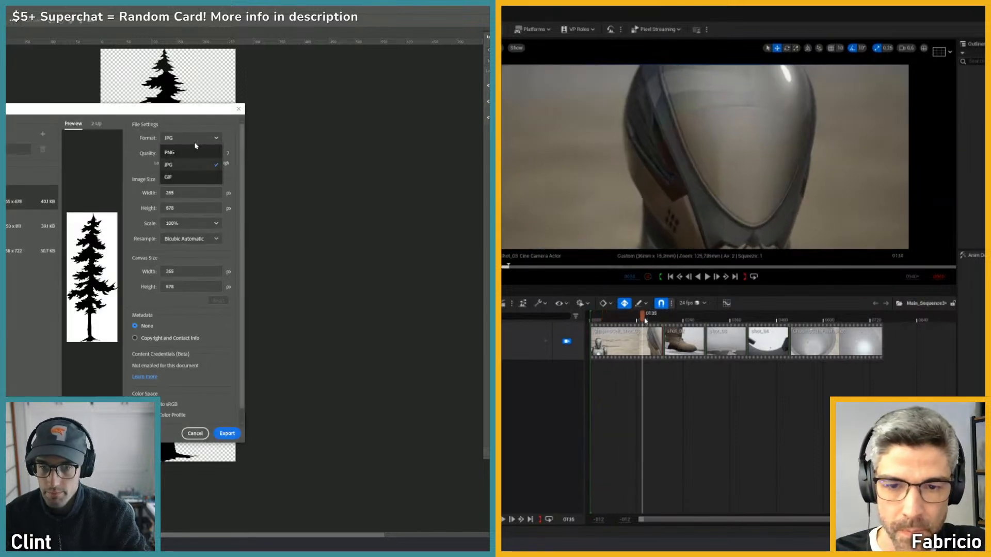
left_click(178, 151)
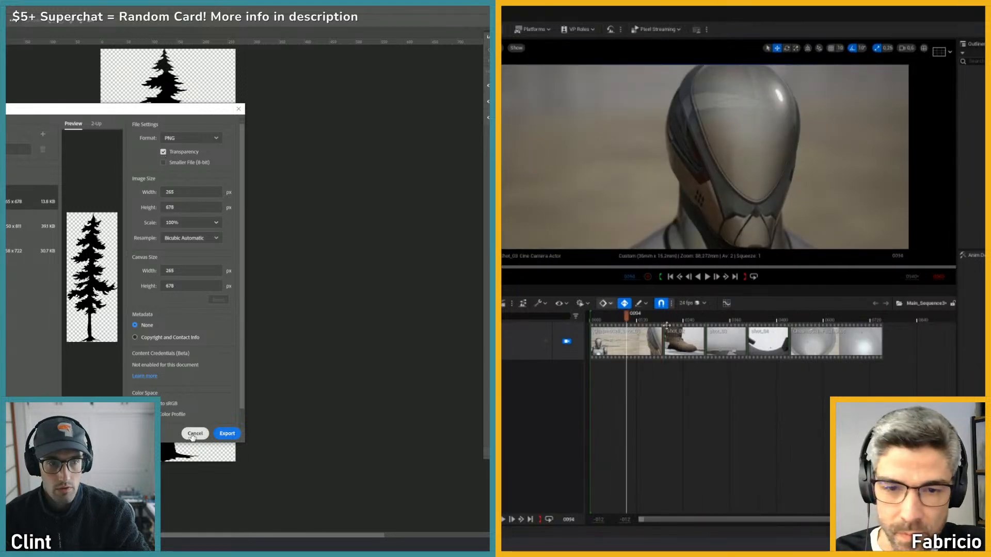
- Set the remaining two tree cards to transparent PNG and export all three into the TreeCards folder
left_click(25, 223)
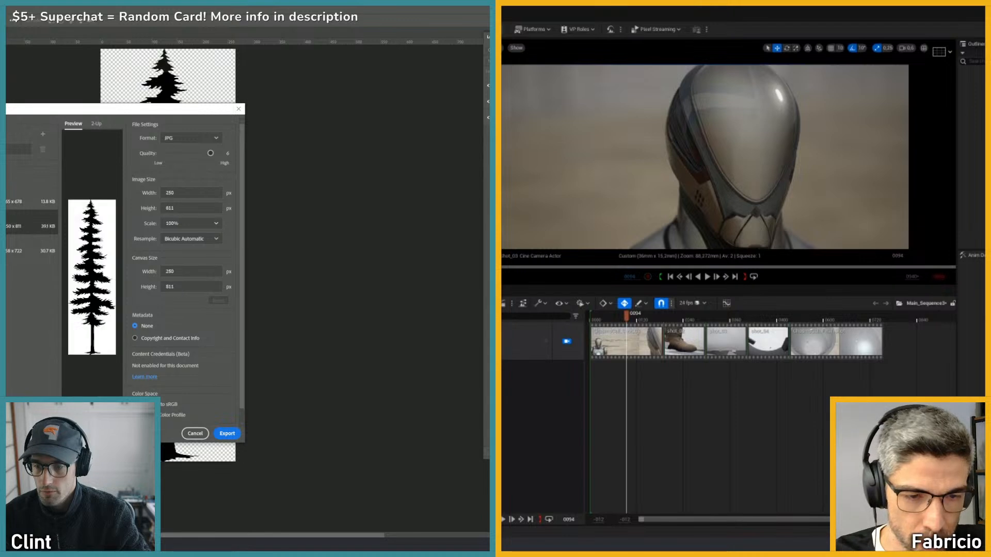
left_click(26, 247, "shift")
left_click(212, 153)
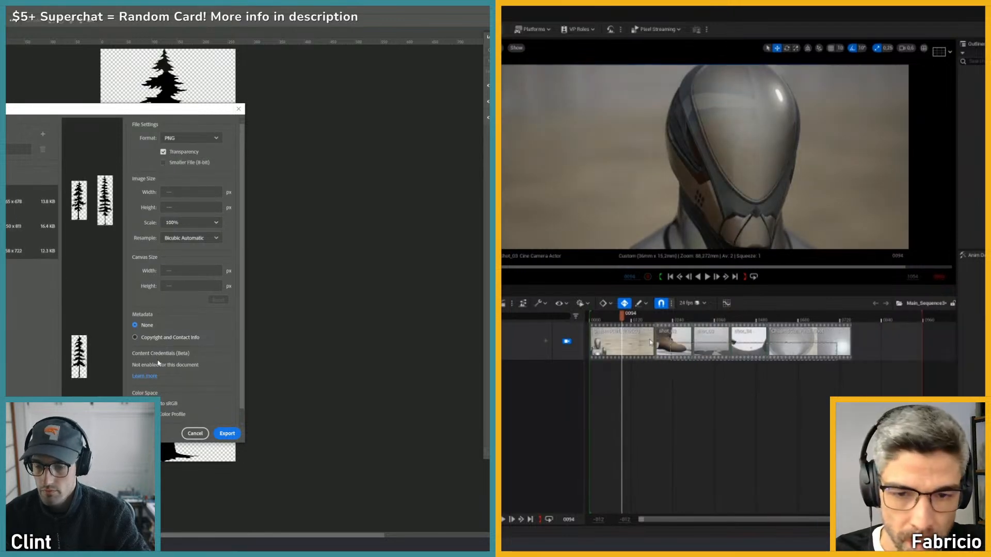
left_click(227, 433)
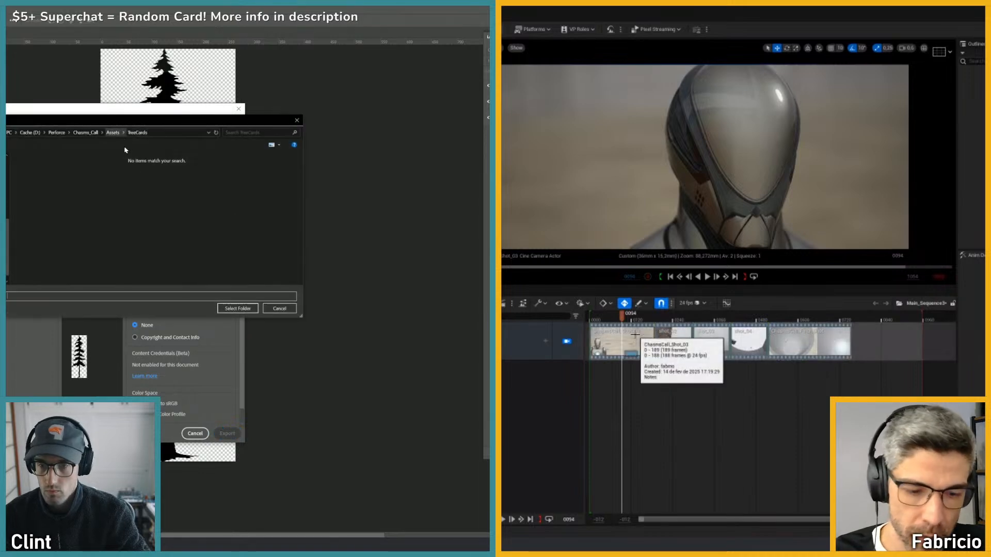
left_click(238, 309)
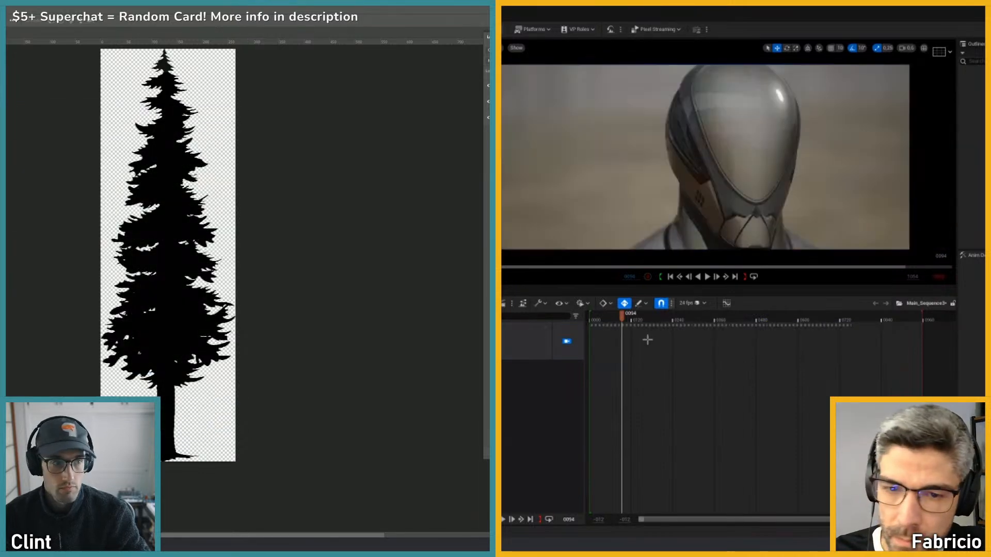
- Switch back to the TreeCards folder, and clear the existing shots from the Main_Sequence3 timeline
key("alt+Tab")
left_click_drag(638, 350, 609, 345)
key("Delete")
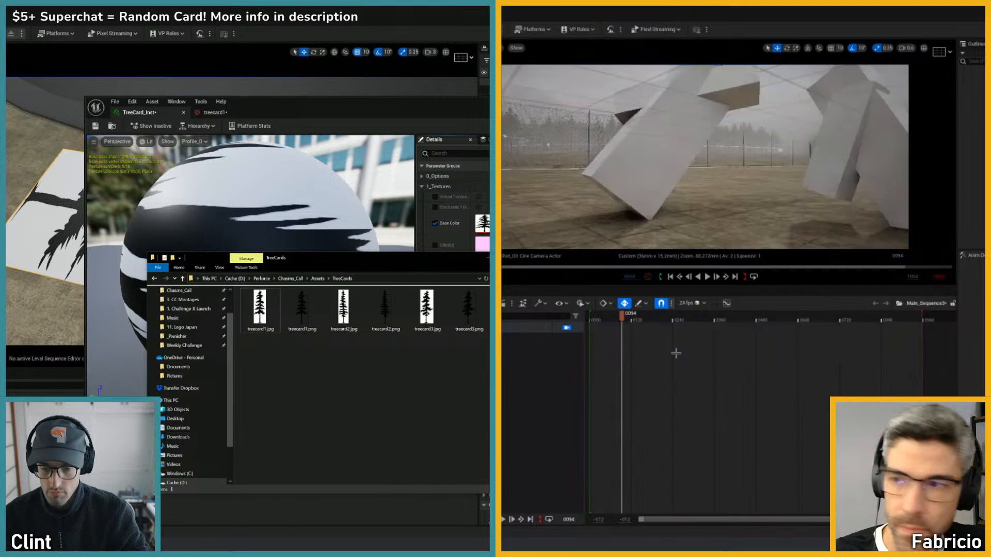
- Force delete the treecard1, treecard2 and treecard3 textures from the project, and place ChasmsCall_Final_Shot late in Main_Sequence3
key("alt+Tab")
left_click_drag(793, 364, 807, 350)
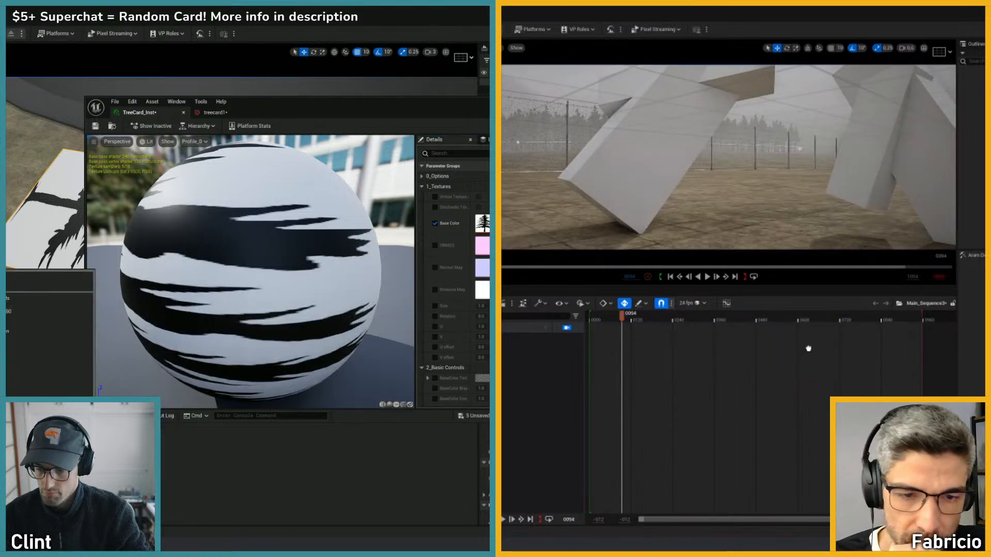
key("Delete")
left_click_drag(728, 352, 868, 351)
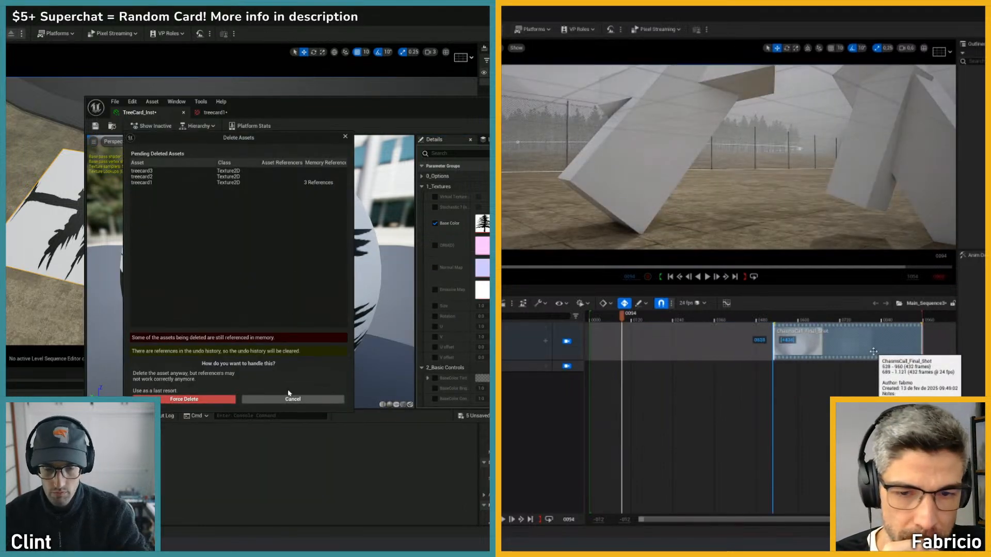
left_click(176, 400)
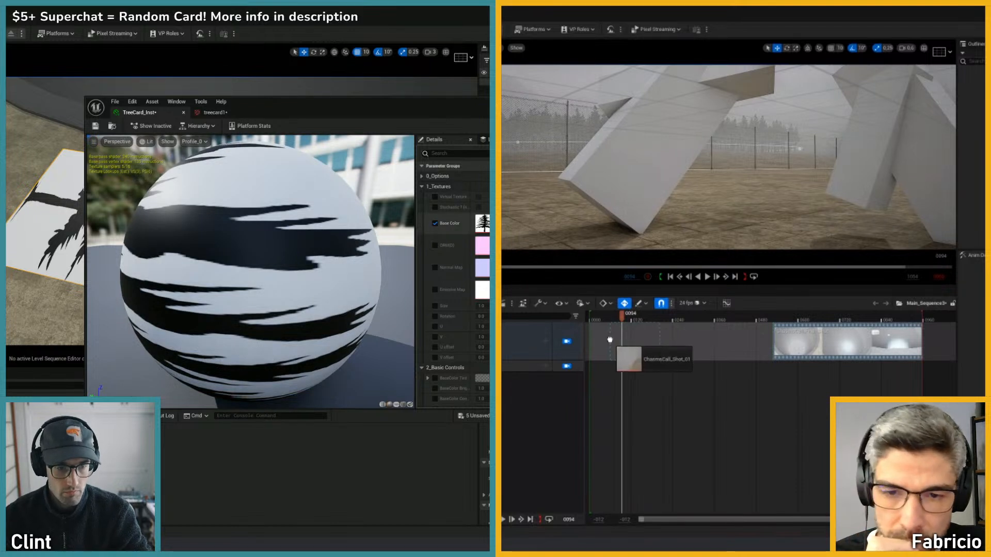
- Place ChasmsCall_Shot_01 at the start of Main_Sequence3, the robot shot right after it and shot_03 on a lower row, and save TreeCard_Inst
left_click_drag(610, 340, 615, 339)
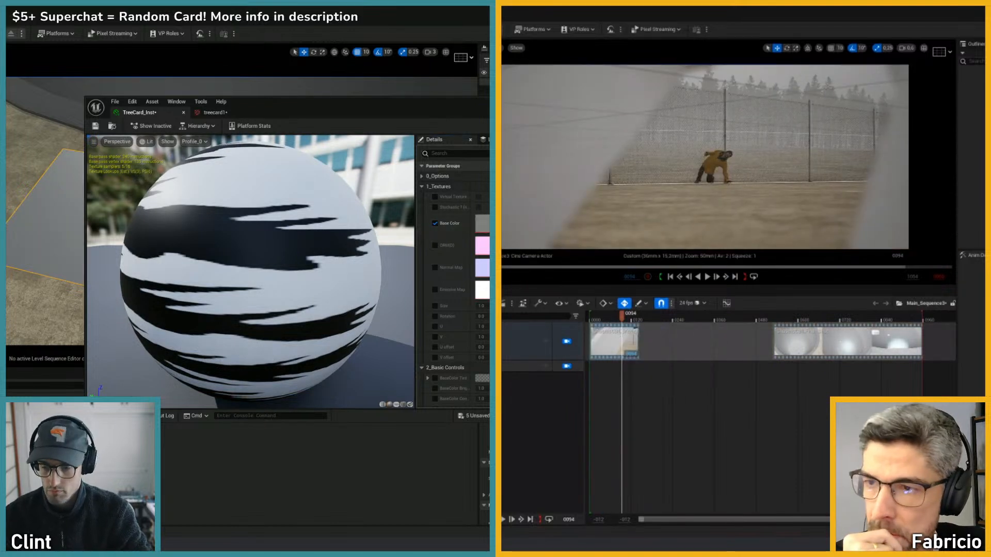
left_click_drag(620, 380, 677, 341)
left_click(262, 399)
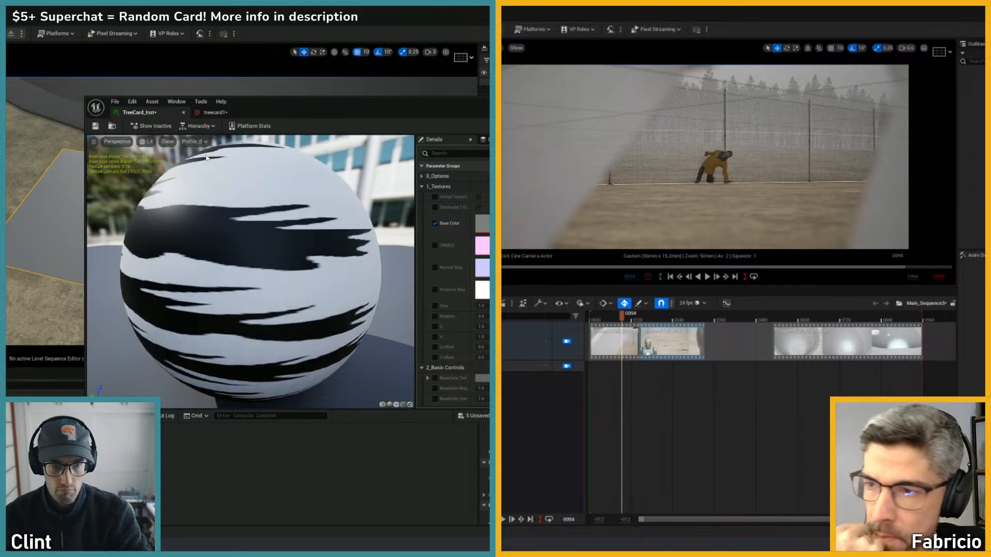
left_click(95, 126)
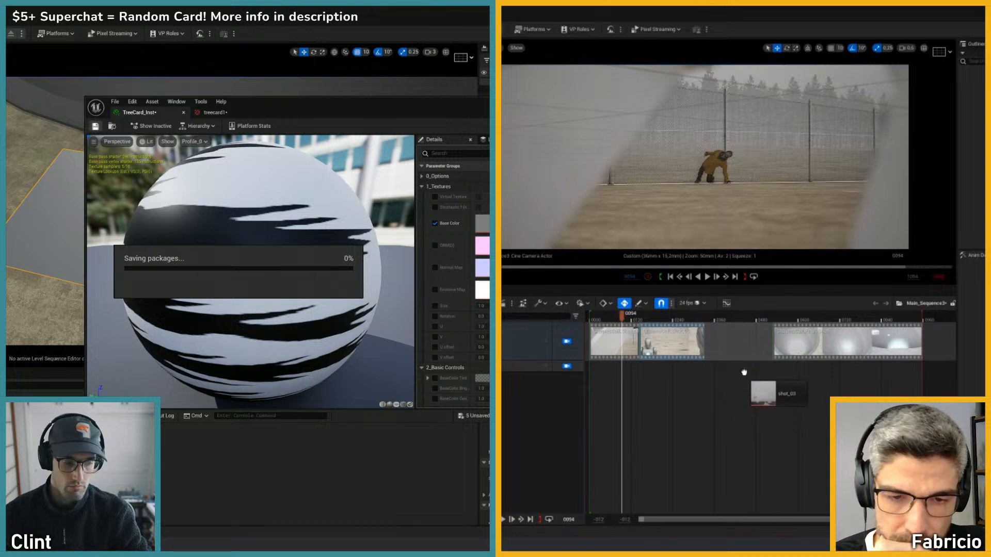
mouse_move(744, 371)
left_mouse_down()
mouse_move(804, 367)
mouse_move(775, 356)
mouse_move(772, 373)
mouse_move(769, 314)
mouse_move(766, 385)
left_mouse_up()
- Delete the three reappearing treecard textures from the project, and scrub through the opening shot of Main_Sequence3
right_click(44, 438)
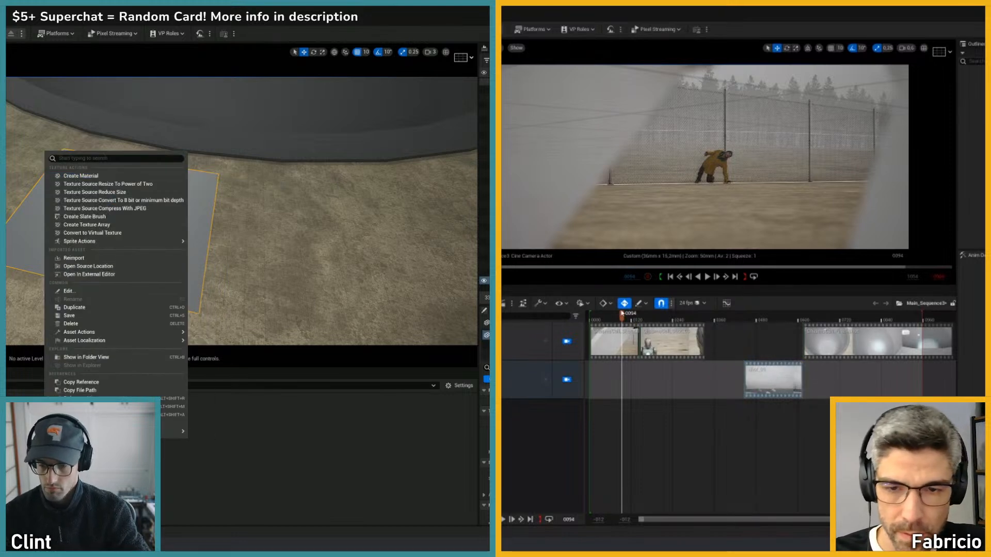
left_click(92, 177)
left_click(603, 314)
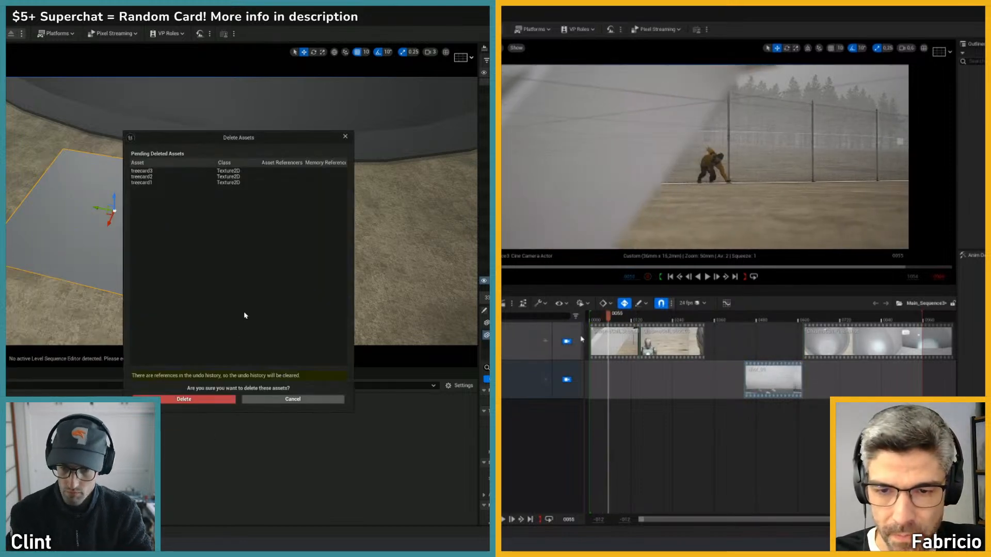
left_click_drag(604, 319, 629, 320)
left_click(190, 399)
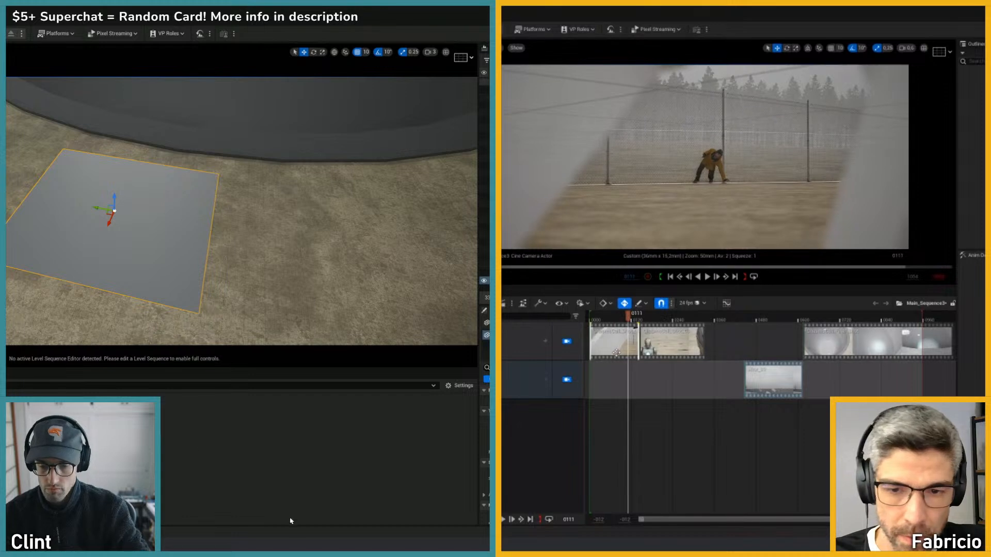
- Delete the three tree card JPG files from the TreeCards folder, and open ChasmsCall_Shot_01 to scrub toward its end
left_click(294, 542)
double_click(619, 345)
left_click(267, 309)
left_click(344, 309, "ctrl")
left_click(427, 309, "ctrl")
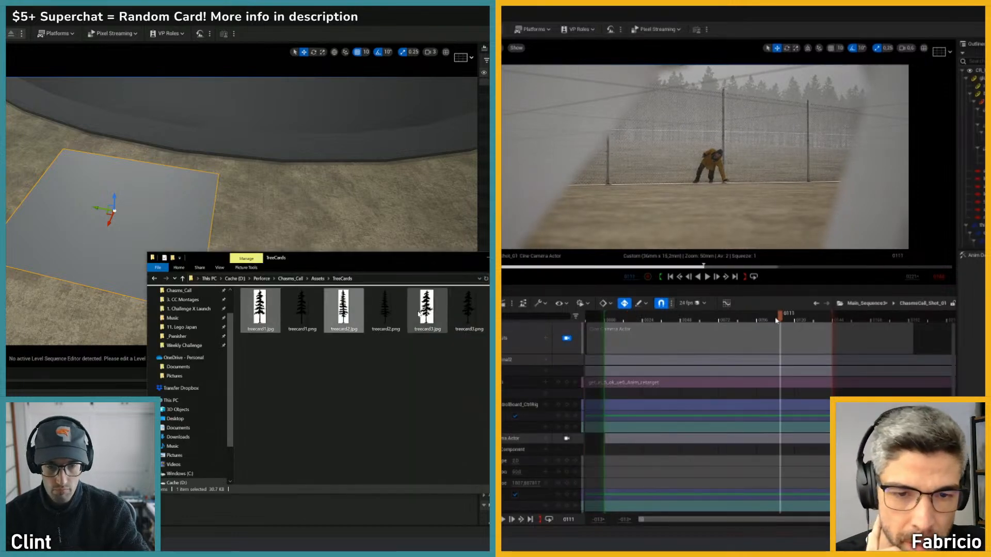
left_click_drag(778, 321, 828, 322)
key("Delete")
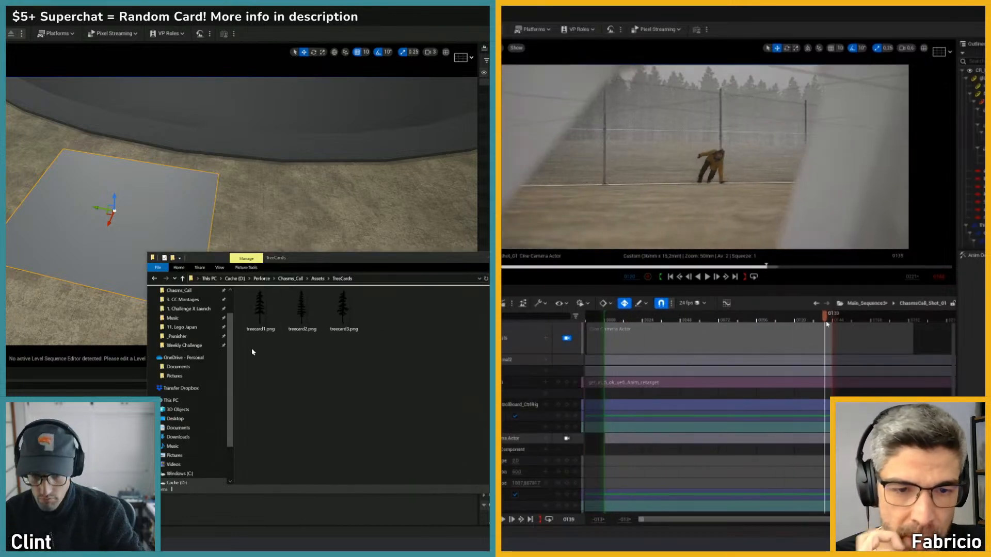
- Import the three tree card PNGs and assign one to TreeCard_Inst's Base Color, with the ChasmsCall_Shot_01 playhead at frame 0143
left_click_drag(252, 351, 369, 294)
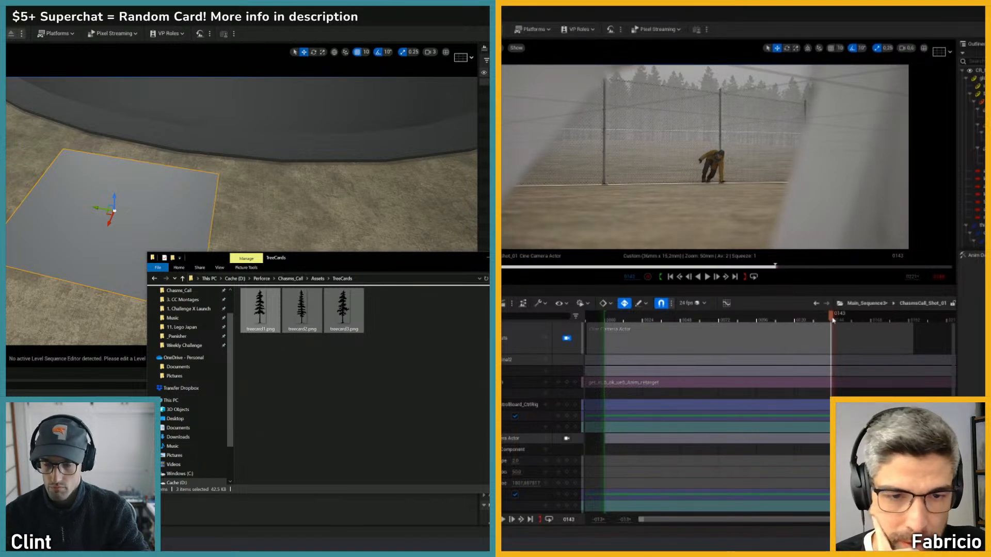
left_click_drag(833, 320, 830, 318)
left_click(485, 257)
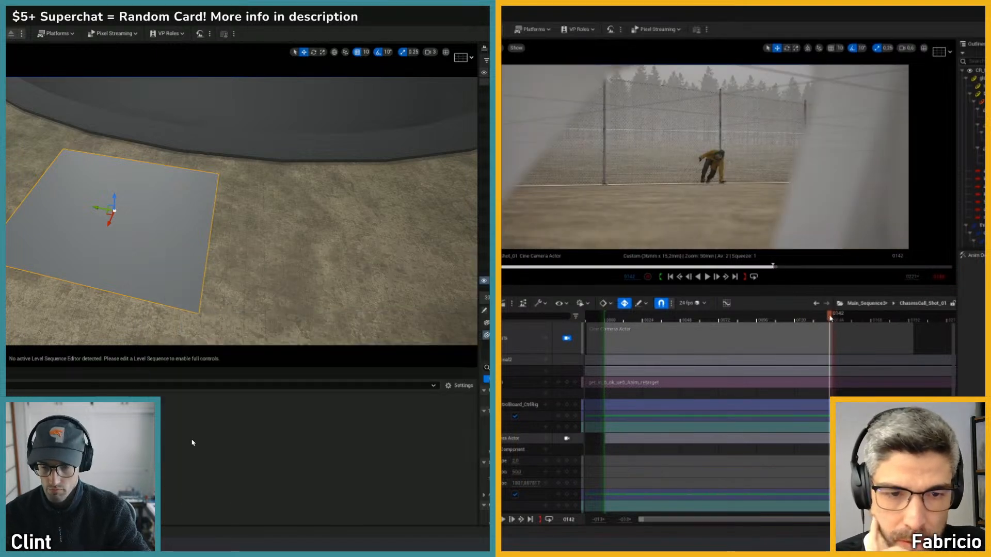
key("Right")
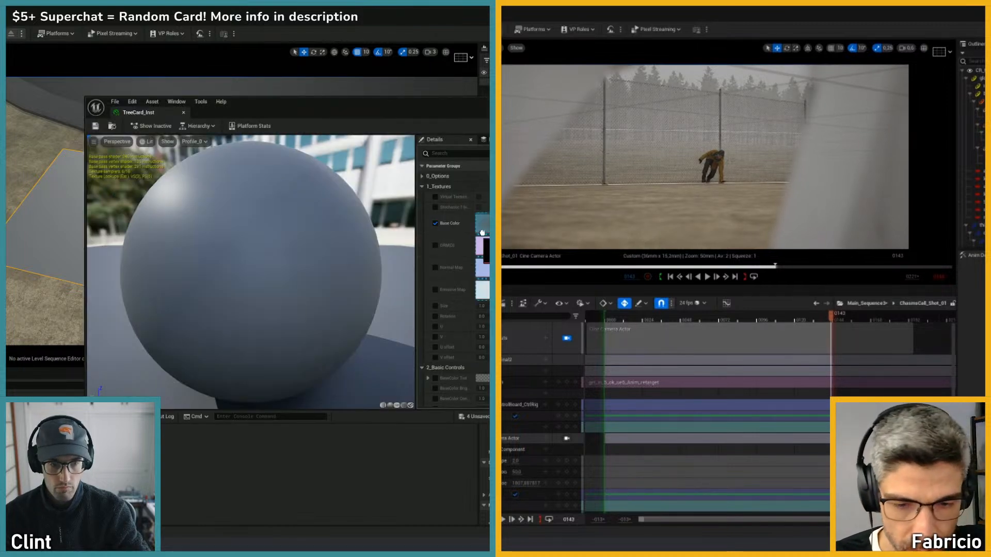
left_click_drag(482, 232, 483, 227)
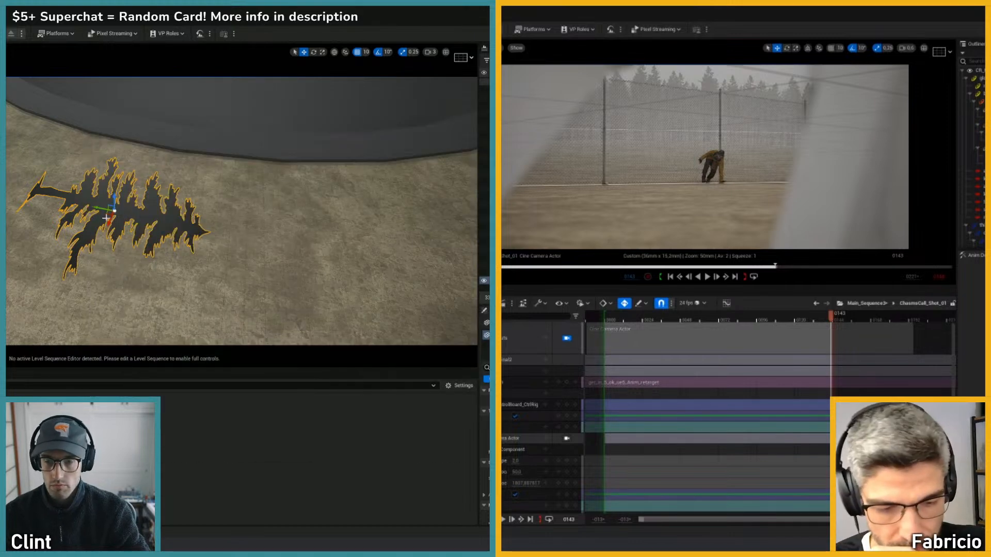
- Move the flat tree card plane across the ground away from the pit, and check the edit in the CC_animatic_v1 video
mouse_move(106, 216)
right_mouse_down()
mouse_move(121, 222)
mouse_move(129, 211)
mouse_move(119, 235)
mouse_move(116, 222)
right_mouse_up()
key("alt+Tab")
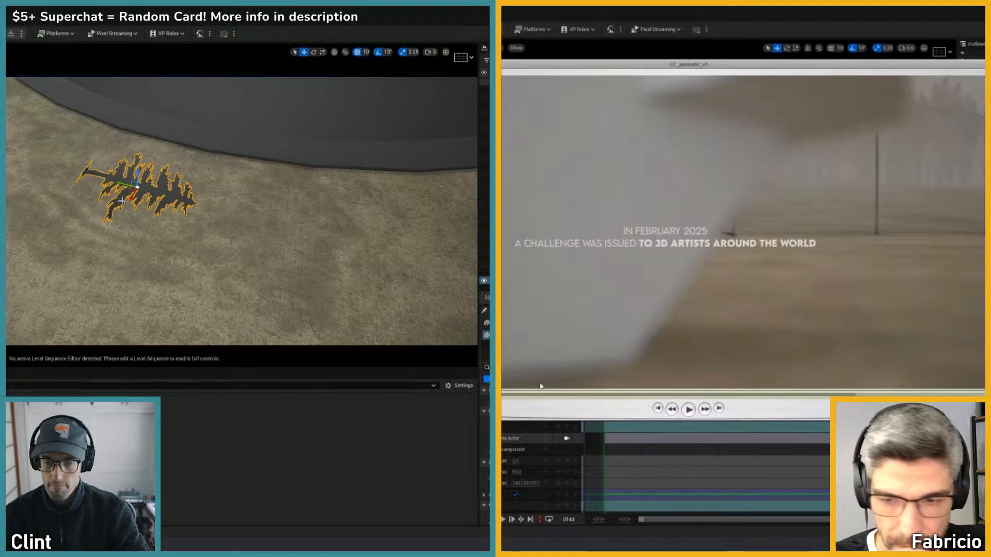
left_click_drag(137, 173, 128, 302)
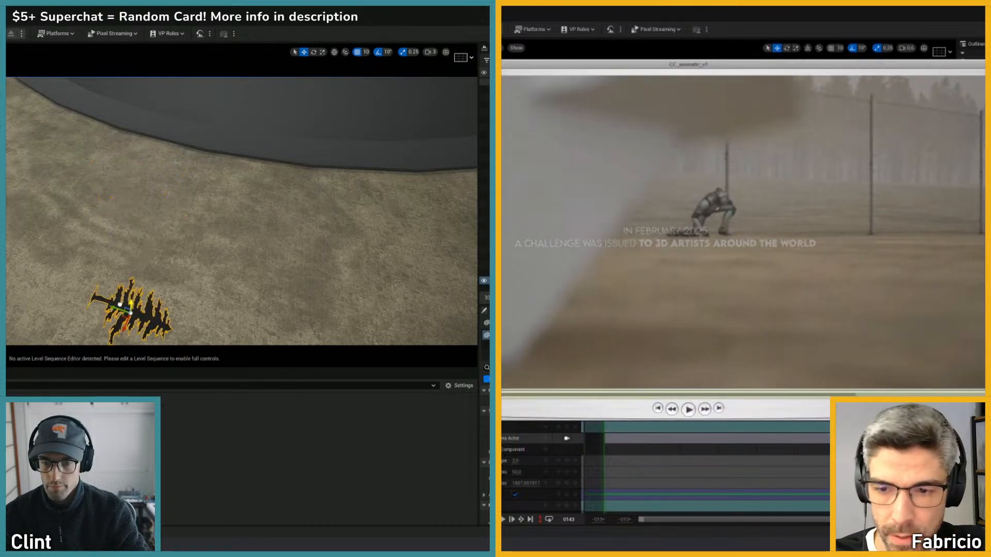
right_click_drag(128, 302, 133, 330)
right_click_drag(133, 263, 133, 260)
left_click_drag(136, 260, 132, 320)
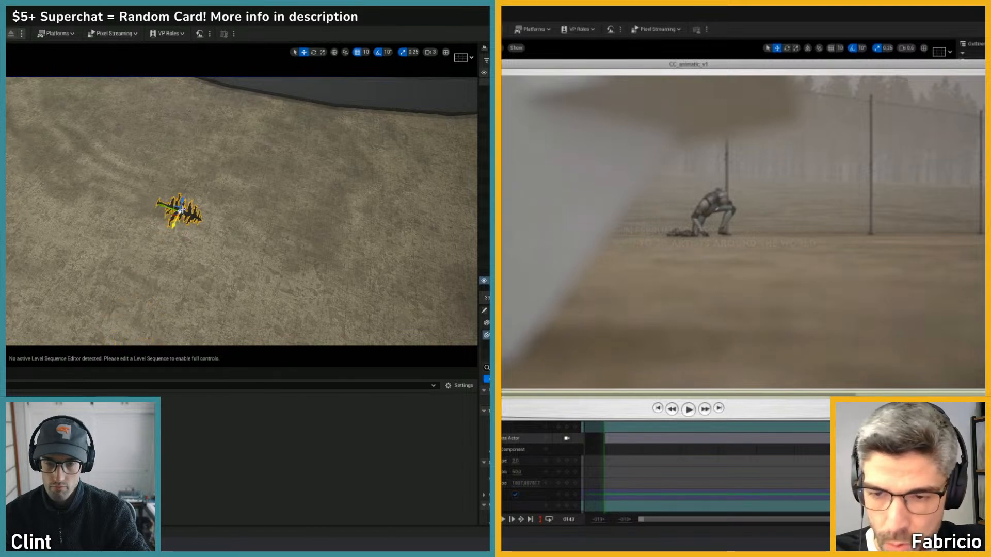
left_click_drag(180, 209, 178, 259)
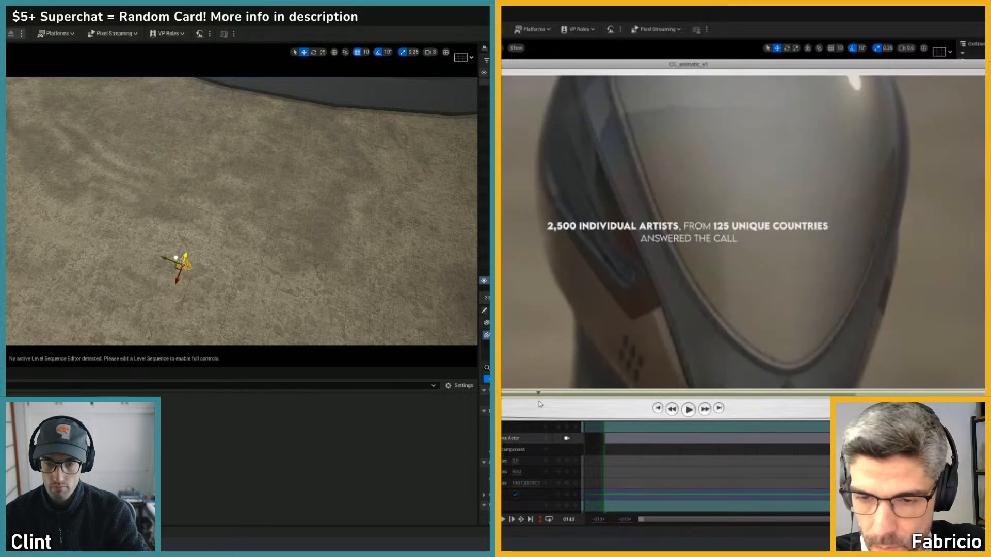
right_click_drag(181, 259, 266, 234)
left_click(539, 402)
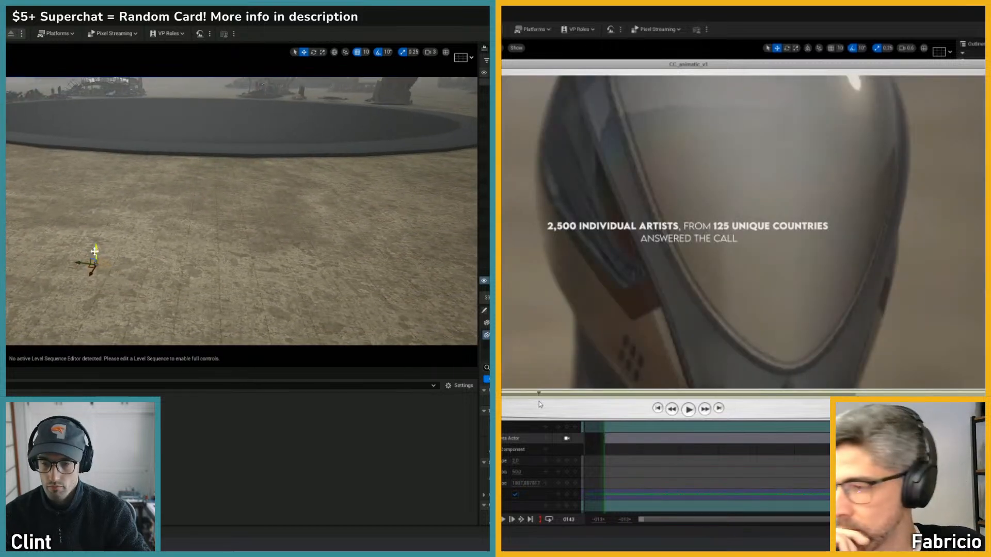
- Raise the tree card plane off the ground, stand it upright, and return from the animatic video to the sequence
left_click_drag(105, 214, 96, 248)
key("r")
key("alt+Tab")
right_click_drag(242, 211, 233, 173)
key("w")
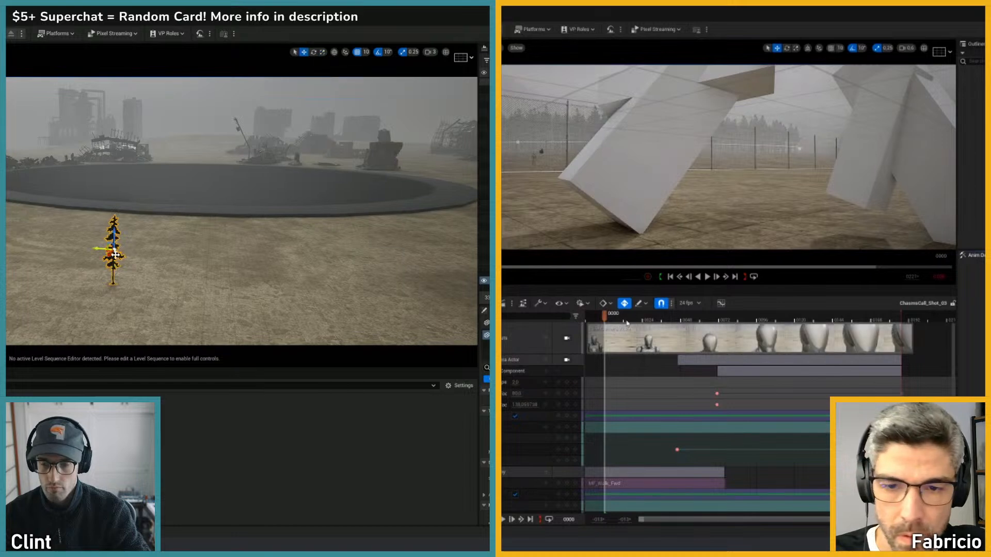
- Scrub ChasmsCall_Shot_03 to frame 0083, set its playback end to frame 120, and look through its camera cuts
left_click_drag(637, 317, 737, 317)
key("w")
right_click_drag(233, 174, 215, 213)
key("w")
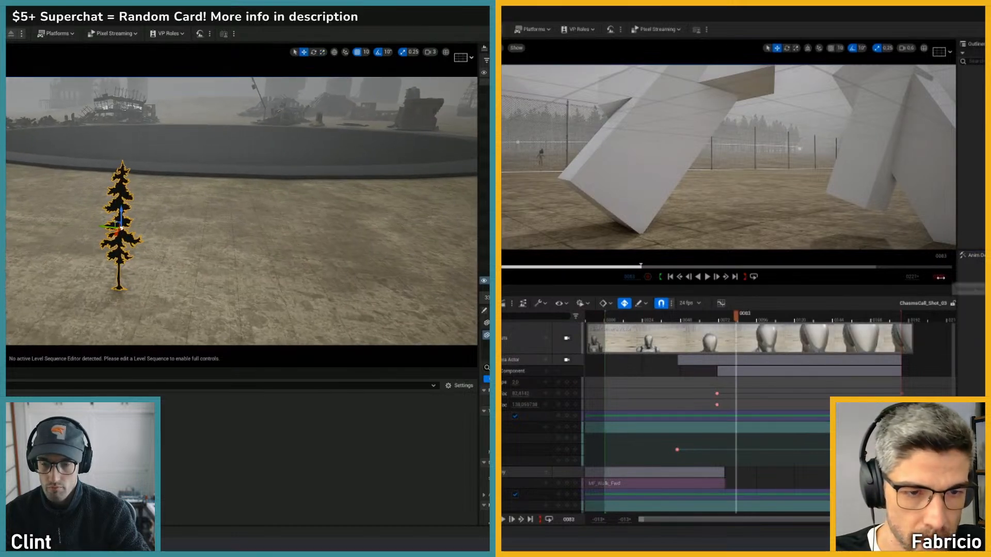
left_click(940, 277)
type("120")
key("Return")
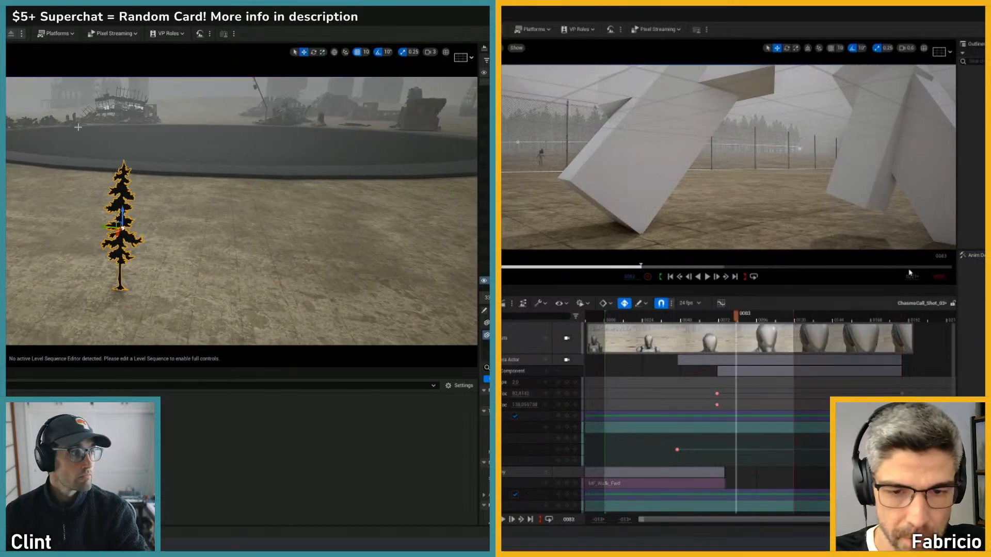
left_click_drag(719, 321, 687, 326)
left_click(568, 338)
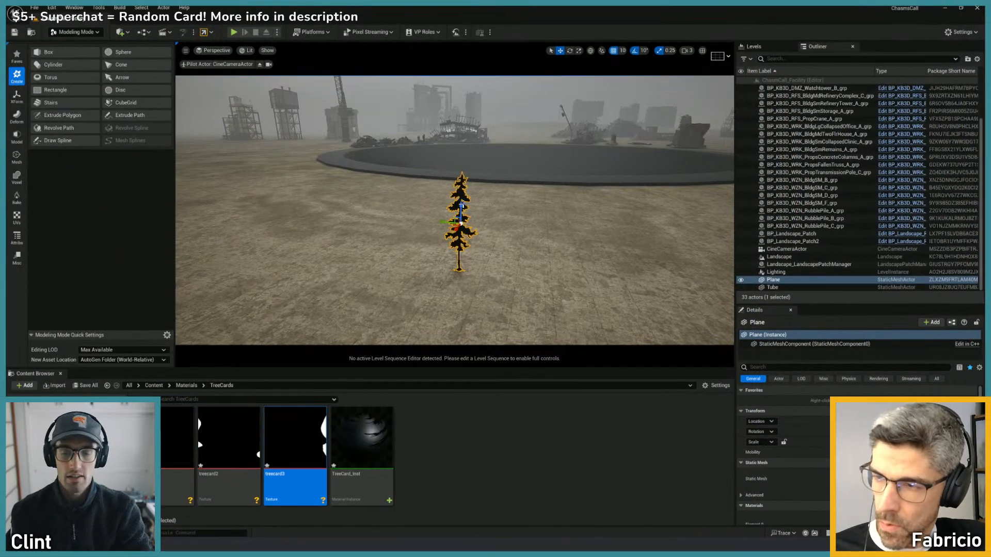
mouse_move(462, 206)
right_mouse_down()
mouse_move(568, 209)
mouse_move(468, 198)
mouse_move(463, 221)
right_mouse_up()
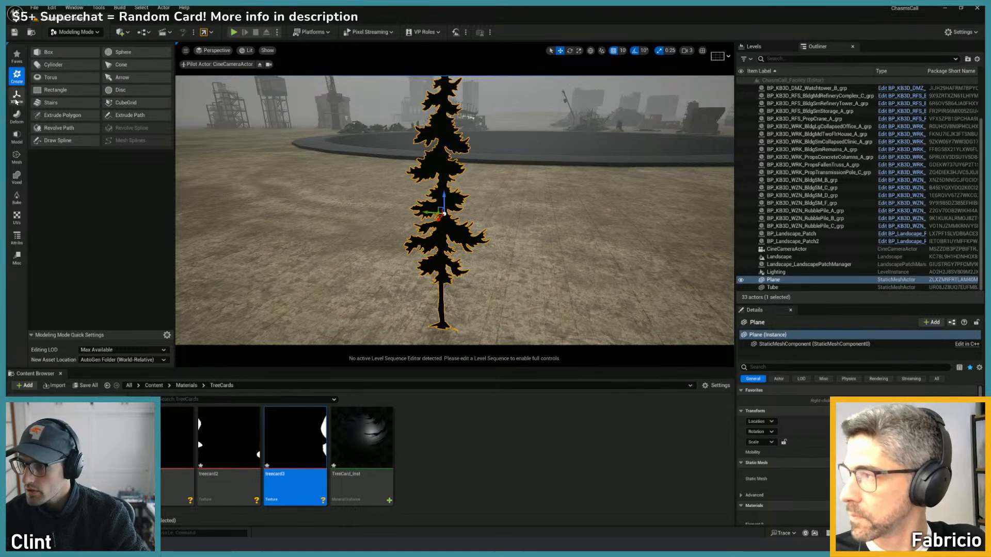
left_click(17, 101)
left_click(54, 78)
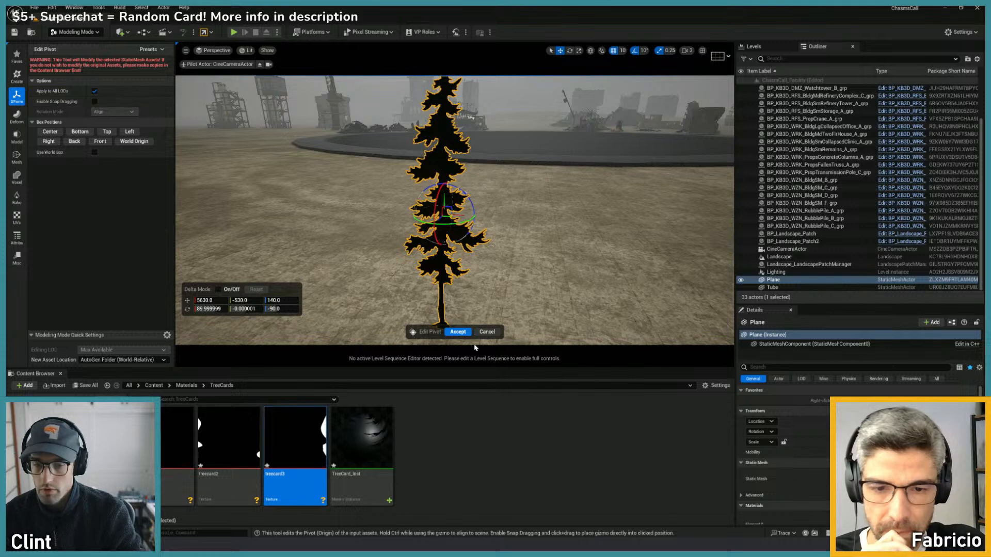
left_click(458, 332)
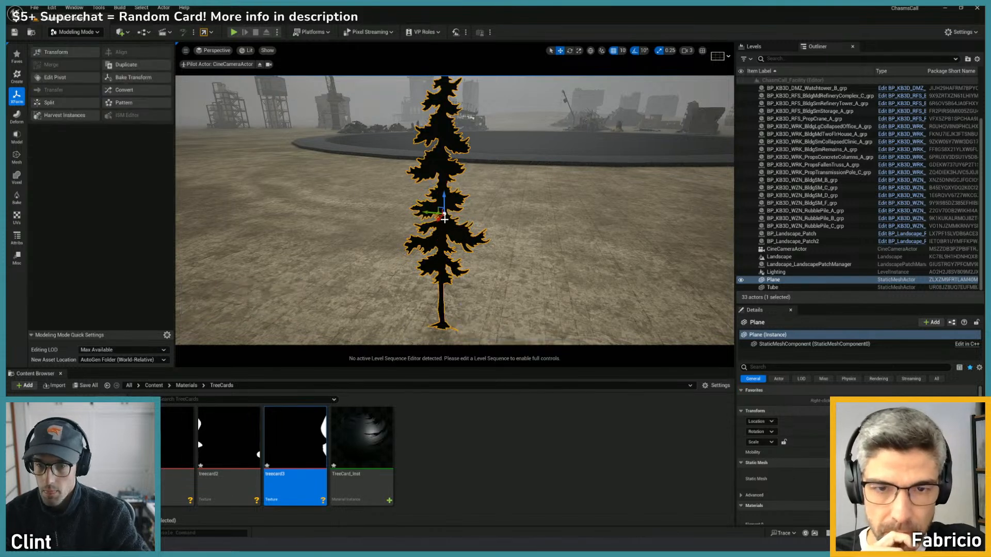
left_click_drag(443, 200, 440, 182)
key("ctrl+z")
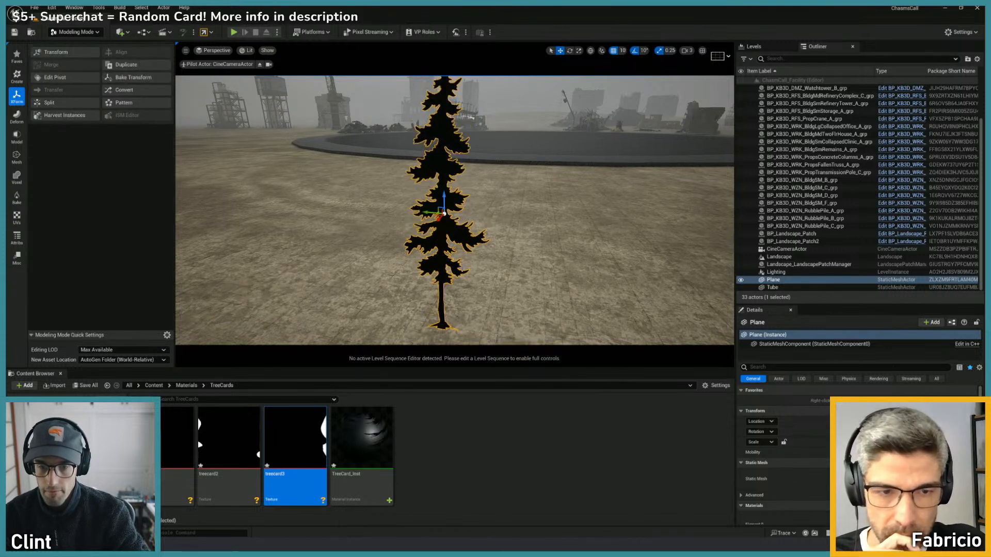
- Try lowering the tree plane's pivot toward the trunk base, turn off grid snapping, and reduce the viewport camera speed to 0.33
left_click(56, 80)
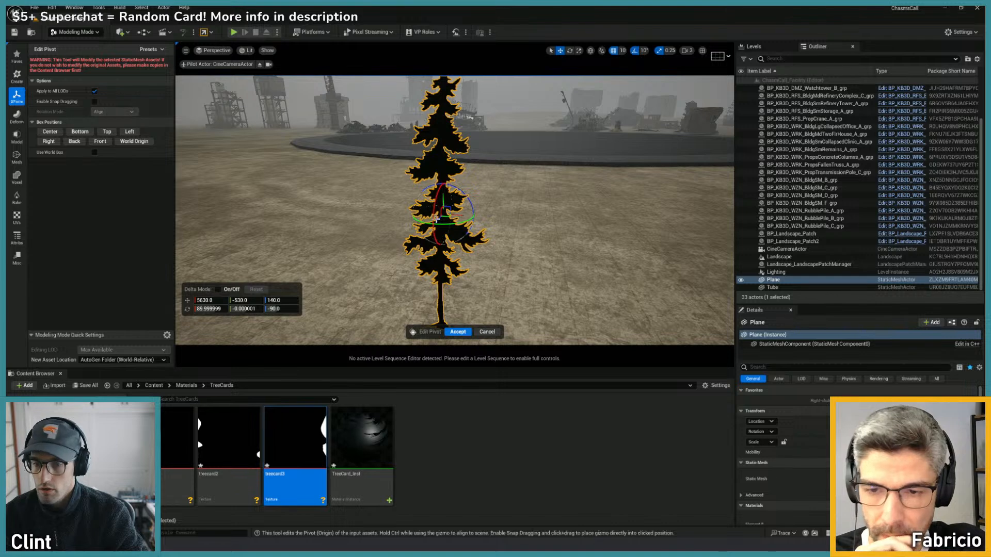
left_click_drag(444, 198, 443, 292)
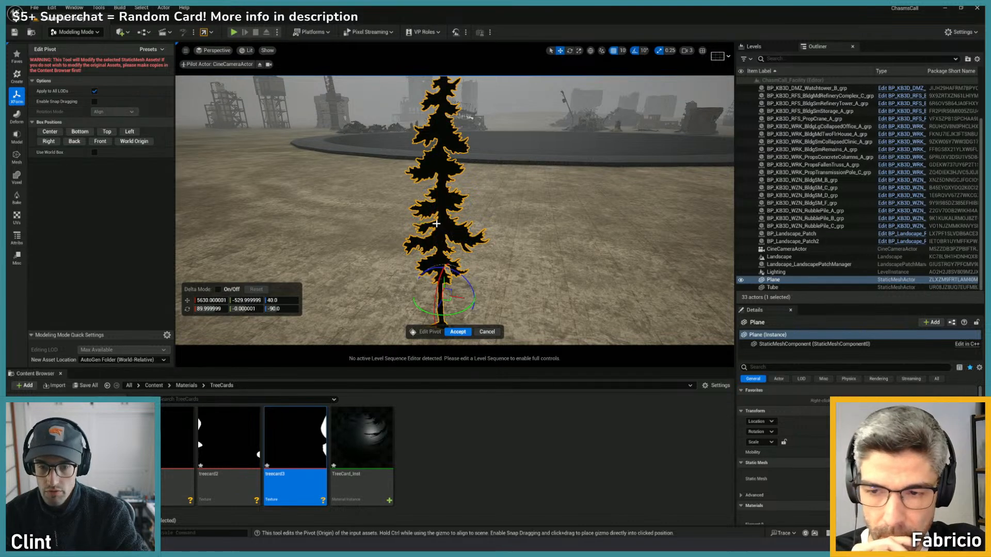
right_click_drag(449, 261, 436, 304)
left_click_drag(459, 236, 455, 269)
right_click_drag(455, 274, 486, 213)
key("s")
left_click(688, 51)
left_click(613, 68)
key("w")
key("w")
- Snap the tree plane's pivot to the trunk base with the Back box position, nudge it sideways onto the trunk, and accept the edit
left_click(107, 132)
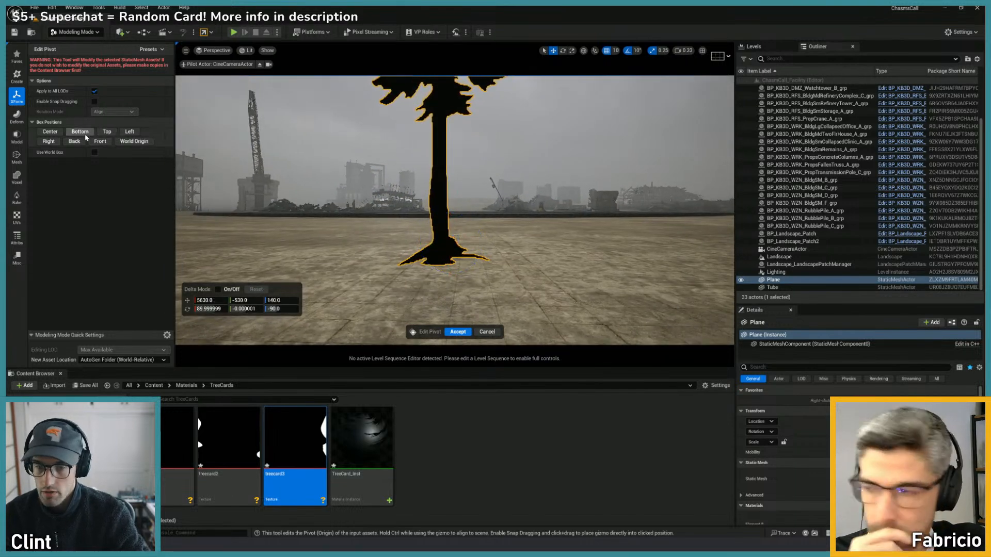
left_click(75, 142)
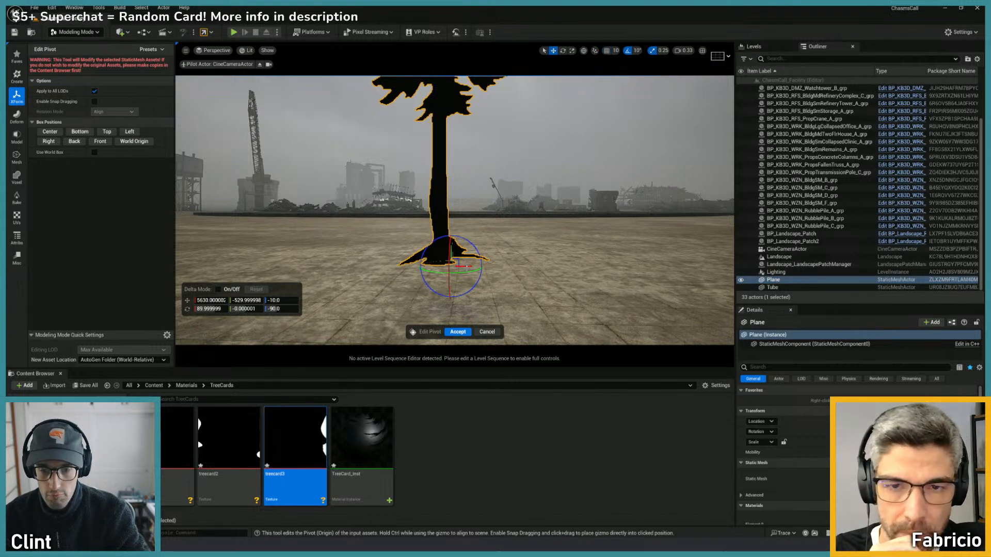
left_click_drag(459, 249, 377, 315, "alt")
right_click_drag(433, 238, 346, 287)
key("s")
key("w")
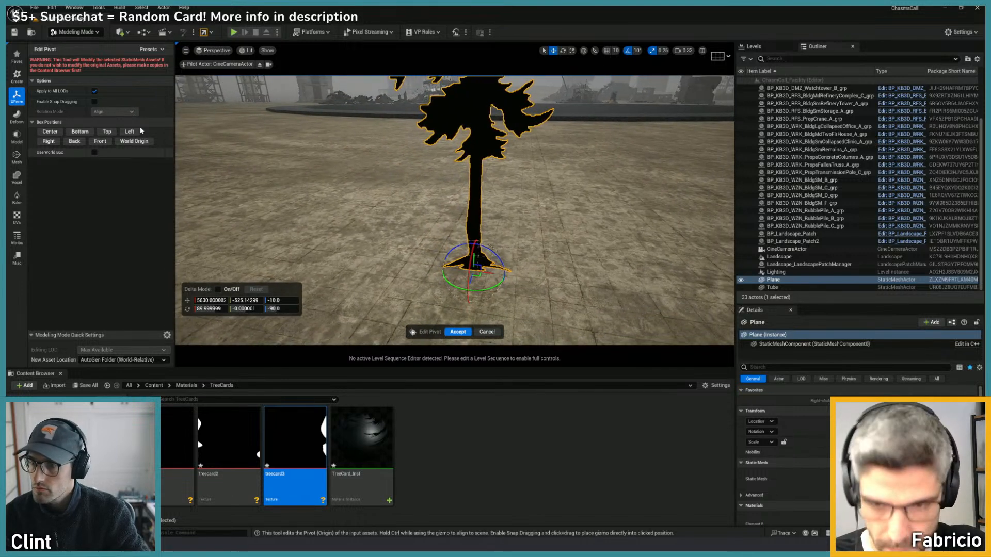
left_click(458, 332)
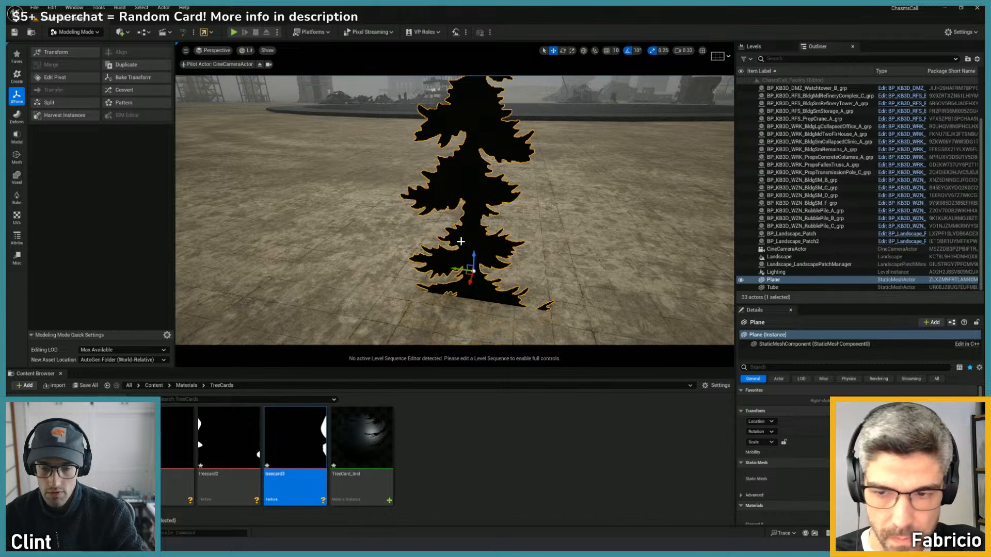
- Raise the sunken tree plane back up out of the ground
left_click_drag(472, 257, 476, 89)
right_click_drag(476, 89, 481, 54)
key("s")
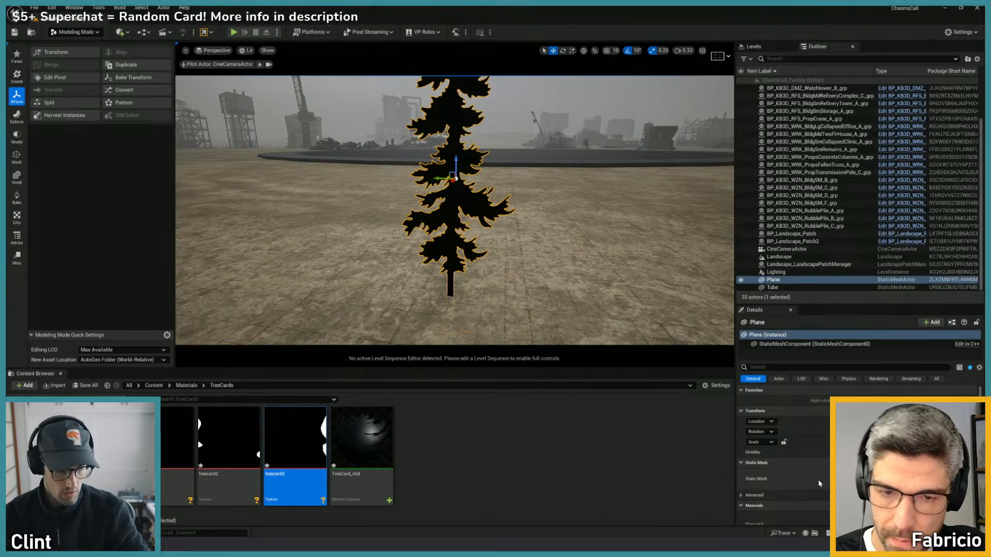
- Locate the tree plane's mesh in BasicShapes, place a test copy beside the tree, and delete that copy
key("ctrl+b")
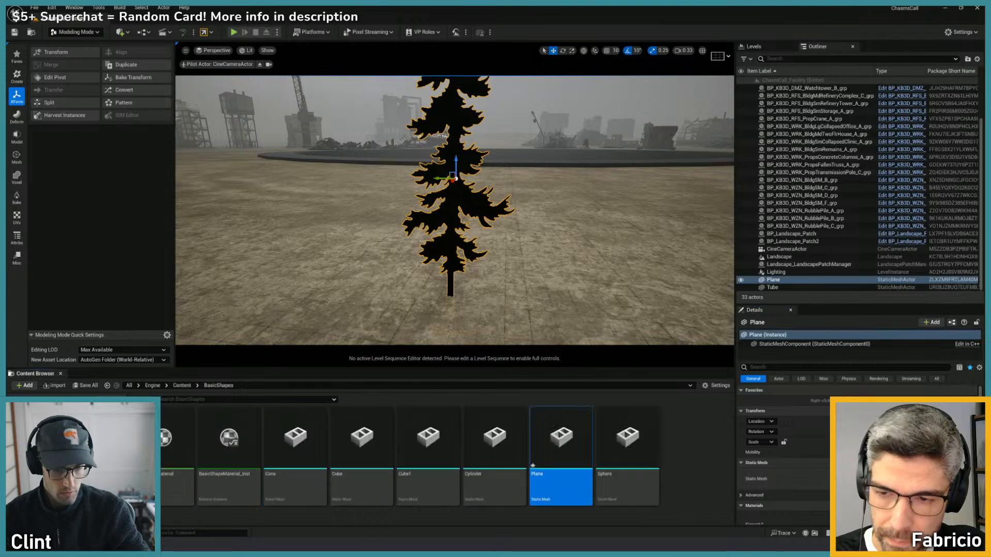
left_click_drag(561, 439, 590, 219)
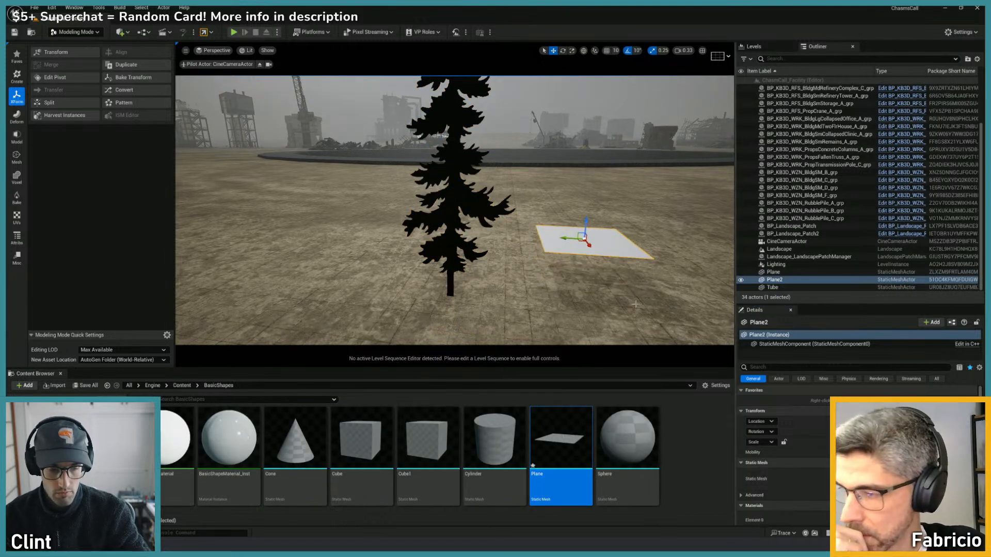
left_click(683, 445)
key("Delete")
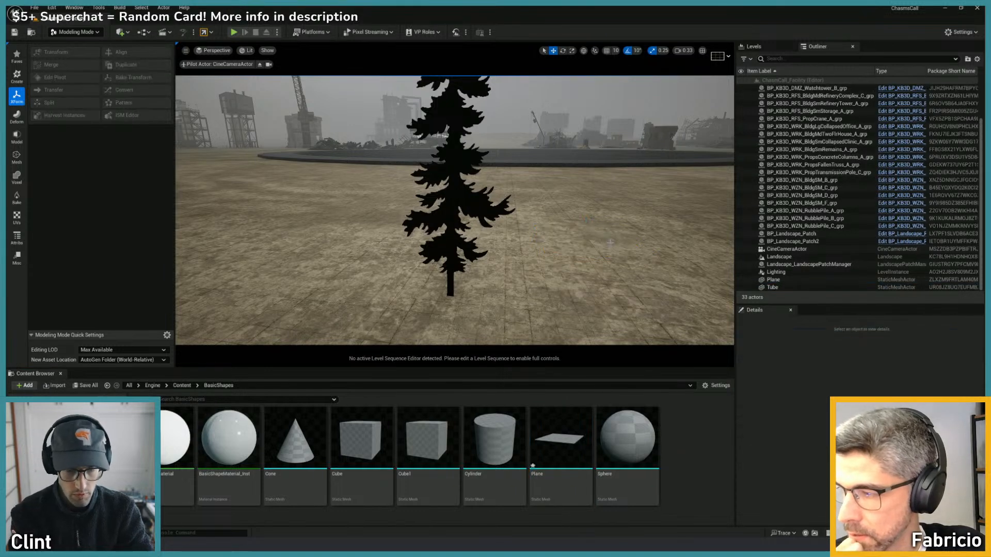
- Edit the tree plane's pivot again, trying the Back and Right box positions, and accept the edit
left_click(452, 259)
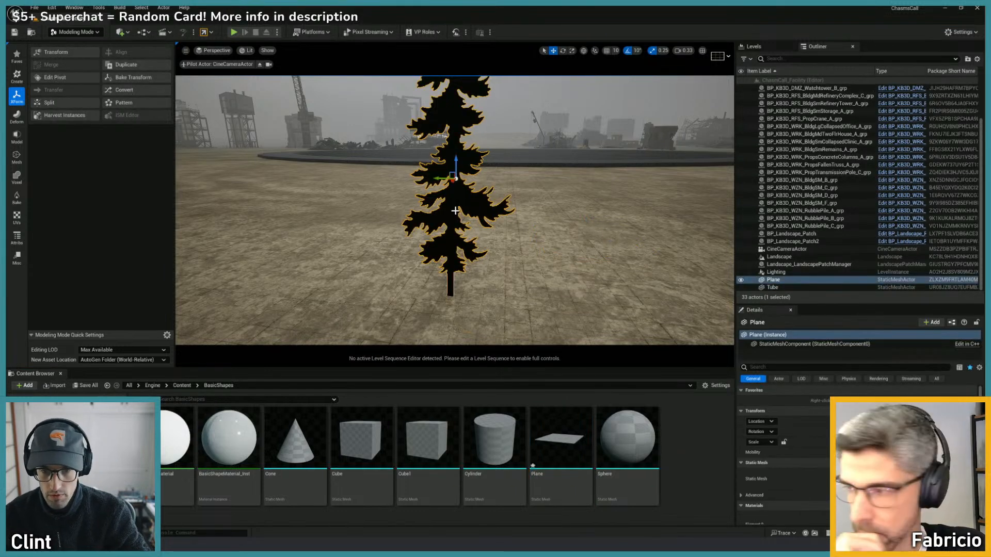
right_click_drag(451, 258, 425, 248)
key("d")
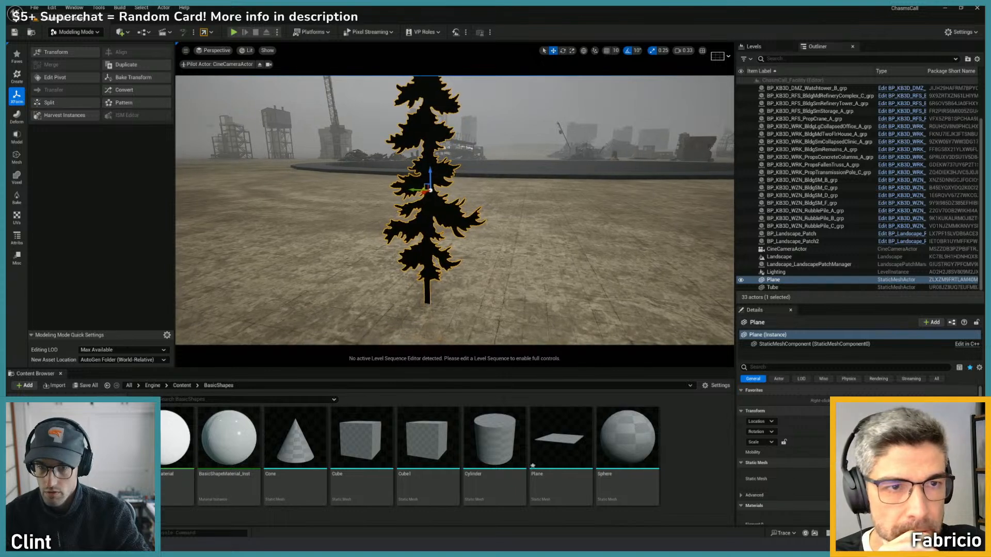
left_click(78, 79)
left_click(80, 140)
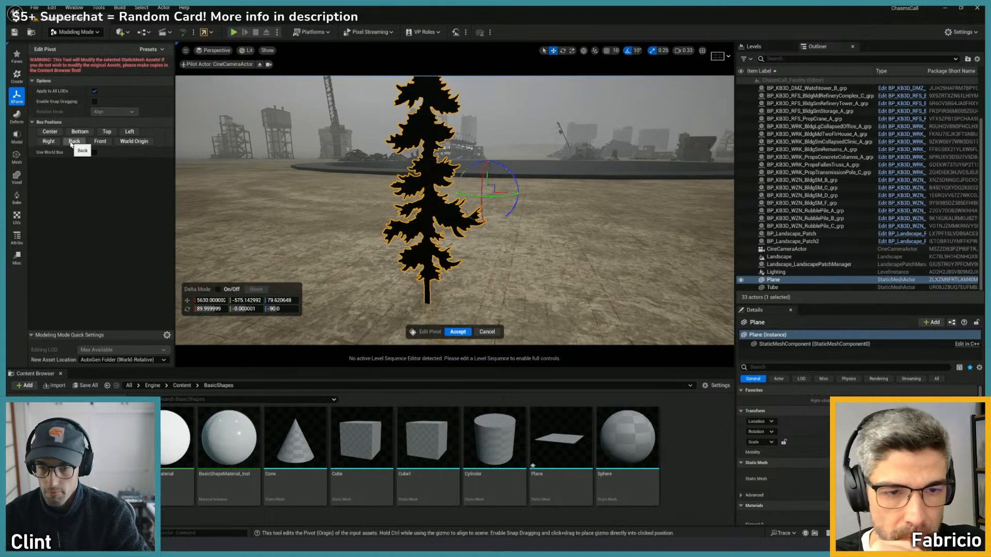
left_click(54, 142)
key("d")
right_click_drag(432, 247, 428, 273)
left_click(458, 332)
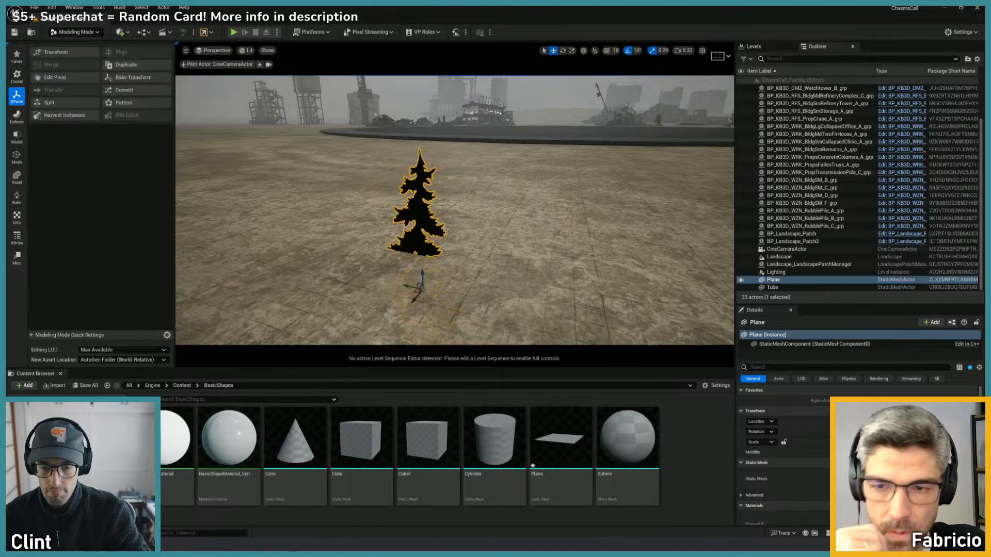
- Raise the tree plane vertically until the whole trunk stands on the ground surface
left_click_drag(422, 275, 415, 101)
key("a")
key("s")
right_click_drag(416, 101, 427, 82)
right_click_drag(446, 207, 435, 179)
key("d")
key("s")
mouse_move(454, 197)
left_mouse_down()
mouse_move(454, 173)
mouse_move(453, 190)
left_mouse_up()
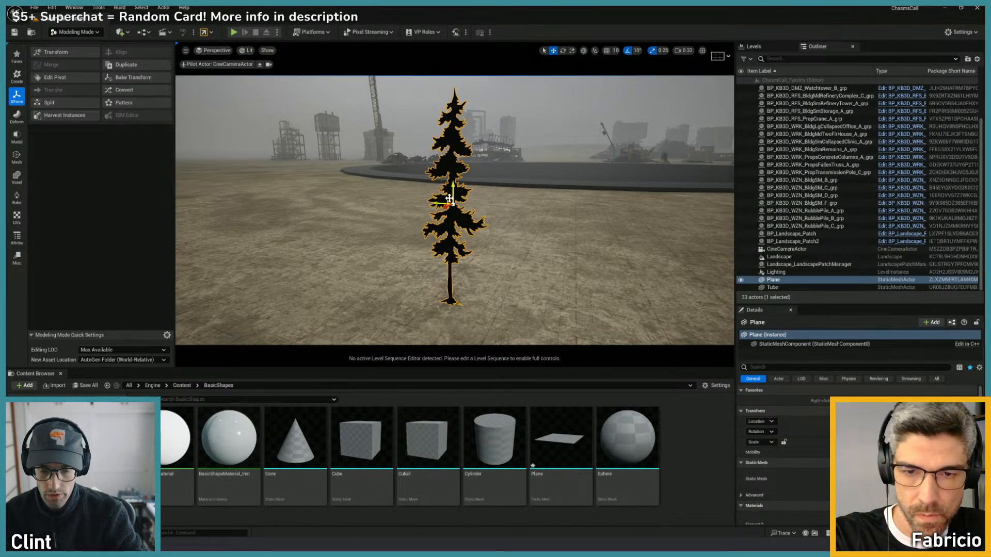
- Look through the shapes and all classes of placeable actors, searching for "plane" without adding anything
left_click(120, 32)
mouse_move(157, 139)
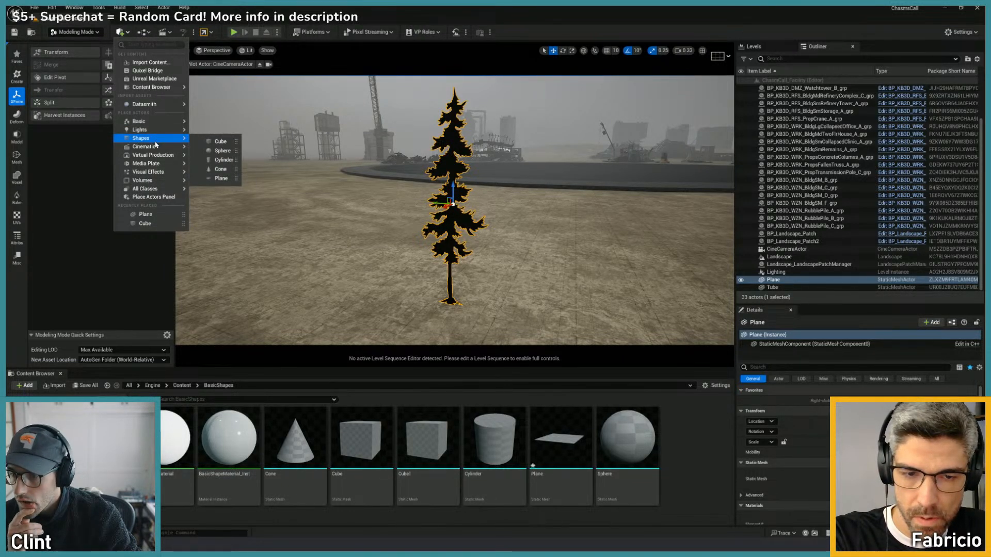
mouse_move(157, 190)
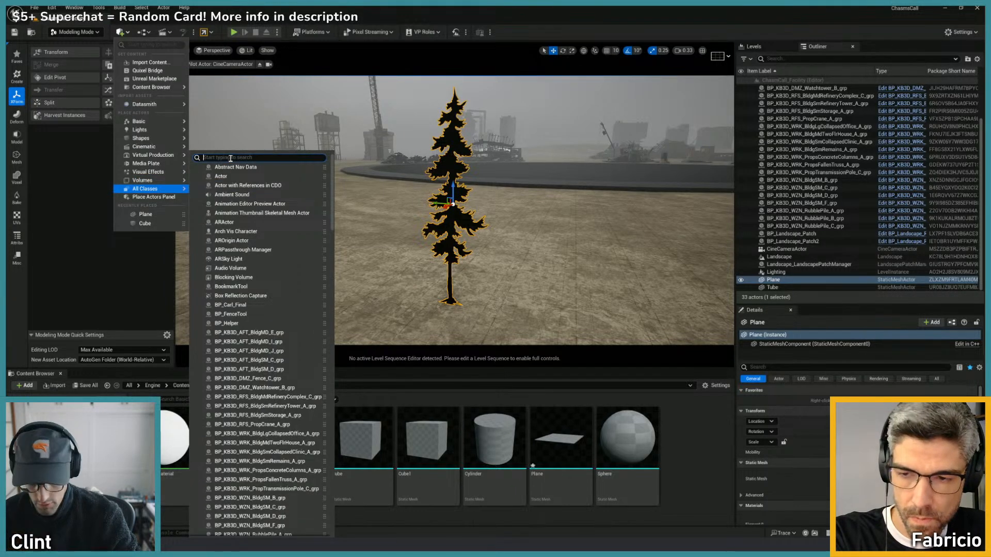
type("plane")
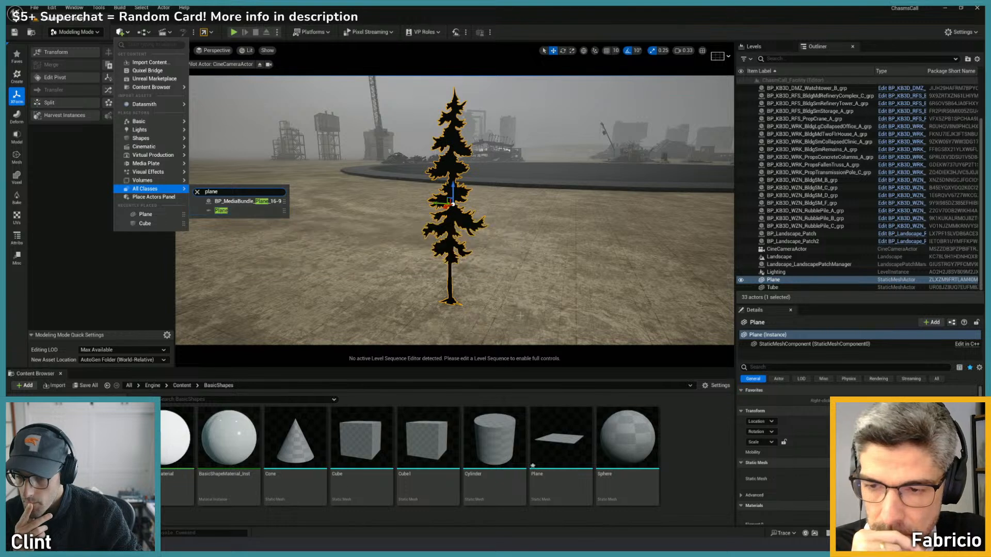
left_click(686, 442)
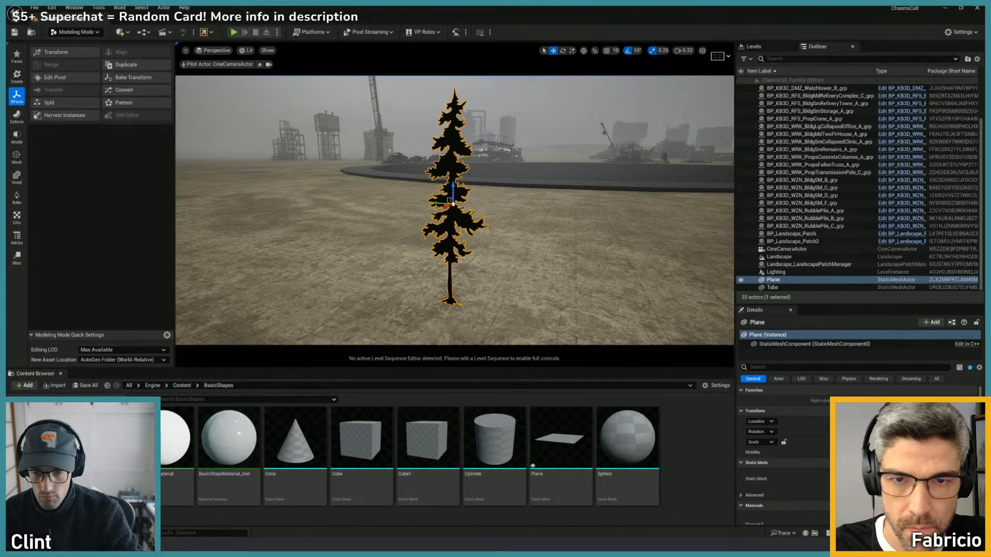
- Review shot_04 by scrubbing to frame 0102 and playing it from there
right_click_drag(454, 211, 496, 213)
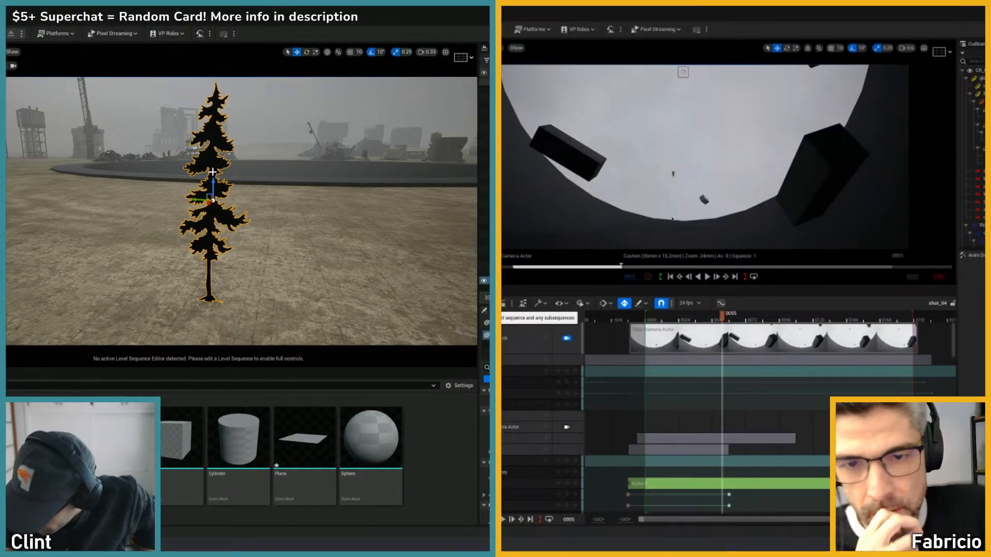
left_click_drag(747, 319, 753, 317)
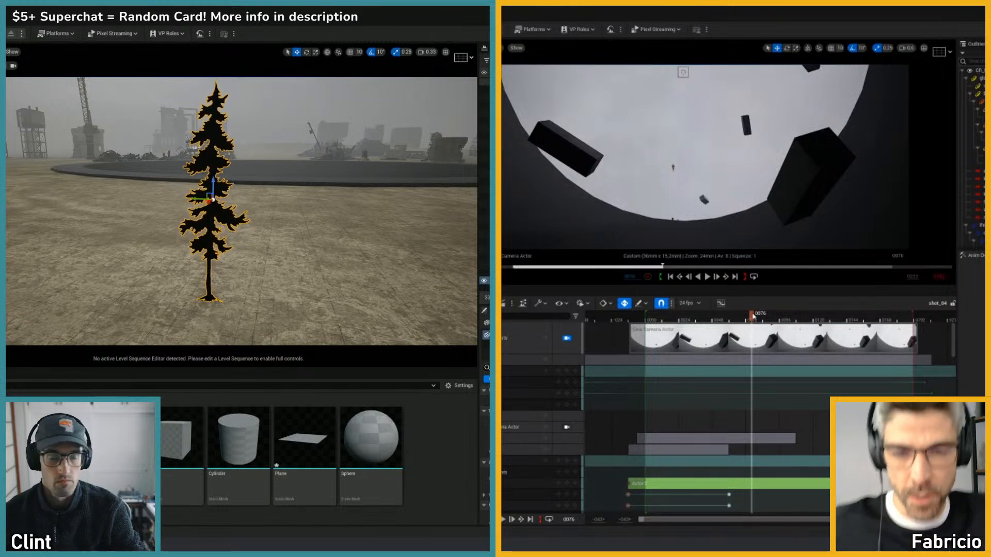
left_click_drag(753, 316, 789, 334)
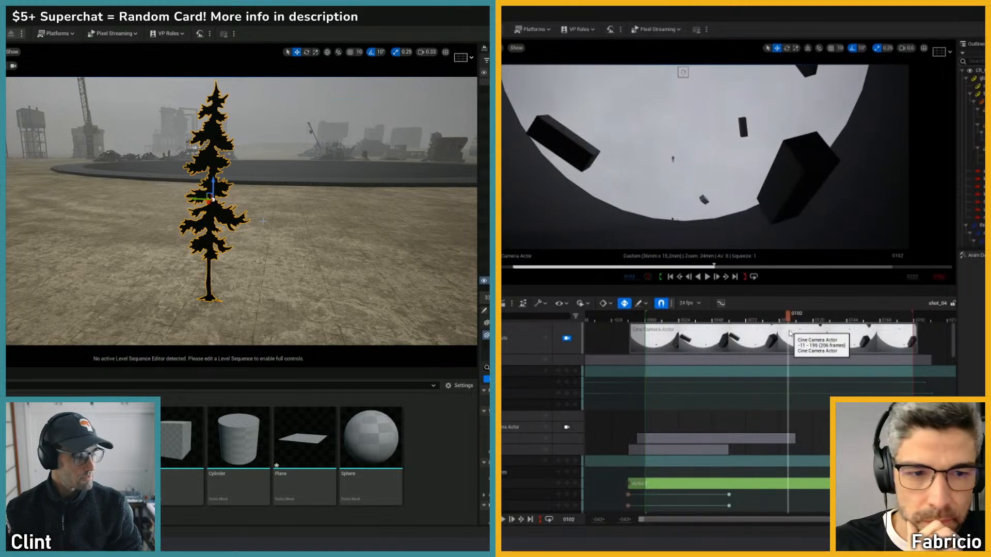
key("space")
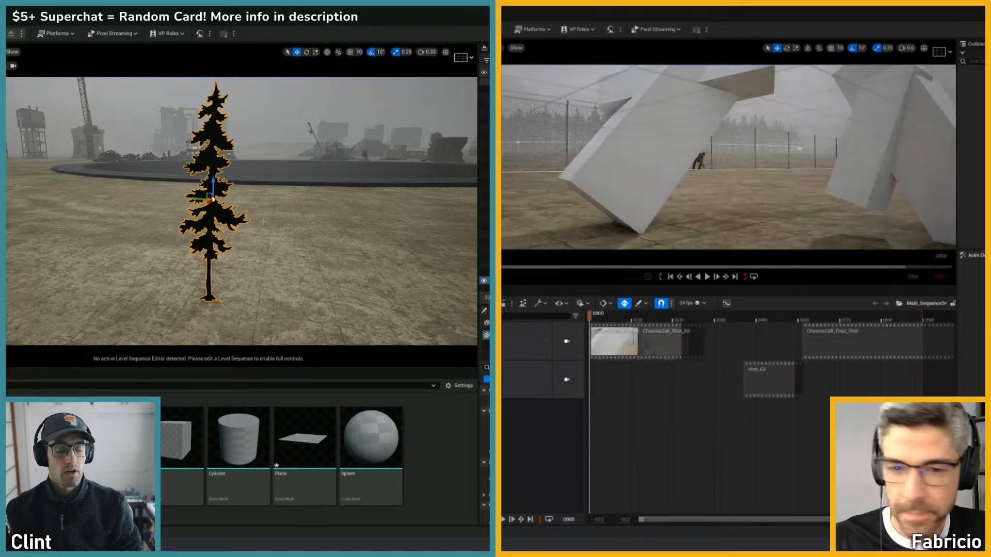
- Replace the middle shots in the main sequence with three shot sequences placed between the opening shot and ChasmsCall_Final_Shot
left_click_drag(766, 383, 744, 396)
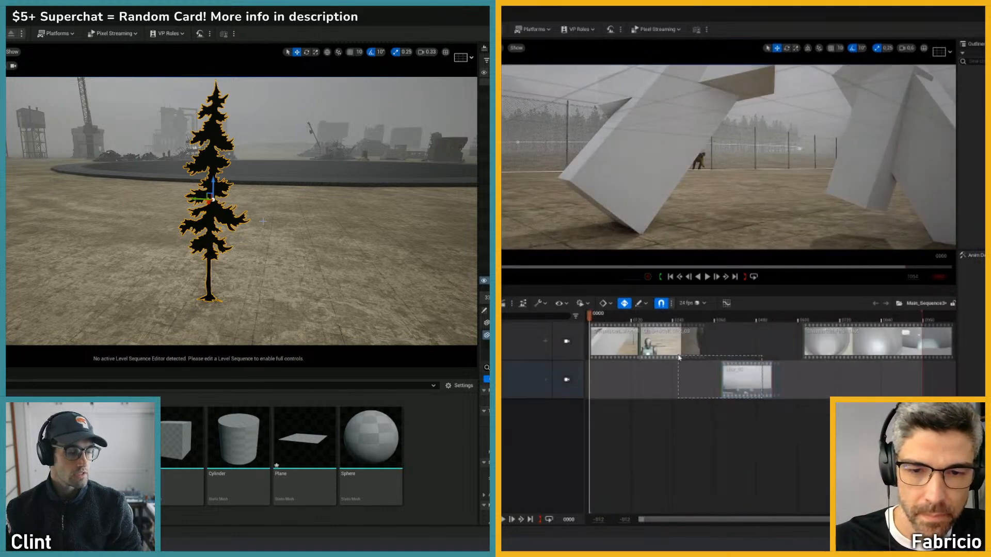
left_click_drag(677, 350, 726, 400)
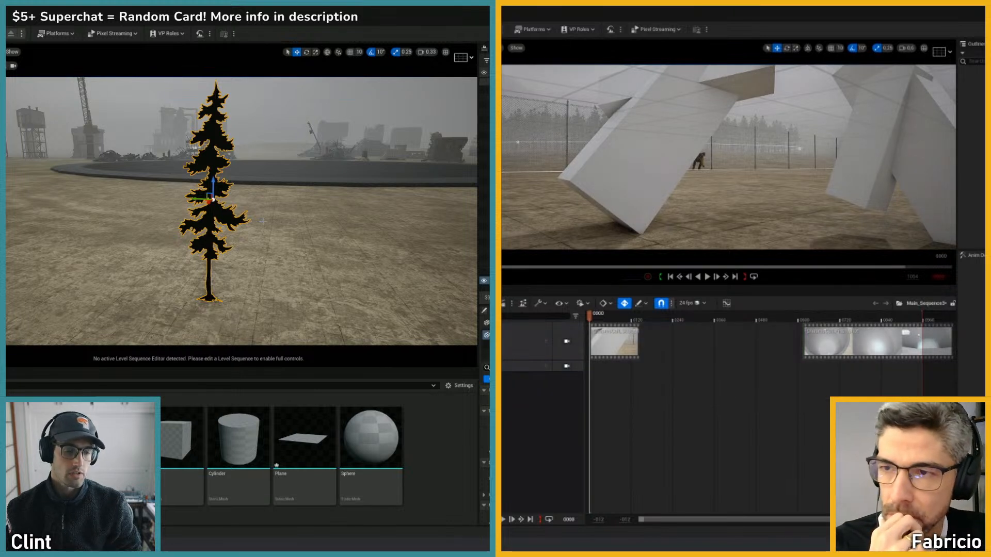
left_click_drag(687, 337, 661, 342)
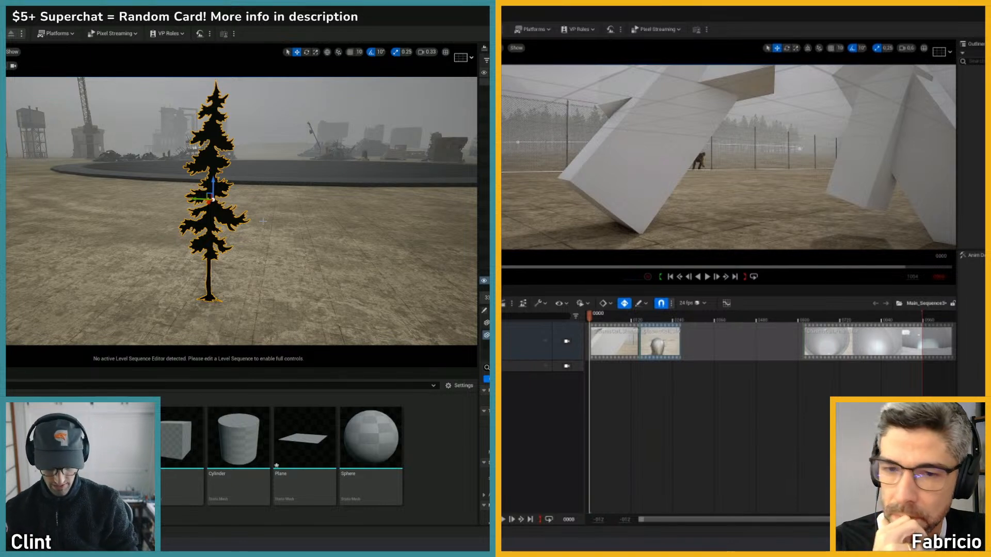
left_click_drag(660, 341, 702, 340)
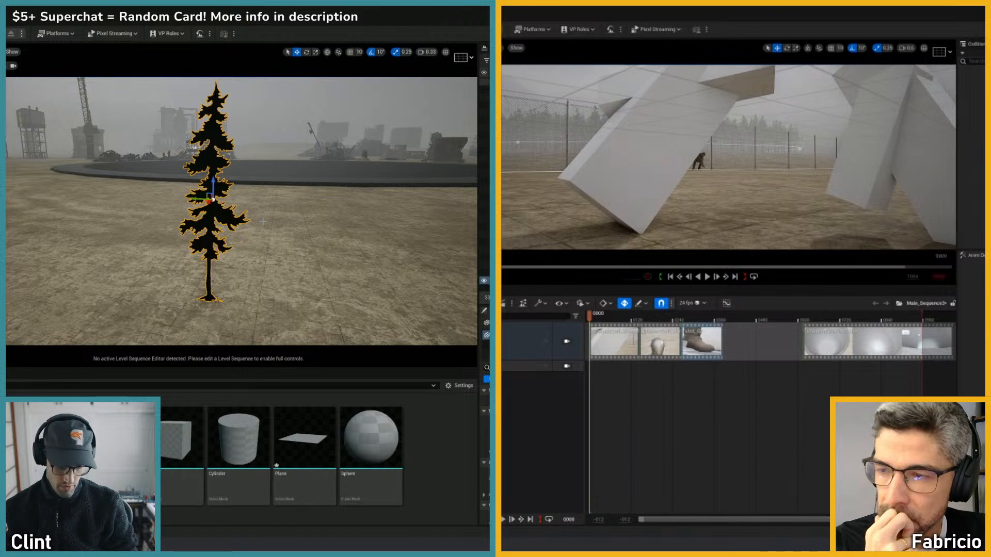
left_click_drag(821, 405, 742, 343)
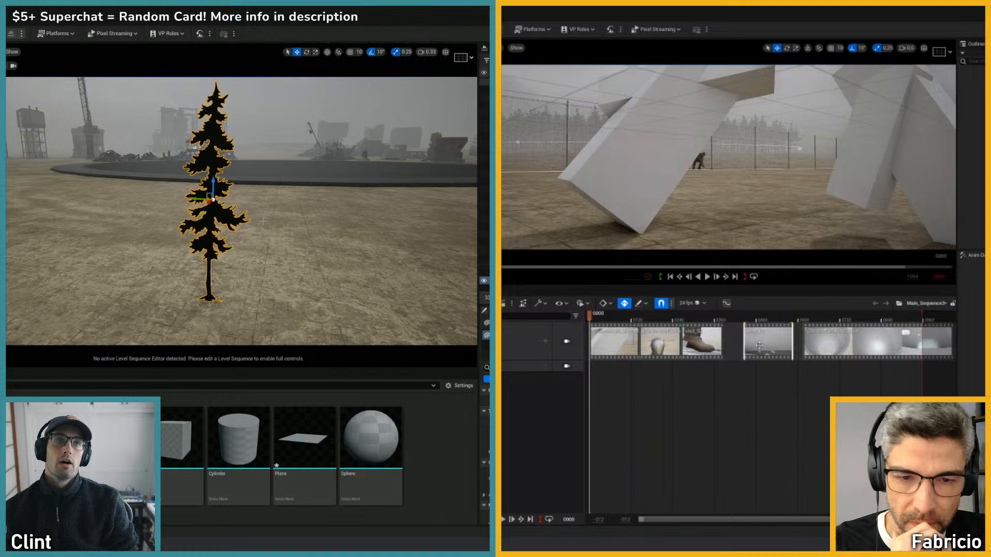
- Open shot_03 from the main sequence and preview it through its camera at frame 125
left_click(744, 315)
double_click(741, 343)
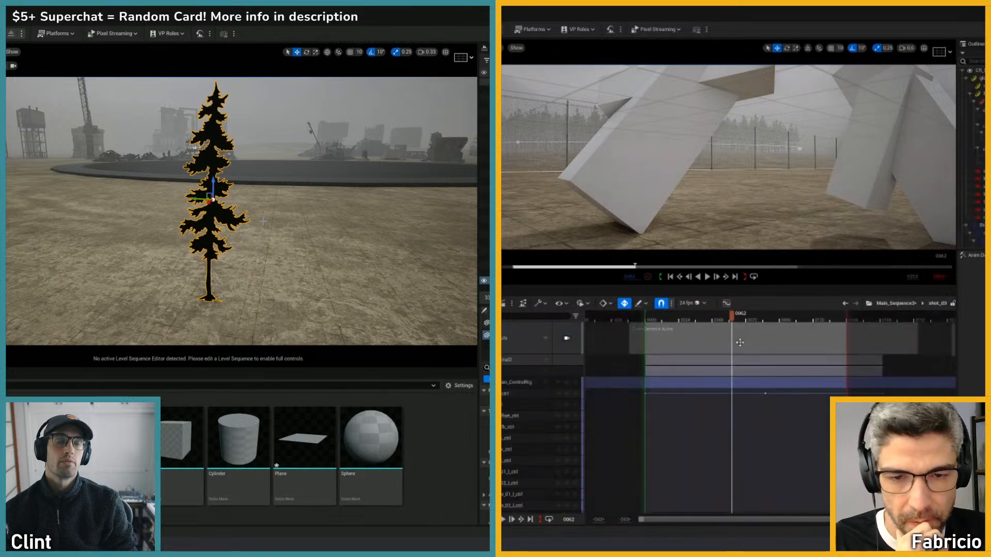
mouse_move(738, 316)
left_mouse_down()
mouse_move(827, 324)
mouse_move(752, 317)
left_mouse_up()
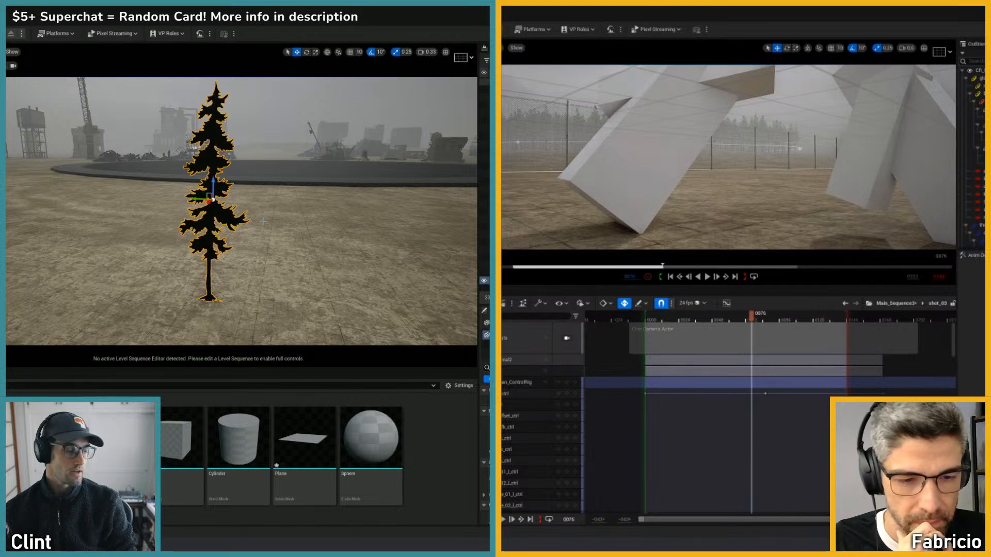
key("alt+Tab")
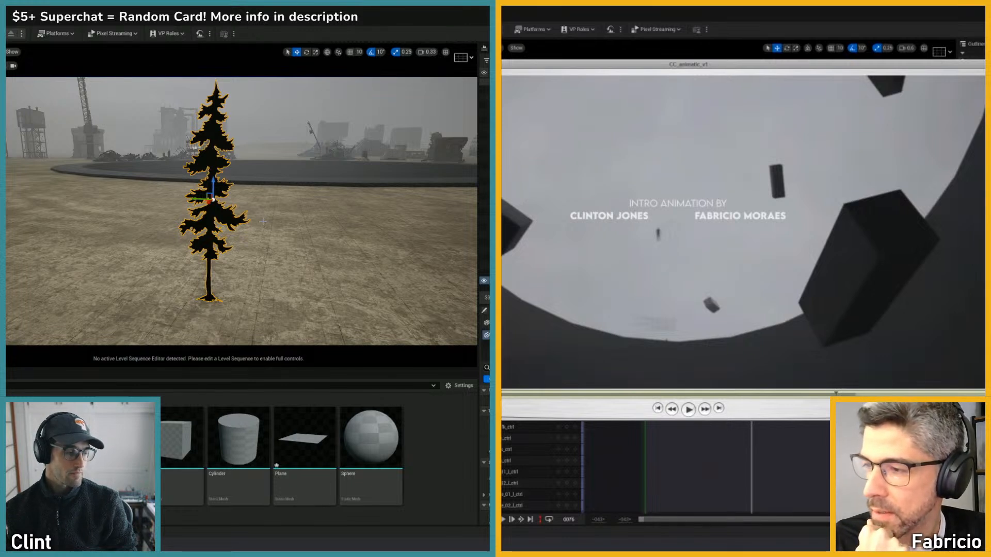
key("alt+Tab")
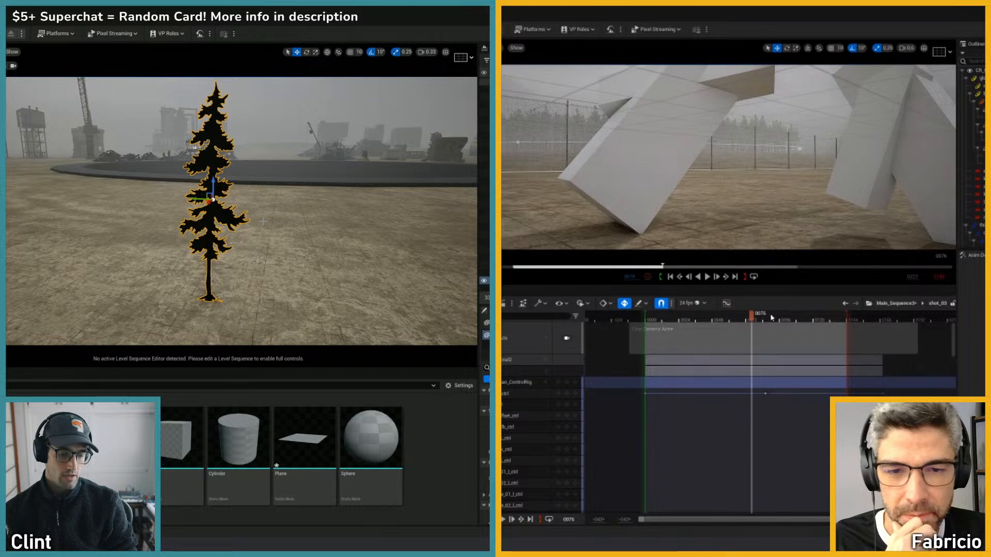
mouse_move(751, 315)
left_mouse_down()
mouse_move(680, 316)
mouse_move(808, 326)
mouse_move(735, 327)
mouse_move(745, 328)
left_mouse_up()
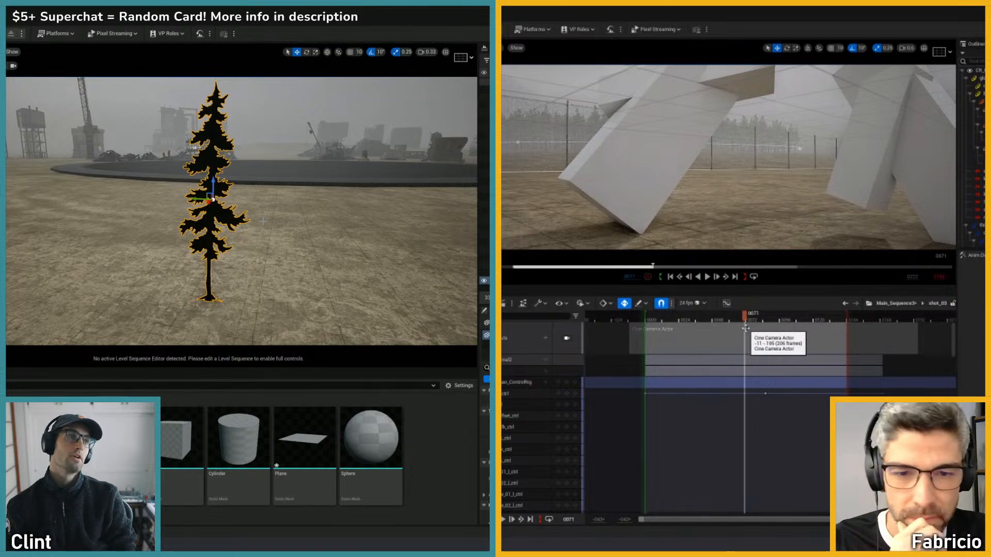
mouse_move(745, 328)
left_mouse_down()
mouse_move(718, 323)
mouse_move(741, 318)
left_mouse_up()
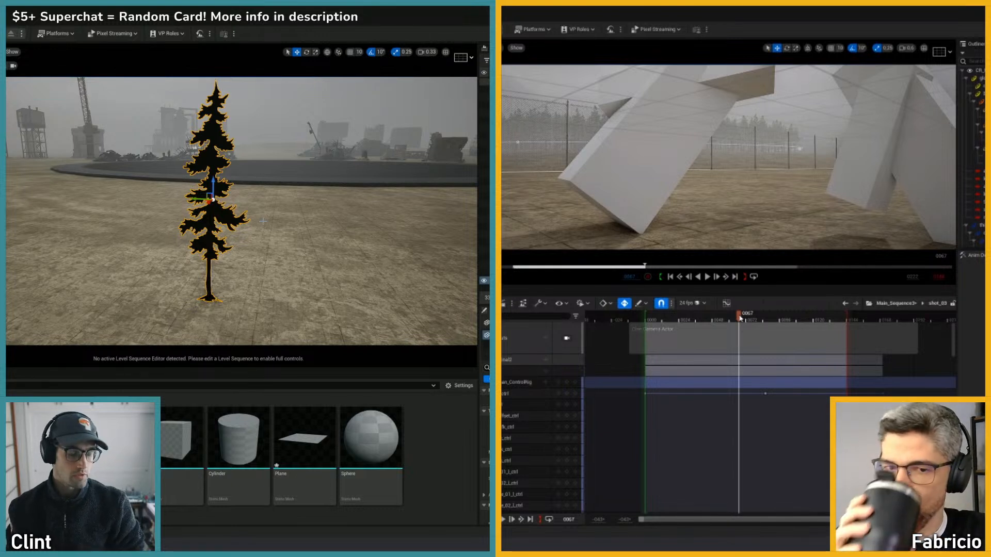
left_click_drag(740, 318, 822, 321)
left_click(572, 340)
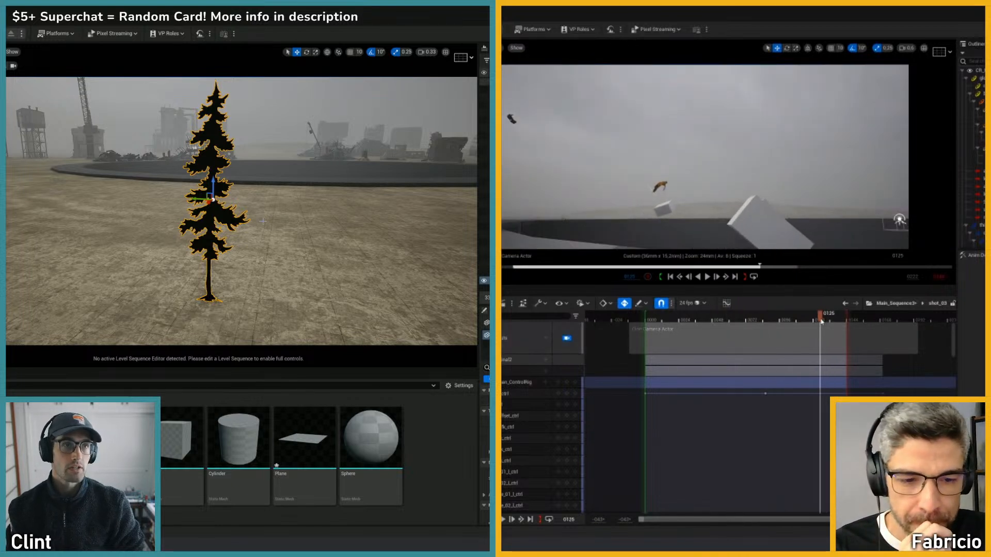
- Switch to the CC_animatic_v1 video and review its sandal close-up, floating-block shots, credits and submission rules
key("alt+Tab")
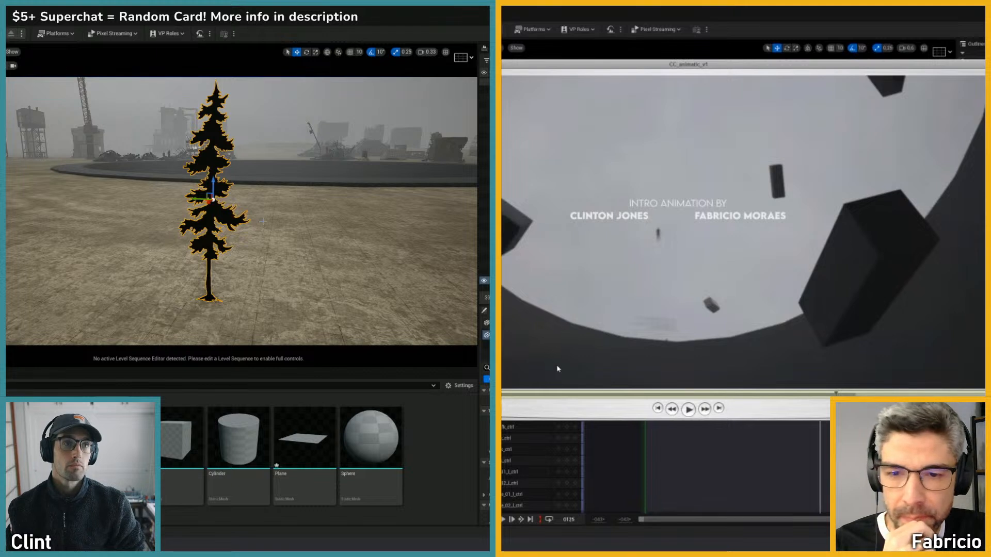
mouse_move(604, 396)
left_mouse_down()
mouse_move(636, 399)
mouse_move(616, 395)
left_mouse_up()
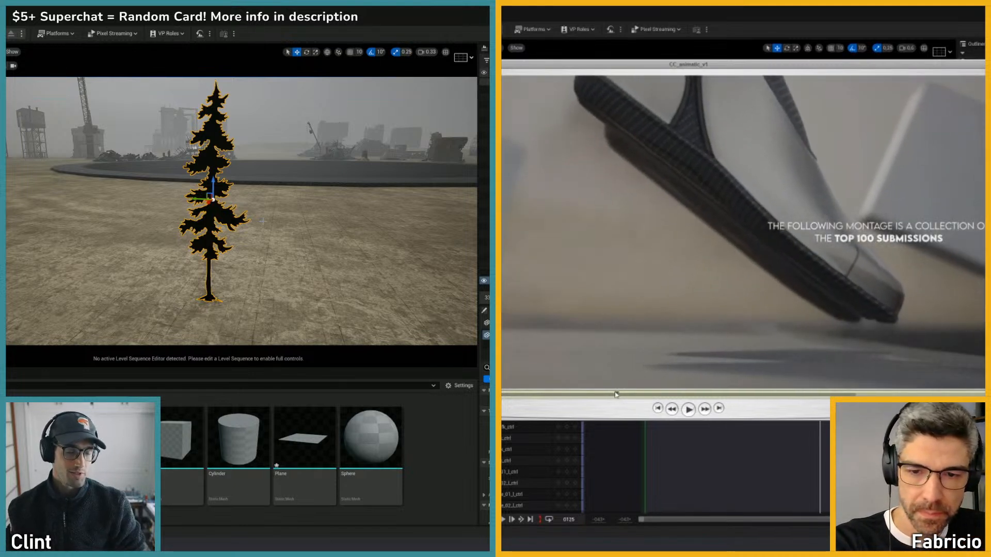
key("Right")
key("Right")
key("Right")
key("Right")
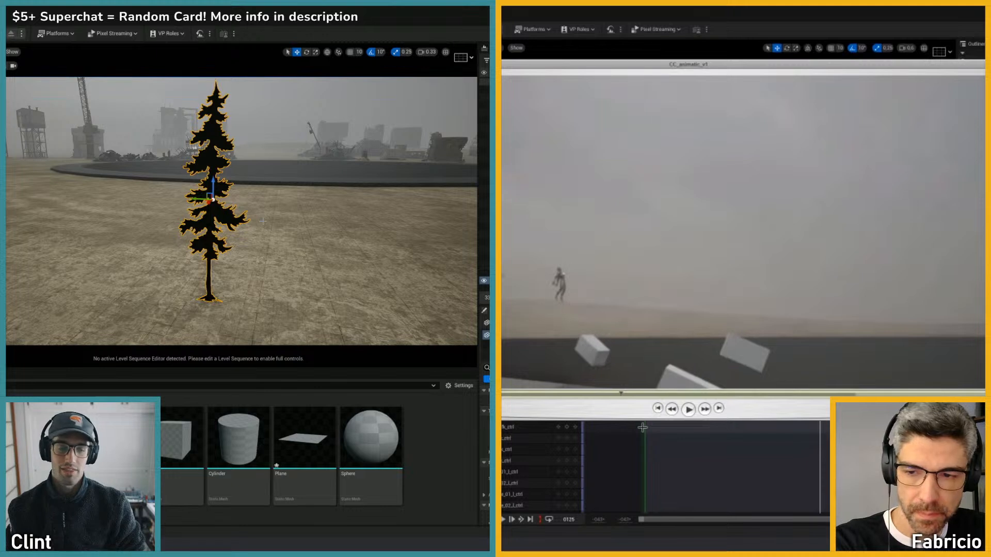
key("Left")
key("Left")
key("Right")
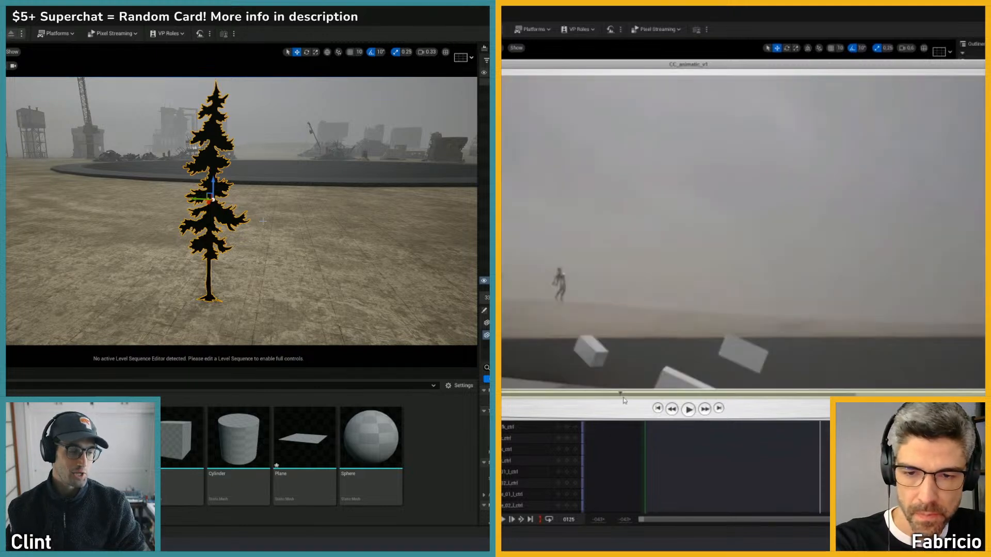
left_click_drag(622, 394, 711, 396)
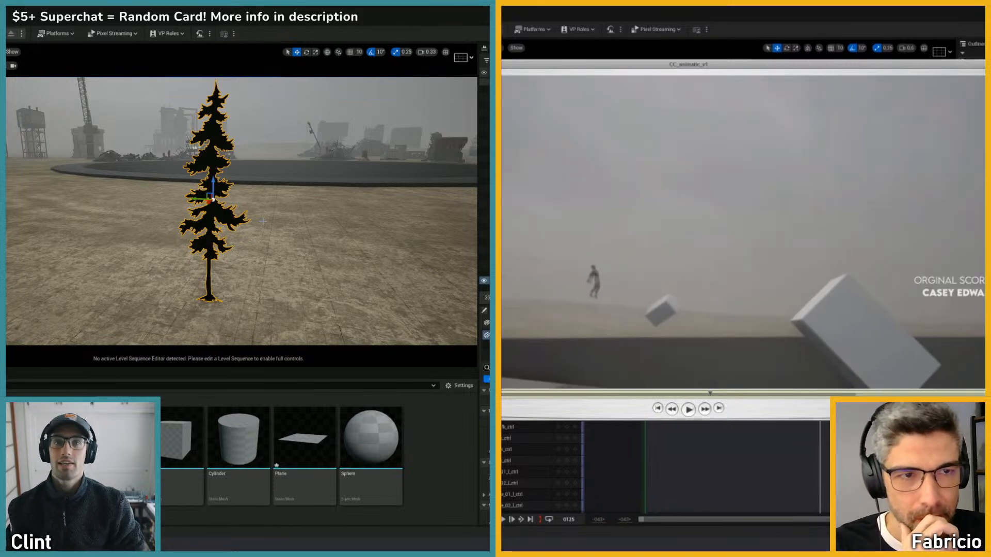
mouse_move(703, 397)
left_mouse_down()
mouse_move(841, 394)
mouse_move(833, 394)
left_mouse_up()
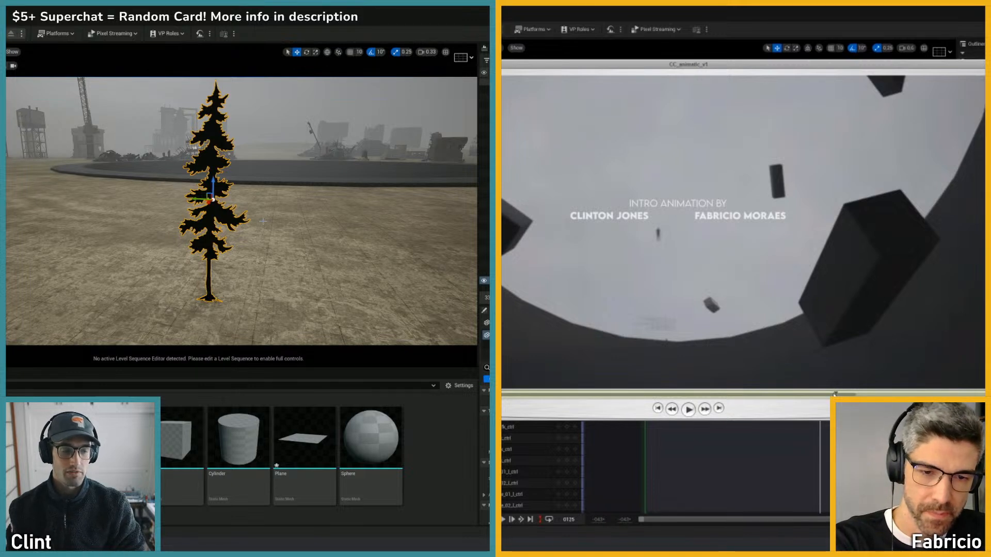
mouse_move(834, 395)
left_mouse_down()
mouse_move(983, 395)
mouse_move(952, 395)
left_mouse_up()
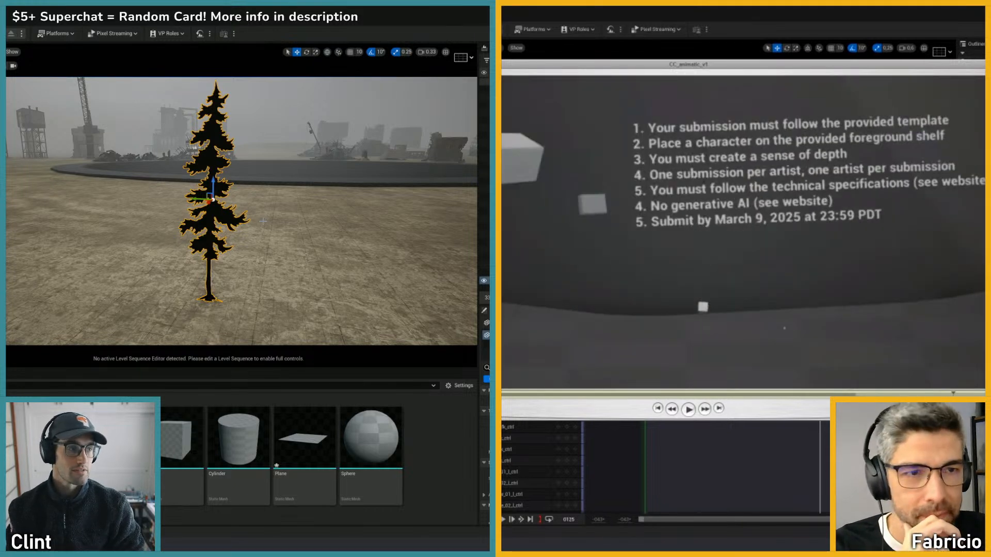
key("alt+Tab")
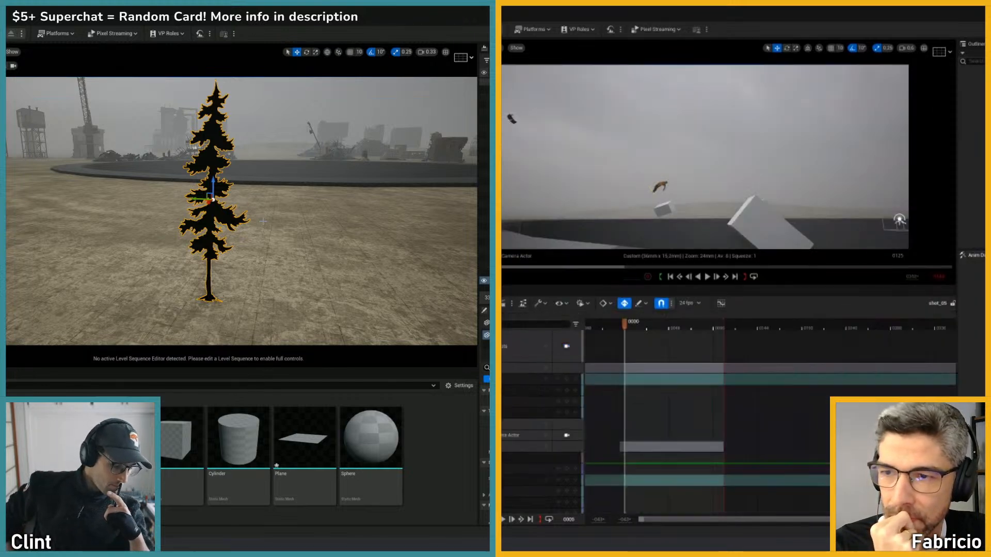
- Preview the shot_05 sequence through its camera, scrubbing to frame 67
left_click(649, 317)
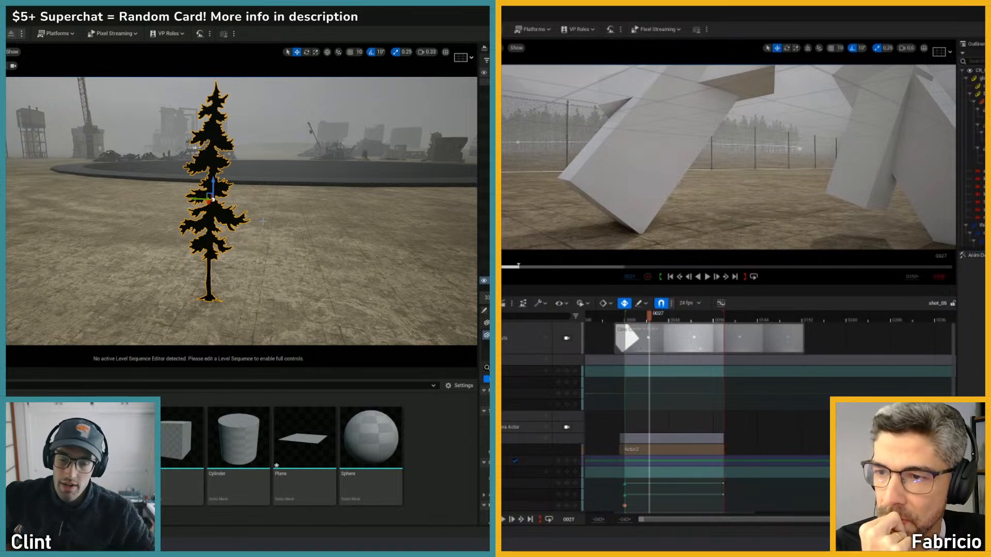
left_click(676, 317)
left_click(566, 339)
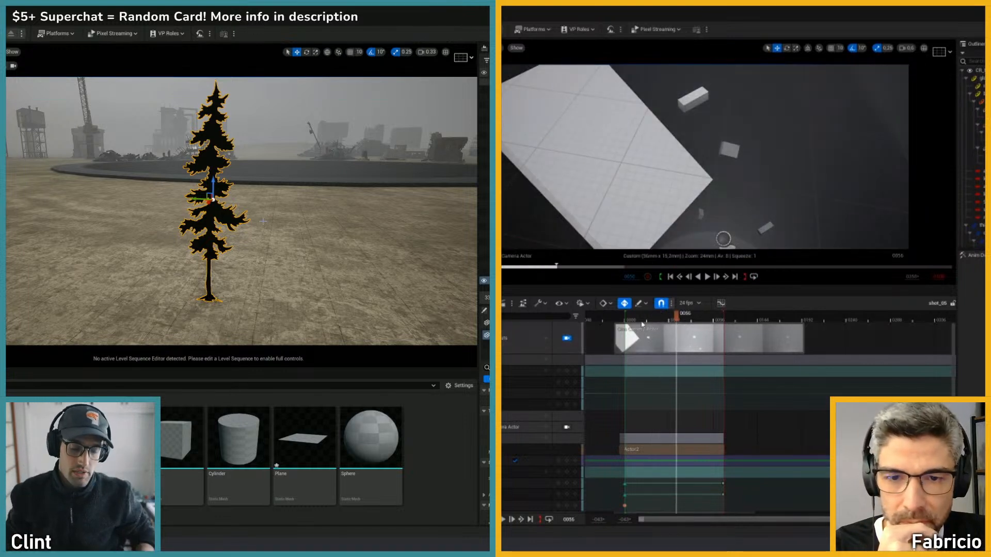
left_click(694, 316)
mouse_move(704, 320)
left_mouse_down()
mouse_move(672, 319)
mouse_move(688, 316)
left_mouse_up()
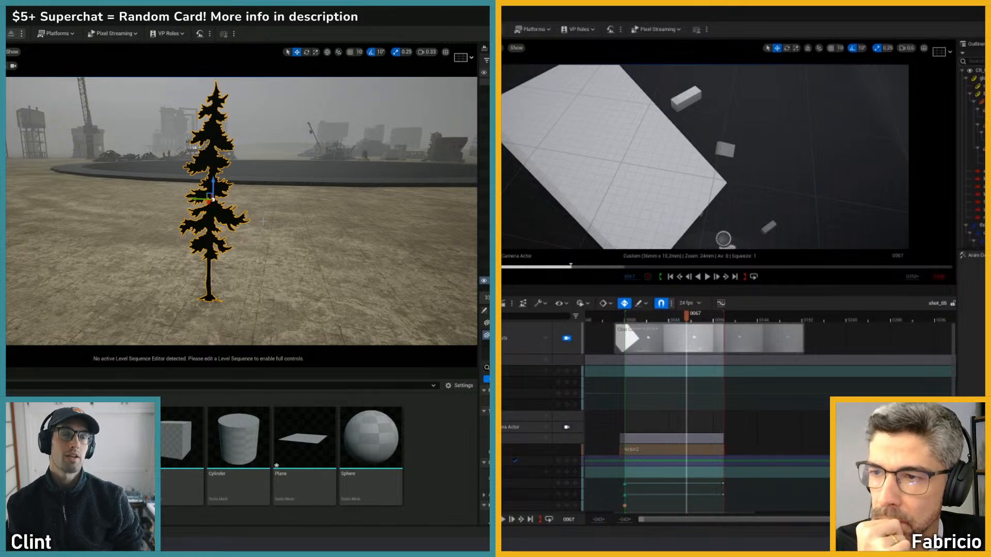
- Scrub the ChasmsCall_Final_Shot sequence to frame 1047
left_click_drag(744, 320, 903, 319)
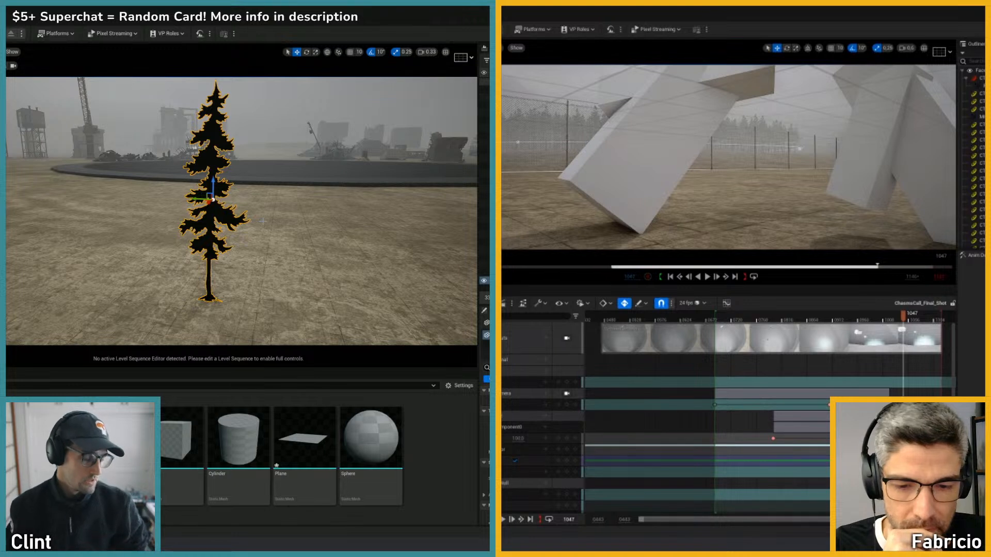
mouse_move(697, 548)
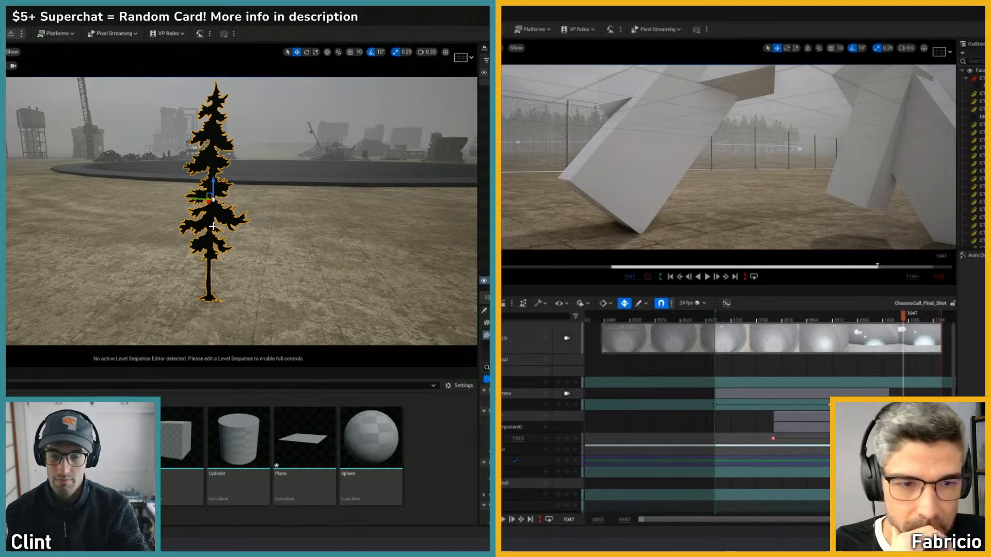
- Examine the tree's scale and placement against the circular platform and background structures from different distances
right_click_drag(213, 226, 208, 190)
key("s")
key("w")
key("s")
key("w")
key("w")
key("s")
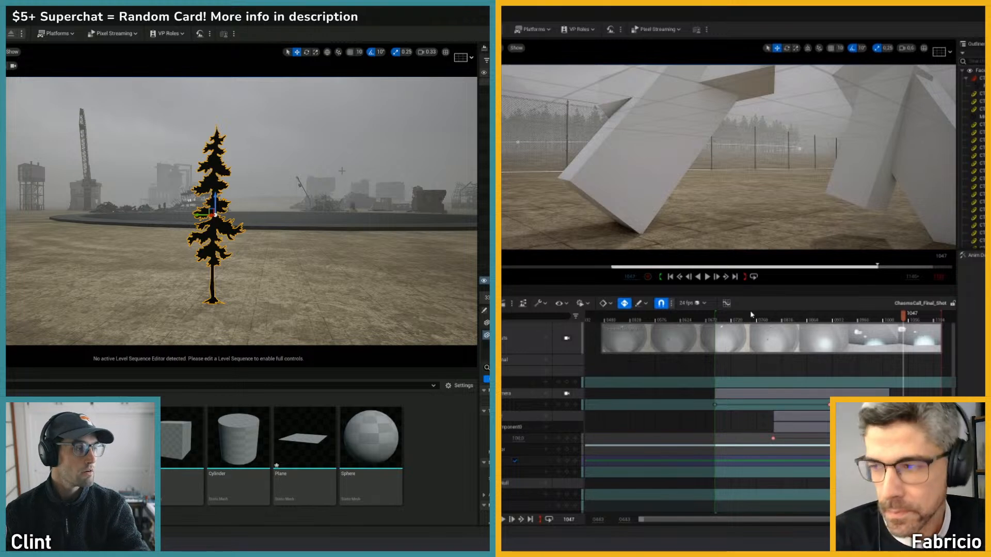
right_click_drag(242, 211, 233, 244)
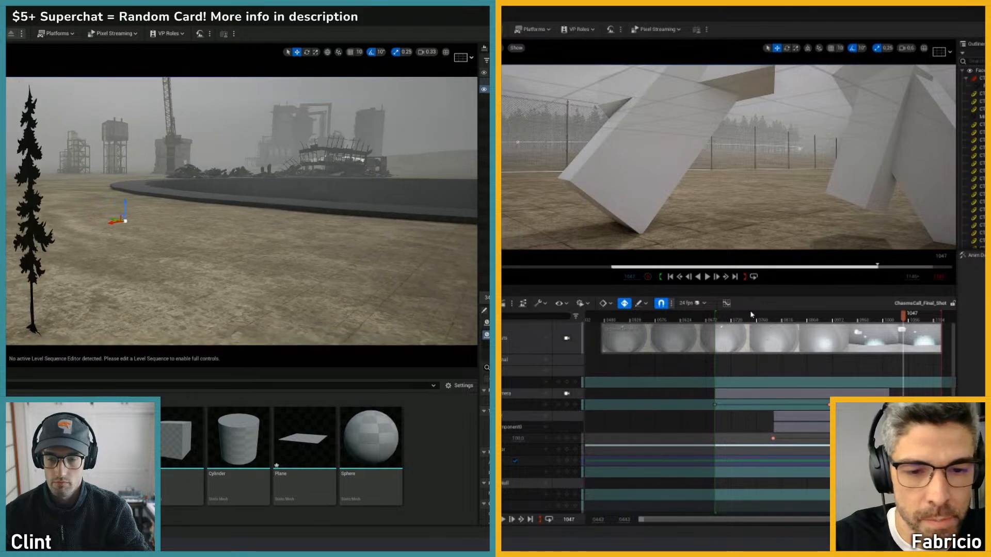
- Try lowering the selected object beside the tree along its vertical axis, and undo the move
right_click_drag(141, 191, 131, 184)
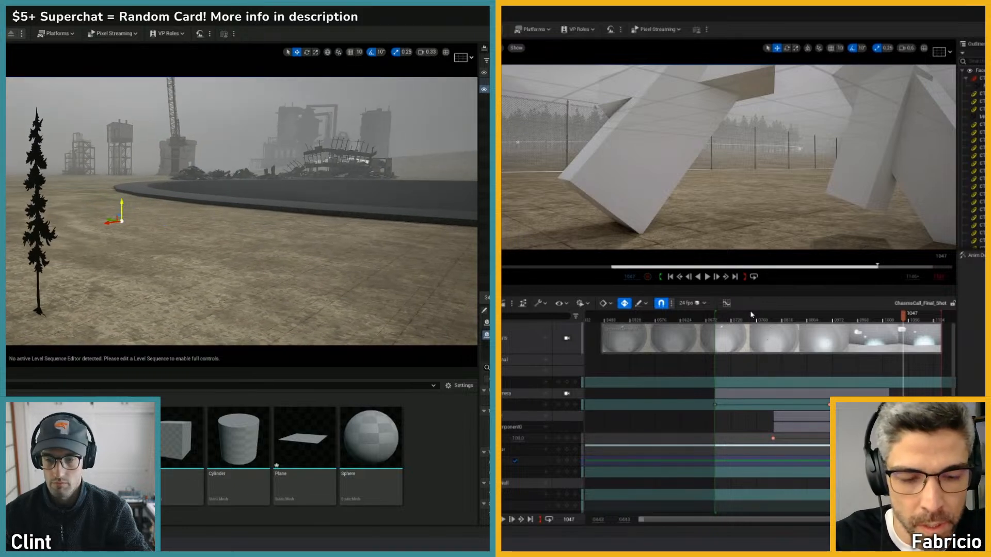
mouse_move(122, 205)
left_mouse_down()
mouse_move(122, 257)
mouse_move(124, 217)
left_mouse_up()
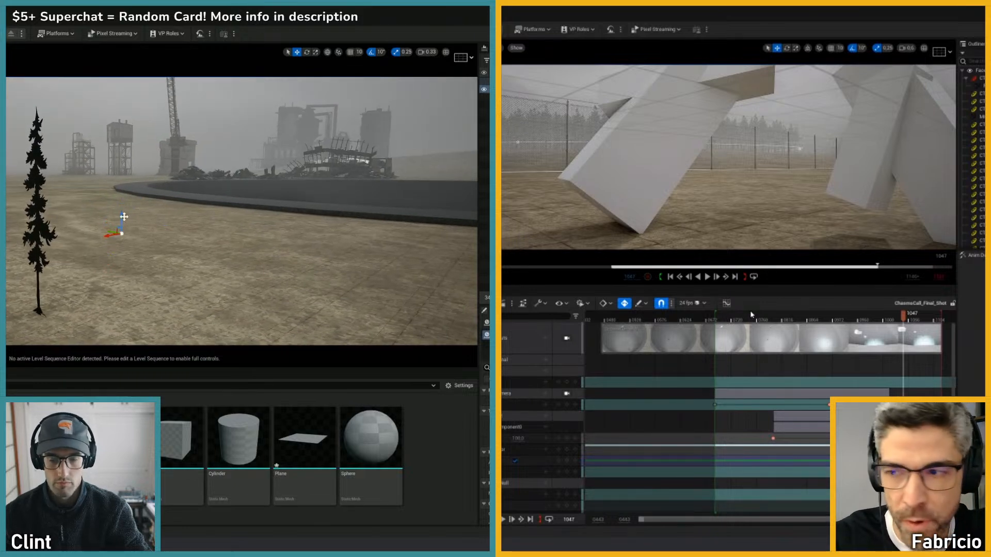
key("ctrl+z")
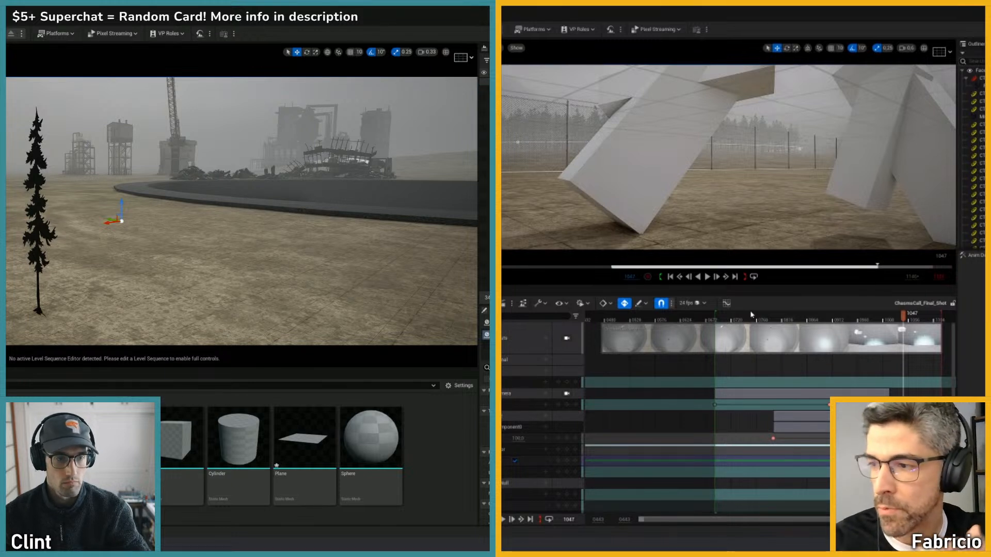
- Locate the tree among the scene objects and hide it from the viewport
left_click(488, 281)
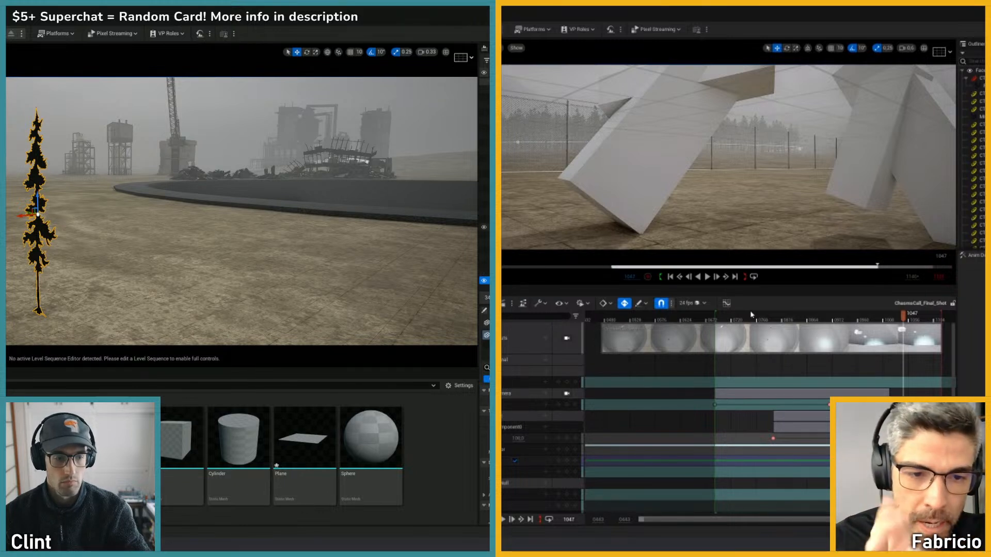
left_click_drag(486, 290, 486, 395)
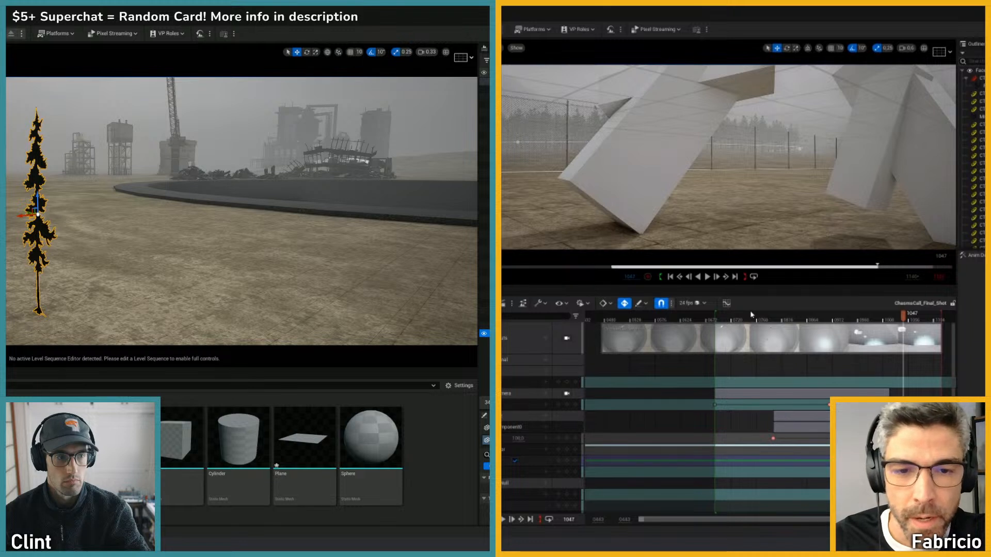
left_click(485, 89)
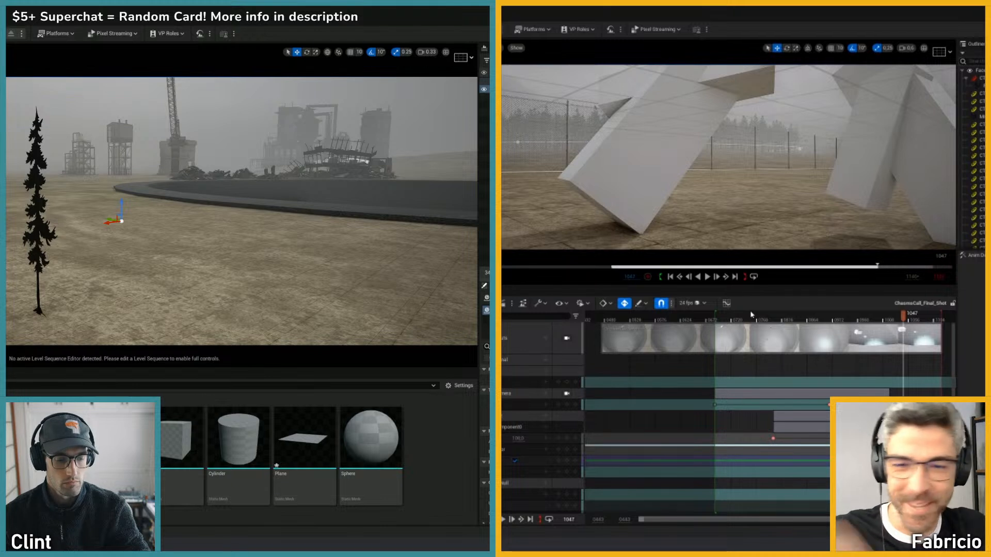
left_click(483, 96)
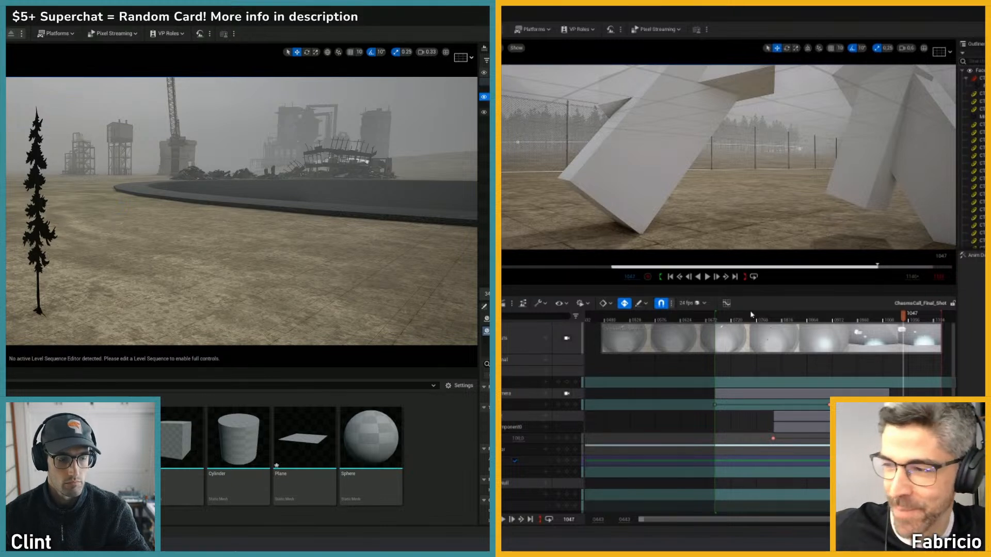
left_click(484, 120)
left_click(484, 89)
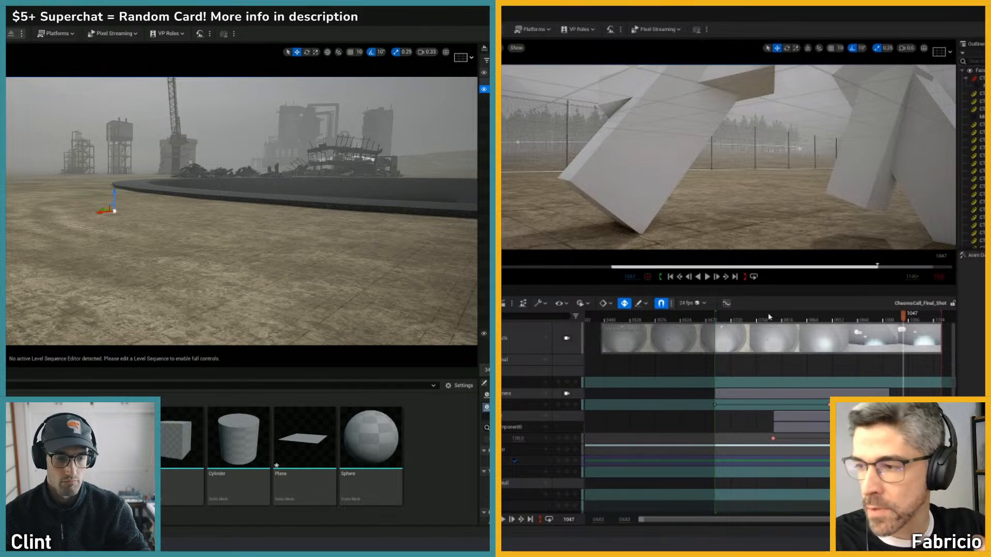
- Play the ChasmsCall_Final_Shot sequence through its camera cuts from the start of the playback range
left_click_drag(484, 333, 464, 94)
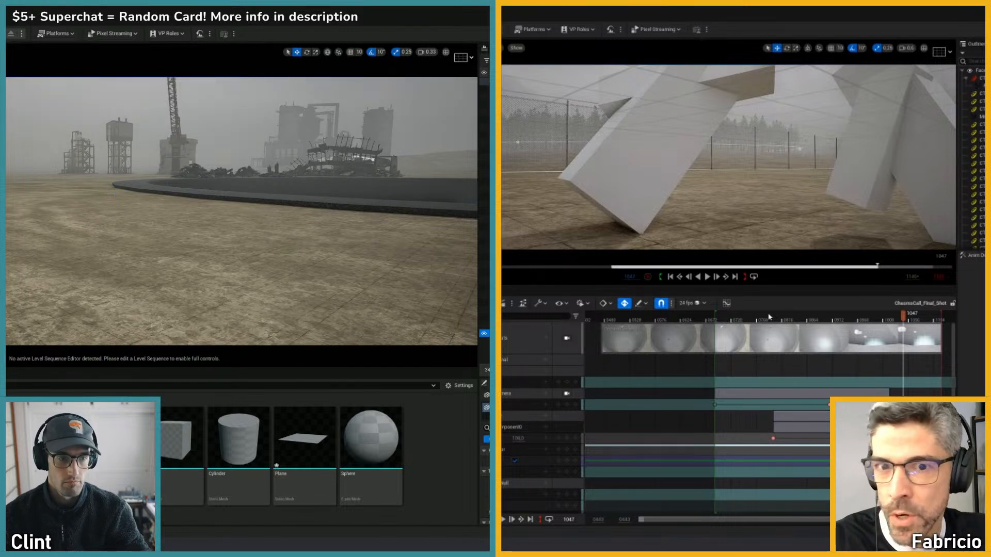
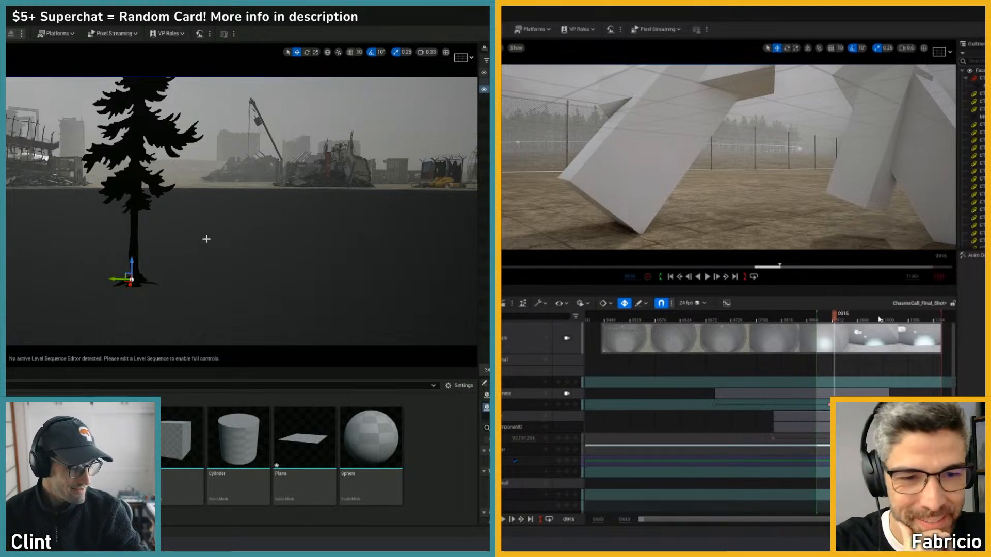
left_click_drag(880, 319, 942, 323)
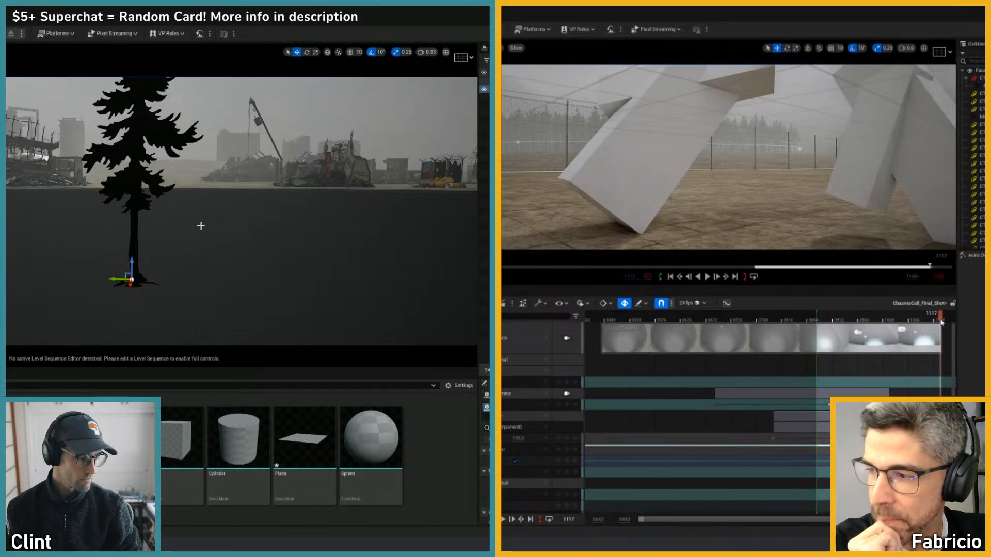
left_click(825, 321)
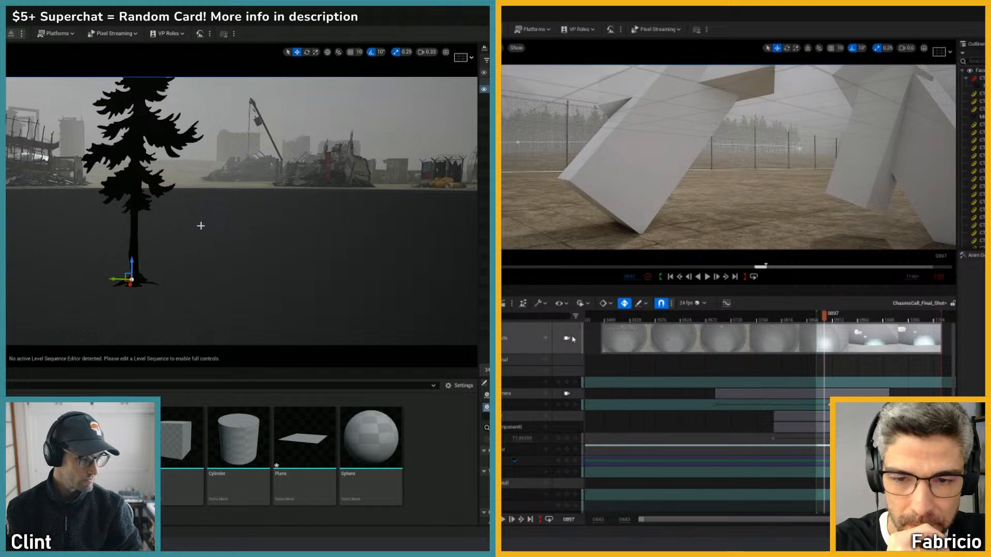
left_click(566, 338)
left_click(819, 321)
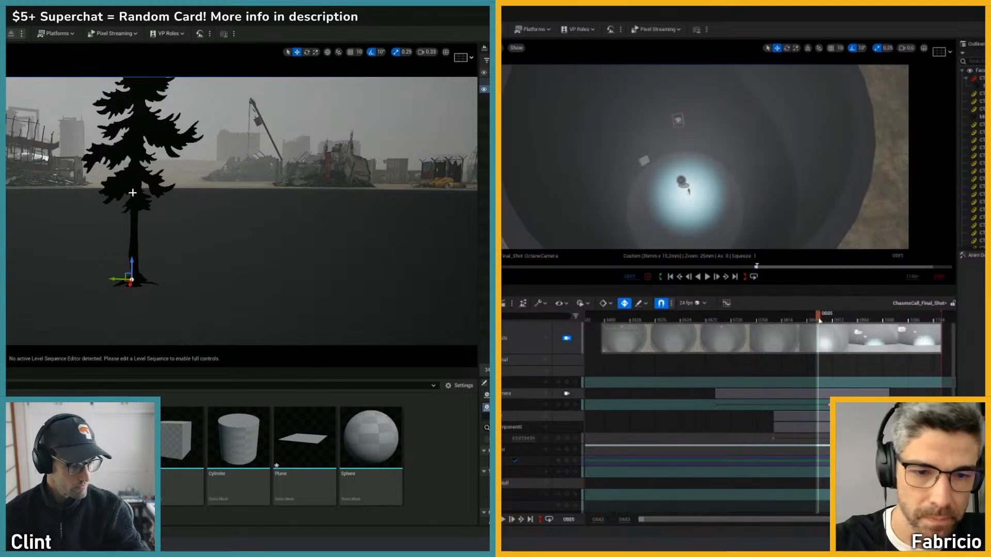
key("space")
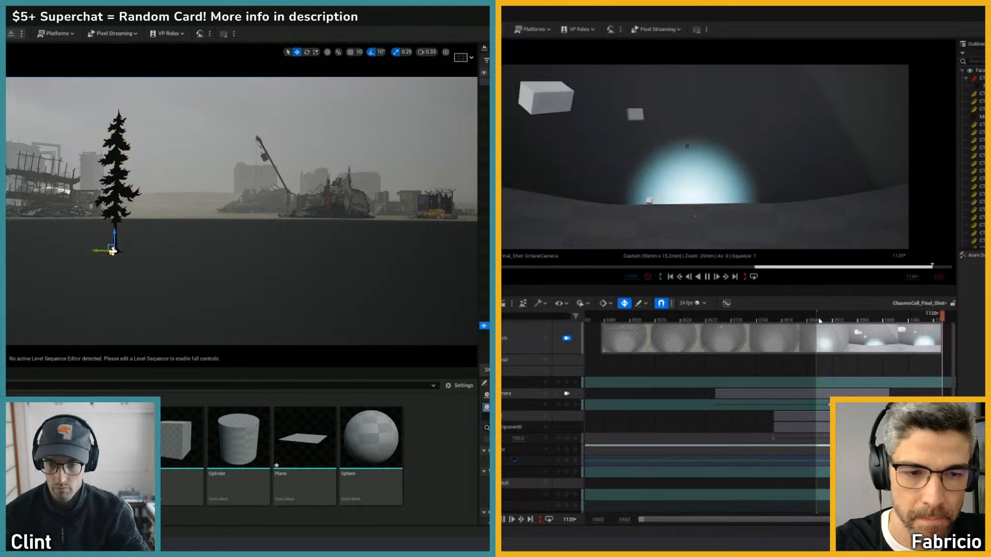
- Scrub the final shot to frame 971 and delete the unneeded component tracks below the camera
left_click_drag(113, 252, 69, 274)
right_click_drag(69, 274, 31, 314)
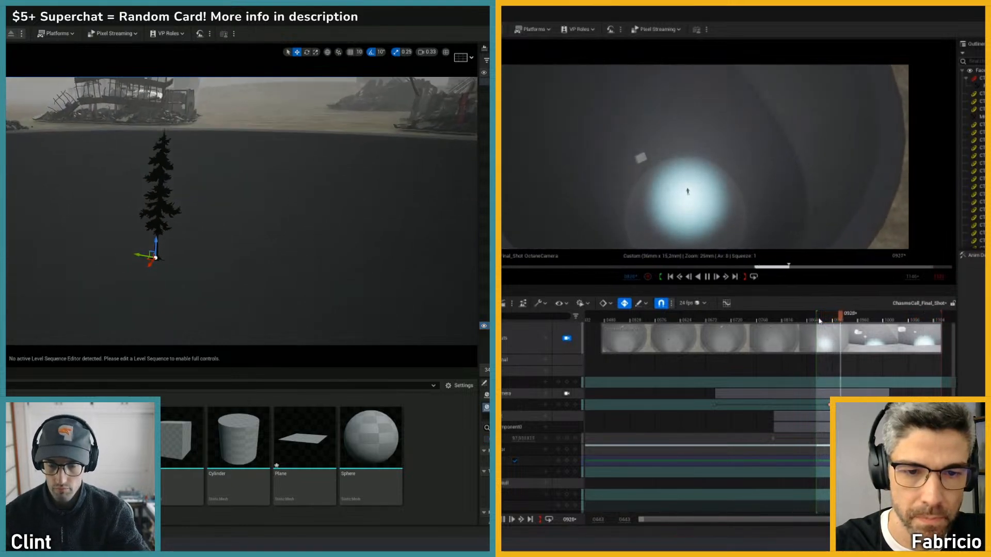
left_click(818, 320)
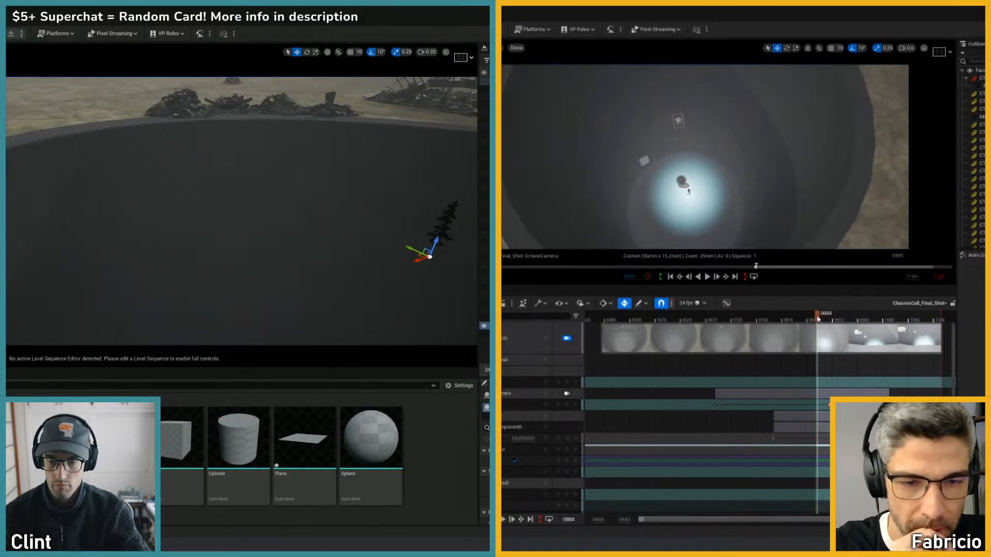
left_click_drag(818, 320, 863, 321)
key("Delete")
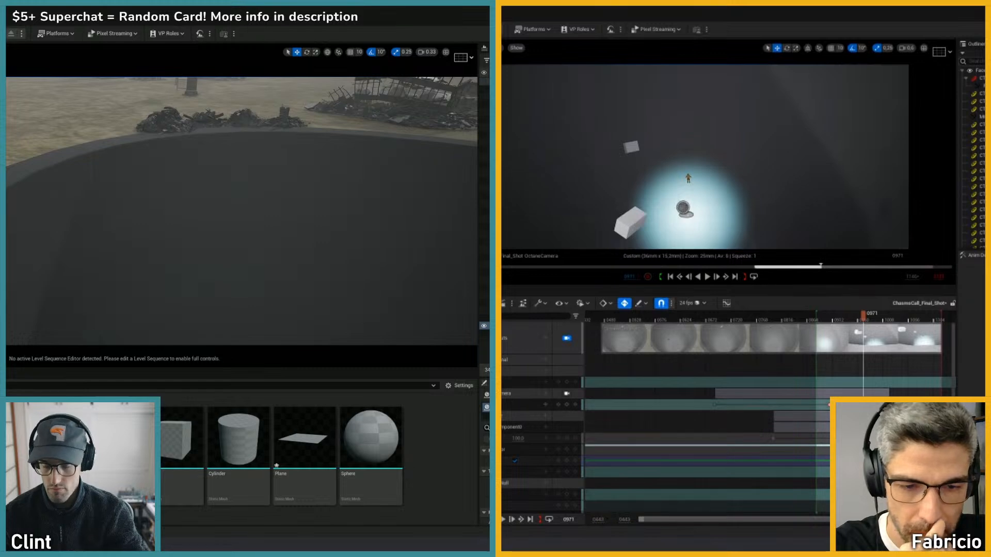
key("Delete")
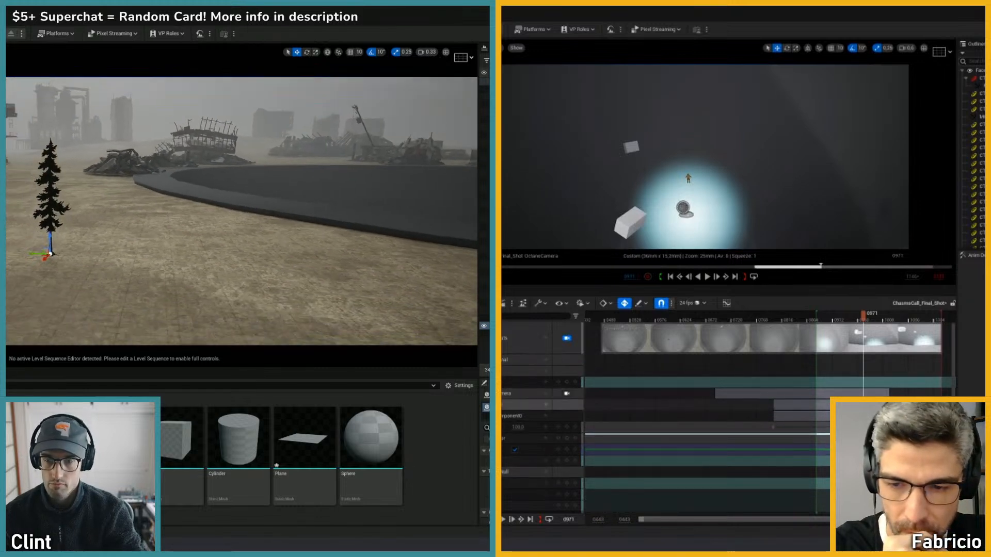
right_click_drag(242, 211, 222, 191)
key("Delete")
- Scale up the tree beside the circular platform and save the final shot sequence
key("e")
key("r")
mouse_move(74, 255)
left_mouse_down()
mouse_move(57, 266)
mouse_move(75, 238)
left_mouse_up()
key("ctrl+s")
right_click_drag(75, 255, 122, 267)
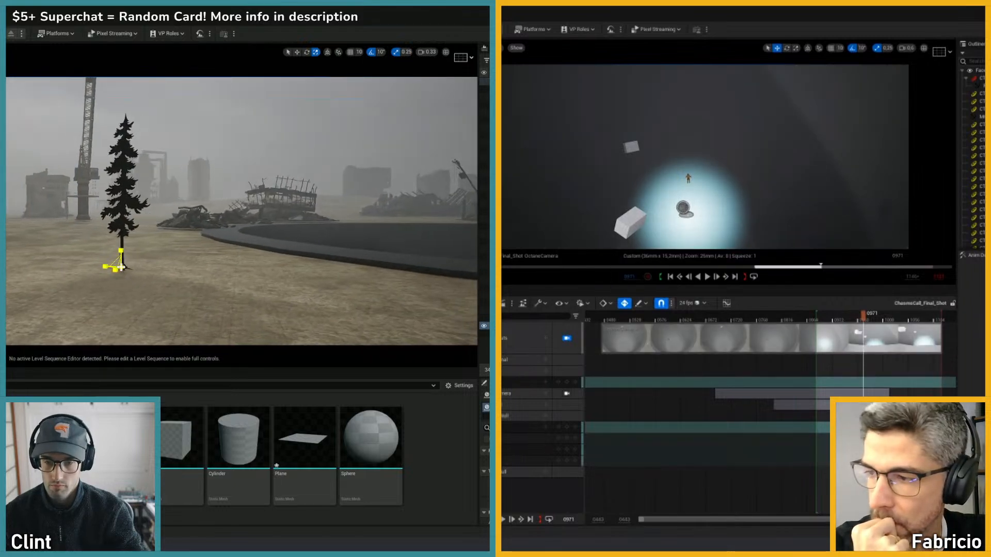
left_click_drag(121, 268, 140, 237)
mouse_move(121, 267)
right_mouse_down()
mouse_move(181, 229)
mouse_move(198, 243)
mouse_move(118, 278)
right_mouse_up()
left_click(487, 333)
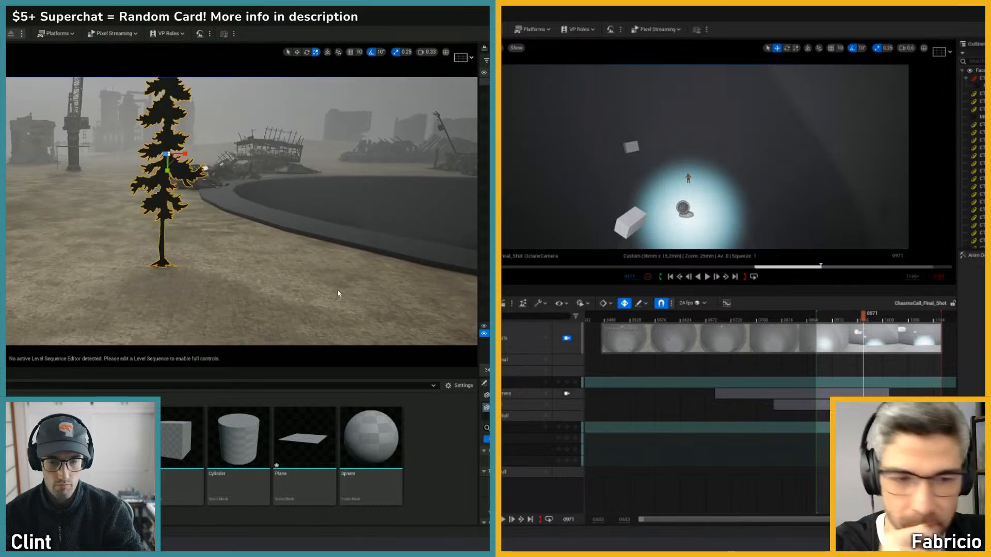
- Duplicate the tree twice along the ground to form a row of three beside the circular platform
right_click_drag(205, 241, 248, 232)
left_click_drag(878, 319, 850, 325)
key("w")
left_click_drag(106, 166, 17, 162, "alt")
mouse_move(850, 325)
left_mouse_down()
mouse_move(893, 323)
mouse_move(850, 324)
left_mouse_up()
left_click_drag(18, 162, 1, 161, "alt")
mouse_move(23, 164)
right_mouse_down()
mouse_move(6, 162)
mouse_move(31, 162)
right_mouse_up()
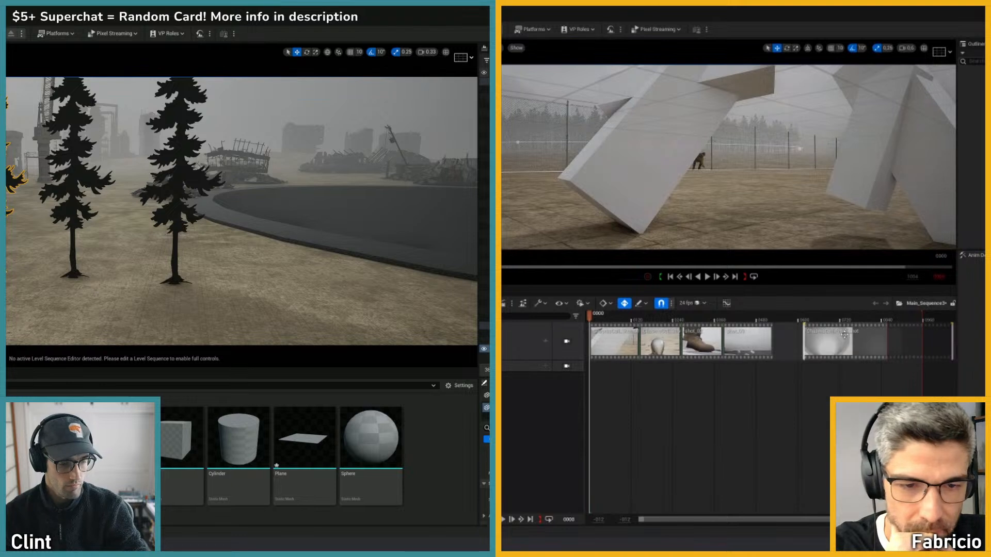
- Replace the trailing clip in Main_Sequence with shot_04 followed by ChasmsCall_Final_Shot
left_click_drag(843, 341, 860, 340)
key("Delete")
left_click(304, 455)
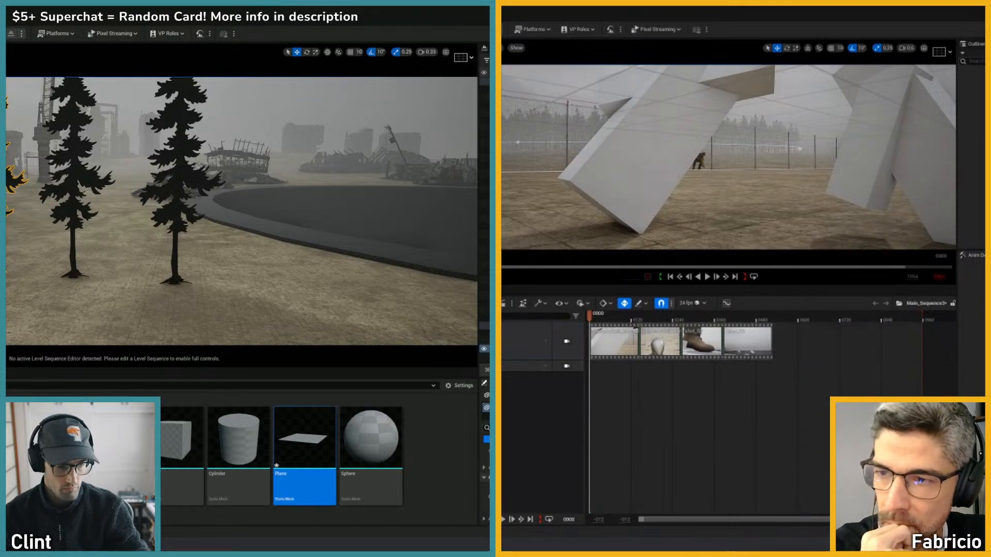
right_click_drag(199, 320, 212, 330)
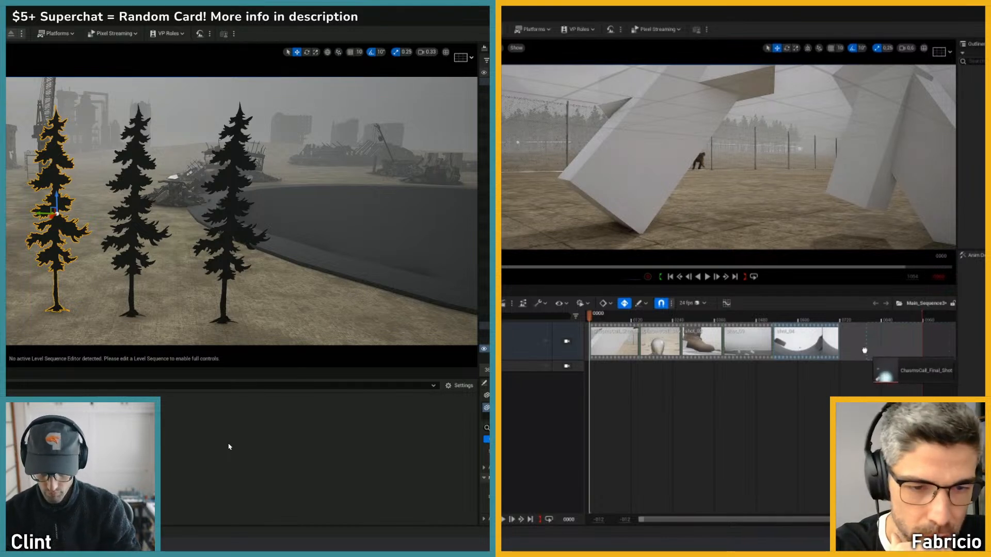
left_click_drag(869, 347, 869, 346)
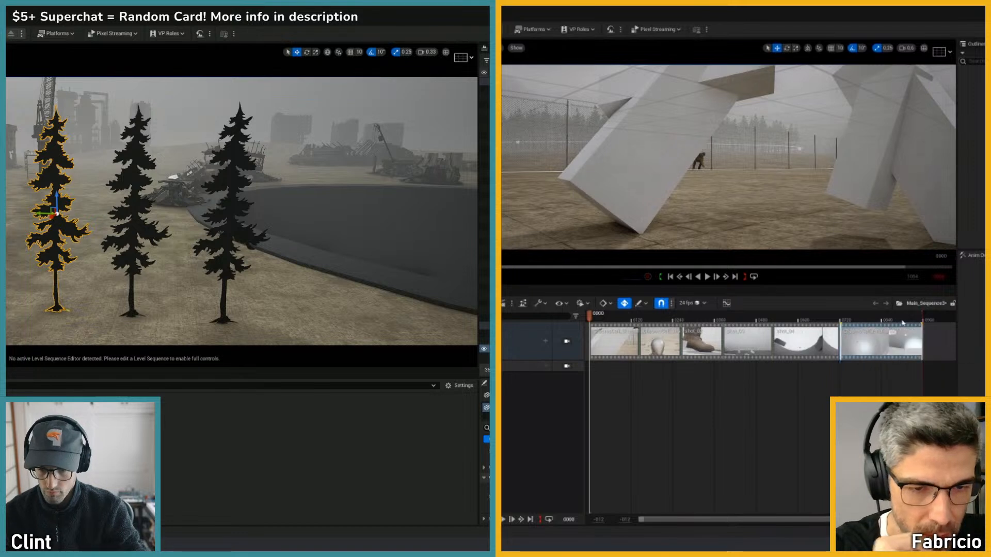
- Delete the extra track below the shots in Main_Sequence and select the copied tree card material instance
left_click(801, 317)
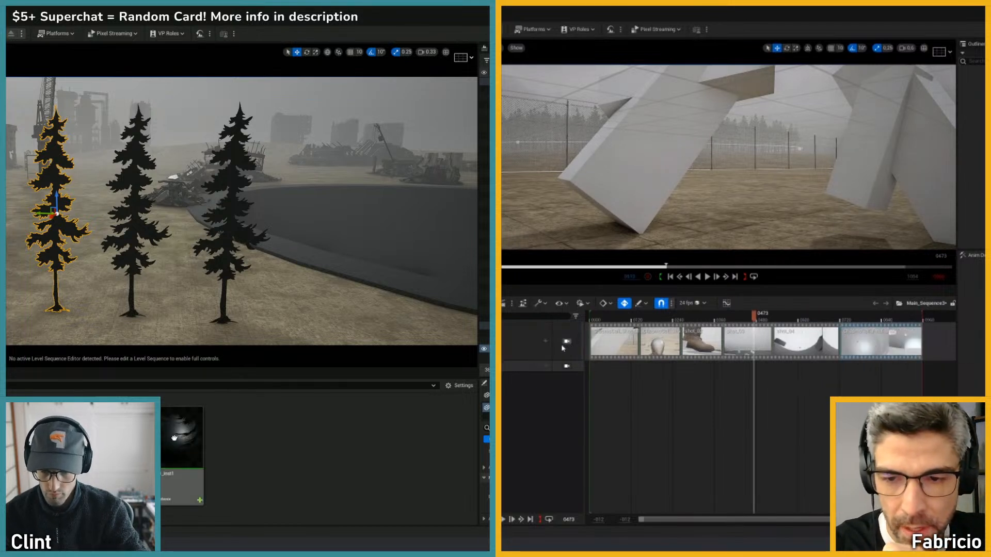
left_click(532, 366)
left_click(178, 440)
key("Delete")
- Rename the copied material instance treecard2_inst and play Main_Sequence from its beginning
key("F2")
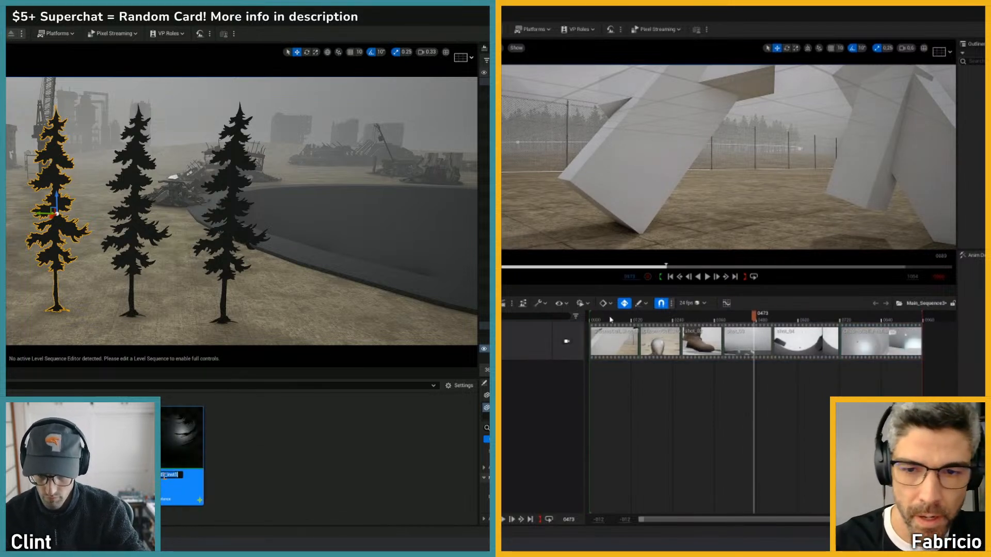
left_click(592, 318)
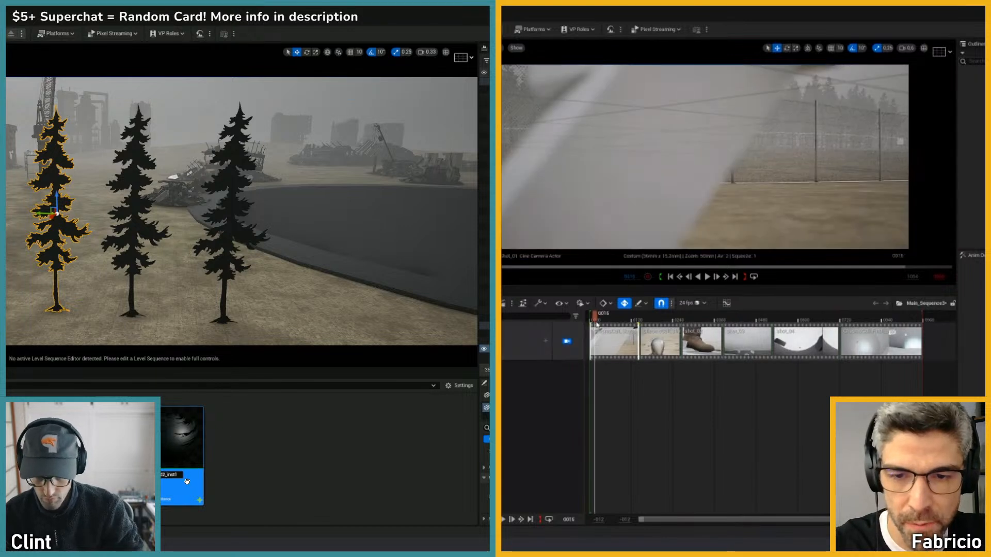
key("space")
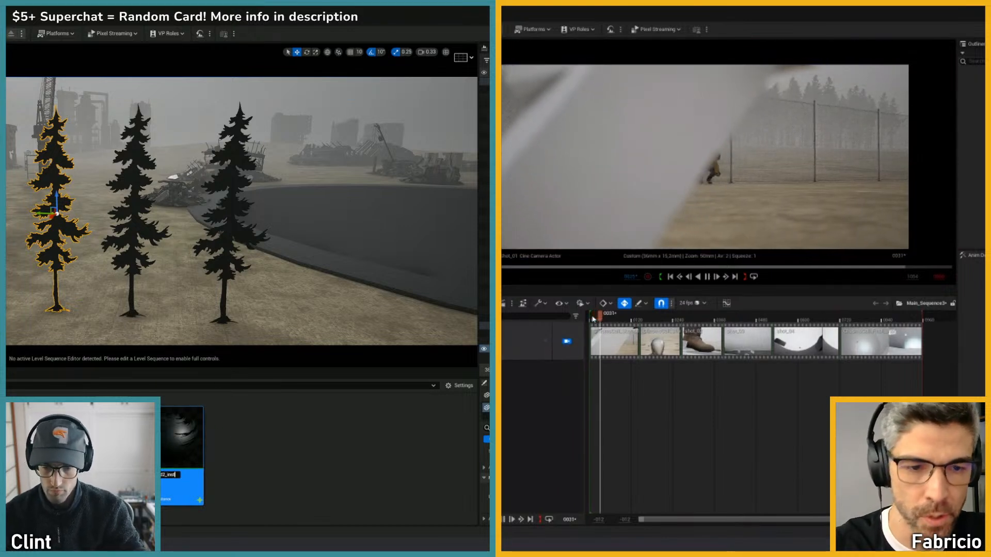
key("Return")
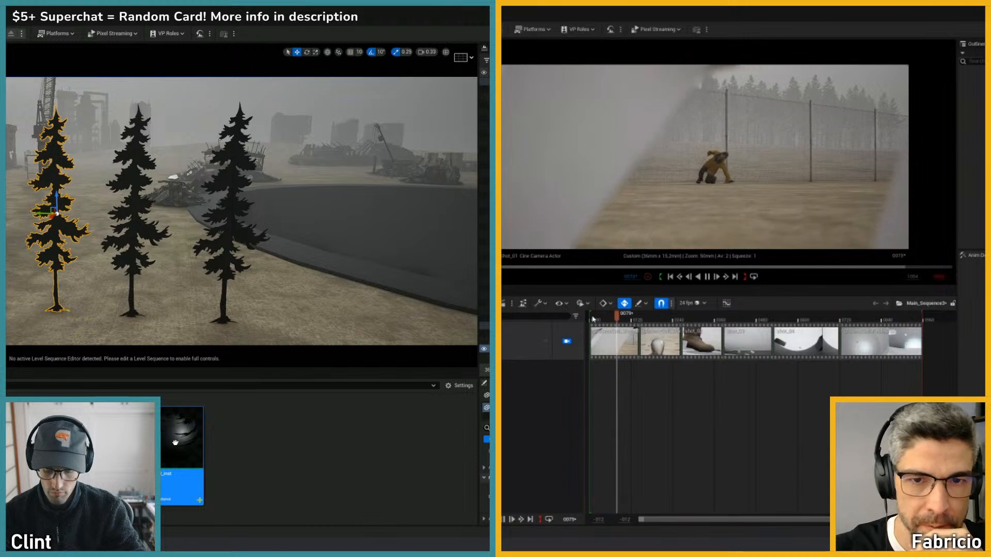
- Duplicate the treecard2_inst material instance and rename the copy treecard3_inst
key("ctrl+v")
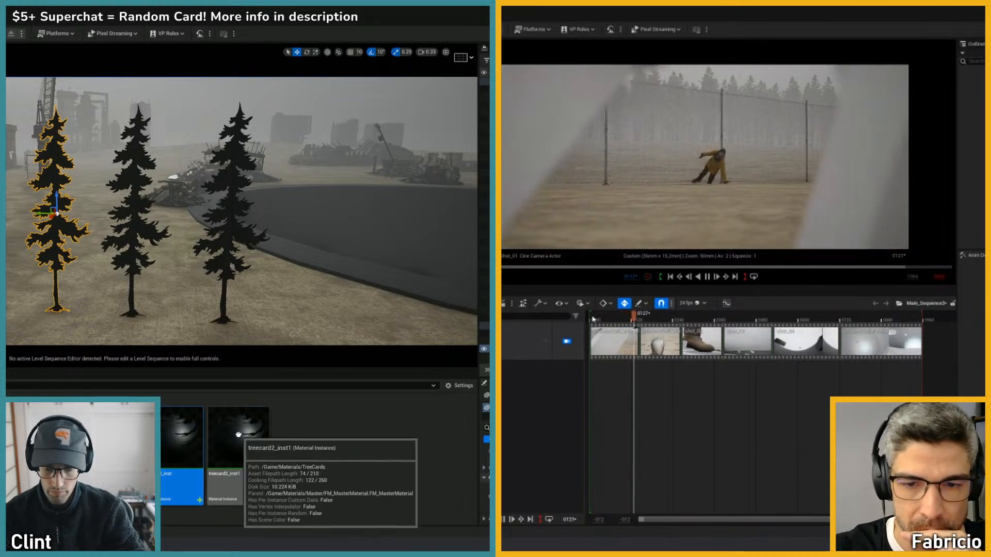
left_click(237, 434)
key("F2")
left_click(230, 475)
key("BackSpace")
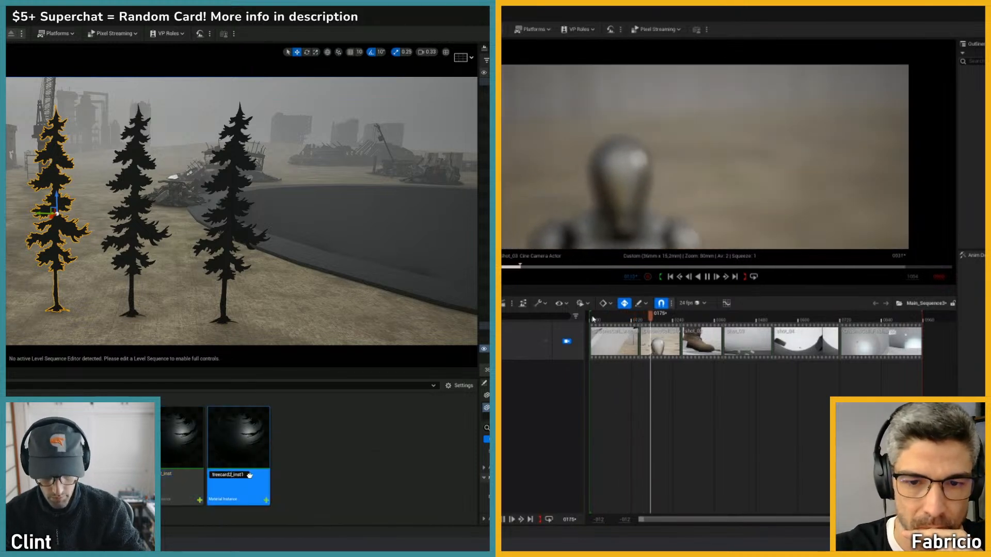
type("3")
left_click(247, 475)
key("BackSpace")
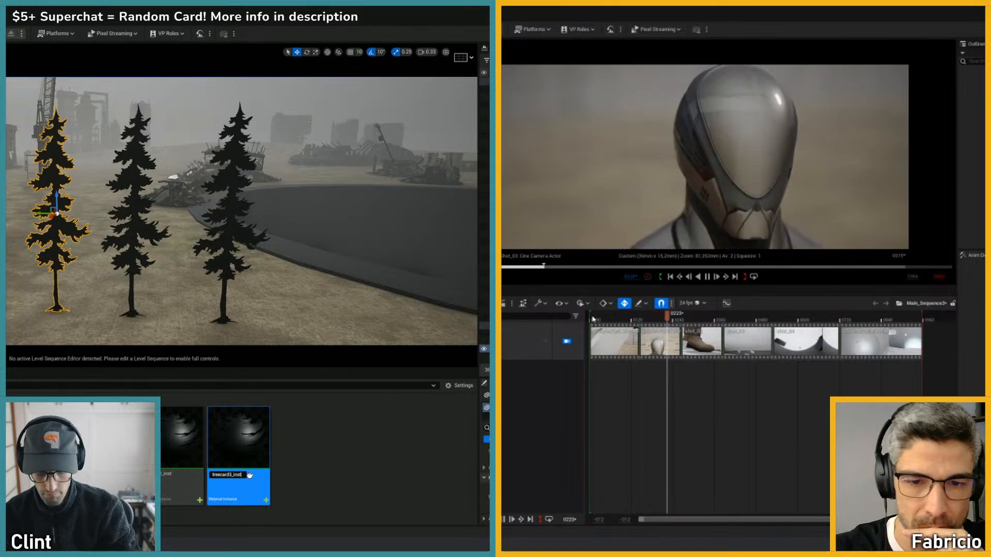
key("Return")
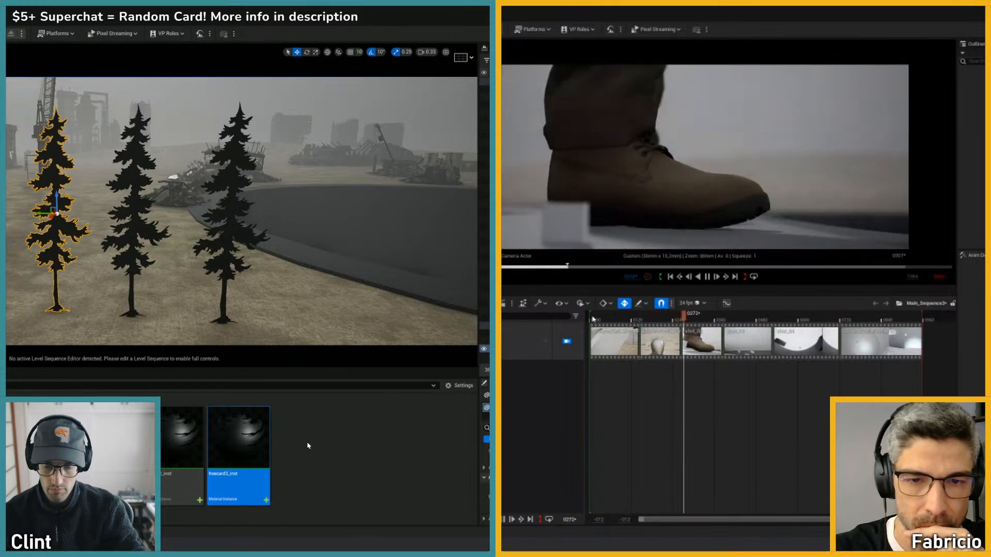
- Save all changes and assign a different tree texture to the Base Color of treecard2_inst
left_click(306, 453)
right_click_drag(162, 259, 162, 250)
key("ctrl+shift+s")
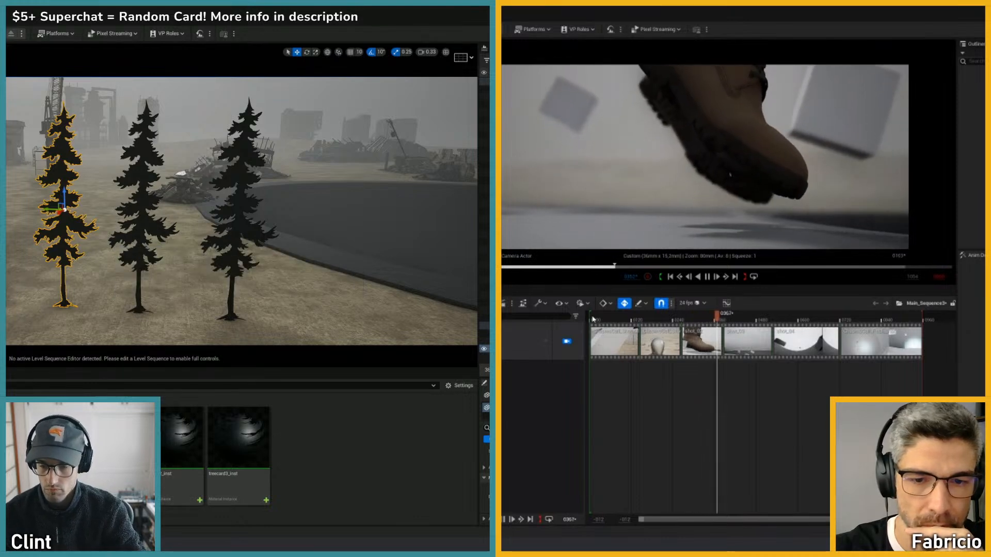
double_click(182, 485)
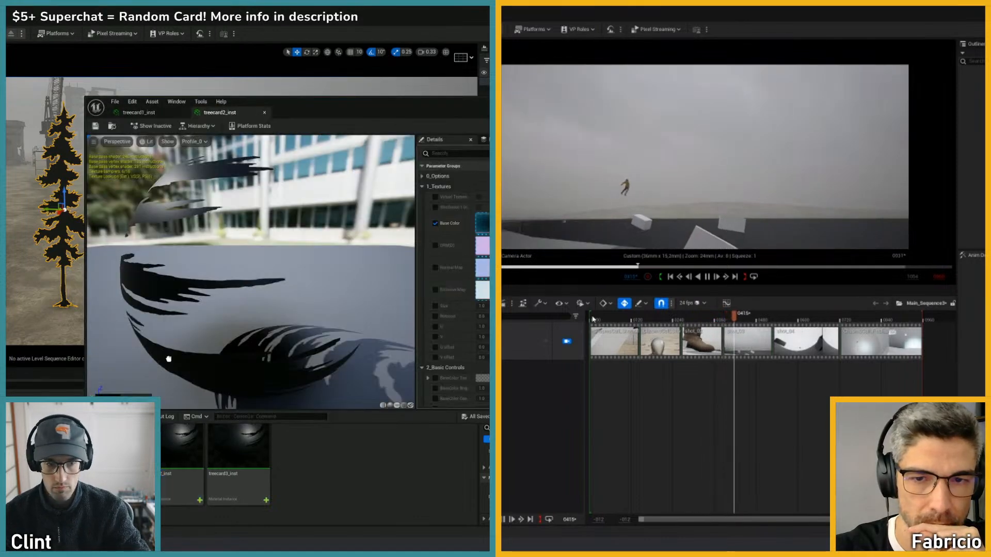
left_click_drag(487, 225, 483, 224)
- Assign a different tree texture to the Base Color of treecard3_inst and return to the level
left_click(230, 443)
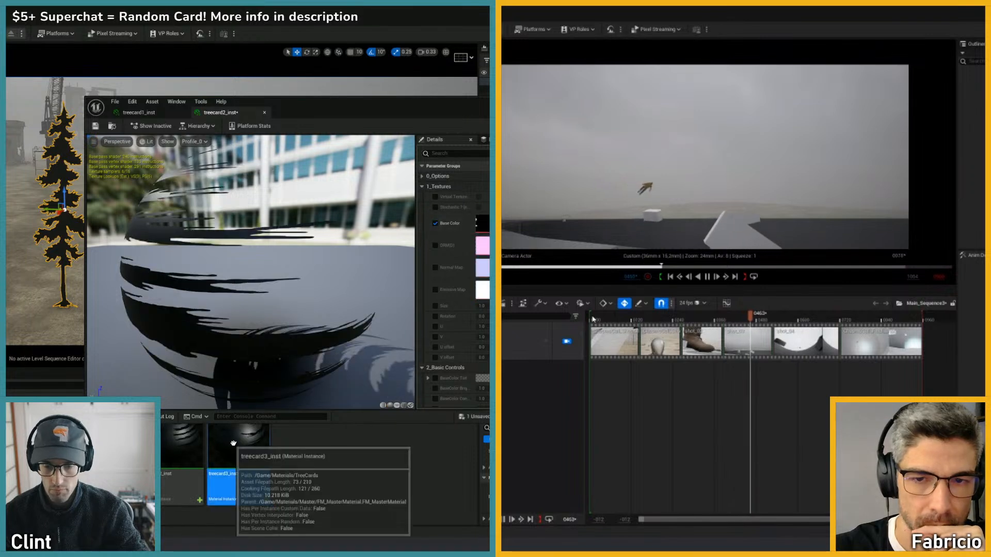
double_click(219, 444)
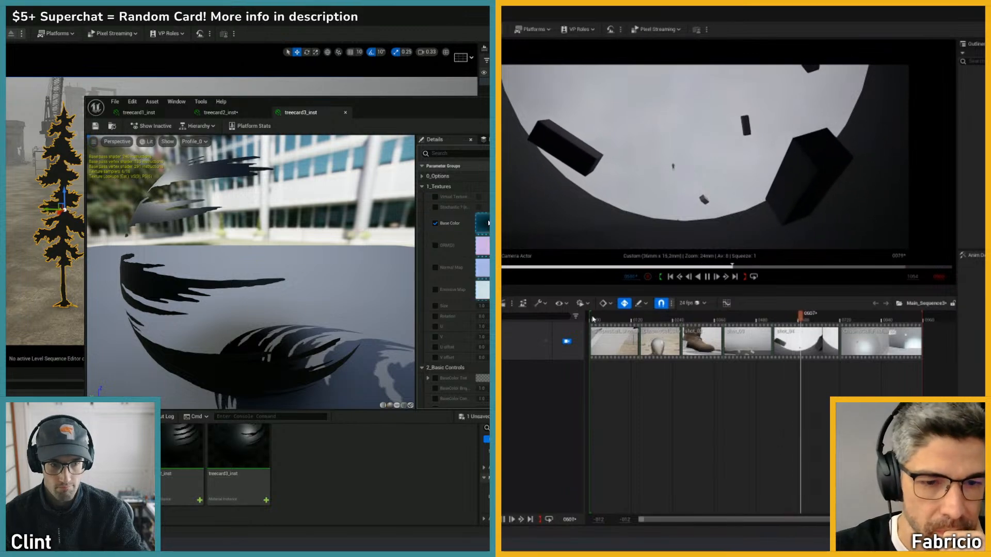
key("alt+Tab")
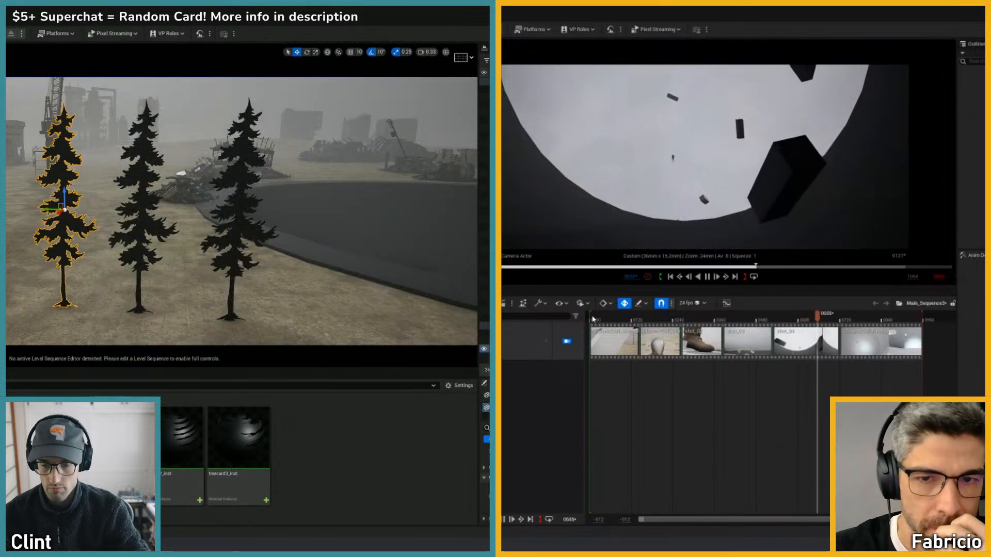
- Select individual trees in the row and open the ChasmsCall_Final_Shot sequence from Main_Sequence
left_click(233, 266)
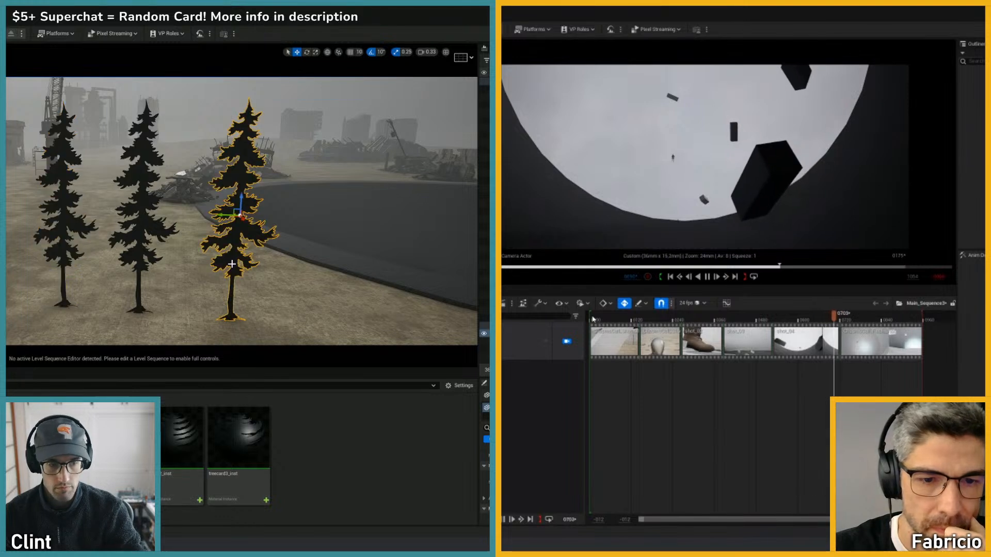
left_click(138, 256)
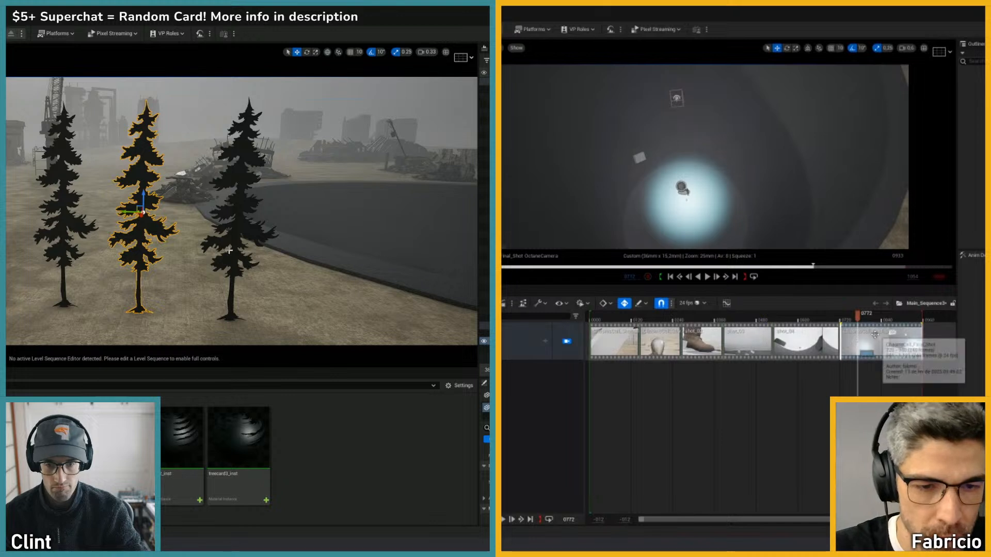
double_click(847, 343)
left_click(211, 243)
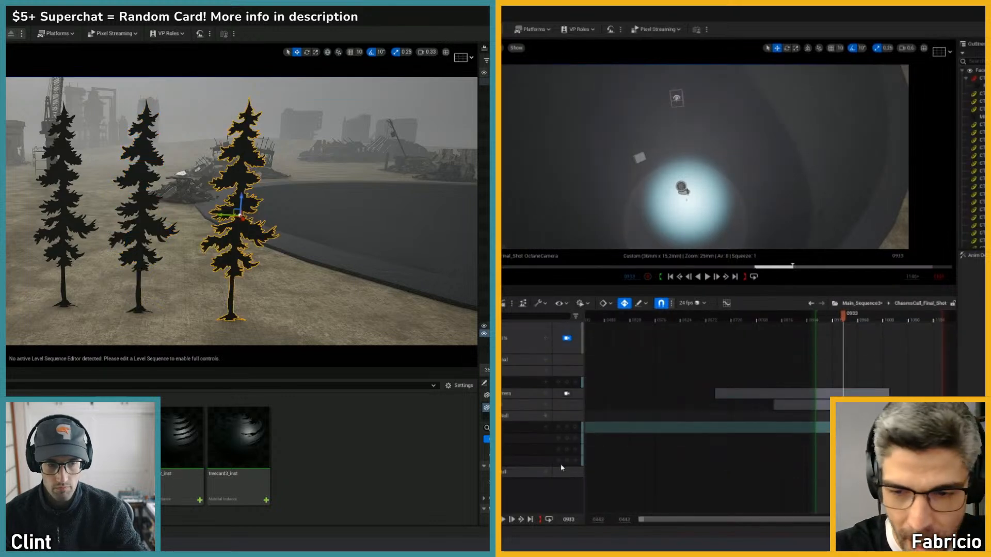
- Delete the two tree copies farther from the platform, keeping the tree closest to it, and expand the camera tracks in the shot sequence
left_click(484, 326)
left_click(503, 416)
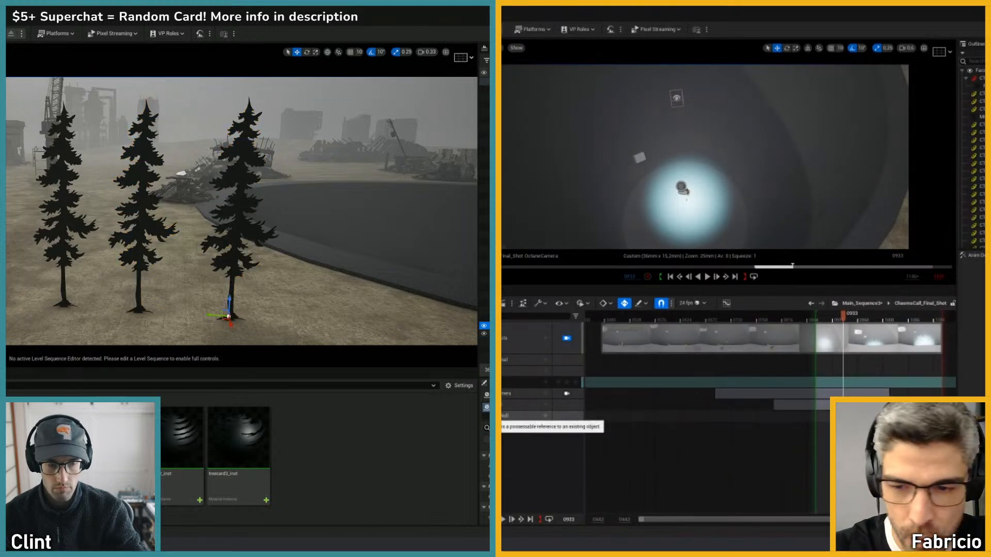
left_click(485, 334)
left_click(503, 416)
left_click(484, 341)
left_click(503, 393)
left_click(484, 349, "shift")
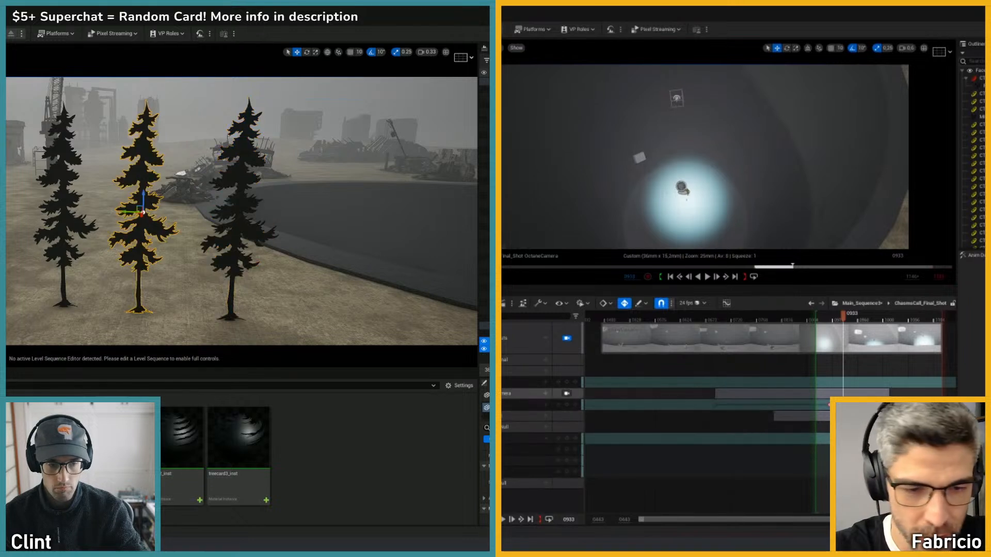
key("Delete")
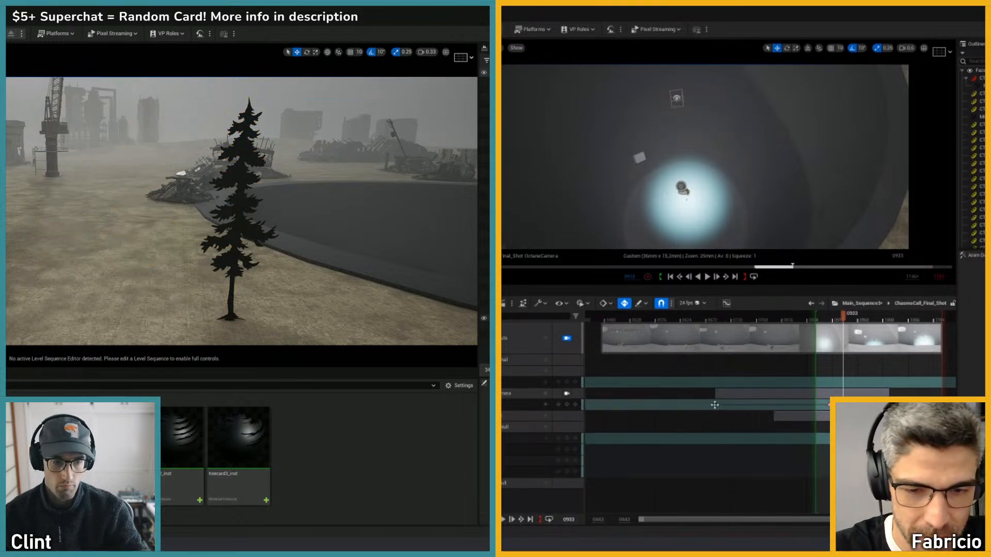
- Move the camera's first transform keyframes to frame 0800 in ChasmsCall_Final_Shot, scrub through the timing and select the remaining tree
left_click(484, 326)
left_click_drag(715, 405, 774, 404)
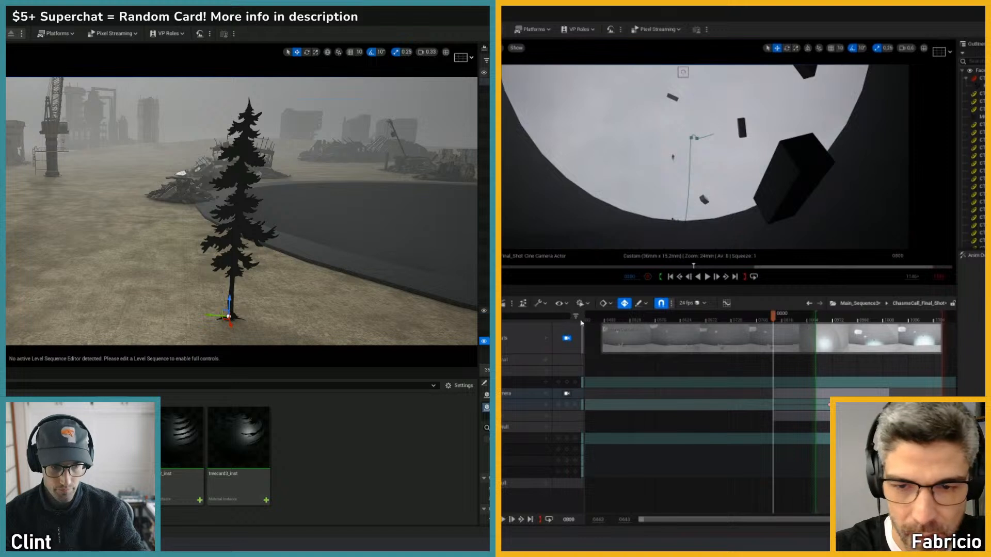
left_click(821, 320)
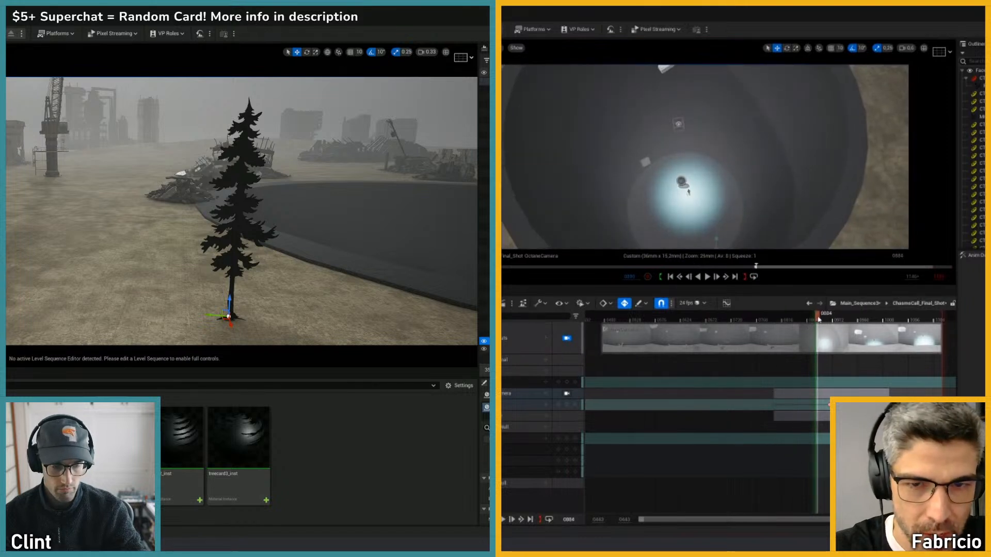
key("ctrl+z")
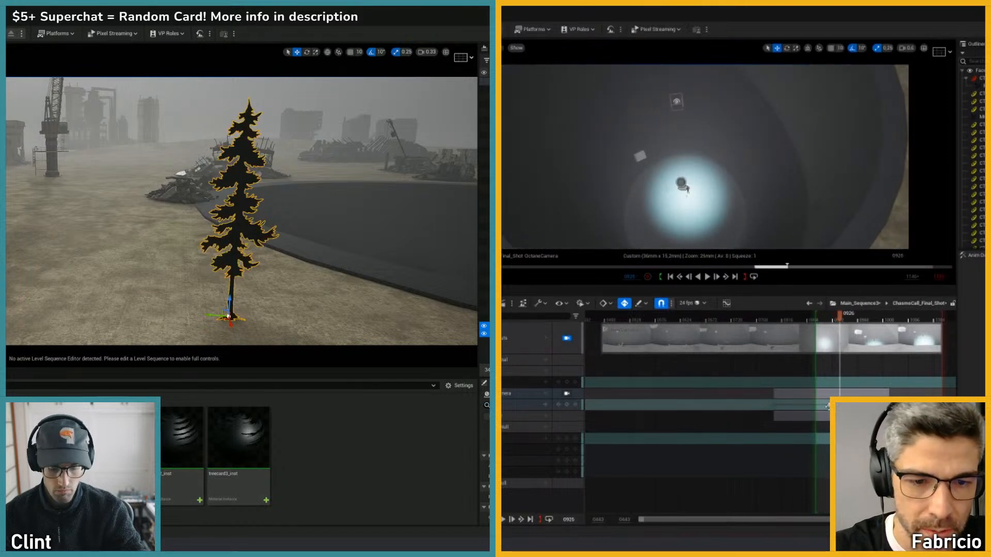
key("space")
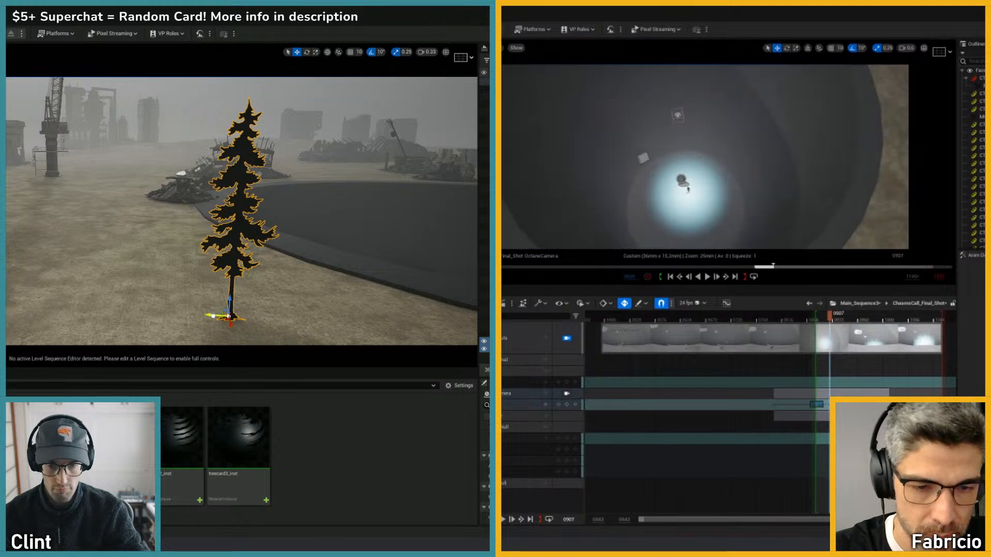
- Duplicate the remaining tree twice away from the platform to form a row of three, and replay the shot
left_click_drag(219, 315, 121, 308, "alt")
key("space")
key("ctrl+z")
left_click_drag(823, 320, 816, 320)
key("space")
left_click_drag(219, 315, 38, 301, "alt")
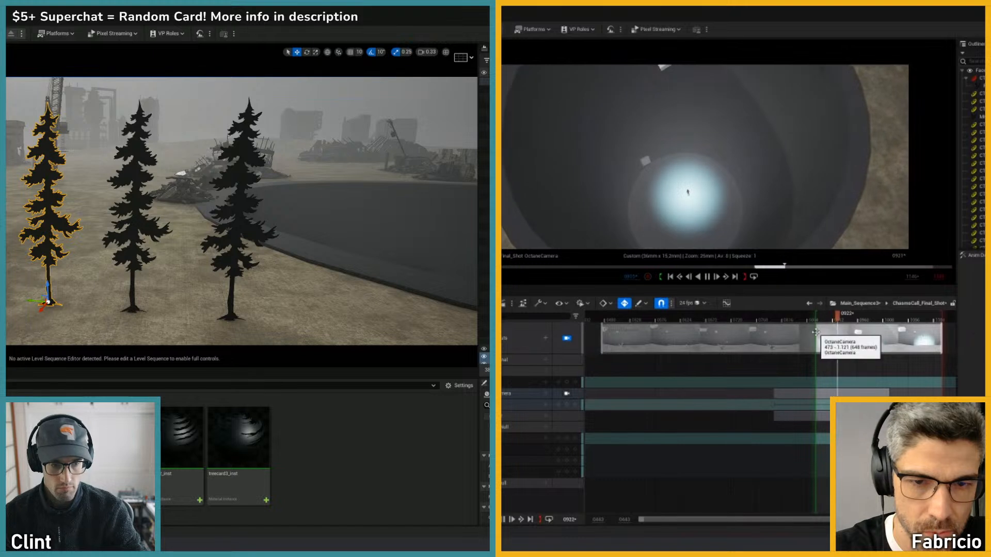
key("ctrl+z")
- Apply treecard2_inst to the middle tree and treecard3_inst to the tree farthest from the platform, and open the curve editor for the shot
left_click_drag(201, 413, 135, 259)
key("space")
left_click(49, 232)
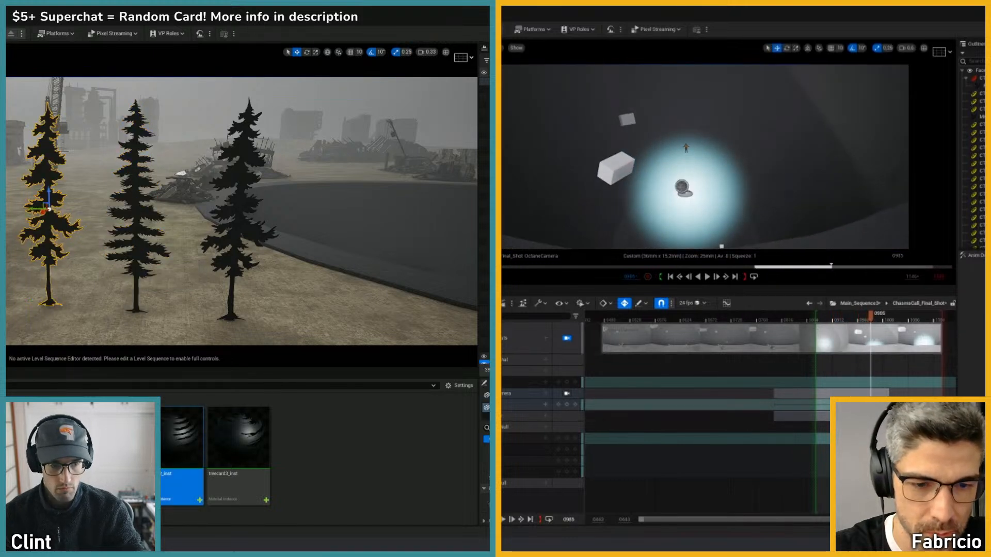
left_click_drag(870, 319, 838, 319)
left_click(216, 430)
left_click(727, 307)
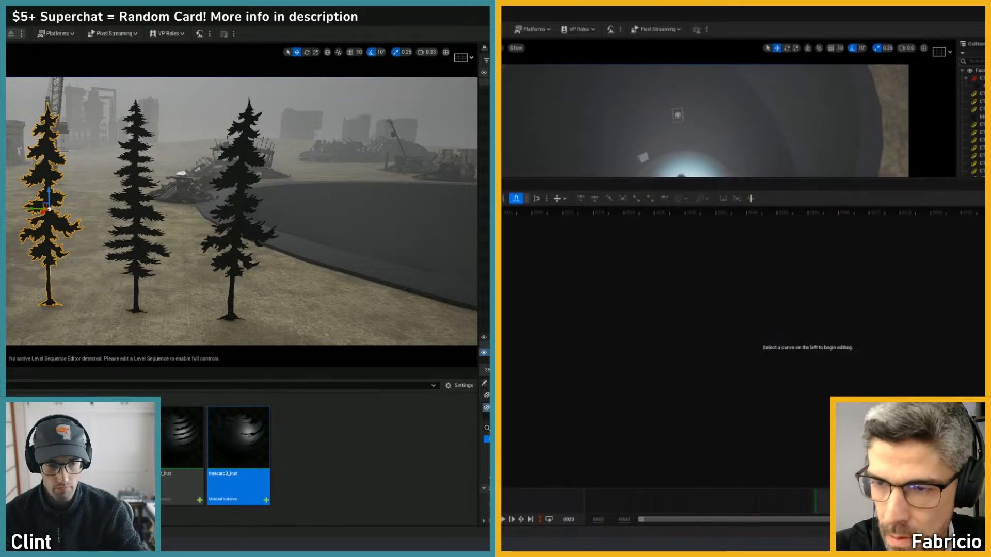
left_click_drag(239, 444, 45, 248)
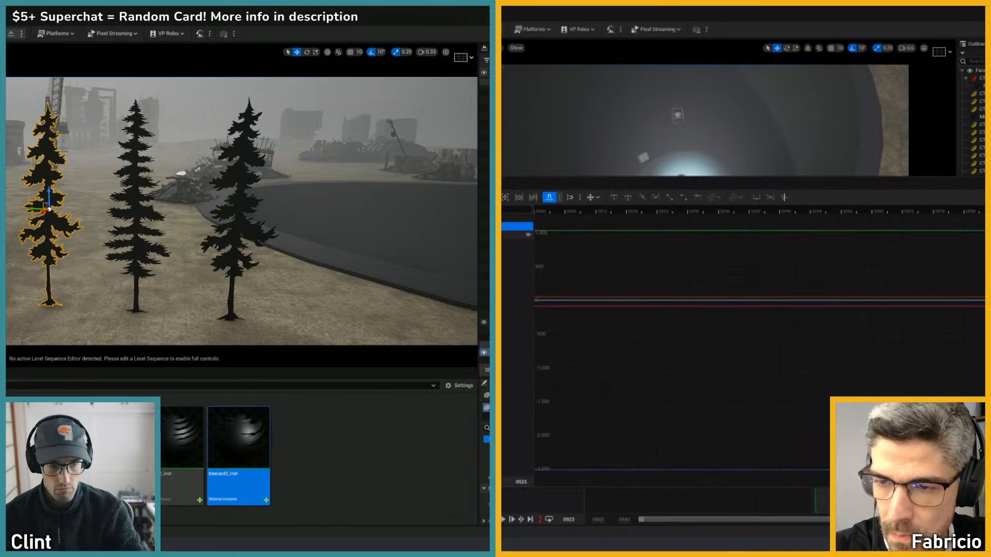
- Try to apply treecard2_inst to the tree closest to the platform, and reselect the middle tree
left_click(487, 322)
left_click_drag(181, 439, 235, 263)
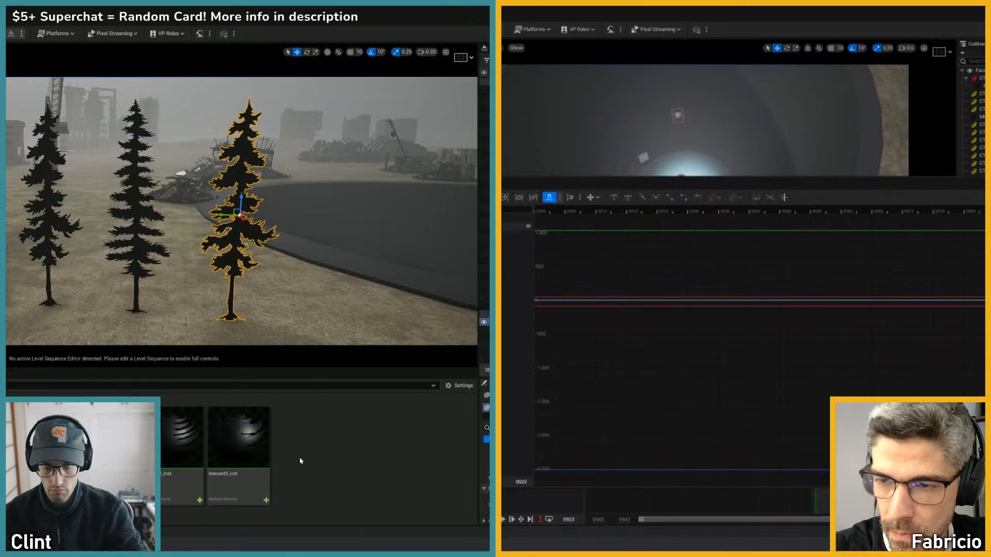
left_click(488, 337)
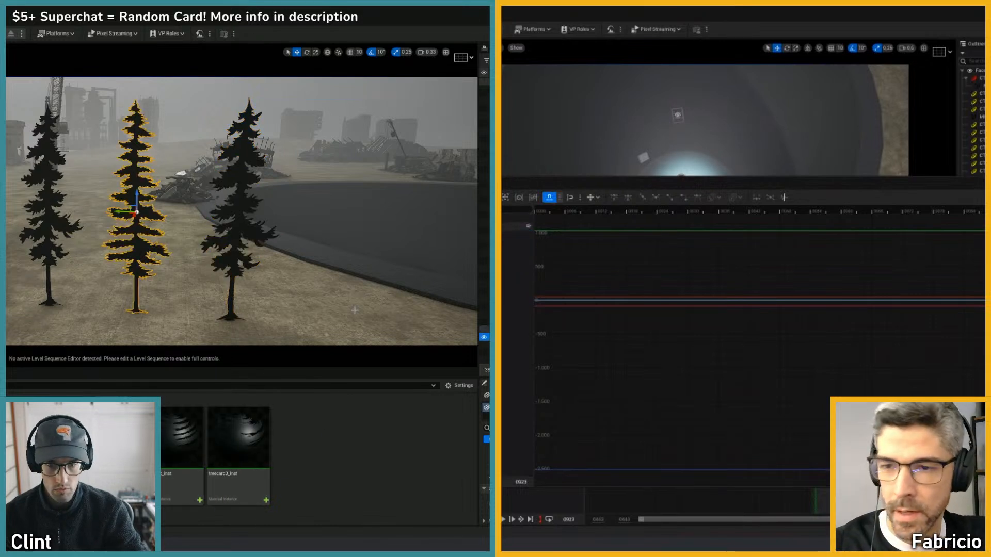
mouse_move(241, 211)
right_mouse_down()
mouse_move(261, 196)
mouse_move(269, 204)
mouse_move(232, 207)
mouse_move(240, 214)
right_mouse_up()
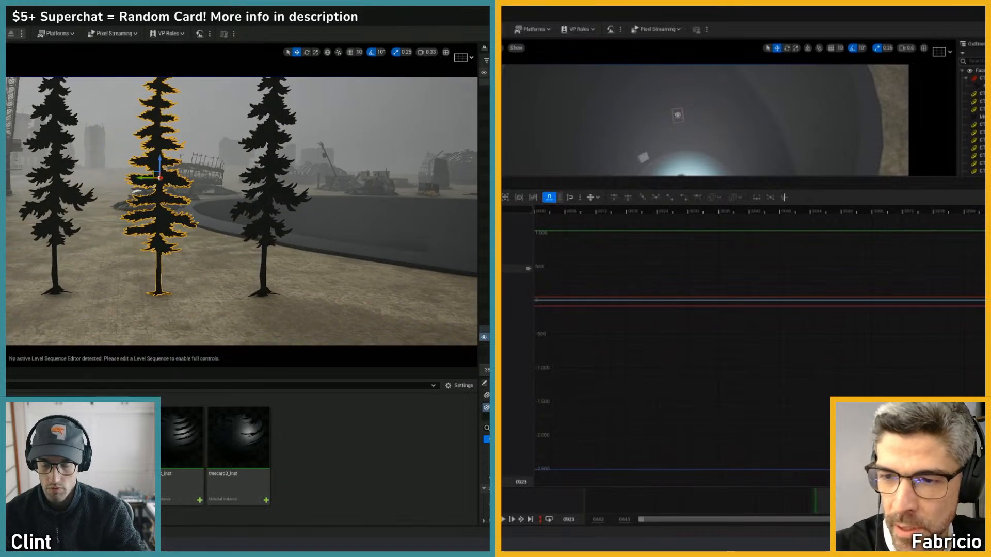
- Compare the treecard1_inst, treecard2_inst and treecard3_inst material instances, and examine the camera's animation curves
double_click(105, 435)
left_click(516, 278)
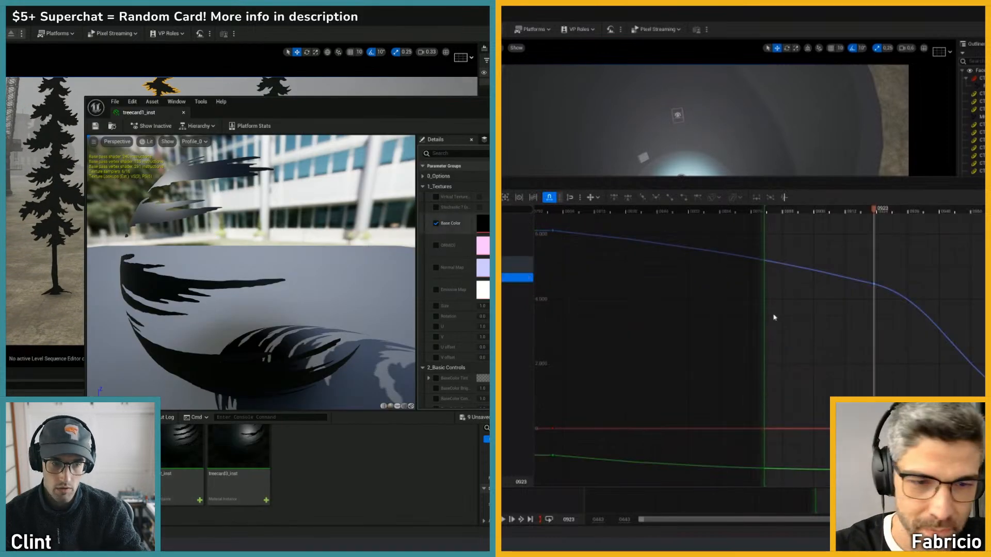
right_click_drag(830, 310, 775, 298)
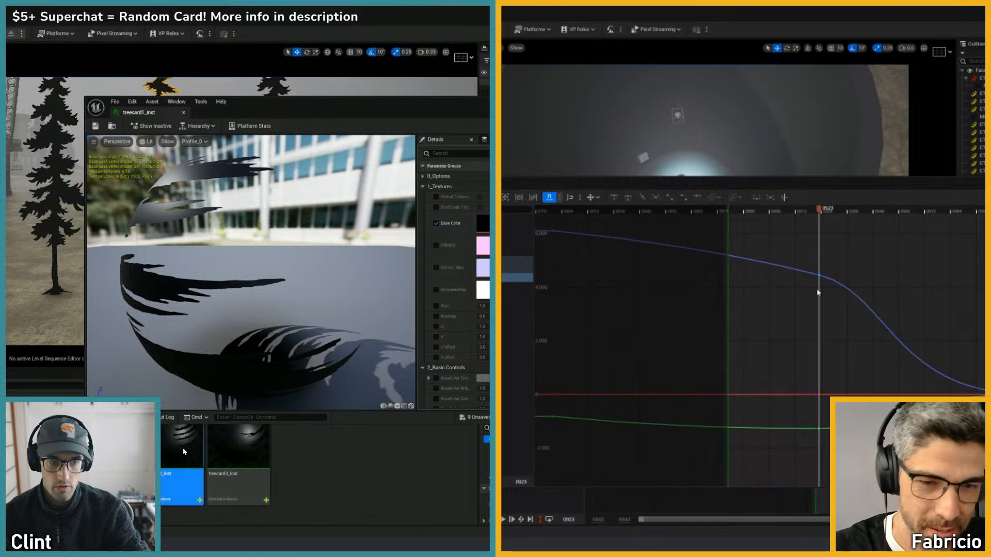
double_click(176, 452)
left_click(229, 451)
scroll(842, 266, "down", 2)
double_click(228, 450)
scroll(775, 314, "down", 2)
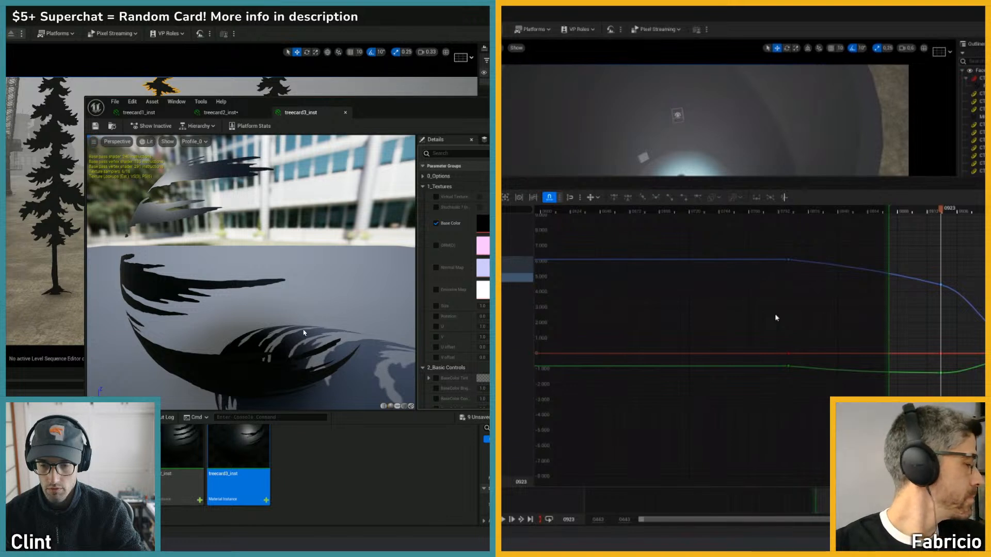
- Assign a different tree texture to the Base Color of treecard1_inst and replay the camera move from near the shot's start
double_click(111, 452)
right_click_drag(808, 298, 690, 301)
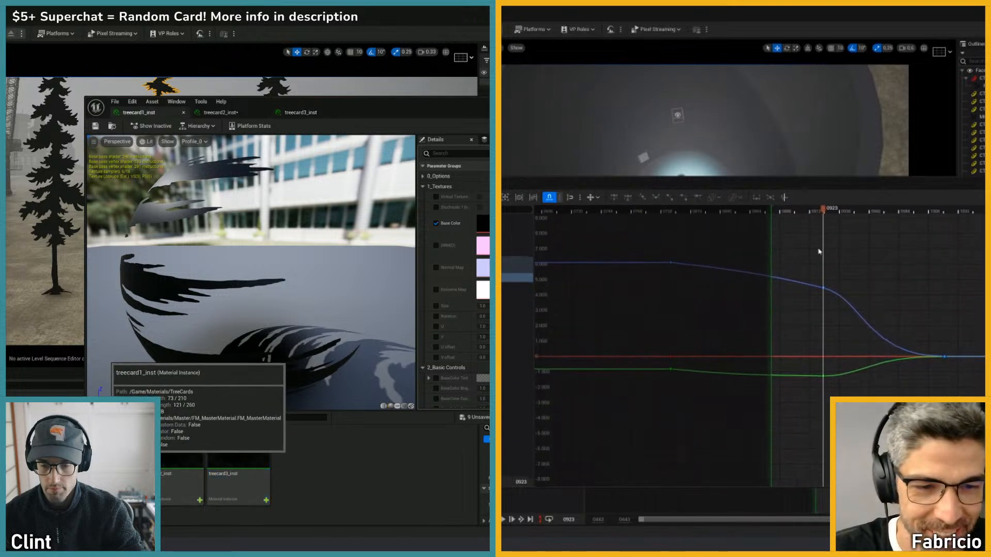
left_click_drag(823, 210, 779, 212)
key("space")
left_click_drag(111, 448, 485, 227)
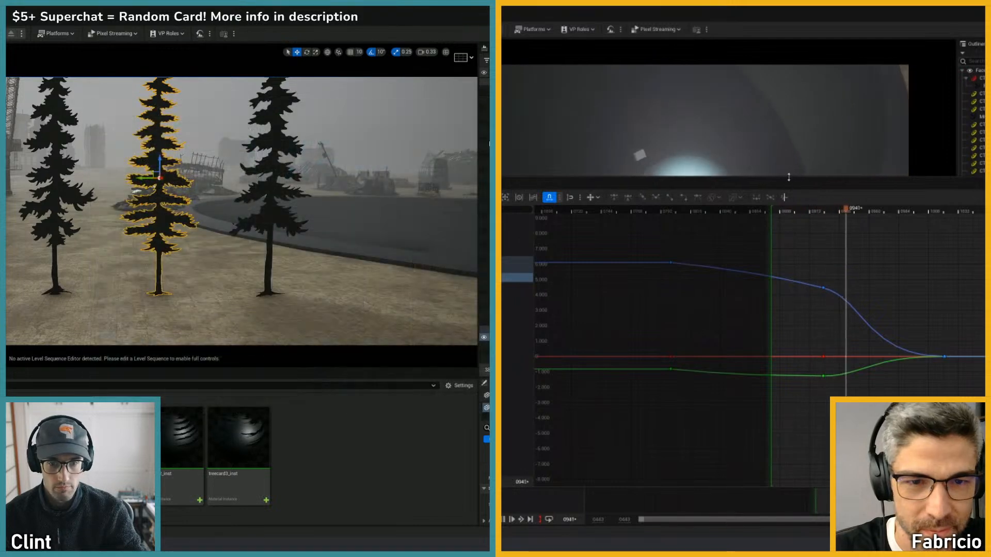
- Shrink the curve editor to uncover the camera view and replay the shot from near its start
left_click_drag(787, 178, 785, 262)
right_click_drag(259, 249, 259, 261)
left_click_drag(865, 290, 779, 296)
- Apply treecard2_inst to the tree closest to the platform and treecard3_inst to the tree farthest from it
left_click(62, 227)
left_click(256, 217)
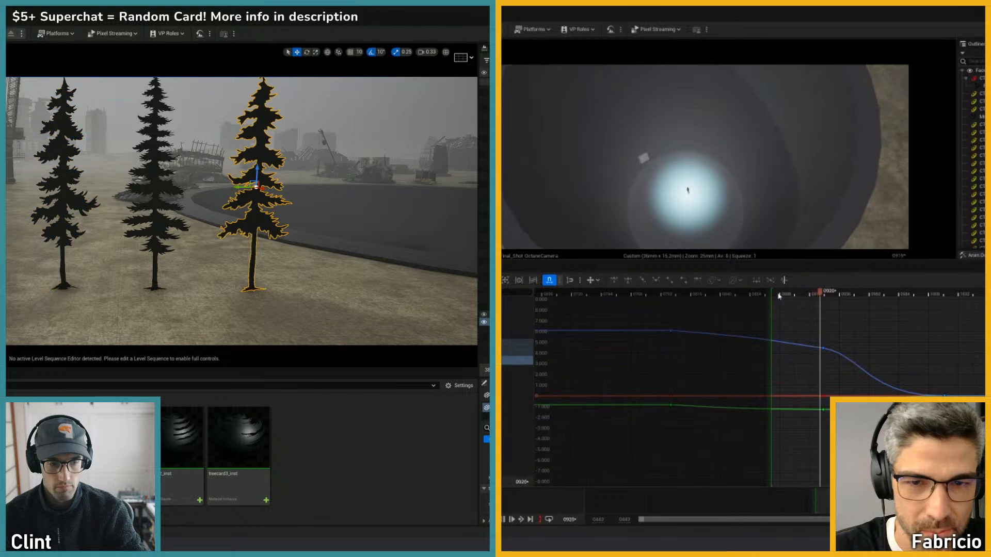
left_click_drag(182, 445, 262, 218)
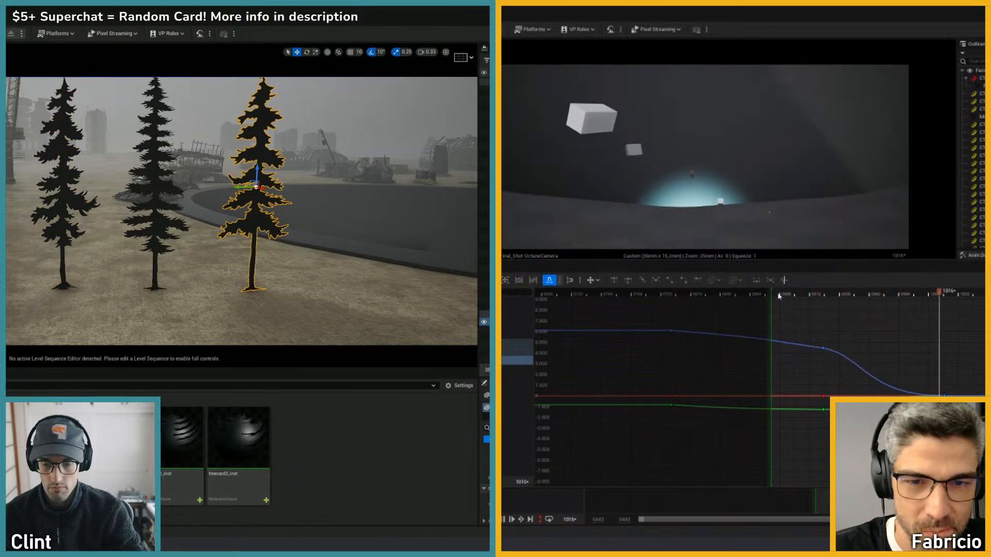
left_click(60, 238)
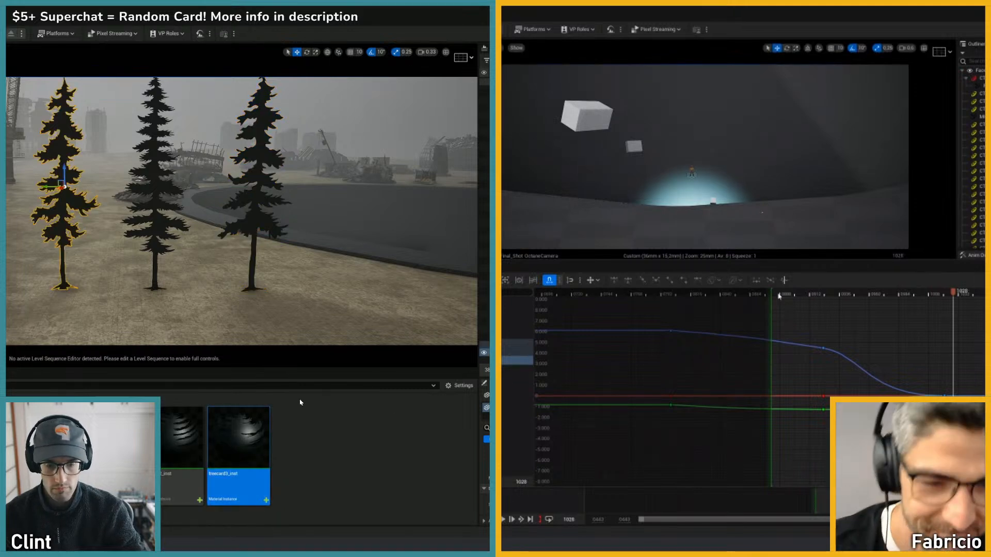
left_click_drag(239, 443, 62, 230)
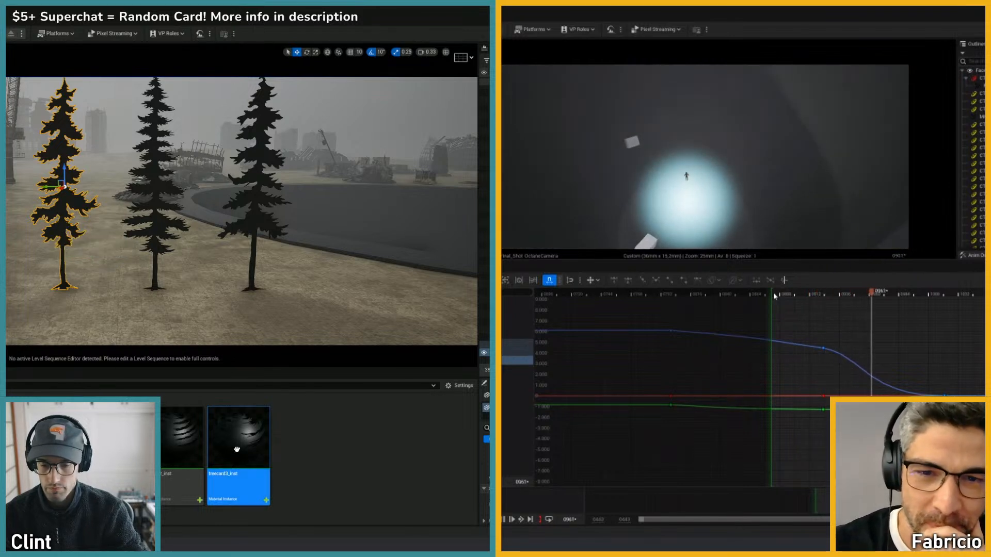
- Examine the row of trees against the foggy background, and scrub and replay the final shot's camera move
right_click_drag(155, 232, 160, 209)
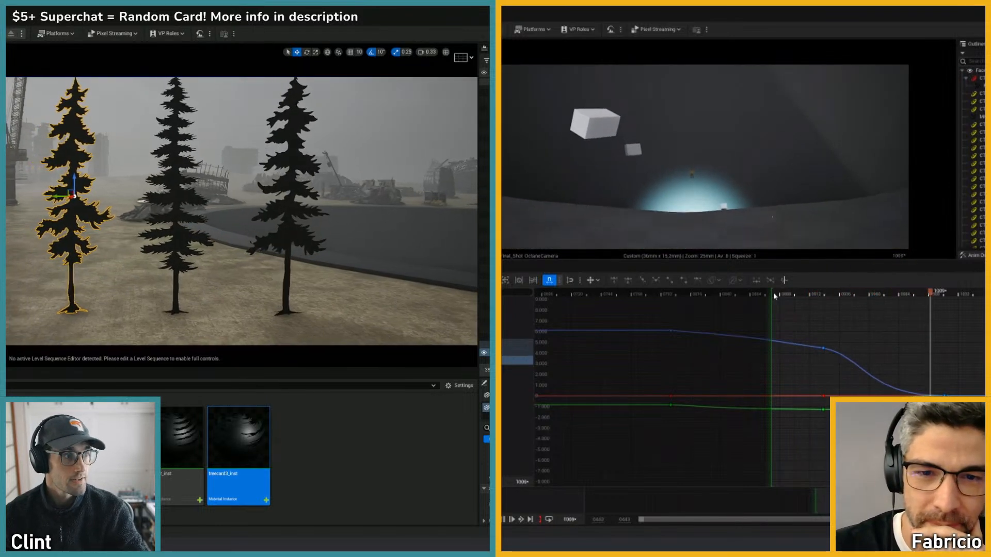
mouse_move(198, 252)
right_mouse_down()
mouse_move(198, 237)
mouse_move(198, 252)
right_mouse_up()
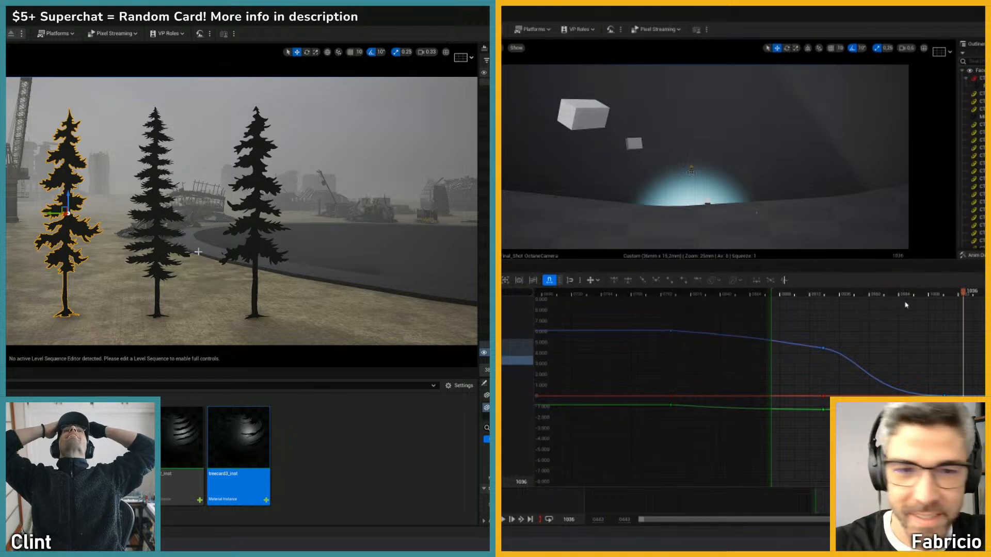
left_click(824, 294)
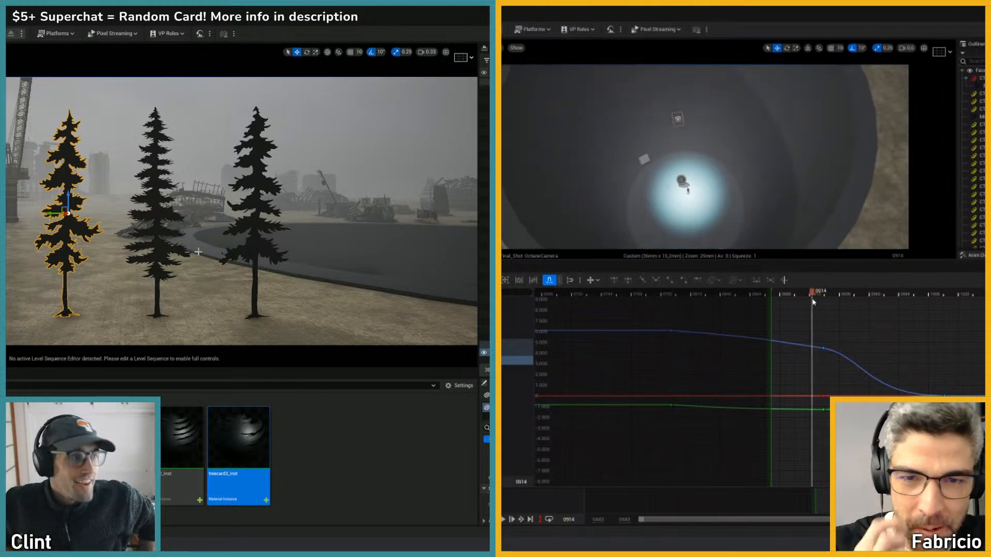
left_click_drag(827, 303, 853, 304)
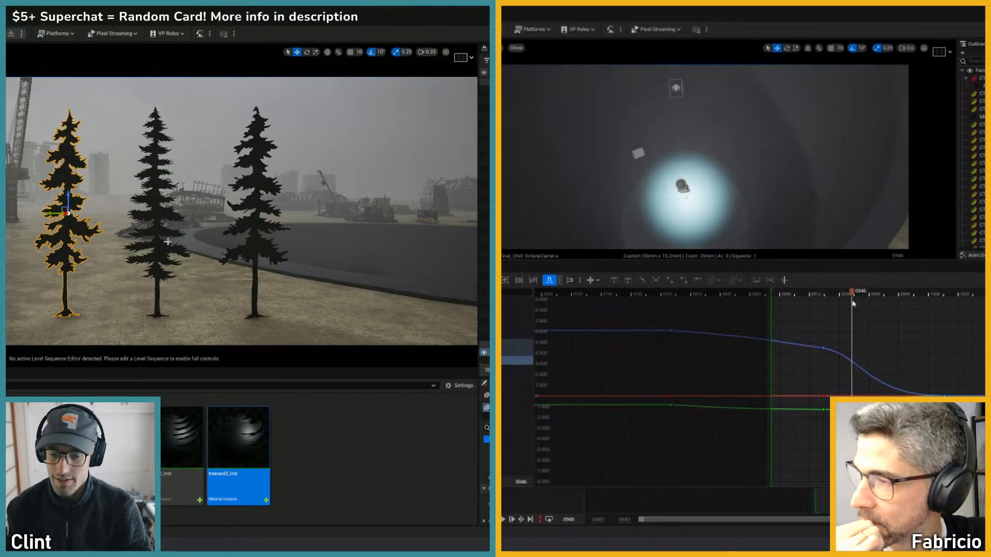
mouse_move(156, 253)
right_mouse_down()
mouse_move(154, 265)
mouse_move(159, 256)
right_mouse_up()
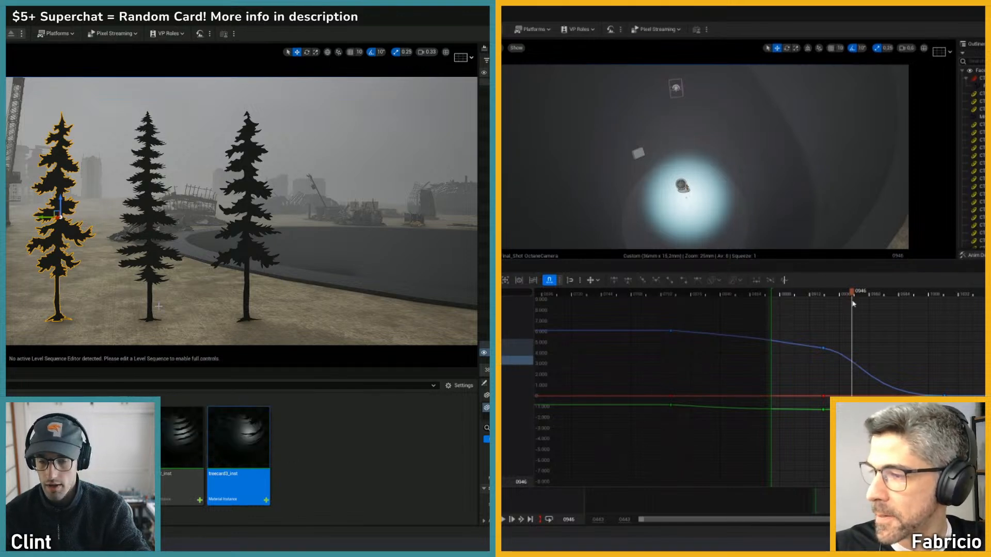
right_click_drag(156, 261, 154, 272)
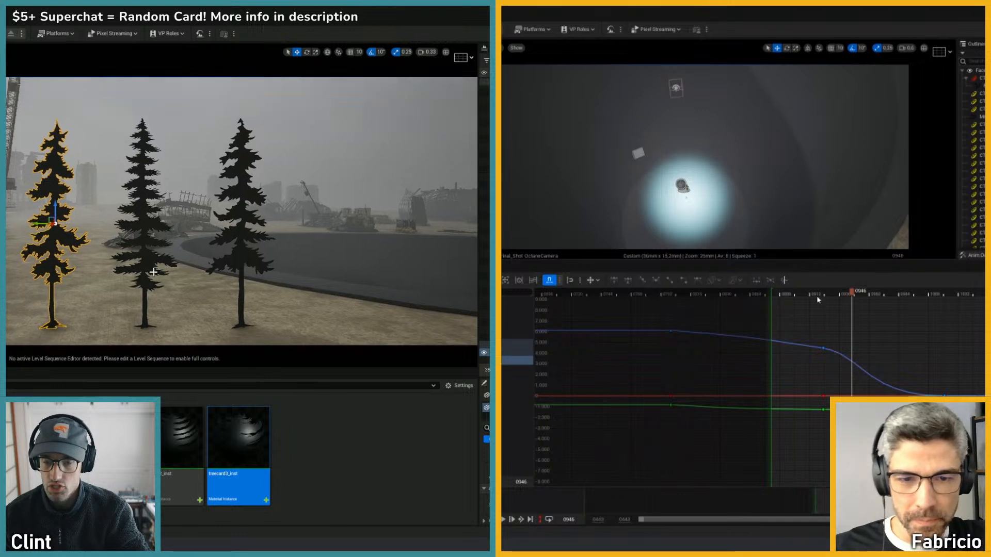
left_click(781, 294)
key("space")
- Open treecard1_inst, treecard2_inst and treecard3_inst to check their tree textures, and return to the level
double_click(119, 438)
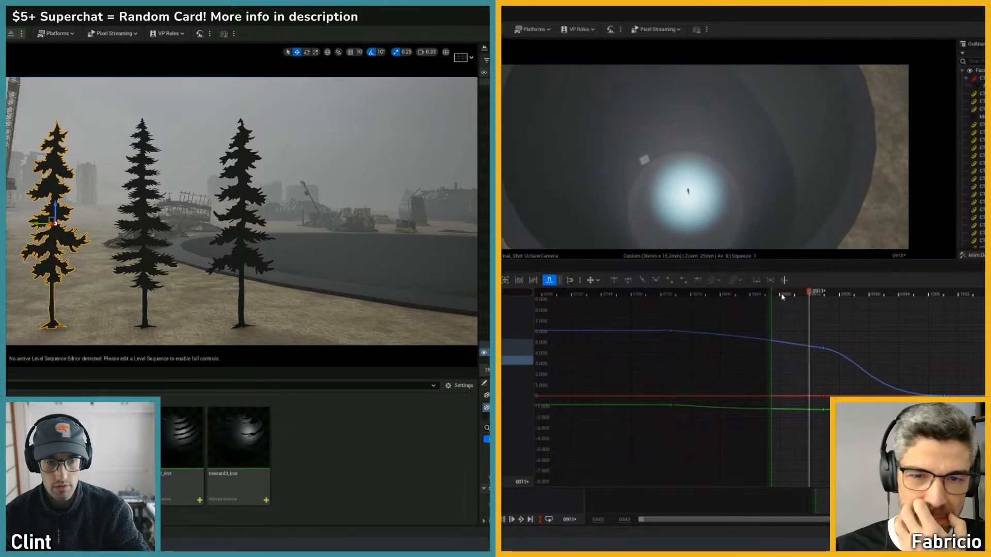
left_click(178, 443)
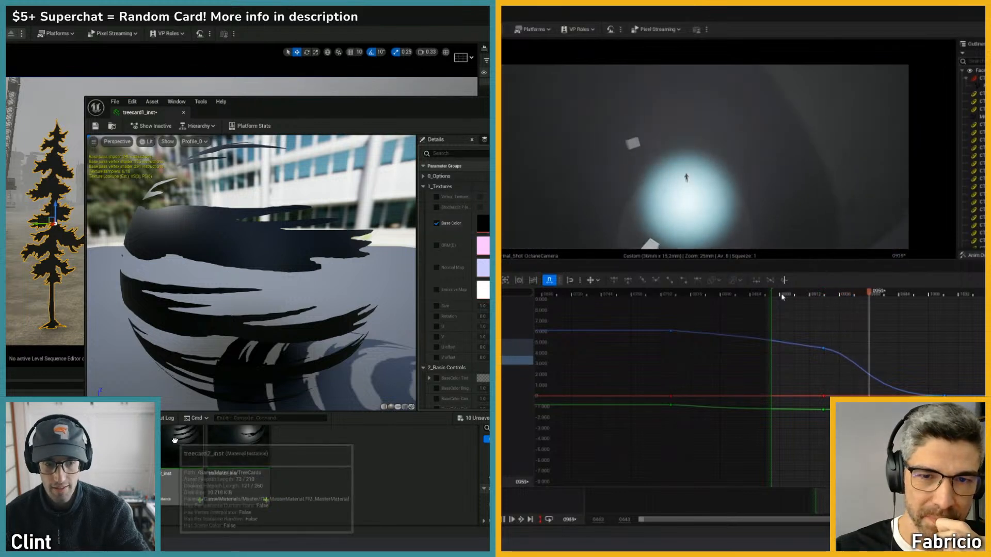
double_click(177, 443)
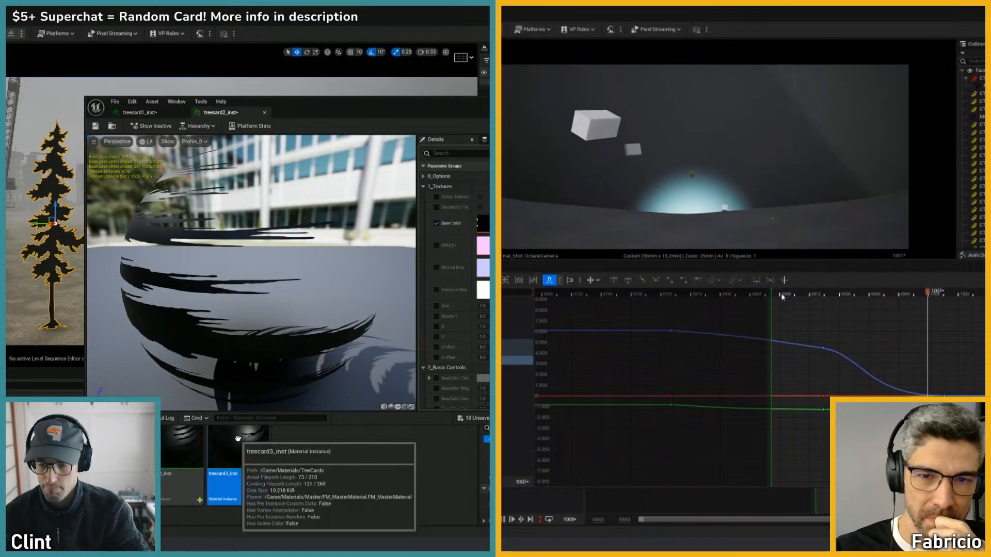
left_click(239, 442)
double_click(238, 443)
key("alt+Tab")
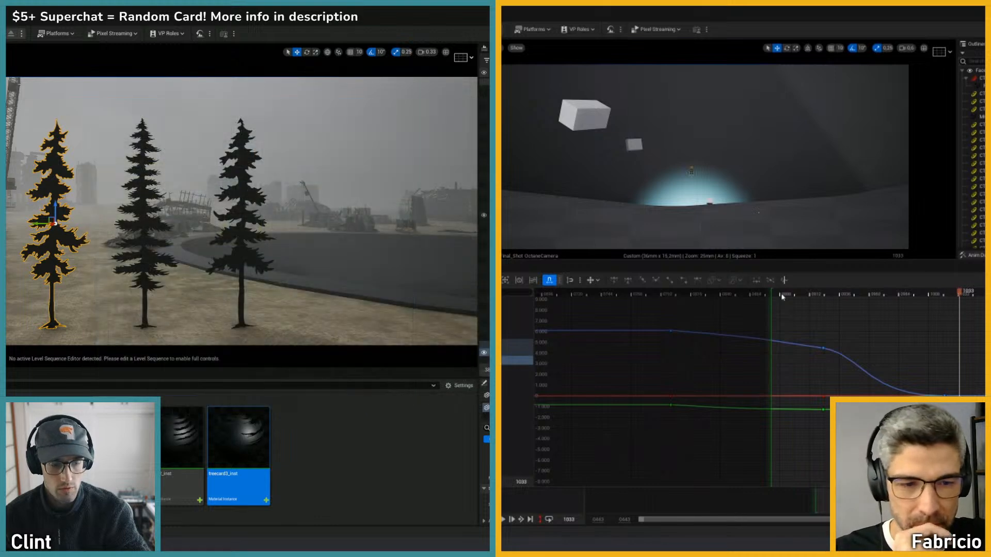
- Scrub back through the shot's end, move the curve editor away from the sequence tracks, and select the middle tree
left_click(486, 322)
left_click_drag(956, 295, 933, 295)
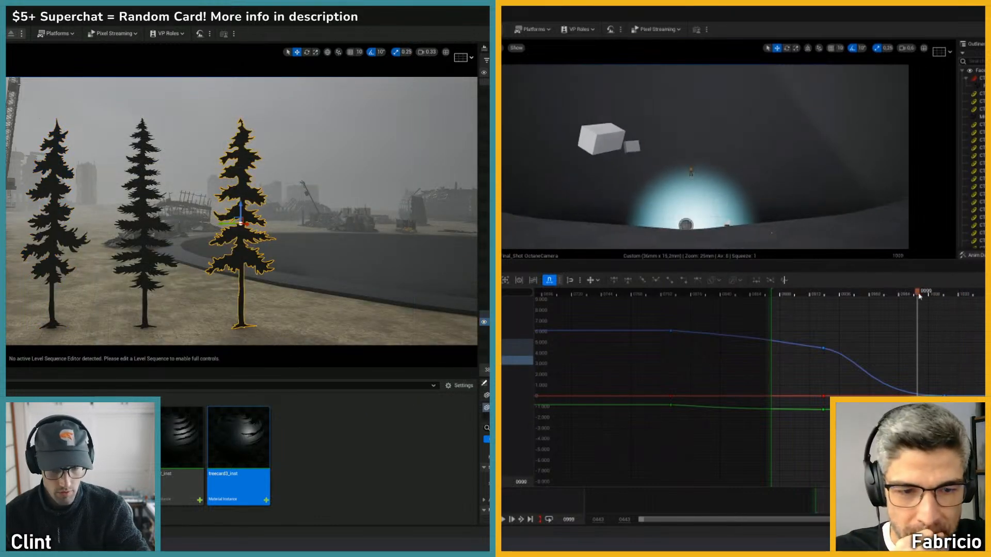
left_click_drag(617, 266, 609, 293)
left_click_drag(766, 295, 504, 278)
left_click(144, 224)
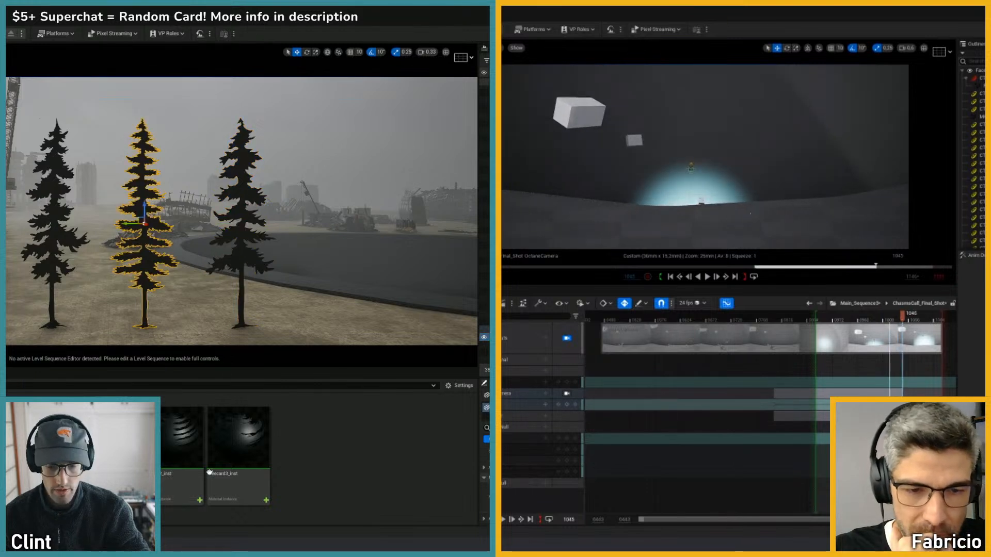
- Compare treecard2_inst and treecard3_inst against the trees in the level, and save the ChasmCall_Facility map
left_click(164, 445)
left_click(824, 318)
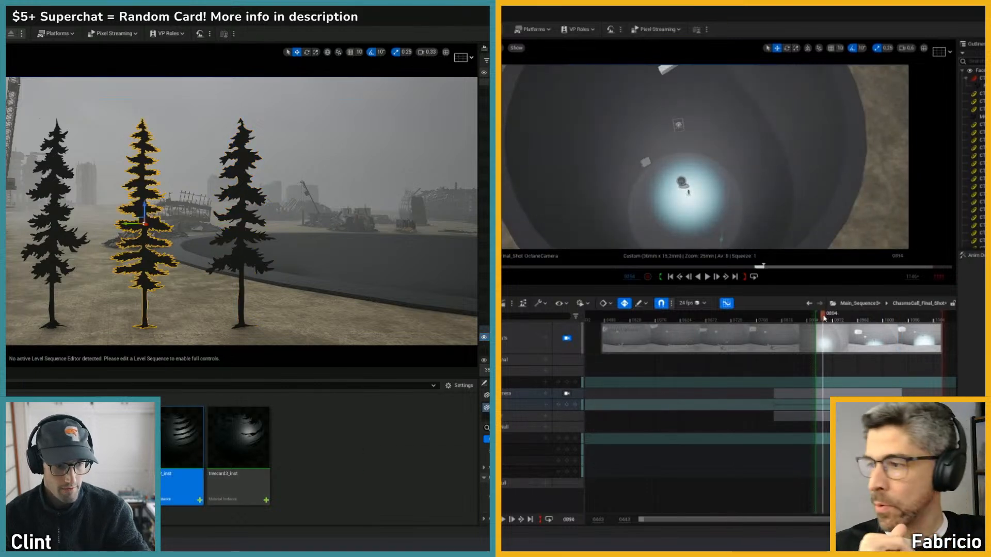
left_click(485, 353)
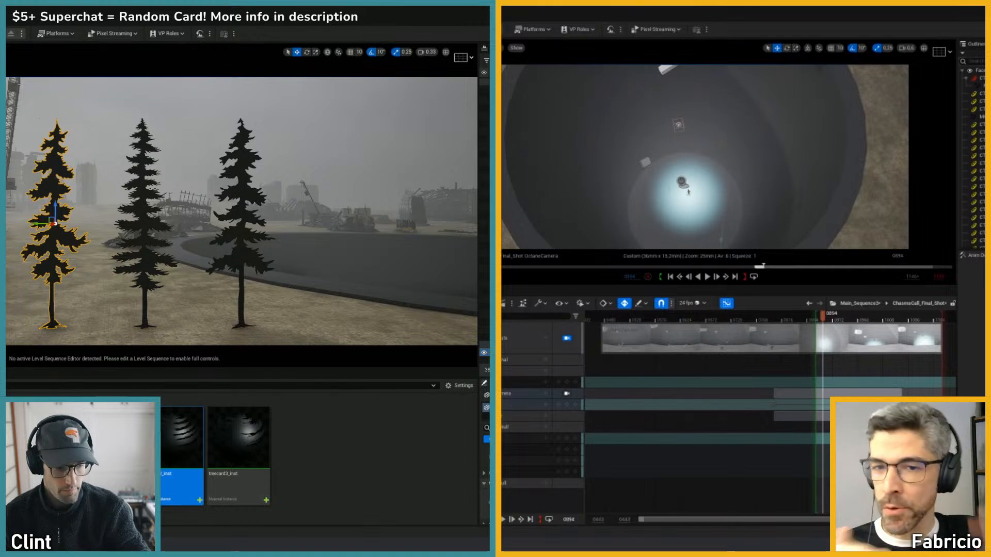
left_click(238, 455)
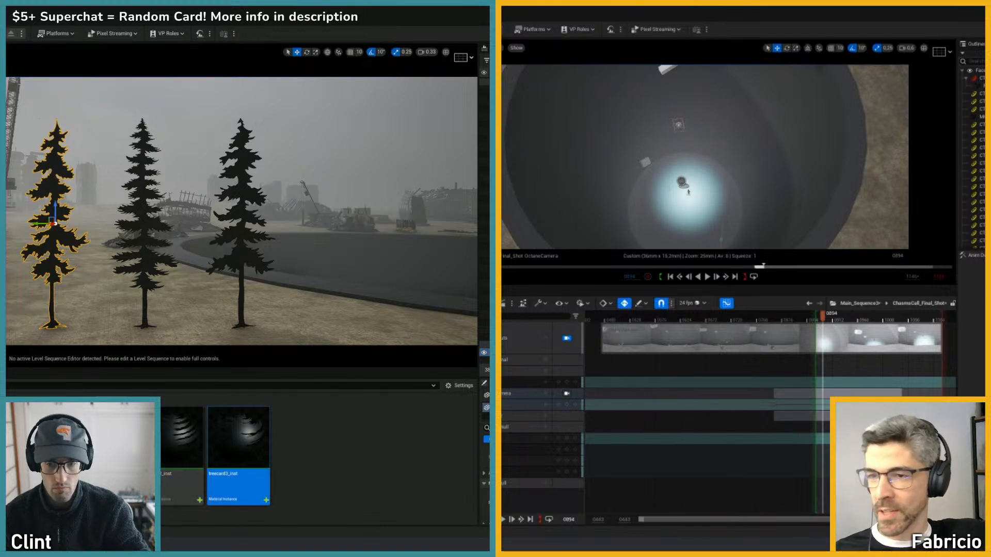
left_click(245, 244)
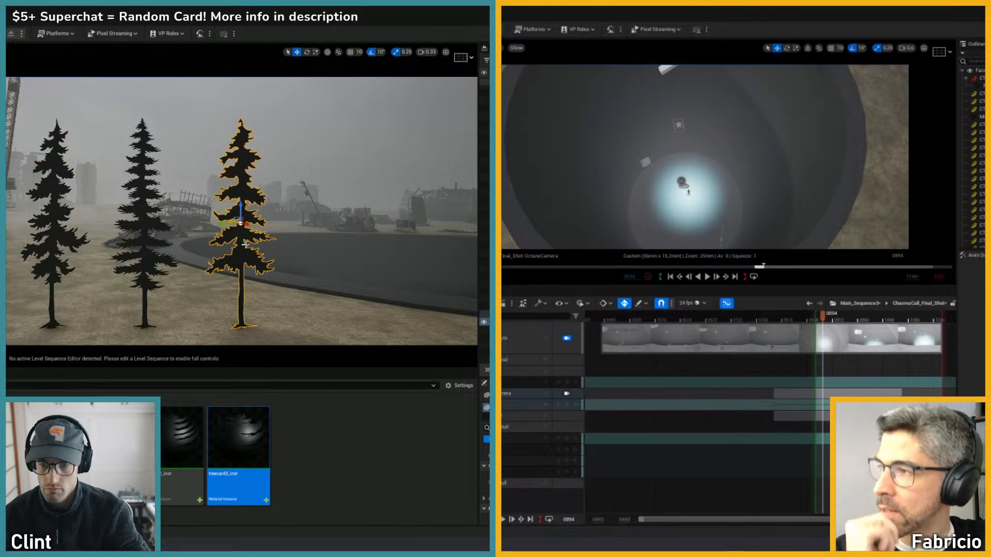
key("ctrl+s")
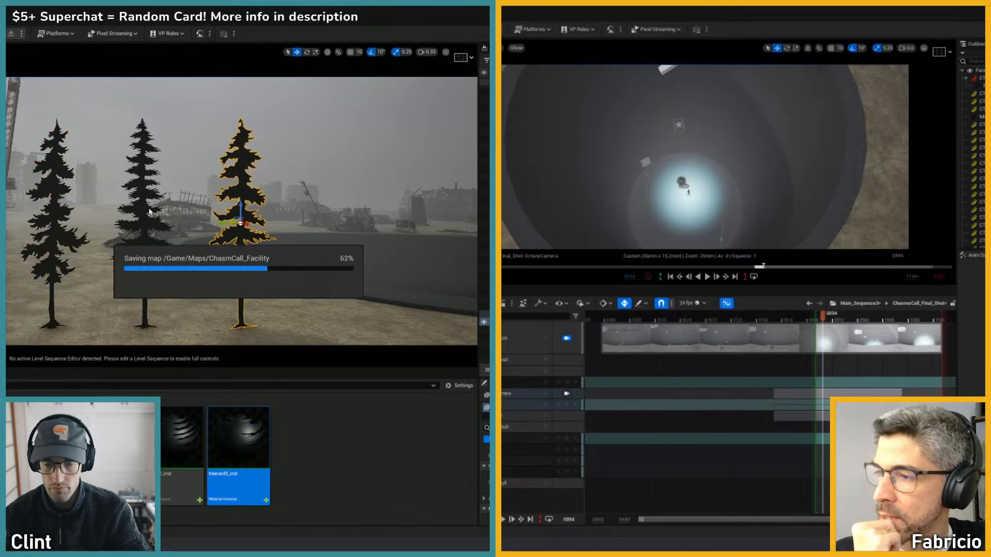
- Replay the final shot's camera move, and select the actors at the bases of the middle and left trees
right_click_drag(146, 235, 139, 274)
left_click_drag(823, 318, 822, 318)
key("space")
right_click_drag(139, 274, 155, 241)
key("space")
key("space")
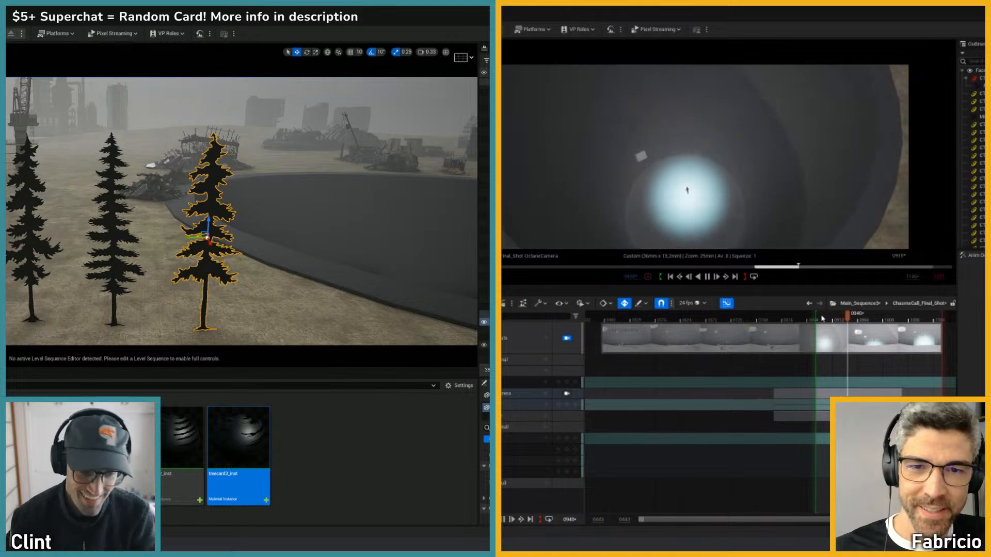
left_click(484, 314)
left_click(113, 238)
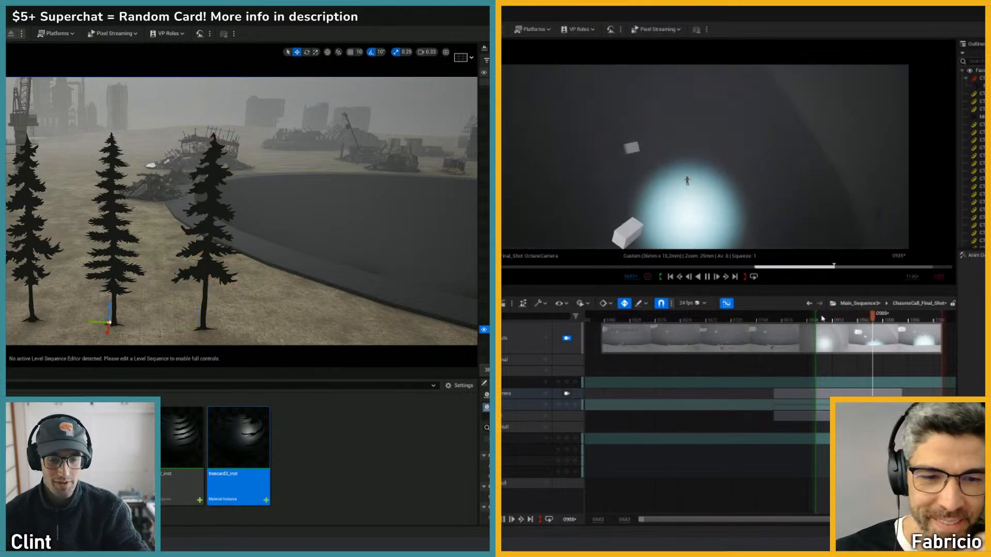
left_click(29, 238)
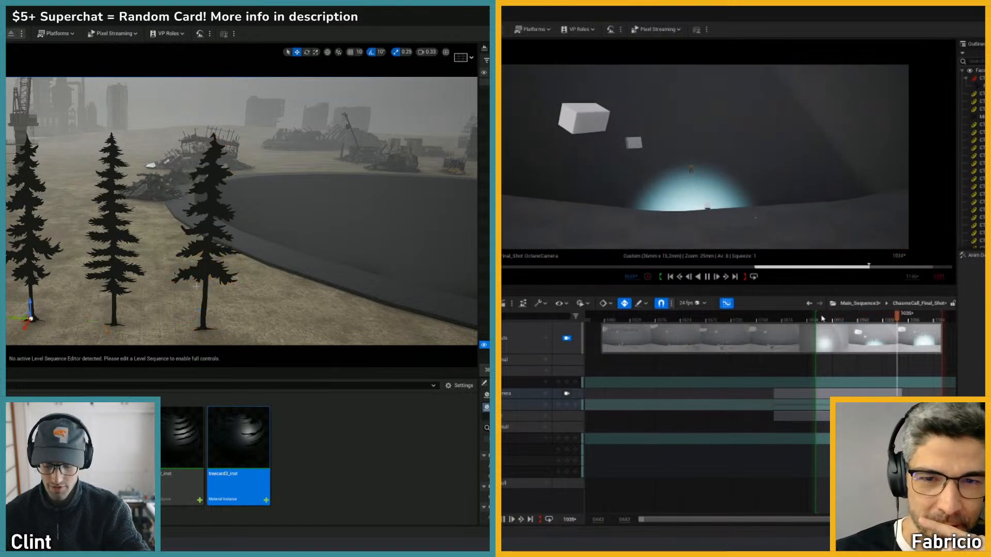
right_click_drag(30, 238, 37, 248)
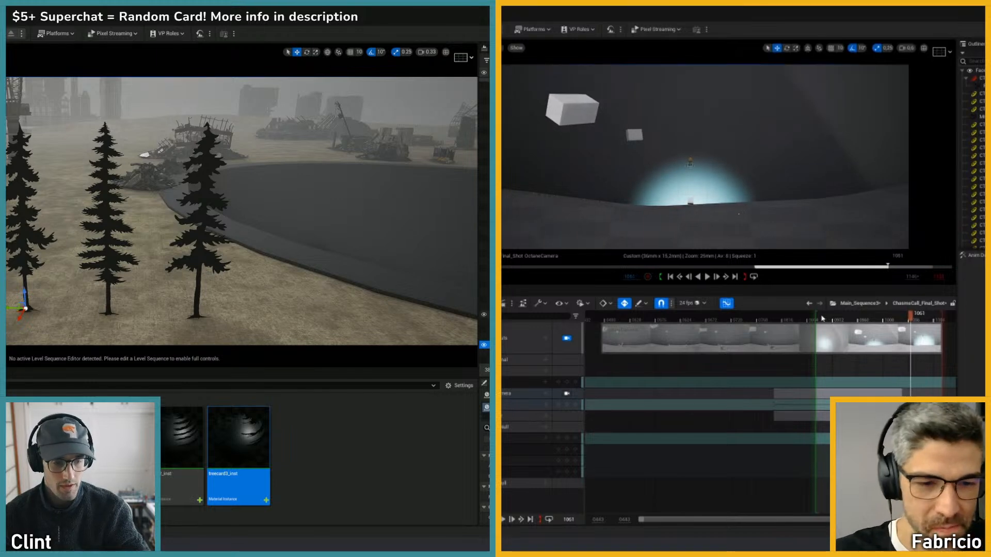
- Set the tree viewport's camera speed to 1, and scrub and replay the end of the final shot
left_click_drag(906, 319, 927, 323)
right_click_drag(284, 216, 271, 217)
left_click_drag(927, 322, 911, 324)
right_click_drag(271, 216, 237, 216)
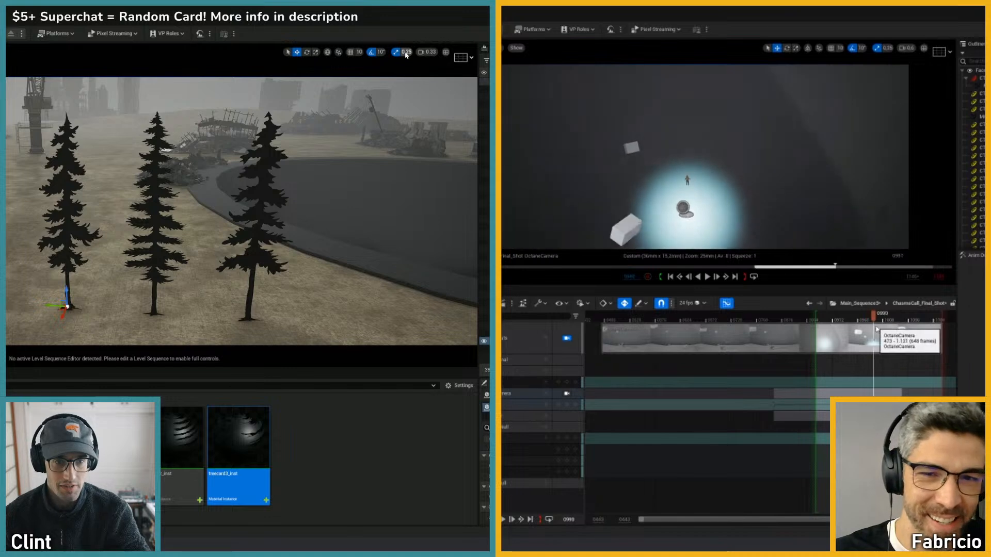
left_click(427, 51)
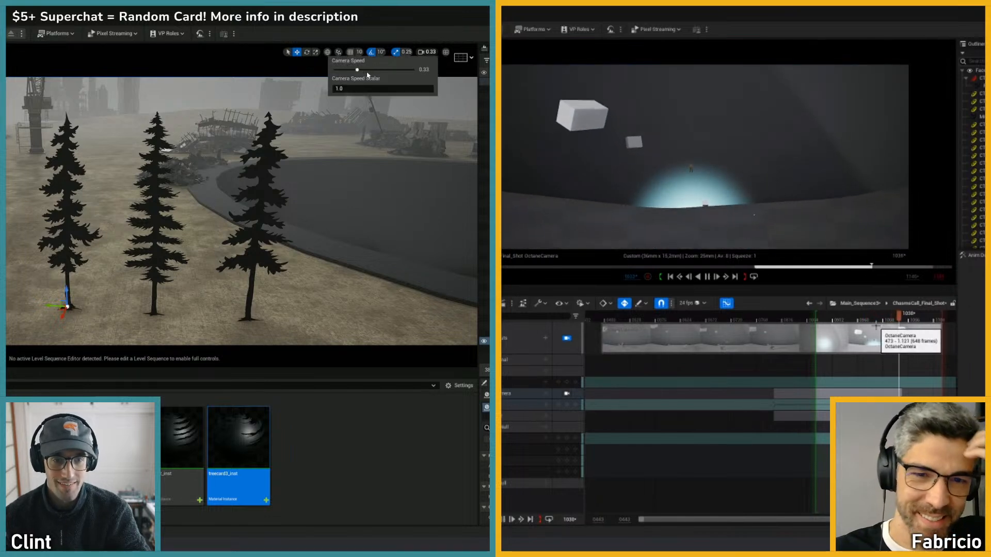
left_click(369, 69)
key("space")
key("s")
key("space")
- Examine the three trees from closer up, and scrub the final shot to frame 1109
right_click_drag(217, 232, 258, 258)
key("w")
left_click_drag(927, 318, 889, 320)
right_click_drag(258, 258, 284, 260)
left_click_drag(889, 320, 846, 320)
right_click_drag(284, 260, 294, 257)
left_click_drag(846, 320, 937, 323)
mouse_move(208, 240)
right_mouse_down()
mouse_move(208, 217)
mouse_move(208, 243)
mouse_move(191, 253)
mouse_move(173, 238)
mouse_move(145, 237)
mouse_move(224, 253)
mouse_move(217, 240)
right_mouse_up()
key("s")
- Turn on the centre crosshair overlay in the final shot's viewport and select the character's body offset control
left_click(941, 53)
left_click(953, 122)
key("w")
left_click(690, 151)
- Undo the last control change, align the character's global control with the crosshair at frame 1109, and replay the shot
key("s")
key("w")
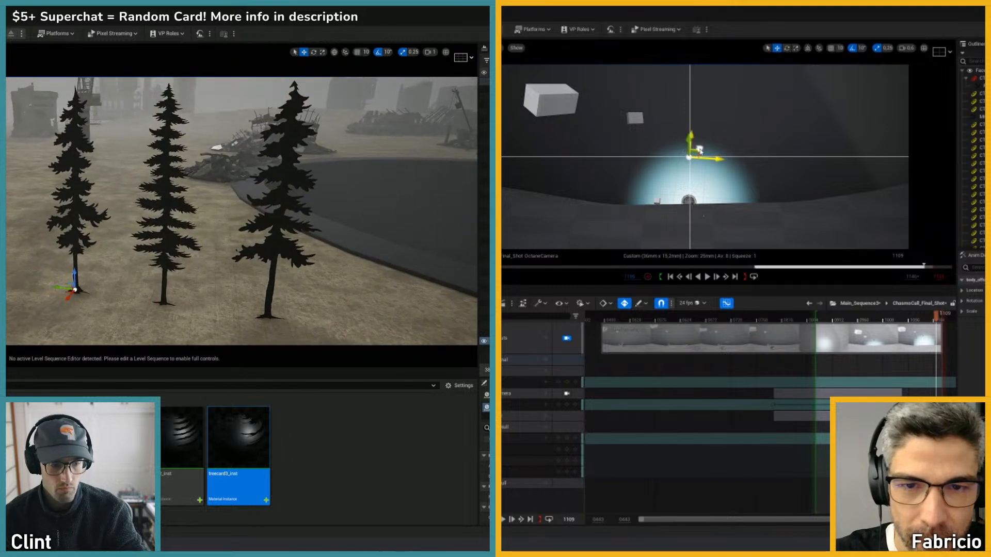
key("ctrl+z")
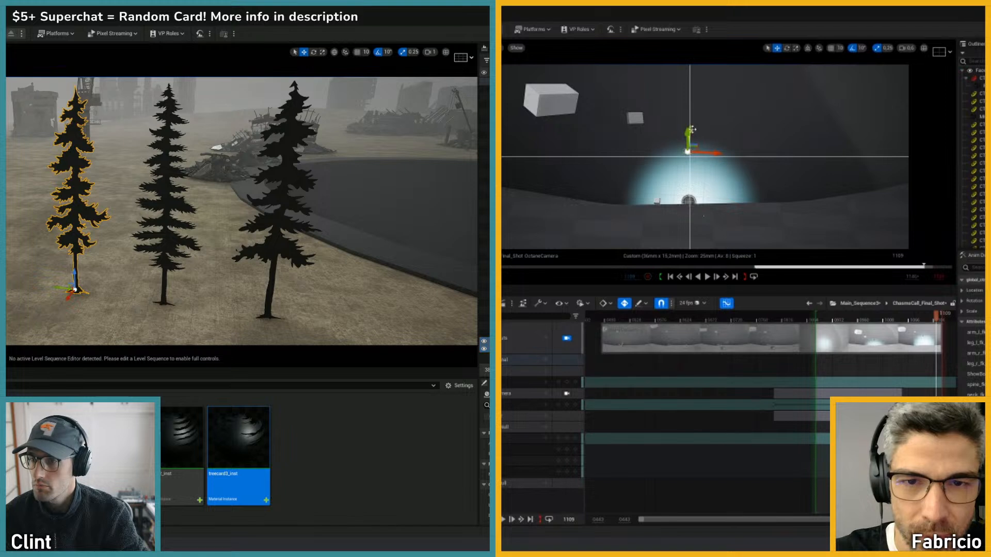
left_click_drag(692, 134, 693, 137)
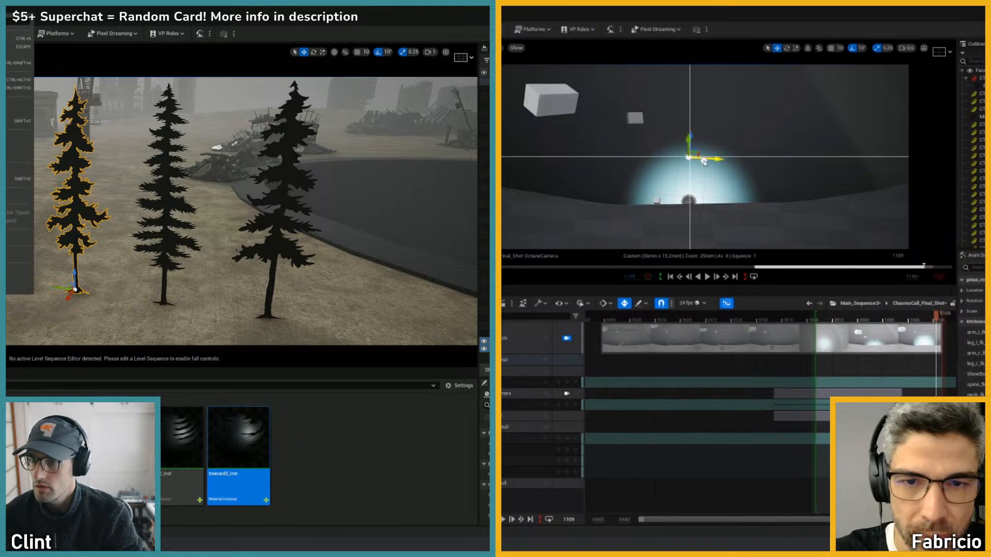
left_click(822, 319)
key("space")
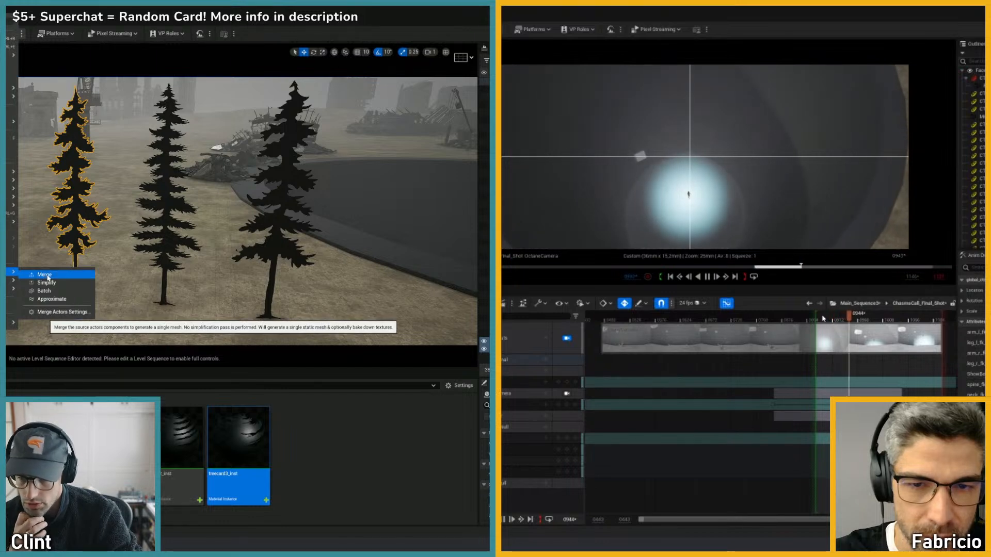
- Start merging the selected left tree into one mesh, and create a TreeCards folder inside Geometries
left_click(45, 275)
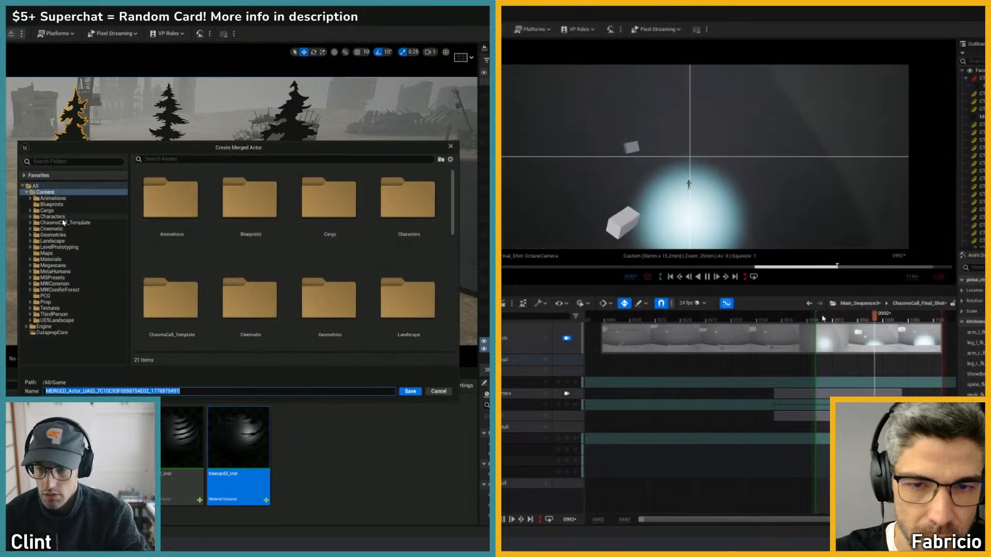
left_click(57, 235)
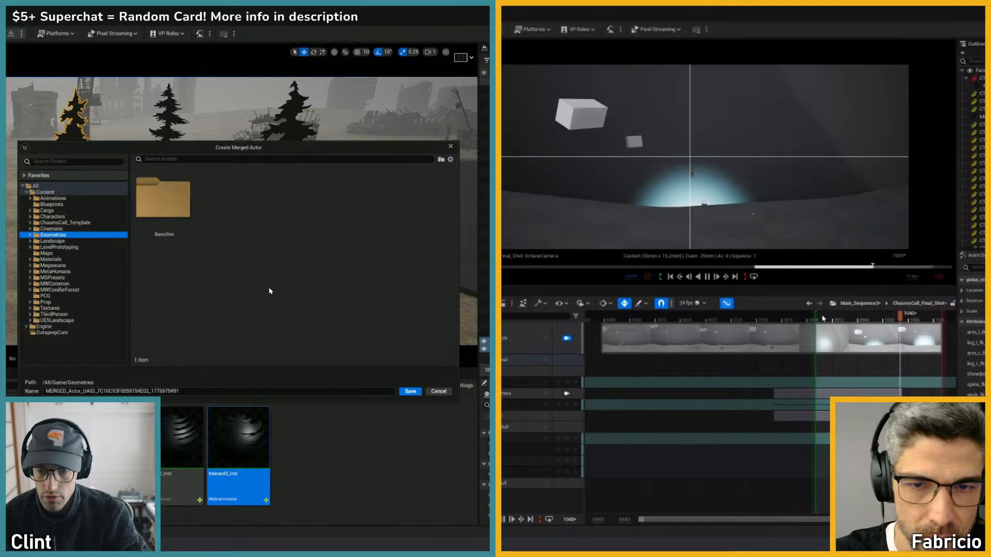
right_click(246, 221)
left_click(282, 230)
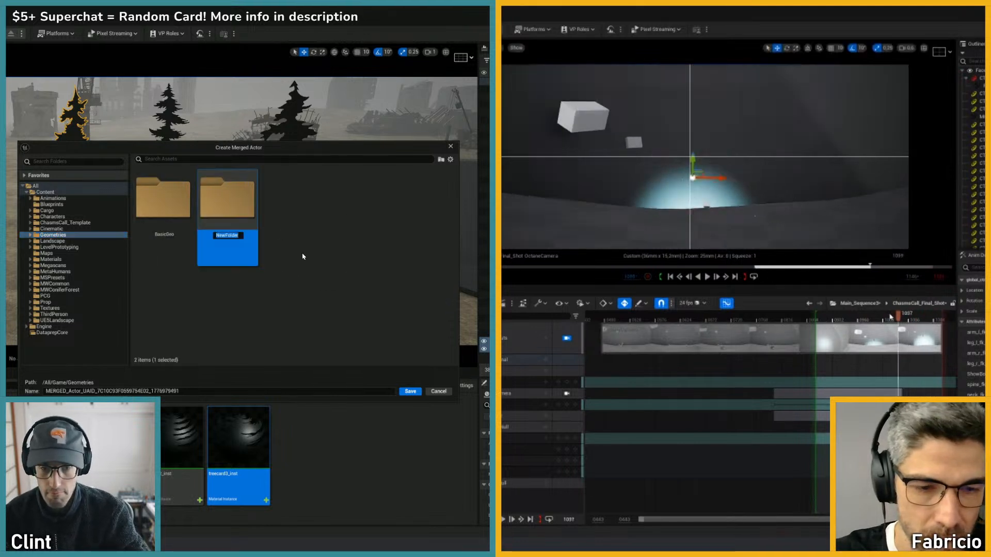
type("TreeCards")
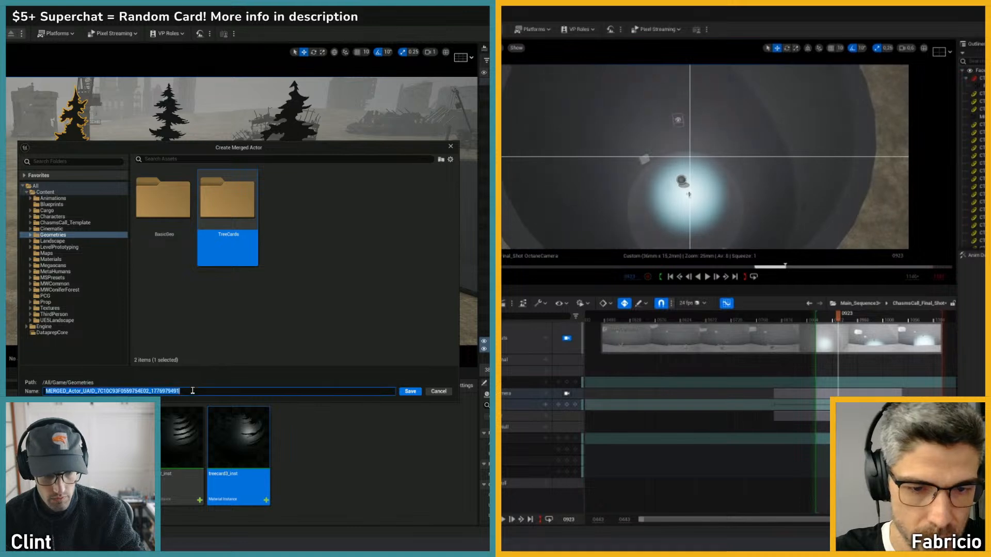
- Save the merged left tree mesh under the name TreeCard1
left_click(190, 390)
type("TreeCard1")
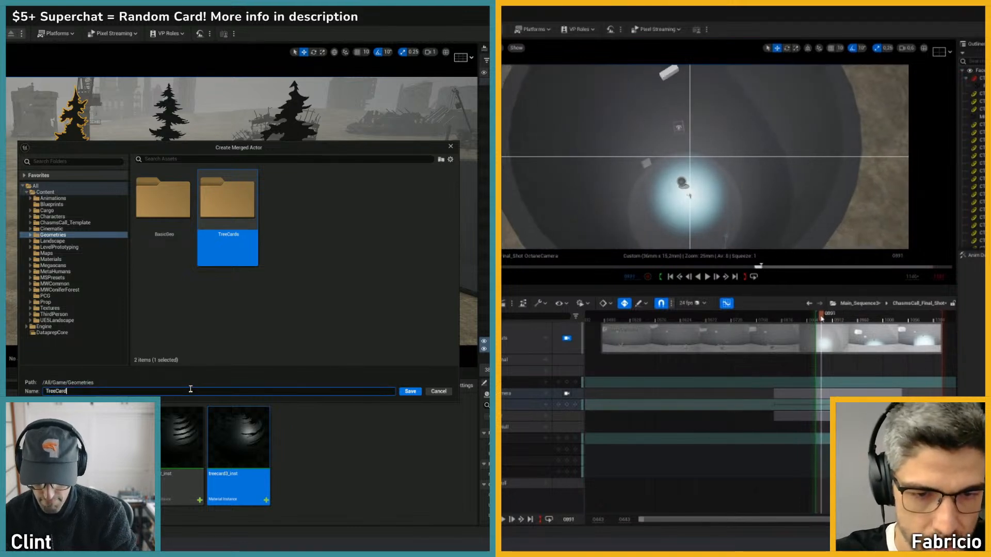
key("Return")
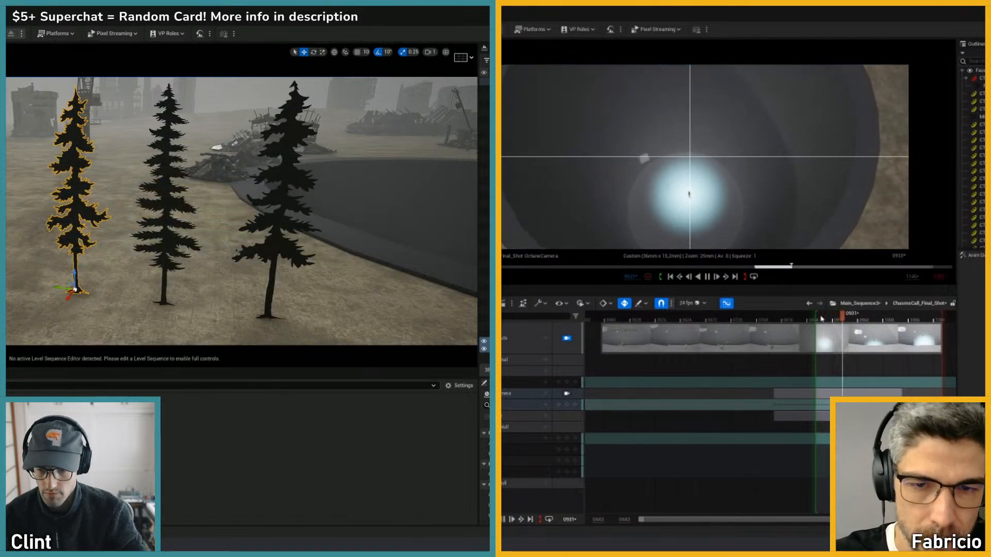
- Undo the last change and save all modified content
left_click(28, 271)
right_click_drag(28, 272, 129, 213)
key("space")
key("ctrl+z")
key("ctrl+shift+s")
left_click(748, 361)
- Scrub the final shot to frame 1034, and delete the tree card static mesh asset
right_click_drag(256, 255, 245, 260)
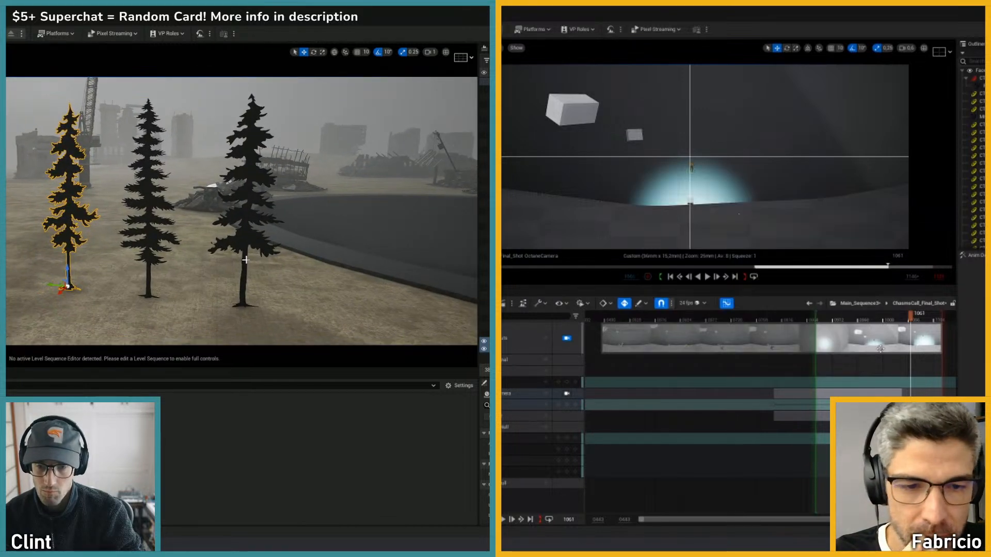
mouse_move(903, 317)
left_mouse_down()
mouse_move(857, 318)
mouse_move(908, 321)
mouse_move(897, 320)
left_mouse_up()
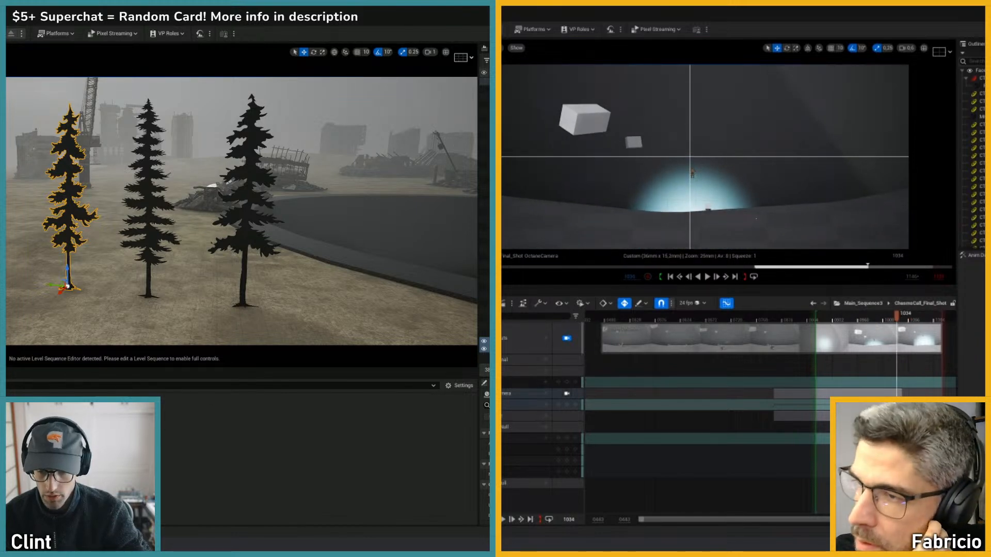
key("Delete")
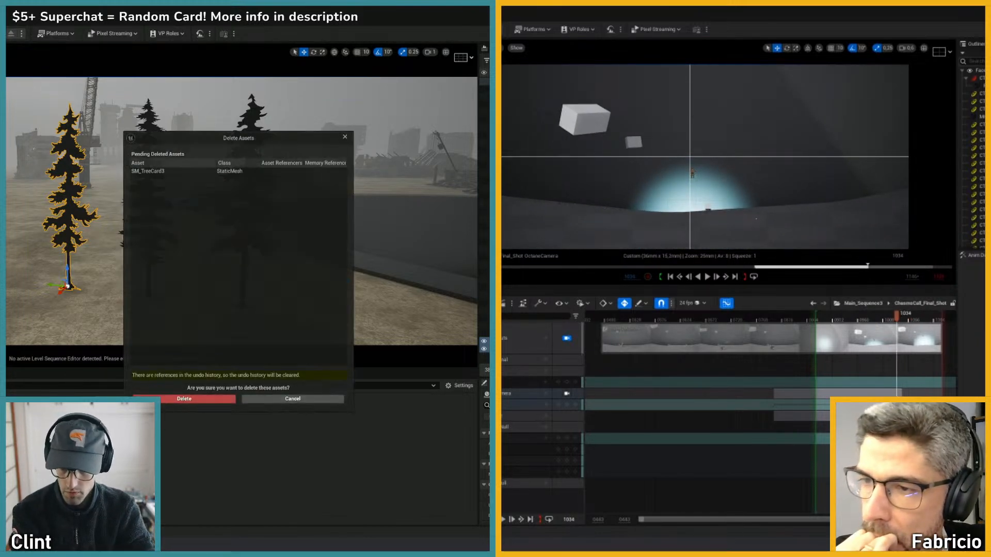
left_click(202, 400)
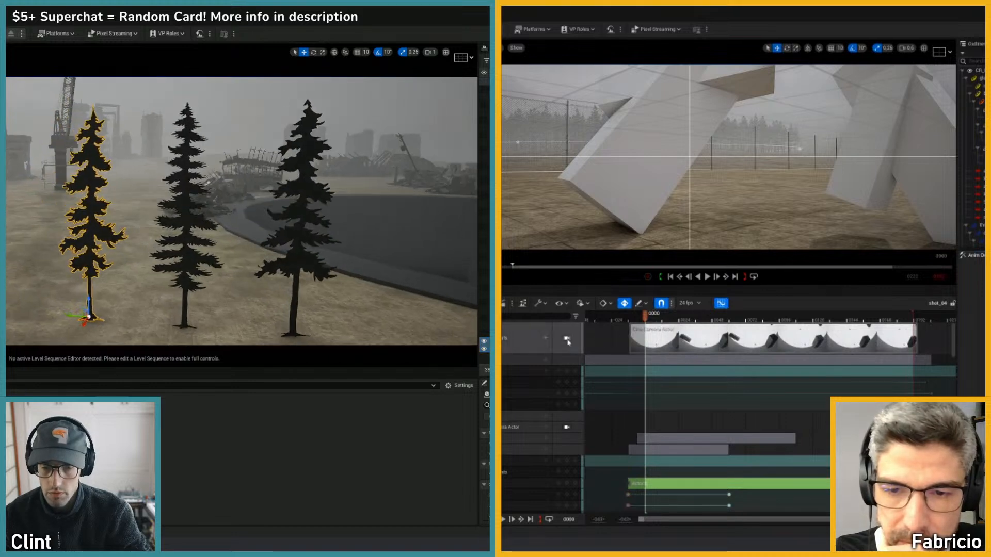
- Scrub shot_04 to frame 81 and select a control on the distant falling character
left_click_drag(656, 327, 759, 324)
right_click_drag(120, 212, 155, 243)
left_click(673, 167)
right_click_drag(120, 211, 108, 246)
- Duplicate the left tree's card rotated about its vertical axis to form a crossed tree, and select the middle tree
key("e")
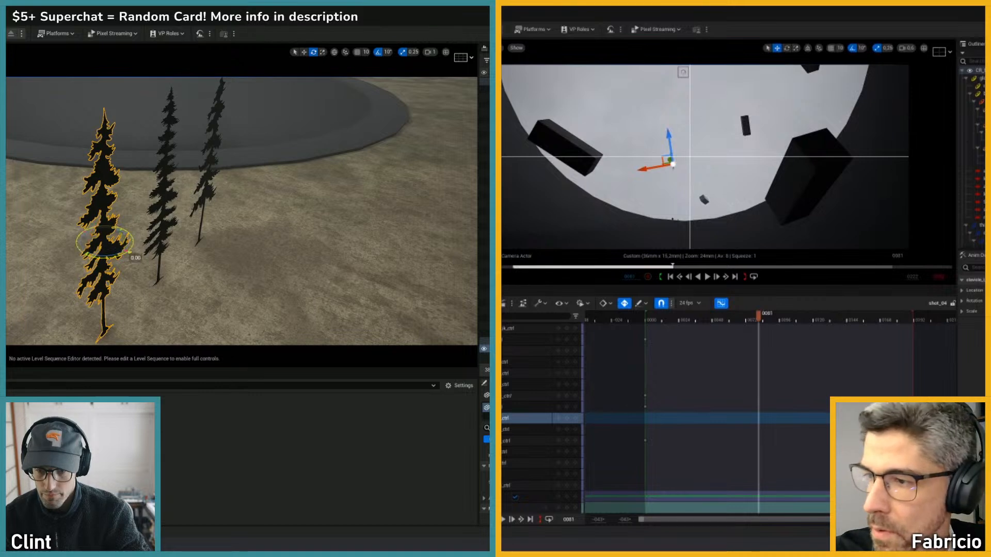
left_click_drag(129, 252, 121, 228, "alt")
key("Escape")
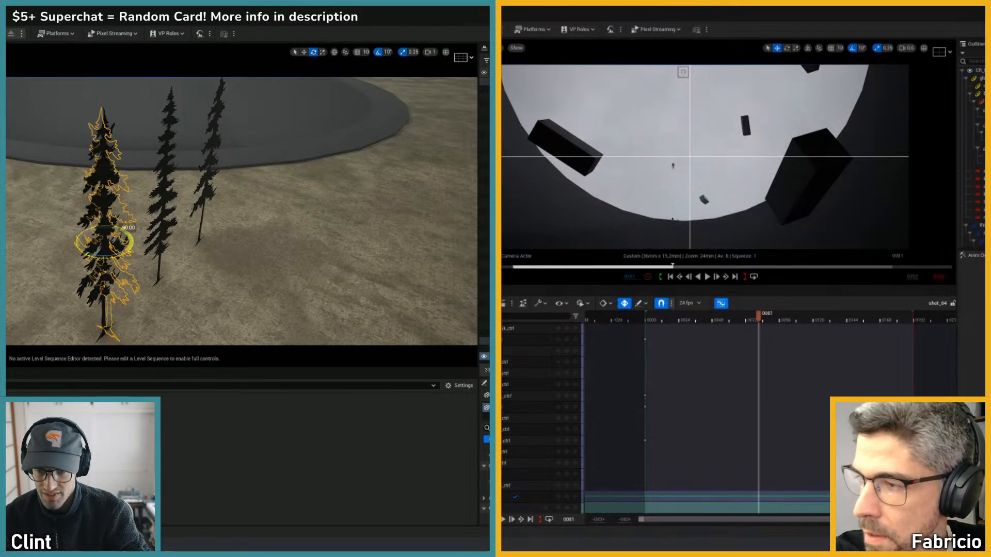
mouse_move(162, 235)
right_mouse_down()
mouse_move(134, 258)
mouse_move(163, 234)
right_mouse_up()
left_click(163, 234)
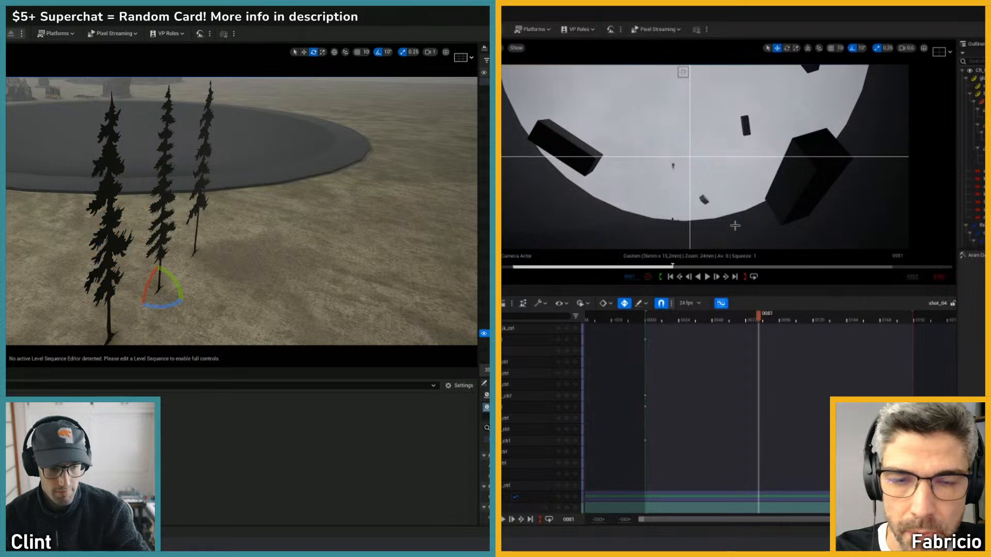
- Duplicate the middle tree's card rotated about its vertical axis so the two planes cross
key("shift+c")
left_click(166, 206)
key("f")
mouse_move(165, 207)
right_mouse_down()
mouse_move(192, 194)
mouse_move(155, 214)
right_mouse_up()
key("shift+c")
left_click_drag(166, 211, 162, 191)
- Select the character's neck control in shot_04, leave the camera view, and examine the character over the chasm
left_click(673, 166)
key("shift+c")
key("f")
mouse_move(691, 186)
right_mouse_down()
mouse_move(708, 193)
mouse_move(686, 202)
right_mouse_up()
right_click_drag(162, 191, 186, 176)
right_click_drag(686, 202, 712, 203)
right_click_drag(186, 176, 192, 172)
right_click_drag(712, 203, 701, 203)
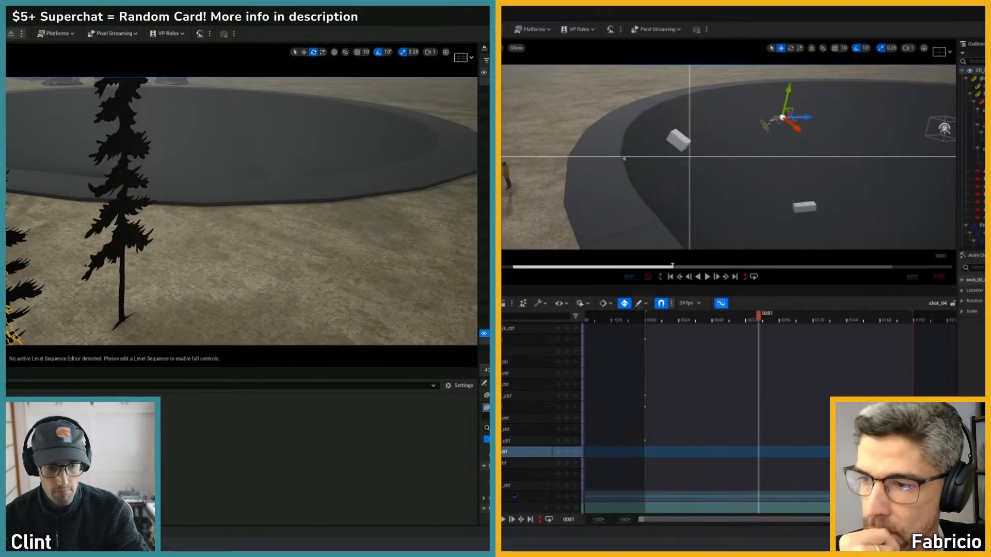
- Duplicate the right tree's card rotated about its vertical axis to cross the planes, and save the level
left_click(126, 203)
left_click(611, 186)
left_click_drag(127, 202, 149, 186)
left_click(611, 182)
right_click_drag(182, 213, 155, 200)
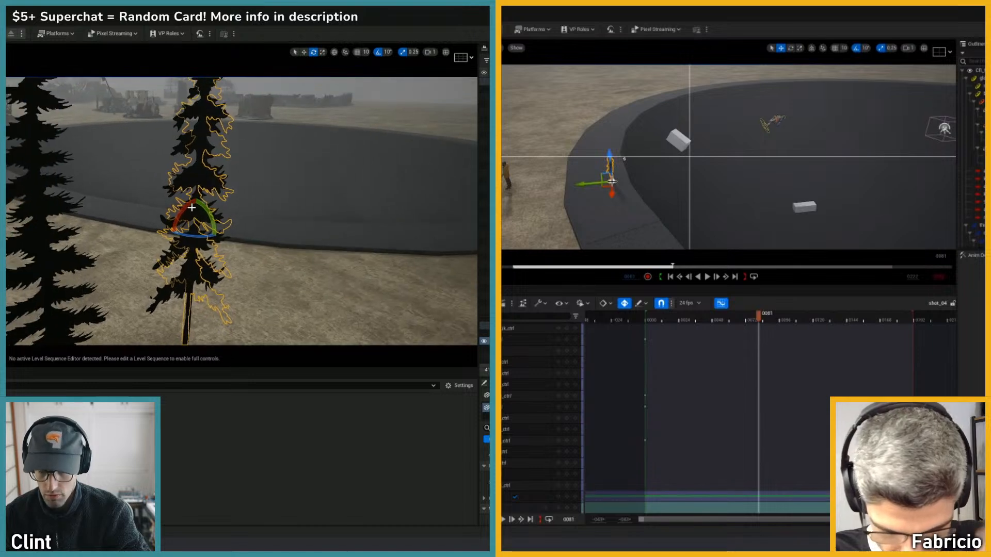
key("ctrl+s")
mouse_move(241, 211)
right_mouse_down()
mouse_move(232, 210)
mouse_move(232, 228)
right_mouse_up()
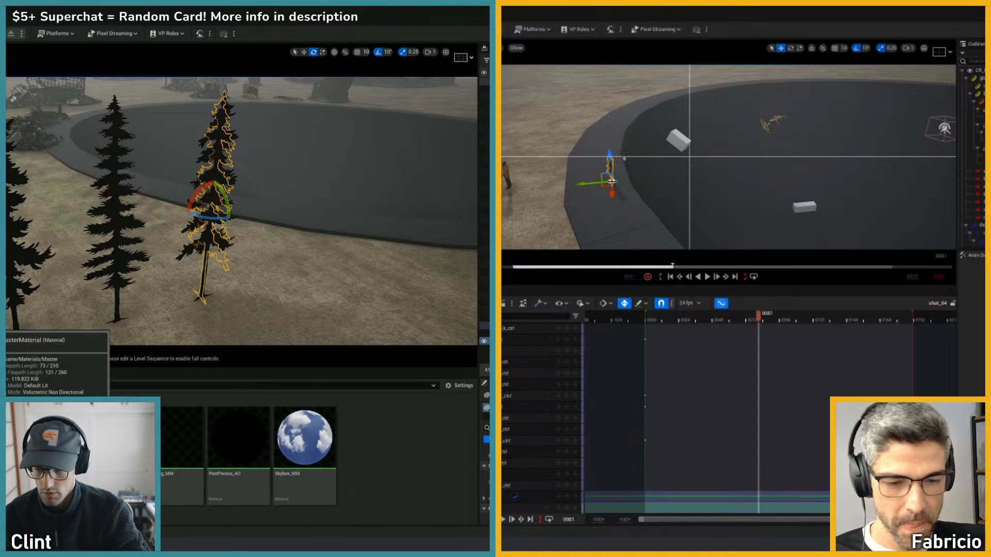
- Make FM_MasterMaterial two-sided, and save it by checking out the asset
double_click(42, 438)
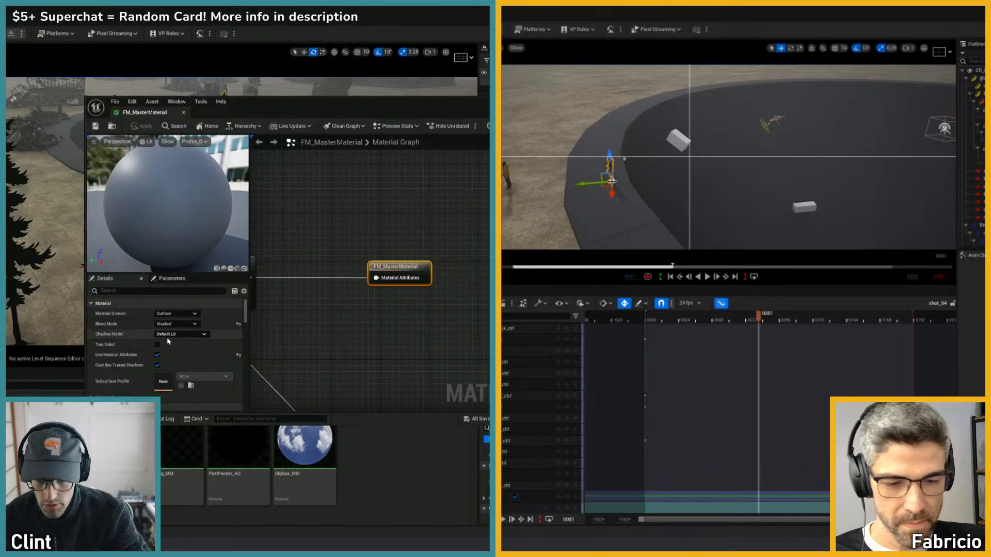
left_click(158, 344)
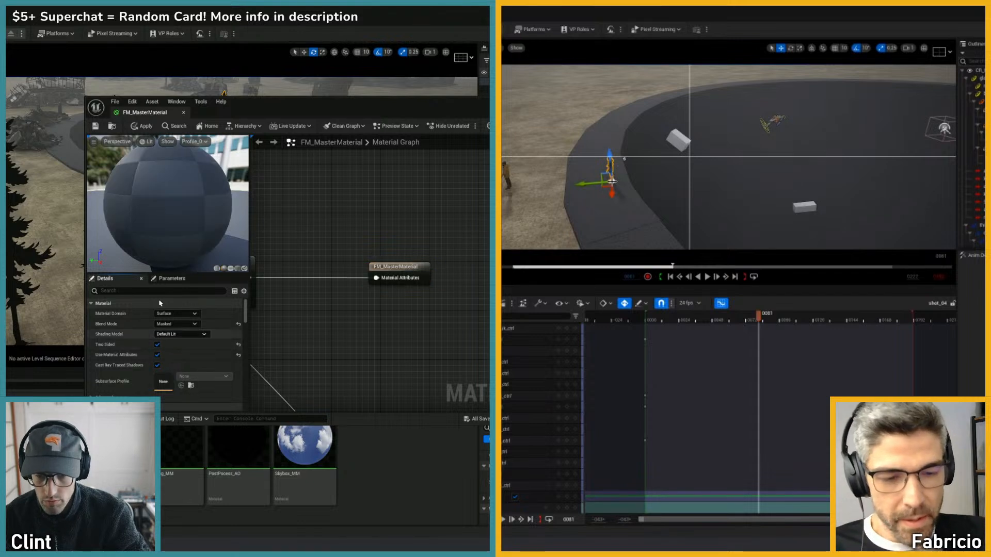
left_click(94, 127)
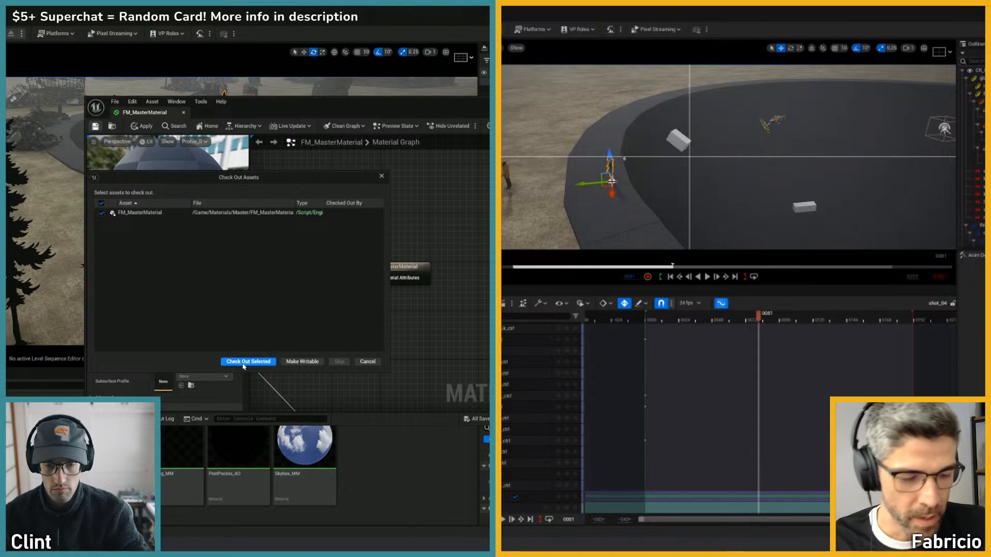
left_click(246, 363)
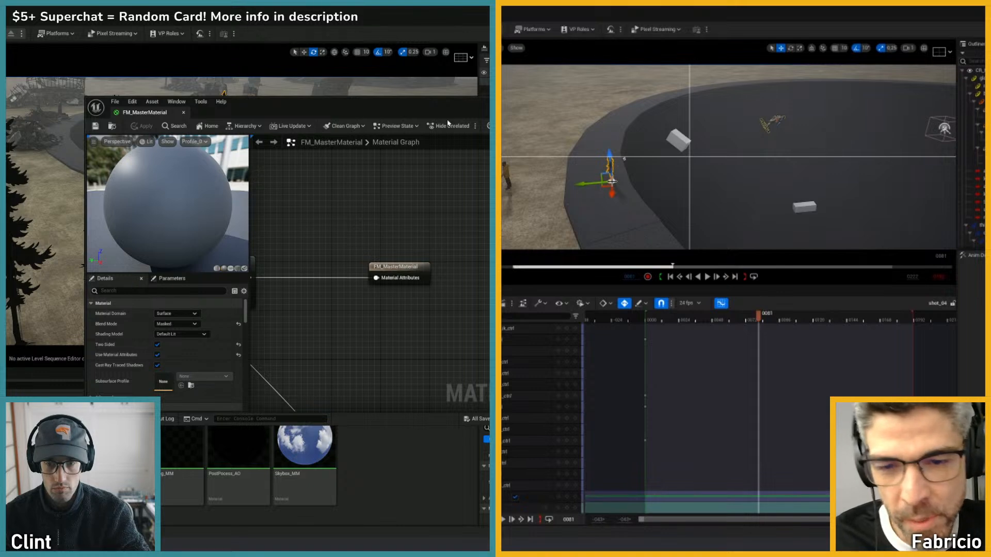
- Close the material editor, examine the crossed trees from several angles and distances, and scrub shot_04 back to frame 3
key("alt+F4")
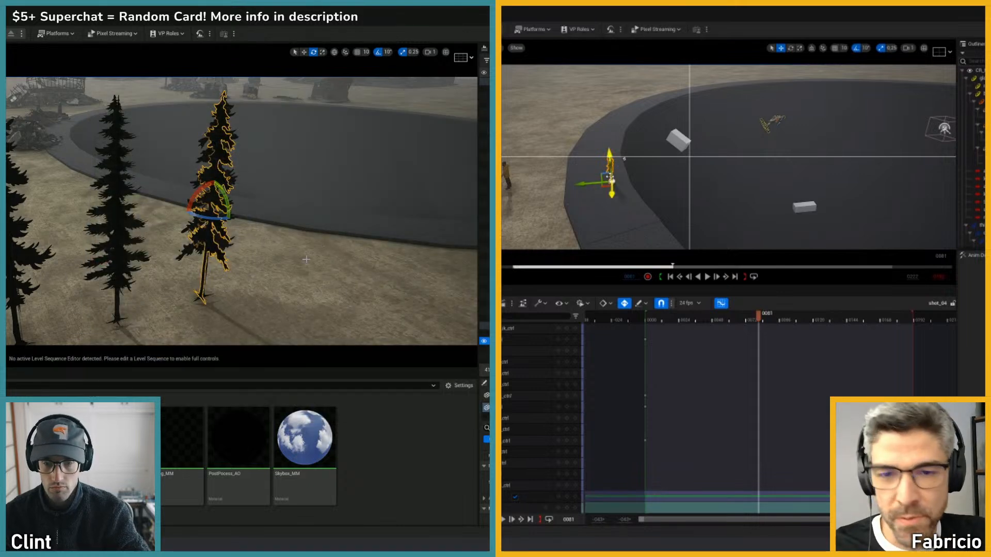
mouse_move(195, 232)
right_mouse_down()
mouse_move(230, 233)
mouse_move(178, 232)
right_mouse_up()
left_click_drag(697, 320, 671, 318)
right_click_drag(178, 233, 214, 233)
left_click_drag(670, 318, 659, 318)
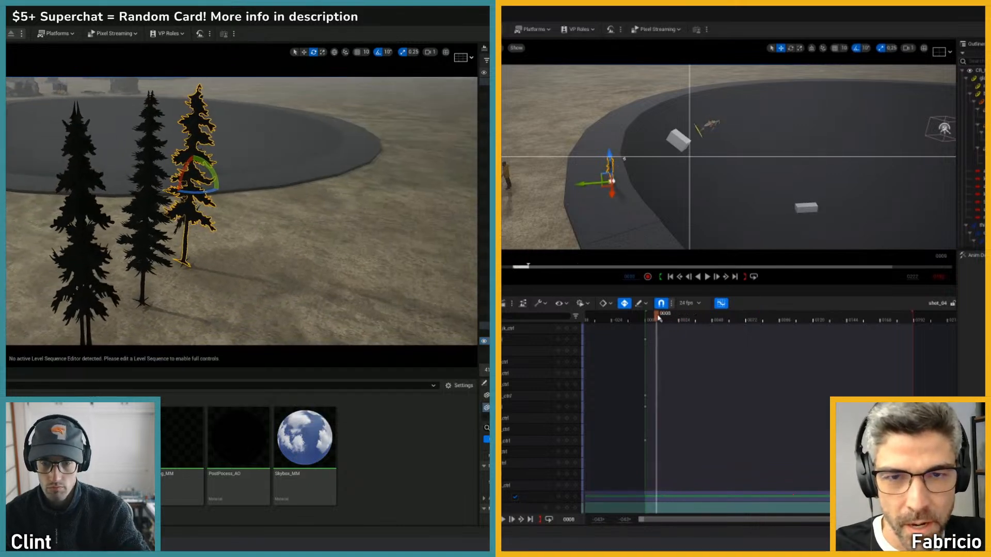
right_click_drag(213, 233, 220, 232)
left_click_drag(660, 318, 654, 317)
right_click_drag(220, 232, 211, 223)
left_click_drag(654, 317, 649, 316)
right_click_drag(212, 223, 160, 209)
right_click_drag(633, 194, 637, 196)
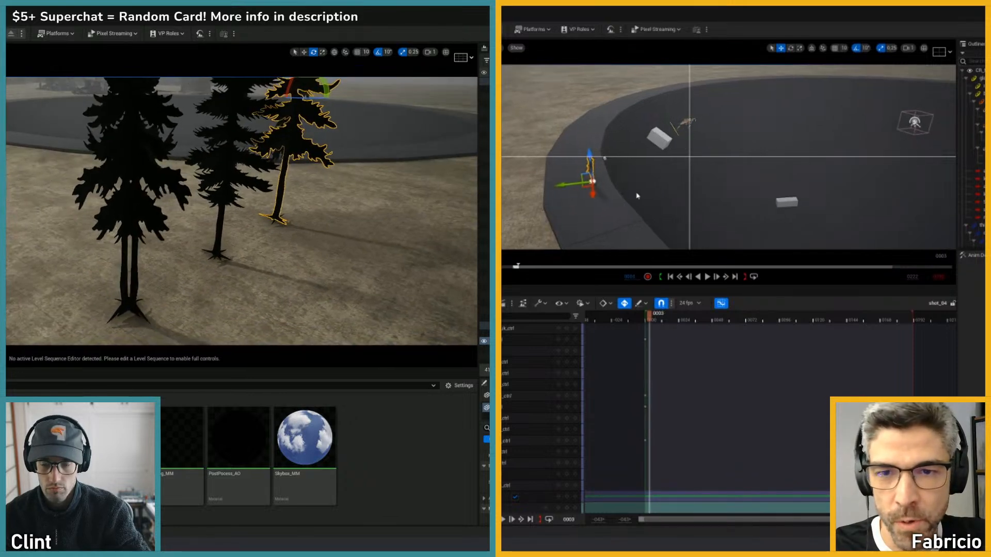
right_click_drag(161, 209, 174, 234)
key("f")
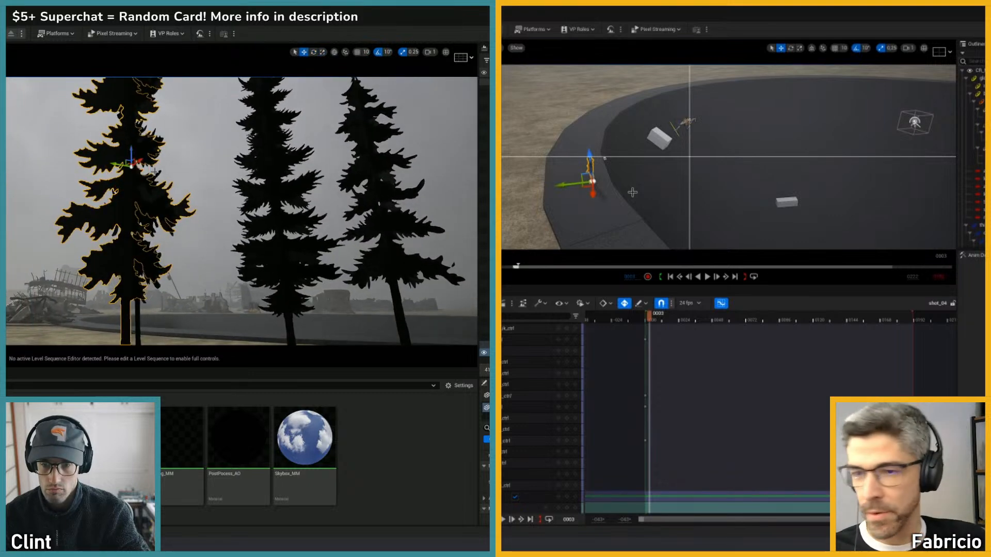
right_click_drag(228, 207, 227, 273)
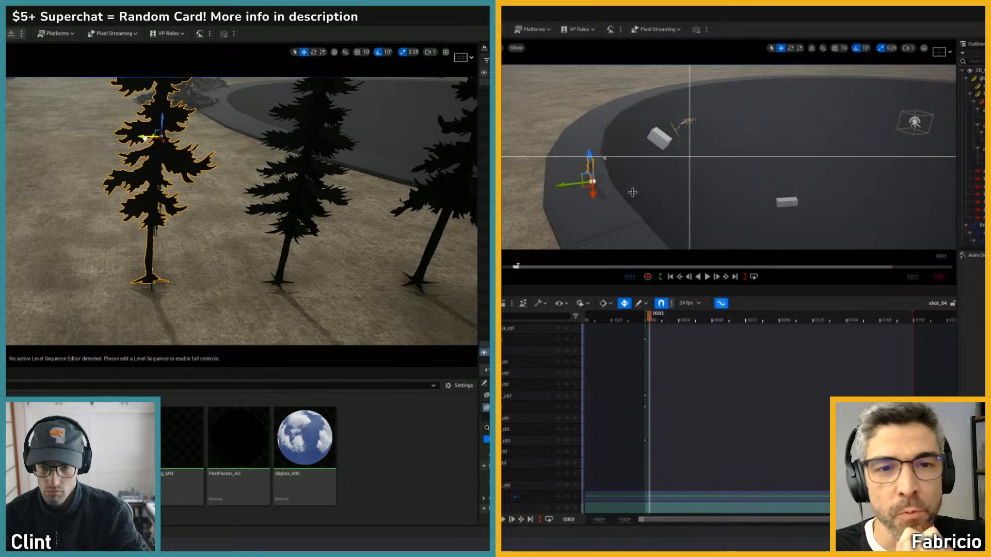
right_click_drag(228, 206, 253, 158)
right_click_drag(145, 207, 199, 207)
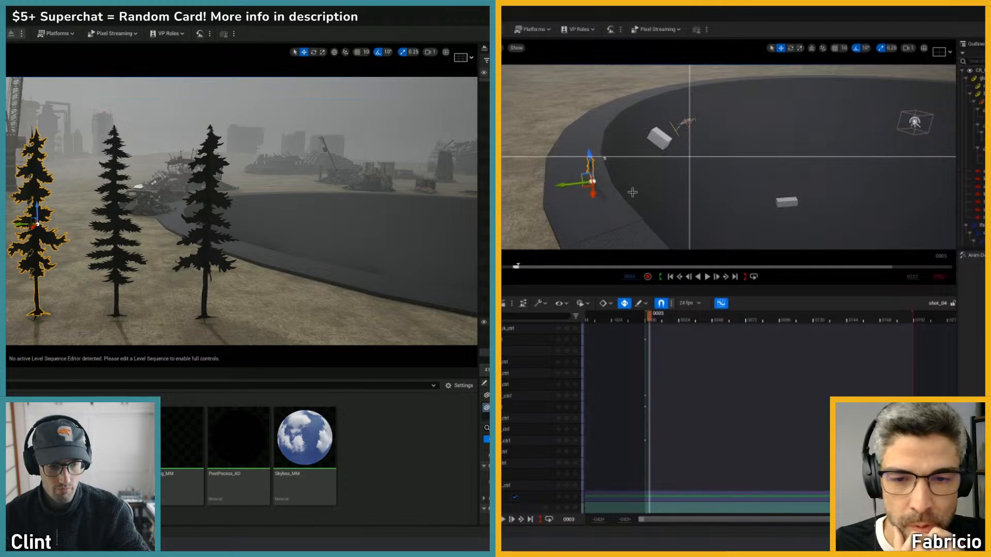
- Merge the right tree's crossed cards into one static mesh named treecard1 in the Geometries/TreeCards folder
left_click(487, 325)
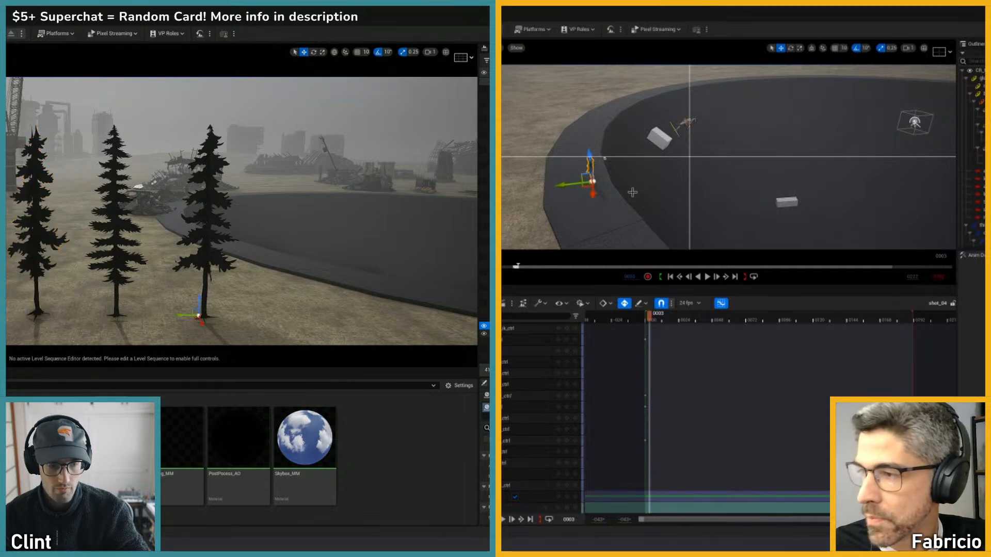
left_click(487, 341, "shift")
mouse_move(220, 257)
right_mouse_down()
mouse_move(243, 285)
mouse_move(226, 268)
right_mouse_up()
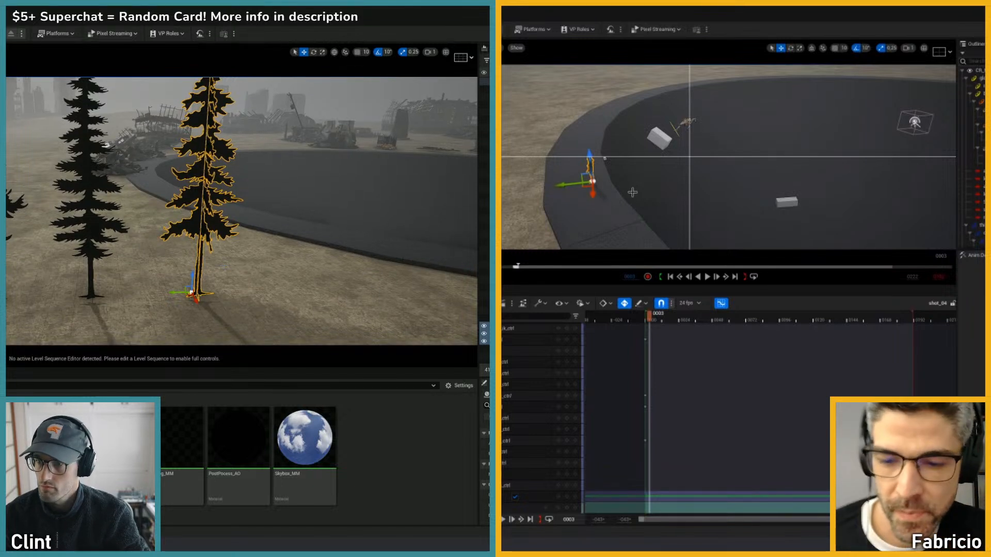
mouse_move(13, 272)
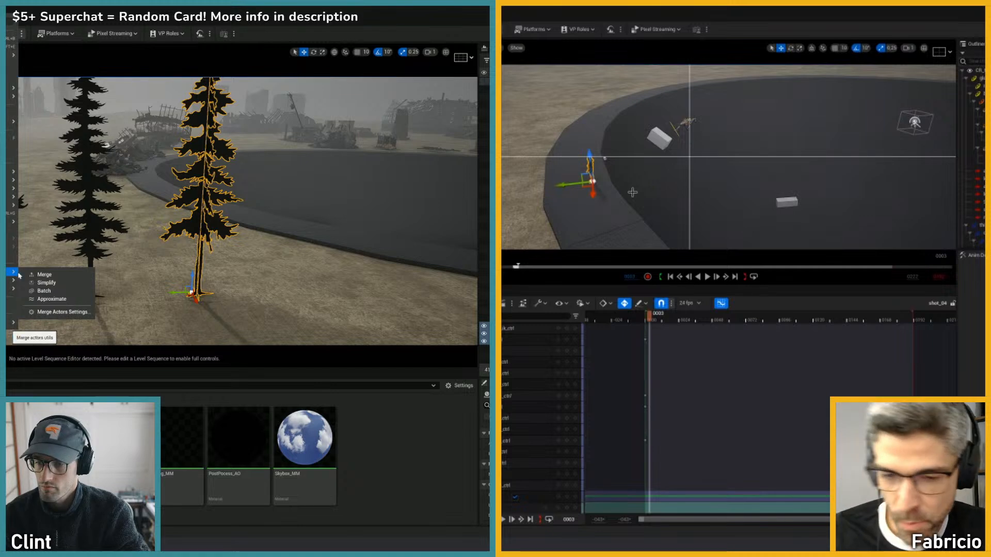
left_click(43, 274)
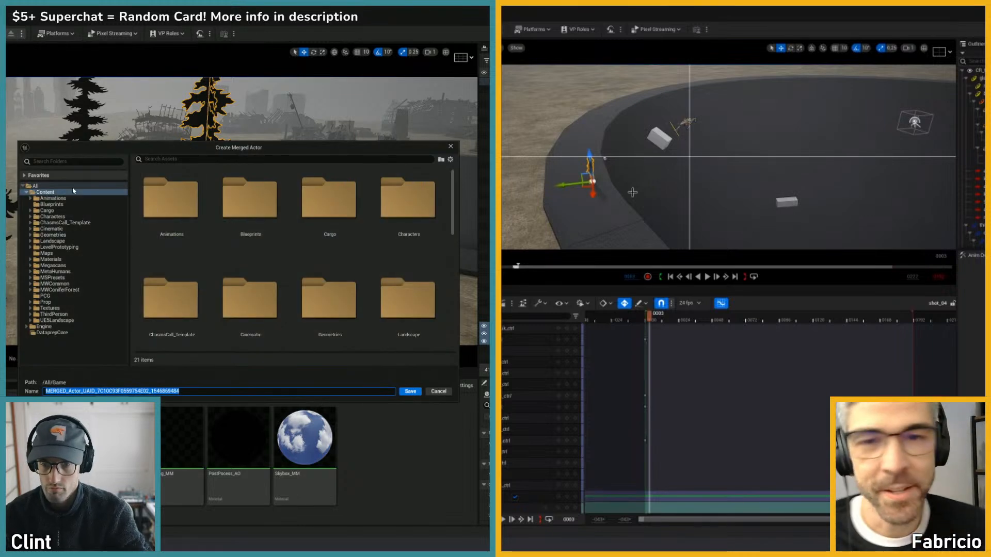
left_click(53, 236)
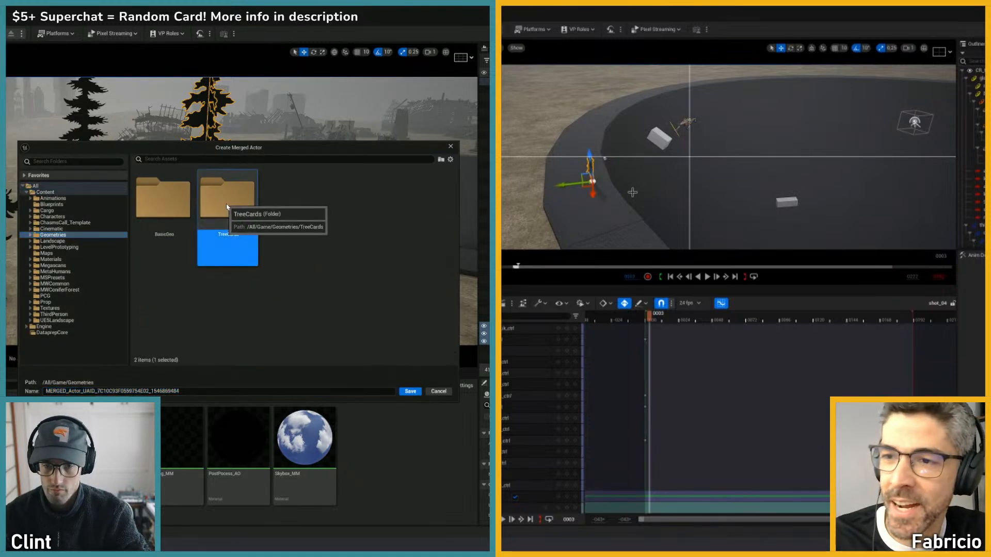
double_click(250, 199)
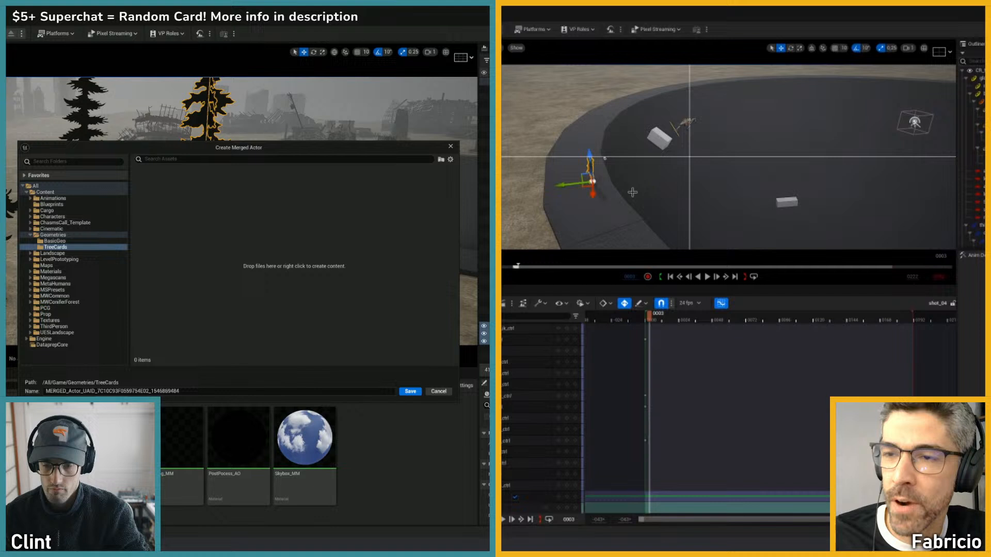
left_click(186, 390)
type("treecard1")
key("Return")
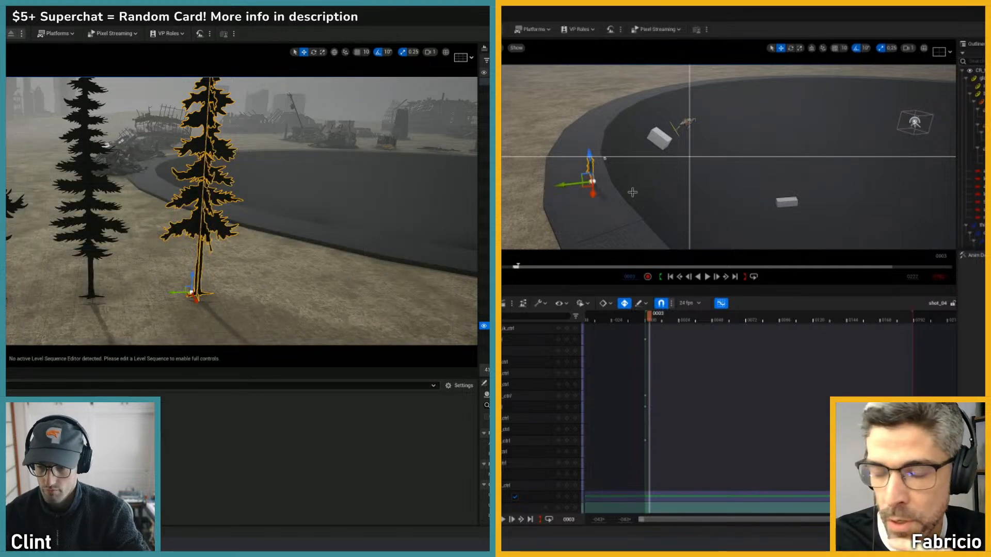
- Merge the middle tree's crossed cards into one static mesh named treecard2 in the Geometries/TreeCards folder
left_click_drag(273, 328, 325, 298)
key("ctrl+z")
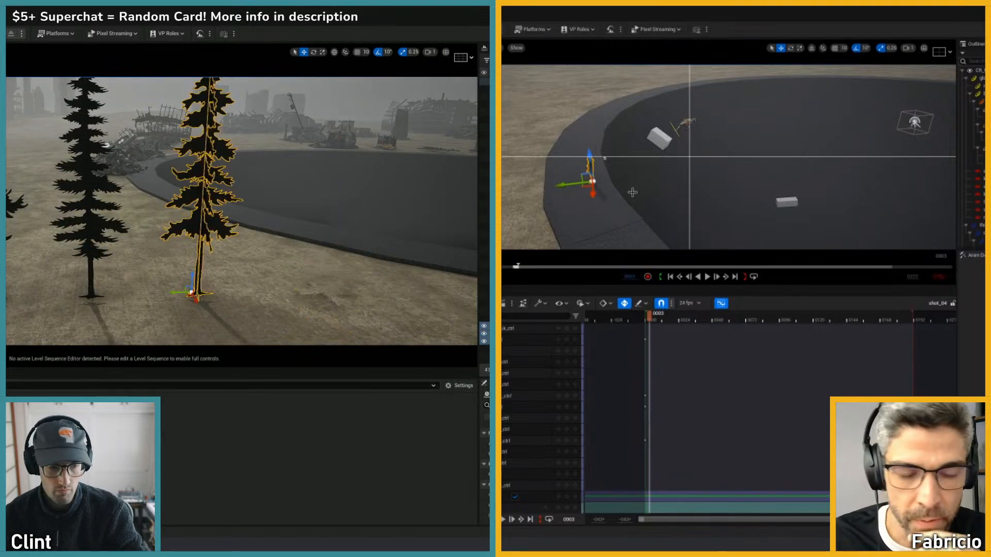
key("ctrl+z")
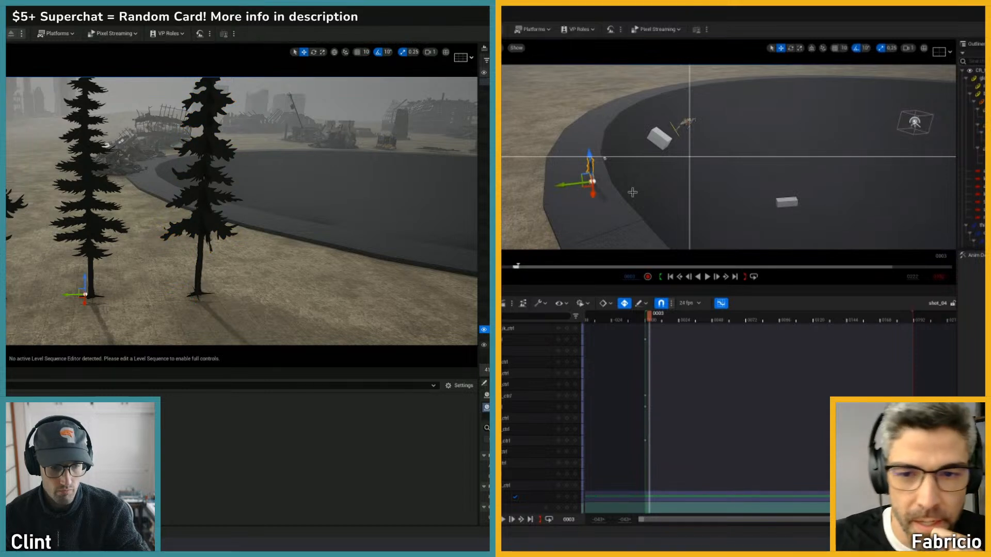
key("ctrl+z")
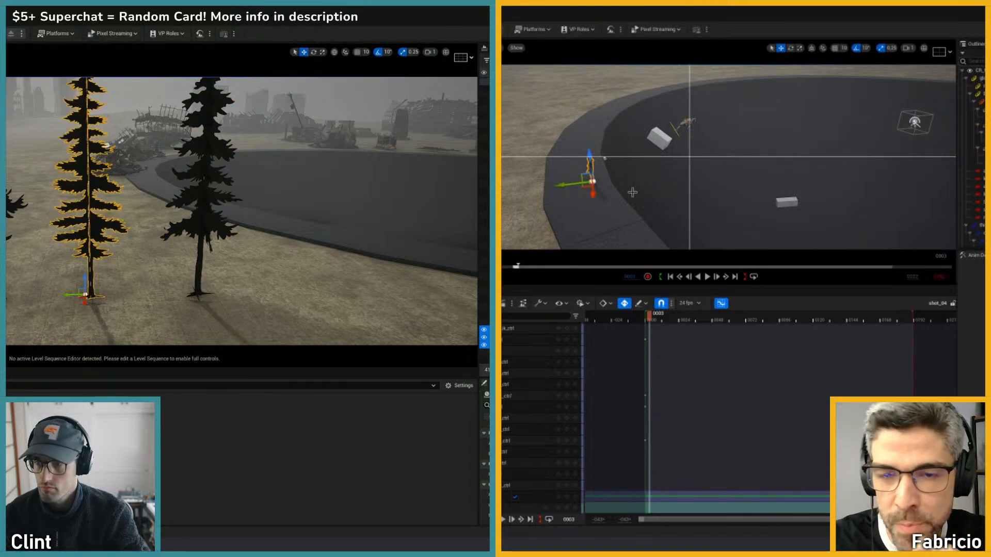
mouse_move(12, 272)
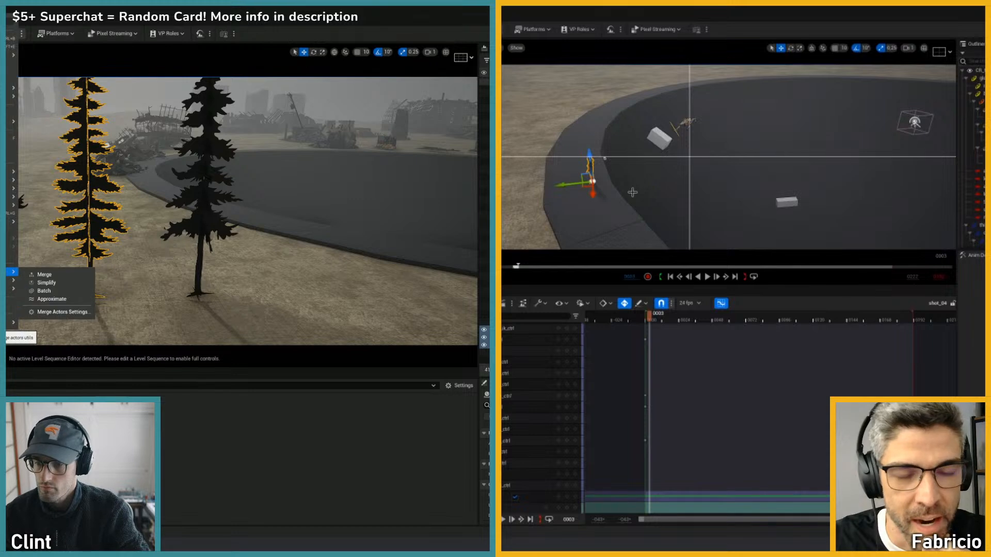
left_click(51, 276)
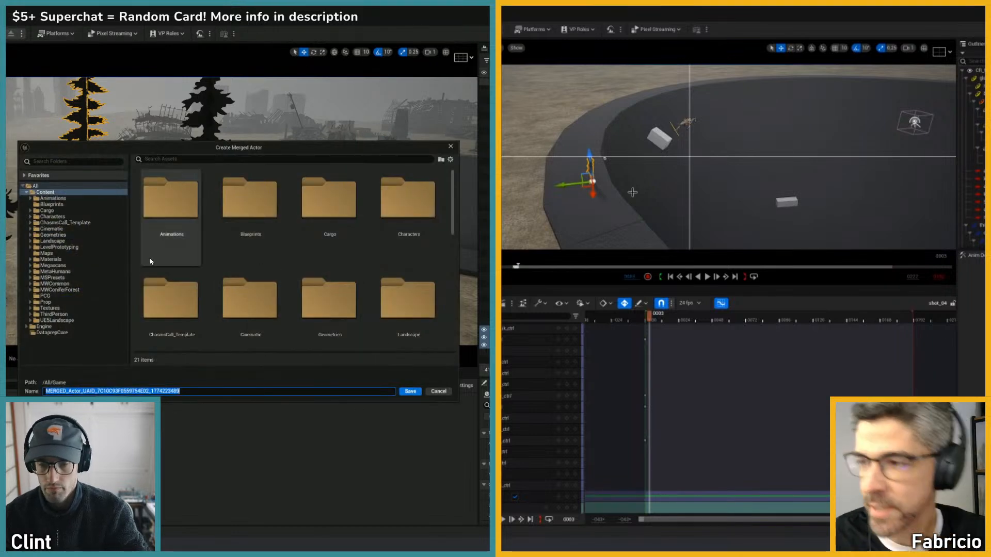
left_click(61, 236)
double_click(231, 204)
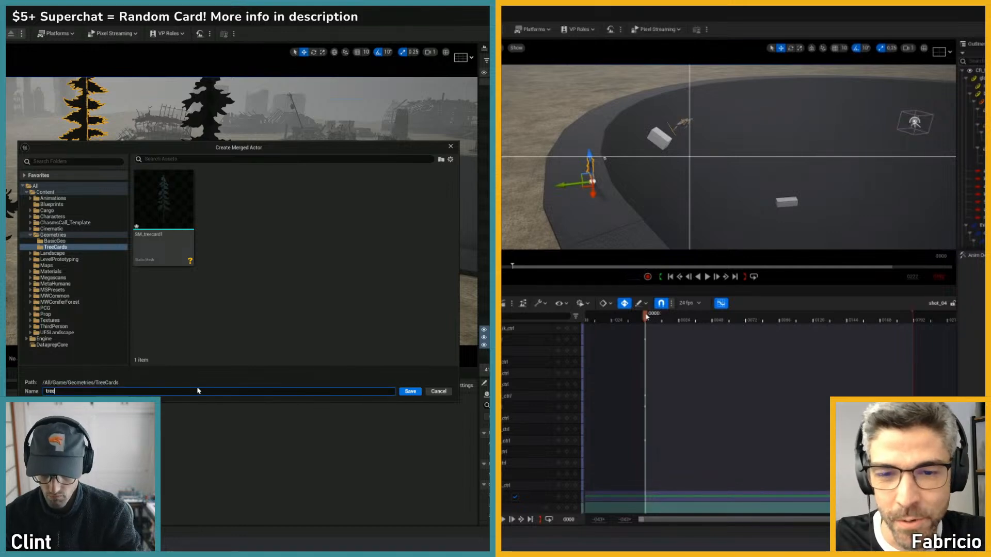
key("Return")
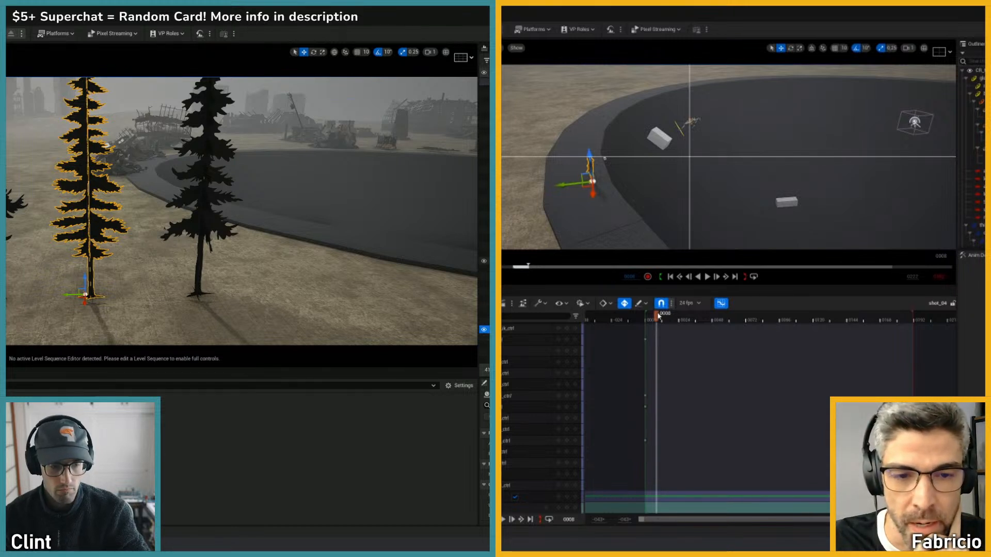
- Merge the left tree's crossed cards into one static mesh named treecard3 in the Geometries/TreeCards folder
left_click(484, 338)
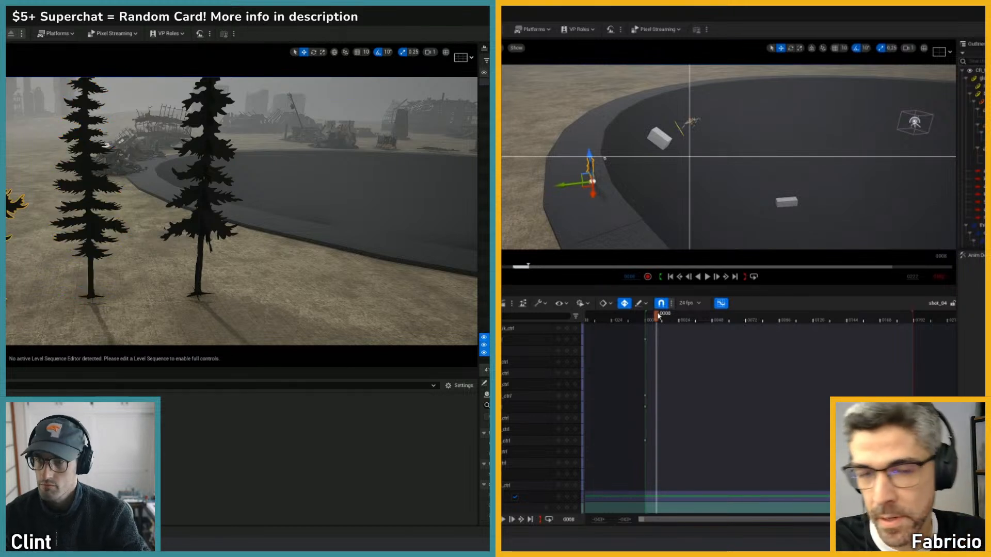
right_click_drag(593, 204, 629, 191)
left_click(42, 278)
left_click(61, 235)
key("g")
double_click(202, 211)
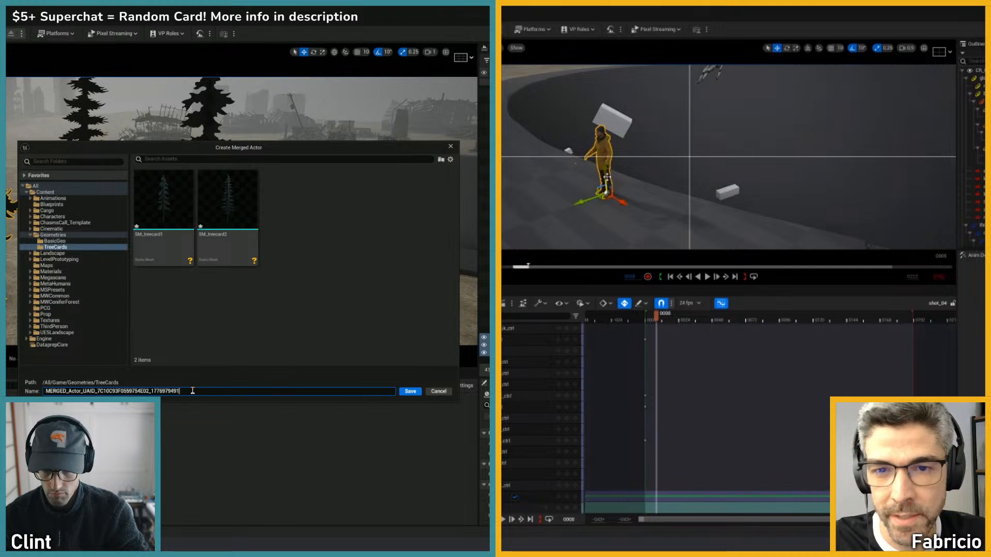
double_click(192, 391)
type("treecard")
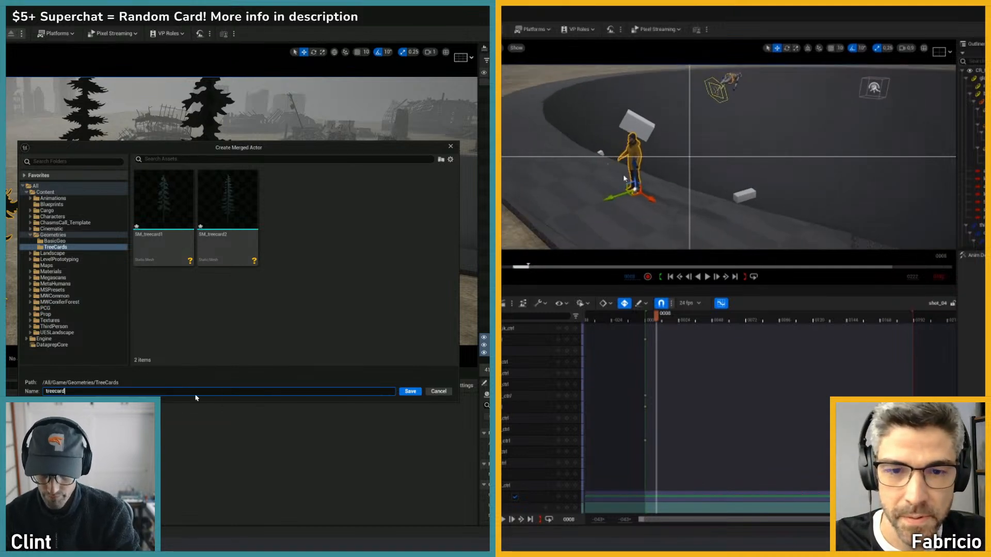
type("3")
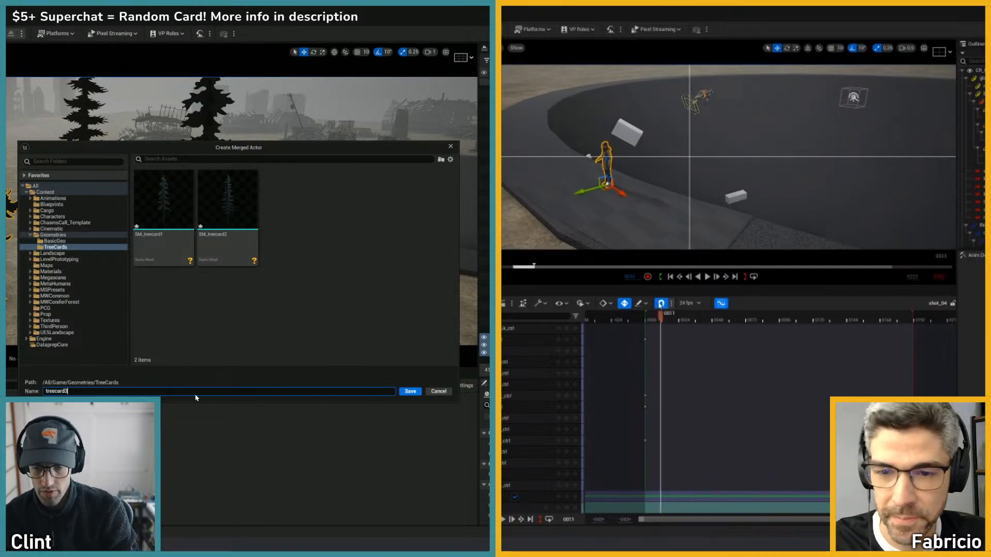
key("Return")
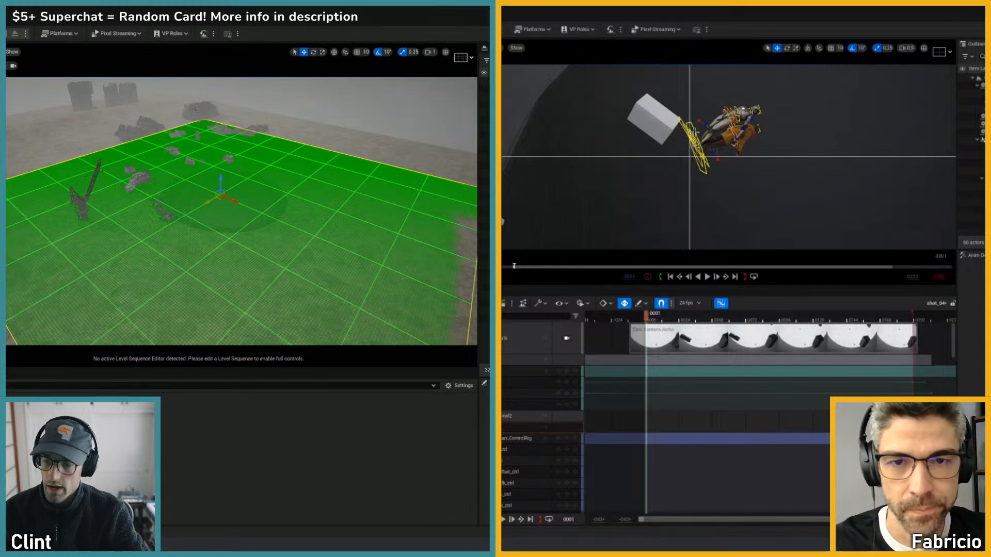
- Move the second falling character in shot_04 away from the first by its global control, checking its placement through the shot camera
left_click(694, 132)
key("shift+c")
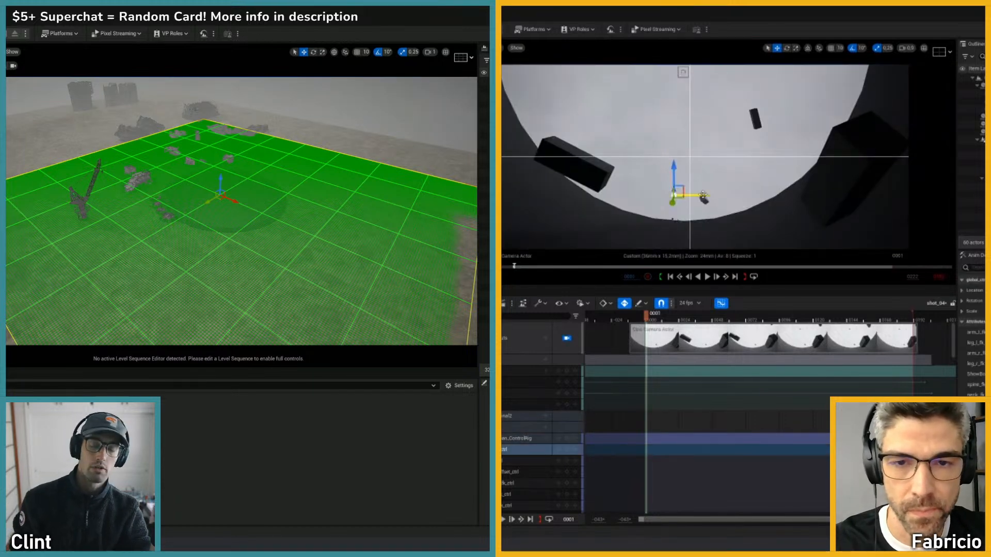
left_click_drag(704, 196, 698, 126)
key("shift+c")
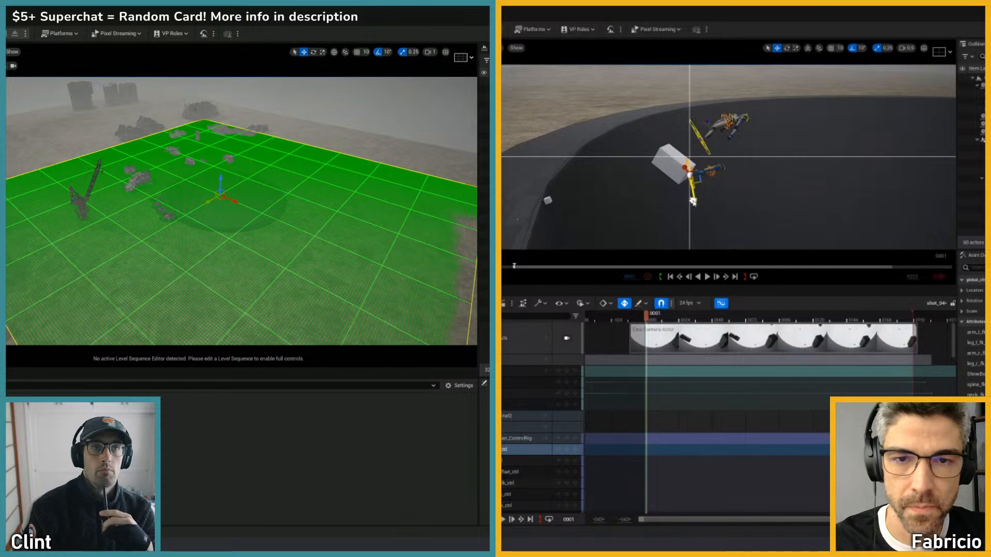
key("shift+c")
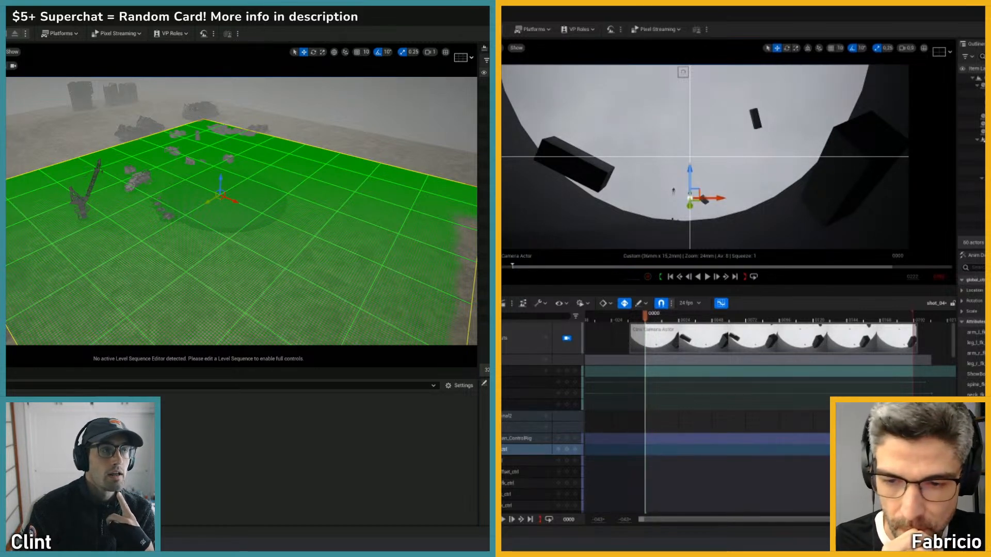
- Key the second character's global control at frame 0 and set the key's interpolation to Linear
left_click(503, 449)
scroll(542, 418, "down", 3)
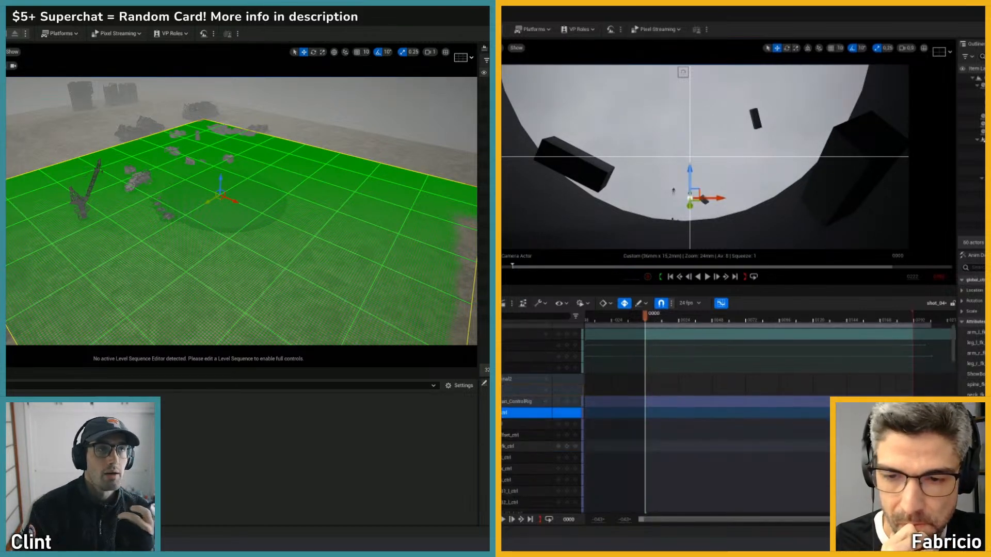
left_click(568, 415)
right_click(644, 412)
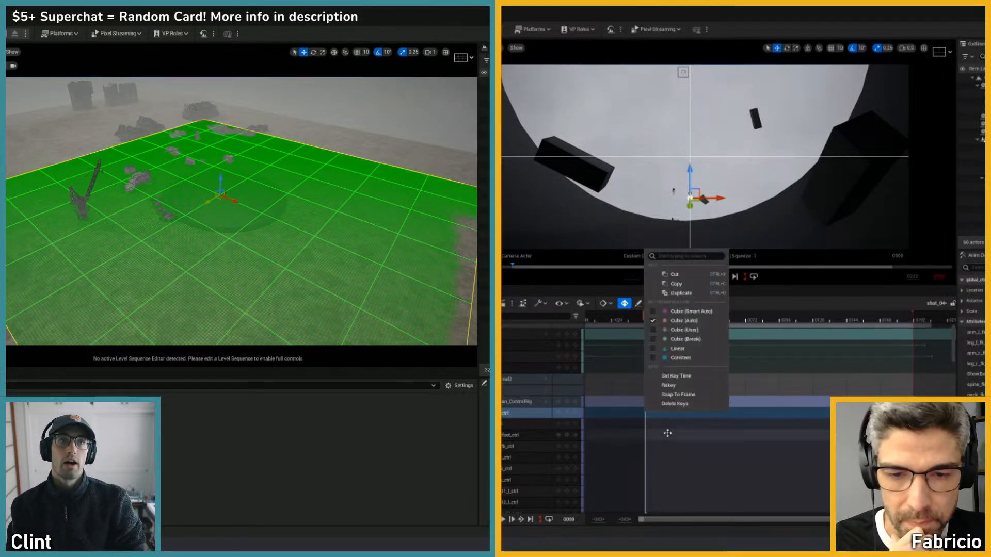
left_click(671, 349)
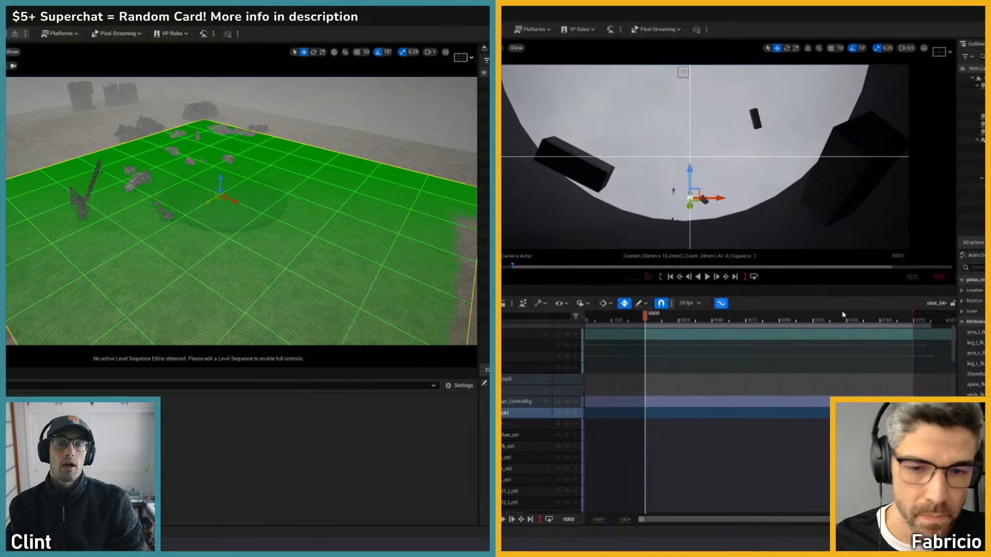
- At frame 191, leave the camera view, move the second character's global control across the chasm, and key its position
left_click(910, 320)
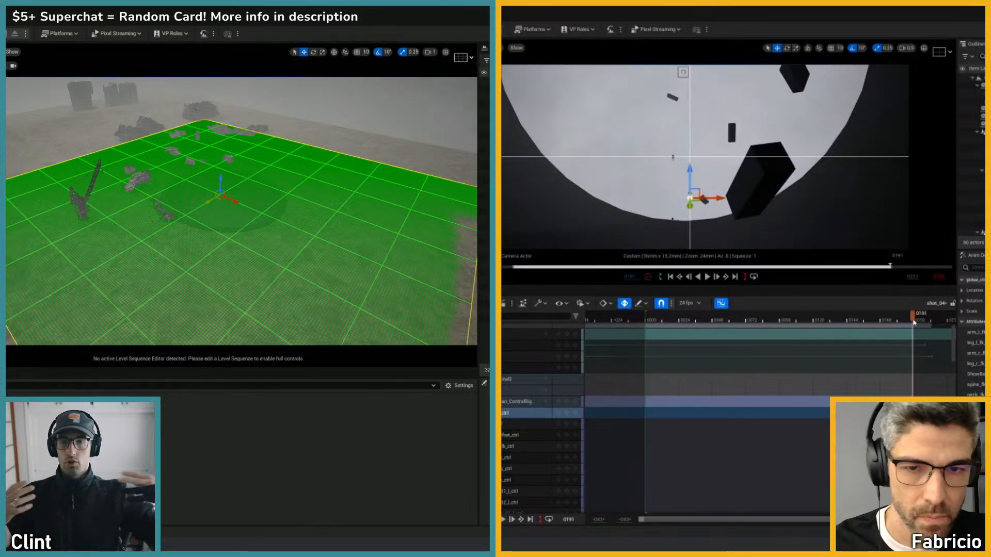
key("shift+c")
right_click_drag(737, 173, 719, 179)
left_click_drag(703, 185, 898, 168)
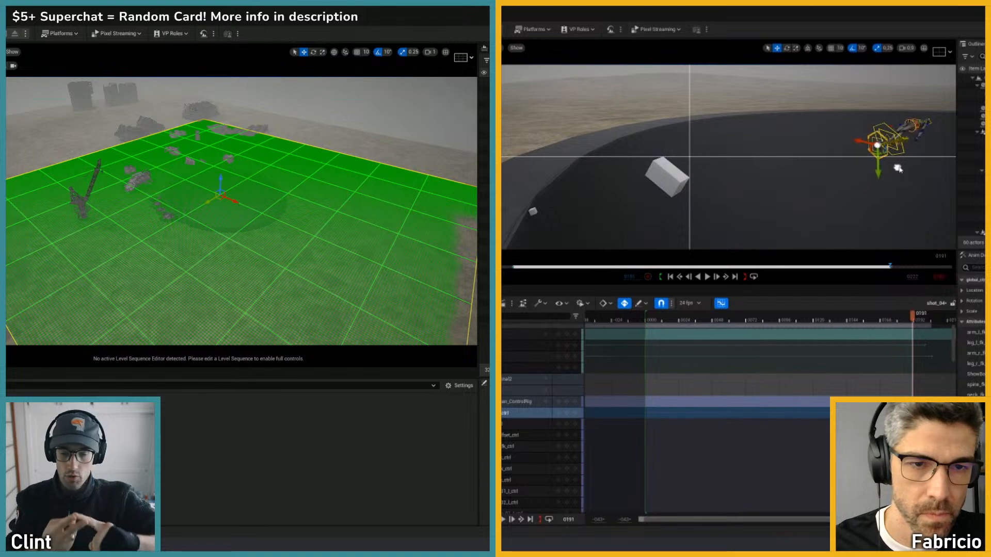
right_click_drag(906, 166, 858, 157)
key("s")
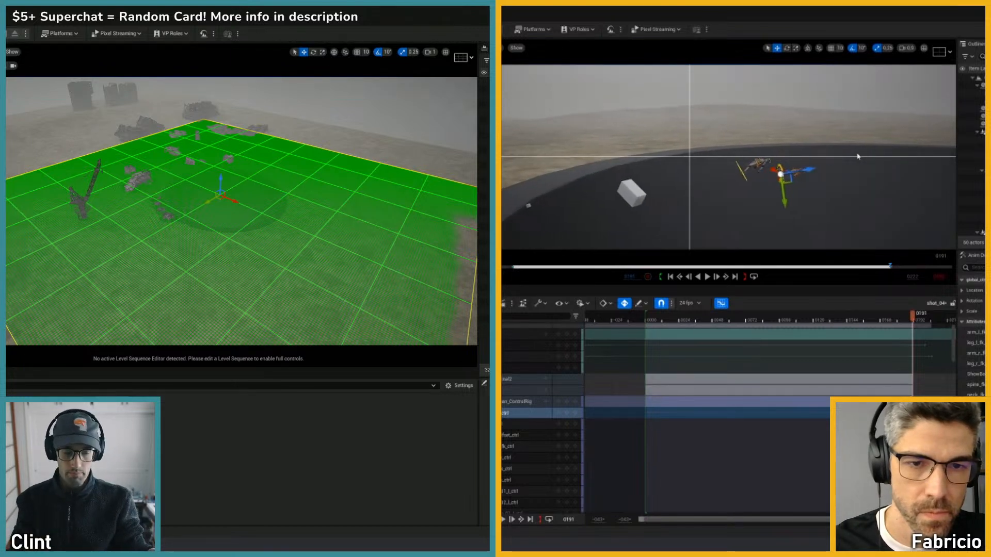
- At frame 191, redo the second character's placement by moving its global control across the chasm, checking the start pose at frame 0
left_click(631, 193)
key("e")
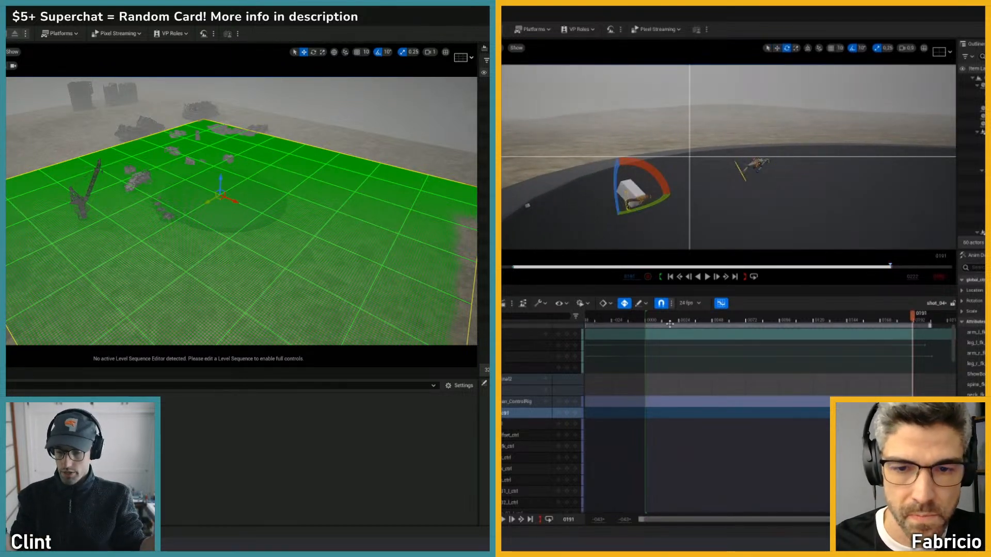
left_click(647, 321)
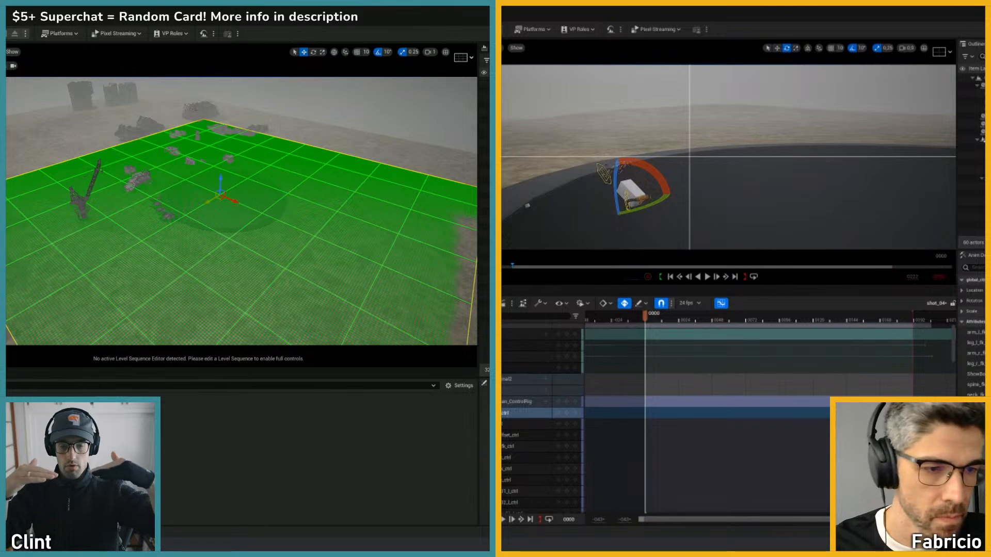
right_click_drag(688, 201, 677, 199)
left_click_drag(682, 172, 684, 170)
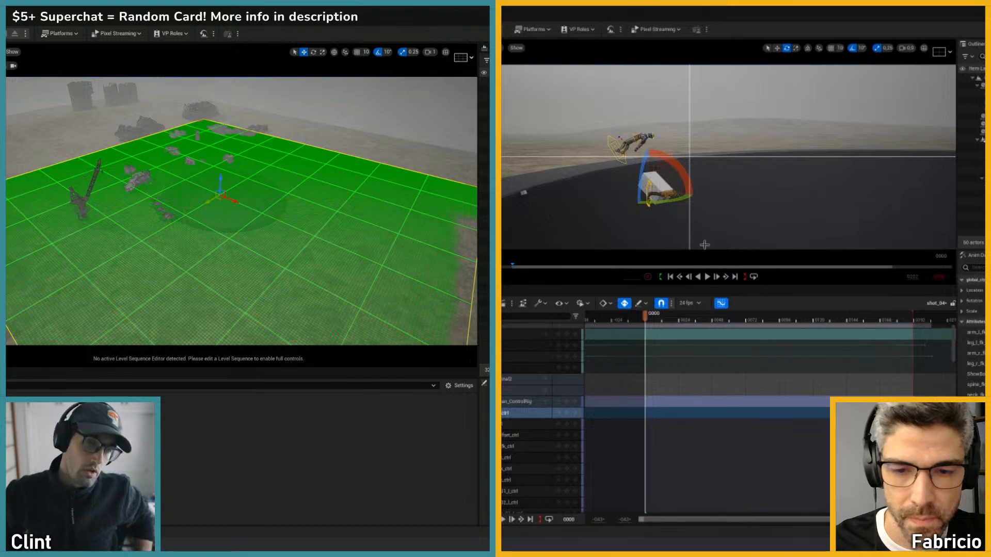
left_click(912, 320)
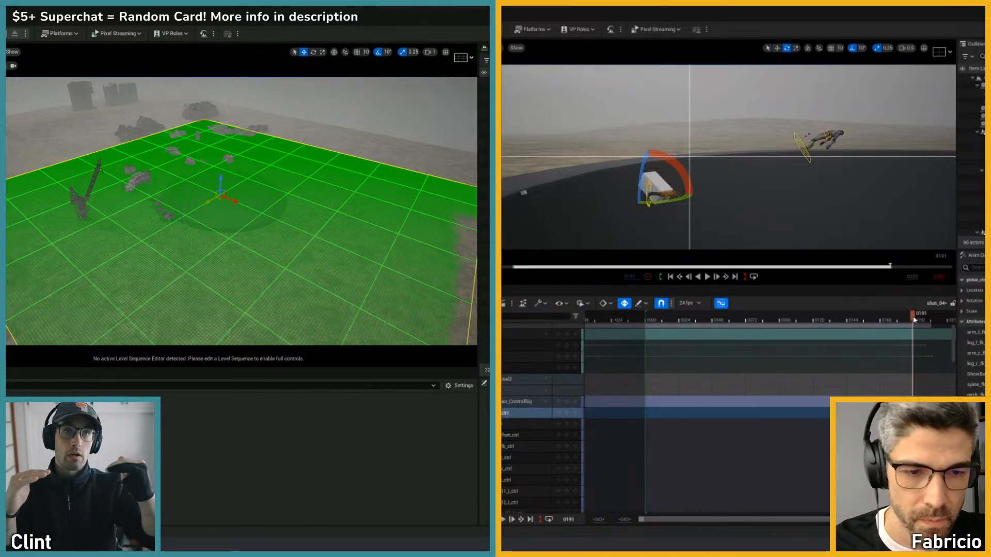
key("w")
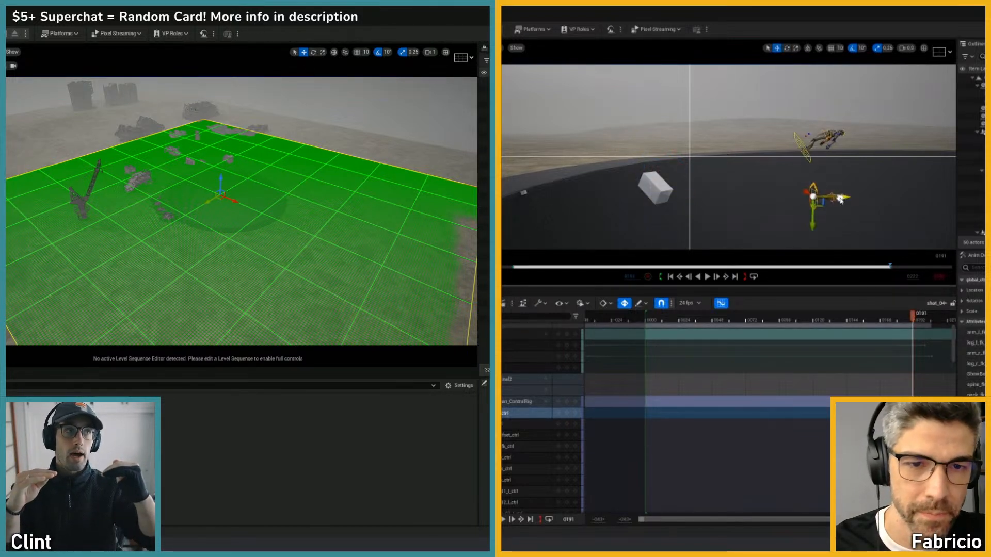
- Return to the shot camera view and set the second character's global control keys to Linear interpolation
key("shift+c")
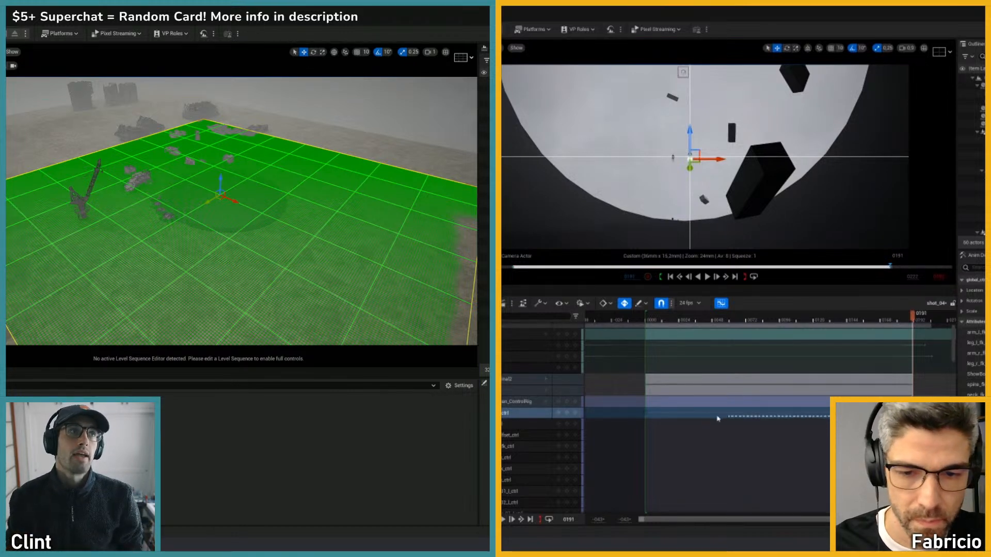
right_click(645, 414)
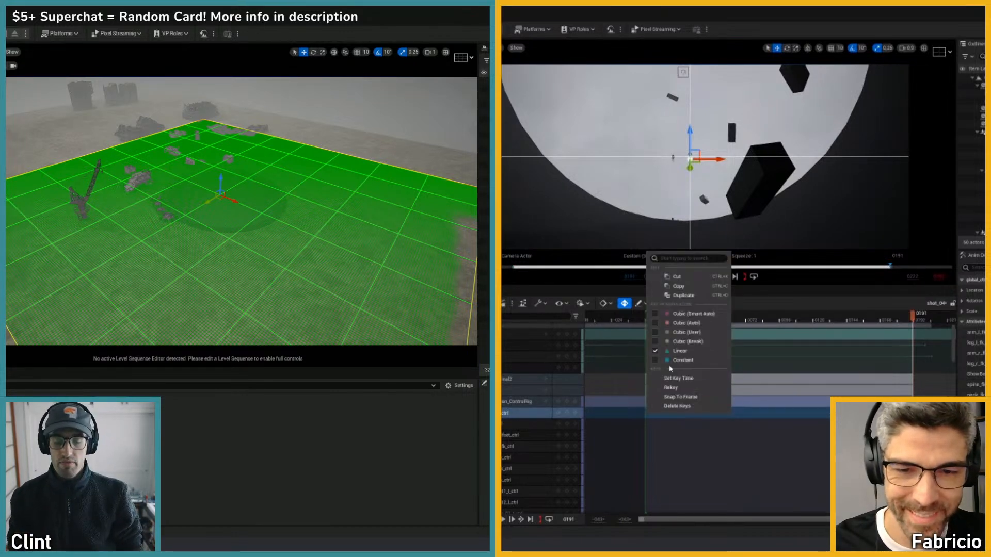
left_click(677, 352)
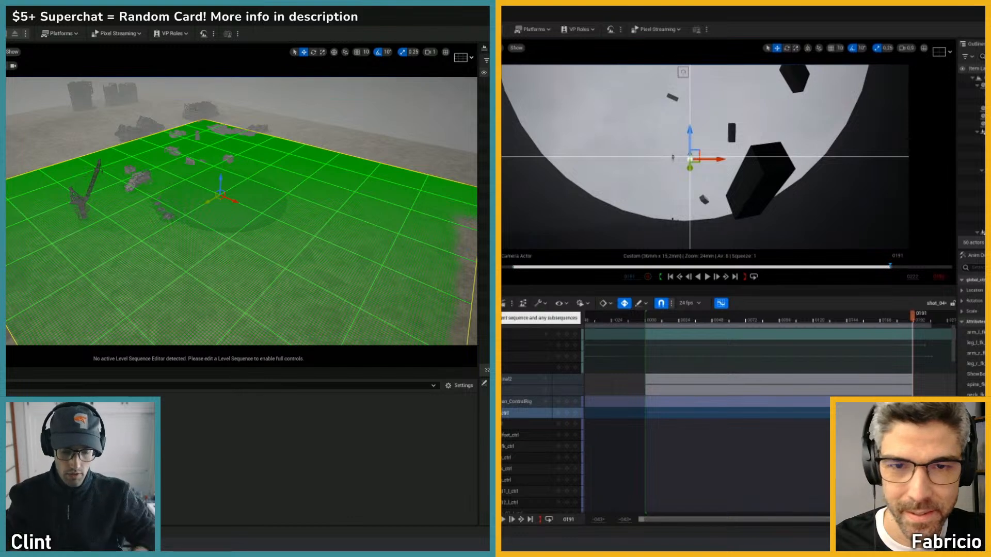
- Deselect the character, preview the shot from its start in game view, and disable the composition overlay
left_click(745, 186)
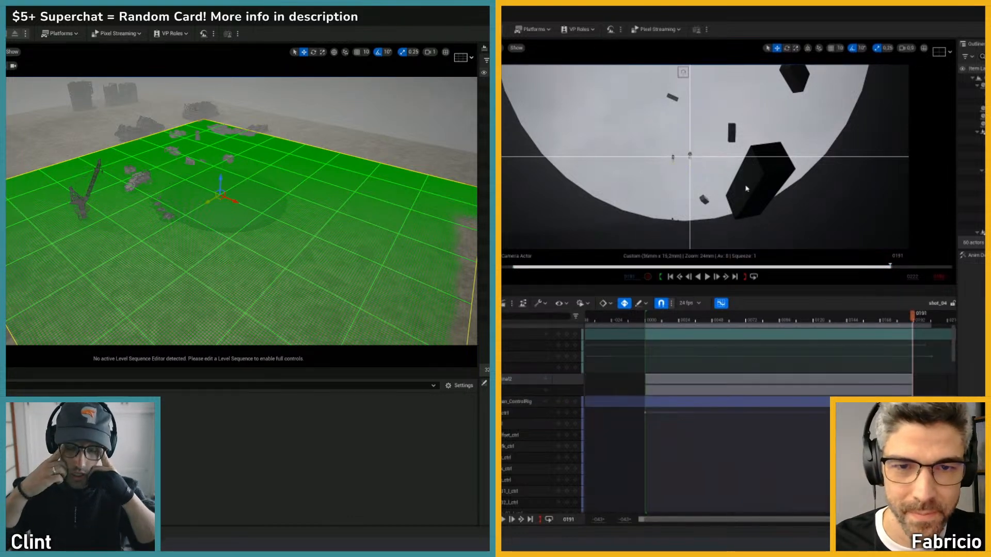
key("g")
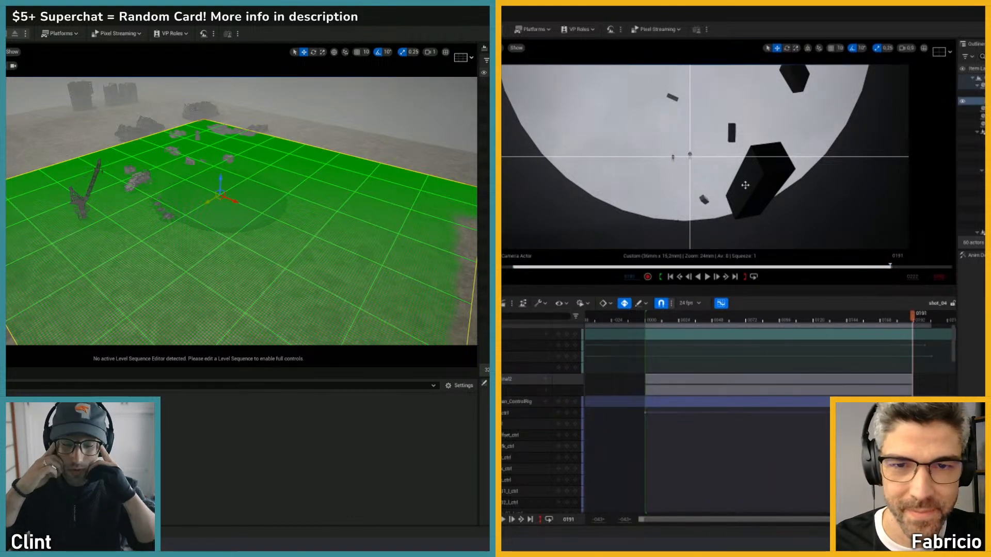
left_click(651, 319)
key("space")
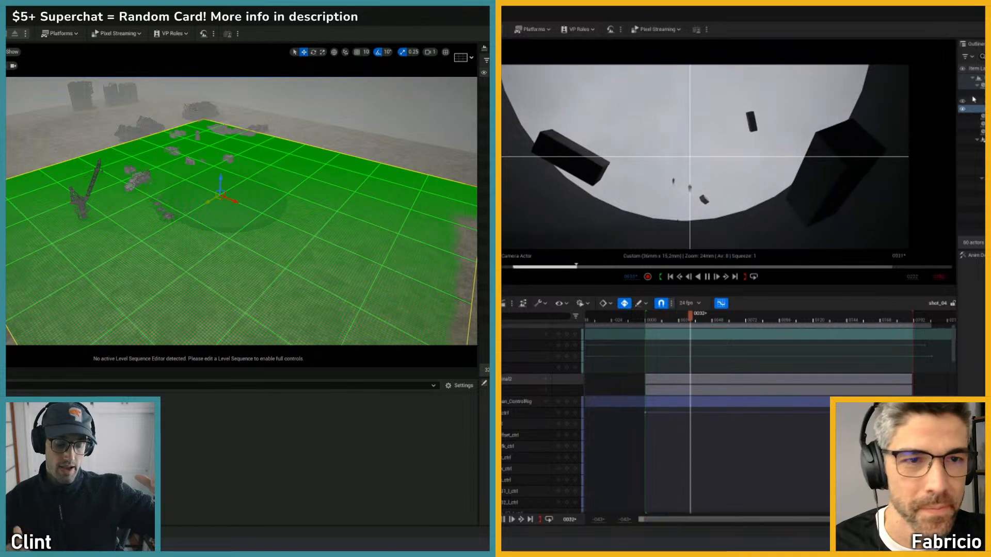
key("space")
left_click(942, 55)
left_click(948, 85)
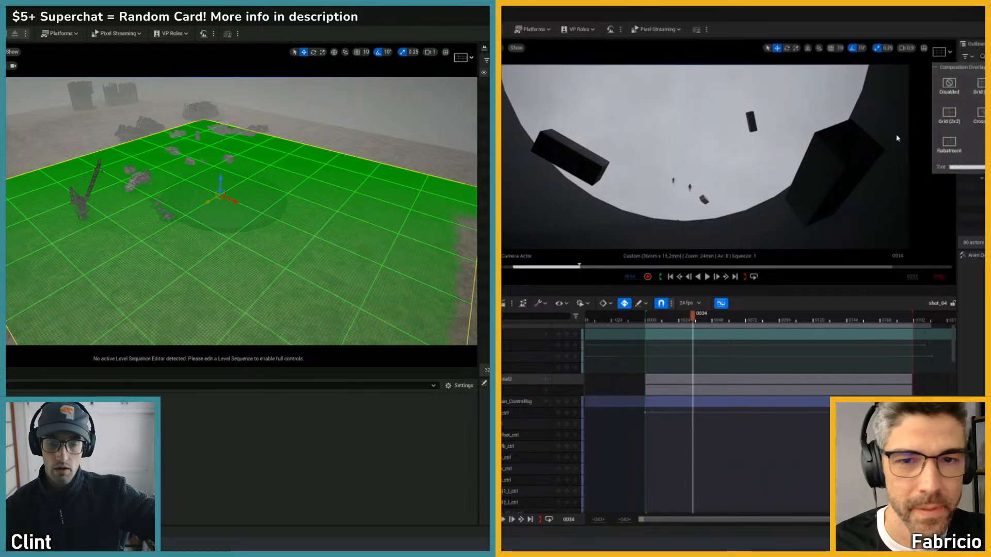
- Hide the left falling character and play shot_04 from its start to judge the shot with only one character
left_click(652, 319)
key("space")
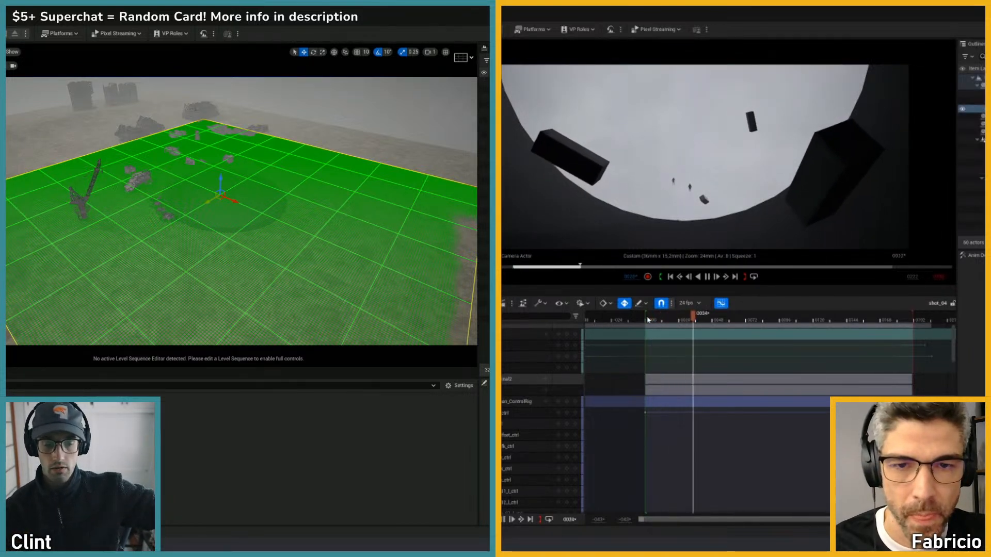
key("space")
left_click(673, 178)
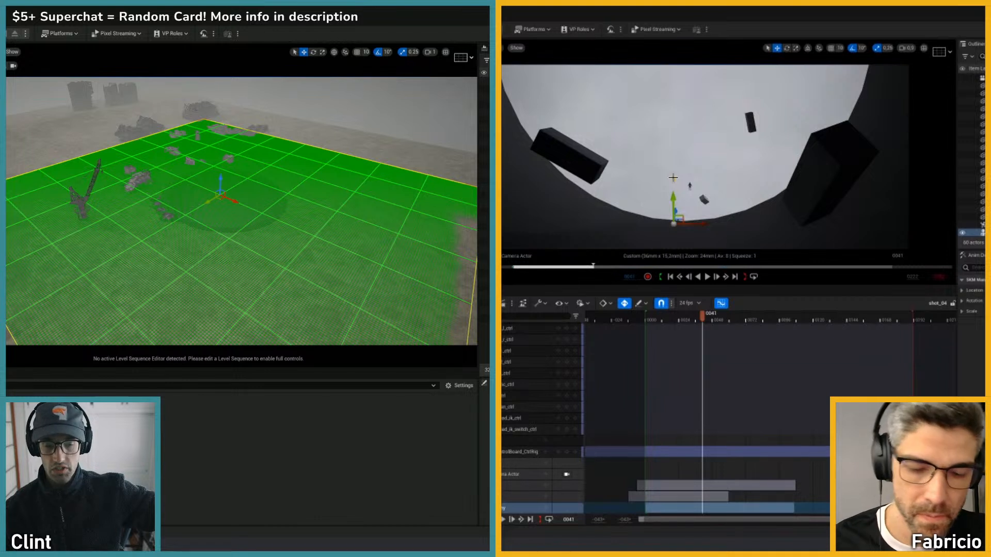
key("Escape")
left_click(648, 319)
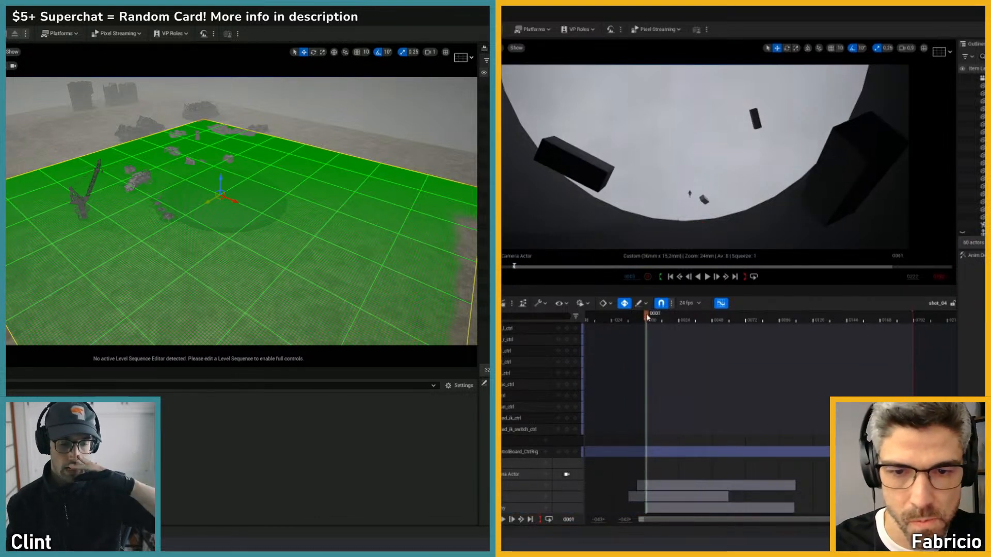
key("space")
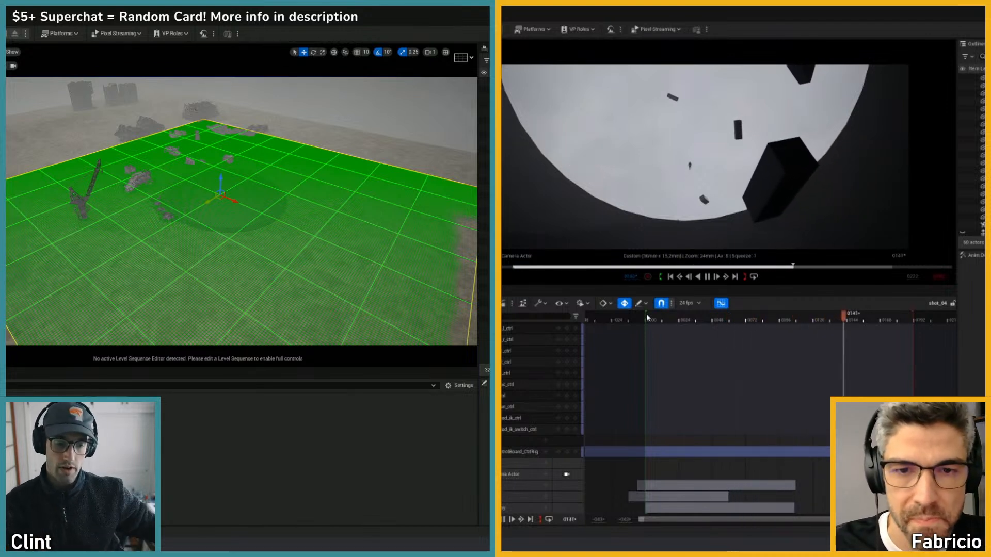
key("space")
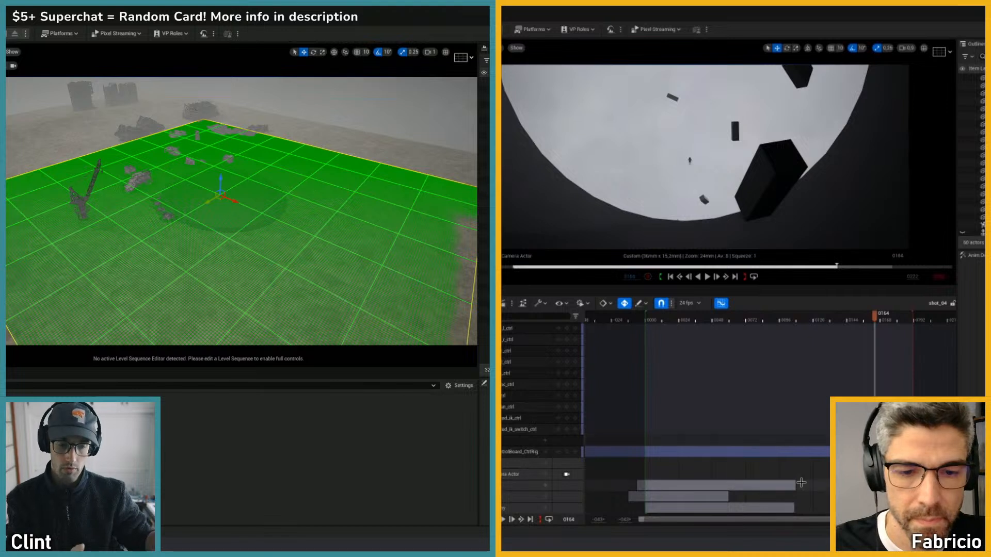
- Extend the two falling blocks' track sections and the left character's section to the end of shot_04
left_click_drag(852, 320, 721, 335)
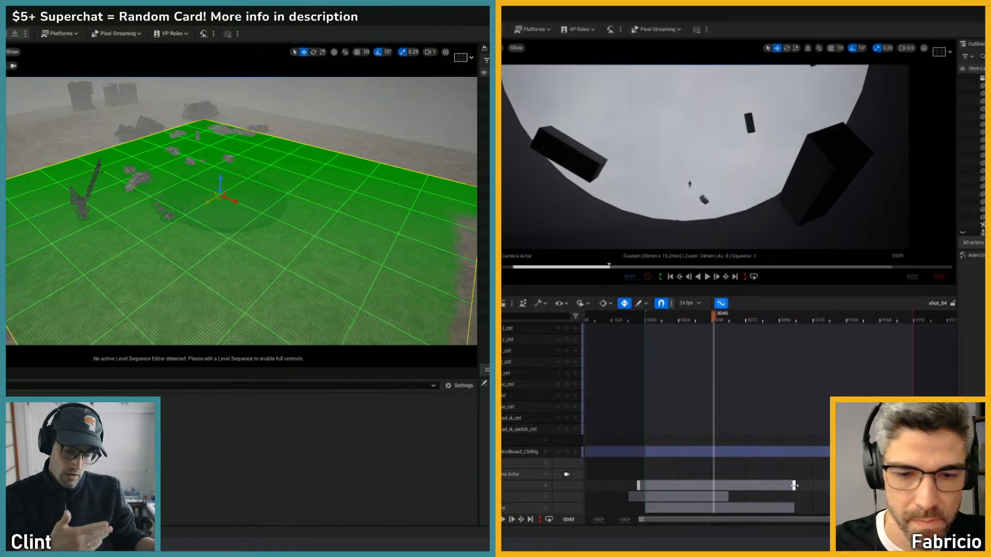
left_click_drag(794, 487, 903, 486)
left_click(721, 496)
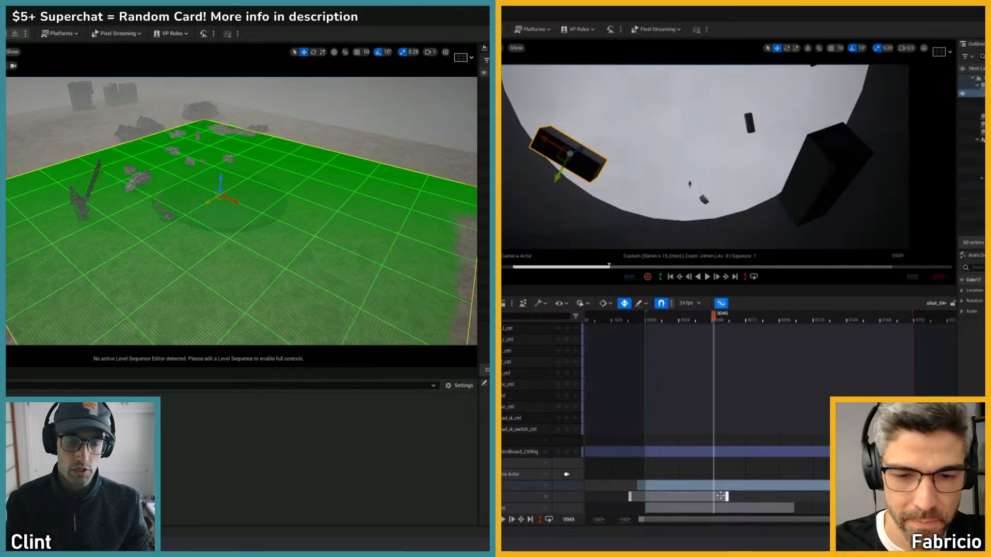
left_click_drag(726, 496, 904, 496)
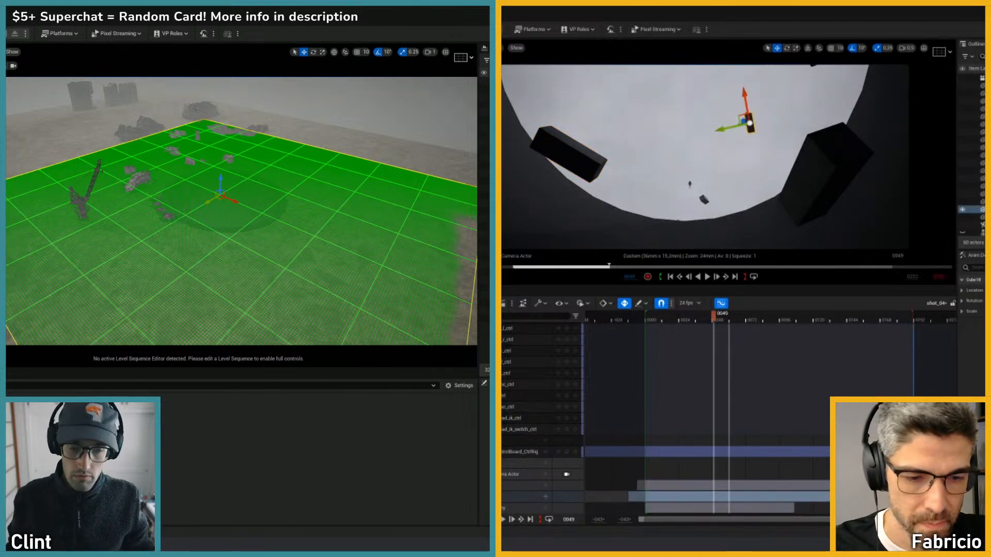
left_click(793, 507)
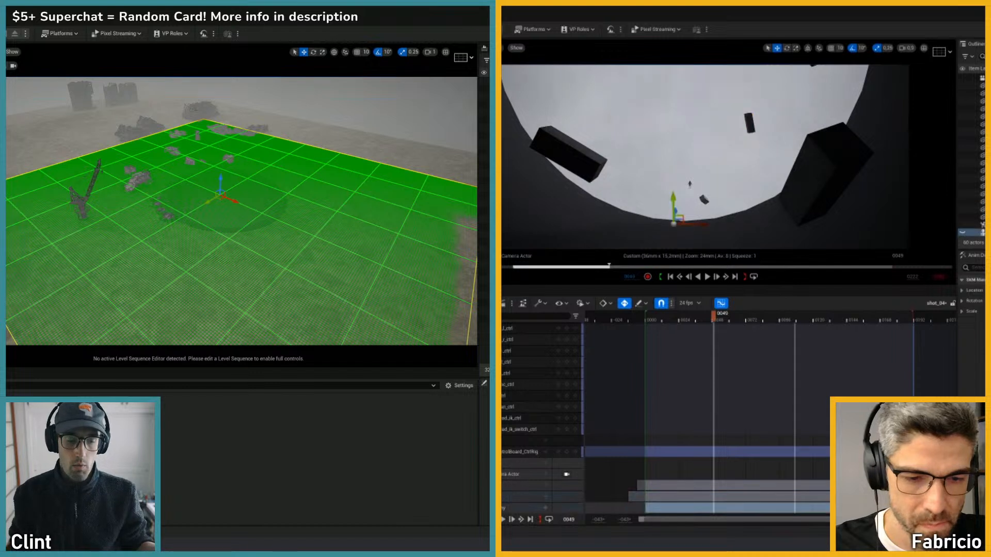
- Play shot_04 through the shot camera with the left falling character hidden and with it shown again
left_click(680, 321)
key("space")
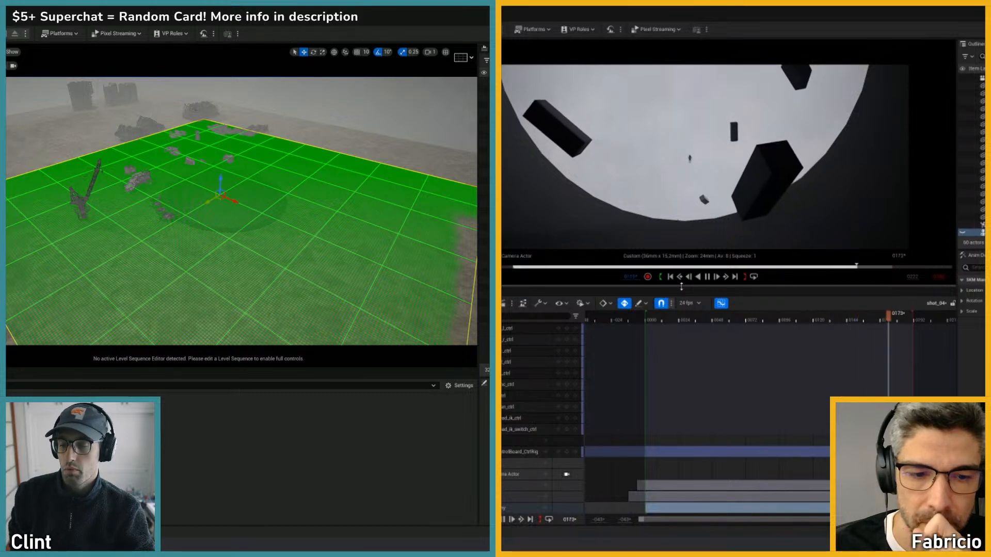
key("space")
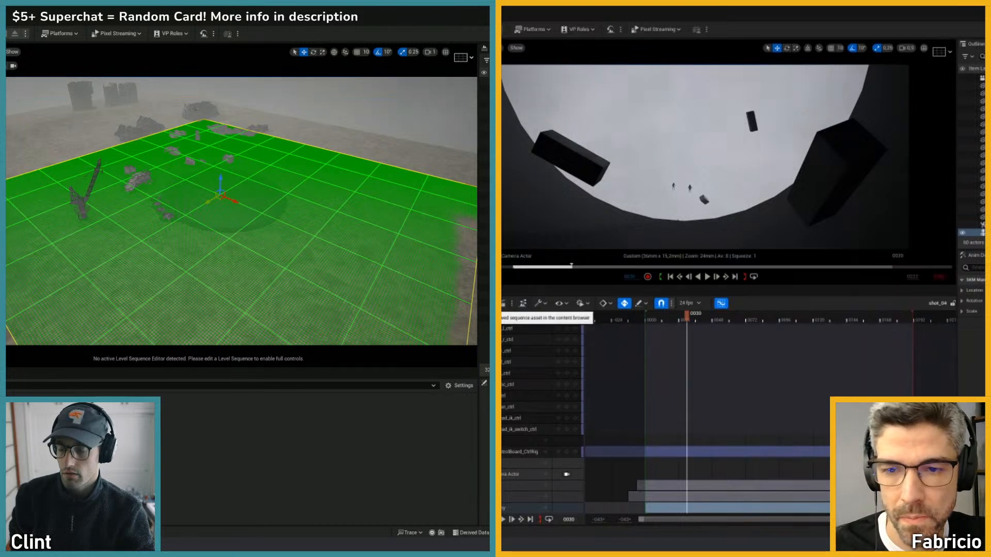
left_click(654, 321)
left_click_drag(655, 321, 649, 321)
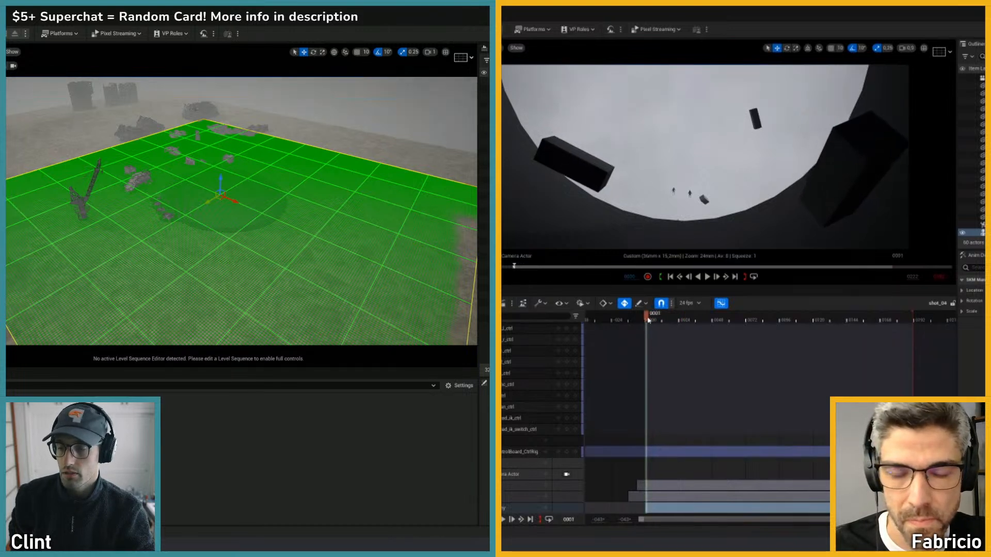
key("space")
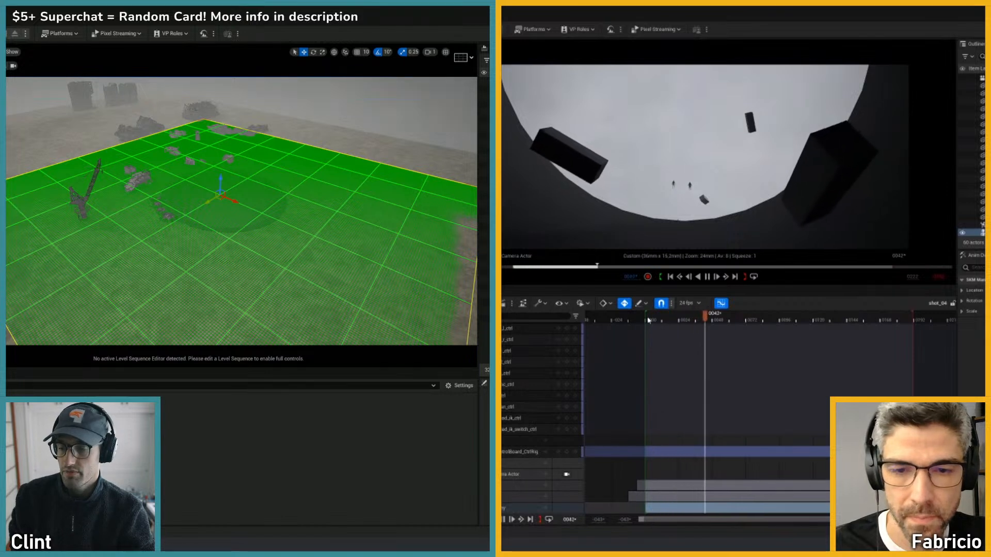
key("space")
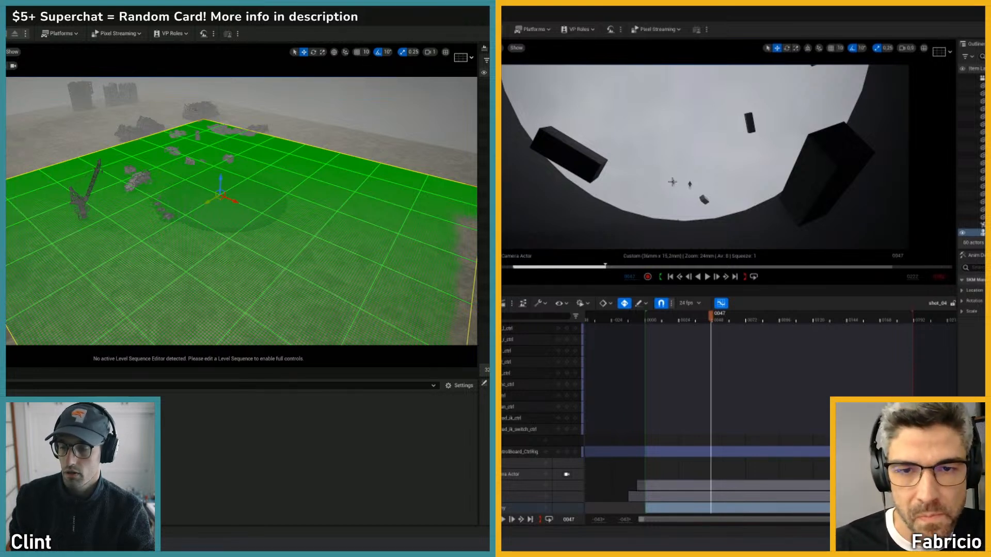
- Select the left falling character and switch off its spawn track in shot_04
left_click(673, 182)
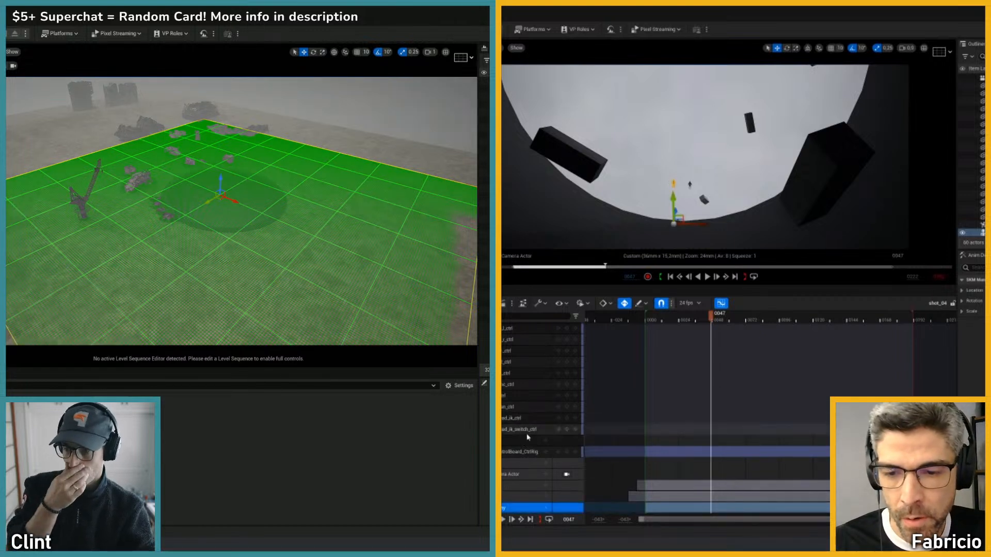
scroll(536, 436, "down", 2)
key("alt+s")
scroll(535, 435, "up", 1)
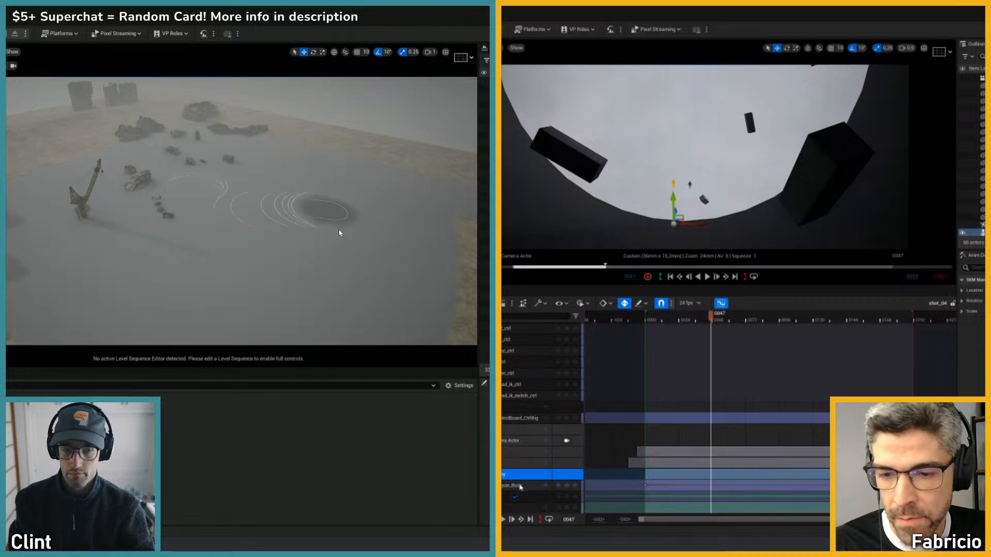
left_click(515, 497)
- Sculpt the new landscape into broad rolling hills beside the foggy ruins
mouse_move(146, 237)
right_mouse_down()
mouse_move(185, 237)
mouse_move(135, 243)
mouse_move(140, 261)
mouse_move(183, 260)
right_mouse_up()
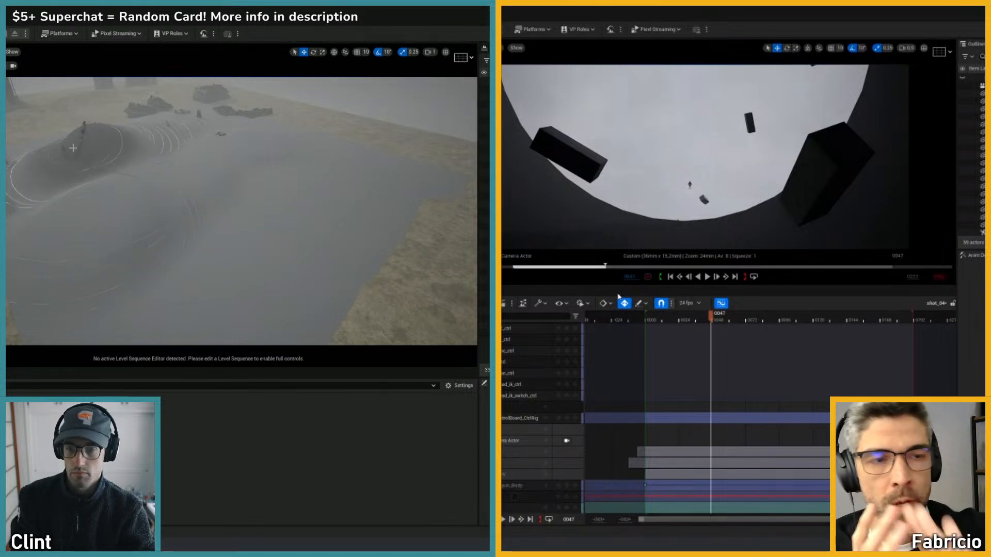
mouse_move(55, 181)
right_mouse_down()
mouse_move(9, 139)
mouse_move(41, 151)
mouse_move(36, 161)
right_mouse_up()
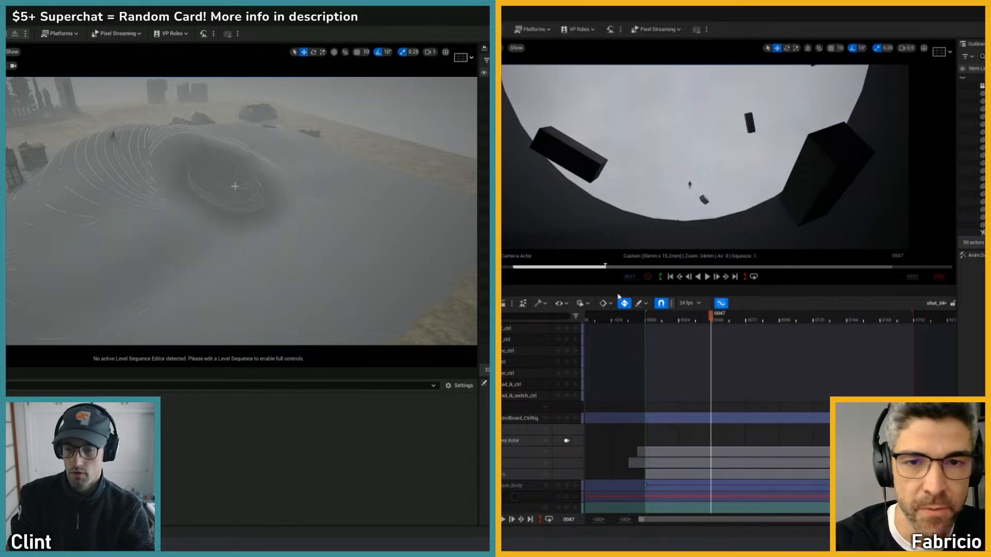
right_click_drag(235, 186, 183, 160)
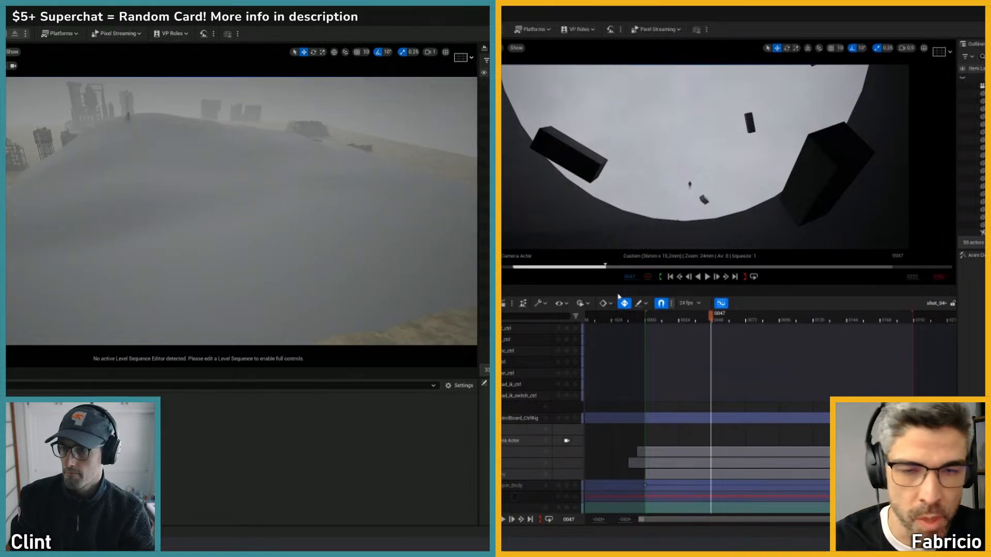
- Leave sculpting for selection mode and move the sculpted landscape to a new position in the foggy ruins scene
key("shift+1")
right_click_drag(262, 145, 361, 127)
left_click(263, 130)
left_click_drag(182, 147, 42, 88)
right_click_drag(98, 132, 22, 72)
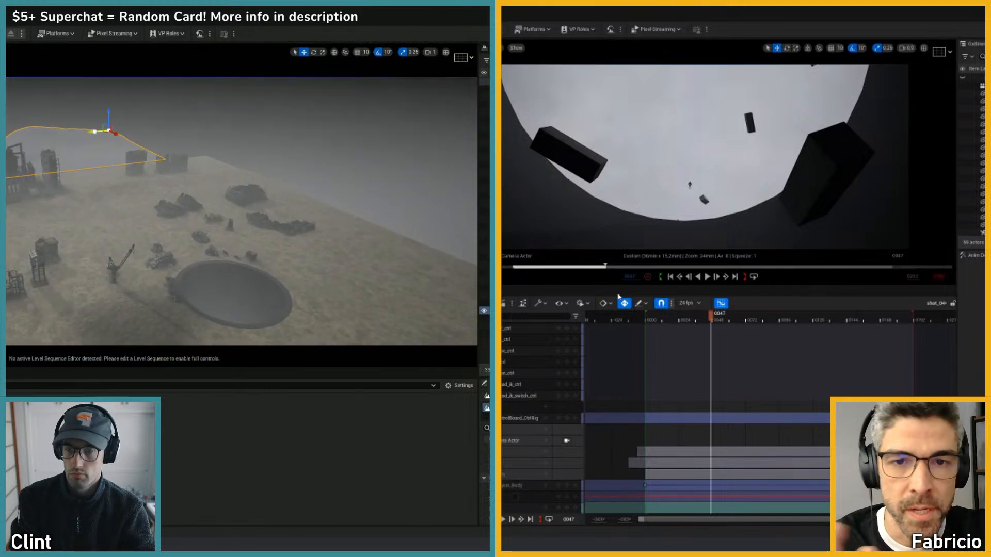
left_click_drag(121, 134, 268, 241)
mouse_move(268, 241)
right_mouse_down()
mouse_move(336, 298)
mouse_move(341, 290)
mouse_move(269, 233)
right_mouse_up()
right_click_drag(202, 251, 28, 314)
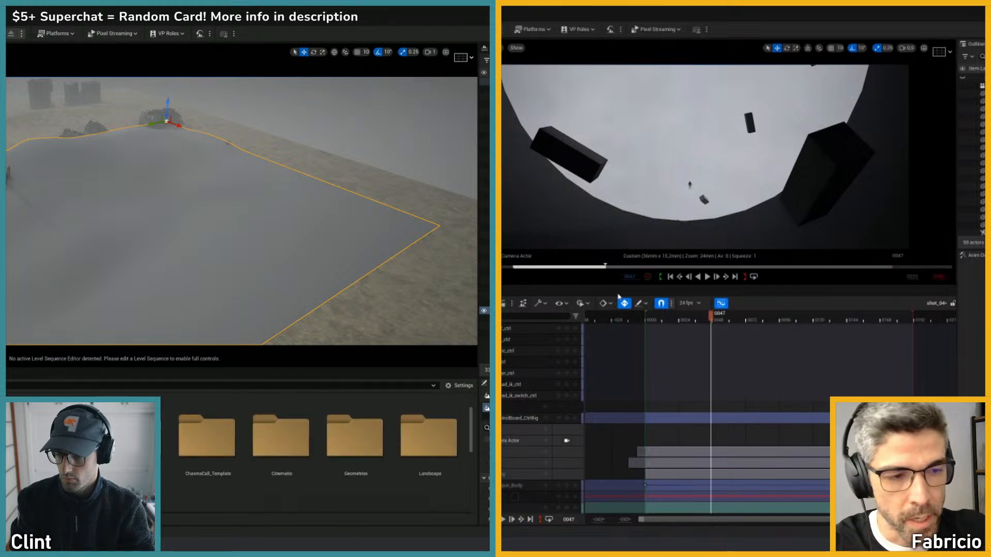
- Play shot_04 from near its start through the shot camera and stop at about frame 131
left_click_drag(472, 437, 473, 472)
scroll(418, 479, "down", 2)
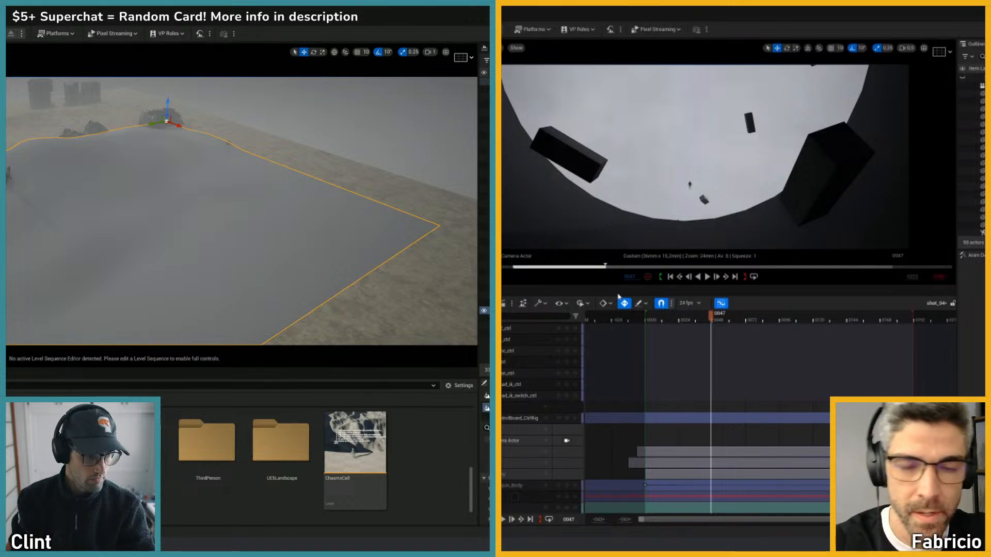
left_click_drag(663, 320, 651, 319)
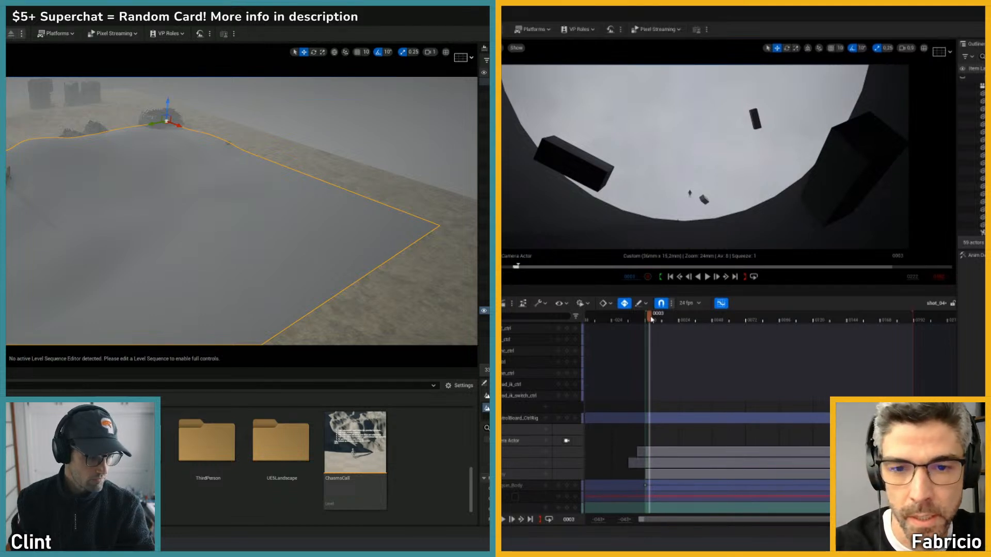
key("space")
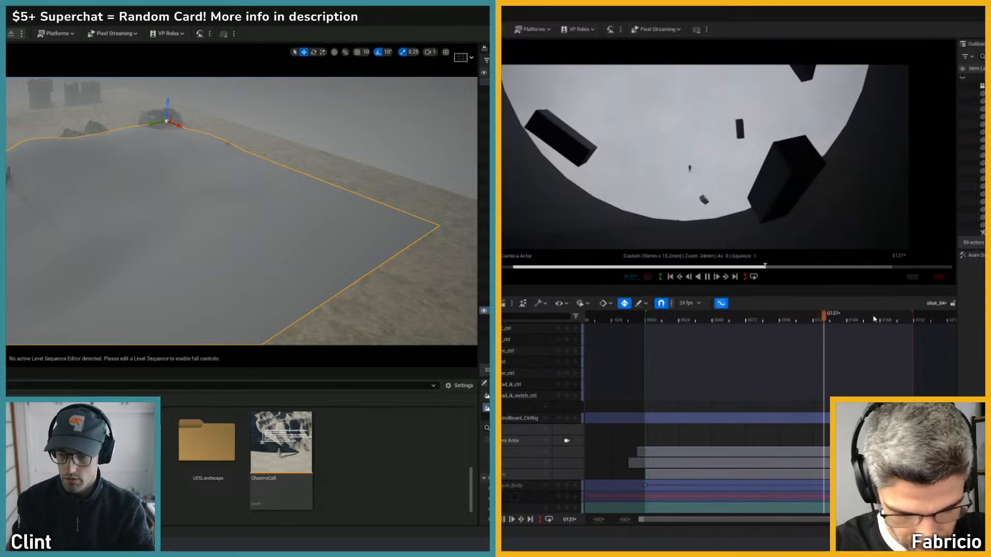
key("space")
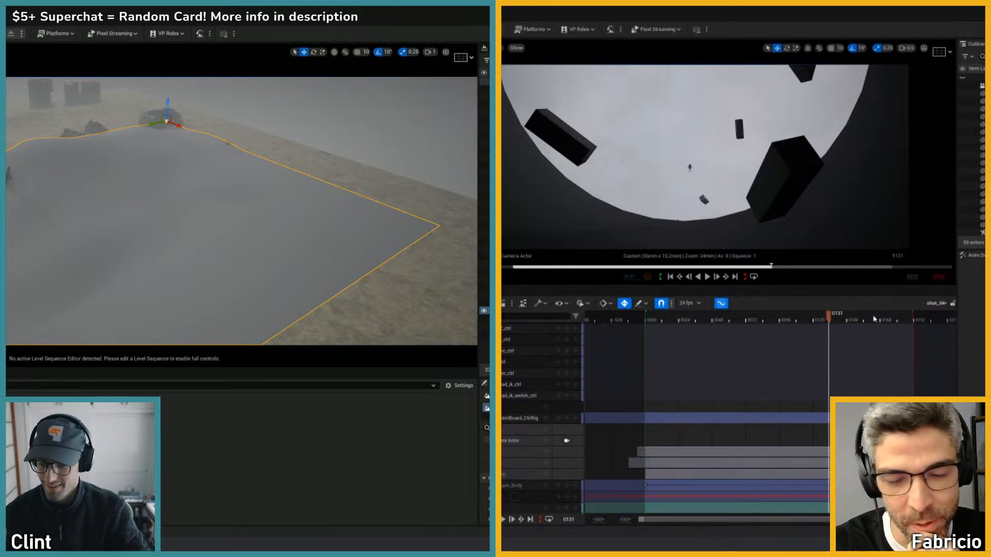
- Create a PCG Graph asset named ForestCards in the PCG content folder
right_click(78, 436)
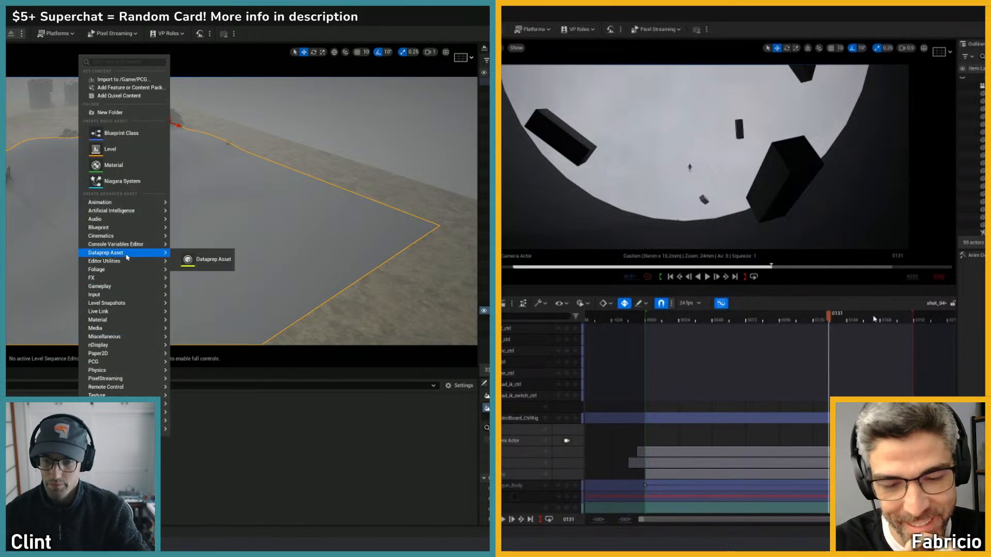
mouse_move(158, 364)
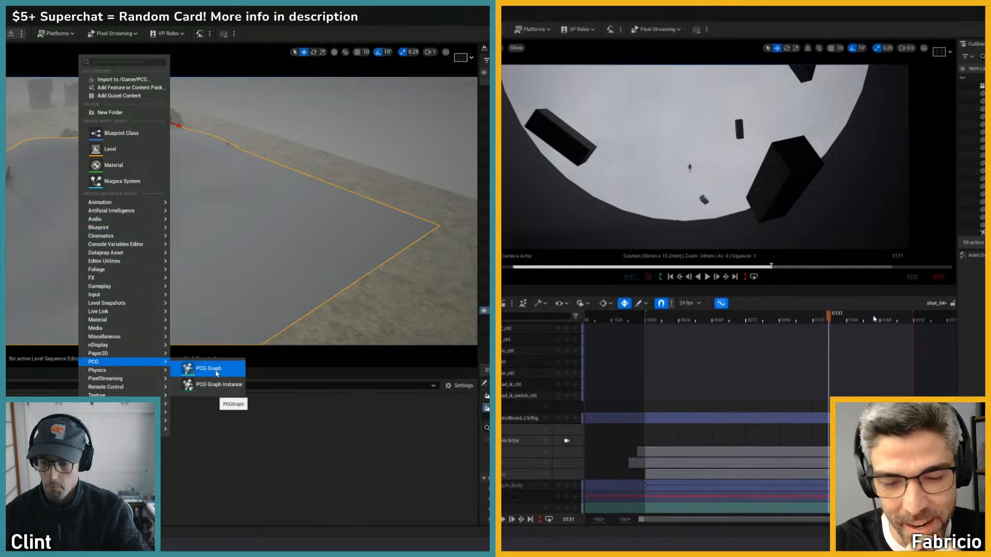
left_click(212, 369)
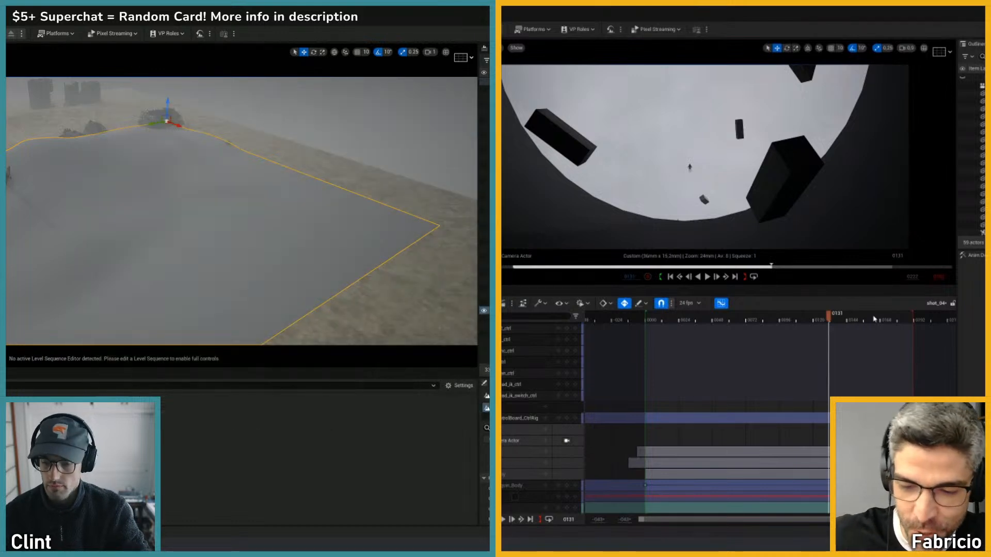
right_click(91, 437)
mouse_move(124, 362)
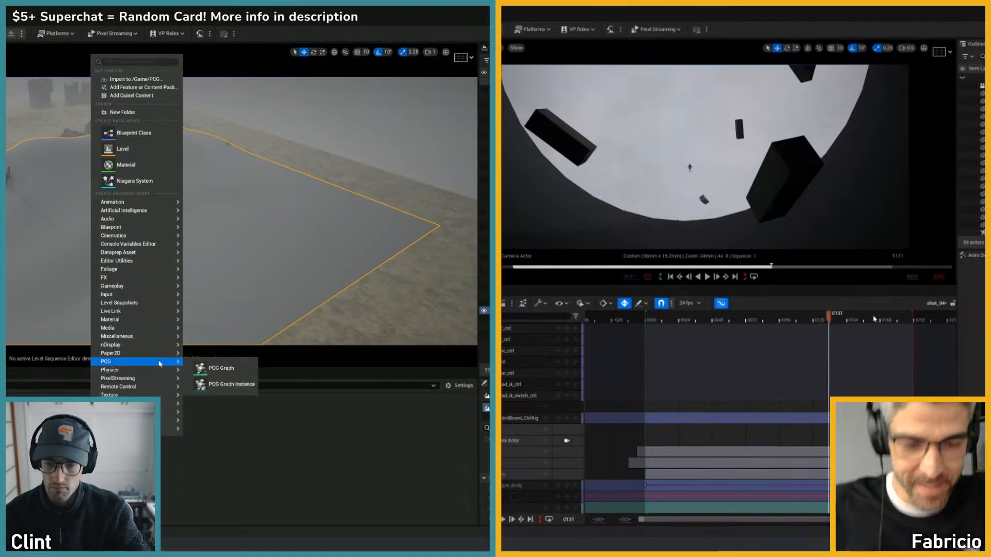
left_click(222, 366)
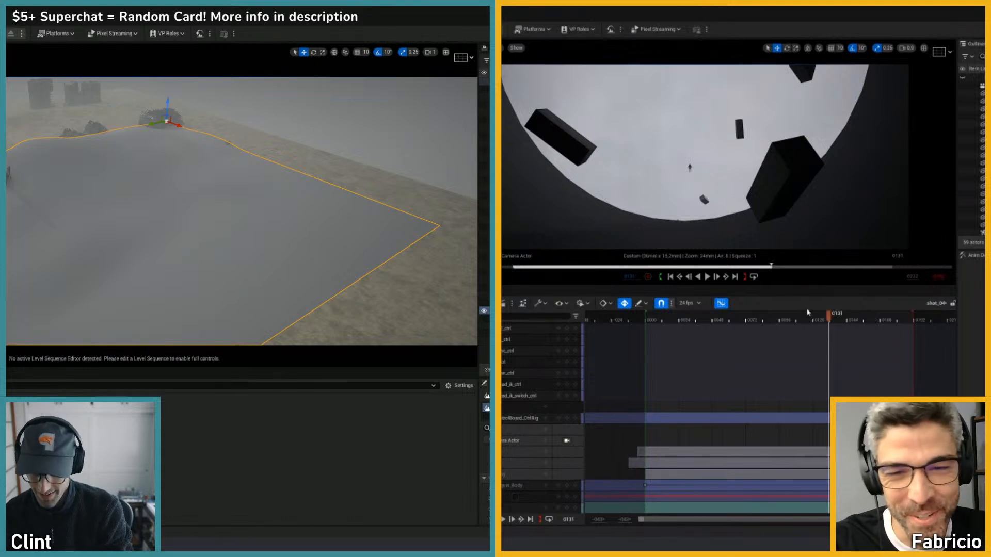
- Place the new PCG graph in the level on the sculpted landscape and return shot_04 to frame 6
left_click(654, 319)
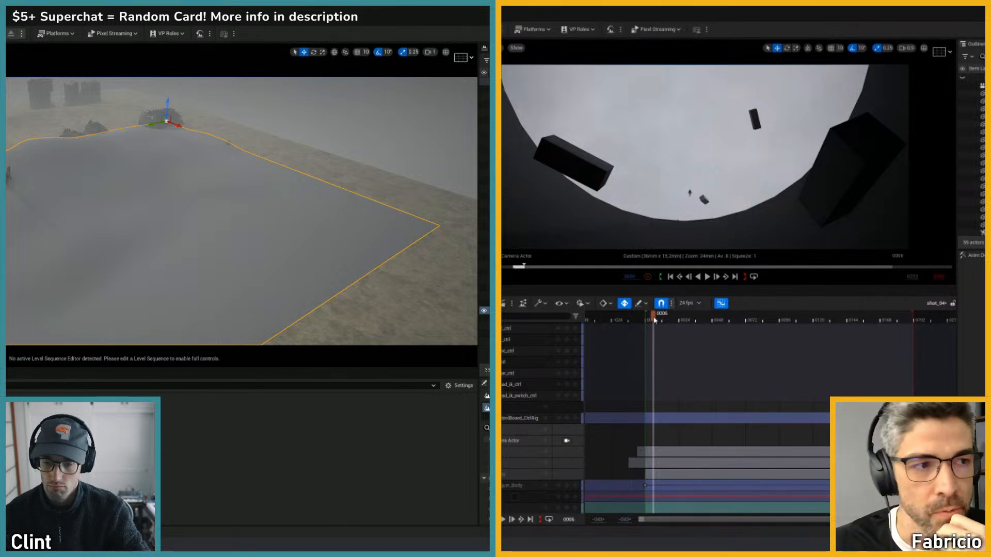
left_click(144, 205)
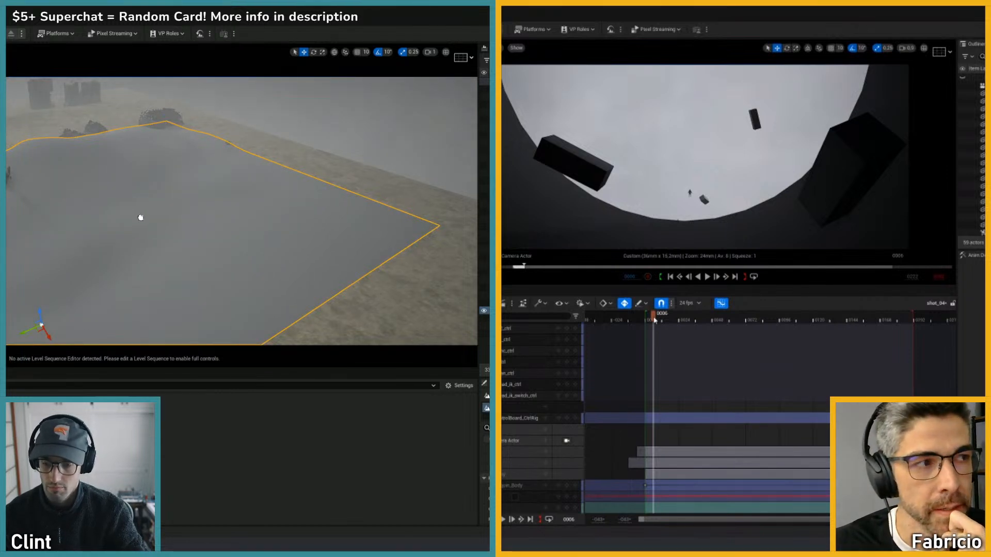
left_click(139, 220)
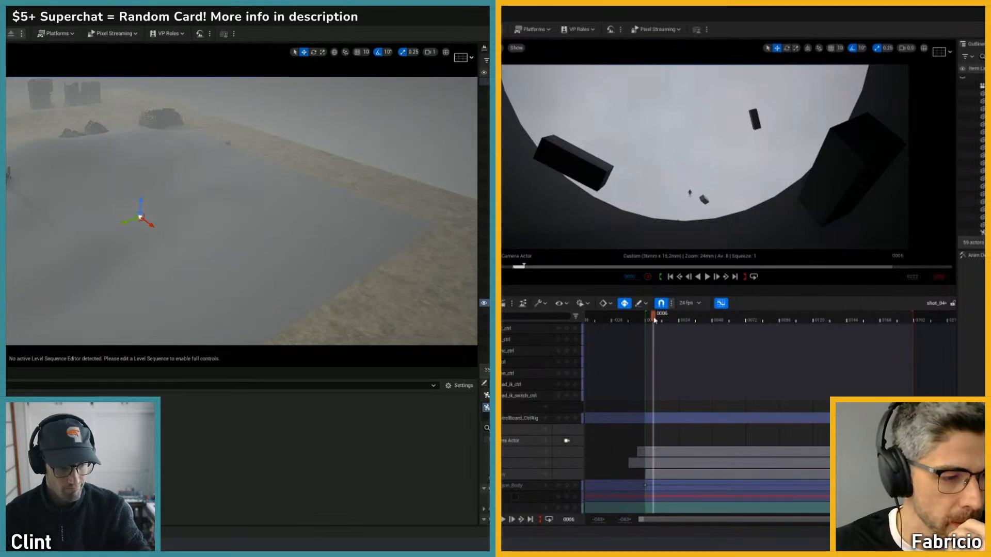
- Search the plugin list for "pcg" and play shot_04 up to about frame 85
right_click_drag(242, 211, 182, 180)
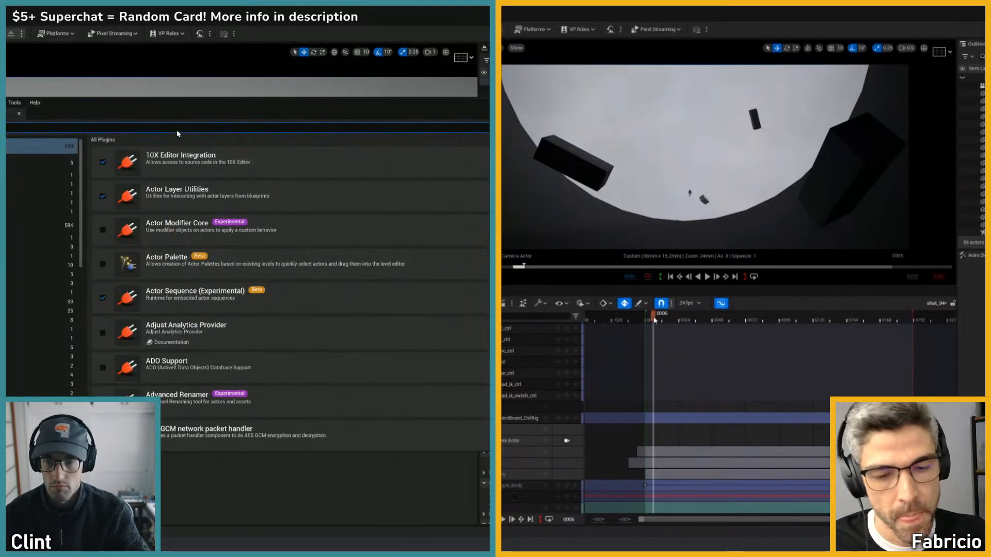
type("pcg")
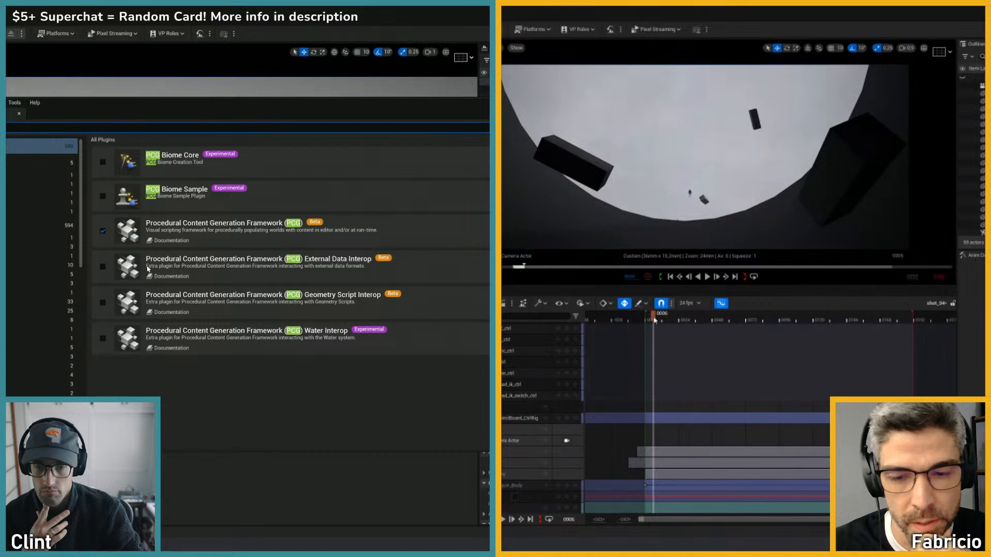
key("space")
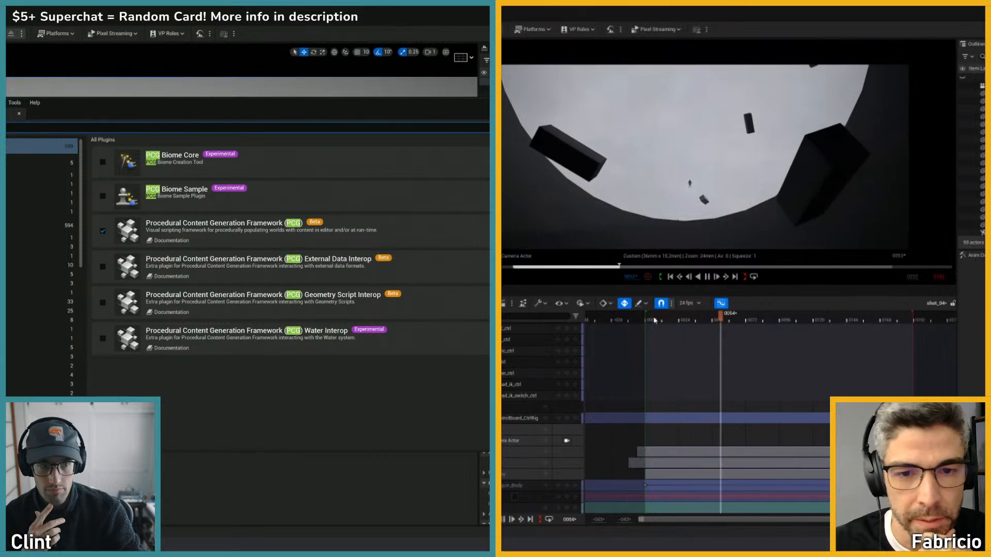
key("space")
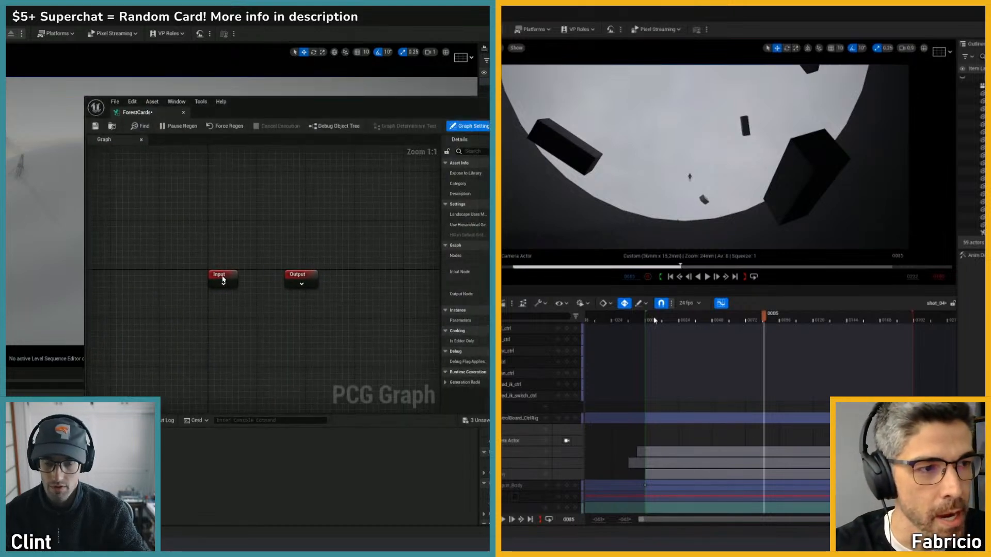
- Spread the Input and Output nodes apart in the ForestCards graph and add a Get Landscape Data node
left_click_drag(223, 277, 180, 277)
left_click_drag(287, 272, 320, 271)
right_click(256, 246)
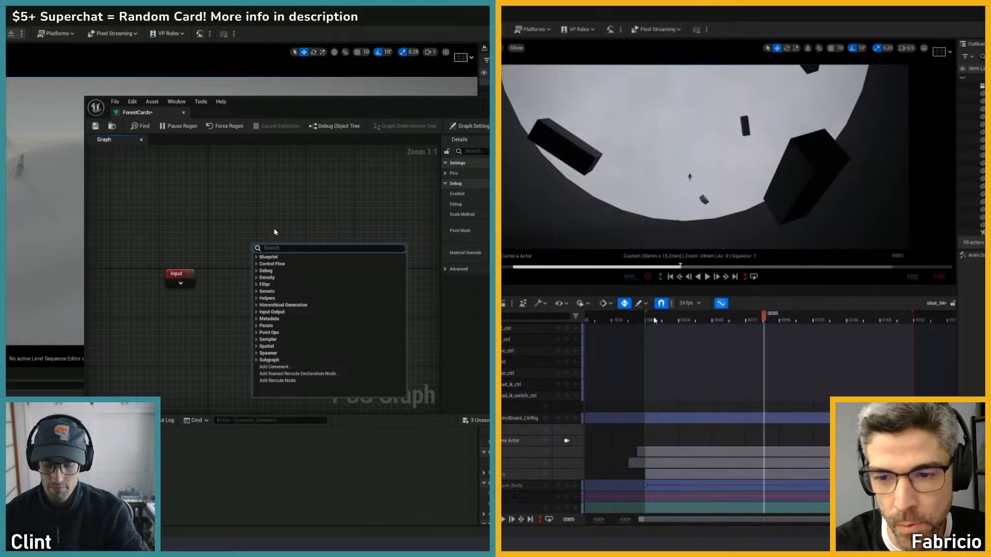
type("get")
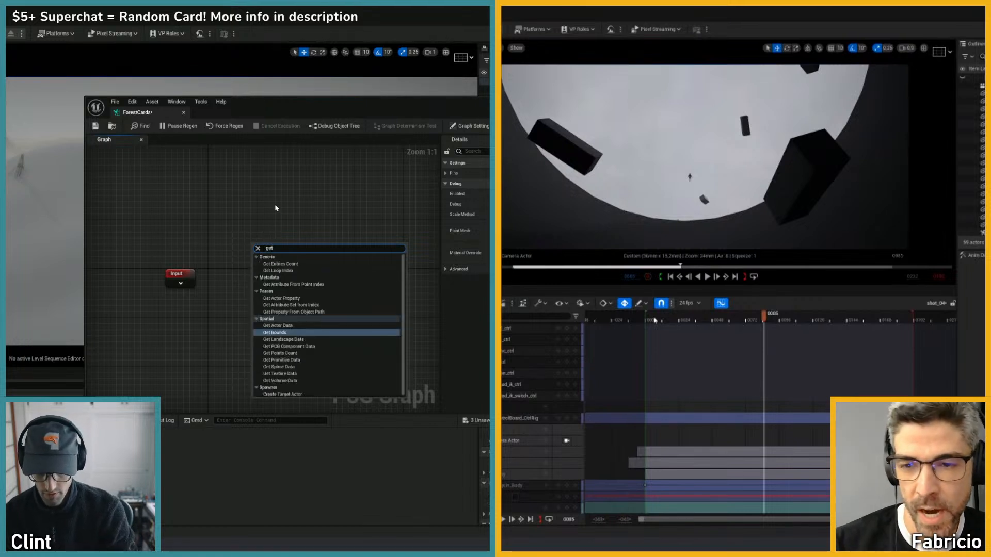
type(" land")
left_click(290, 264)
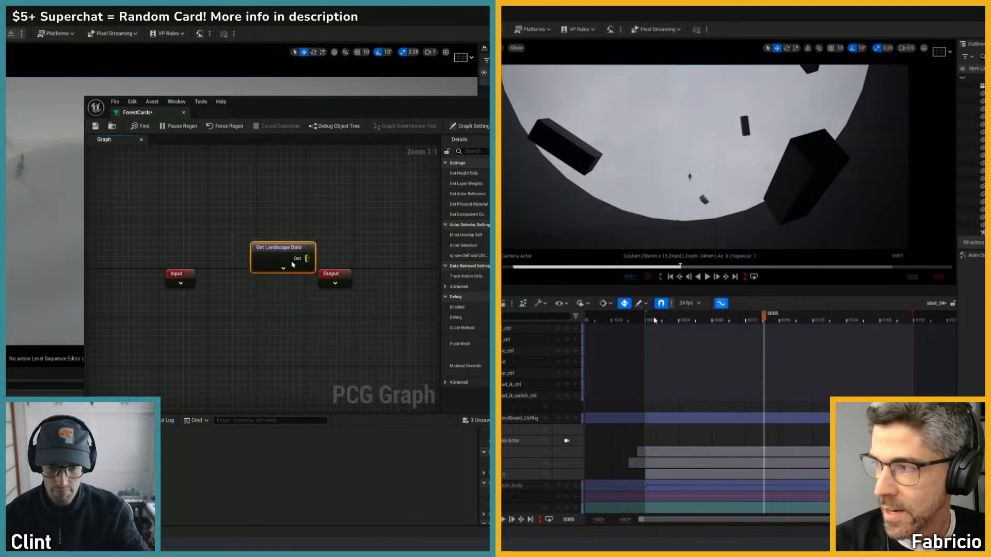
- Move the Get Landscape Data node above the Output node and add a Surface Sampler node to the graph
left_click_drag(275, 249, 304, 228)
right_click(213, 215)
left_click(210, 210)
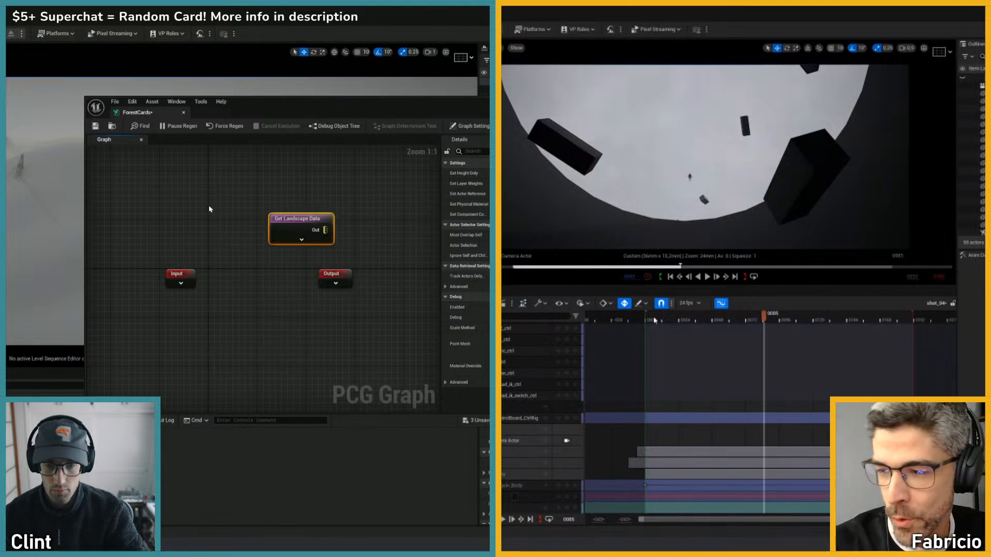
left_click(210, 222)
right_click(203, 223)
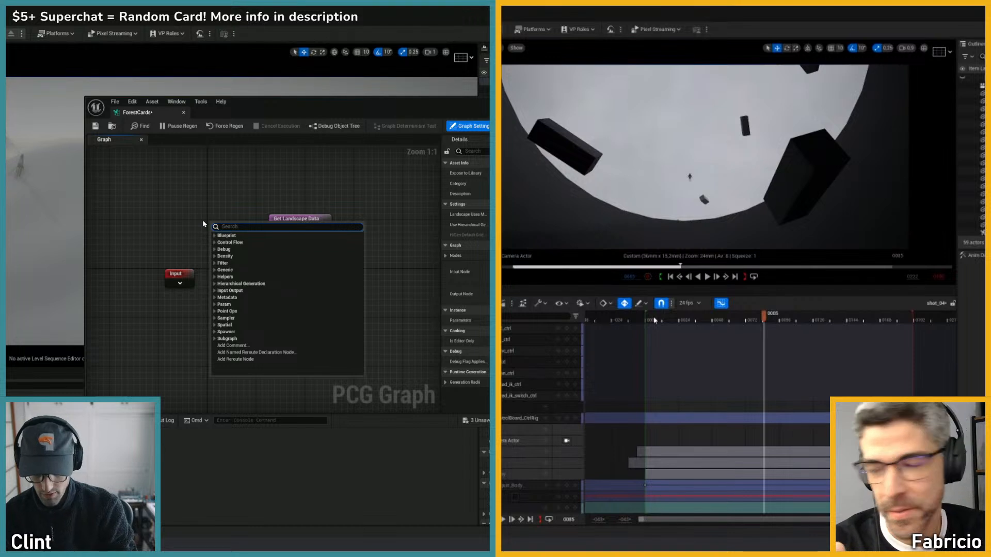
type("sample")
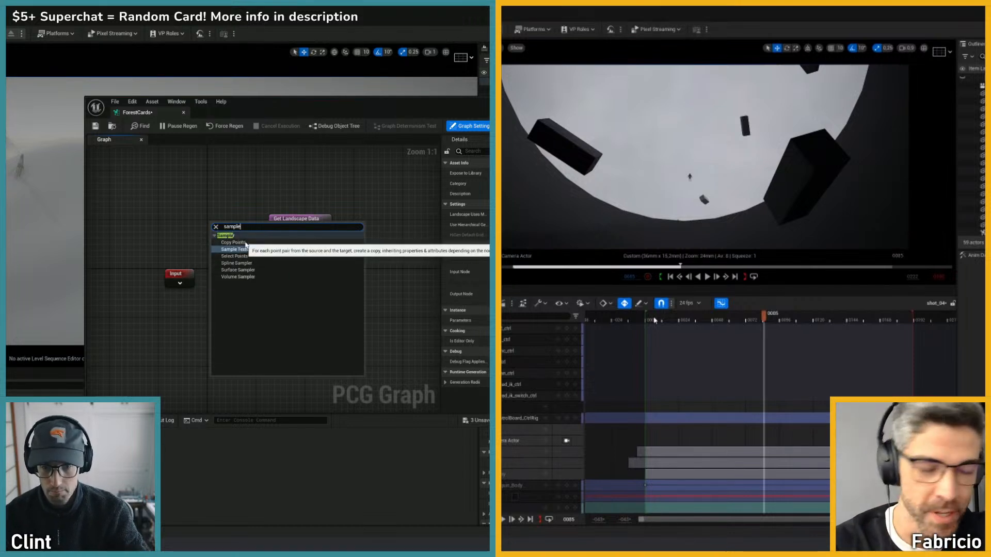
left_click(662, 320)
left_click(246, 270)
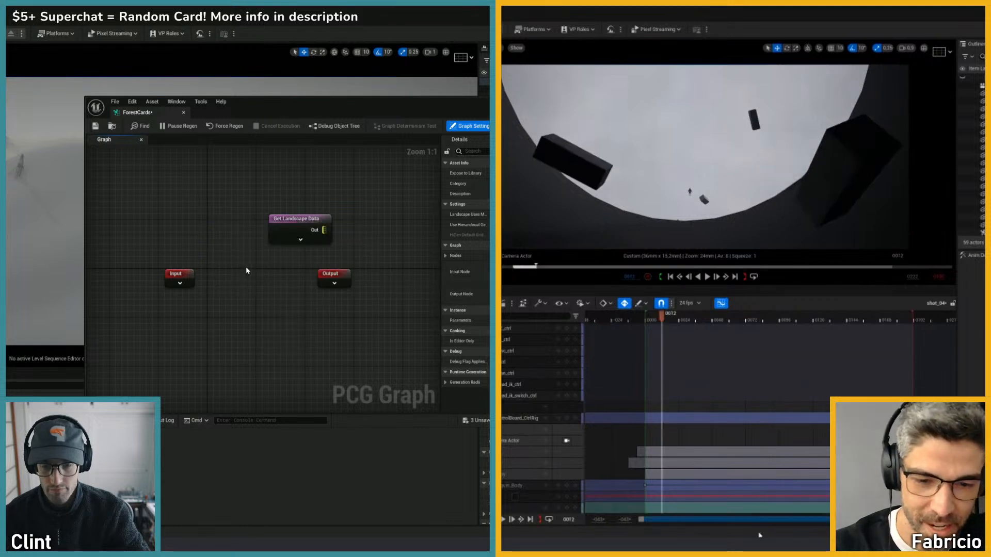
- Connect Get Landscape Data to the Surface input of the Surface Sampler and line both nodes up above the Input node
left_click_drag(274, 249, 192, 209)
left_click_drag(294, 218, 105, 230)
left_click_drag(174, 204, 216, 215)
left_click_drag(134, 242, 189, 224)
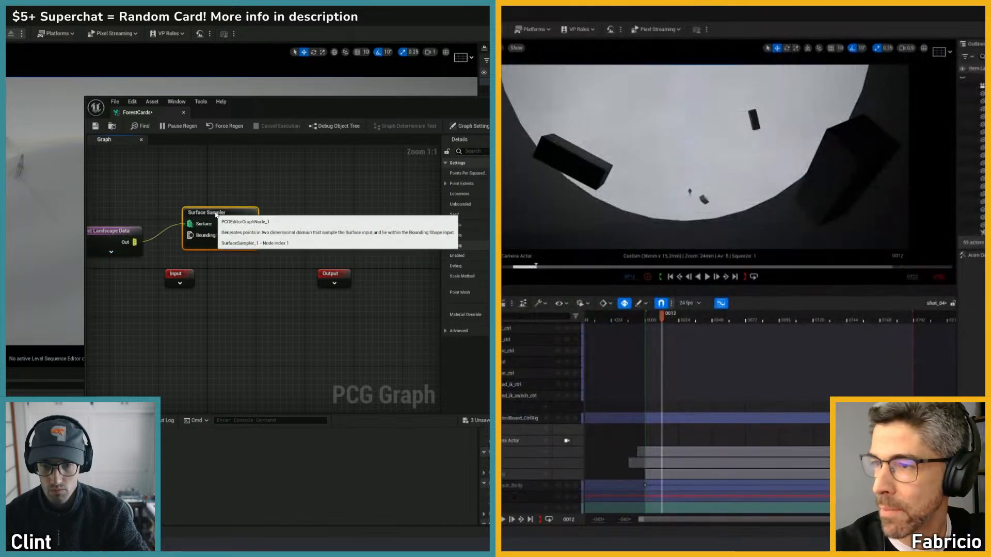
left_click_drag(176, 273, 164, 317)
left_click_drag(215, 213, 215, 237)
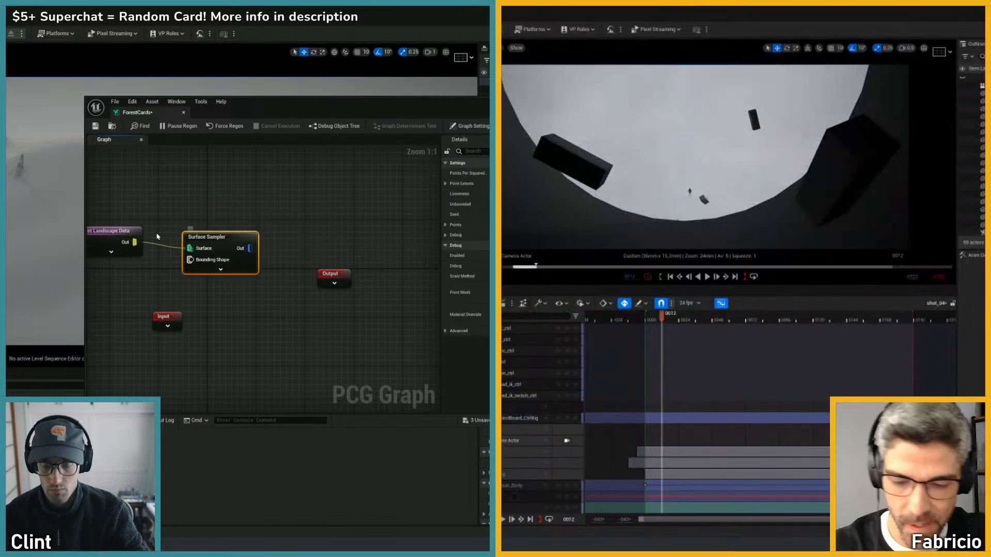
right_click_drag(124, 282, 228, 270)
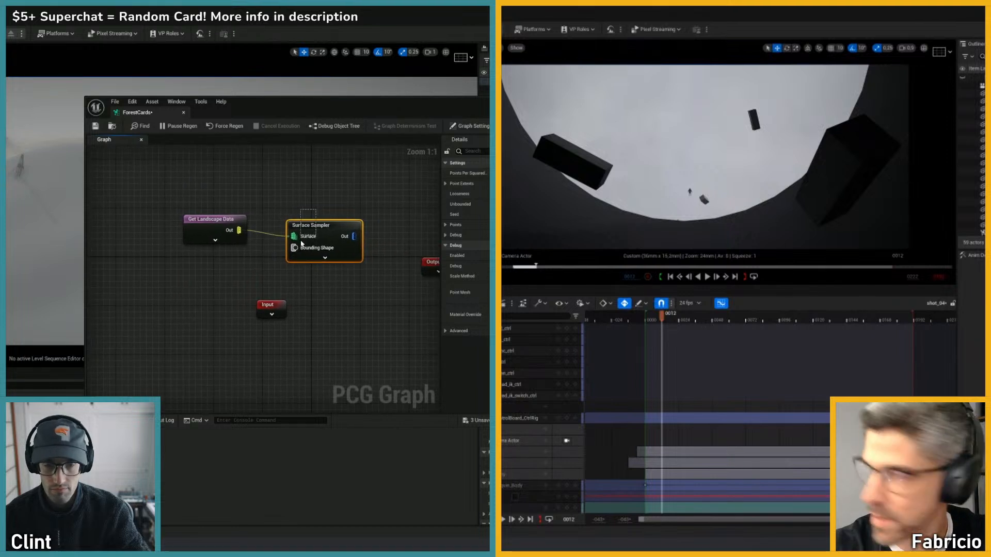
right_click(331, 229)
left_click_drag(313, 225, 306, 220)
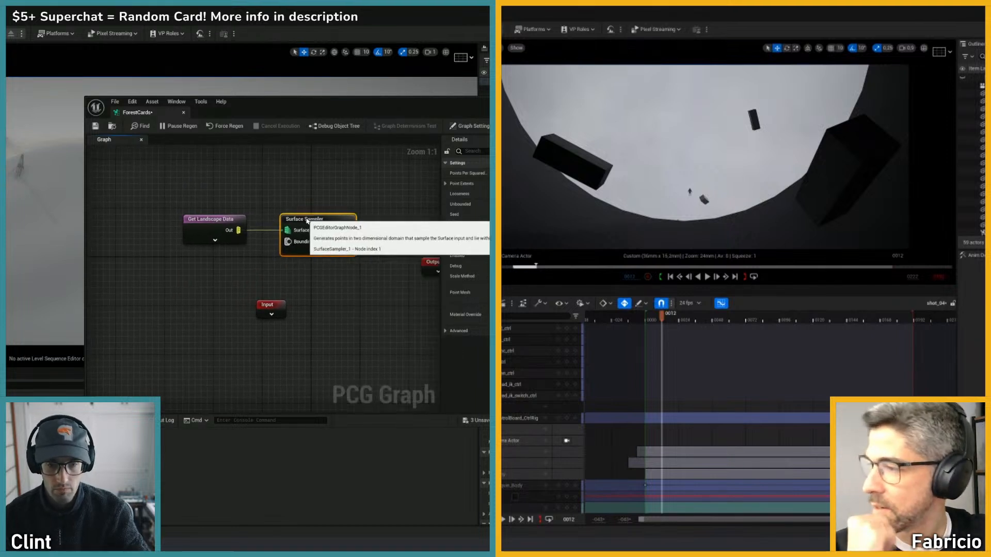
right_click_drag(320, 210, 291, 213)
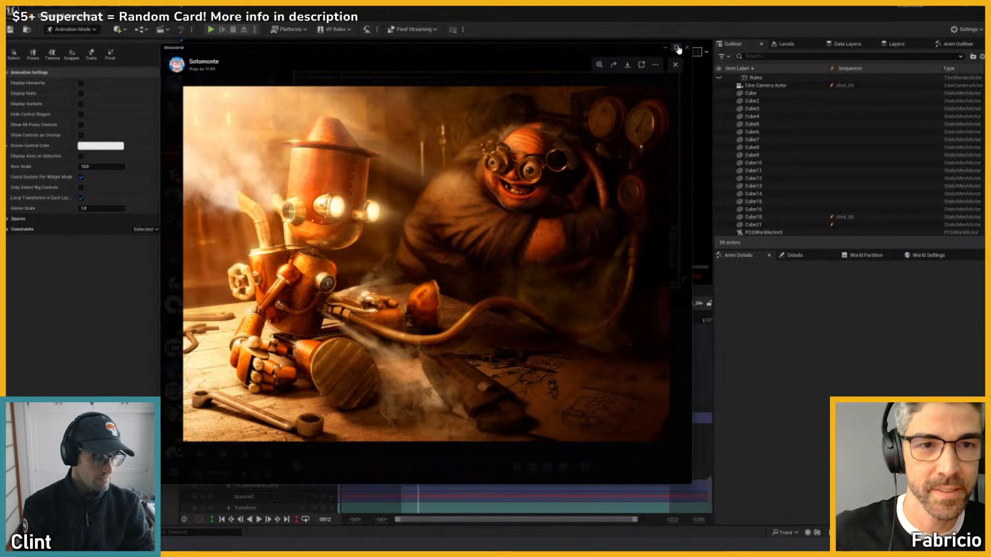
- Put the robot reference picture window away and play shot_04 from its start
left_click_drag(640, 51, 668, 55)
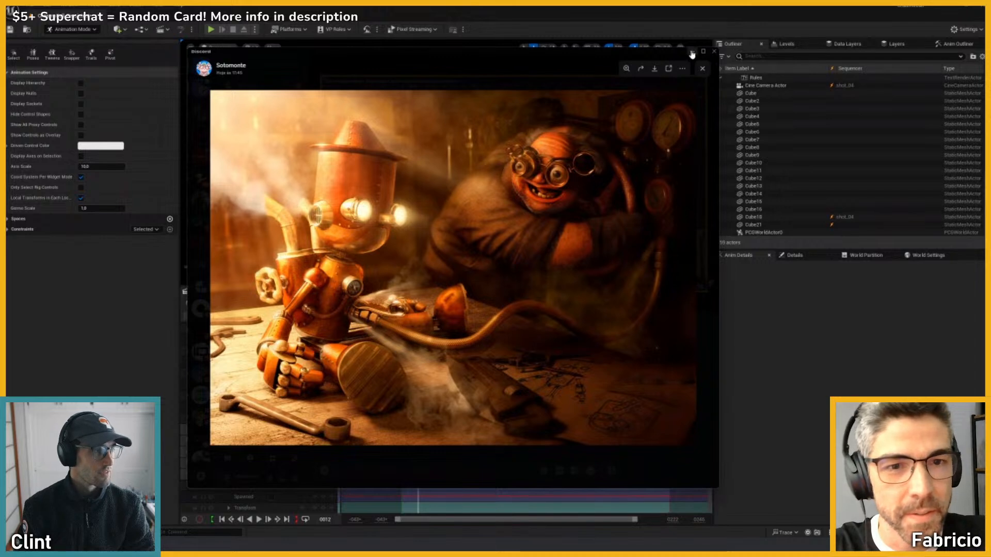
left_click(691, 53)
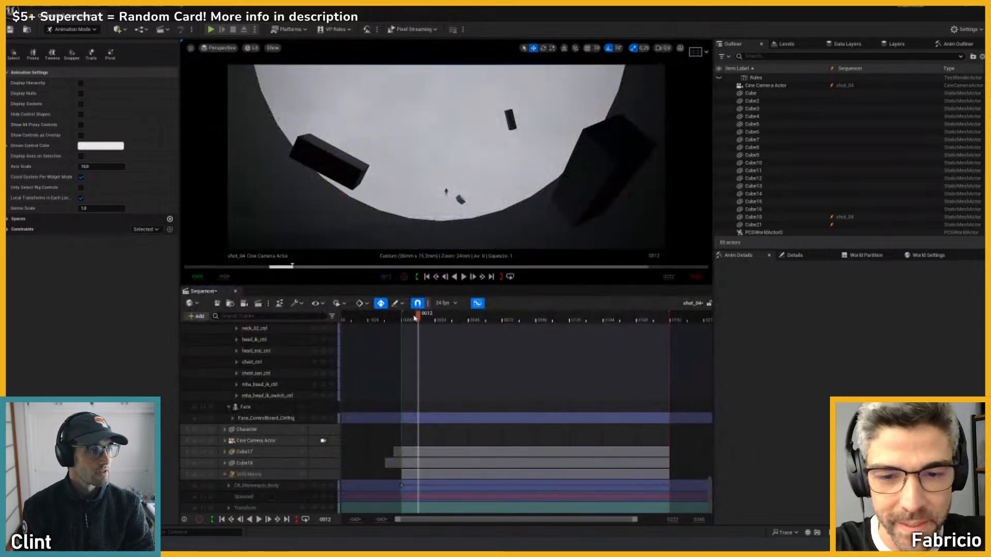
left_click_drag(415, 318, 403, 316)
key("space")
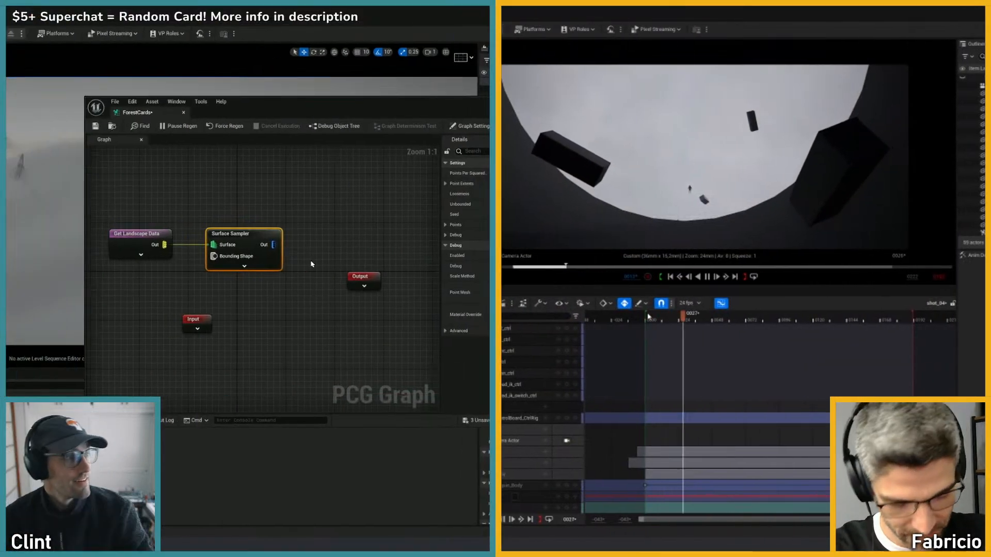
- Enable debug display on the Surface Sampler node and save the ForestCards graph
right_click(255, 236)
left_click(241, 206)
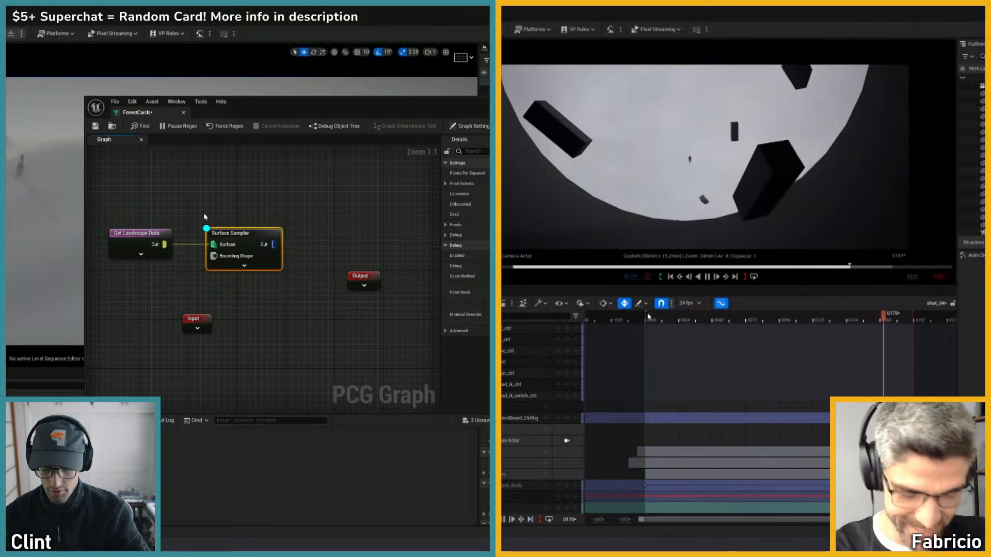
key("ctrl+s")
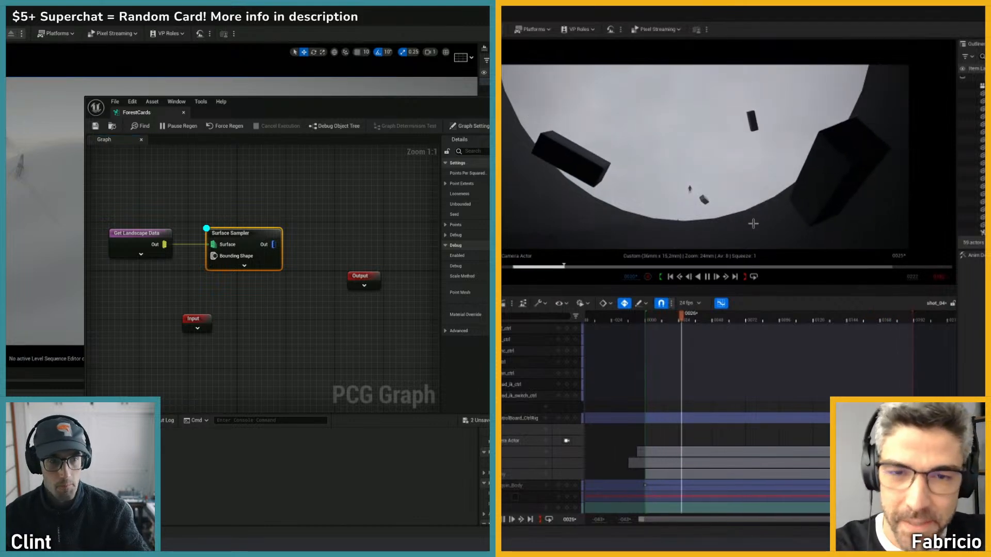
- Return to the level to examine the sampled debug points on the landscape, and replay shot_04
key("alt+Tab")
right_click_drag(255, 236, 446, 272)
left_click(503, 303)
key("space")
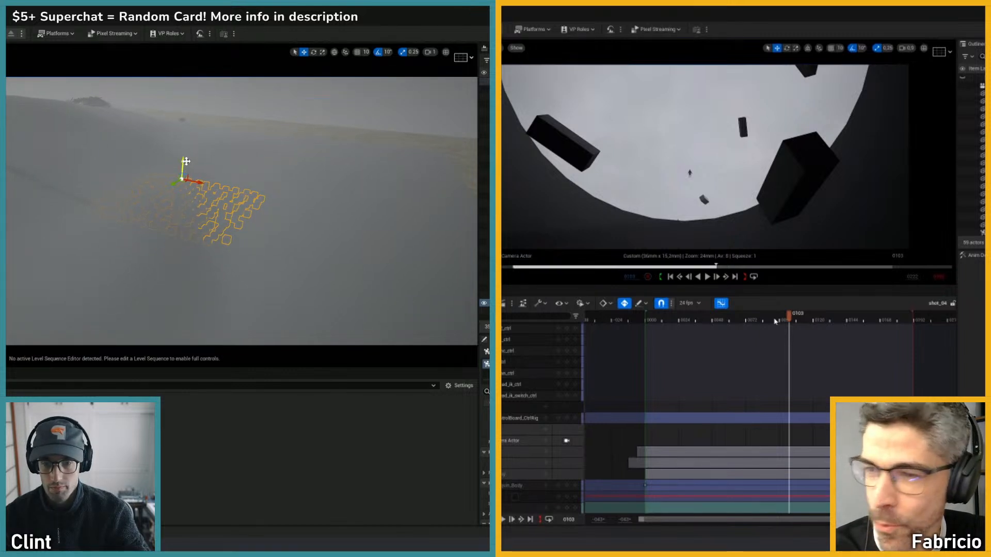
right_click_drag(198, 195, 217, 166)
key("space")
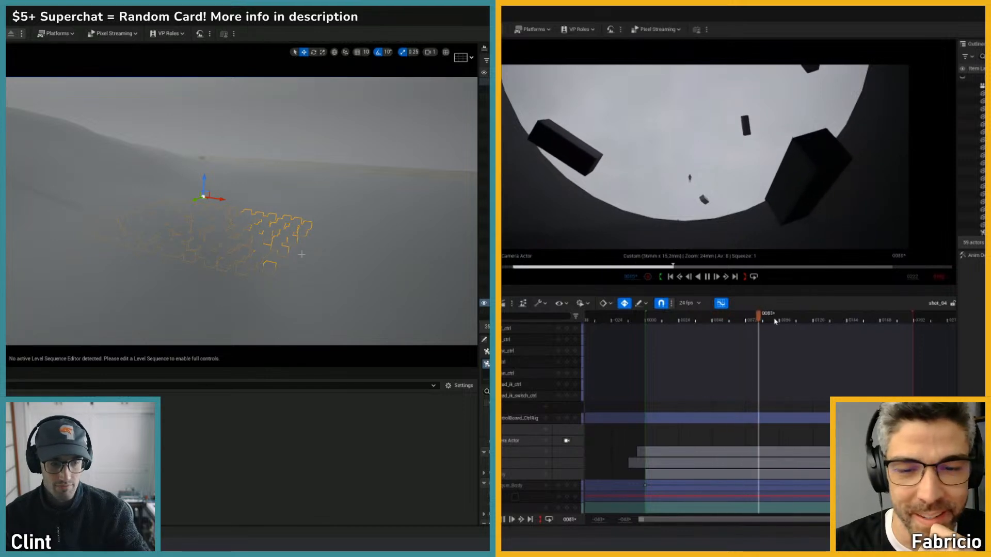
- Leave game view in the level so the PCG volume's bounds show around the debug points, and scrub shot_04 to frame 82
right_click_drag(313, 238, 360, 235)
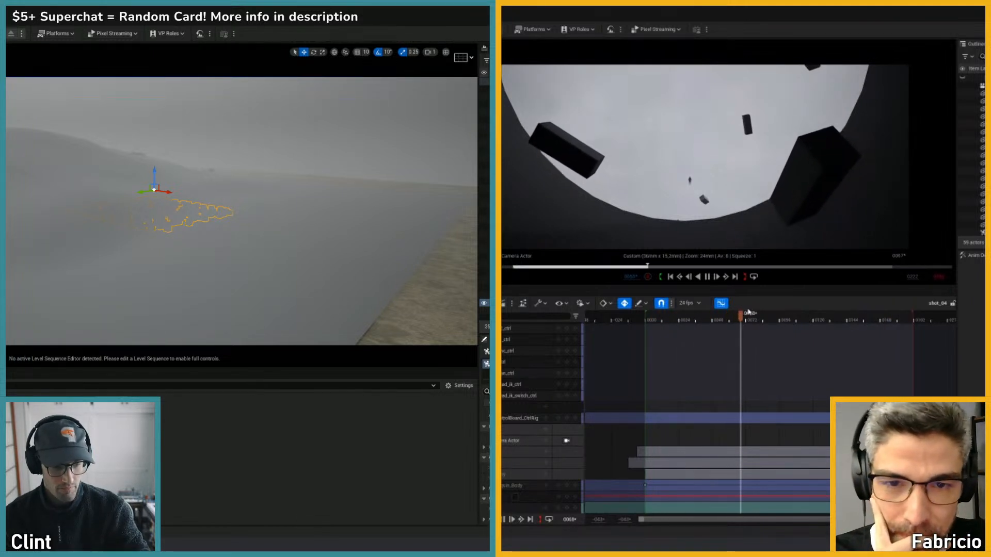
mouse_move(773, 317)
left_mouse_down()
mouse_move(841, 324)
mouse_move(772, 320)
left_mouse_up()
right_click_drag(291, 284, 278, 259)
key("g")
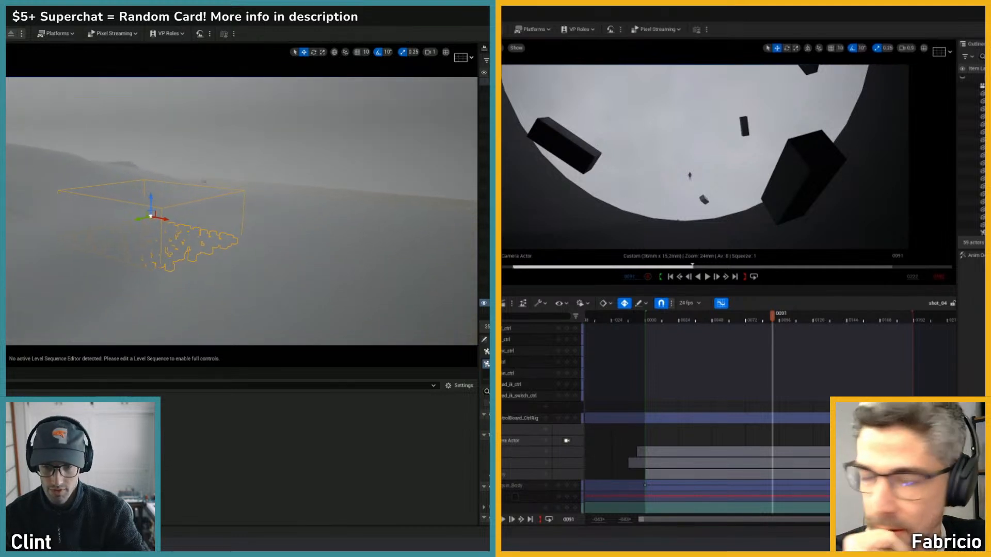
left_click(760, 317)
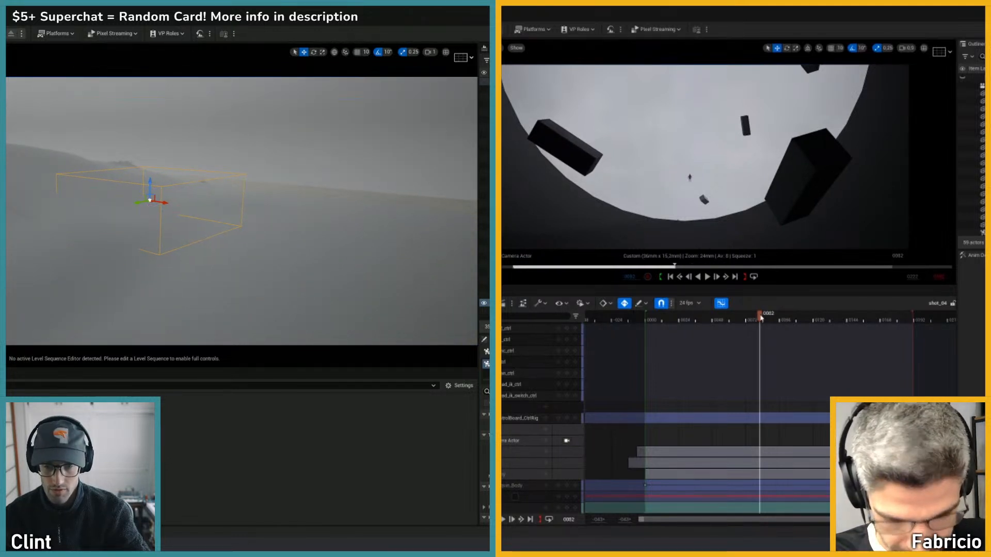
- Move the PCG volume sideways across the landscape, and replay shot_04 from near its start
left_click_drag(744, 315, 660, 319)
left_click_drag(140, 199, 204, 213)
key("space")
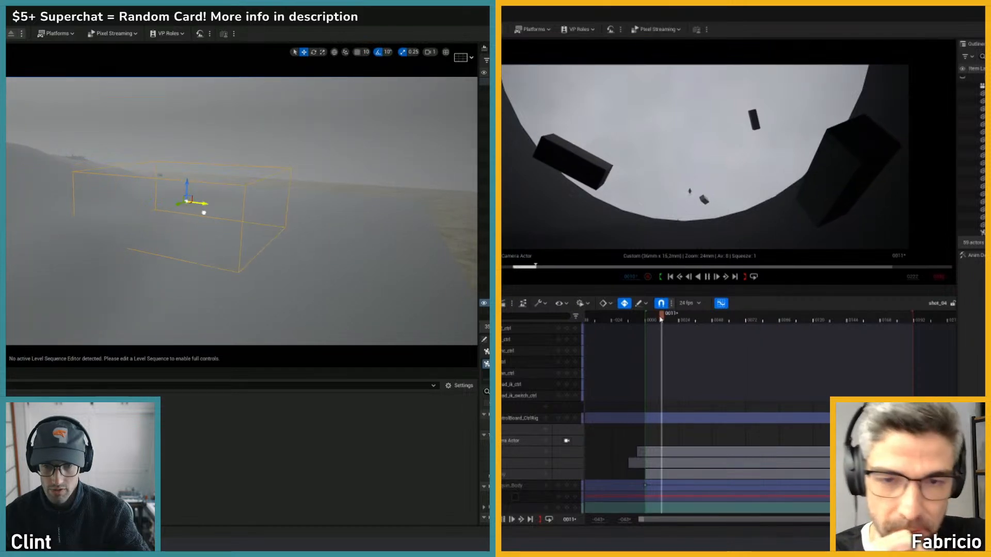
key("space")
- Return to the ForestCards graph and move the Get Landscape Data node farther from the Surface Sampler
key("alt+Tab")
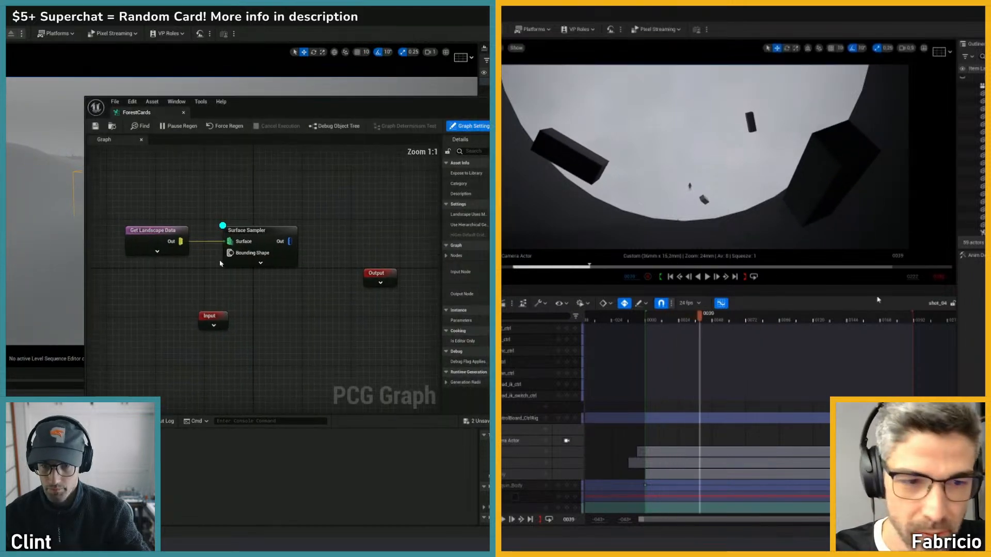
left_click(165, 230)
right_click_drag(193, 208, 253, 207)
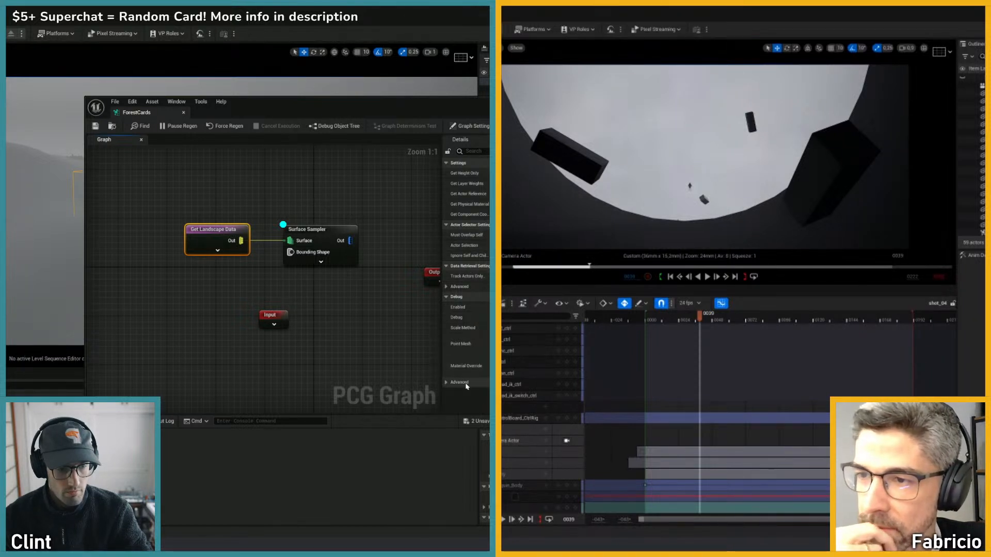
left_click_drag(217, 240, 192, 239)
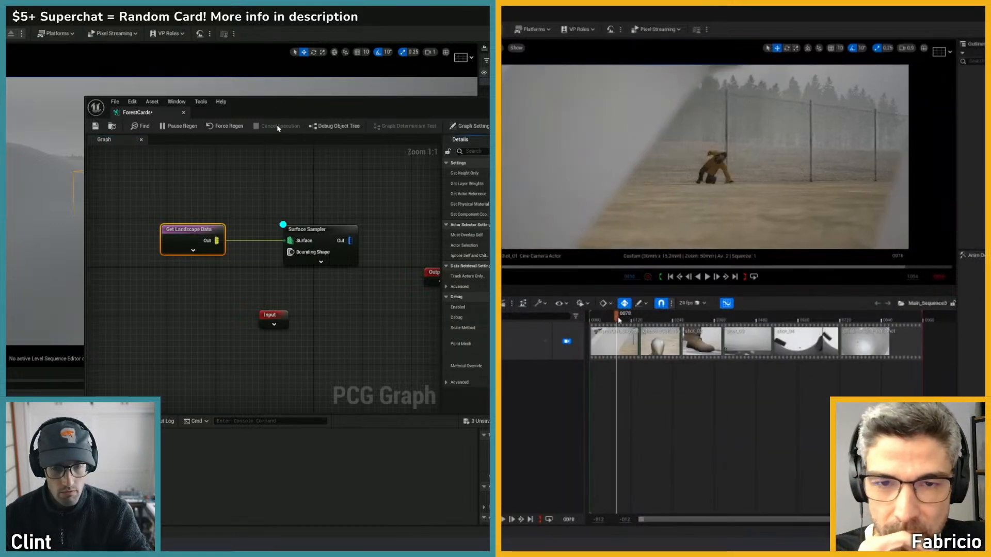
- Shift the ForestCards window away from the level view and select the Get Landscape Data node
left_click_drag(279, 111, 343, 183)
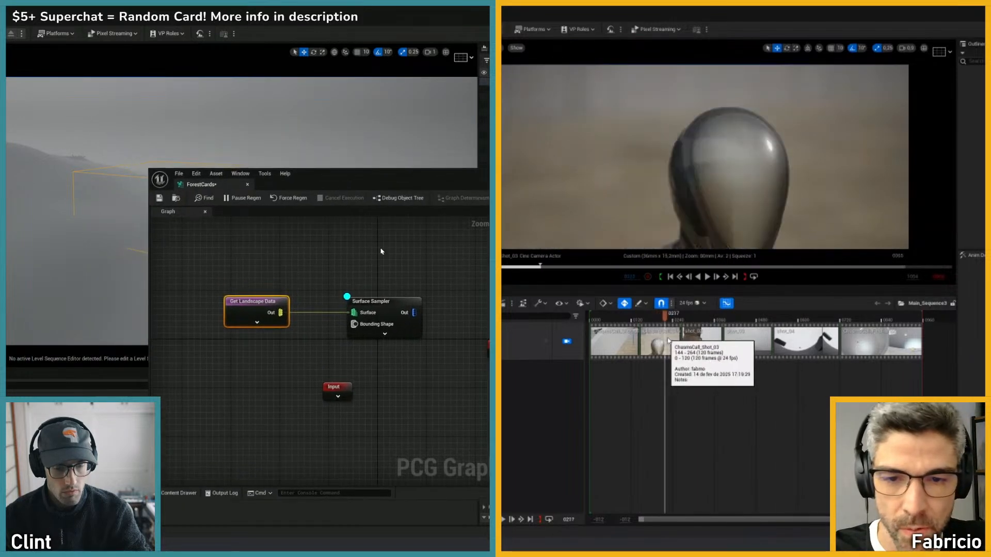
left_click(384, 304)
left_click(263, 305)
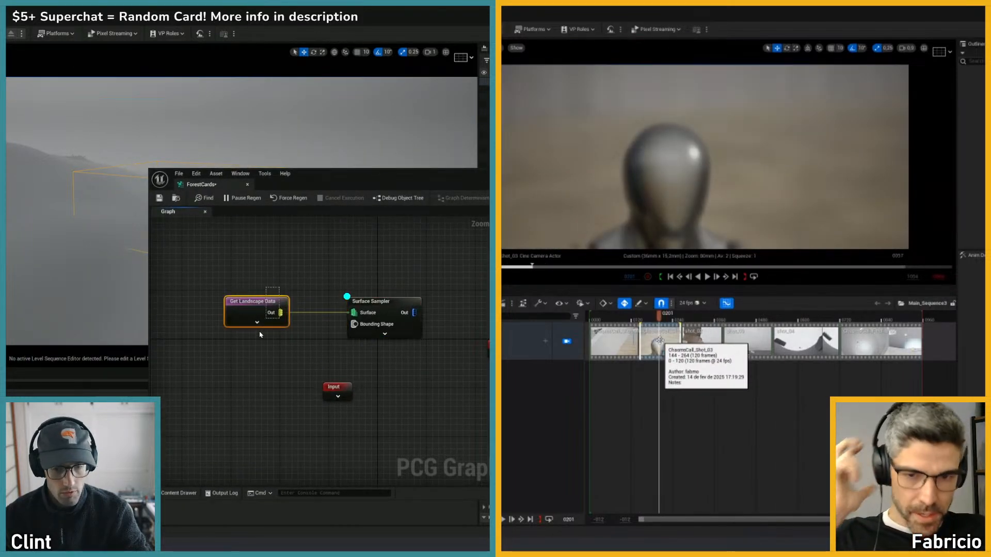
left_click(257, 323)
left_click(275, 379)
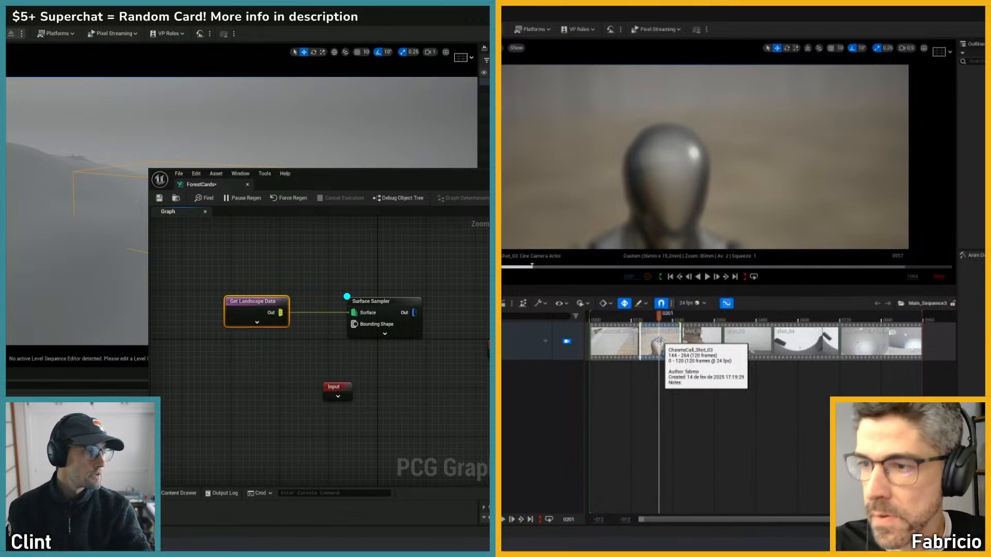
- Open ChasmsCall_Shot_03 from Main_Sequence3 and scrub through the robot's close-up to frame 71
mouse_move(660, 316)
left_mouse_down()
mouse_move(678, 316)
mouse_move(664, 319)
left_mouse_up()
double_click(660, 339)
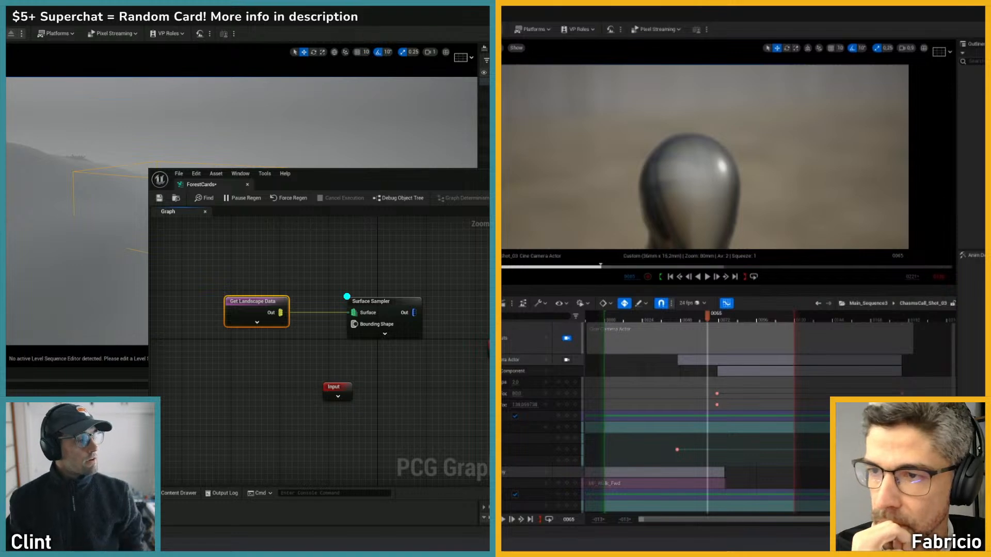
right_click_drag(674, 148, 522, 108)
key("shift+c")
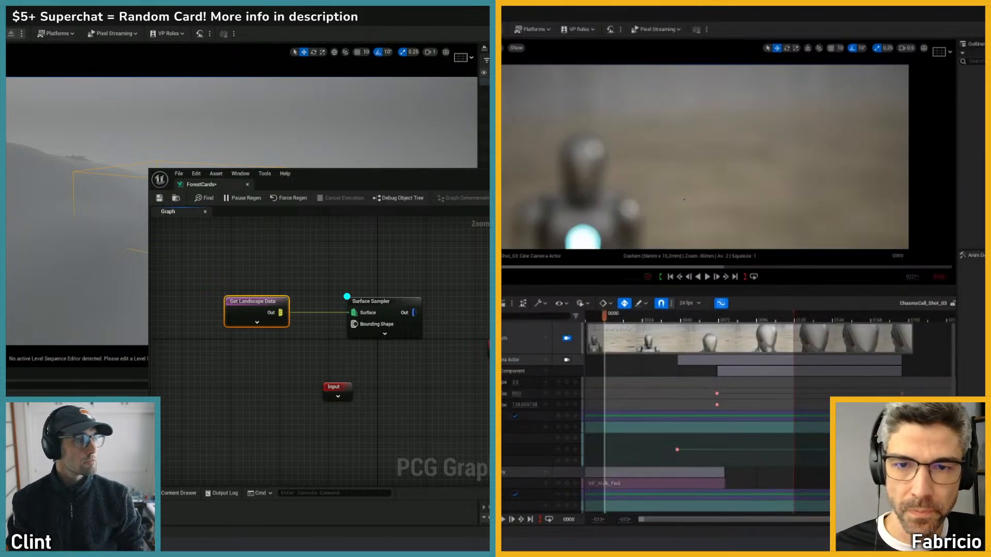
left_click_drag(644, 320, 717, 320)
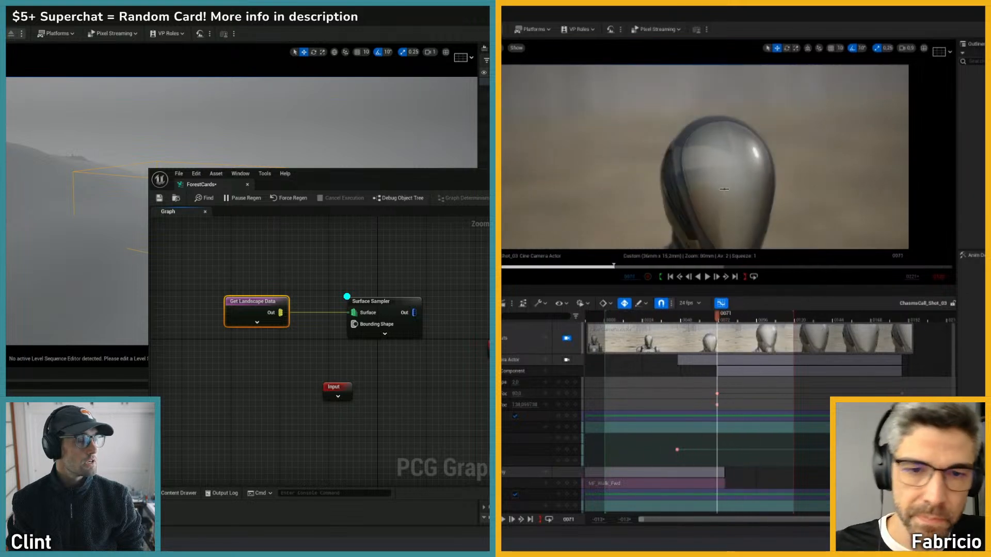
- Inspect the character on the ledge from outside the shot camera, widen the viewport, and return to the Shot_03 camera at frame 78
key("shift+c")
right_click_drag(724, 188, 789, 222)
left_click_drag(716, 319, 686, 319)
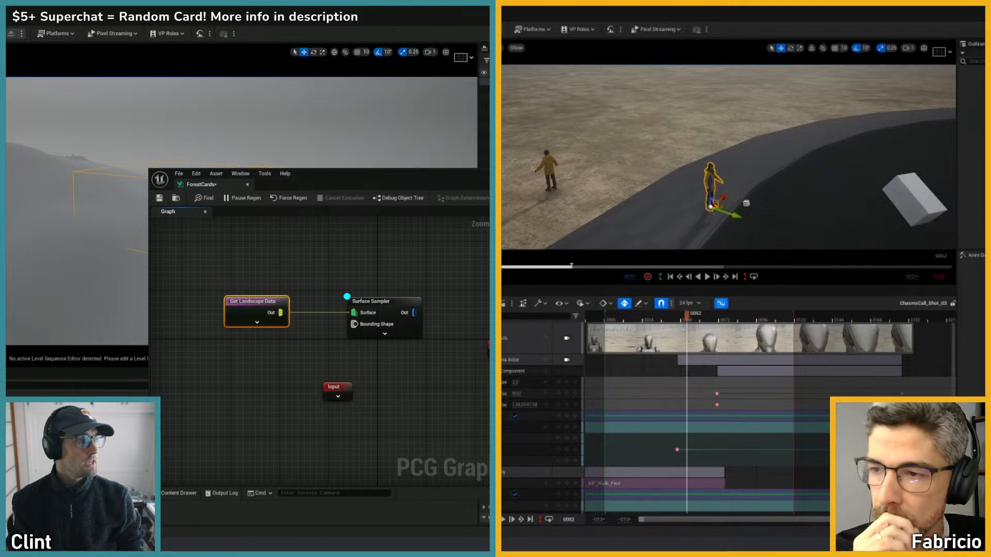
left_click(979, 44)
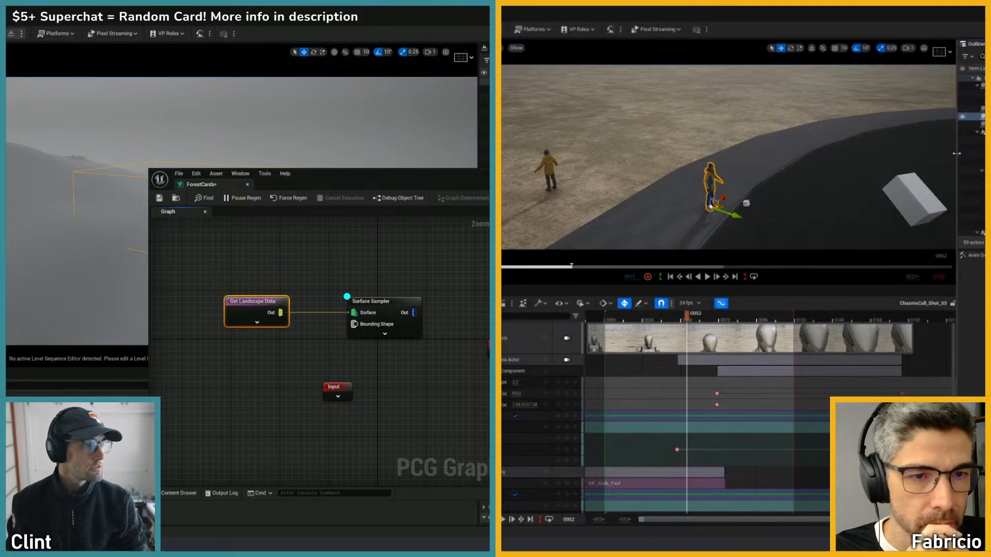
left_click_drag(957, 155, 984, 155)
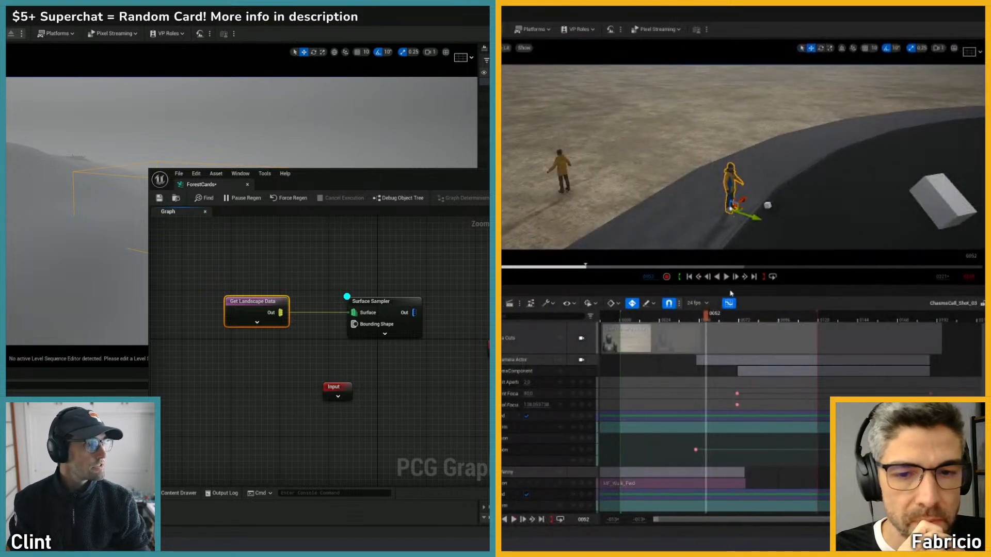
left_click_drag(685, 318, 749, 325)
left_click(582, 339)
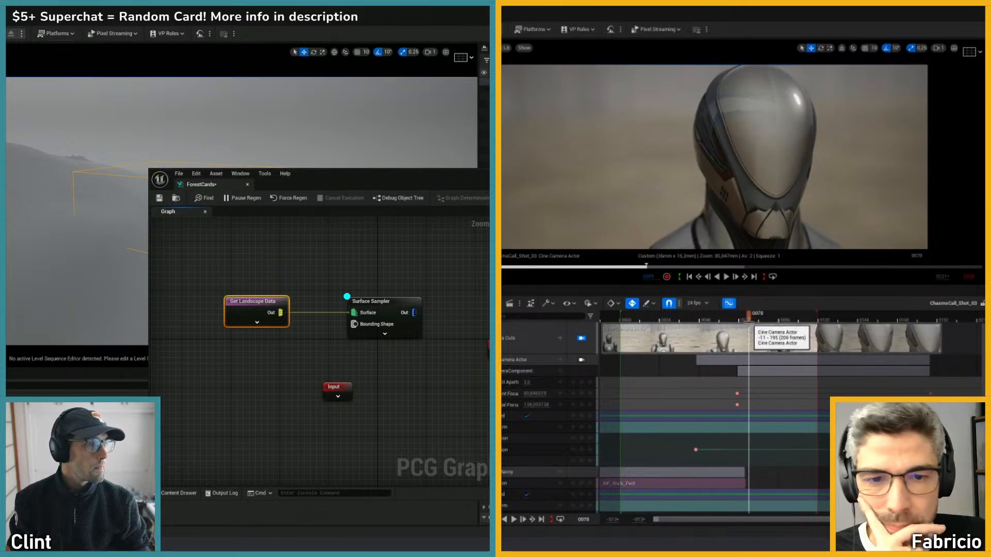
- Switch to the CC_animatic_v1 video and scrub through its titled shots, ending back at the opening shot
key("alt+Tab")
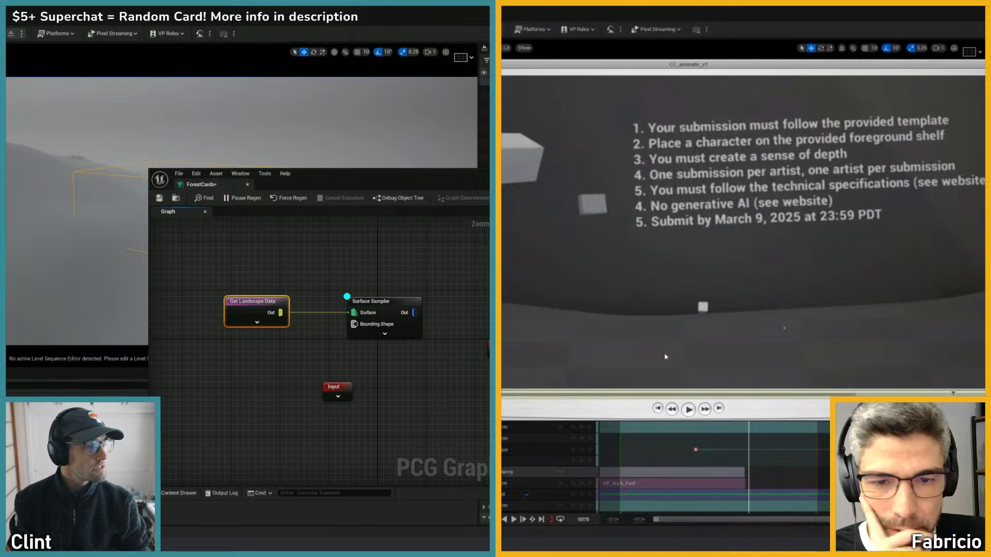
left_click_drag(689, 396, 497, 402)
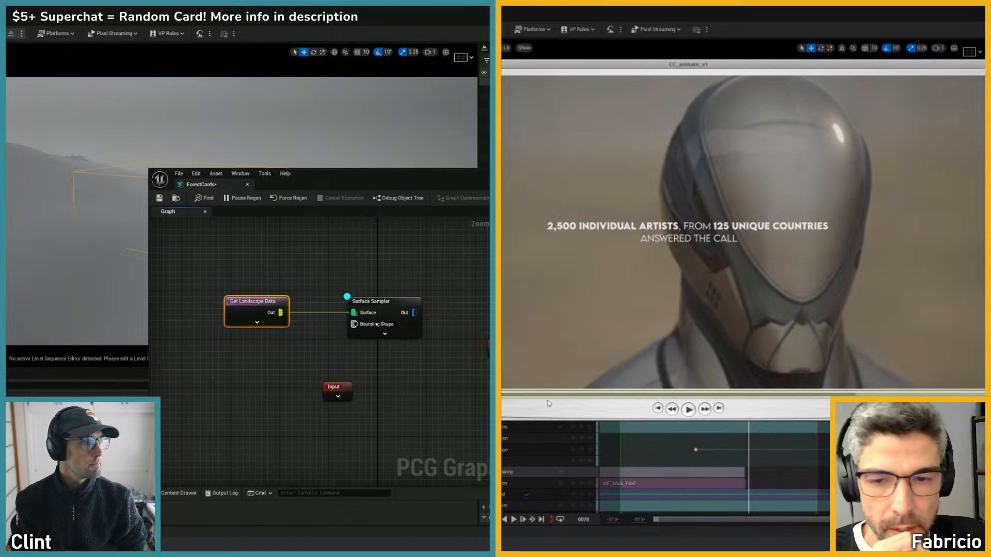
left_click_drag(547, 399, 581, 399)
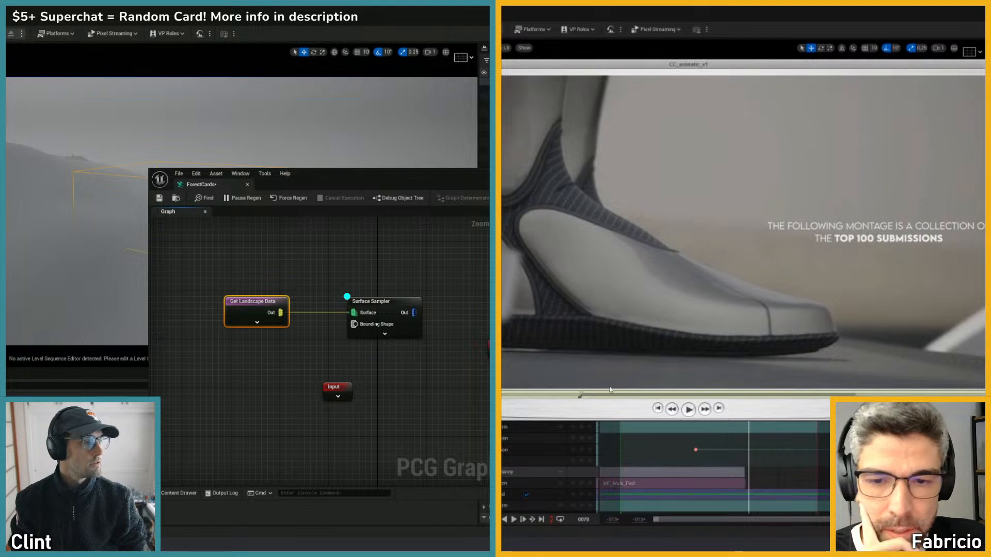
left_click_drag(602, 396, 772, 386)
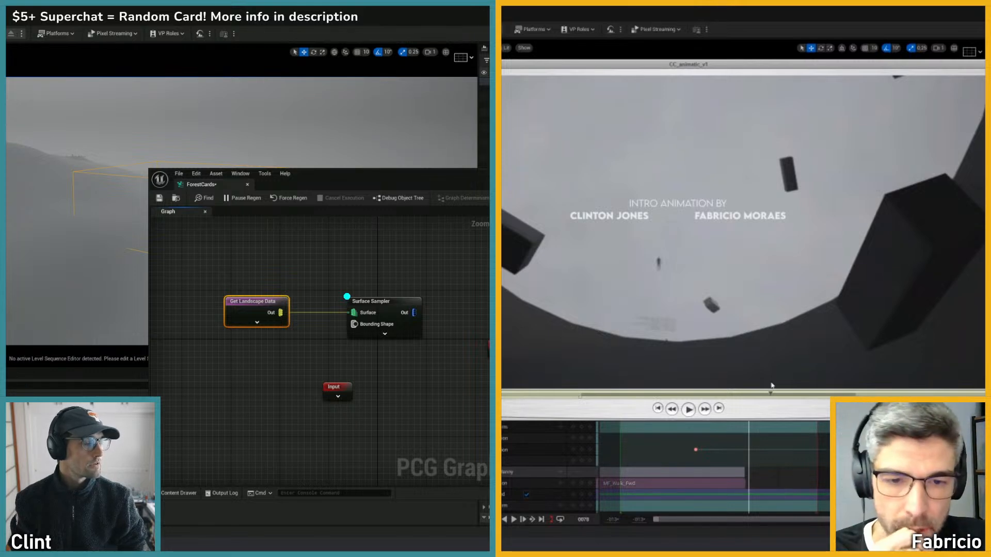
left_click_drag(731, 398, 503, 395)
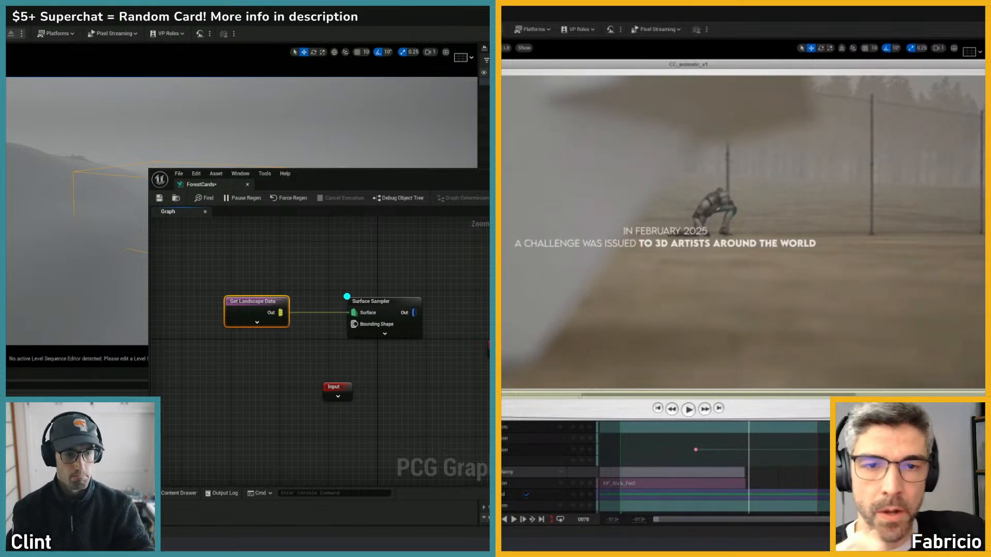
- Save the ForestCards graph and move its window lower to uncover the PCG volume in the level
left_click(160, 199)
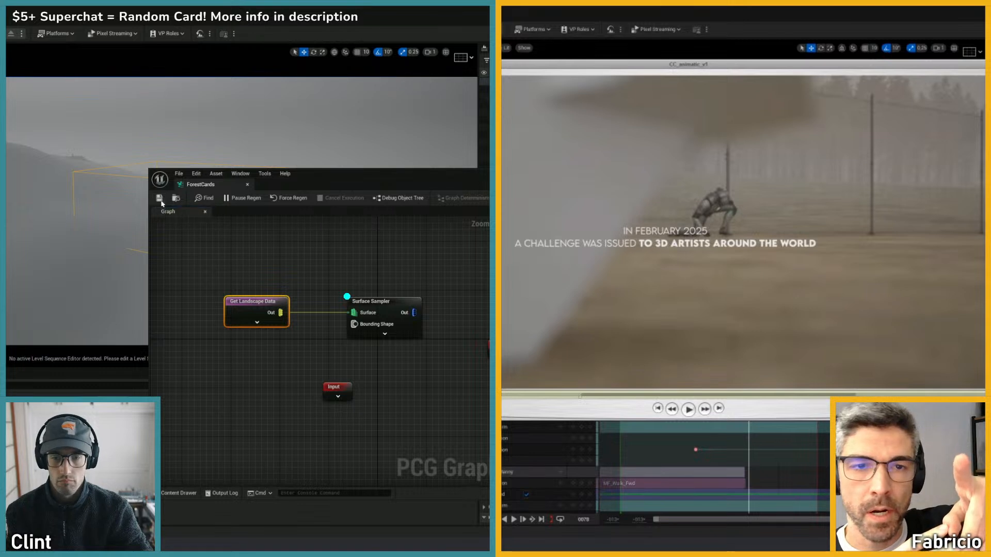
left_click_drag(339, 177, 334, 293)
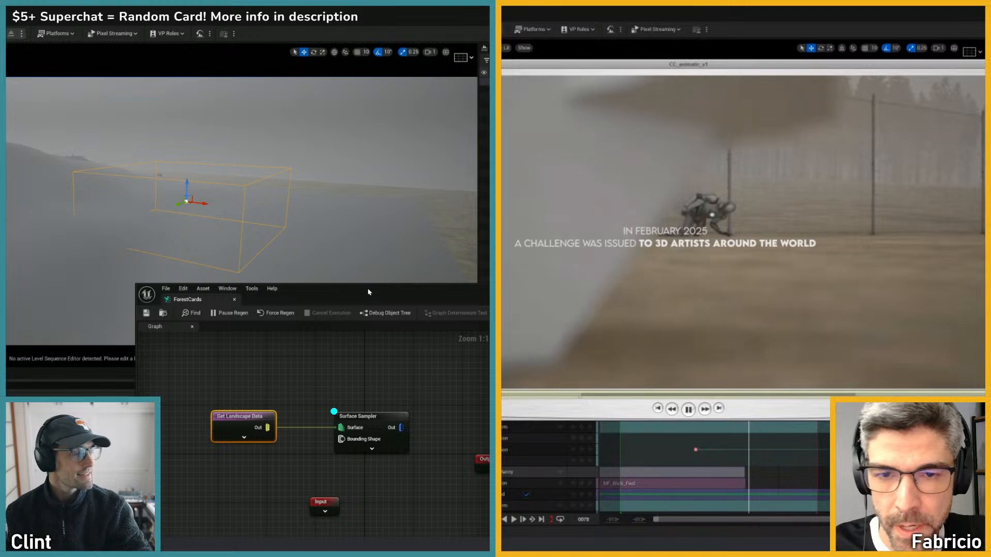
- Pause CC_animatic_v1 and scrub between the opening, robot head, foot and falling-block shots
key("space")
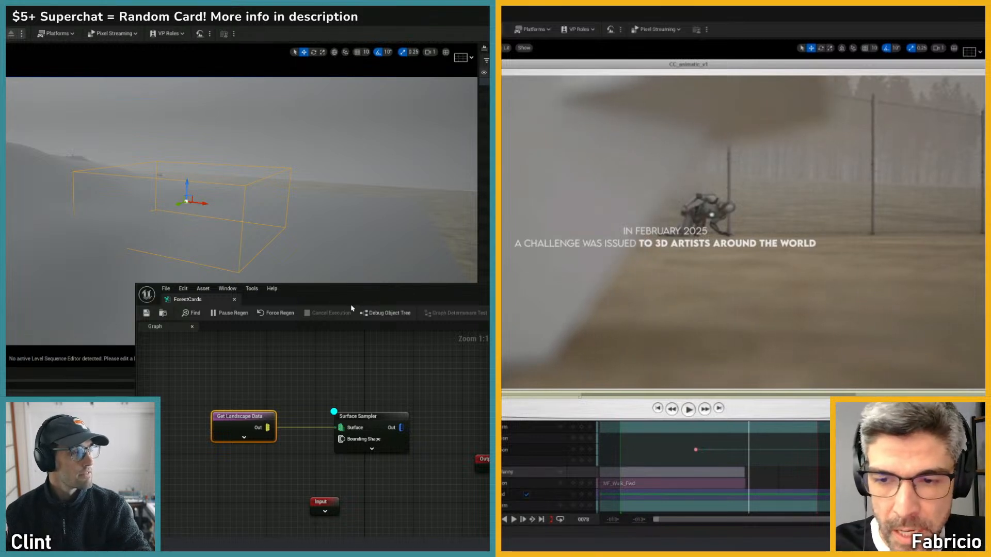
left_click_drag(503, 402, 633, 402)
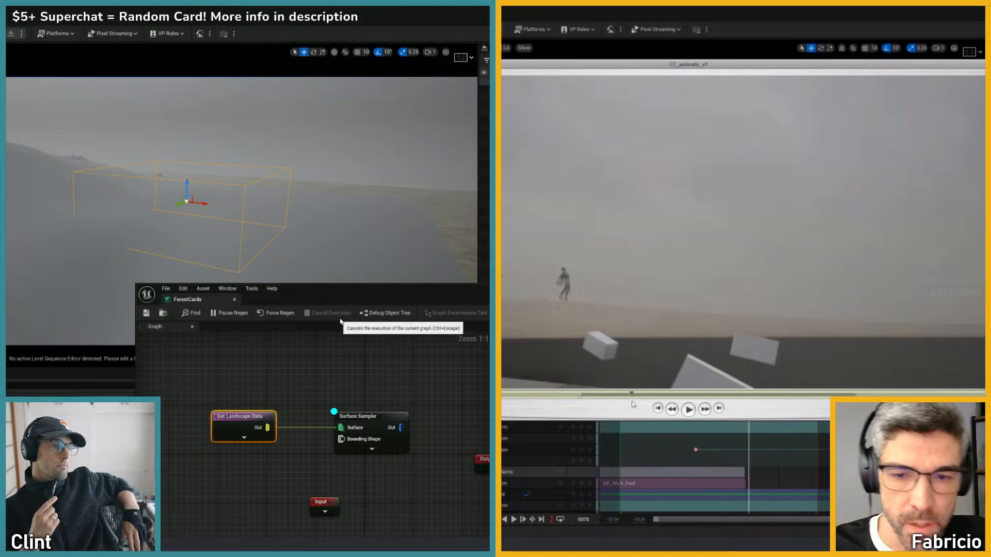
left_click_drag(642, 399, 502, 401)
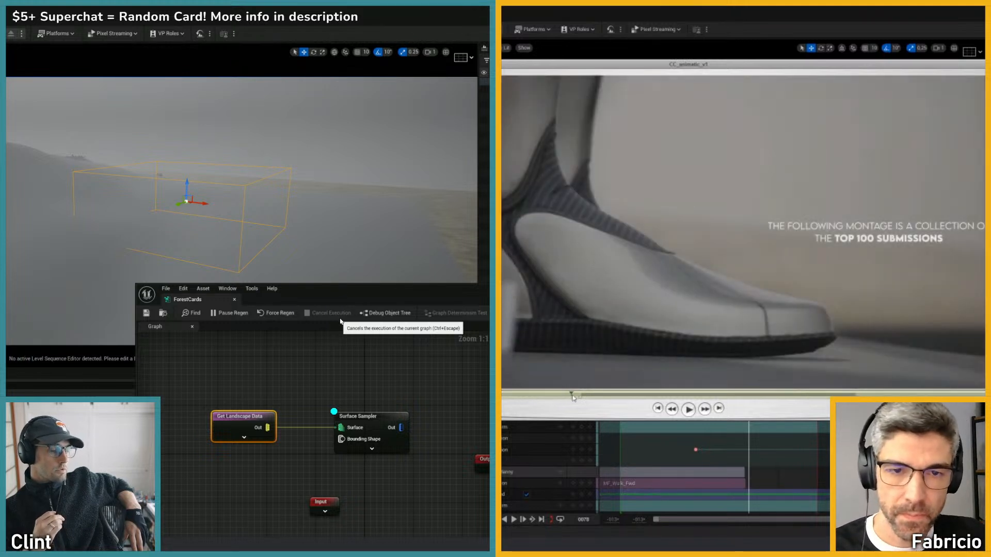
left_click_drag(573, 397, 503, 401)
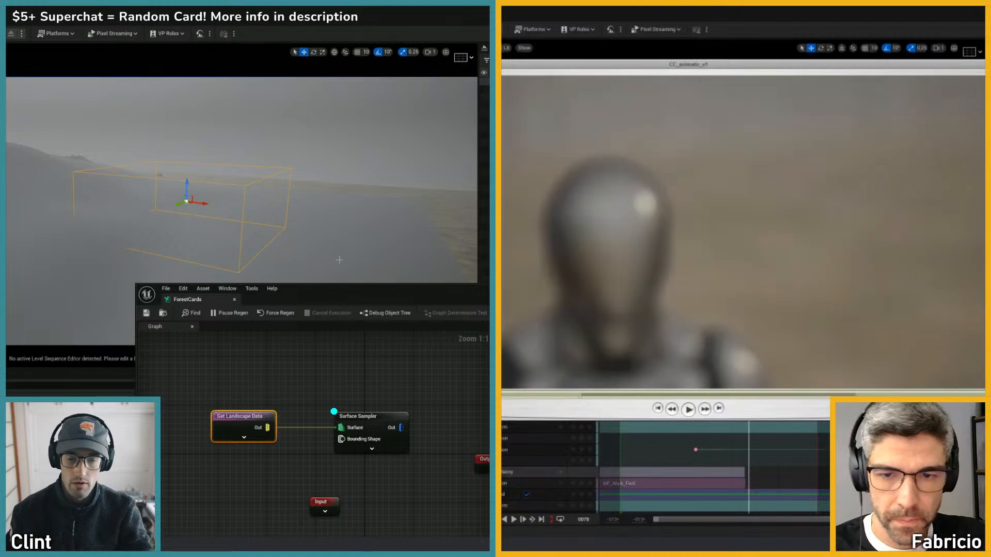
- Uncover more of the level view, select the large hill terrain near the PCG volume and toggle its visibility to check it
left_click_drag(353, 294, 312, 332)
left_click(948, 73)
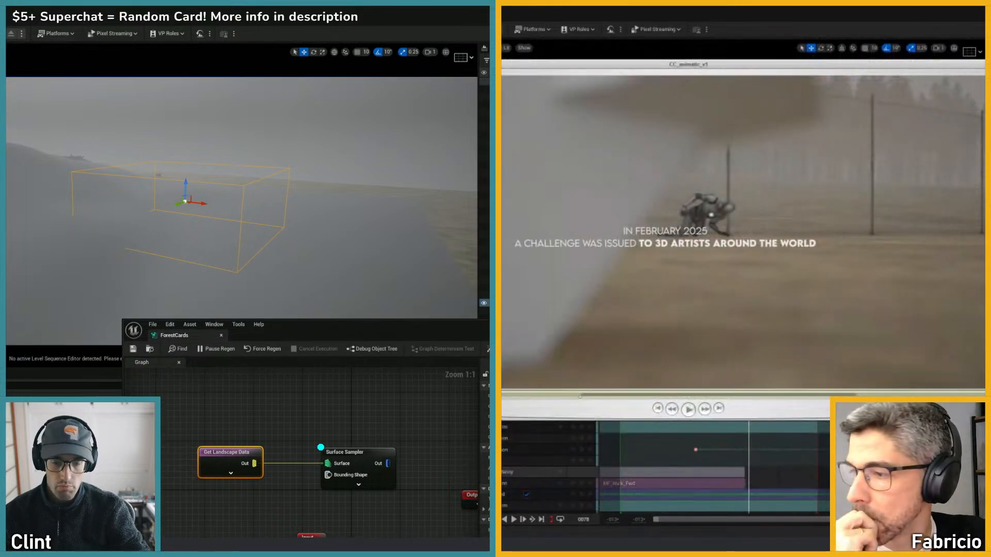
right_click_drag(241, 198, 218, 209)
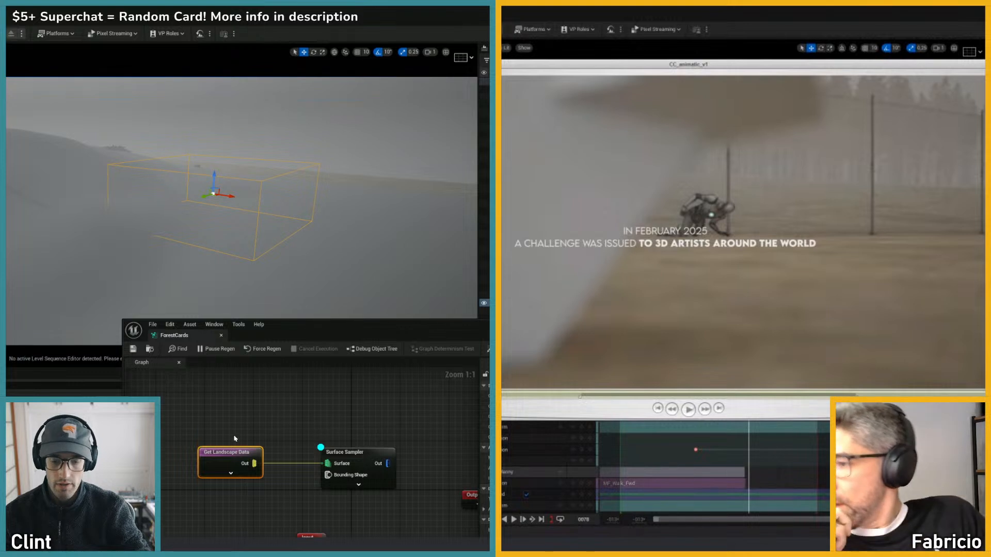
left_click(138, 243)
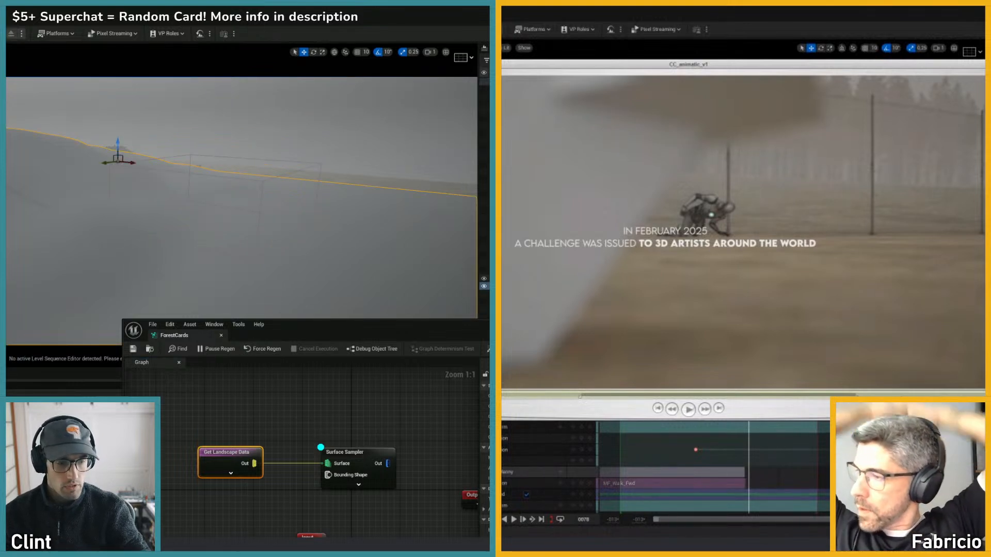
left_click(487, 280)
left_click(487, 286)
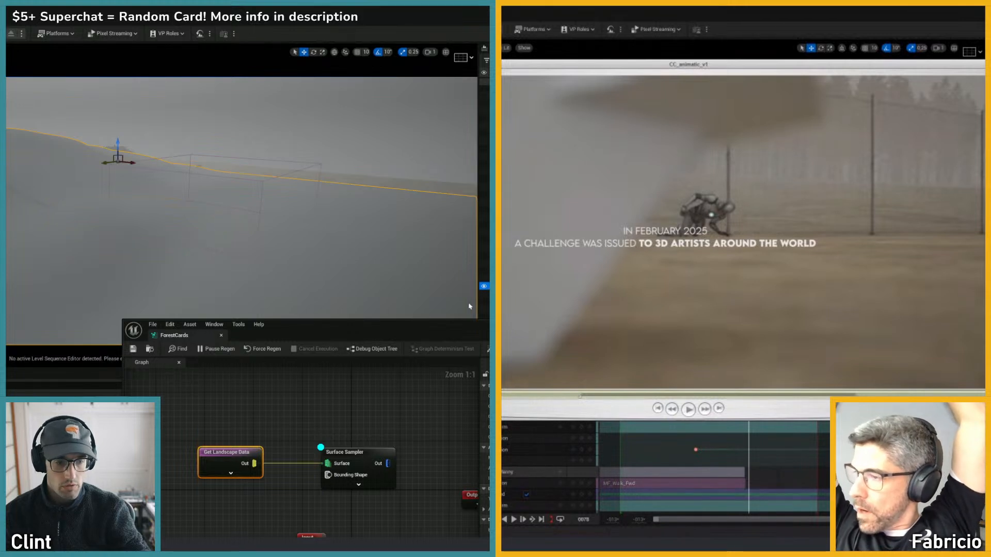
- Bring the hill closer in the level view, and nudge the ForestCards window with the Get Landscape Data node selected
right_click_drag(241, 211, 201, 202)
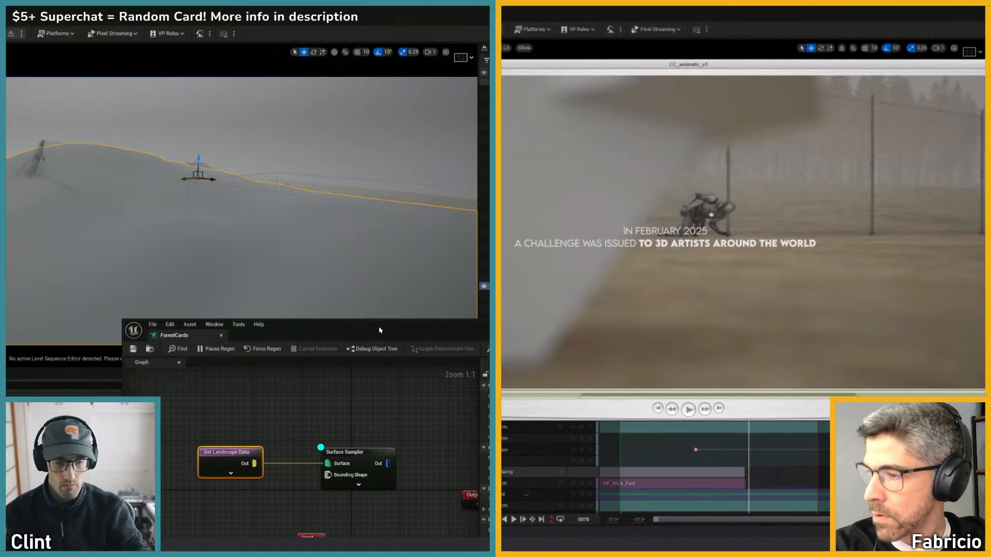
left_click_drag(380, 331, 364, 325)
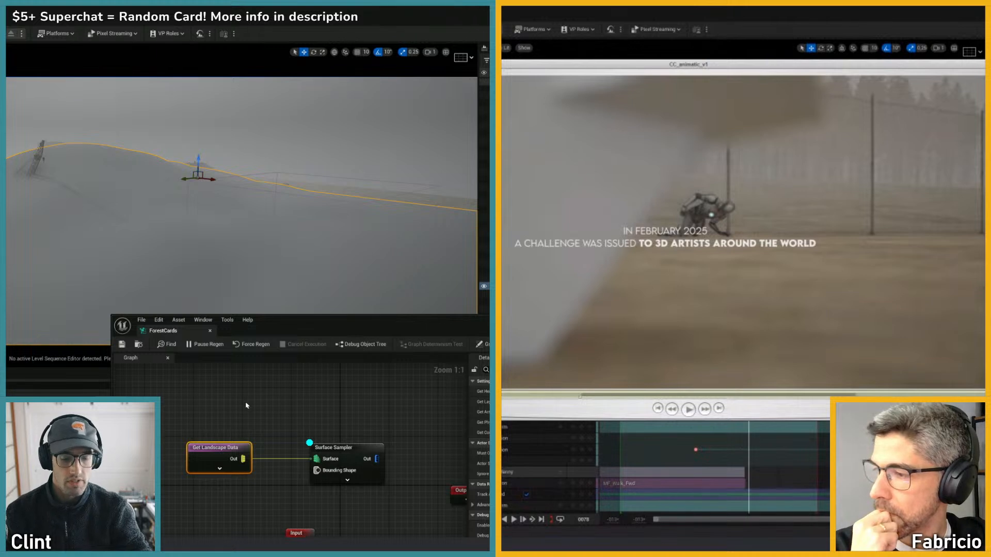
left_click_drag(233, 419, 209, 461)
right_click_drag(234, 279, 331, 286)
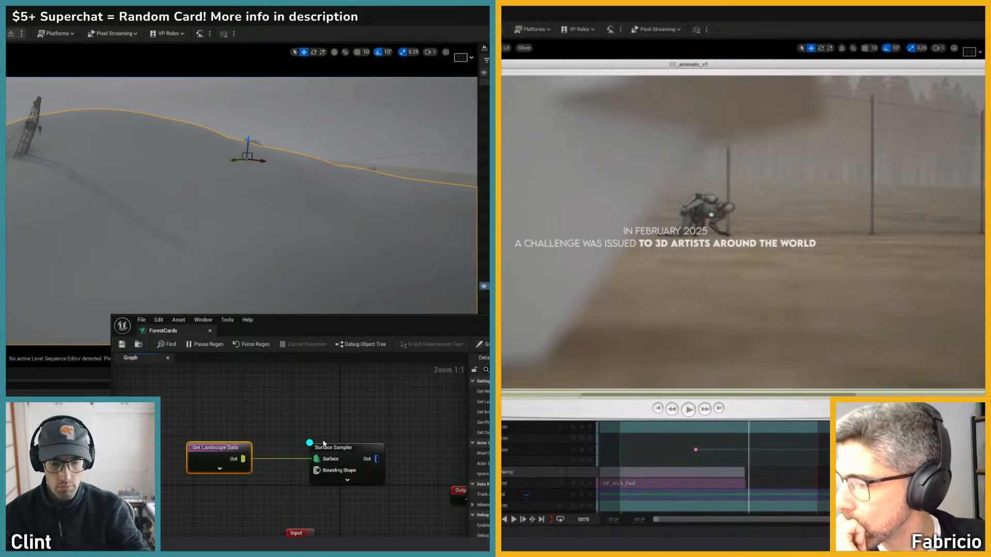
- Survey the hill terrain from several sides and select the PCG volume on it
mouse_move(219, 447)
left_mouse_down()
mouse_move(214, 439)
mouse_move(214, 453)
left_mouse_up()
right_click_drag(295, 289, 210, 264)
left_click(486, 279)
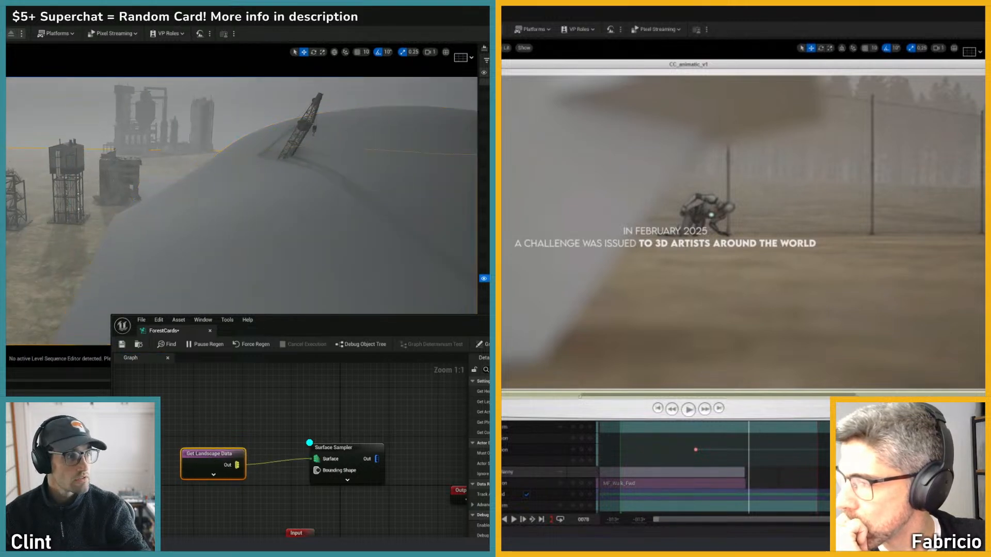
right_click_drag(289, 217, 434, 259)
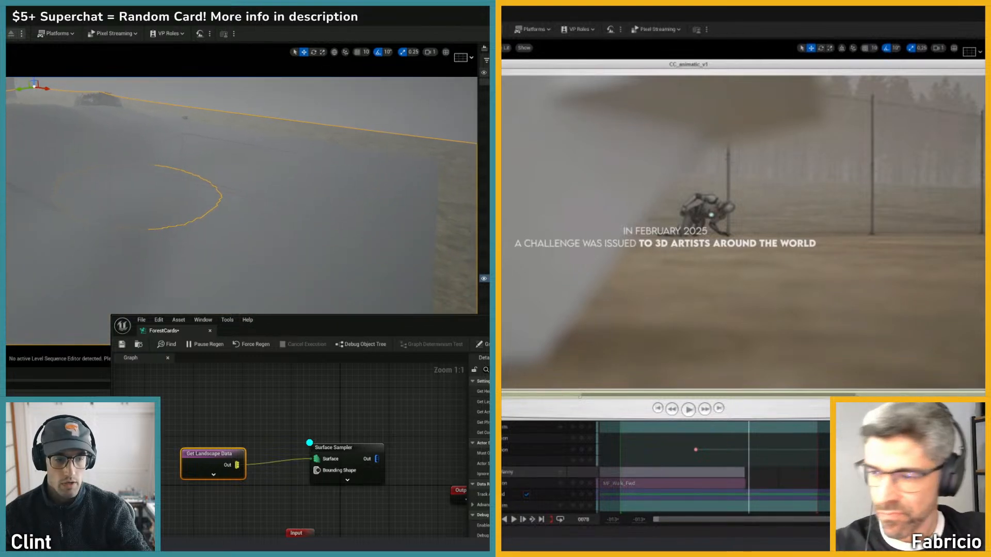
left_click(278, 269)
mouse_move(244, 194)
right_mouse_down()
mouse_move(254, 195)
mouse_move(244, 194)
right_mouse_up()
left_click(248, 200)
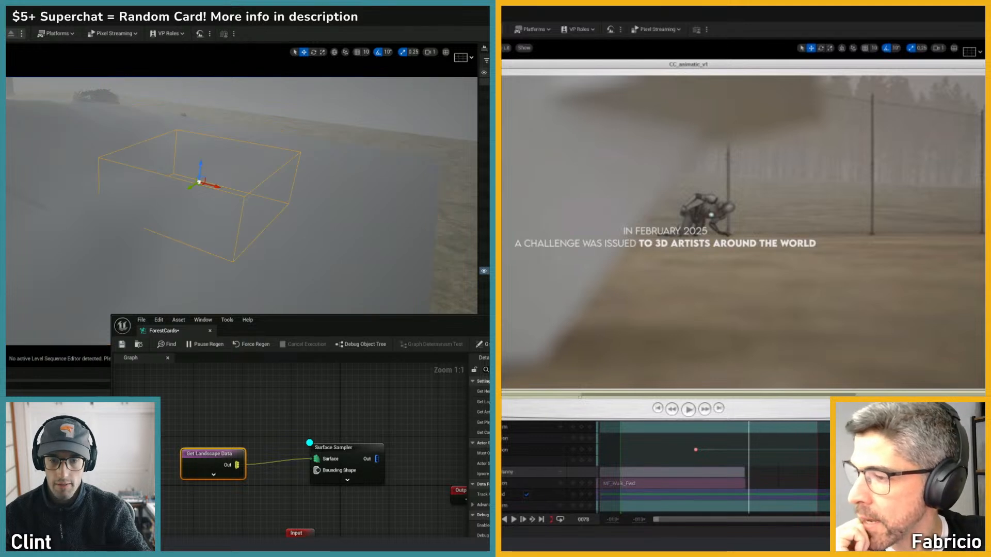
- Move the PCG volume to straddle the hill's edge and the flat ground beside it
left_click_drag(216, 186, 401, 229)
key("f")
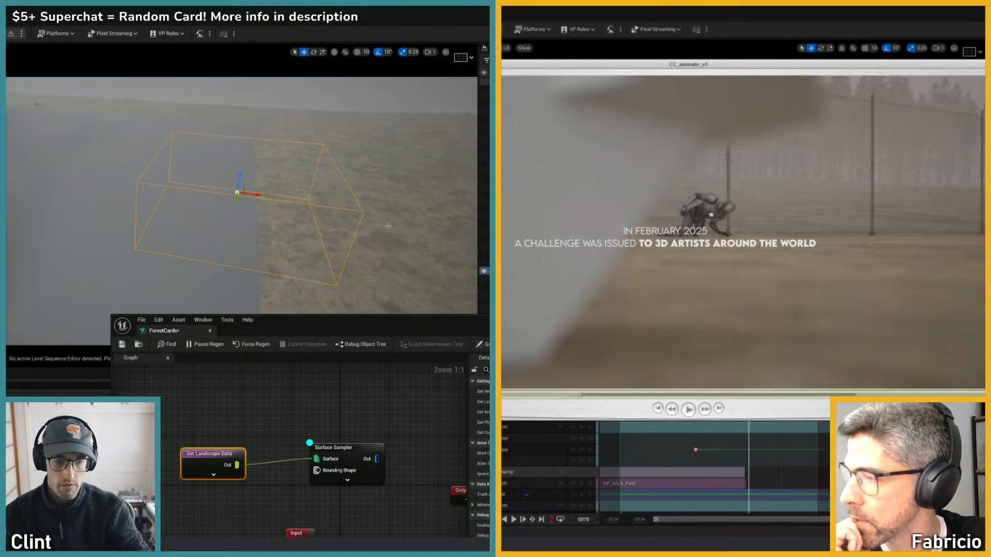
left_click_drag(291, 182, 290, 209)
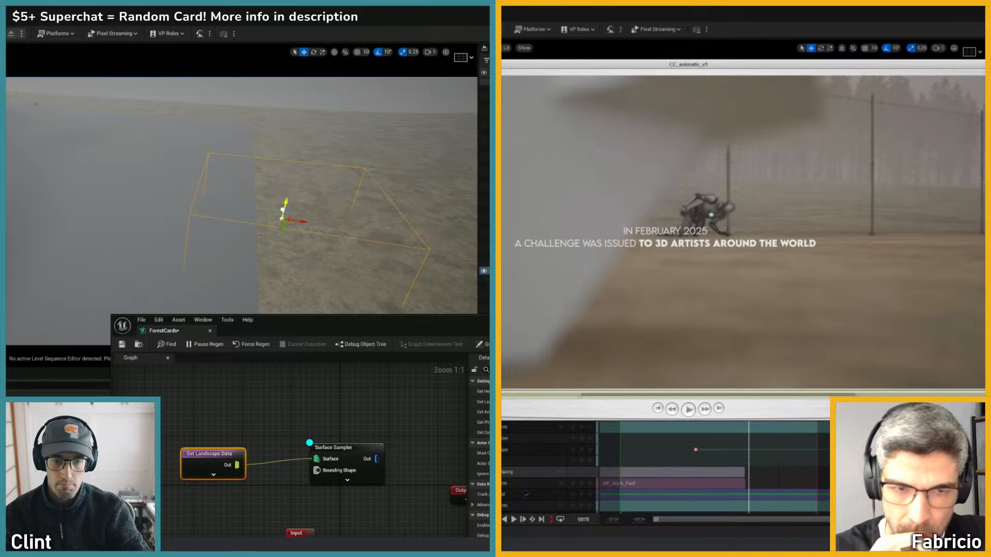
right_click_drag(290, 212, 331, 238)
- Select the hill terrain, and search the settings of the Get Landscape Data and Surface Sampler nodes for "tag"
left_click(484, 286)
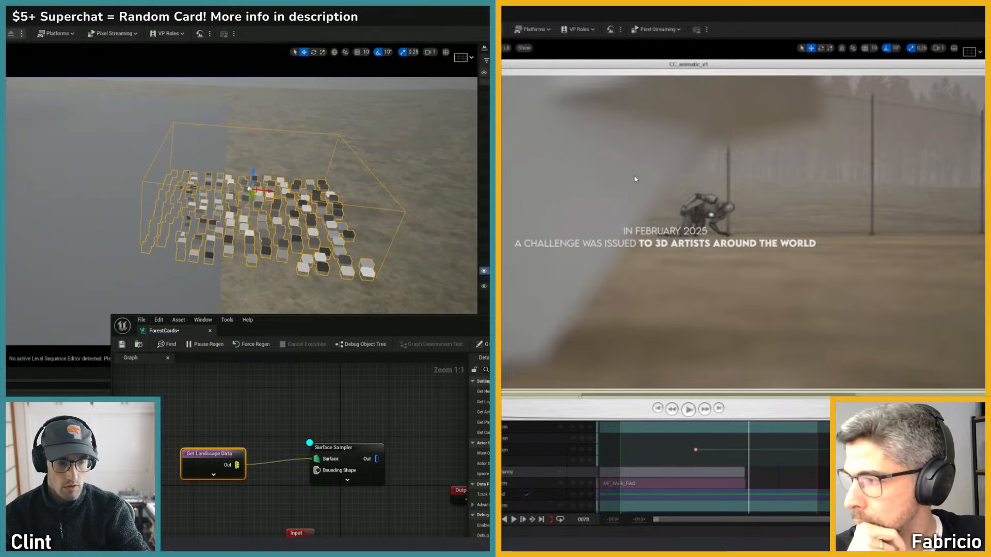
left_click_drag(361, 320, 218, 272)
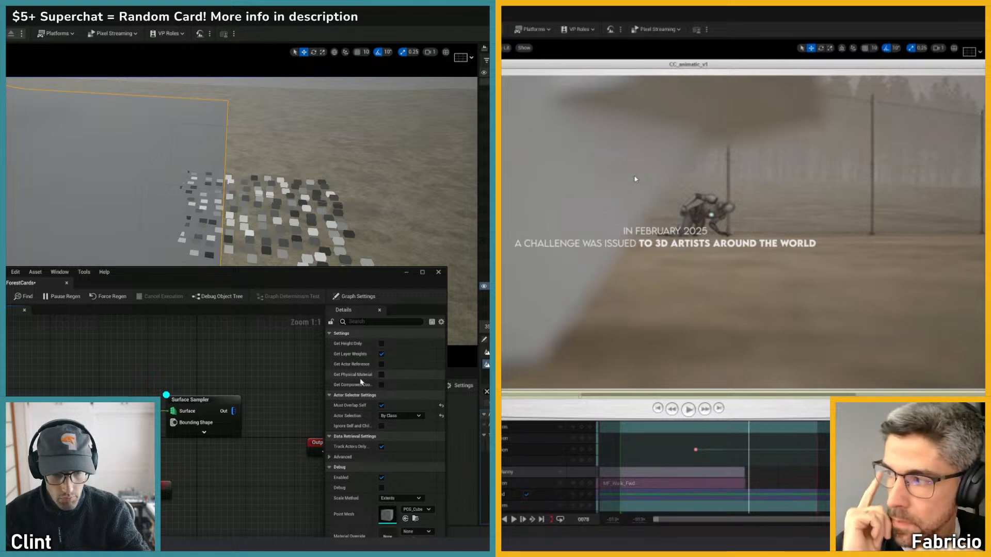
type("tag")
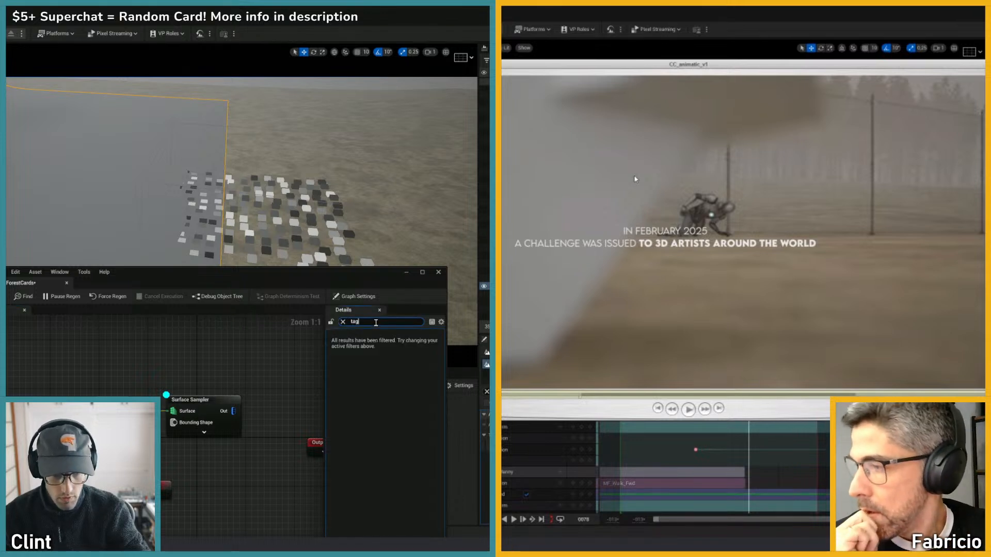
left_click(344, 322)
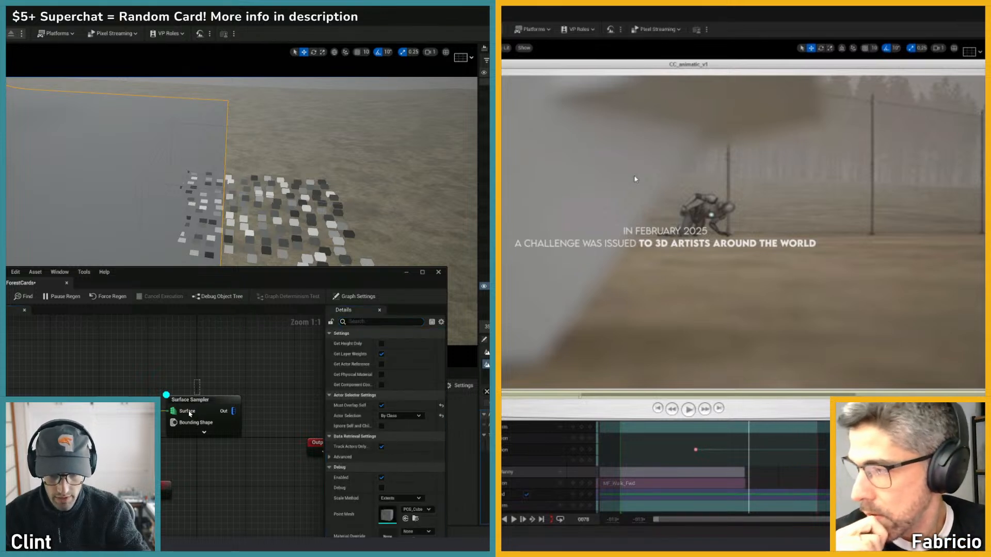
left_click(190, 413)
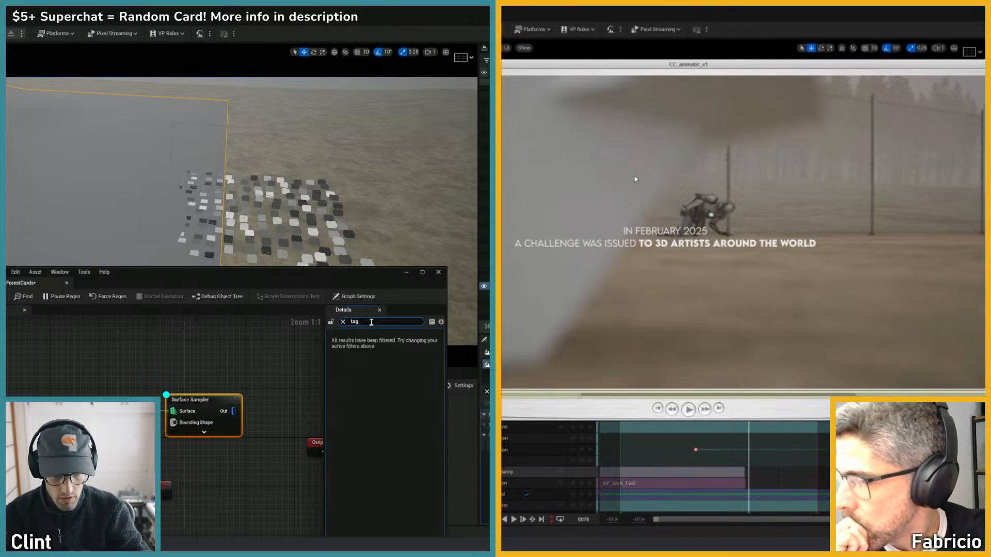
left_click(344, 322)
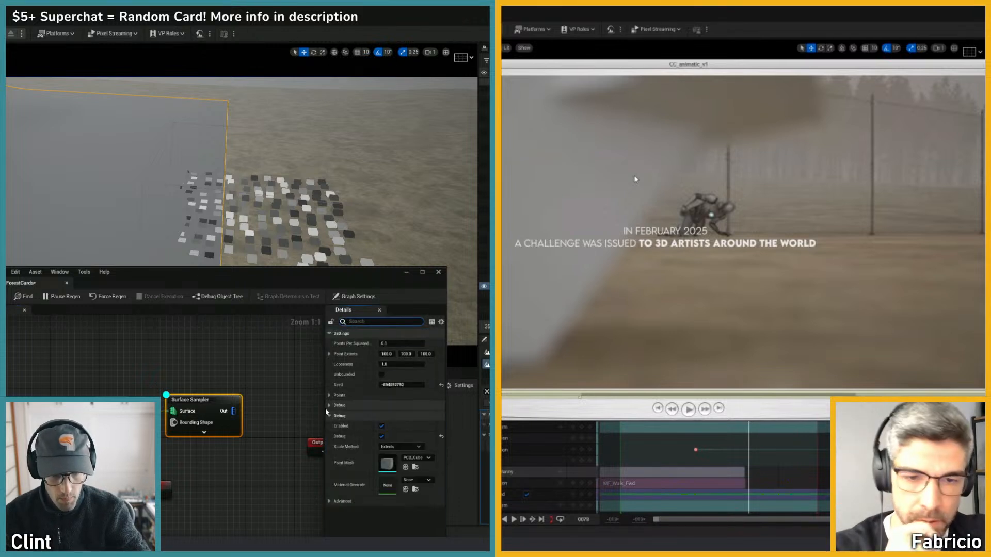
- Set the Get Landscape Data node's actor selection to By Tag with the hill's tag, and lower the ForestCards window to uncover the sampled points
left_click(129, 411)
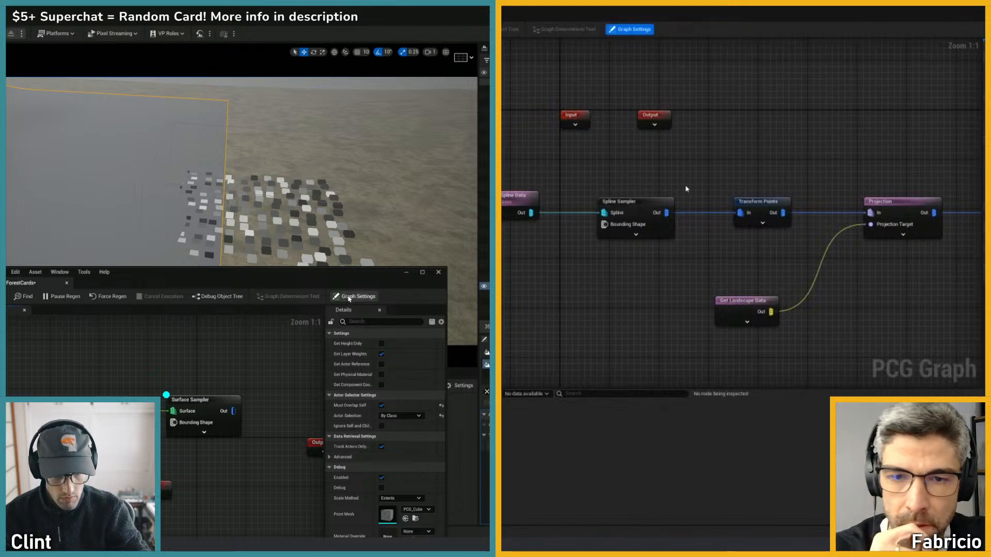
left_click_drag(345, 280, 341, 168)
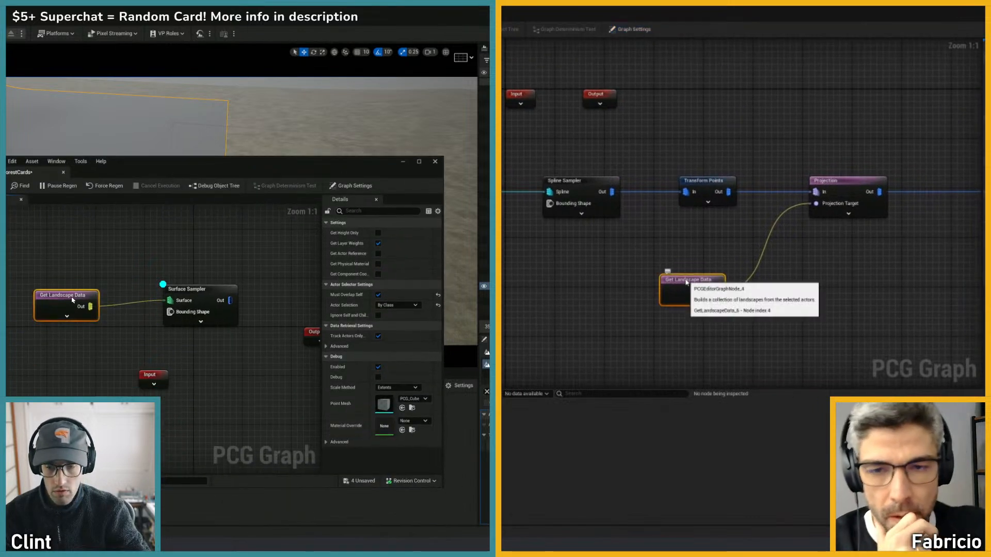
left_click_drag(73, 300, 66, 294)
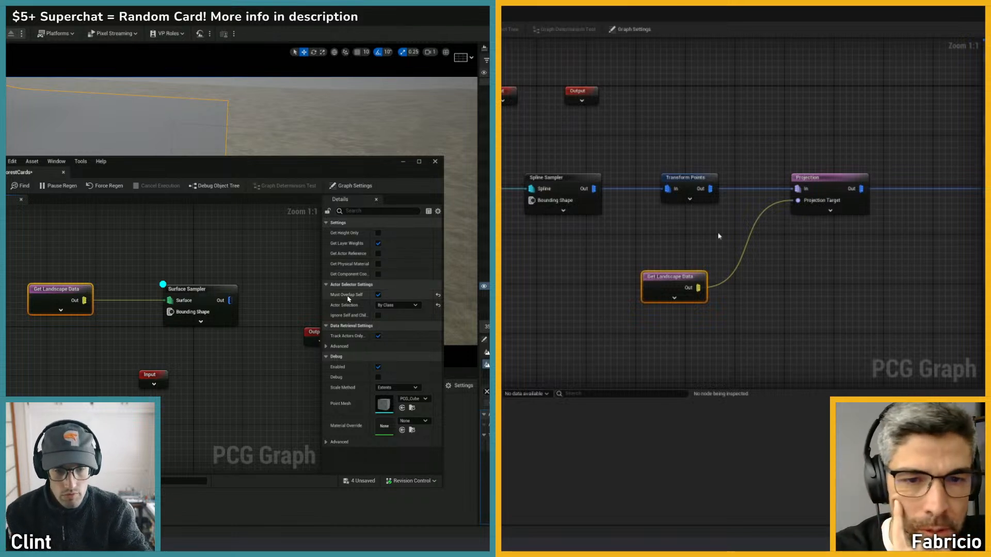
left_click(395, 305)
left_click(394, 314)
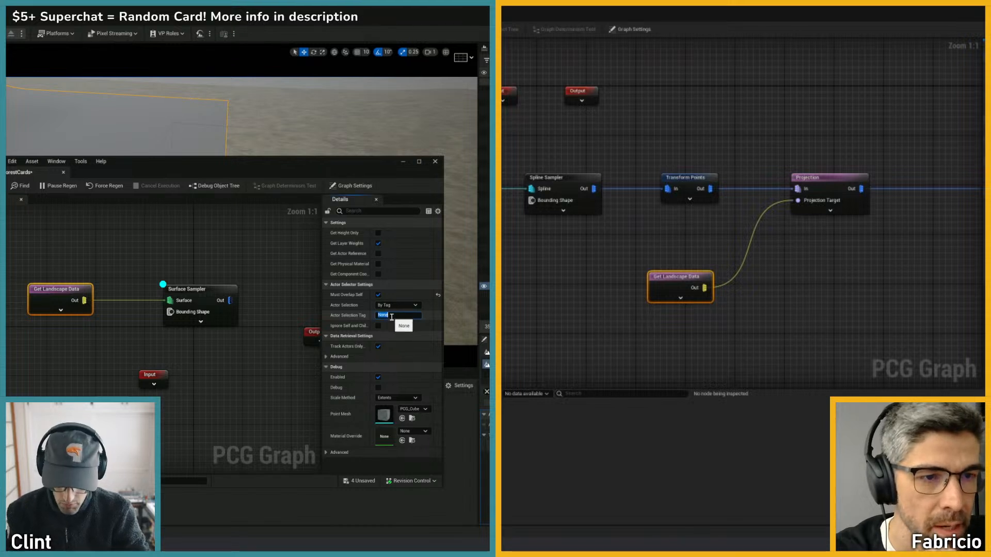
left_click(201, 263)
left_click_drag(223, 165, 222, 277)
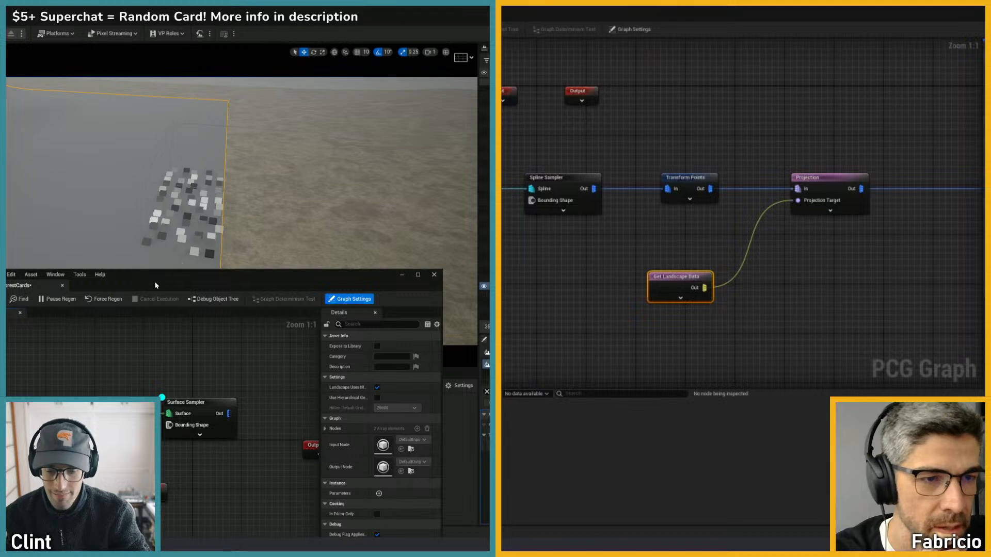
- Scrub ChasmsCall_Shot_03 back to frame 11, and examine the sampled points along the hill's edge
left_click(738, 174)
mouse_move(195, 285)
left_mouse_down()
mouse_move(191, 273)
mouse_move(222, 270)
mouse_move(210, 296)
left_mouse_up()
left_click_drag(808, 326, 693, 326)
right_click_drag(217, 217, 214, 212)
left_click_drag(693, 326, 665, 325)
right_click_drag(215, 212, 191, 180)
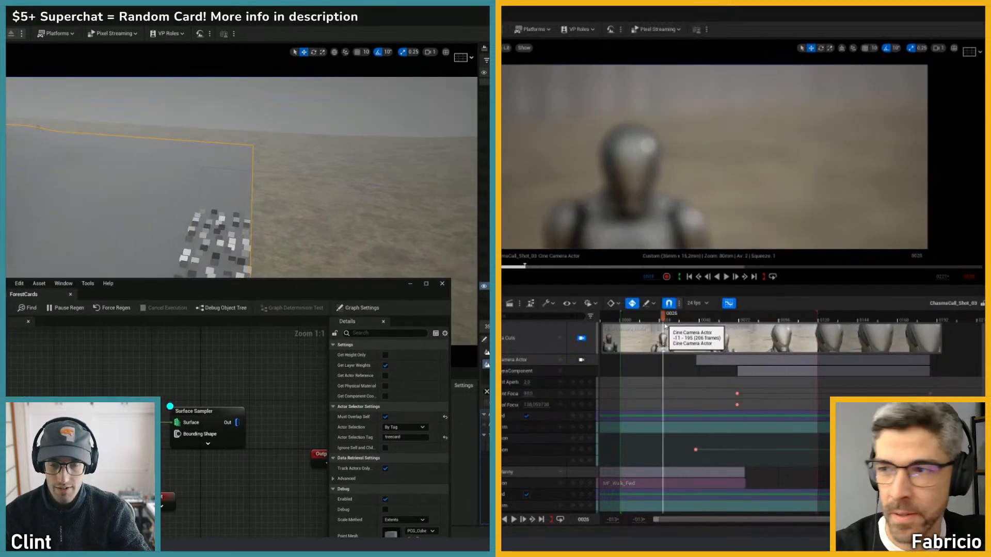
left_click_drag(665, 326, 661, 326)
right_click_drag(191, 181, 119, 155)
left_click_drag(661, 326, 651, 326)
right_click_drag(238, 196, 289, 233)
left_click_drag(652, 325, 641, 326)
right_click_drag(289, 232, 274, 221)
left_click_drag(642, 326, 638, 326)
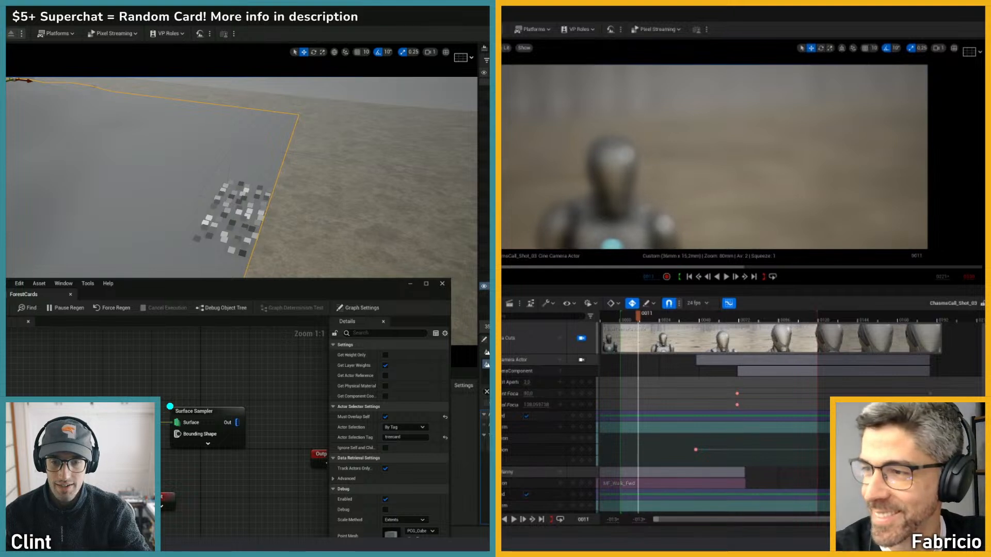
- Move the PCG volume from the hill's edge back onto the hill, and scrub the shot to frame 64
left_click(250, 212)
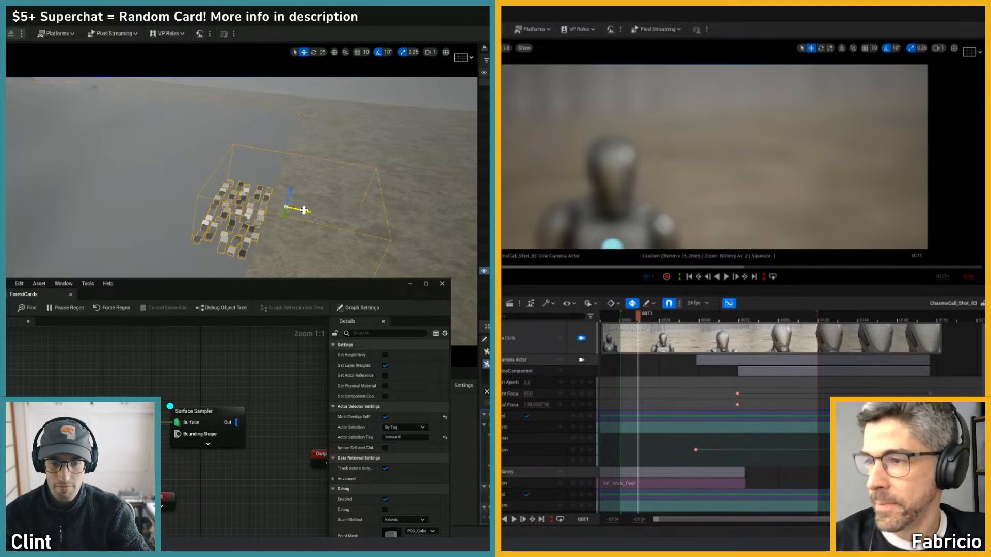
left_click_drag(304, 210, 64, 164)
right_click_drag(64, 165, 24, 144)
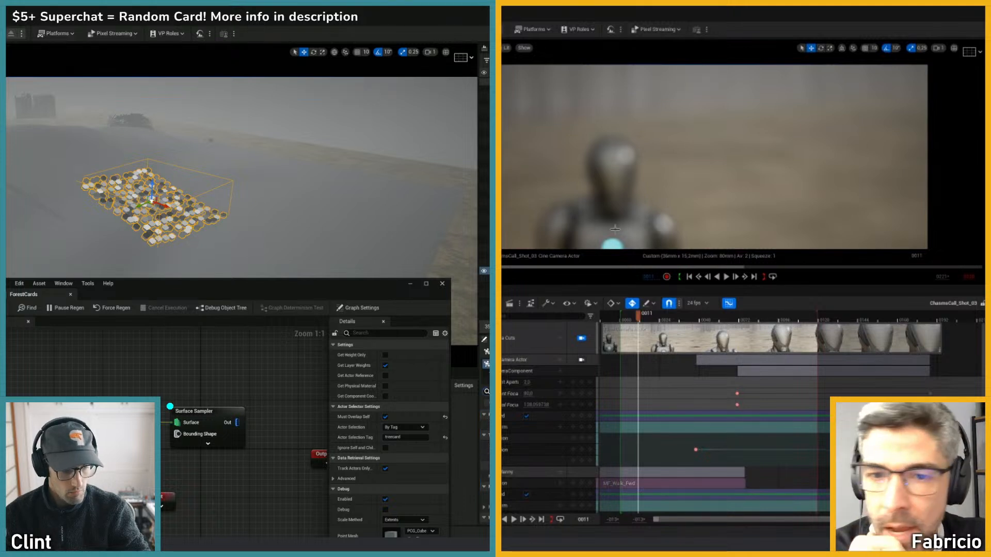
mouse_move(658, 320)
left_mouse_down()
mouse_move(806, 327)
mouse_move(665, 321)
left_mouse_up()
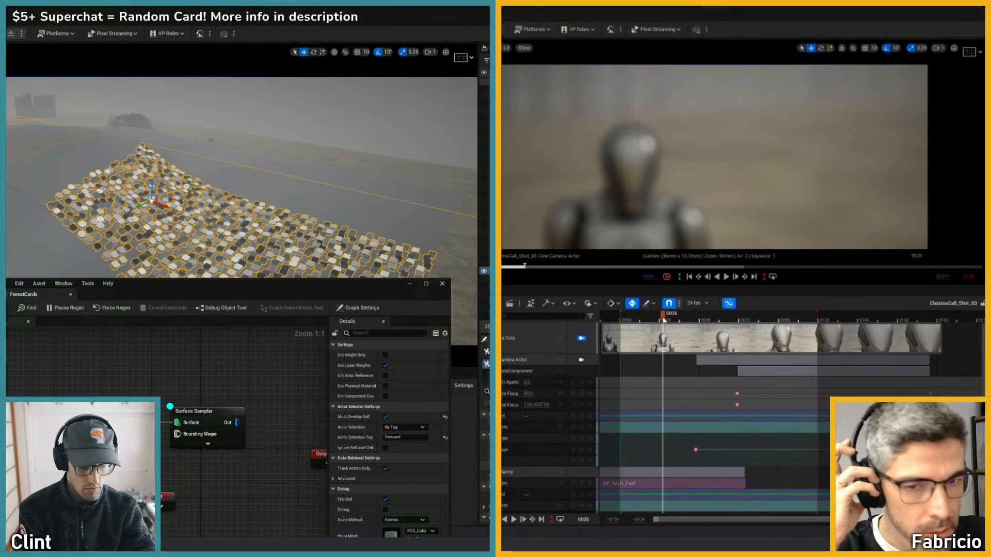
left_click_drag(665, 320, 726, 319)
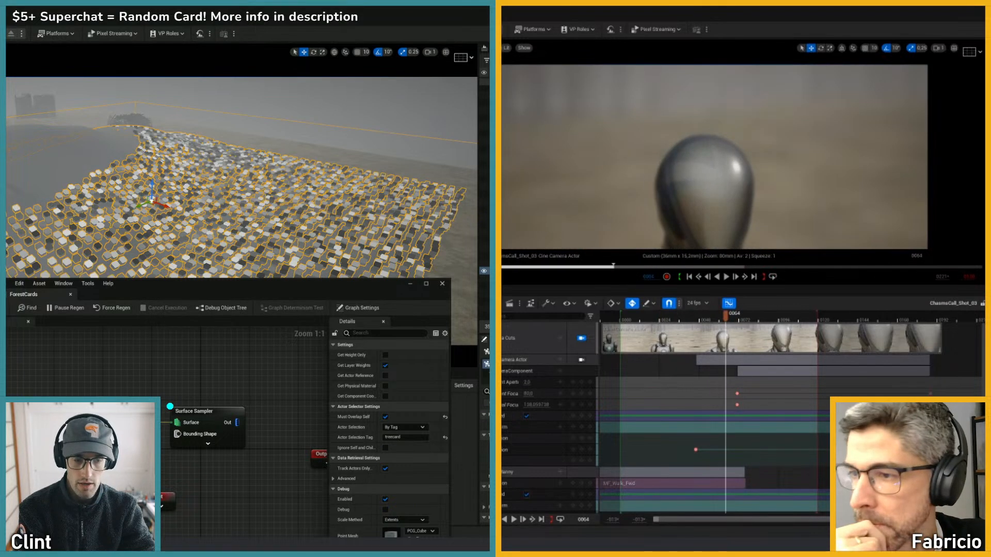
- Leave the shot camera view, find the yellow-jacketed character on the rim of the dark basin and select it
left_click(711, 209)
key("shift+c")
right_click_drag(710, 206, 664, 158)
scroll(584, 134, "up", 3)
key("w")
scroll(666, 155, "down", 1)
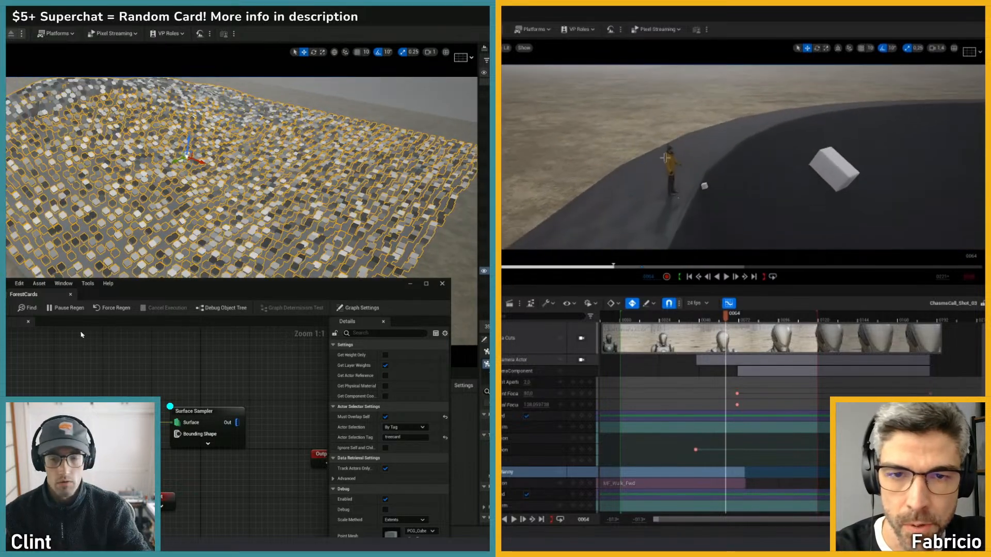
left_click(668, 164)
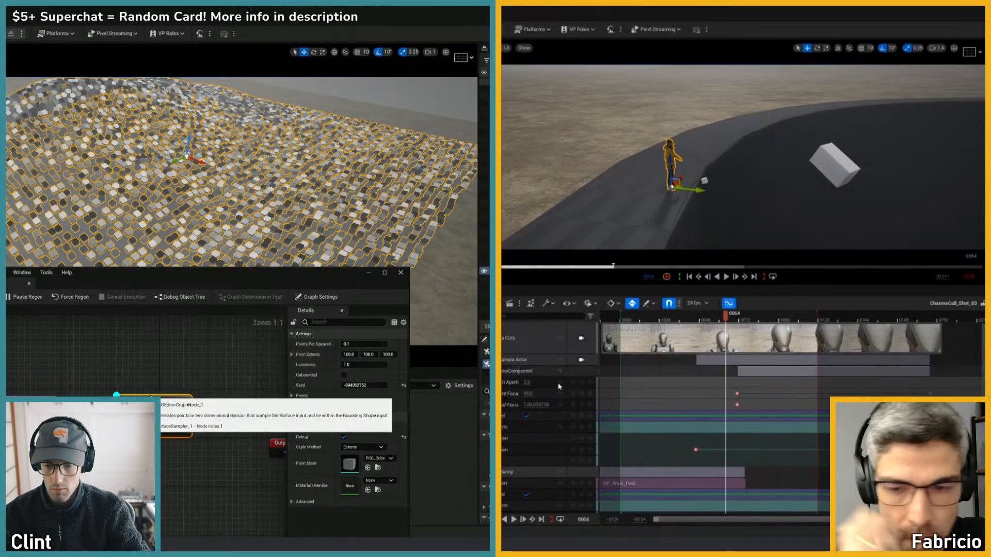
- Add the yellow-jacketed character to the shot's sequence, and bring the Surface Sampler's output into reach in the ForestCards graph
right_click_drag(239, 176, 268, 170)
left_click_drag(504, 422, 588, 361)
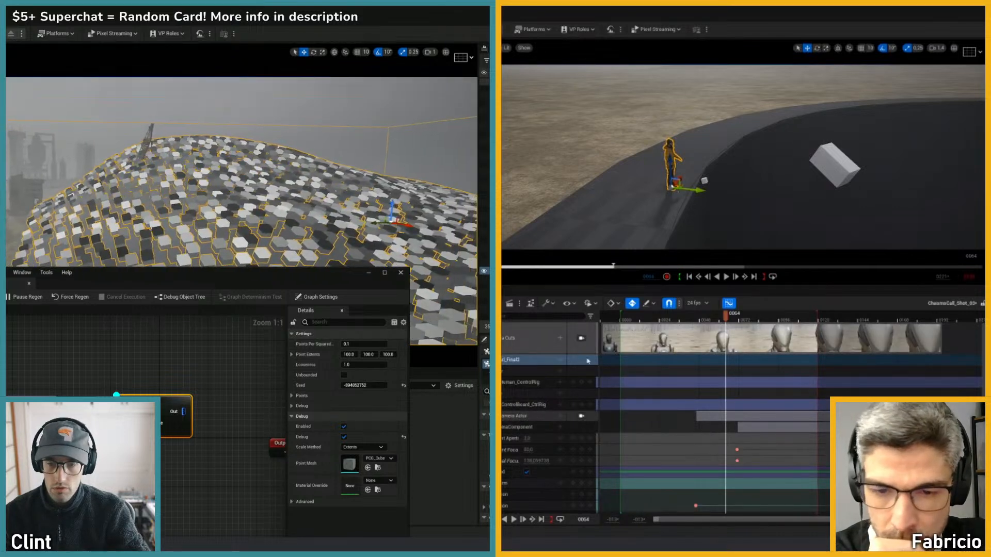
right_click_drag(268, 170, 300, 173)
left_click(504, 360)
left_click(504, 359)
right_click_drag(173, 376, 93, 348)
right_click(506, 360)
left_click_drag(105, 383, 167, 382)
left_click(546, 159)
left_click(175, 365)
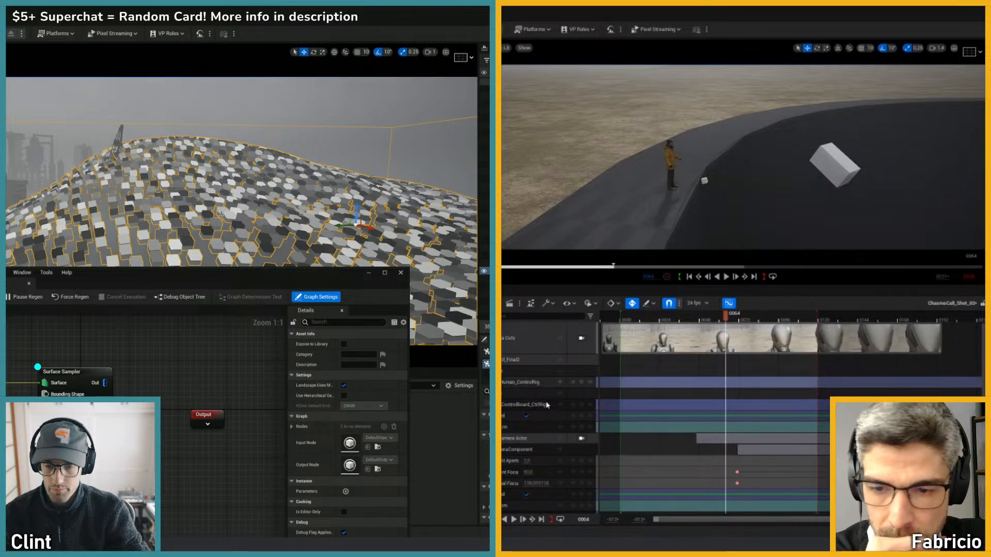
- Add a Static Mesh Spawner connected to the Surface Sampler's output, and scrub the shot to frame 51
right_click_drag(221, 213, 294, 232)
left_click_drag(726, 316, 771, 316)
left_click_drag(107, 387, 217, 386)
left_click_drag(771, 316, 769, 316)
left_click_drag(217, 386, 178, 386)
left_click_drag(770, 316, 704, 316)
left_click_drag(178, 386, 177, 386)
type("mes")
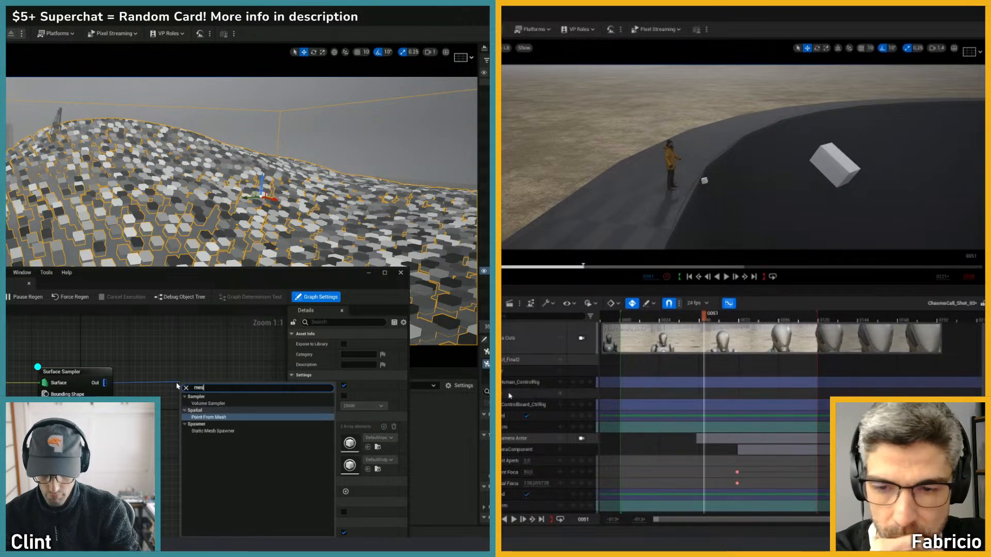
left_click(510, 396)
left_click(214, 431)
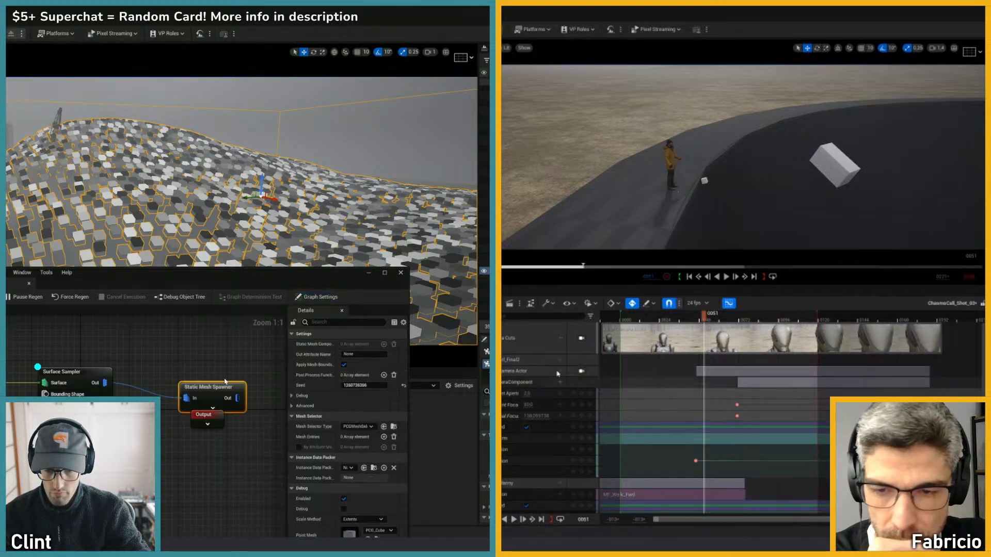
- Separate the Static Mesh Spawner and Output nodes in the graph, and hide the robot while looking through the shot camera
left_click(582, 338)
left_click_drag(219, 388, 231, 367)
left_click_drag(209, 417, 233, 454)
left_click(670, 205)
left_click(222, 370)
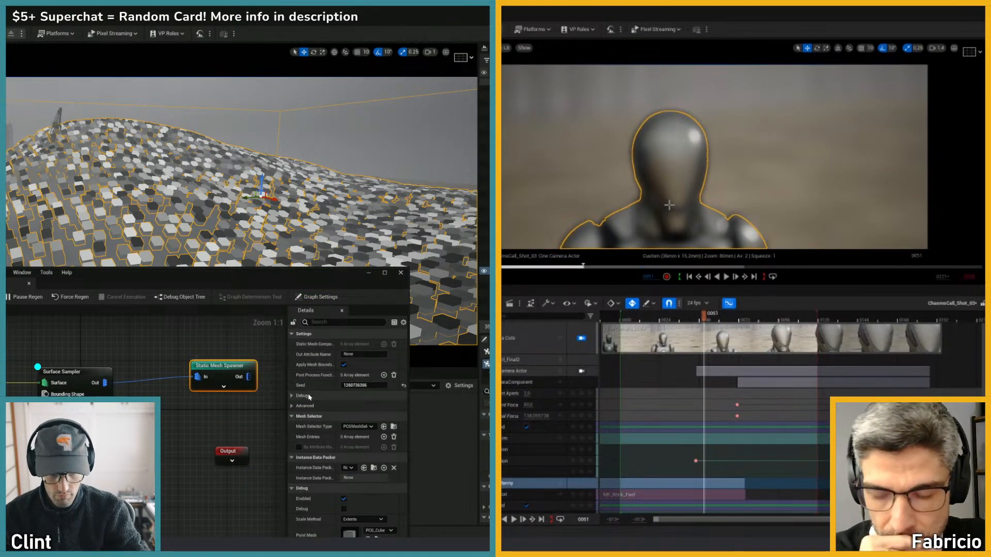
left_click(292, 406)
key("h")
left_click(292, 407)
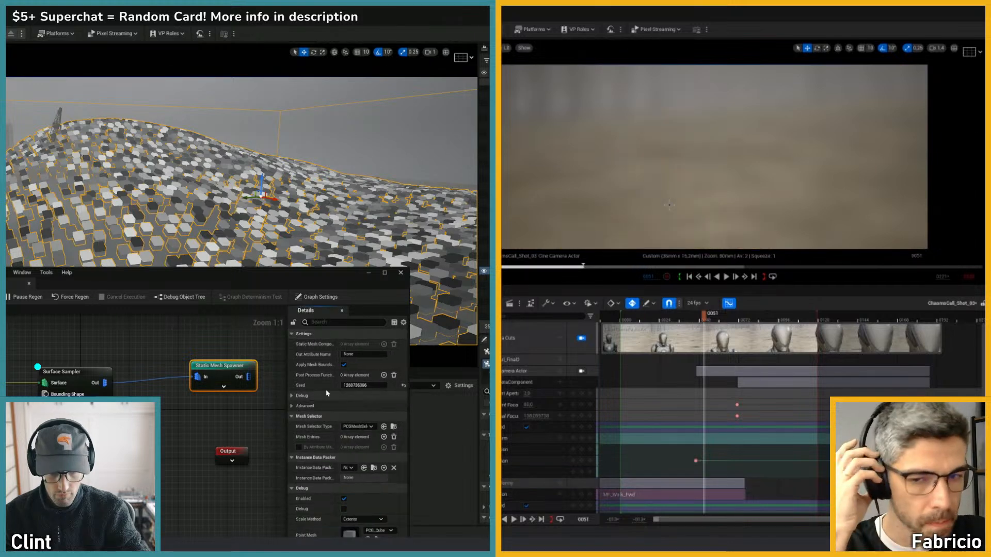
- Select the Cine Camera Actor outside the camera view and toggle its gizmo's coordinate space, and move the ForestCards window up to fill the screen
left_click(536, 371)
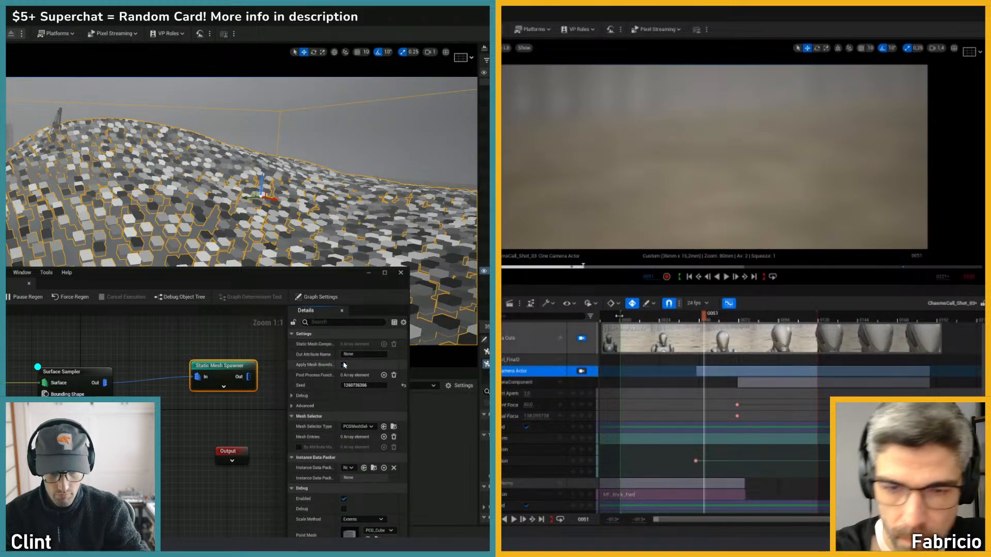
left_click(581, 338)
key("s")
right_click_drag(633, 251, 594, 173)
scroll(586, 164, "up", 3)
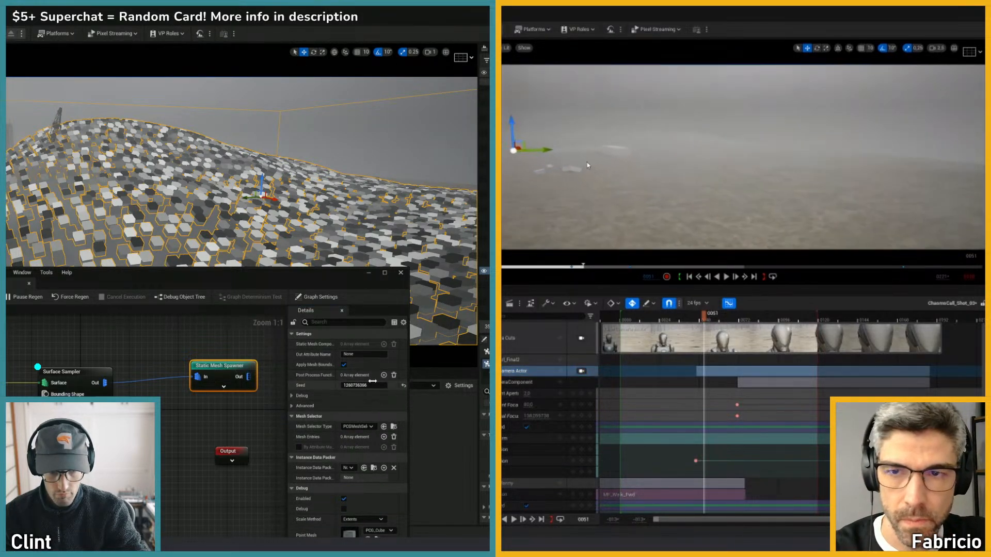
left_click_drag(301, 274, 352, 8)
left_click(837, 48)
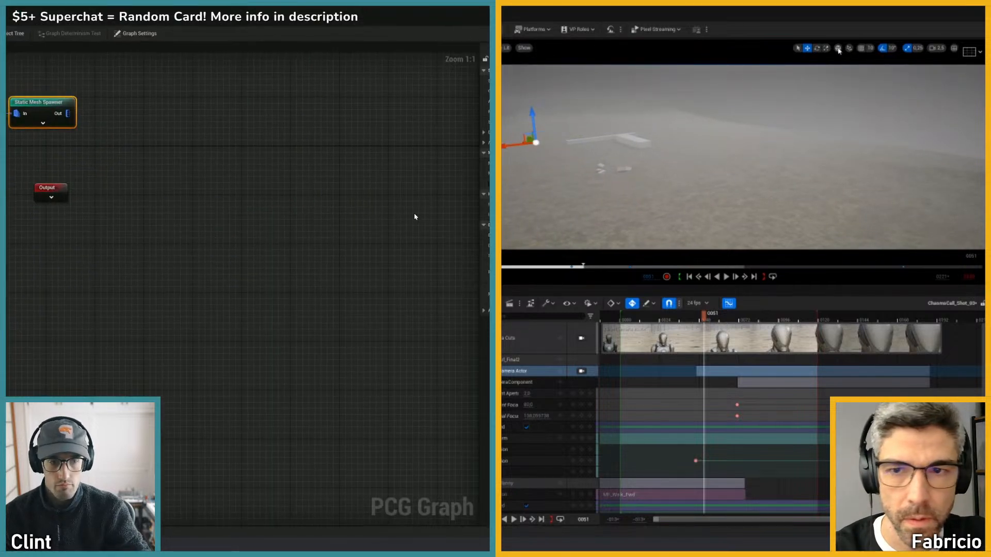
- Select the Input and Output nodes together and move them well below the sampler and spawner chain
right_click_drag(239, 222, 465, 383)
left_click_drag(326, 328, 30, 406)
left_click(743, 225)
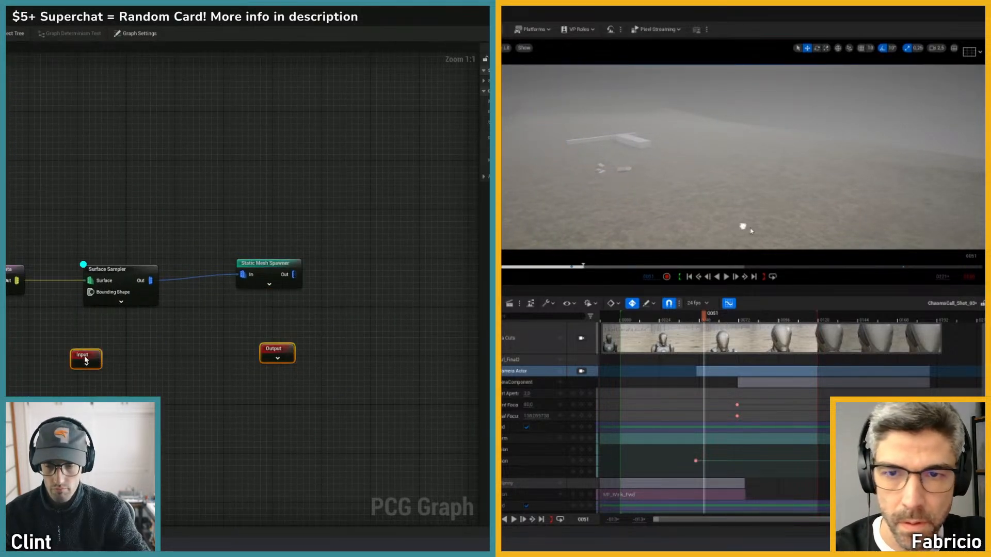
left_click_drag(86, 360, 35, 459)
right_click_drag(748, 207, 779, 223)
scroll(779, 223, "down", 1)
- Space the Static Mesh Spawner further from the Surface Sampler, and add a Transform Points node fed by the sampler's output
left_click_drag(259, 270, 347, 275)
key("w")
left_click_drag(150, 281, 213, 305)
type("tre")
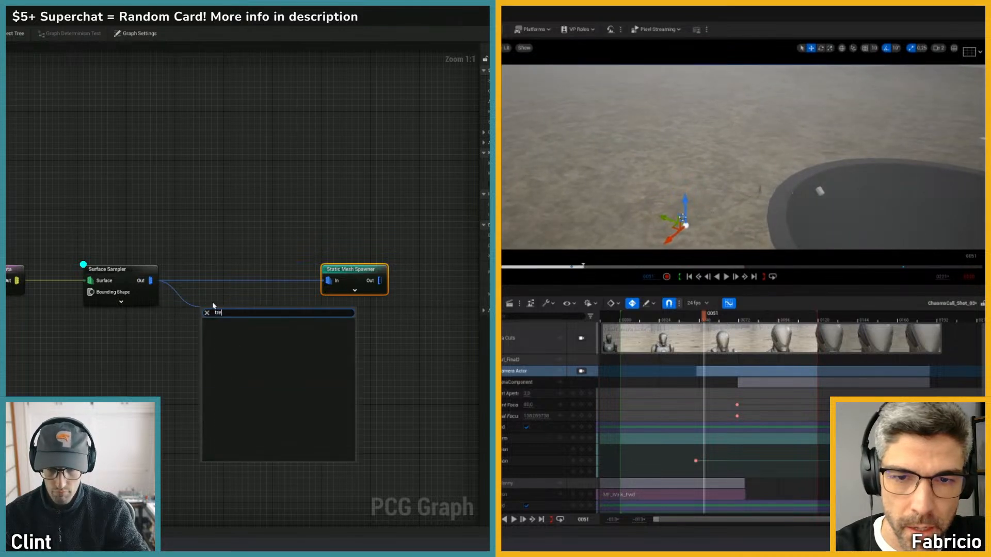
key("BackSpace")
type("ansf")
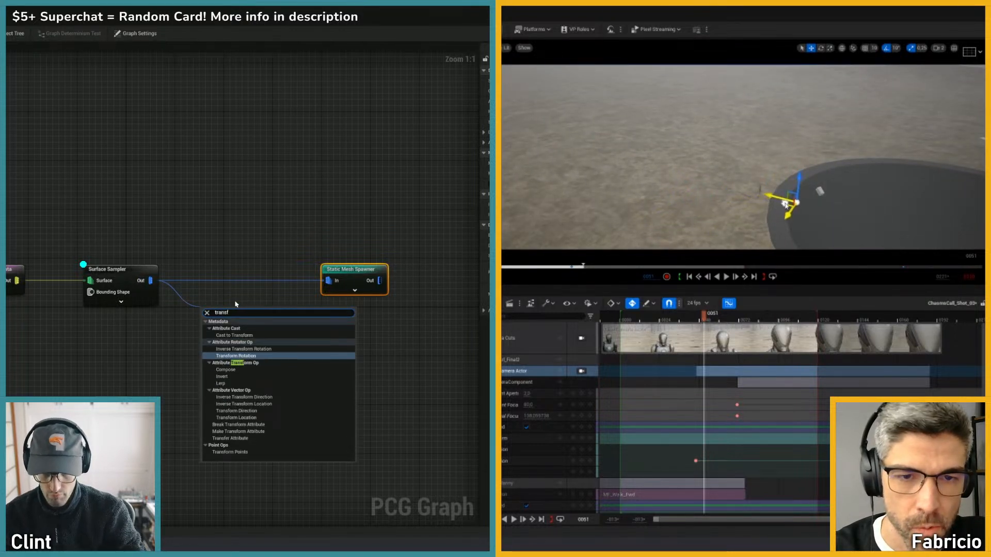
type("orm p")
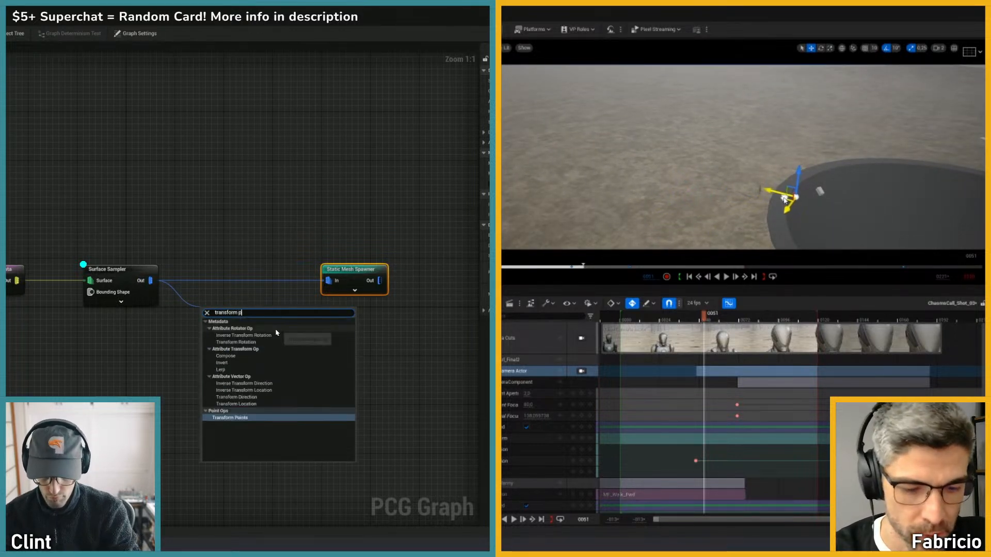
left_click(230, 418)
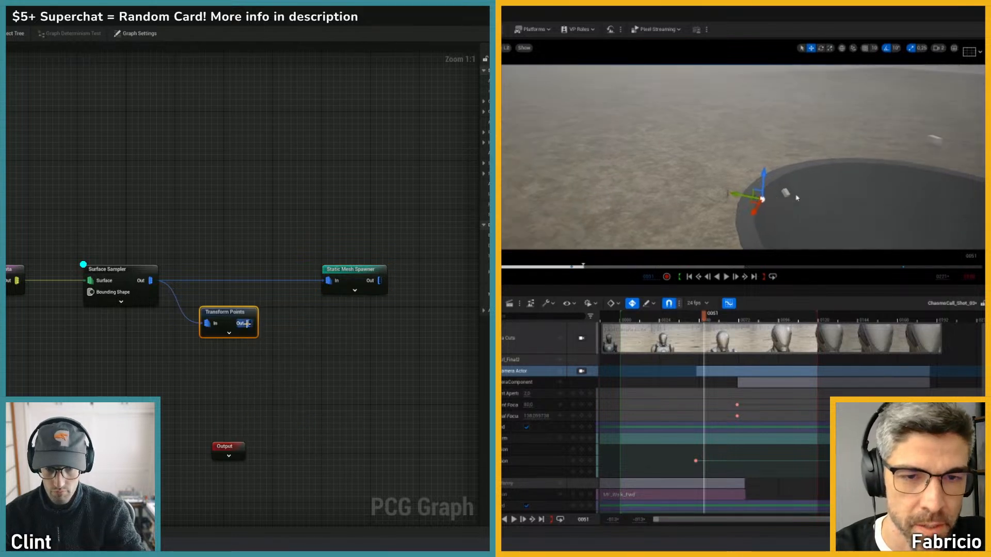
- Connect Transform Points to the Static Mesh Spawner and align it in the row between the sampler and spawner
left_click_drag(250, 323, 328, 280)
left_click_drag(240, 306, 251, 294)
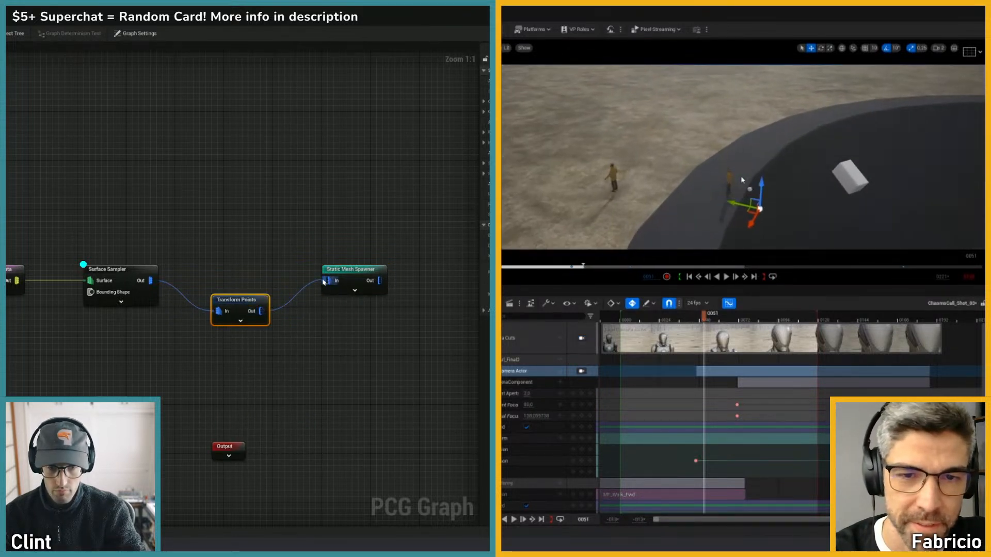
left_click_drag(247, 302, 254, 273)
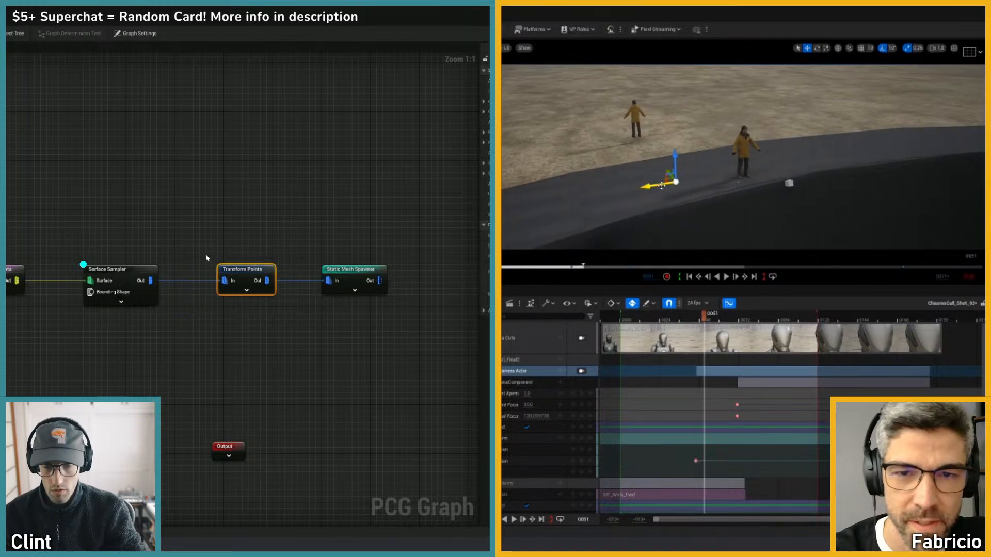
left_click(226, 243)
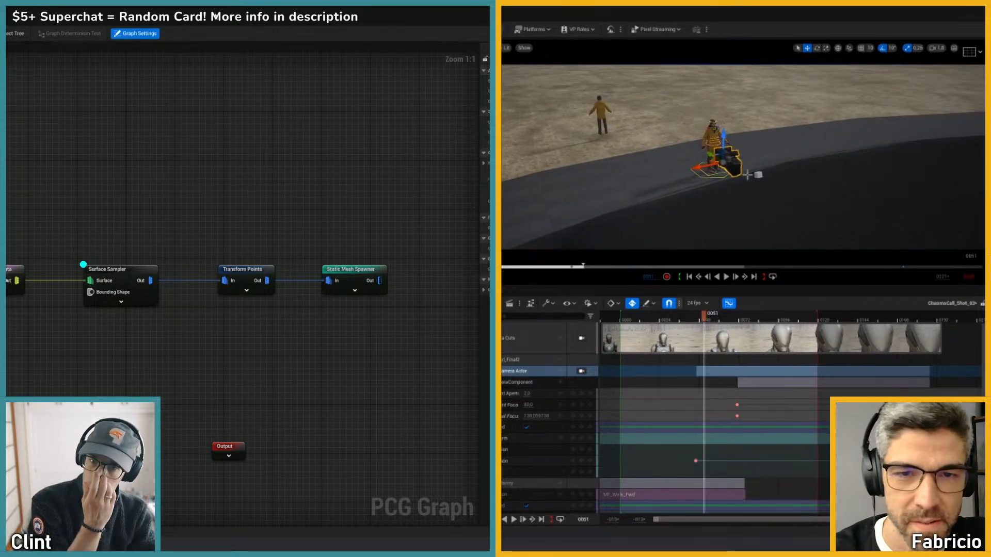
left_click_drag(232, 19, 235, 204)
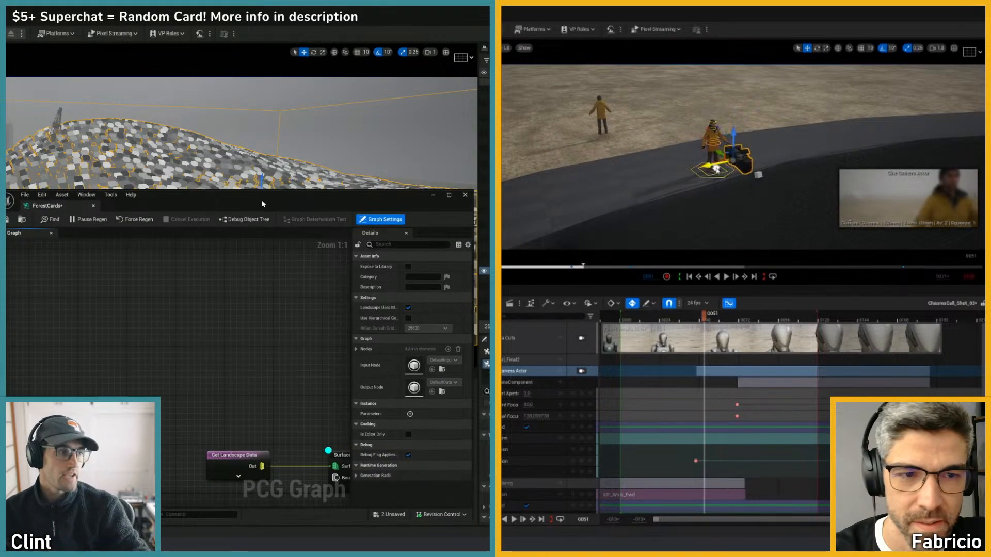
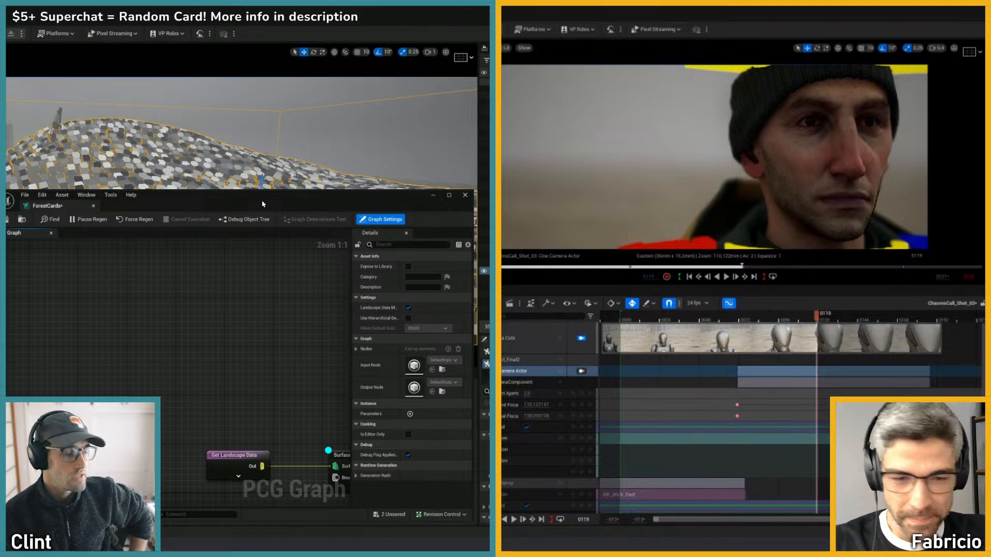
- Key the Cine Camera Actor's focal length at frame 119, and delete the focal length and focus keyframes after it
left_click(584, 405)
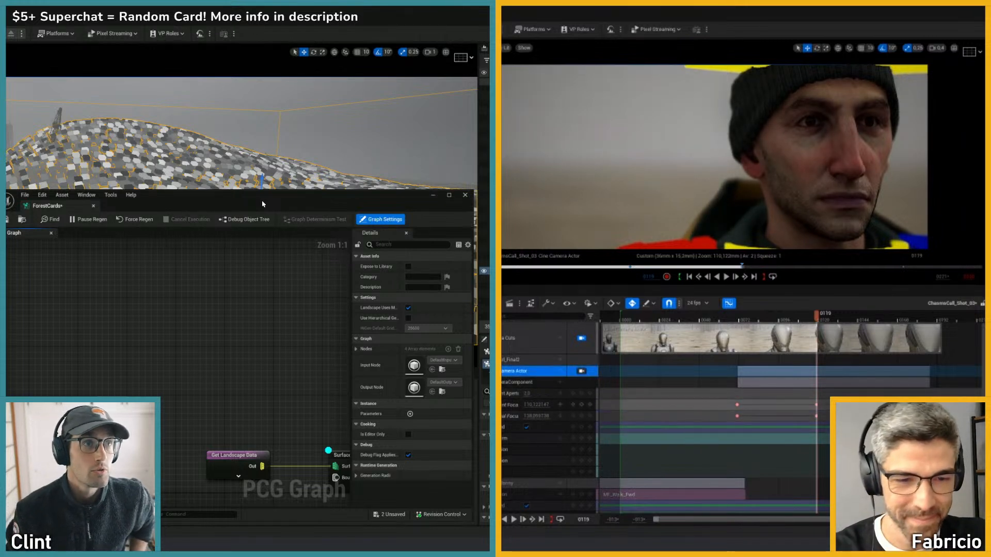
left_click_drag(945, 421, 919, 402)
key("Delete")
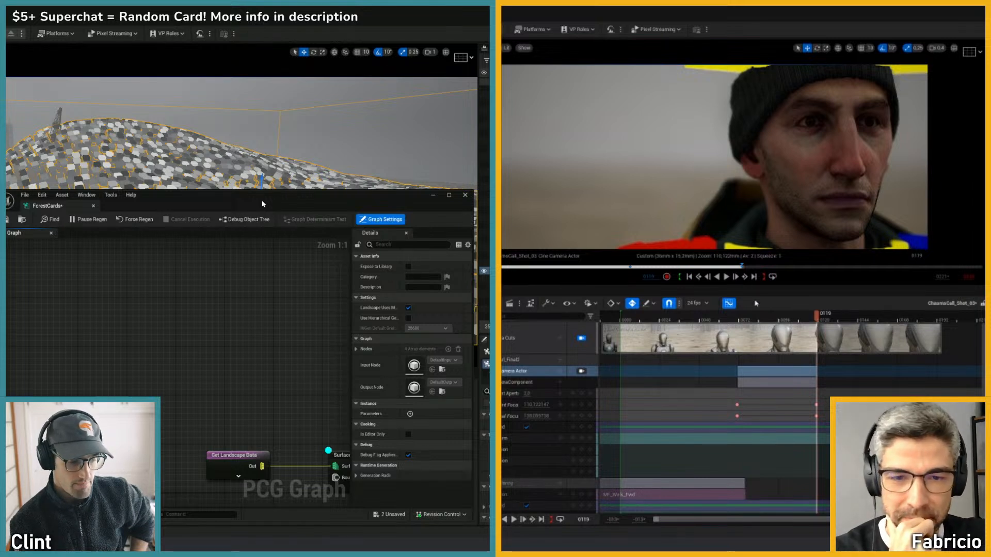
mouse_move(743, 316)
left_mouse_down()
mouse_move(708, 316)
mouse_move(751, 316)
left_mouse_up()
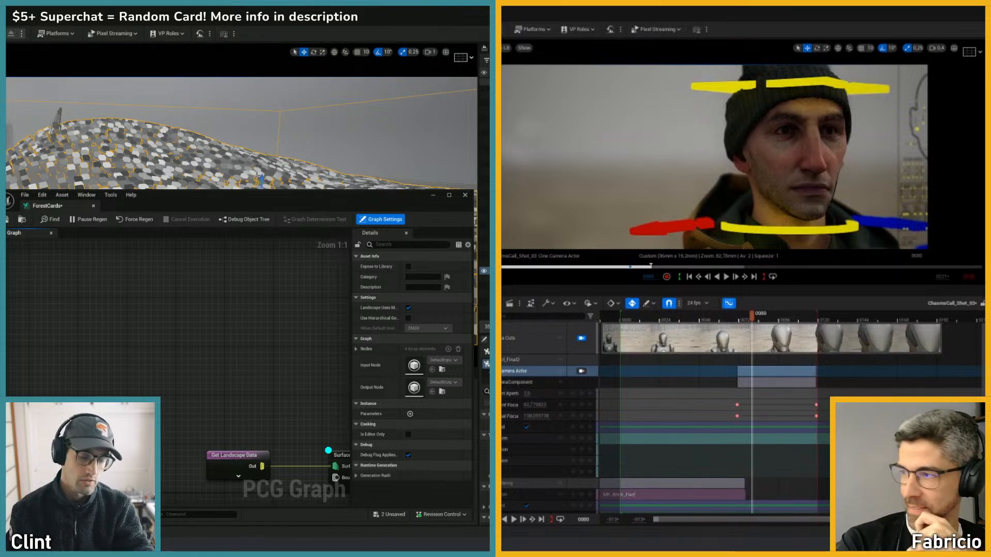
- Turn on debug display for the Transform Points node, and place the ForestCards window below the hill view
left_click_drag(240, 203, 176, 121)
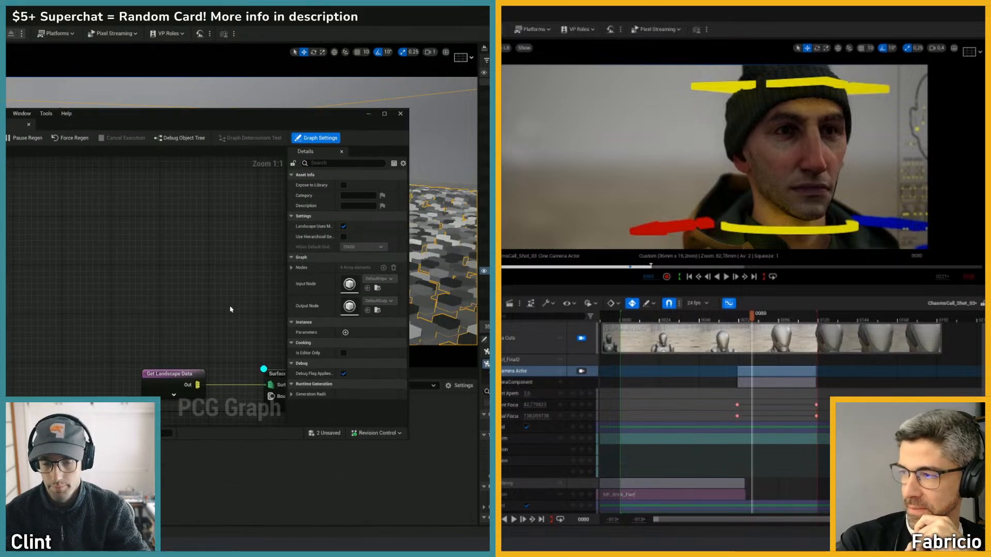
scroll(116, 267, "down", 8)
scroll(115, 267, "up", 5)
scroll(130, 278, "down", 4)
right_click_drag(230, 296, 192, 251)
scroll(130, 269, "up", 4)
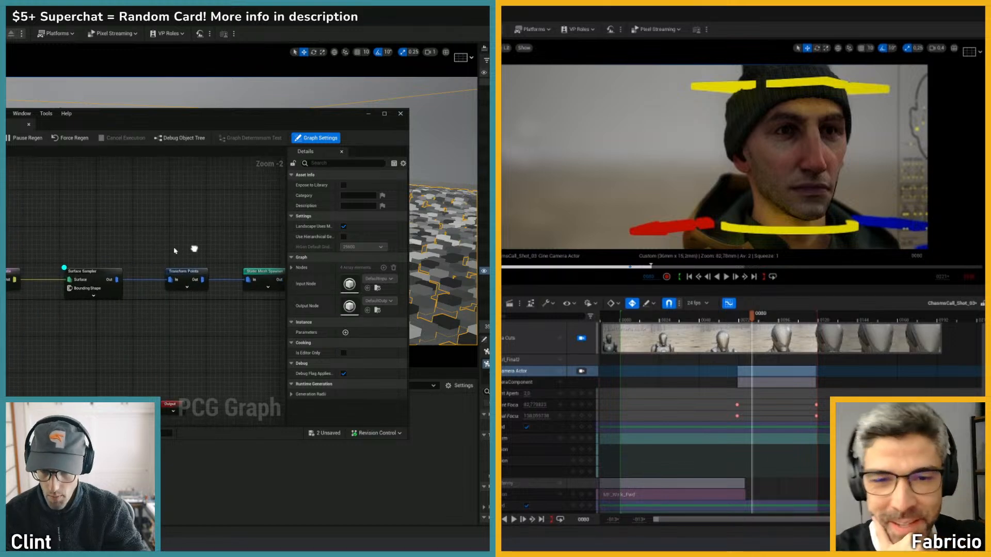
left_click(247, 284)
left_click(189, 274)
left_click_drag(193, 116, 296, 252)
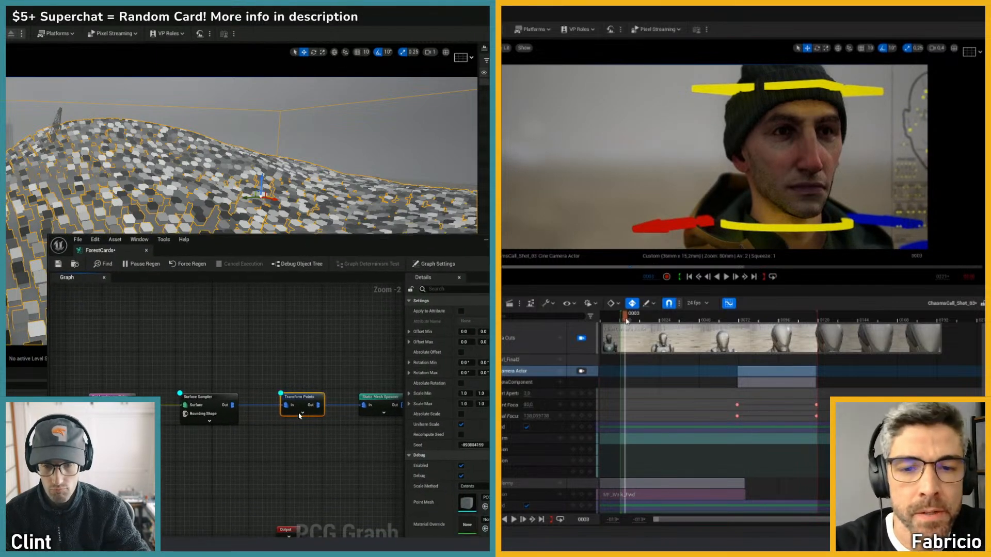
- Turn off debug display on the Surface Sampler, and enable Absolute Rotation on the Transform Points node
left_click(201, 397)
left_click(302, 398)
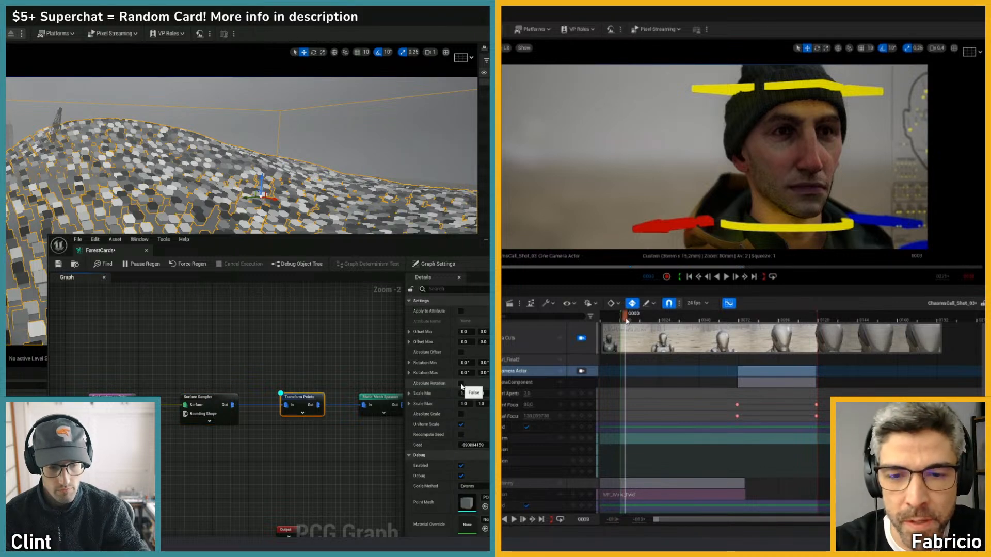
left_click(462, 384)
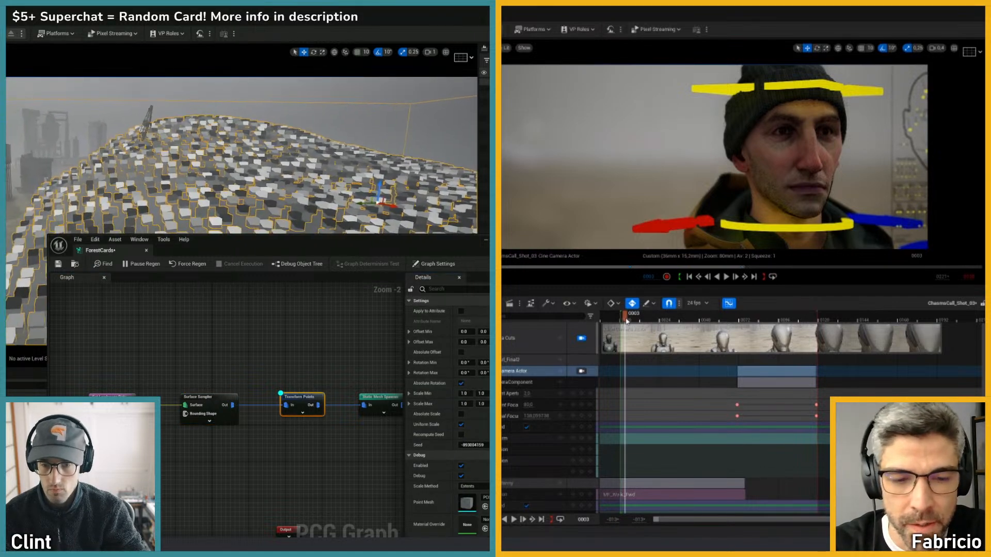
right_click_drag(310, 191, 351, 192)
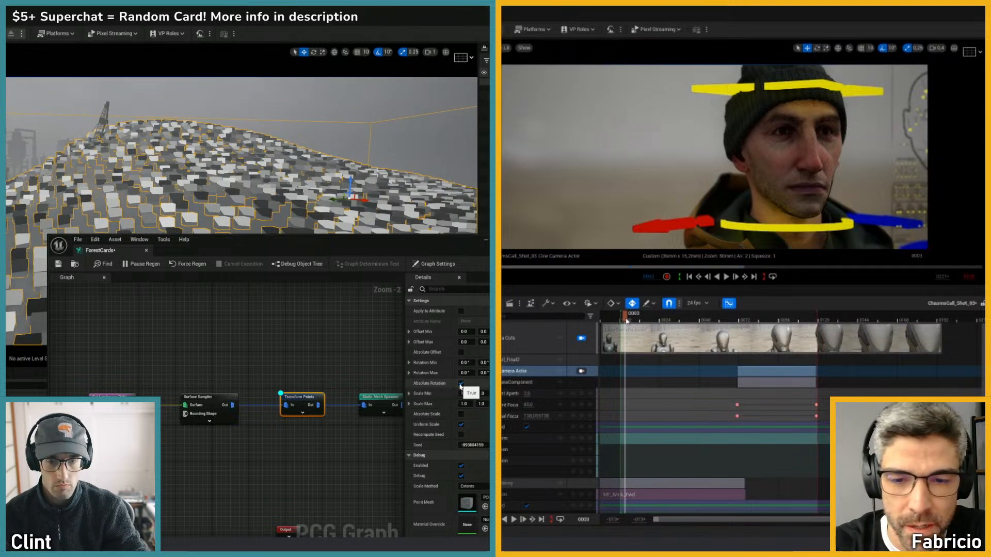
- Delete the Static Mesh Spawner and replace it with a new one connected to the Transform Points output
right_click_drag(320, 364, 211, 355)
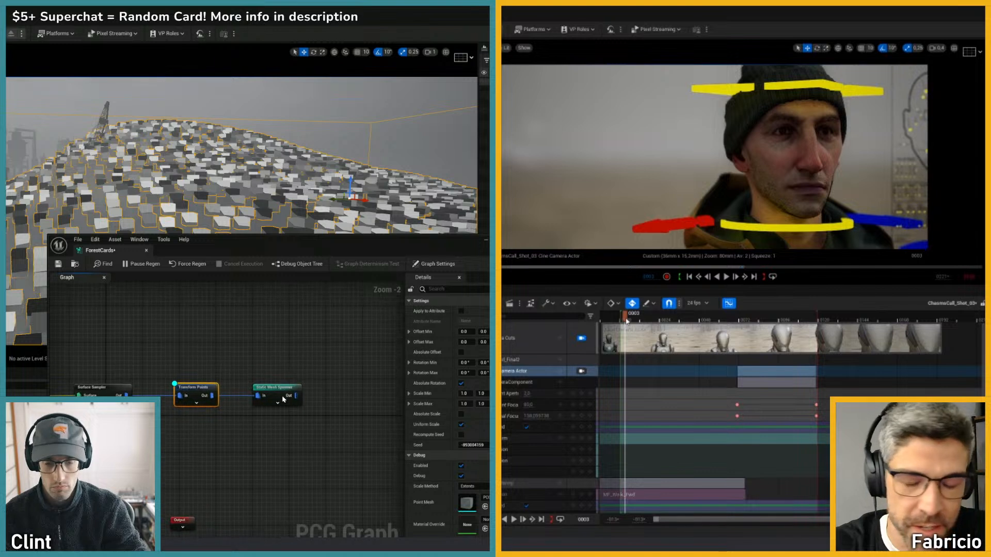
left_click(290, 391)
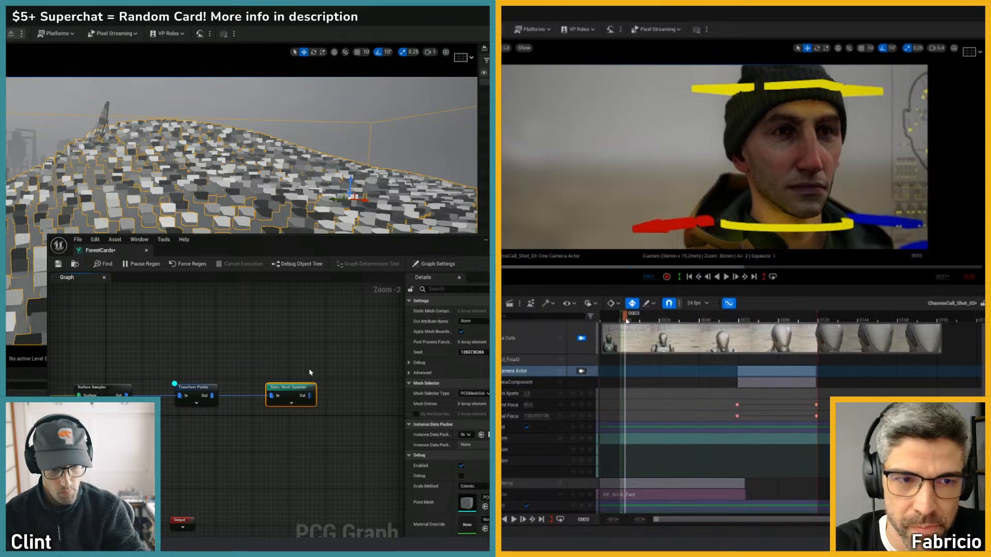
left_click(409, 363)
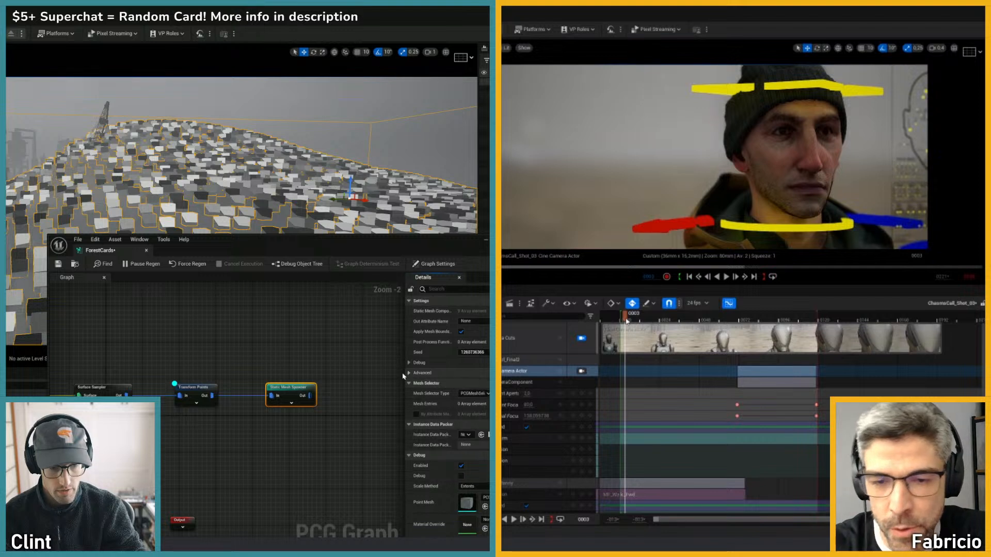
key("Delete")
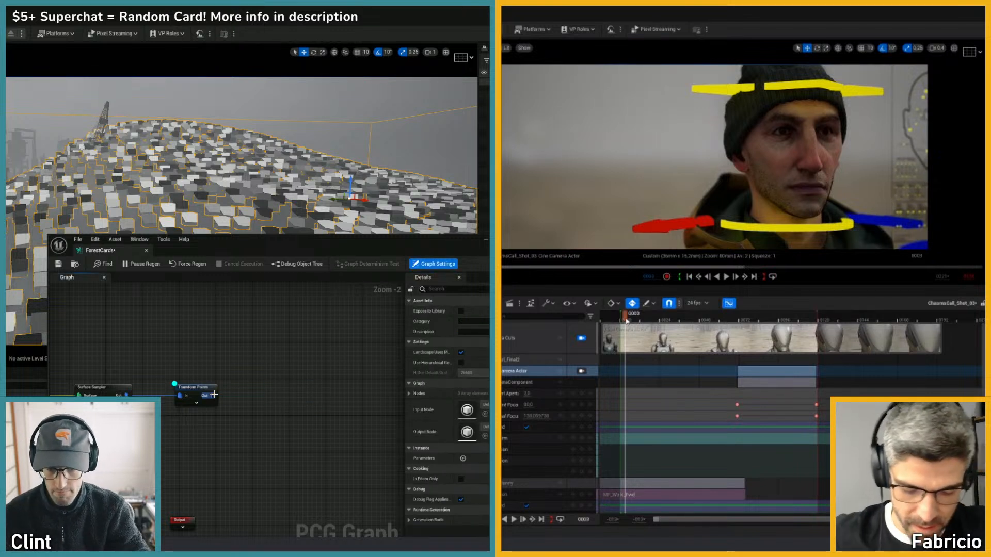
left_click_drag(211, 396, 233, 394)
type("static")
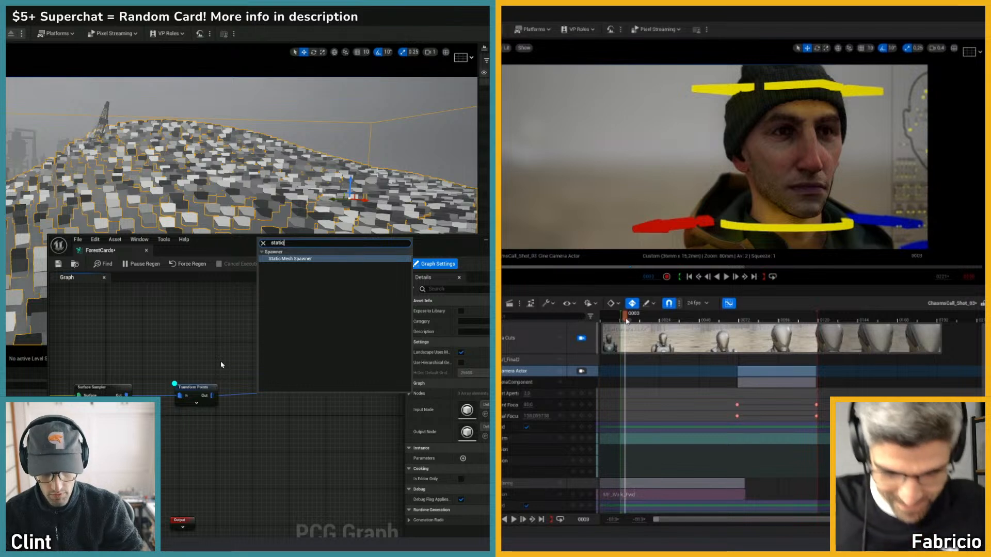
key("Return")
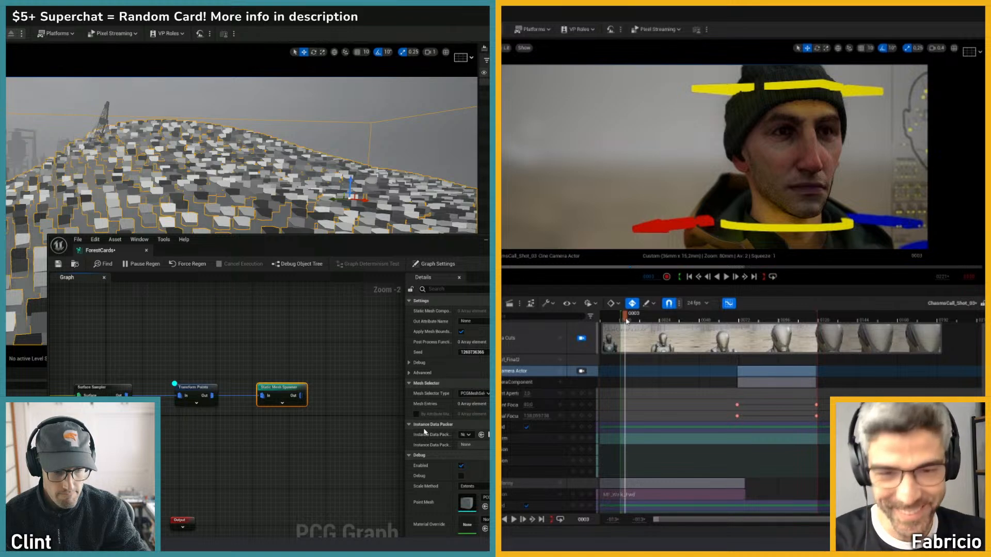
- Play the shot from its start, and expand the first mesh entry and its Descriptor in the Static Mesh Spawner's settings
left_click_drag(627, 320, 623, 318)
key("space")
left_click_drag(413, 248, 385, 117)
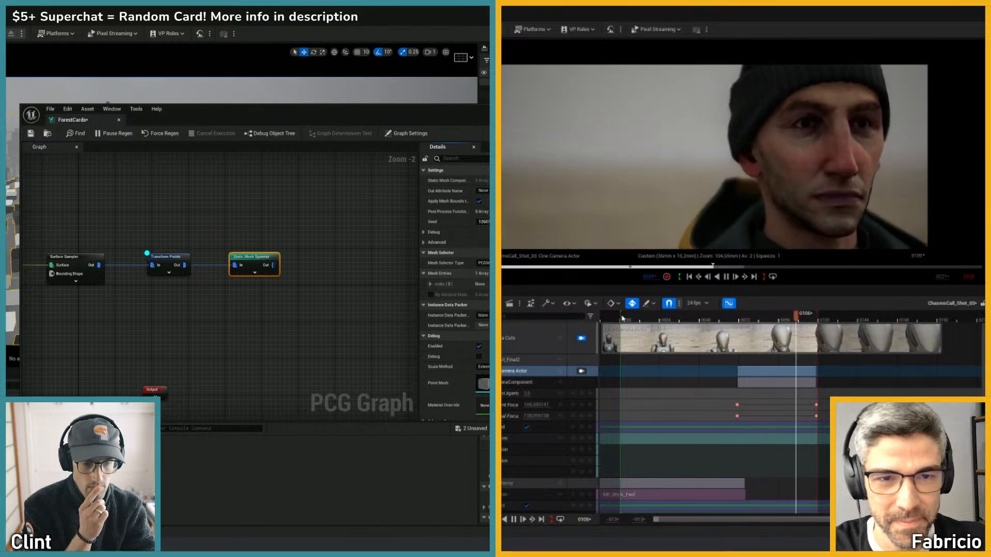
left_click(430, 284)
left_click(436, 294)
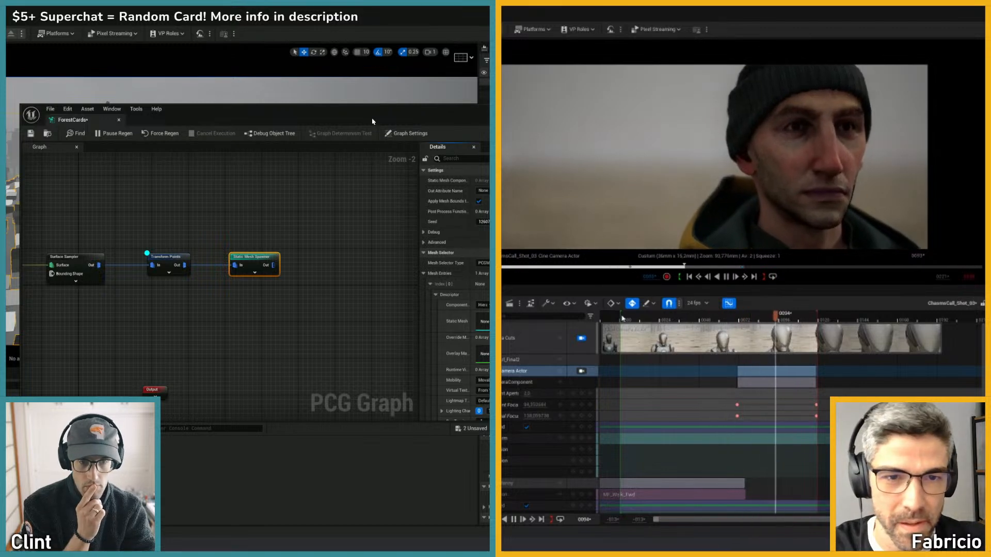
left_click_drag(375, 123, 430, 102)
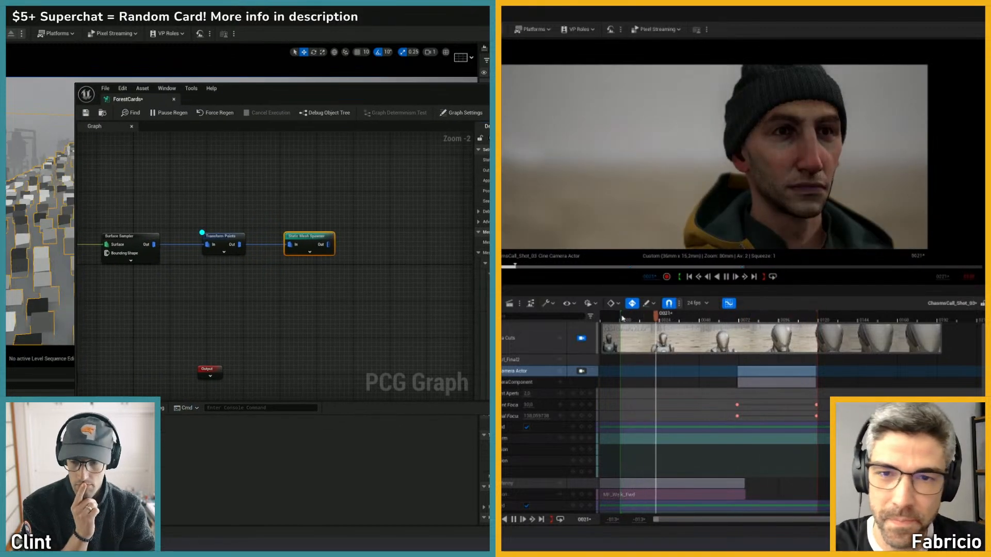
key("space")
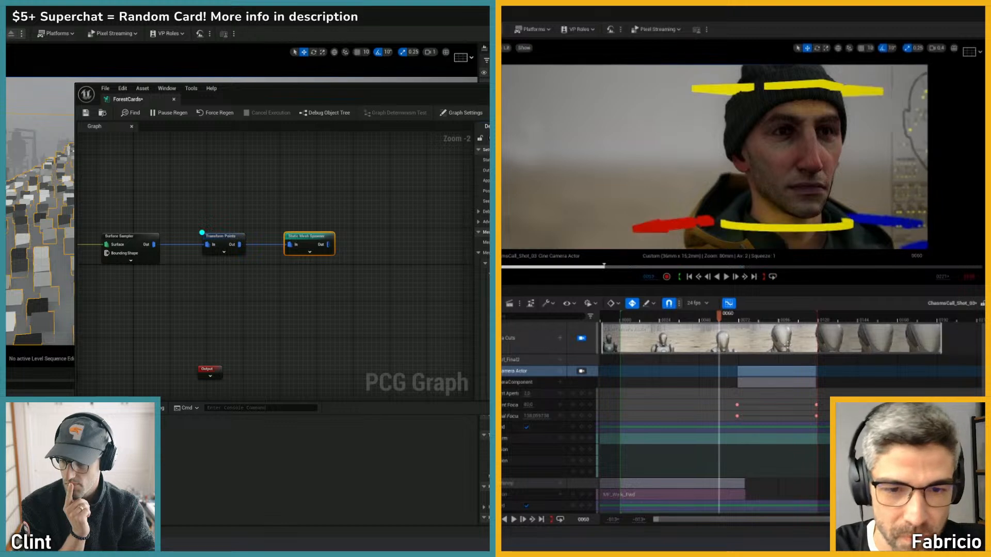
- Scrub the shot to frame 119 and overlay a 3x3 composition grid on the camera view
left_click_drag(748, 320, 817, 322)
left_click(979, 52)
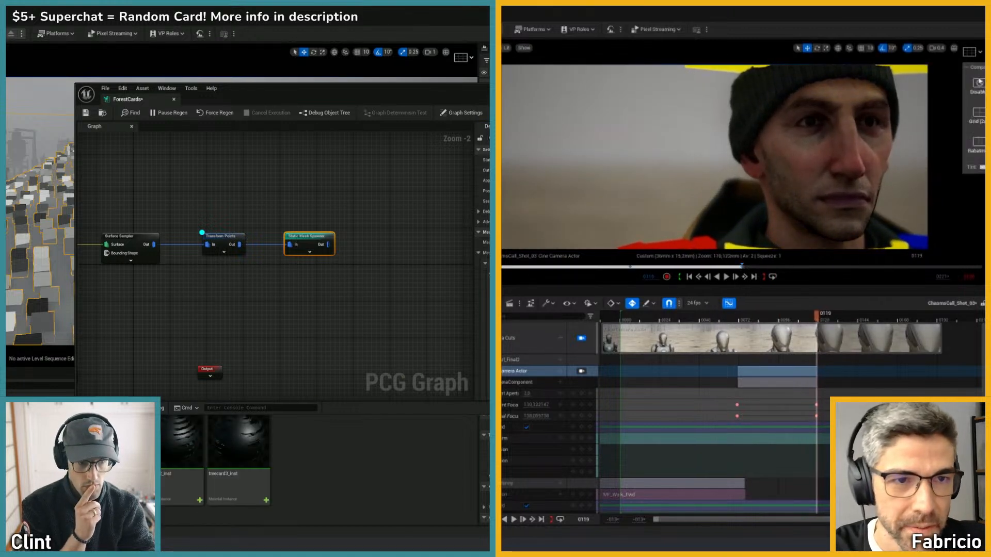
left_click(975, 87)
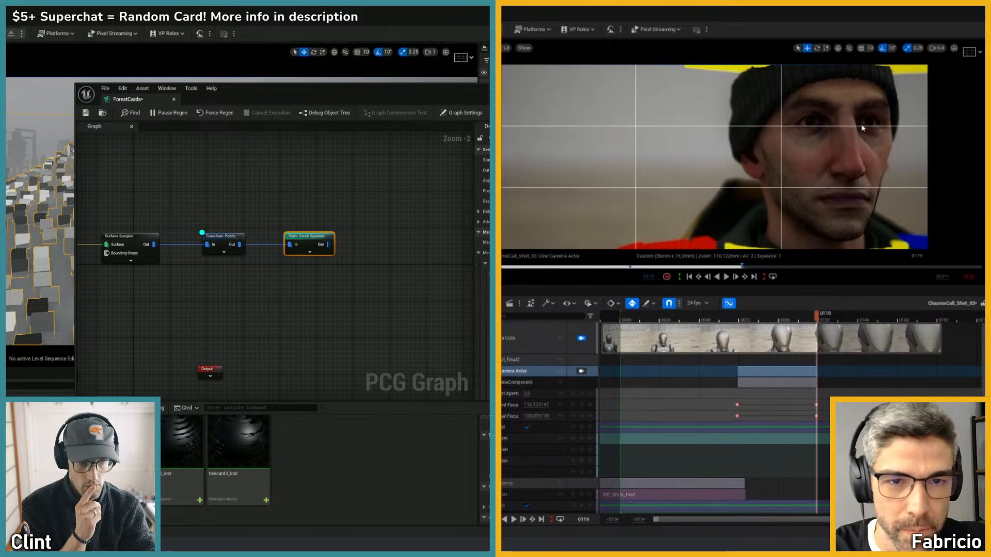
- Look through the Cine Camera Actor and reframe the man's face closer to the centre, and scrub back to frame 19
left_click(582, 371)
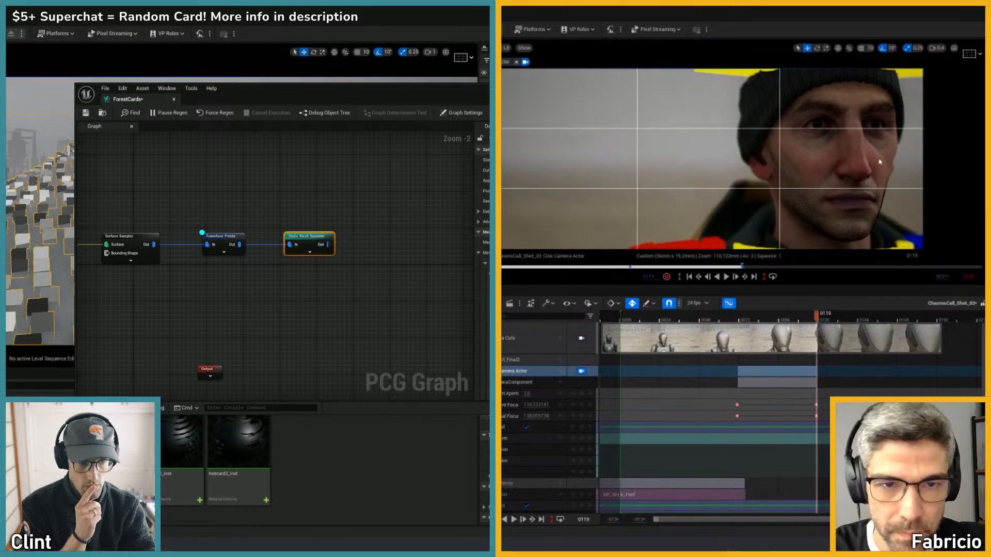
mouse_move(882, 161)
right_mouse_down()
mouse_move(892, 139)
mouse_move(858, 173)
mouse_move(881, 177)
mouse_move(882, 148)
mouse_move(896, 162)
right_mouse_up()
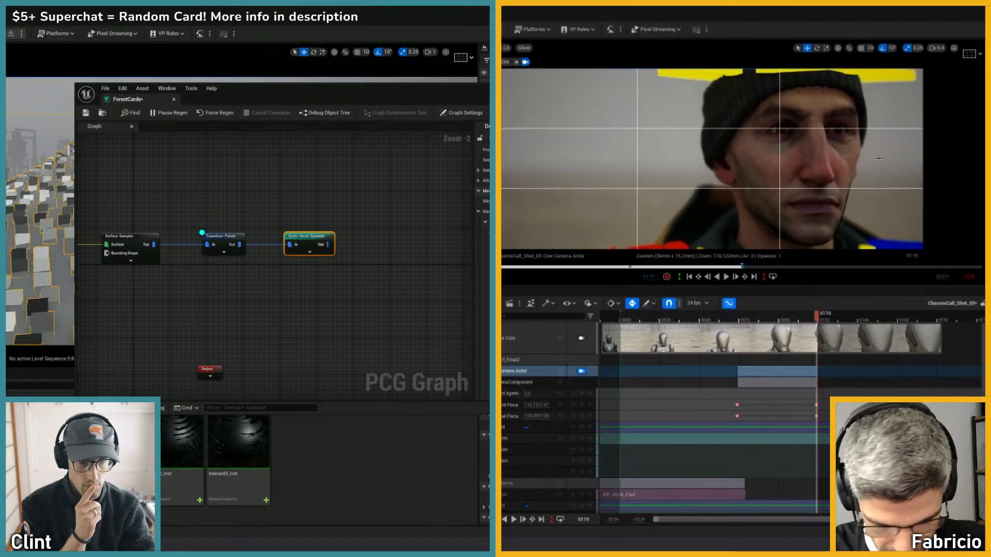
scroll(483, 180, "down", 1)
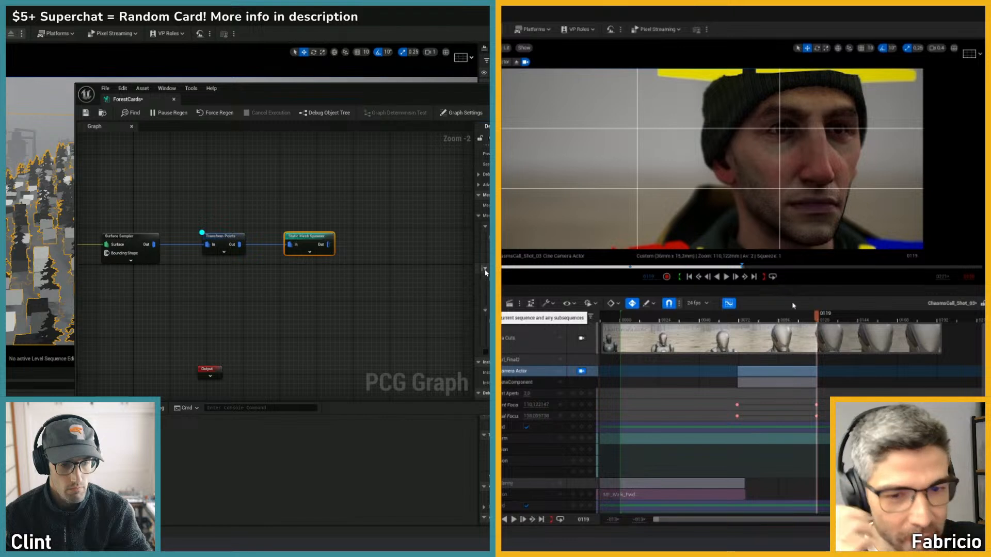
left_click_drag(817, 314, 652, 318)
left_click(738, 182)
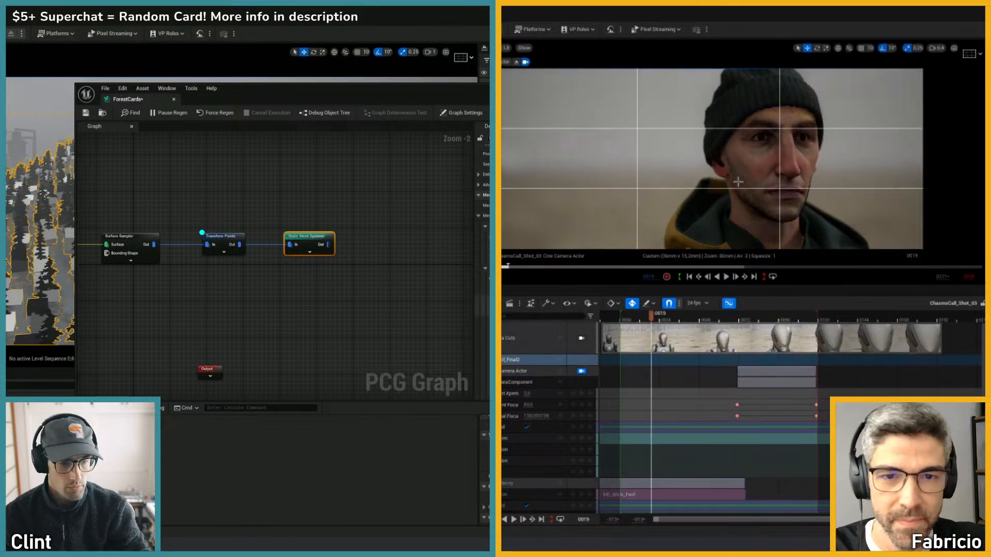
- Play back the close-up shot from its start to review the camera's zoom towards the man's face
left_click(626, 318)
key("space")
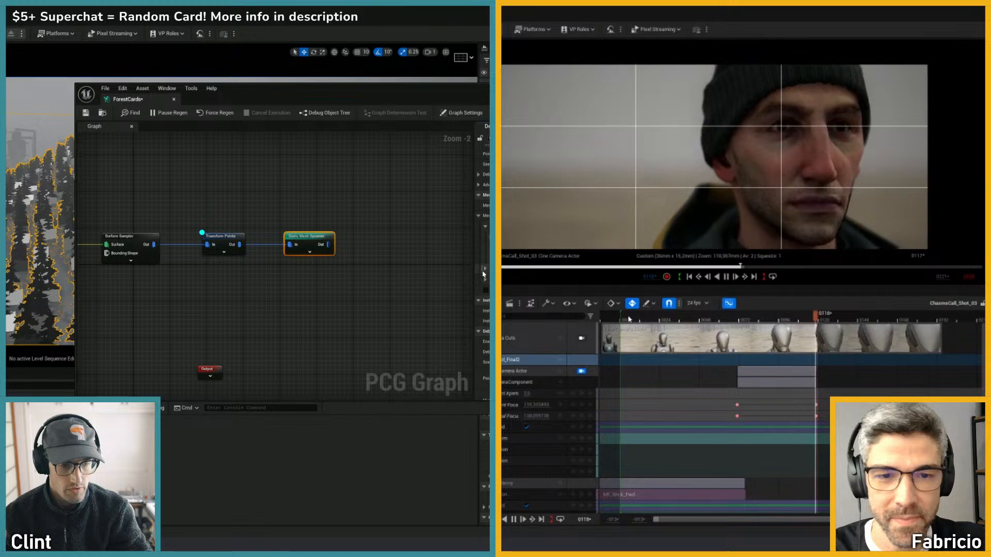
key("space")
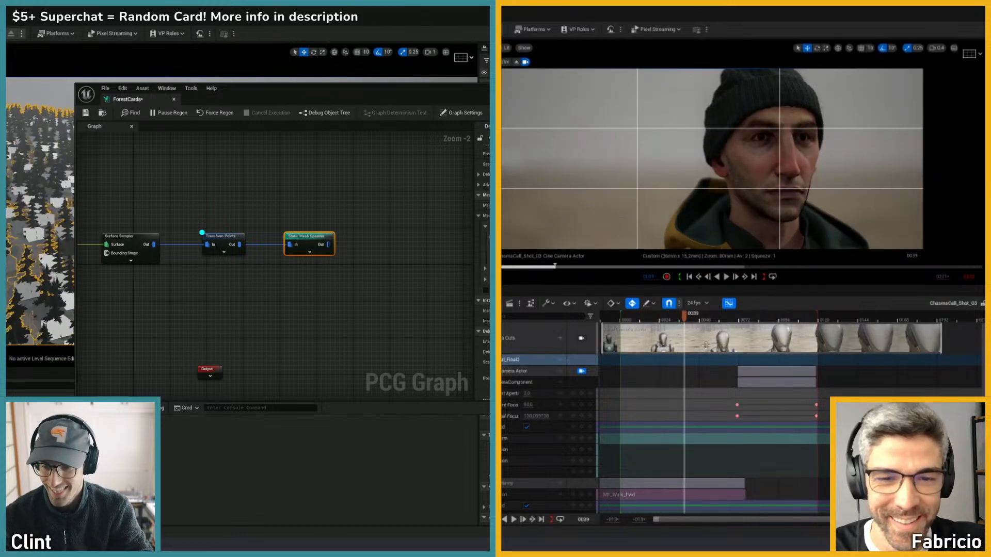
- Reframe the man at frame 71 and key the camera's location and rotation there; select the Transform Points node in the ForestCards graph
left_click(737, 404)
left_click(223, 244)
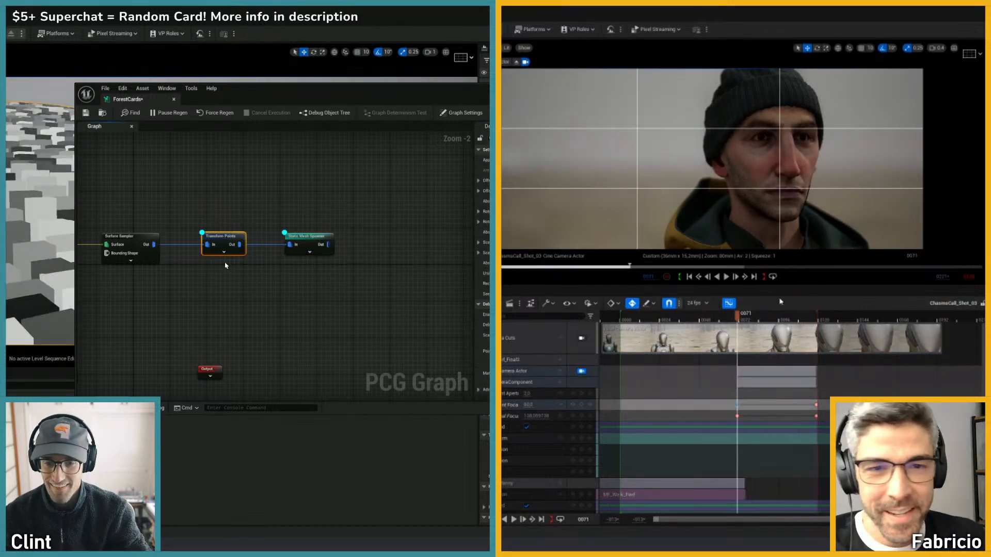
mouse_move(215, 209)
right_mouse_down()
mouse_move(403, 201)
mouse_move(250, 199)
mouse_move(232, 220)
mouse_move(221, 208)
right_mouse_up()
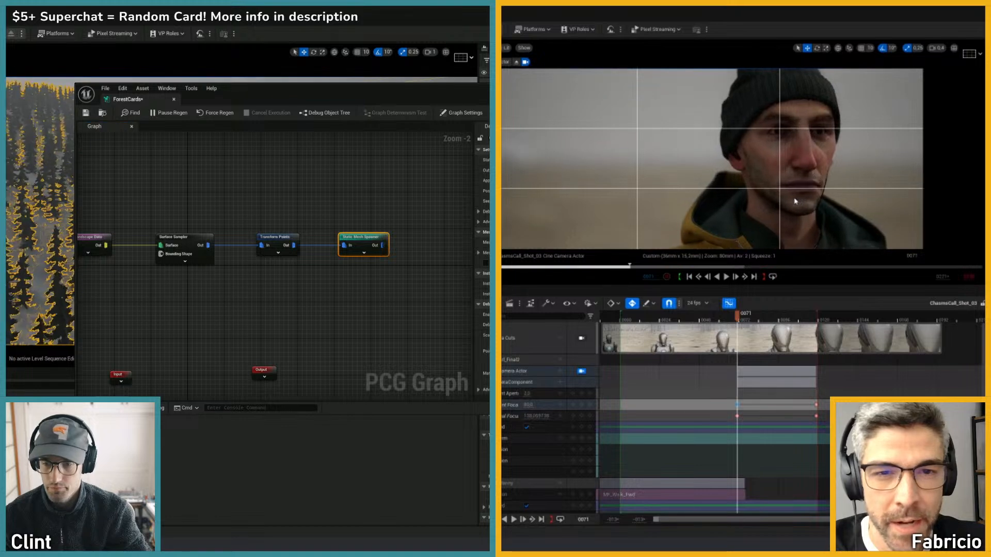
left_click_drag(266, 223, 304, 265)
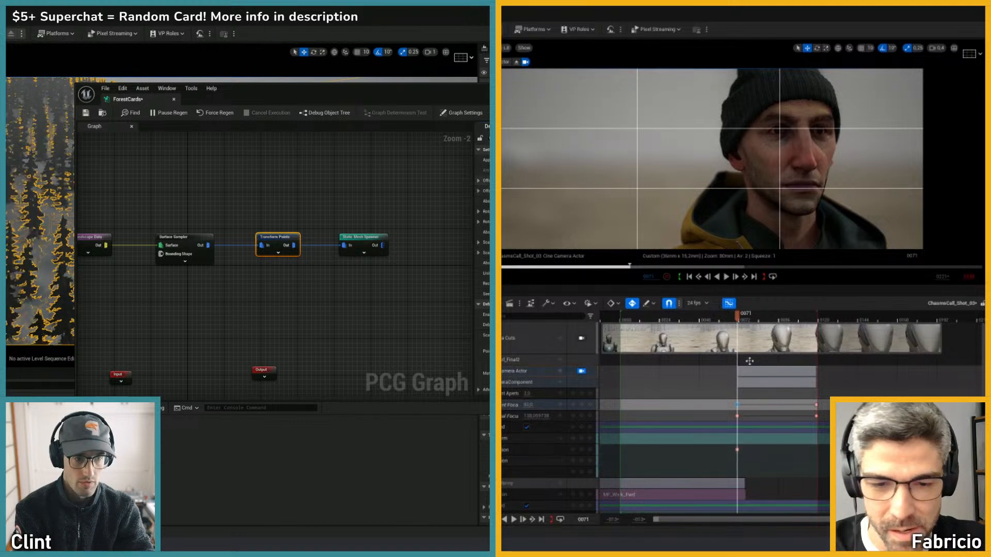
left_click(582, 461)
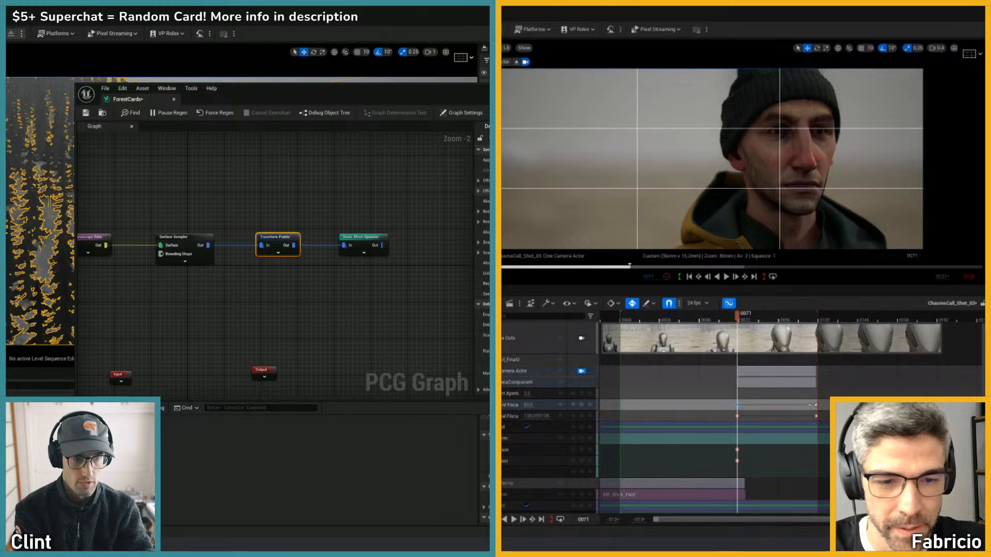
- Reframe the face nearer the centre at frame 119 with camera location and rotation keys, and scrub through the move to check it
left_click(817, 316)
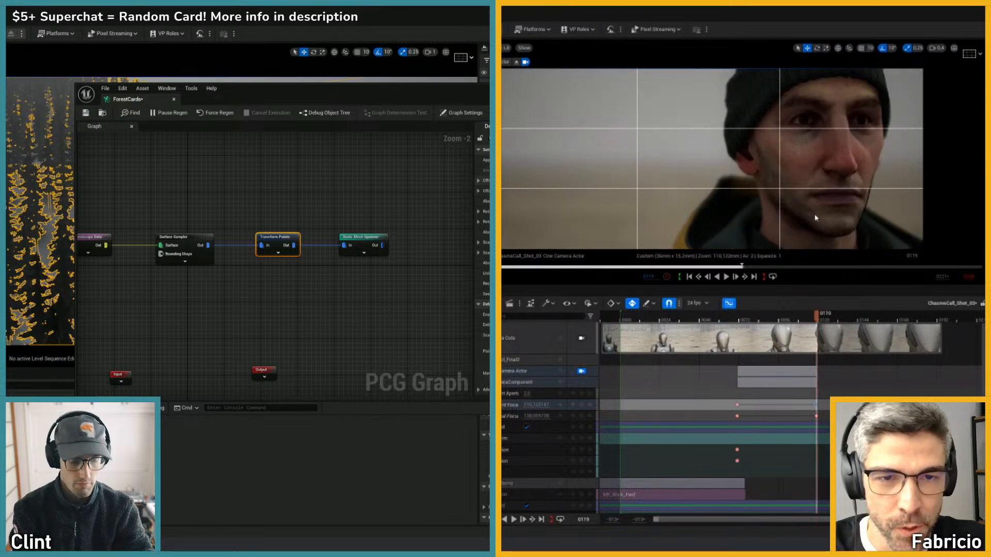
middle_click_drag(815, 214, 816, 212)
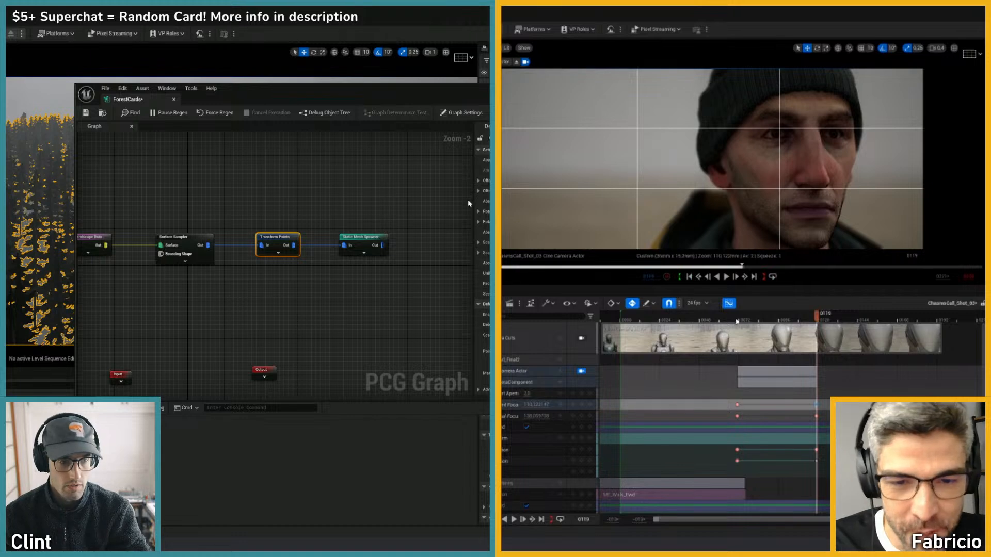
left_click_drag(737, 321, 772, 326)
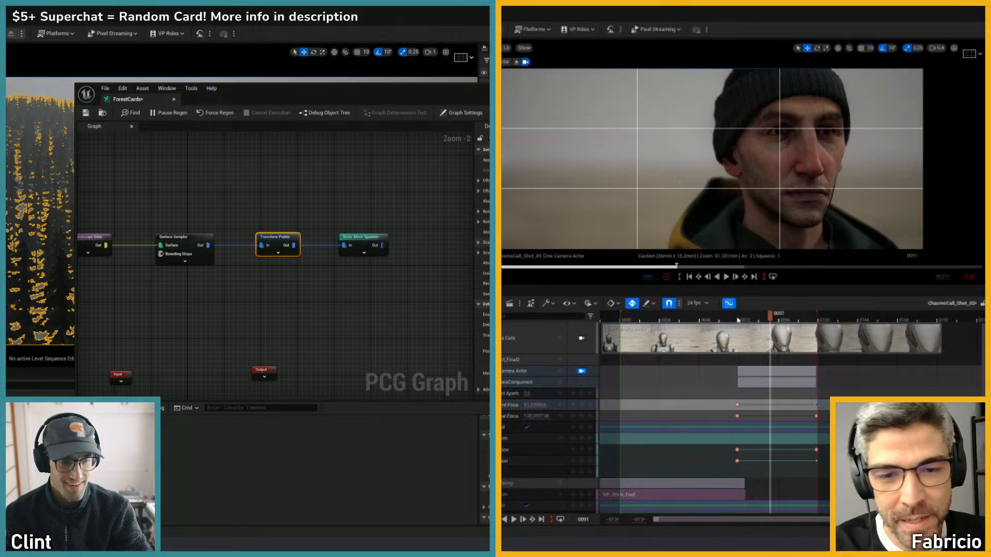
left_click_drag(738, 320, 696, 321)
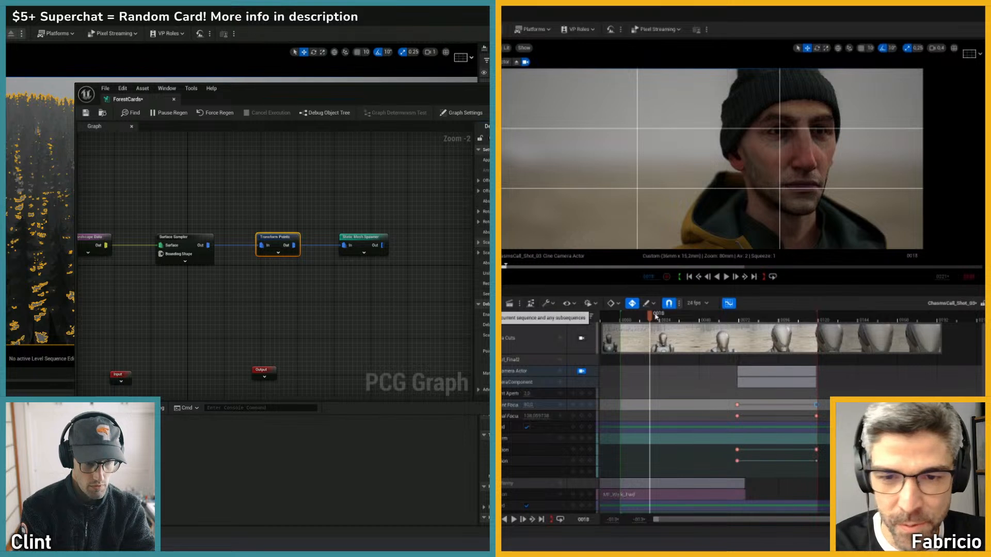
left_click_drag(644, 320, 635, 320)
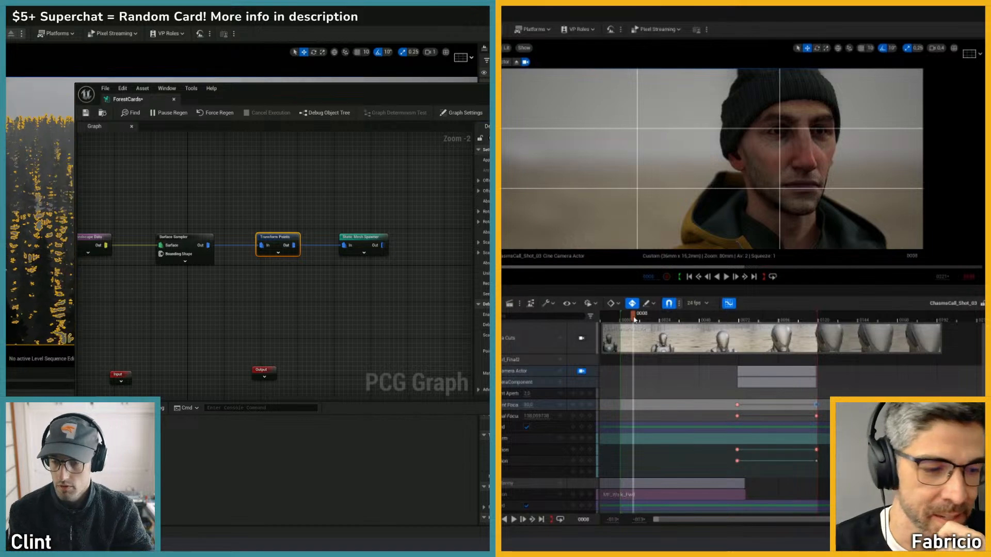
- Return from the ForestCards graph to the level view and select the forest volume together with its landscape
key("alt+Tab")
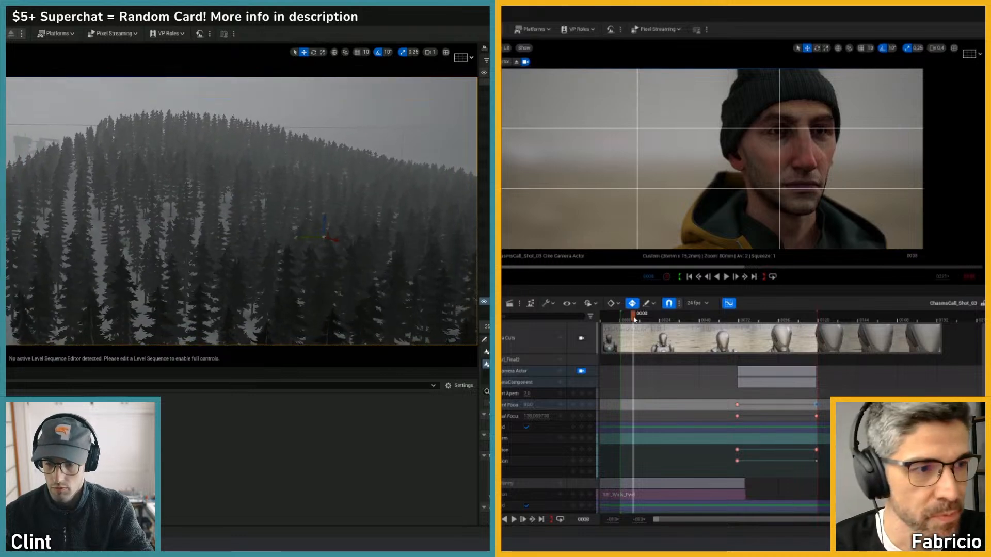
right_click_drag(221, 262, 317, 209)
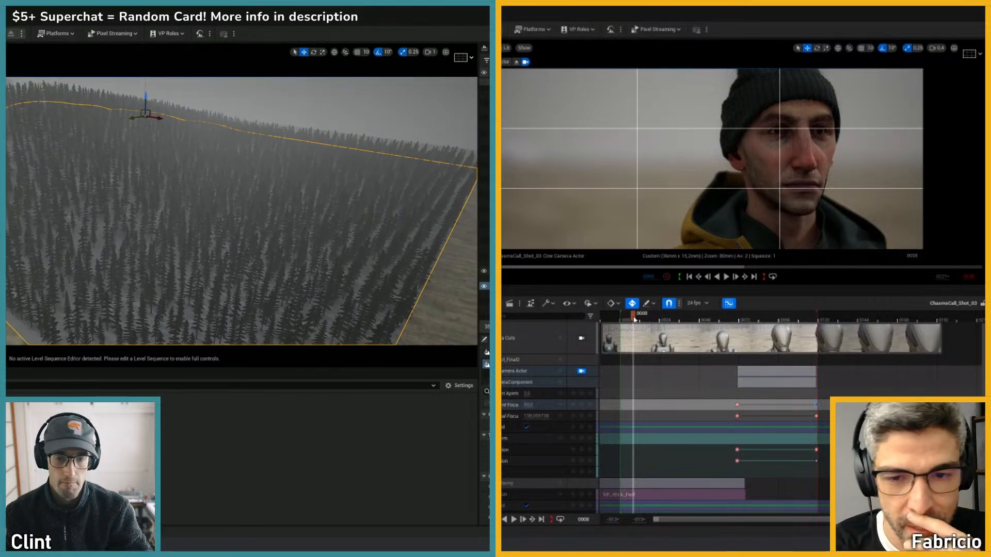
left_click(486, 271, "ctrl")
right_click_drag(241, 211, 317, 211)
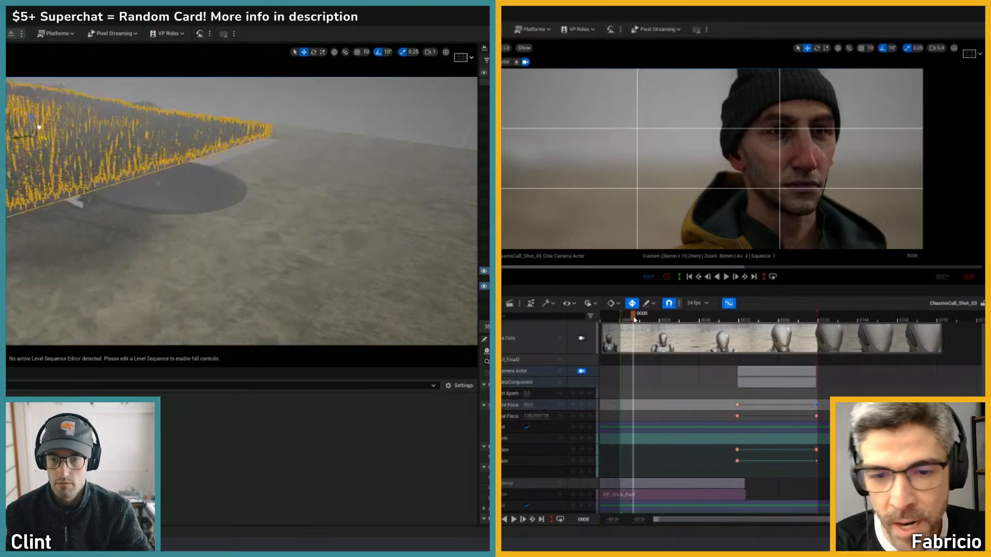
- Undo the last two changes in the forest scene
right_click_drag(12, 132, 245, 261)
key("space")
key("ctrl+z")
key("ctrl+z")
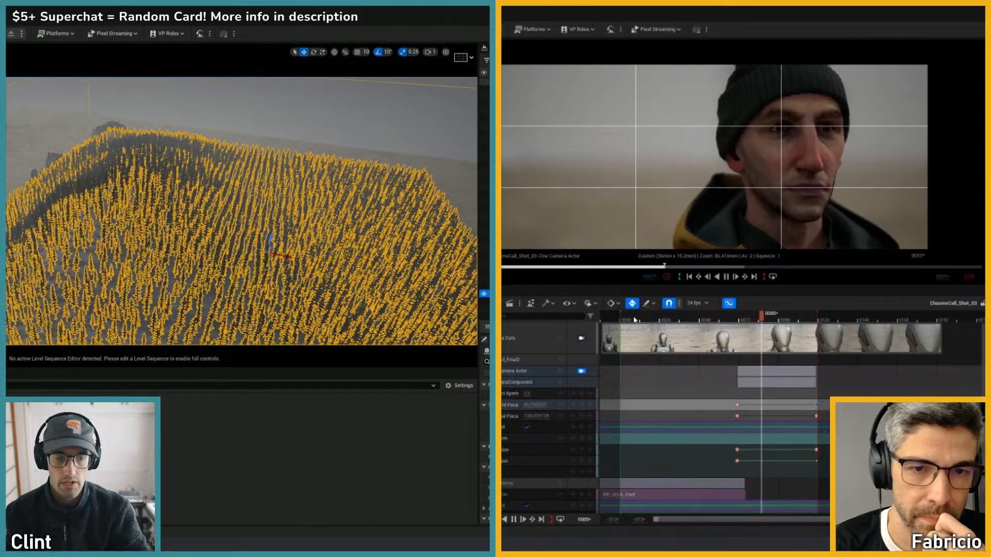
- Move the forest's landscape patch aside, clear of the large dish and debris
left_click(484, 286)
left_click_drag(121, 135, 6, 121)
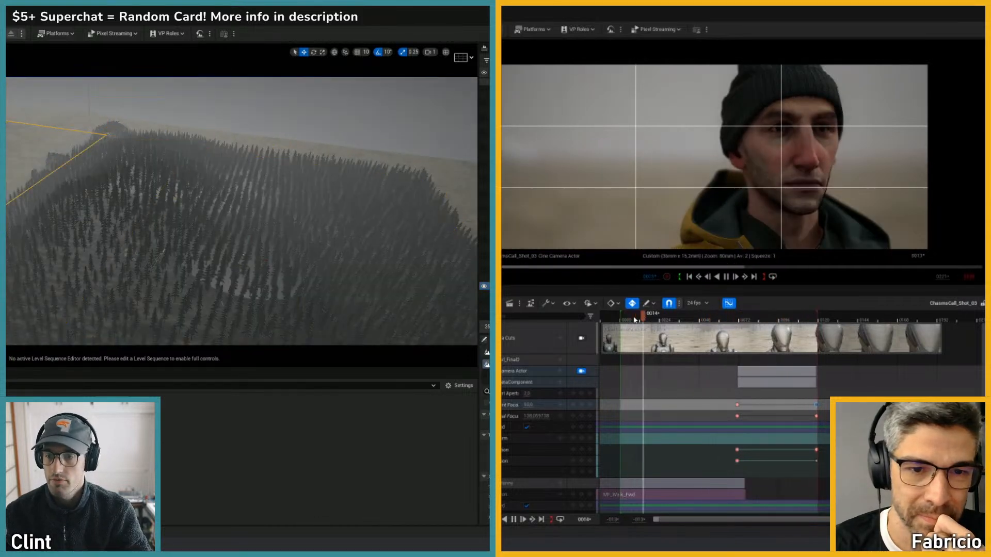
right_click_drag(243, 211, 170, 189)
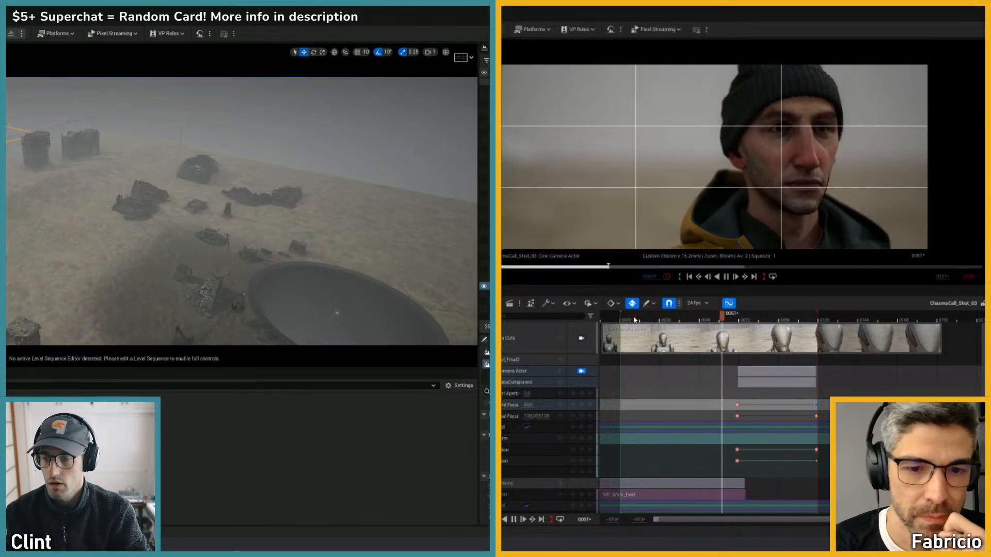
key("space")
- Move the forest volume towards the relocated landscape patch, and hide the rule-of-thirds overlay on the close-up shot and save
left_click(484, 271)
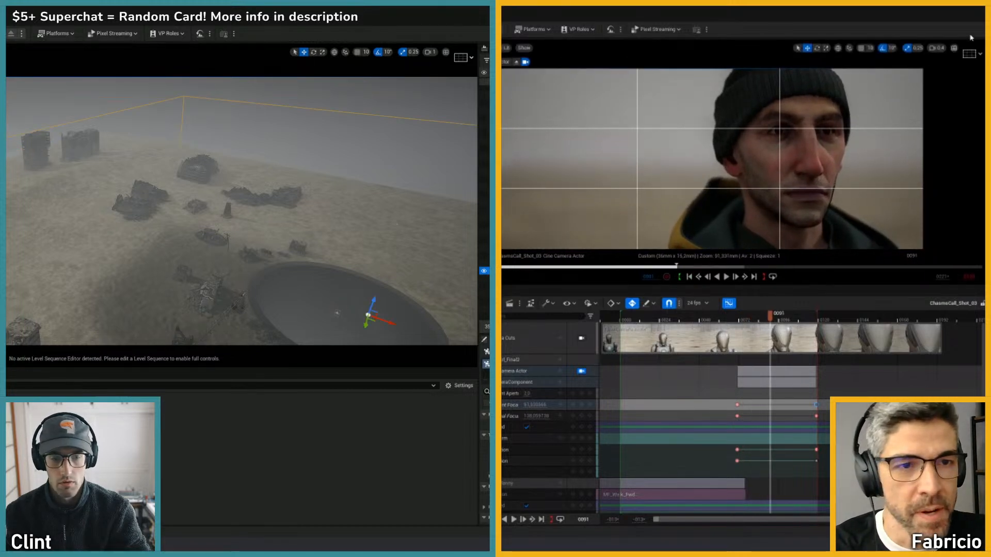
key("f")
left_click(970, 54)
right_click_drag(255, 219, 24, 160)
left_click(977, 89)
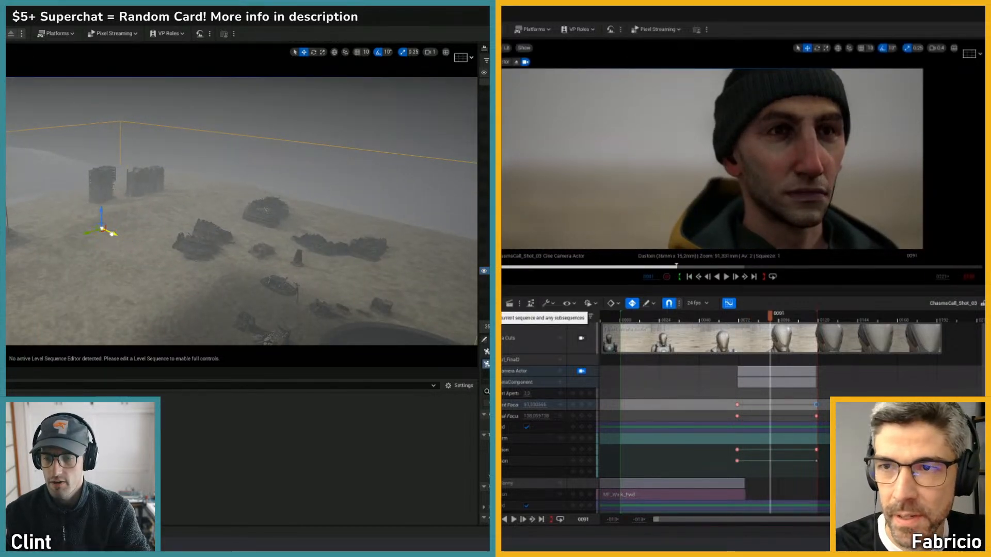
key("ctrl+s")
left_click_drag(111, 234, 6, 189)
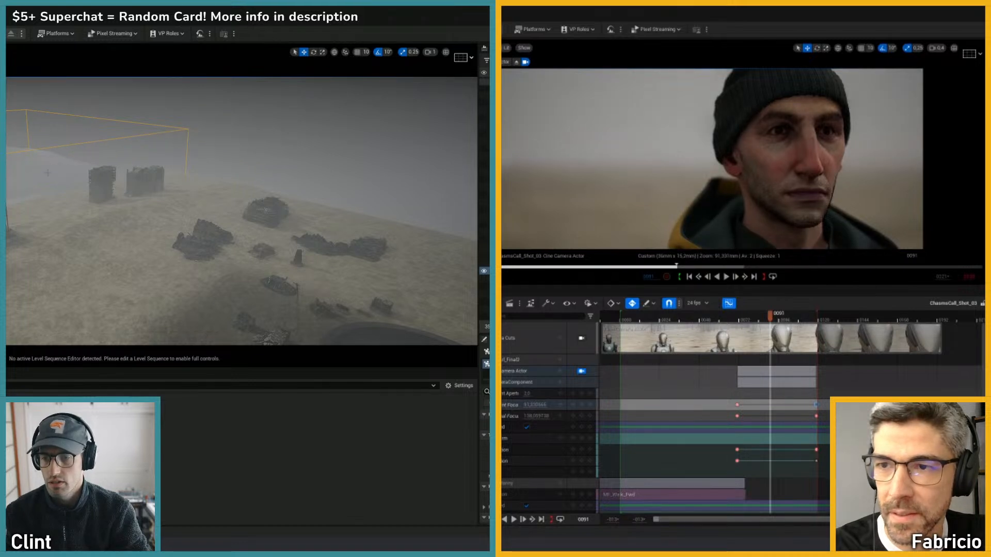
right_click_drag(48, 173, 155, 209)
key("w")
key("ctrl+s")
- Scrub and play the first part of the close-up shot while surveying the dish and debris field in the level
left_click_drag(723, 318, 714, 319)
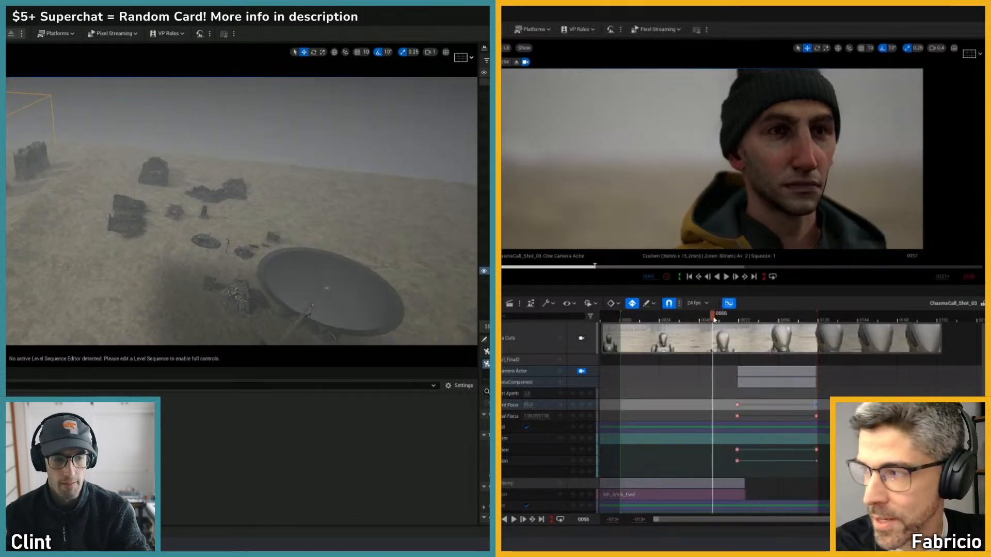
right_click_drag(155, 209, 216, 227)
left_click_drag(714, 319, 686, 319)
right_click_drag(217, 227, 219, 227)
left_click_drag(686, 320, 650, 320)
right_click_drag(219, 227, 212, 228)
left_click_drag(650, 320, 638, 322)
right_click_drag(212, 228, 191, 222)
left_click_drag(638, 321, 650, 325)
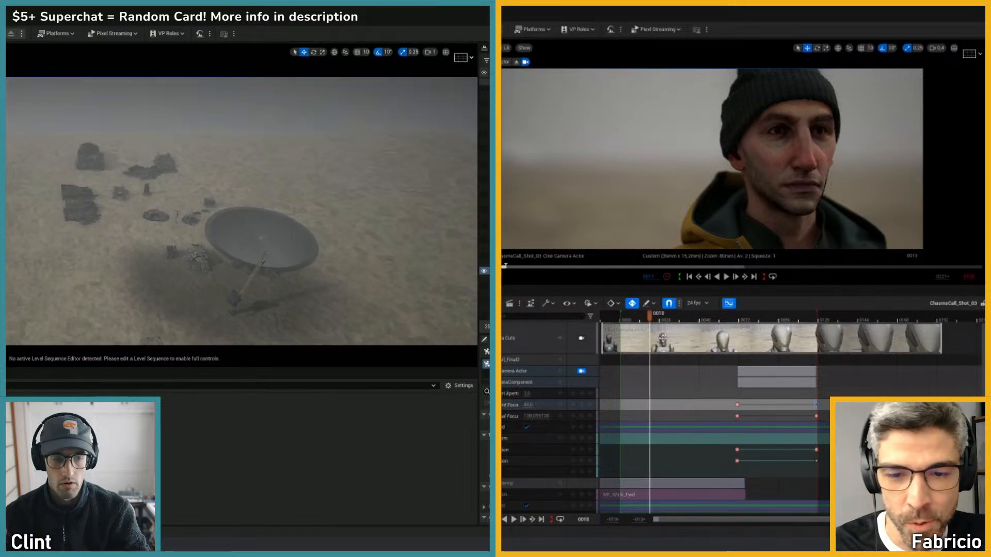
left_click(726, 277)
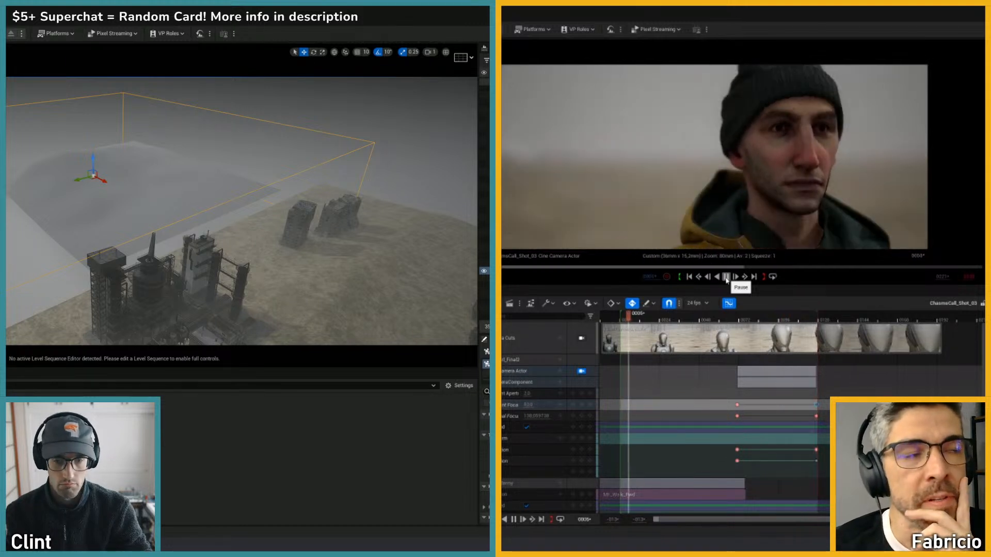
- Reposition the forest volume and its landscape patch so that they overlap in a strip beside the debris field
left_click_drag(102, 179, 242, 178)
right_click_drag(192, 176, 429, 210)
left_click_drag(155, 164, 357, 178, "ctrl")
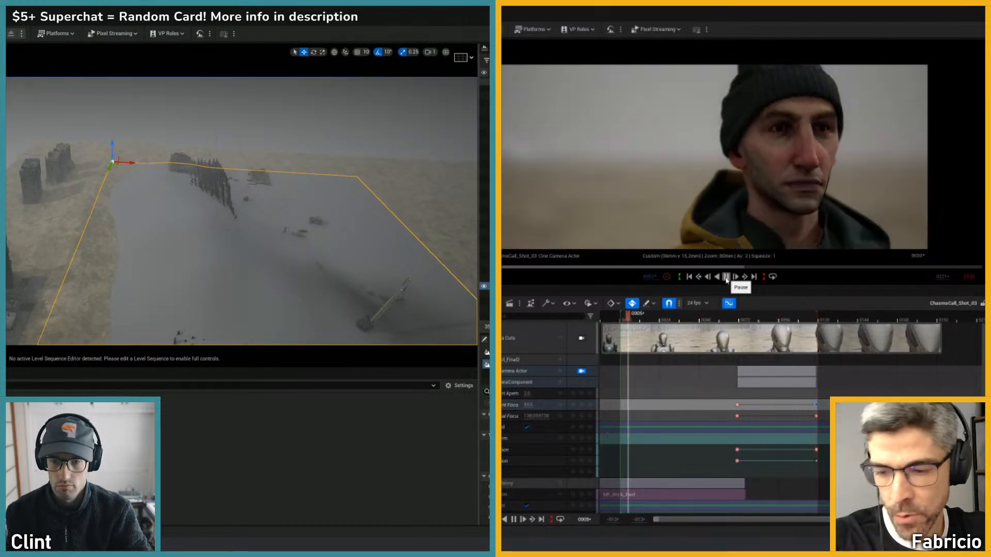
right_click_drag(241, 210, 220, 208)
left_click_drag(168, 164, 43, 153)
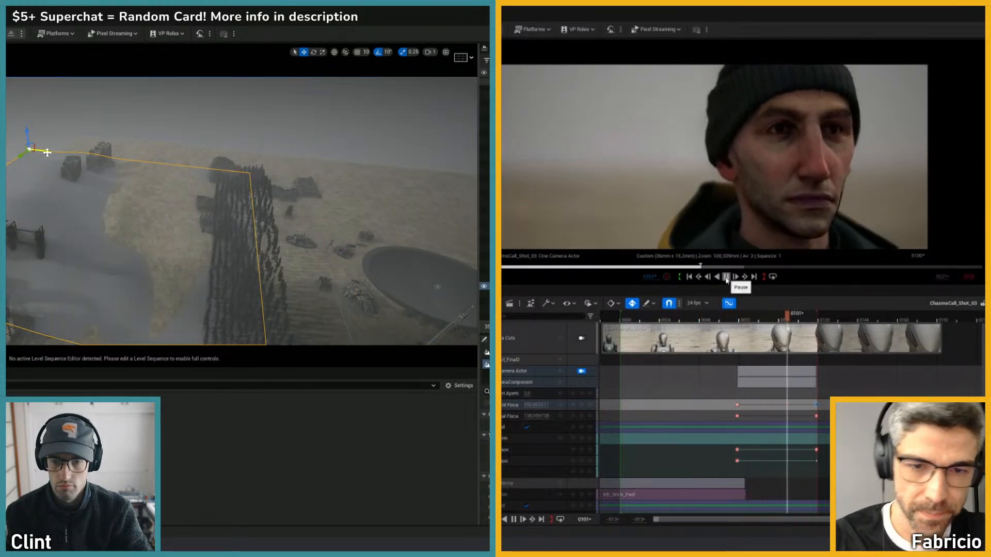
- Select the forest volume and nudge it sideways towards the industrial structures
mouse_move(242, 211)
right_mouse_down()
mouse_move(289, 242)
mouse_move(291, 232)
mouse_move(293, 271)
mouse_move(233, 226)
right_mouse_up()
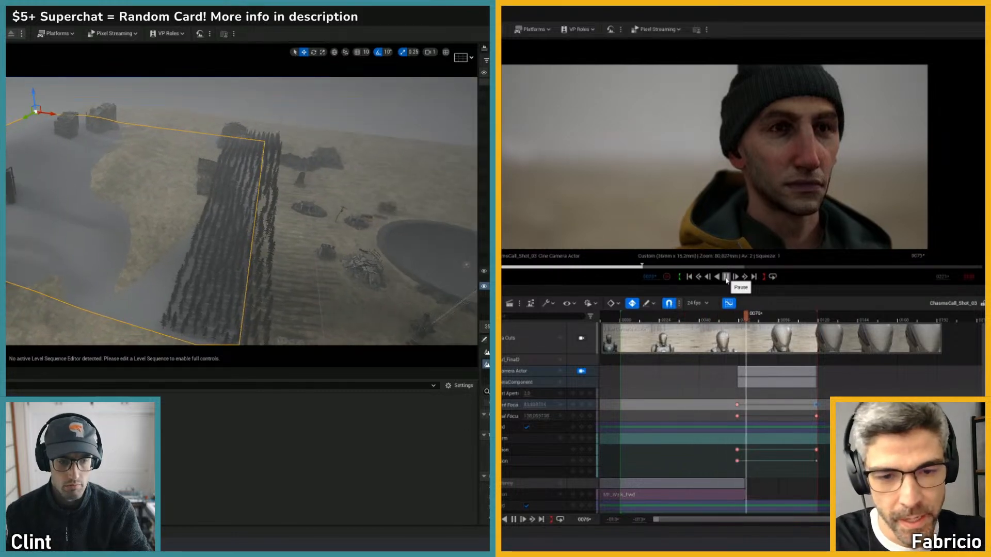
left_click(206, 178)
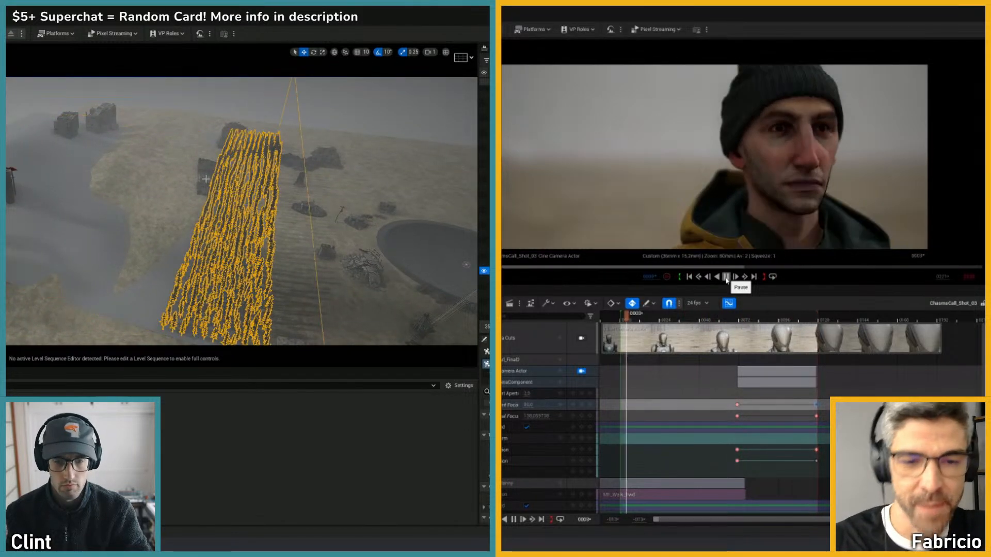
right_click_drag(206, 179, 181, 187)
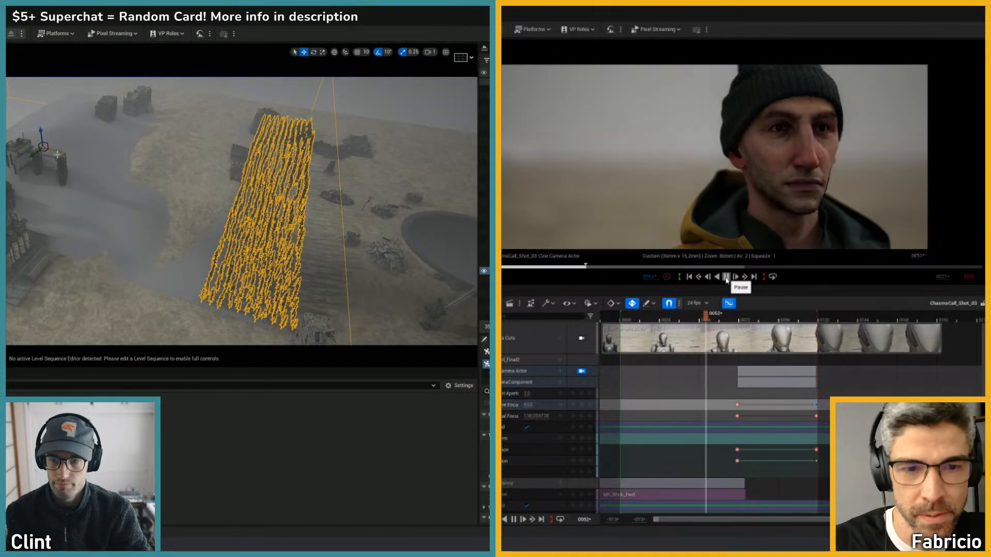
left_click_drag(57, 151, 43, 150)
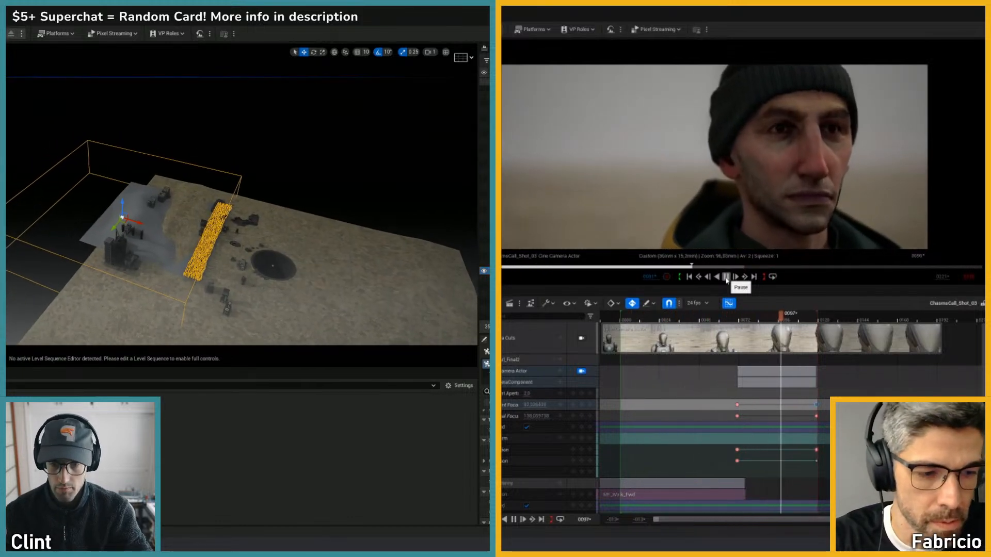
- Raise the viewport camera speed to 8 to fly back to the tree strip, and reset the speed to 1
left_click(413, 53)
left_click(429, 55)
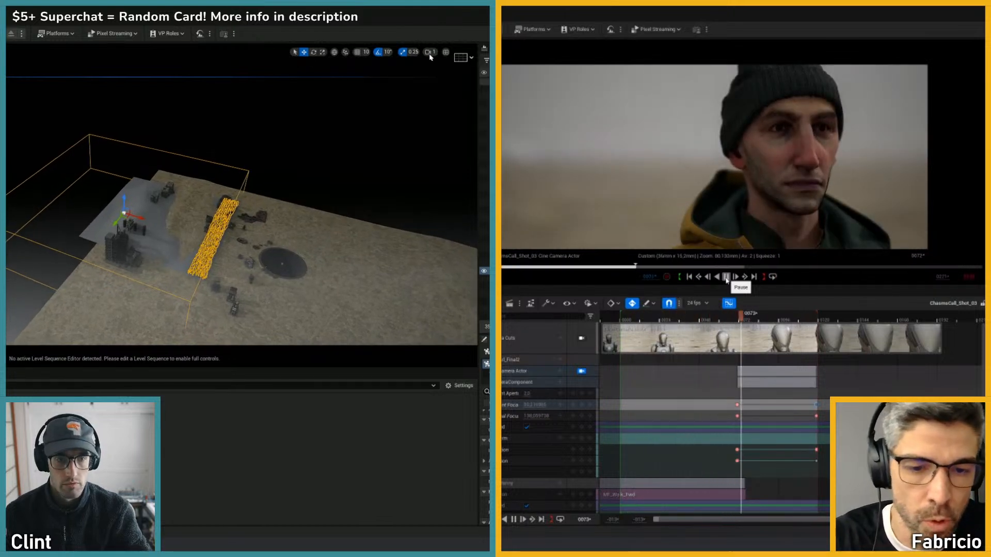
left_click(429, 54)
left_click(391, 70)
right_click_drag(242, 211, 166, 242)
left_click(431, 52)
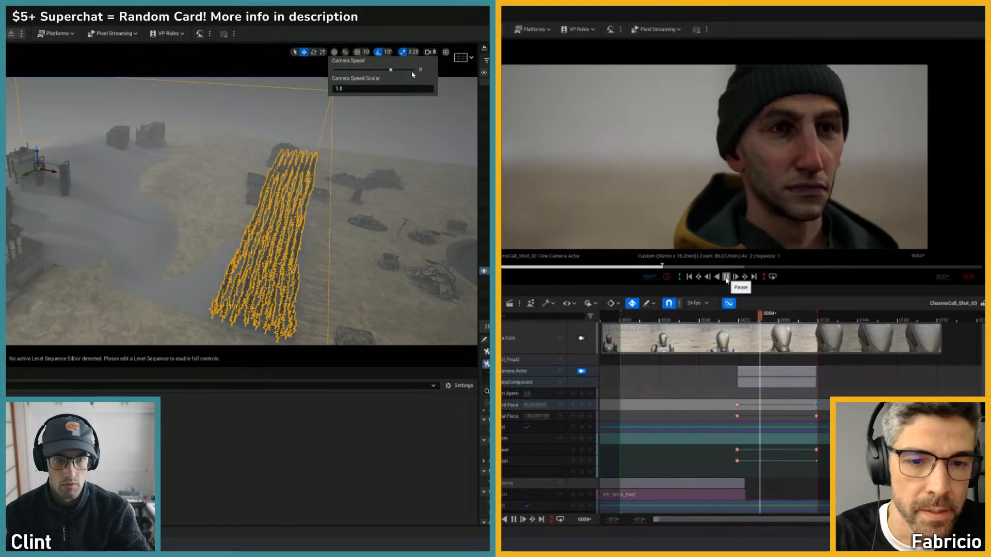
left_click(368, 69)
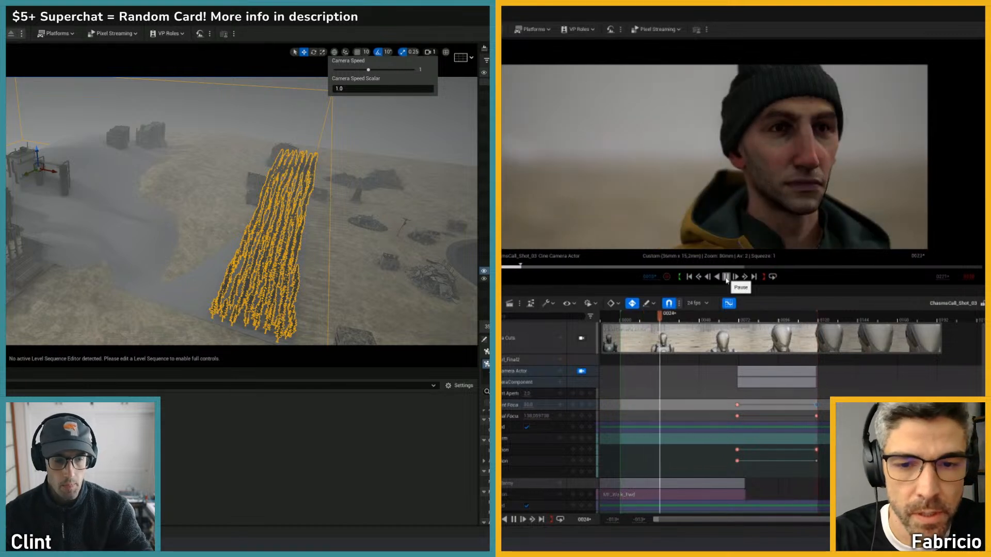
left_click(484, 271)
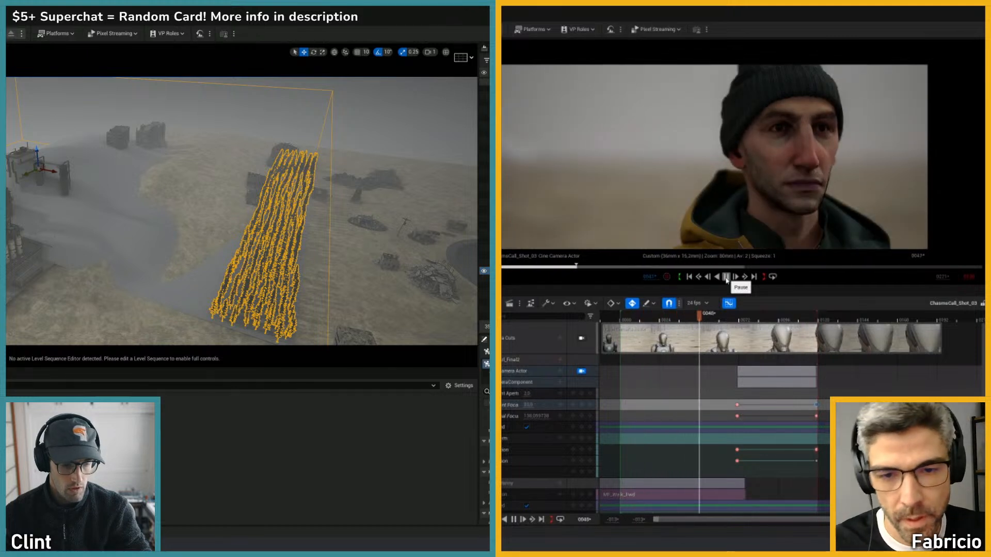
- Scrub the close-up shot to frame 82 and replay it from near its start
left_click(726, 277)
left_click_drag(740, 322, 757, 327)
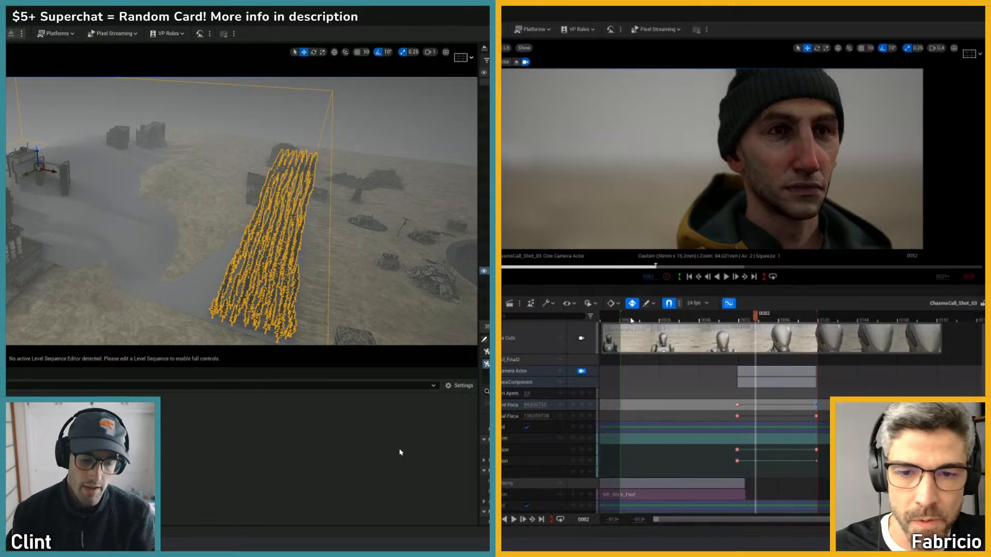
left_click(629, 320)
key("space")
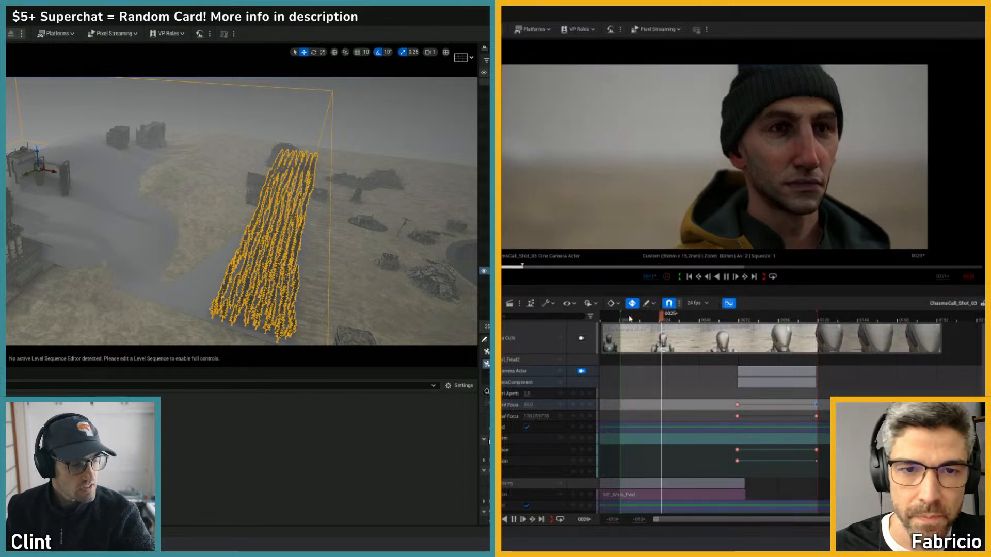
- Pause the close-up shot and scrub it to frame 56, back to frame 5 and forward to about frame 26
key("space")
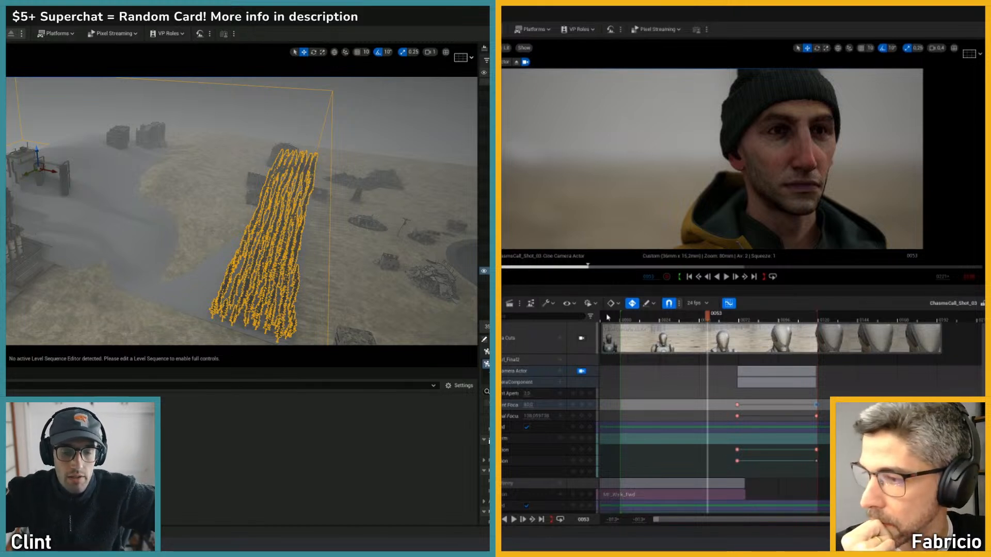
left_click_drag(640, 319, 715, 329)
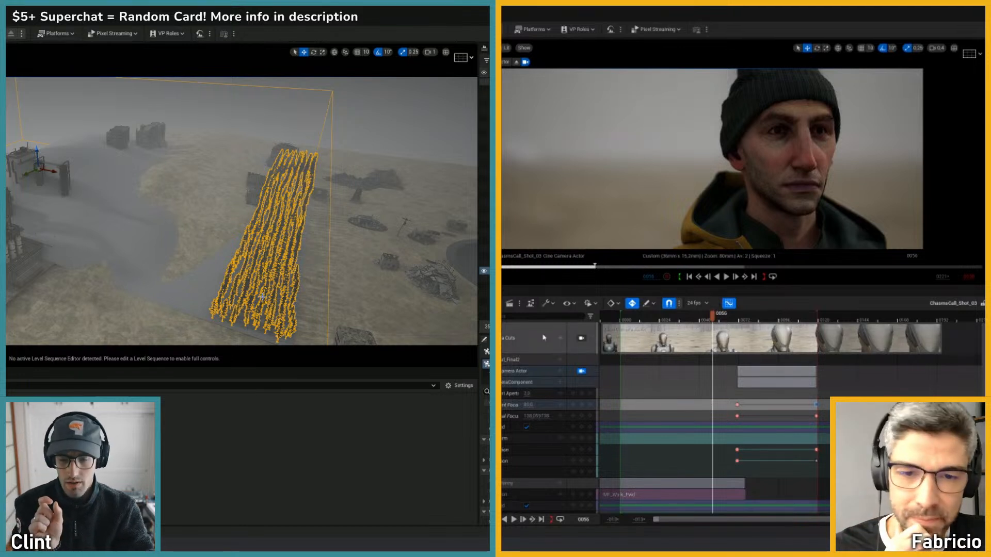
left_click_drag(650, 316, 630, 317)
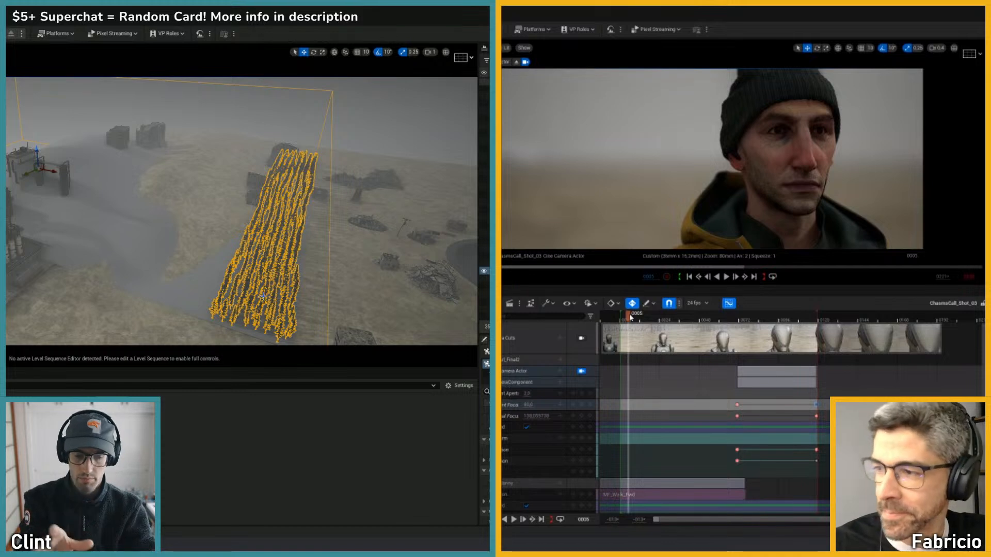
left_click_drag(636, 319, 662, 320)
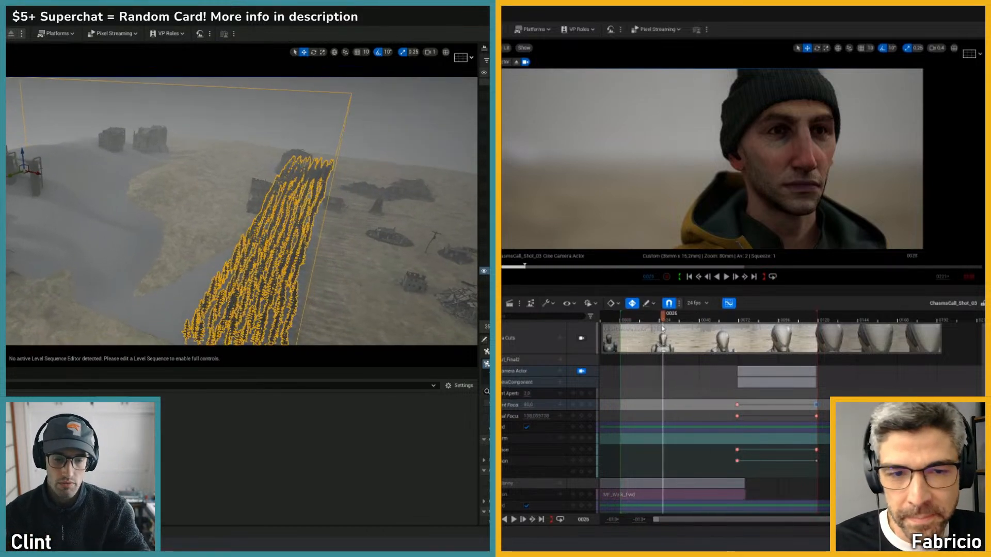
- Open the ForestCards PCG graph, enable Unbounded on the Surface Sampler node and close the graph
right_click_drag(291, 228, 292, 229)
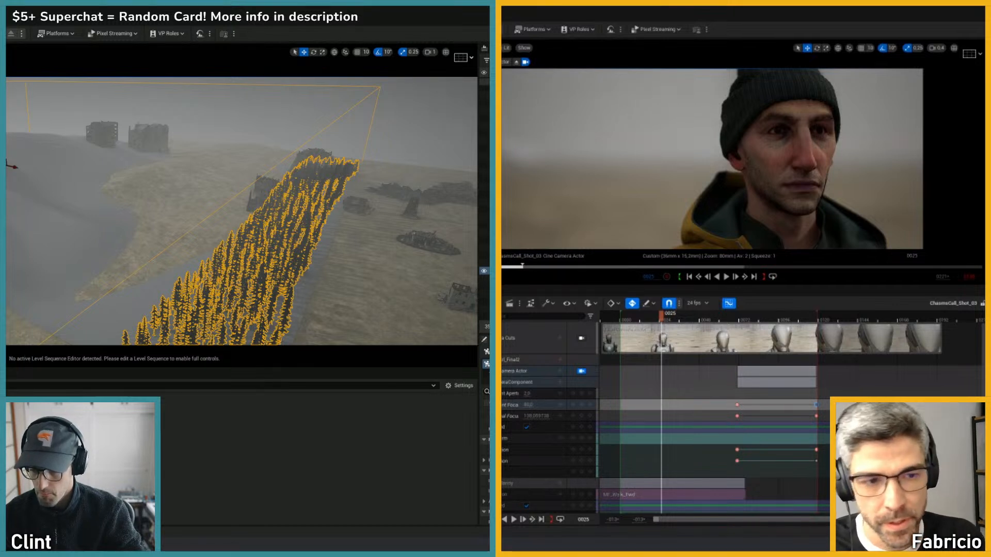
key("alt+Tab")
right_click_drag(247, 273, 289, 304)
left_click(396, 223)
left_click(271, 237)
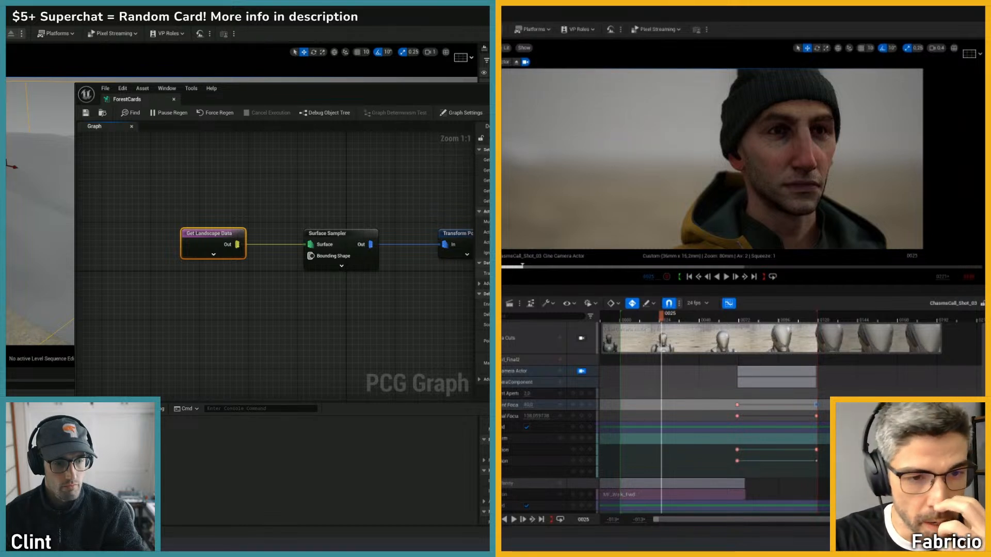
left_click(334, 234)
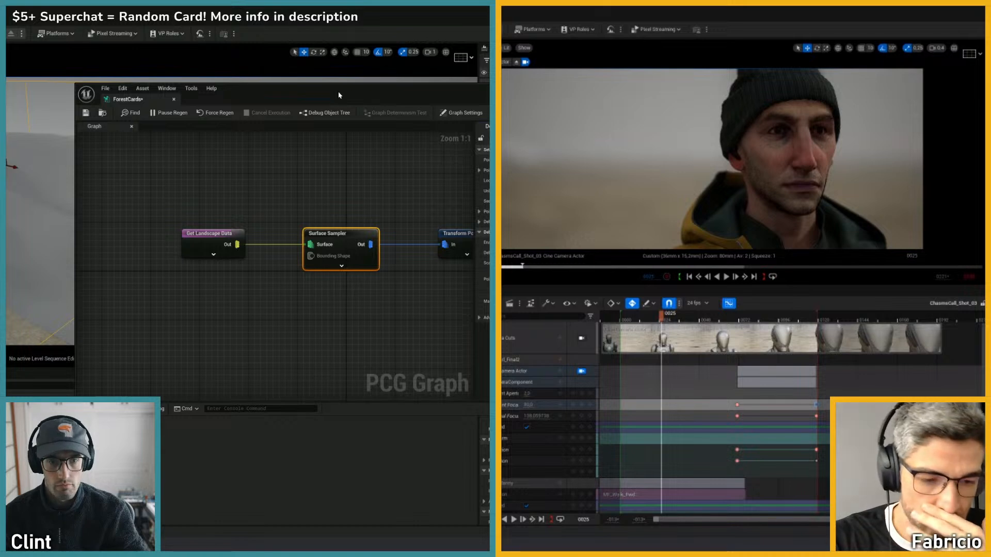
left_click_drag(339, 95, 249, 315)
left_click(20, 285)
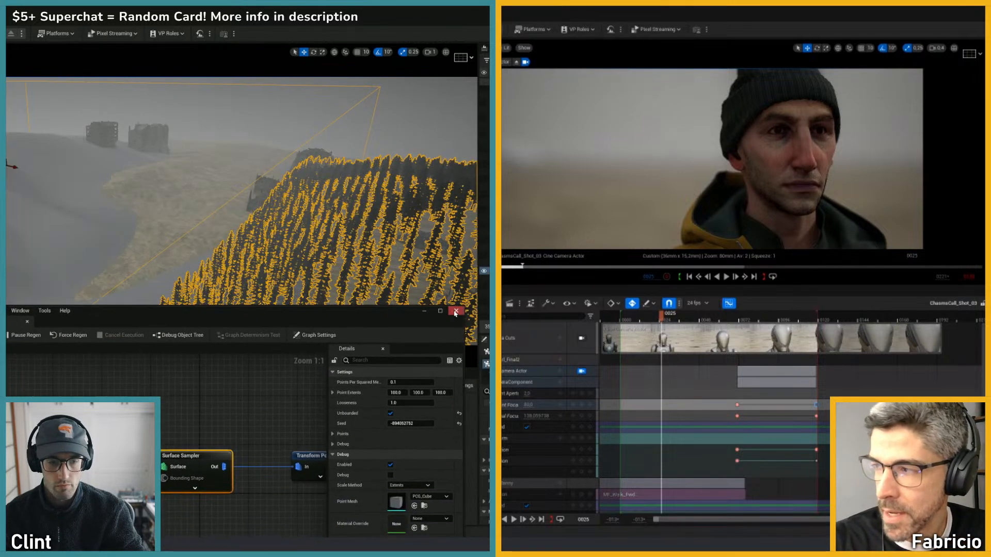
left_click(456, 312)
- Nudge the forest volume sideways towards the industrial structures
right_click_drag(310, 217, 423, 222)
right_click_drag(361, 217, 122, 225)
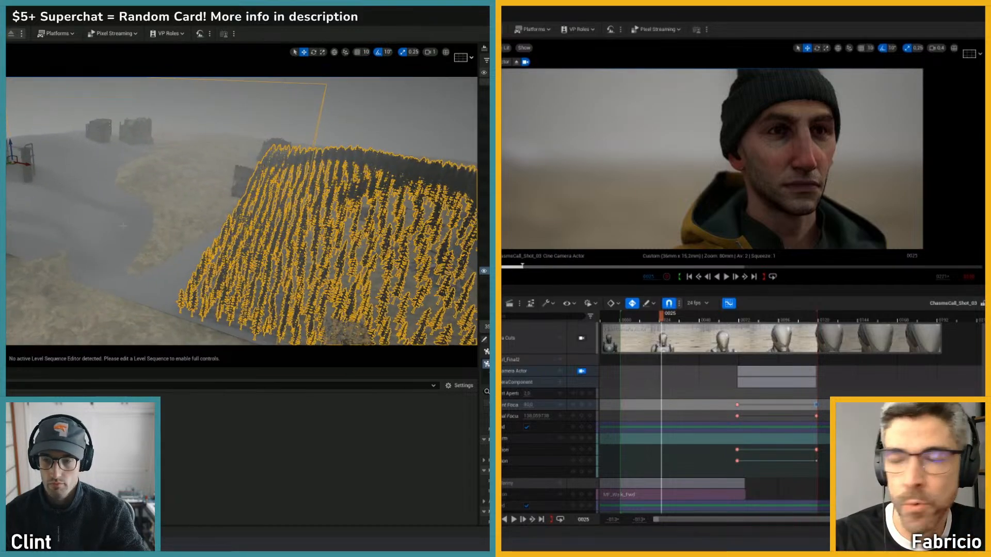
left_click_drag(21, 163, 6, 161)
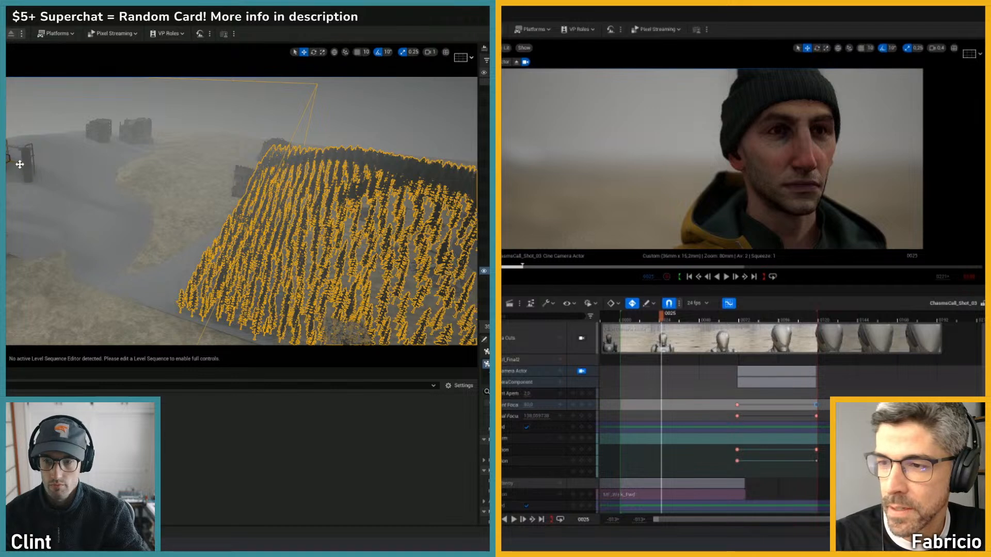
right_click_drag(78, 210, 138, 243)
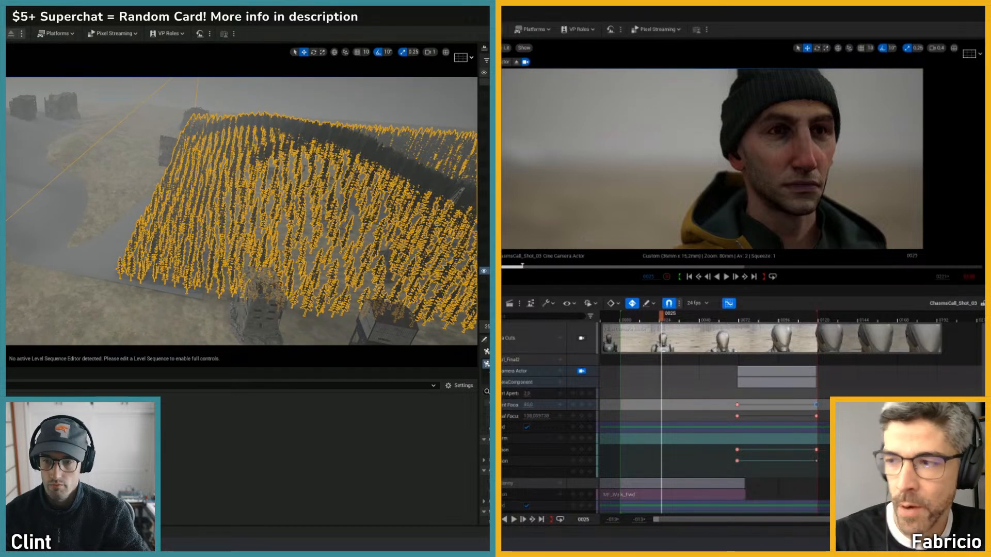
- Select the landscape patch and slide it sideways beneath the industrial structures until it clears the trees
left_click(78, 210)
left_click_drag(12, 110, 89, 124)
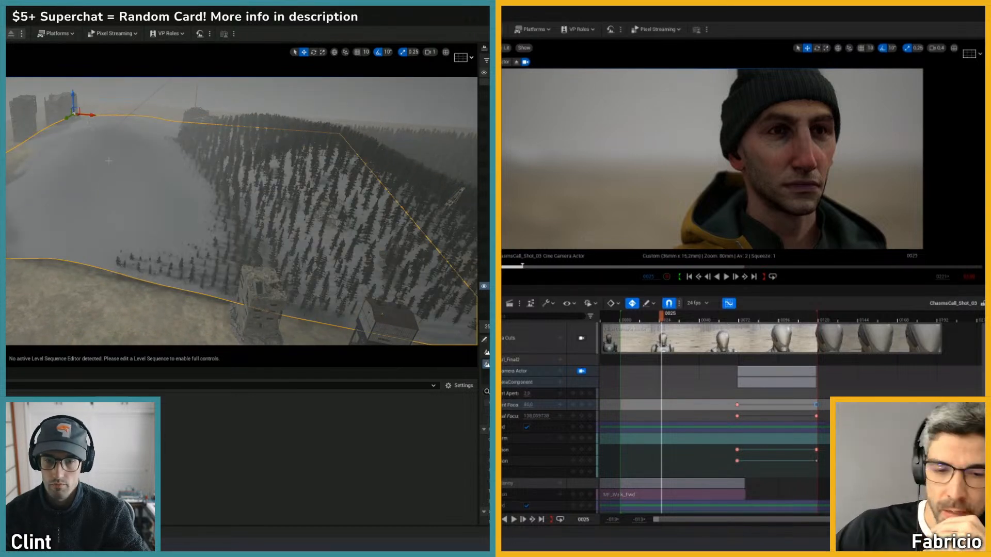
right_click_drag(88, 124, 6, 116)
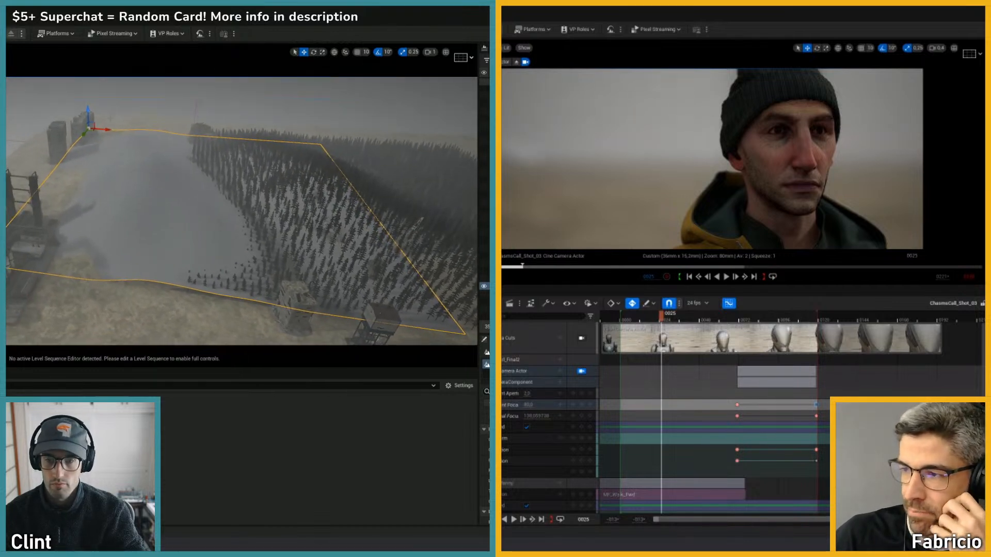
left_click_drag(107, 130, 7, 133)
right_click_drag(217, 207, 253, 194)
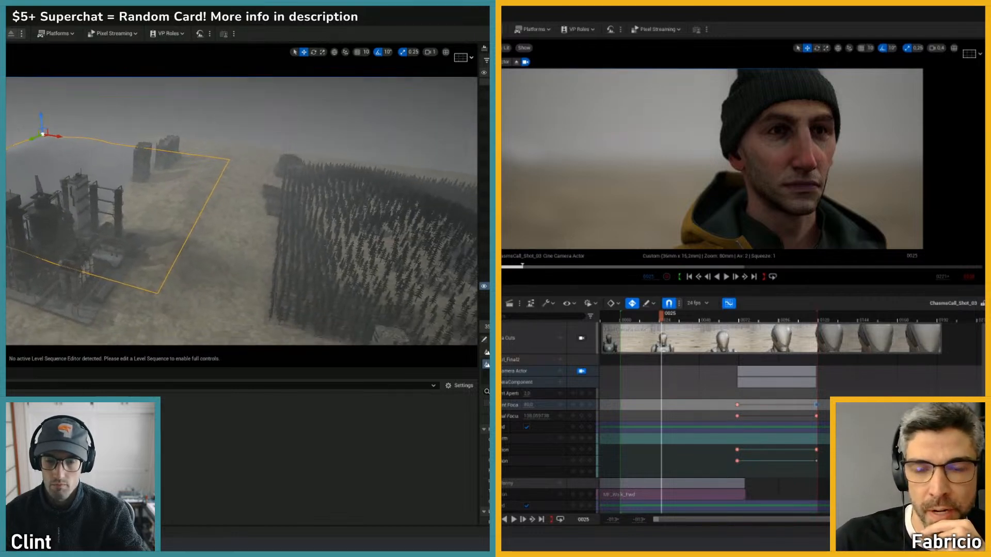
- Select the forest volume and move it away from the industrial structures to centre it over the tree area
left_click(416, 267)
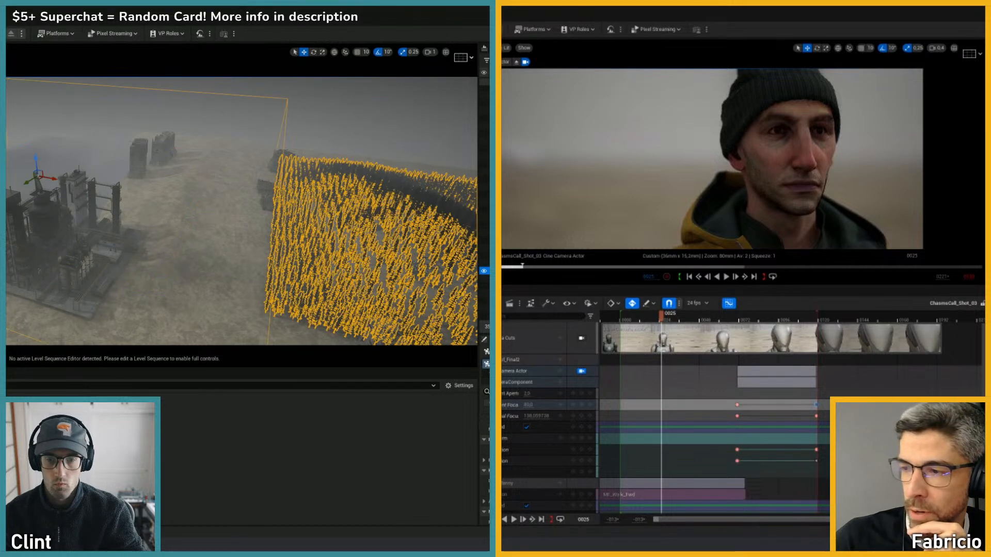
left_click_drag(51, 178, 88, 185)
key("ctrl+z")
right_click_drag(88, 184, 173, 175)
left_click_drag(11, 210, 333, 219)
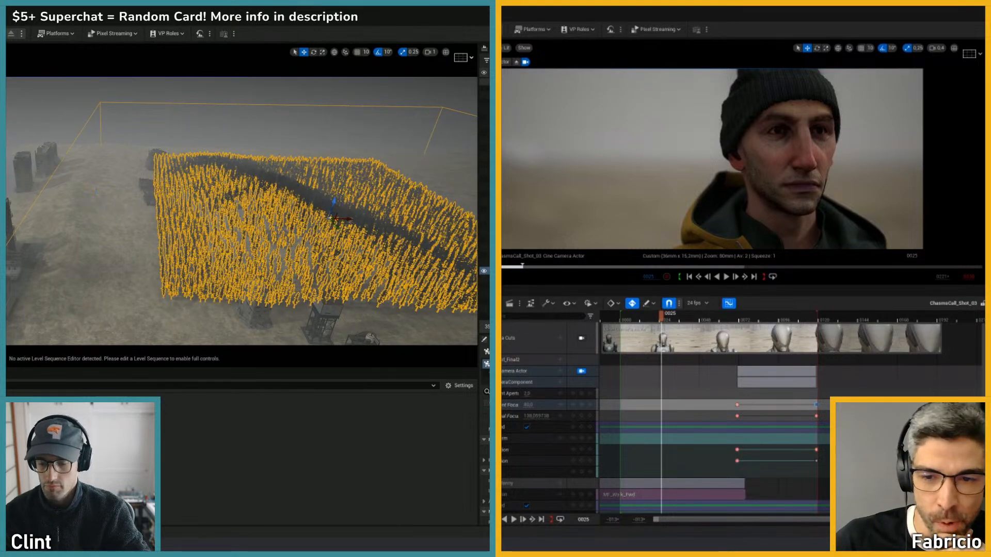
- Reopen the ForestCards graph, disable Unbounded on the Surface Sampler node and move the graph window clear of the trees
key("alt+Tab")
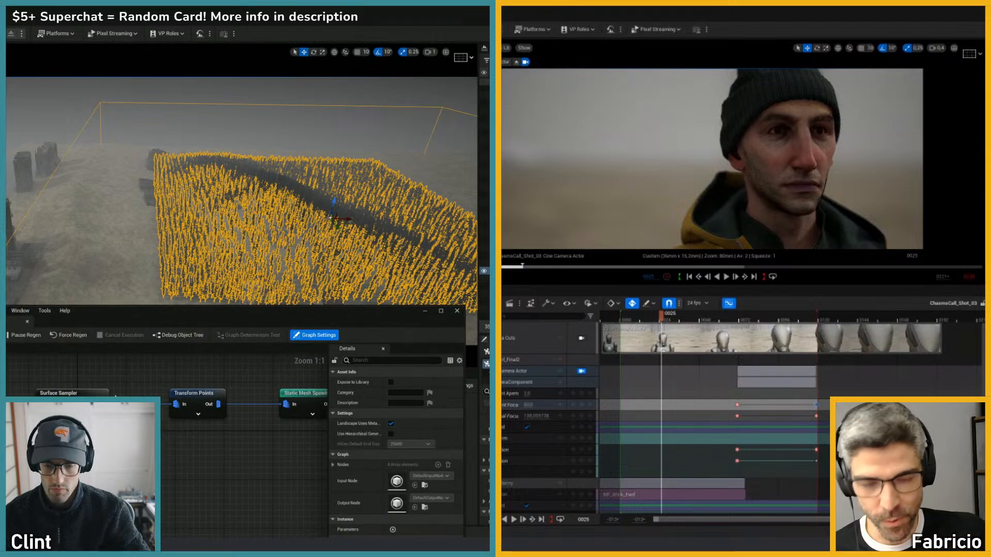
left_click_drag(86, 386, 93, 397)
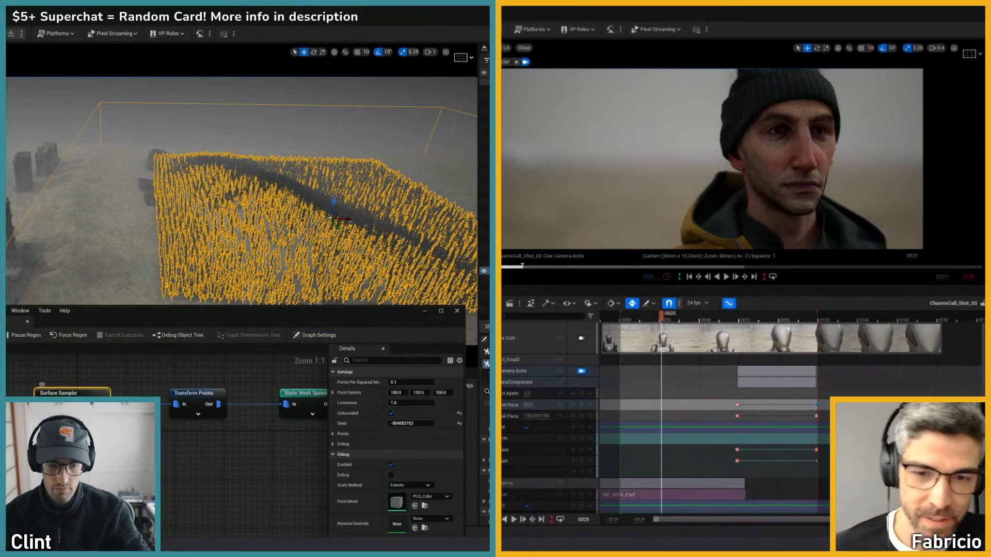
left_click(392, 414)
left_click(631, 316)
left_click_drag(351, 317, 295, 352)
left_click(215, 312)
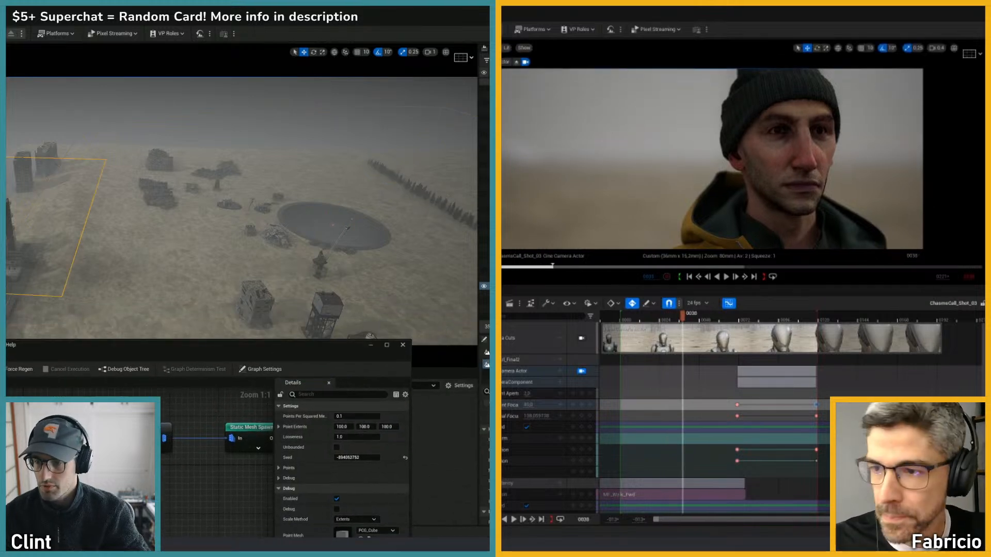
- Undo the last two scene changes
key("ctrl+z")
key("ctrl+z")
right_click_drag(241, 212, 341, 212)
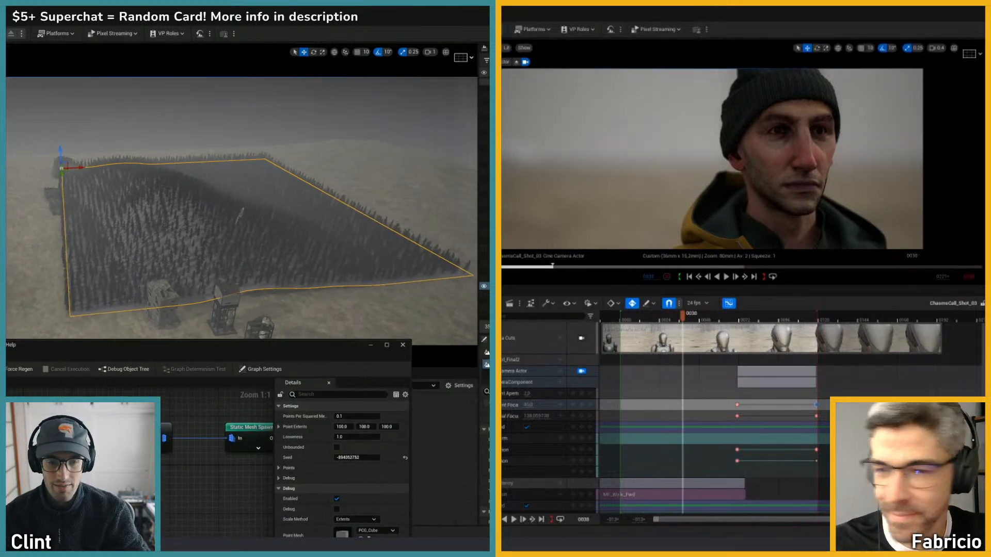
- Slide the landscape patch sideways in stages until its near edge reaches the industrial structures
right_click_drag(155, 163, 125, 163)
left_click_drag(106, 168, 73, 168)
key("ctrl+s")
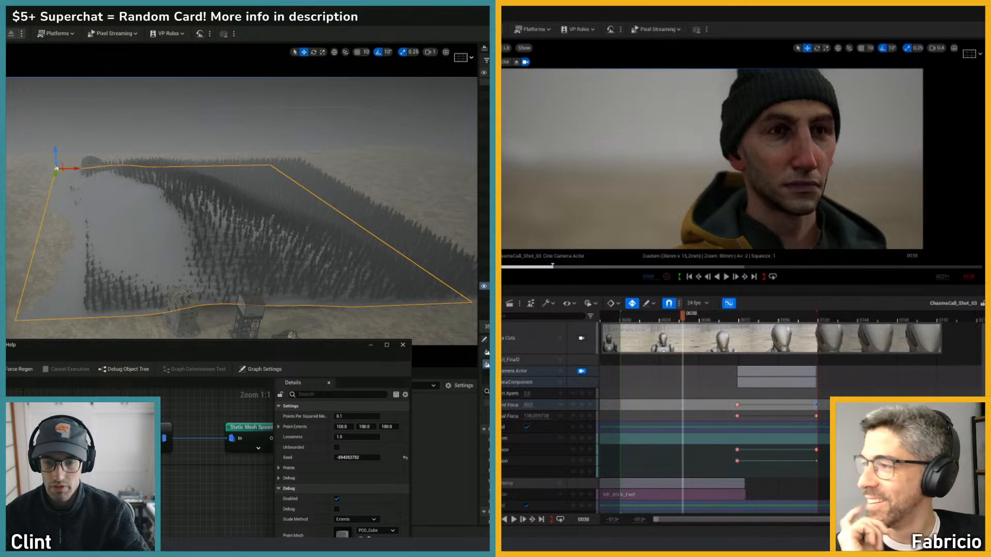
right_click_drag(70, 169, 16, 169)
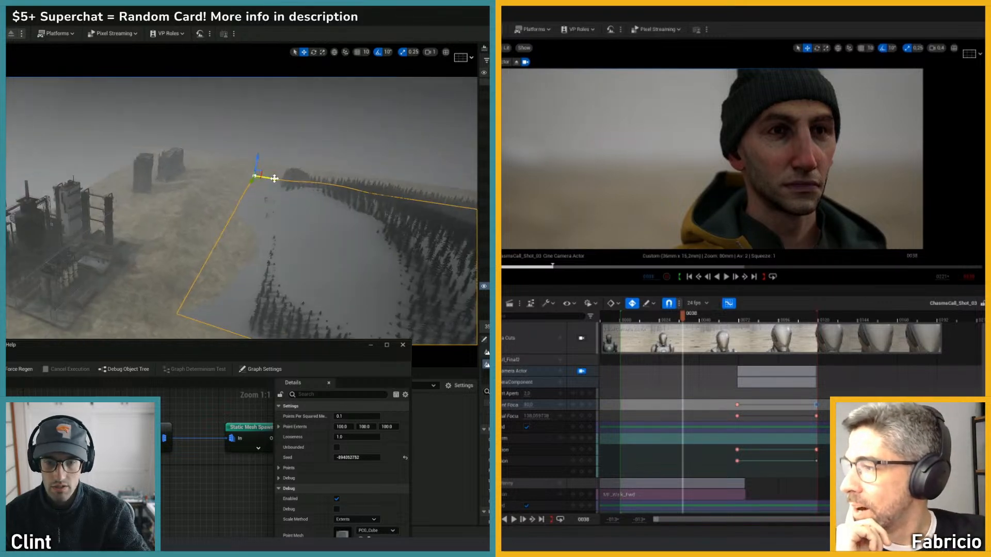
left_click_drag(274, 179, 241, 173)
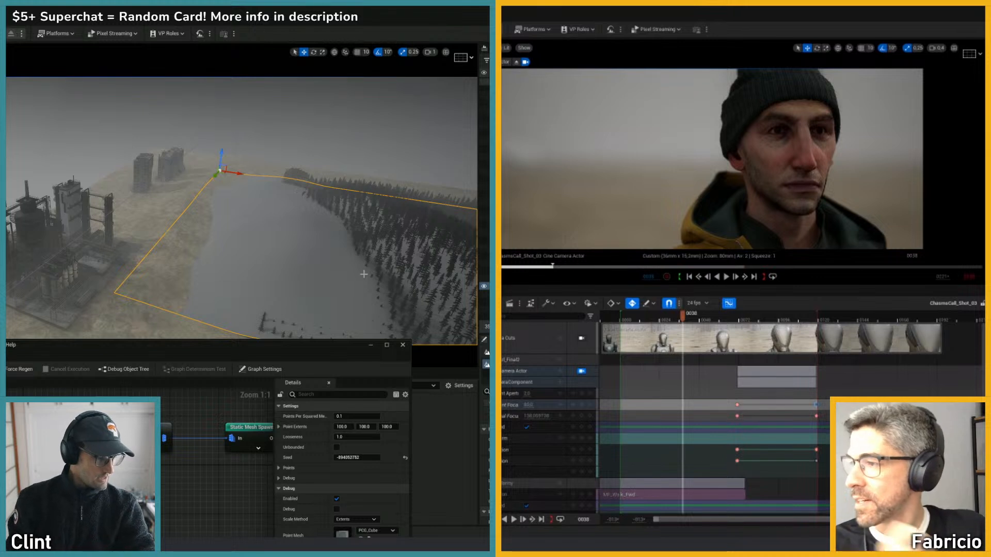
left_click_drag(234, 173, 178, 164)
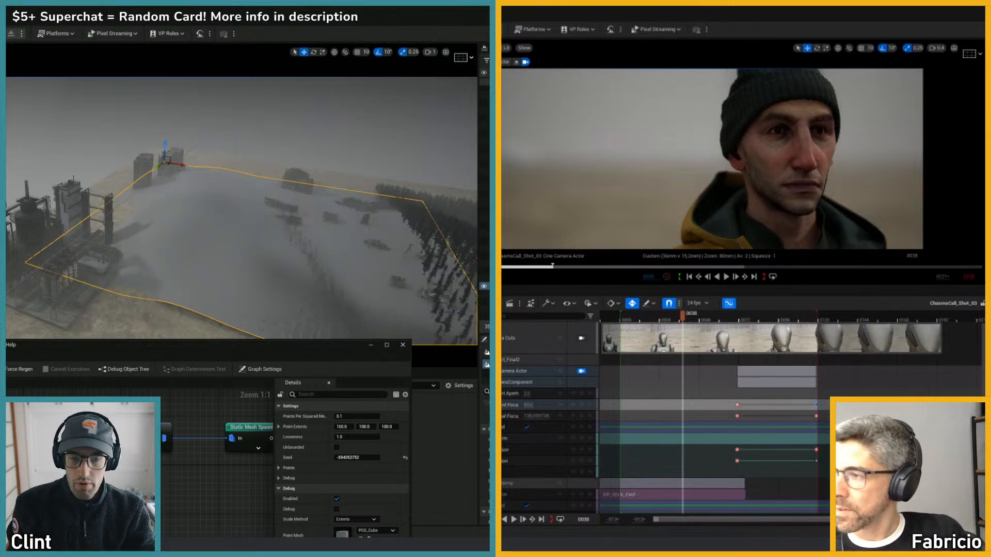
- Select the forest volume and move it sideways so that its trees cover more of the landscape patch
right_click_drag(380, 161, 457, 161)
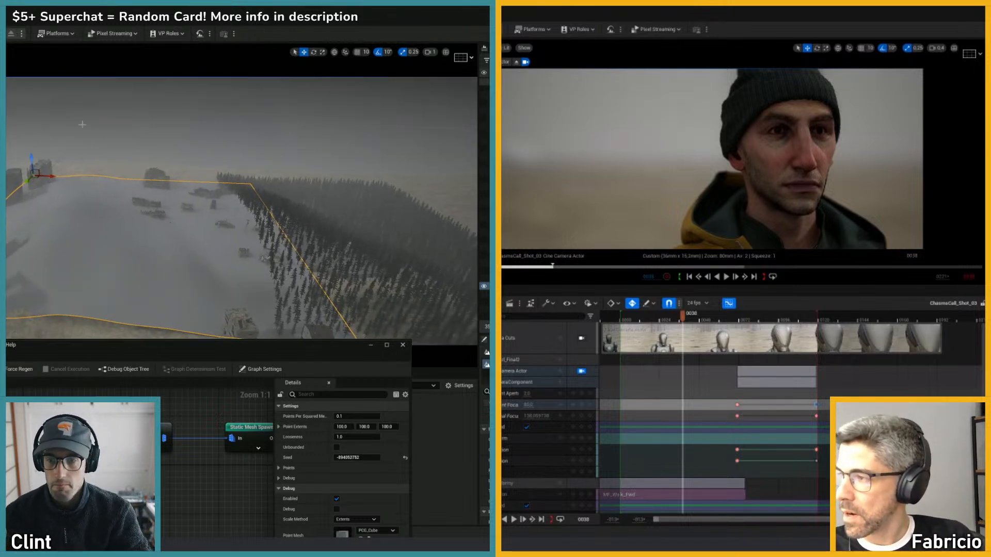
left_click(304, 200)
right_click_drag(296, 212, 356, 252)
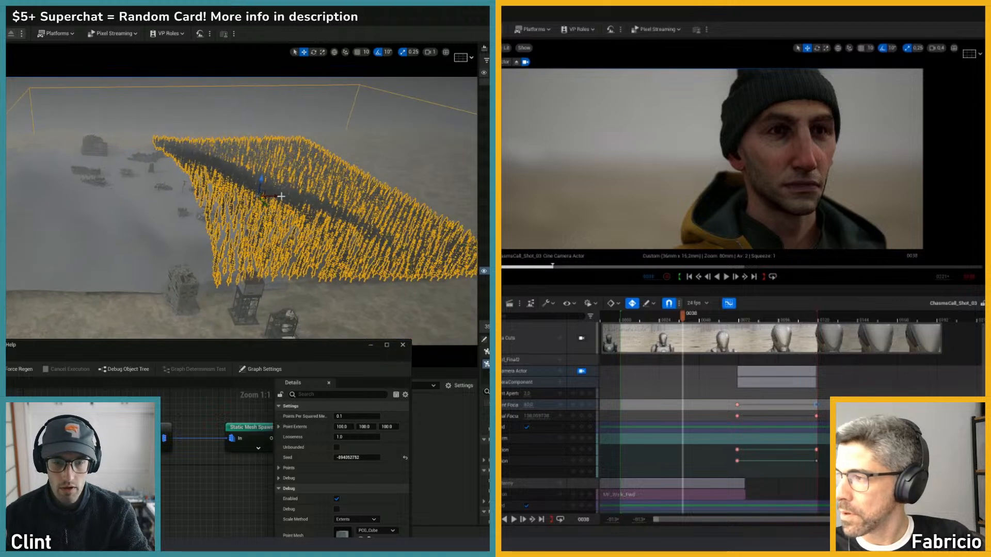
left_click_drag(281, 196, 97, 204)
left_click_drag(364, 241, 311, 233)
right_click_drag(312, 233, 379, 241)
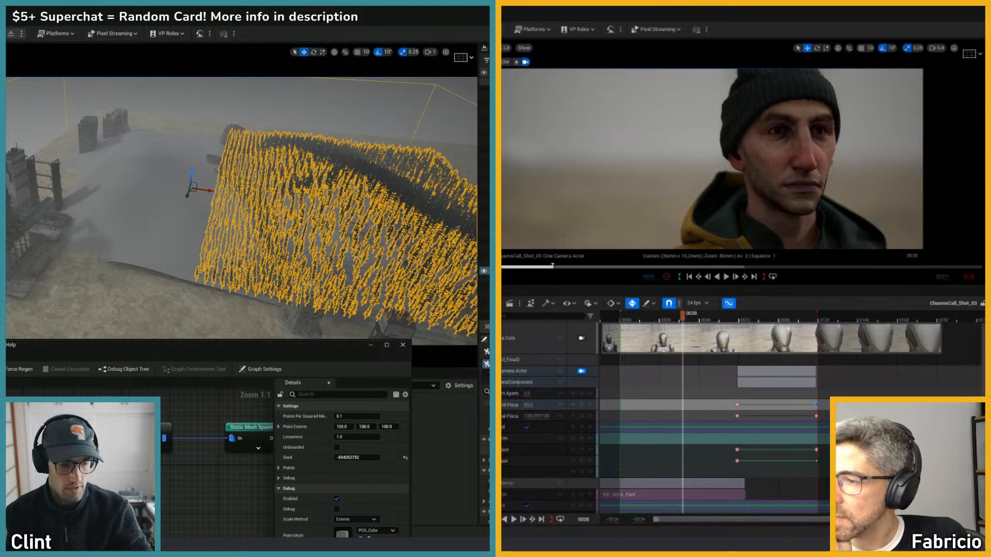
- Select the landscape patch and turn Unbounded back on for the Surface Sampler node
right_click_drag(242, 211, 294, 210)
left_click(129, 206)
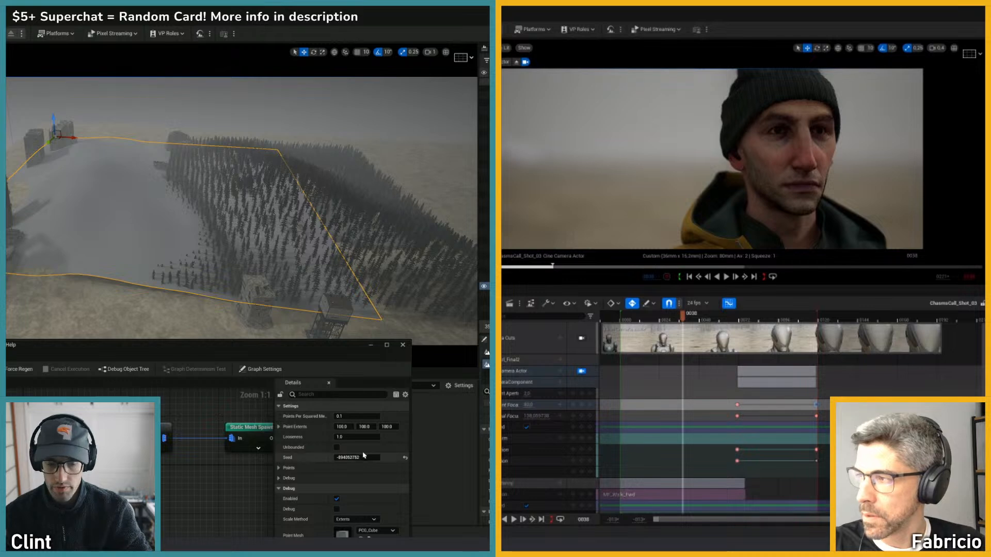
left_click(337, 448)
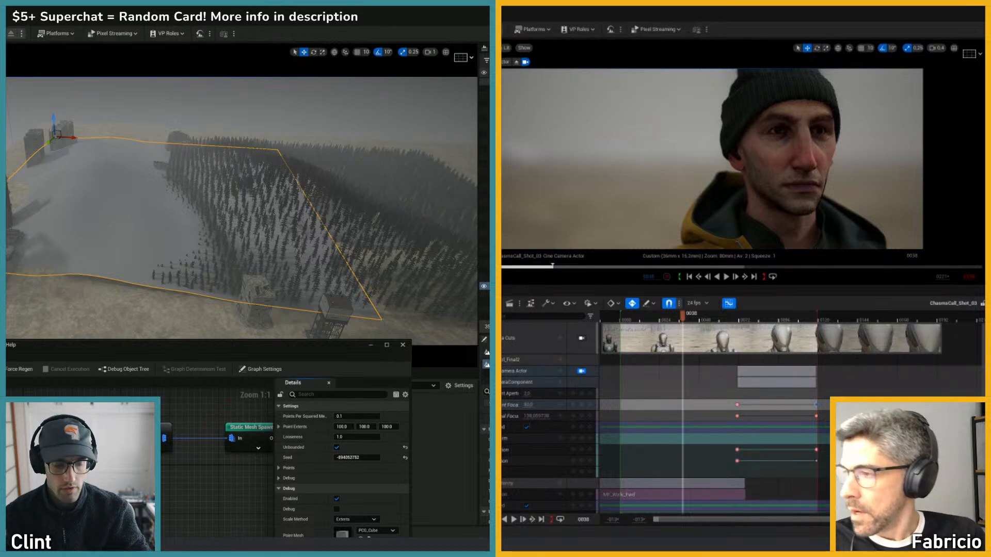
- Alternate the selection between the forest volume and the landscape patch to compare their extents around the trees
left_click(487, 271)
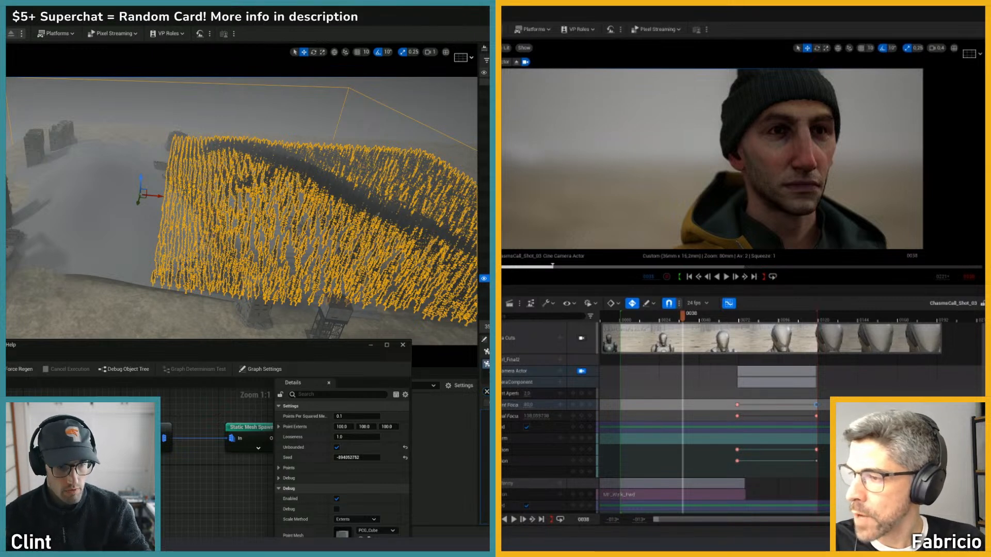
left_click(486, 286)
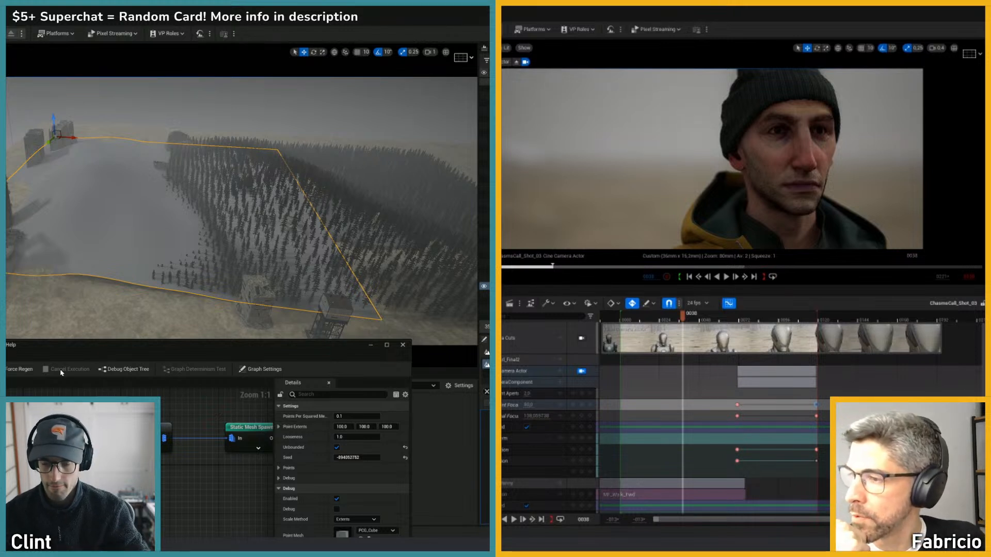
left_click_drag(83, 349, 100, 361)
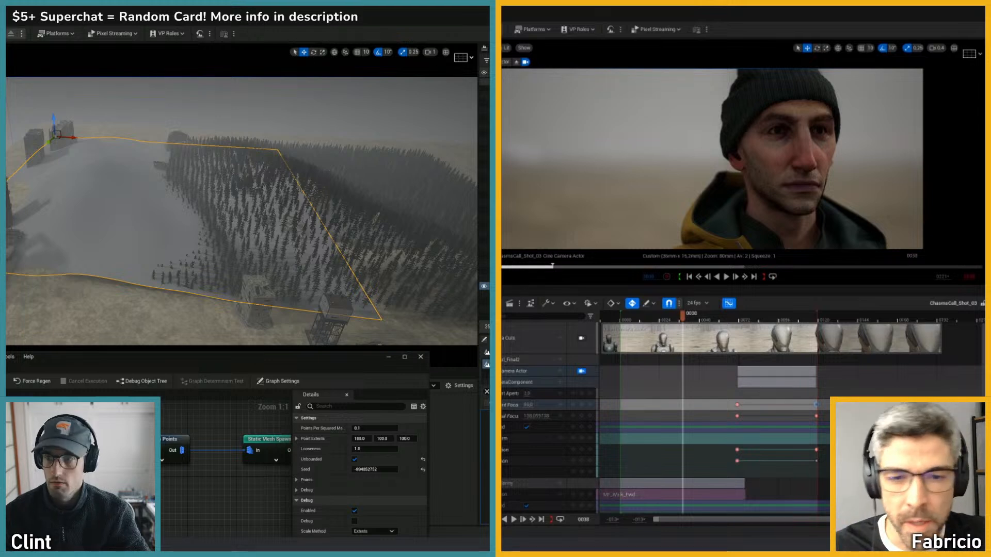
right_click_drag(241, 210, 262, 222)
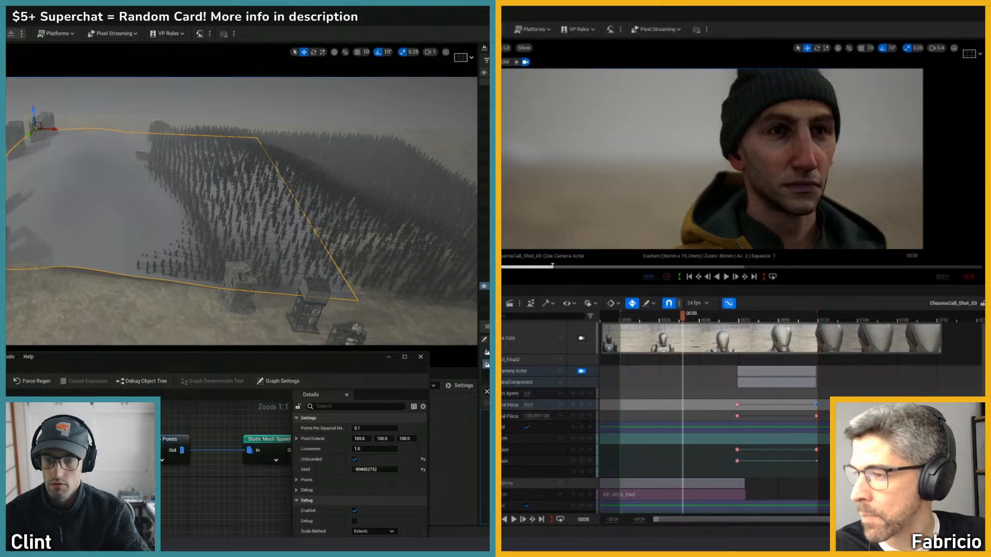
left_click(230, 216)
left_click(135, 213)
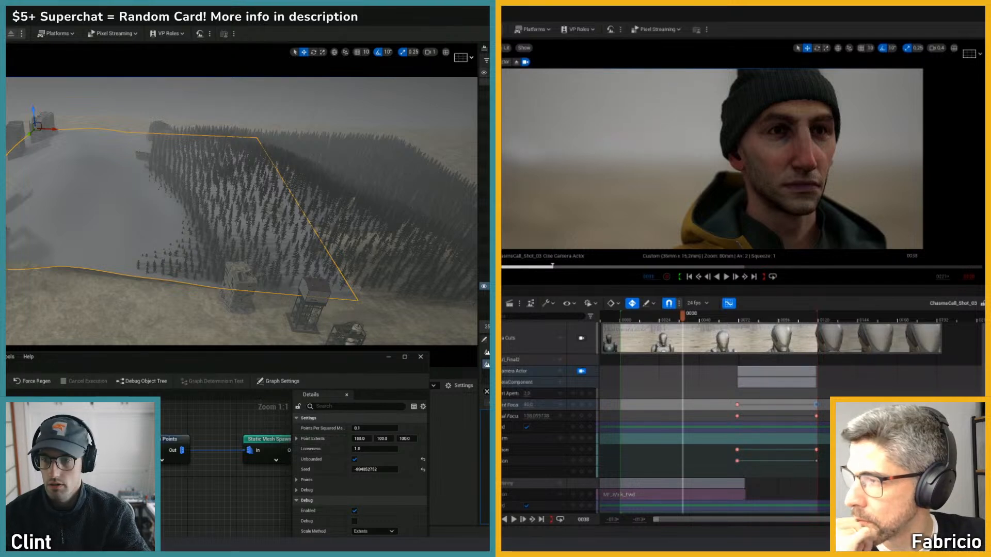
left_click(354, 198)
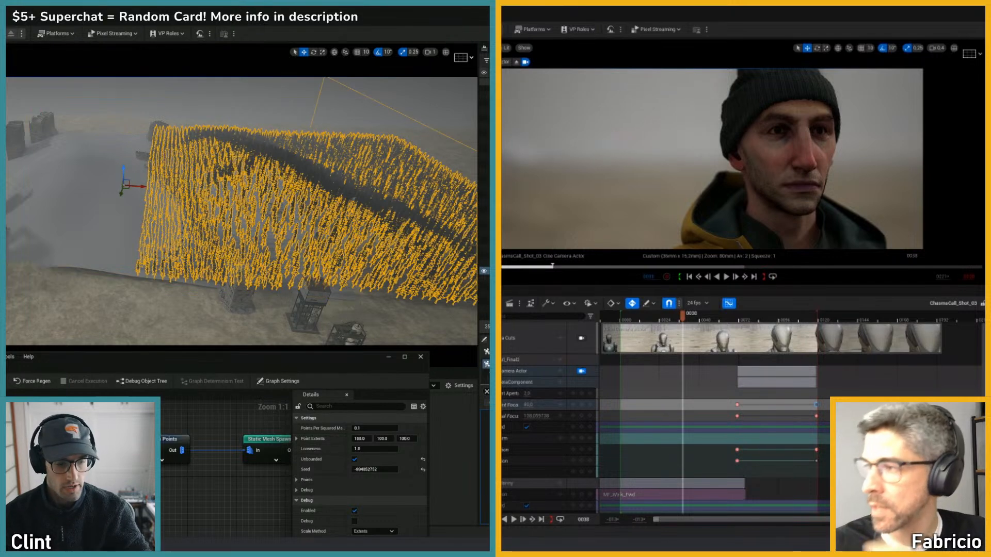
- Hide the forest trees and slide the landscape patch sideways, past the industrial structures and clear of the debris field
key("h")
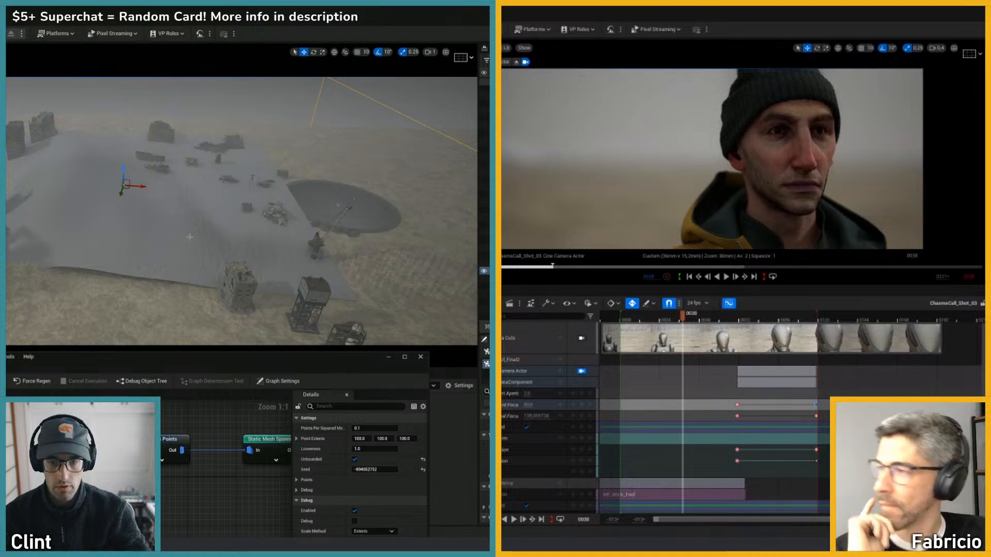
left_click(162, 195)
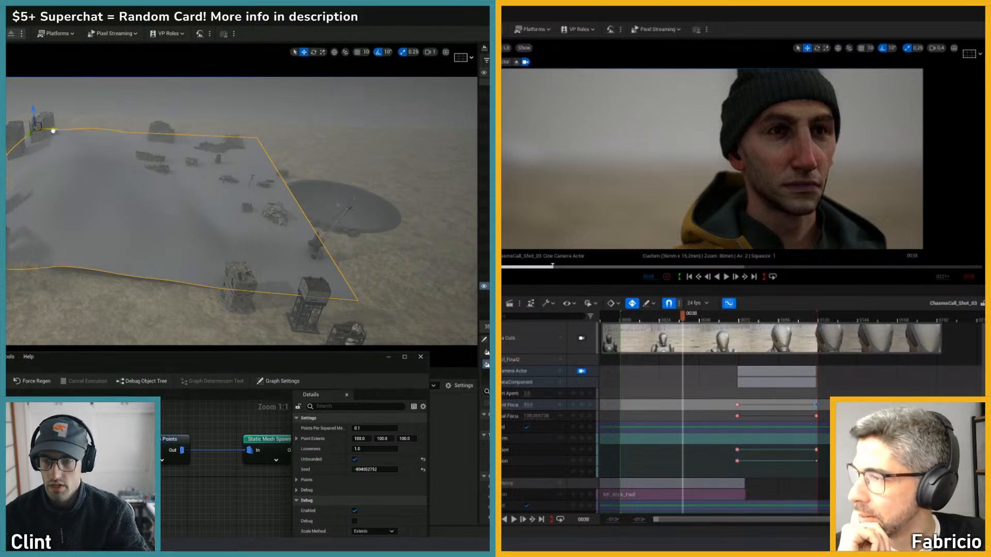
left_click_drag(53, 130, 6, 128)
right_click_drag(242, 211, 111, 196)
- Select the forest volume, move it sideways until it sits over the relocated landscape patch, and save the level
left_click(485, 271)
right_click_drag(242, 211, 398, 216)
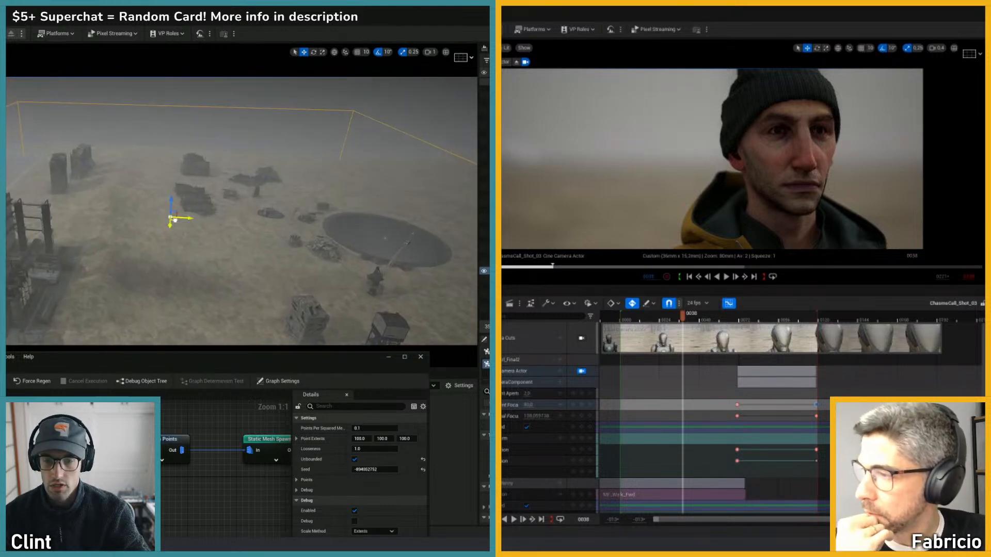
left_click_drag(175, 219, 7, 198)
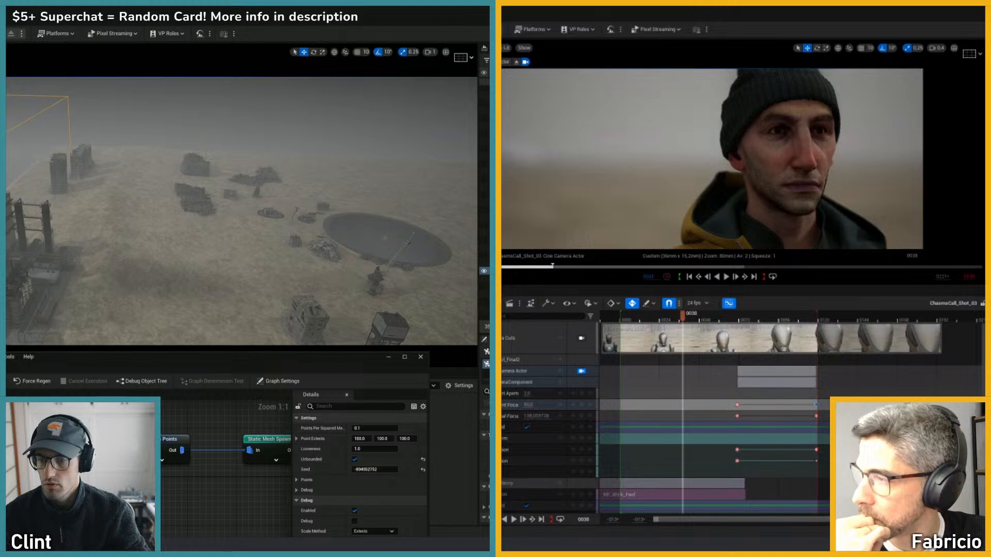
right_click_drag(242, 210, 144, 188)
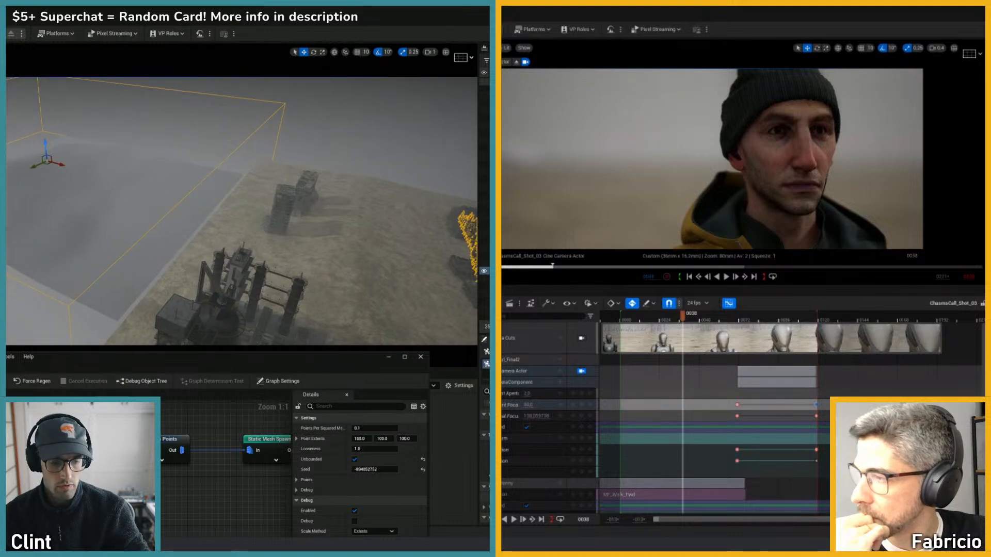
key("f")
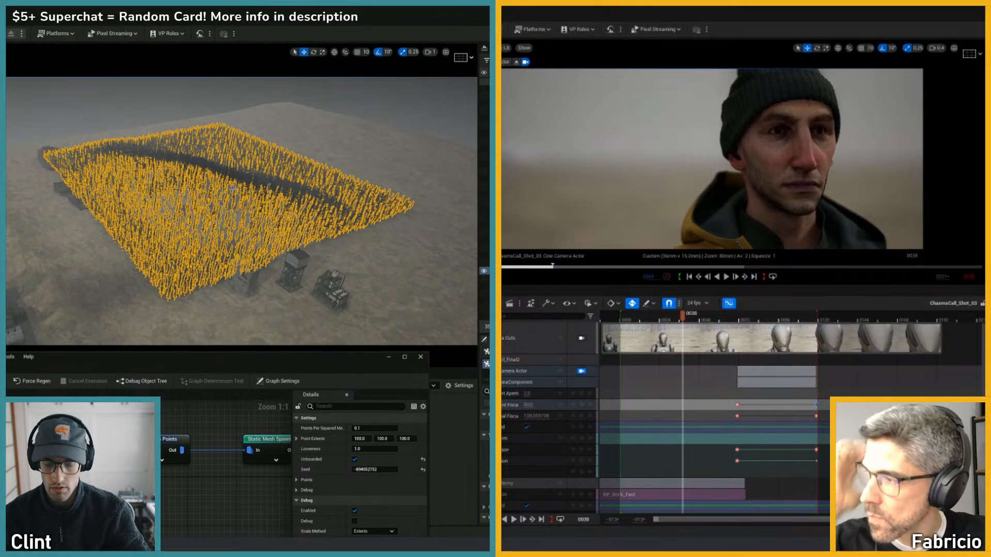
key("ctrl+s")
right_click_drag(233, 189, 338, 213)
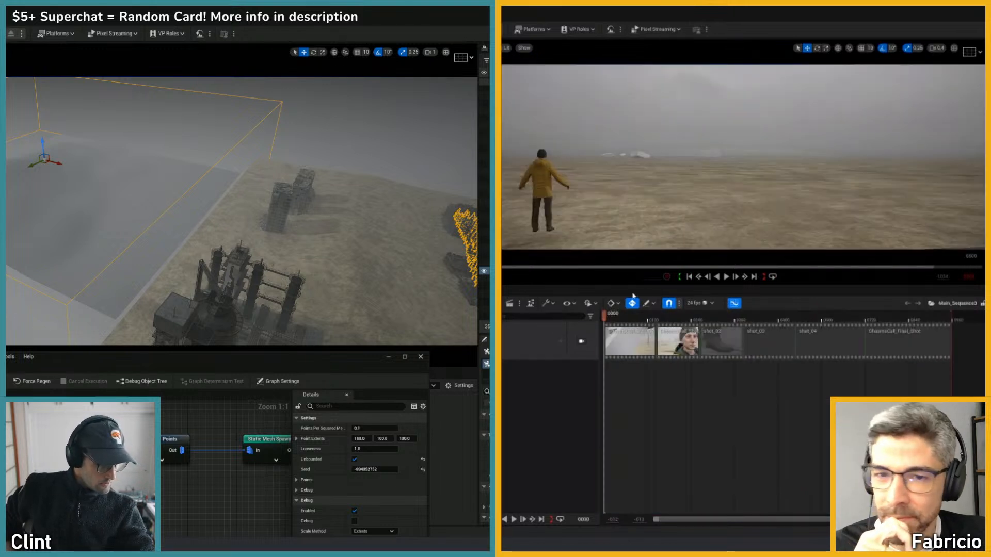
- Play Main_Sequence3 from frame 0011 and compare tree coverage with the Surface Sampler's Unbounded option off and on
left_click_drag(618, 315, 609, 313)
left_click(354, 459)
right_click_drag(241, 212, 361, 211)
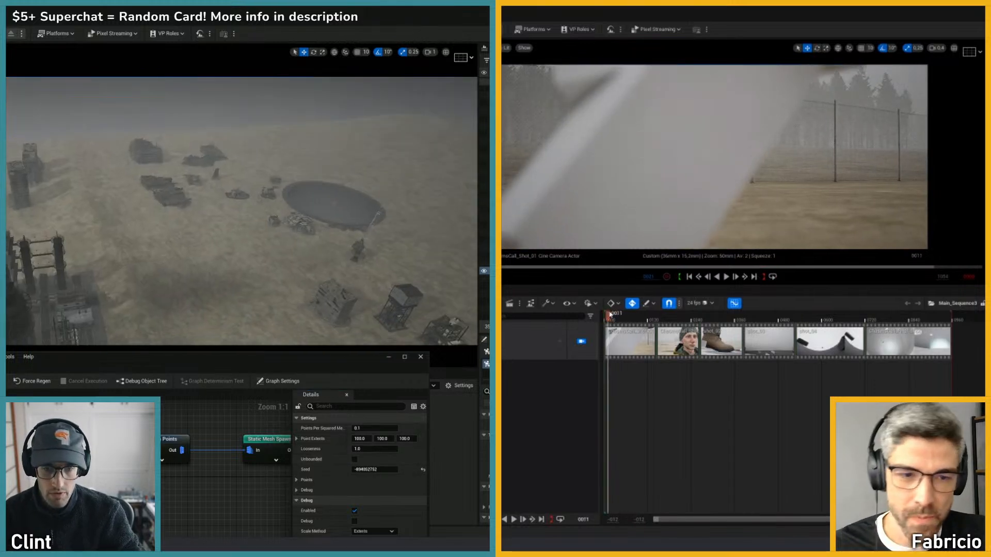
key("space")
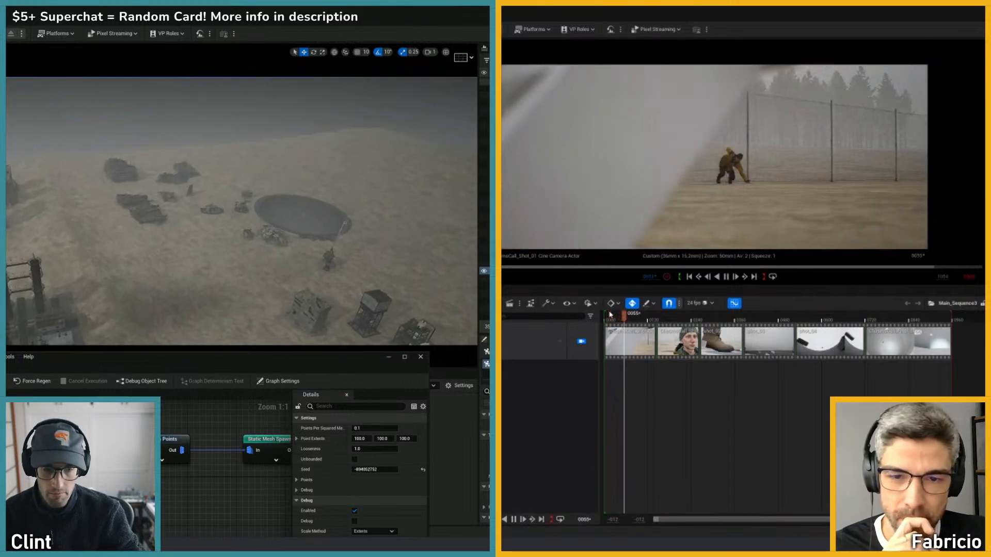
right_click_drag(241, 212, 121, 211)
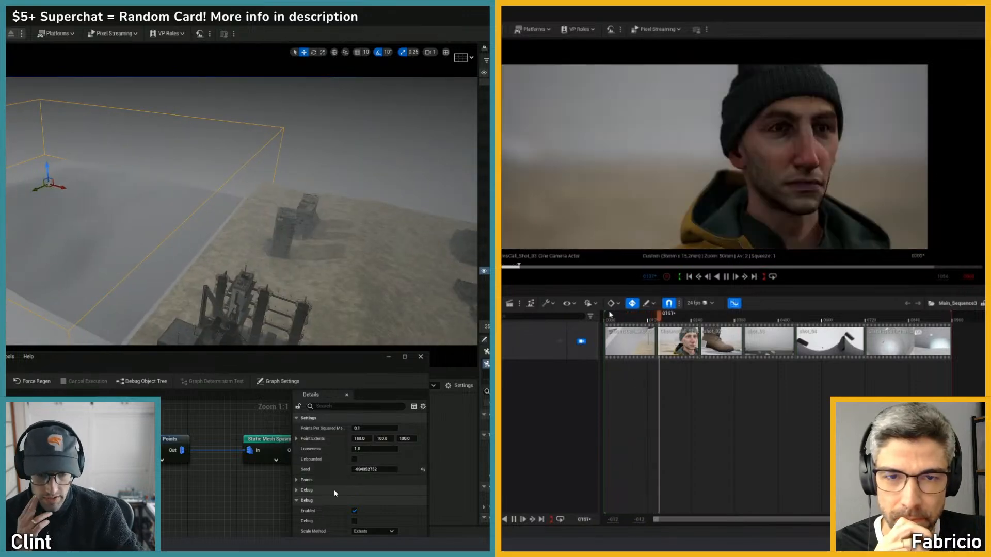
left_click(354, 459)
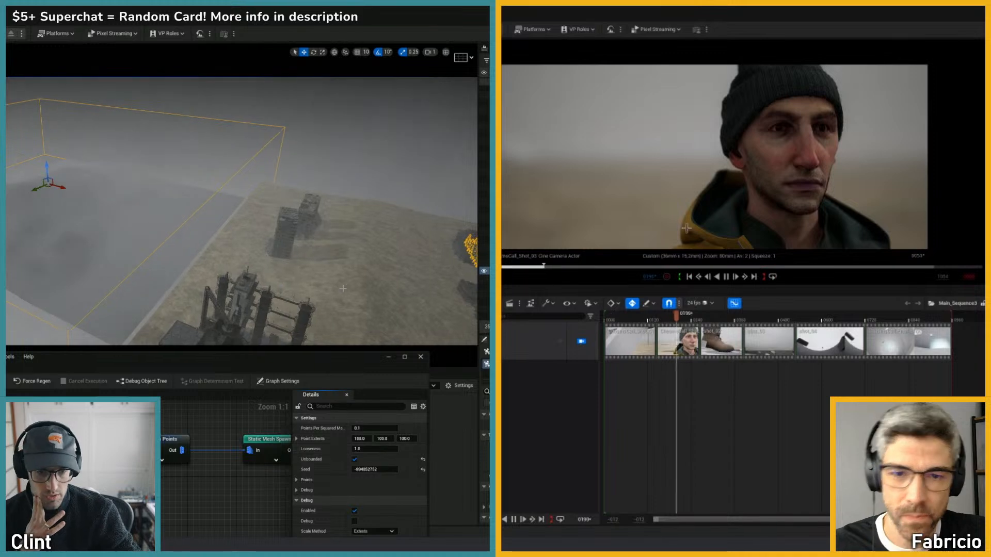
- Stop playback and open the man's close-up shot for editing, and turn Unbounded off for the Surface Sampler node
key("space")
left_click(734, 226)
double_click(671, 346)
right_click_drag(342, 288, 464, 289)
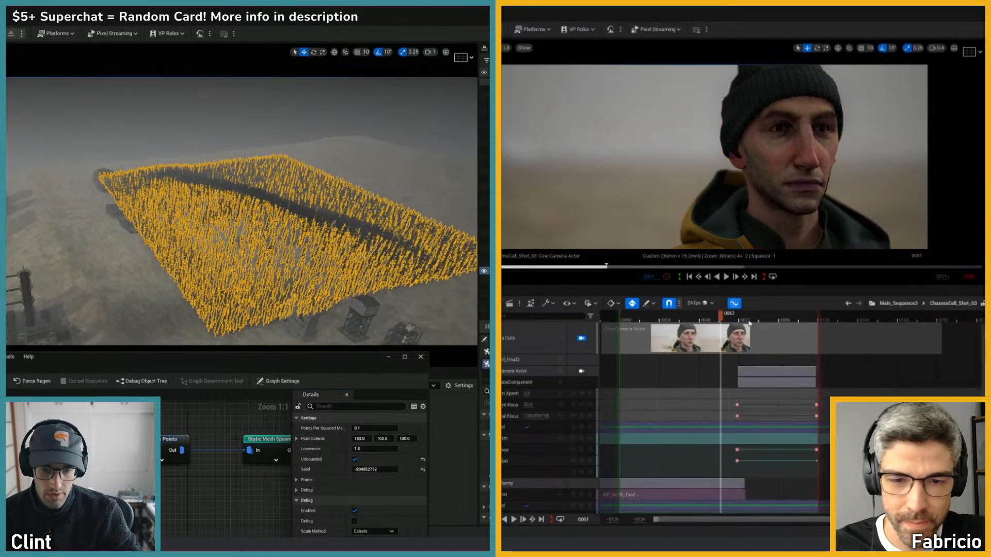
left_click(354, 460)
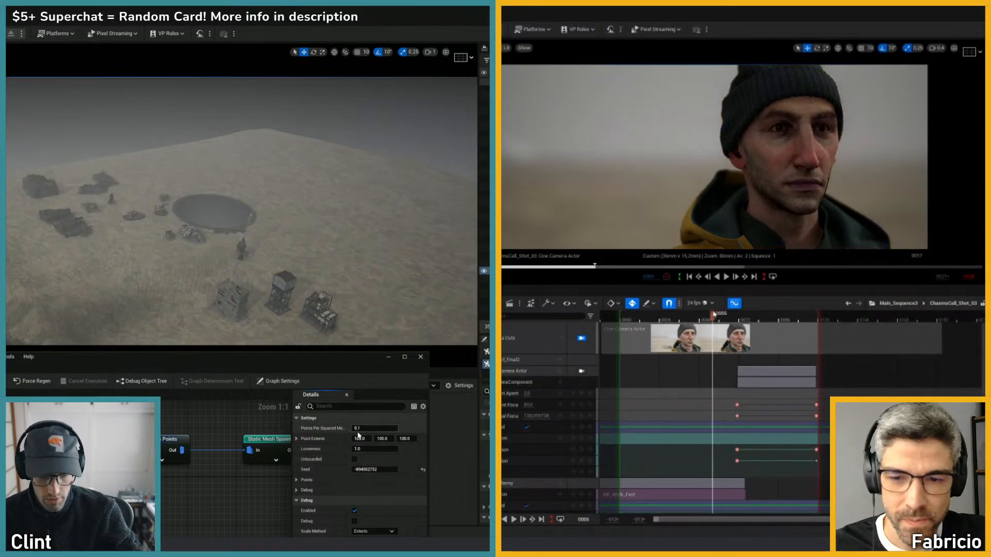
- Move the shot's playhead to frame 0053, select the man and switch out of the shot camera view
left_click_drag(713, 314, 708, 314)
left_click(763, 190)
key("shift+c")
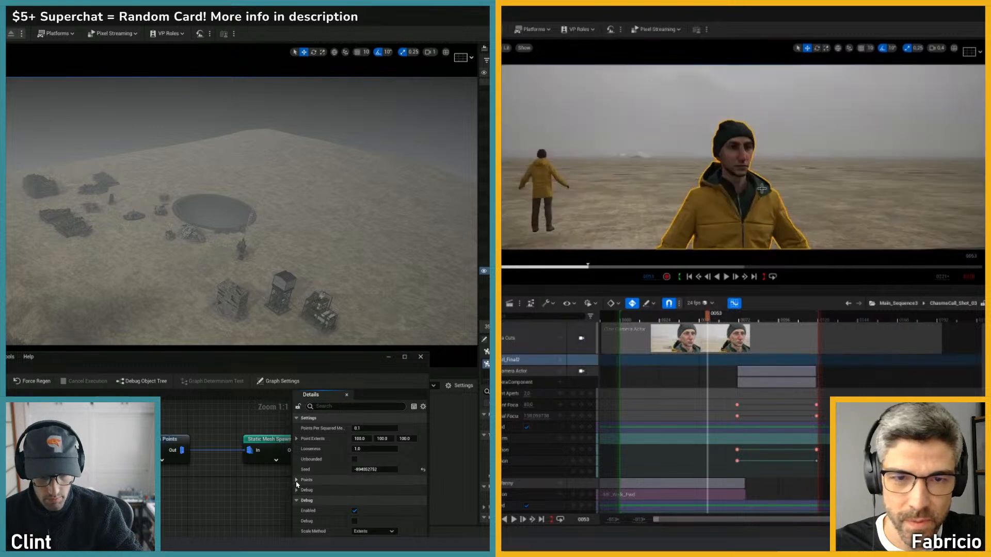
- Reposition the PCG graph window to expose its node chain, and add a transform keyframe for the man at frame 0053
left_click(296, 490)
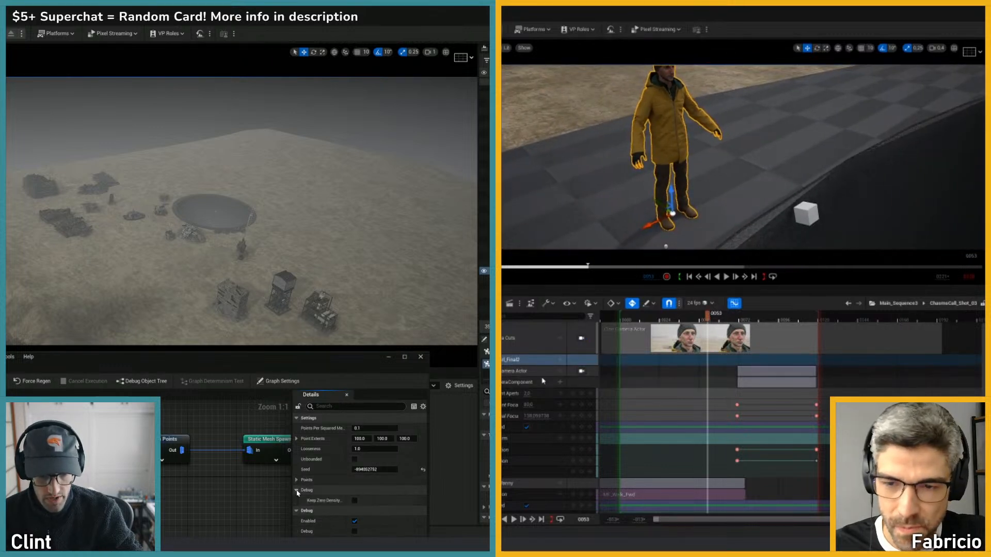
left_click(297, 490)
scroll(523, 458, "down", 2)
left_click_drag(296, 361, 378, 146)
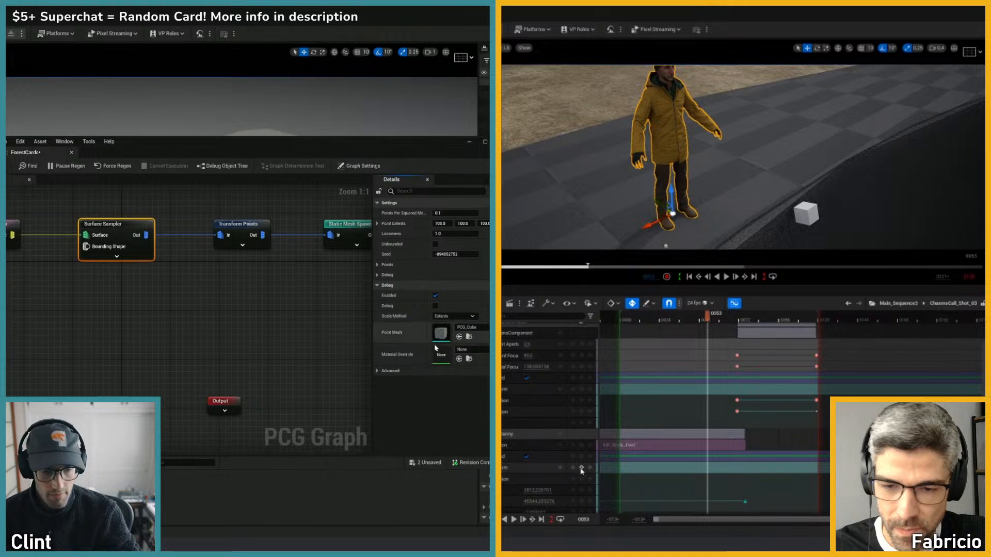
left_click(581, 468)
scroll(663, 455, "down", 2)
- Review the settings of the node feeding the Surface Sampler, and select the landscape patch in the viewport
left_click(13, 240)
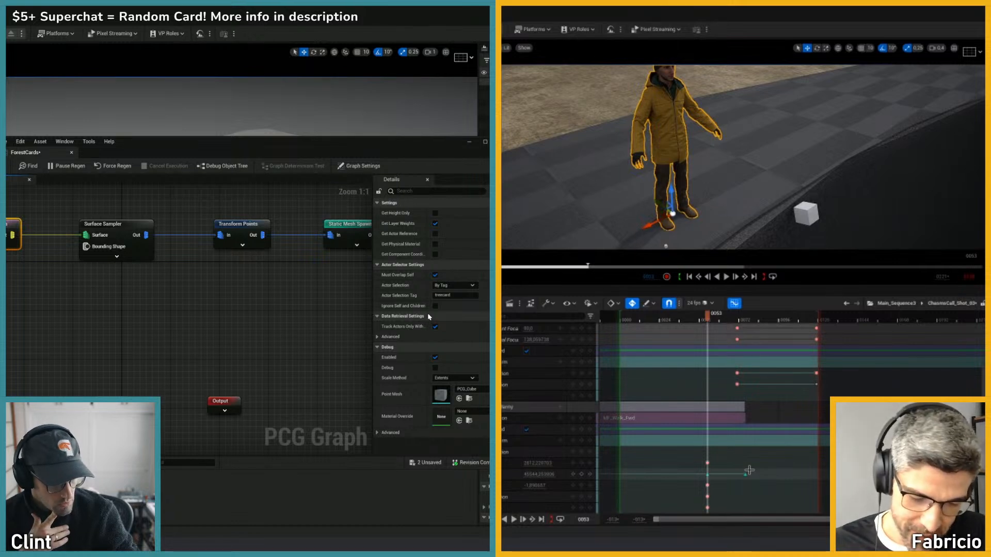
left_click(470, 141)
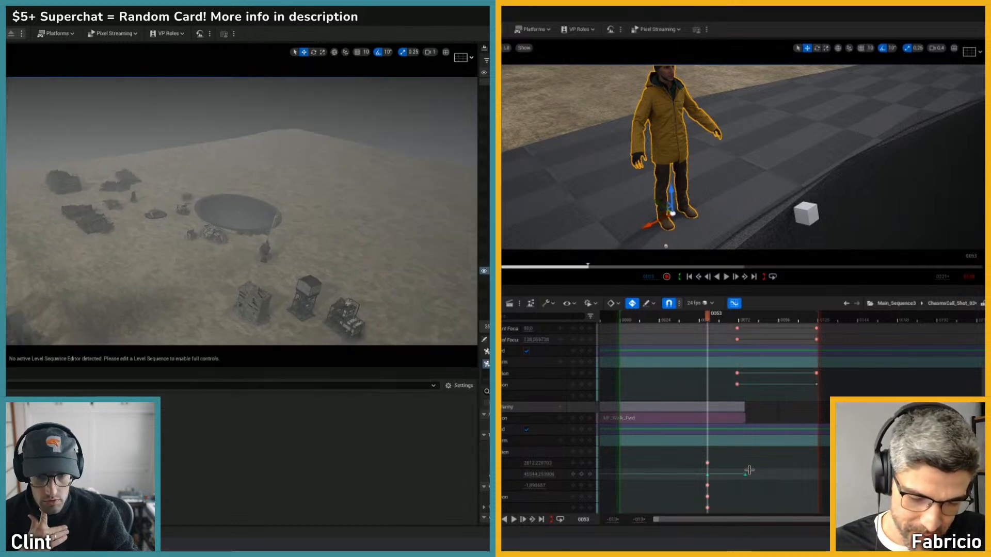
right_click_drag(238, 212, 87, 225)
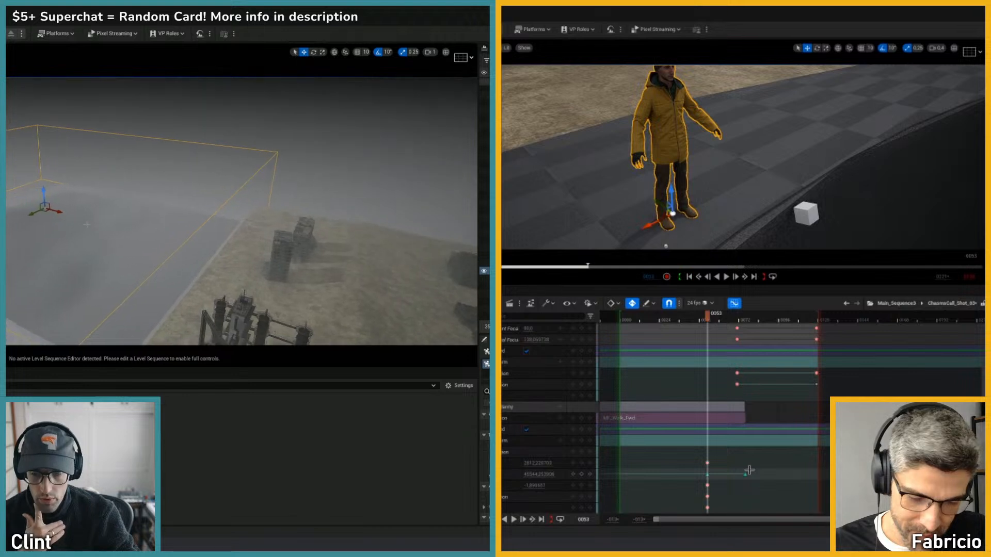
left_click(95, 250)
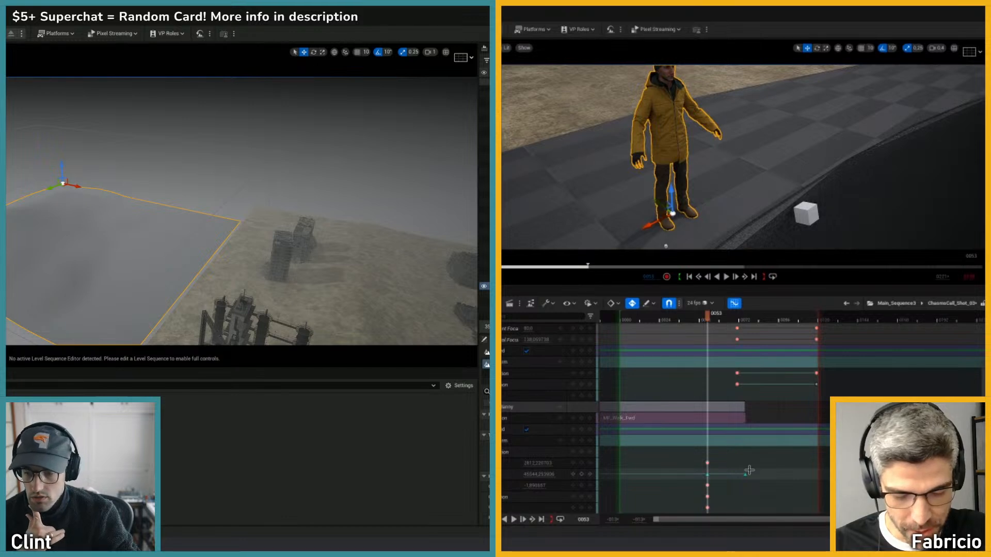
right_click_drag(63, 292, 98, 326)
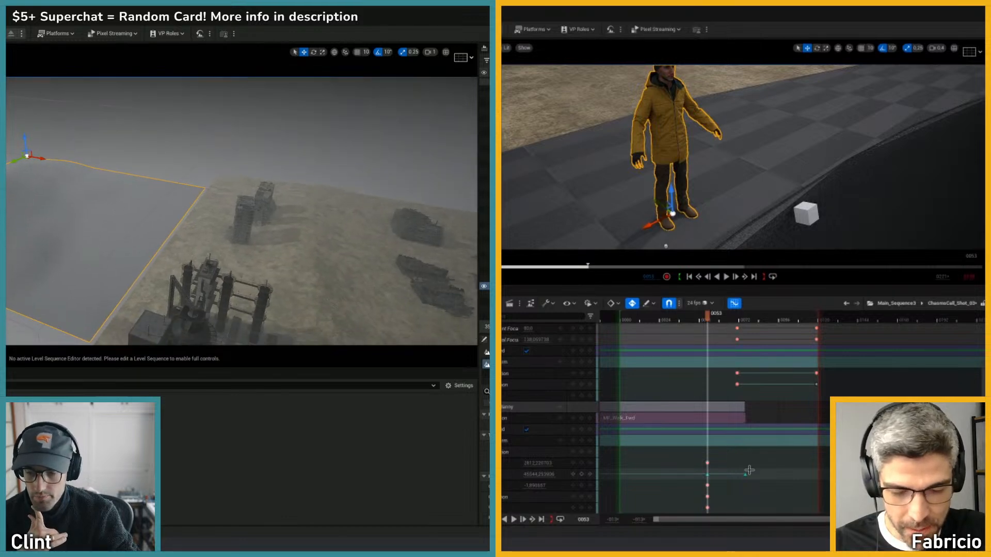
- Select the Transform Points node in the ForestCards graph and briefly toggle its Apply to Attribute option
key("alt+Tab")
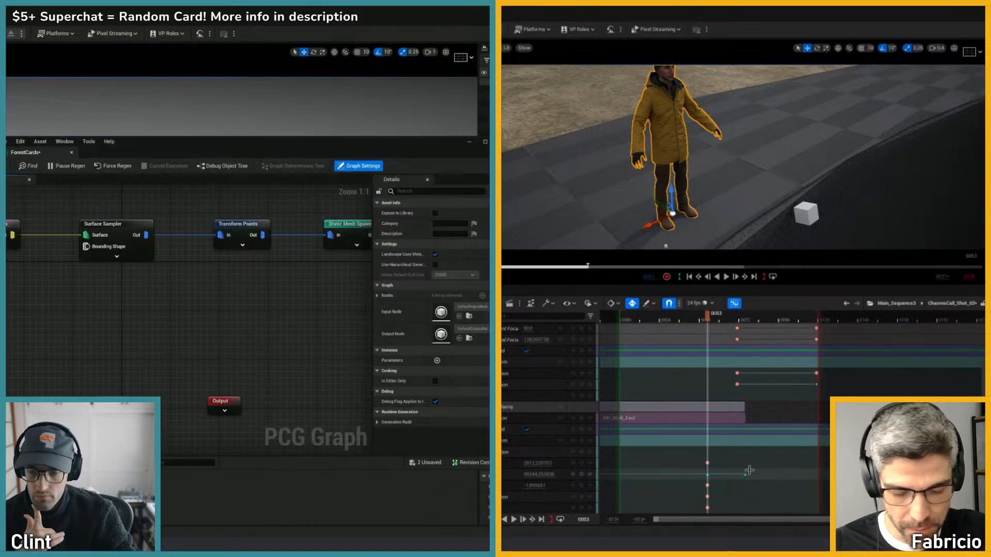
left_click(238, 233)
right_click_drag(283, 298, 287, 299)
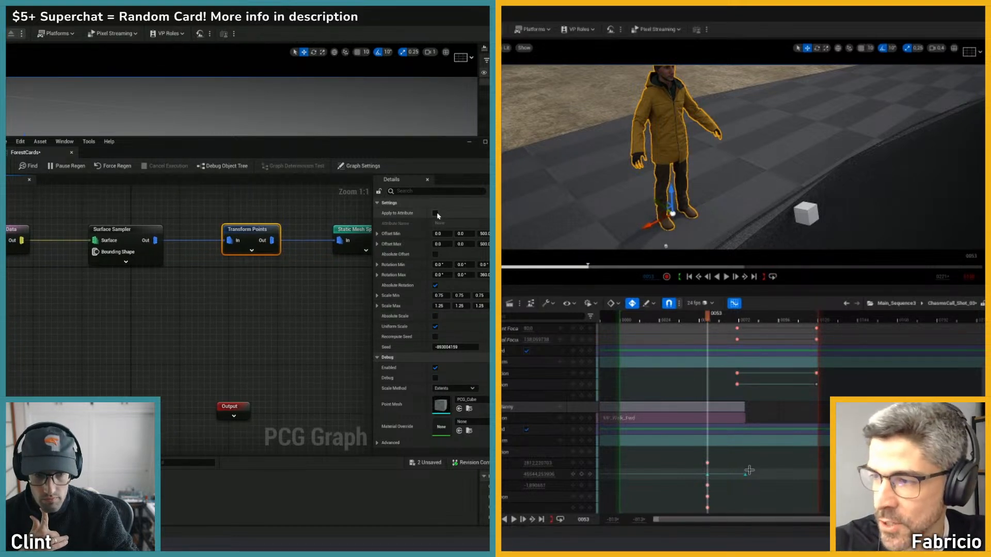
left_click_drag(386, 147, 282, 271)
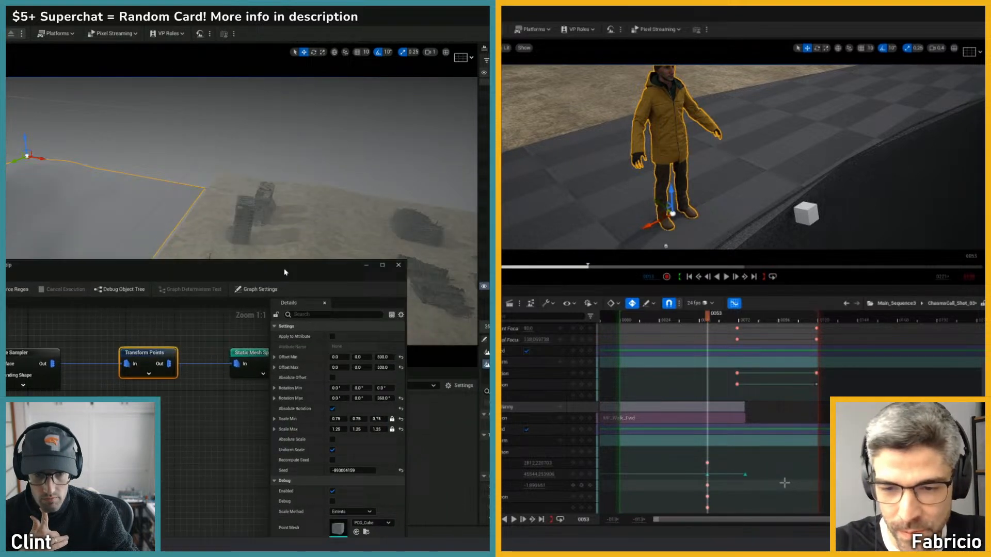
left_click(330, 336)
left_click(330, 336)
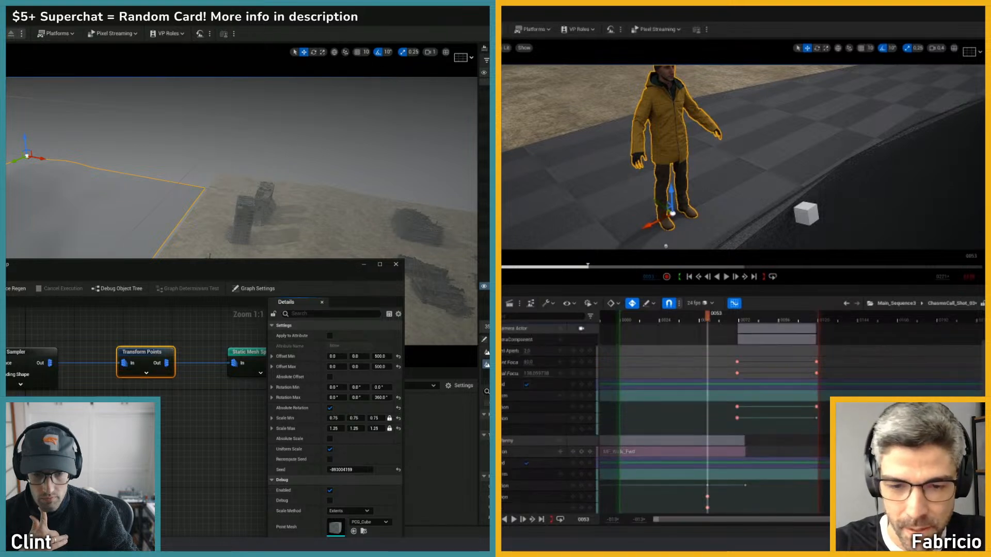
- Review the graph's node chain, select the Surface Sampler and search the available nodes for "transform"
right_click_drag(168, 407, 75, 376)
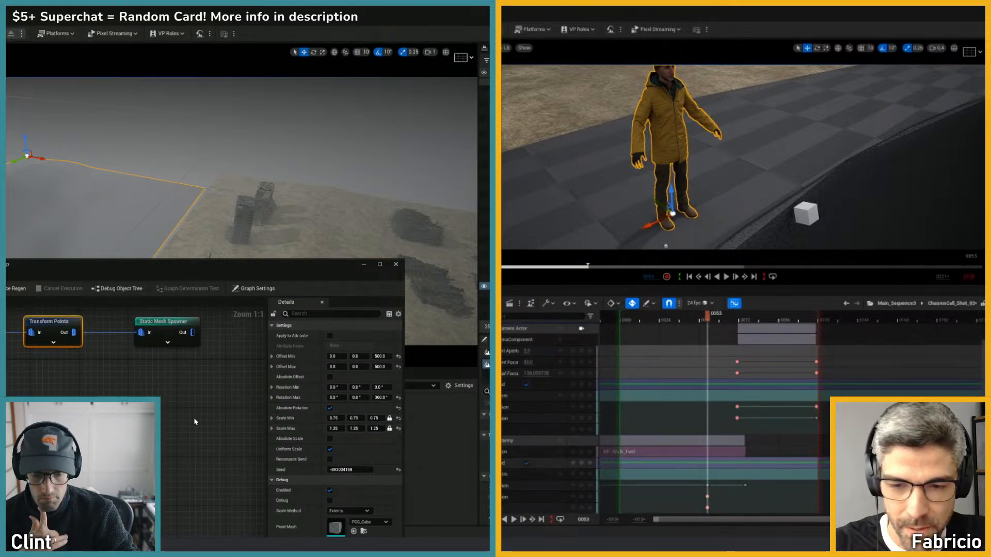
right_click_drag(66, 333, 207, 383)
left_click(66, 371)
right_click_drag(134, 351, 151, 314)
right_click(24, 432)
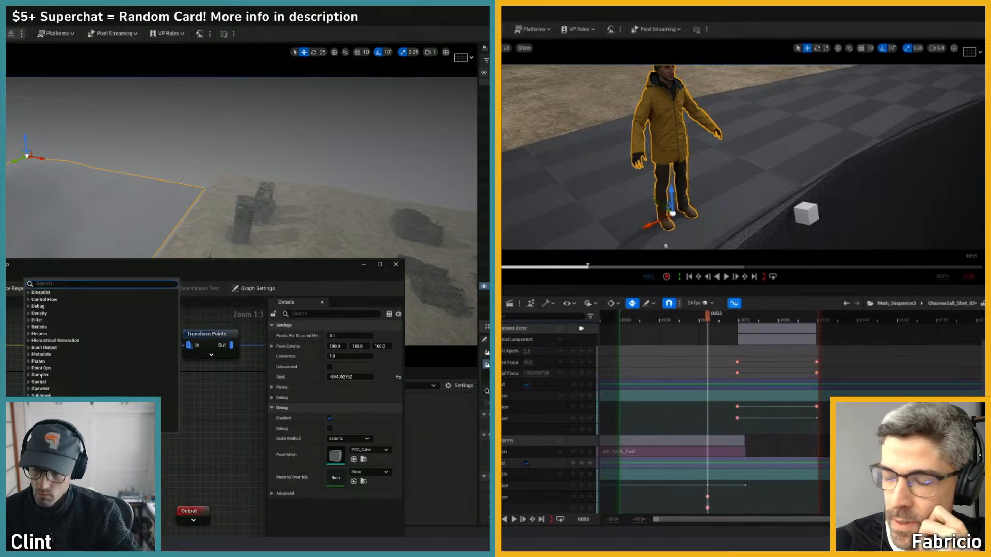
type("transform")
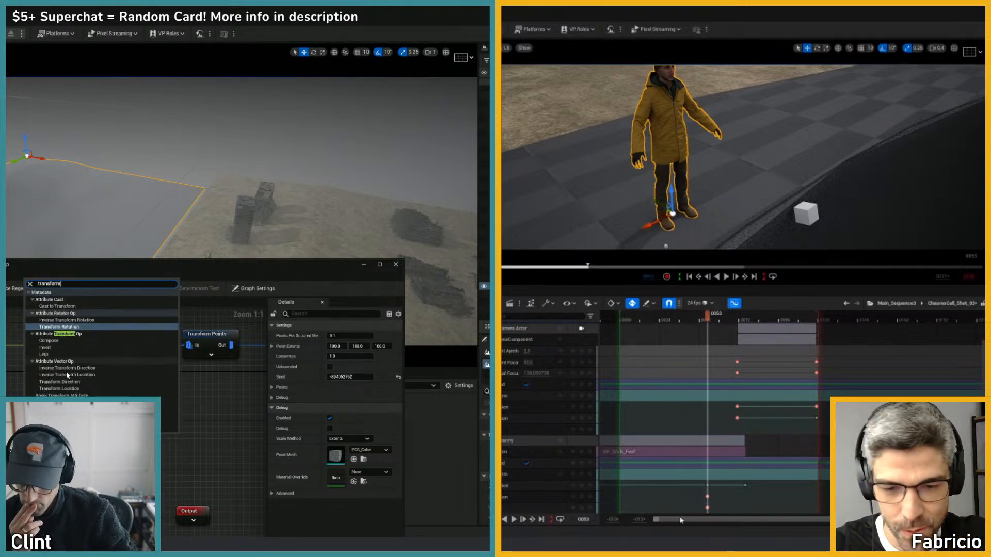
- Close the node search, expand the man's location channels and delete the location key that follows frame 0053
left_click(504, 485)
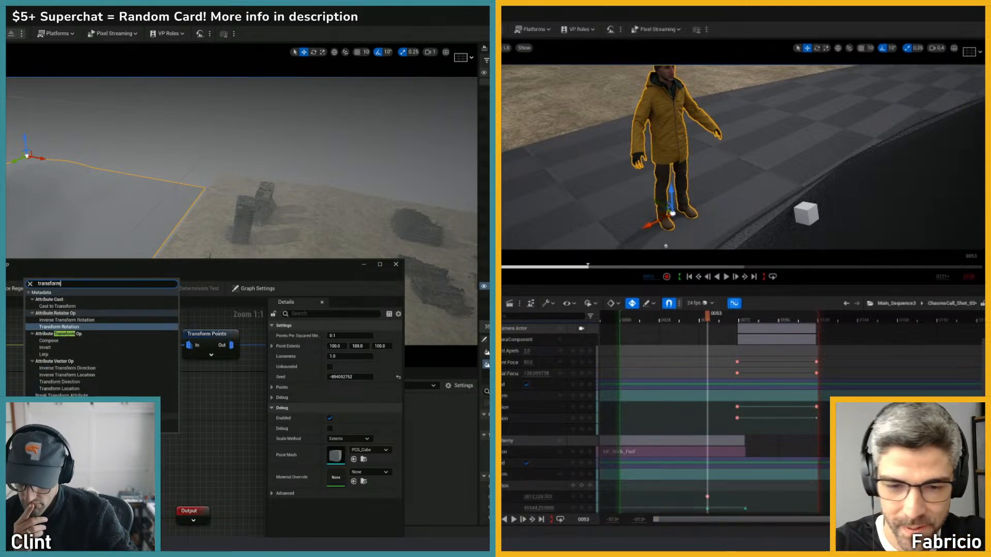
scroll(746, 457, "down", 2)
left_click(75, 449)
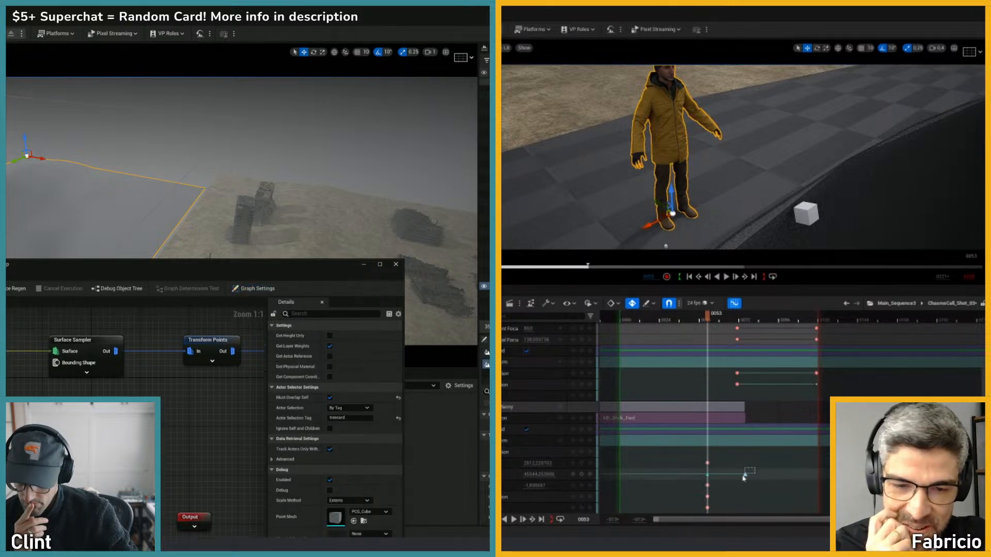
left_click(746, 474)
key("Delete")
- Recheck the Surface Sampler settings, and select the forest volume and the landscape patch in turn to compare their extents
left_click(105, 361)
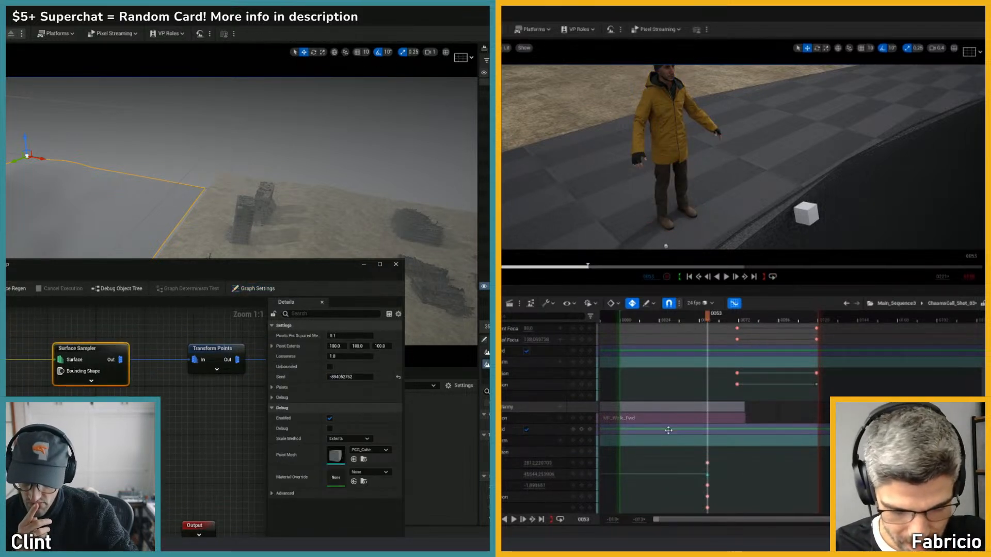
key("Escape")
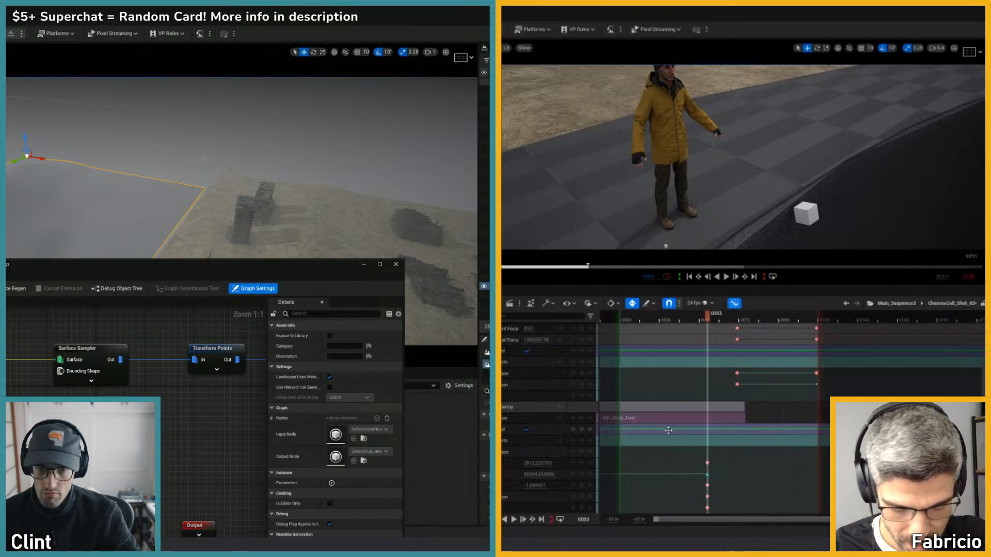
left_click(204, 157)
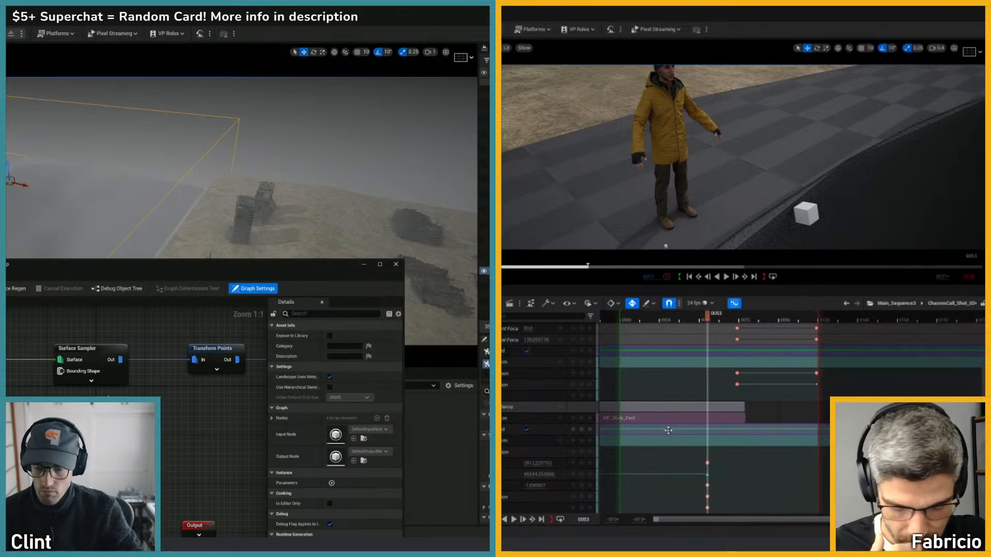
left_click(70, 212)
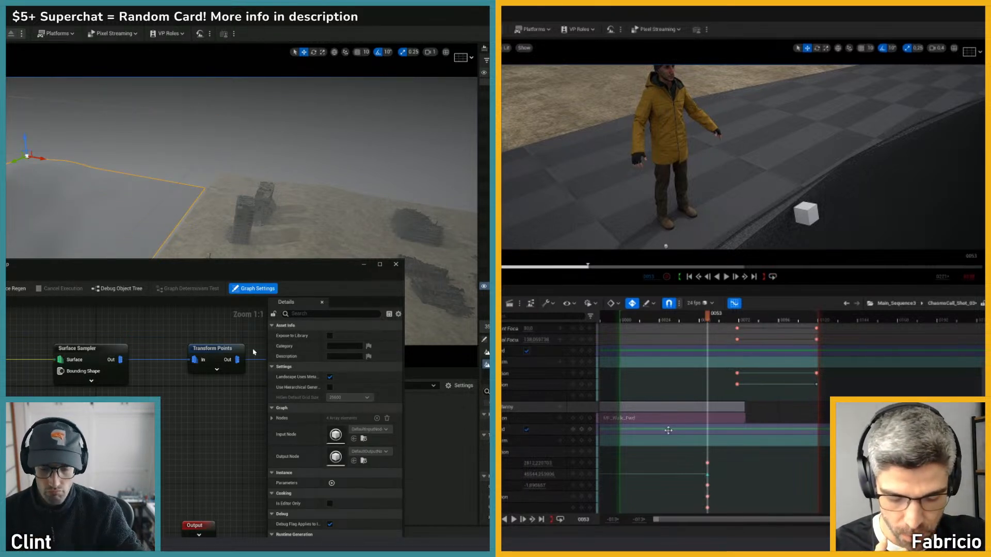
right_click_drag(173, 411, 147, 416)
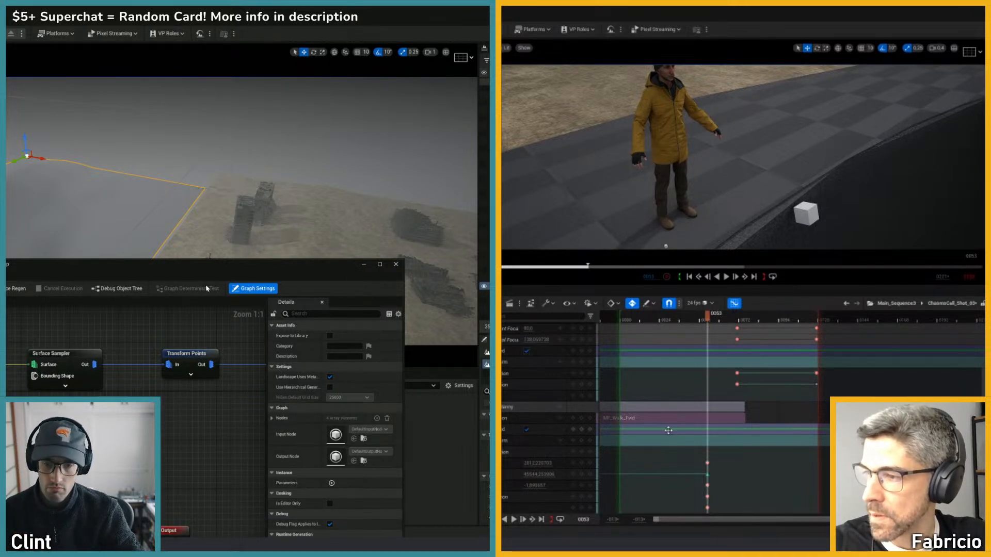
- Select the forest volume, close the PCG graph window and inspect the landscape patch beside the debris field
left_click_drag(205, 266, 209, 316)
right_click_drag(191, 298, 225, 292)
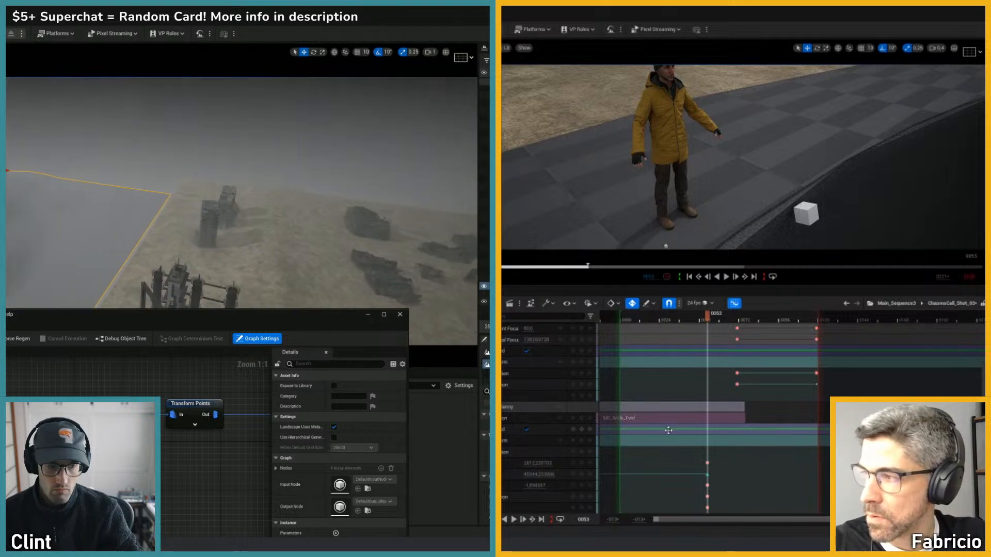
left_click(484, 272)
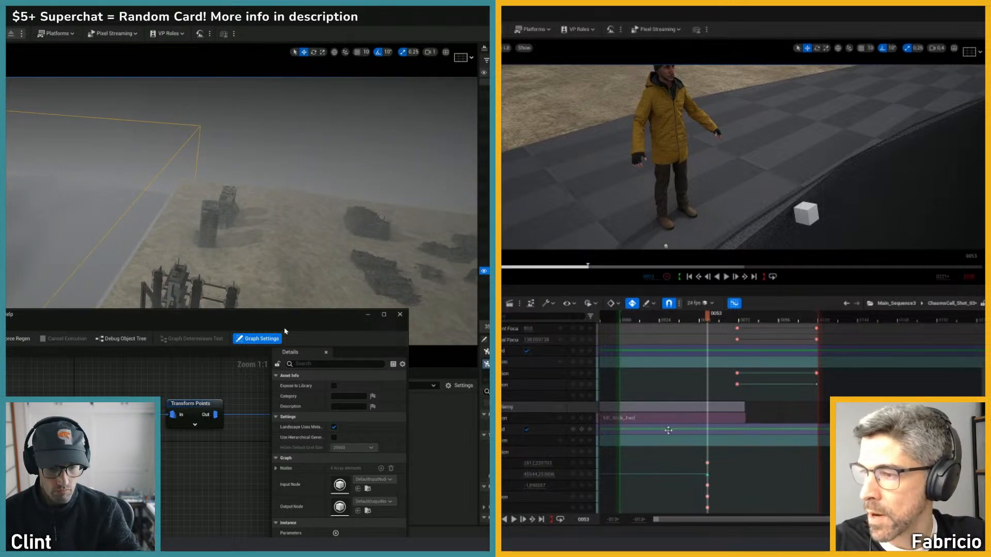
left_click(399, 315)
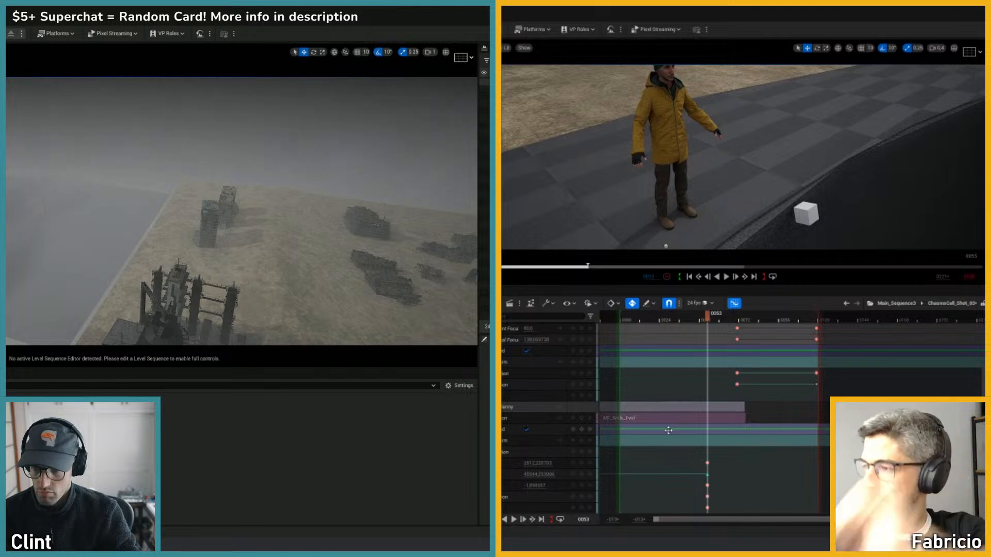
left_click(19, 217)
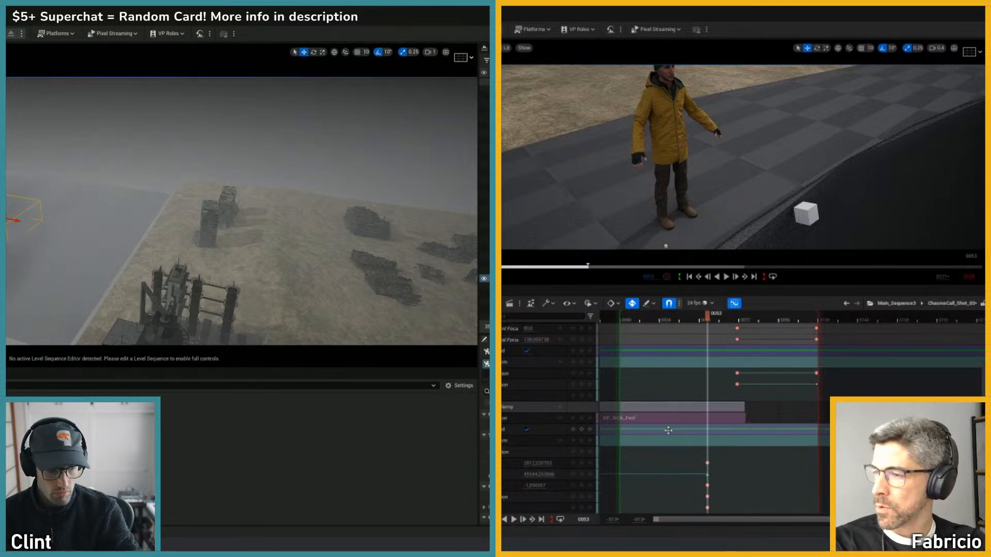
right_click_drag(77, 283, 238, 261)
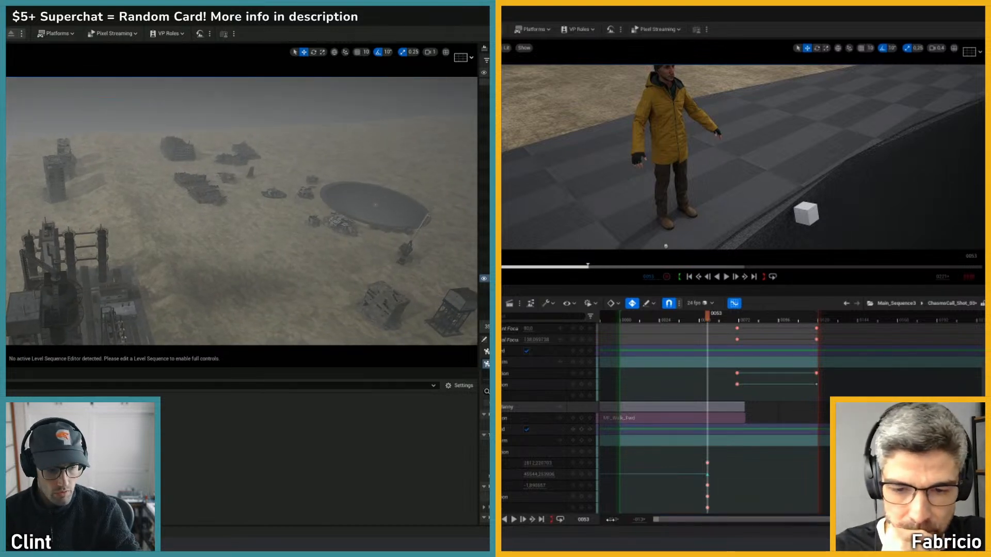
- Delete the location key that precedes frame 0 on the timeline and return the playhead to frame 0000
left_click_drag(612, 519, 604, 520)
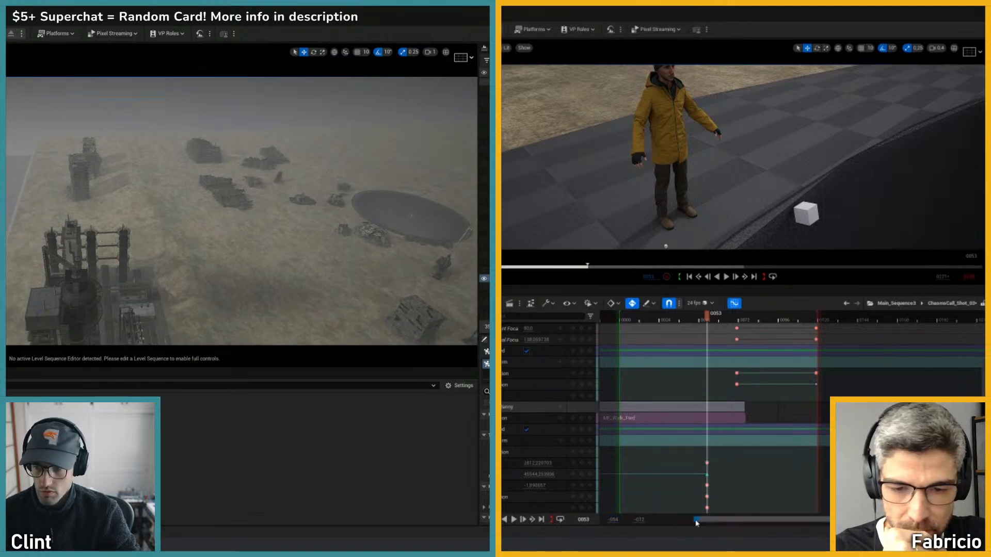
left_click_drag(697, 520, 540, 519)
left_click_drag(416, 208, 425, 209)
left_click_drag(637, 465, 615, 480)
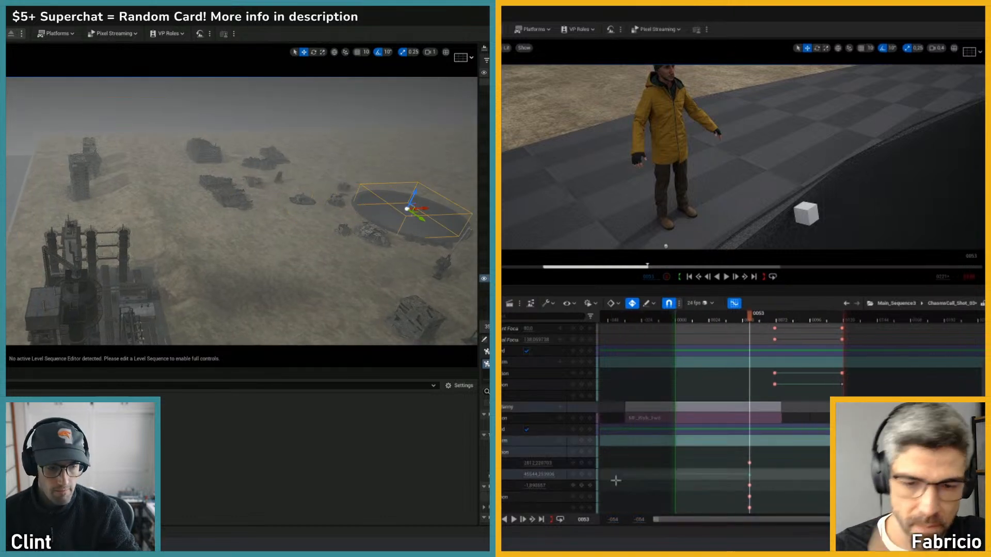
key("Delete")
left_click_drag(750, 313, 675, 322)
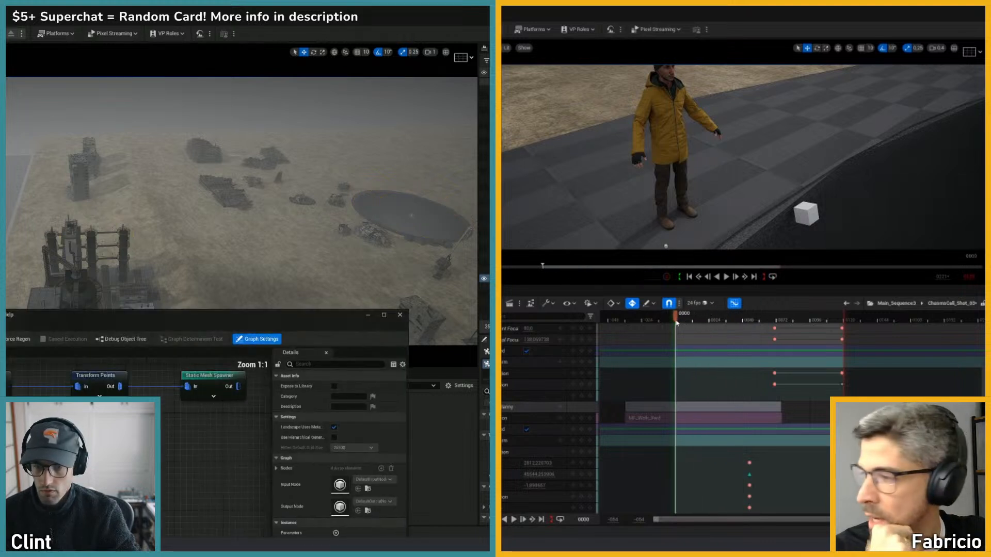
- Close the PCG graph window and try to move the man back across the paved strip at frame 0000
left_click(400, 315)
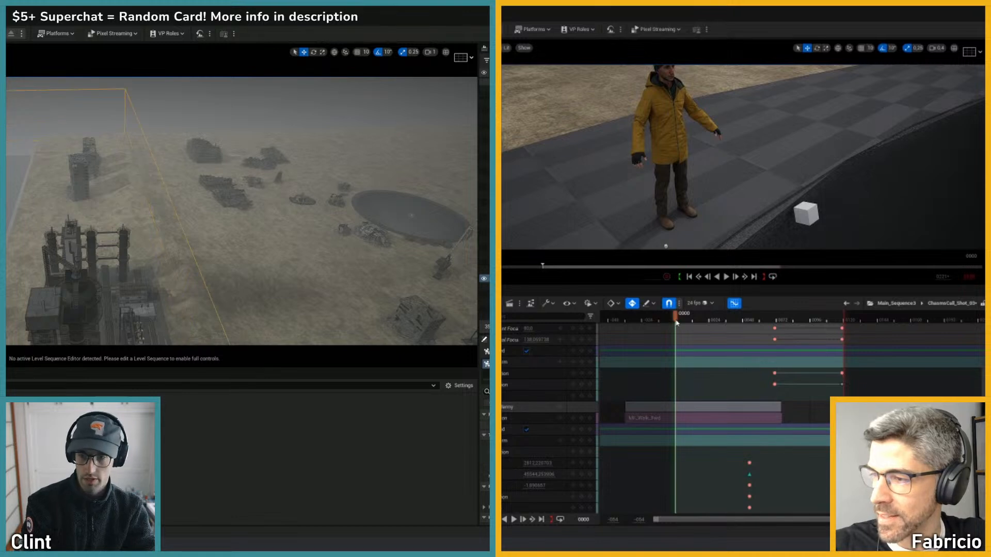
right_click_drag(241, 210, 129, 219)
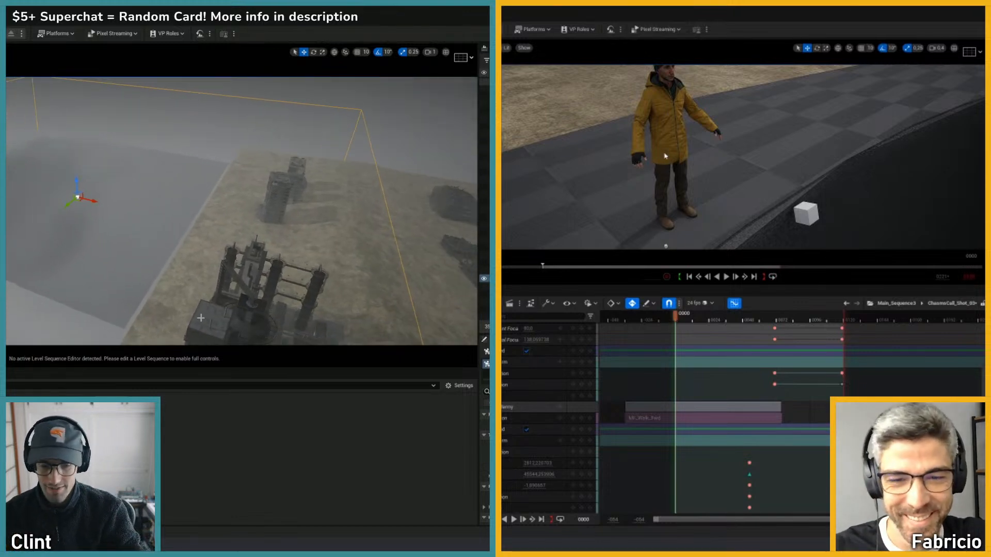
left_click(665, 157)
scroll(675, 159, "down", 4)
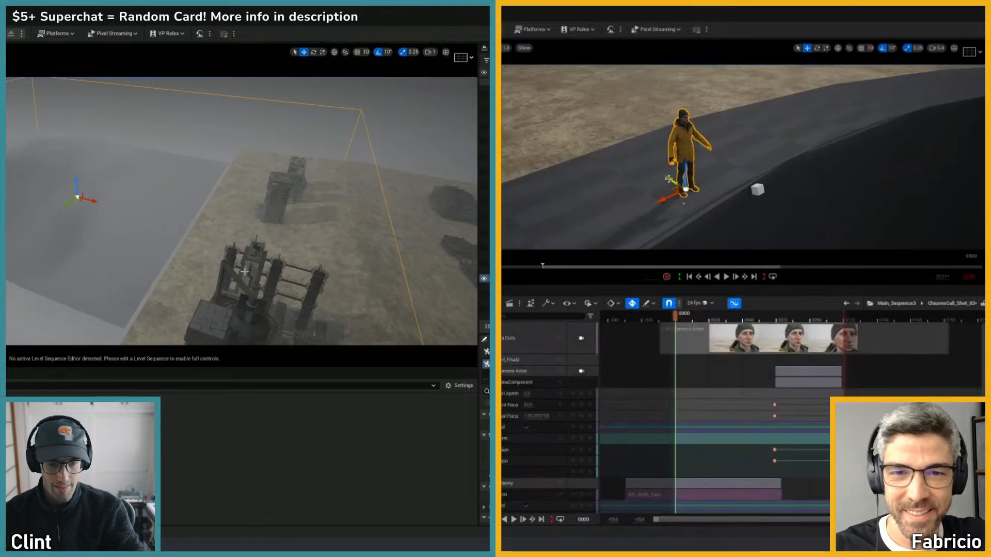
right_click_drag(245, 271, 310, 278)
left_click_drag(669, 179, 619, 154)
right_click_drag(310, 278, 244, 246)
left_click_drag(619, 153, 611, 147)
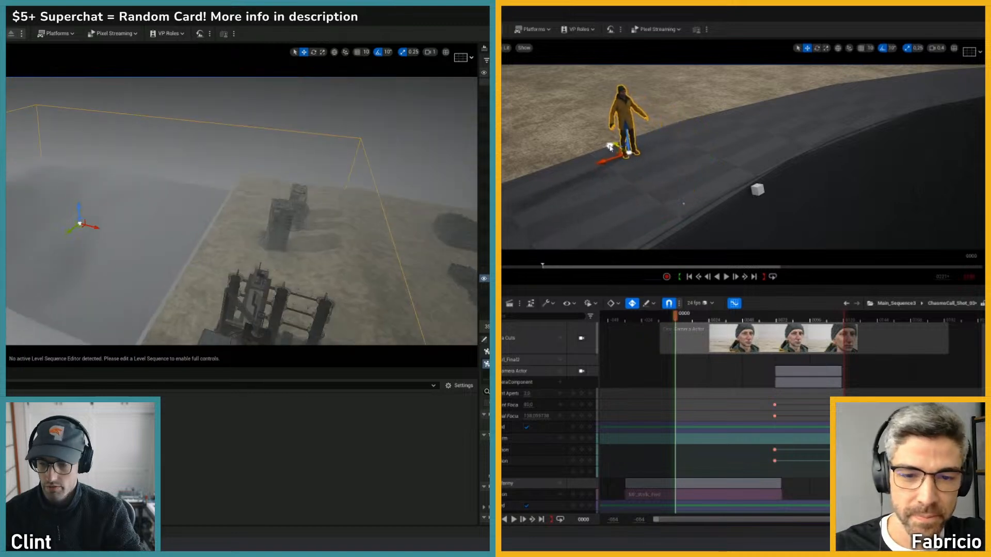
- Select the landscape patch and examine the keys at frame 0053 to find which track drives the man
left_click(485, 294)
scroll(753, 360, "down", 3)
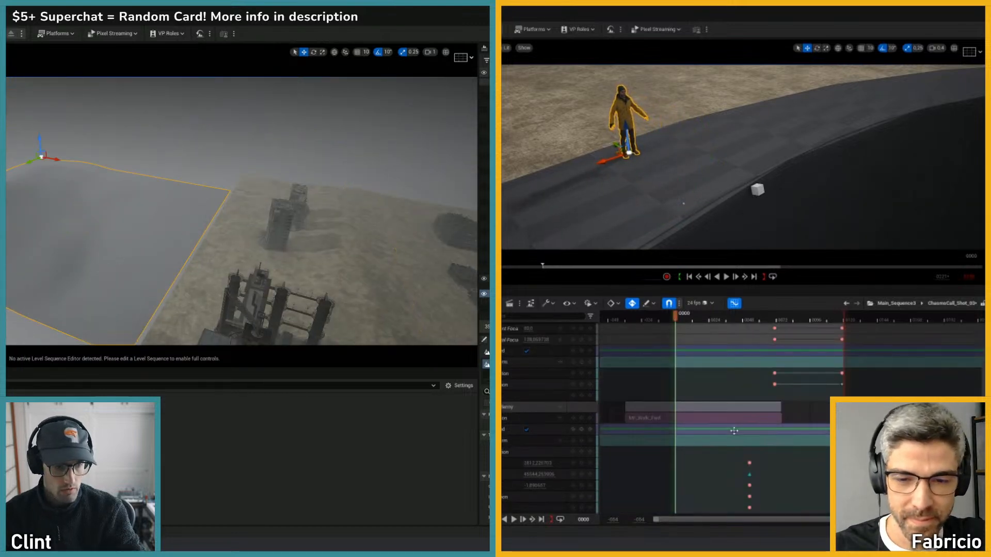
left_click(749, 463)
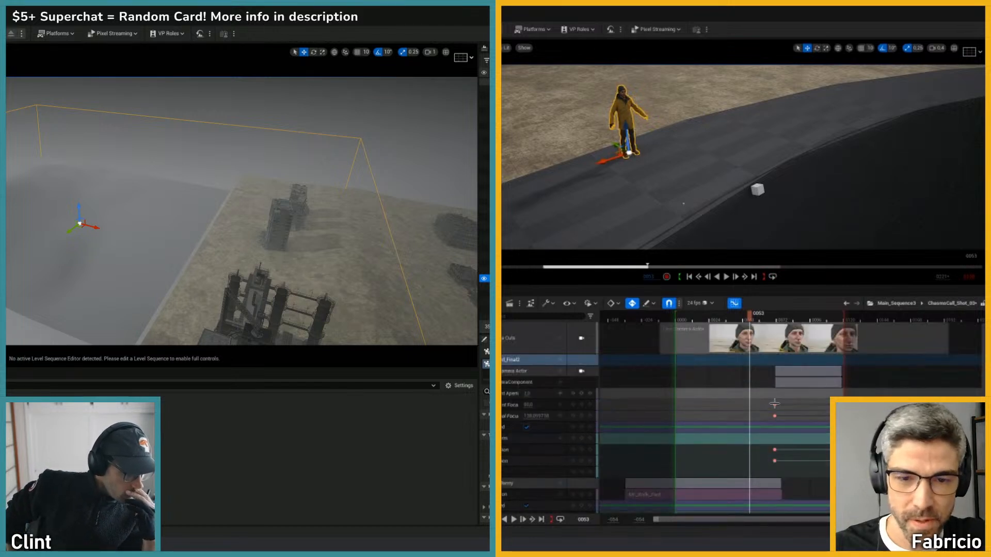
left_click(775, 406)
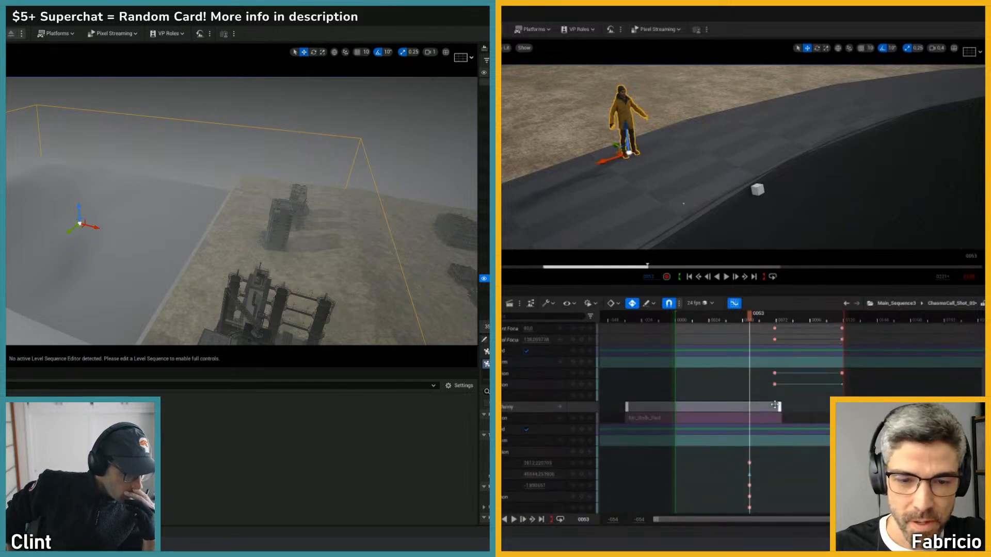
left_click(512, 408)
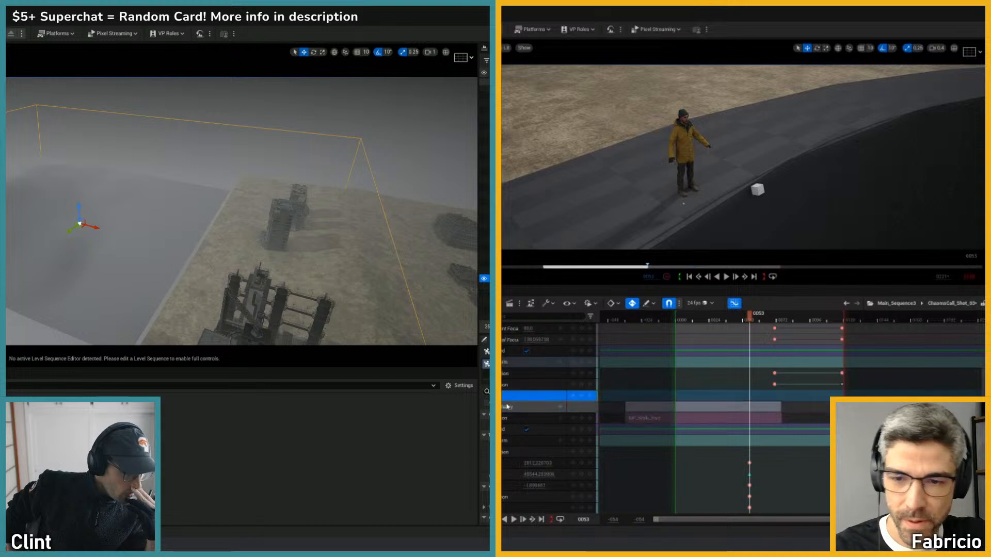
scroll(508, 407, "up", 3)
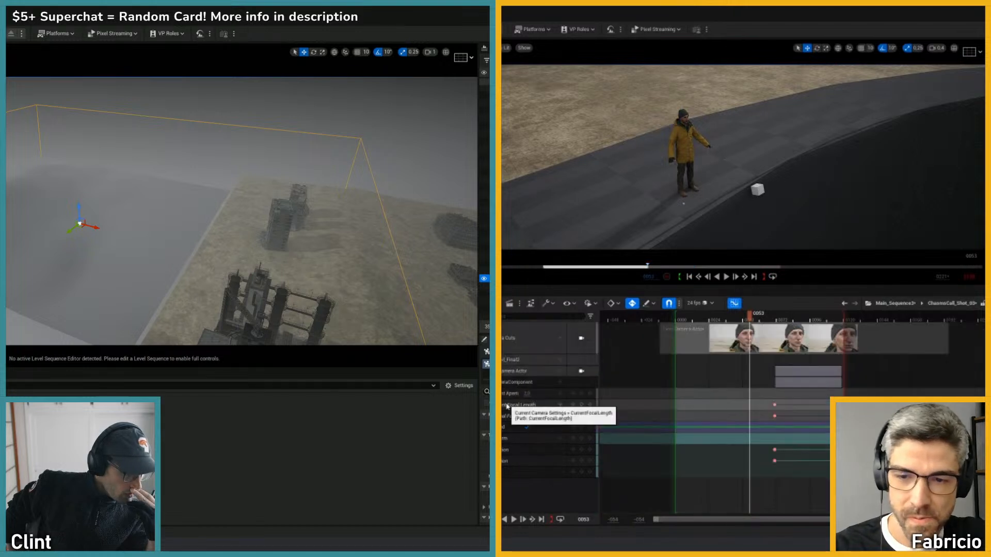
- Select the man, expand his track and add a transform key at frame 0053
left_click(683, 162)
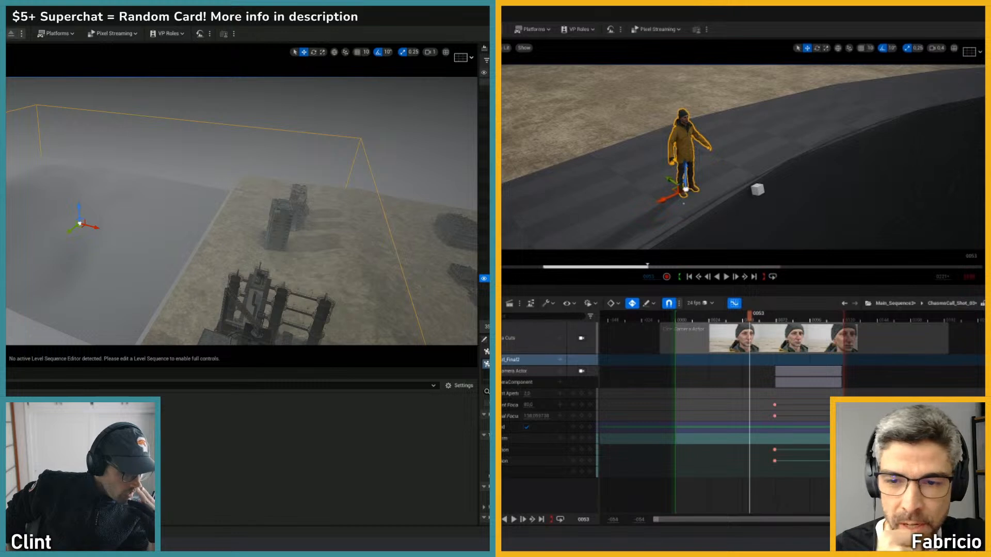
left_click(505, 360)
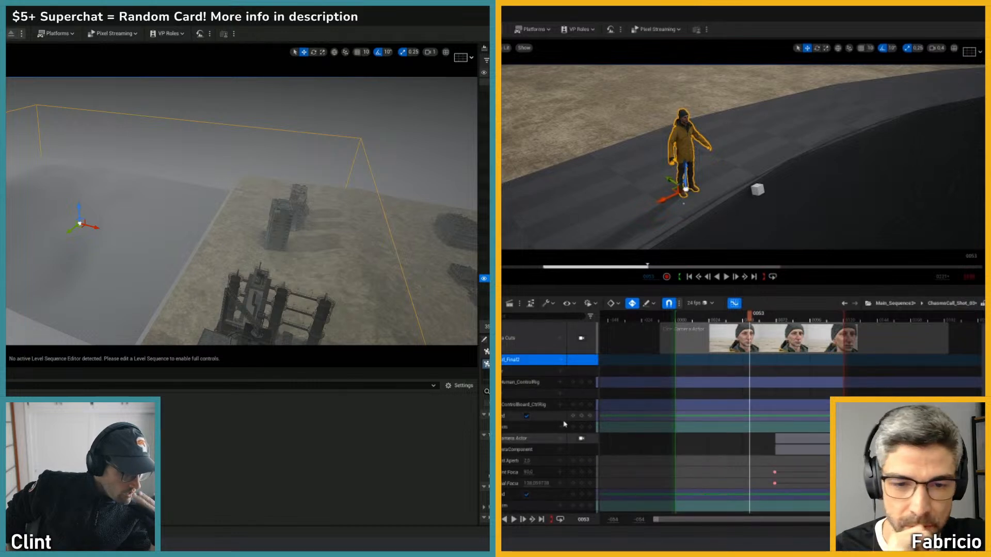
left_click(581, 428)
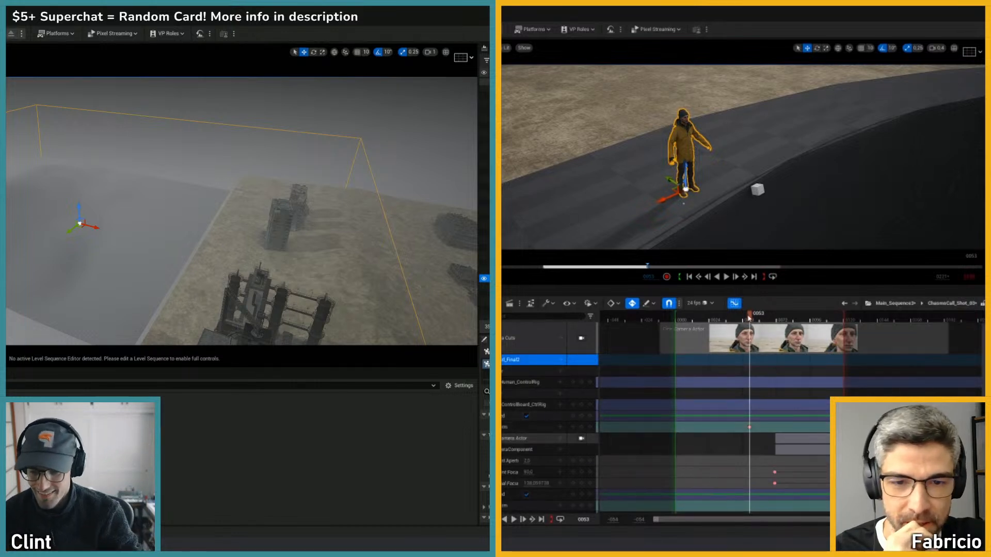
- Move the man back across the paved strip at frame 0000, adjust the start key and play the movement
left_click_drag(749, 317, 677, 320)
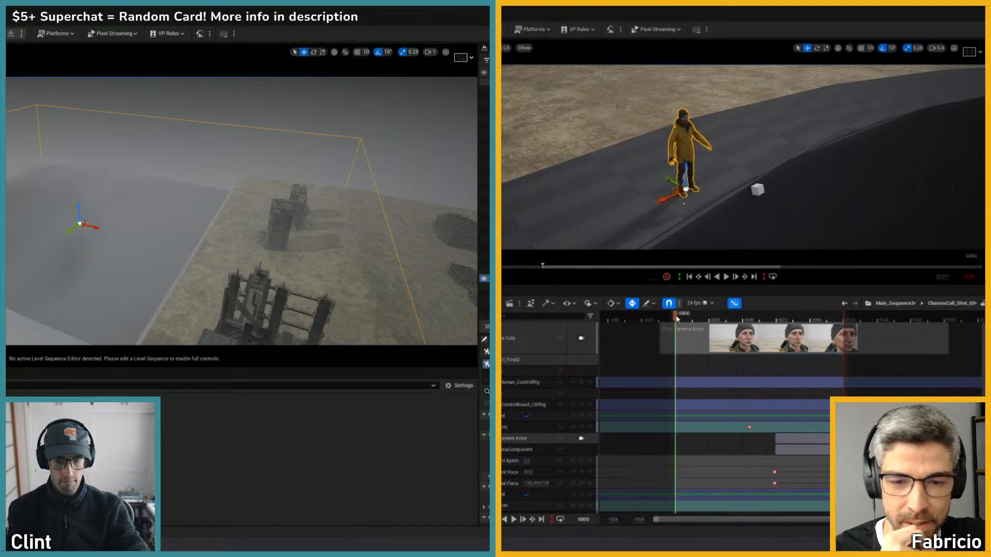
left_click_drag(669, 184, 600, 169)
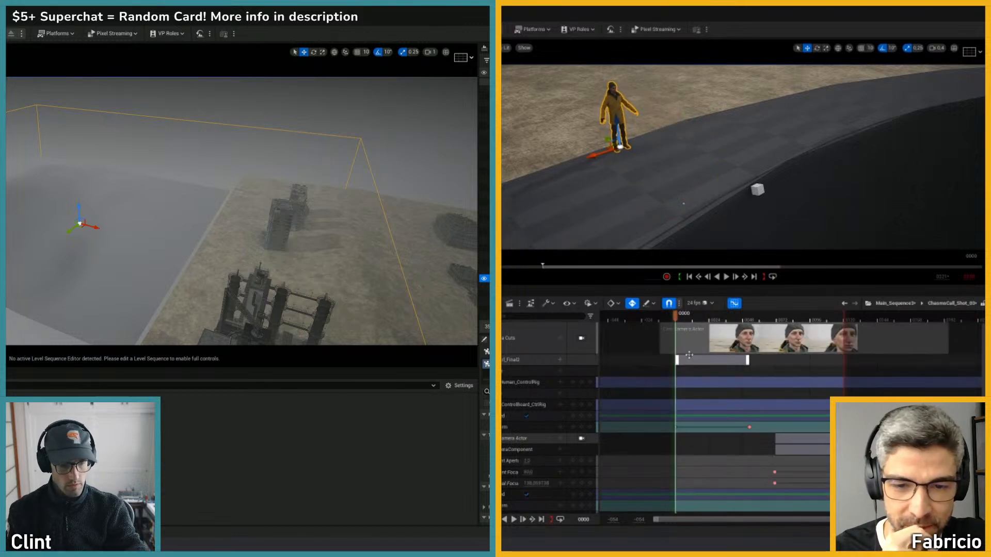
right_click(673, 430)
left_click(717, 372)
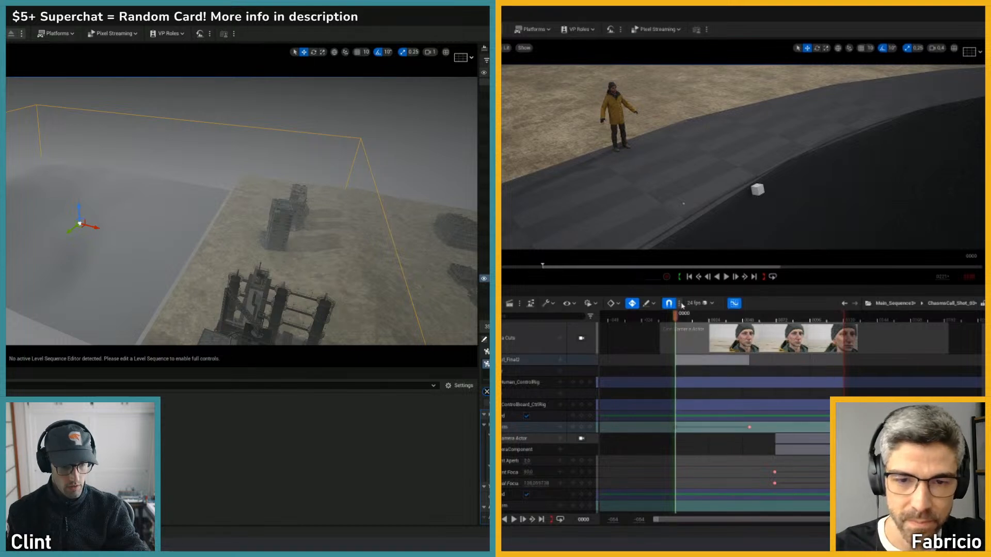
key("space")
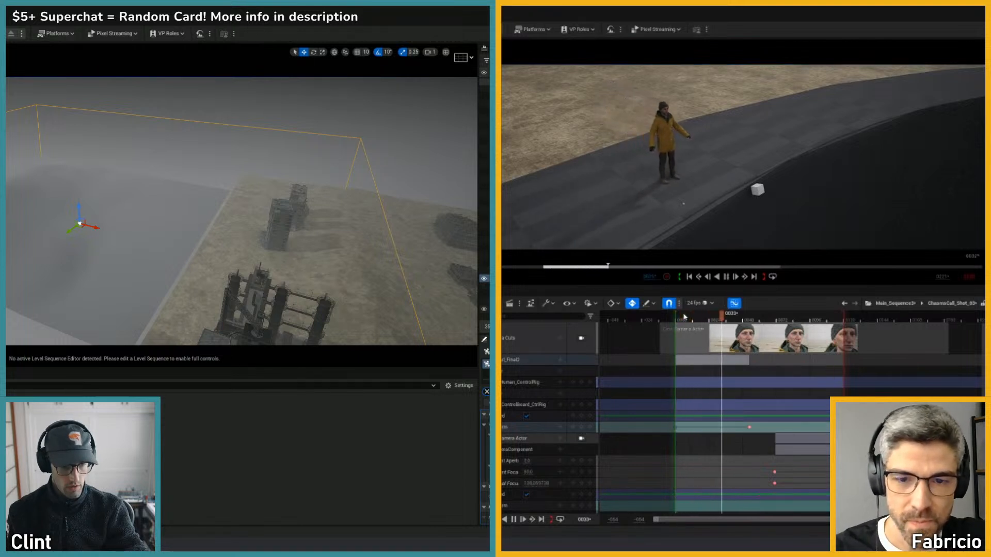
key("space")
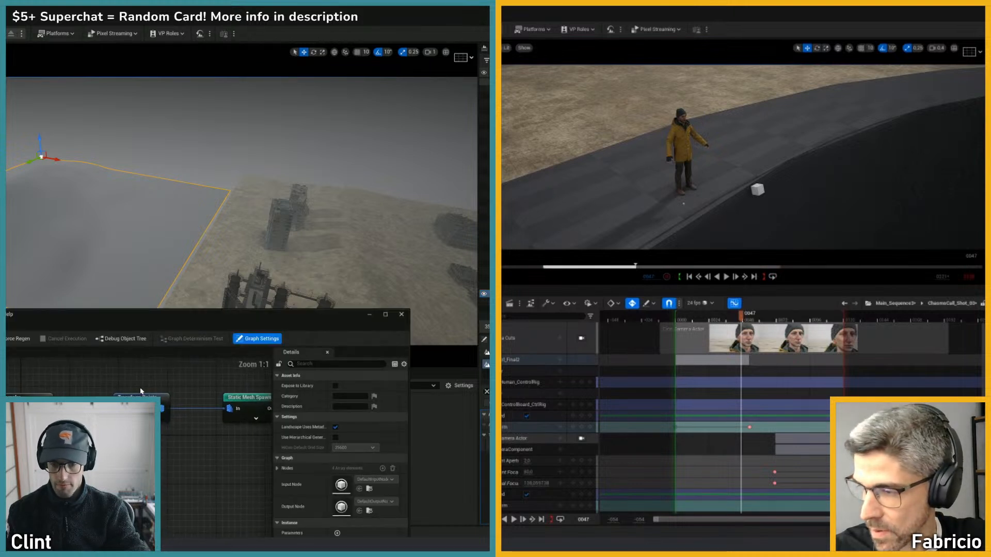
- Check the Surface Sampler settings and the landscape data node's By Tag actor selection, and close the PCG graph
left_click(30, 397)
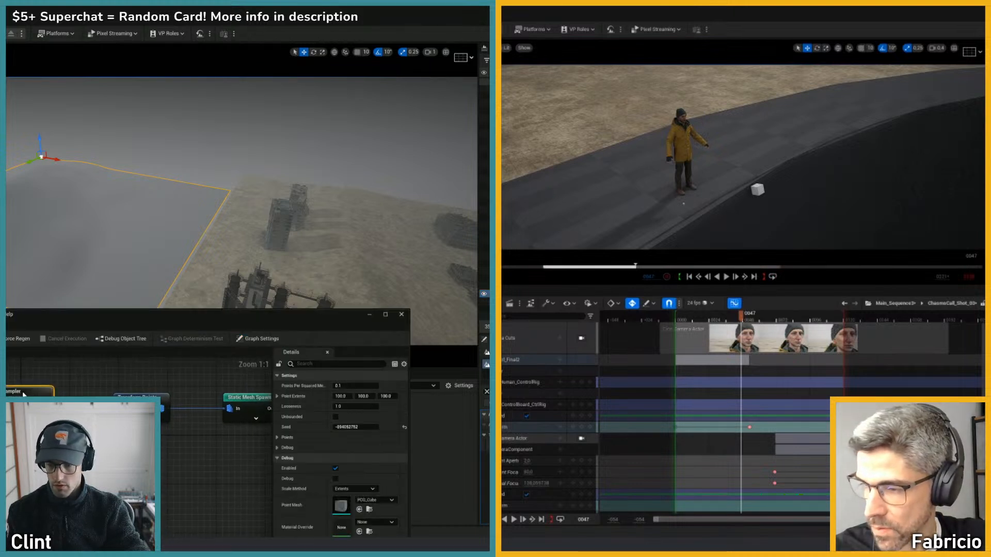
right_click_drag(180, 429, 264, 431)
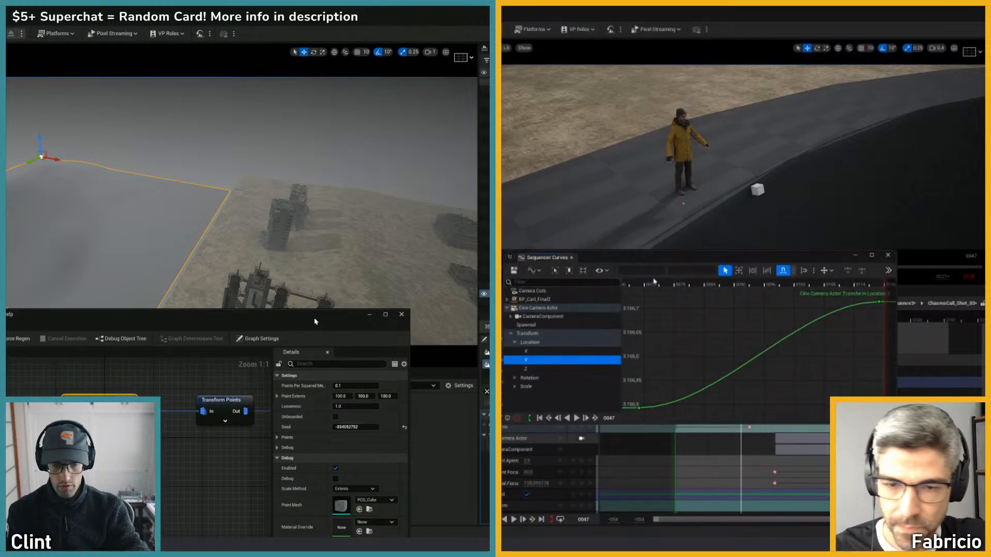
left_click_drag(311, 326, 345, 225)
left_click(19, 305)
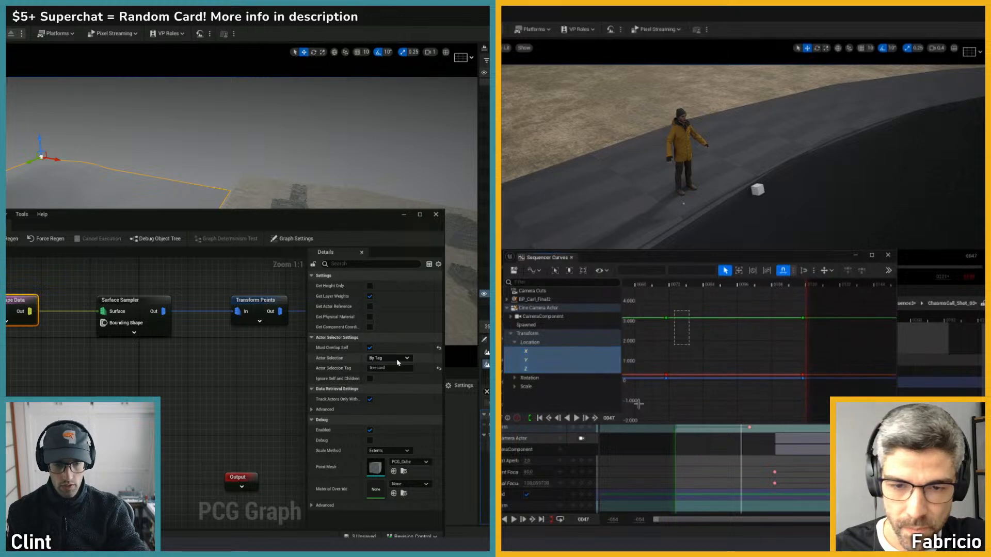
left_click(386, 368)
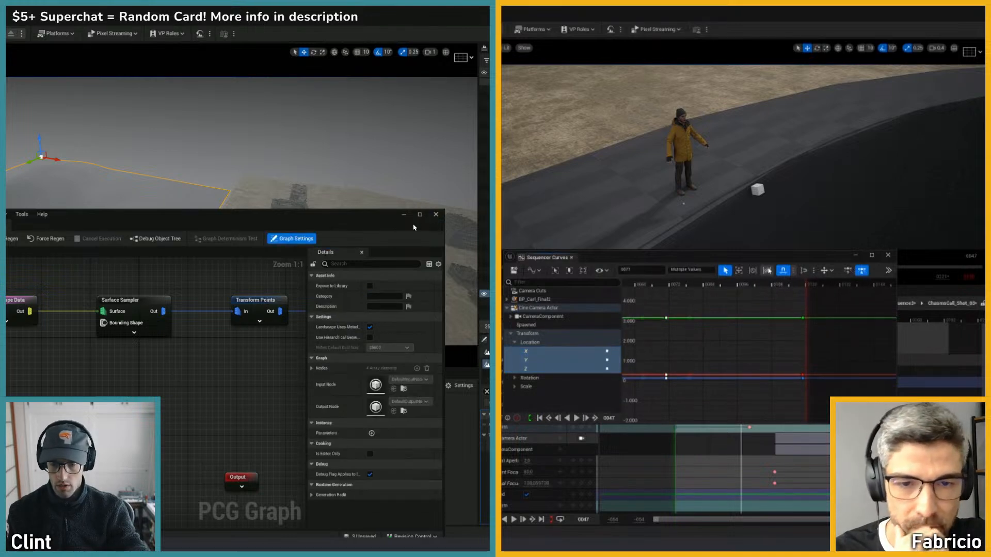
left_click(436, 214)
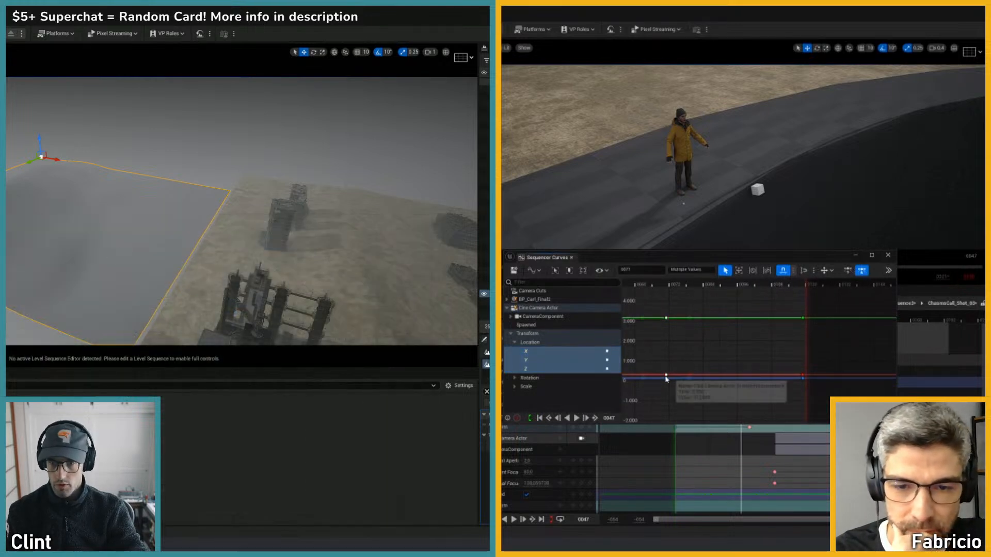
- Set the camera's X, Y and Z location keys at frame 0071 to Linear interpolation and start saving the changed sequences
right_click(666, 379)
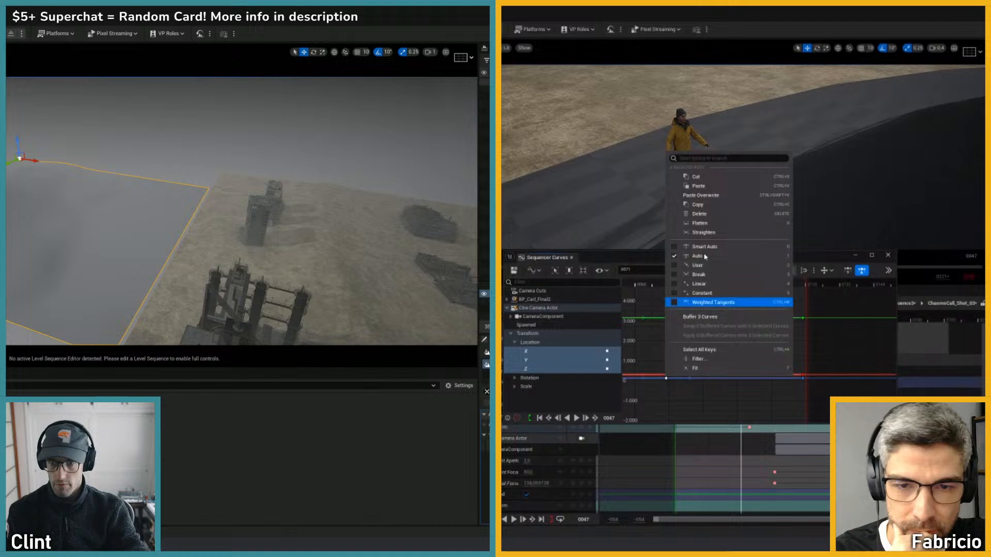
left_click(701, 284)
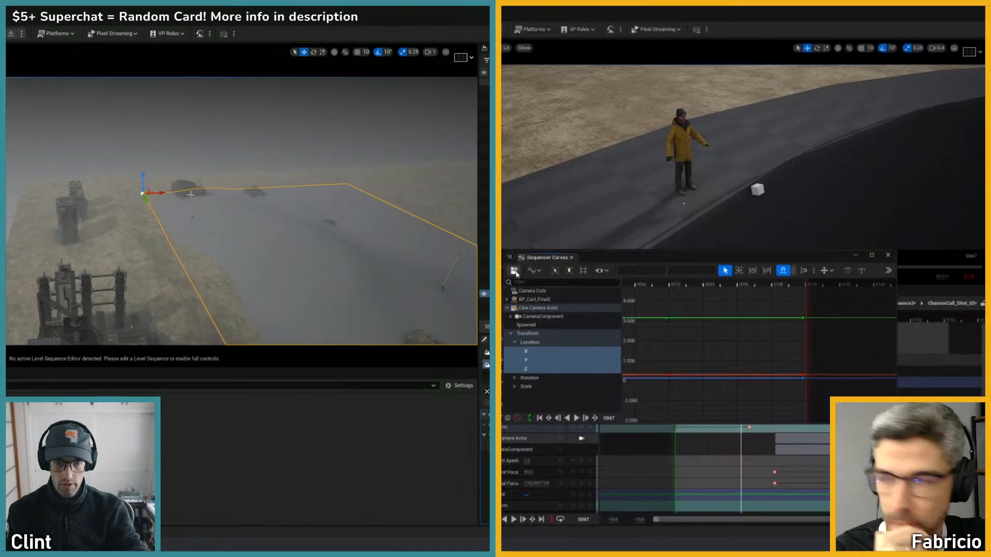
left_click(515, 272)
- Select the forest volume and move it along its X axis over the landscape patch's new position beside the towers
right_click_drag(248, 258, 155, 258)
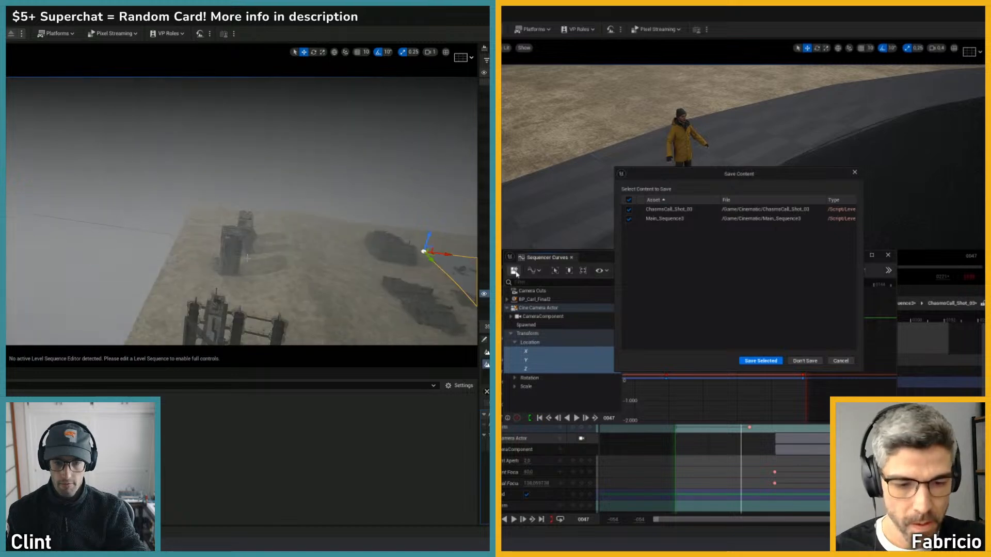
left_click(156, 231)
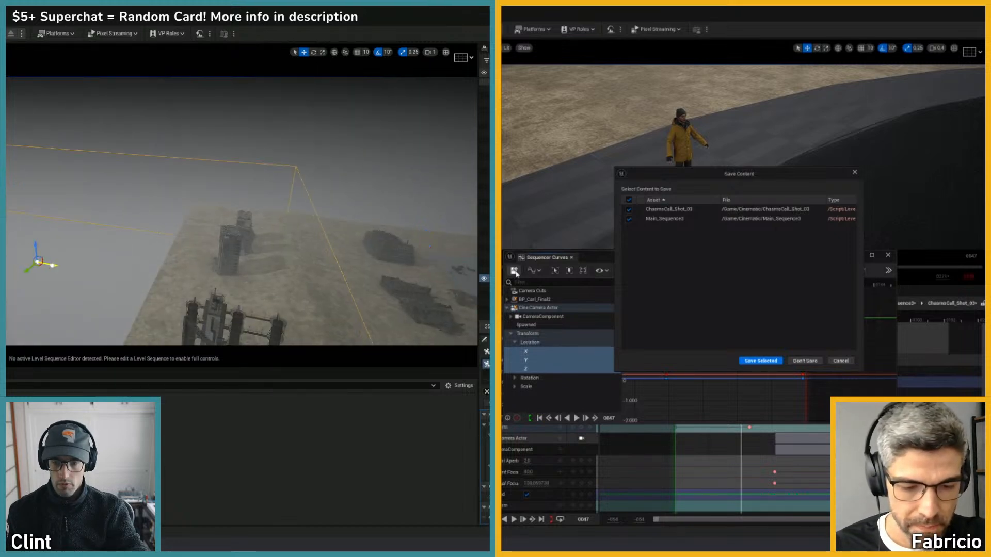
right_click_drag(321, 257, 212, 261)
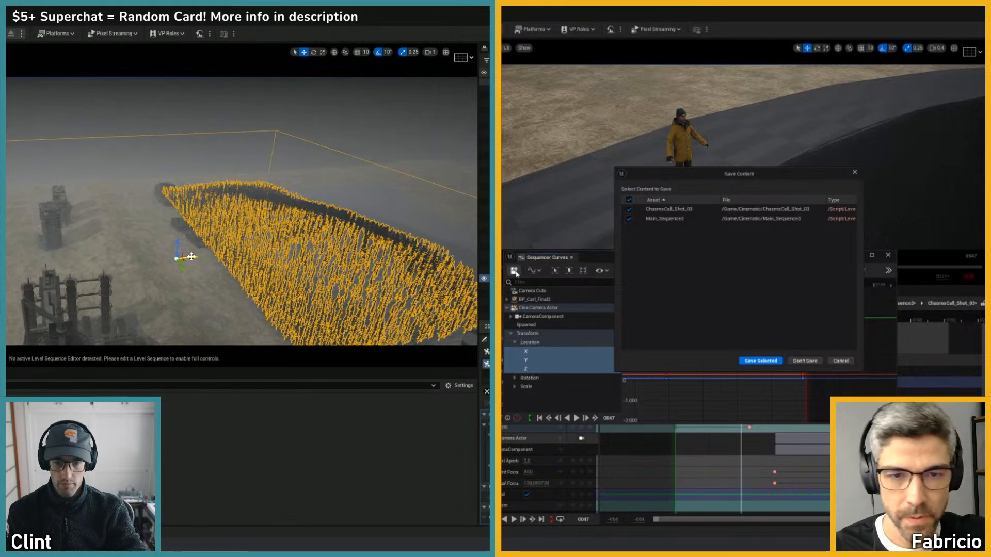
- Save the selected ChasmsCall_Shot_03 and Main_Sequence3 assets and close the Sequencer Curves editor
left_click(761, 361)
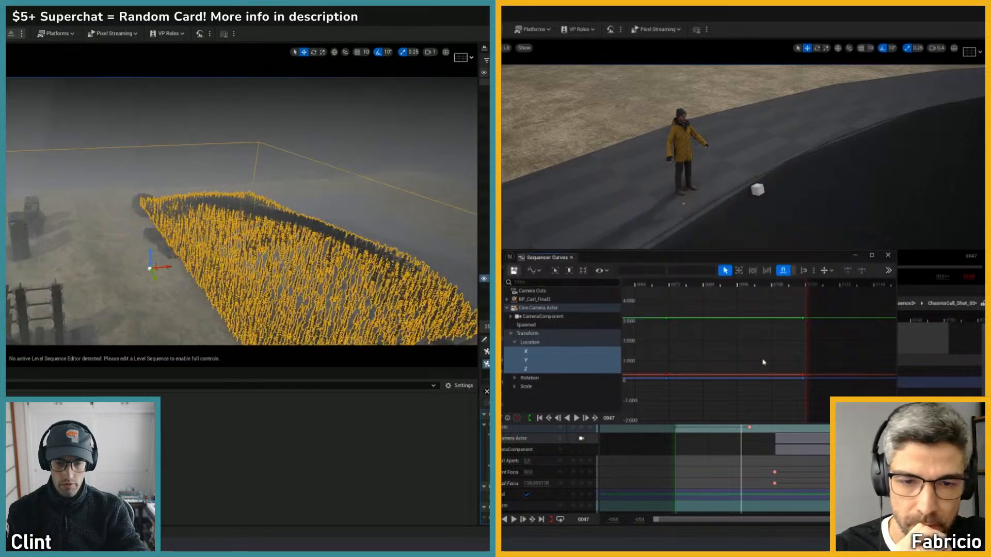
right_click_drag(363, 247, 456, 275)
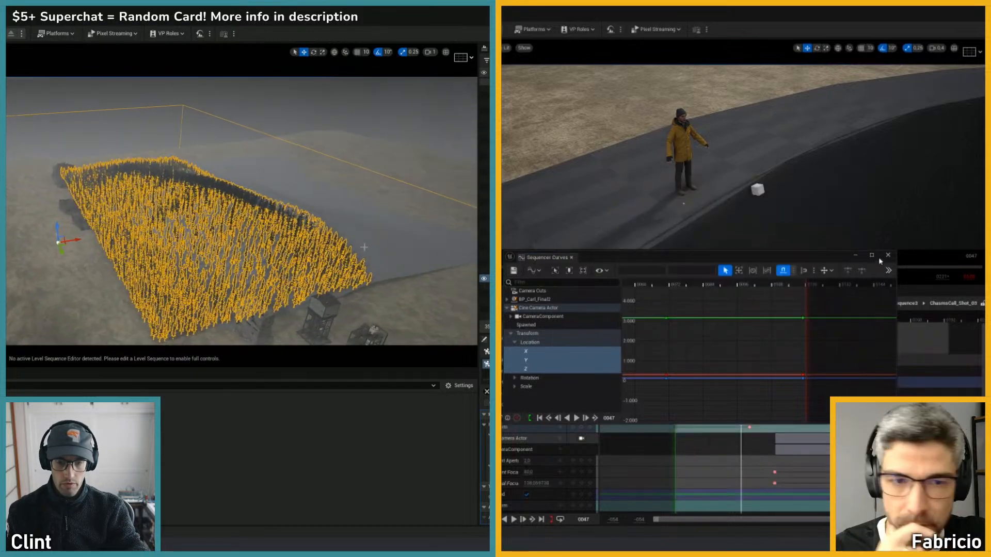
left_click(887, 256)
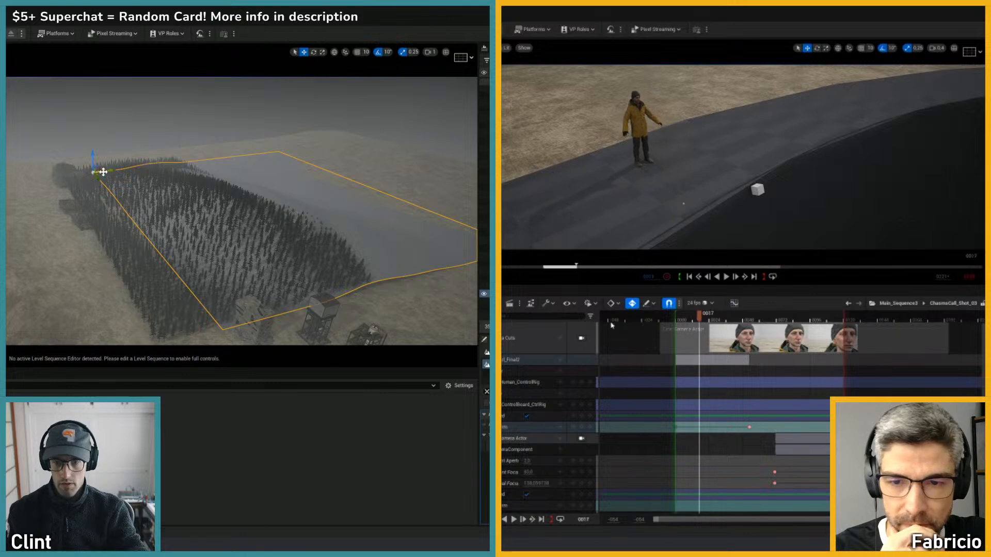
right_click_drag(103, 172, 332, 198)
- Lock the viewport to the camera cuts and play the shot of the man from near its start
left_click(581, 338)
left_click_drag(693, 317, 683, 319)
right_click_drag(332, 197, 439, 217)
key("space")
key("space")
right_click_drag(373, 206, 216, 199)
- Try starting the man's movement before frame 0000, play the shot, and return his transform start key to frame 0000
left_click(675, 427)
left_click_drag(676, 427, 626, 426)
right_click_drag(216, 199, 211, 202)
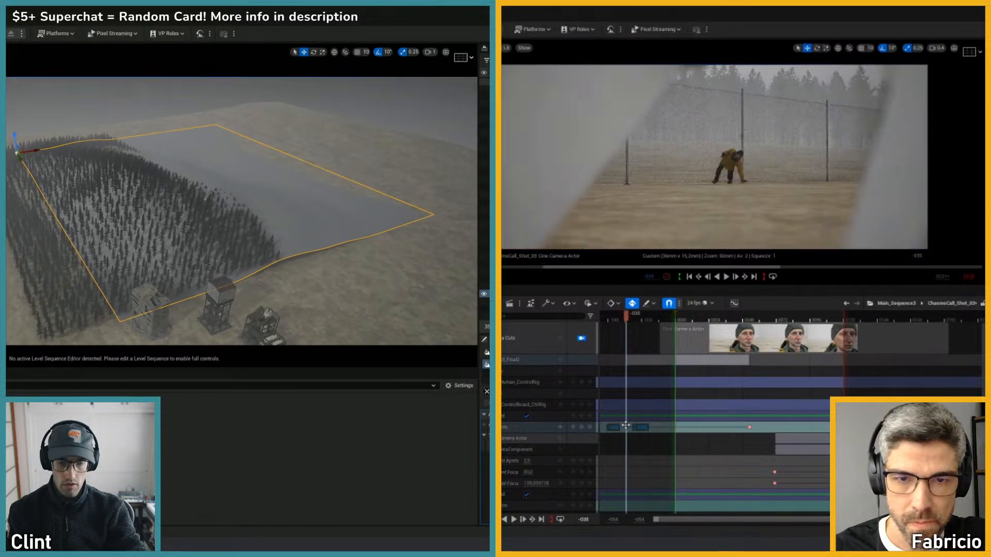
left_click_drag(626, 426, 625, 427)
right_click_drag(211, 202, 200, 211)
left_click(679, 319)
right_click_drag(336, 243, 294, 223)
key("space")
key("ctrl+s")
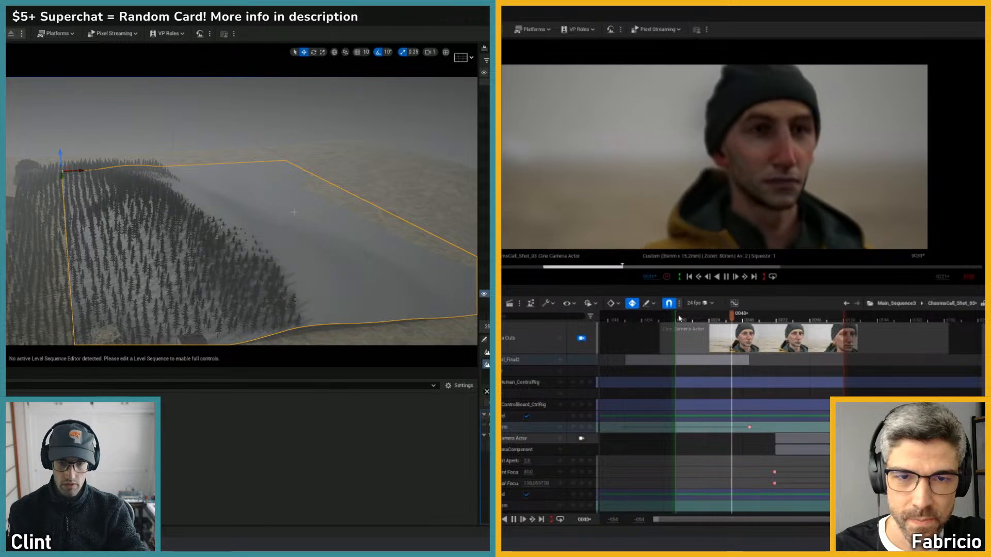
key("space")
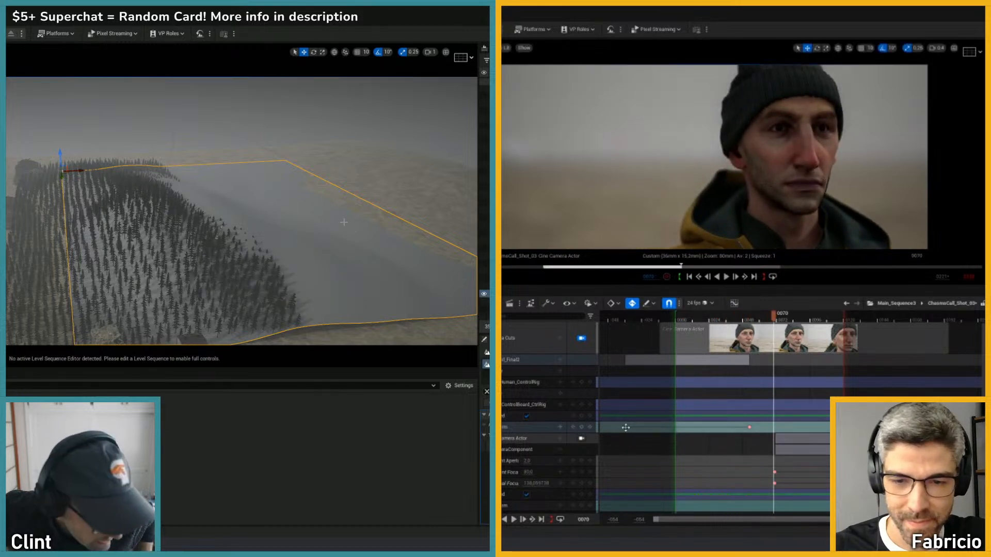
left_click_drag(626, 428, 675, 436)
- Leave the camera view, select the man at frame 0000 and inspect the camera's Y location curve in the curve editor
key("shift+c")
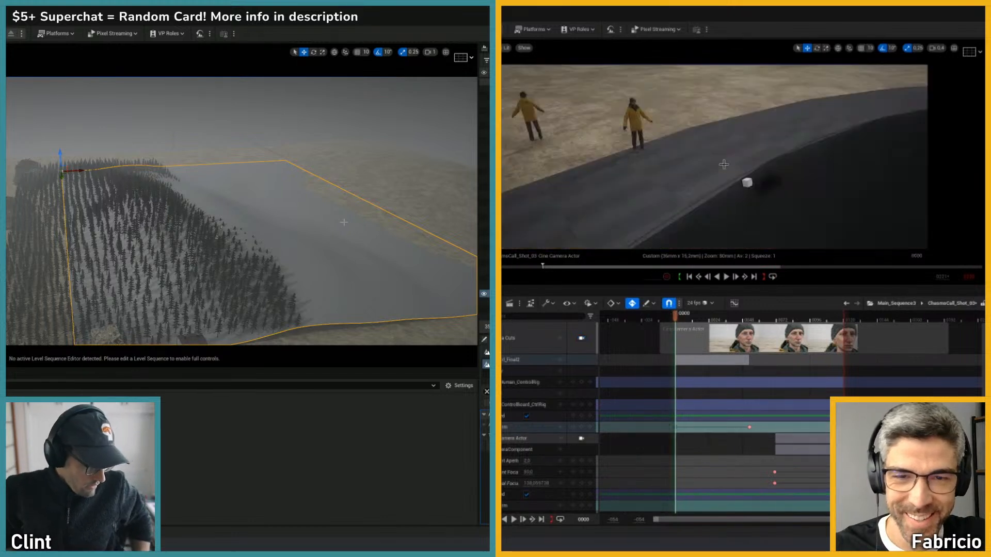
right_click_drag(724, 164, 672, 135)
left_click(655, 138)
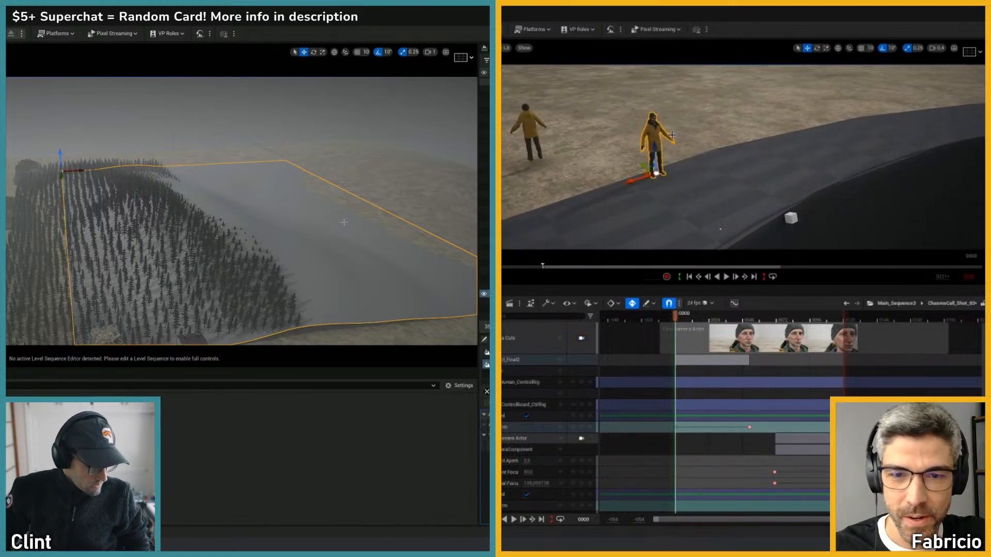
left_click(735, 304)
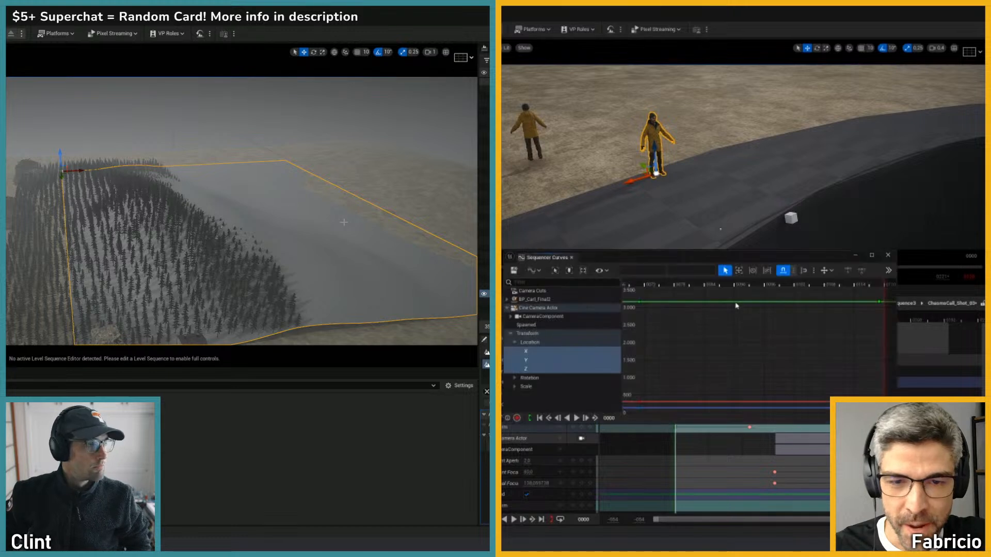
left_click(532, 361)
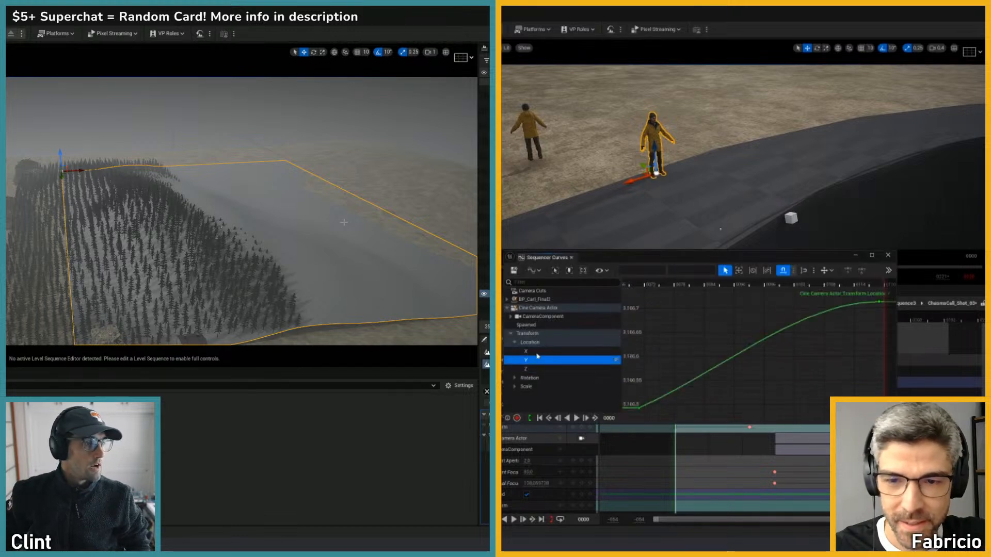
left_click_drag(677, 261, 985, 261)
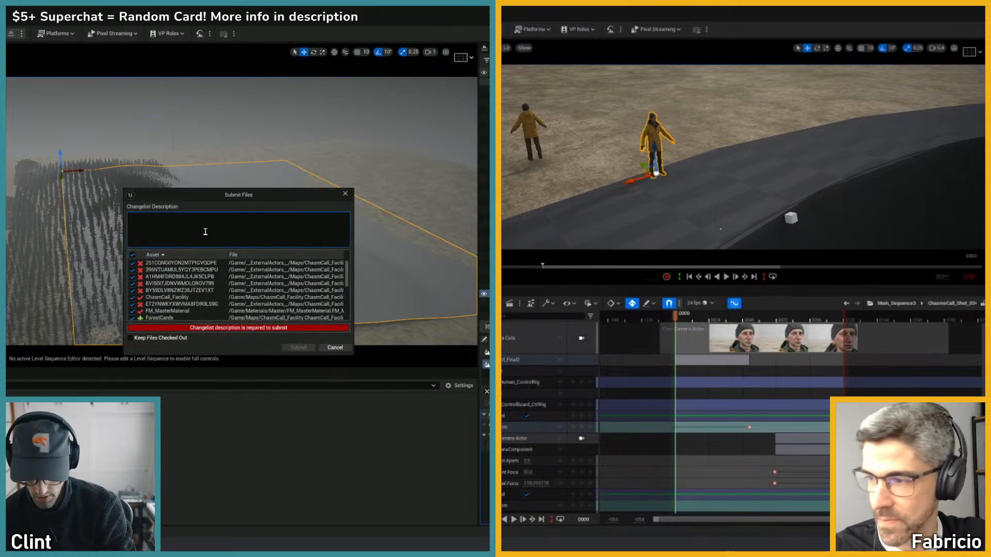
- Submit the changed forest files to revision control with the changelist description "Continued Tree Card Building"
type("c")
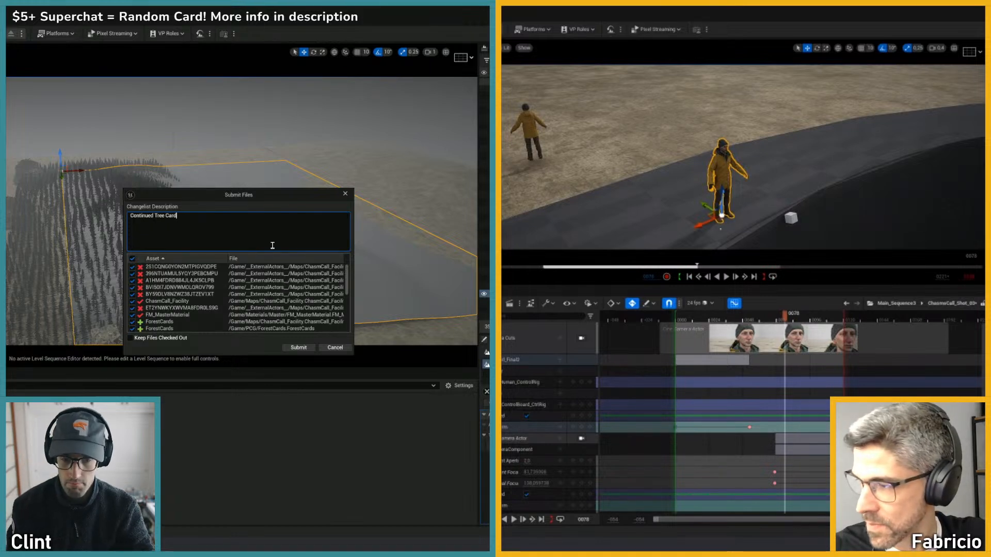
type("ng")
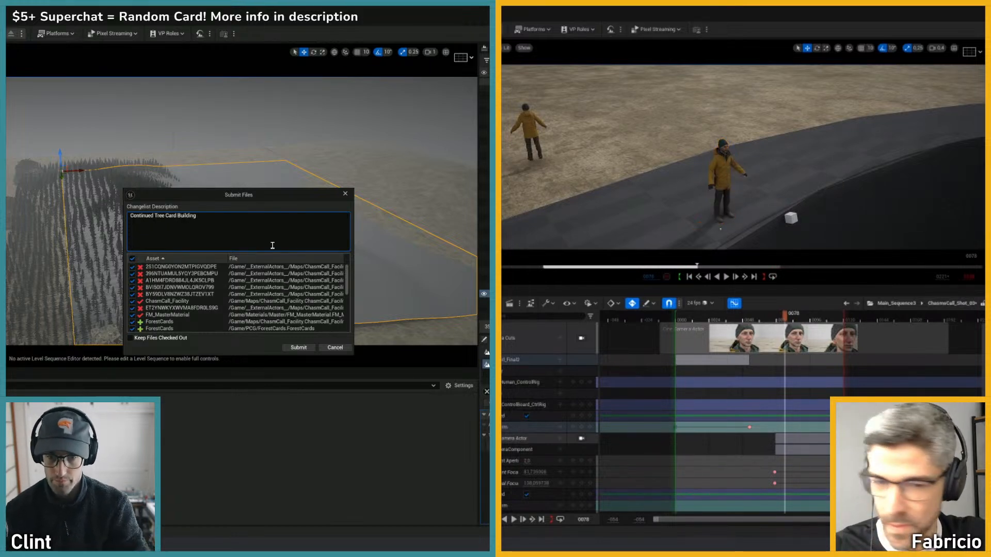
left_click(299, 348)
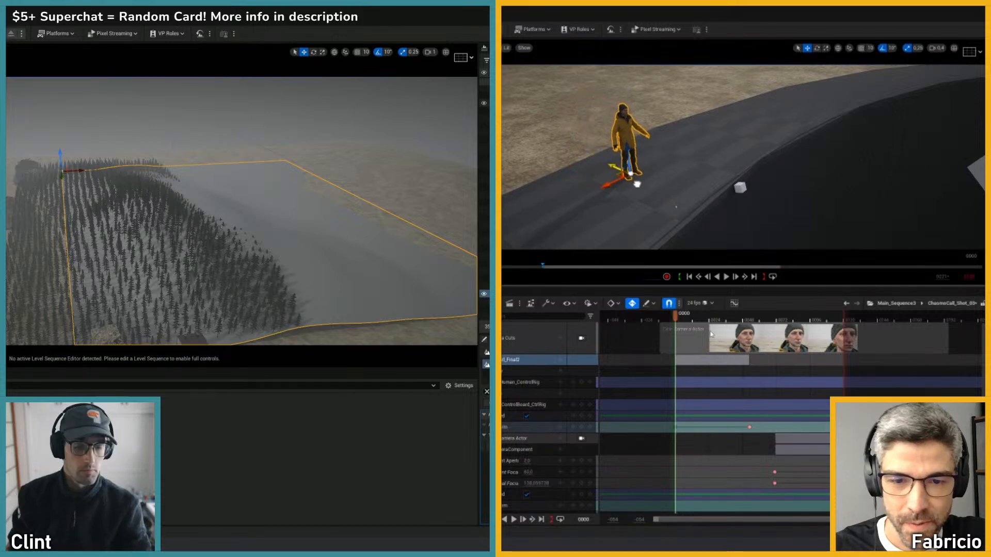
- Play the man's movement in the free view and through the shot camera, and return the playhead to the start
key("space")
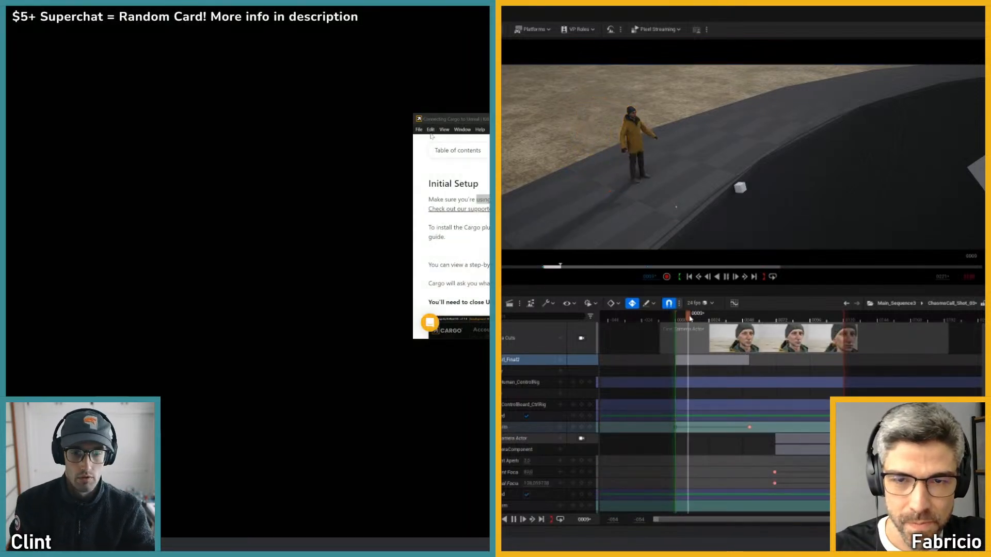
key("space")
key("shift+c")
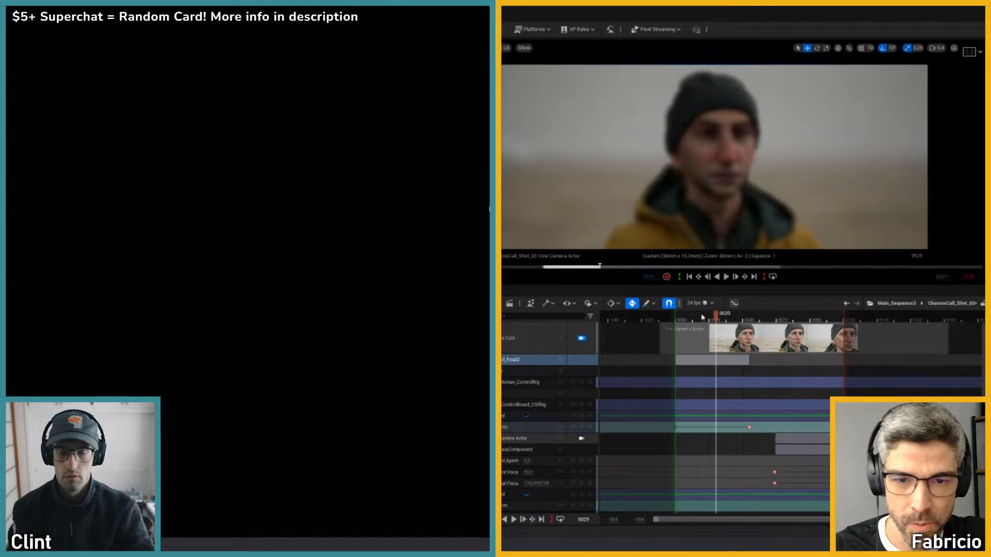
left_click(677, 317)
key("space")
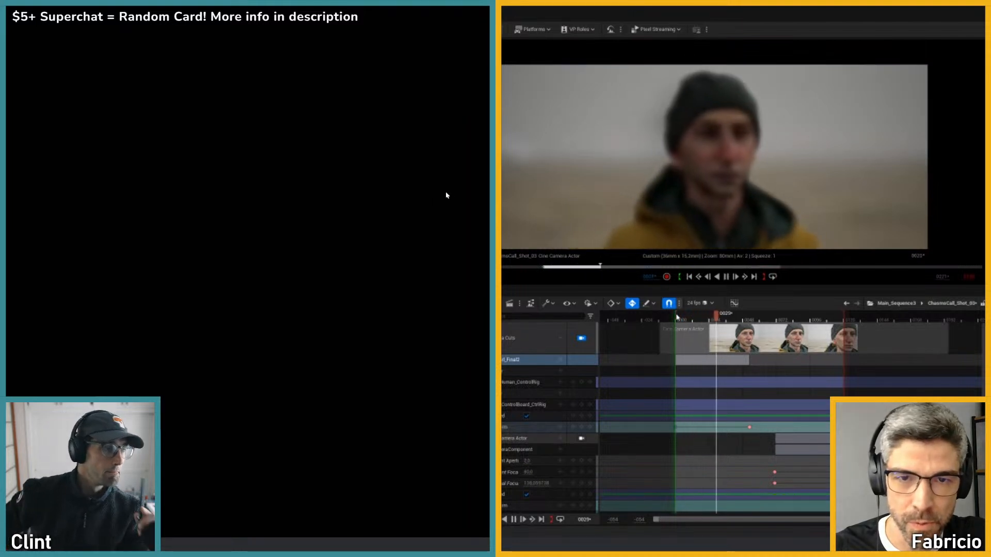
key("space")
left_click(676, 317)
- Select the man at frame 0000 in the free view and move him slightly across the paved strip
key("shift+c")
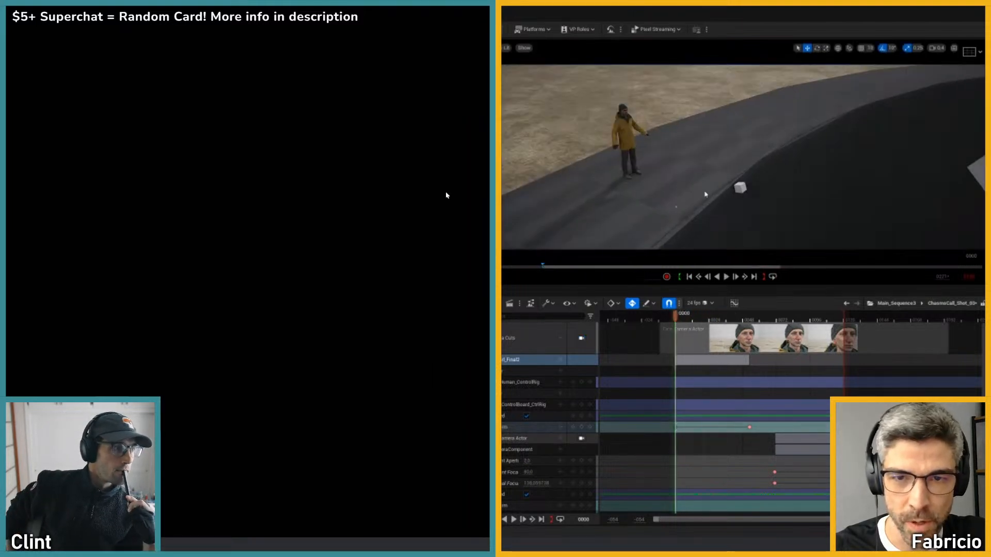
right_click_drag(706, 195, 739, 194)
left_click(587, 148)
left_click_drag(585, 187, 608, 192)
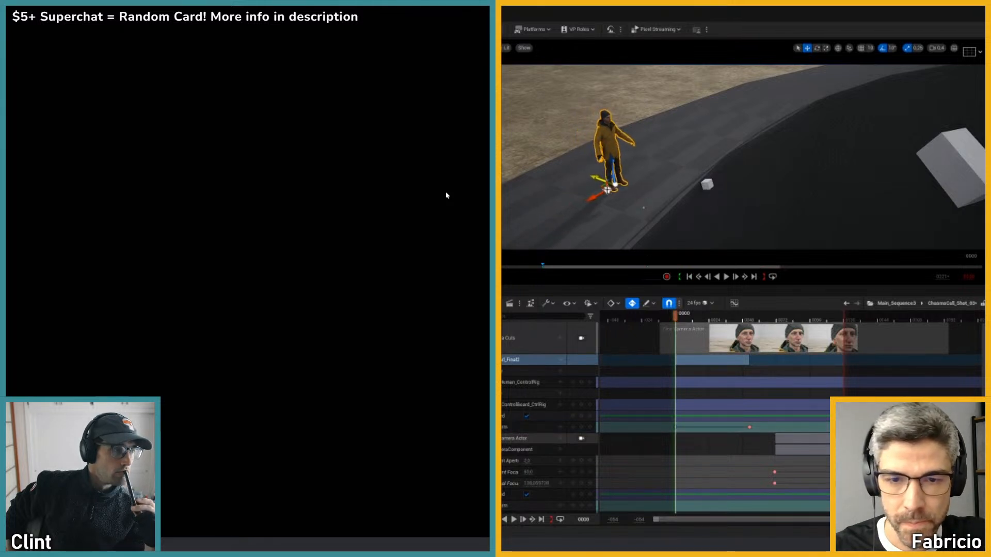
- Play the shot through the camera from near frame 0000 and save the current sequence with its subsequences
key("shift+c")
left_click(679, 315)
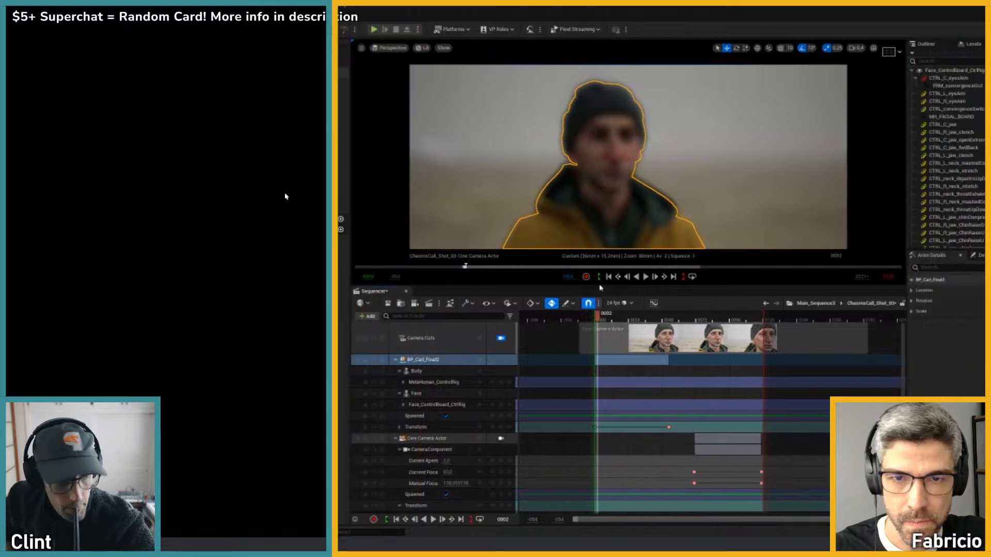
key("Escape")
key("space")
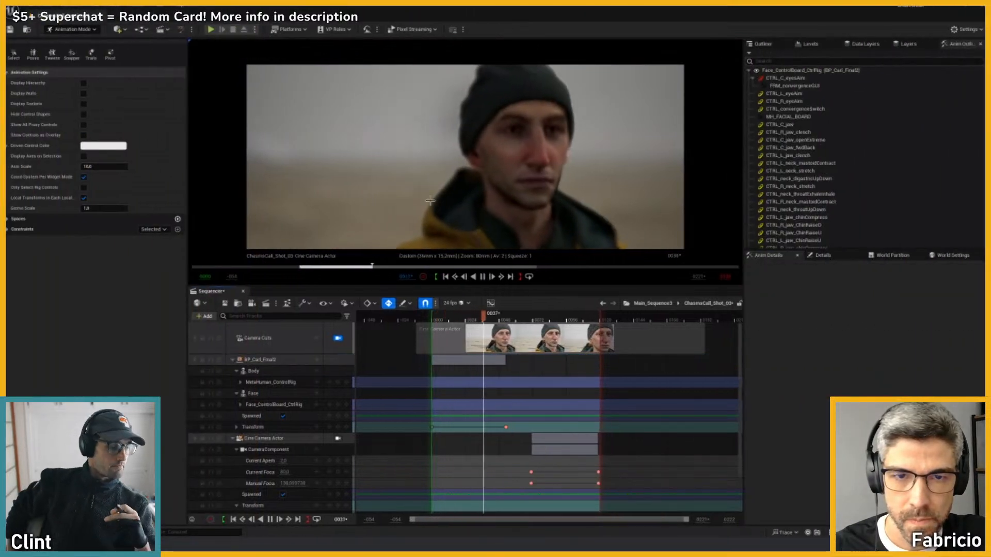
key("space")
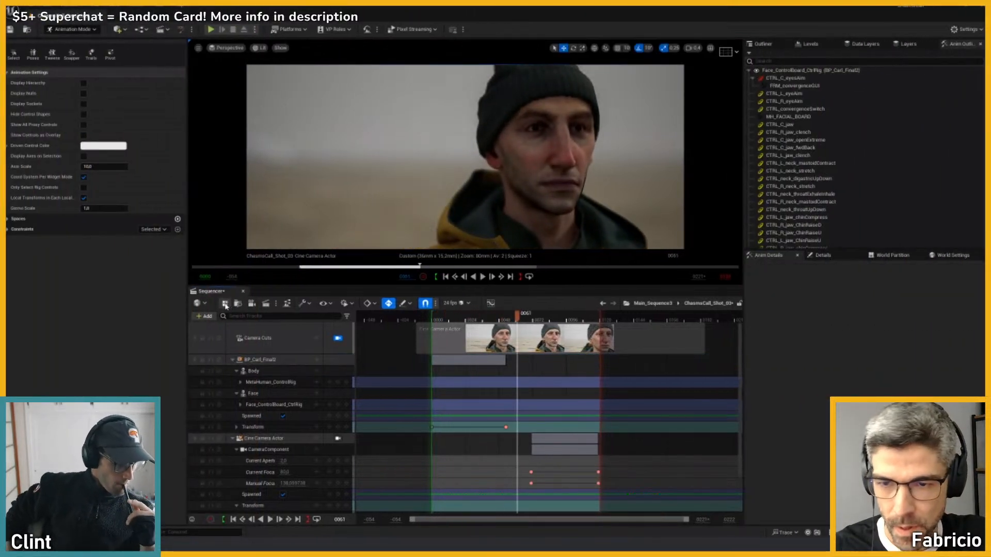
left_click(226, 306)
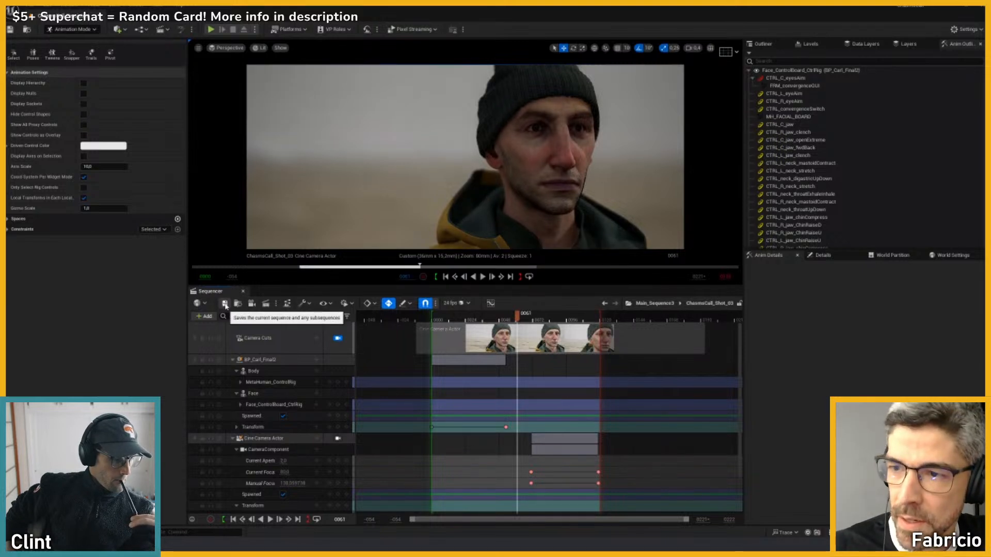
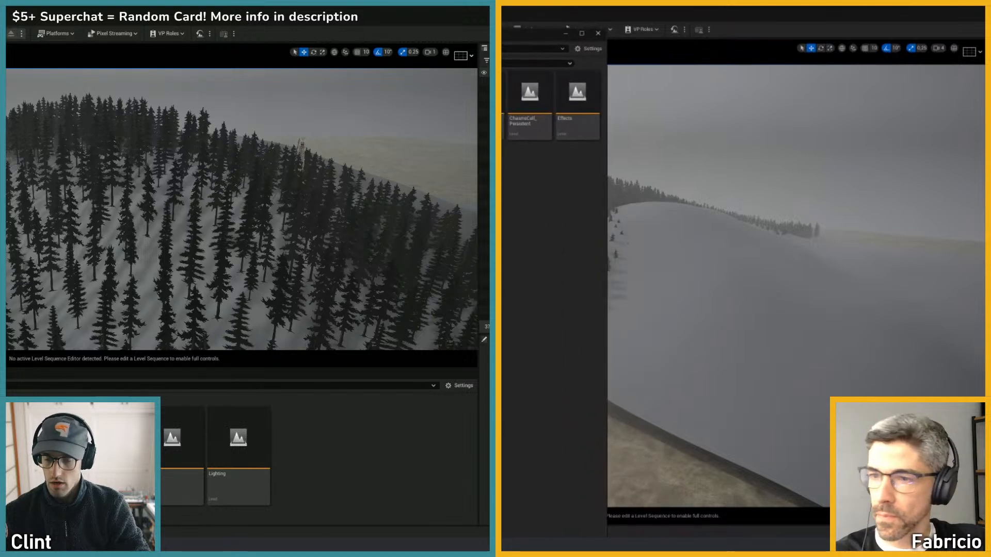
right_click(8, 439)
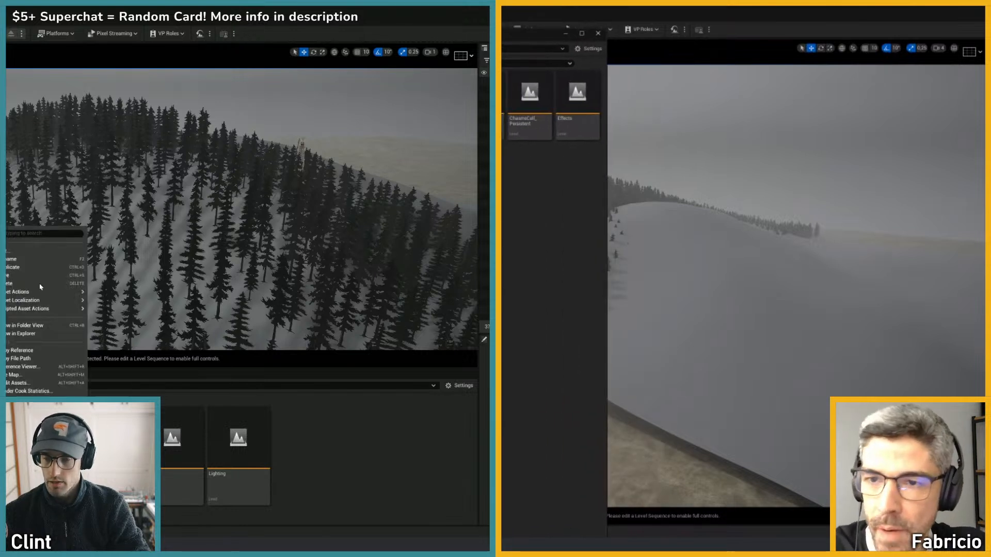
mouse_move(77, 398)
left_click(166, 429)
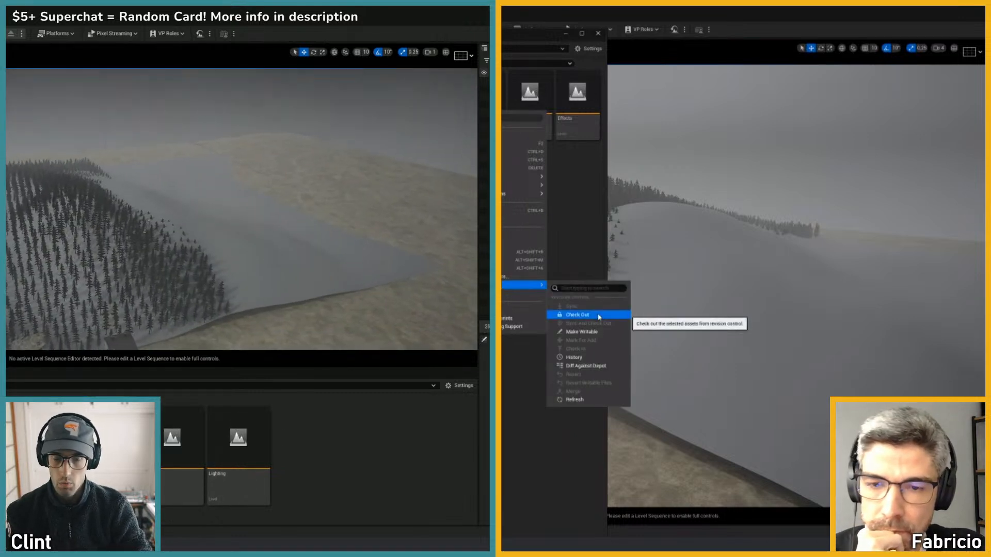
left_click(583, 209)
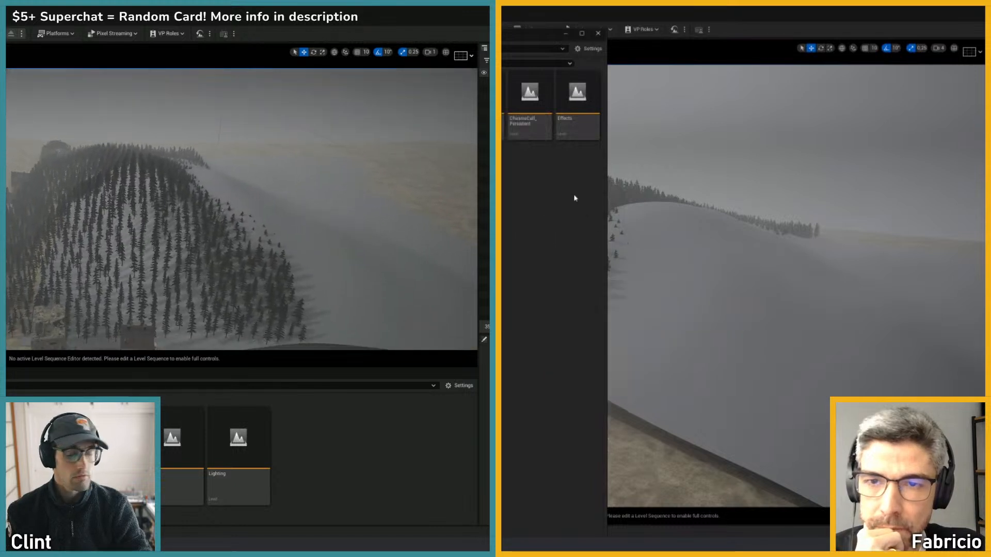
- Select the ChasmsCall_Persistent level and check it out from revision control
left_click(535, 110)
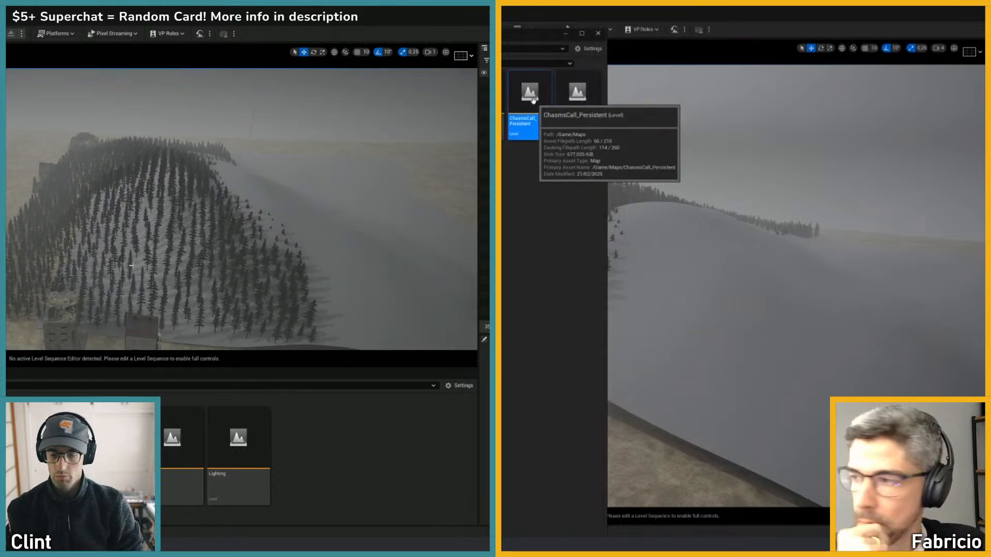
double_click(533, 101)
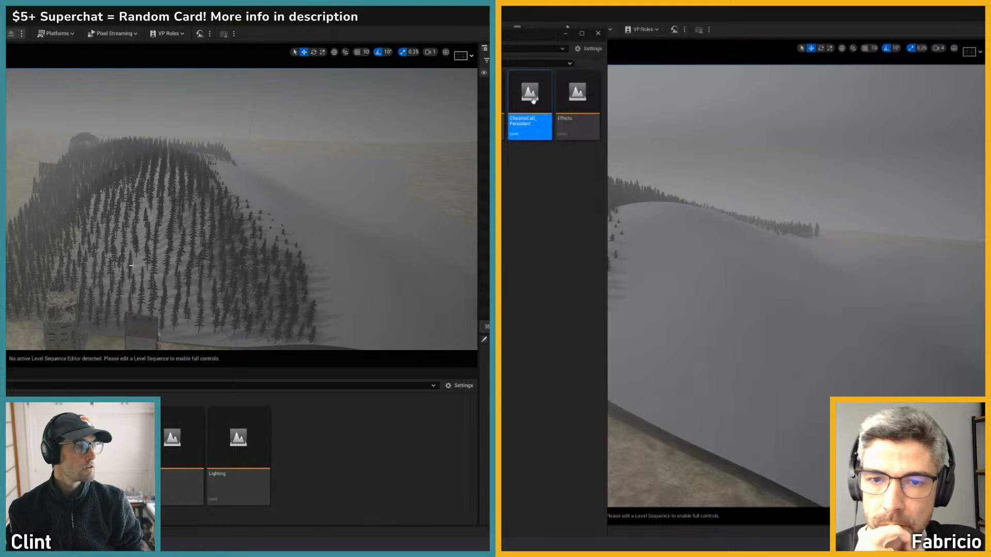
right_click(537, 112)
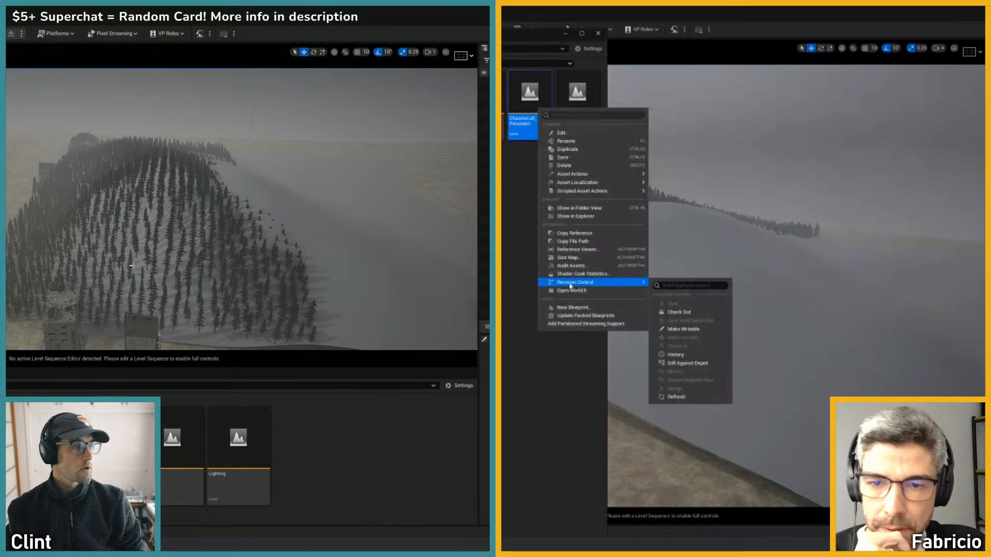
mouse_move(580, 285)
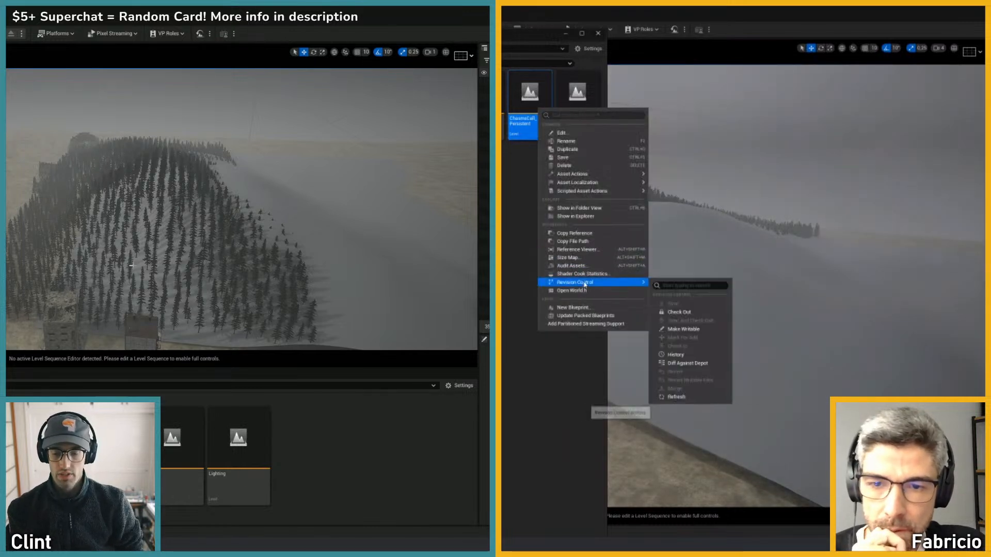
left_click(684, 312)
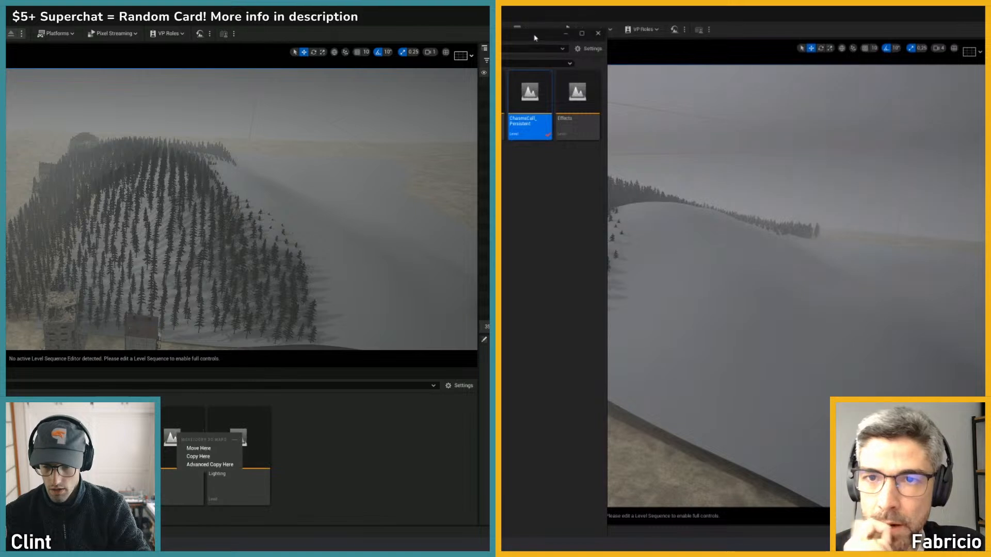
left_click_drag(535, 38, 544, 33)
right_click(128, 428)
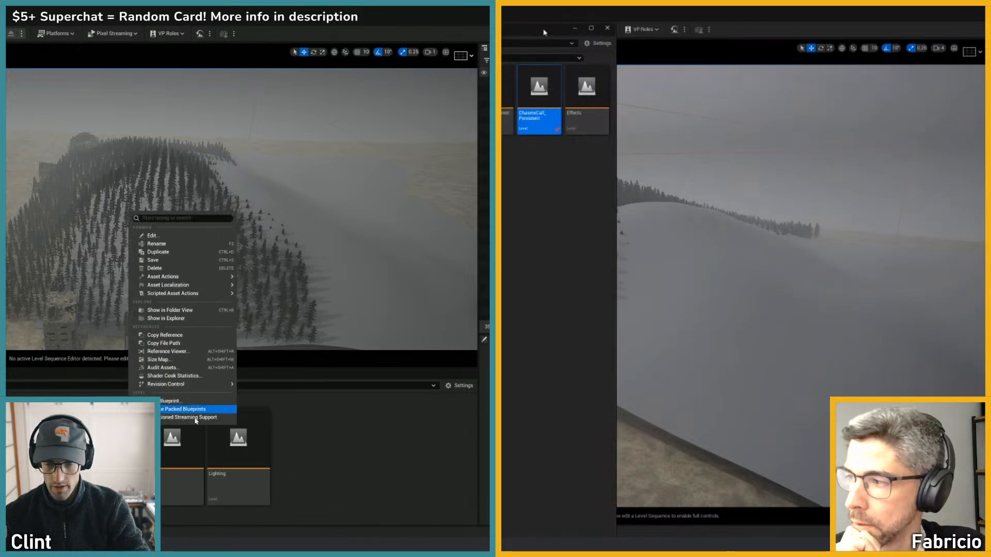
left_click(349, 438)
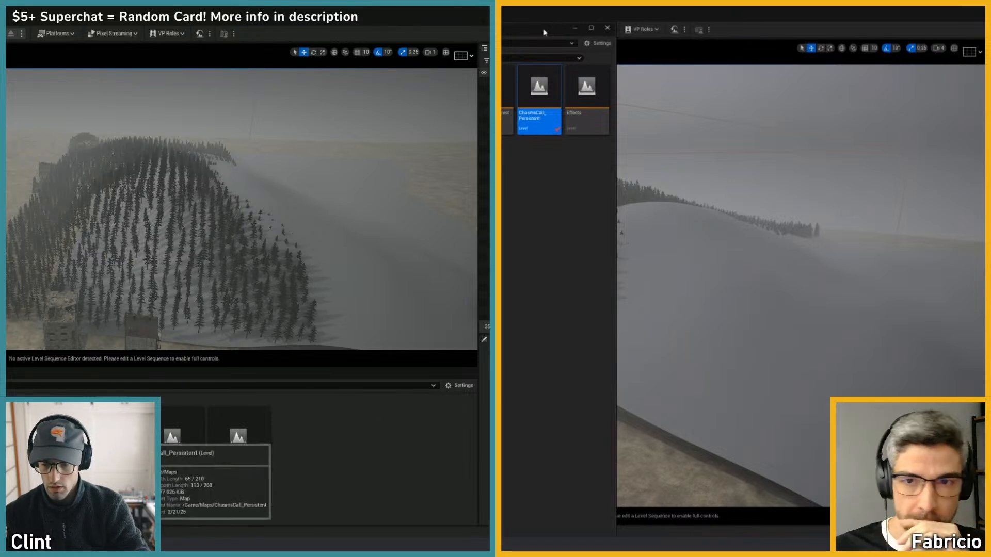
left_click_drag(157, 440, 163, 447)
left_click(334, 435)
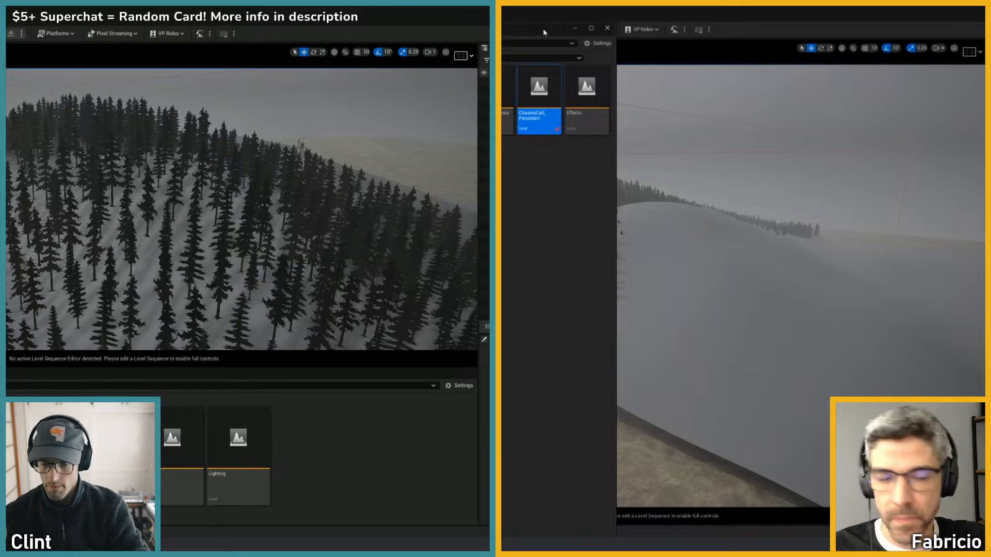
- Try to check out the ChasmsCall_Persistent level in the first editor and start checking it in from the second editor
right_click(115, 437)
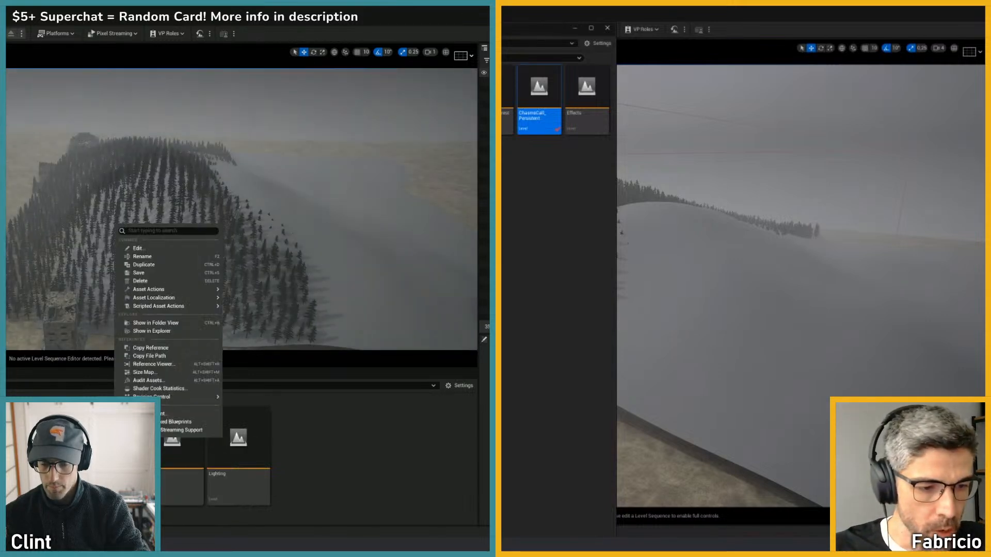
mouse_move(201, 397)
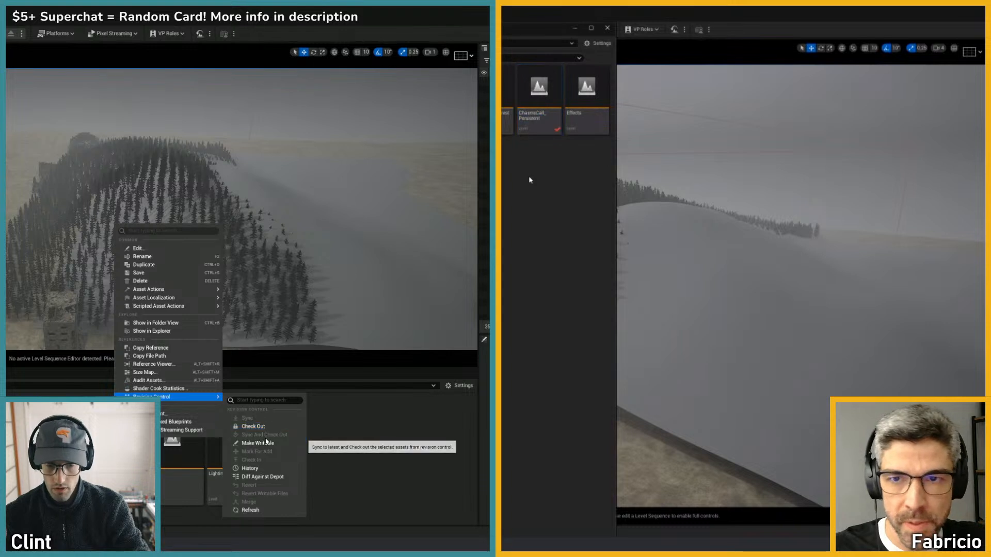
right_click(535, 123)
mouse_move(570, 294)
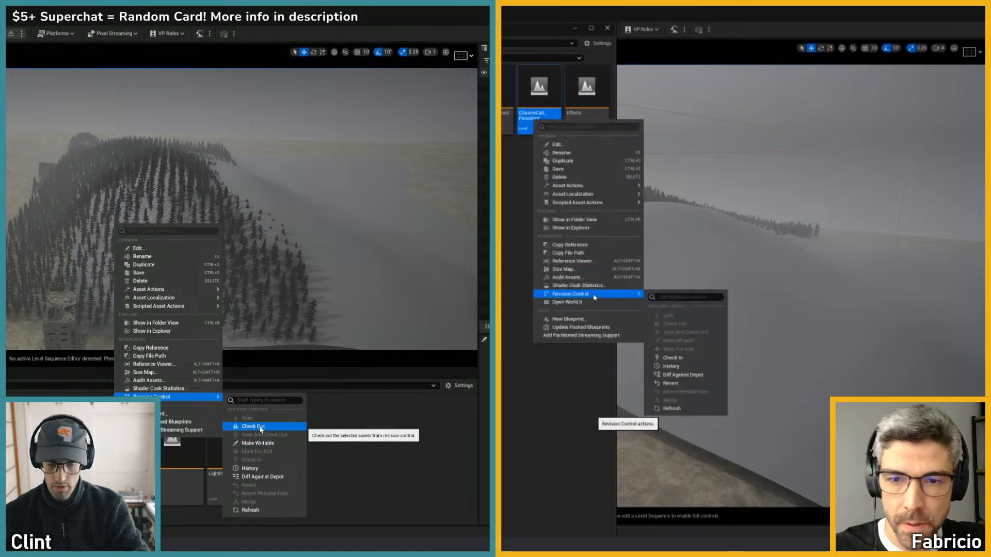
left_click(260, 426)
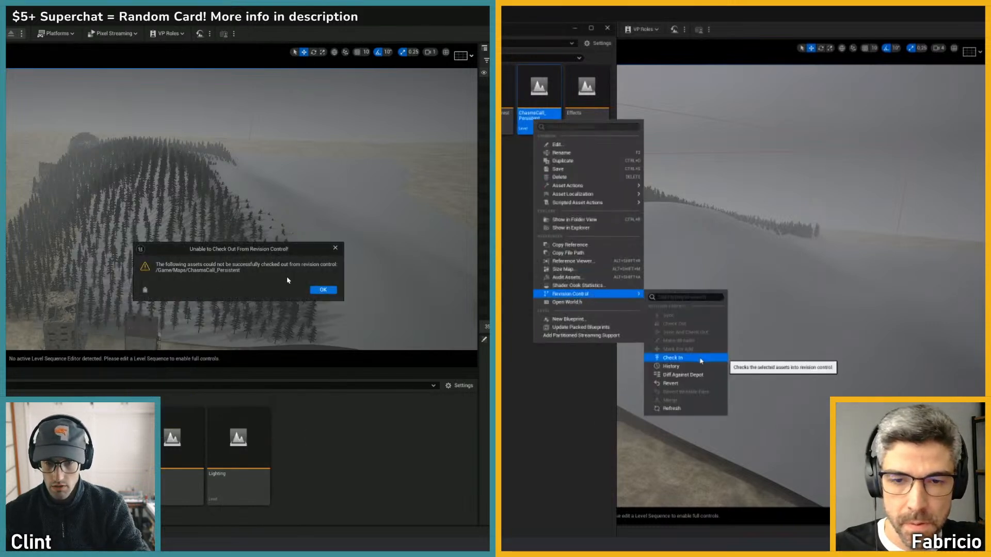
left_click(673, 358)
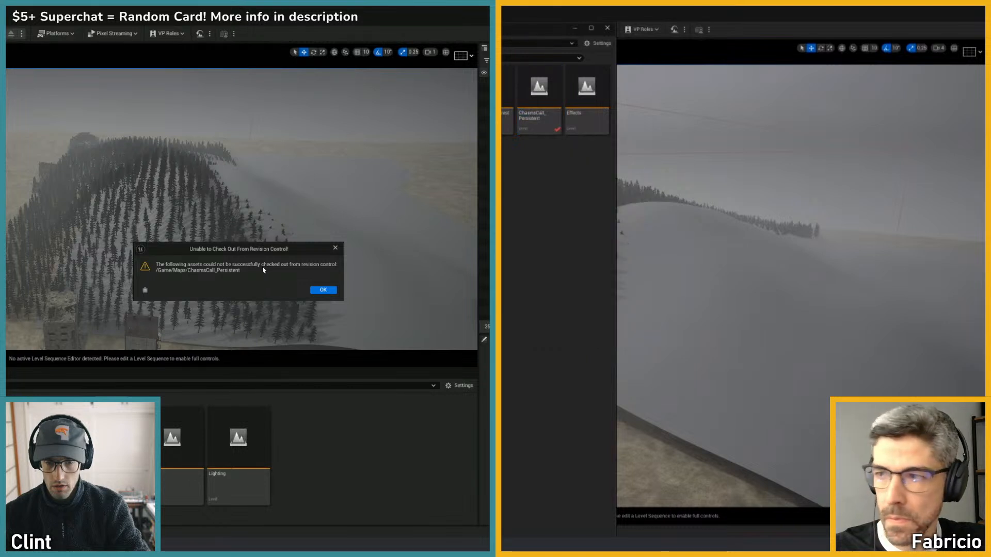
left_click(323, 290)
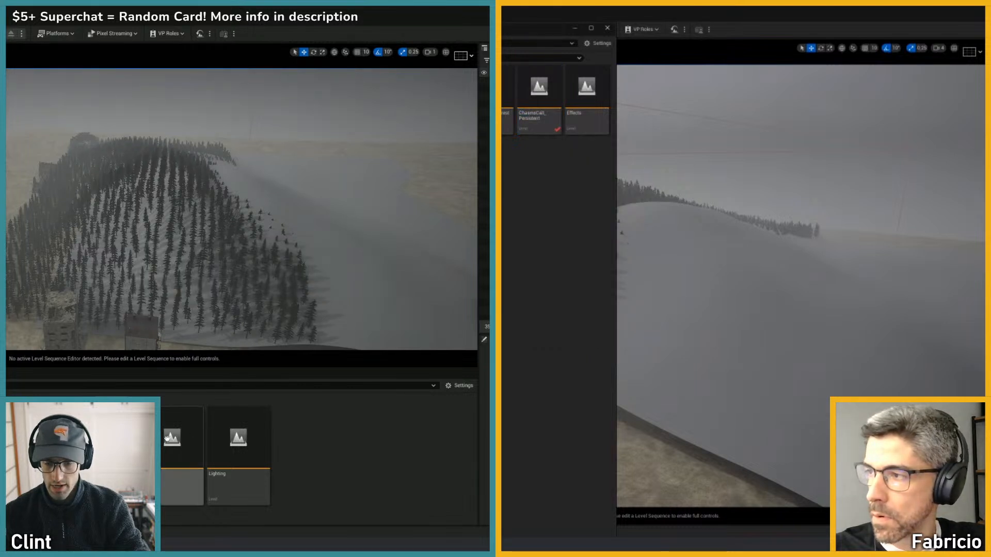
left_click(184, 455)
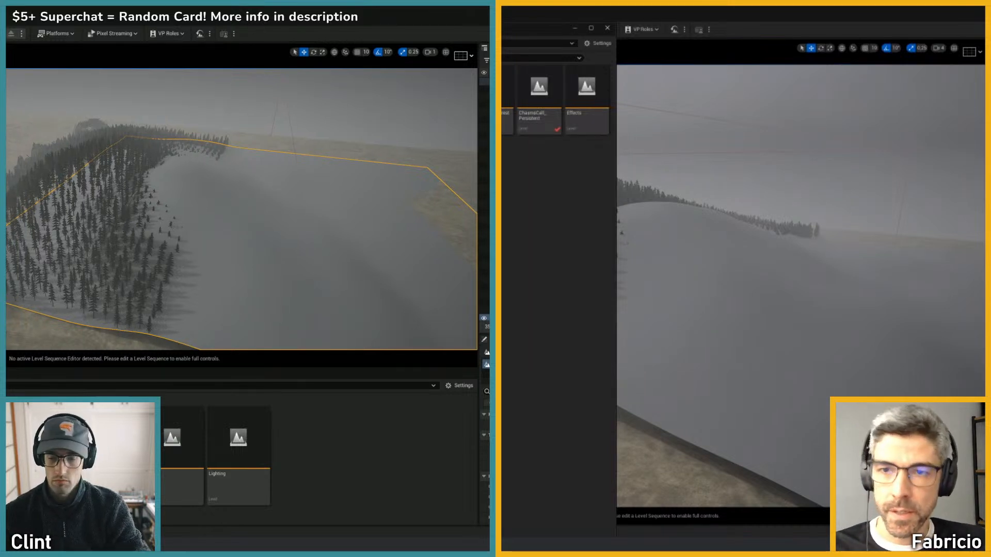
right_click(7, 452)
mouse_move(46, 396)
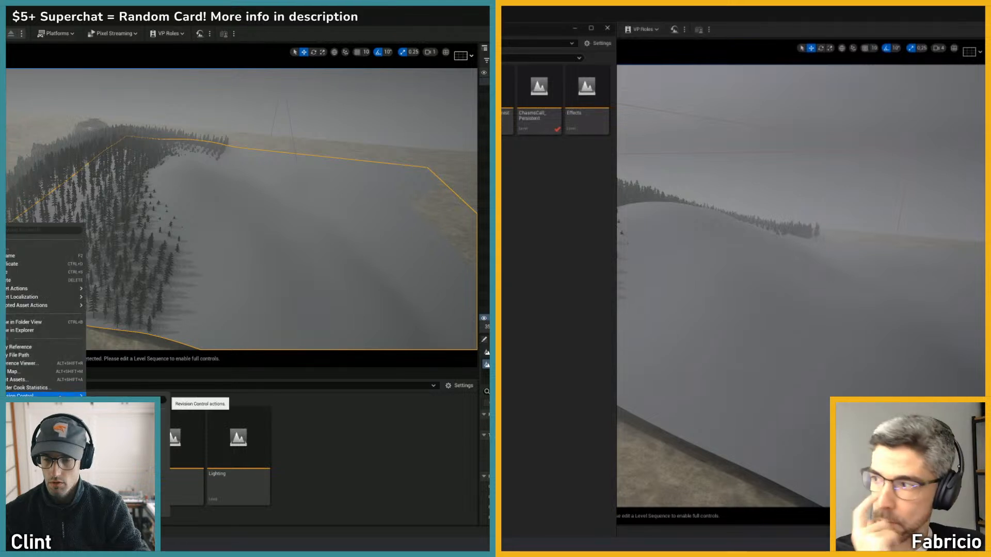
left_click(321, 434)
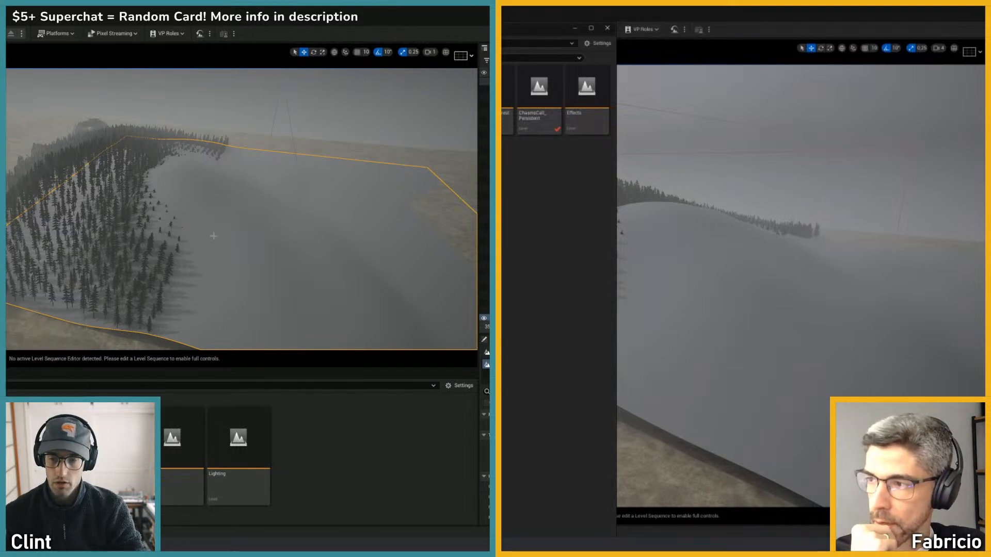
- Slide the selected landscape patch across the terrain relative to the forest
mouse_move(214, 236)
right_mouse_down()
mouse_move(324, 260)
mouse_move(247, 181)
mouse_move(111, 205)
mouse_move(133, 231)
mouse_move(206, 236)
right_mouse_up()
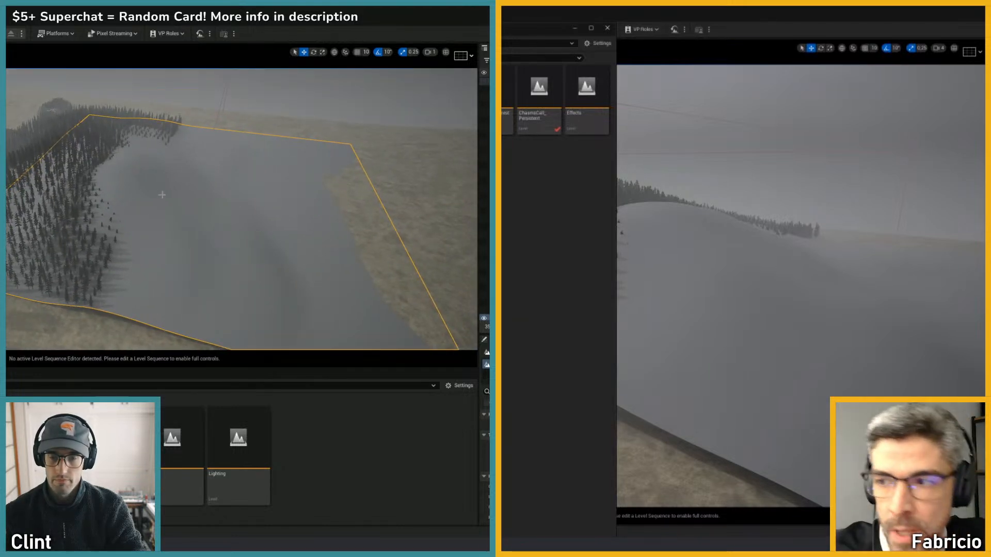
key("r")
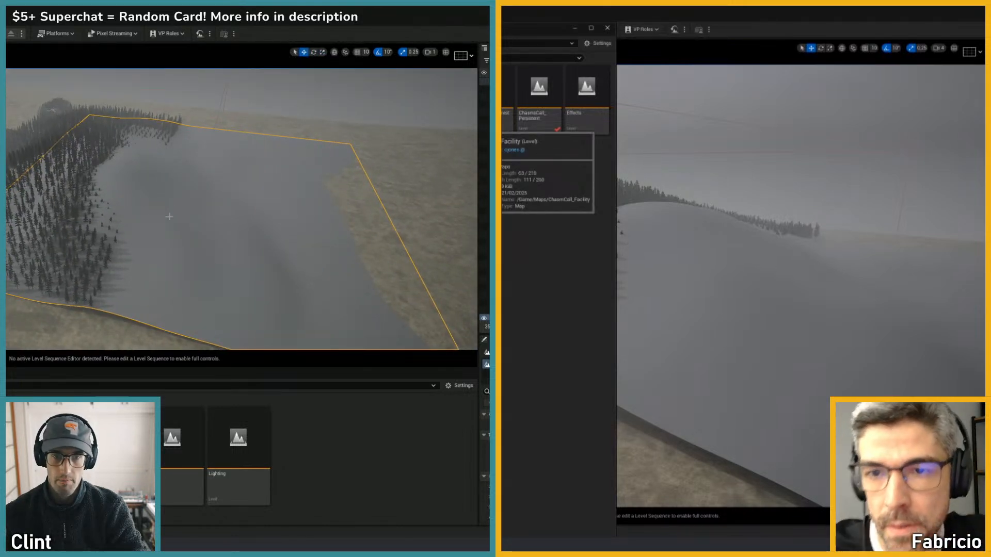
mouse_move(169, 217)
right_mouse_down()
mouse_move(304, 281)
mouse_move(204, 197)
mouse_move(175, 211)
mouse_move(186, 213)
right_mouse_up()
left_click(176, 209)
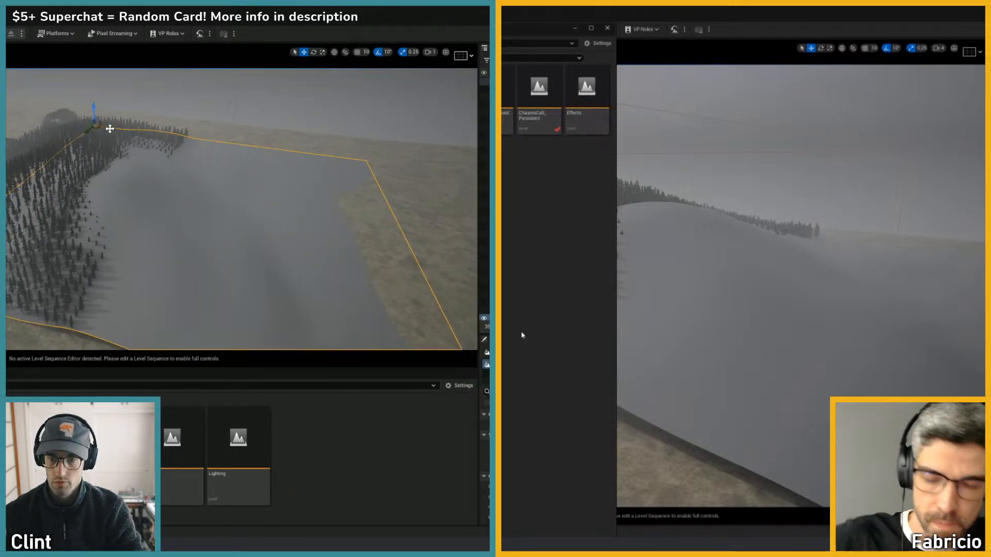
left_click_drag(110, 129, 7, 111)
right_click_drag(144, 274, 41, 216)
left_click_drag(147, 178, 155, 188)
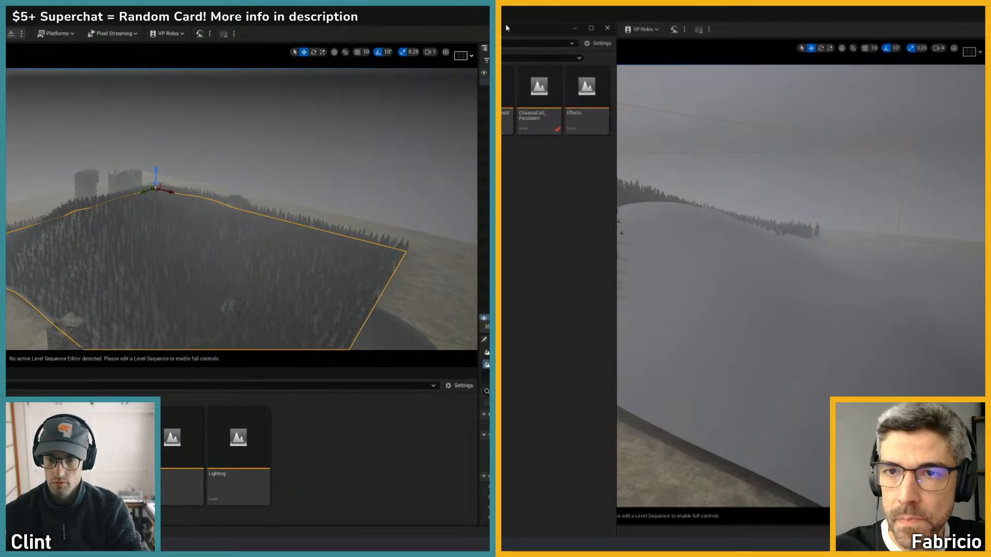
right_click_drag(156, 188, 269, 276)
left_click_drag(57, 123, 6, 119)
- Shift the floating Content Browser in the second editor aside and view the forested patch from another angle
left_click_drag(507, 27, 514, 51)
right_click_drag(53, 165, 21, 135)
left_click_drag(513, 51, 528, 33)
right_click_drag(21, 135, 48, 158)
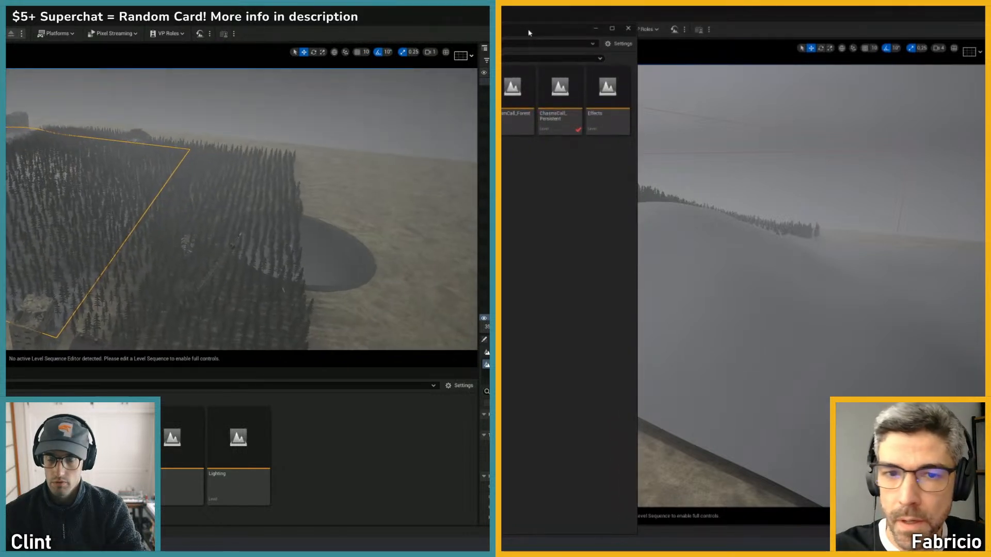
left_click_drag(529, 33, 529, 31)
right_click_drag(47, 158, 39, 154)
left_click_drag(529, 31, 529, 32)
right_click_drag(39, 154, 15, 150)
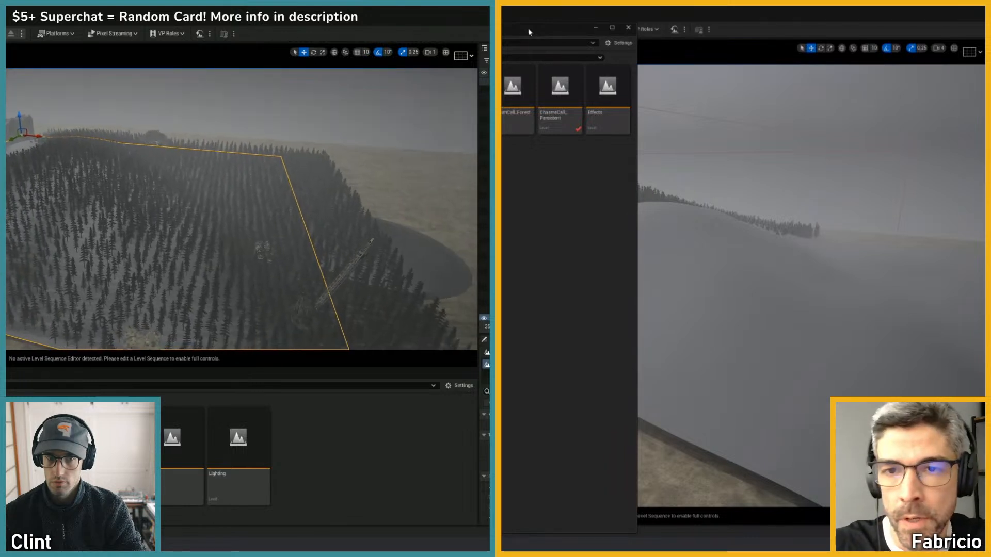
- Set the viewport camera speed to 3 and slide the landscape patch sideways beneath the forest
left_click(430, 51)
left_click(381, 69)
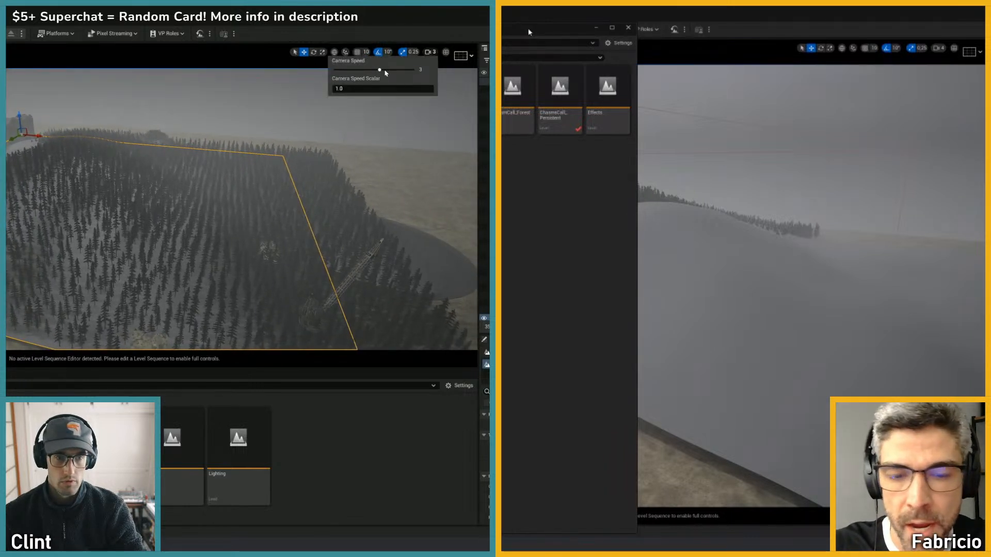
right_click_drag(381, 103, 392, 93)
right_click_drag(37, 164, 36, 164)
left_click_drag(36, 163, 130, 164)
right_click_drag(166, 186, 166, 186)
left_click_drag(133, 181, 7, 180)
right_click_drag(166, 186, 60, 183)
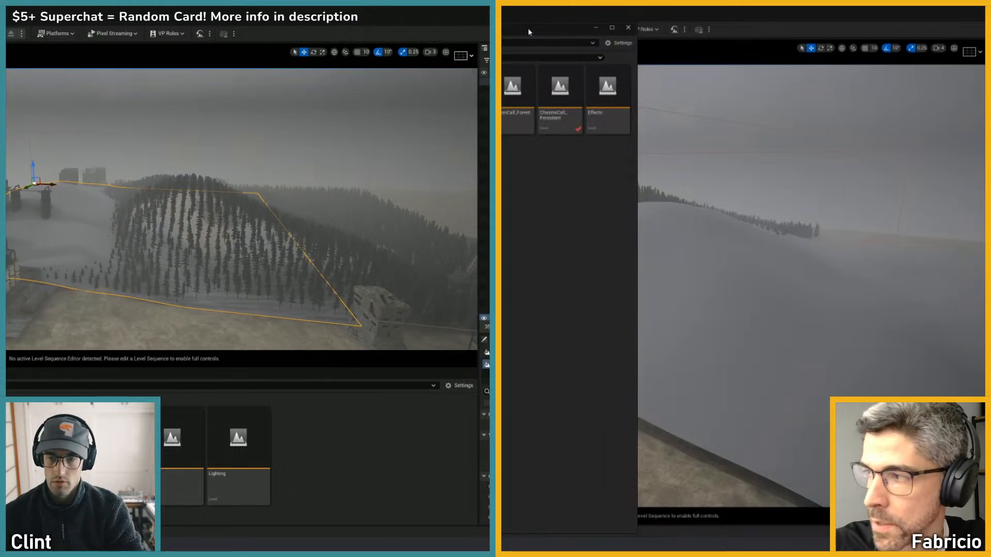
- Select the PCG forest volume and slide it sideways over the hill, clearing the floating window off the second viewport
left_click(177, 223)
left_click_drag(196, 224, 118, 221)
left_click_drag(514, 32, 502, 32)
left_click_drag(118, 221, 23, 212)
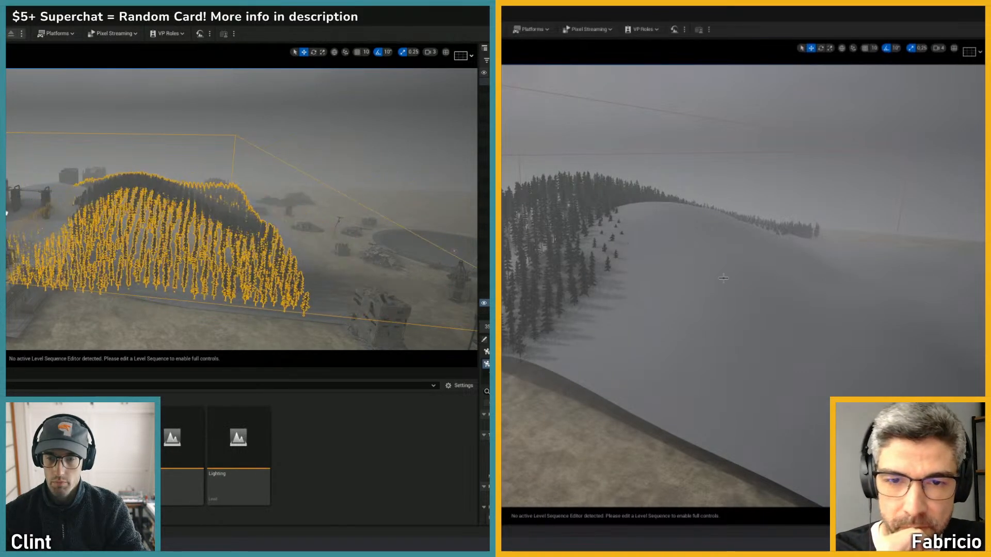
- Reselect the landscape patch under the forest and slide it away from the round basin
left_click(725, 279)
right_click_drag(726, 279, 741, 272)
left_click(73, 208)
scroll(736, 273, "up", 4)
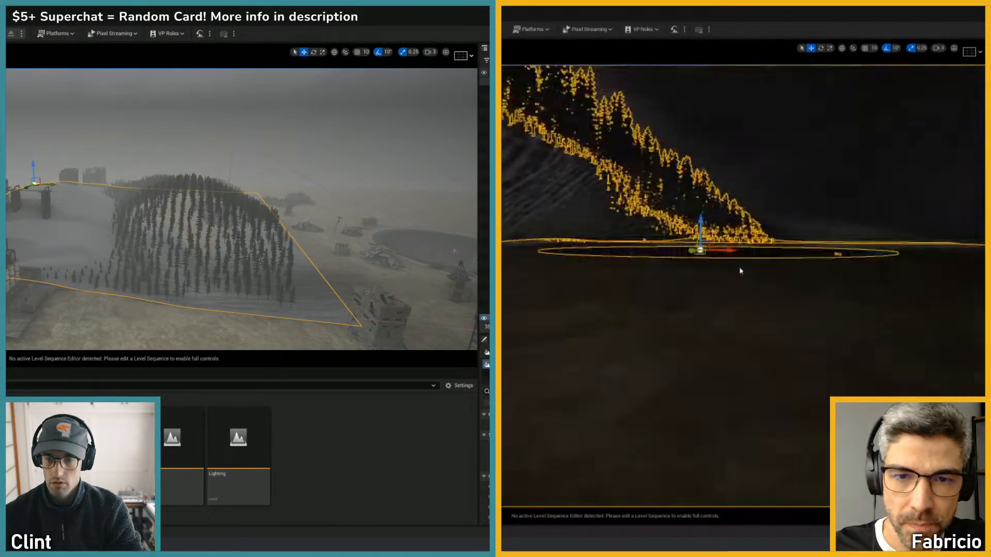
left_click_drag(46, 183, 80, 185)
right_click_drag(741, 272, 699, 280)
scroll(734, 274, "down", 6)
left_click_drag(81, 185, 21, 183)
right_click_drag(700, 280, 555, 269)
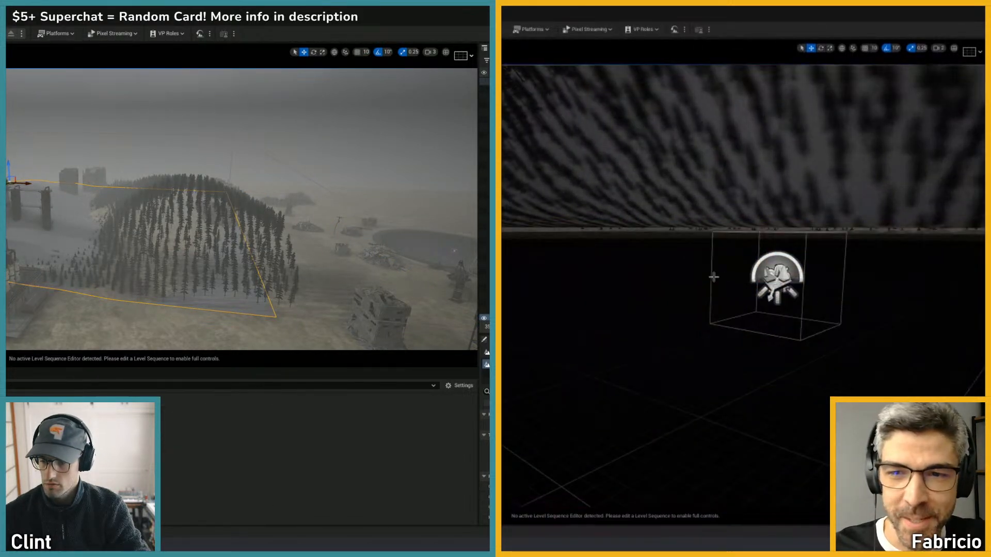
- Select the forested hill in the second editor and examine its tree line and bare slope from several sides
right_click_drag(714, 277, 872, 287)
scroll(871, 288, "up", 1)
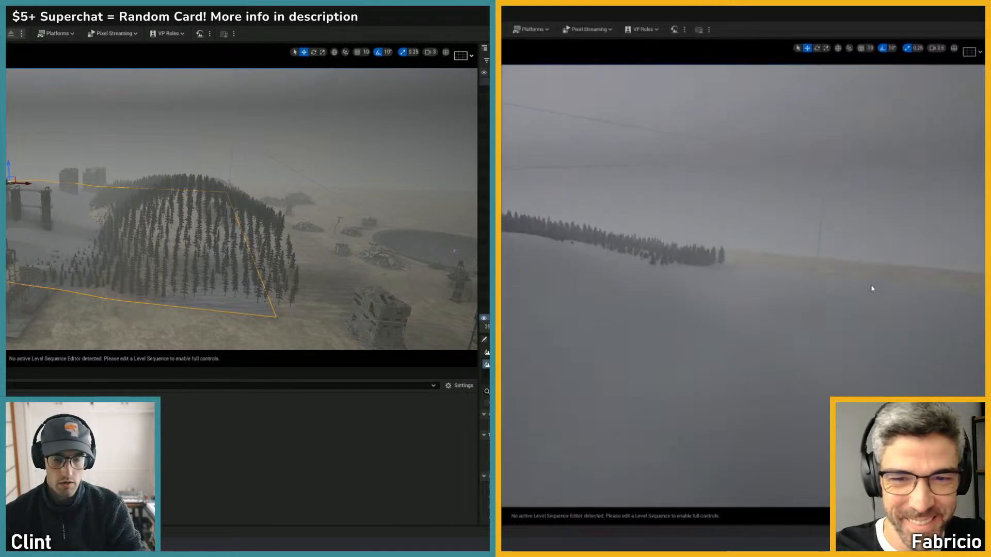
scroll(599, 293, "up", 2)
left_click(655, 270)
right_click_drag(655, 271, 676, 263)
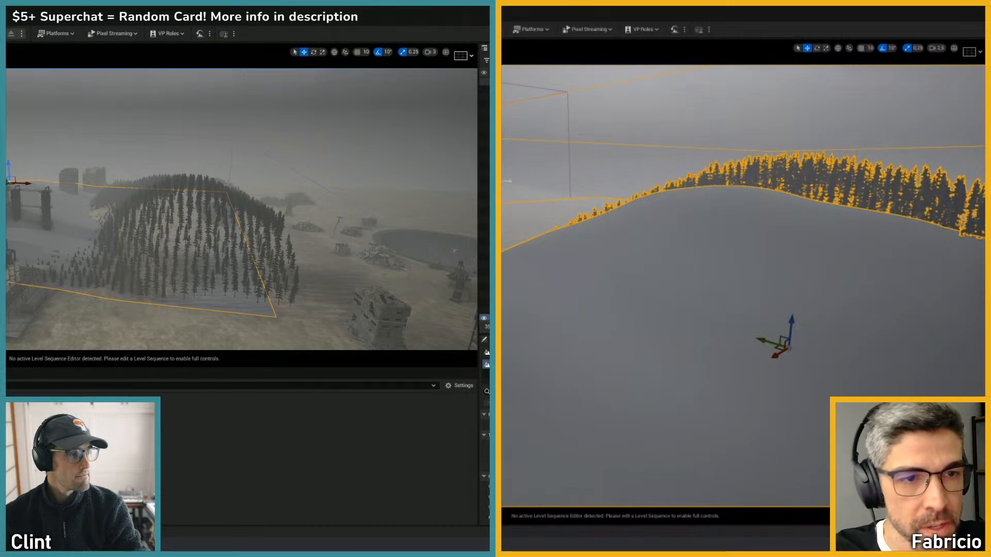
right_click_drag(852, 214, 834, 226)
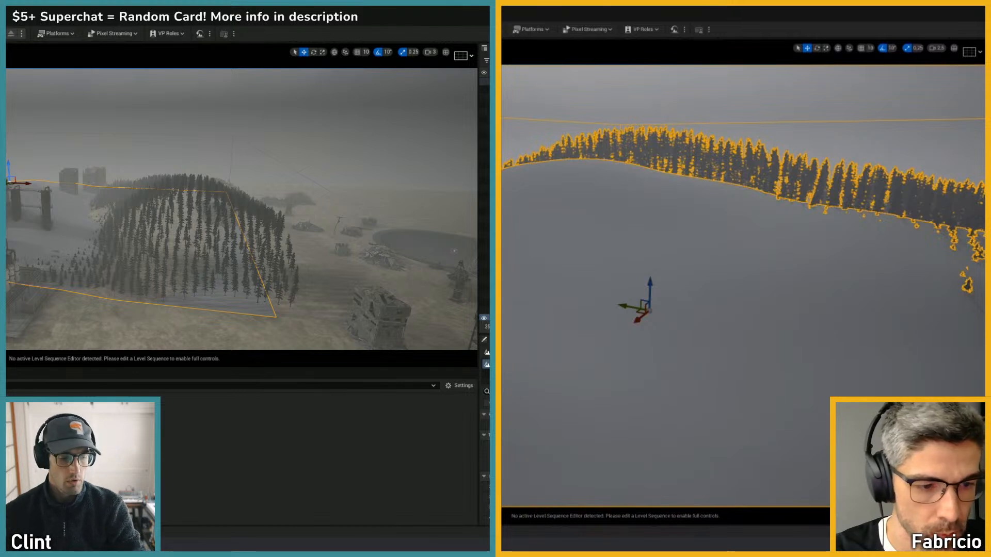
right_click_drag(801, 420, 811, 398)
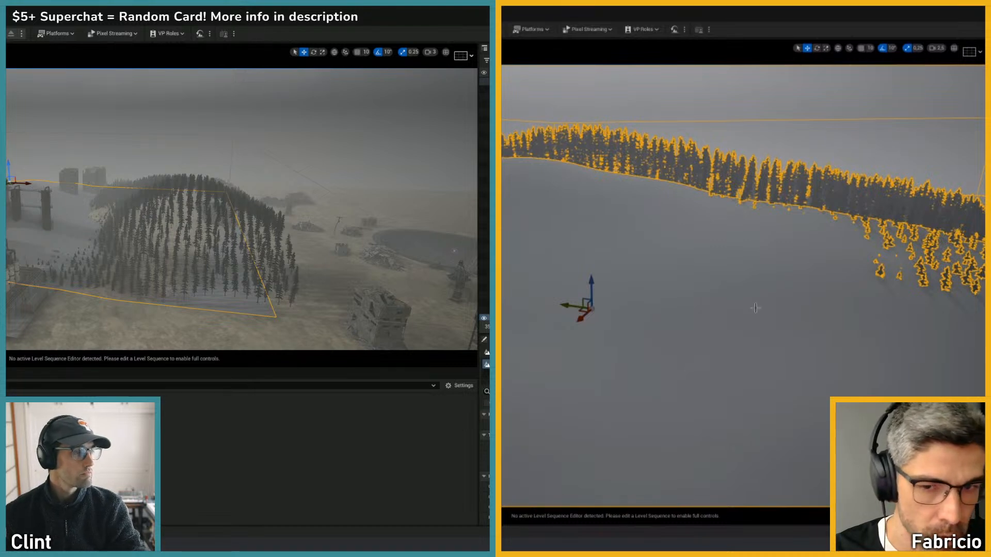
key("q")
mouse_move(756, 308)
right_mouse_down()
mouse_move(785, 306)
mouse_move(755, 308)
right_mouse_up()
scroll(755, 311, "down", 1)
key("e")
key("s")
scroll(786, 307, "up", 1)
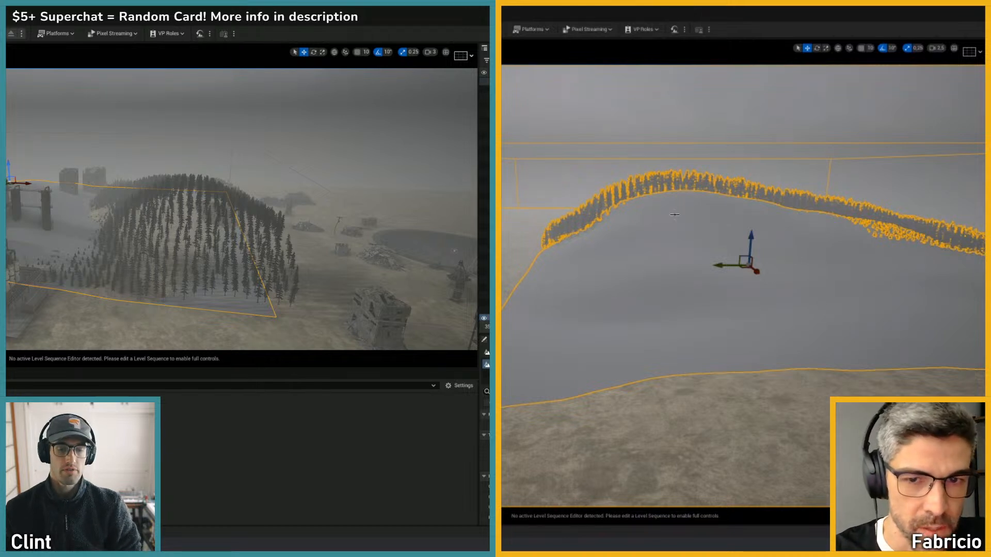
right_click_drag(674, 217, 748, 282)
key("a")
scroll(761, 280, "up", 1)
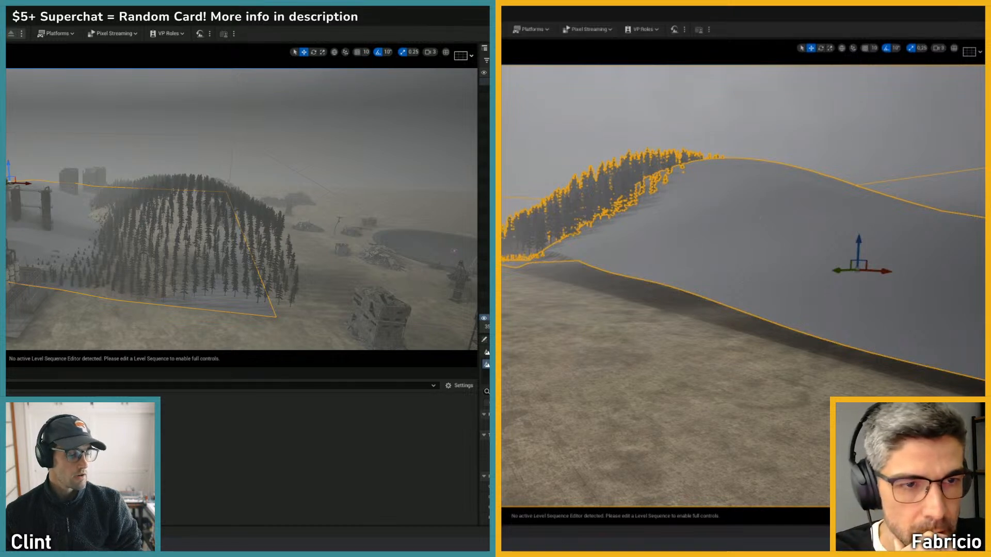
- Check the bare slope in Game View and inspect the dark round basin below the forest
key("g")
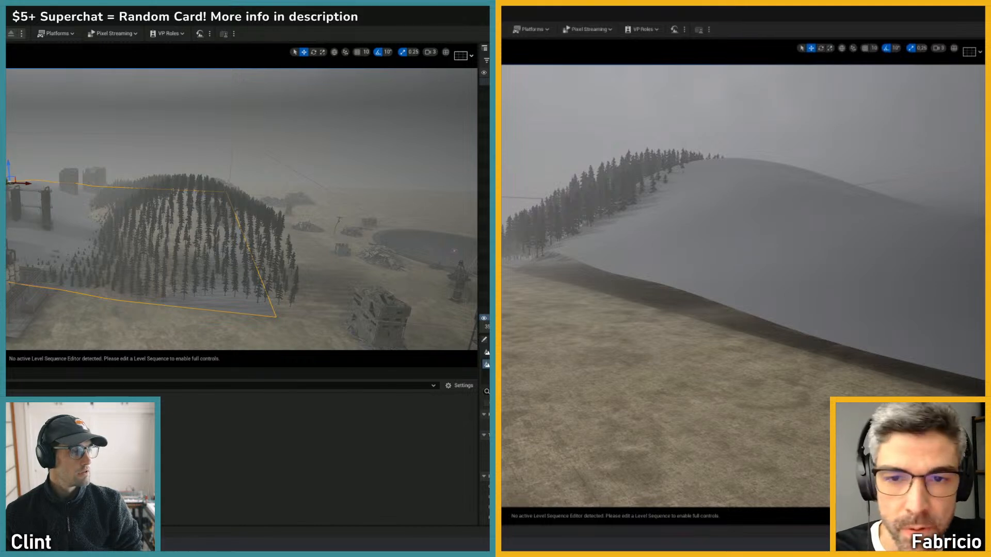
key("g")
key("w")
mouse_move(792, 250)
right_mouse_down()
mouse_move(812, 254)
mouse_move(764, 272)
mouse_move(792, 251)
right_mouse_up()
scroll(808, 254, "down", 1)
key("w")
scroll(800, 258, "down", 1)
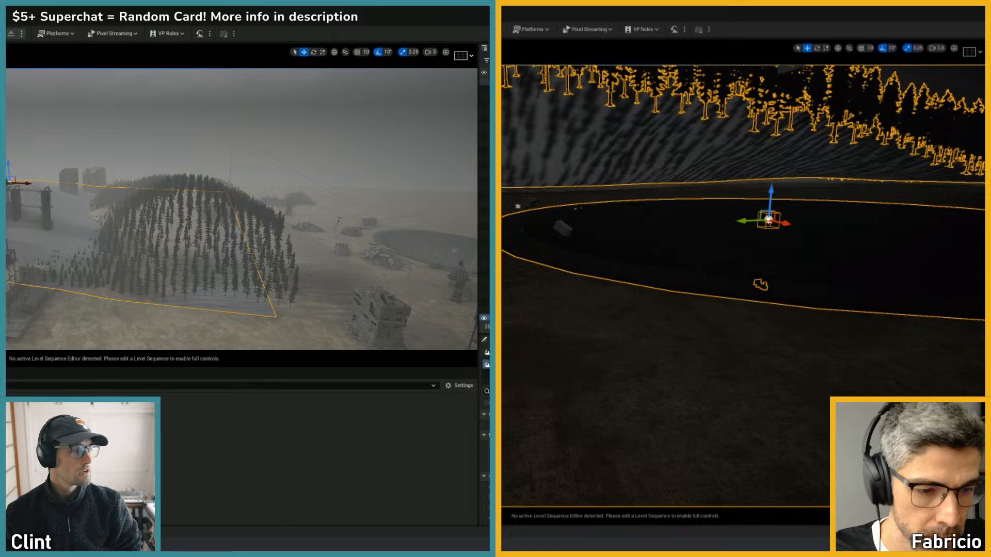
- Toggle Game View repeatedly to compare the forested hill with and without selection outlines and editor overlays
key("g")
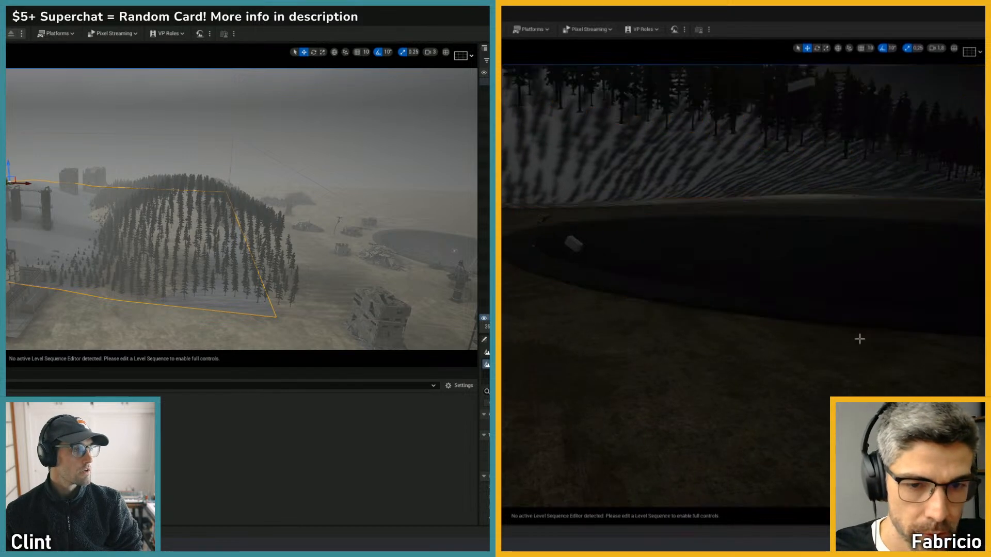
key("g")
right_click_drag(859, 338, 915, 342)
key("g")
key("g")
key("g")
key("g")
key("g")
scroll(842, 343, "up", 1)
key("g")
key("g")
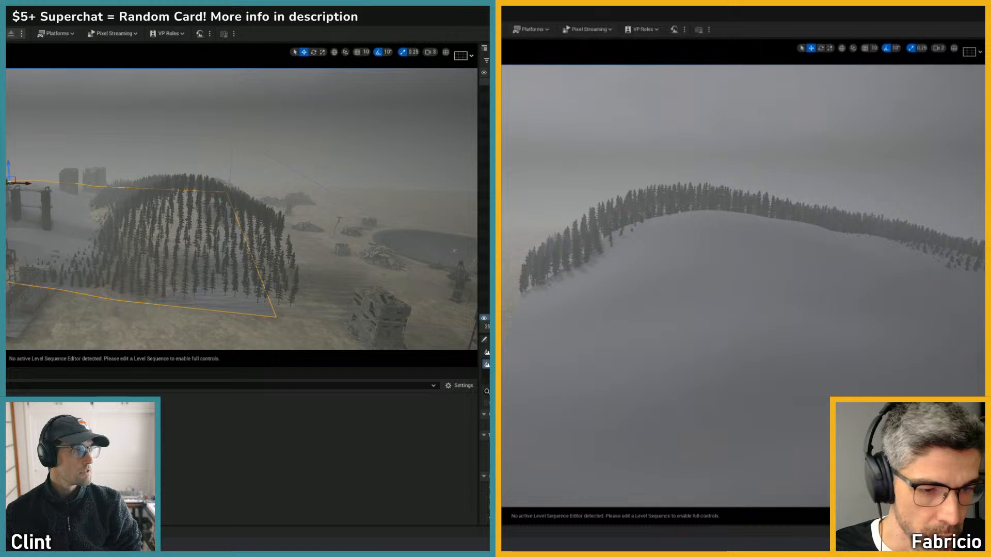
right_click_drag(820, 372, 846, 364)
key("g")
key("g")
key("g")
key("g")
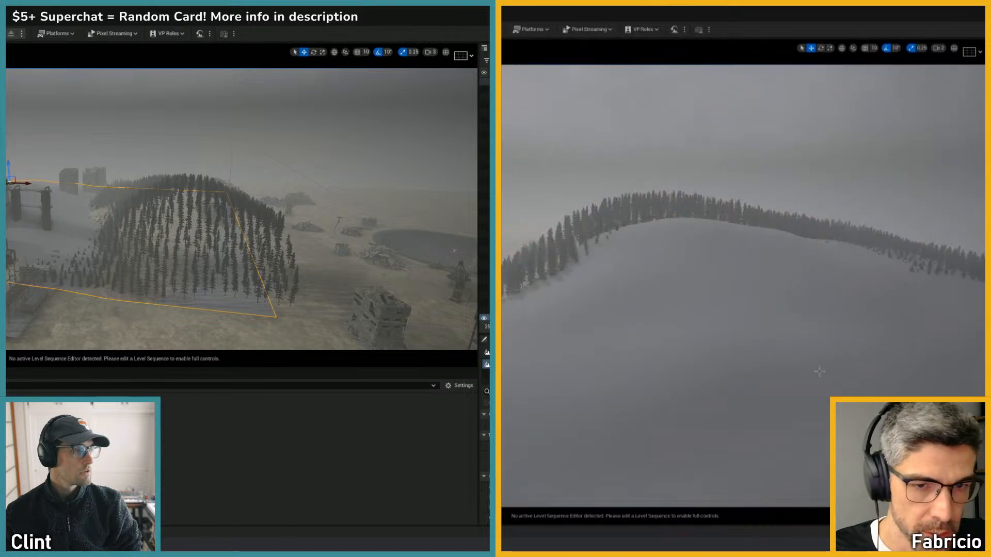
key("g")
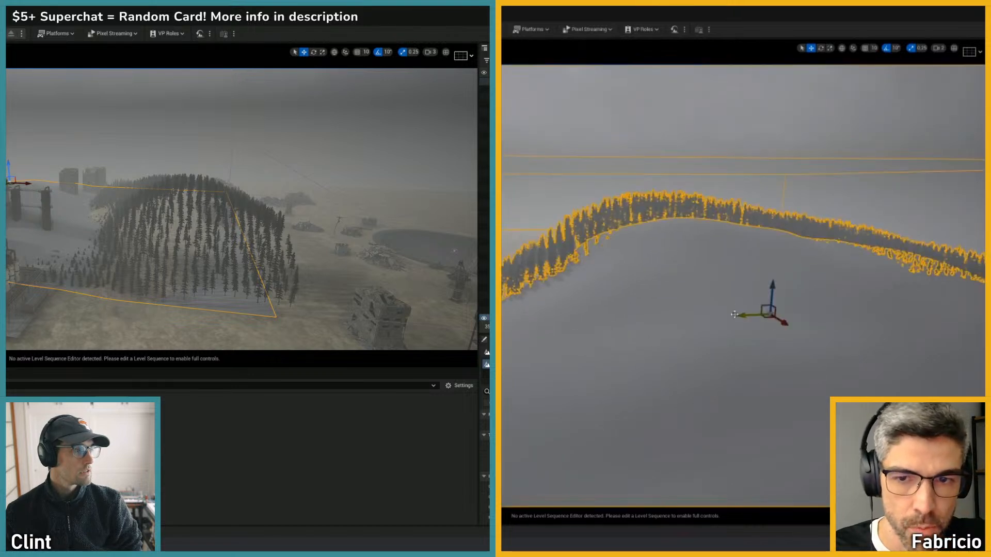
key("g")
key("g")
key("g")
key("g")
key("g")
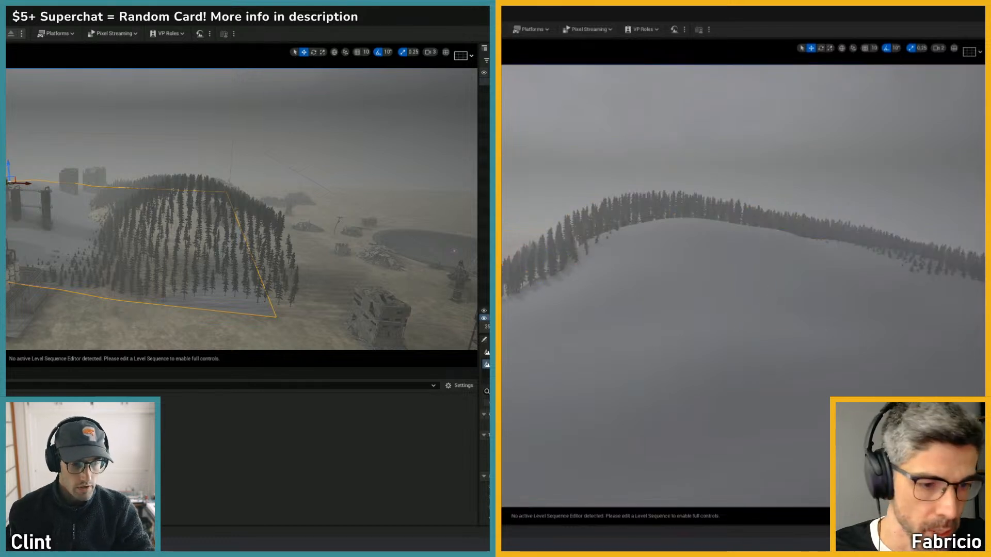
- View the hill from its side and reselect the landscape patch under the forest instead of the basin patch
right_click_drag(712, 292, 652, 287)
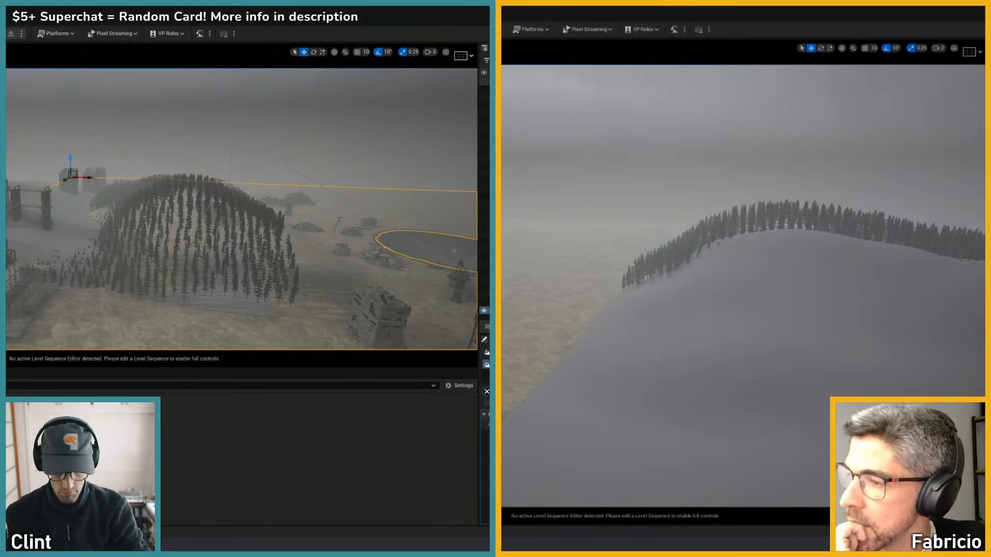
left_click(485, 318)
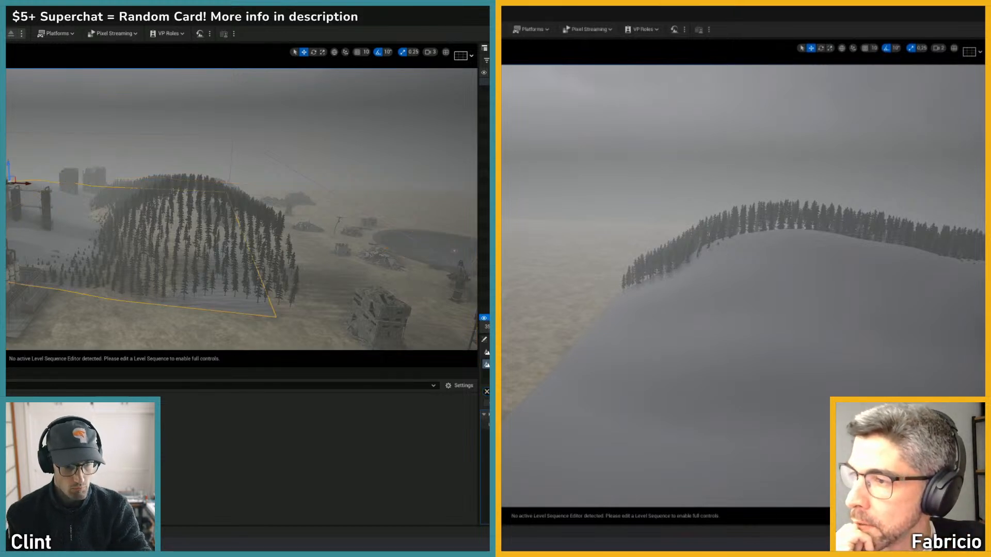
- Select the tree volume and landscape patch in turn, and examine the forested hill in both editors and the nearby basin
left_click(485, 303)
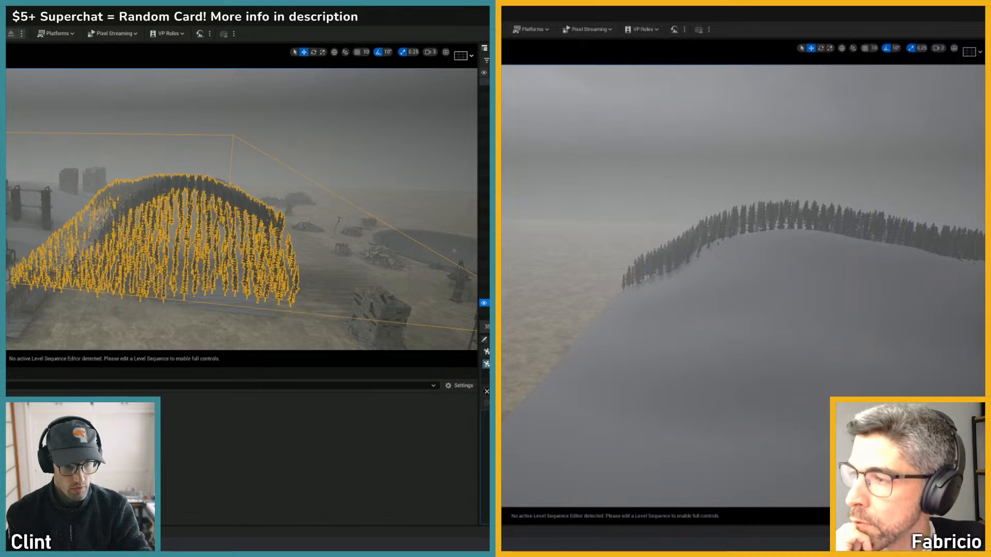
left_click(485, 318)
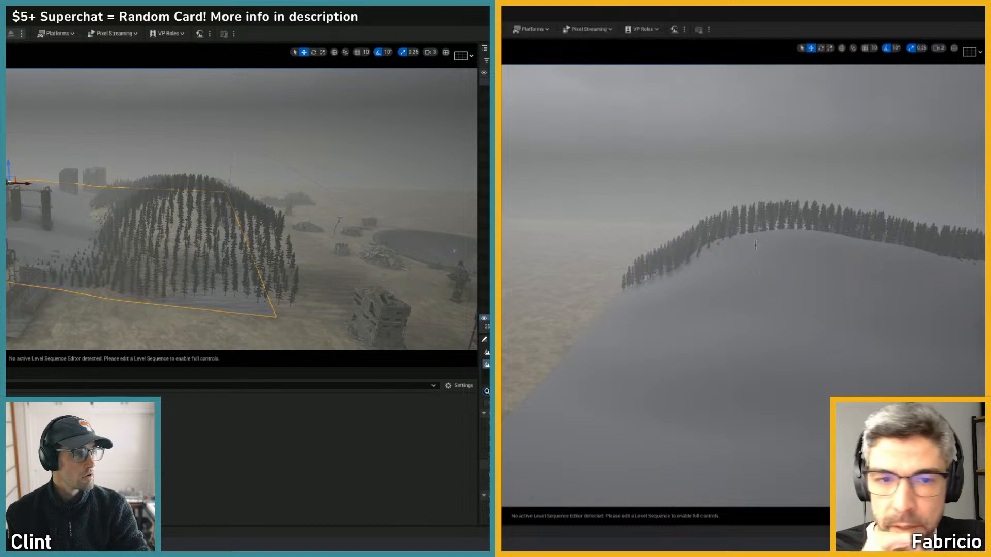
left_click(750, 257)
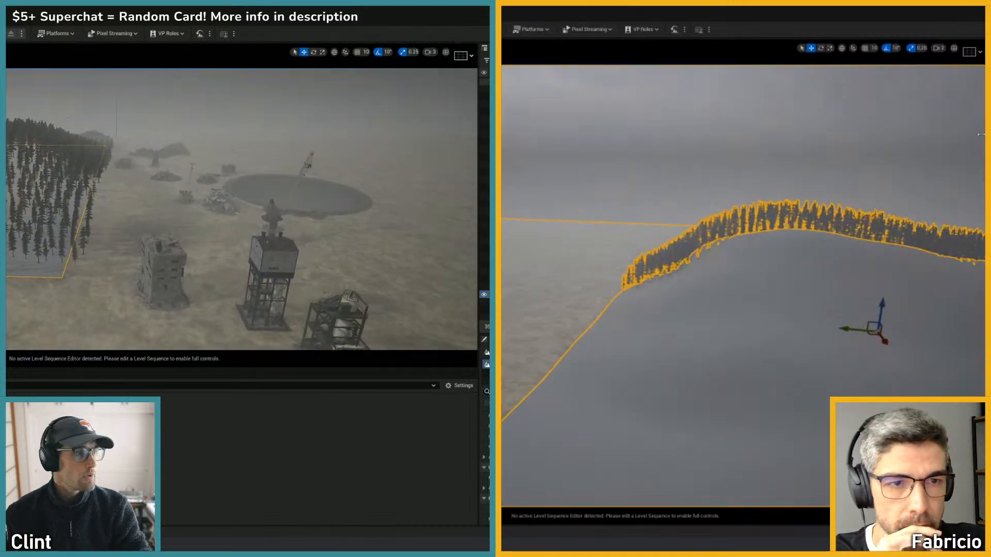
right_click_drag(725, 214, 619, 186)
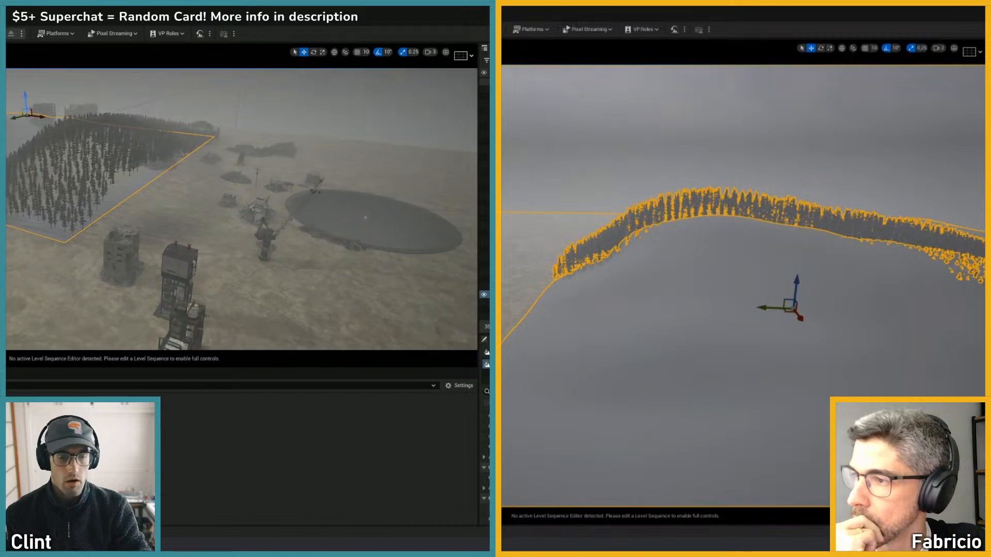
mouse_move(342, 269)
right_mouse_down()
mouse_move(289, 266)
mouse_move(342, 269)
right_mouse_up()
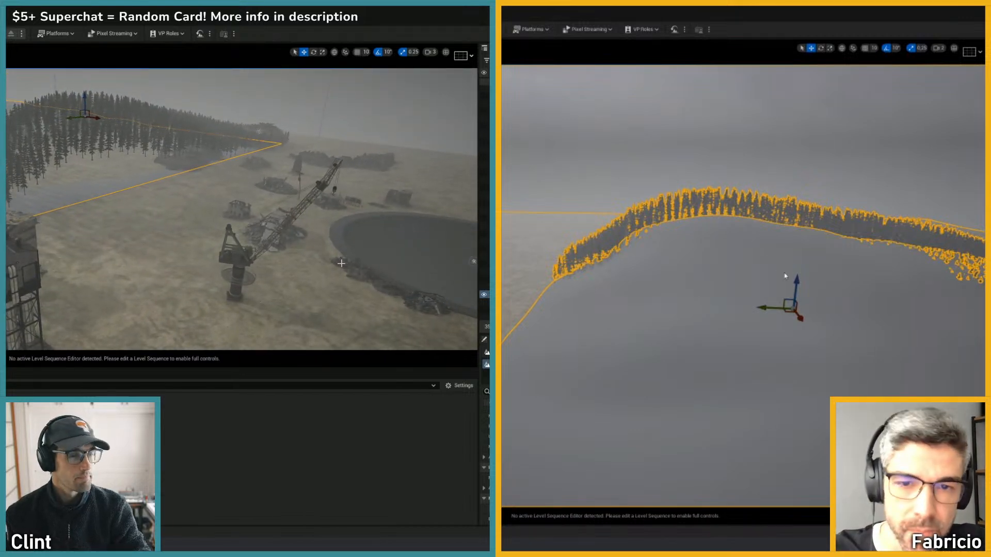
right_click_drag(784, 276, 773, 256)
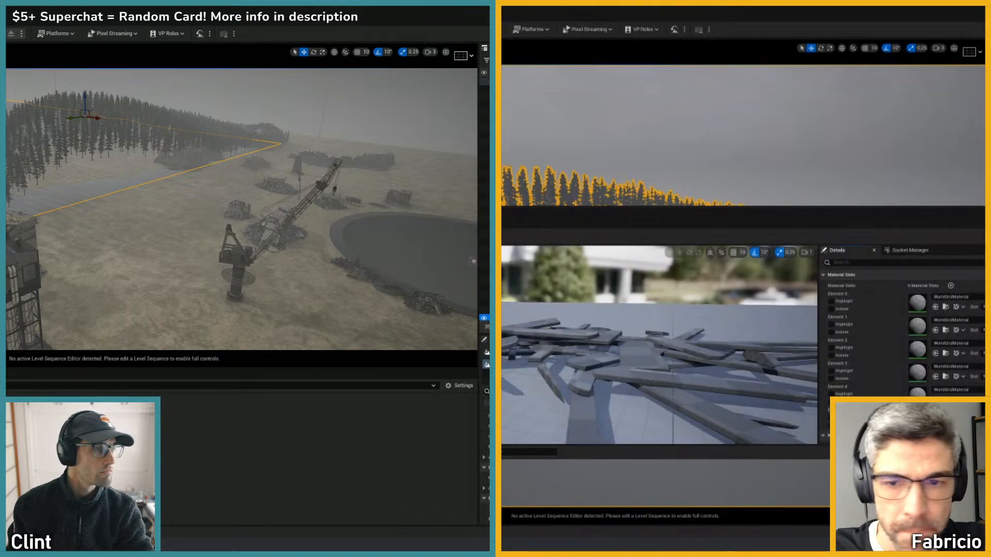
- Dismiss the mesh editor and plugins windows covering the second editor's viewport, and examine the bare slope and its tree line
key("alt+Tab")
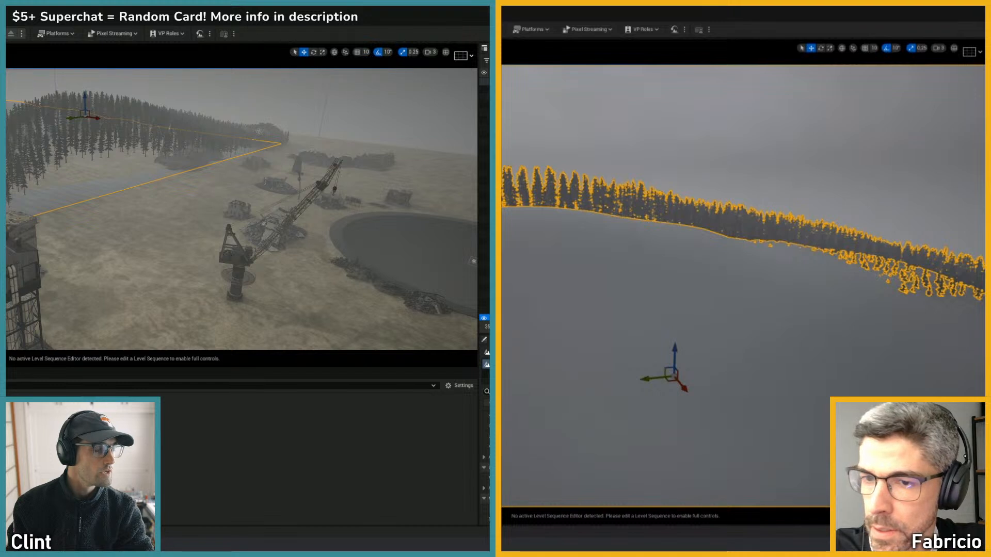
right_click_drag(743, 285, 697, 277)
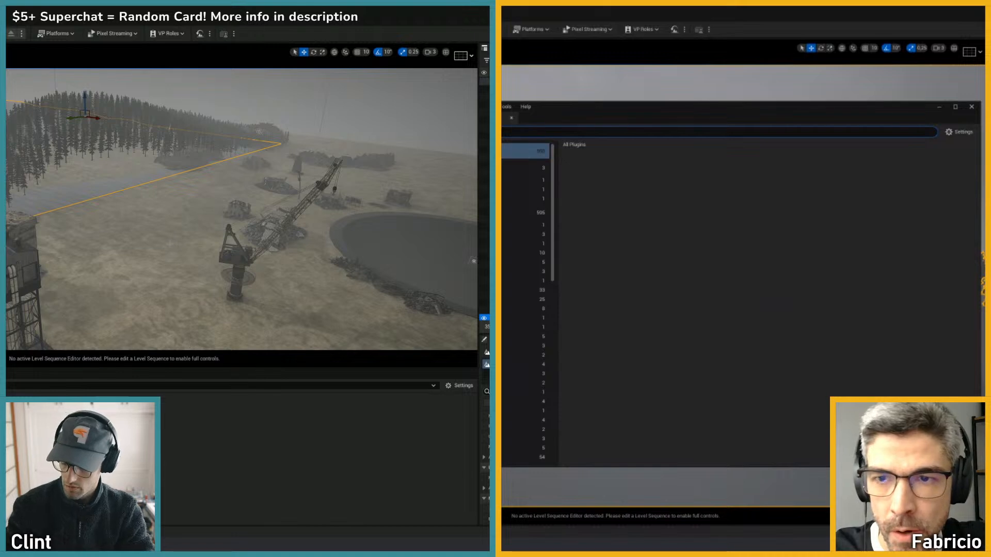
left_click_drag(602, 107, 568, 101)
left_click(939, 101)
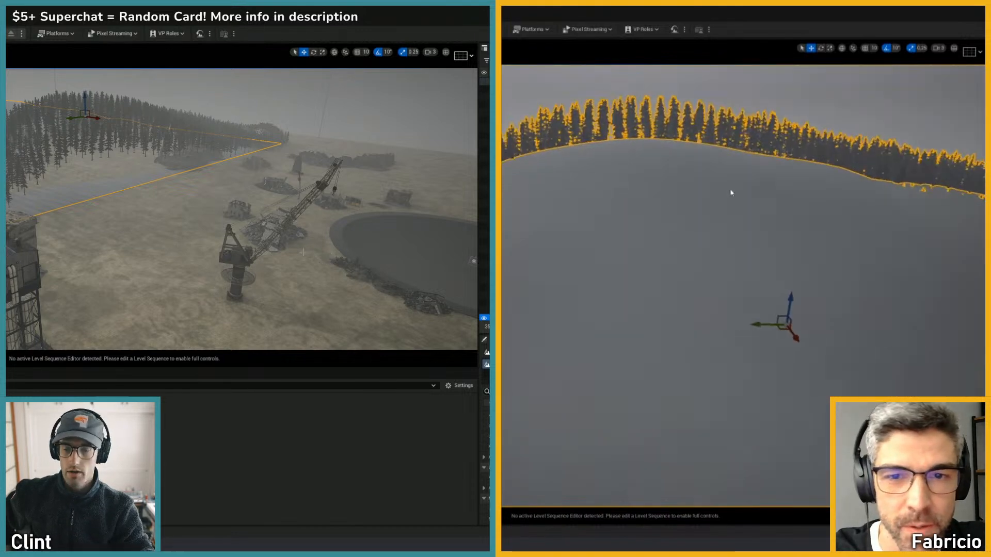
right_click_drag(725, 185, 749, 171)
left_click(750, 171)
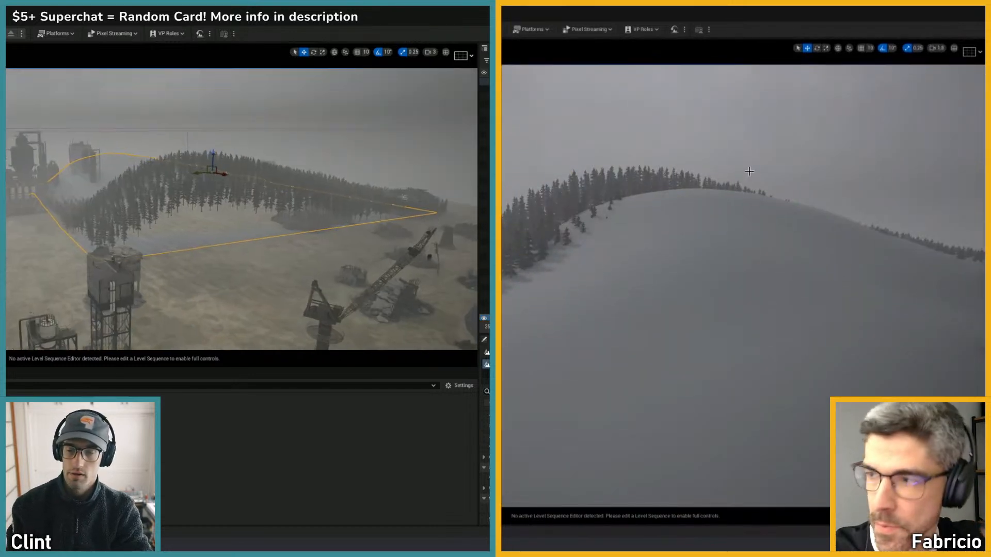
- Delete the forest and the landscape patch beneath it from the facility level
right_click_drag(201, 236, 201, 236)
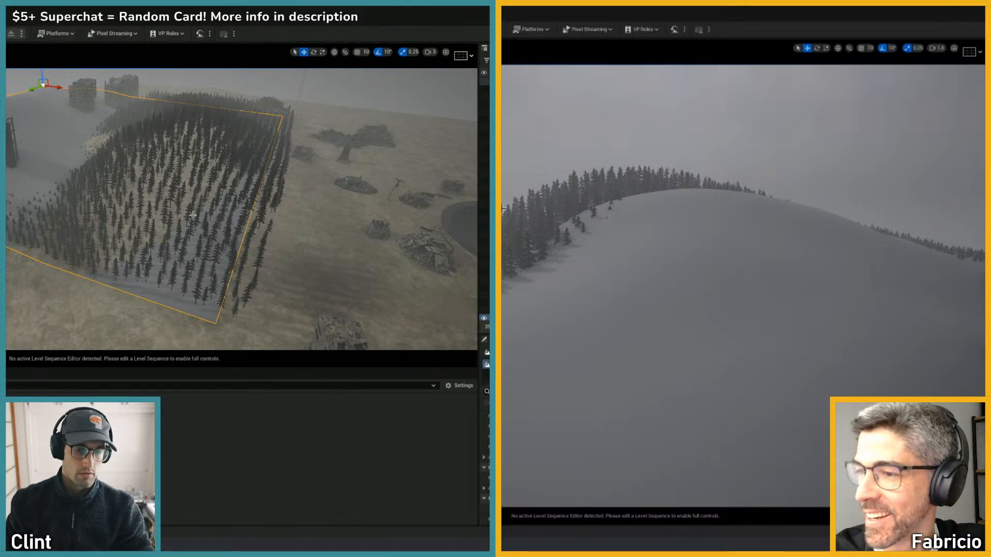
right_click_drag(148, 211, 170, 209)
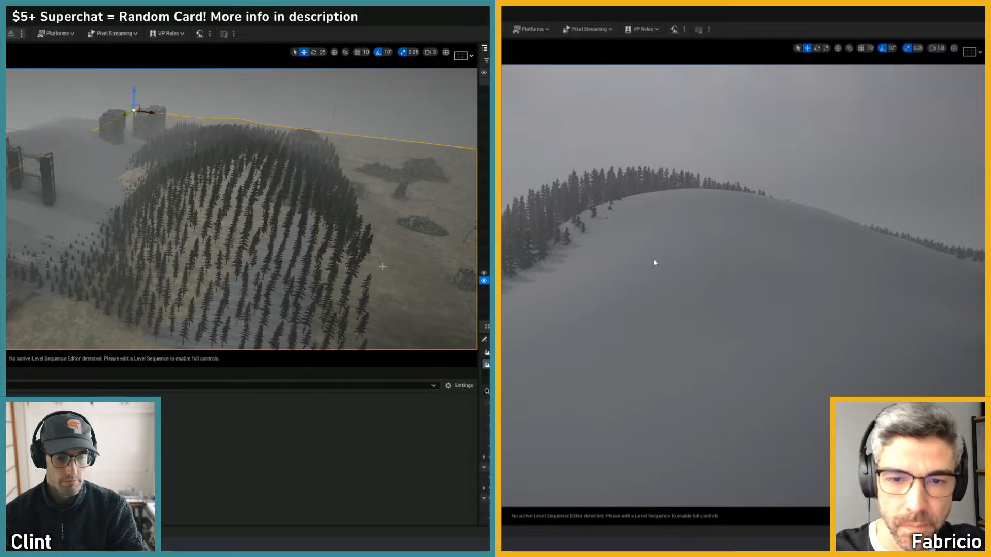
right_click_drag(654, 263, 644, 257)
left_click(80, 168)
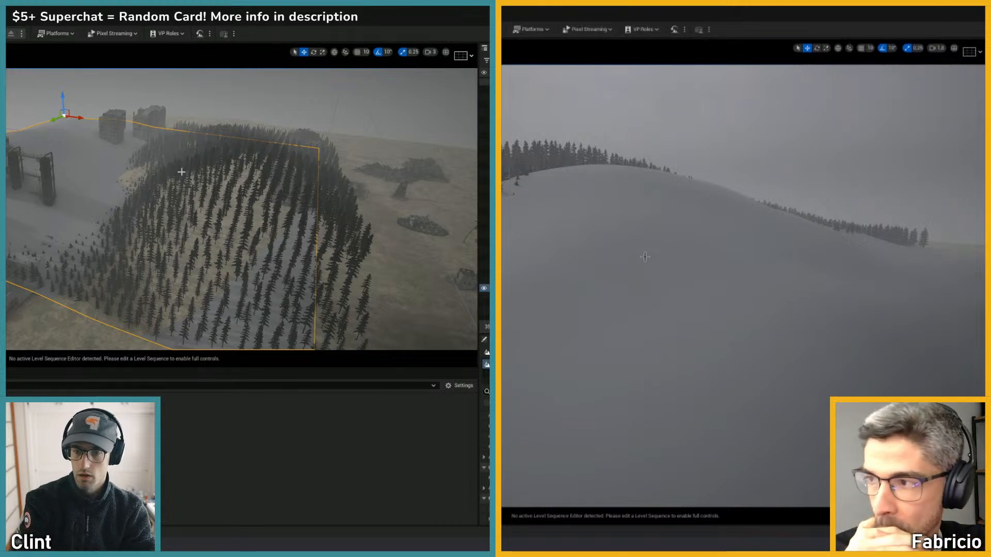
key("Delete")
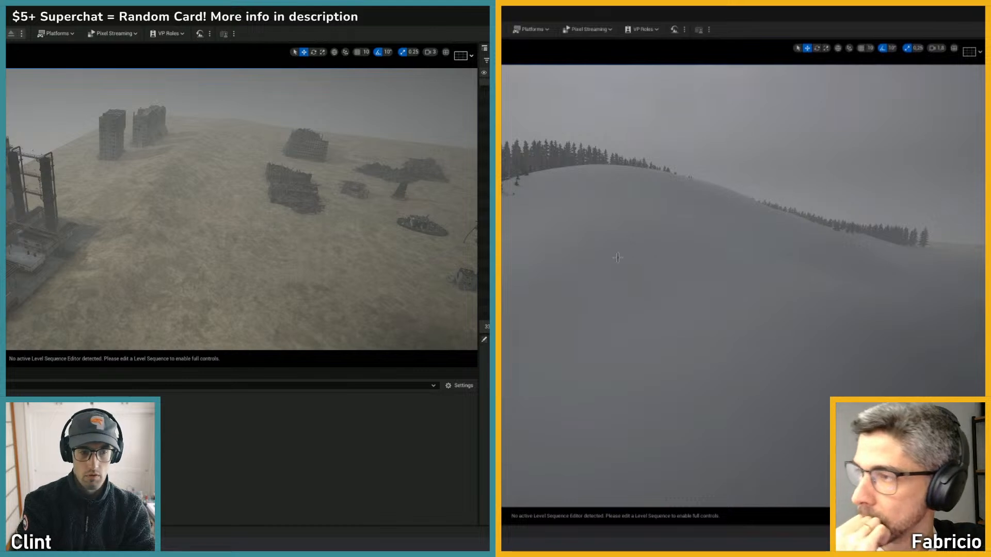
- Save the level and submit the changed files to revision control with the description "deleted forestcards for now"
right_click_drag(296, 217, 428, 205)
key("ctrl+s")
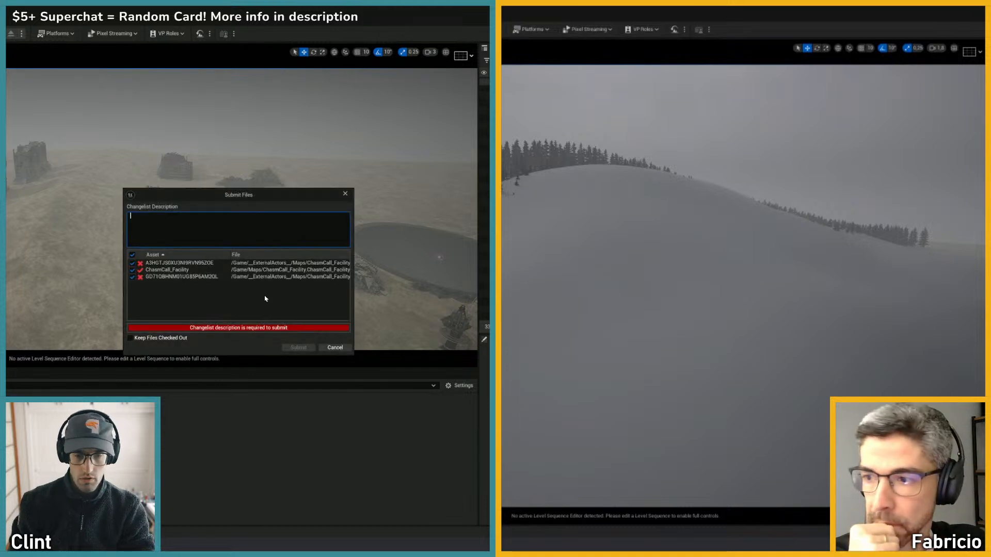
type("deleted for")
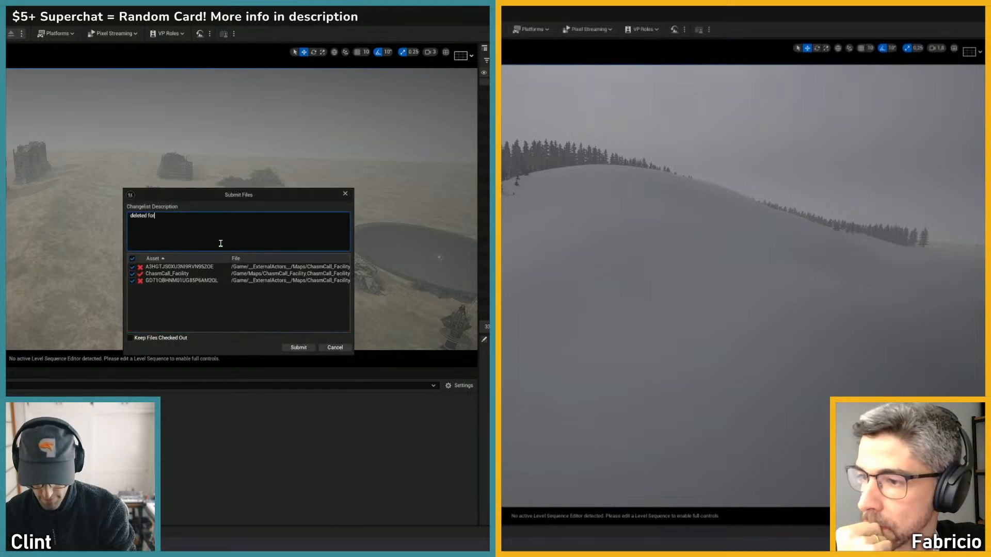
type("est for now")
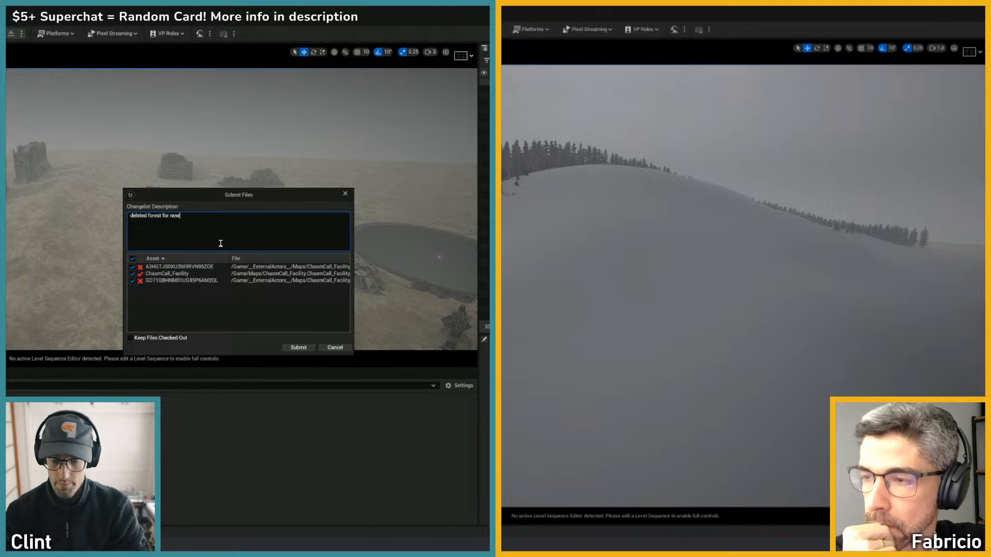
left_click(163, 216)
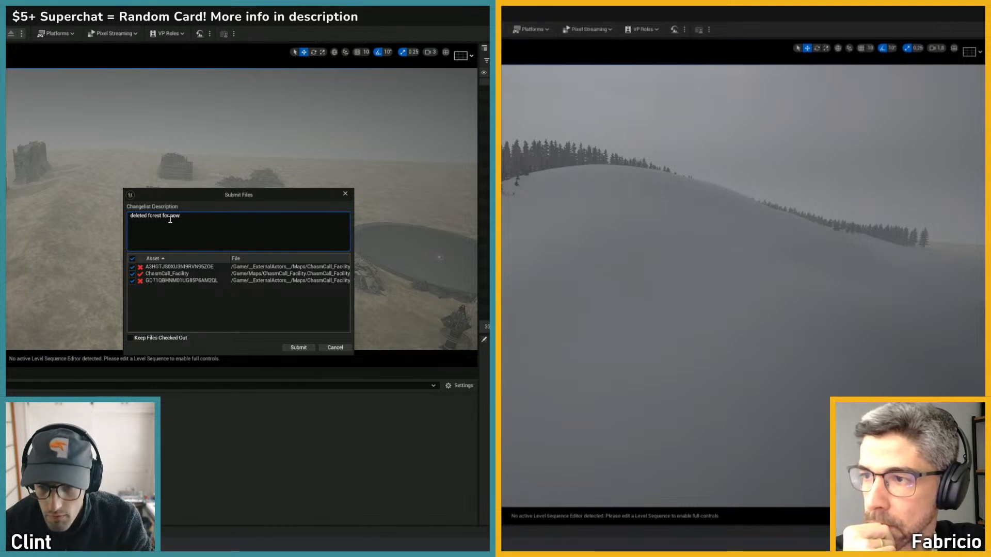
type("cards")
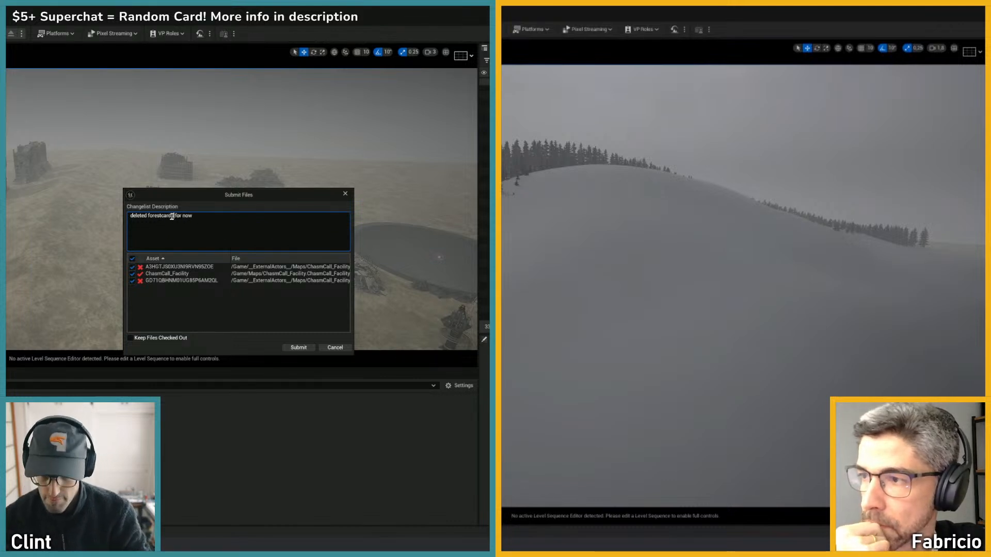
left_click(298, 348)
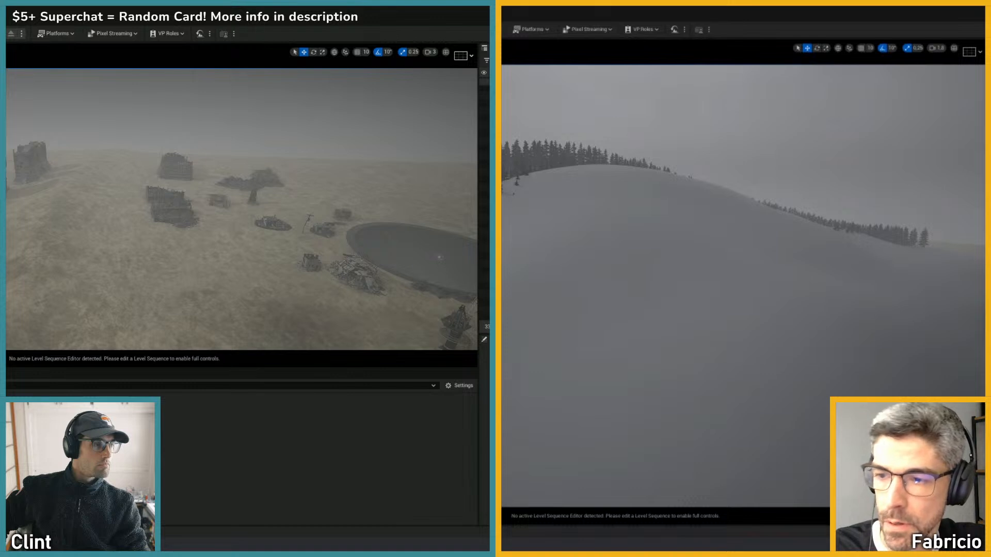
- Check the revision control options for the ChasmCall_Facility map in the second editor's Maps folder
left_click_drag(504, 29, 564, 29)
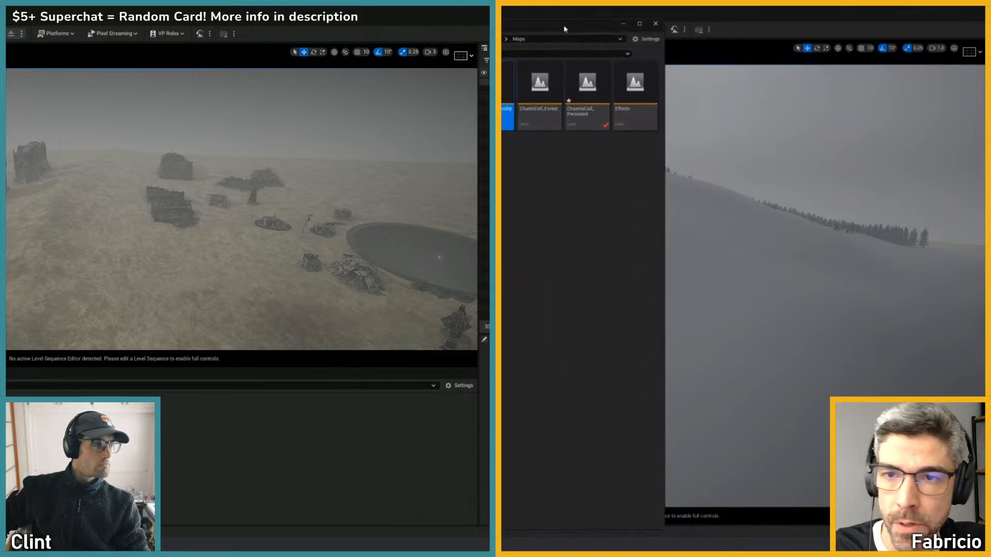
right_click(503, 82)
mouse_move(583, 258)
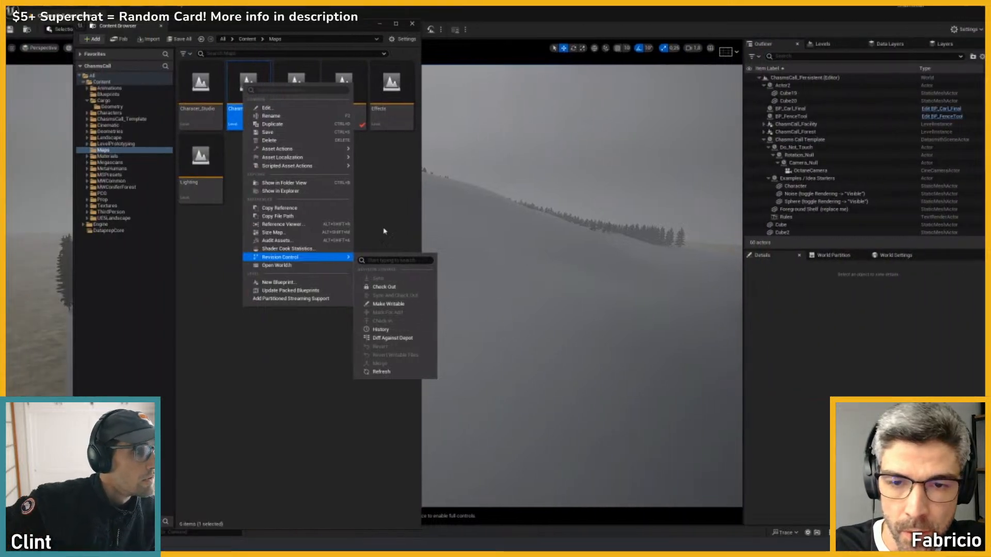
left_click(398, 181)
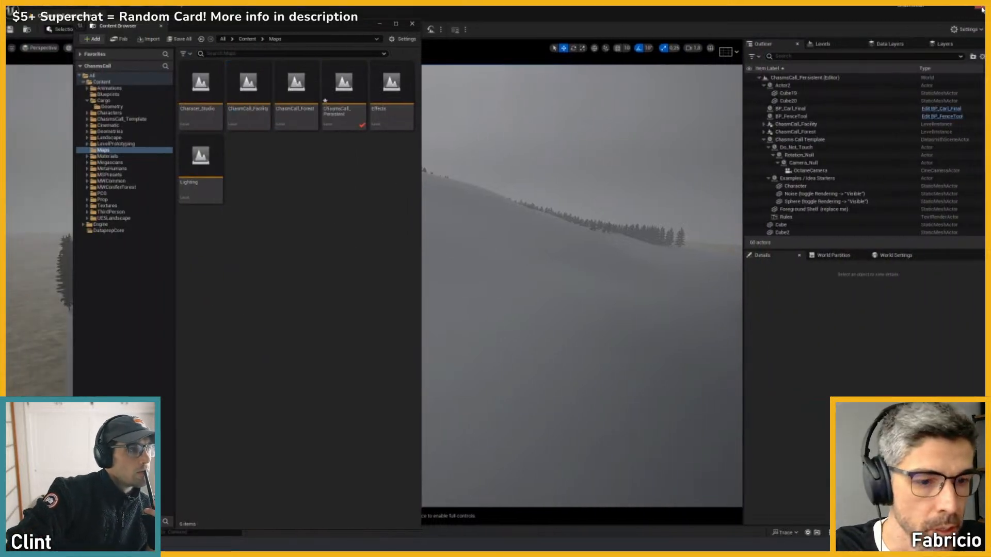
- Save the ChasmsCall_Persistent map and check it in to revision control with the description "update"
right_click(339, 101)
left_click(356, 152)
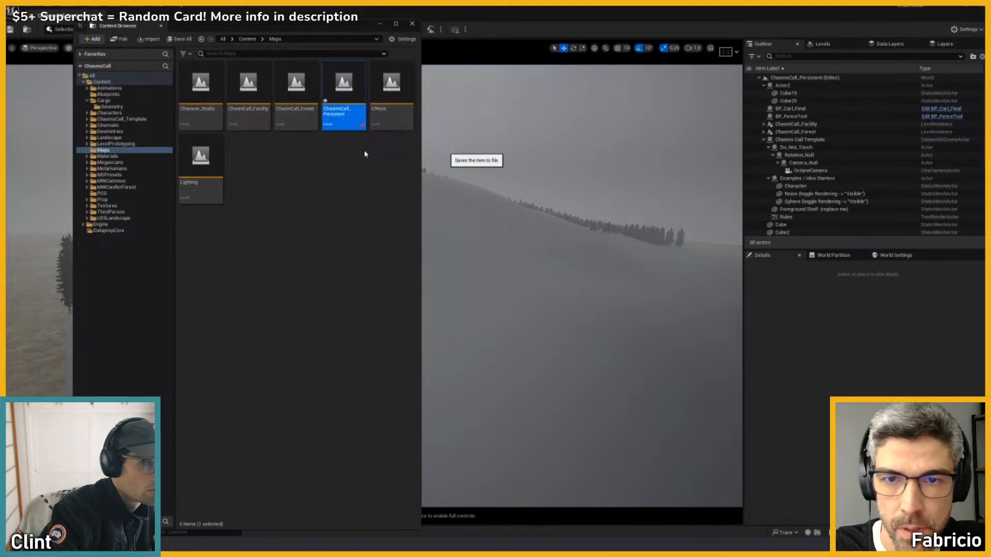
right_click(347, 96)
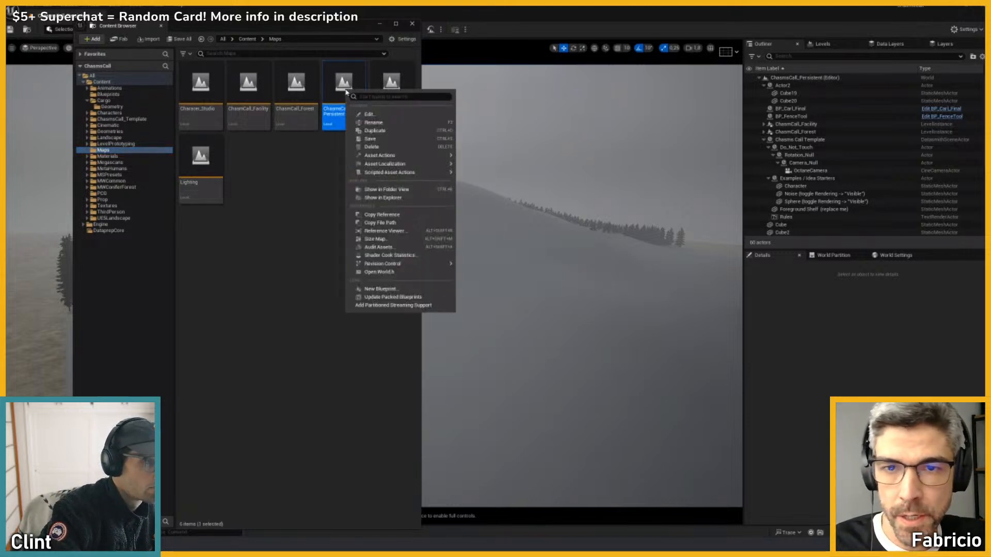
mouse_move(392, 264)
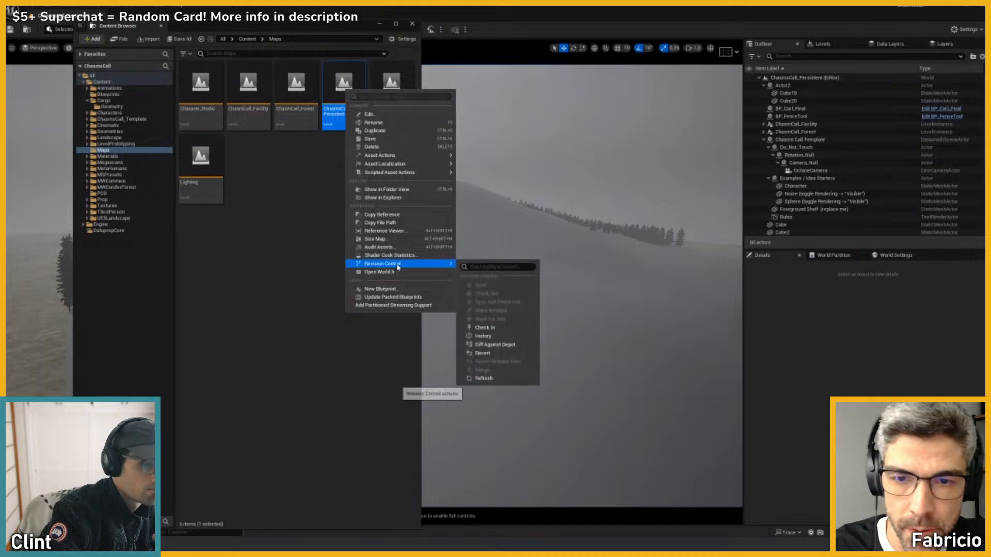
left_click(484, 328)
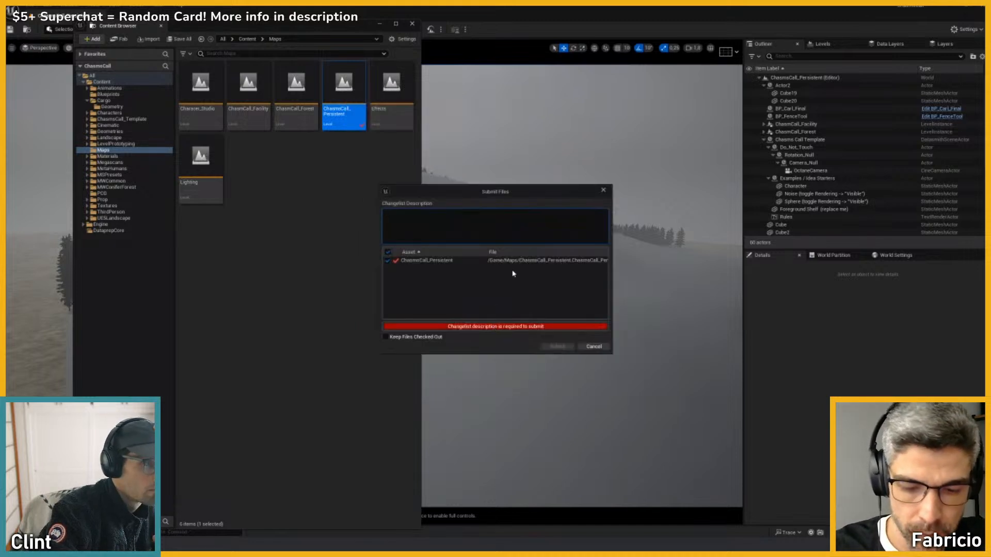
type("update")
left_click(551, 347)
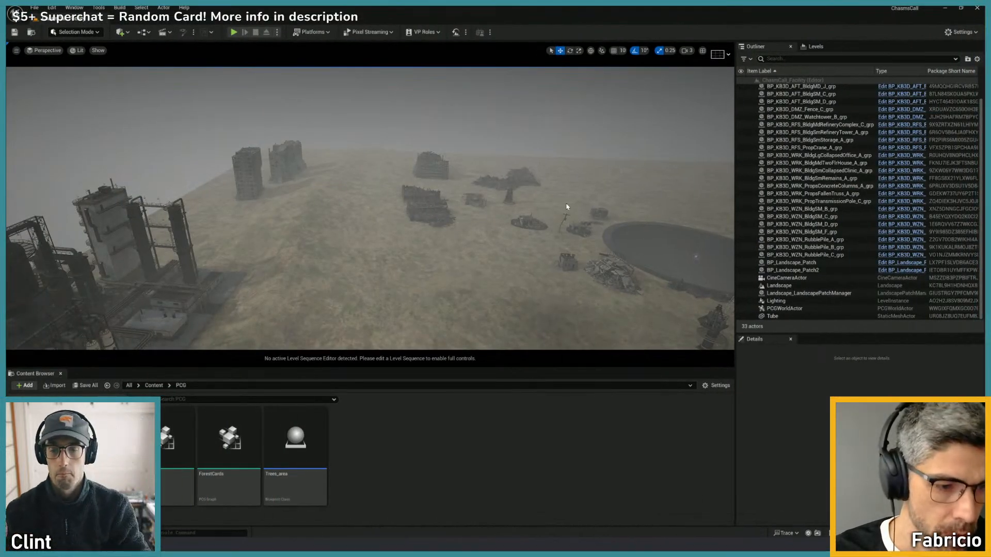
- Fly through the facility level and examine the refinery towers, the ruined building and the open ground around them
mouse_move(369, 208)
right_mouse_down()
mouse_move(370, 177)
mouse_move(387, 208)
mouse_move(369, 222)
mouse_move(310, 196)
mouse_move(336, 208)
mouse_move(258, 209)
mouse_move(370, 242)
mouse_move(370, 219)
right_mouse_up()
key("w")
key("s")
key("w")
key("d")
key("s")
key("s")
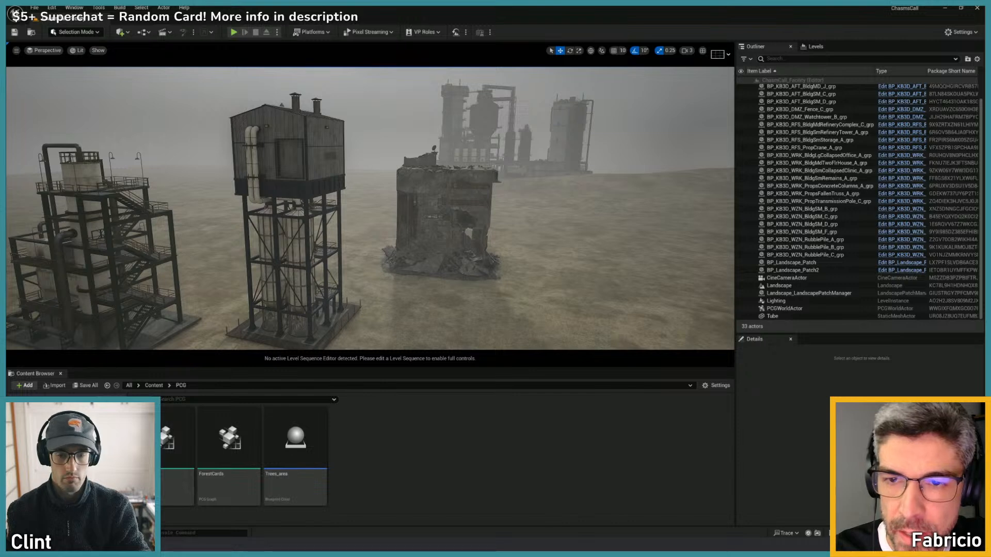
right_click_drag(478, 275, 541, 262)
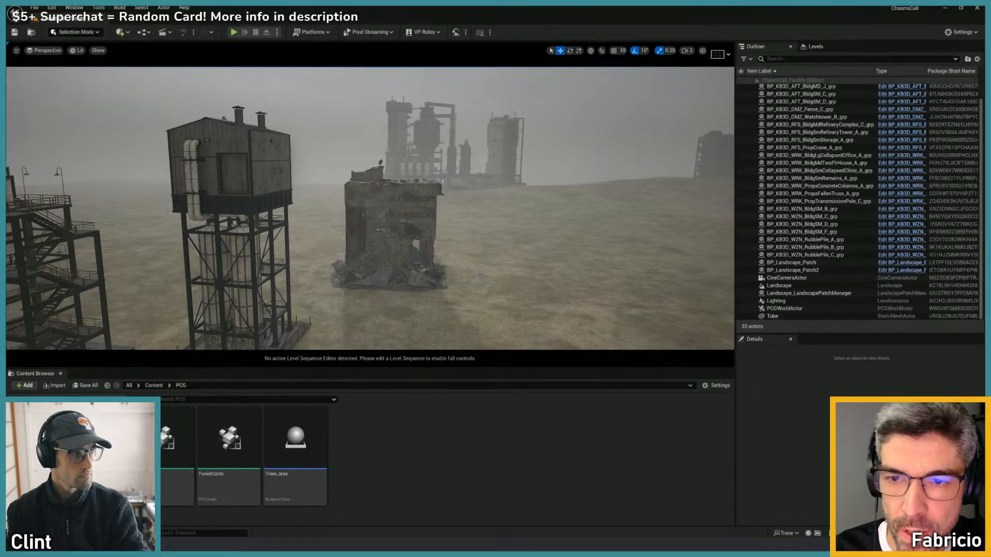
right_click_drag(475, 278, 488, 239)
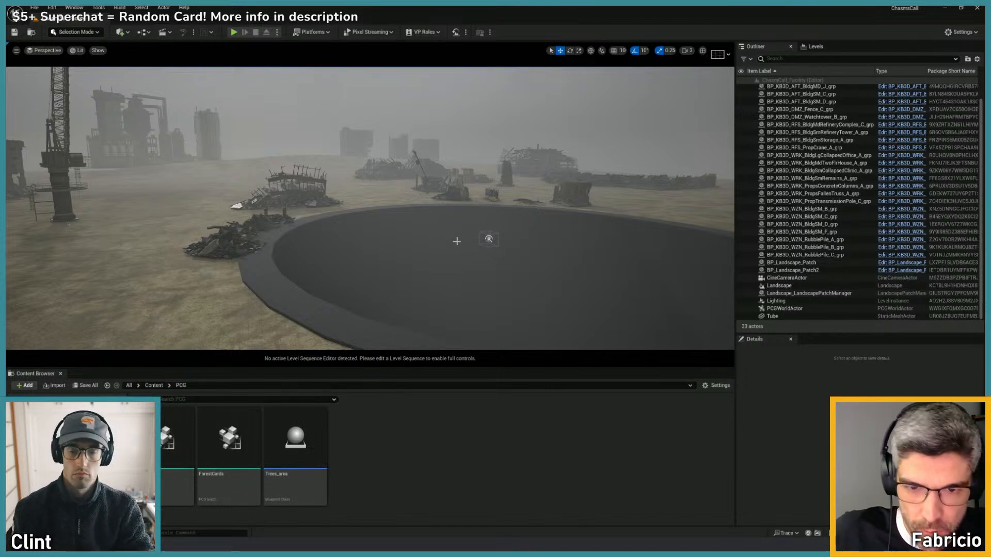
- Examine the dark round basin and the ruins behind it, and look at the level list and actor list
key("s")
right_click_drag(457, 241, 406, 208)
key("w")
key("s")
key("w")
key("w")
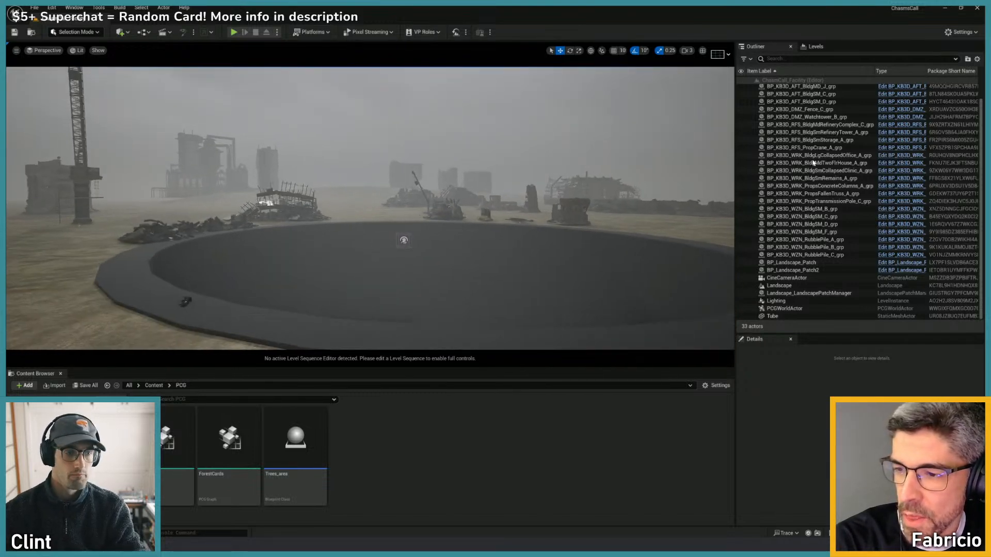
left_click(816, 46)
left_click(756, 47)
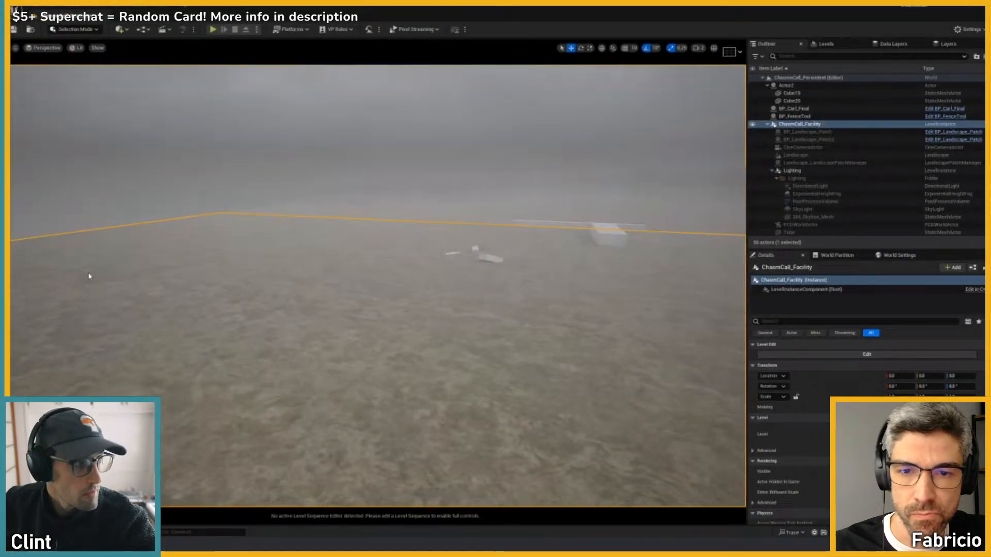
- Inspect the open terrain of the ChasmCall_Facility level instance in the persistent level
scroll(235, 281, "up", 3)
right_click_drag(88, 276, 299, 256)
key("s")
scroll(255, 295, "down", 2)
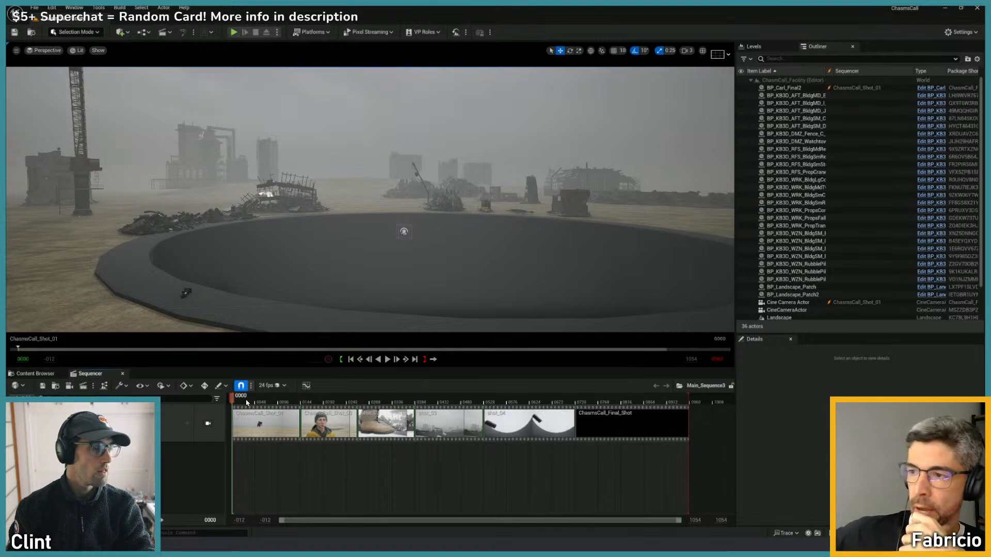
- Scrub through the shots of Main_Sequence3 and return to the opening shot, ChasmsCall_Shot_01
left_click_drag(252, 402, 444, 412)
left_click_drag(417, 416, 242, 412)
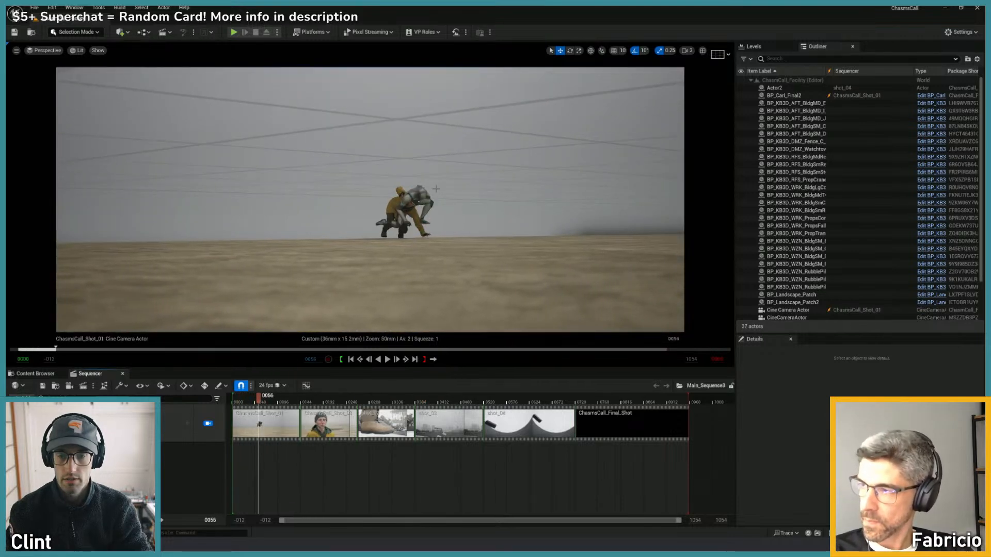
- Select the grey SKM Manny mannequin in ChasmsCall_Shot_01 and scrub the shot to examine its motion against the animated man
left_click(419, 194)
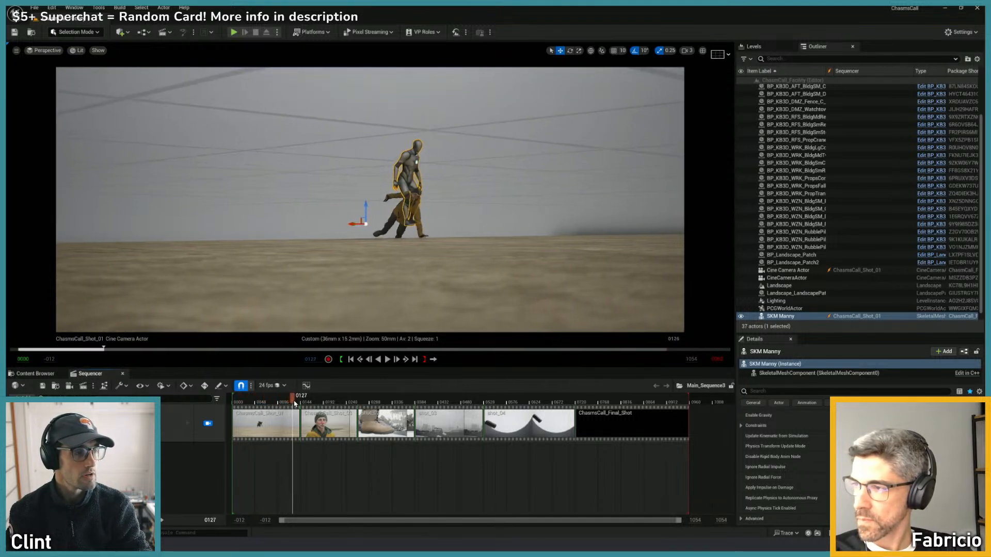
left_click_drag(300, 403, 276, 403)
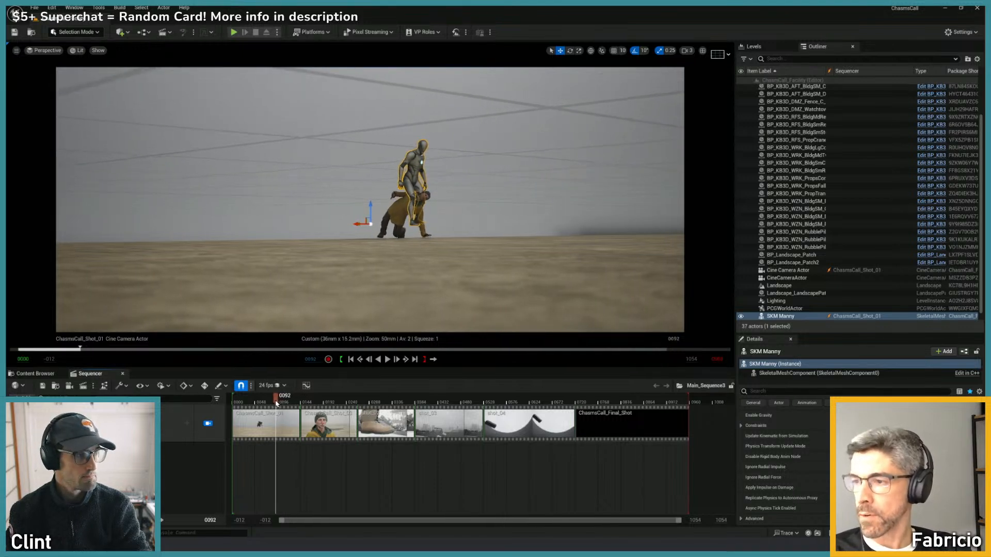
left_click_drag(276, 403, 251, 399)
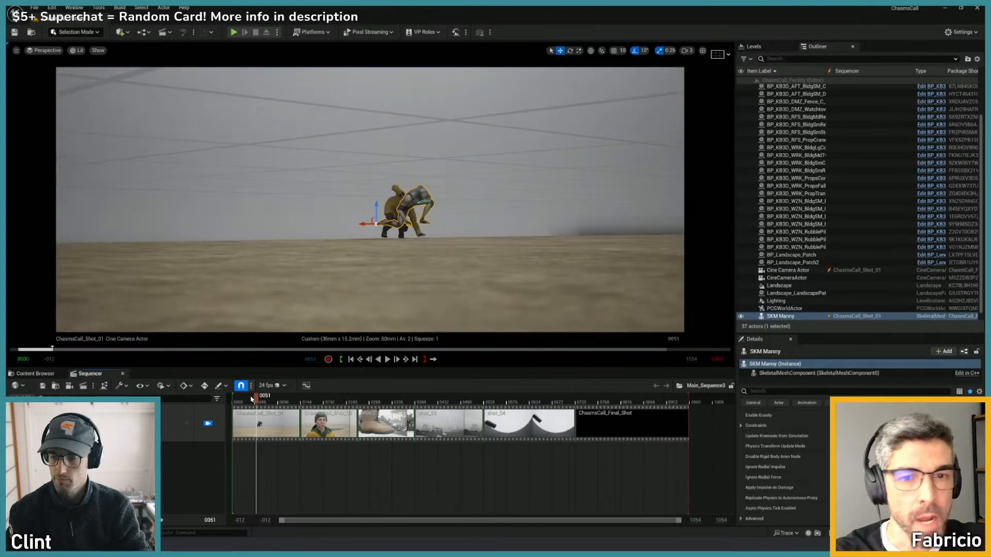
- Open the ChasmsCall_Persistent level and fly around the dark basin, crane and surrounding ruins
left_click(35, 373)
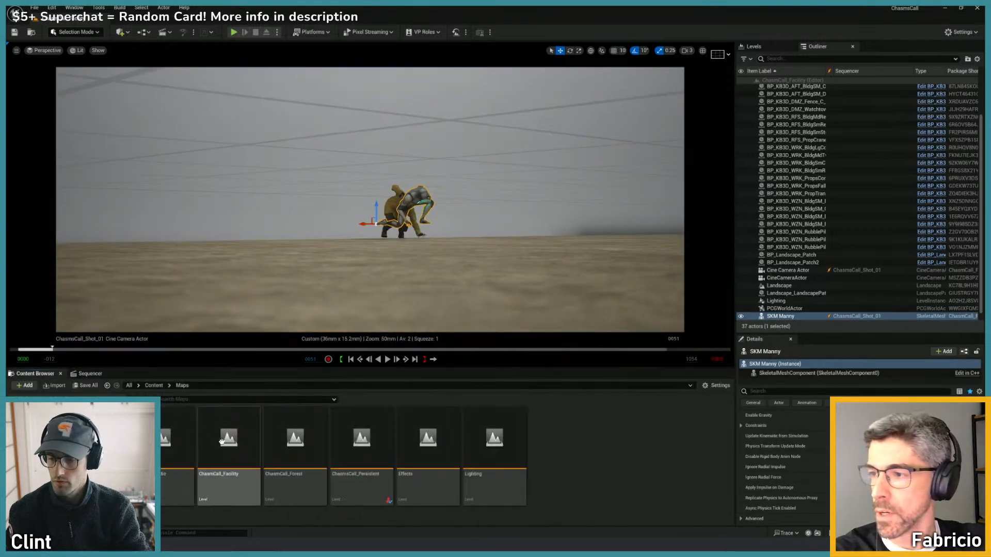
double_click(375, 449)
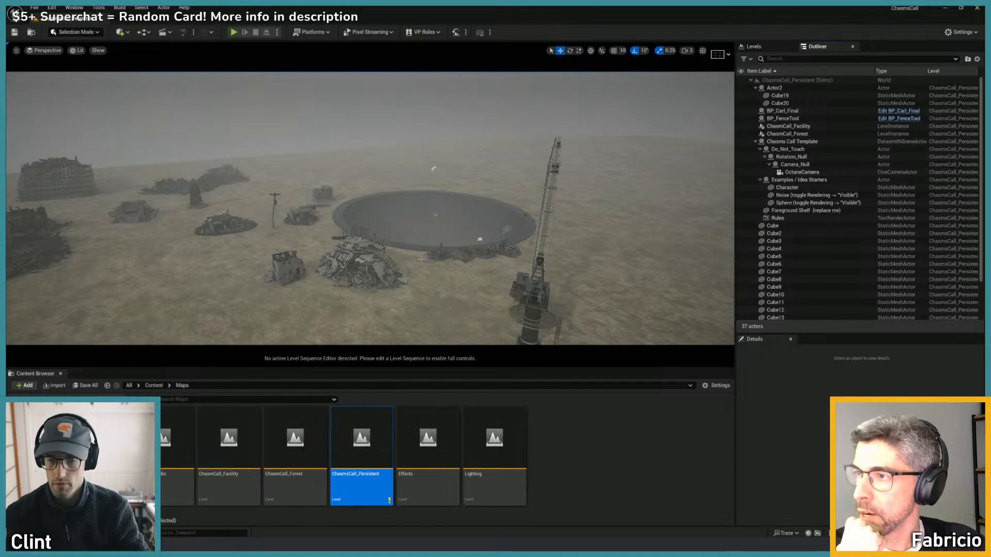
right_click_drag(421, 260, 286, 311)
key("w")
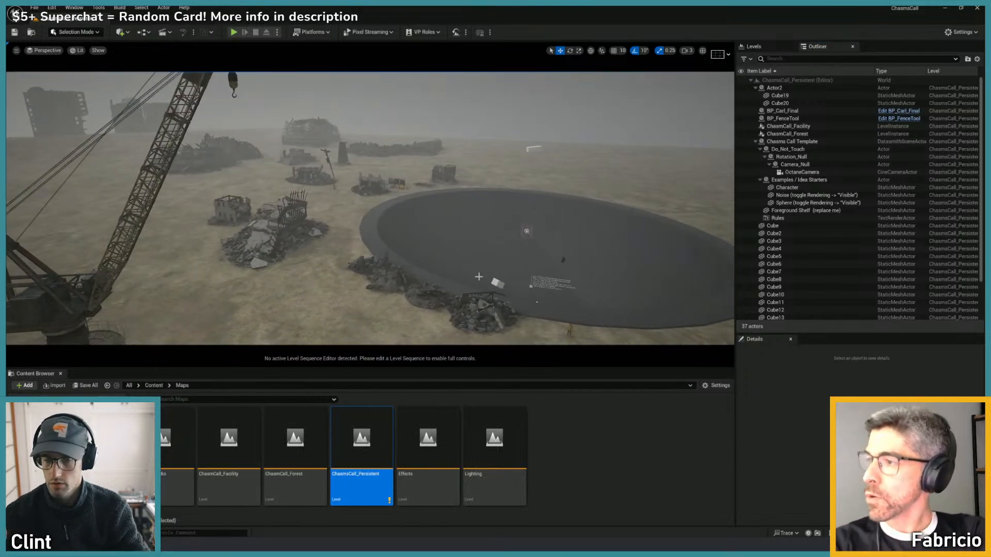
right_click_drag(479, 277, 536, 255)
key("w")
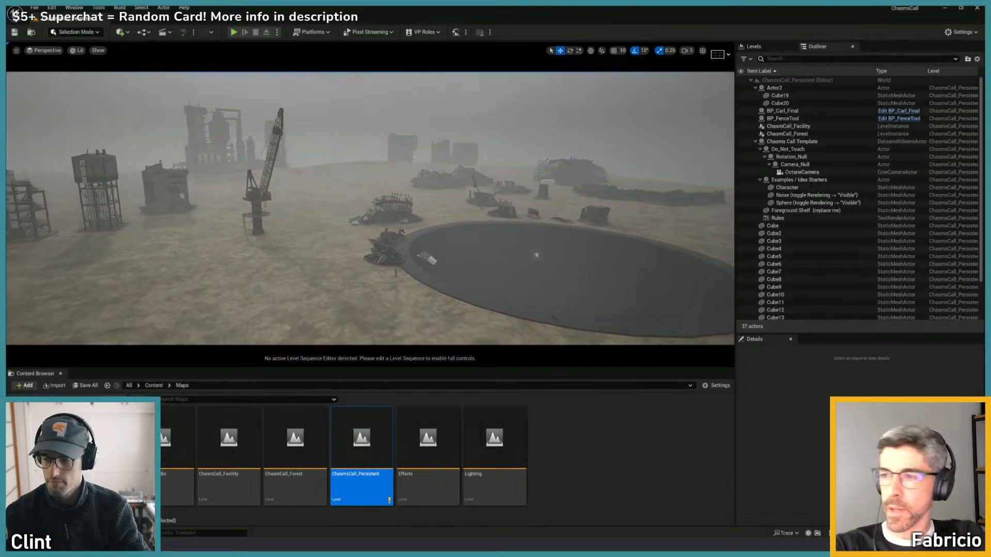
- Open Main_Sequence3 from the Cinematic folder and scrub through its shots, returning to ChasmsCall_Shot_01
left_click(52, 454)
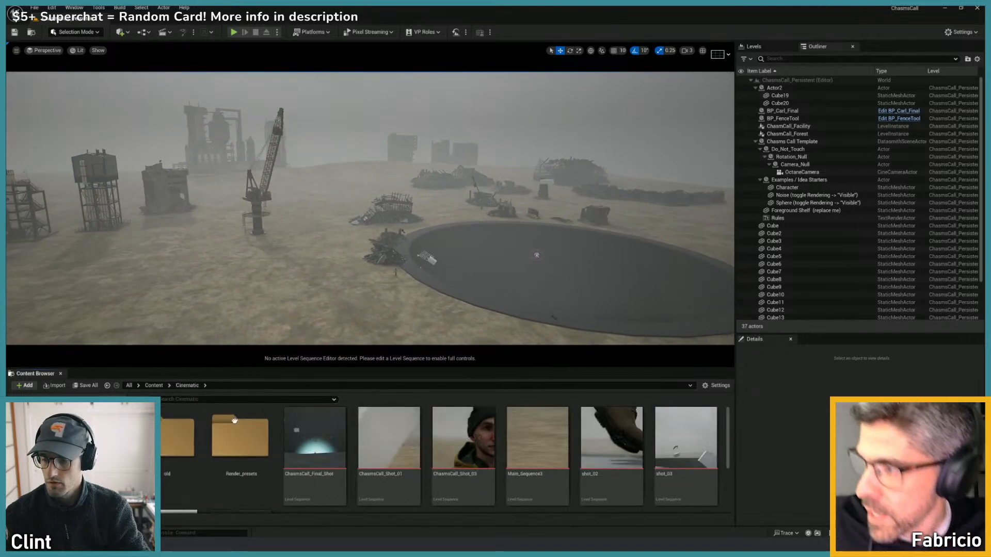
double_click(537, 439)
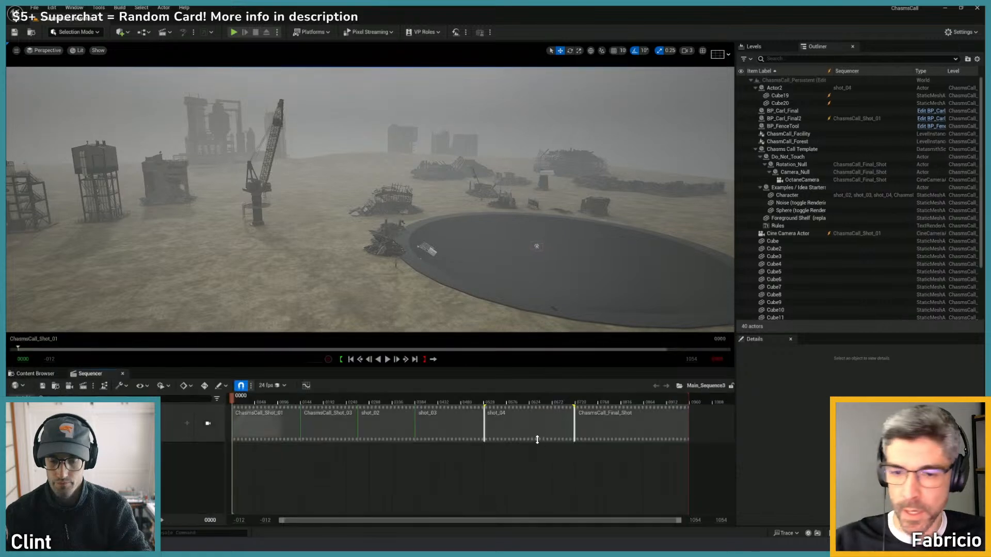
left_click_drag(232, 397, 492, 395)
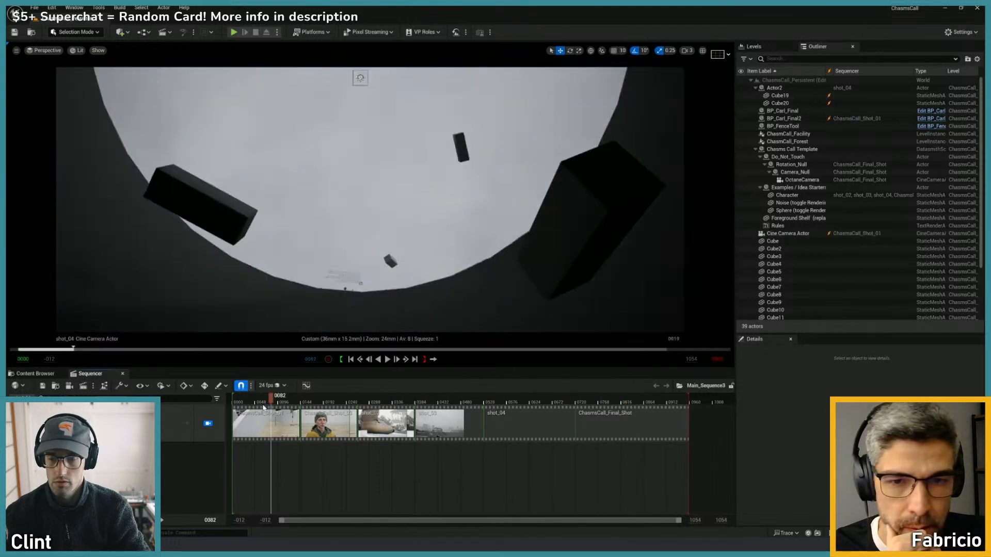
mouse_move(264, 407)
left_mouse_down()
mouse_move(296, 408)
mouse_move(268, 405)
left_mouse_up()
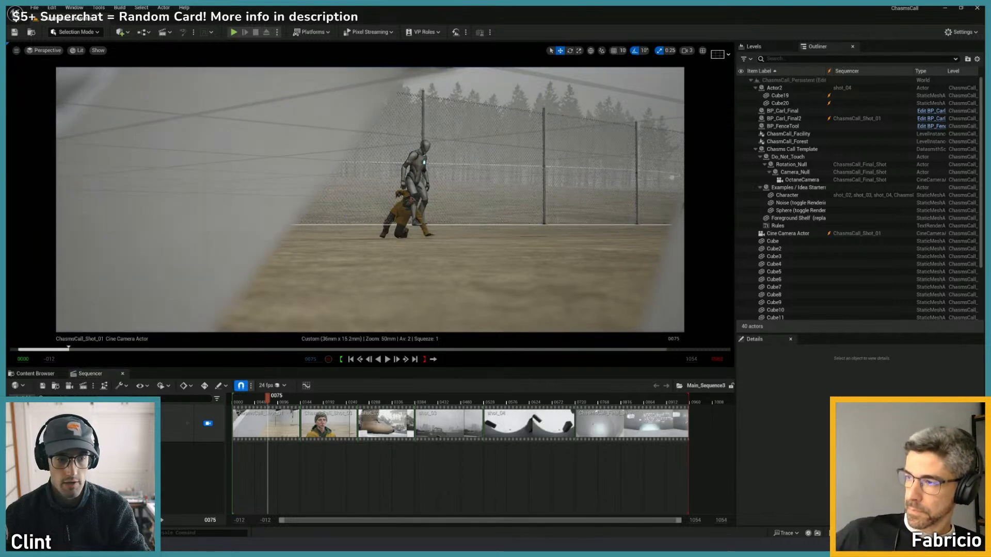
- Try to delete the SKM Manny mannequin directly from the scene, saving and scrubbing the opening shot to check
left_click(413, 178)
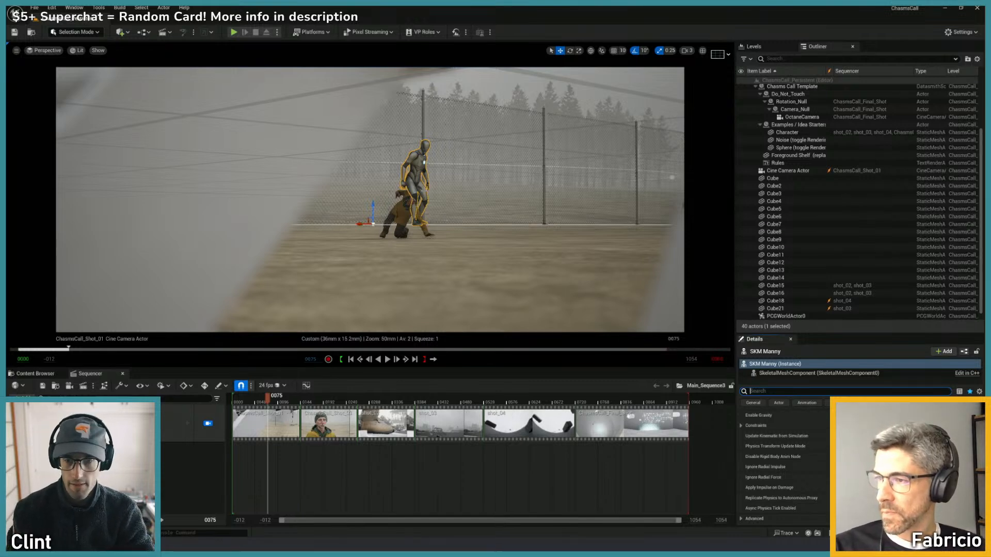
left_click(424, 166)
left_click(422, 161)
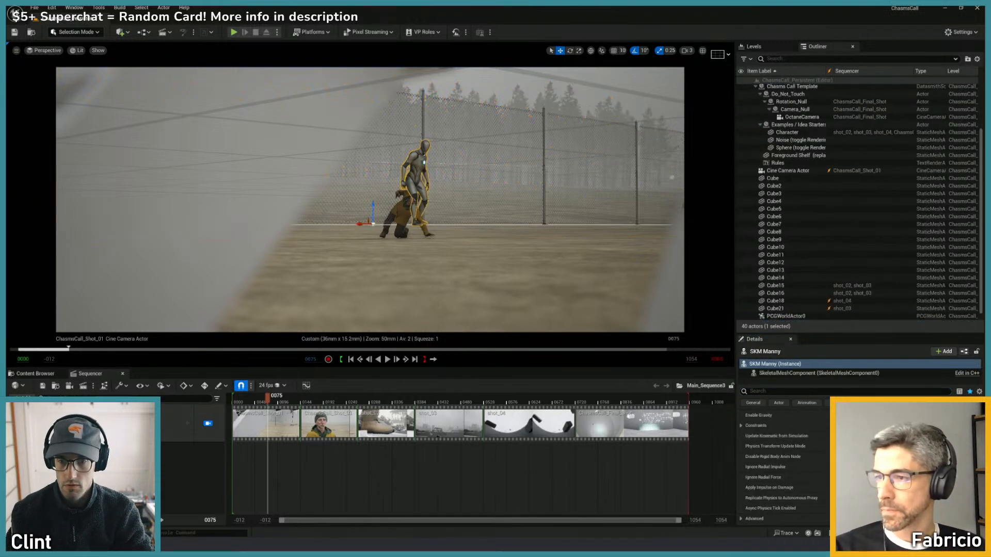
key("Delete")
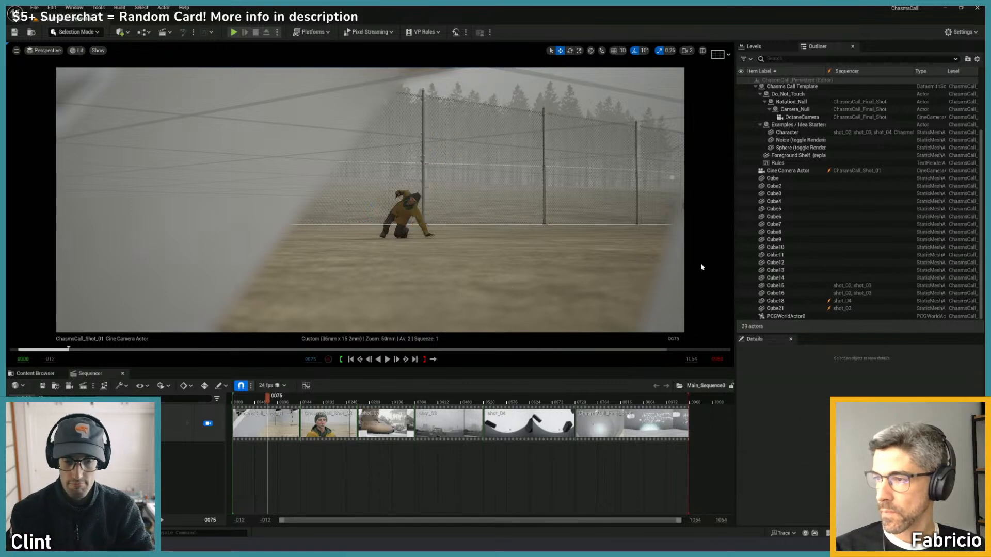
mouse_move(264, 400)
left_mouse_down()
mouse_move(637, 398)
mouse_move(271, 397)
left_mouse_up()
key("ctrl+s")
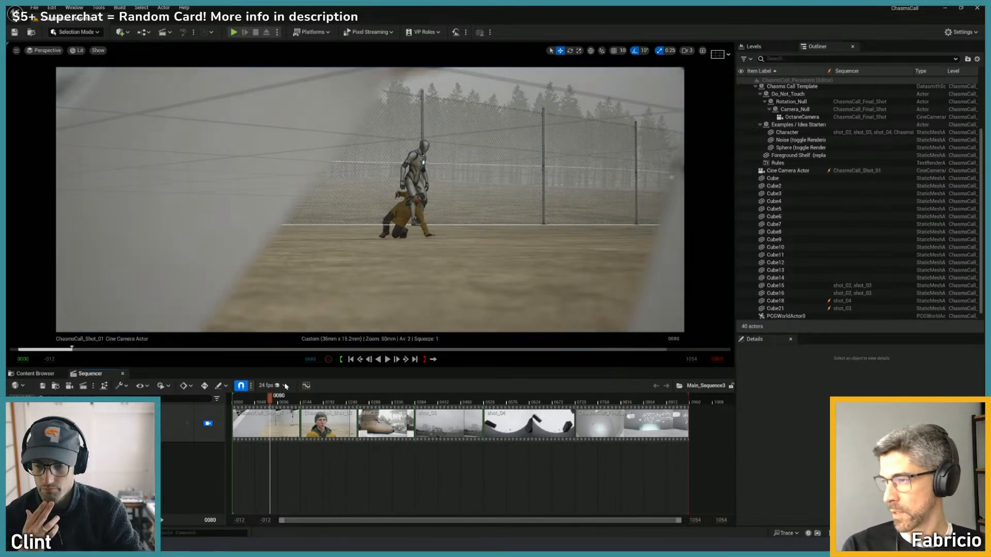
left_click_drag(270, 397, 268, 400)
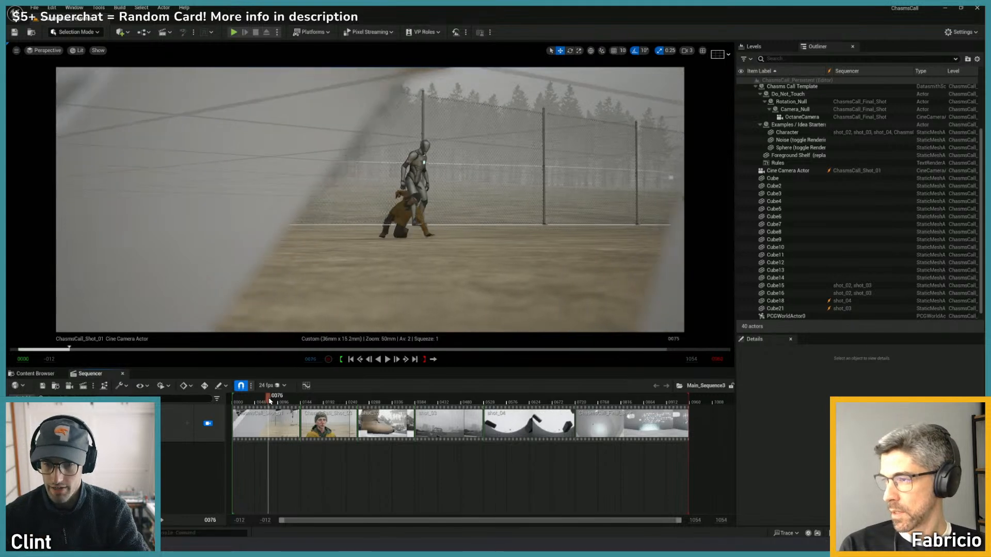
- Open the ChasmsCall_Shot_01 subsequence for the mannequin and collapse its expanded actor tracks
left_click(417, 176)
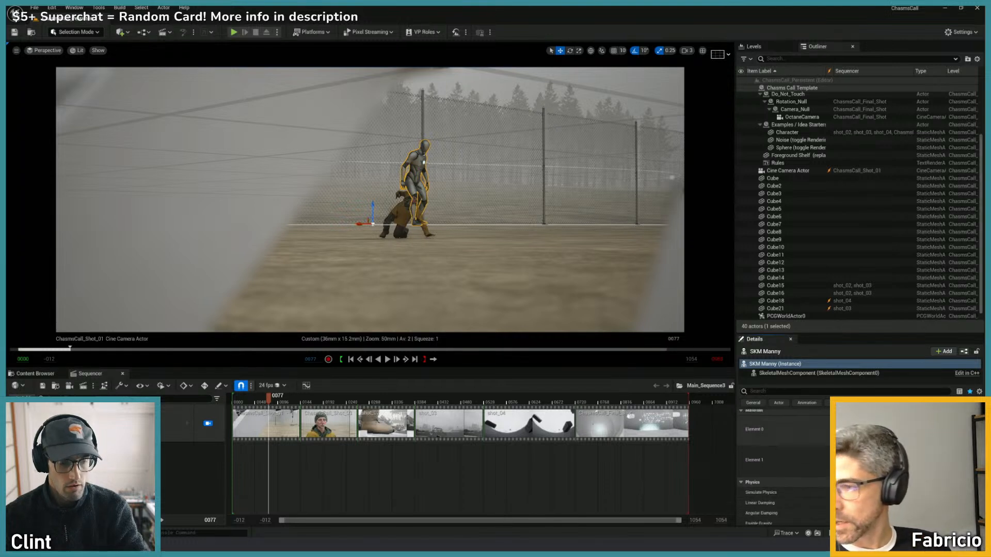
double_click(277, 422)
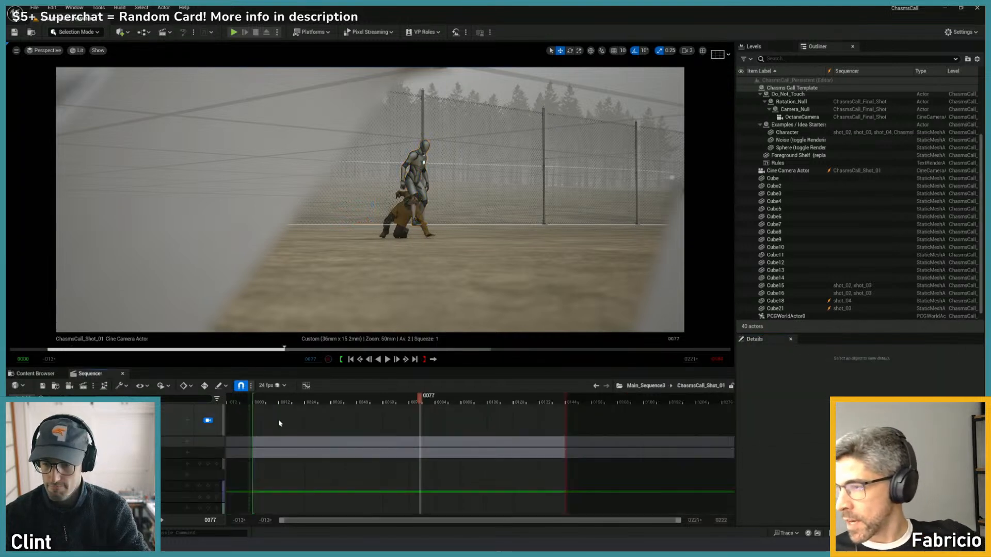
left_click(25, 475)
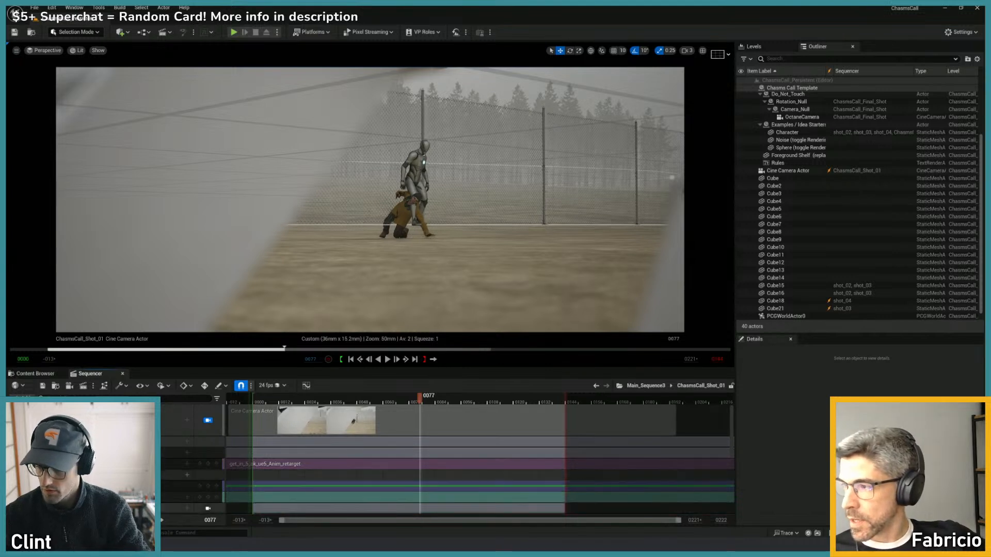
left_click(26, 442)
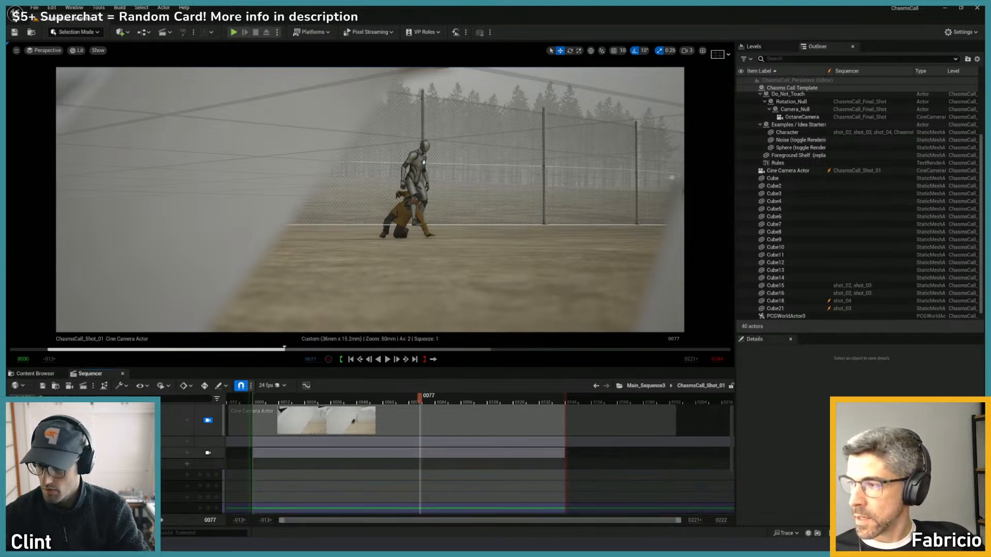
left_click(26, 452)
- Delete the SKM Manny track from ChasmsCall_Shot_01, keeping BP_Carl_Final2, and save the sequence
left_click(103, 442)
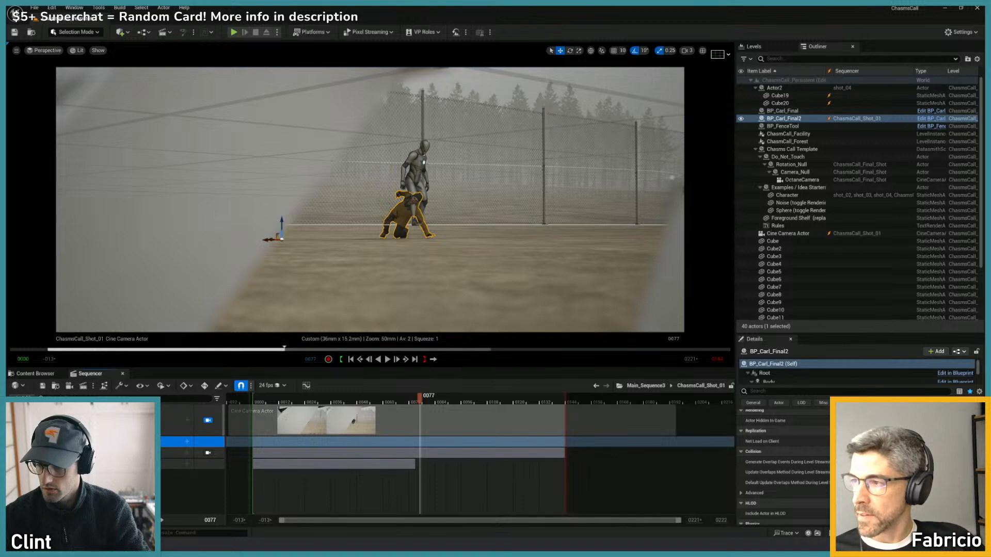
key("Escape")
left_click(103, 442)
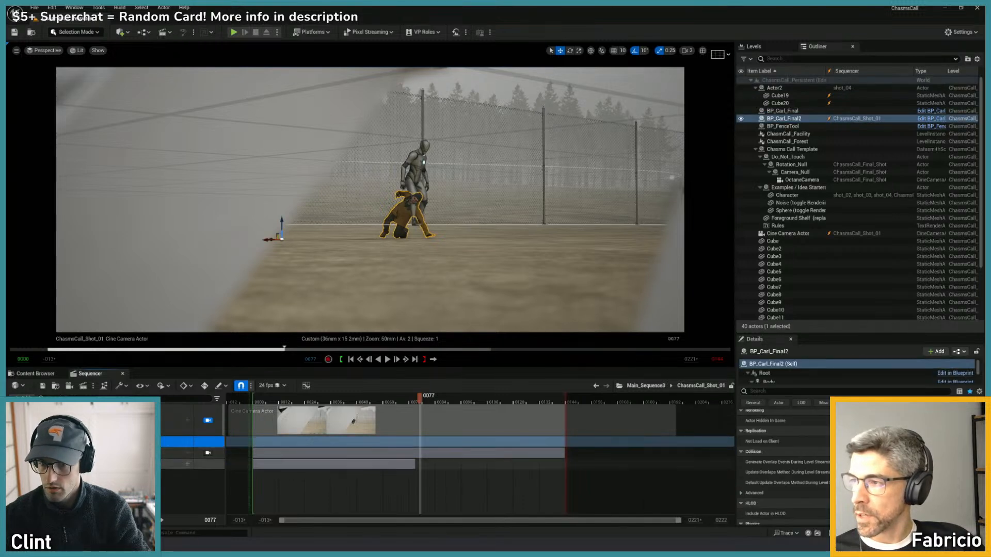
key("Escape")
left_click(103, 464)
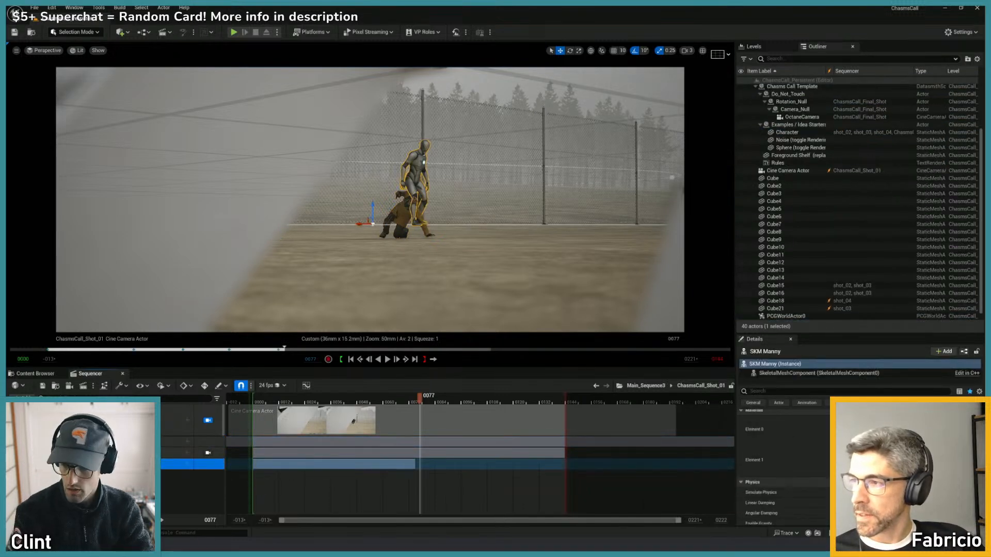
key("Delete")
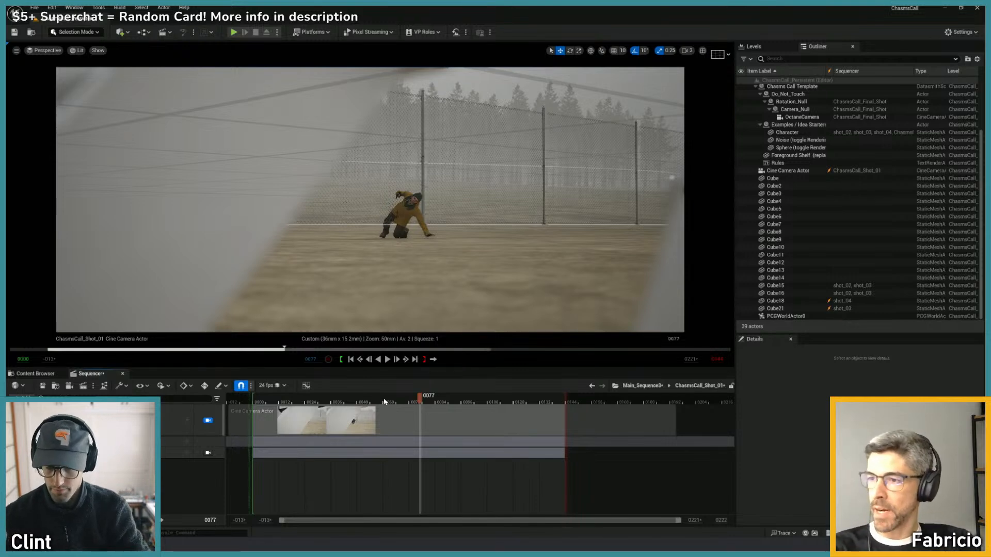
key("ctrl+s")
left_click_drag(390, 401, 418, 402)
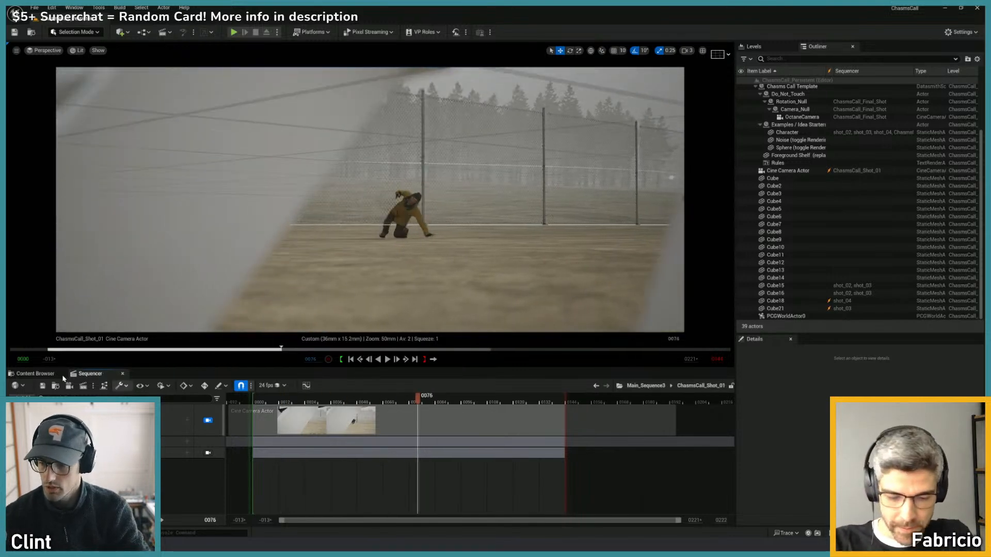
- Return to Main_Sequence3 and scrub through to ChasmsCall_Final_Shot, inspecting the ChasmCall_Facility level instance in shot_03
left_click(36, 374)
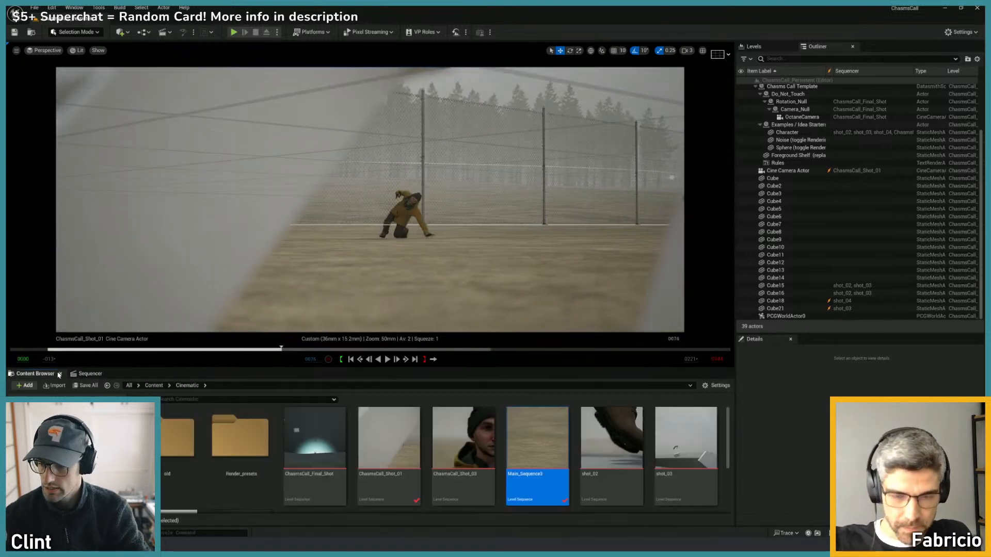
double_click(534, 440)
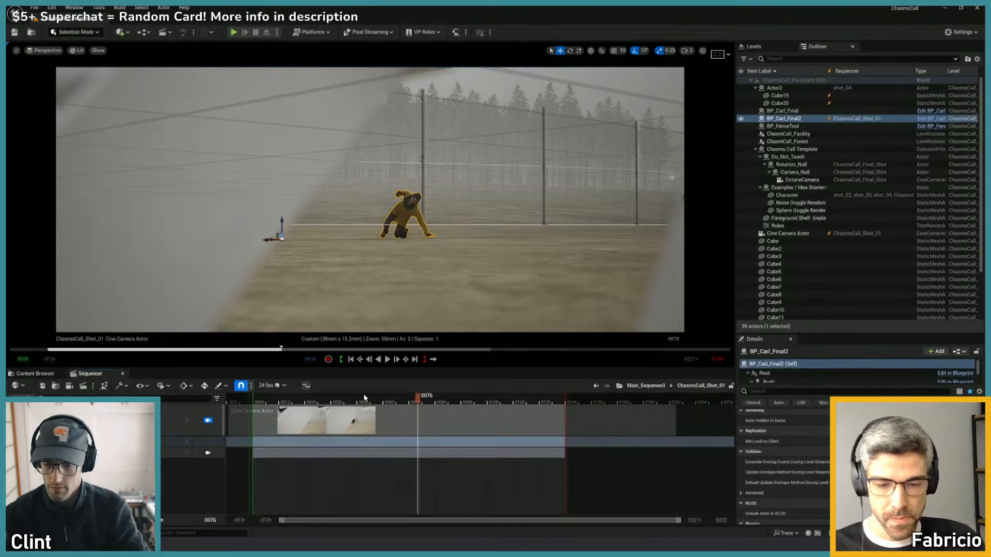
left_click(339, 401)
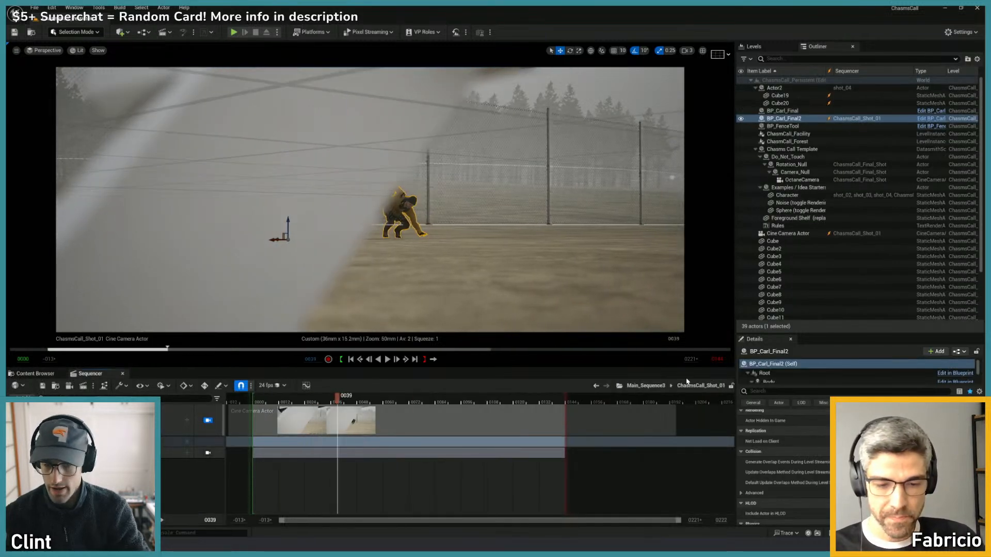
left_click(645, 386)
left_click_drag(256, 400, 437, 403)
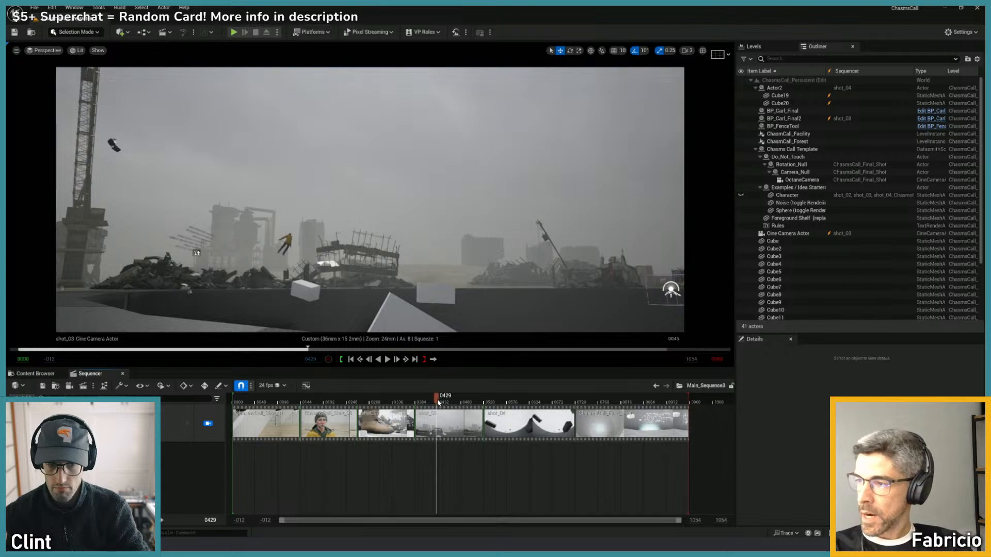
left_click(671, 290)
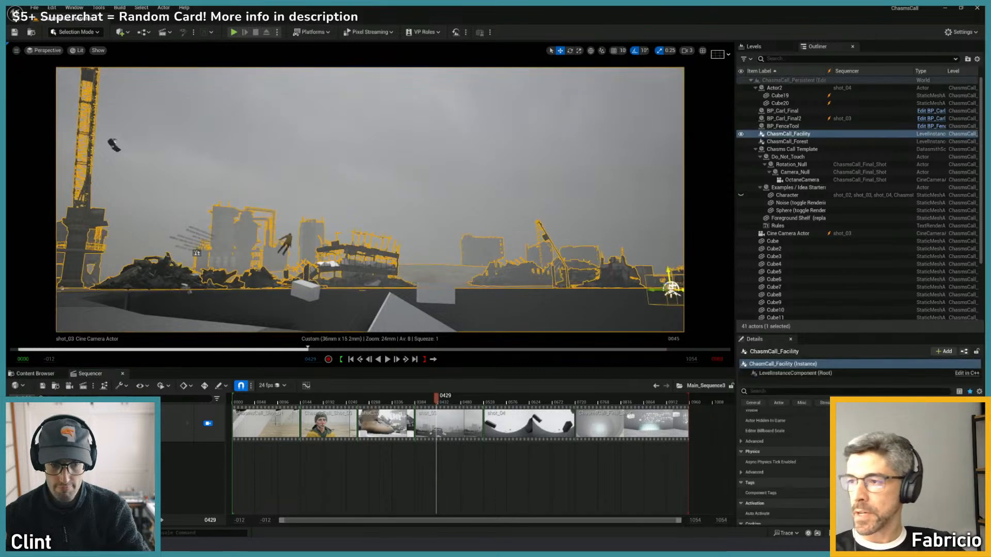
left_click_drag(434, 402, 649, 396)
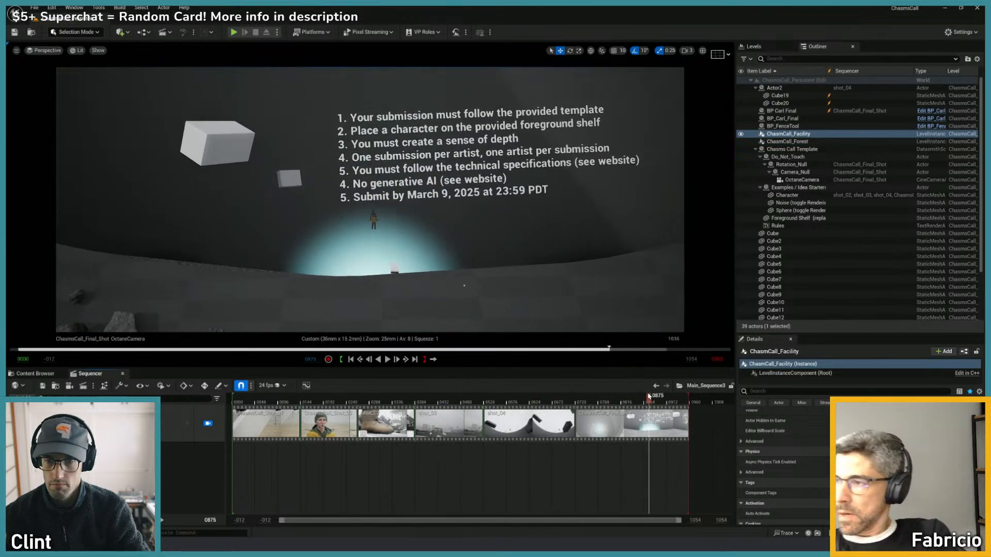
- Delete the placeholder Character track from the ChasmsCall_Final_Shot subsequence and return to Main_Sequence3
left_click(375, 215)
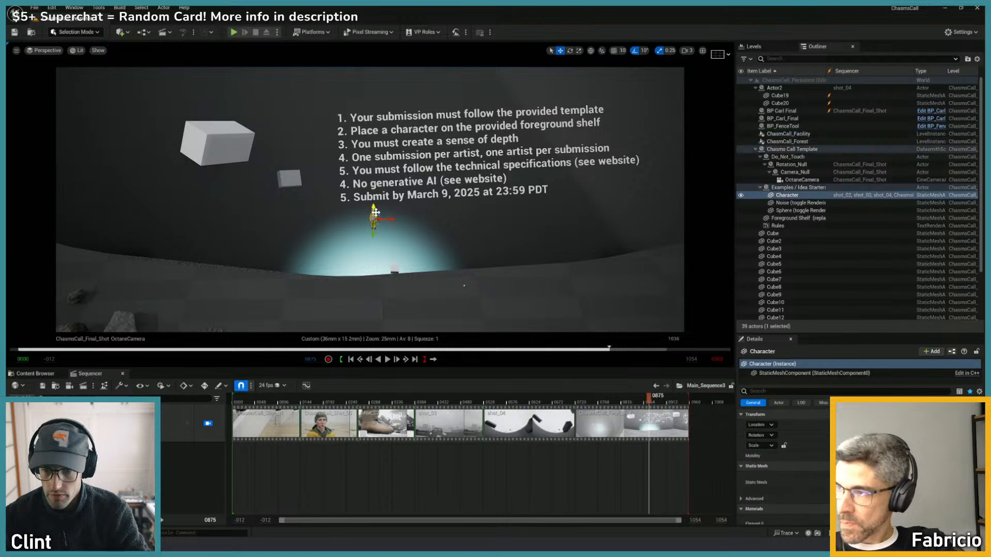
double_click(610, 421)
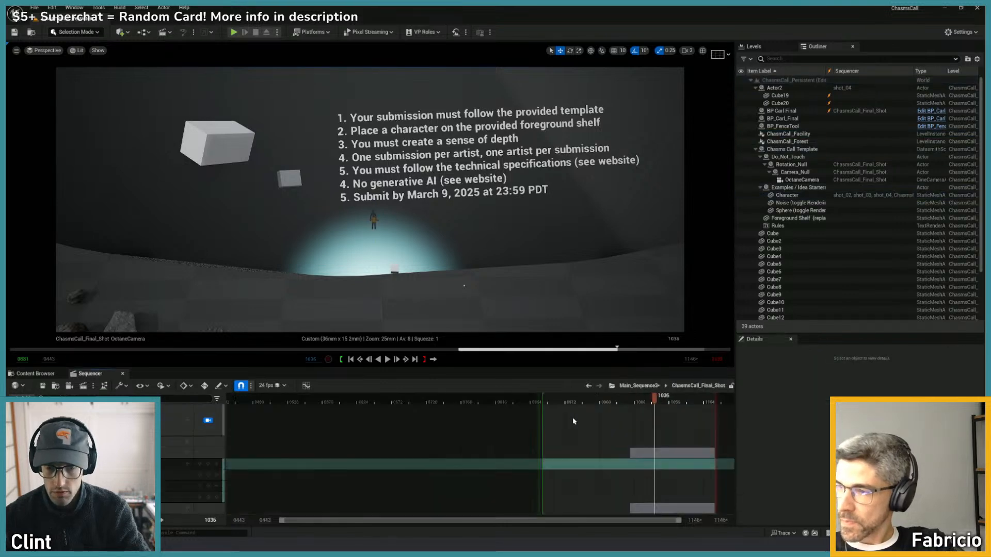
left_click(372, 212)
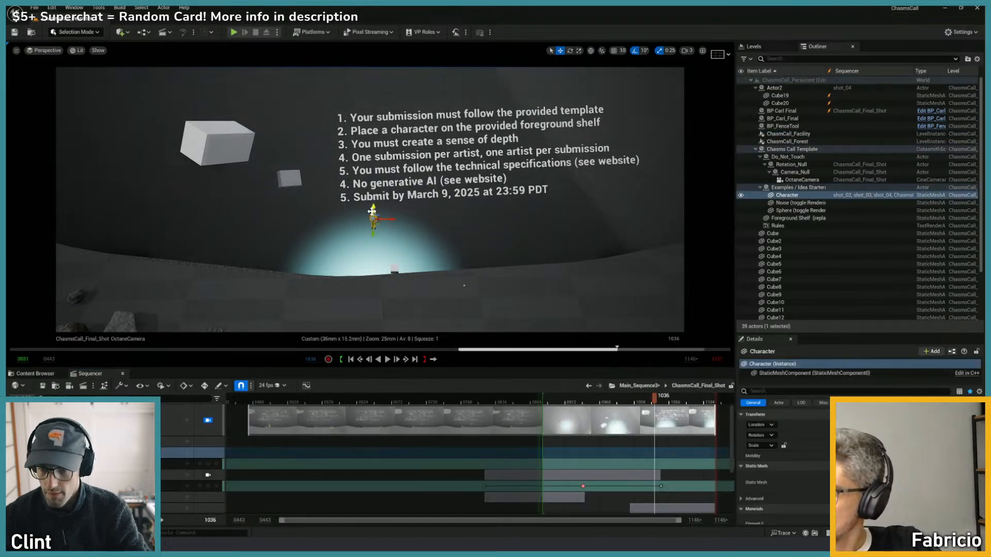
left_click(176, 475)
left_click(176, 453)
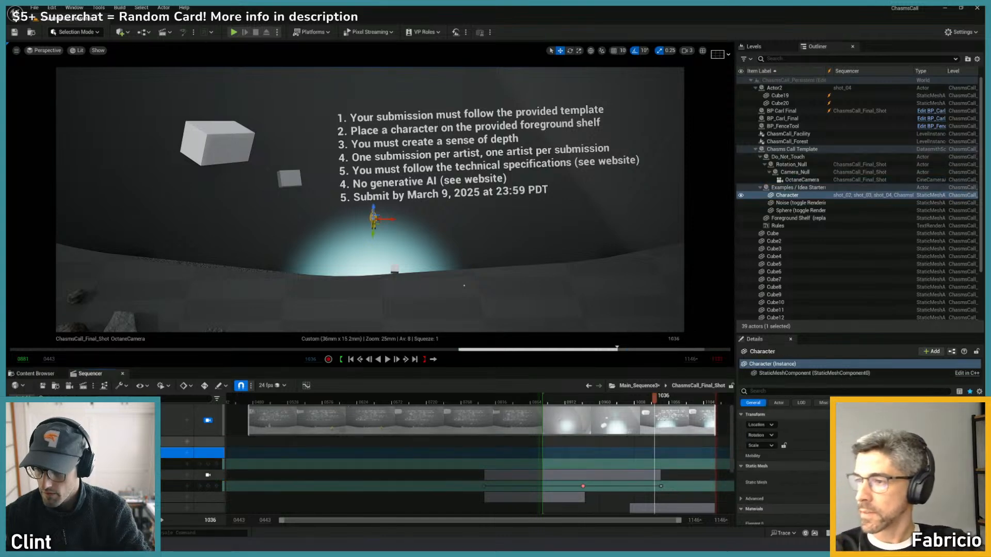
left_click(176, 442)
left_click(176, 453)
key("Delete")
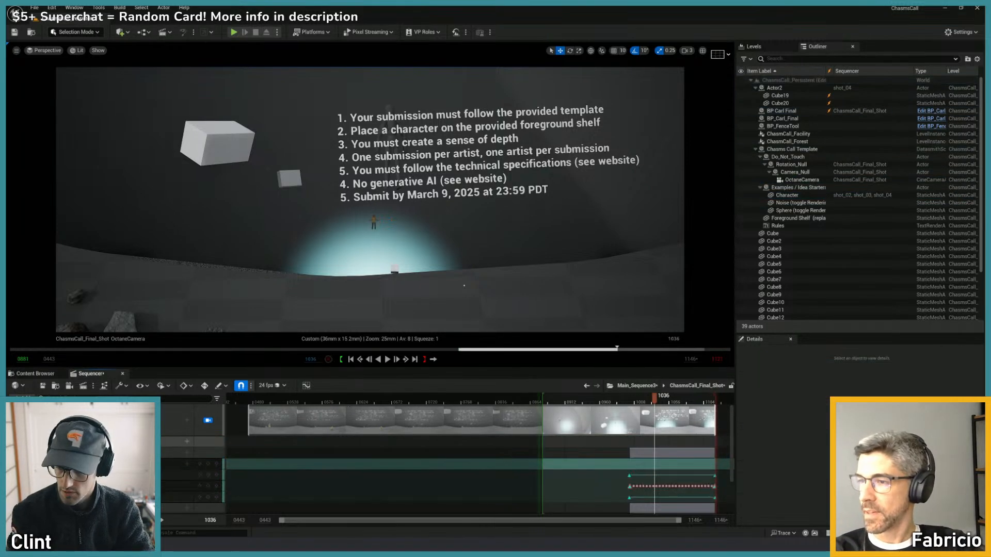
left_click(638, 386)
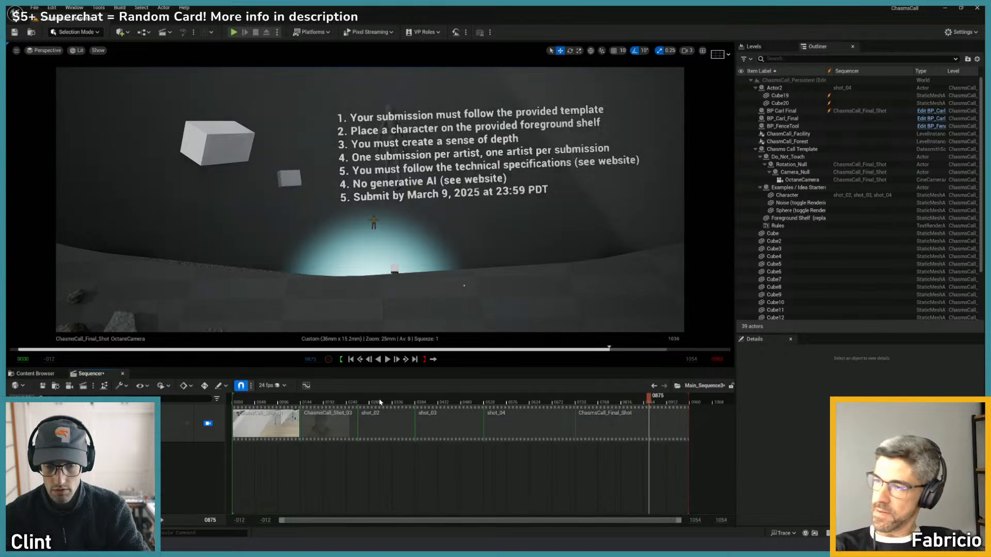
- Scrub through the Main_Sequence3 shots from the opening to ChasmsCall_Final_Shot, checking for stray mannequins and placeholder characters
left_click_drag(645, 400, 269, 398)
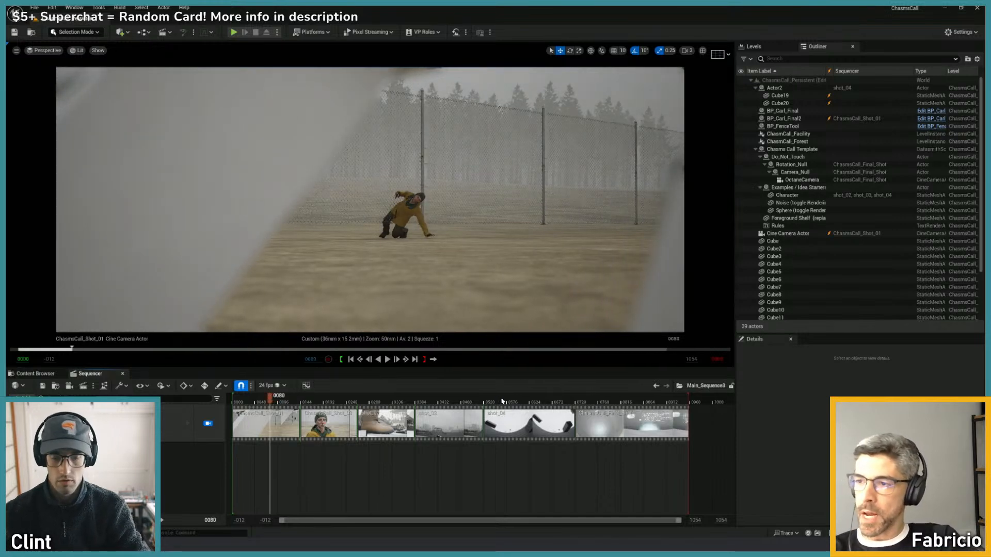
left_click_drag(501, 401, 296, 399)
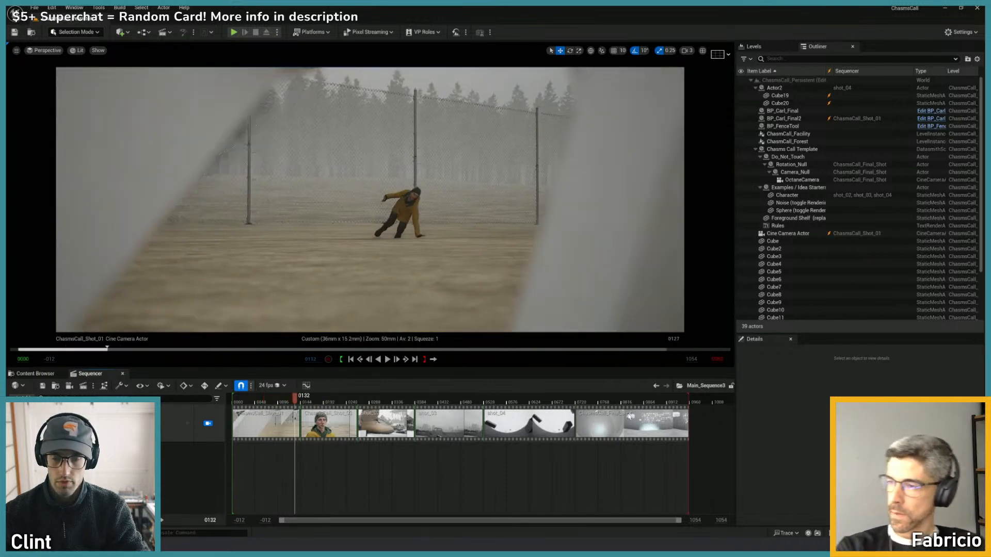
left_click_drag(609, 401, 490, 407)
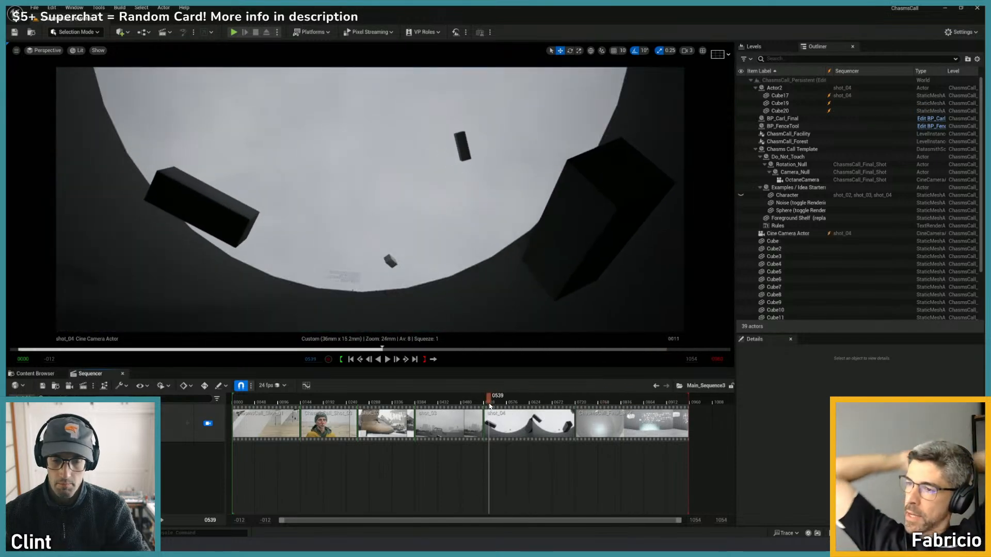
left_click(592, 401)
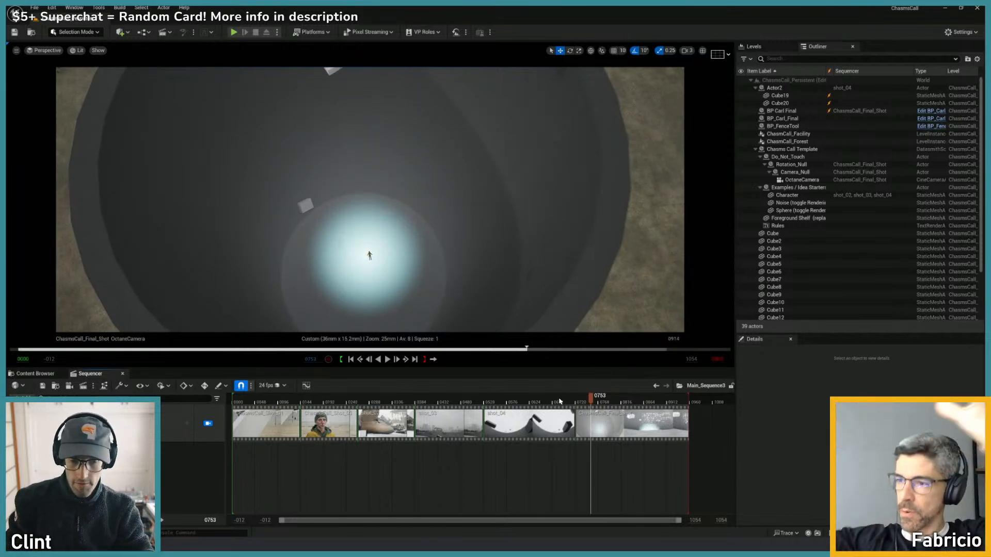
left_click_drag(587, 400, 627, 395)
left_click_drag(622, 396, 582, 406)
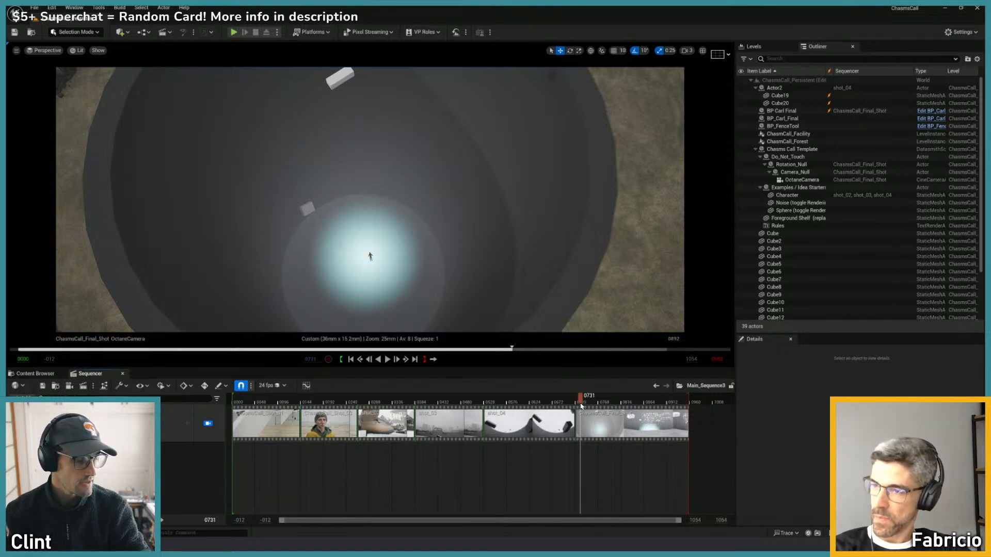
left_click_drag(582, 406, 578, 408)
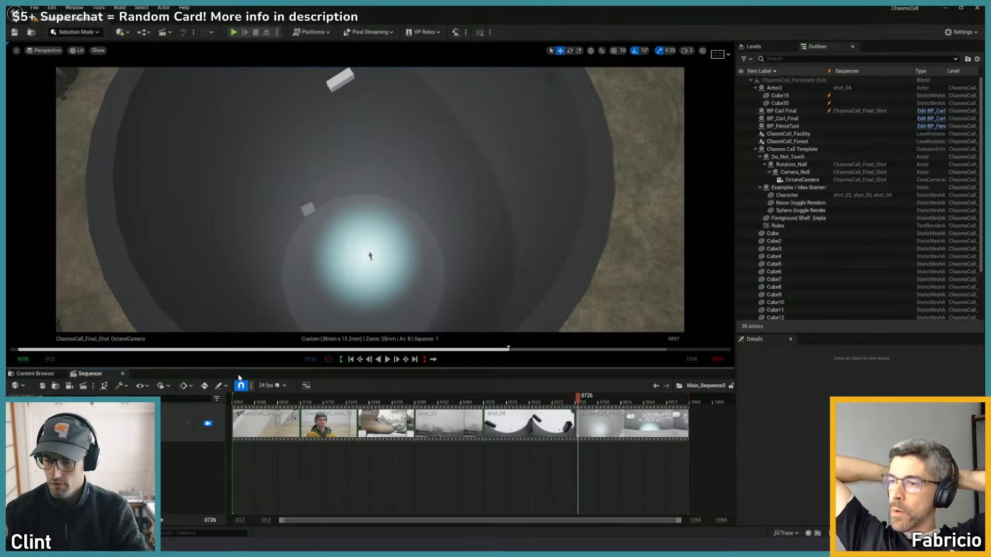
- Queue Main_Sequence3 in Movie Render Queue and set its output resolution to 1920 x 810
left_click(83, 388)
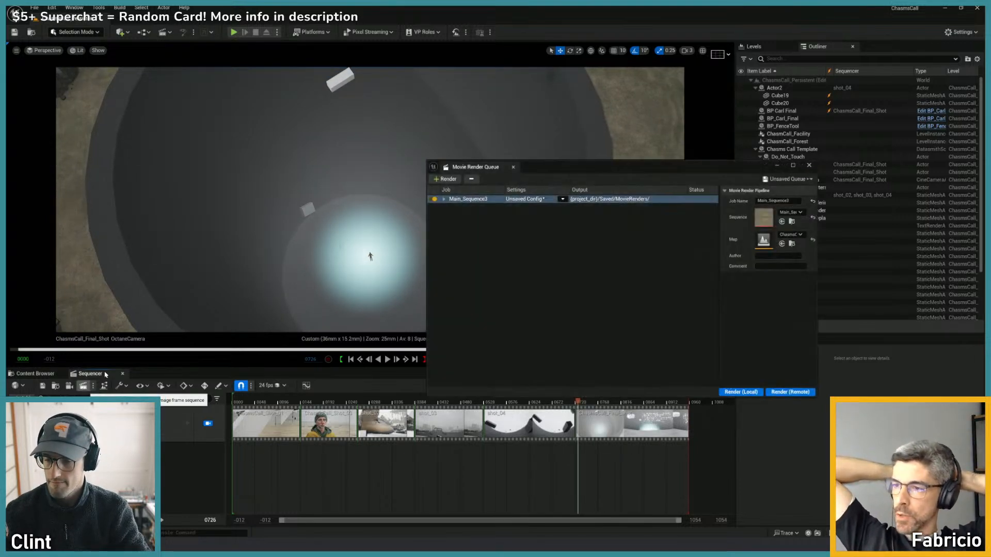
left_click_drag(561, 169, 503, 192)
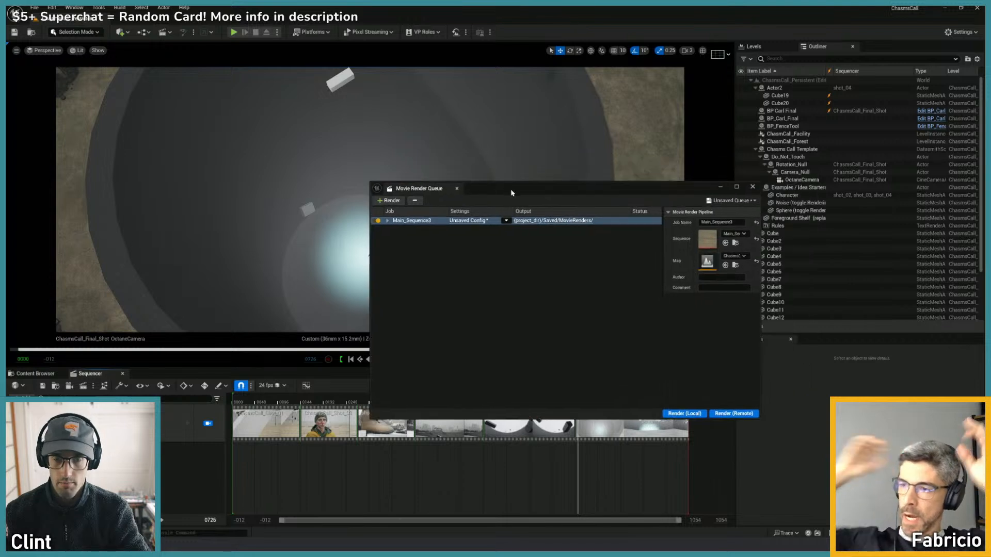
left_click(463, 222)
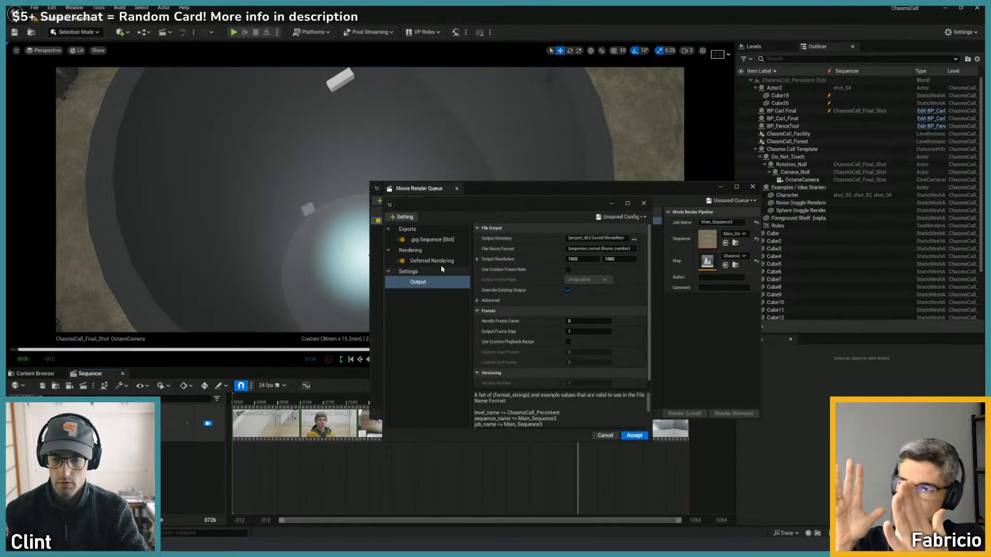
left_click(616, 259)
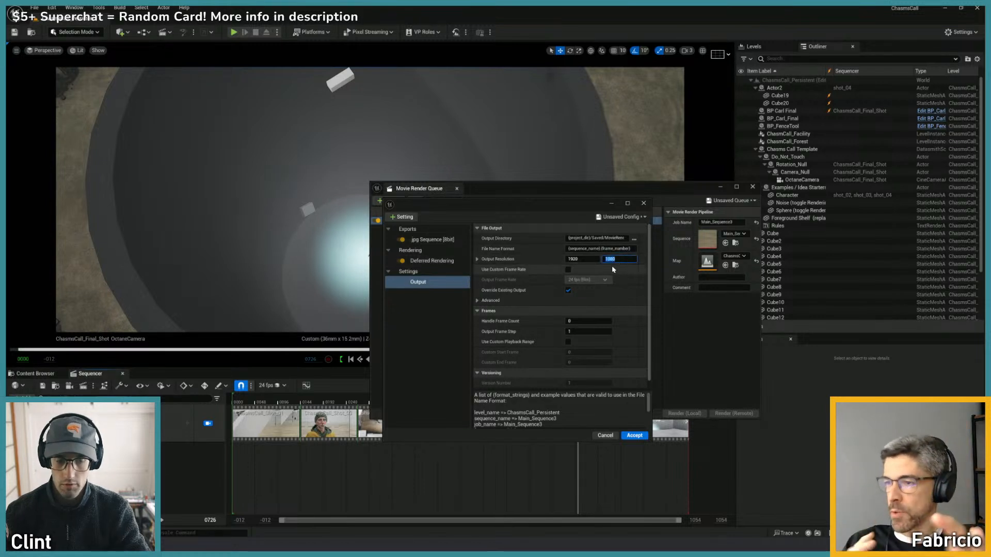
type("80")
type("10")
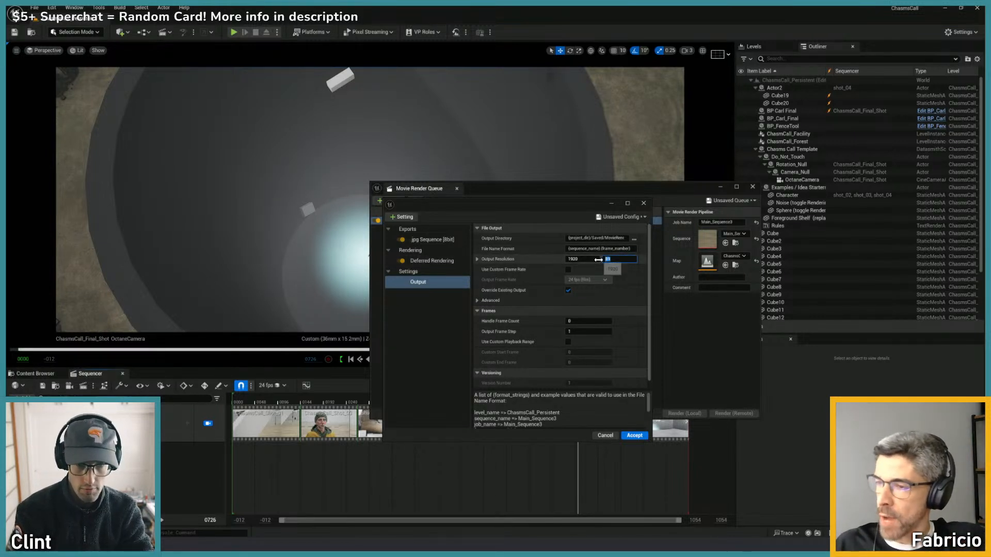
key("Return")
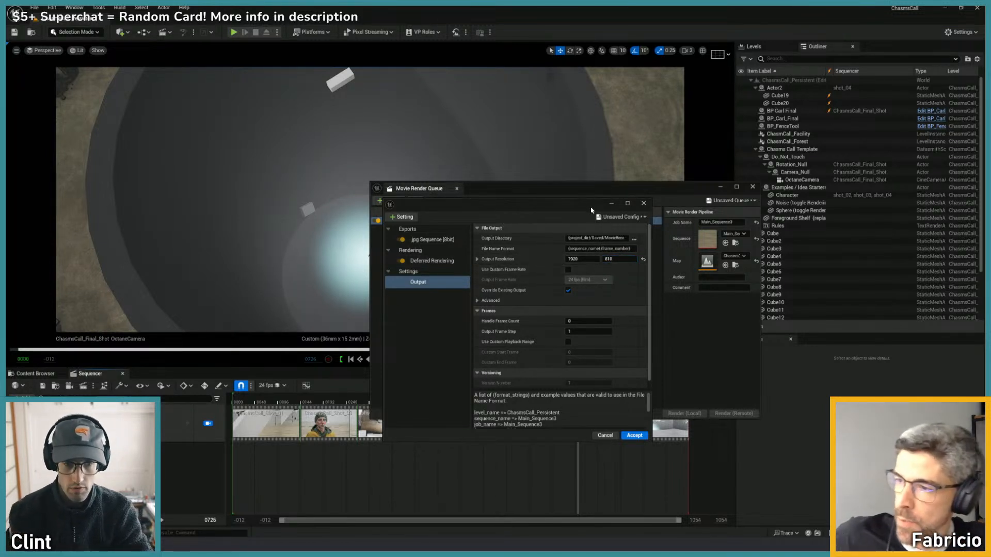
- Browse for the render's output directory, create an Exports folder in Chasms_Call, and go into the Animatics folder
left_click(634, 239)
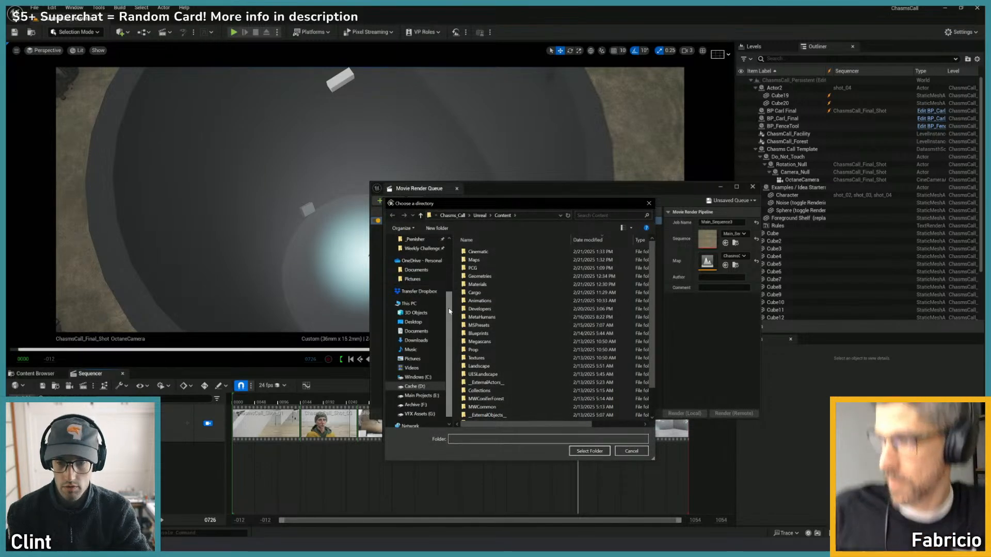
scroll(419, 265, "up", 3)
left_click(418, 272)
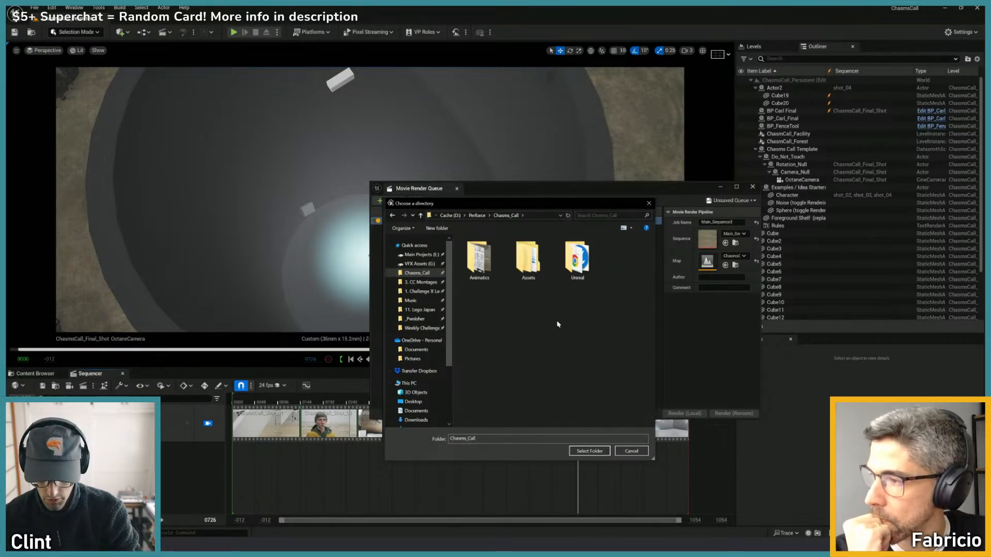
key("ctrl+shift+n")
type("exports")
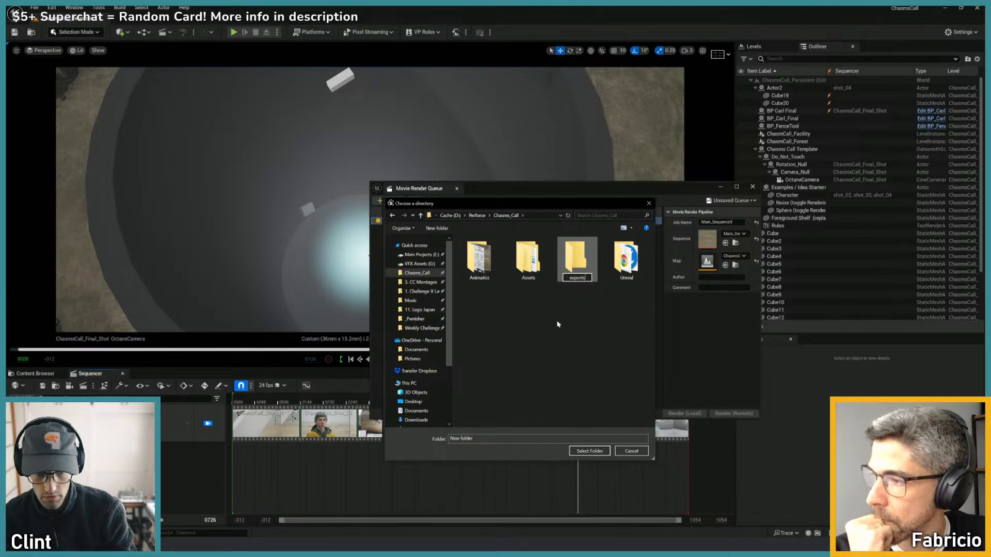
key("BackSpace")
key("BackSpace")
key("BackSpace")
key("BackSpace")
key("BackSpace")
key("BackSpace")
key("BackSpace")
type("Exports")
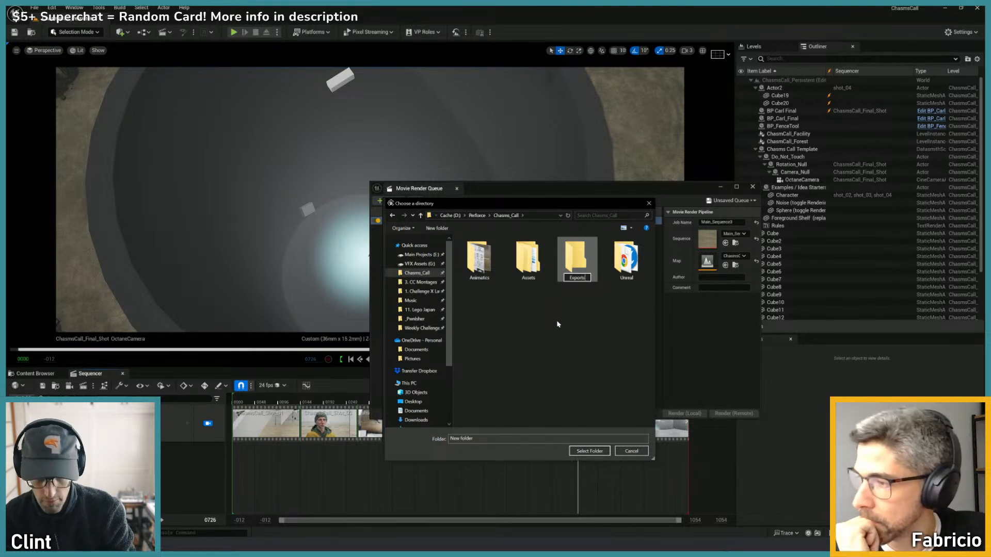
key("Return")
key("Return")
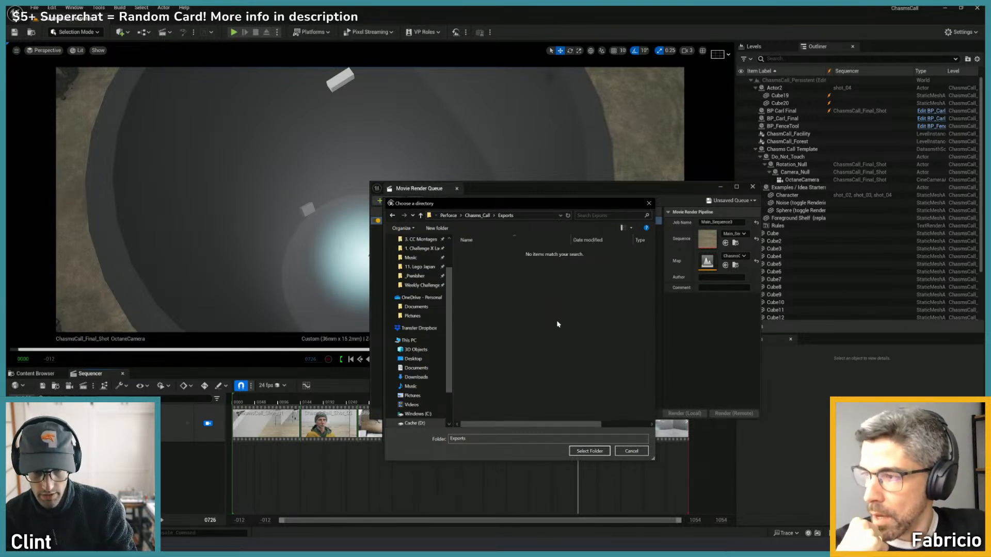
left_click(391, 216)
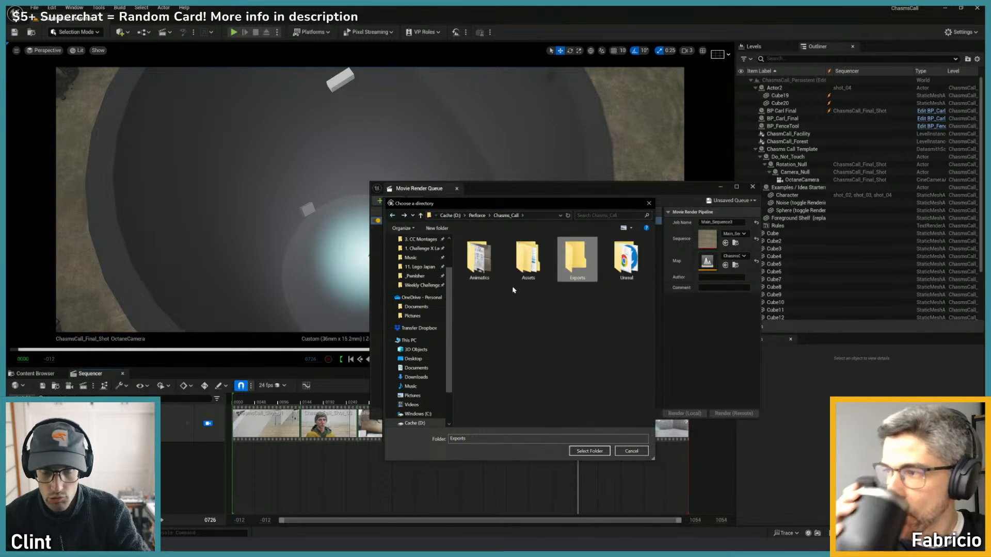
double_click(479, 259)
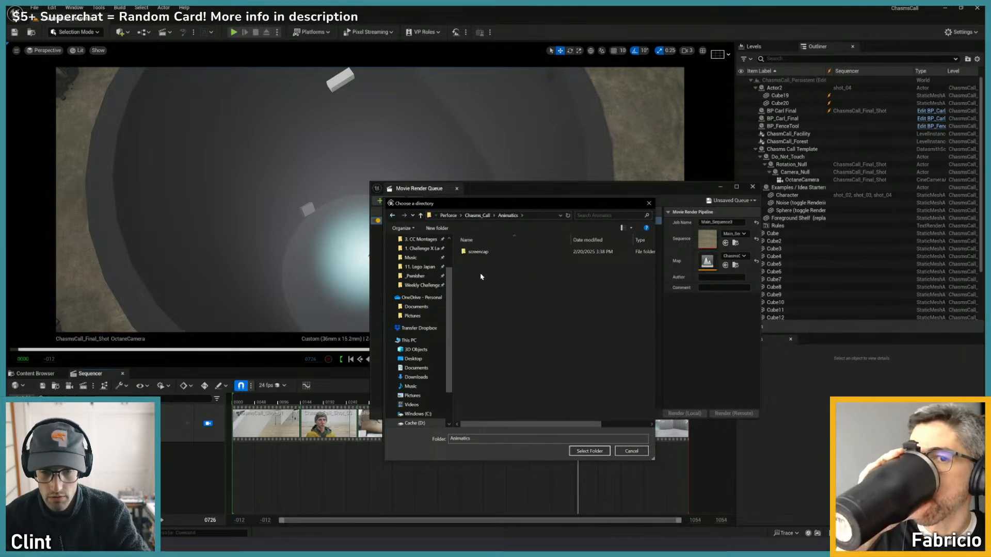
key("ctrl+shift+n")
type("exports")
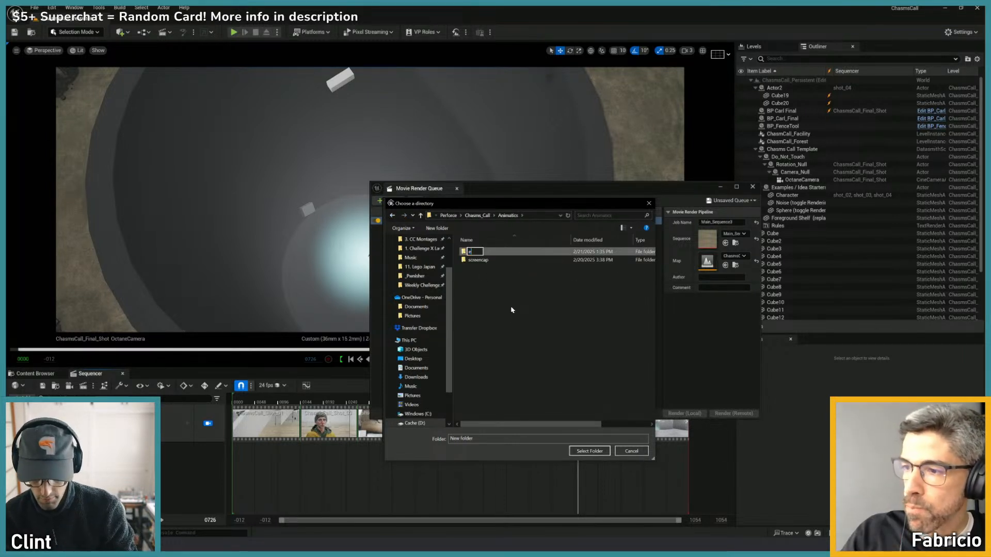
key("Return")
key("Return")
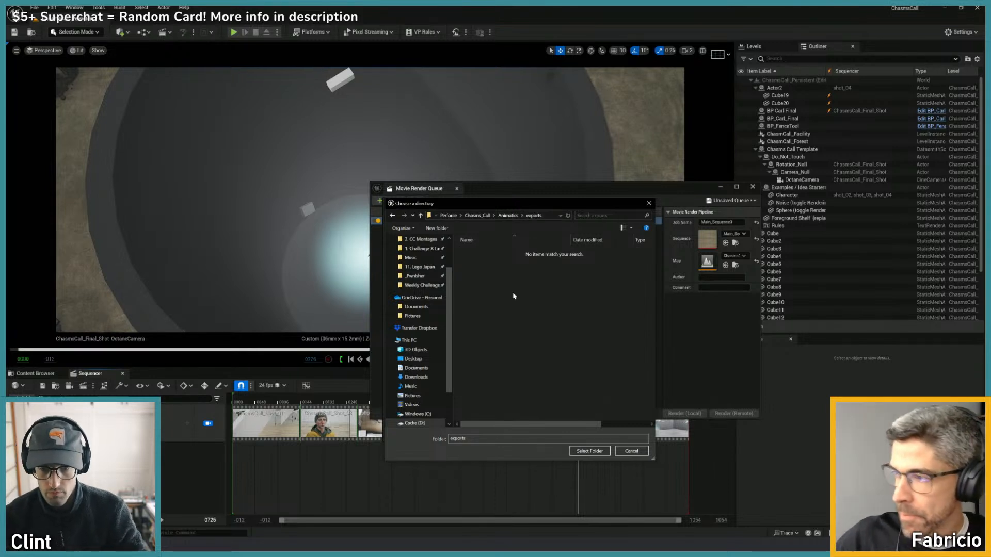
left_click(393, 217)
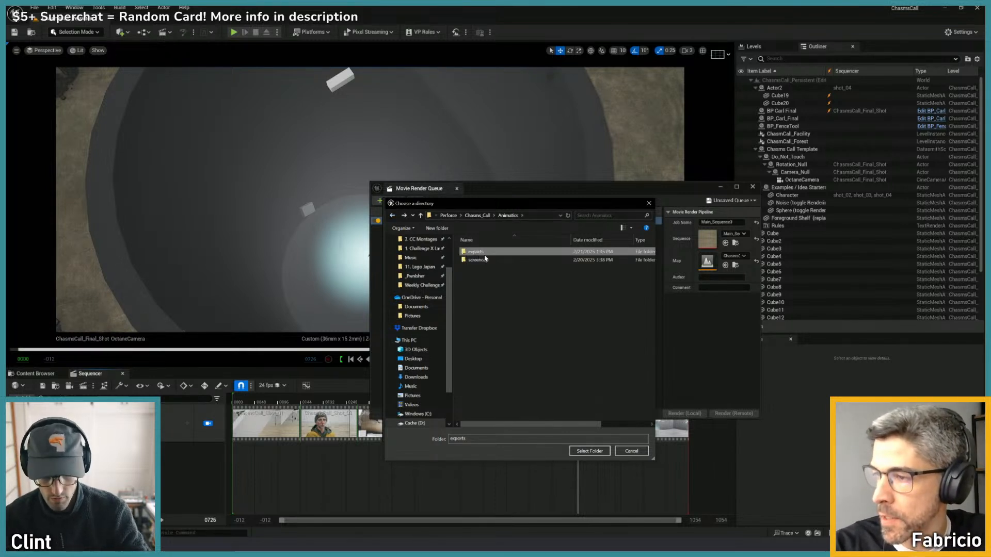
key("Delete")
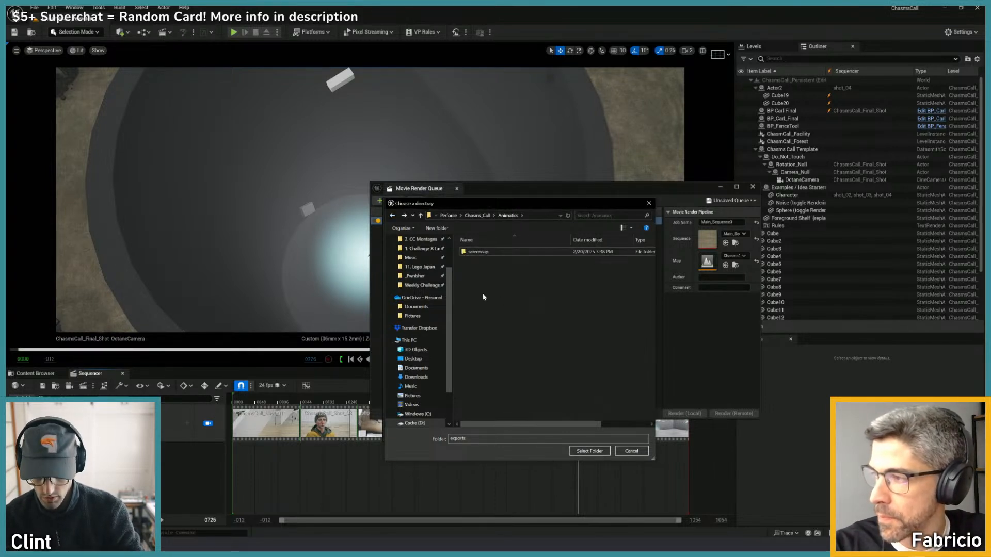
- Create a renderoutput folder inside Animatics and open it
key("ctrl+shift+n")
type("renderoutput")
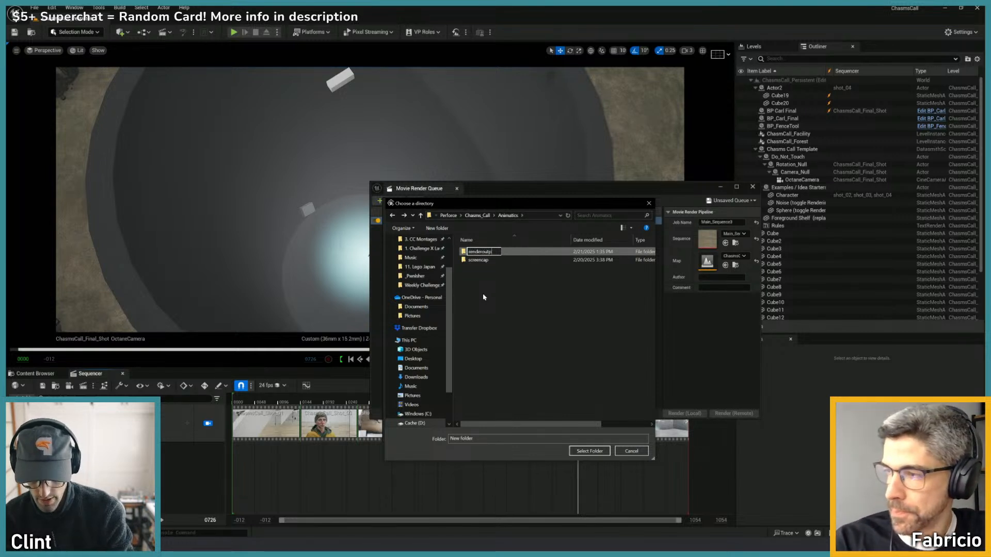
key("Return")
key("Return")
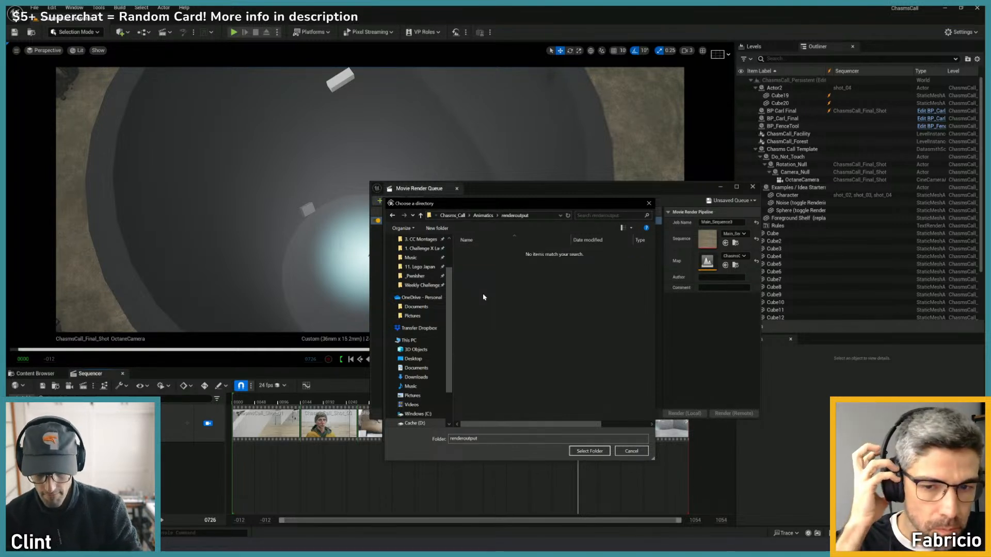
- Create an animatic_v1 folder inside renderoutput and choose it as the render's output directory
key("ctrl+shift+n")
type("ani")
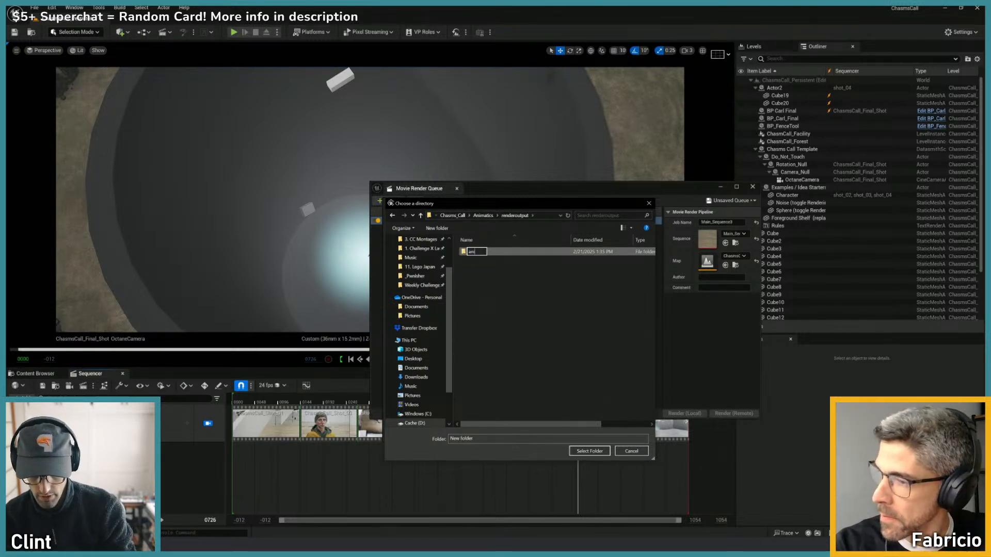
type("matic_v1")
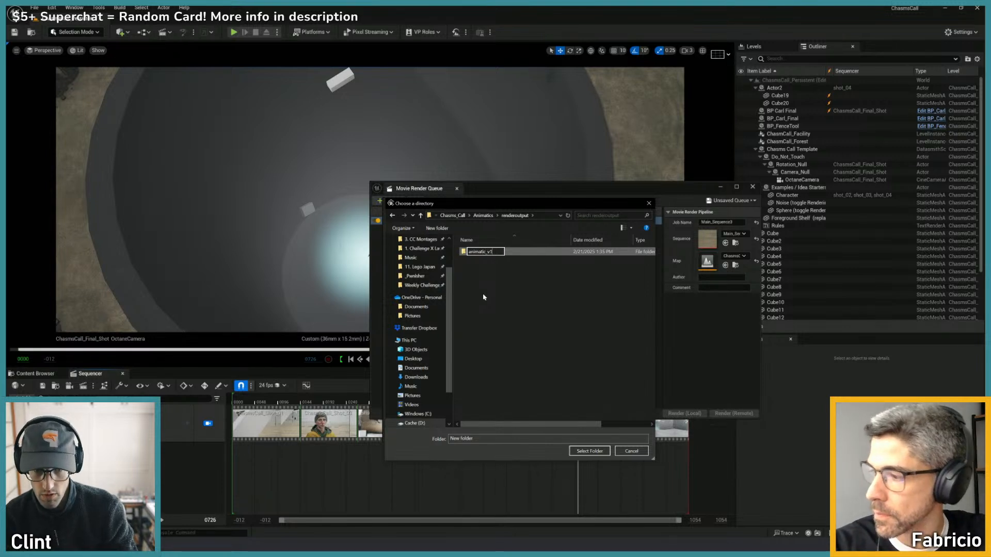
key("Return")
key("Return")
left_click(482, 215)
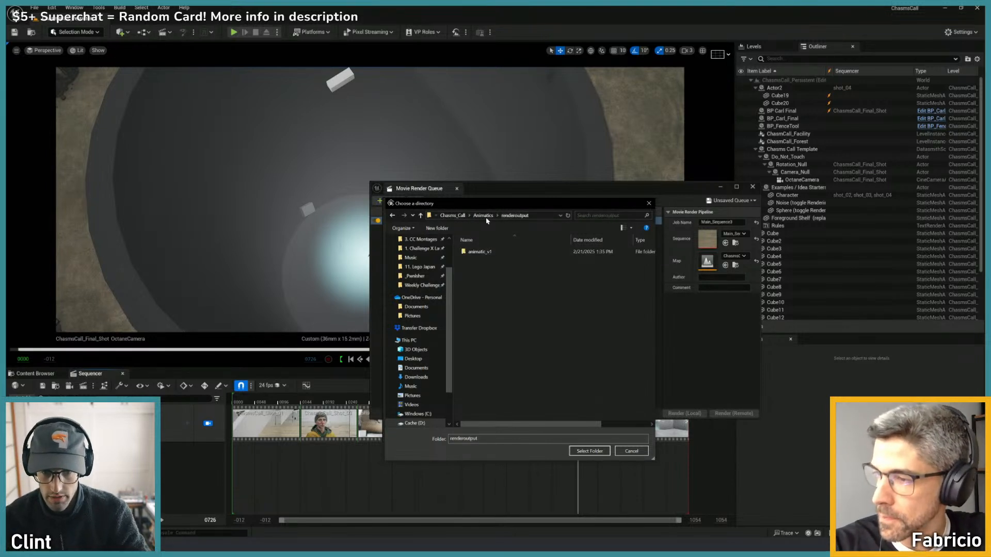
double_click(476, 252)
left_click(589, 452)
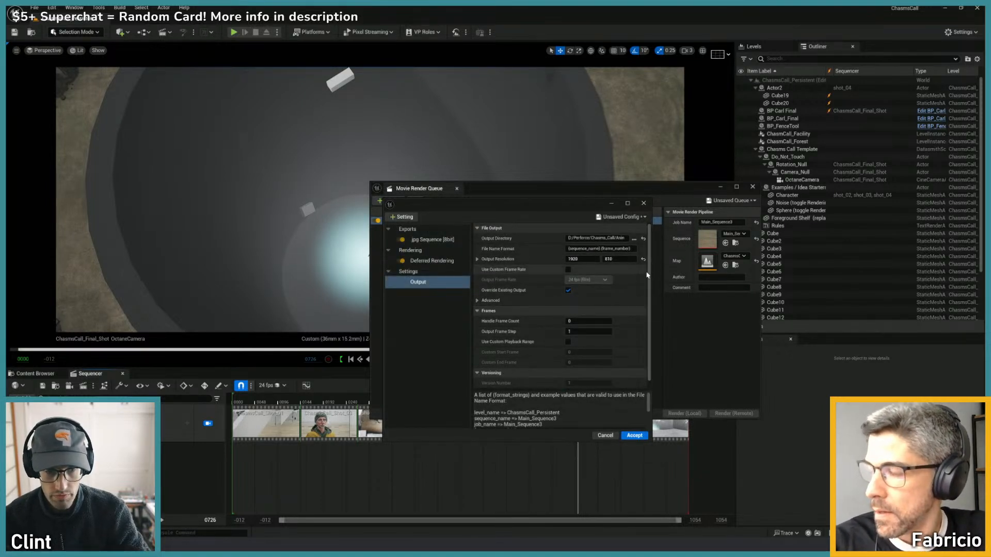
- Add an Anti-aliasing setting to the render configuration, override anti-aliasing with method None, and set the temporal sample count to 8
left_click_drag(650, 282, 650, 253)
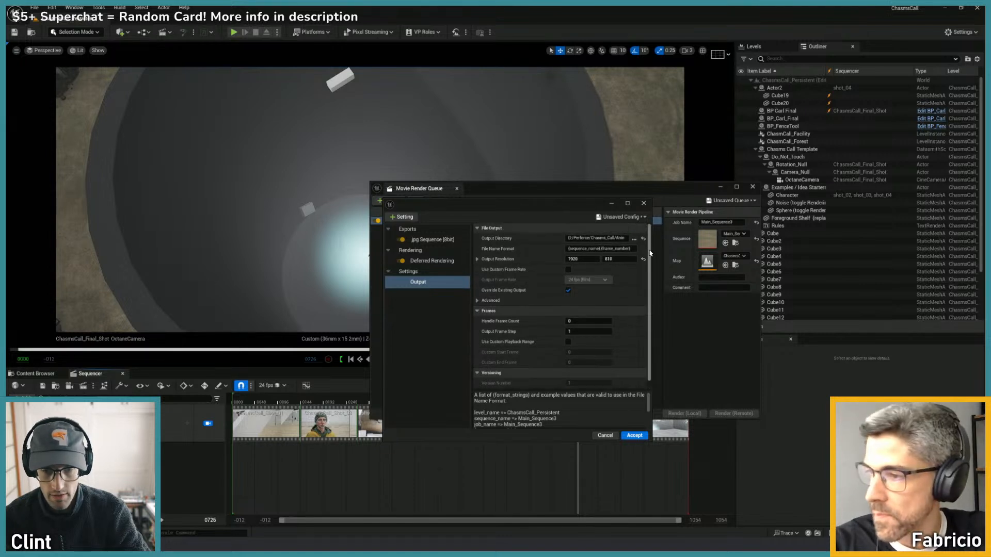
left_click(441, 262)
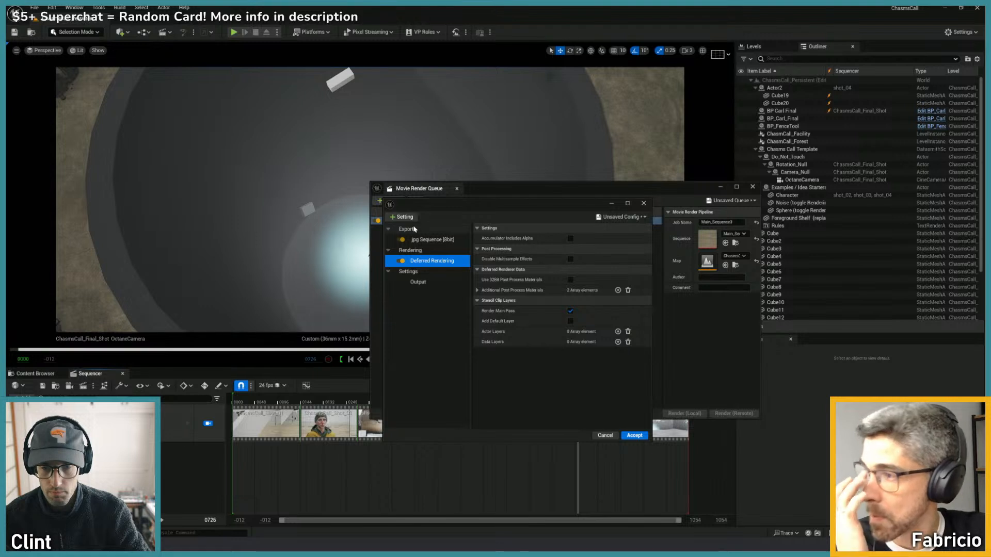
left_click(403, 217)
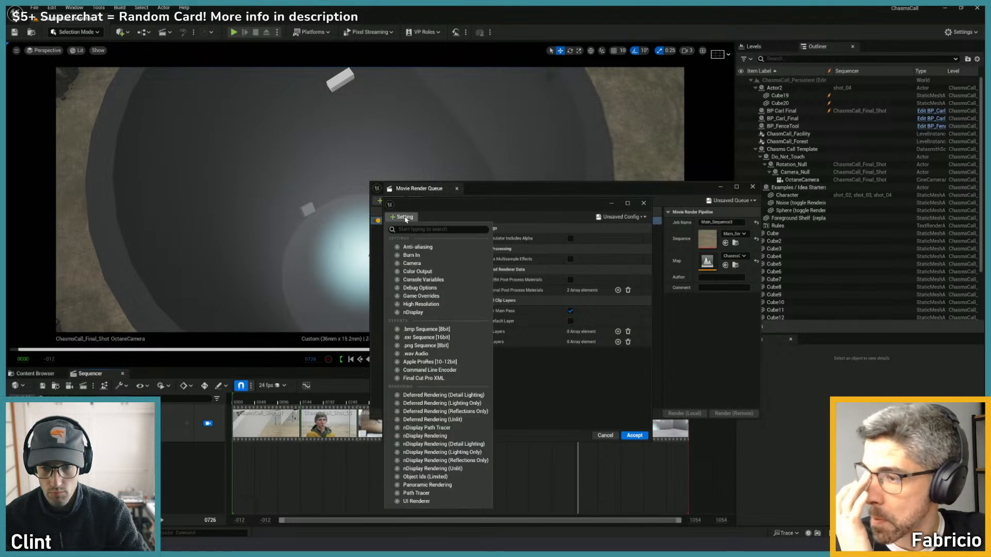
left_click(417, 247)
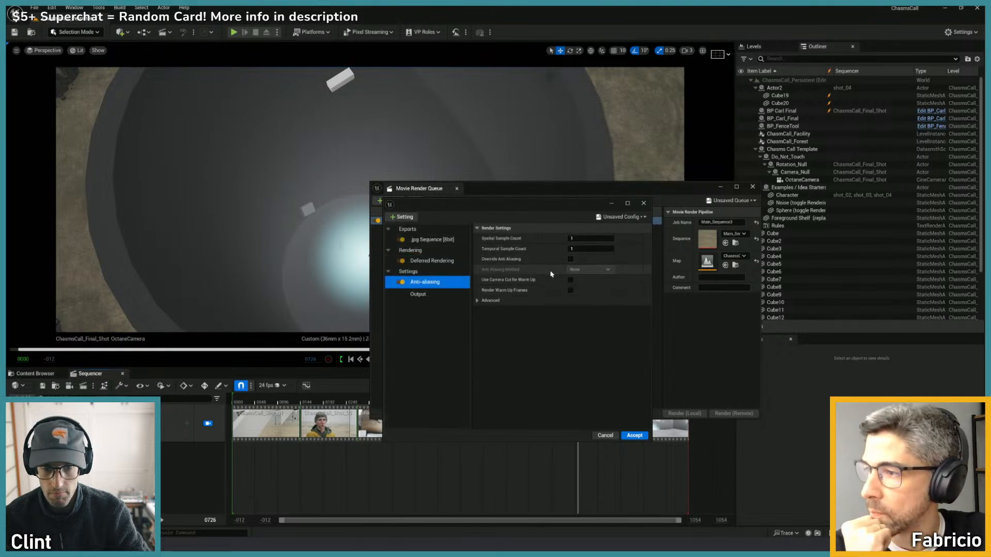
left_click(570, 259)
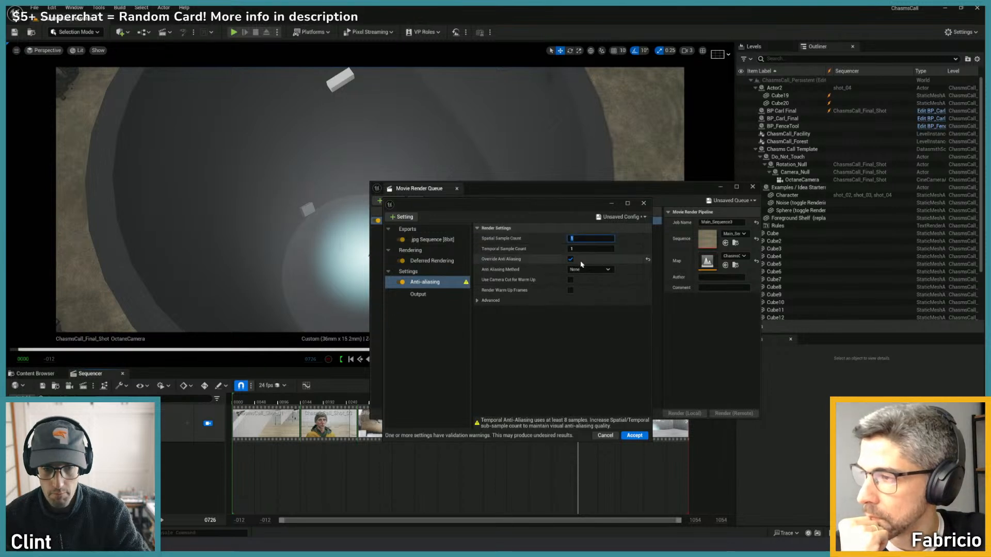
left_click(573, 249)
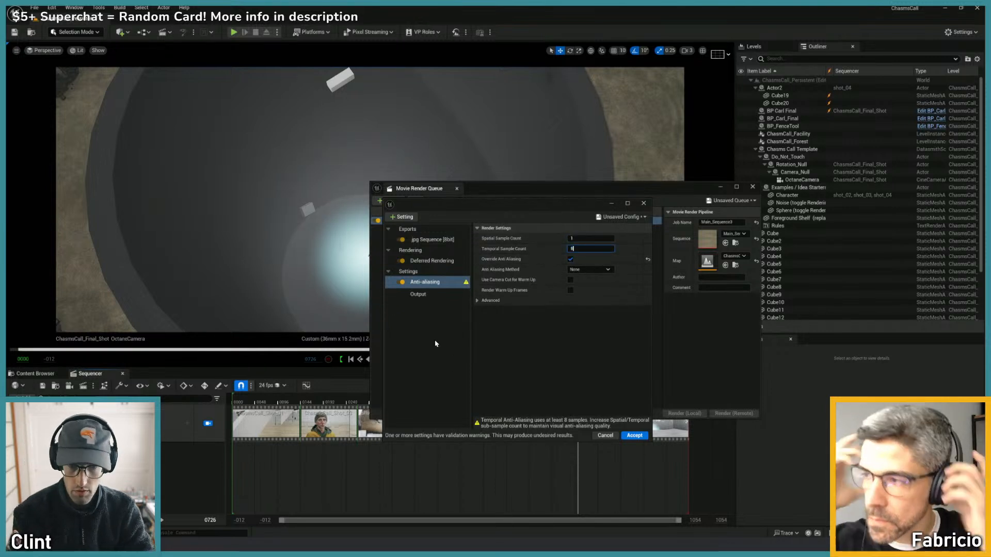
type("8")
key("Return")
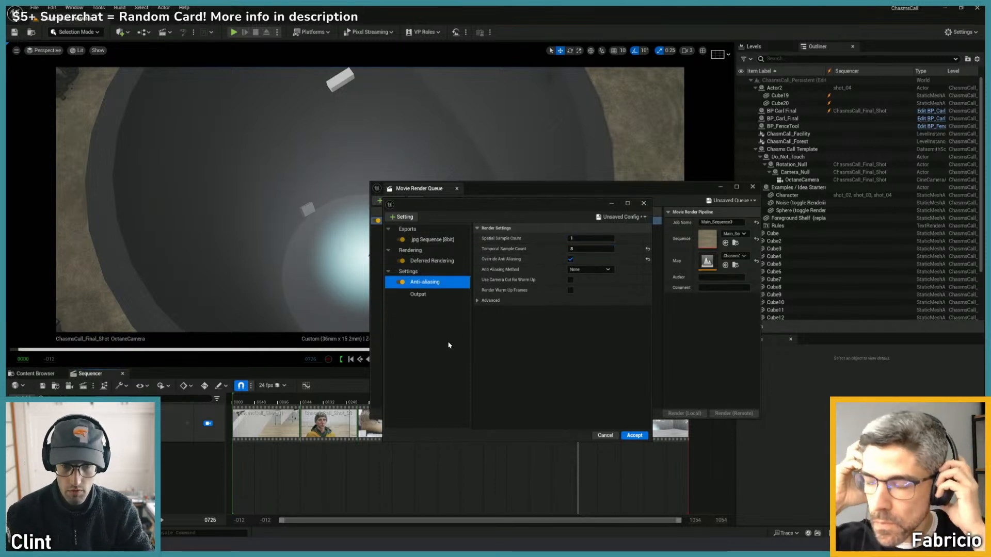
- Accept the render configuration and render the queued Main_Sequence3 job locally
left_click(626, 438)
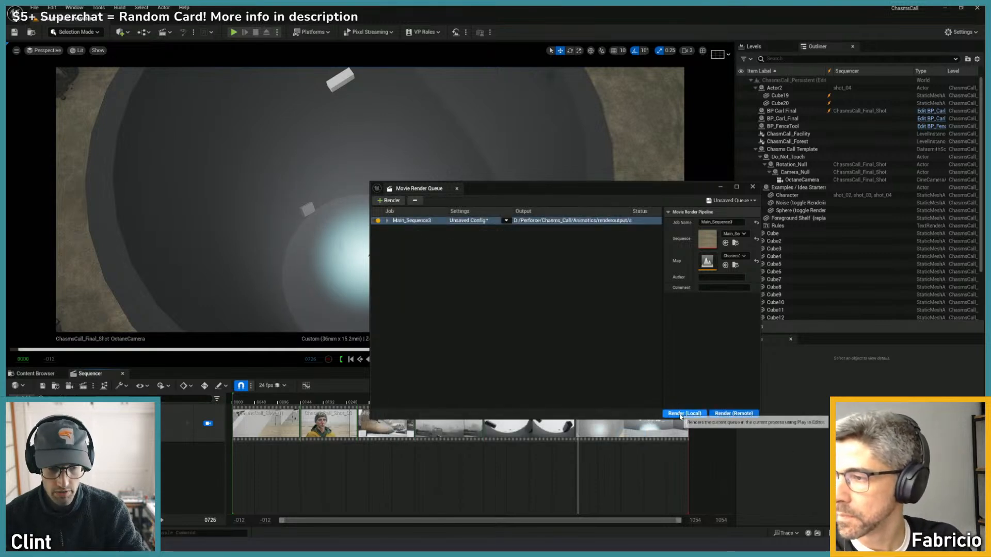
left_click(683, 413)
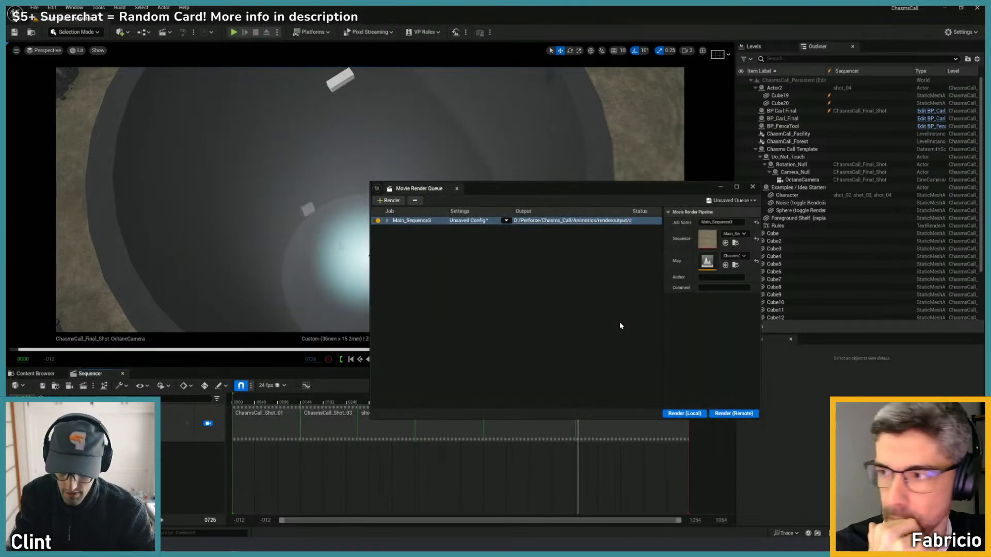
key("super+e")
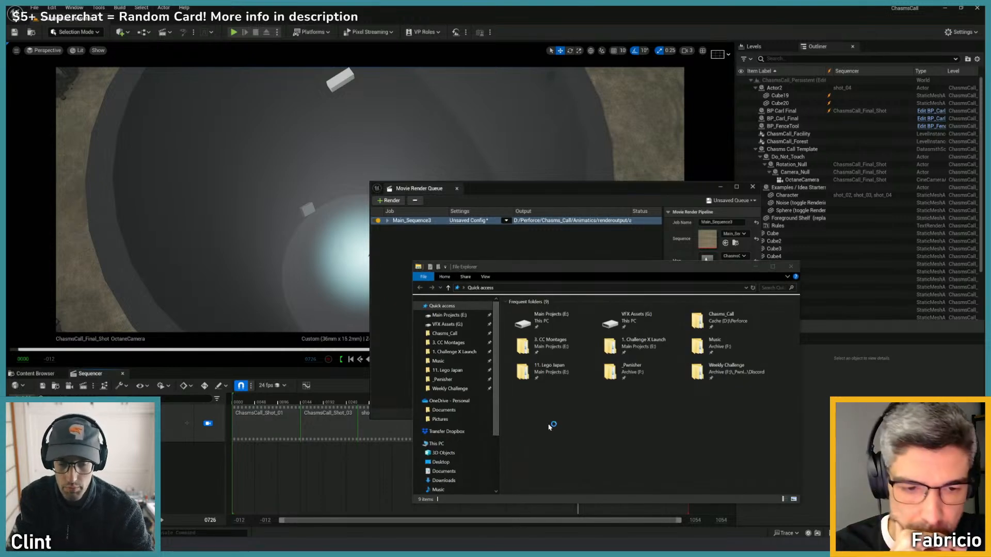
left_click(792, 267)
- Close the Movie Render Queue and submit the checked-out sequence files with the changelist description "exported animatic"
left_click(752, 188)
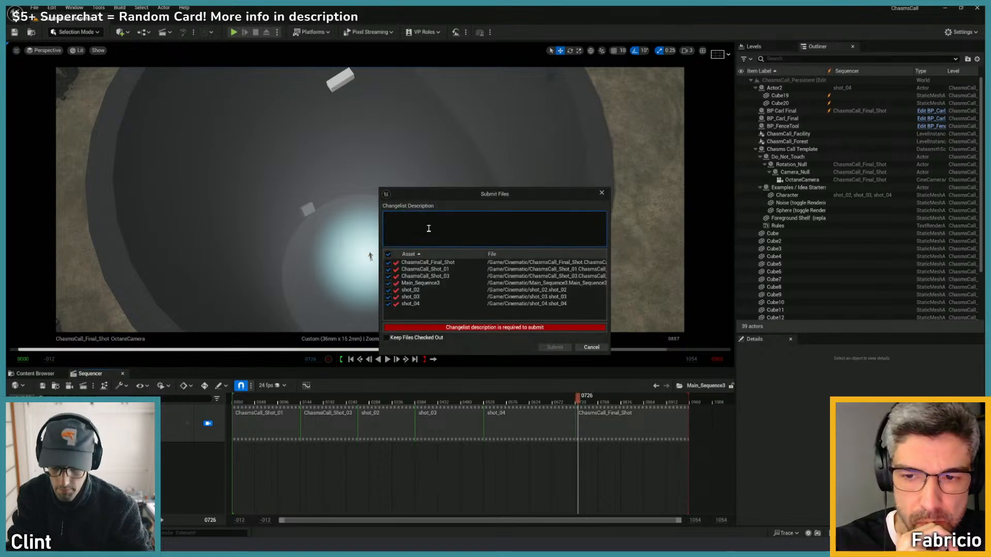
type("exported animatic")
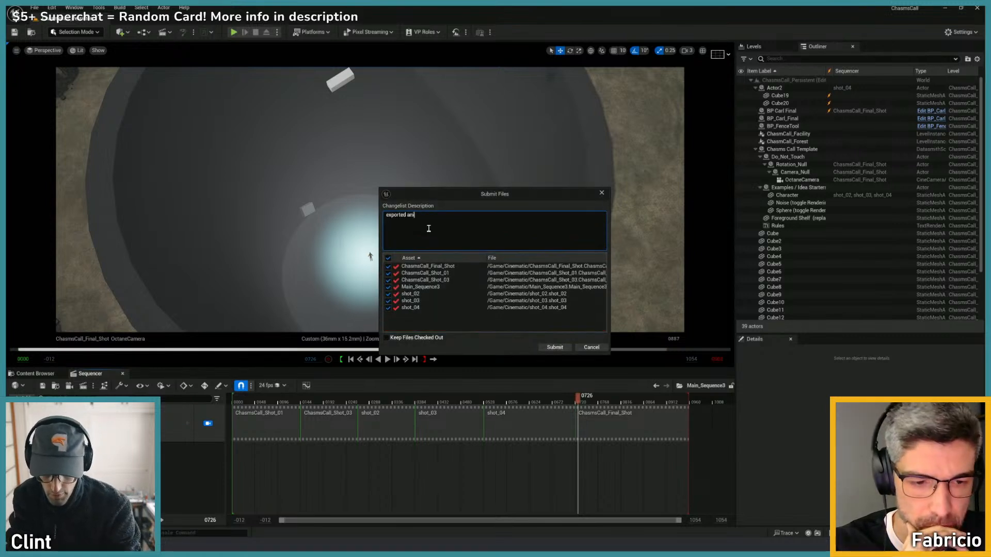
left_click(555, 347)
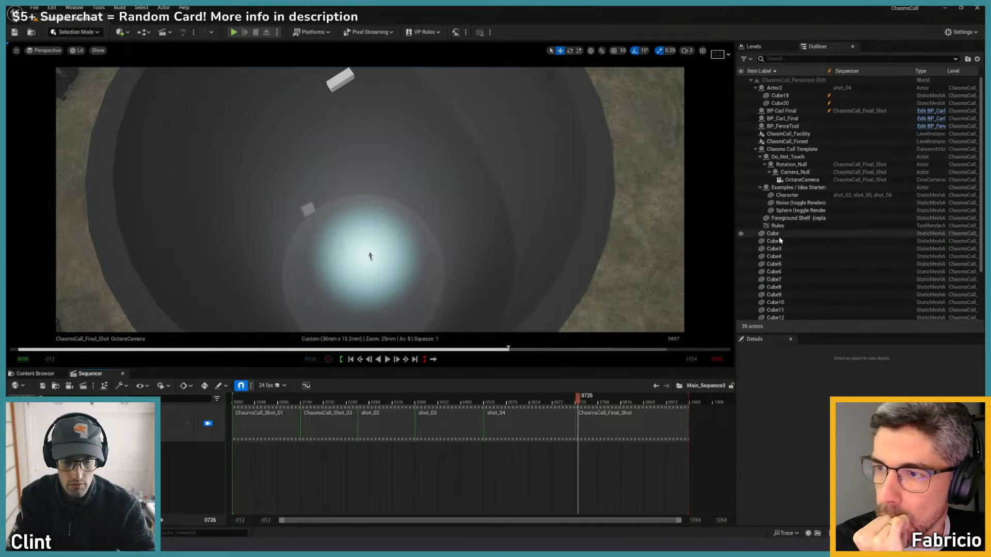
- Close the Unreal editor and open the CC Montages project in DaVinci Resolve on its Edit page
left_click(976, 8)
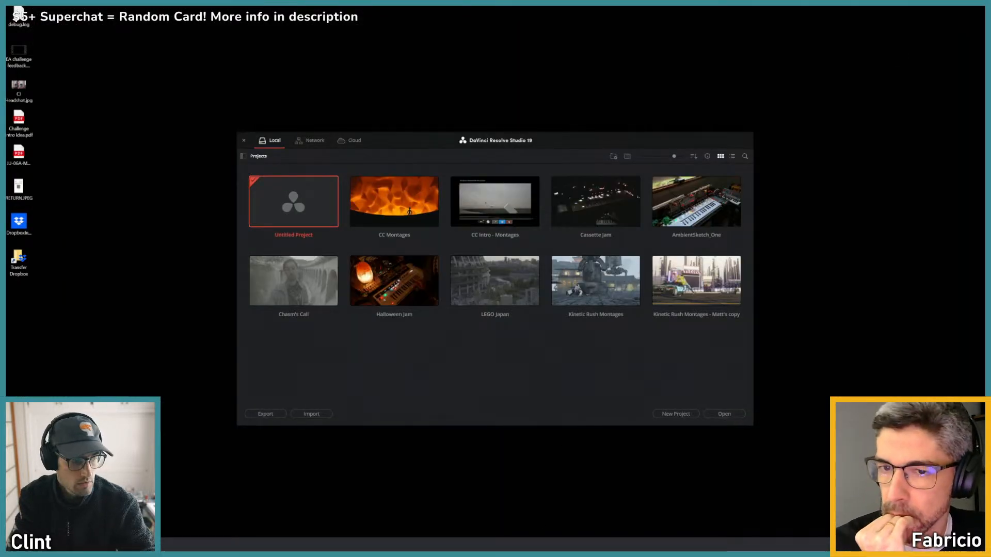
double_click(395, 202)
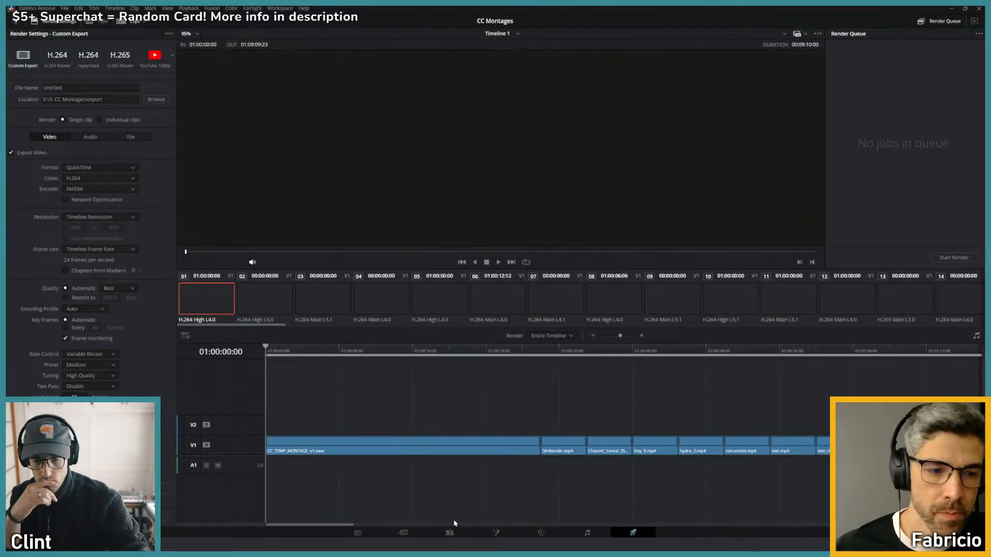
left_click(450, 533)
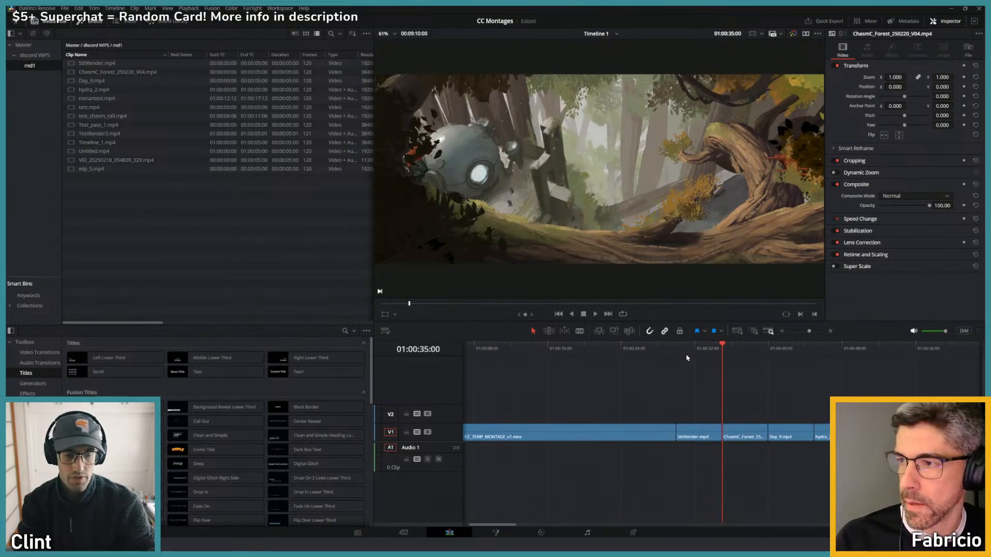
- Review the montage clips in Timeline 1, from the 30-second intro through the following five-second entries
key("ctrl+minus")
key("ctrl+minus")
key("Up")
key("Up")
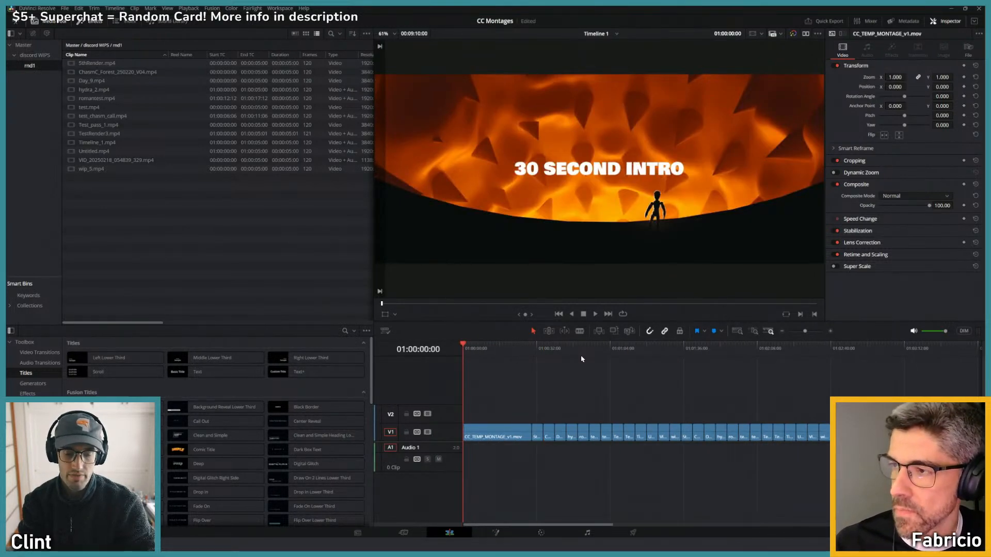
key("Down")
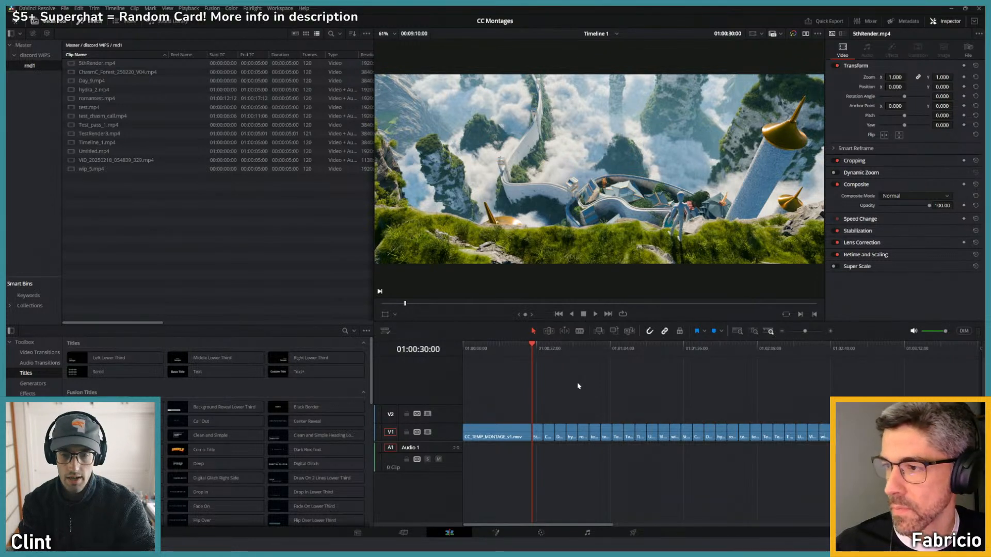
key("ctrl+equal")
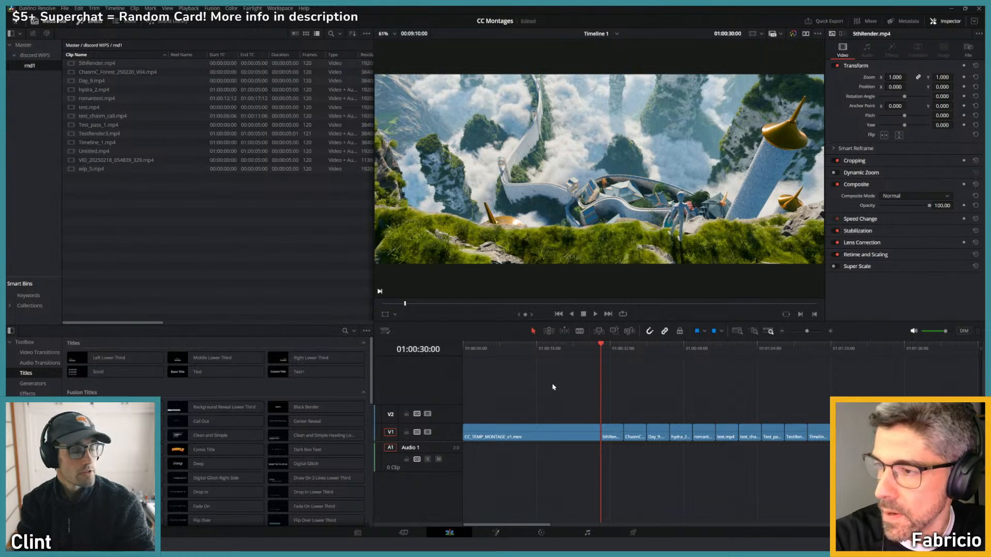
left_click_drag(602, 350, 756, 342)
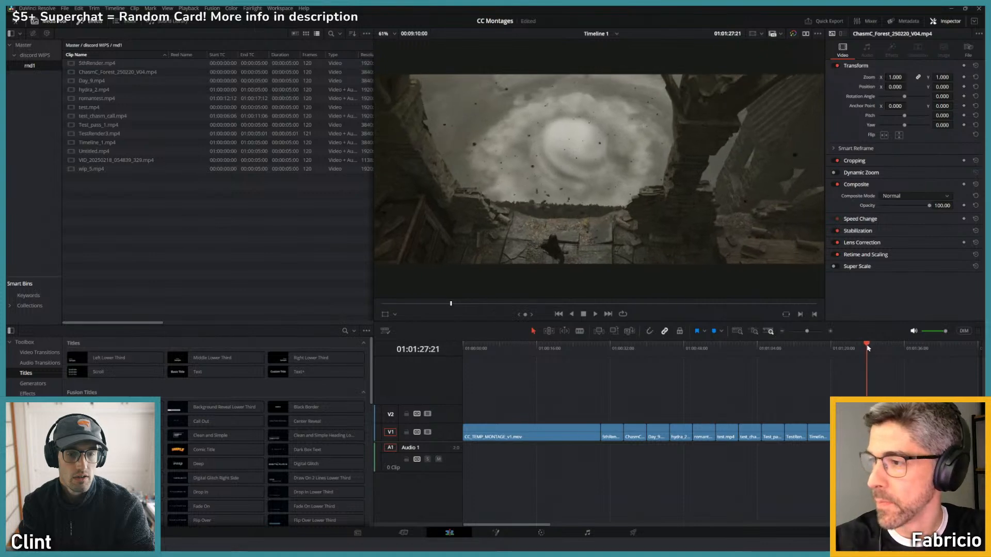
left_click_drag(876, 349, 630, 356)
key("ctrl+minus")
key("ctrl+minus")
key("ctrl+minus")
key("ctrl+minus")
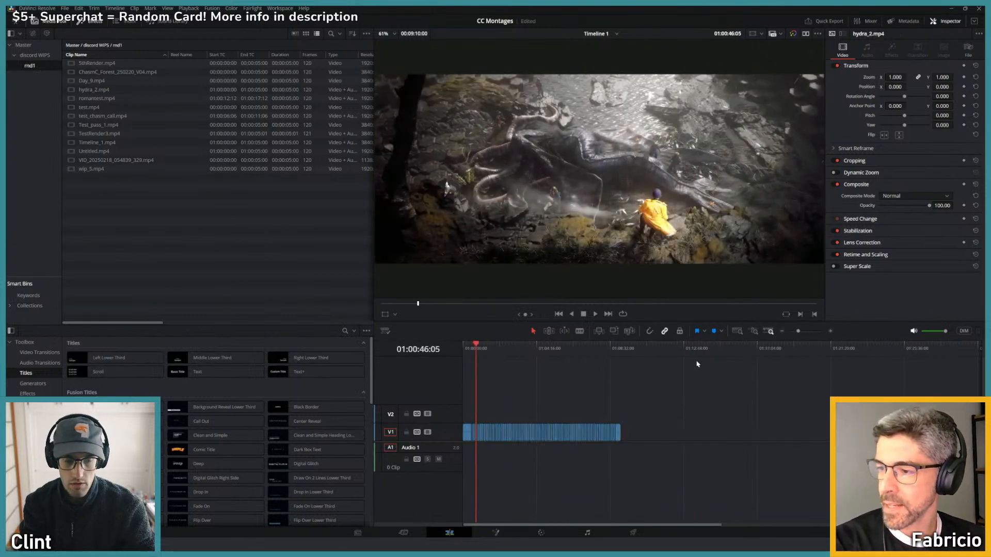
- Move the playhead past the end of the montage and open Chasms_Call/Animatics/renderoutput/animatic_v1 in File Explorer
left_click(639, 353)
key("ctrl+equal")
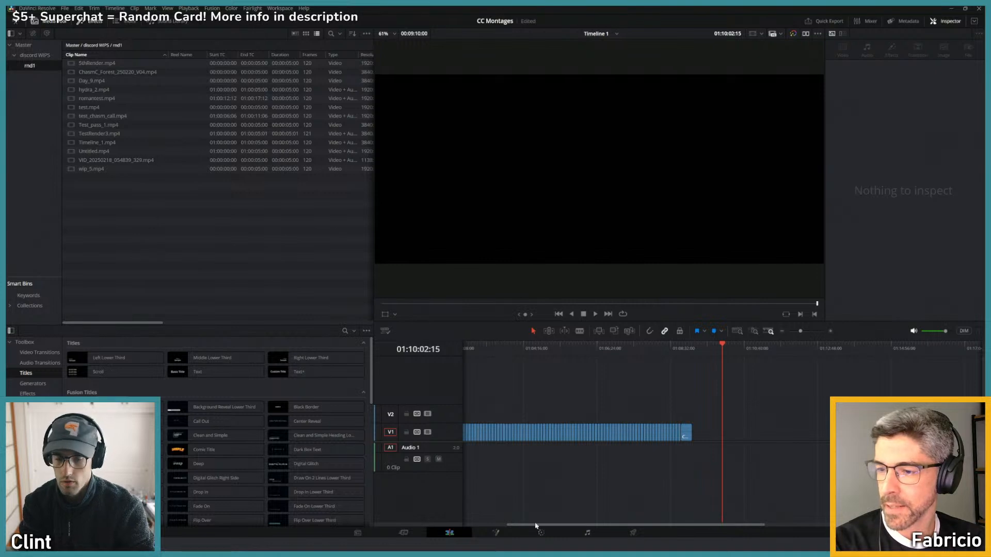
left_click(535, 543)
left_click(500, 358)
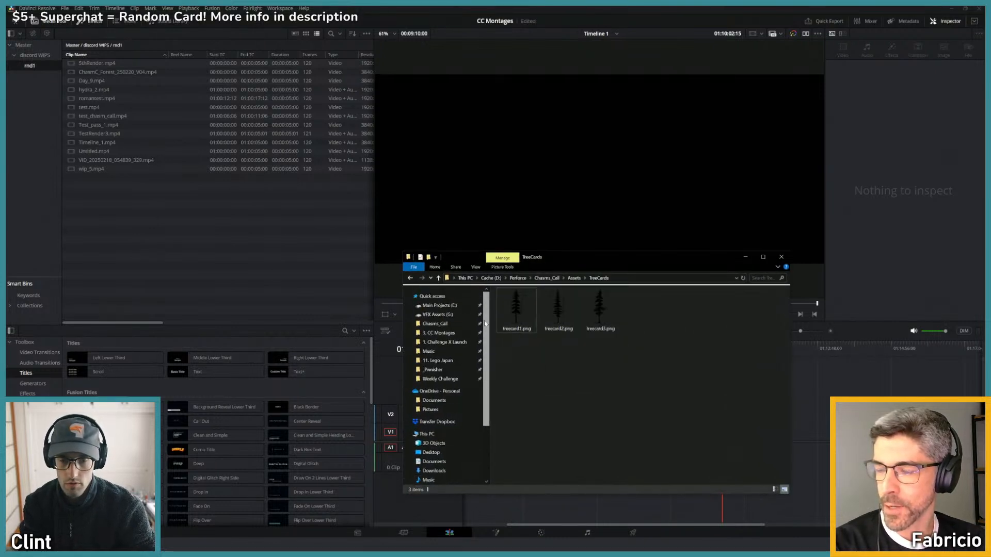
left_click(437, 315)
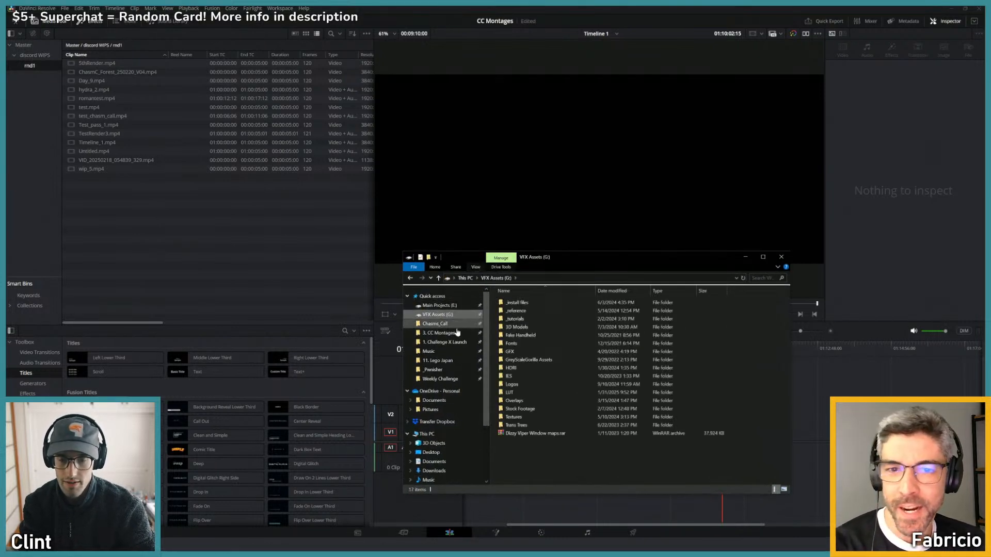
left_click(456, 327)
double_click(515, 312)
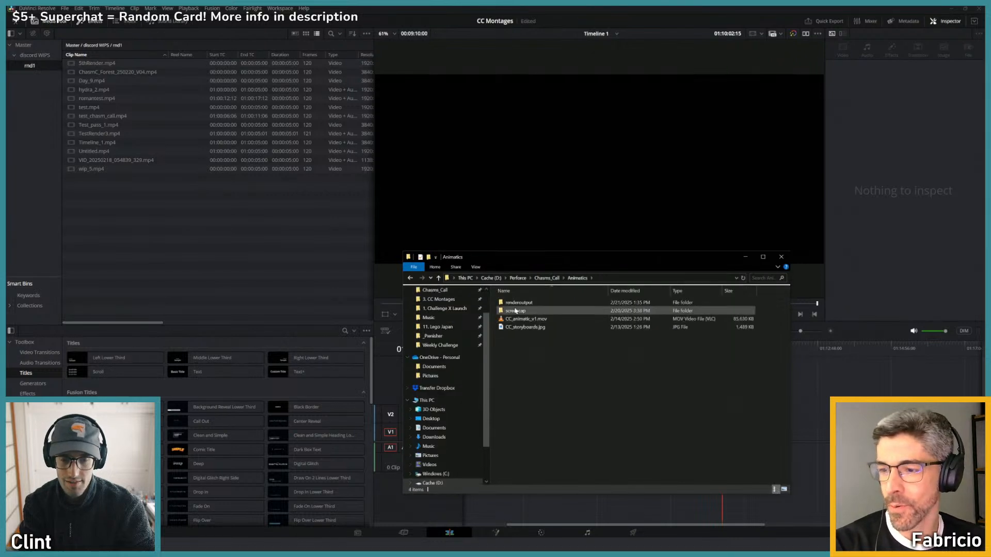
left_click(519, 303)
double_click(521, 305)
double_click(521, 304)
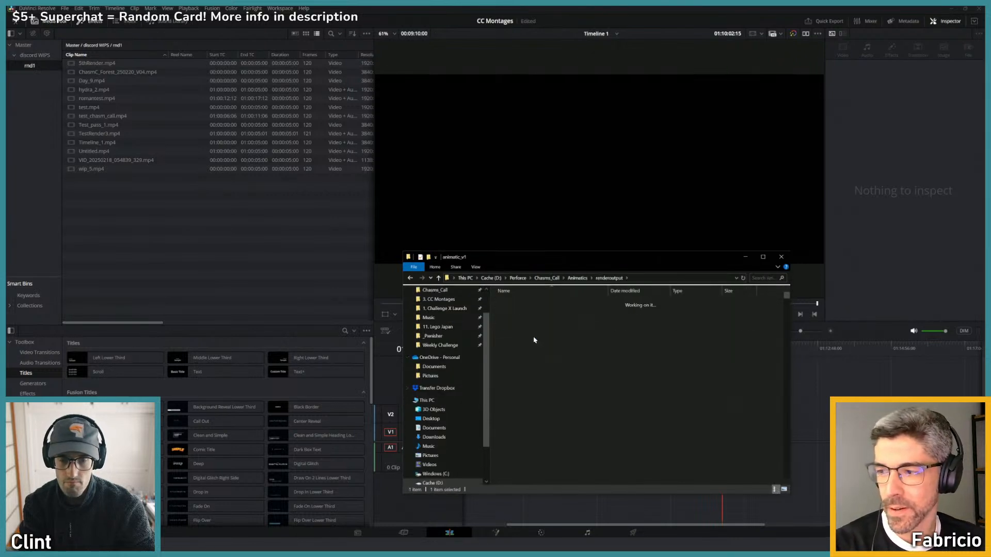
- Place the rendered Main_Sequence3 JPEG frames as an image sequence on track V1, after the last montage clip
left_click_drag(577, 259, 256, 169)
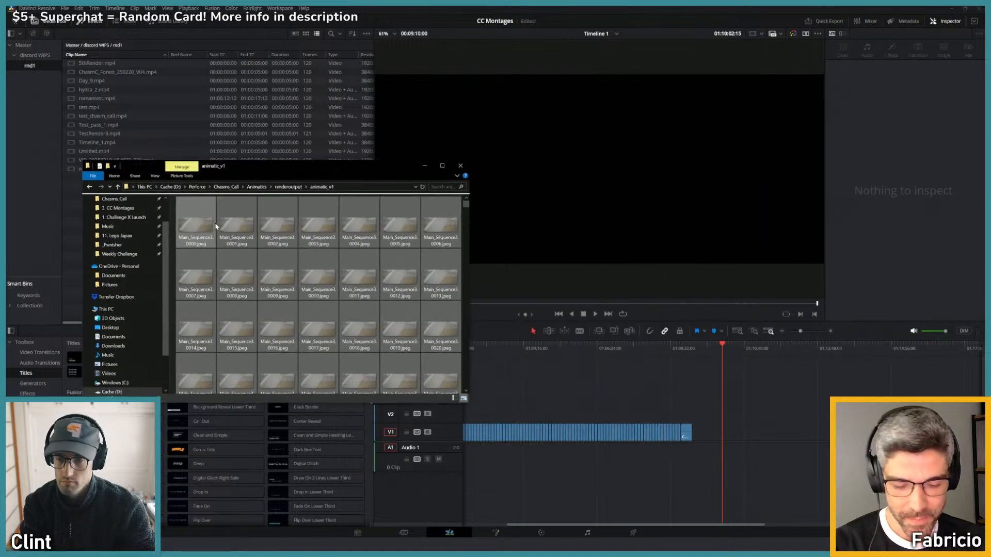
left_click_drag(202, 226, 709, 436)
left_click(711, 353)
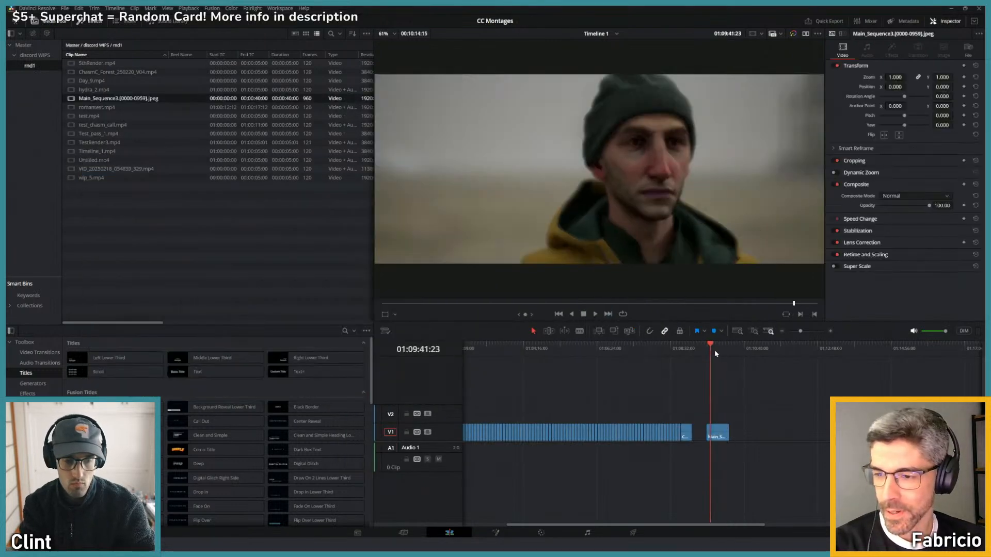
- Play the Main_Sequence3 image sequence full screen from its first frame through to the rules text shot
key("ctrl+equal")
key("ctrl+equal")
key("ctrl+equal")
key("ctrl+equal")
left_click_drag(686, 355, 653, 355)
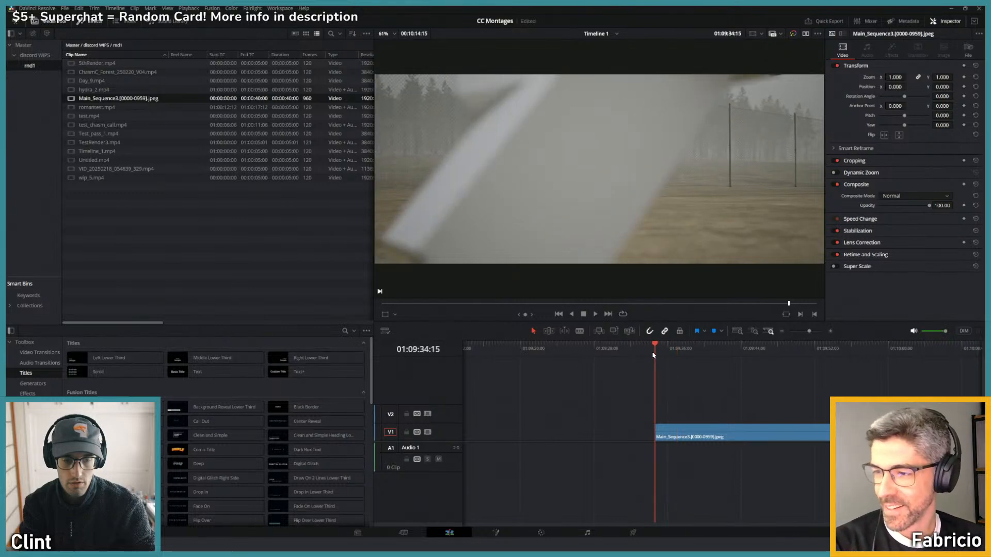
key("ctrl+minus")
key("ctrl+minus")
key("ctrl+equal")
key("ctrl+equal")
key("ctrl+equal")
key("p")
key("space")
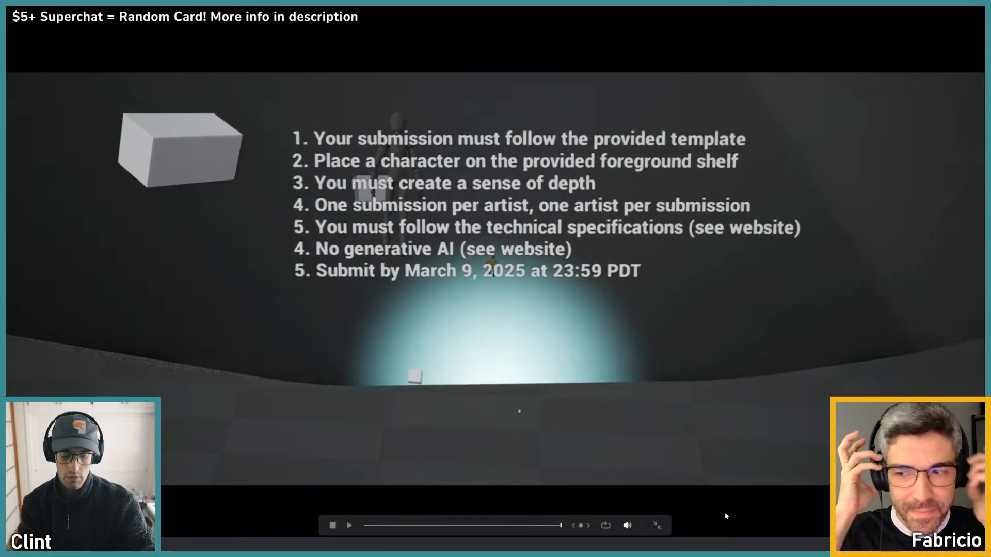
key("Escape")
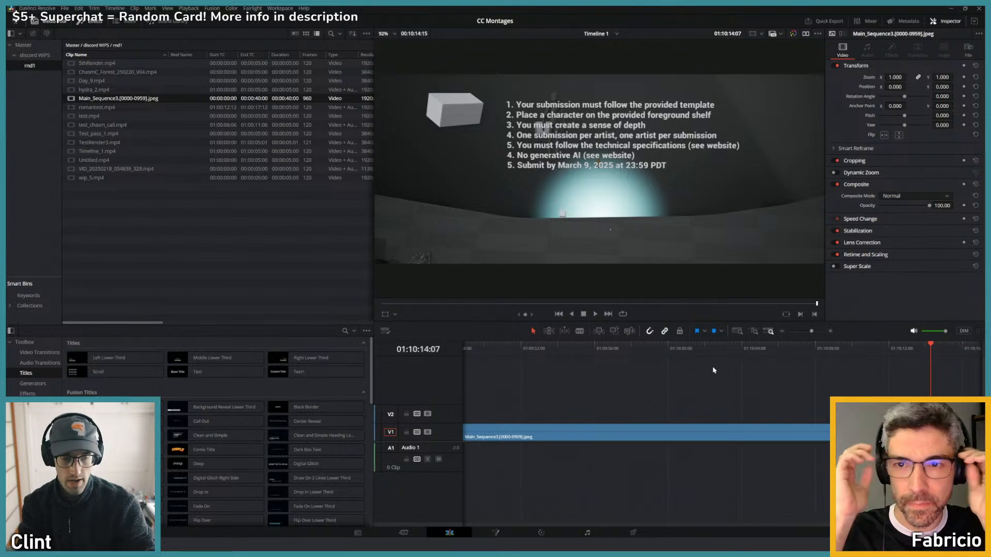
- Scrub back through the Main_Sequence3 clip to the floating blocks shot at 01:09:58:05
left_click_drag(709, 350, 633, 354)
key("ctrl+minus")
key("ctrl+minus")
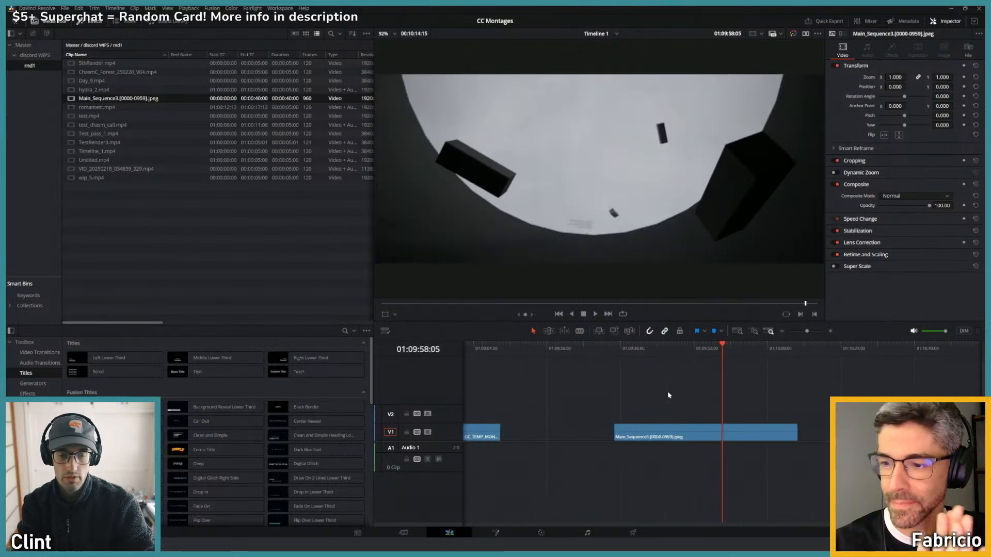
key("ctrl+equal")
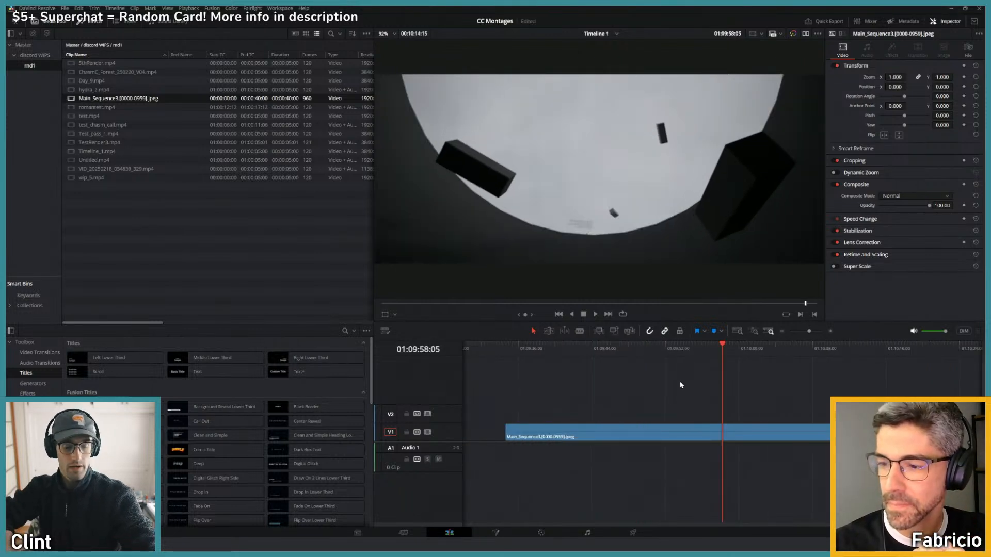